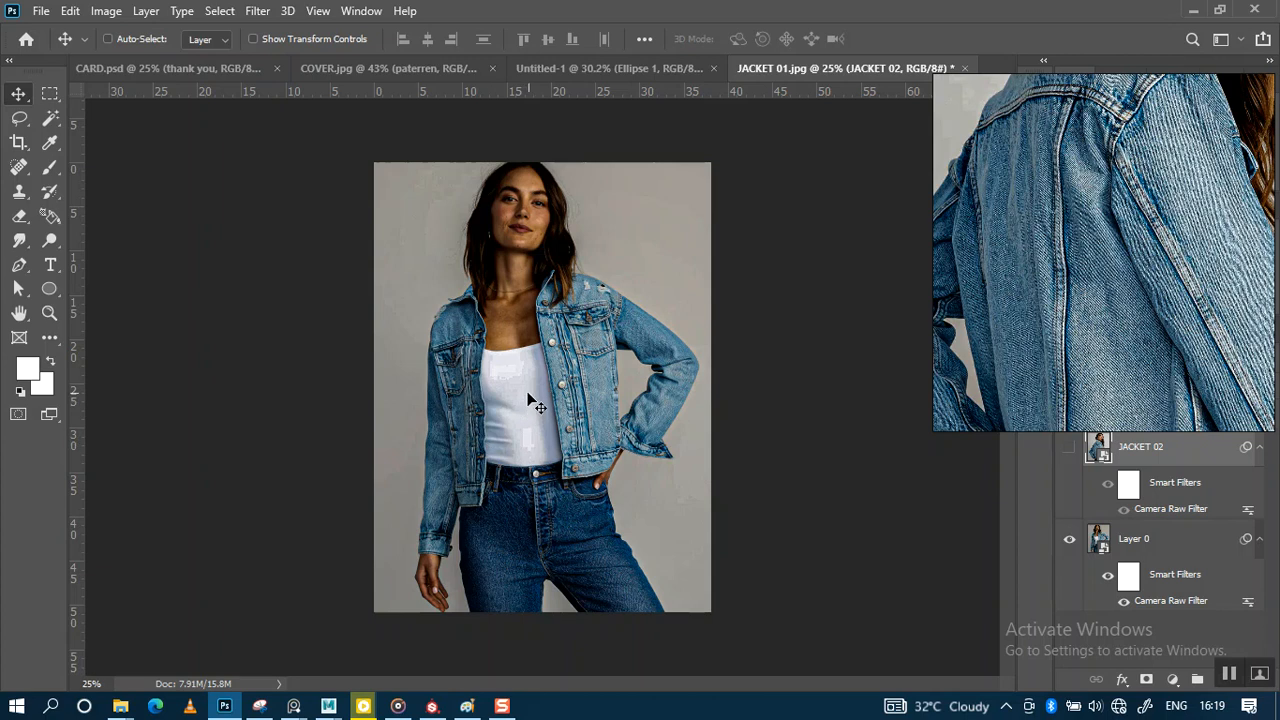
Step: Switch to Substance Painter, frame the character, and move the floating denim reference away from the layers and properties
{"action": "key", "text": "ctrl+0"}
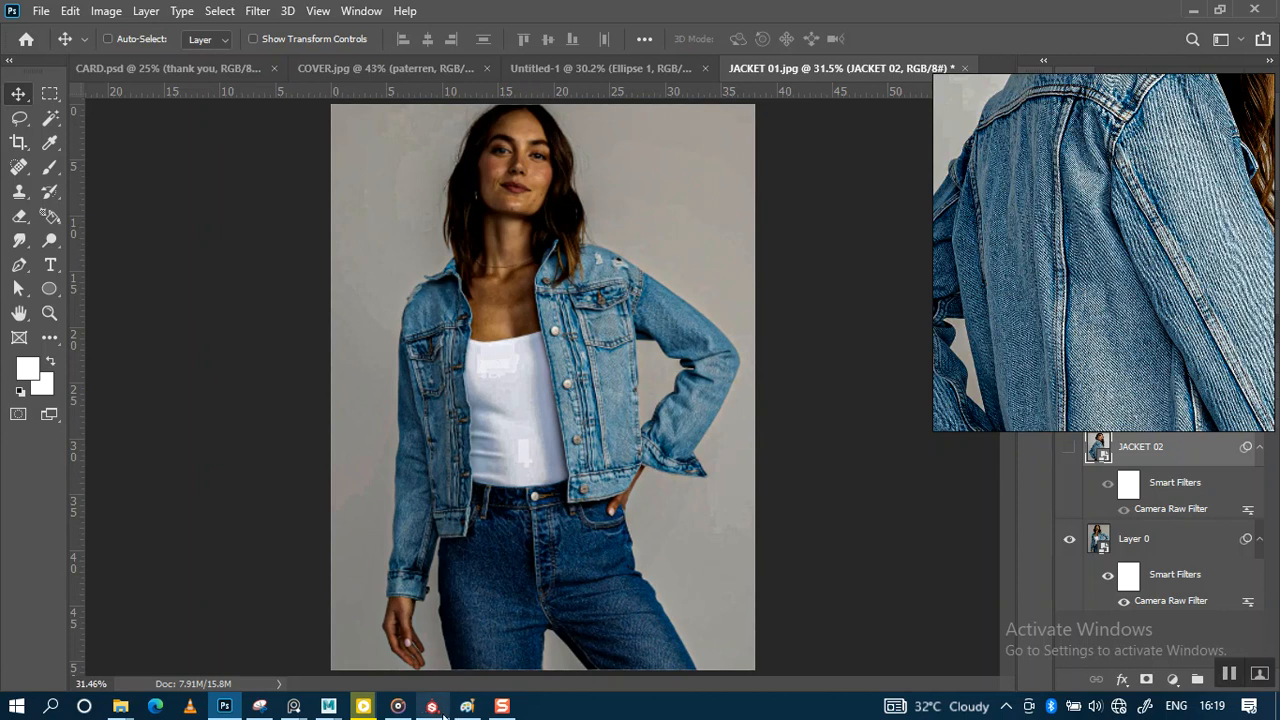
{"action": "mouse_move", "coordinate": [436, 710]}
{"action": "left_click", "coordinate": [452, 648]}
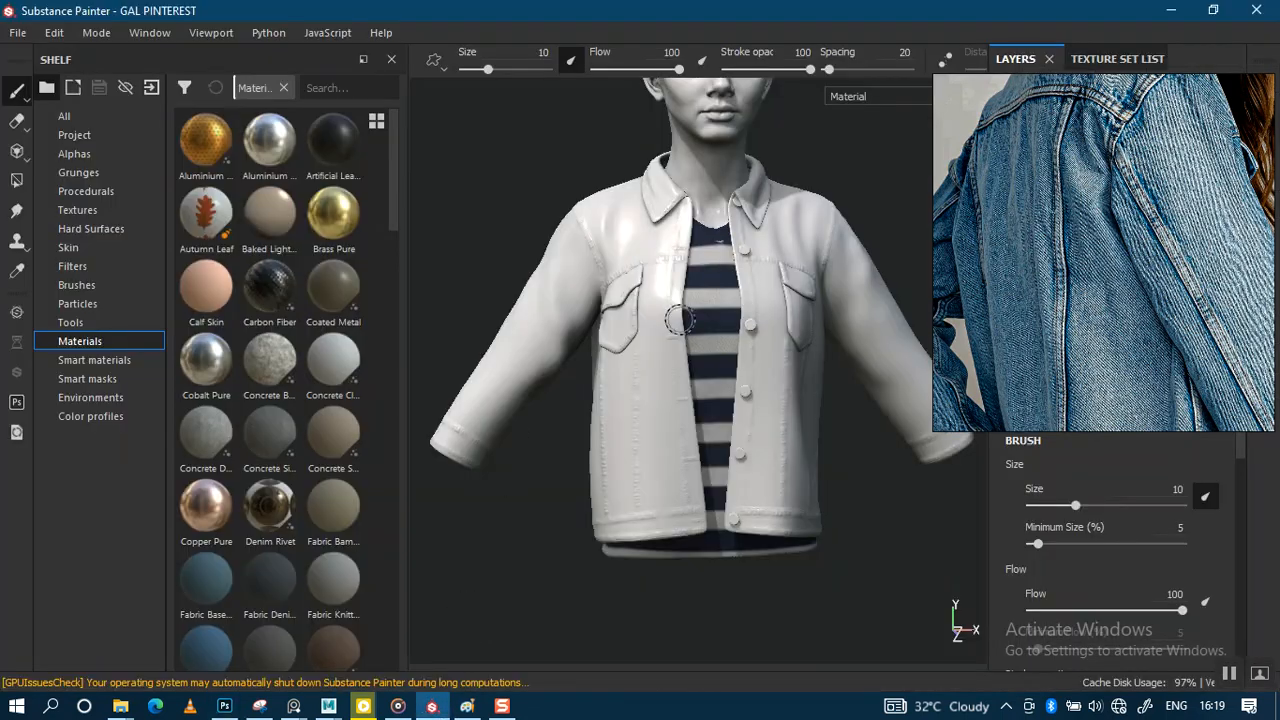
{"action": "key", "text": "f"}
{"action": "right_click_drag", "start_coordinate": [669, 348], "coordinate": [669, 380], "text": "alt"}
{"action": "middle_click_drag", "start_coordinate": [682, 362], "coordinate": [688, 403], "text": "alt"}
{"action": "mouse_move", "coordinate": [1073, 294]}
{"action": "right_mouse_down"}
{"action": "mouse_move", "coordinate": [386, 334]}
{"action": "mouse_move", "coordinate": [238, 323]}
{"action": "right_mouse_up"}
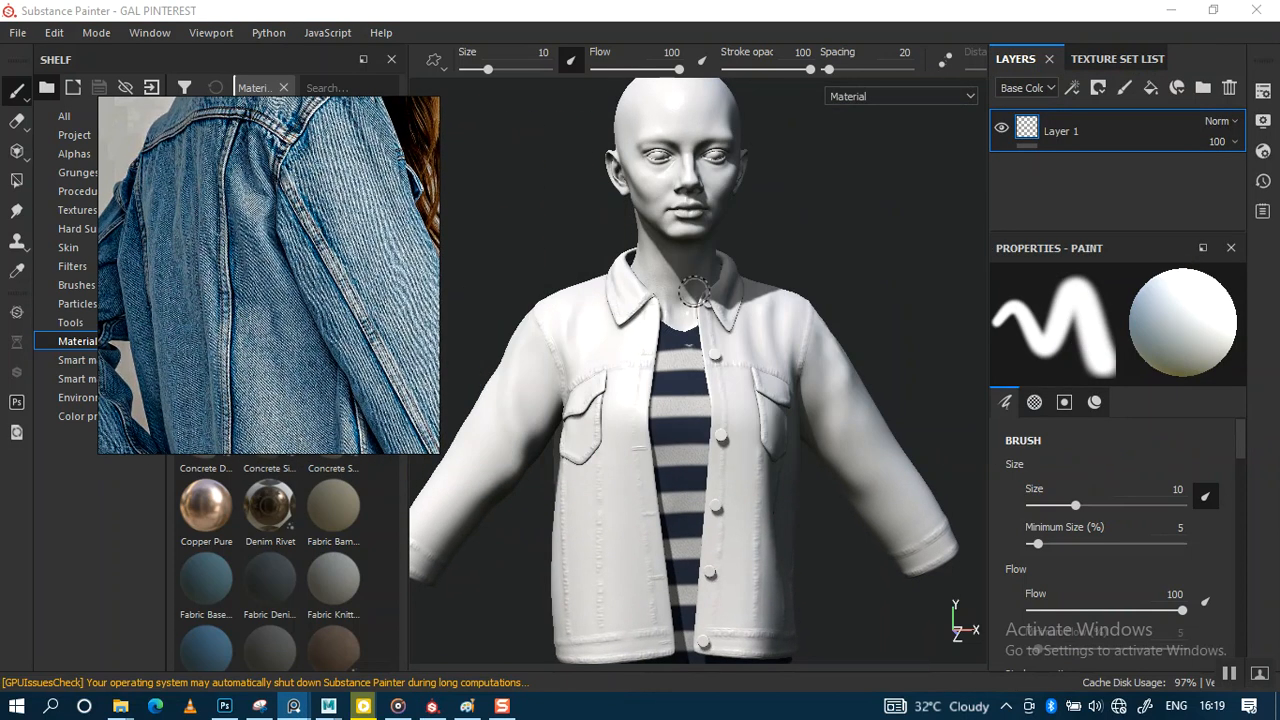
Step: Turn off shadows in the viewport's display settings
{"action": "left_click", "coordinate": [1265, 133]}
{"action": "left_click", "coordinate": [1264, 124]}
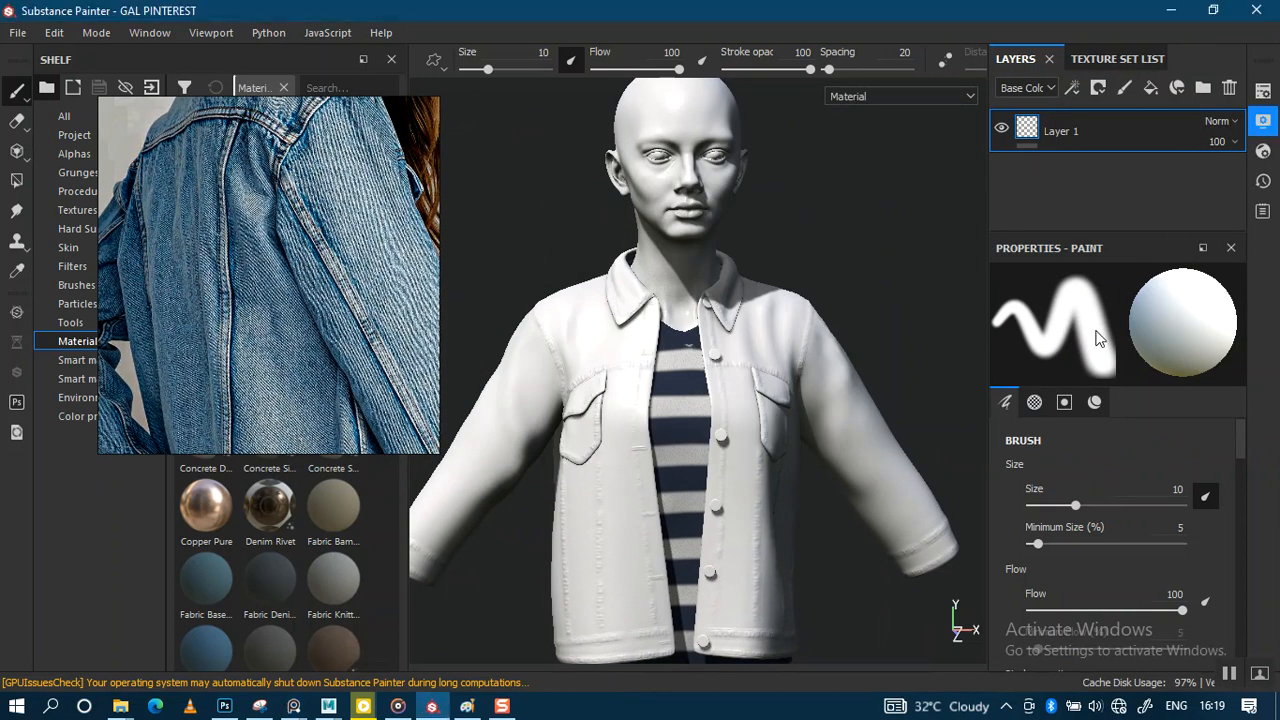
{"action": "left_click", "coordinate": [925, 487]}
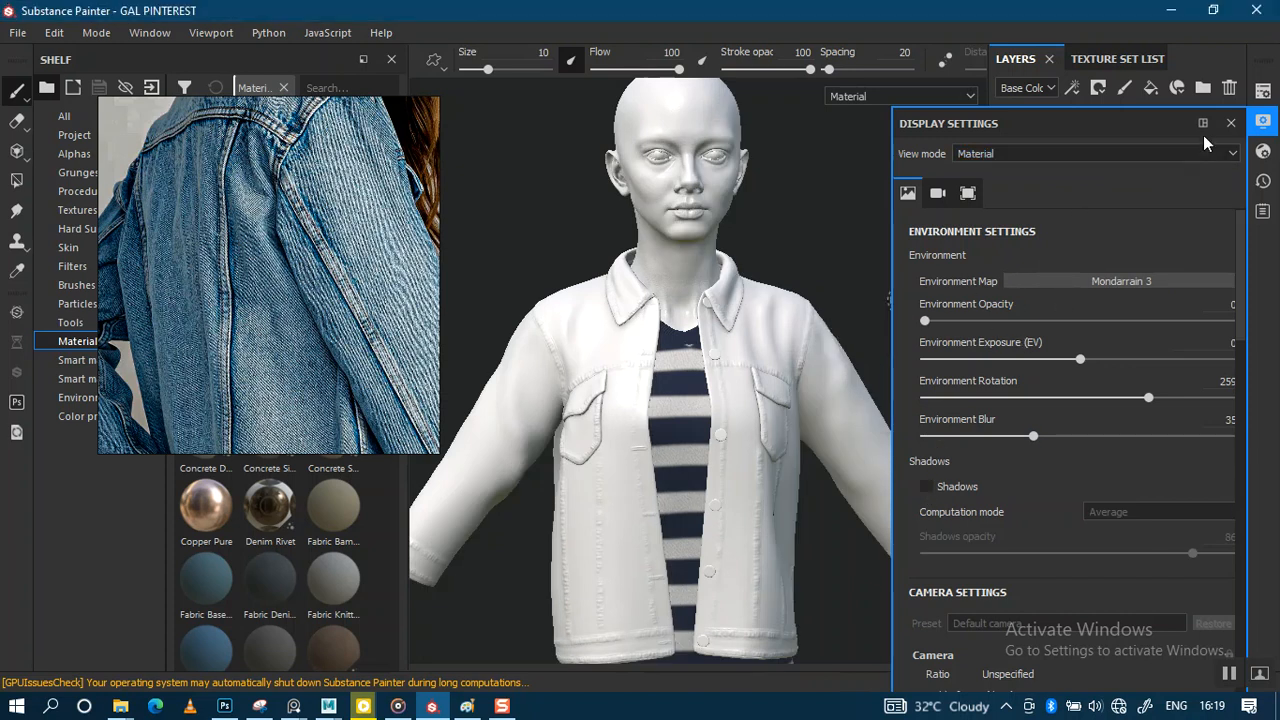
{"action": "left_click", "coordinate": [1235, 124]}
Step: Select the JACKET texture set and isolate it so that only the jacket is displayed
{"action": "right_click_drag", "start_coordinate": [757, 350], "coordinate": [780, 215], "text": "alt"}
{"action": "left_click", "coordinate": [1114, 58]}
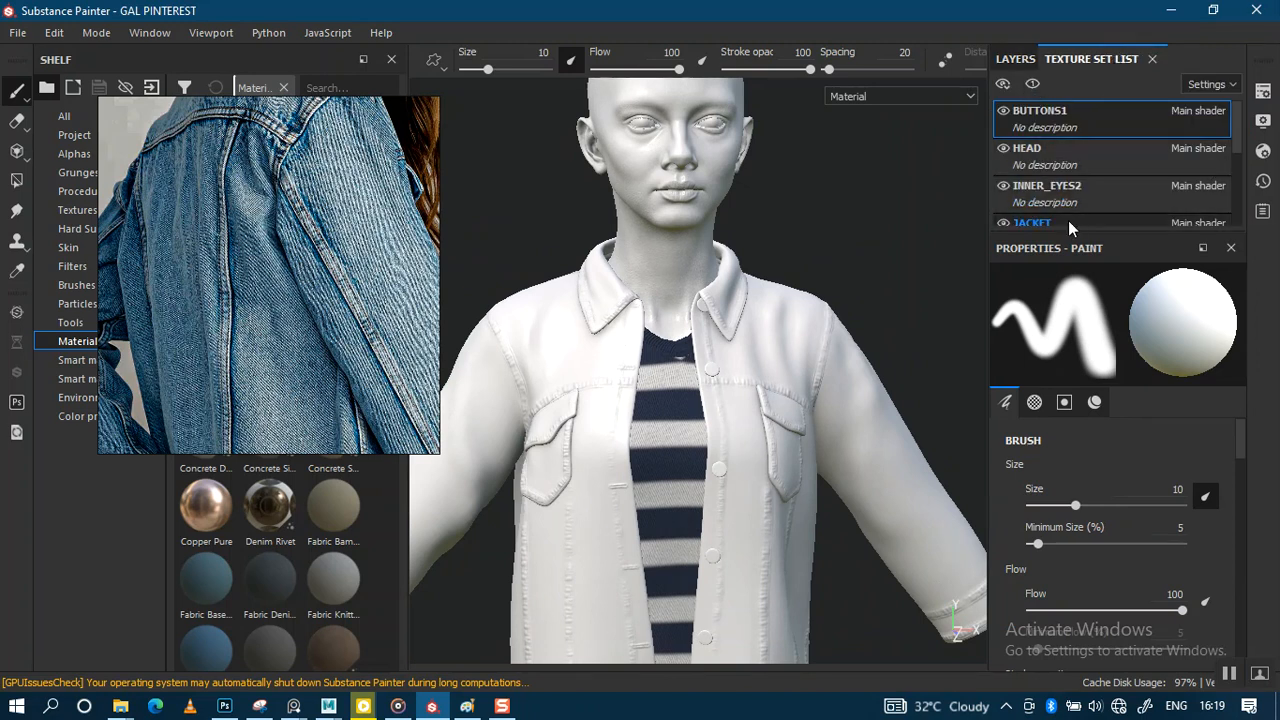
{"action": "left_click", "coordinate": [1032, 84]}
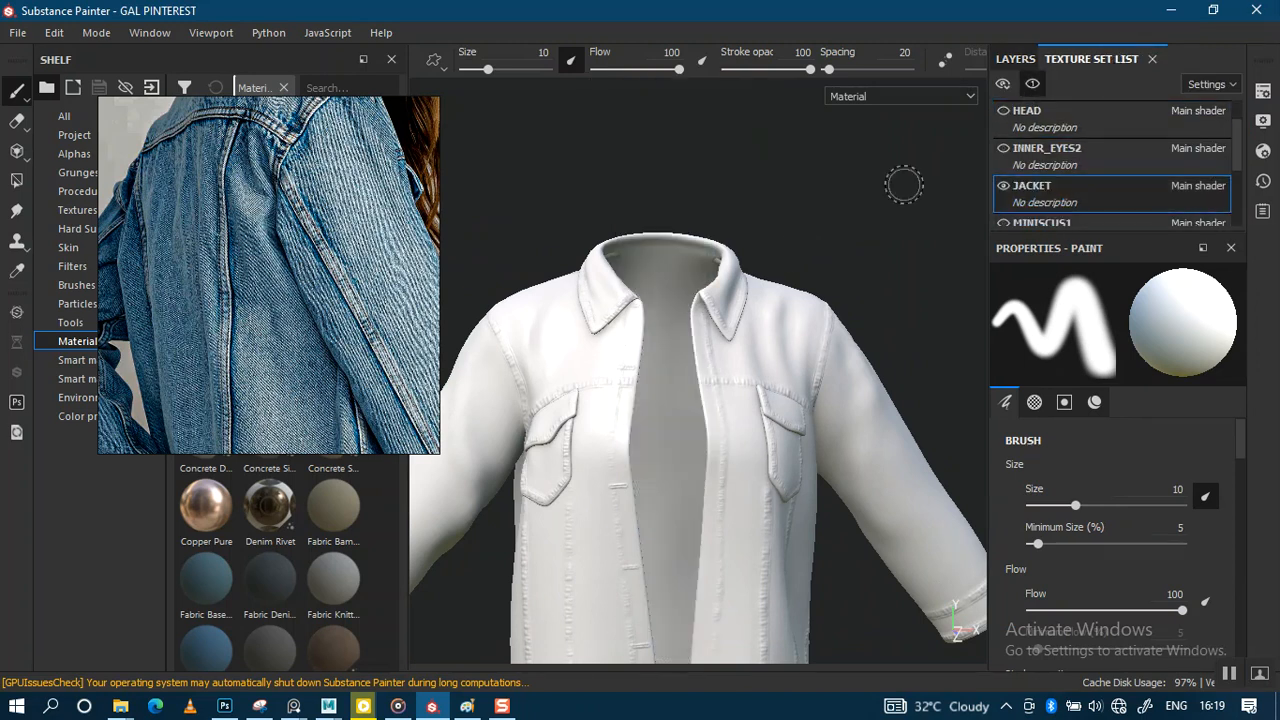
{"action": "right_click_drag", "start_coordinate": [679, 280], "coordinate": [687, 157], "text": "alt"}
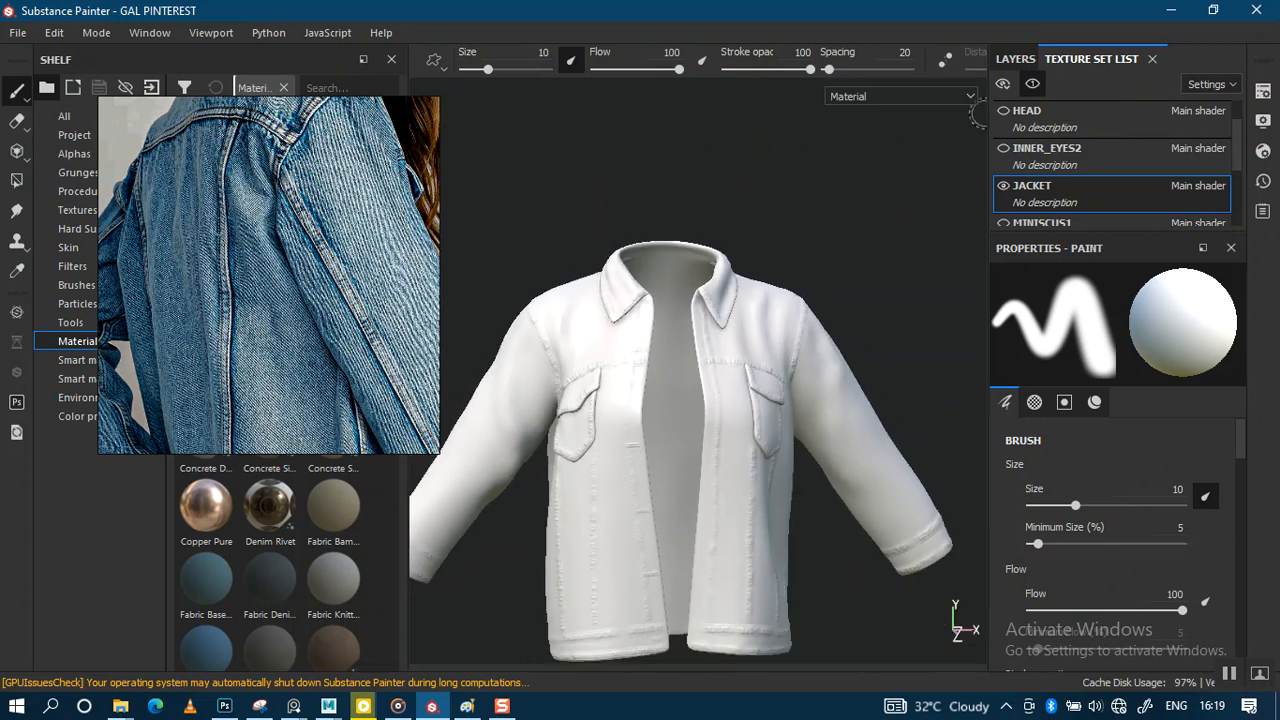
Step: Replace the jacket's default paint layer with a fill layer named SCULPT DETAILS
{"action": "left_click", "coordinate": [1015, 58]}
{"action": "mouse_move", "coordinate": [803, 337]}
{"action": "right_mouse_down", "text": "alt"}
{"action": "mouse_move", "coordinate": [817, 349]}
{"action": "mouse_move", "coordinate": [829, 466]}
{"action": "mouse_move", "coordinate": [706, 369]}
{"action": "mouse_move", "coordinate": [749, 377]}
{"action": "mouse_move", "coordinate": [789, 329]}
{"action": "mouse_move", "coordinate": [774, 346]}
{"action": "mouse_move", "coordinate": [905, 333]}
{"action": "right_mouse_up", "text": "alt"}
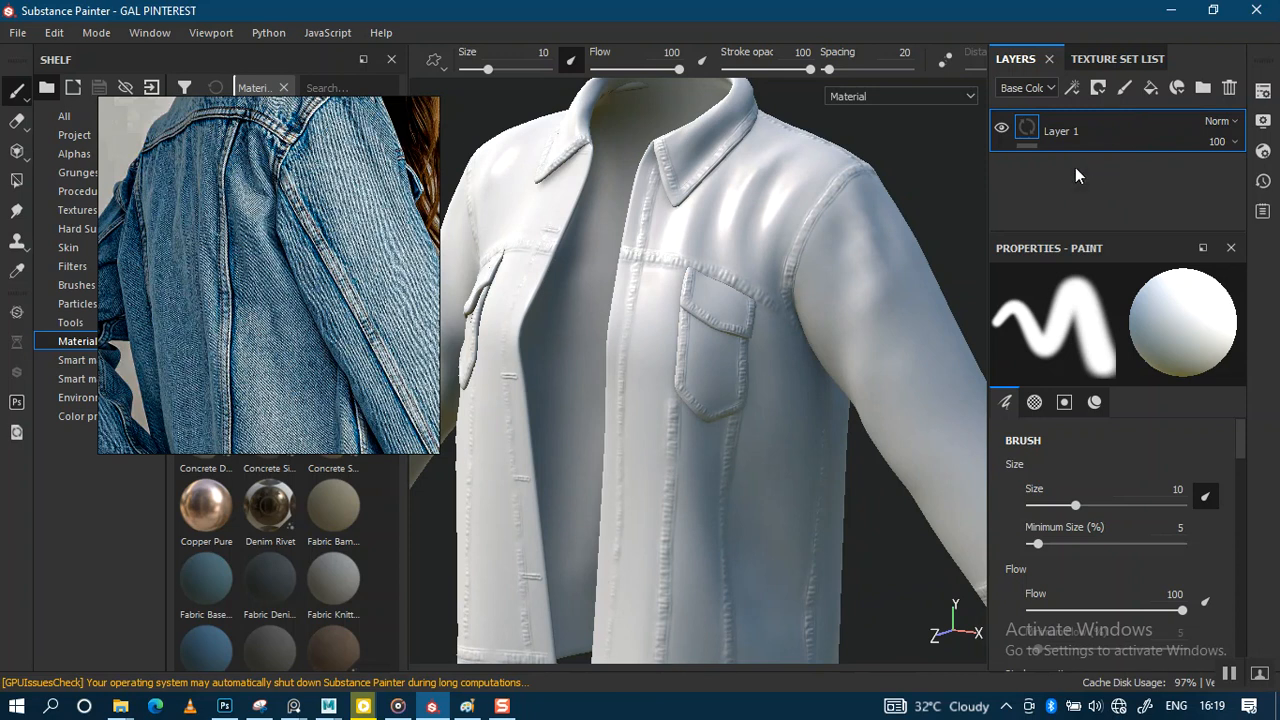
{"action": "key", "text": "Delete"}
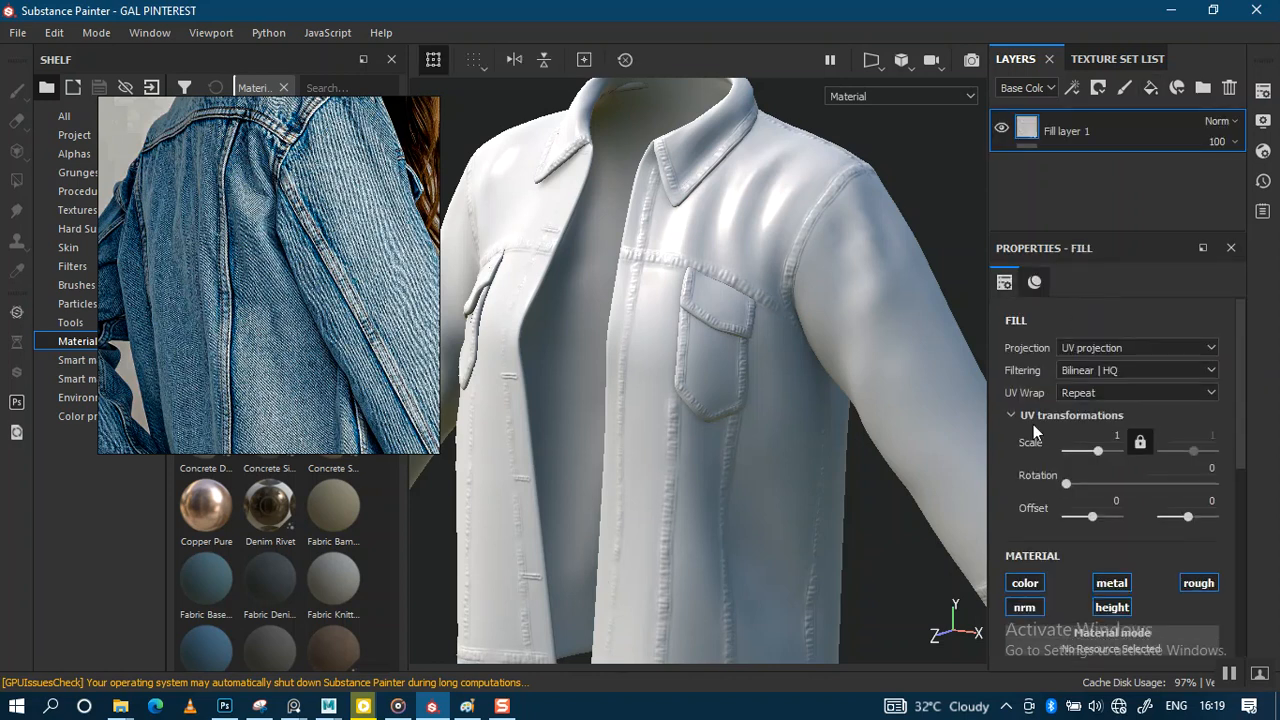
{"action": "double_click", "coordinate": [1076, 137]}
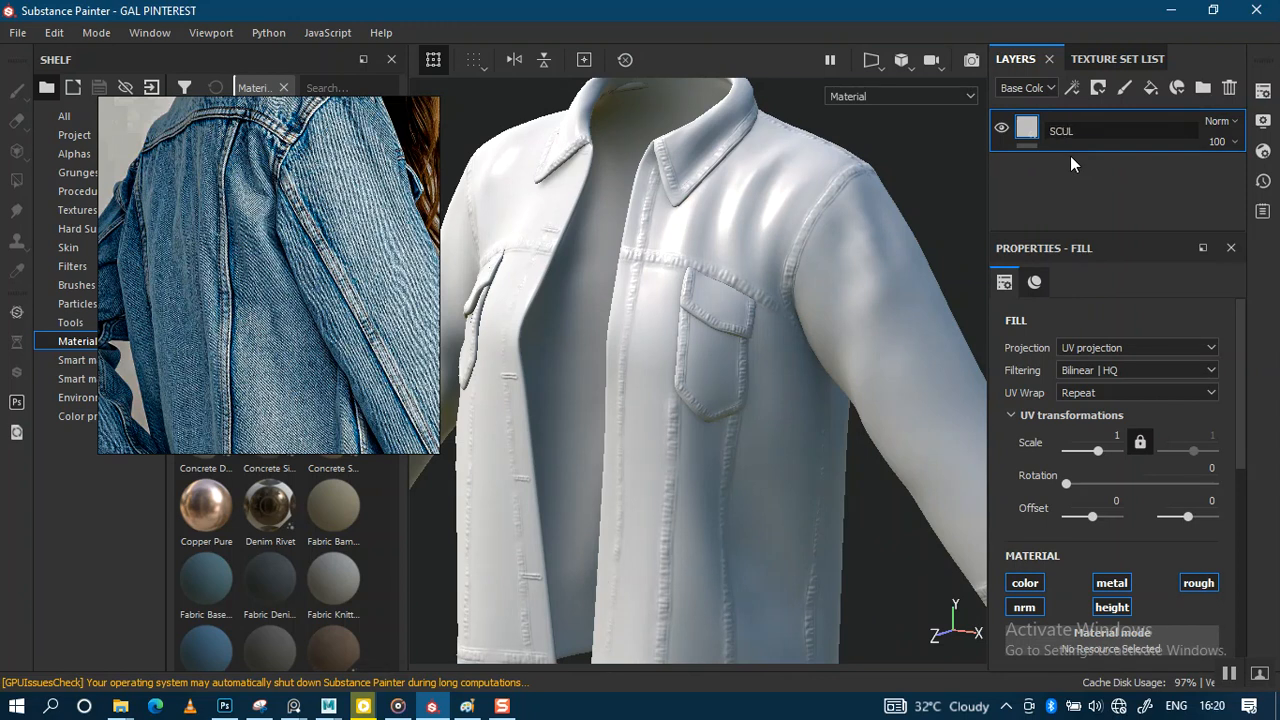
{"action": "type", "text": "SCULPT DETAILS"}
{"action": "key", "text": "Return"}
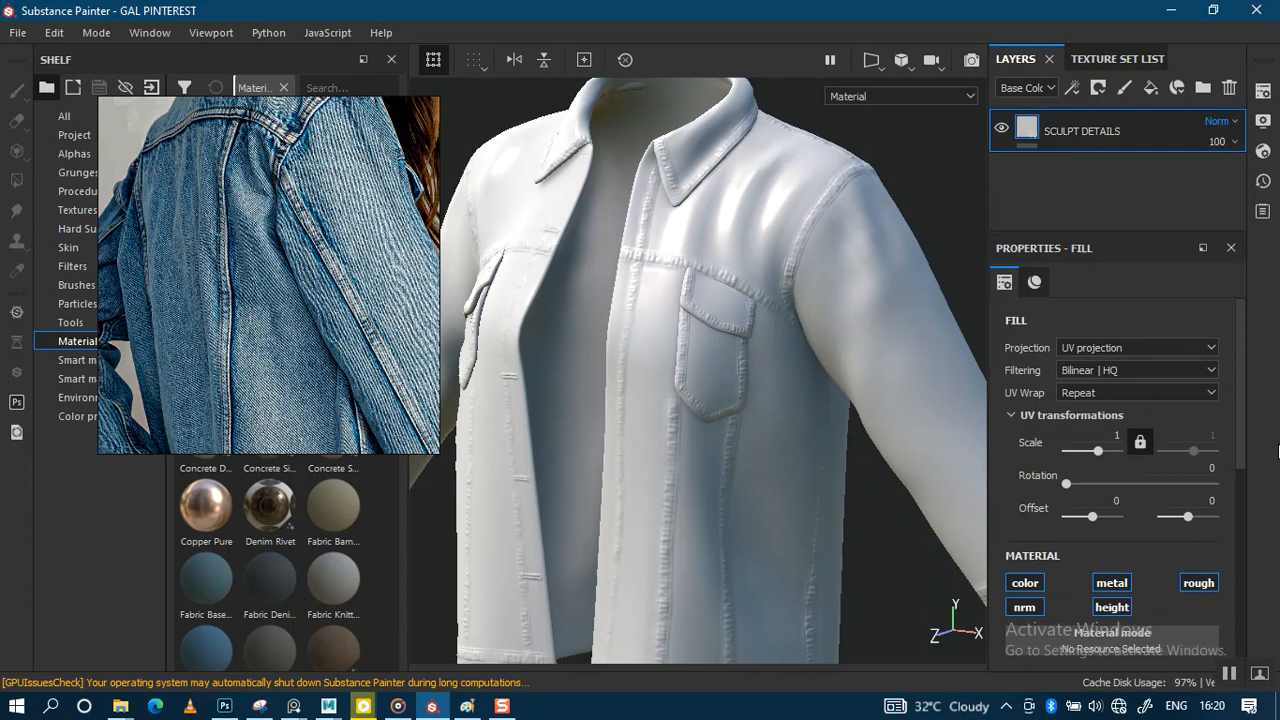
Step: Assign the JACKET_NORMAL map to the Normal channel of the SCULPT DETAILS fill layer
{"action": "scroll", "coordinate": [1232, 634], "scroll_direction": "down", "scroll_amount": 5}
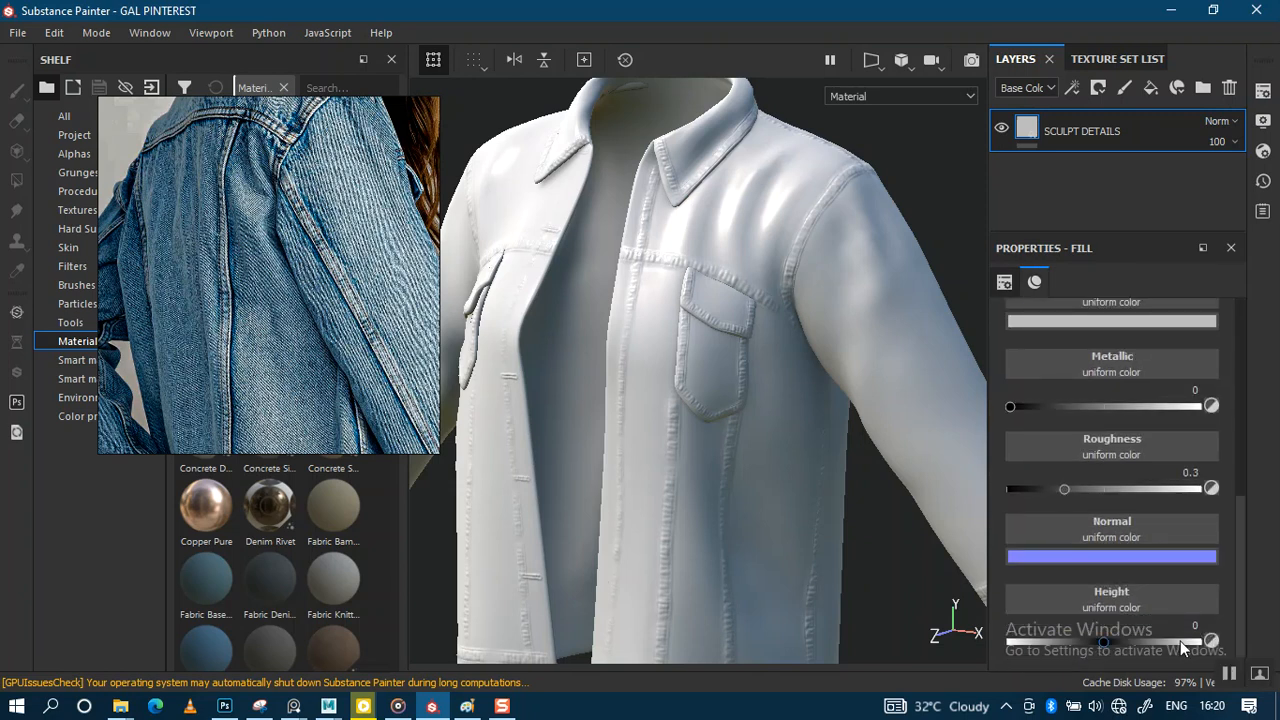
{"action": "left_click", "coordinate": [1105, 527]}
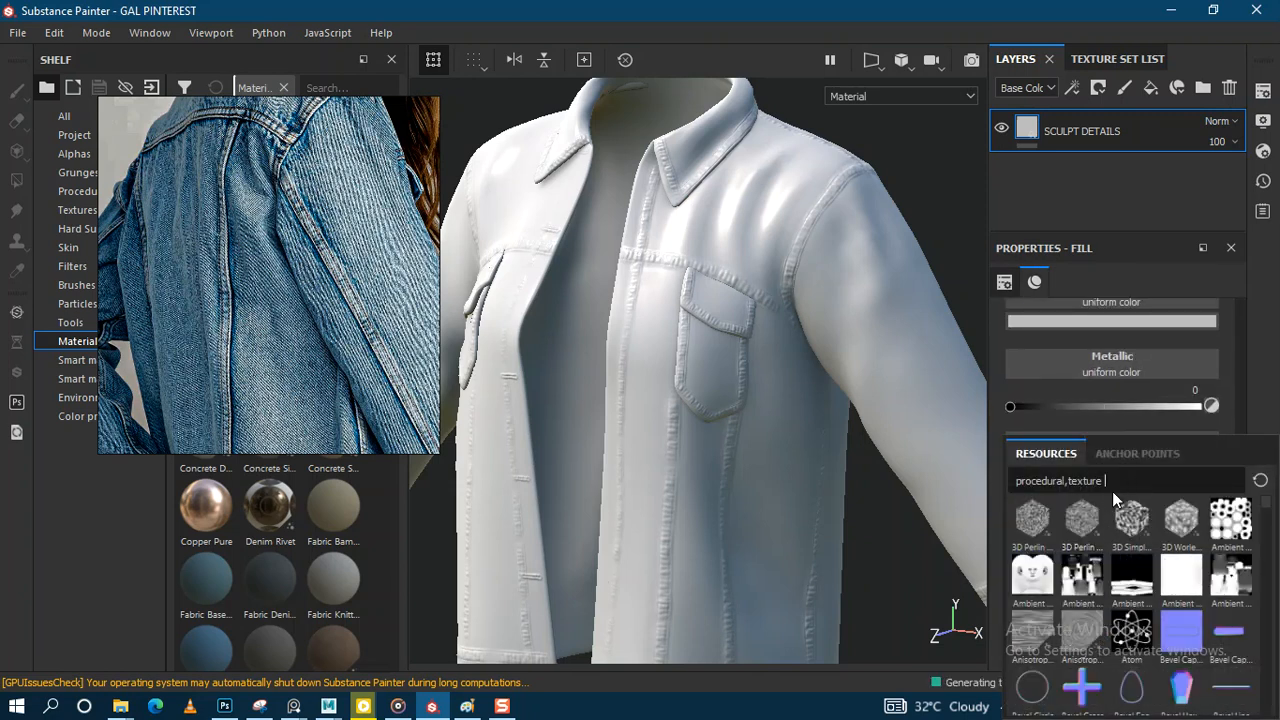
{"action": "type", "text": "JAC"}
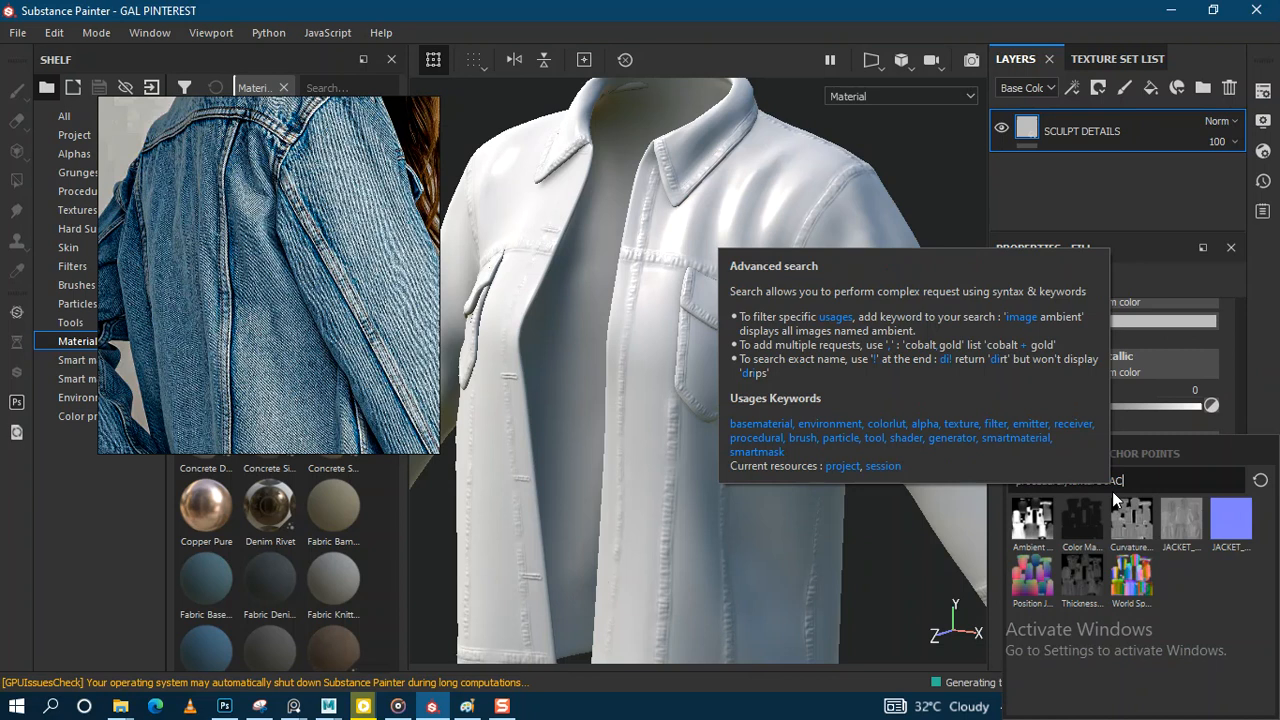
{"action": "type", "text": "KE"}
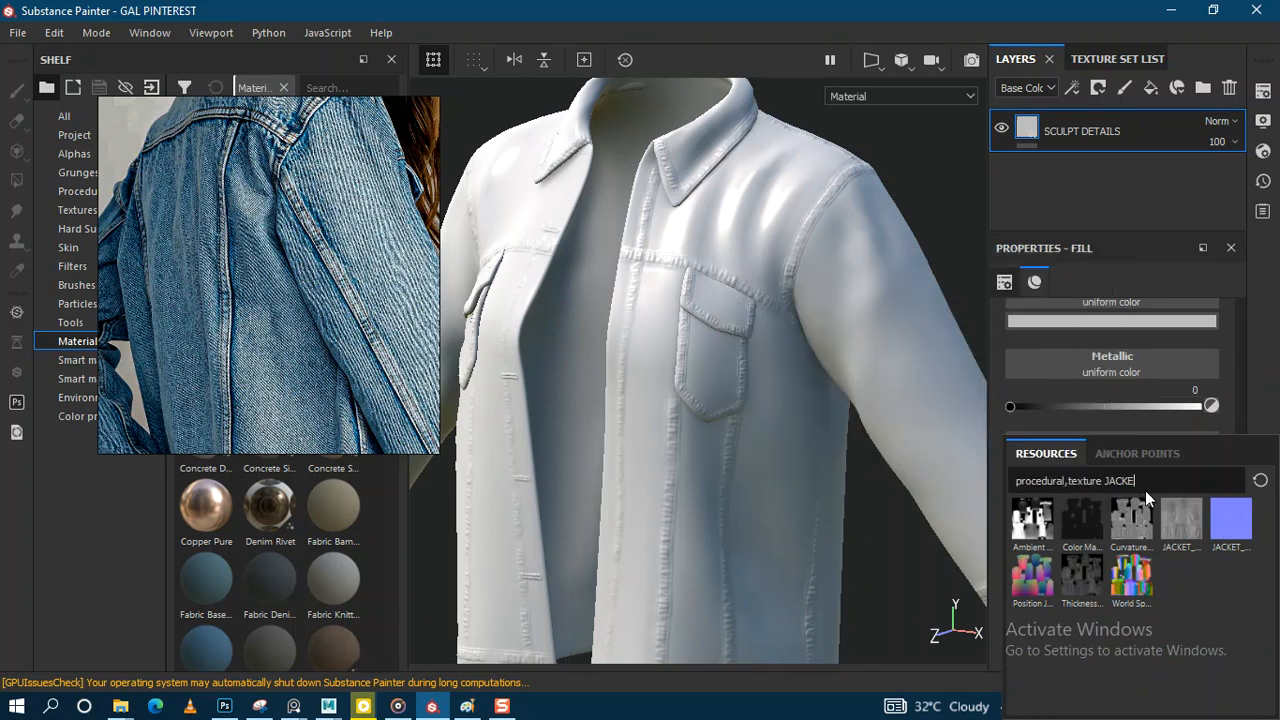
{"action": "left_click", "coordinate": [1231, 518]}
Step: Examine the jacket's stitching, folds, collar and chest pocket up close from several angles and under different lighting
{"action": "right_click_drag", "start_coordinate": [673, 365], "coordinate": [696, 474], "text": "alt"}
{"action": "middle_click_drag", "start_coordinate": [674, 394], "coordinate": [760, 364], "text": "alt"}
{"action": "right_click_drag", "start_coordinate": [742, 395], "coordinate": [747, 469], "text": "alt"}
{"action": "left_click_drag", "start_coordinate": [704, 412], "coordinate": [800, 403], "text": "alt"}
{"action": "middle_click_drag", "start_coordinate": [709, 325], "coordinate": [717, 380], "text": "alt"}
{"action": "right_click_drag", "start_coordinate": [717, 378], "coordinate": [779, 335], "text": "alt"}
{"action": "left_click_drag", "start_coordinate": [779, 335], "coordinate": [640, 376], "text": "alt"}
{"action": "middle_click_drag", "start_coordinate": [686, 352], "coordinate": [606, 370], "text": "alt"}
{"action": "right_click_drag", "start_coordinate": [662, 376], "coordinate": [694, 477], "text": "alt"}
{"action": "mouse_move", "coordinate": [684, 452]}
{"action": "left_mouse_down", "text": "alt"}
{"action": "mouse_move", "coordinate": [627, 450]}
{"action": "mouse_move", "coordinate": [688, 436]}
{"action": "left_mouse_up", "text": "alt"}
{"action": "middle_click_drag", "start_coordinate": [692, 357], "coordinate": [731, 455], "text": "alt"}
{"action": "left_click_drag", "start_coordinate": [739, 376], "coordinate": [709, 380], "text": "alt"}
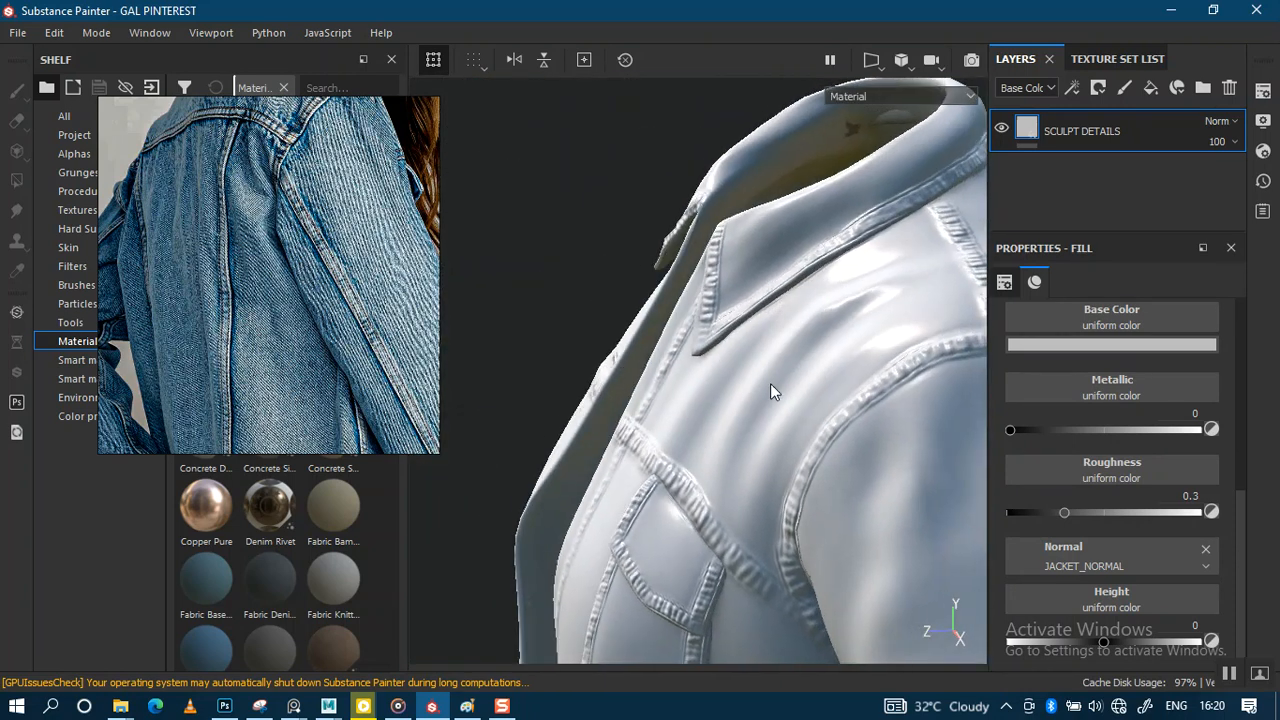
{"action": "middle_click_drag", "start_coordinate": [709, 379], "coordinate": [650, 353], "text": "alt"}
{"action": "right_click_drag", "start_coordinate": [680, 352], "coordinate": [713, 200], "text": "alt"}
{"action": "mouse_move", "coordinate": [708, 366]}
{"action": "right_mouse_down", "text": "shift"}
{"action": "mouse_move", "coordinate": [754, 377]}
{"action": "mouse_move", "coordinate": [691, 377]}
{"action": "mouse_move", "coordinate": [709, 377]}
{"action": "right_mouse_up", "text": "shift"}
{"action": "middle_click_drag", "start_coordinate": [612, 406], "coordinate": [712, 335], "text": "alt"}
{"action": "left_click_drag", "start_coordinate": [692, 378], "coordinate": [773, 386], "text": "alt"}
{"action": "middle_click_drag", "start_coordinate": [648, 406], "coordinate": [733, 390], "text": "alt"}
{"action": "right_click_drag", "start_coordinate": [733, 390], "coordinate": [705, 481], "text": "alt"}
{"action": "middle_click_drag", "start_coordinate": [719, 382], "coordinate": [672, 401], "text": "alt"}
{"action": "right_click_drag", "start_coordinate": [713, 355], "coordinate": [748, 236], "text": "alt"}
{"action": "middle_click_drag", "start_coordinate": [748, 371], "coordinate": [725, 290], "text": "alt"}
{"action": "right_click_drag", "start_coordinate": [746, 342], "coordinate": [765, 390], "text": "alt"}
{"action": "right_click_drag", "start_coordinate": [835, 357], "coordinate": [788, 435], "text": "shift"}
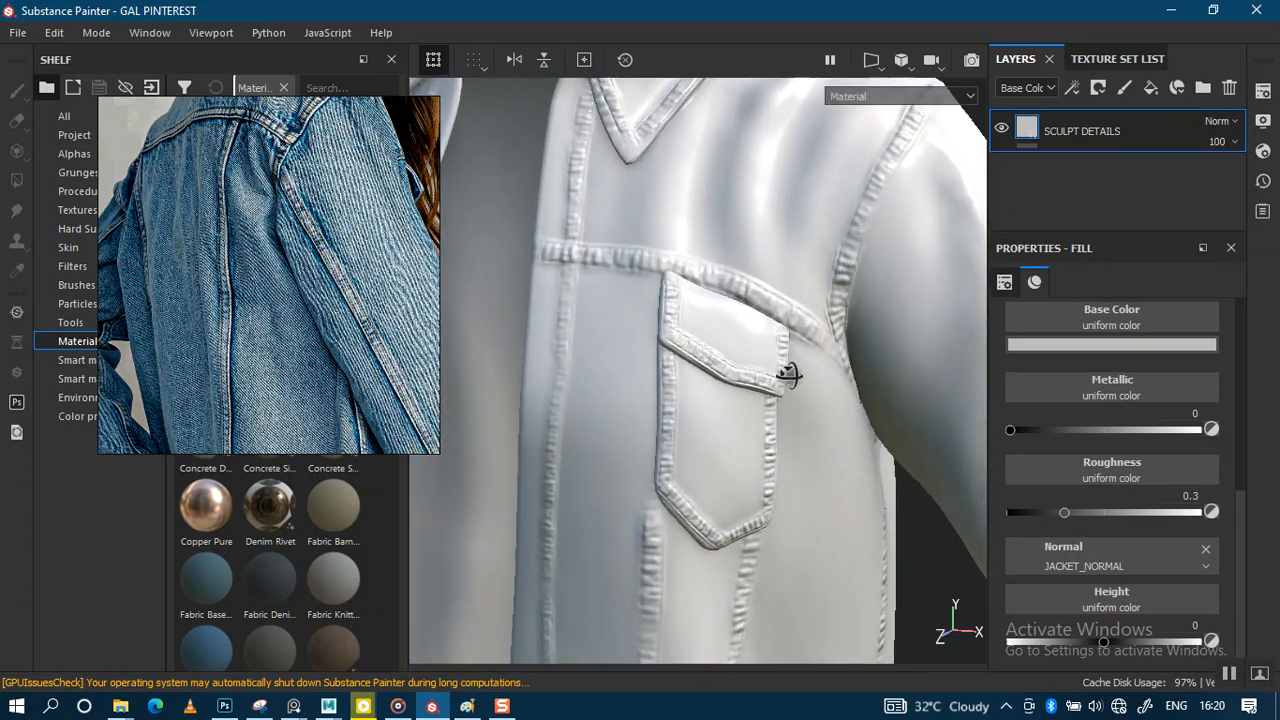
{"action": "left_click_drag", "start_coordinate": [749, 377], "coordinate": [808, 395], "text": "alt"}
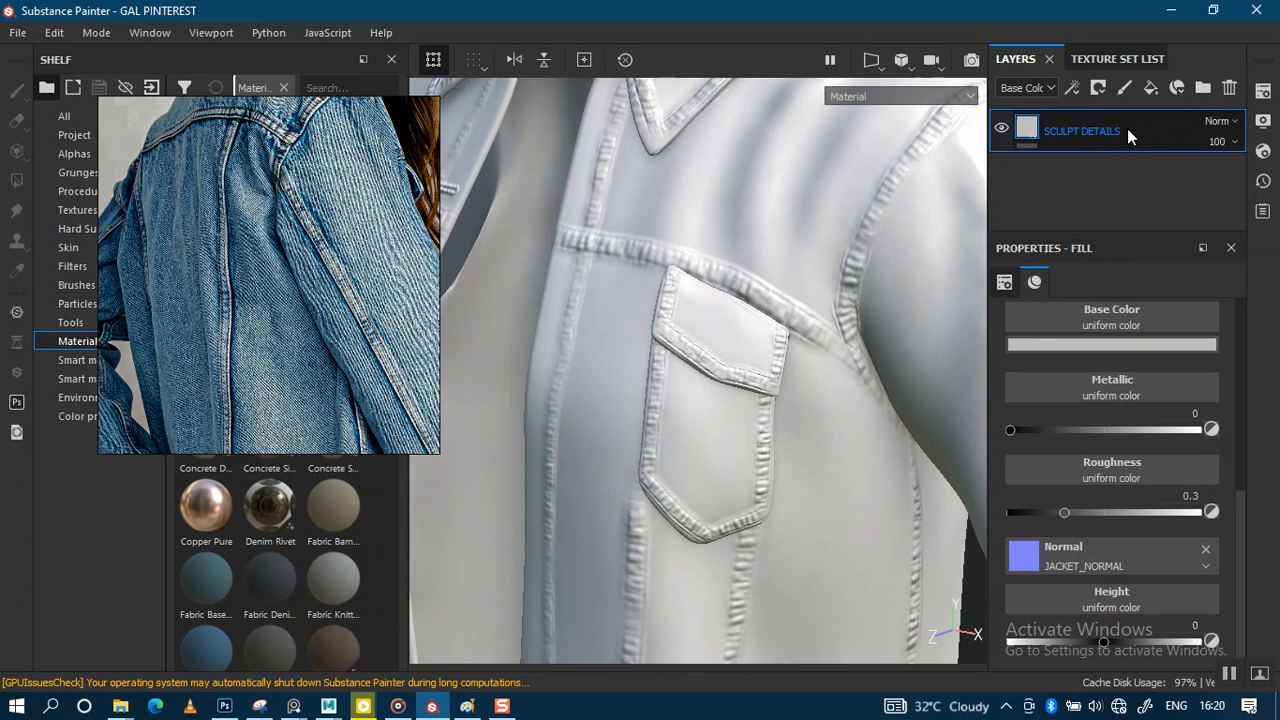
Step: Add an anchor point to the SCULPT DETAILS layer
{"action": "right_click_drag", "start_coordinate": [818, 211], "coordinate": [750, 200], "text": "alt"}
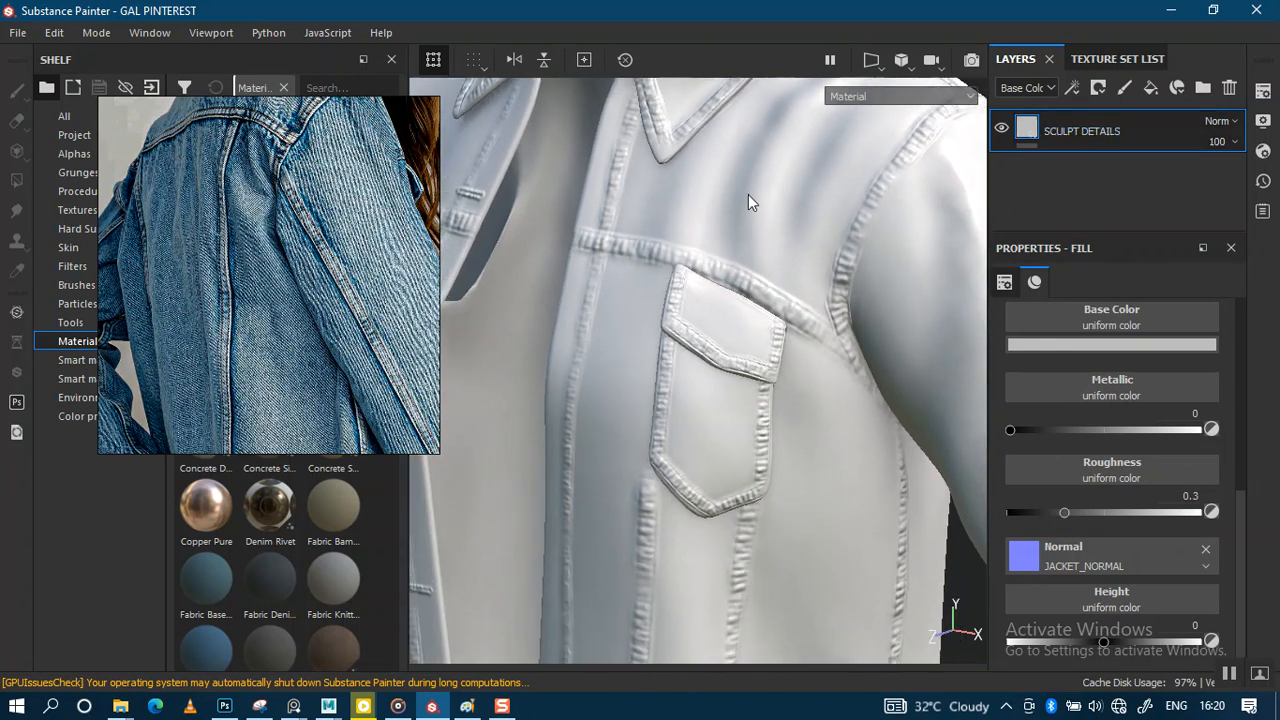
{"action": "left_click", "coordinate": [1101, 91]}
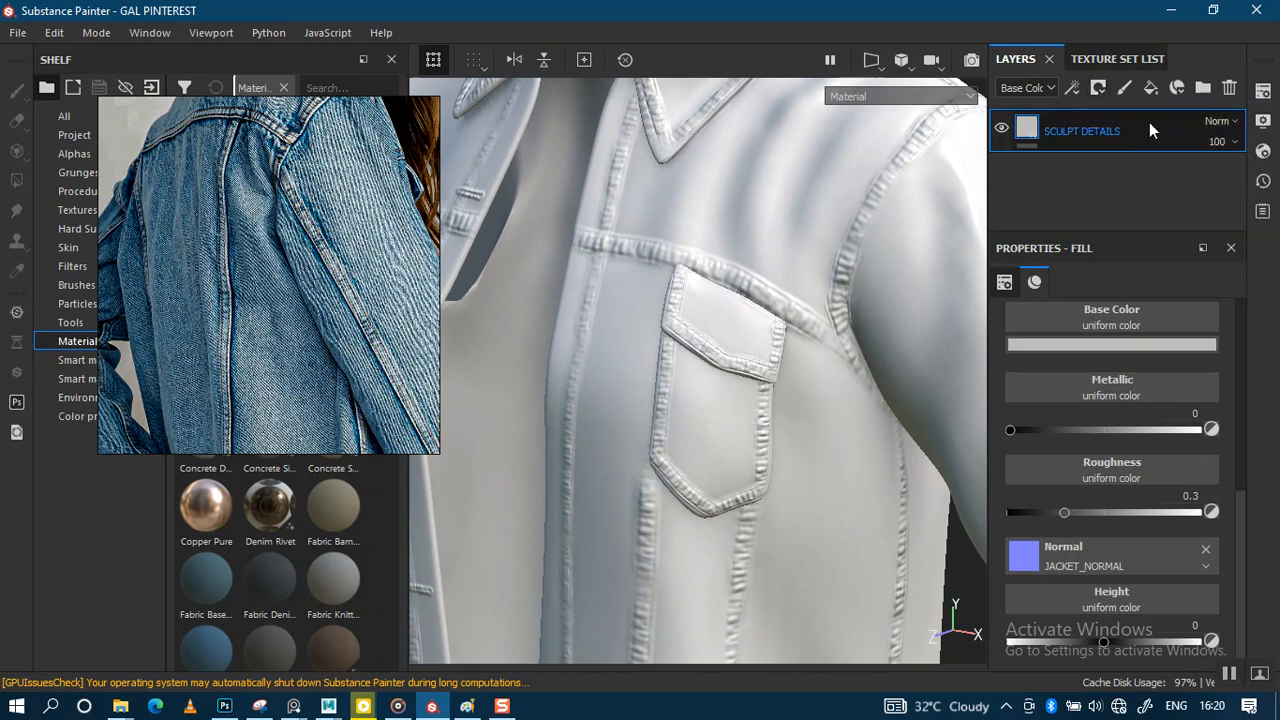
{"action": "right_click", "coordinate": [1149, 124]}
{"action": "left_click", "coordinate": [1080, 37]}
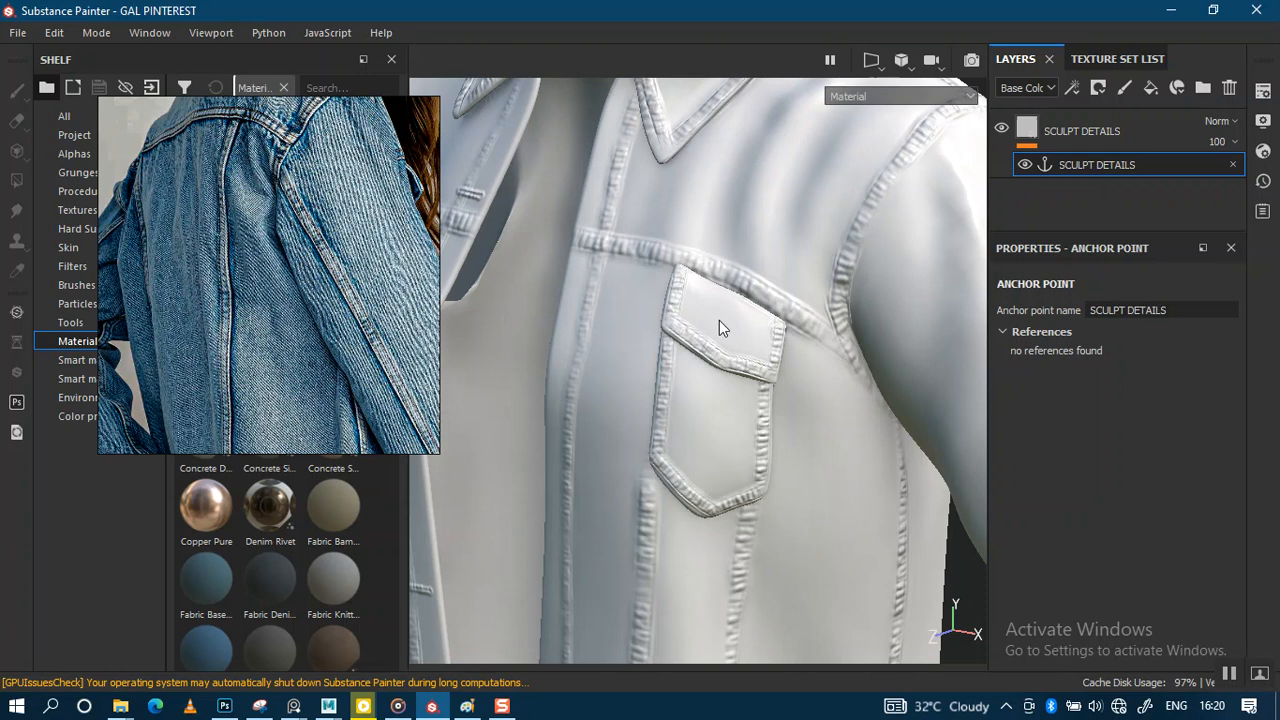
Step: Inspect the sculpted detail around the jacket's collar, shoulder and front opening from different viewpoints
{"action": "right_click_drag", "start_coordinate": [704, 336], "coordinate": [709, 266], "text": "alt"}
{"action": "middle_click_drag", "start_coordinate": [709, 266], "coordinate": [702, 396], "text": "alt"}
{"action": "left_click_drag", "start_coordinate": [712, 337], "coordinate": [667, 361], "text": "alt"}
{"action": "middle_click_drag", "start_coordinate": [667, 359], "coordinate": [725, 283], "text": "alt"}
{"action": "right_click_drag", "start_coordinate": [725, 283], "coordinate": [706, 386], "text": "alt"}
{"action": "mouse_move", "coordinate": [704, 316]}
{"action": "right_mouse_down", "text": "alt"}
{"action": "mouse_move", "coordinate": [737, 400]}
{"action": "mouse_move", "coordinate": [726, 306]}
{"action": "right_mouse_up", "text": "alt"}
{"action": "left_click_drag", "start_coordinate": [726, 306], "coordinate": [677, 274], "text": "alt"}
{"action": "right_click_drag", "start_coordinate": [677, 274], "coordinate": [672, 248], "text": "alt"}
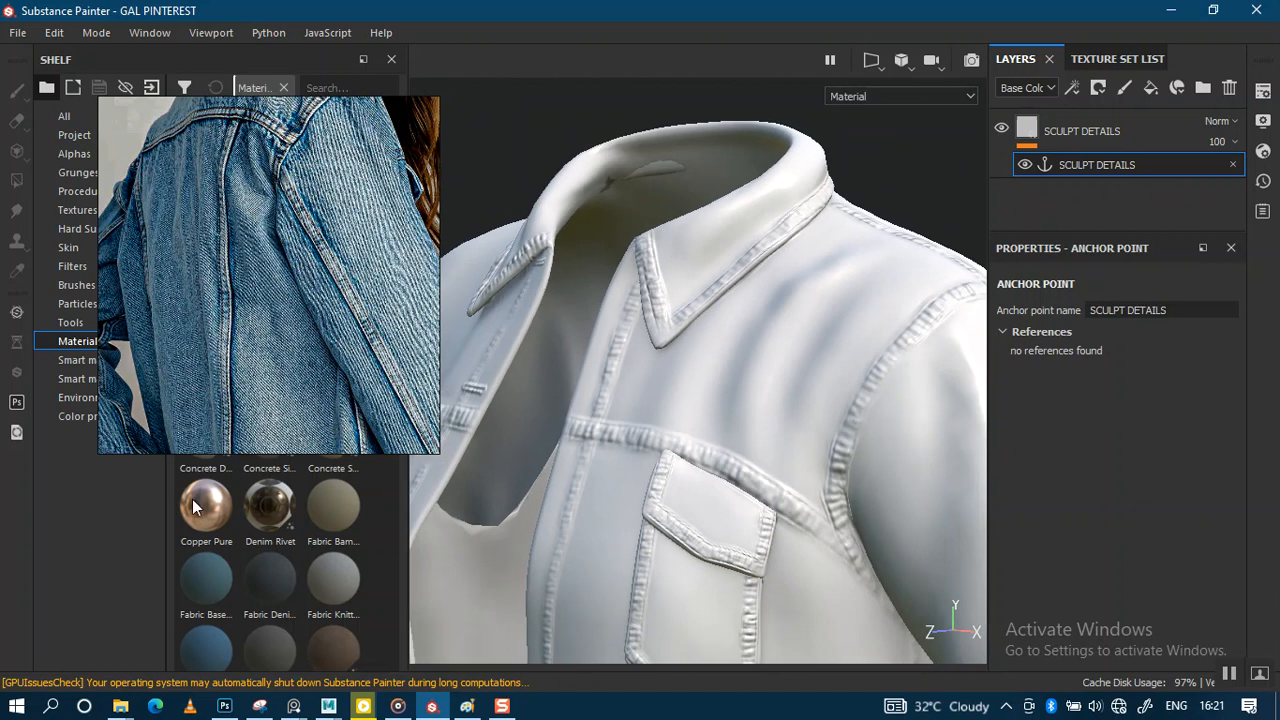
{"action": "left_click_drag", "start_coordinate": [613, 406], "coordinate": [753, 360], "text": "alt"}
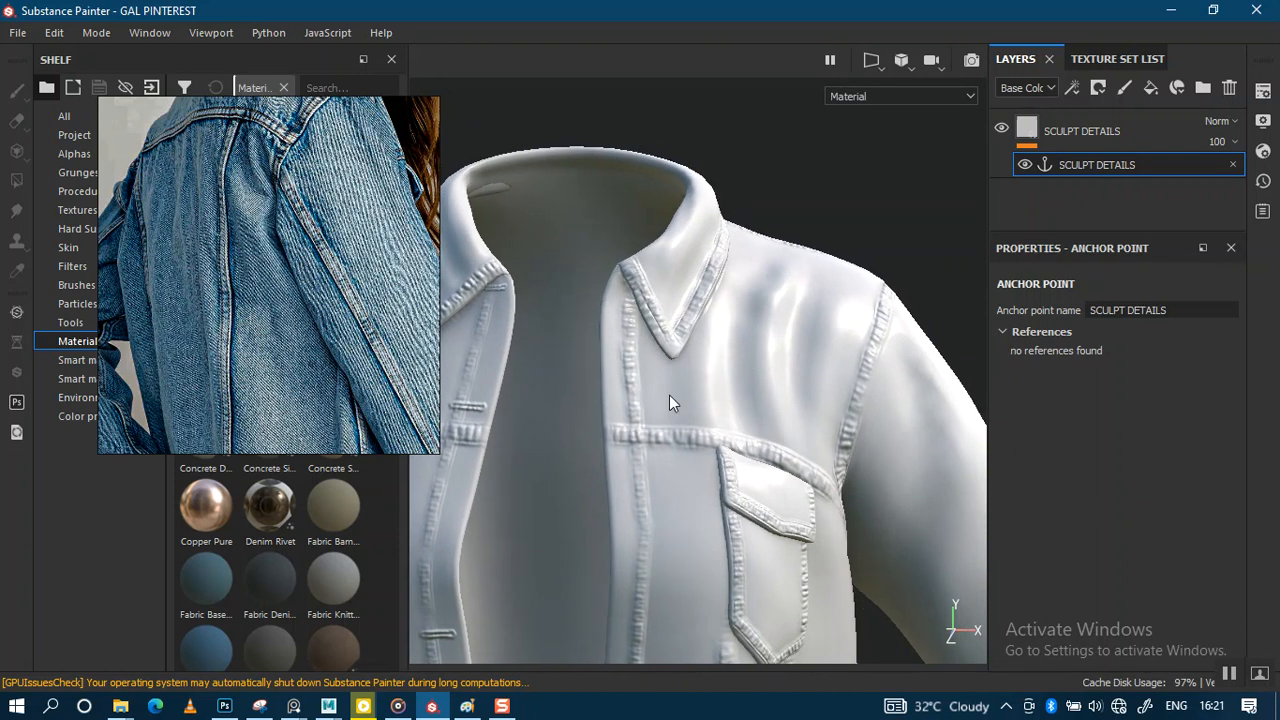
{"action": "mouse_move", "coordinate": [677, 396]}
{"action": "right_mouse_down", "text": "alt"}
{"action": "mouse_move", "coordinate": [674, 451]}
{"action": "mouse_move", "coordinate": [680, 394]}
{"action": "right_mouse_up", "text": "alt"}
{"action": "left_click_drag", "start_coordinate": [680, 394], "coordinate": [684, 427], "text": "alt"}
{"action": "right_click_drag", "start_coordinate": [684, 427], "coordinate": [637, 362], "text": "alt"}
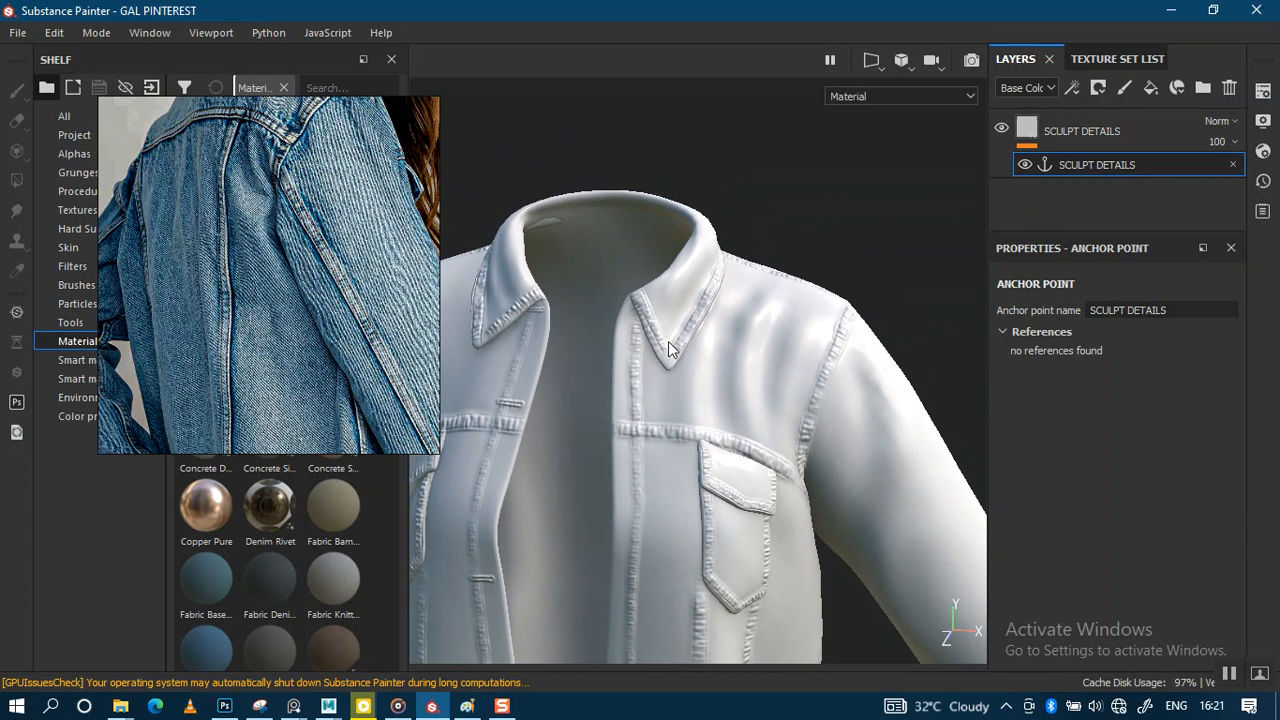
Step: Add a new fill layer above SCULPT DETAILS and reposition the denim reference image clear of the viewport
{"action": "mouse_move", "coordinate": [327, 361]}
{"action": "left_mouse_down"}
{"action": "mouse_move", "coordinate": [600, 352]}
{"action": "mouse_move", "coordinate": [327, 381]}
{"action": "mouse_move", "coordinate": [490, 355]}
{"action": "mouse_move", "coordinate": [257, 335]}
{"action": "mouse_move", "coordinate": [321, 347]}
{"action": "mouse_move", "coordinate": [912, 319]}
{"action": "mouse_move", "coordinate": [837, 316]}
{"action": "left_mouse_up"}
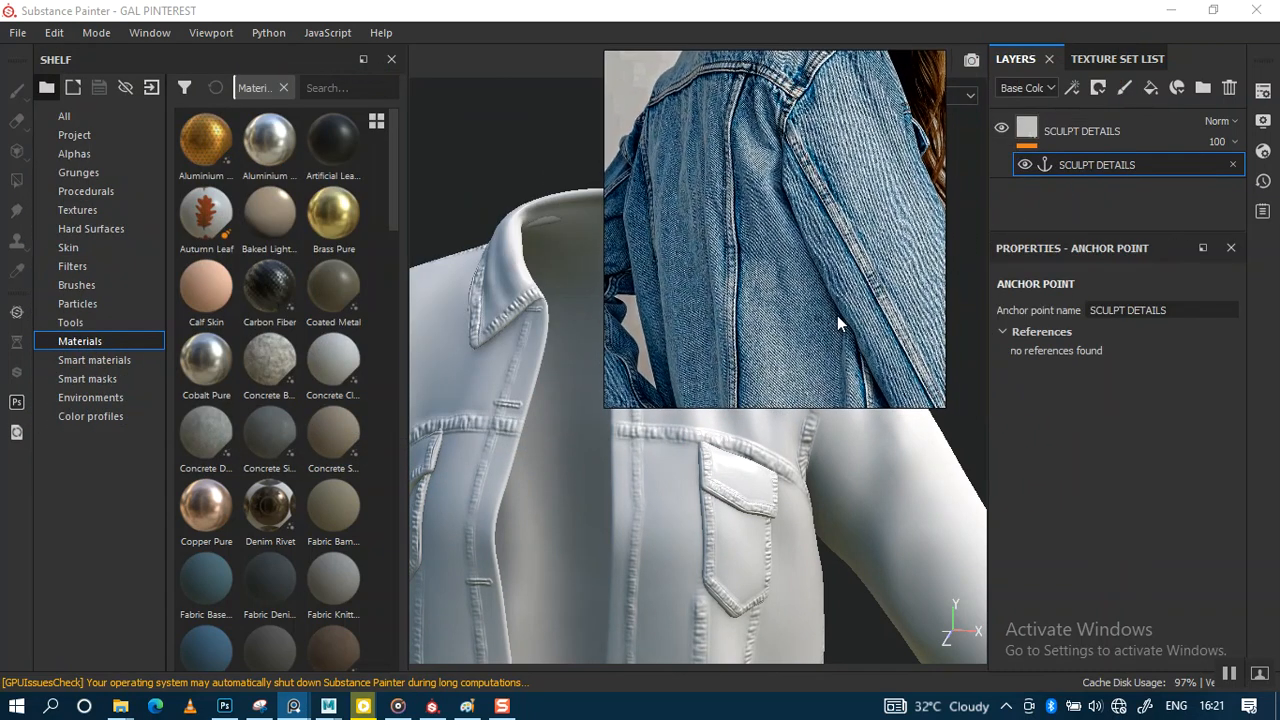
{"action": "left_click", "coordinate": [1141, 130]}
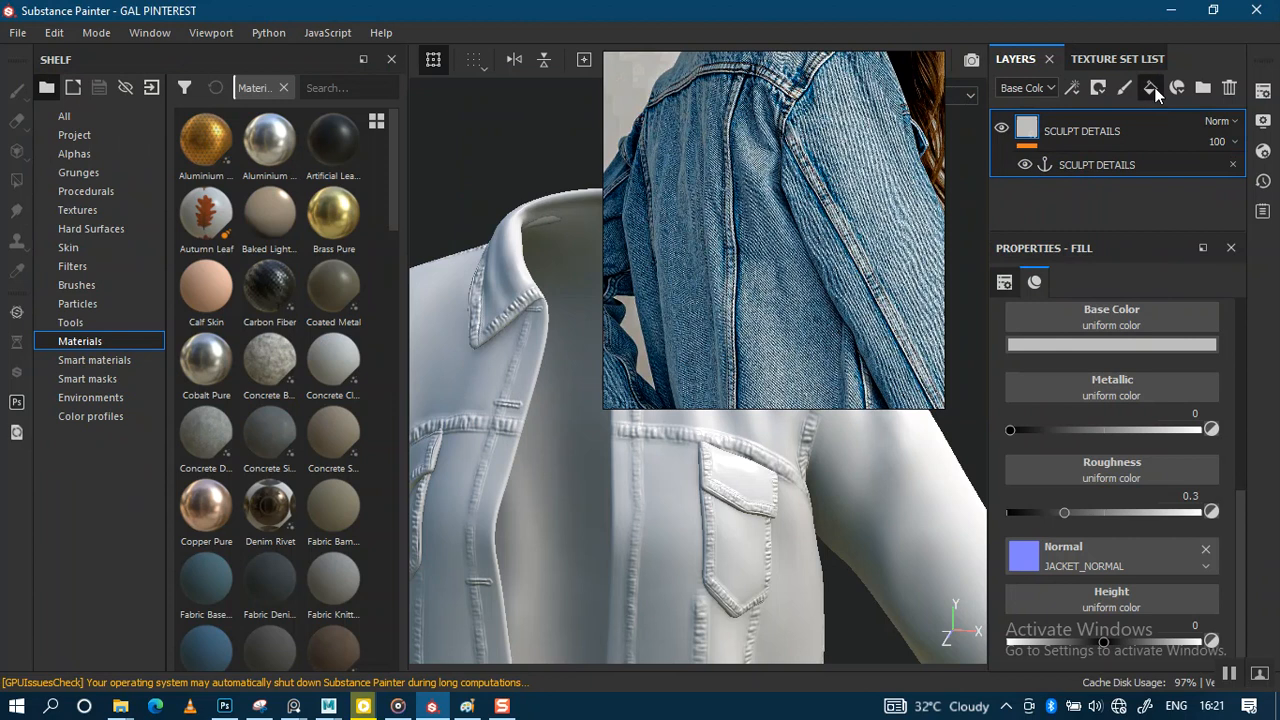
{"action": "left_click", "coordinate": [1151, 88]}
{"action": "left_click_drag", "start_coordinate": [815, 350], "coordinate": [1178, 340]}
{"action": "left_click", "coordinate": [775, 429]}
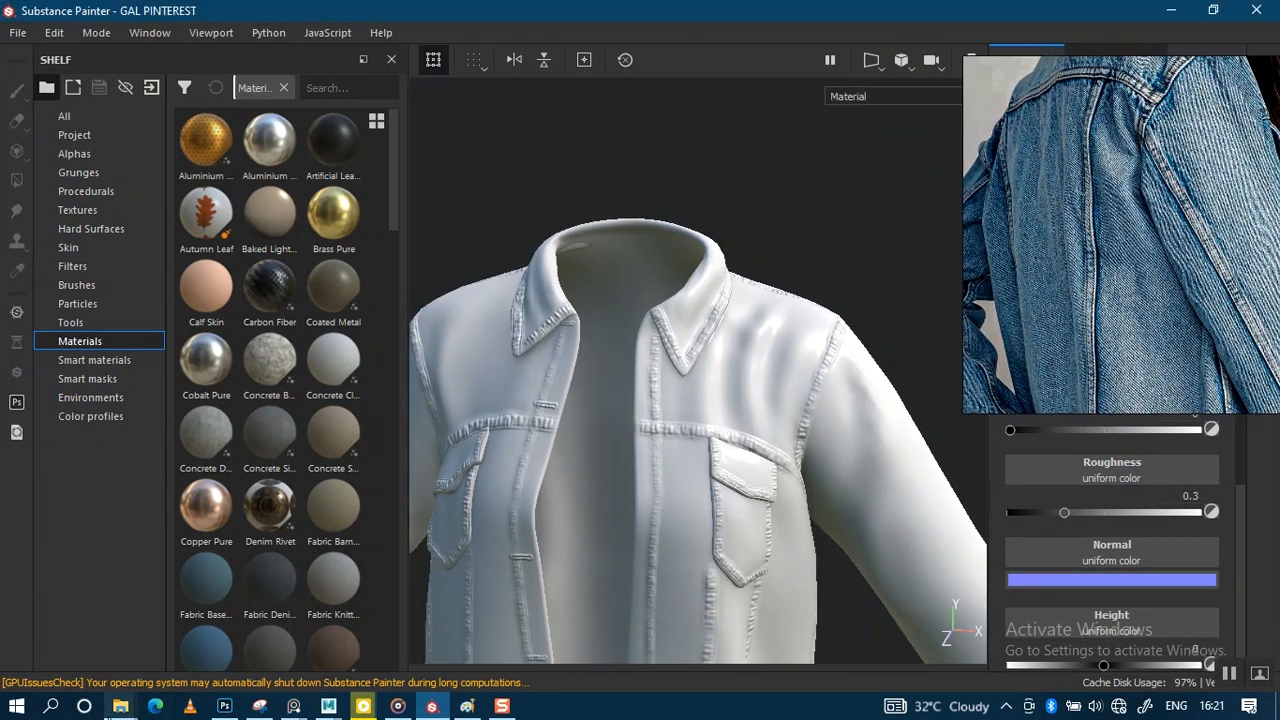
Step: Switch to File Explorer and open the CG ELVES JEAN FABRIC folder under TUTORIALS, ASSESTS, FABRIC on drive D
{"action": "mouse_move", "coordinate": [117, 703]}
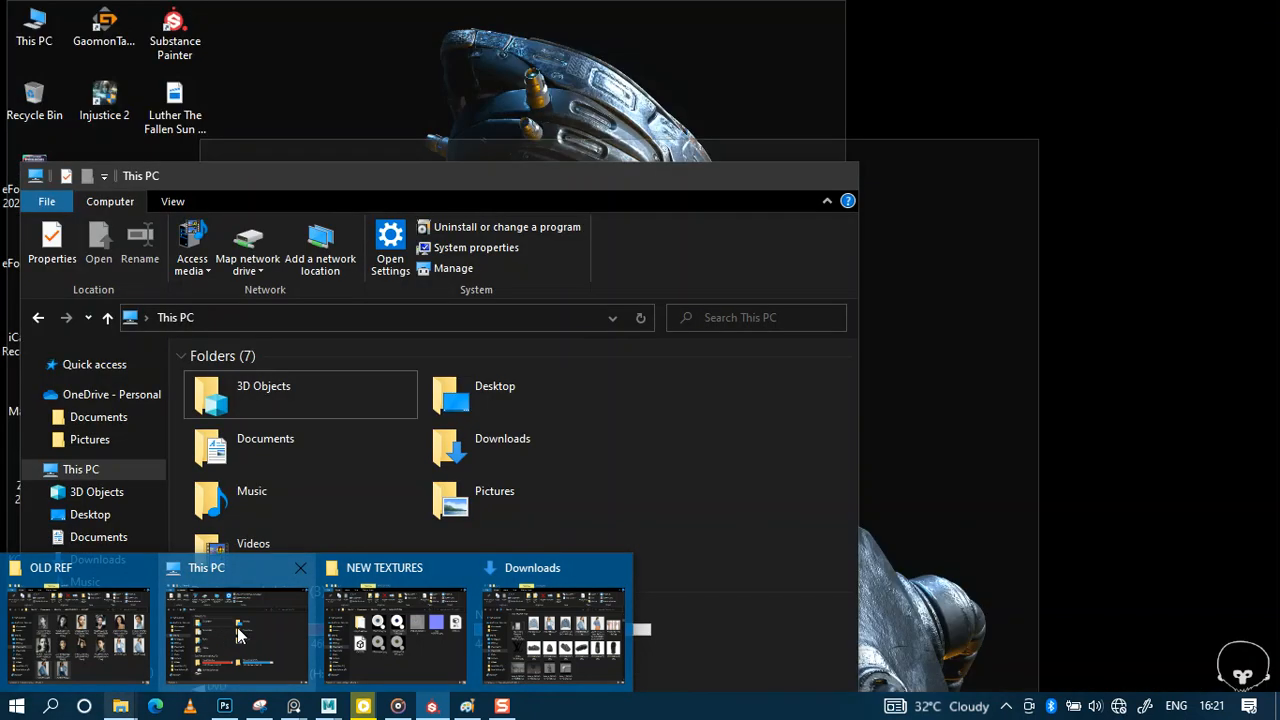
{"action": "left_click", "coordinate": [228, 631]}
{"action": "double_click", "coordinate": [494, 628]}
{"action": "left_click", "coordinate": [697, 401]}
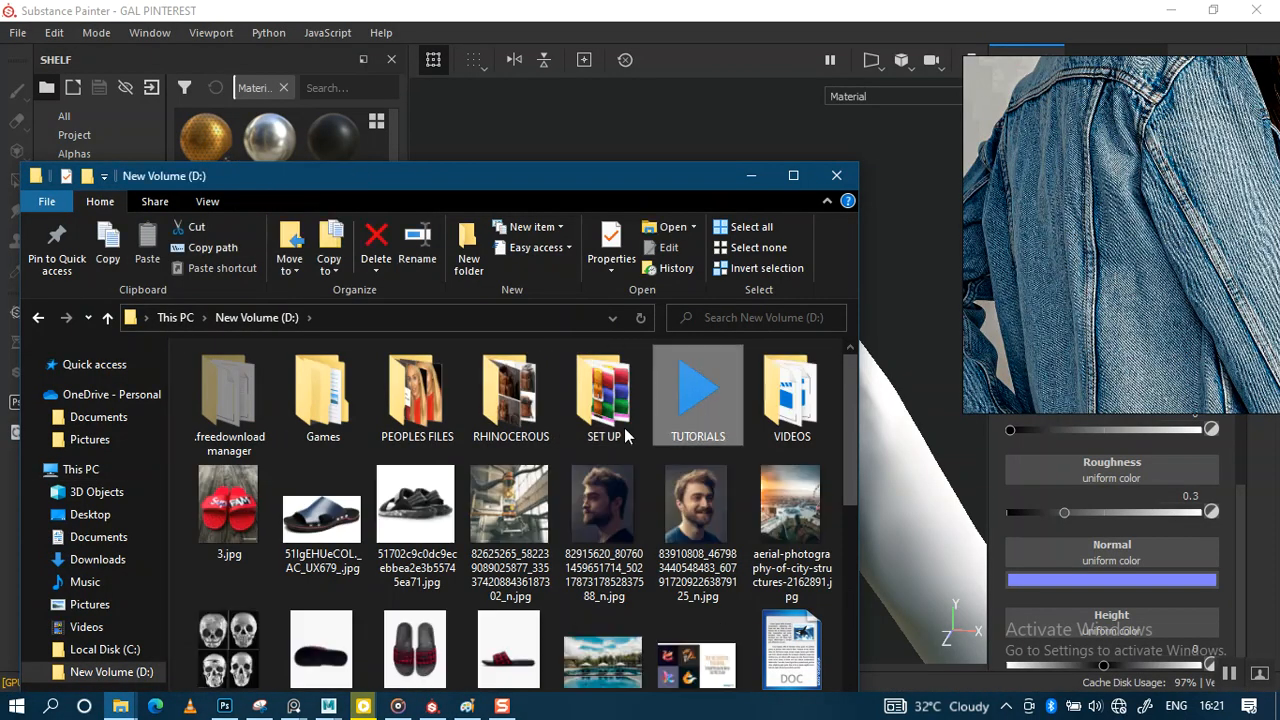
{"action": "double_click", "coordinate": [699, 399]}
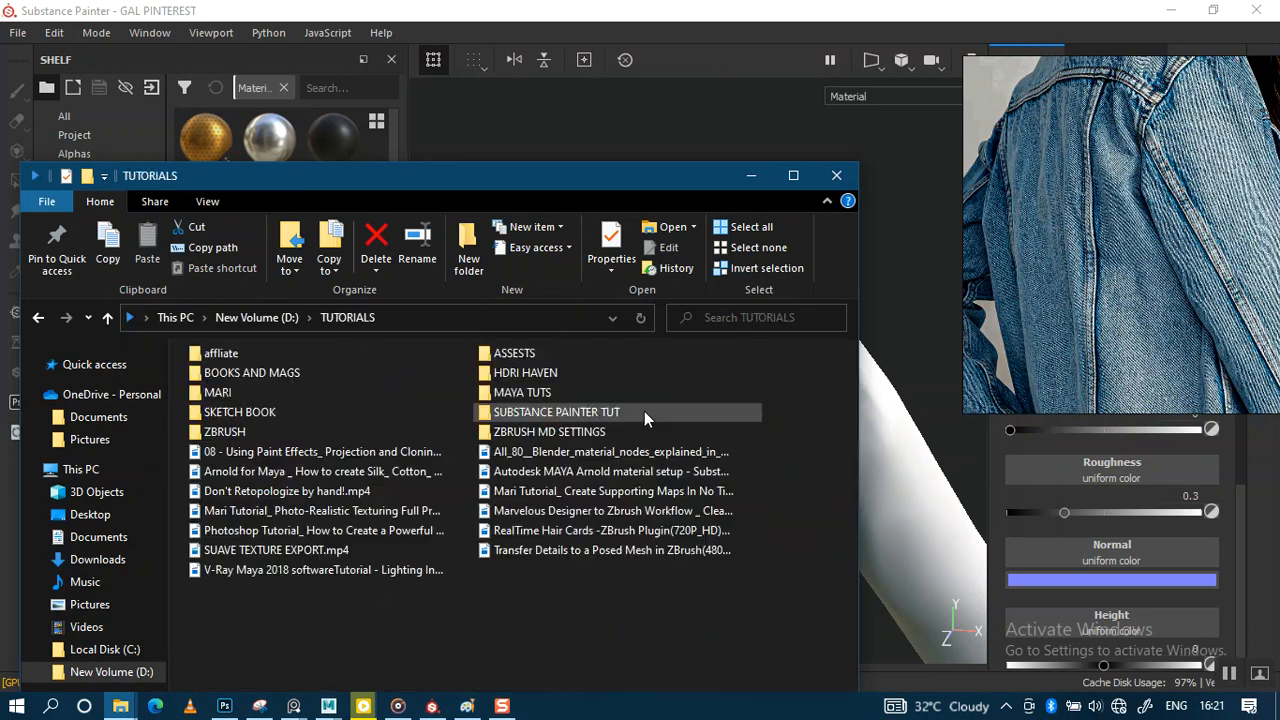
{"action": "double_click", "coordinate": [505, 353]}
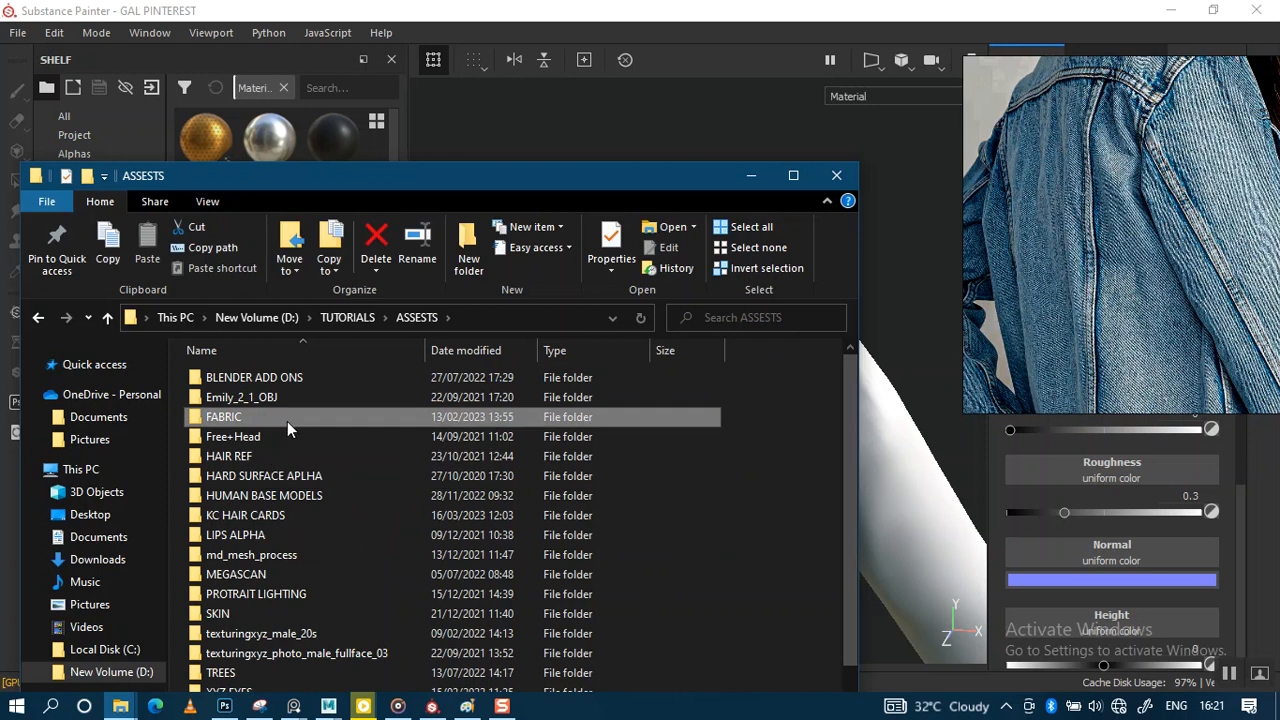
{"action": "double_click", "coordinate": [279, 417]}
{"action": "left_click_drag", "start_coordinate": [455, 176], "coordinate": [495, 101]}
{"action": "double_click", "coordinate": [481, 340]}
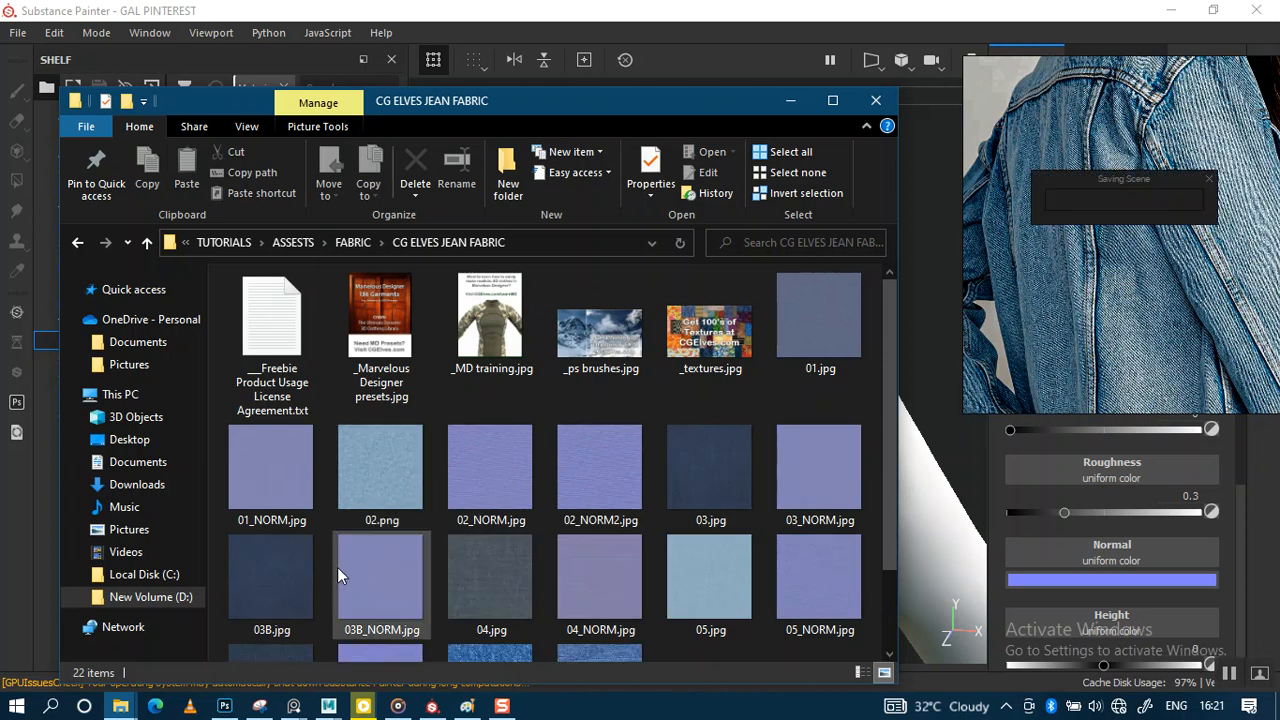
Step: Select 03B.jpg and 03B_NORM.jpg in the CG ELVES JEAN FABRIC folder and bring both into Substance Painter's shelf for import
{"action": "left_click", "coordinate": [270, 596]}
{"action": "left_click", "coordinate": [374, 598], "text": "ctrl"}
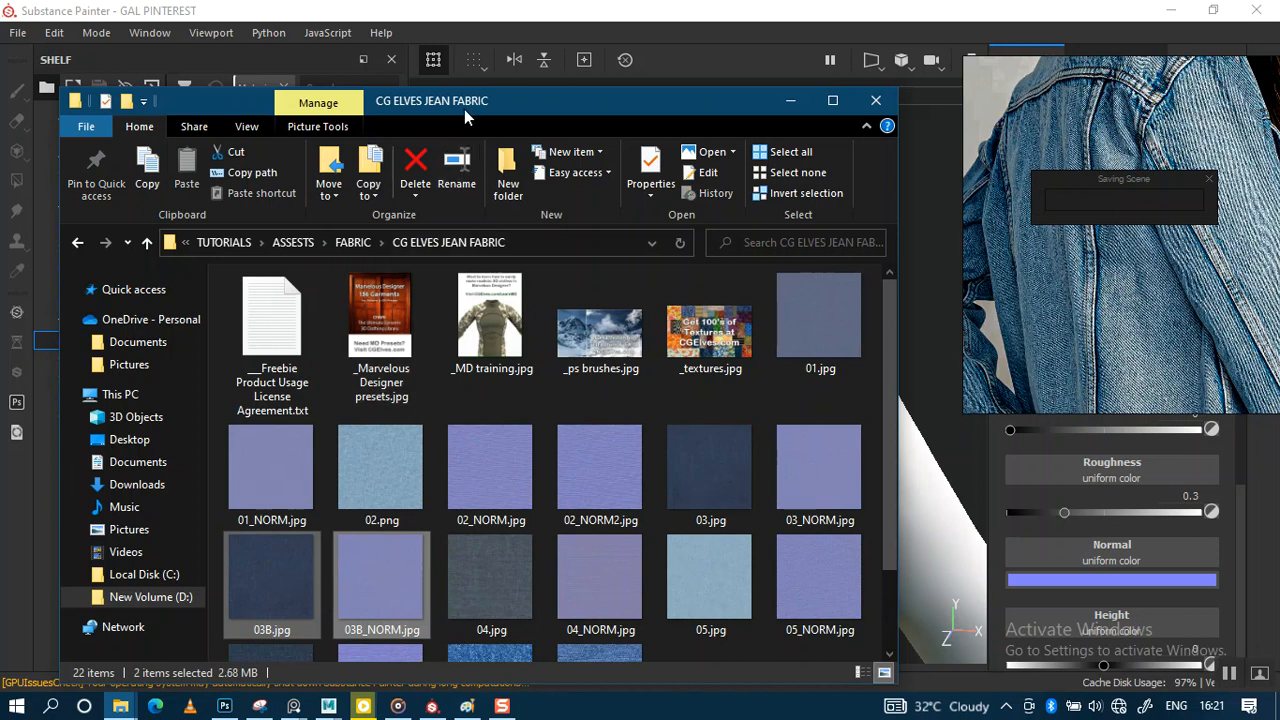
{"action": "left_click_drag", "start_coordinate": [464, 110], "coordinate": [689, 102]}
{"action": "mouse_move", "coordinate": [501, 580]}
{"action": "left_mouse_down"}
{"action": "mouse_move", "coordinate": [245, 430]}
{"action": "mouse_move", "coordinate": [252, 470]}
{"action": "left_mouse_up"}
{"action": "left_click", "coordinate": [642, 76]}
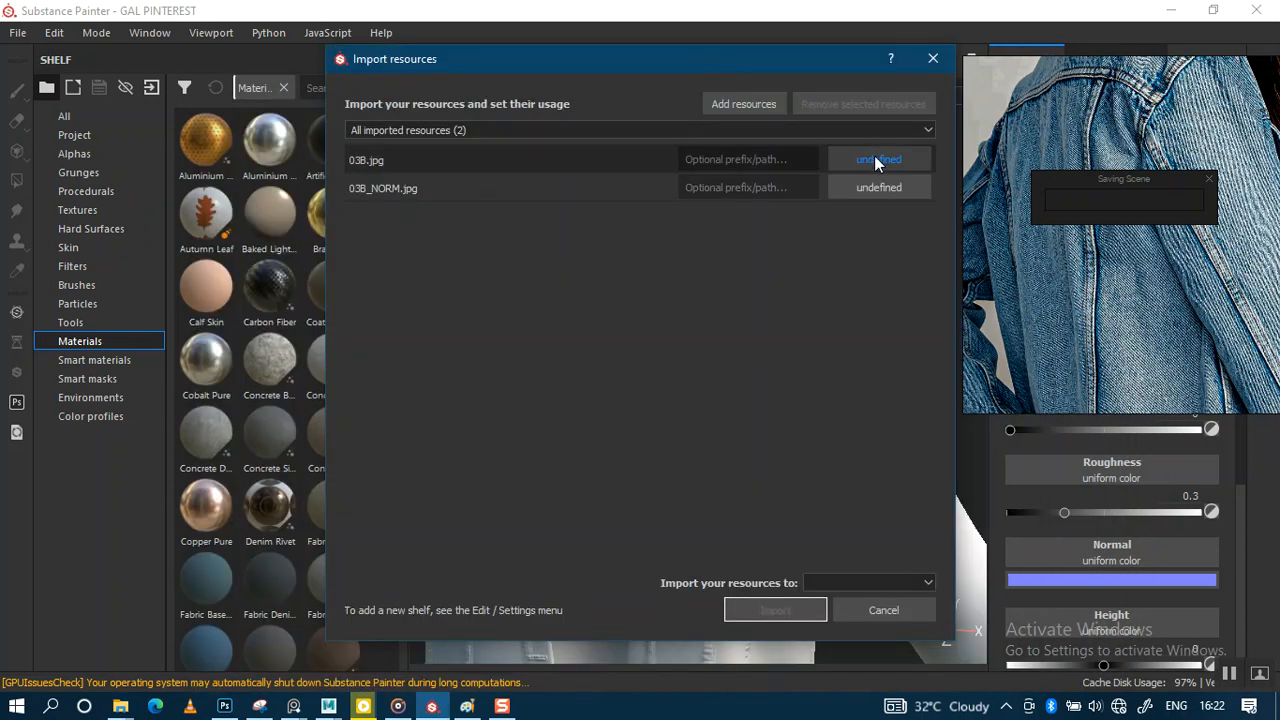
Step: Define 03B.jpg and 03B_NORM.jpg as textures and import them into the project 'GAL PINTEREST'
{"action": "left_click", "coordinate": [877, 160]}
{"action": "left_click", "coordinate": [926, 225]}
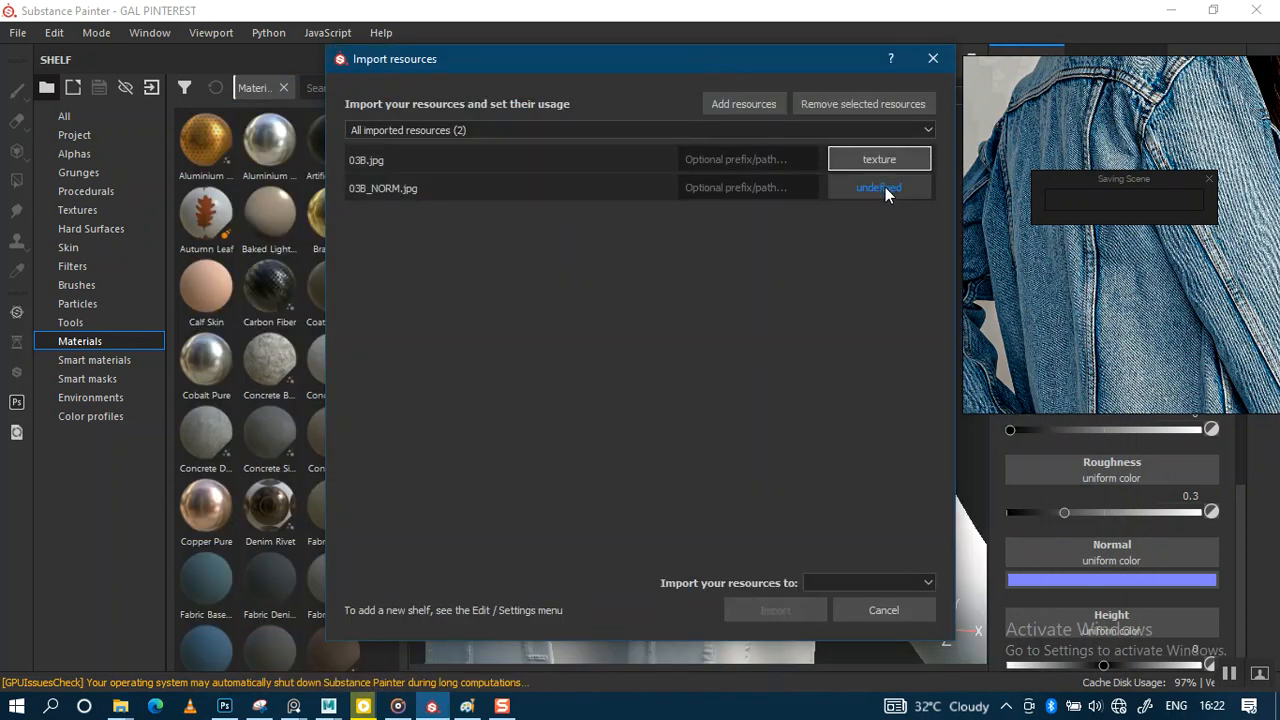
{"action": "left_click", "coordinate": [885, 189]}
{"action": "left_click", "coordinate": [920, 258]}
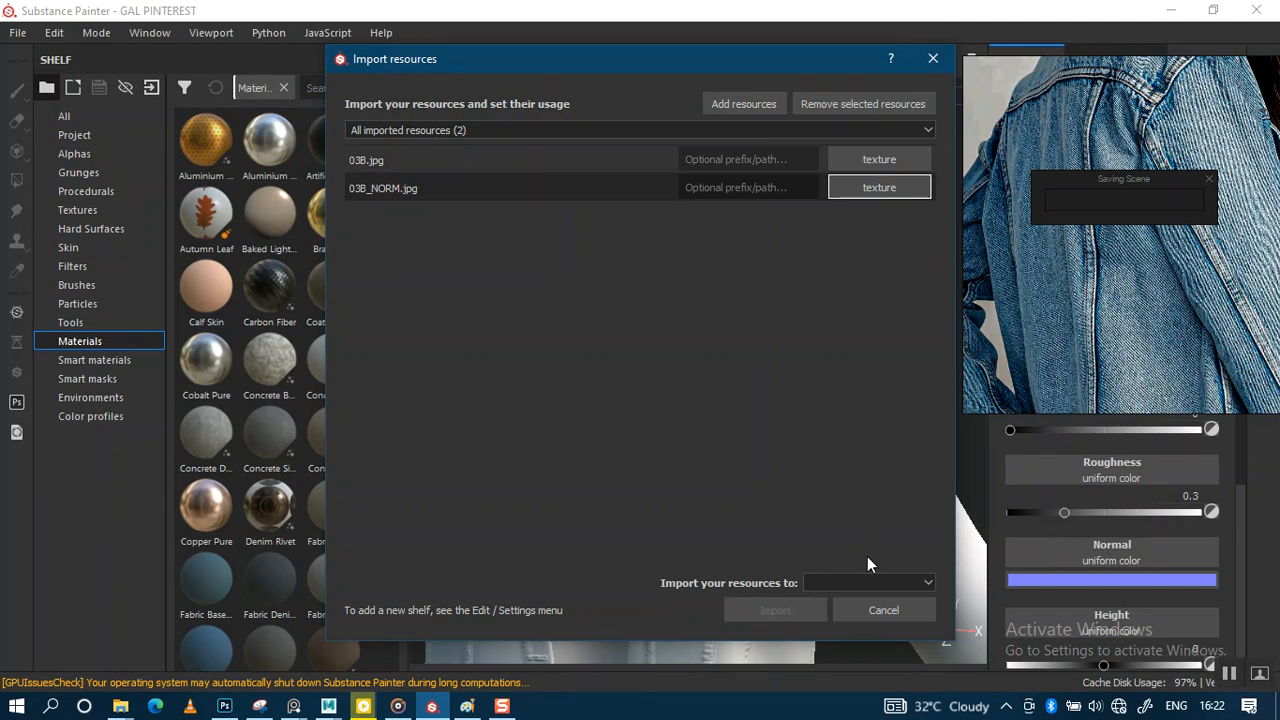
{"action": "left_click", "coordinate": [870, 582]}
{"action": "left_click", "coordinate": [863, 612]}
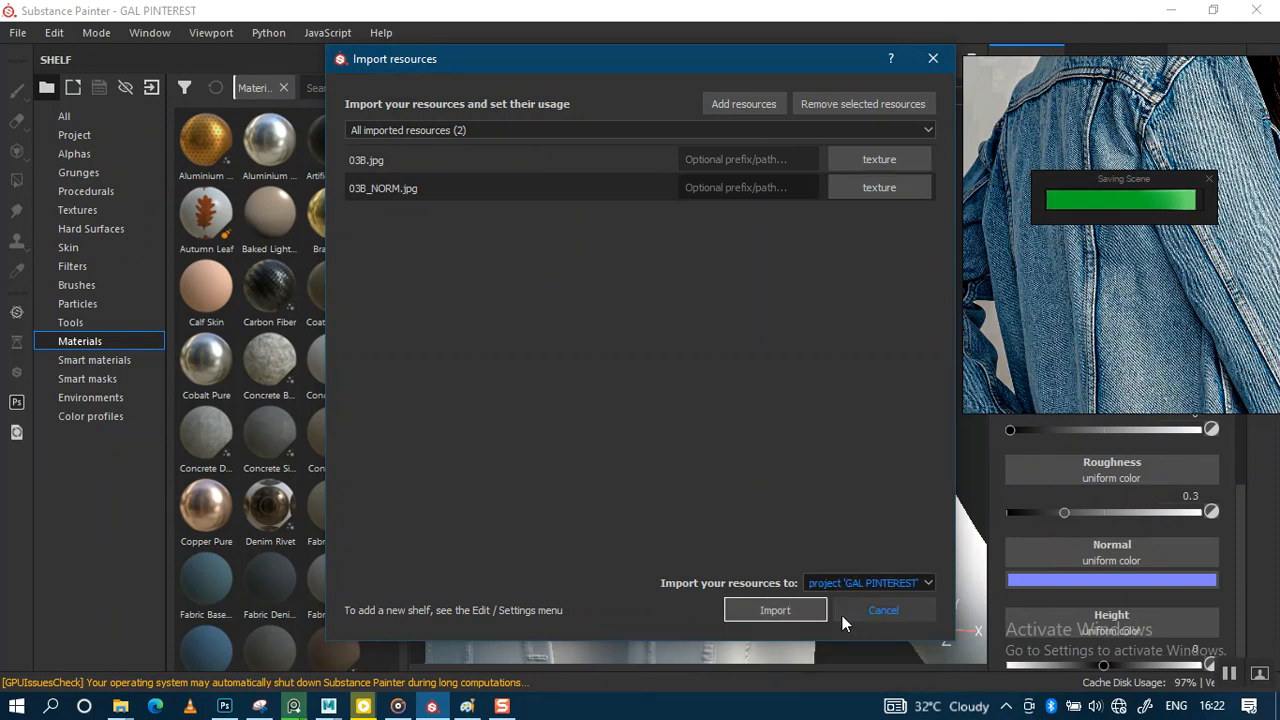
{"action": "left_click", "coordinate": [780, 610]}
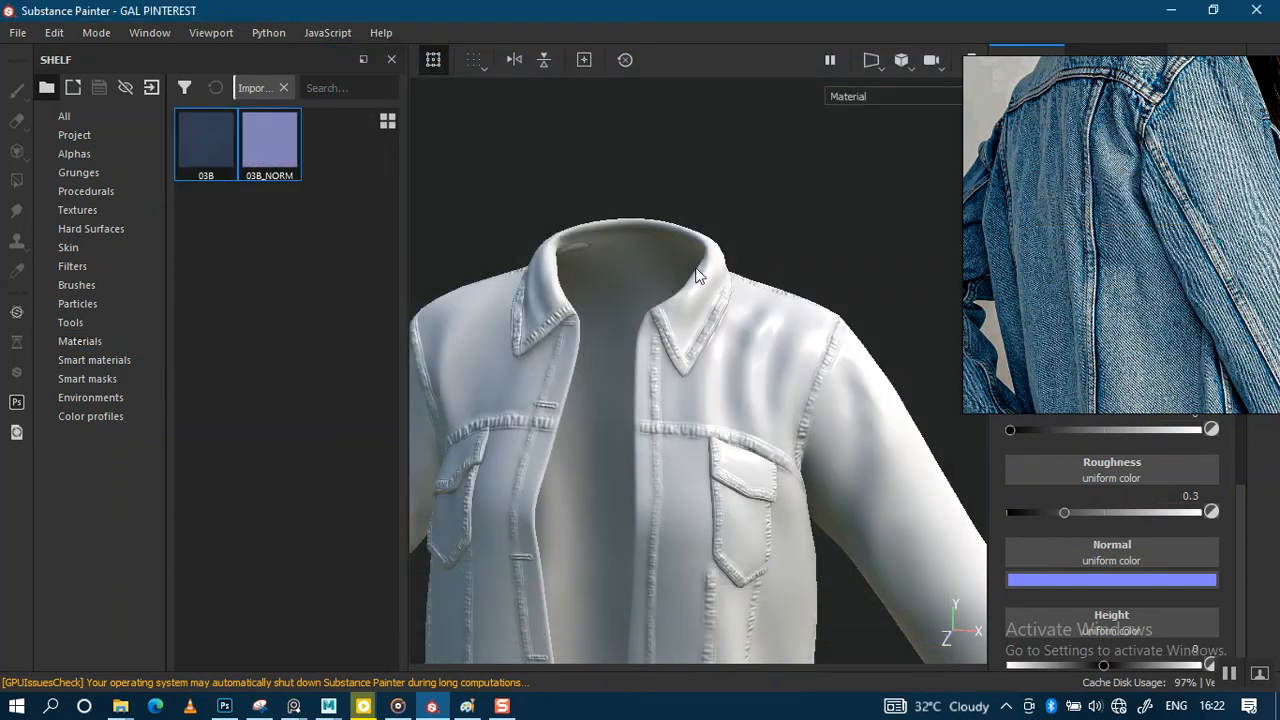
Step: Move the denim reference image clear of the fill properties and rename the new fill layer JEAN FABRIC
{"action": "left_click_drag", "start_coordinate": [1027, 266], "coordinate": [815, 123]}
{"action": "left_click_drag", "start_coordinate": [782, 346], "coordinate": [728, 261], "text": "alt"}
{"action": "left_click_drag", "start_coordinate": [697, 352], "coordinate": [726, 338], "text": "alt"}
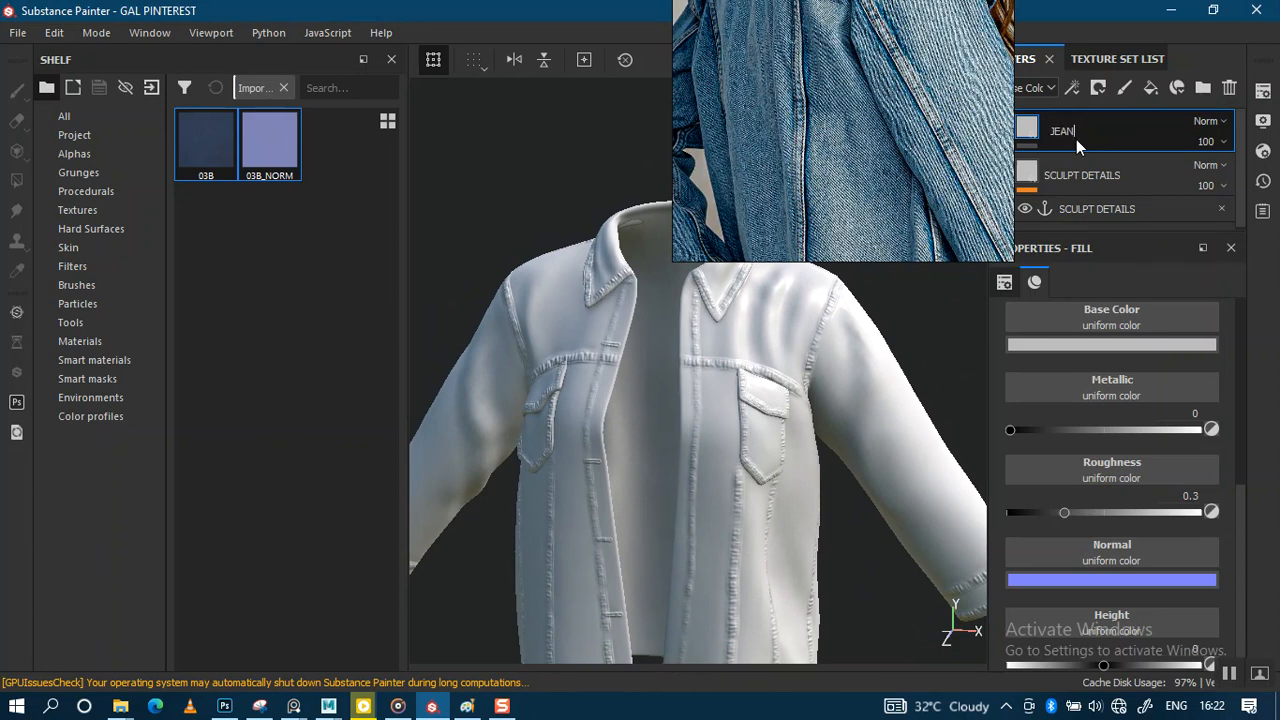
{"action": "type", "text": "C"}
{"action": "key", "text": "Return"}
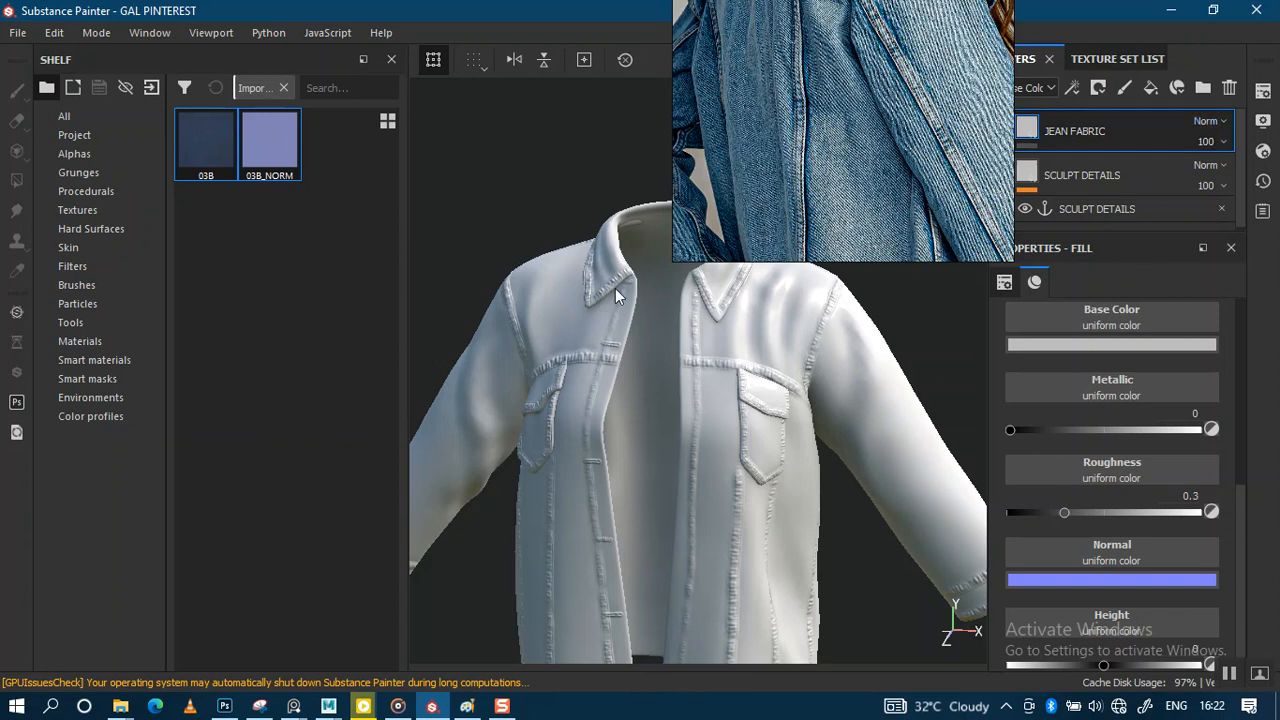
Step: Deselect the imported textures and move the denim reference image off the layer stack and the jacket's collar
{"action": "right_click_drag", "start_coordinate": [556, 328], "coordinate": [581, 314], "text": "shift"}
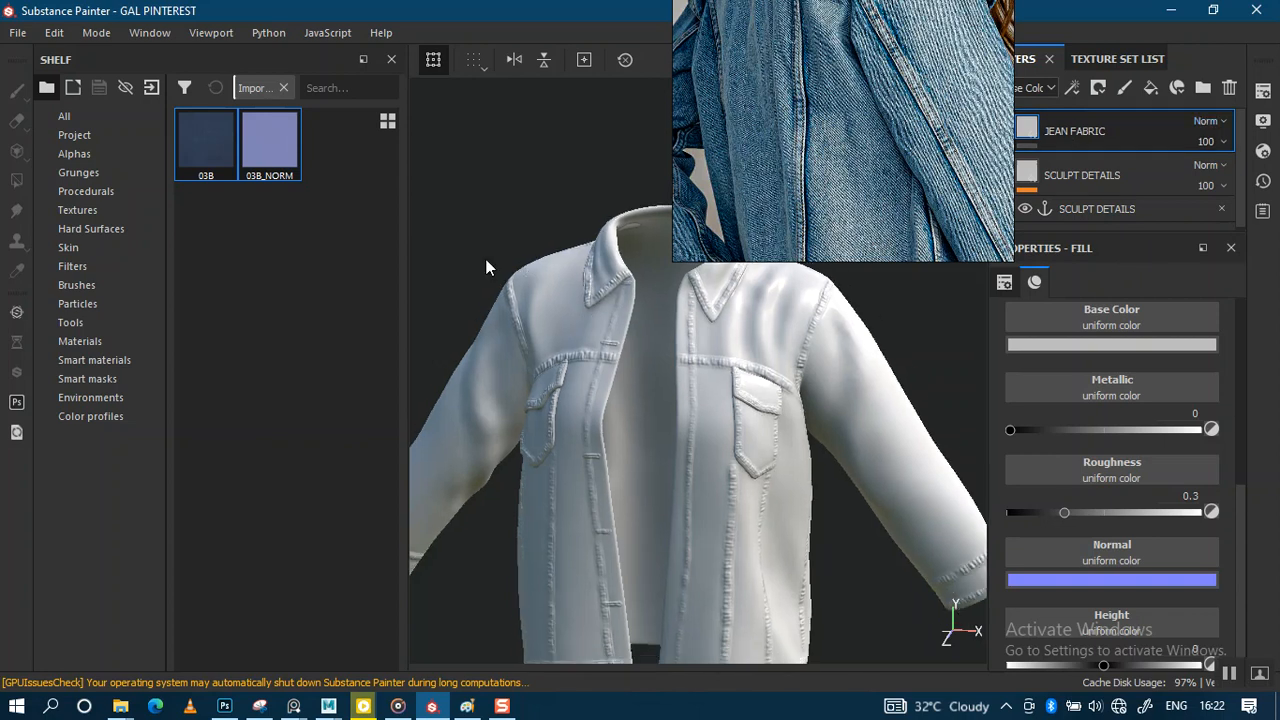
{"action": "left_click", "coordinate": [227, 250]}
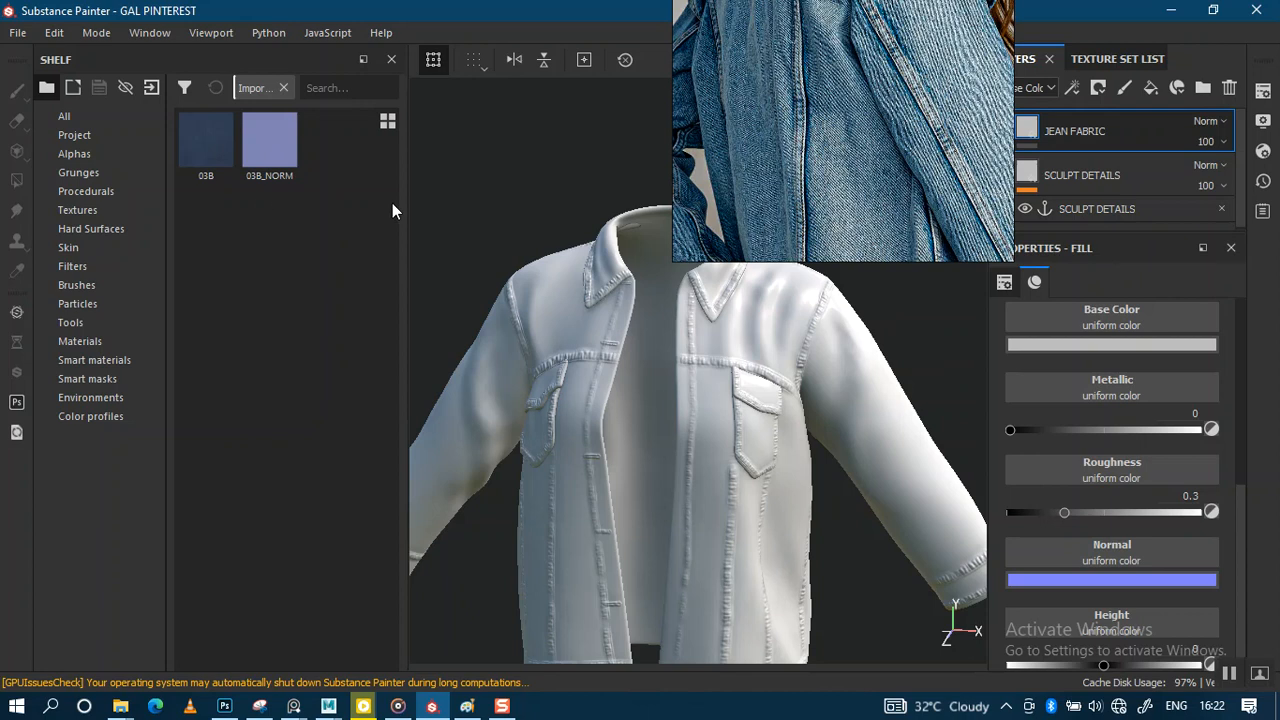
{"action": "mouse_move", "coordinate": [632, 284]}
{"action": "right_mouse_down", "text": "alt"}
{"action": "mouse_move", "coordinate": [609, 261]}
{"action": "mouse_move", "coordinate": [655, 285]}
{"action": "right_mouse_up", "text": "alt"}
{"action": "right_click_drag", "start_coordinate": [832, 136], "coordinate": [704, 27]}
{"action": "right_click_drag", "start_coordinate": [762, 276], "coordinate": [753, 239], "text": "shift"}
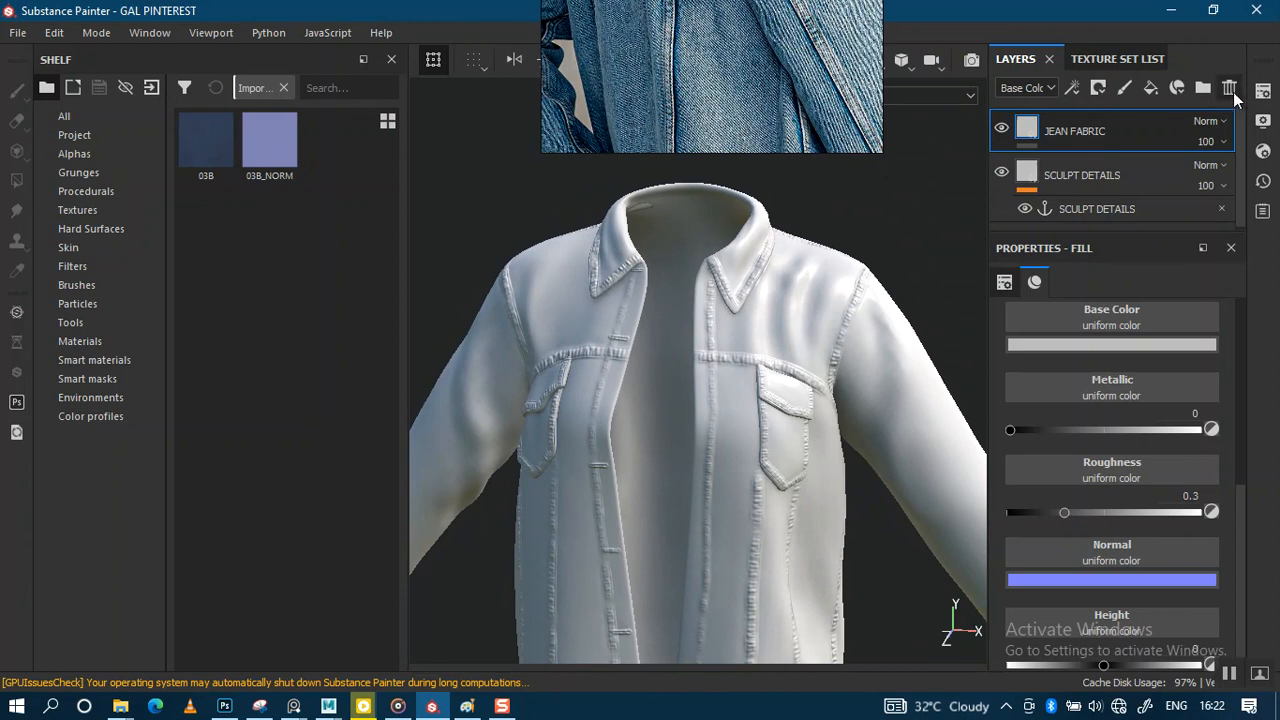
Step: Set the JACKET texture set's size to 4096 and close its settings
{"action": "left_click", "coordinate": [1263, 93]}
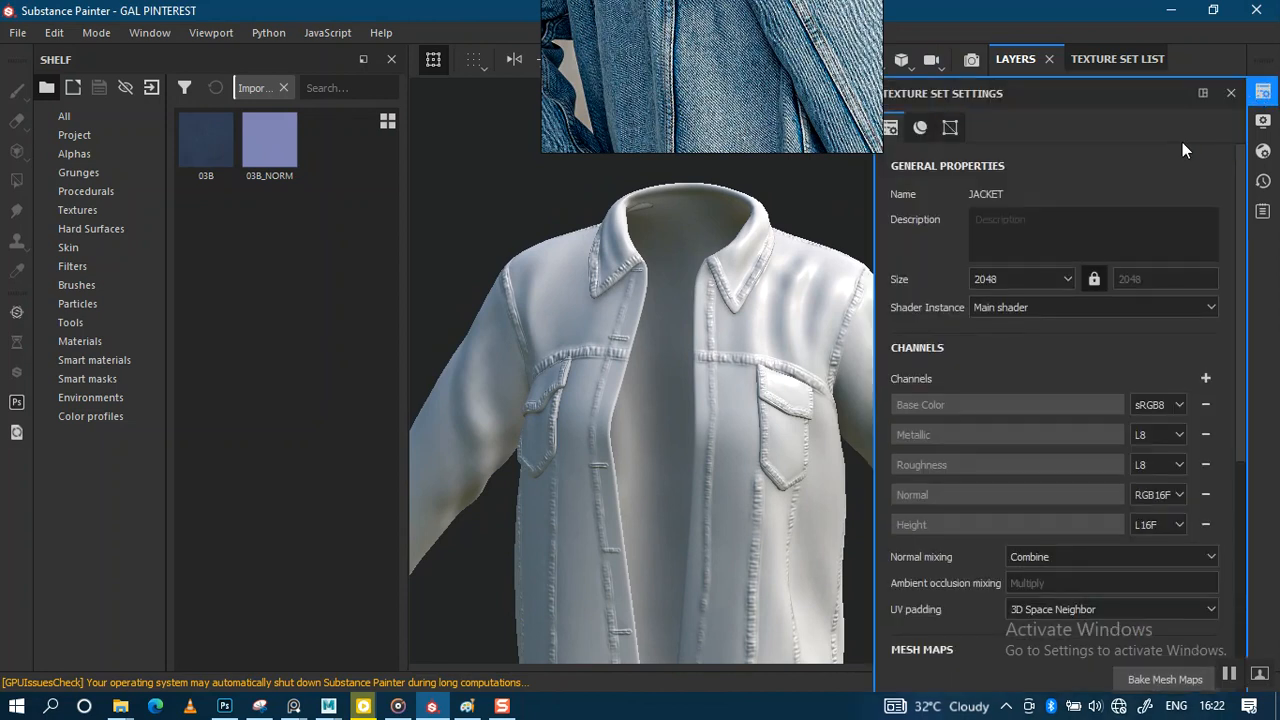
{"action": "left_click", "coordinate": [1057, 283]}
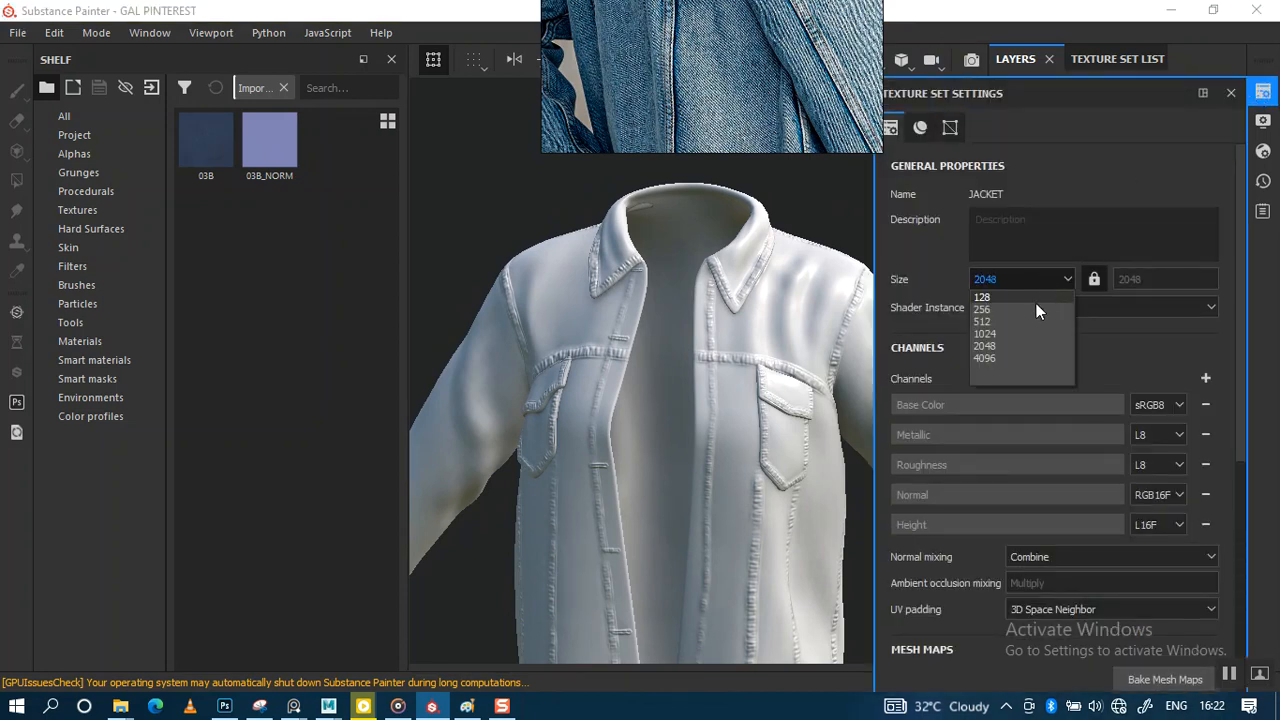
{"action": "left_click", "coordinate": [1018, 359]}
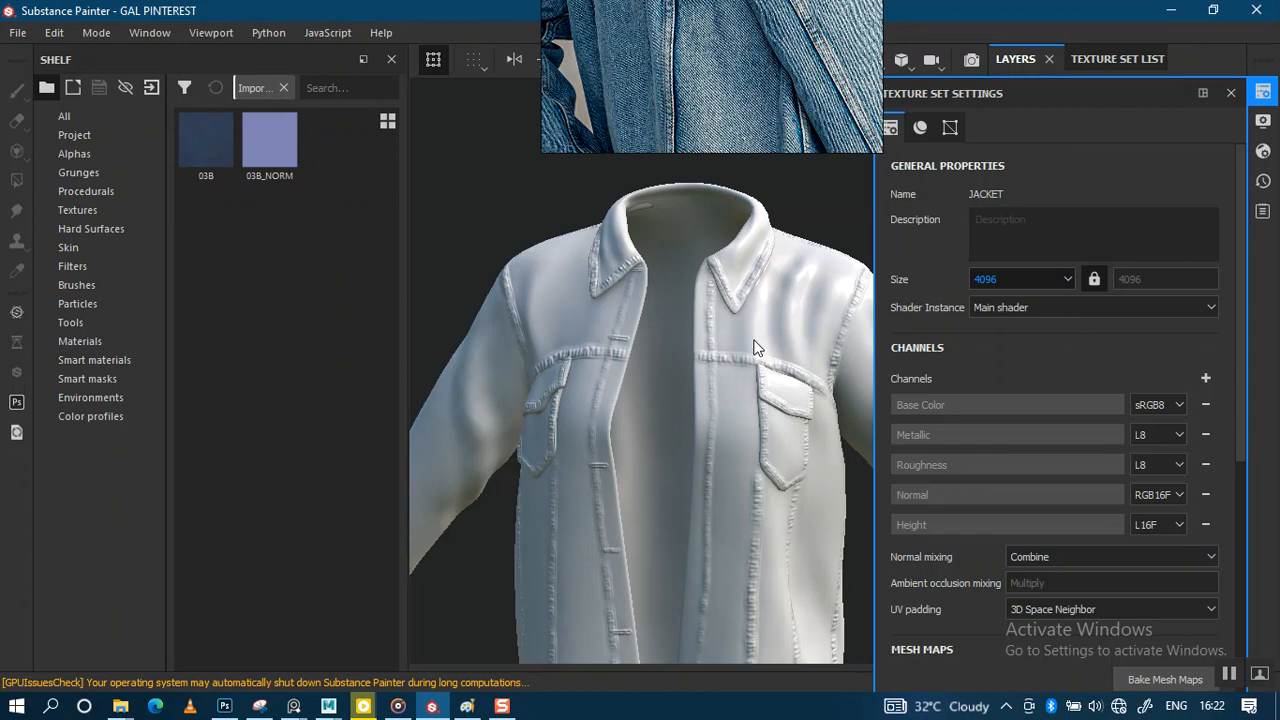
{"action": "left_click", "coordinate": [1230, 93]}
Step: Assign the imported 03B texture to the base color of the JEAN FABRIC layer
{"action": "scroll", "coordinate": [742, 480], "scroll_direction": "up", "scroll_amount": 2}
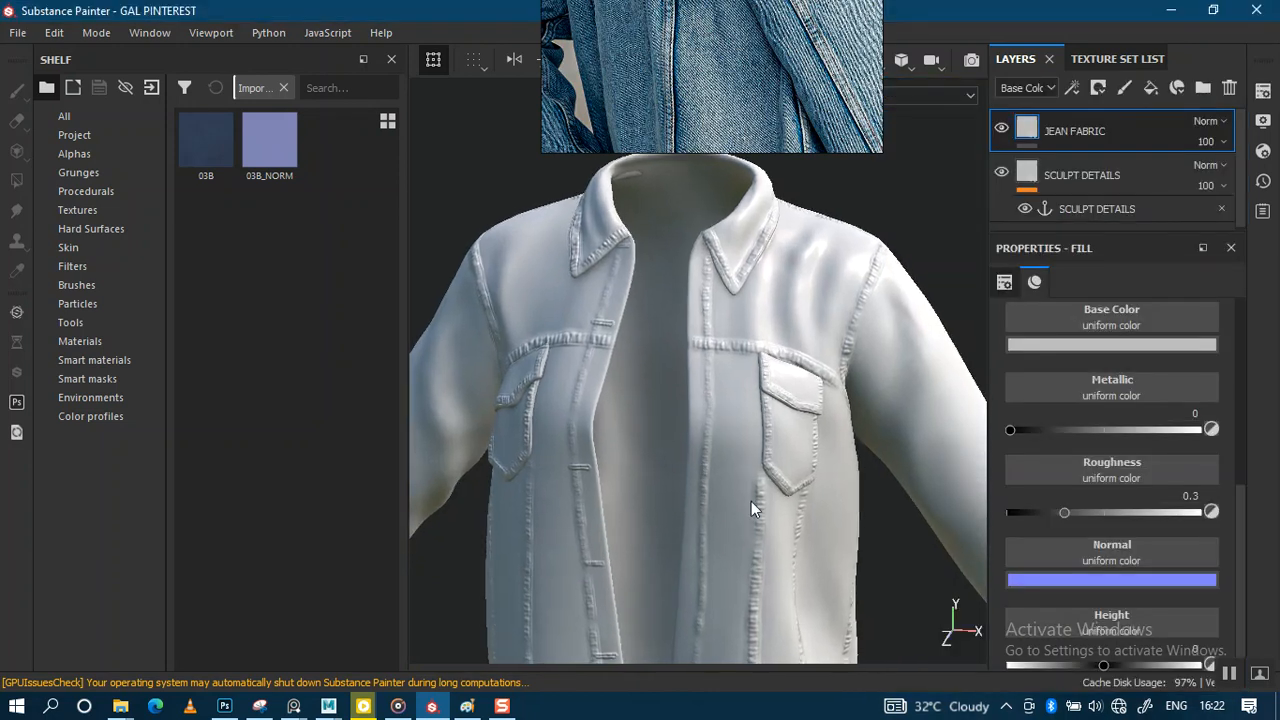
{"action": "right_click_drag", "start_coordinate": [864, 297], "coordinate": [802, 345], "text": "shift"}
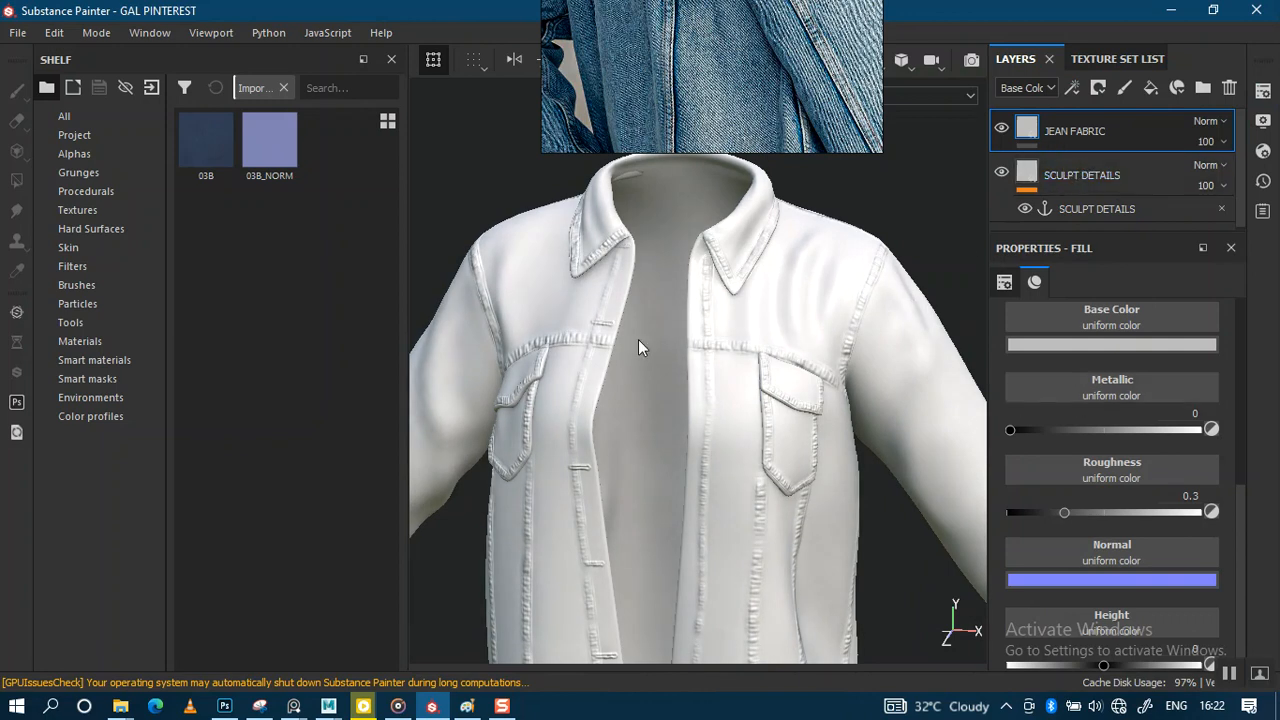
{"action": "left_click_drag", "start_coordinate": [205, 154], "coordinate": [1064, 313]}
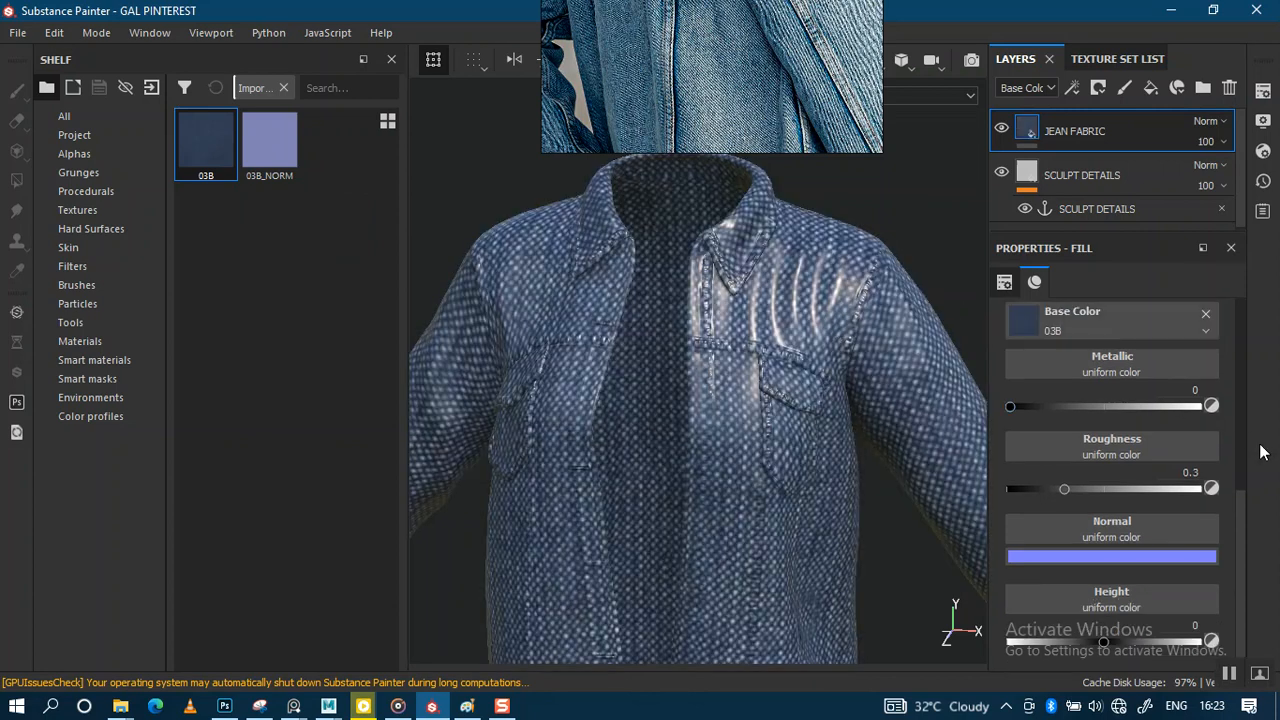
Step: Assign 03B_NORM to the JEAN FABRIC layer's normal channel and set its roughness to 0.9275
{"action": "left_click", "coordinate": [259, 150]}
{"action": "left_click_drag", "start_coordinate": [267, 152], "coordinate": [1062, 537]}
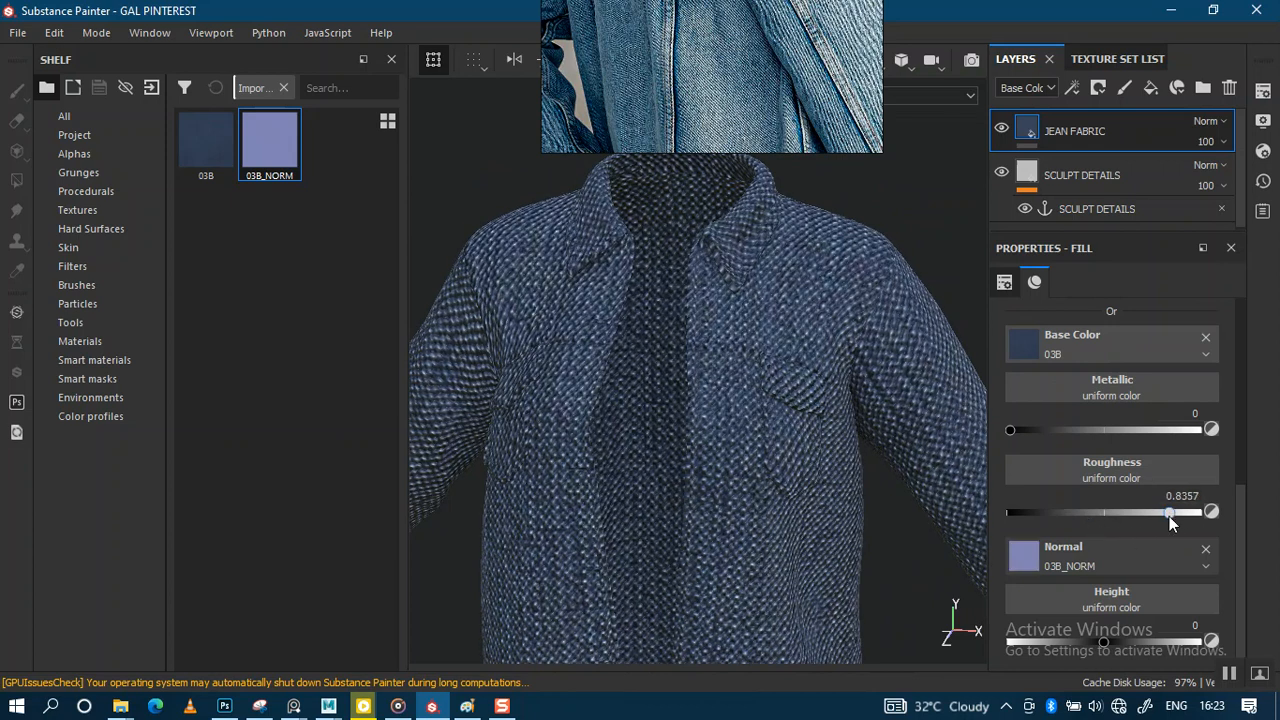
{"action": "left_click_drag", "start_coordinate": [1184, 517], "coordinate": [1187, 519]}
{"action": "right_click_drag", "start_coordinate": [733, 514], "coordinate": [846, 417], "text": "alt"}
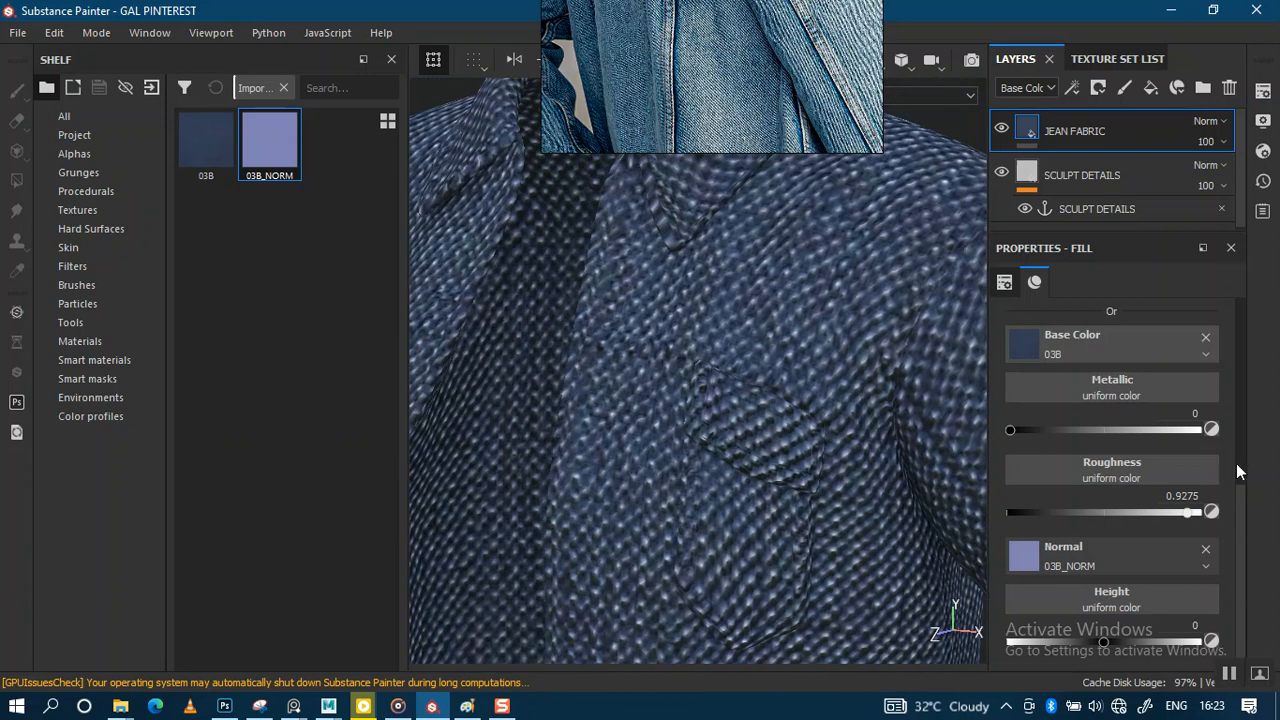
Step: Set the JEAN FABRIC layer's UV scale to 30
{"action": "left_click_drag", "start_coordinate": [1246, 562], "coordinate": [1246, 392]}
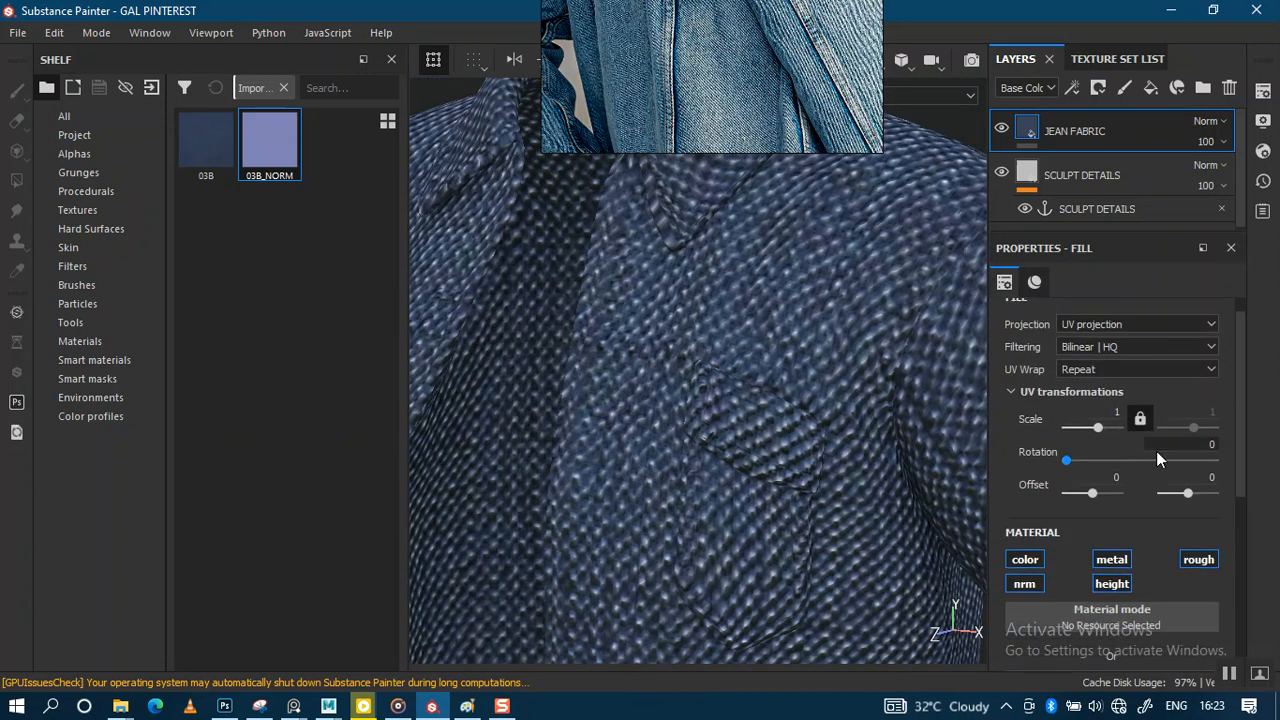
{"action": "left_click", "coordinate": [1110, 415]}
{"action": "type", "text": "30"}
{"action": "key", "text": "Return"}
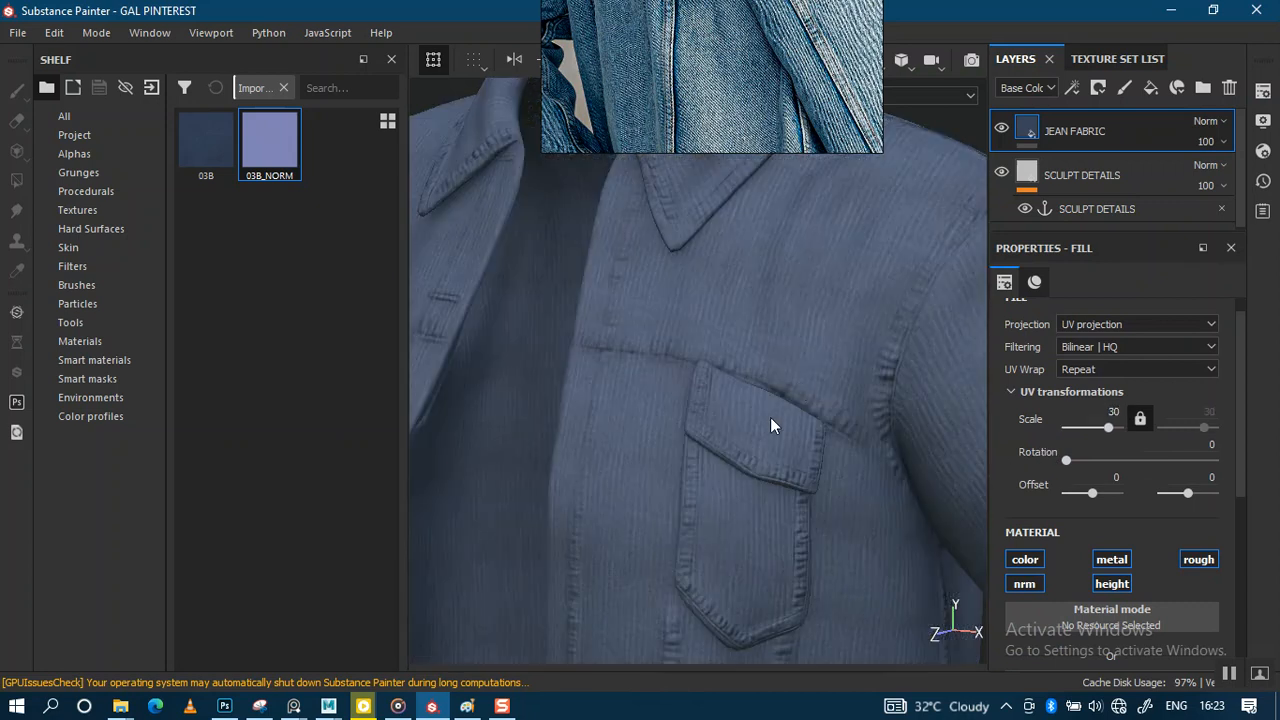
Step: Reduce the denim texture's UV scale to 8.66 while judging the weave size on the chest pocket
{"action": "right_click_drag", "start_coordinate": [777, 402], "coordinate": [708, 217], "text": "alt"}
{"action": "right_click_drag", "start_coordinate": [728, 402], "coordinate": [731, 483], "text": "alt"}
{"action": "middle_click_drag", "start_coordinate": [706, 442], "coordinate": [692, 354], "text": "alt"}
{"action": "right_click_drag", "start_coordinate": [767, 395], "coordinate": [769, 598], "text": "alt"}
{"action": "left_click_drag", "start_coordinate": [752, 411], "coordinate": [800, 465], "text": "alt"}
{"action": "left_click", "coordinate": [1100, 430]}
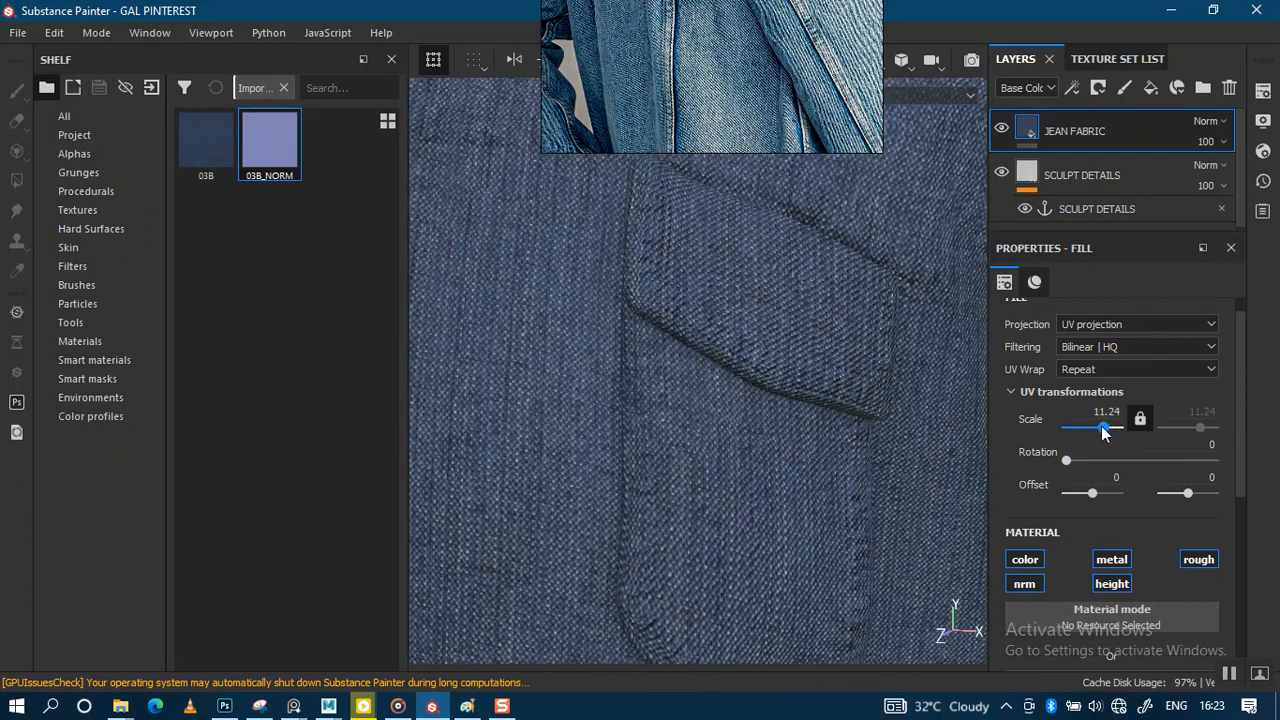
{"action": "left_click_drag", "start_coordinate": [1104, 430], "coordinate": [1101, 429]}
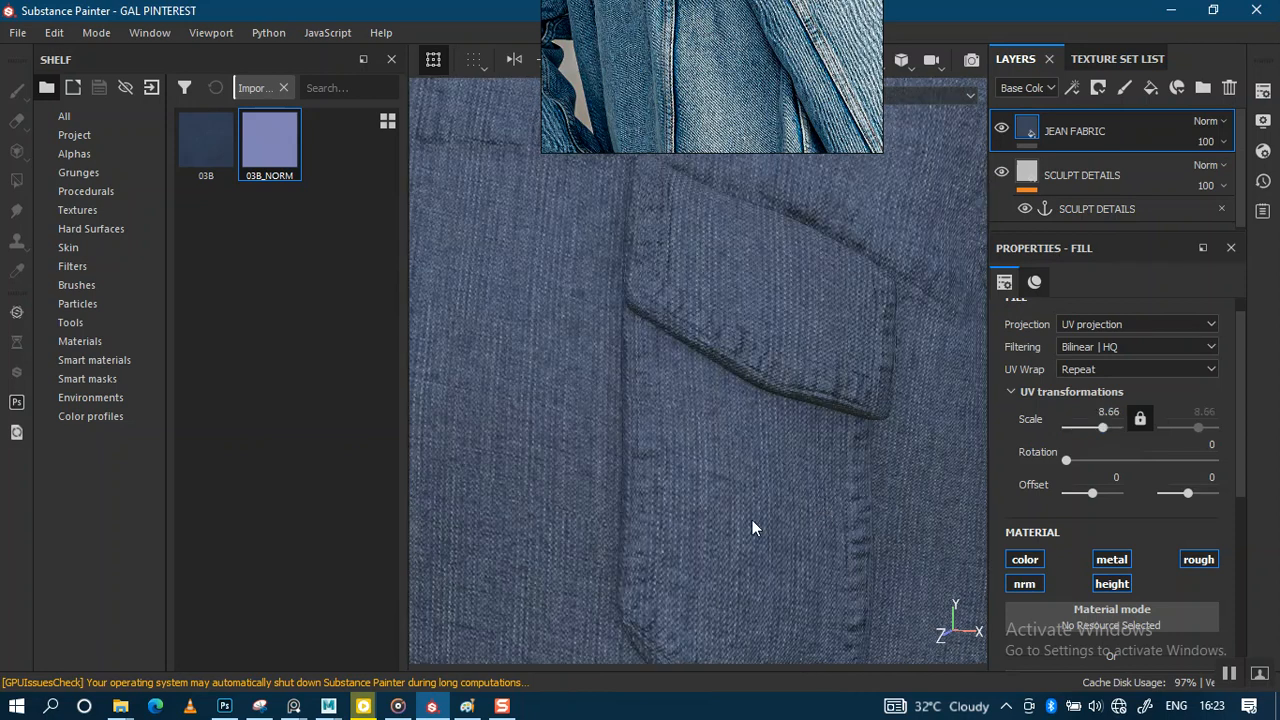
Step: Inspect the denim weave around the chest pocket, shoulder and collar at close range
{"action": "right_click_drag", "start_coordinate": [738, 523], "coordinate": [704, 398], "text": "alt"}
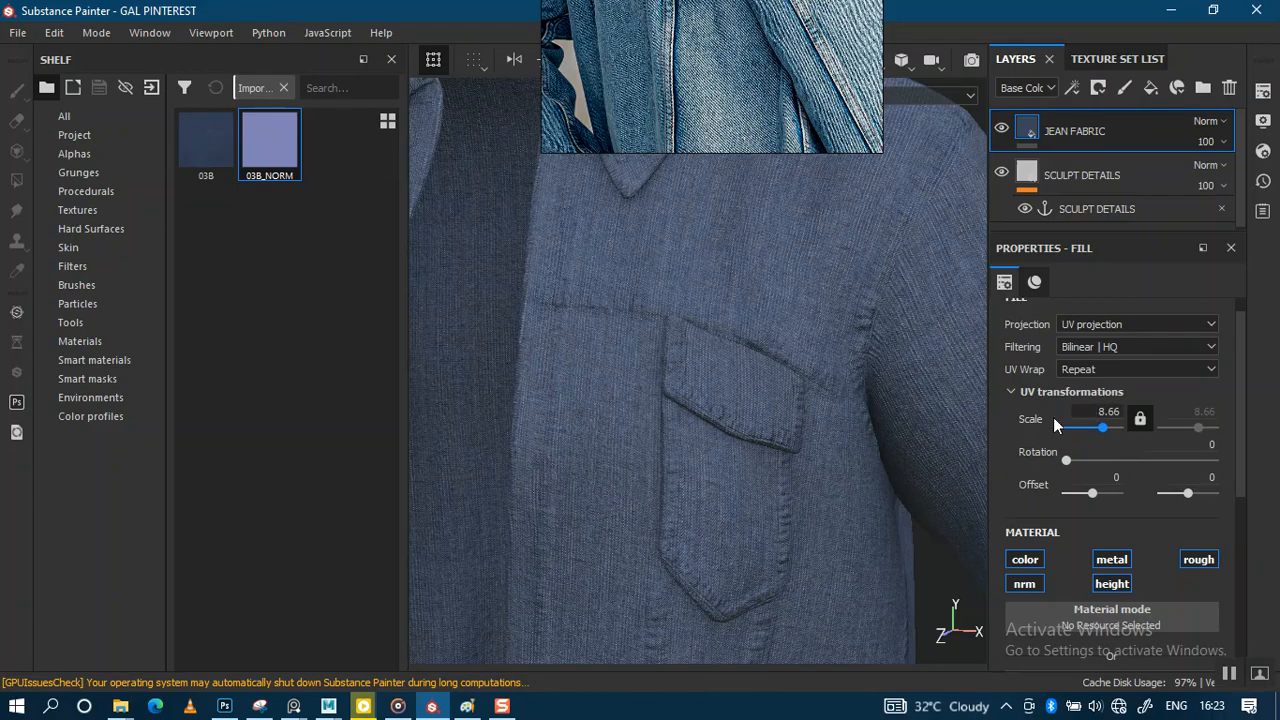
{"action": "right_click_drag", "start_coordinate": [800, 445], "coordinate": [789, 520], "text": "alt"}
{"action": "middle_click_drag", "start_coordinate": [769, 405], "coordinate": [768, 470], "text": "alt"}
{"action": "right_click_drag", "start_coordinate": [768, 470], "coordinate": [780, 487], "text": "alt"}
{"action": "left_click_drag", "start_coordinate": [806, 415], "coordinate": [777, 400], "text": "alt"}
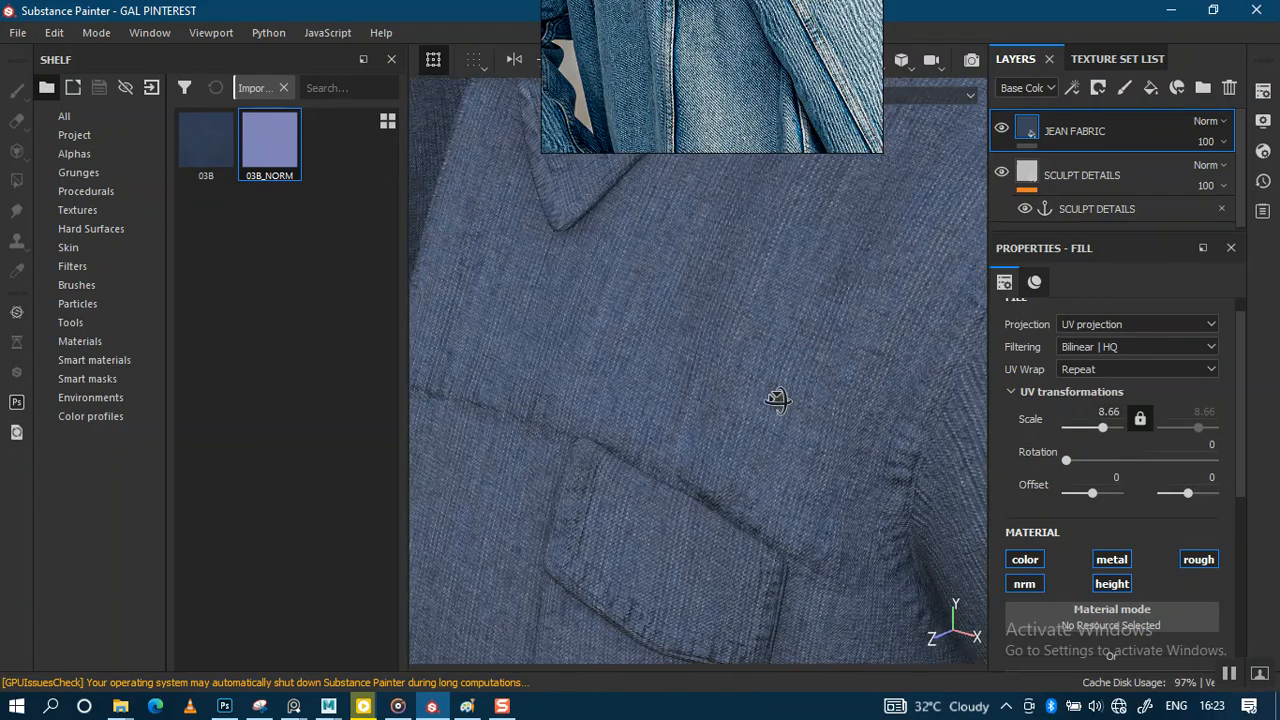
{"action": "middle_click_drag", "start_coordinate": [777, 400], "coordinate": [651, 451], "text": "alt"}
{"action": "right_click_drag", "start_coordinate": [651, 451], "coordinate": [690, 465], "text": "alt"}
{"action": "middle_click_drag", "start_coordinate": [701, 386], "coordinate": [726, 409], "text": "alt"}
{"action": "right_click_drag", "start_coordinate": [726, 409], "coordinate": [681, 489], "text": "alt"}
{"action": "middle_click_drag", "start_coordinate": [696, 420], "coordinate": [780, 454], "text": "alt"}
{"action": "mouse_move", "coordinate": [703, 410]}
{"action": "left_mouse_down", "text": "alt"}
{"action": "mouse_move", "coordinate": [789, 397]}
{"action": "mouse_move", "coordinate": [706, 400]}
{"action": "left_mouse_up", "text": "alt"}
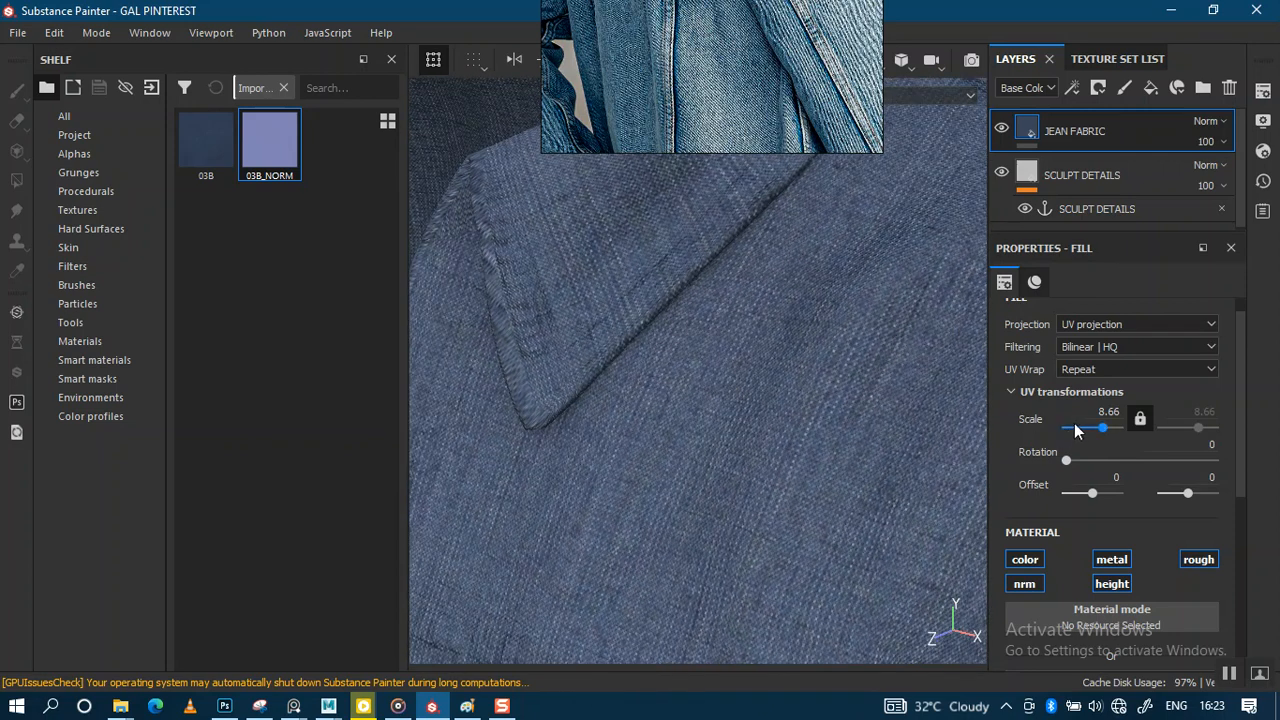
{"action": "left_click_drag", "start_coordinate": [757, 357], "coordinate": [815, 327], "text": "alt"}
Step: Move the denim reference image over the shelf and enlarge its weave for comparison with the jacket
{"action": "left_click", "coordinate": [1114, 413]}
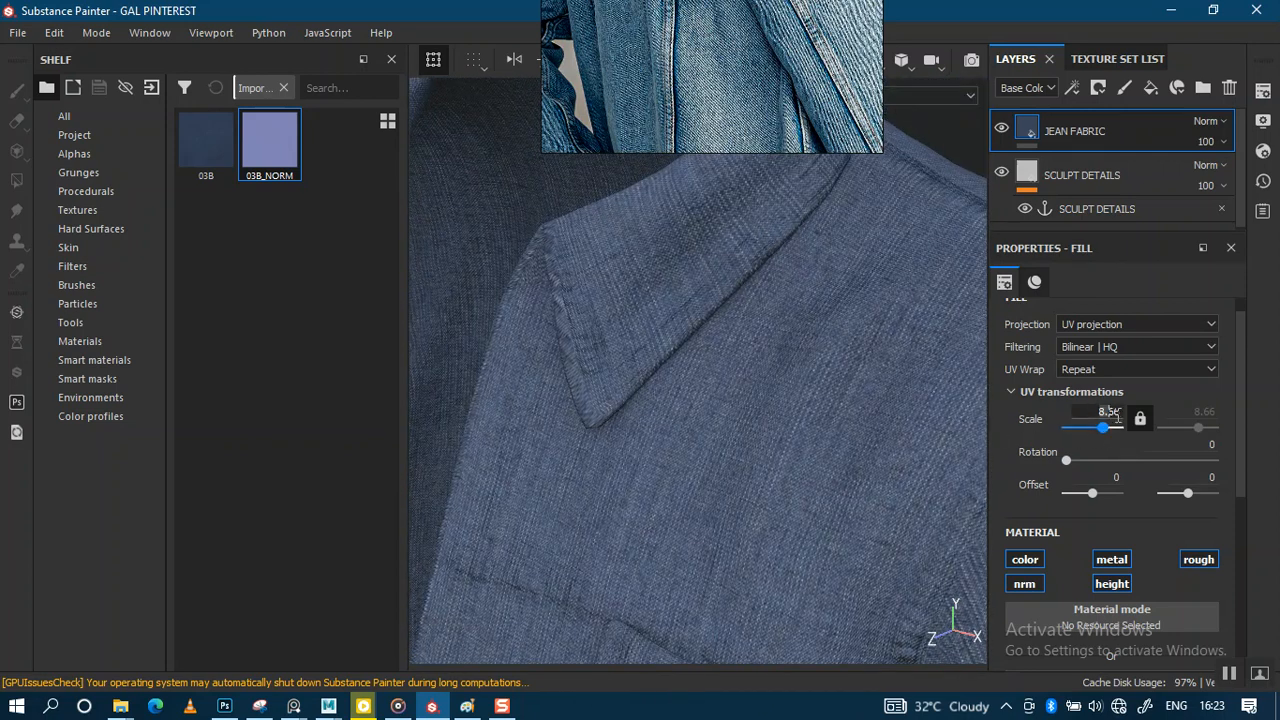
{"action": "mouse_move", "coordinate": [743, 97]}
{"action": "middle_mouse_down"}
{"action": "mouse_move", "coordinate": [718, 169]}
{"action": "mouse_move", "coordinate": [728, 173]}
{"action": "mouse_move", "coordinate": [730, 134]}
{"action": "middle_mouse_up"}
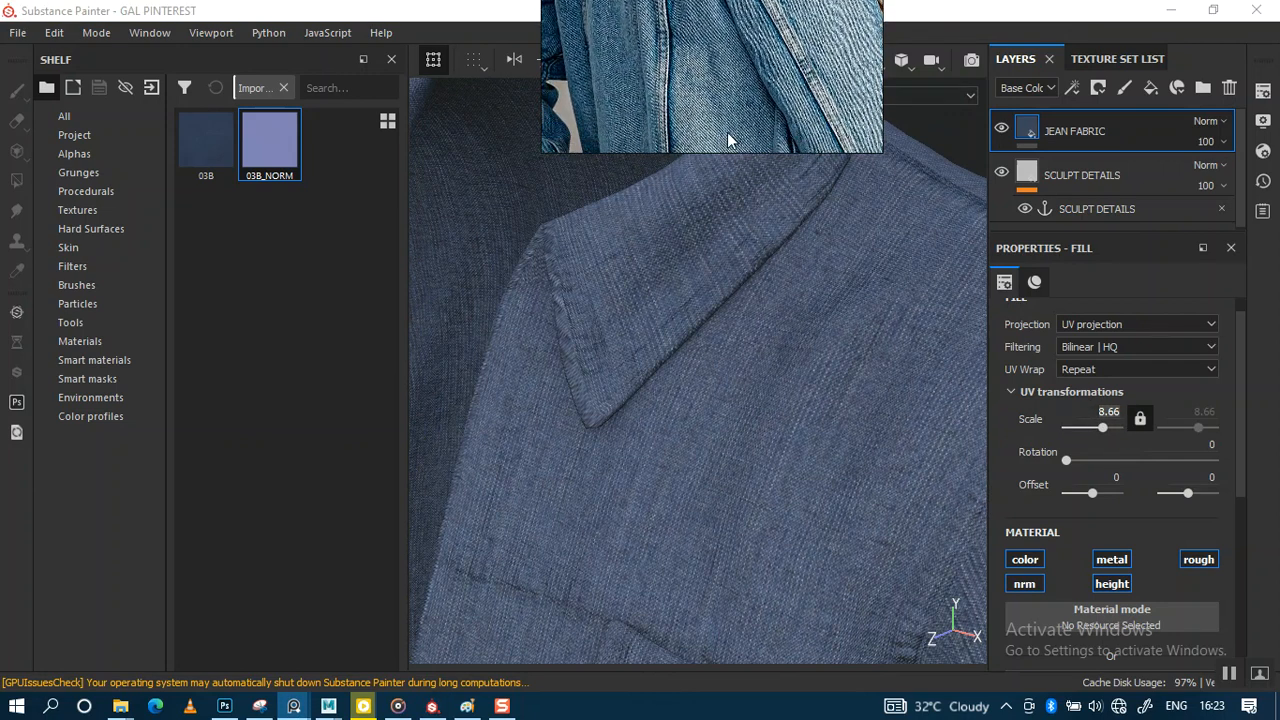
{"action": "left_click_drag", "start_coordinate": [690, 105], "coordinate": [260, 452]}
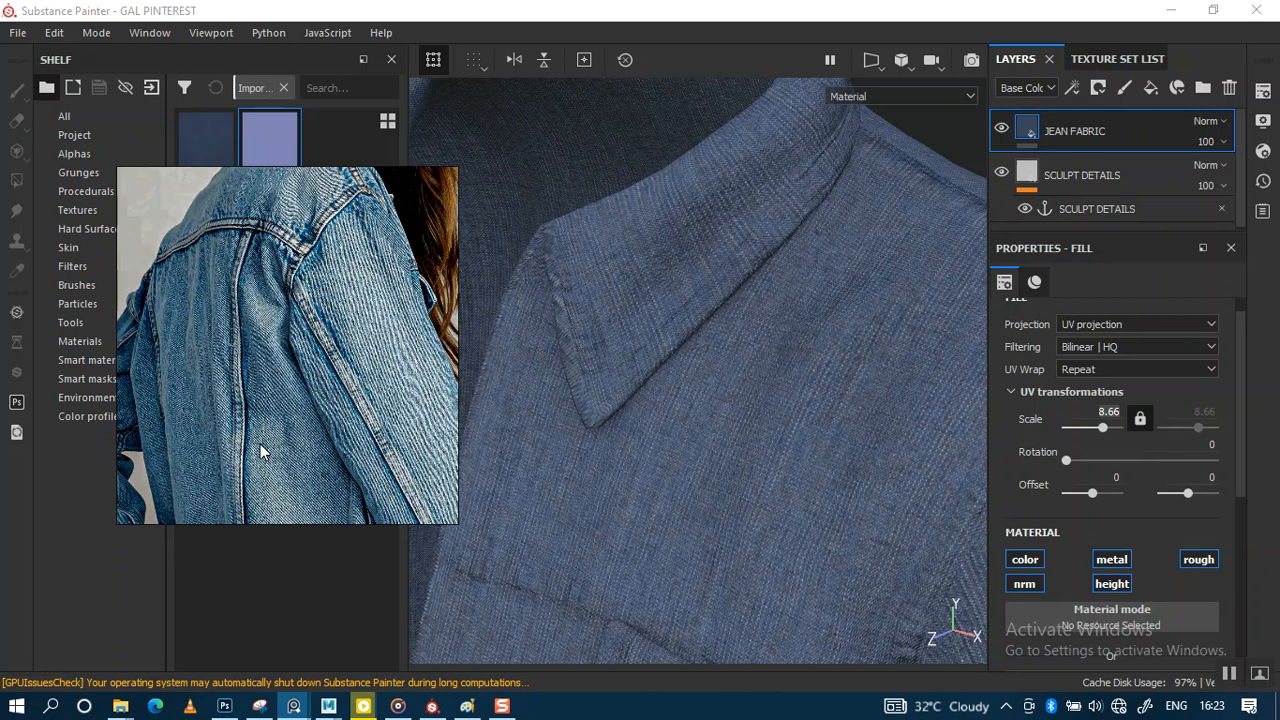
{"action": "scroll", "coordinate": [260, 452], "scroll_direction": "up", "scroll_amount": 5}
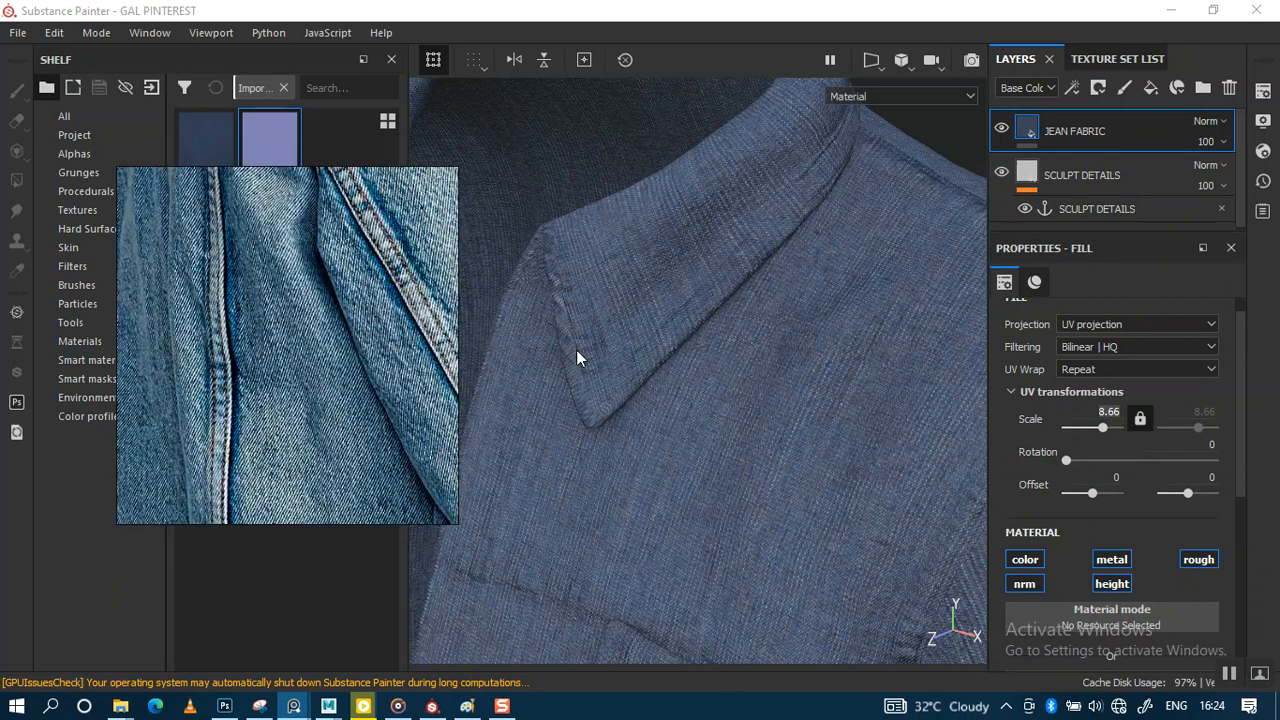
Step: Compare the jacket's weave with the reference denim and set the JEAN FABRIC layer's UV scale to 7
{"action": "left_click_drag", "start_coordinate": [733, 428], "coordinate": [690, 333], "text": "alt"}
{"action": "right_click_drag", "start_coordinate": [690, 333], "coordinate": [777, 561], "text": "alt"}
{"action": "right_click_drag", "start_coordinate": [715, 383], "coordinate": [720, 443], "text": "alt"}
{"action": "left_click_drag", "start_coordinate": [720, 443], "coordinate": [748, 505], "text": "alt"}
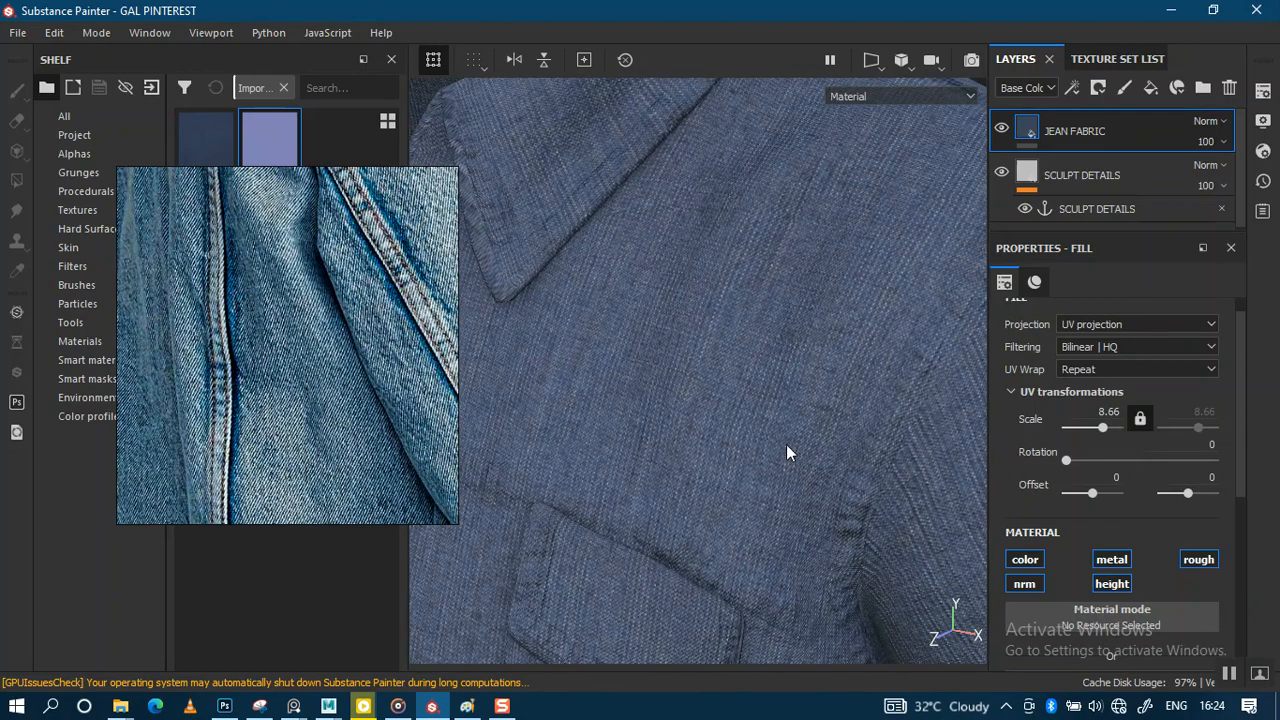
{"action": "left_click", "coordinate": [1108, 412]}
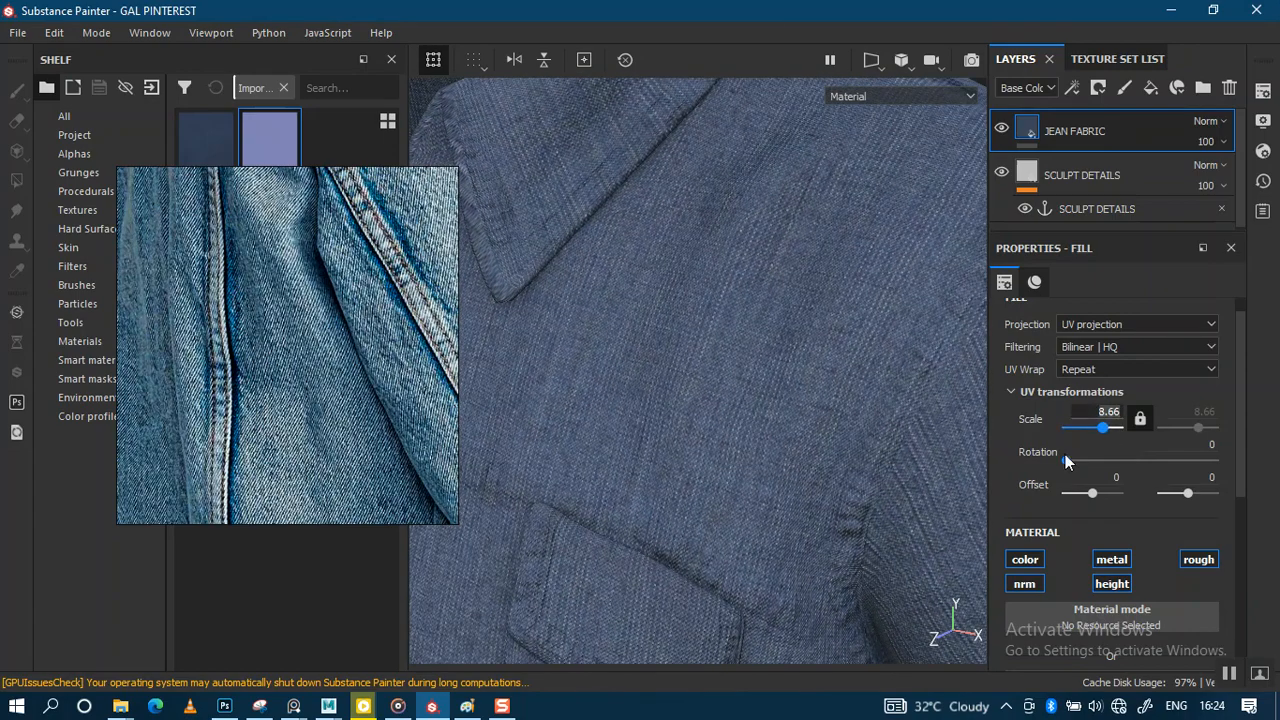
{"action": "key", "text": "Return"}
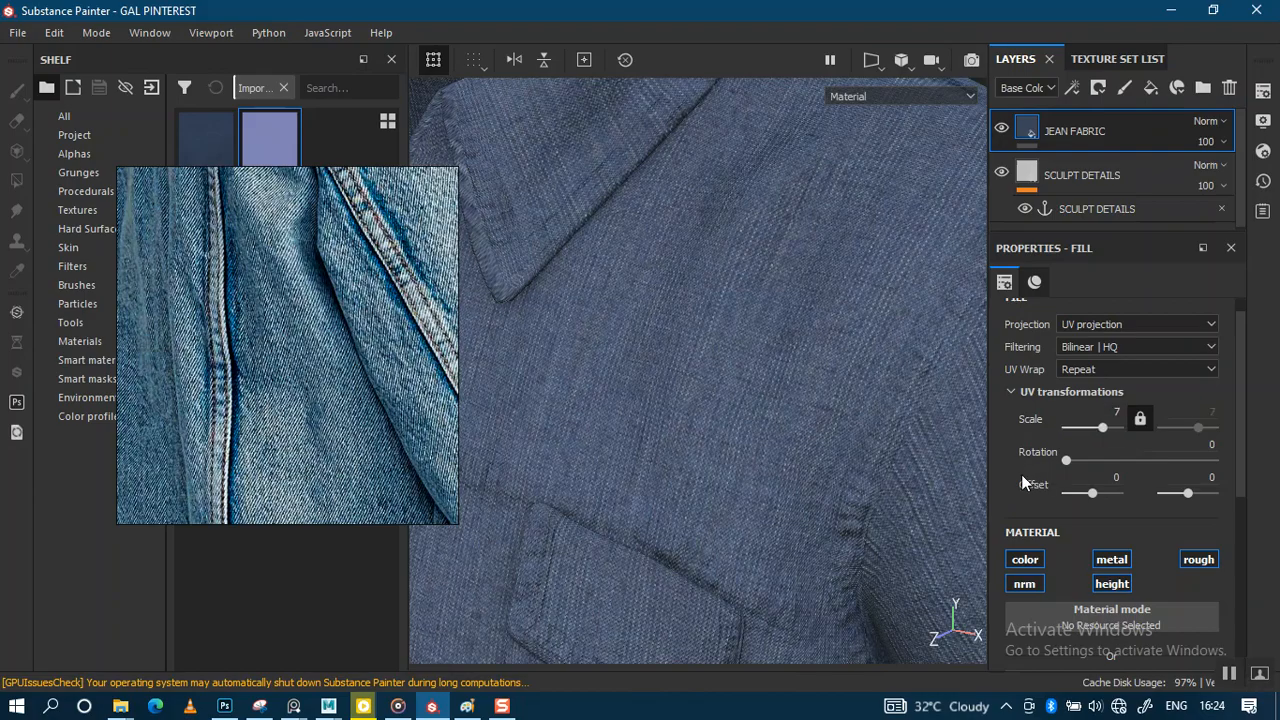
Step: Rotate the environment lighting and inspect the denim weave around the collar, chest pocket and shoulder
{"action": "right_click_drag", "start_coordinate": [814, 424], "coordinate": [784, 315], "text": "alt"}
{"action": "middle_click_drag", "start_coordinate": [814, 453], "coordinate": [786, 281], "text": "alt"}
{"action": "left_click_drag", "start_coordinate": [757, 368], "coordinate": [901, 341], "text": "alt"}
{"action": "right_click_drag", "start_coordinate": [901, 342], "coordinate": [863, 352], "text": "shift"}
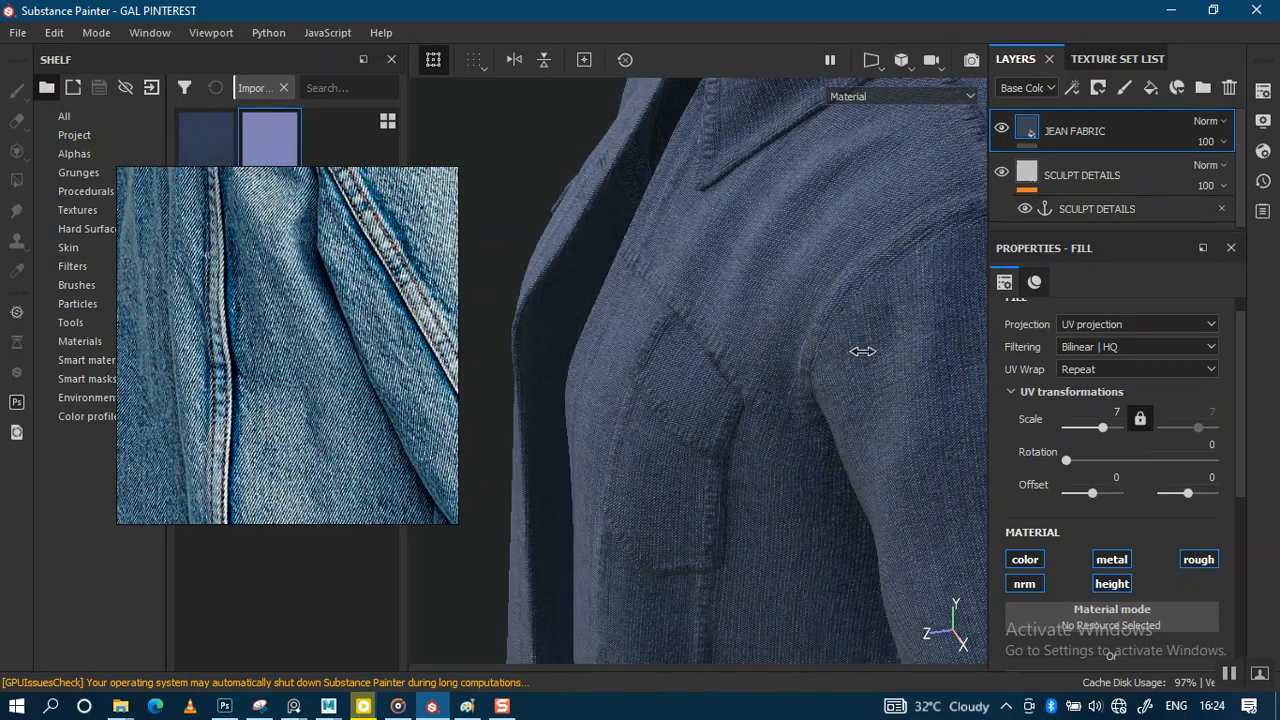
{"action": "middle_click_drag", "start_coordinate": [800, 328], "coordinate": [750, 453], "text": "alt"}
{"action": "right_click_drag", "start_coordinate": [765, 457], "coordinate": [800, 554], "text": "alt"}
{"action": "middle_click_drag", "start_coordinate": [800, 554], "coordinate": [758, 438], "text": "alt"}
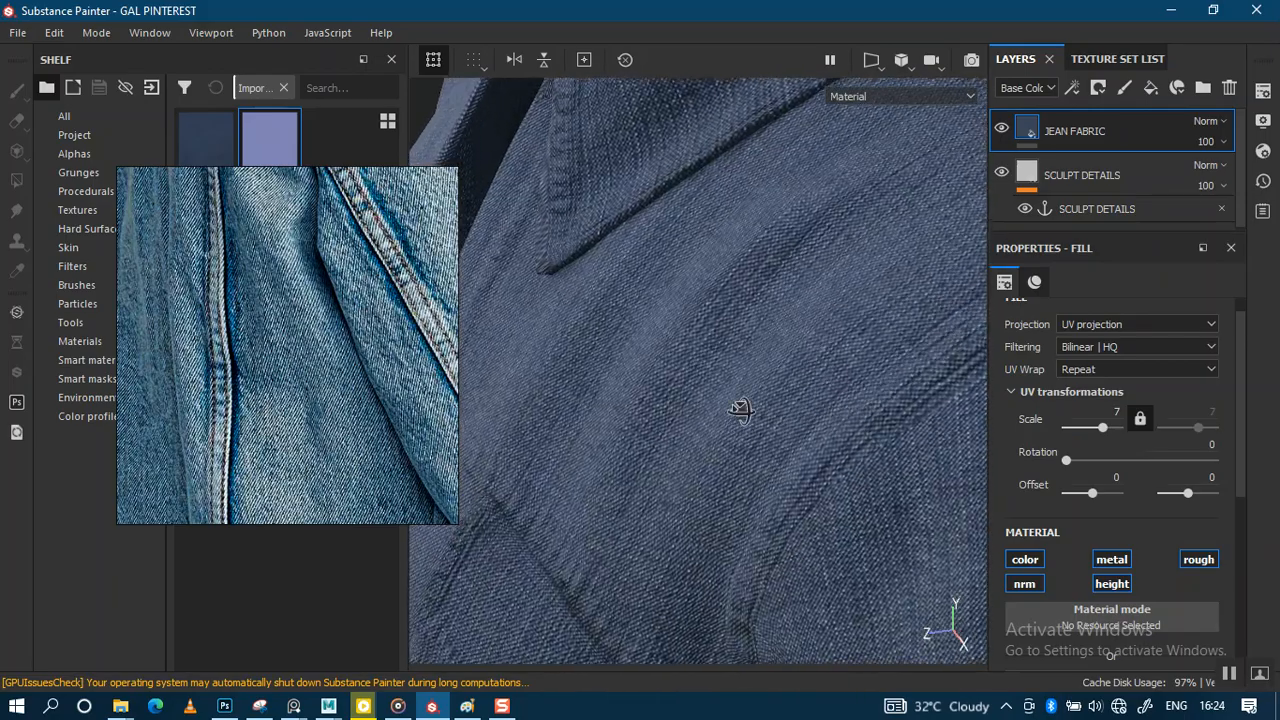
{"action": "left_click_drag", "start_coordinate": [735, 411], "coordinate": [751, 409], "text": "alt"}
{"action": "right_click_drag", "start_coordinate": [751, 409], "coordinate": [697, 412], "text": "alt"}
{"action": "middle_click_drag", "start_coordinate": [697, 408], "coordinate": [724, 486], "text": "alt"}
{"action": "right_click_drag", "start_coordinate": [728, 455], "coordinate": [748, 352], "text": "alt"}
Step: Examine the denim weave across the jacket's front and sleeve, from close range to an overall front view
{"action": "middle_click_drag", "start_coordinate": [832, 280], "coordinate": [768, 346], "text": "alt"}
{"action": "right_click_drag", "start_coordinate": [768, 346], "coordinate": [742, 350], "text": "alt"}
{"action": "middle_click_drag", "start_coordinate": [722, 480], "coordinate": [722, 320], "text": "alt"}
{"action": "right_click_drag", "start_coordinate": [722, 320], "coordinate": [740, 378], "text": "alt"}
{"action": "middle_click_drag", "start_coordinate": [740, 378], "coordinate": [728, 322], "text": "alt"}
{"action": "right_click_drag", "start_coordinate": [735, 400], "coordinate": [746, 460], "text": "alt"}
{"action": "left_click_drag", "start_coordinate": [746, 460], "coordinate": [817, 454], "text": "alt"}
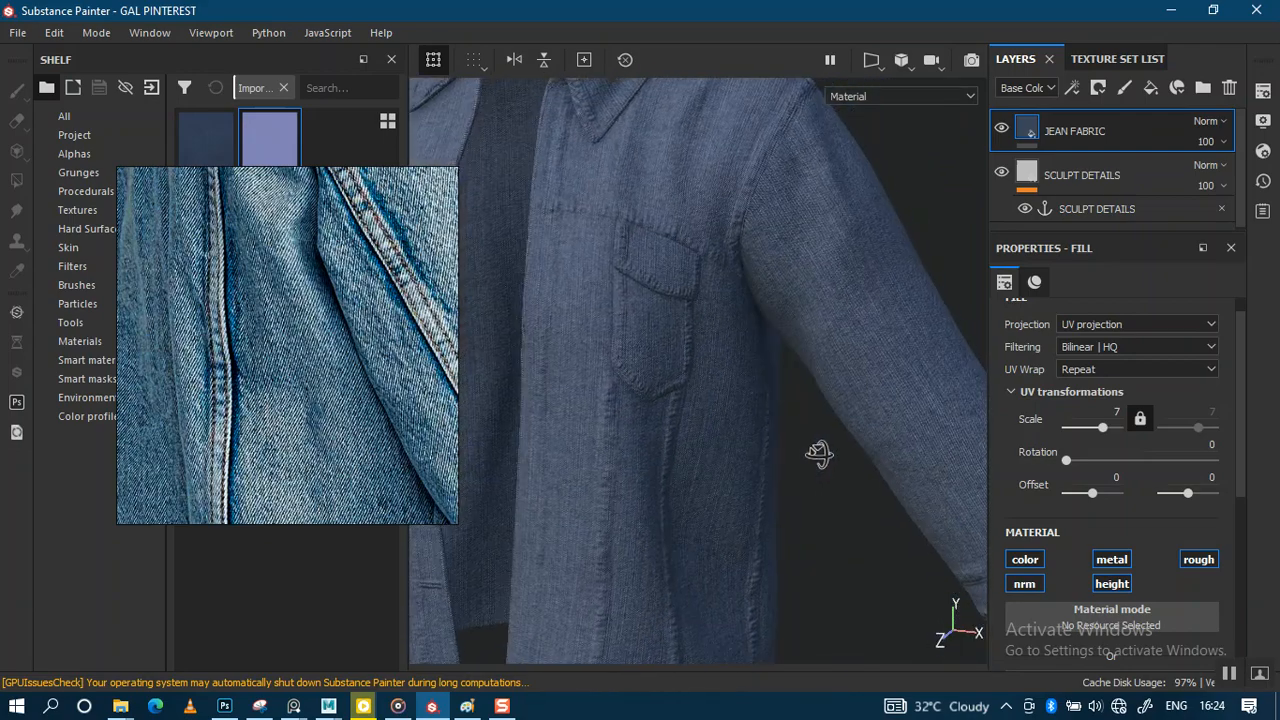
{"action": "middle_click_drag", "start_coordinate": [694, 449], "coordinate": [879, 432], "text": "alt"}
{"action": "right_click_drag", "start_coordinate": [827, 470], "coordinate": [839, 599], "text": "alt"}
{"action": "mouse_move", "coordinate": [801, 447]}
{"action": "right_mouse_down", "text": "alt"}
{"action": "mouse_move", "coordinate": [794, 604]}
{"action": "mouse_move", "coordinate": [771, 500]}
{"action": "mouse_move", "coordinate": [766, 614]}
{"action": "mouse_move", "coordinate": [779, 588]}
{"action": "mouse_move", "coordinate": [793, 314]}
{"action": "right_mouse_up", "text": "alt"}
{"action": "right_click_drag", "start_coordinate": [787, 622], "coordinate": [804, 354], "text": "alt"}
{"action": "right_click_drag", "start_coordinate": [802, 460], "coordinate": [808, 270], "text": "alt"}
{"action": "middle_click_drag", "start_coordinate": [812, 315], "coordinate": [750, 362], "text": "alt"}
{"action": "right_click_drag", "start_coordinate": [773, 324], "coordinate": [757, 412], "text": "alt"}
{"action": "left_click_drag", "start_coordinate": [762, 372], "coordinate": [603, 328], "text": "alt"}
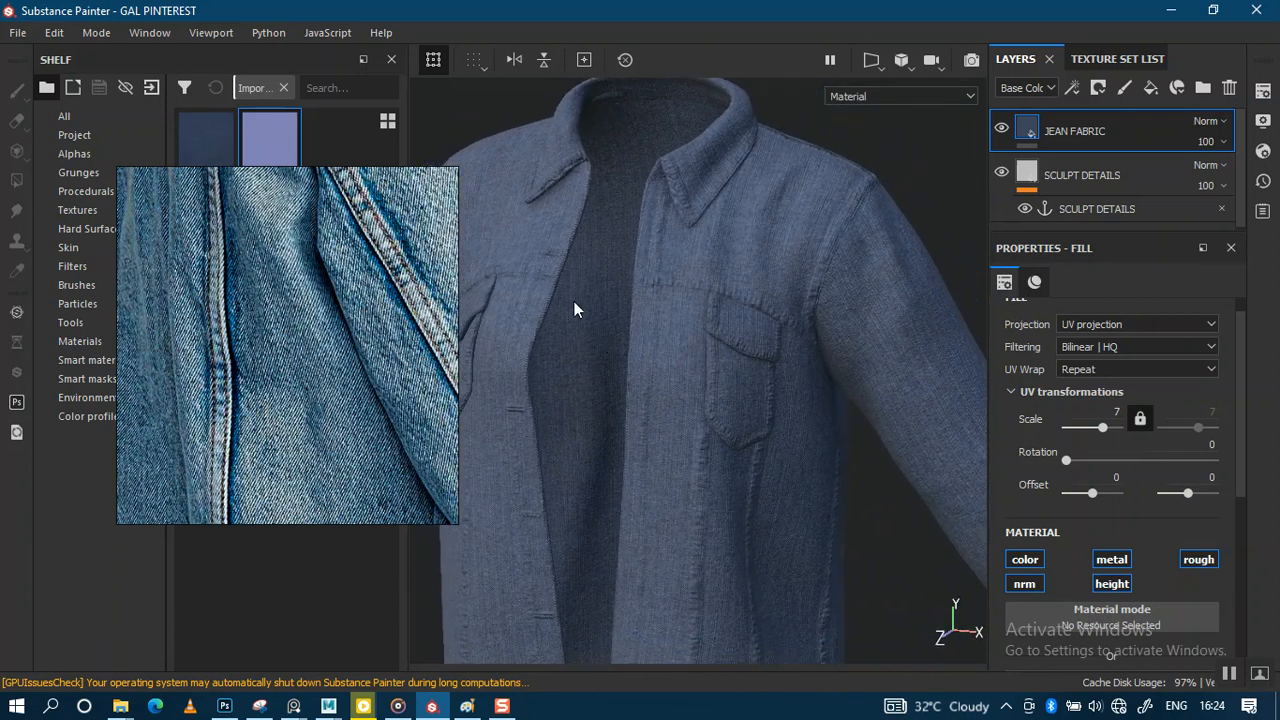
Step: Zoom the reference photo out to show the jacket's back and move it away from the shelf
{"action": "scroll", "coordinate": [290, 346], "scroll_direction": "down", "scroll_amount": 10}
{"action": "mouse_move", "coordinate": [202, 330]}
{"action": "middle_mouse_down"}
{"action": "mouse_move", "coordinate": [308, 361]}
{"action": "mouse_move", "coordinate": [255, 318]}
{"action": "middle_mouse_up"}
{"action": "scroll", "coordinate": [327, 357], "scroll_direction": "up", "scroll_amount": 6}
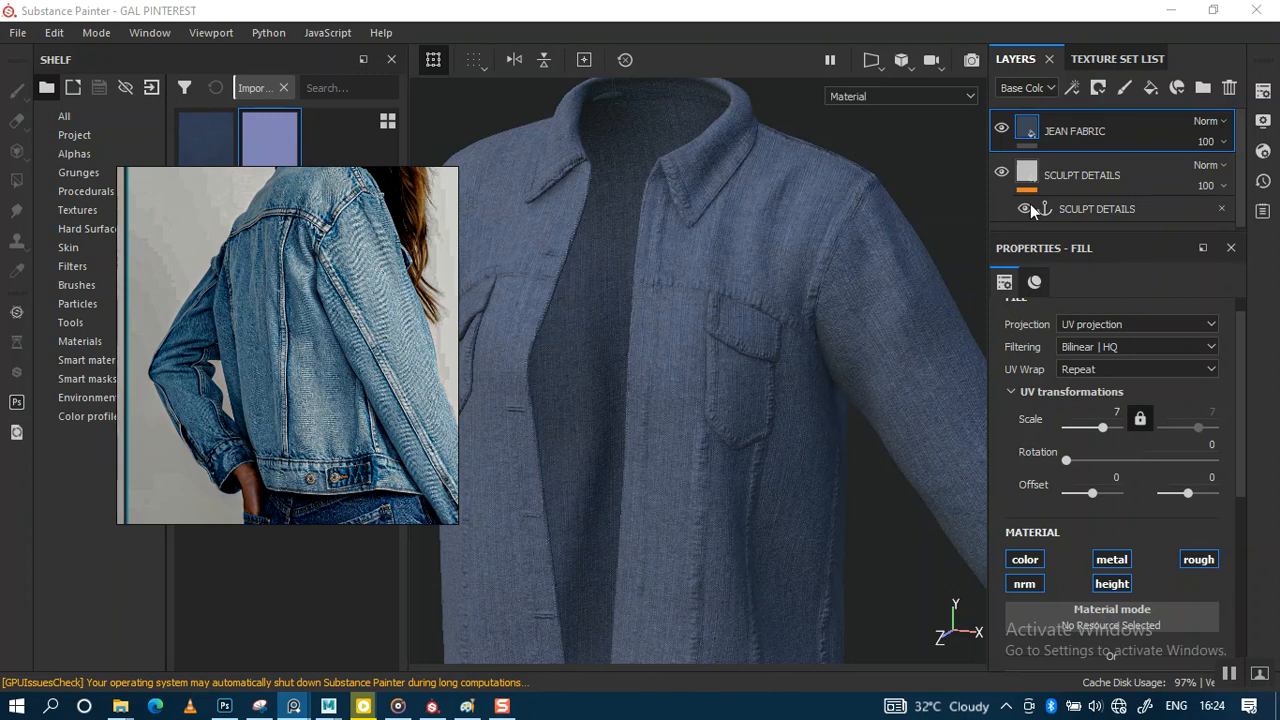
{"action": "left_click", "coordinate": [1115, 135]}
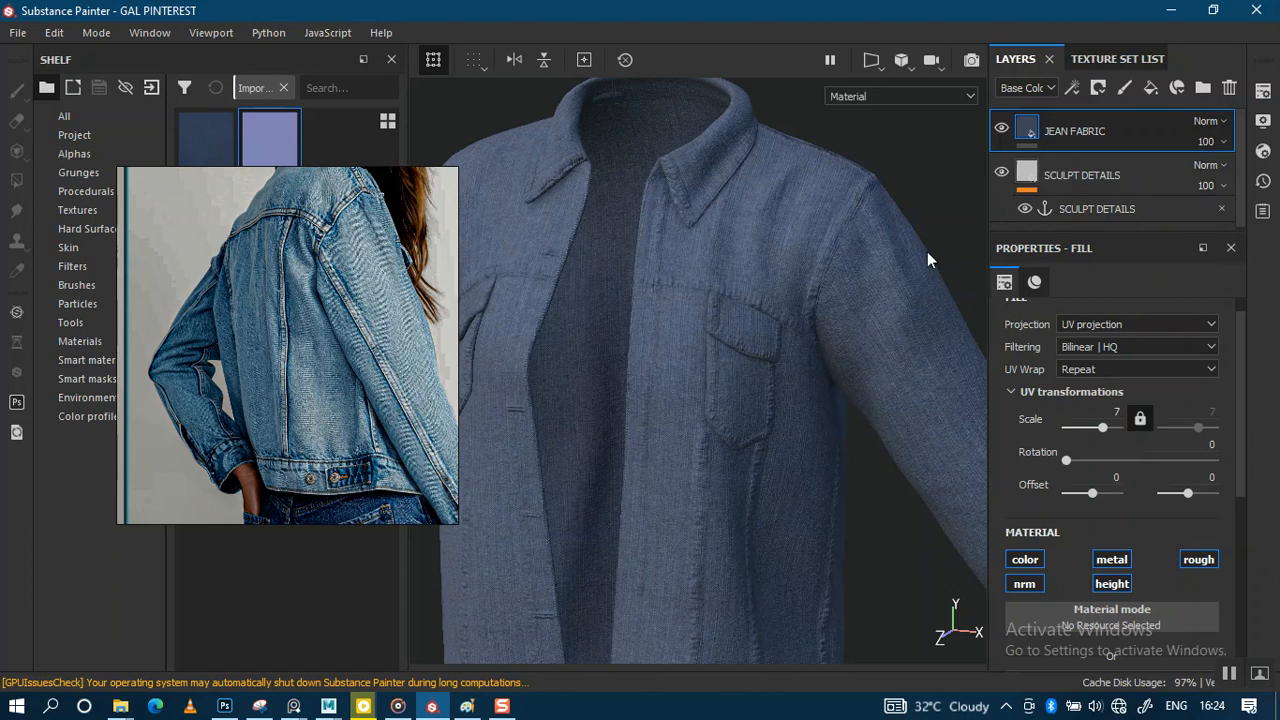
{"action": "key", "text": "ctrl"}
{"action": "left_click_drag", "start_coordinate": [248, 342], "coordinate": [986, 66]}
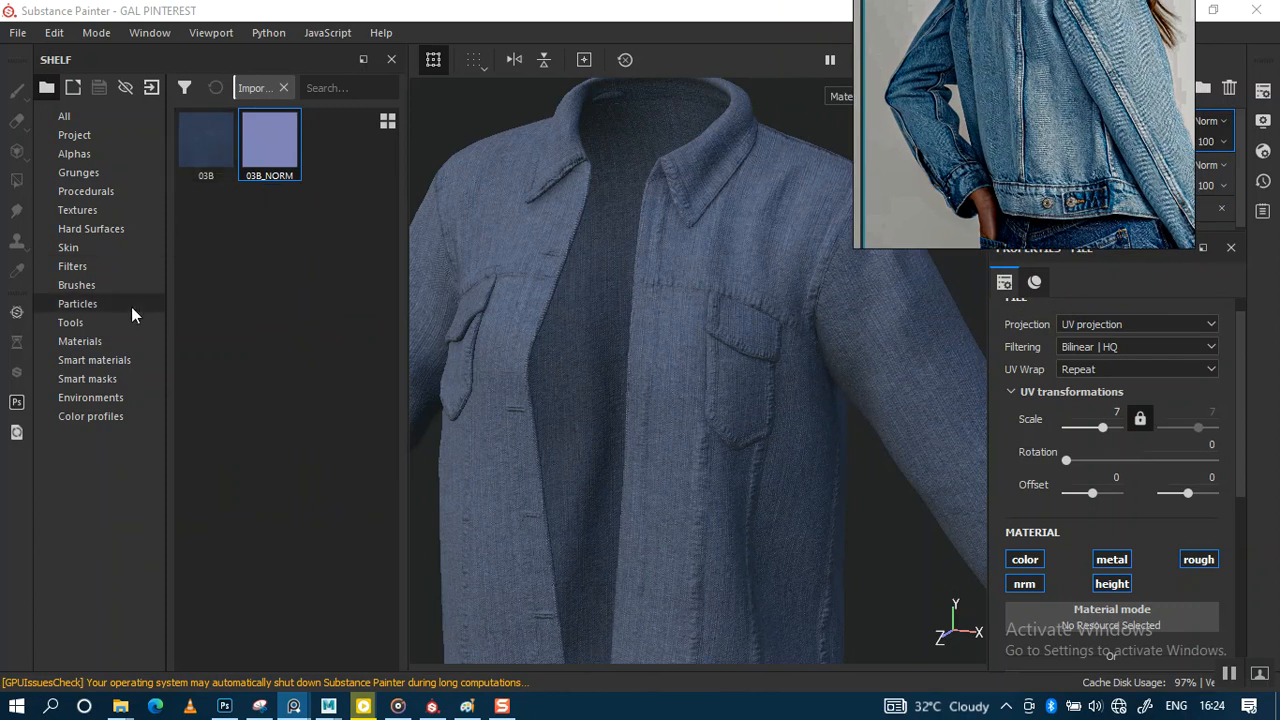
Step: Search the materials library for "JEAN" and move the reference photo clear of the layer stack
{"action": "left_click", "coordinate": [88, 342]}
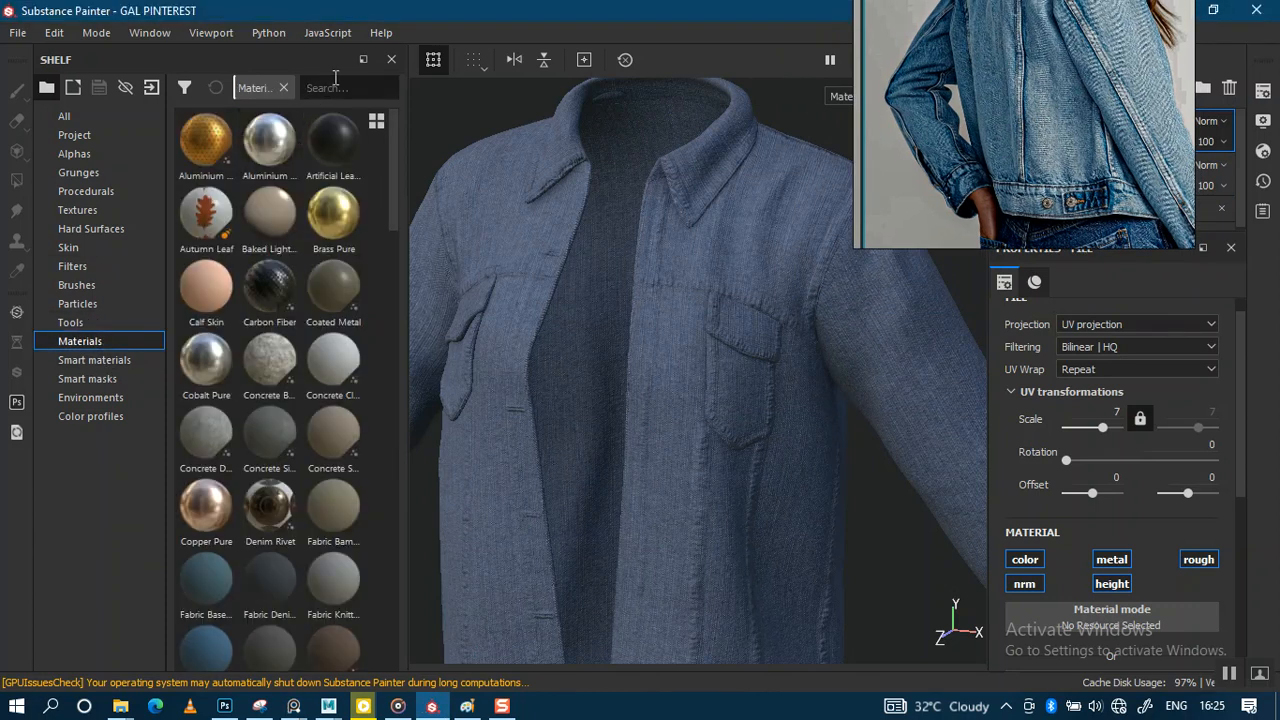
{"action": "type", "text": "denim"}
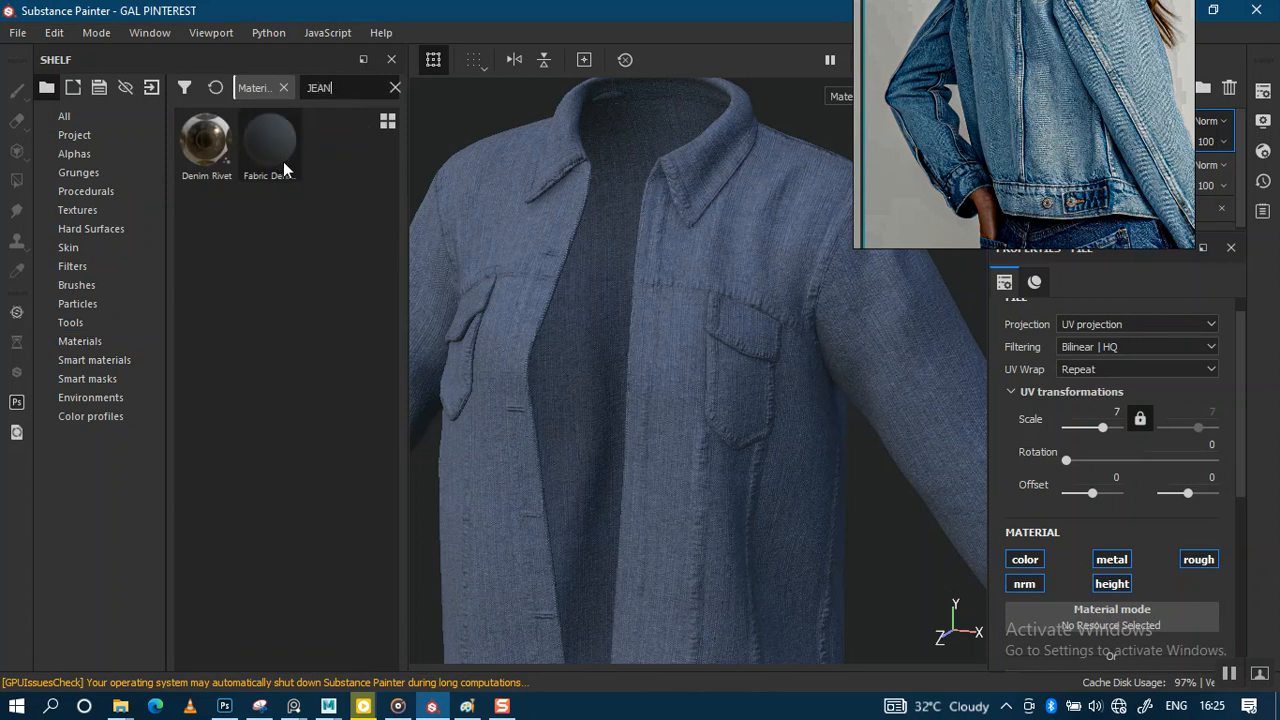
{"action": "mouse_move", "coordinate": [920, 141]}
{"action": "right_mouse_down"}
{"action": "mouse_move", "coordinate": [517, 196]}
{"action": "mouse_move", "coordinate": [461, 224]}
{"action": "right_mouse_up"}
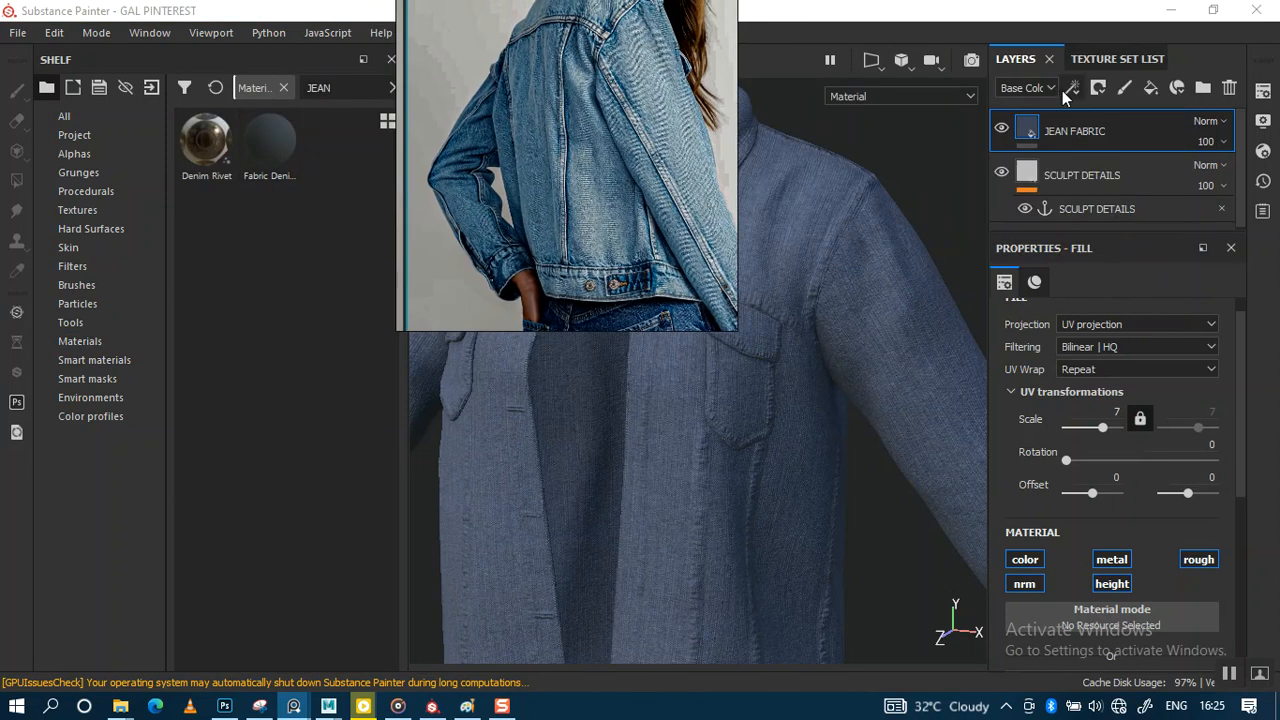
Step: Hide the JEAN FABRIC layer and apply the Fabric Denim Base material to the jacket
{"action": "left_click", "coordinate": [1001, 130]}
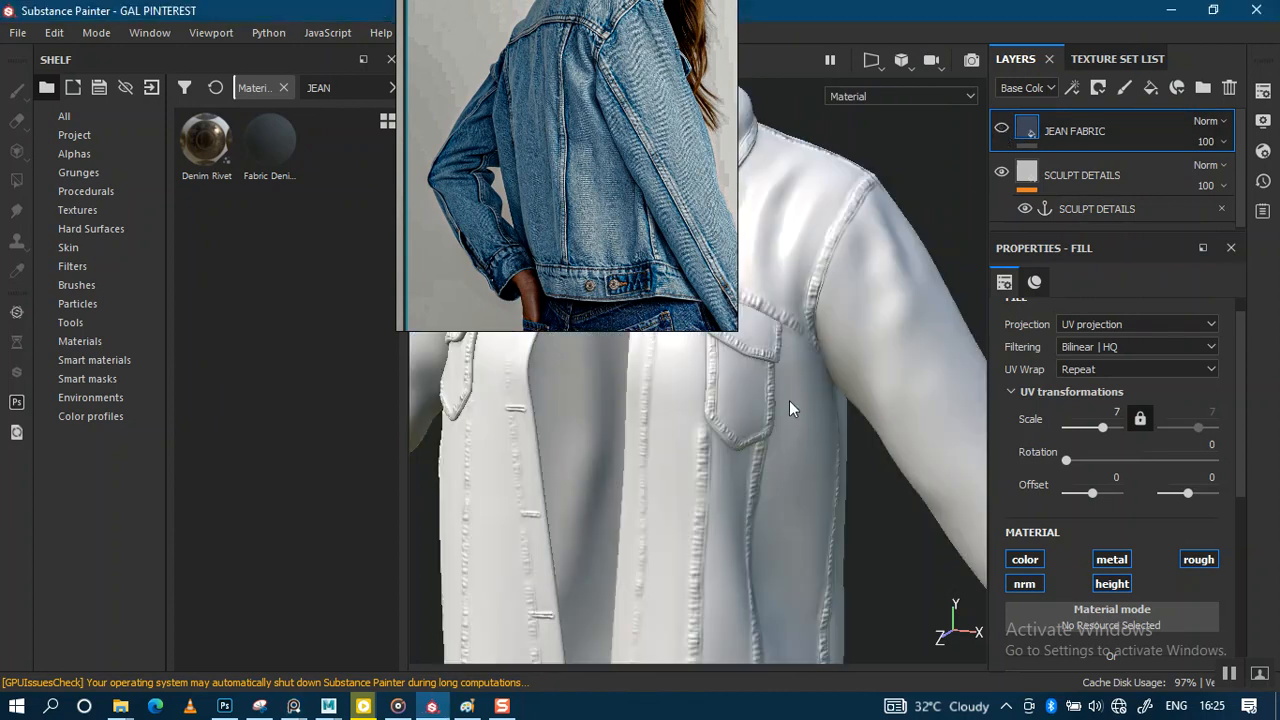
{"action": "mouse_move", "coordinate": [620, 228]}
{"action": "right_mouse_down"}
{"action": "mouse_move", "coordinate": [574, 244]}
{"action": "mouse_move", "coordinate": [245, 486]}
{"action": "mouse_move", "coordinate": [240, 535]}
{"action": "right_mouse_up"}
{"action": "left_click", "coordinate": [942, 161]}
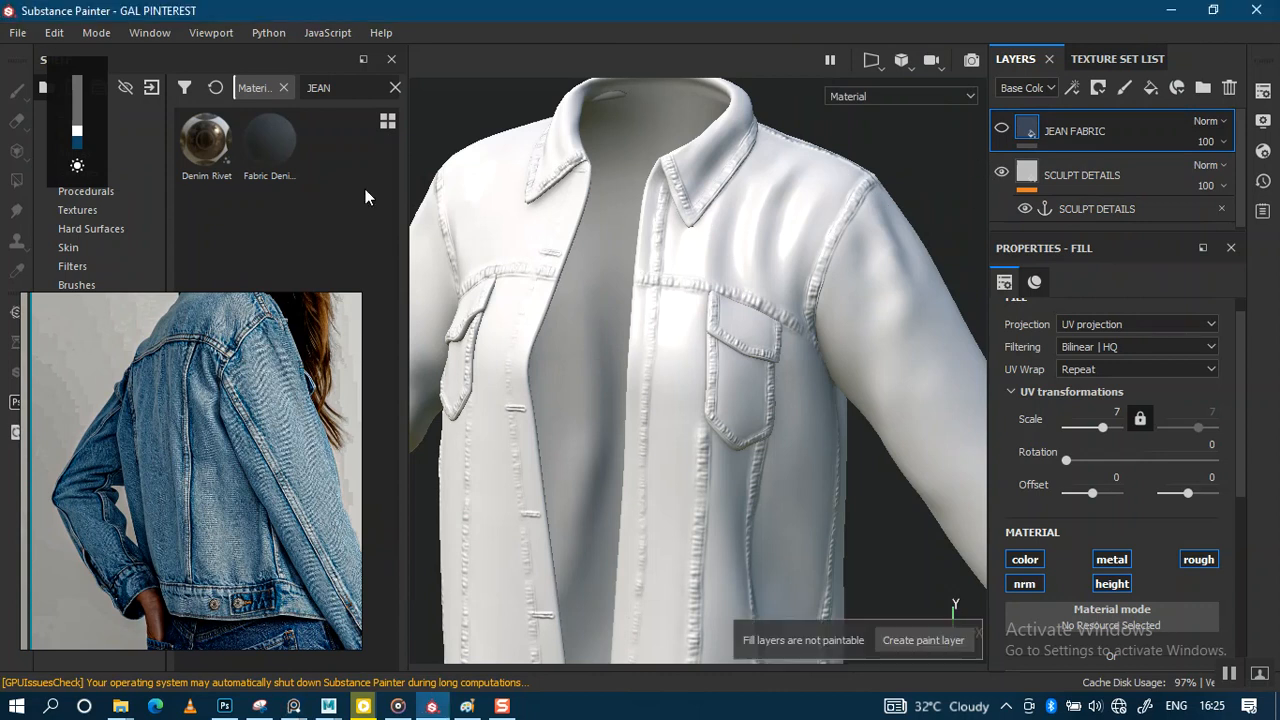
{"action": "left_click_drag", "start_coordinate": [300, 170], "coordinate": [670, 268]}
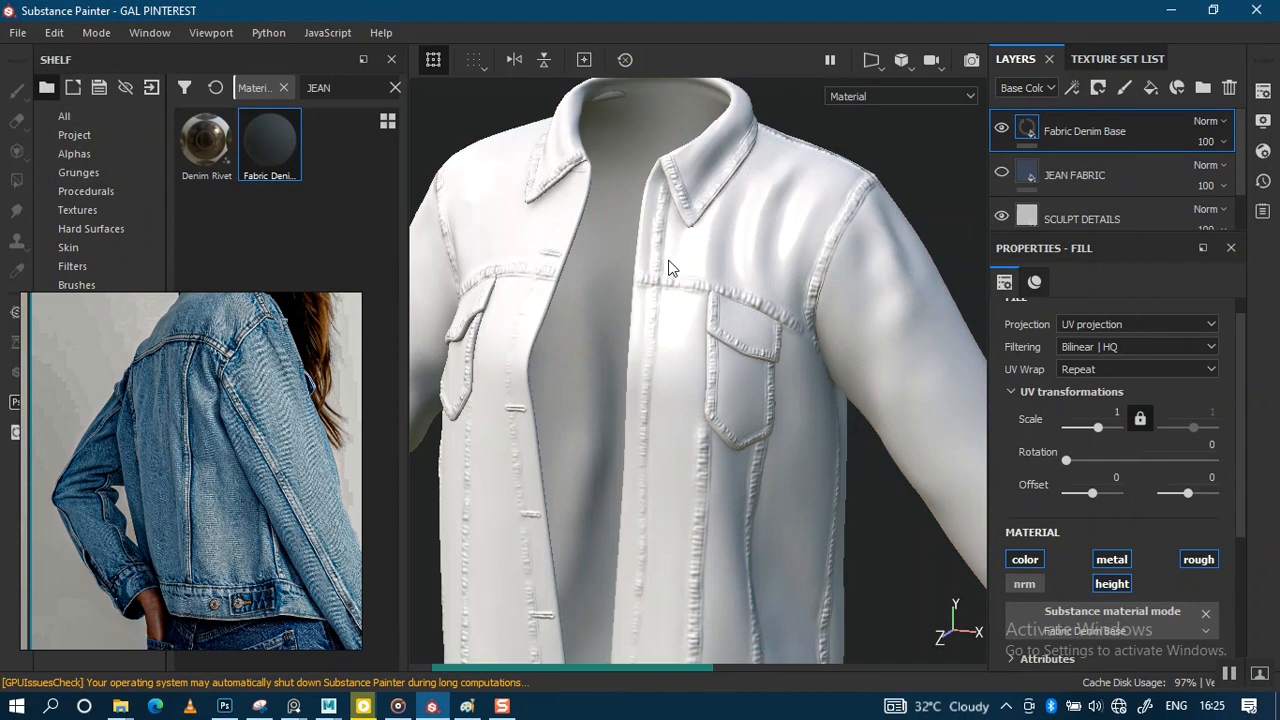
Step: Set the Fabric Denim Base layer's UV scale to 10 and check the weave near the chest pocket
{"action": "scroll", "coordinate": [684, 354], "scroll_direction": "up", "scroll_amount": 5}
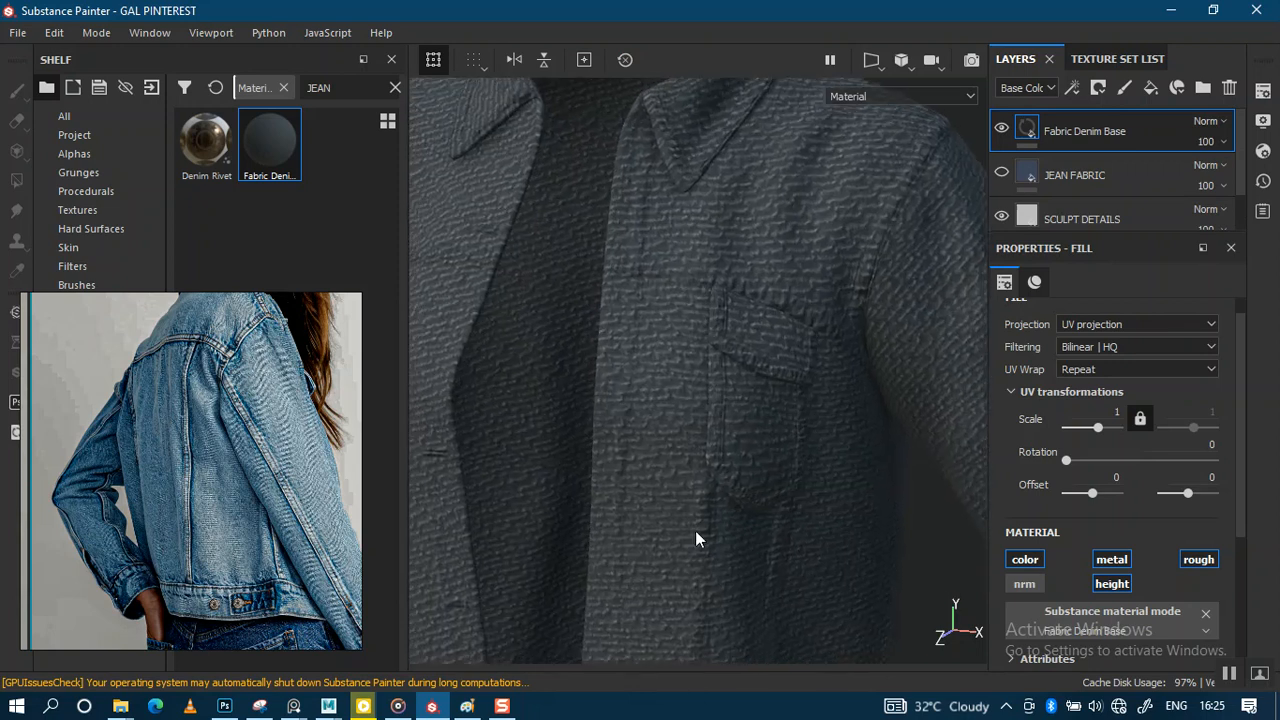
{"action": "right_click_drag", "start_coordinate": [686, 490], "coordinate": [686, 249], "text": "alt"}
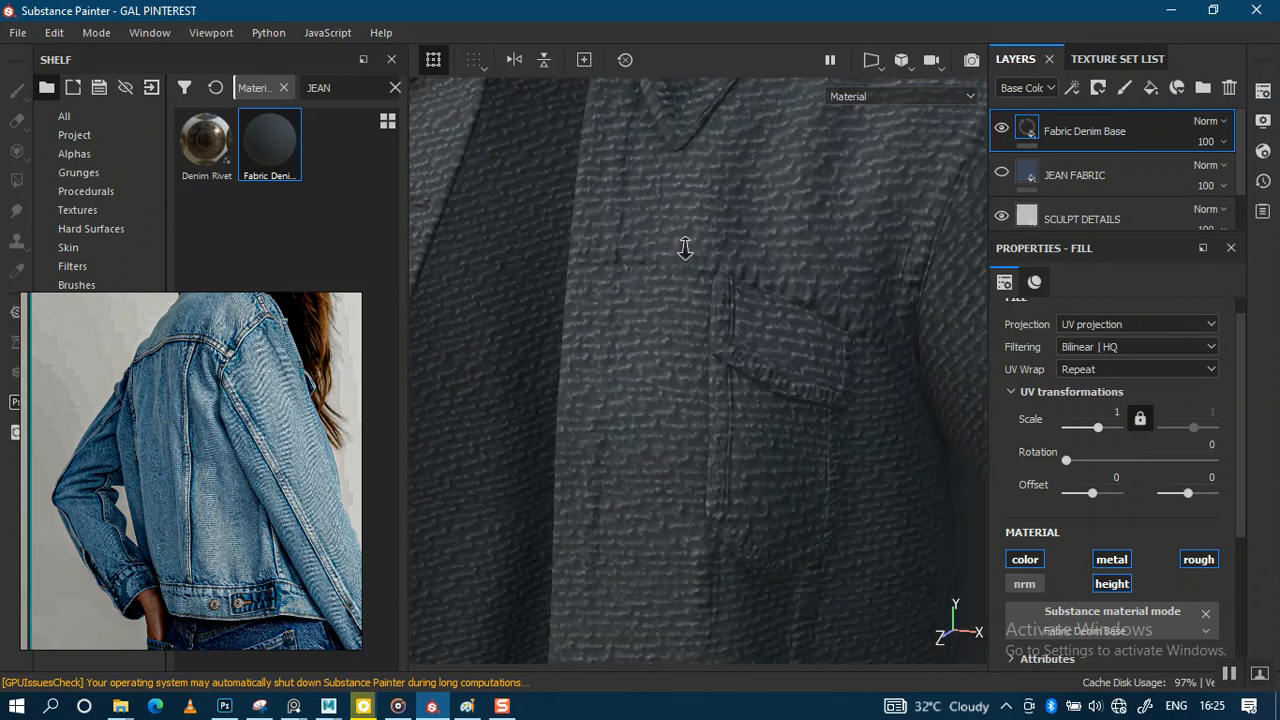
{"action": "left_click_drag", "start_coordinate": [1243, 531], "coordinate": [1215, 521]}
{"action": "left_click", "coordinate": [1110, 431]}
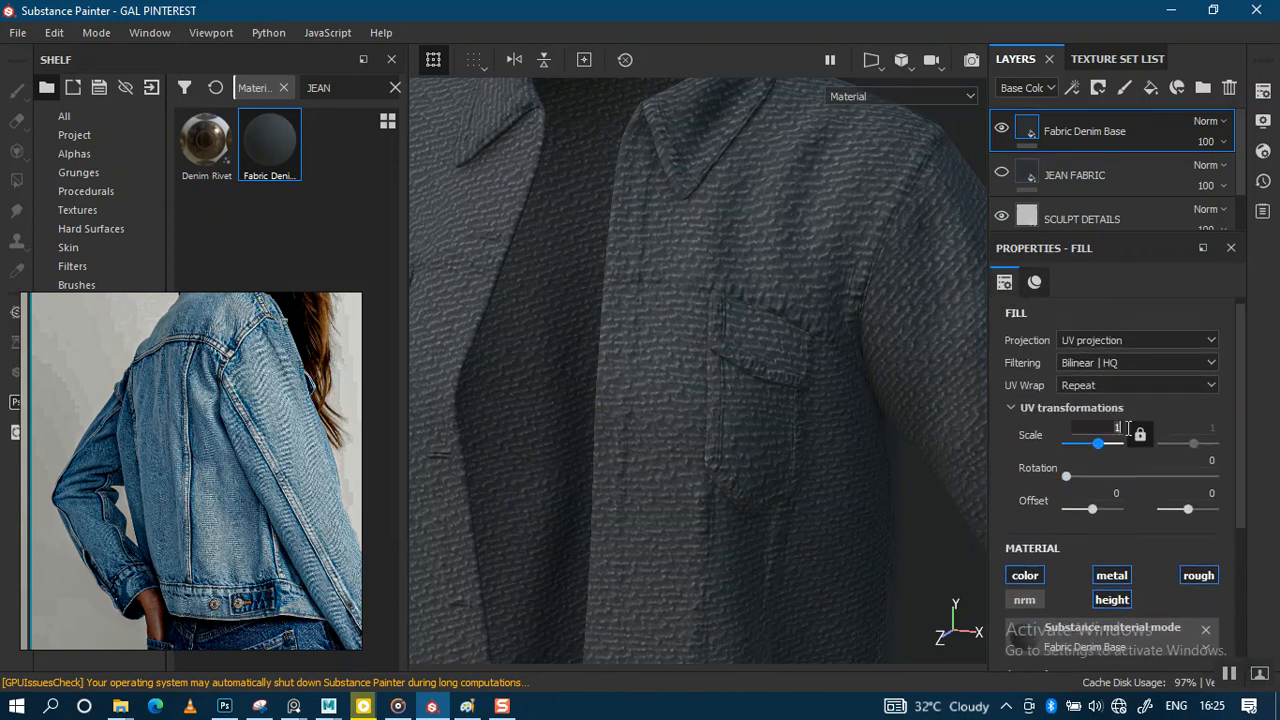
{"action": "type", "text": "0"}
{"action": "key", "text": "Return"}
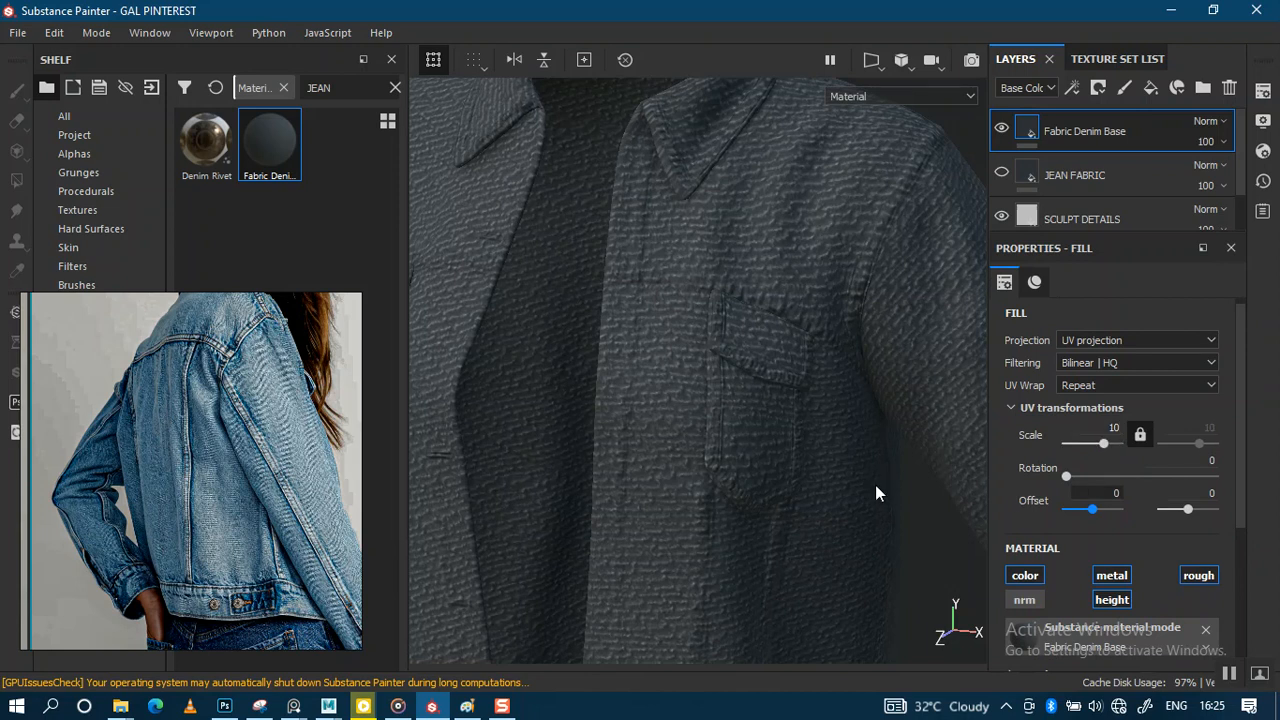
{"action": "right_click_drag", "start_coordinate": [671, 391], "coordinate": [663, 195], "text": "alt"}
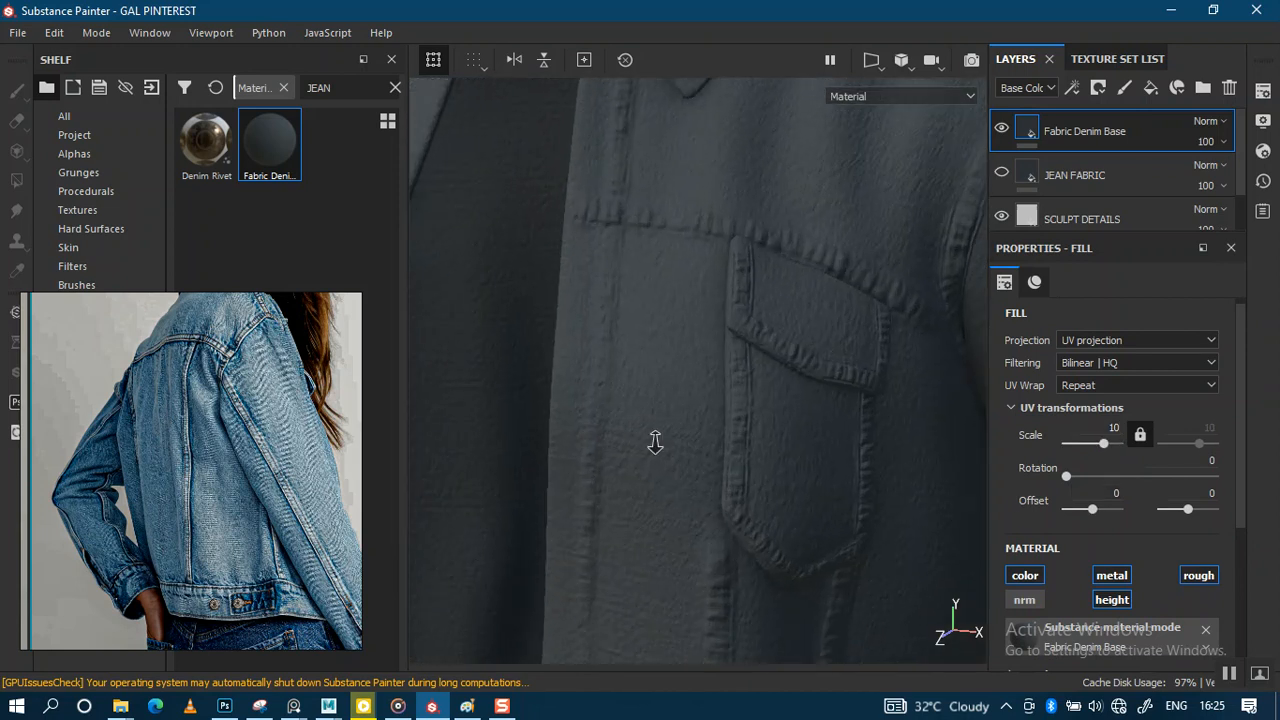
{"action": "middle_click_drag", "start_coordinate": [663, 300], "coordinate": [674, 391], "text": "alt"}
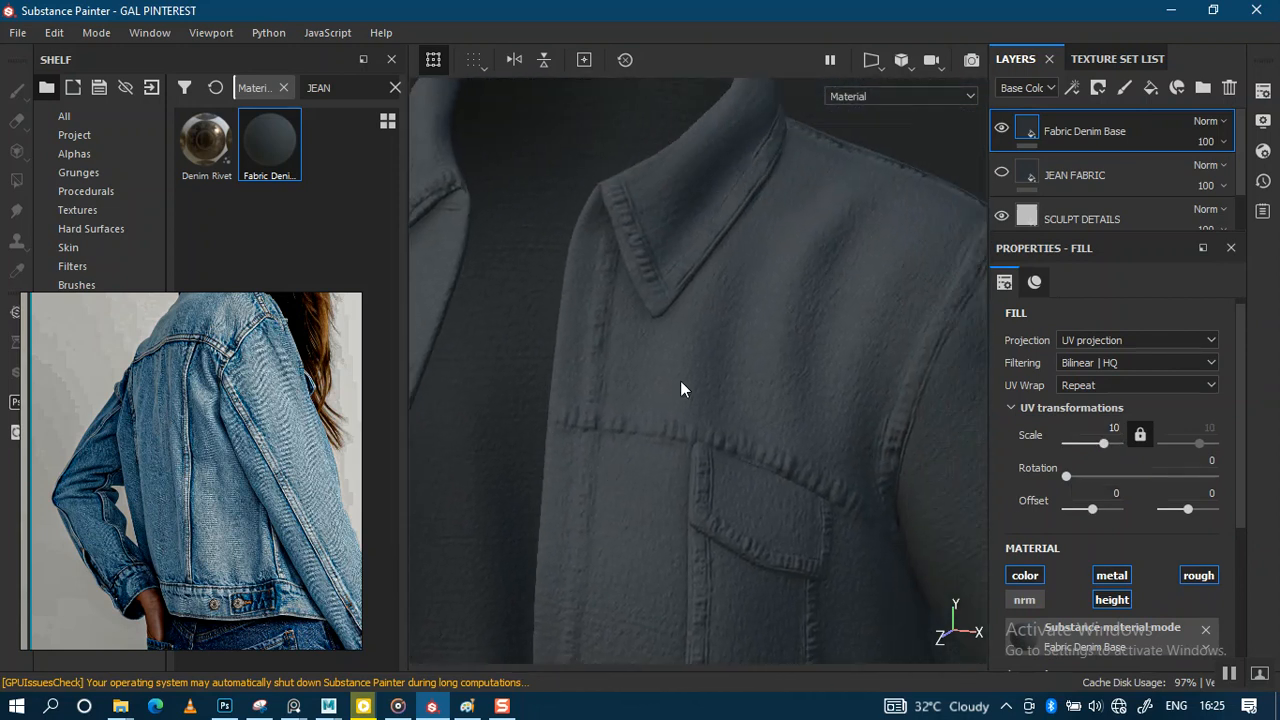
Step: Set the Fabric Denim Base layer's UV scale to 5 and view the weave around the sleeve
{"action": "left_click", "coordinate": [1112, 430]}
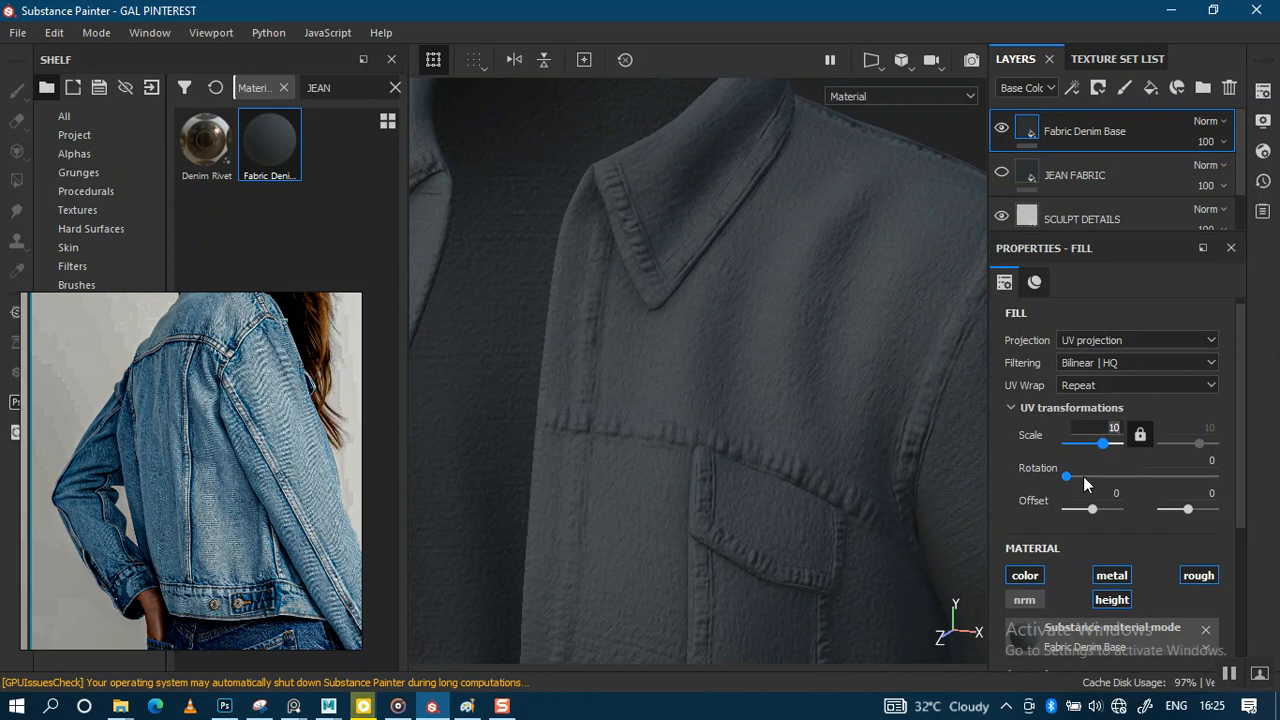
{"action": "type", "text": "5"}
{"action": "key", "text": "Return"}
{"action": "left_click_drag", "start_coordinate": [818, 435], "coordinate": [706, 337], "text": "alt"}
Step: Hide the Fabric Denim Base layer and show the JEAN FABRIC layer to compare the fabrics
{"action": "left_click", "coordinate": [1003, 131]}
{"action": "left_click", "coordinate": [1000, 174]}
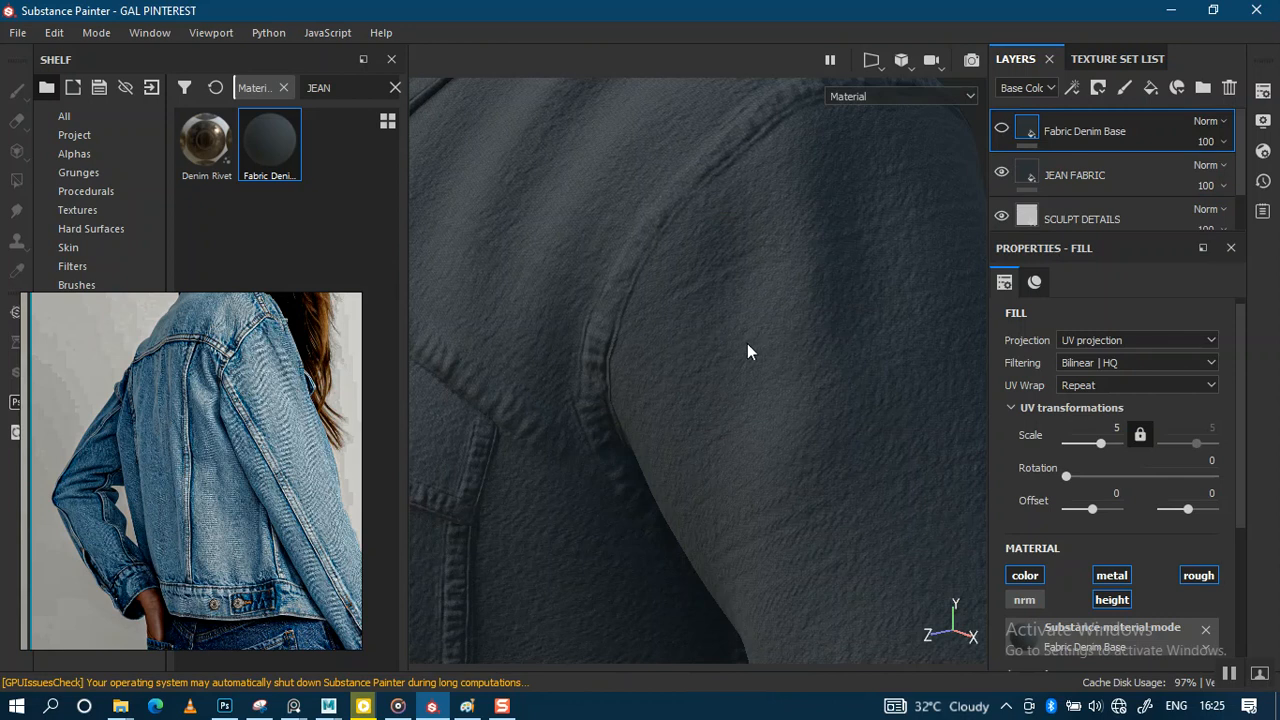
{"action": "right_click_drag", "start_coordinate": [737, 434], "coordinate": [891, 277], "text": "alt"}
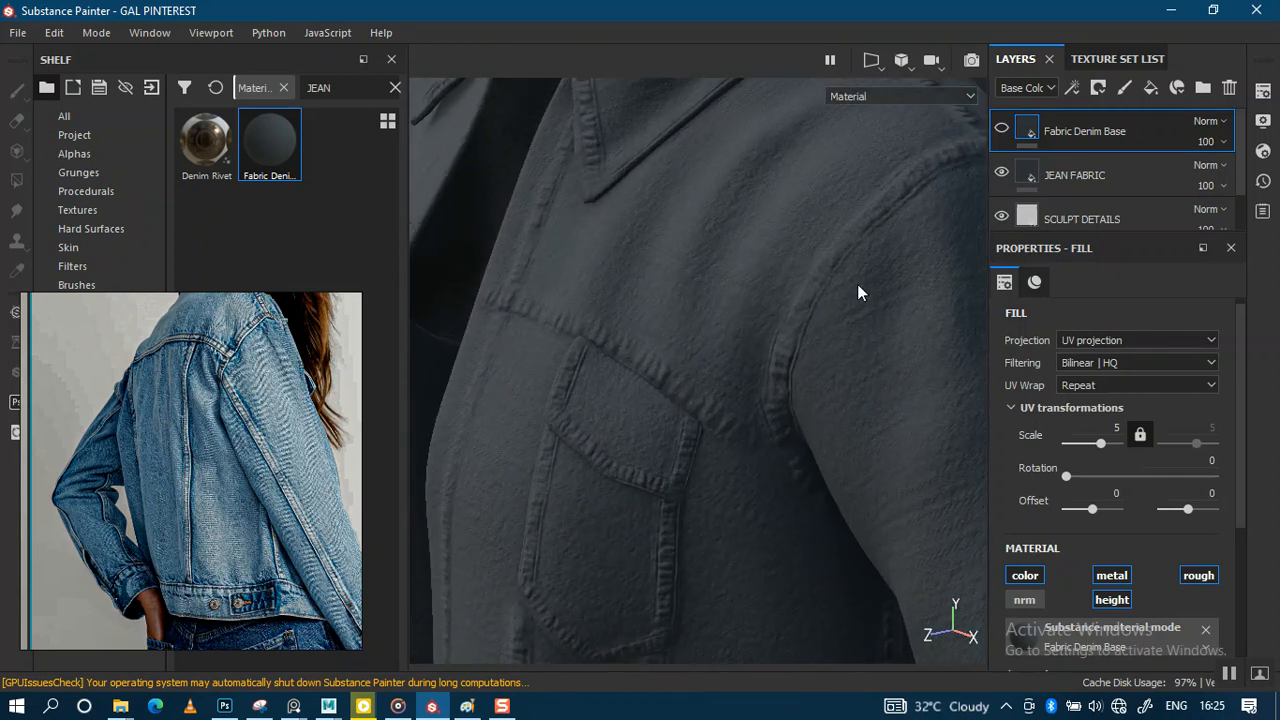
Step: Reorder the layers so Fabric Denim Base sits below JEAN FABRIC, and select JEAN FABRIC to check its settings
{"action": "left_click", "coordinate": [1080, 180]}
{"action": "mouse_move", "coordinate": [1100, 142]}
{"action": "left_mouse_down"}
{"action": "mouse_move", "coordinate": [1096, 200]}
{"action": "mouse_move", "coordinate": [1088, 180]}
{"action": "left_mouse_up"}
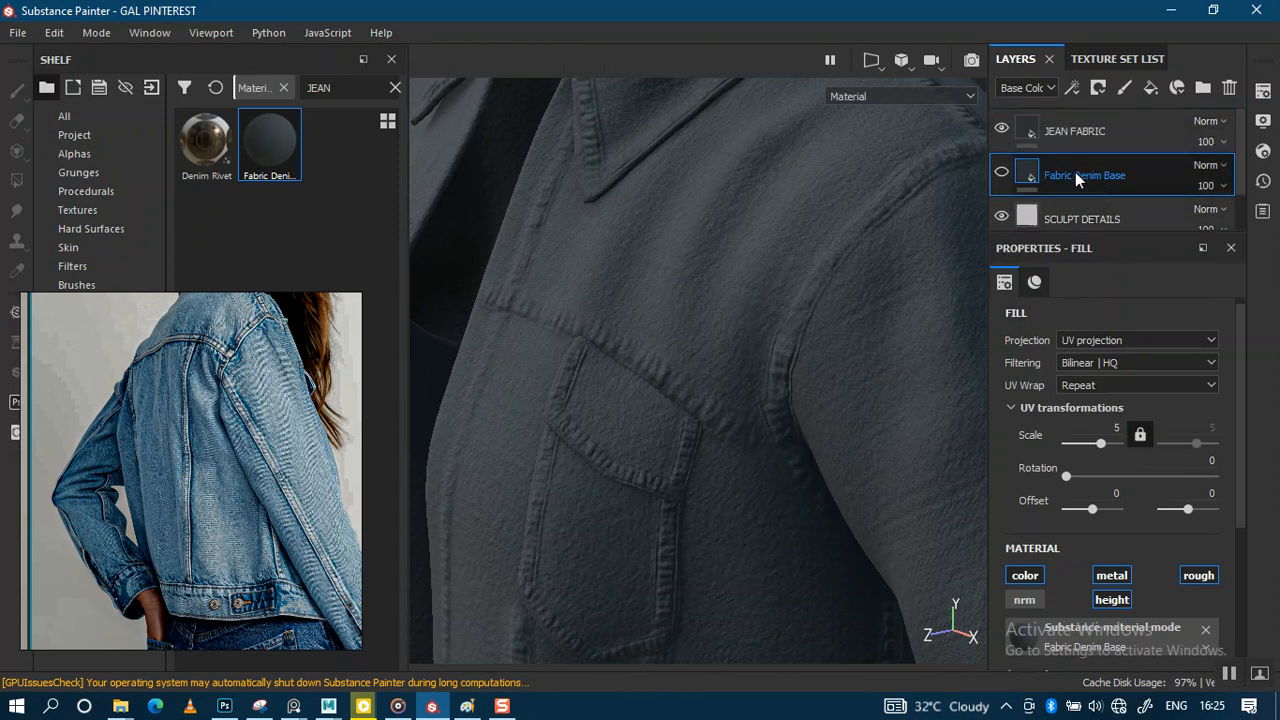
{"action": "left_click", "coordinate": [1033, 135]}
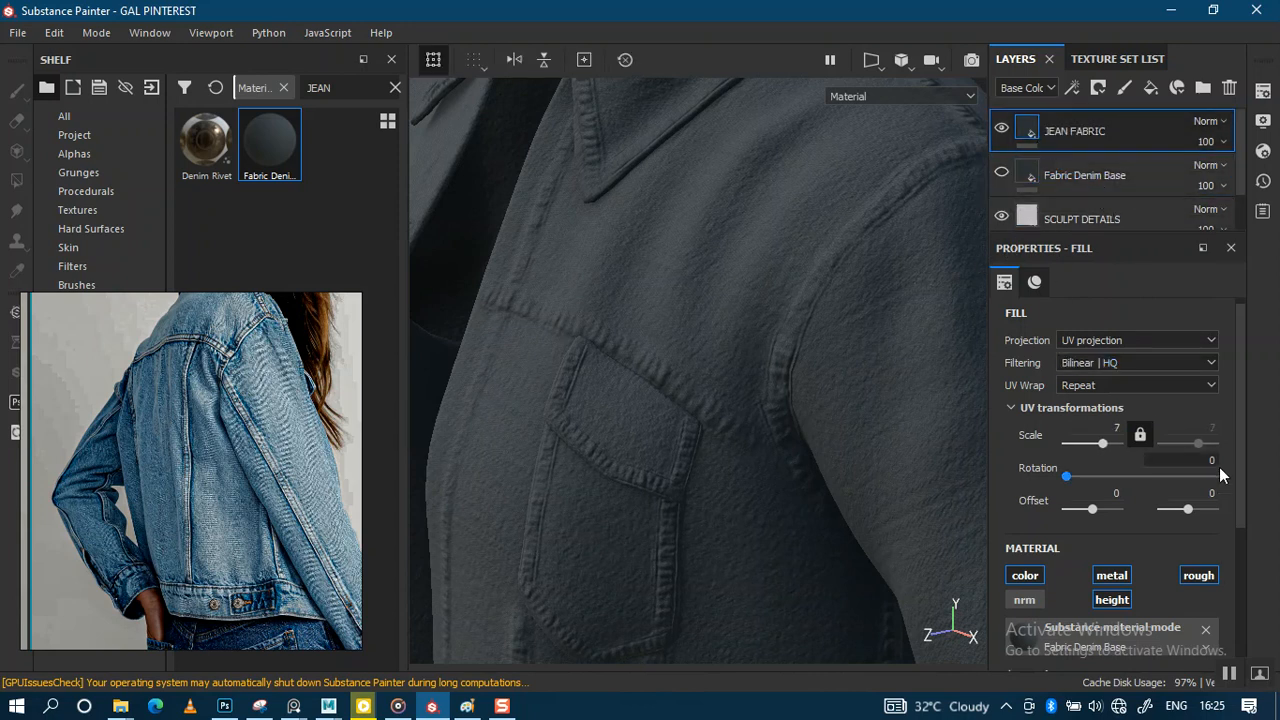
{"action": "mouse_move", "coordinate": [1239, 480]}
{"action": "left_mouse_down"}
{"action": "mouse_move", "coordinate": [1245, 620]}
{"action": "mouse_move", "coordinate": [1234, 470]}
{"action": "left_mouse_up"}
{"action": "mouse_move", "coordinate": [760, 342]}
{"action": "left_mouse_down", "text": "alt"}
{"action": "mouse_move", "coordinate": [717, 309]}
{"action": "mouse_move", "coordinate": [706, 374]}
{"action": "mouse_move", "coordinate": [674, 340]}
{"action": "left_mouse_up", "text": "alt"}
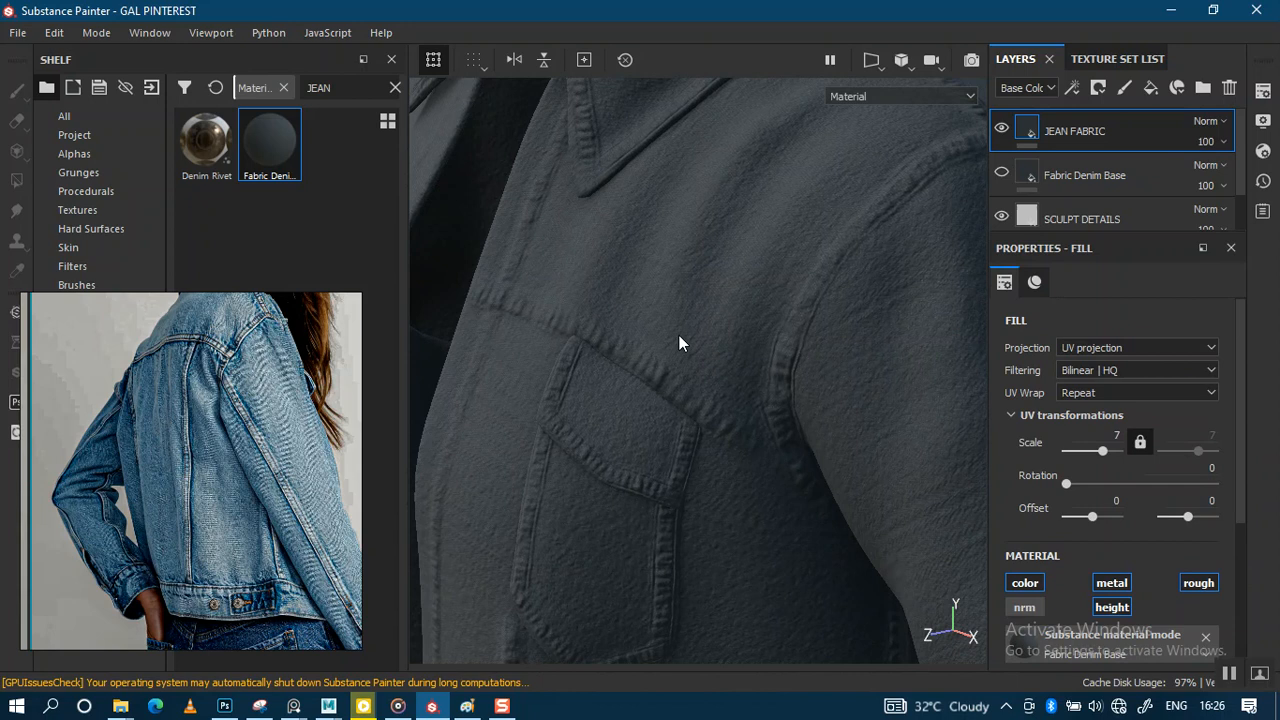
Step: Undo the Fabric Denim Base layer and its related changes, restoring the original JEAN FABRIC layer, and review the jacket
{"action": "key", "text": "ctrl+z"}
{"action": "key", "text": "ctrl+z"}
{"action": "key", "text": "ctrl+z"}
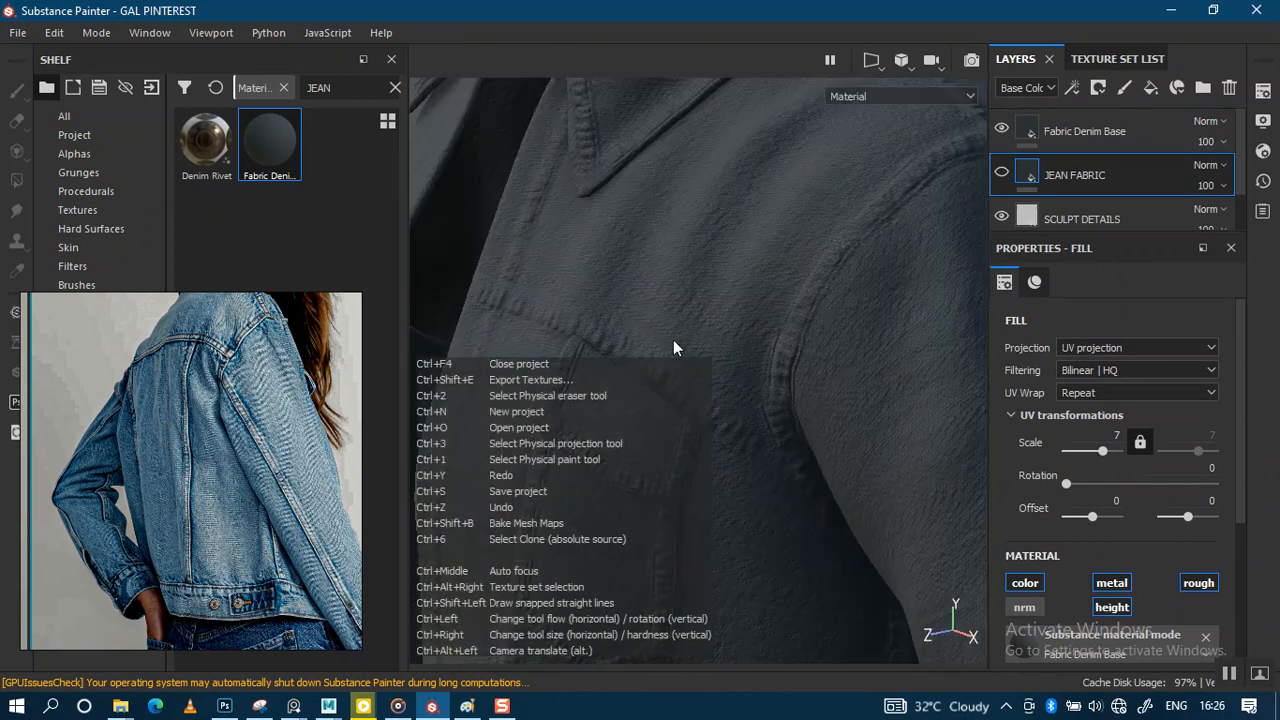
{"action": "key", "text": "ctrl+z"}
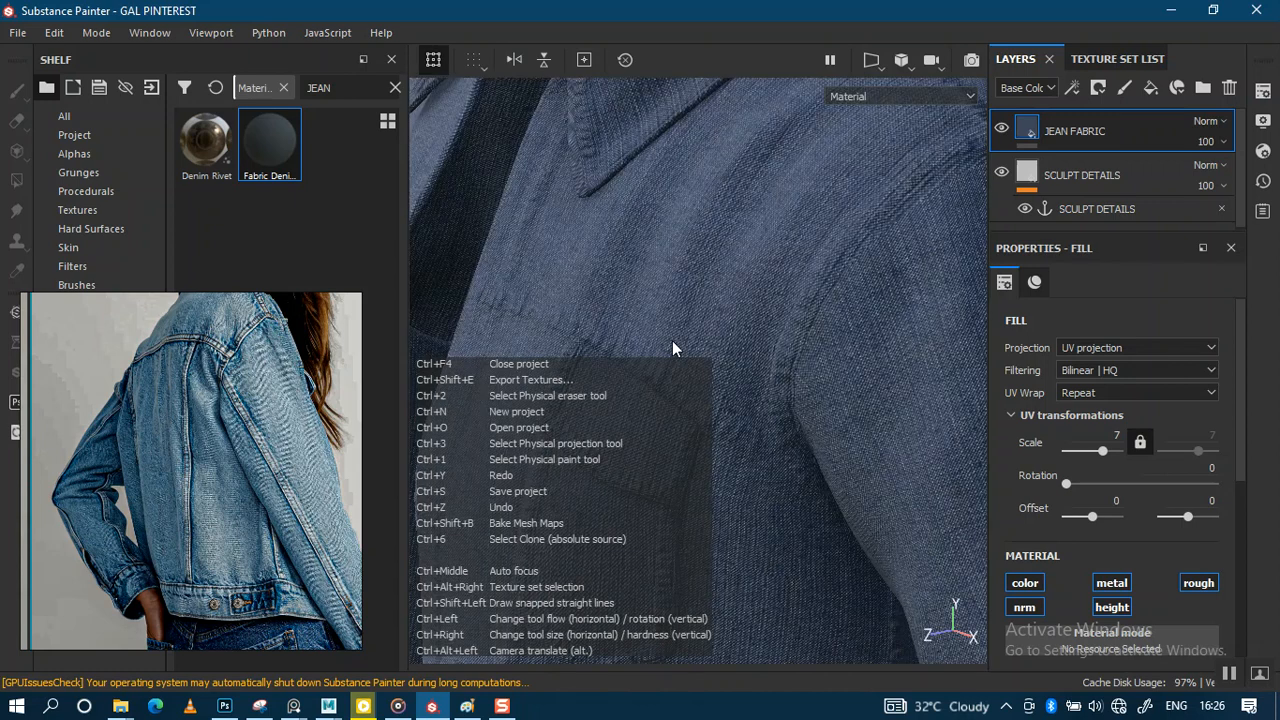
{"action": "left_click_drag", "start_coordinate": [686, 309], "coordinate": [723, 241], "text": "alt"}
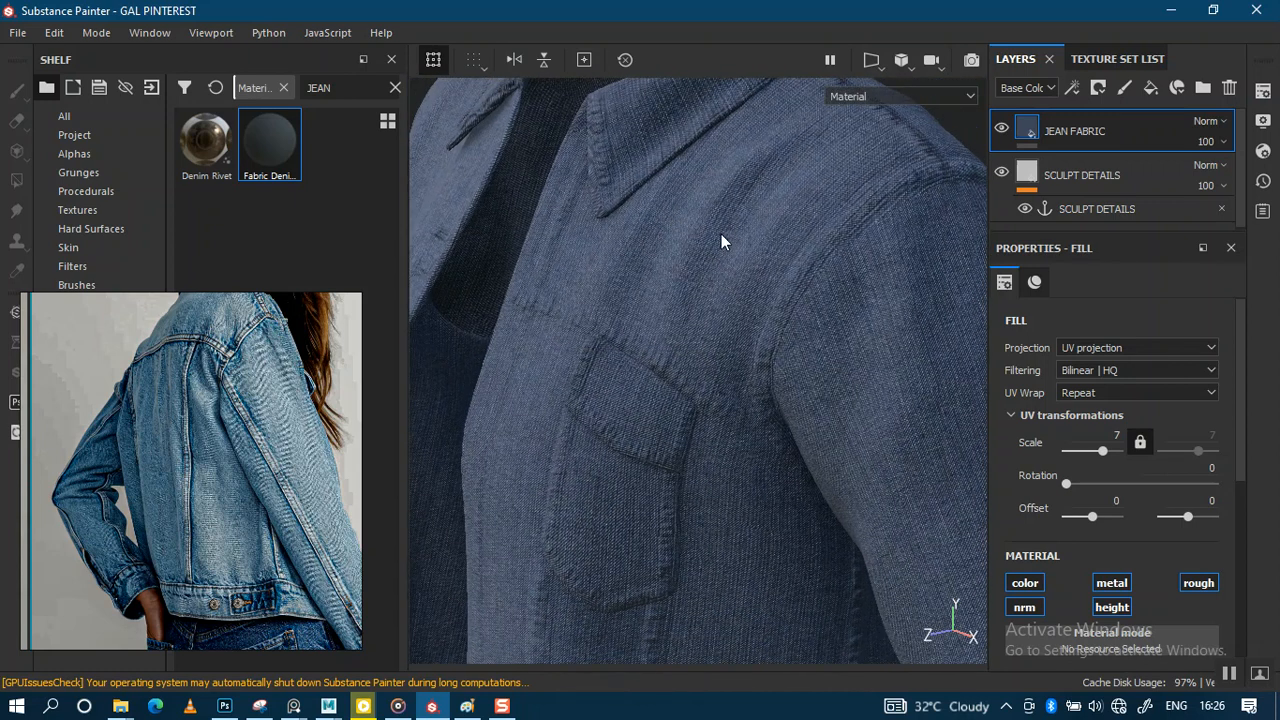
{"action": "left_click_drag", "start_coordinate": [697, 412], "coordinate": [615, 420], "text": "alt"}
{"action": "middle_click_drag", "start_coordinate": [615, 420], "coordinate": [609, 371], "text": "alt"}
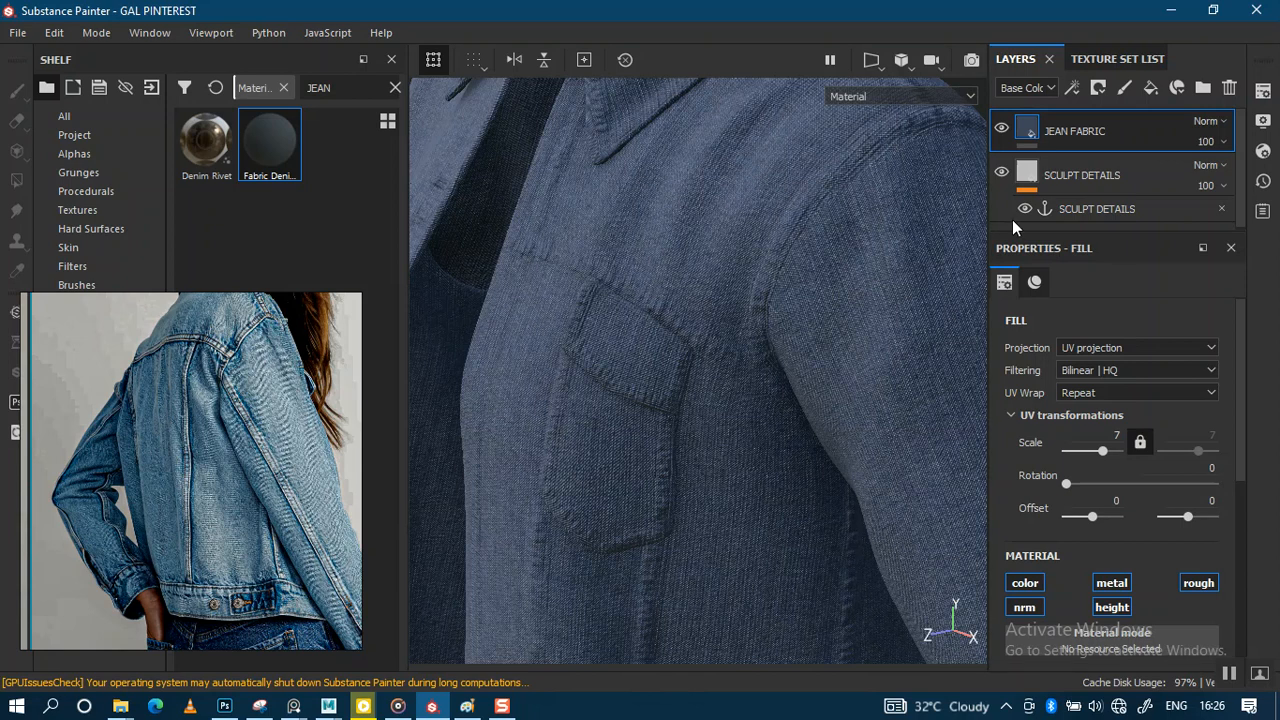
Step: Add a Color Match filter to the JEAN FABRIC layer, affecting only the color channel
{"action": "right_click", "coordinate": [1020, 124]}
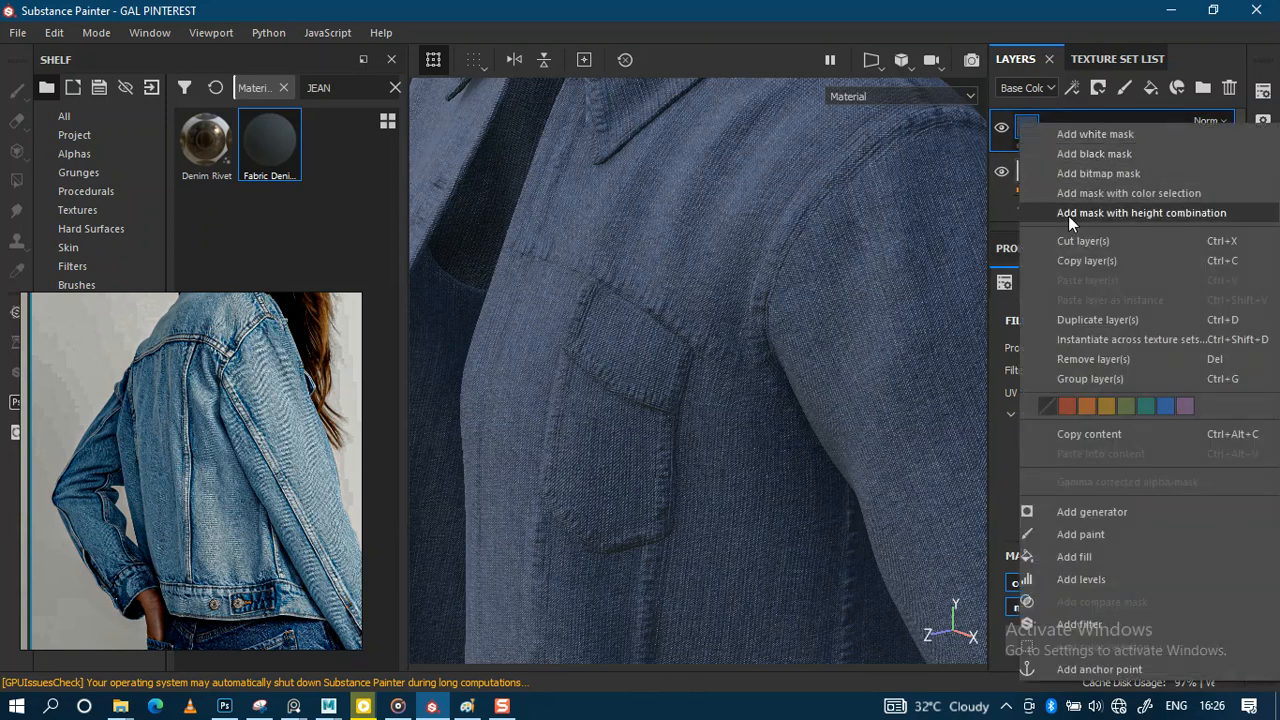
{"action": "left_click", "coordinate": [1063, 623]}
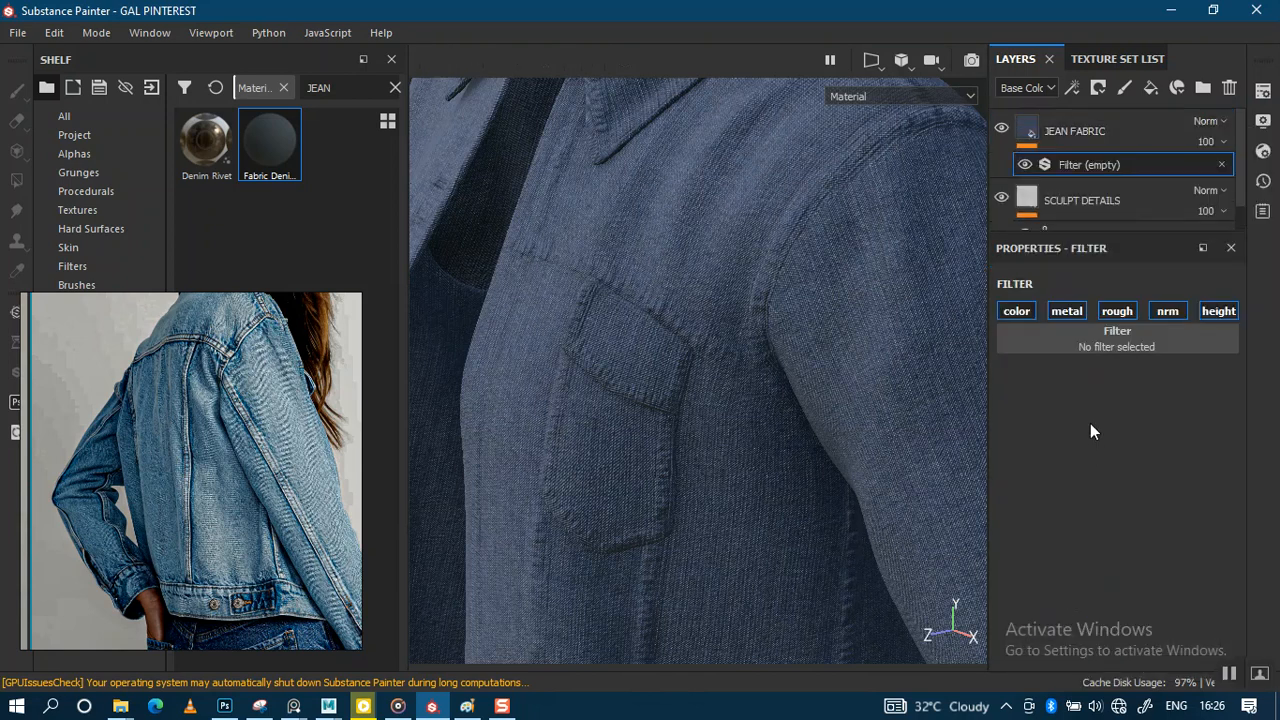
{"action": "left_click", "coordinate": [1068, 311]}
{"action": "left_click", "coordinate": [1117, 311]}
{"action": "left_click", "coordinate": [1137, 338]}
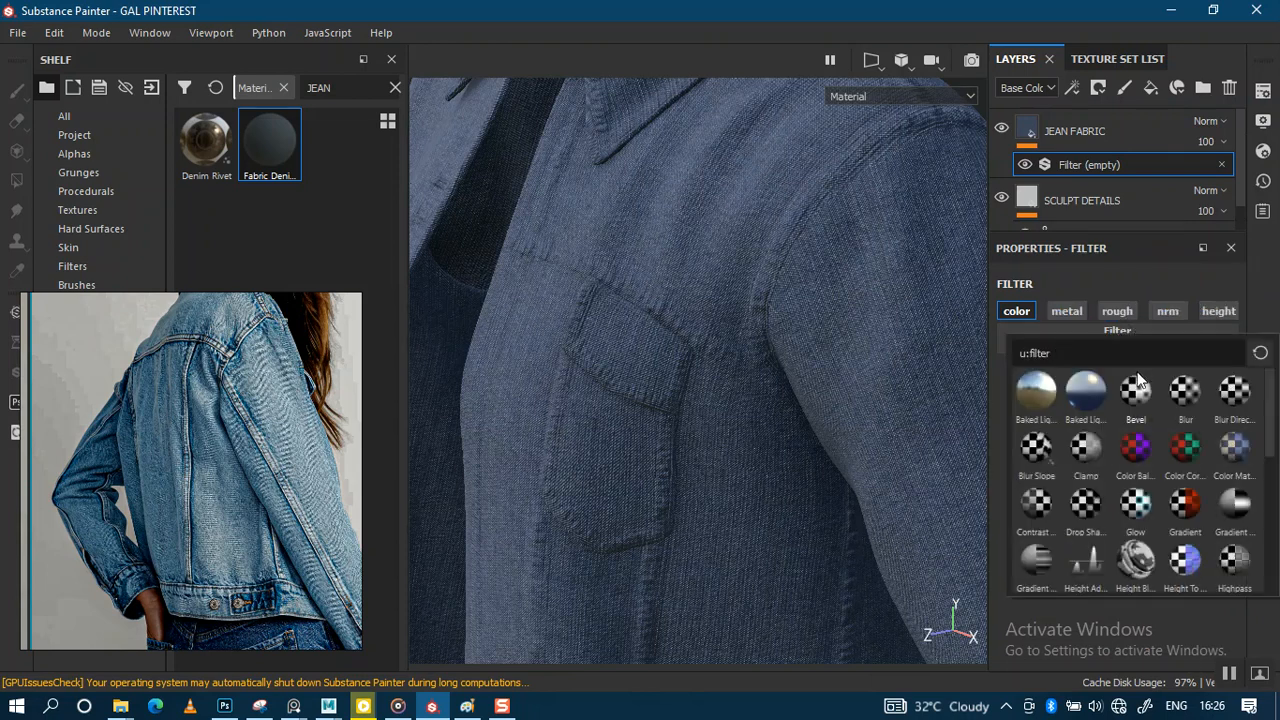
{"action": "type", "text": "MATCH"}
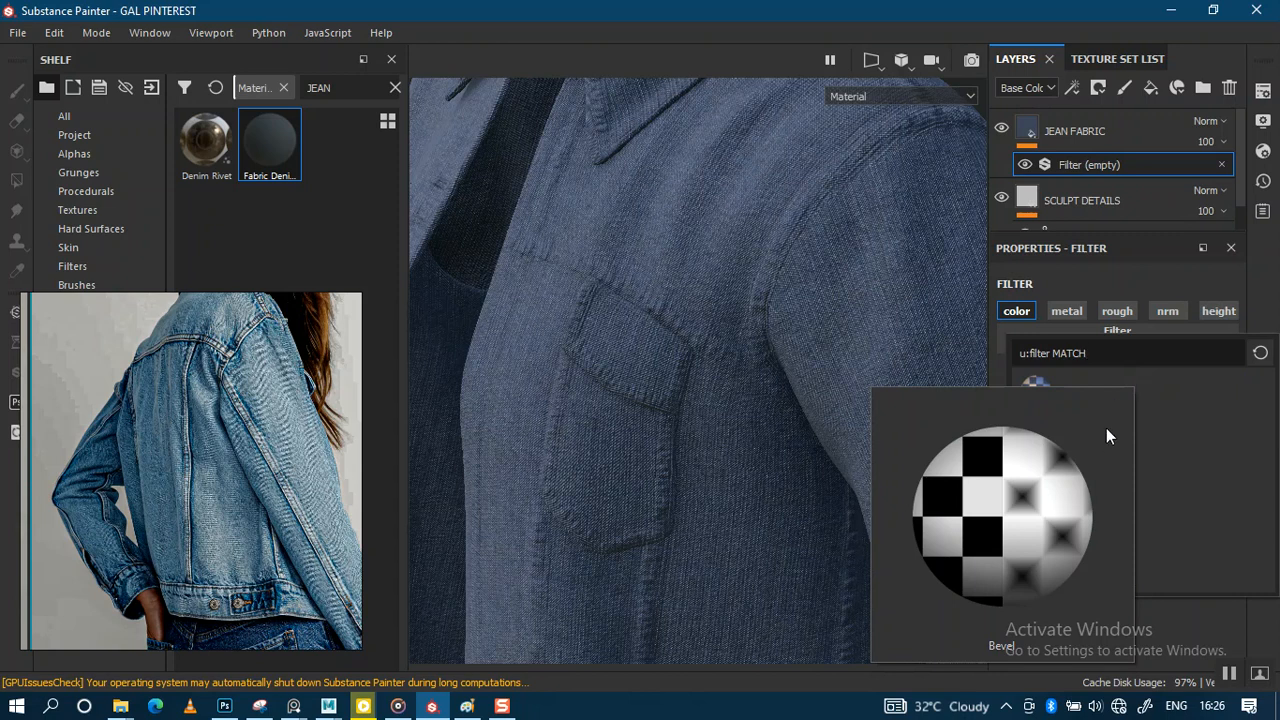
{"action": "left_click", "coordinate": [1035, 400]}
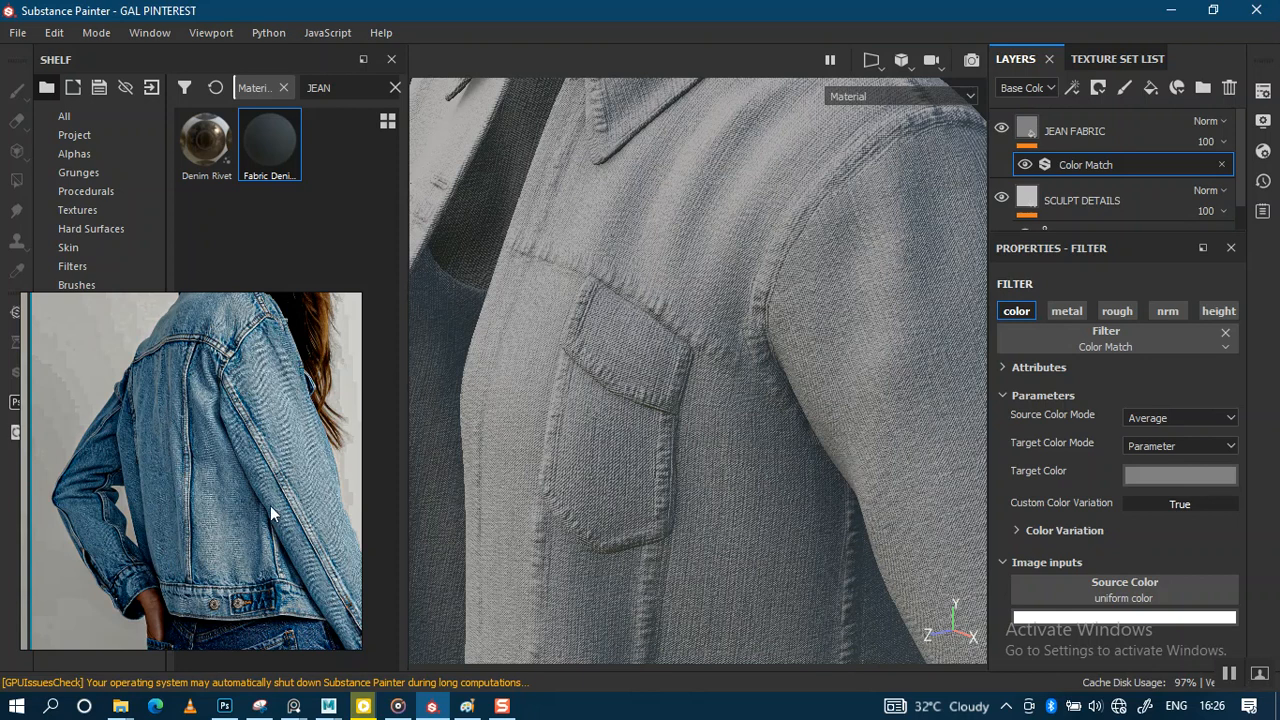
Step: Set the Color Match target color by sampling the dark denim on the buttoned waistband tab in the reference photo
{"action": "scroll", "coordinate": [271, 512], "scroll_direction": "up", "scroll_amount": 6}
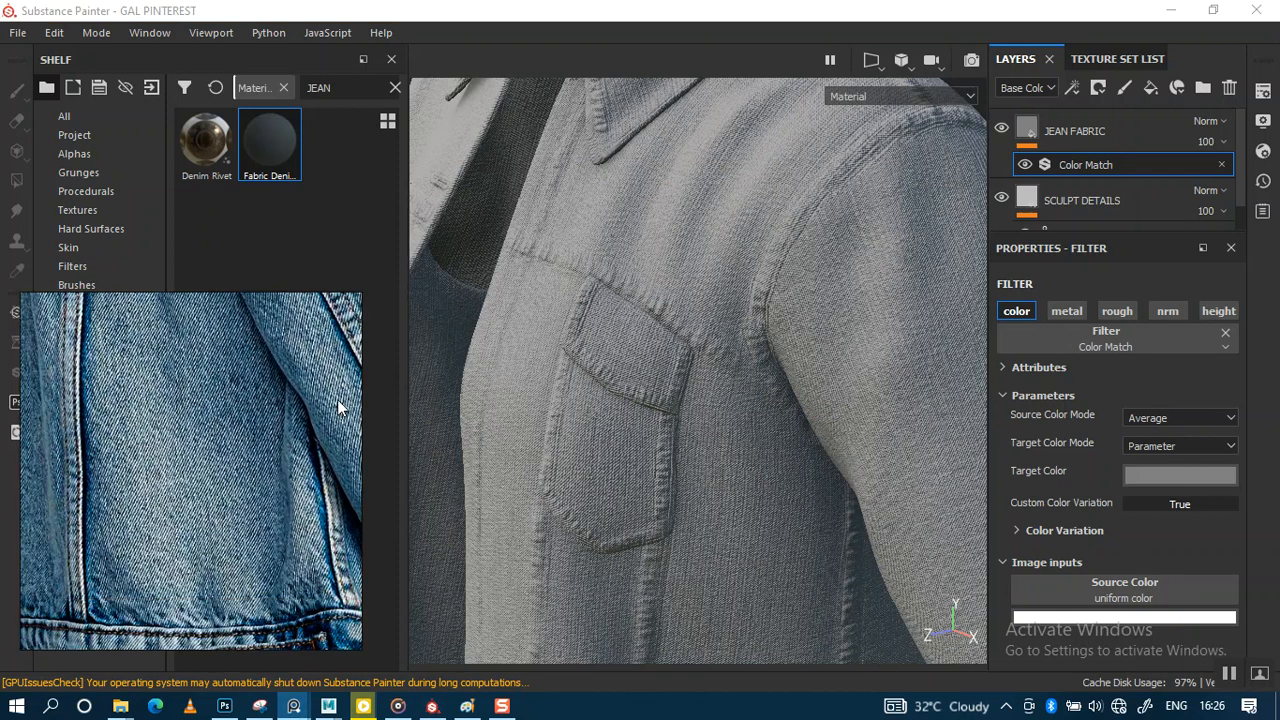
{"action": "mouse_move", "coordinate": [183, 526]}
{"action": "middle_mouse_down"}
{"action": "mouse_move", "coordinate": [165, 420]}
{"action": "mouse_move", "coordinate": [100, 396]}
{"action": "middle_mouse_up"}
{"action": "scroll", "coordinate": [213, 460], "scroll_direction": "up", "scroll_amount": 4}
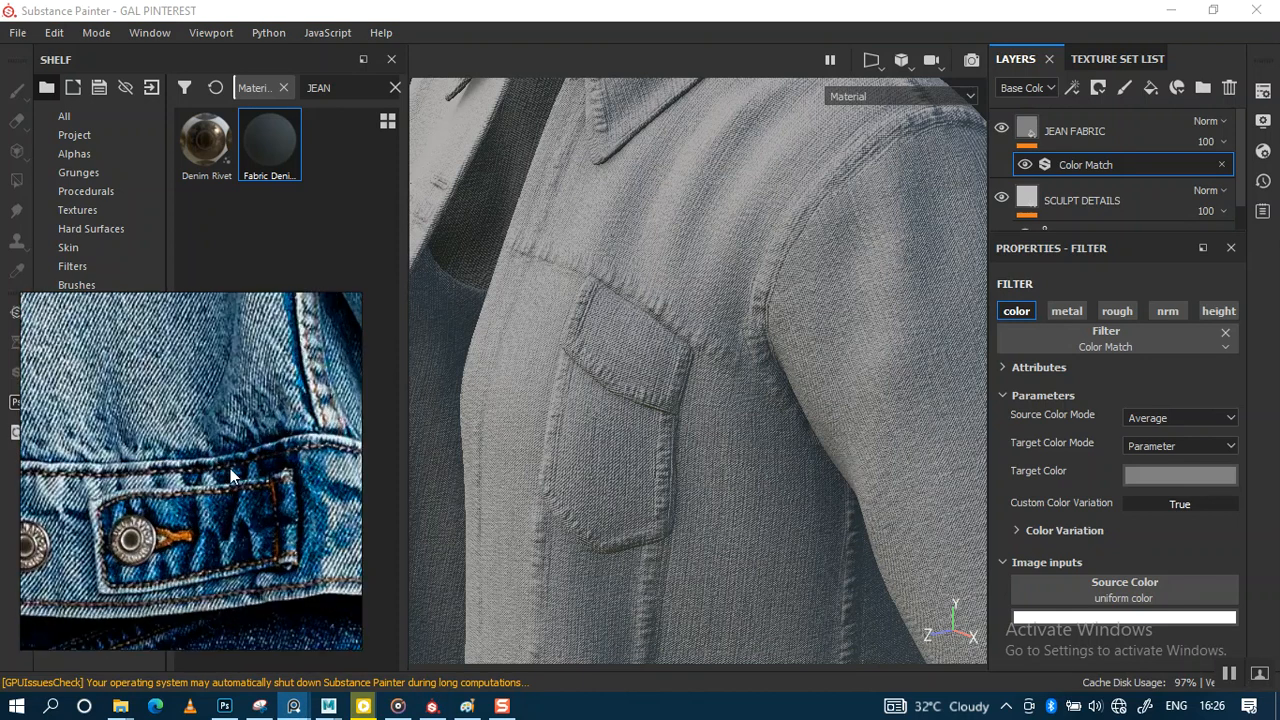
{"action": "scroll", "coordinate": [212, 460], "scroll_direction": "up", "scroll_amount": 1}
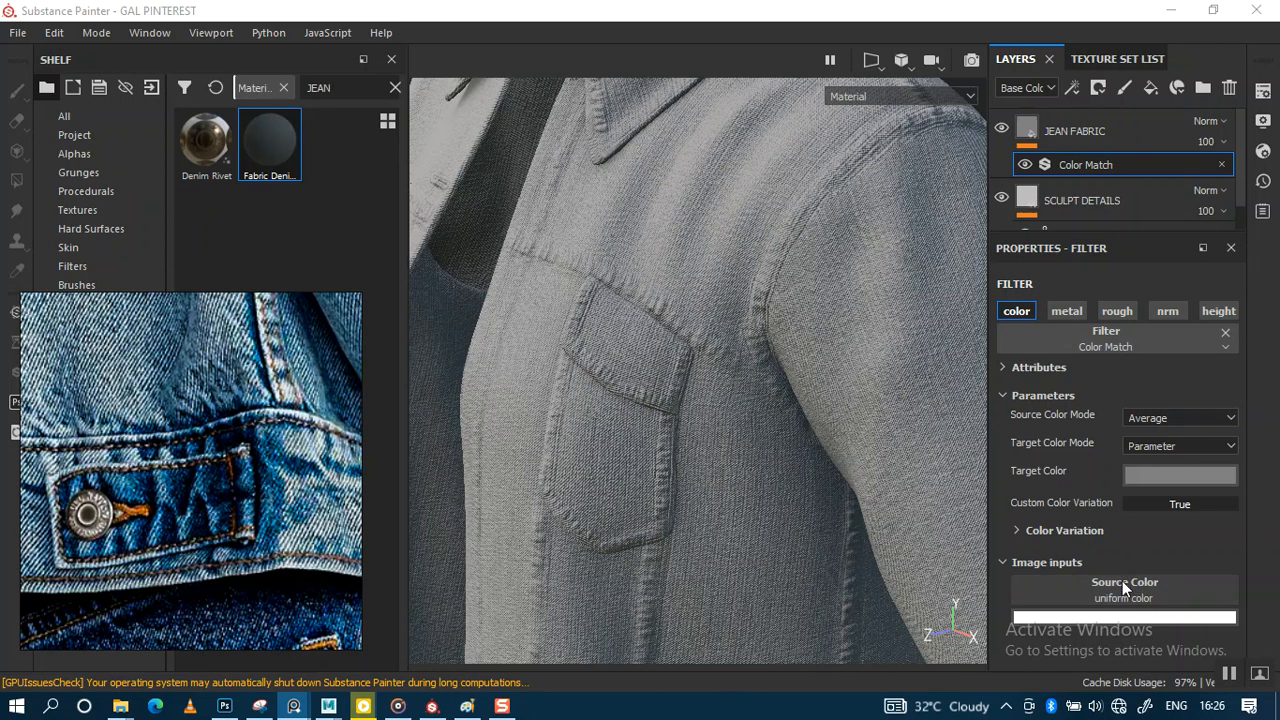
{"action": "left_click", "coordinate": [1146, 477]}
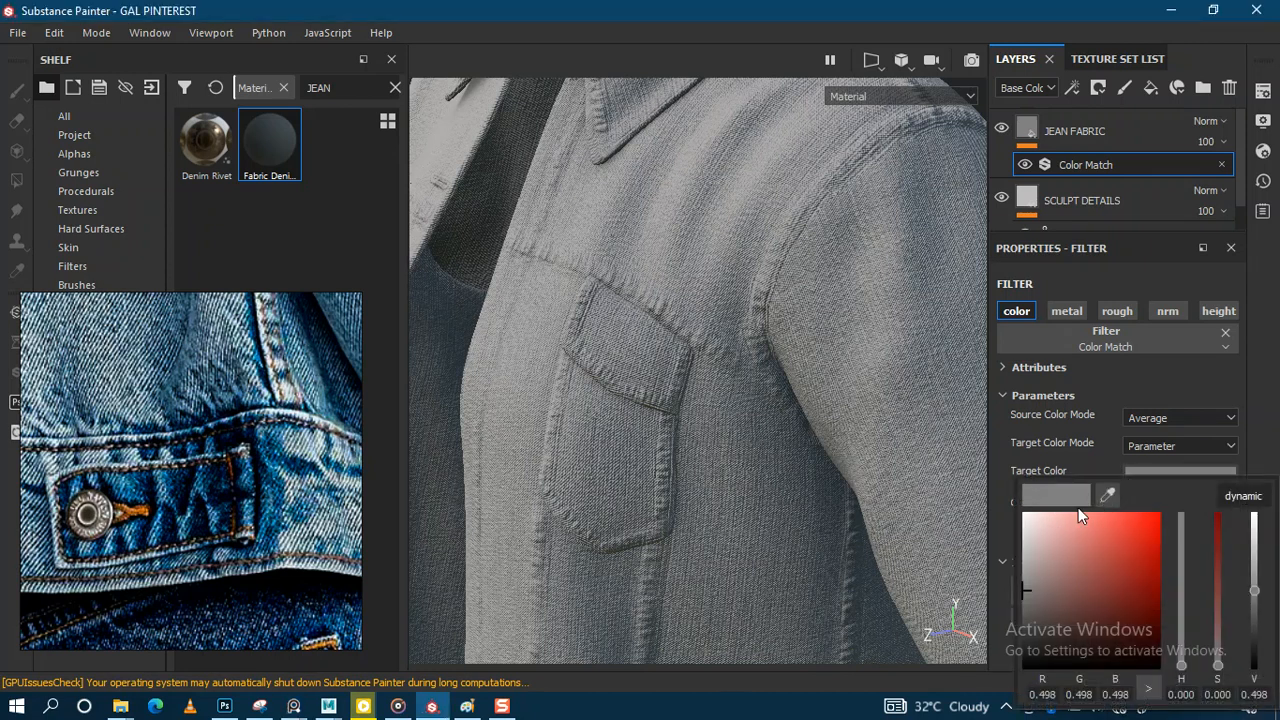
{"action": "left_click", "coordinate": [1108, 496]}
{"action": "left_click", "coordinate": [207, 510]}
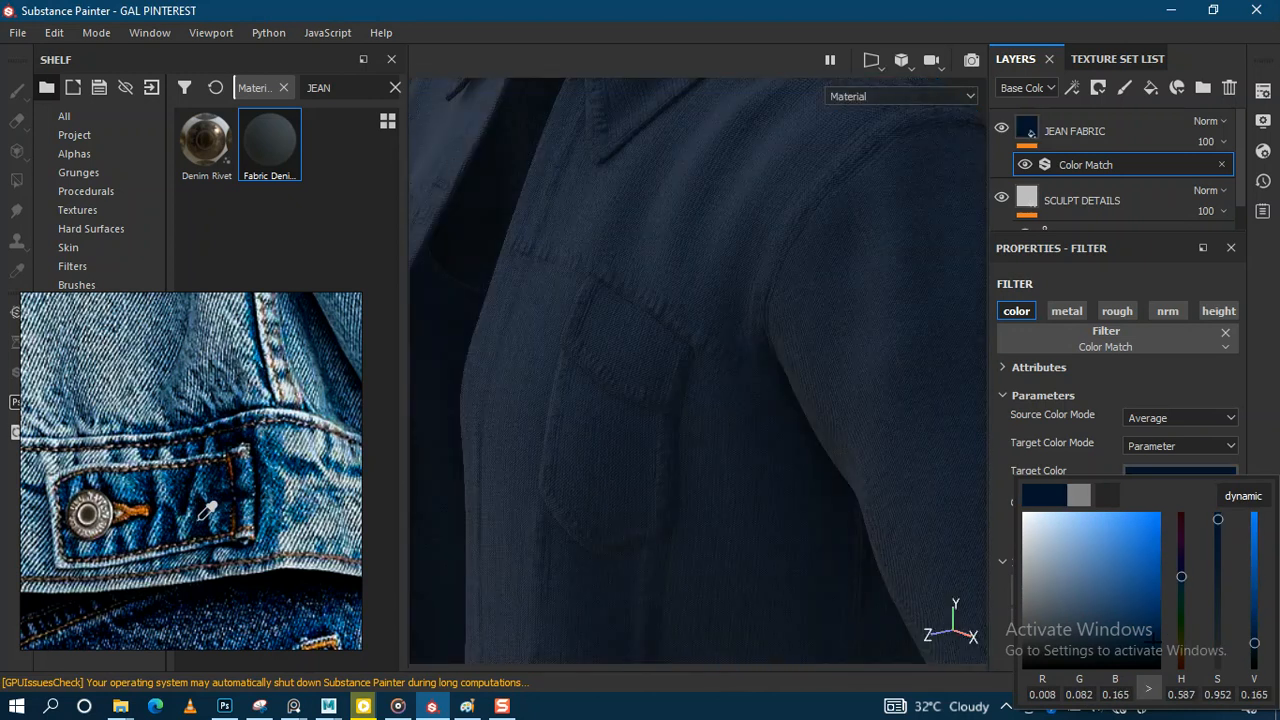
{"action": "left_click", "coordinate": [213, 521]}
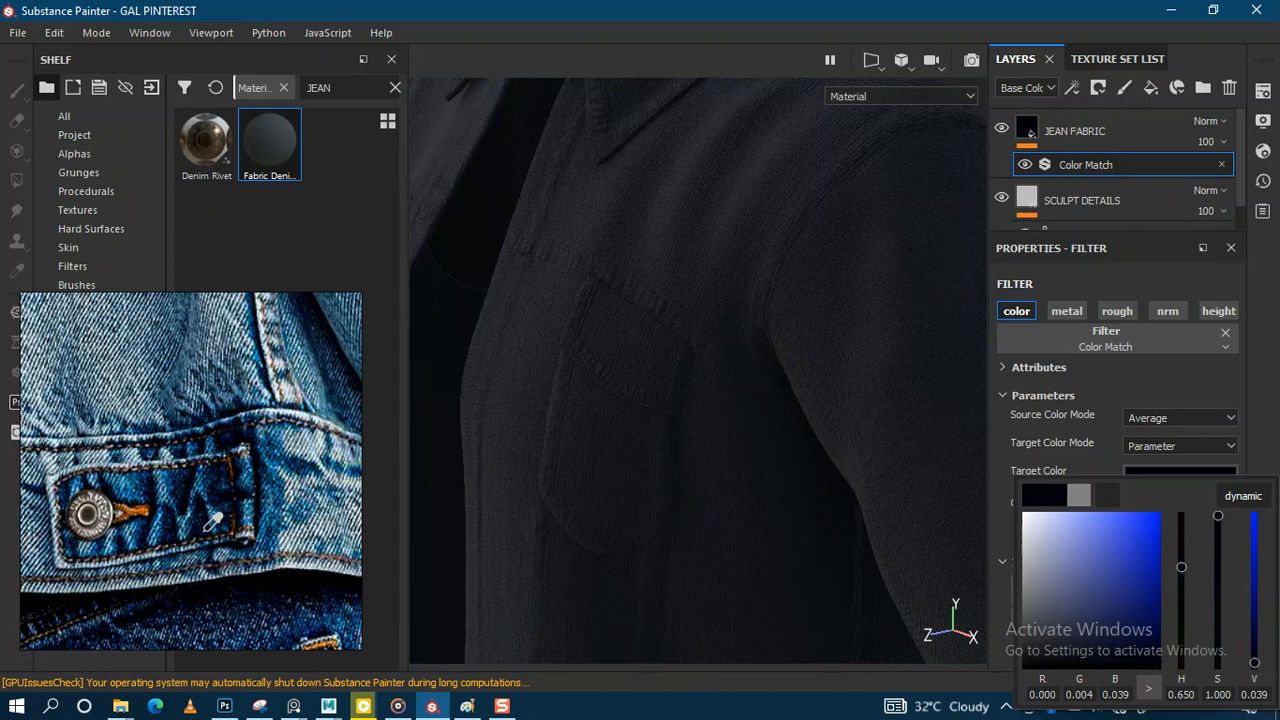
{"action": "left_click", "coordinate": [213, 521]}
{"action": "left_click", "coordinate": [210, 519]}
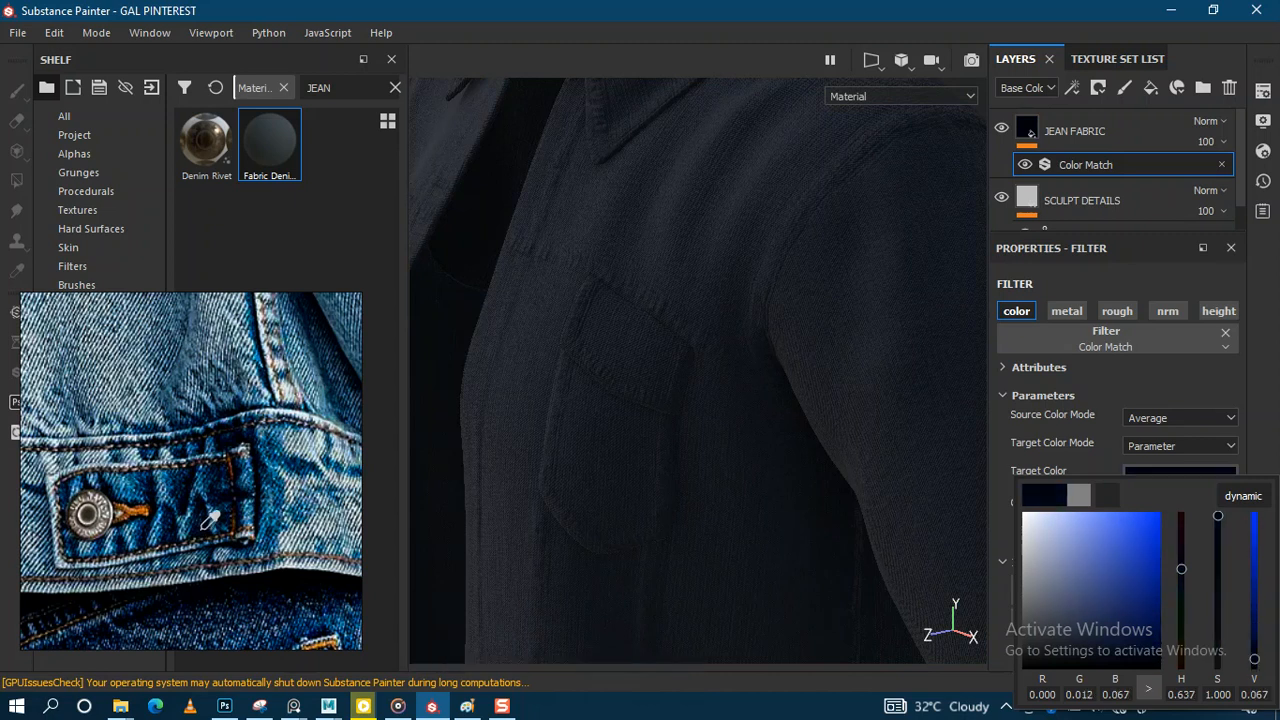
{"action": "left_click", "coordinate": [201, 510]}
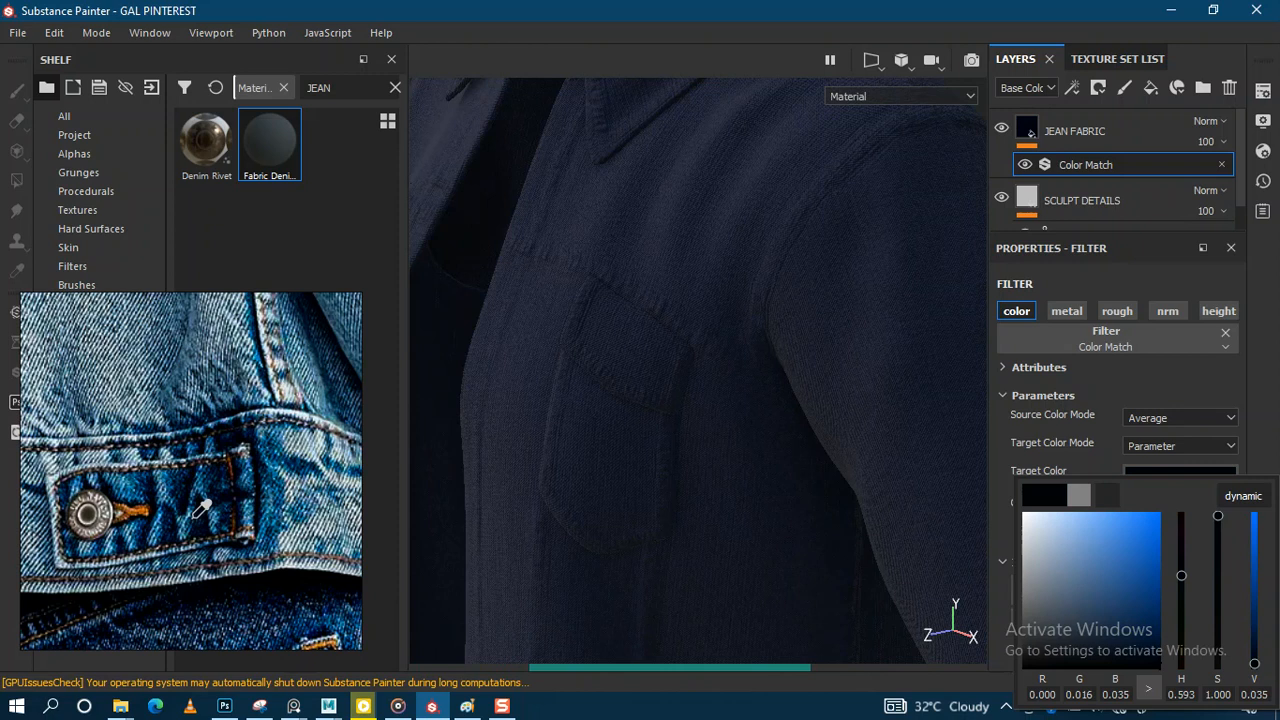
Step: Resample the target color near the stitched end of the waistband tab and darken it to a deep navy
{"action": "left_click_drag", "start_coordinate": [195, 517], "coordinate": [241, 459]}
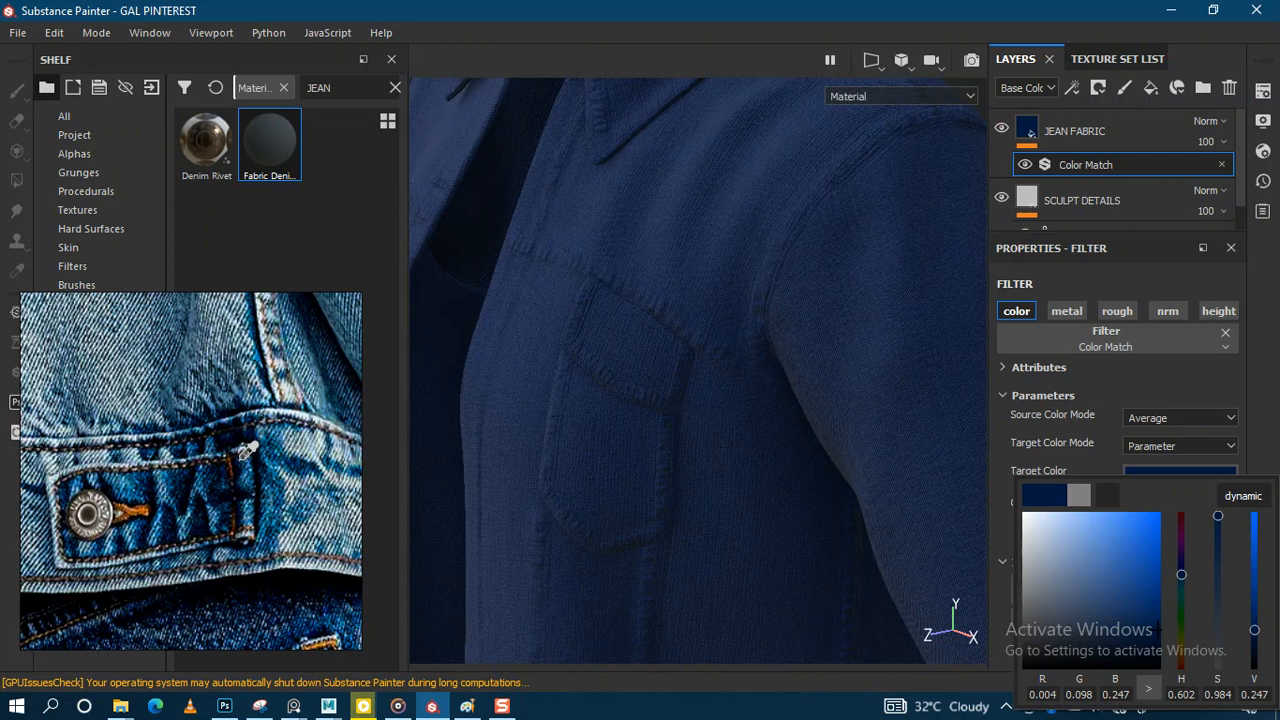
{"action": "left_click", "coordinate": [242, 452]}
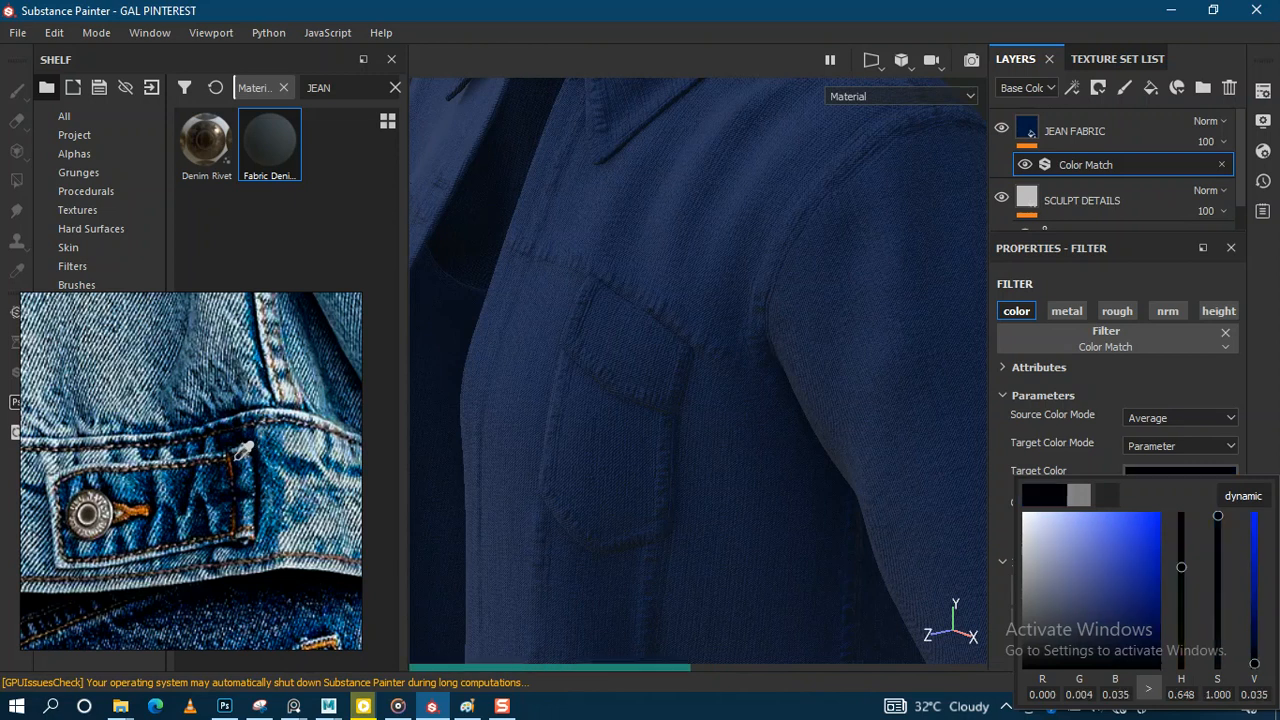
{"action": "left_click", "coordinate": [244, 450]}
{"action": "left_click", "coordinate": [244, 451]}
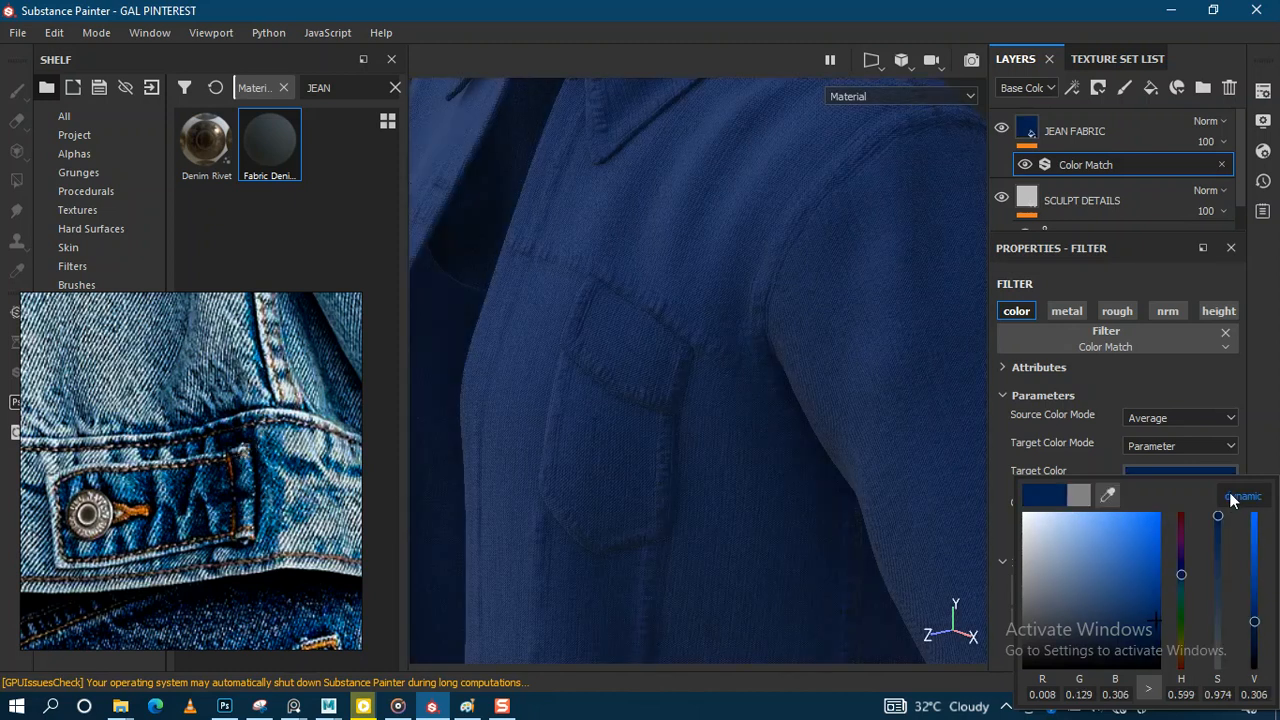
{"action": "left_click_drag", "start_coordinate": [1258, 637], "coordinate": [1259, 644]}
{"action": "left_click", "coordinate": [1247, 409]}
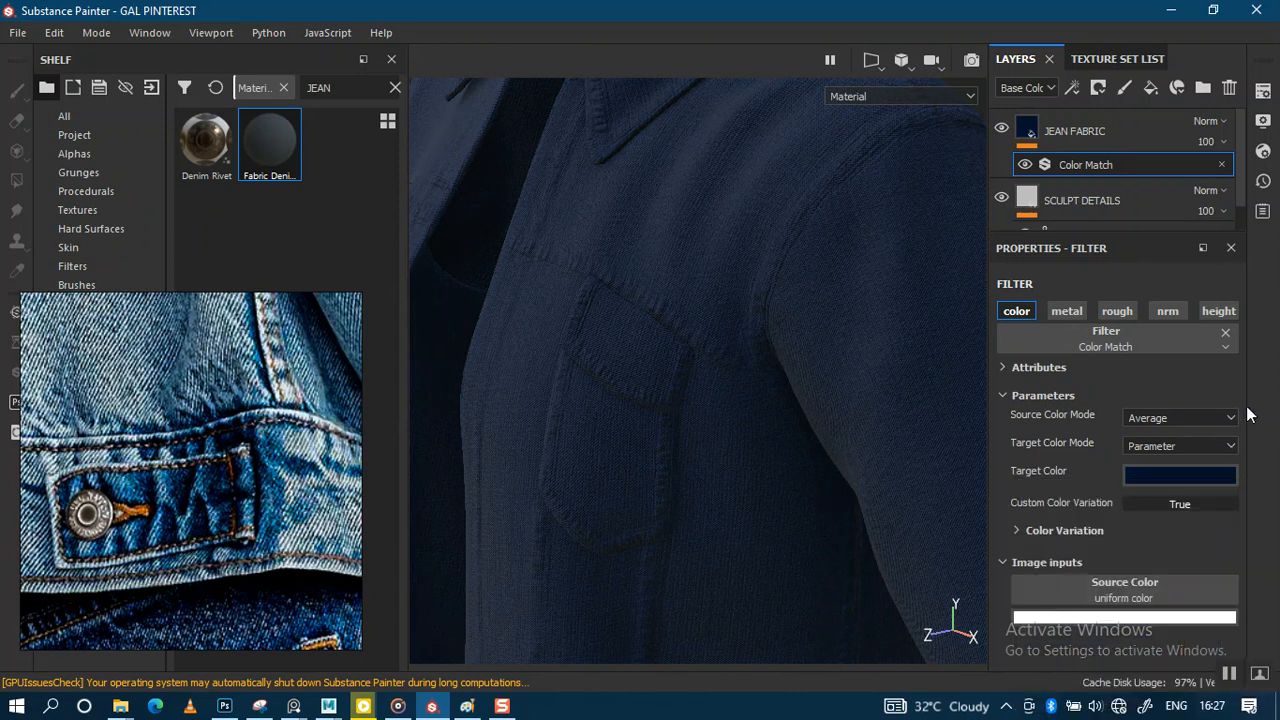
Step: Compare the jacket fabric with the Color Match filter switched off and on, examining the chest pocket and sleeve
{"action": "scroll", "coordinate": [756, 419], "scroll_direction": "down", "scroll_amount": 5}
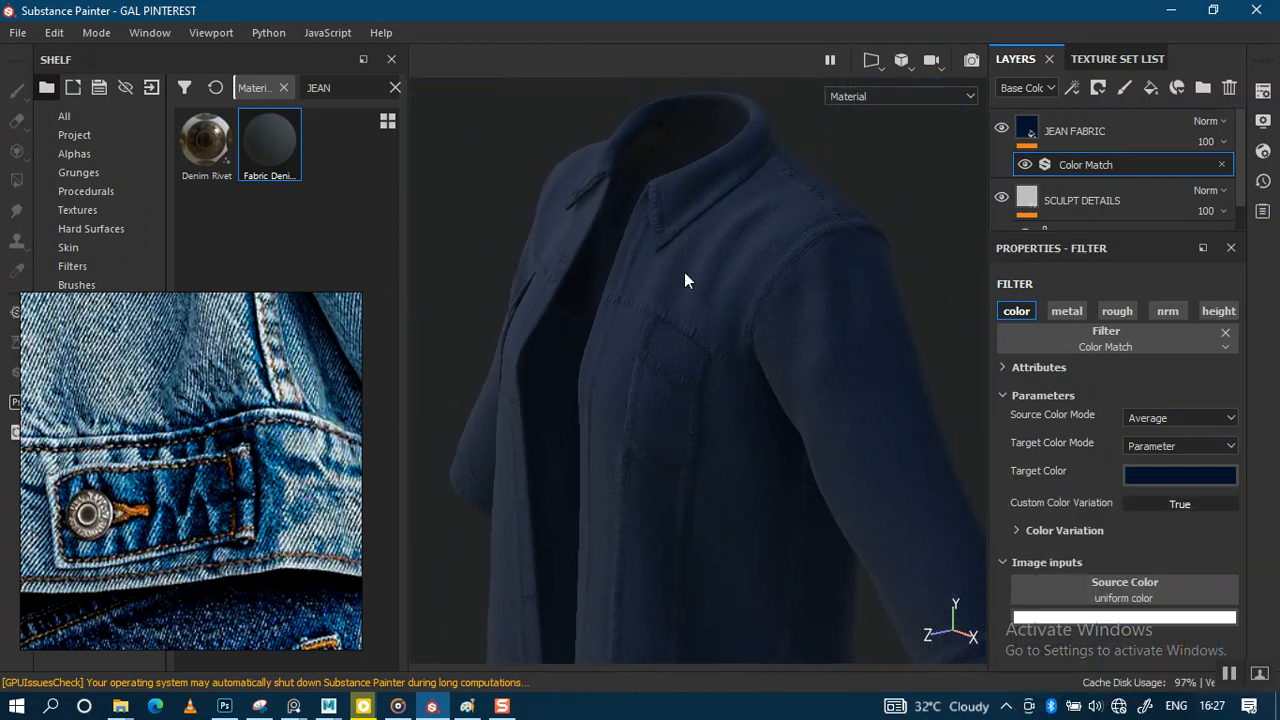
{"action": "mouse_move", "coordinate": [623, 365]}
{"action": "left_mouse_down", "text": "alt"}
{"action": "mouse_move", "coordinate": [774, 357]}
{"action": "mouse_move", "coordinate": [645, 378]}
{"action": "left_mouse_up", "text": "alt"}
{"action": "right_click_drag", "start_coordinate": [787, 243], "coordinate": [820, 471], "text": "alt"}
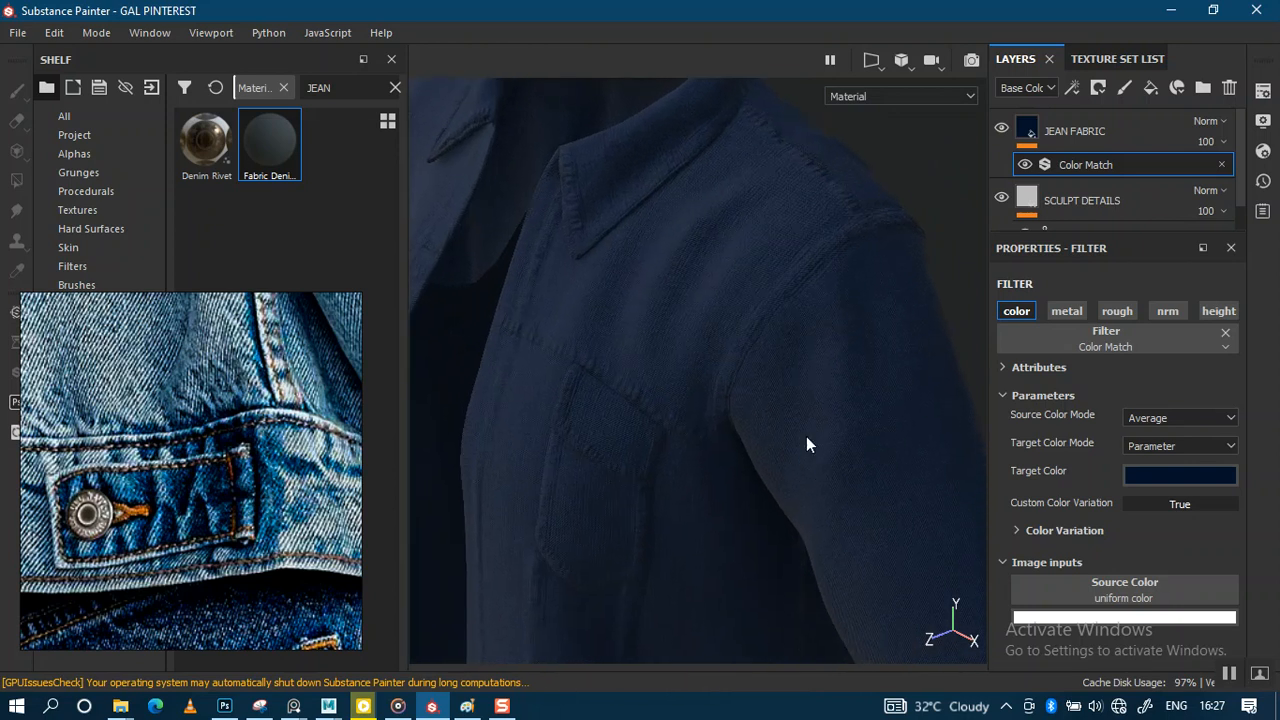
{"action": "left_click", "coordinate": [1025, 165]}
{"action": "left_click", "coordinate": [1025, 165]}
{"action": "right_click_drag", "start_coordinate": [794, 351], "coordinate": [753, 394], "text": "alt"}
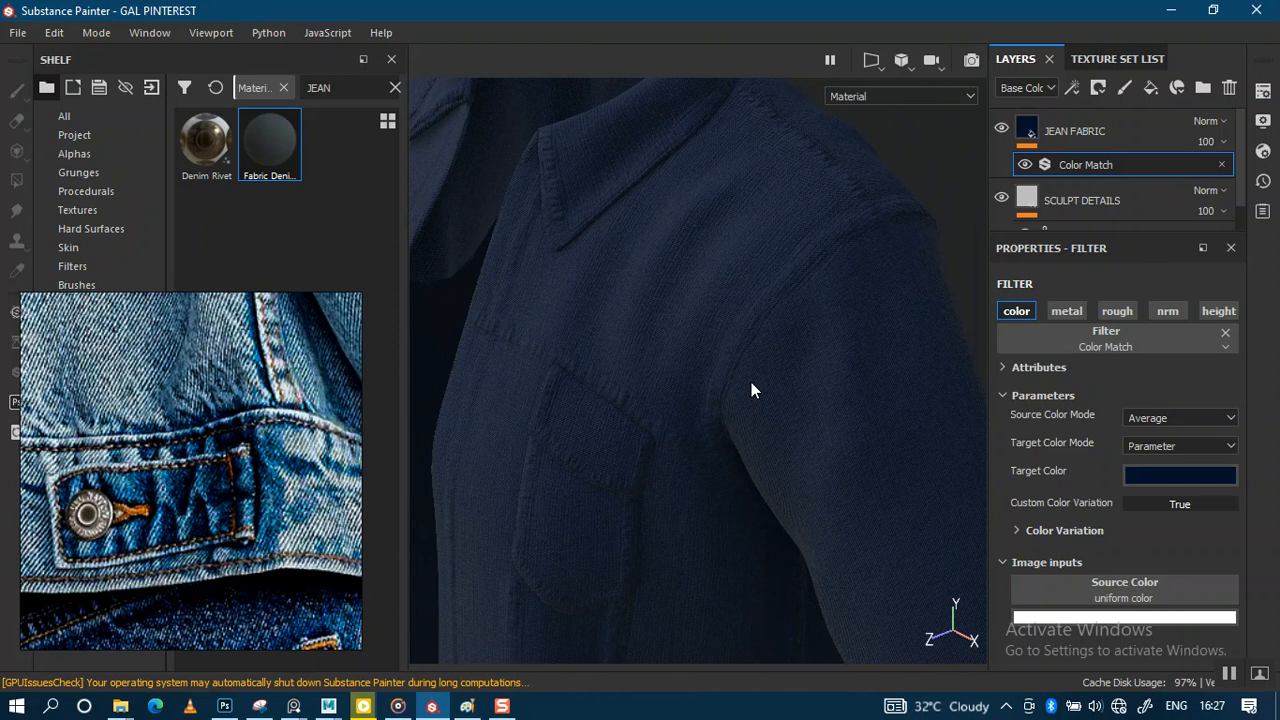
{"action": "right_click_drag", "start_coordinate": [729, 357], "coordinate": [694, 466], "text": "alt"}
{"action": "left_click", "coordinate": [1024, 166]}
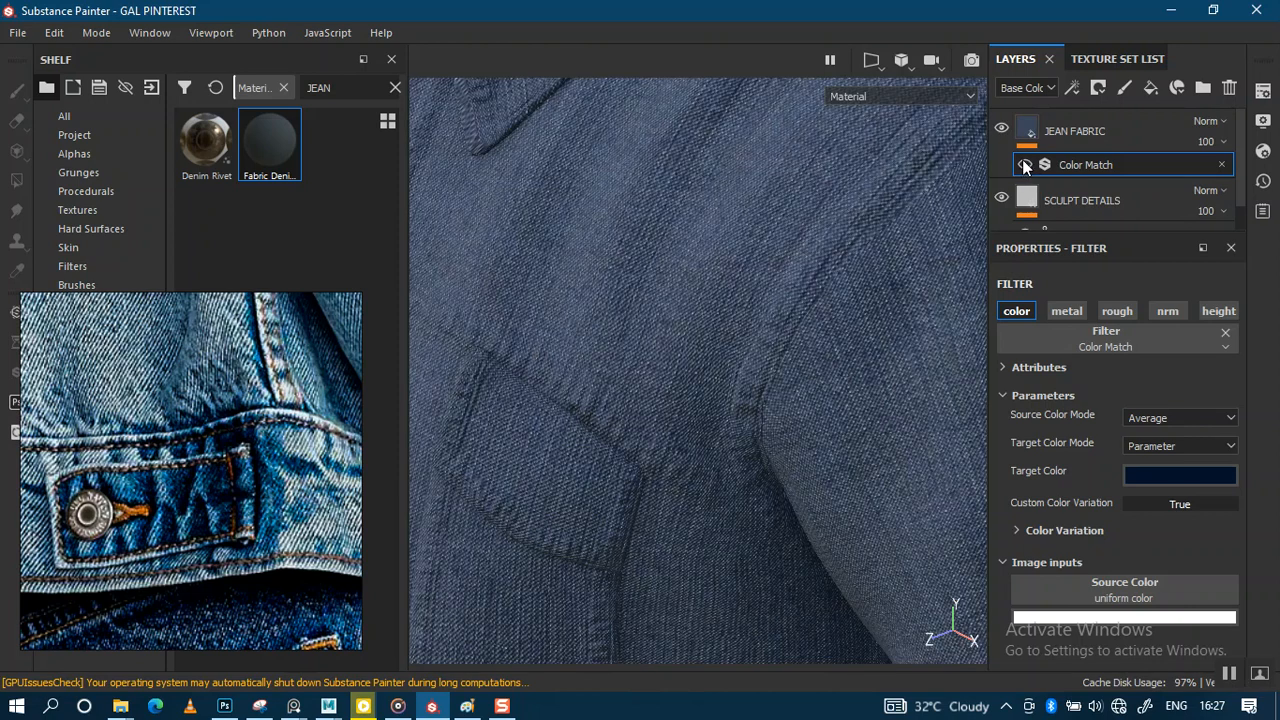
{"action": "left_click", "coordinate": [1025, 166]}
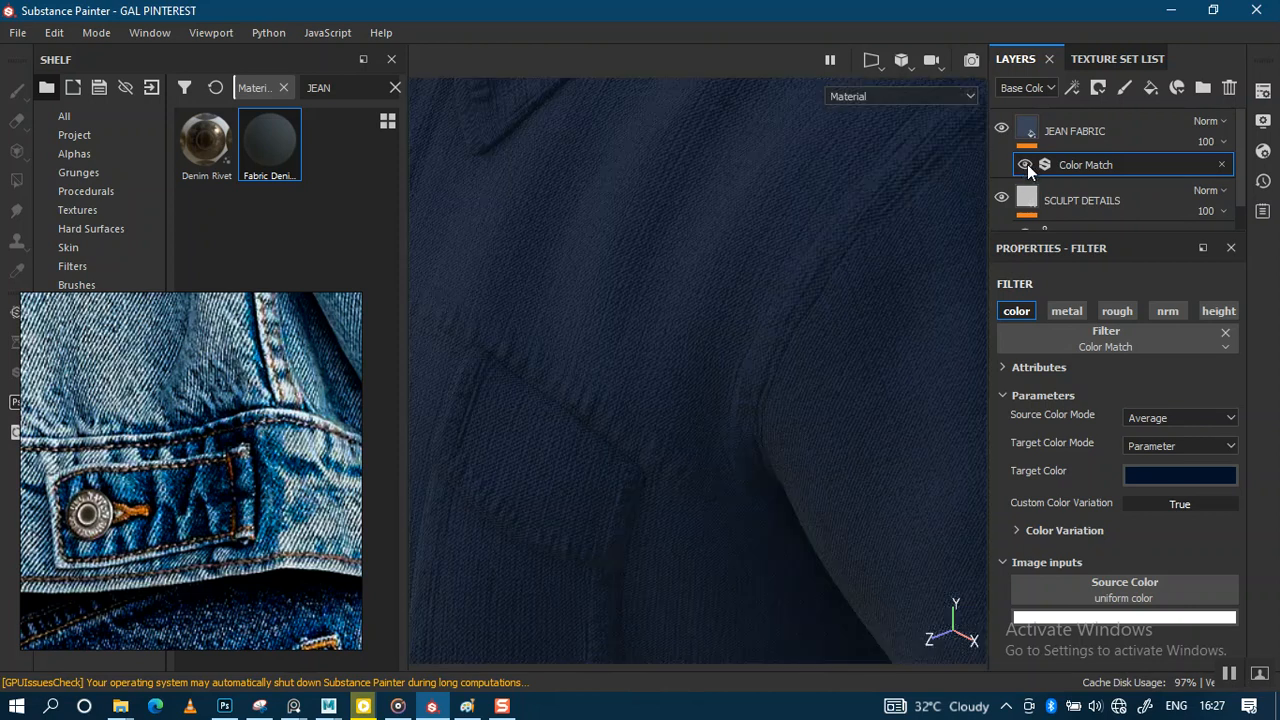
{"action": "left_click", "coordinate": [1025, 166]}
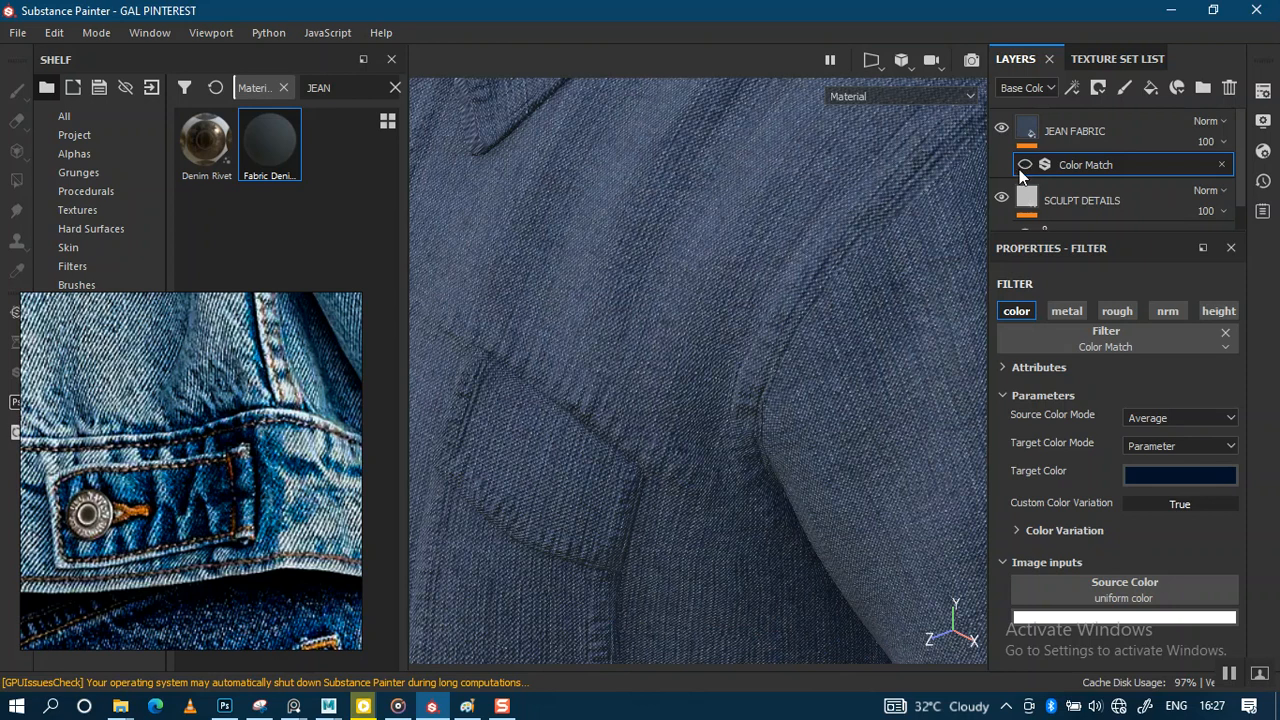
{"action": "left_click", "coordinate": [1025, 166]}
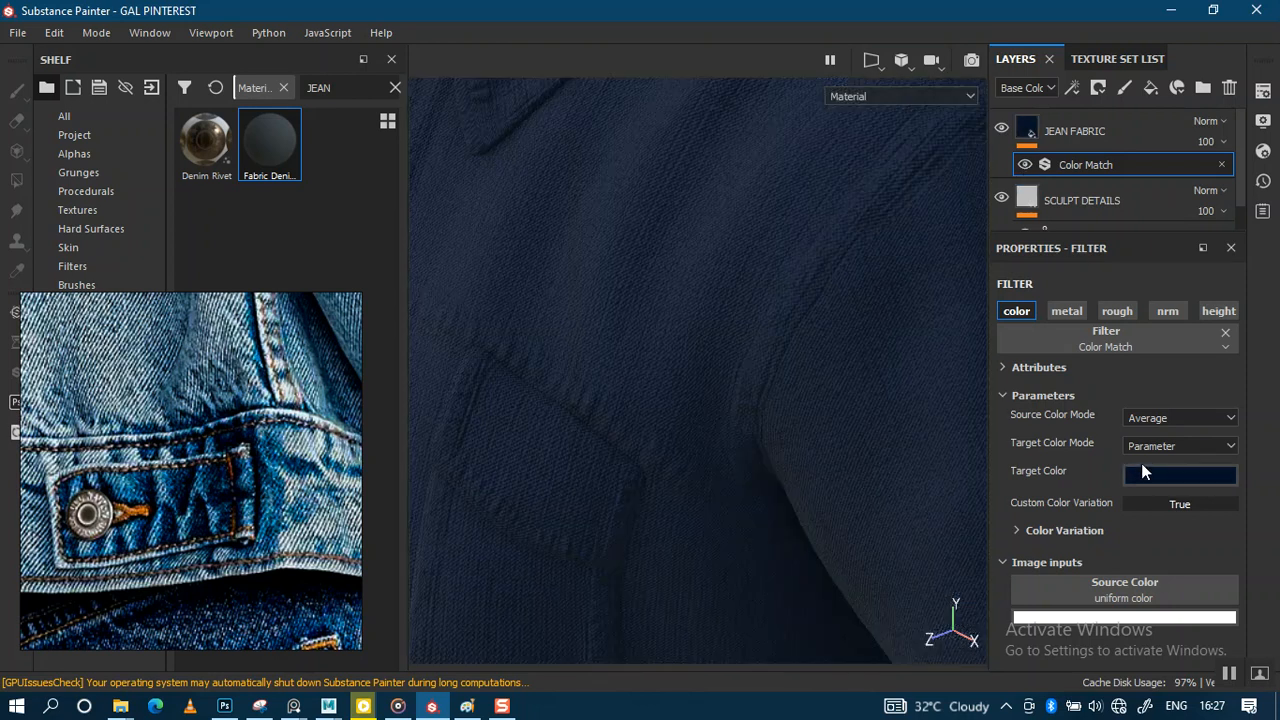
Step: Keep the Color Match source color mode at Average and set the target color to white
{"action": "left_click", "coordinate": [1177, 418]}
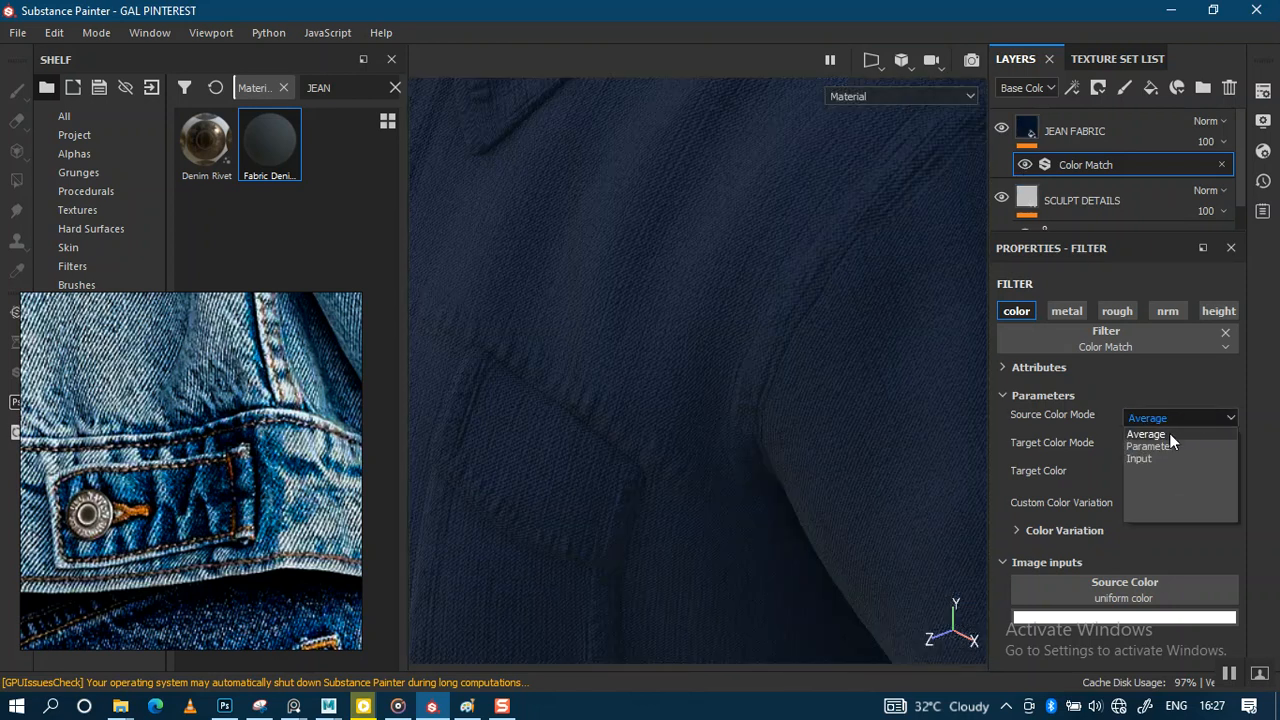
{"action": "left_click", "coordinate": [1251, 426]}
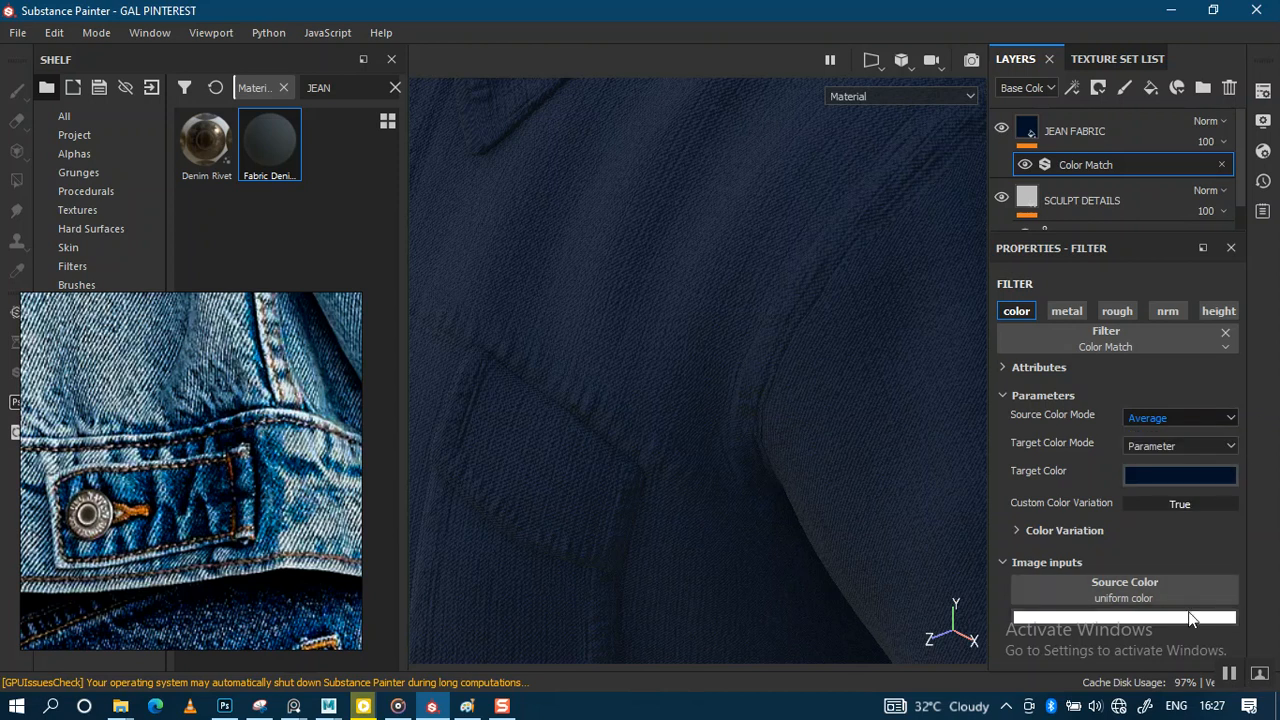
{"action": "left_click", "coordinate": [1160, 477]}
{"action": "left_click_drag", "start_coordinate": [1047, 551], "coordinate": [1022, 514]}
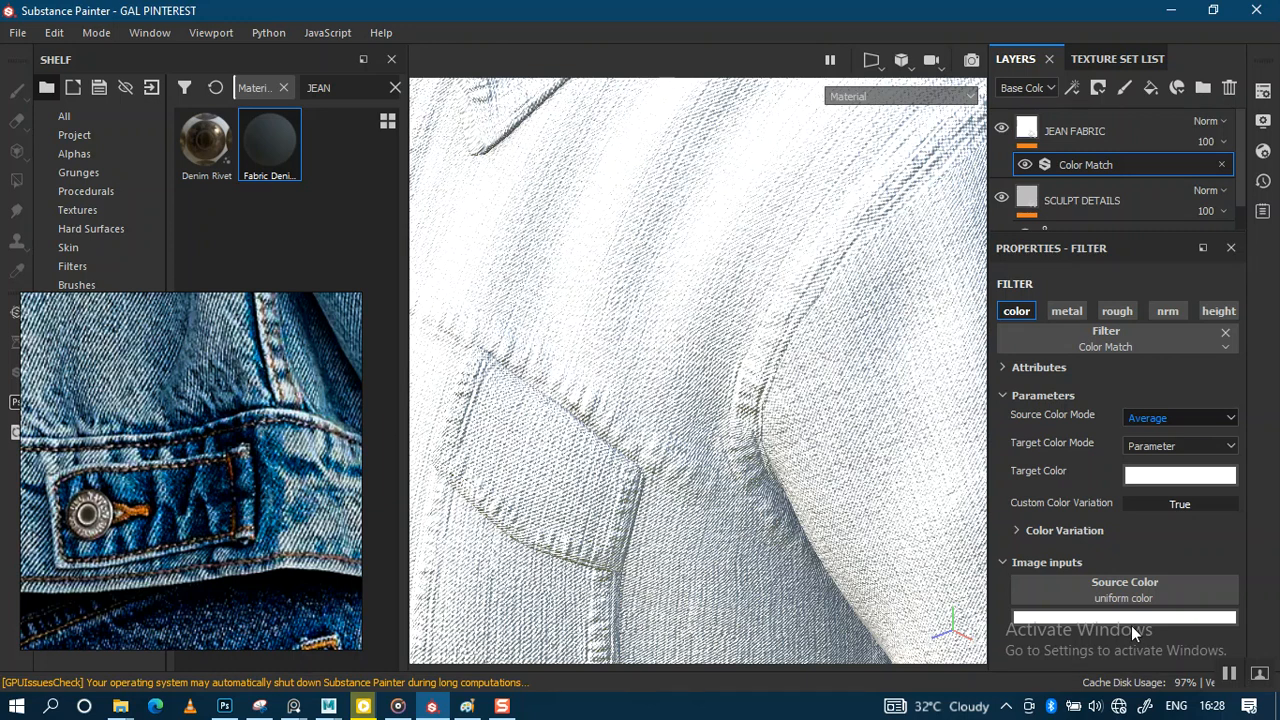
Step: Set the Source Color image input to a dark navy sampled from the waistband tab in the reference photo
{"action": "left_click", "coordinate": [1130, 616]}
{"action": "left_click_drag", "start_coordinate": [1106, 399], "coordinate": [443, 468]}
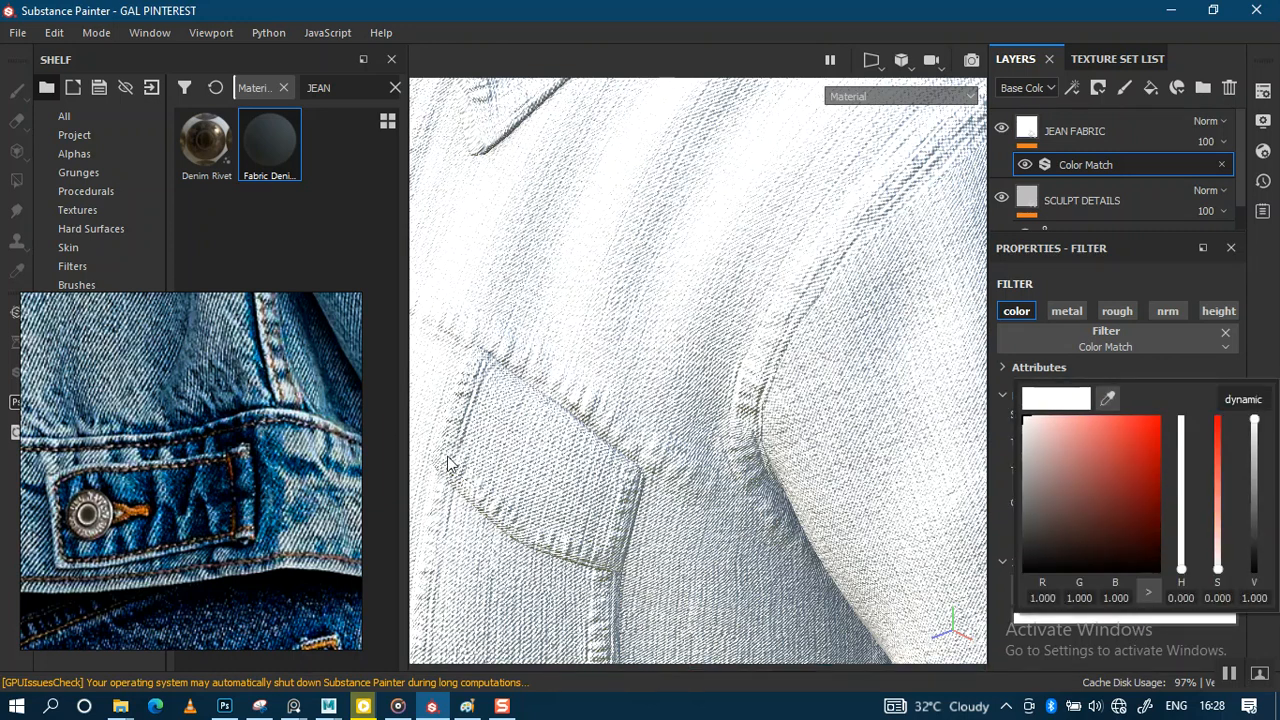
{"action": "left_click_drag", "start_coordinate": [1107, 399], "coordinate": [230, 468]}
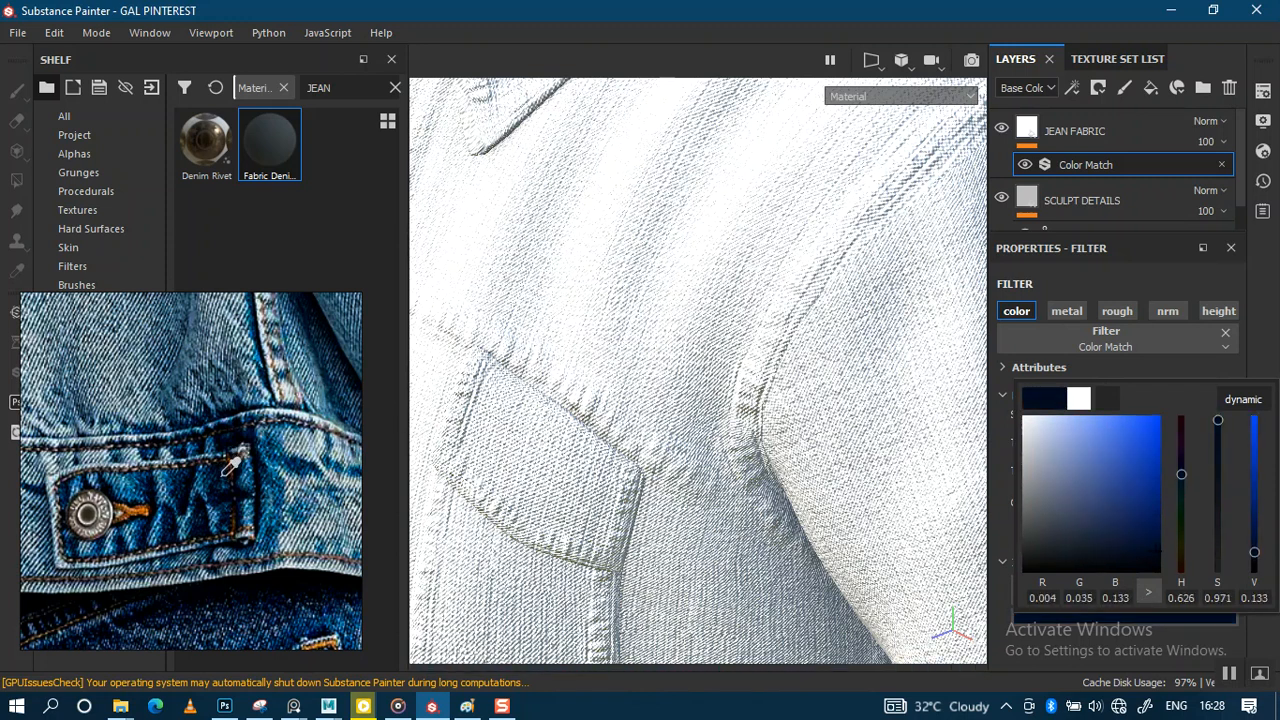
{"action": "left_click_drag", "start_coordinate": [230, 468], "coordinate": [228, 466]}
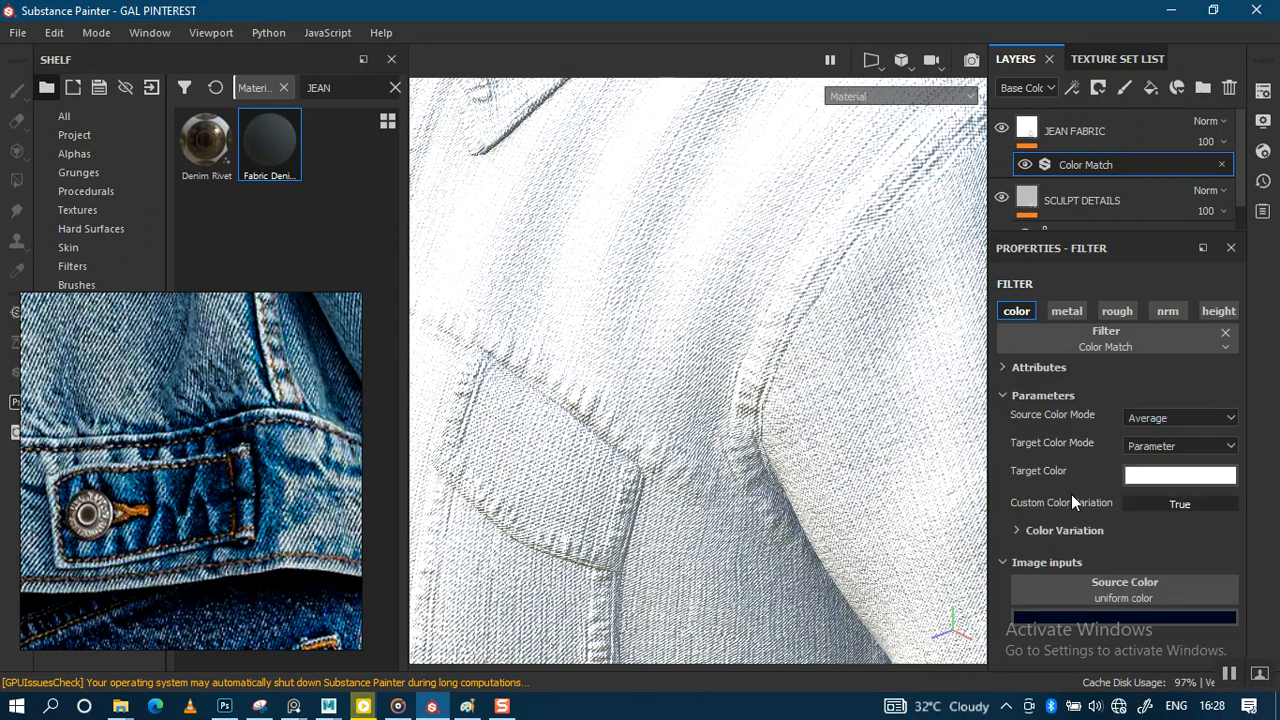
Step: Check the Color Variation settings and remove the Color Match filter from the JEAN FABRIC layer
{"action": "left_click", "coordinate": [1047, 531]}
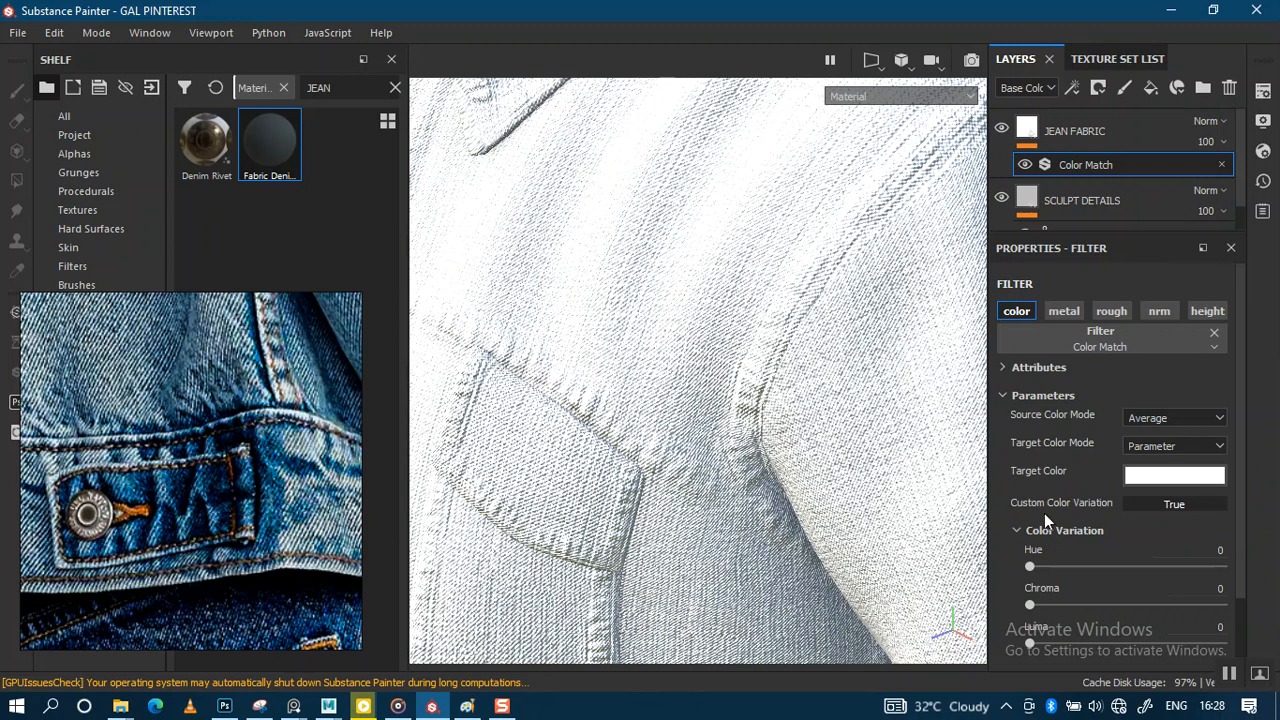
{"action": "left_click", "coordinate": [1221, 165]}
{"action": "scroll", "coordinate": [720, 257], "scroll_direction": "down", "scroll_amount": 5}
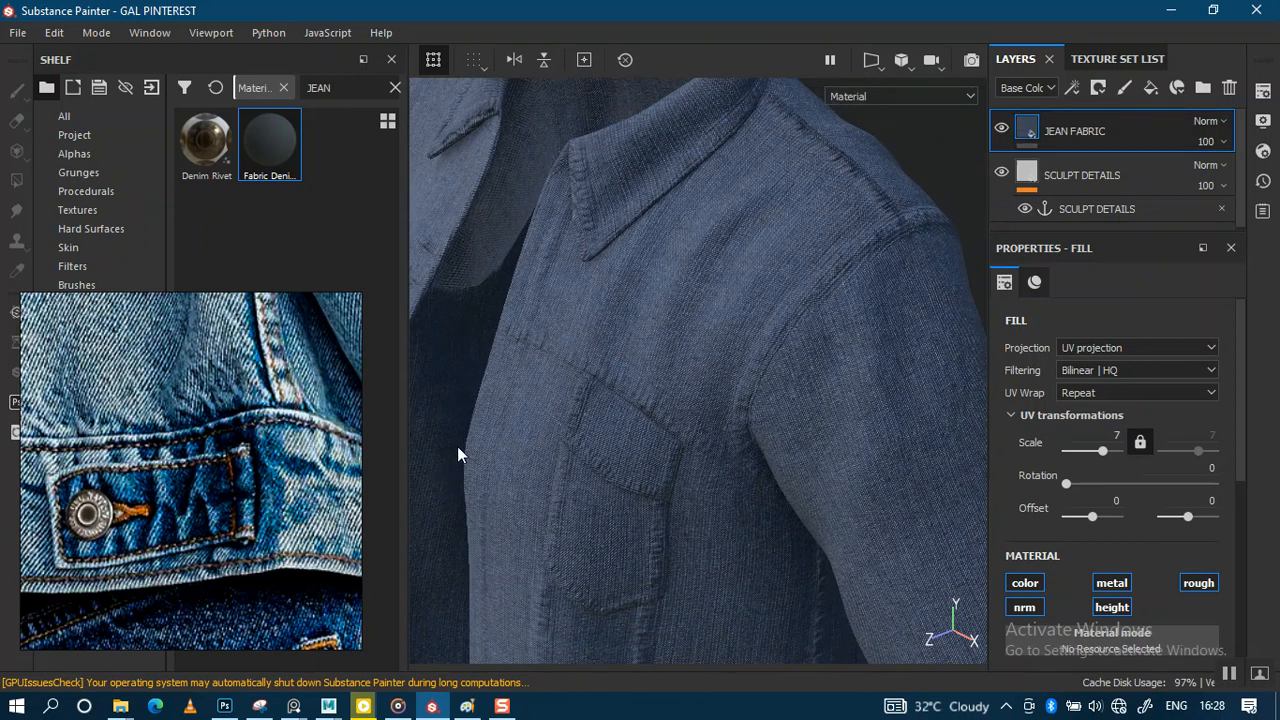
Step: Add an HSL Perceptive filter to the JEAN FABRIC layer, affecting only the color channel, with the mode kept at Perceptive
{"action": "right_click", "coordinate": [1033, 133]}
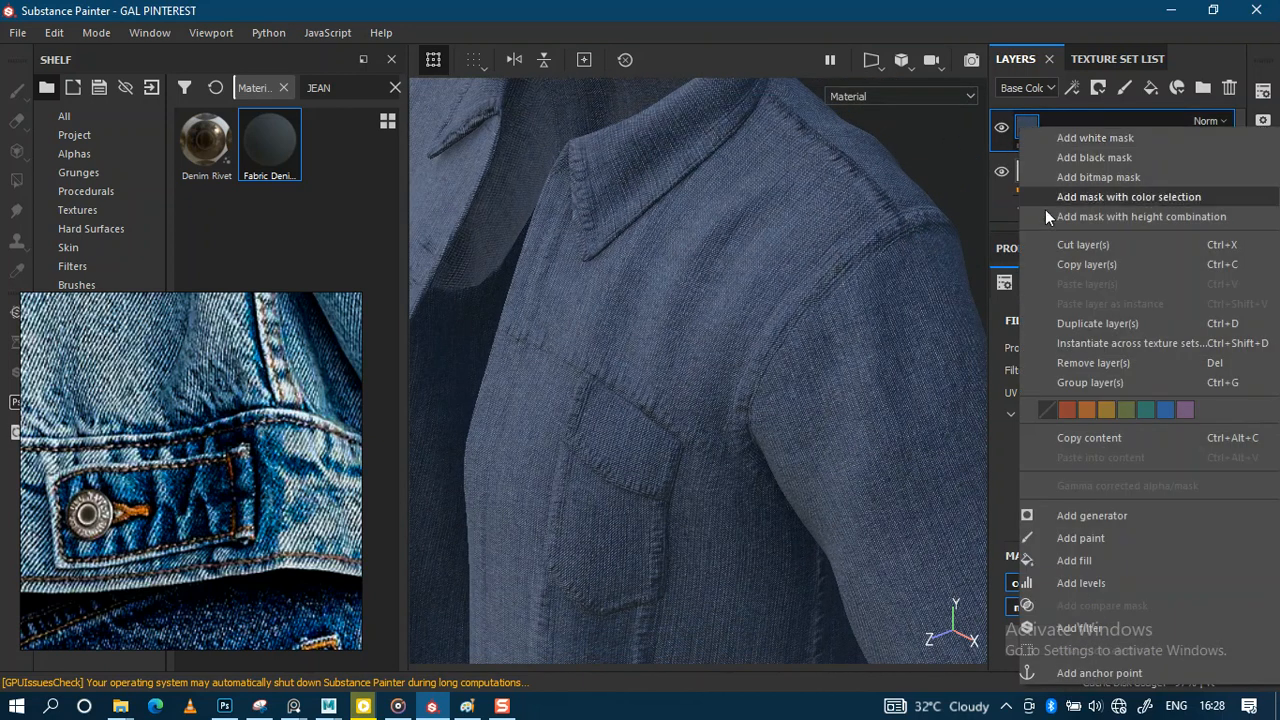
{"action": "left_click", "coordinate": [1077, 627]}
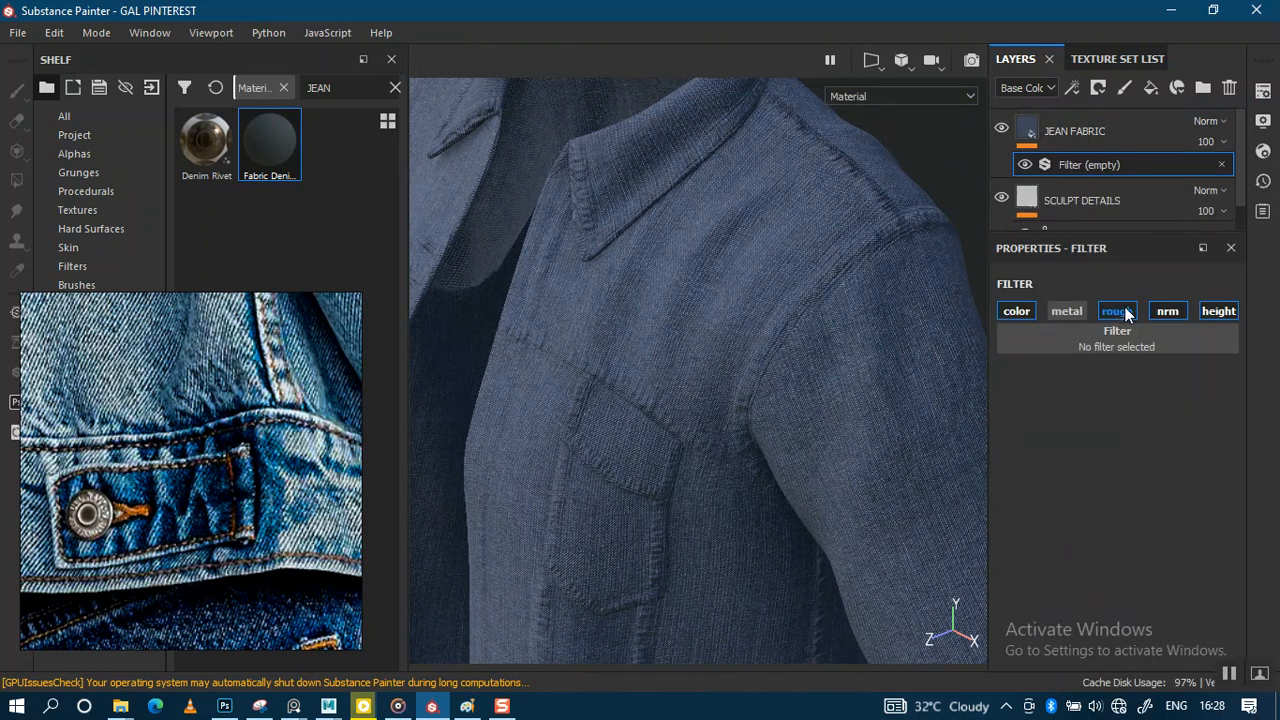
{"action": "left_click", "coordinate": [1155, 348]}
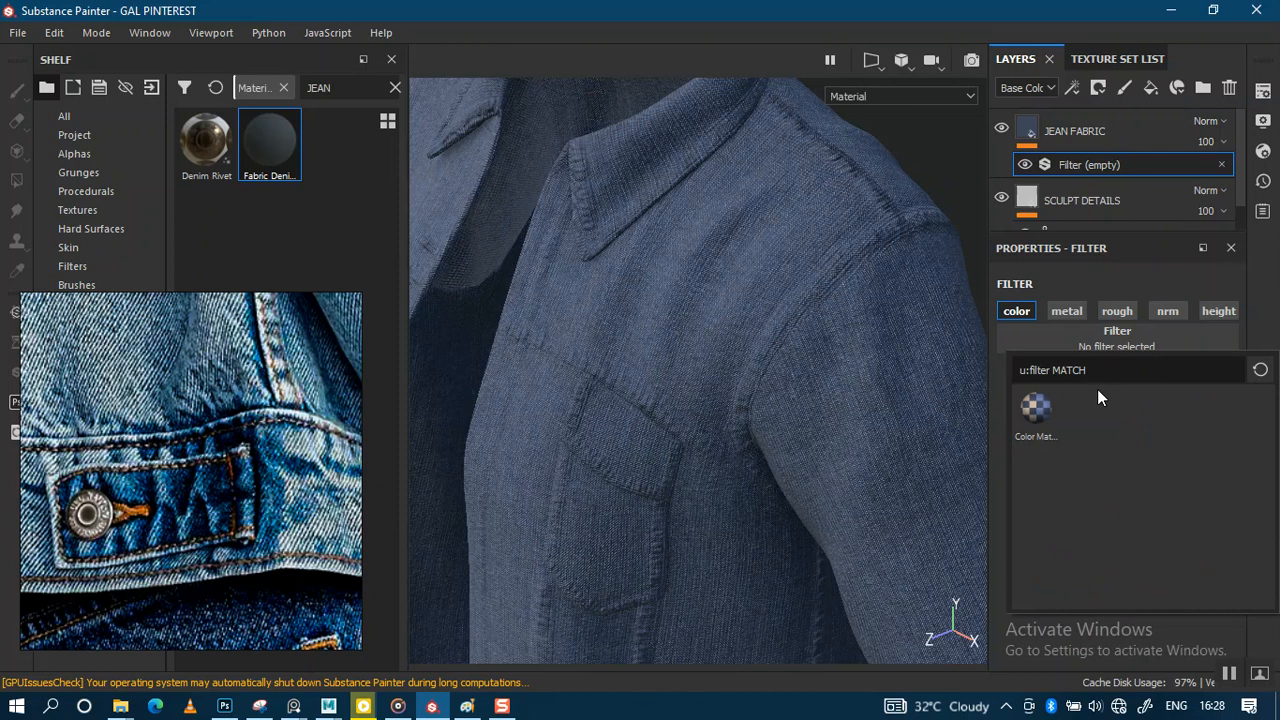
{"action": "key", "text": "BackSpace"}
{"action": "key", "text": "BackSpace"}
{"action": "key", "text": "BackSpace"}
{"action": "key", "text": "BackSpace"}
{"action": "key", "text": "BackSpace"}
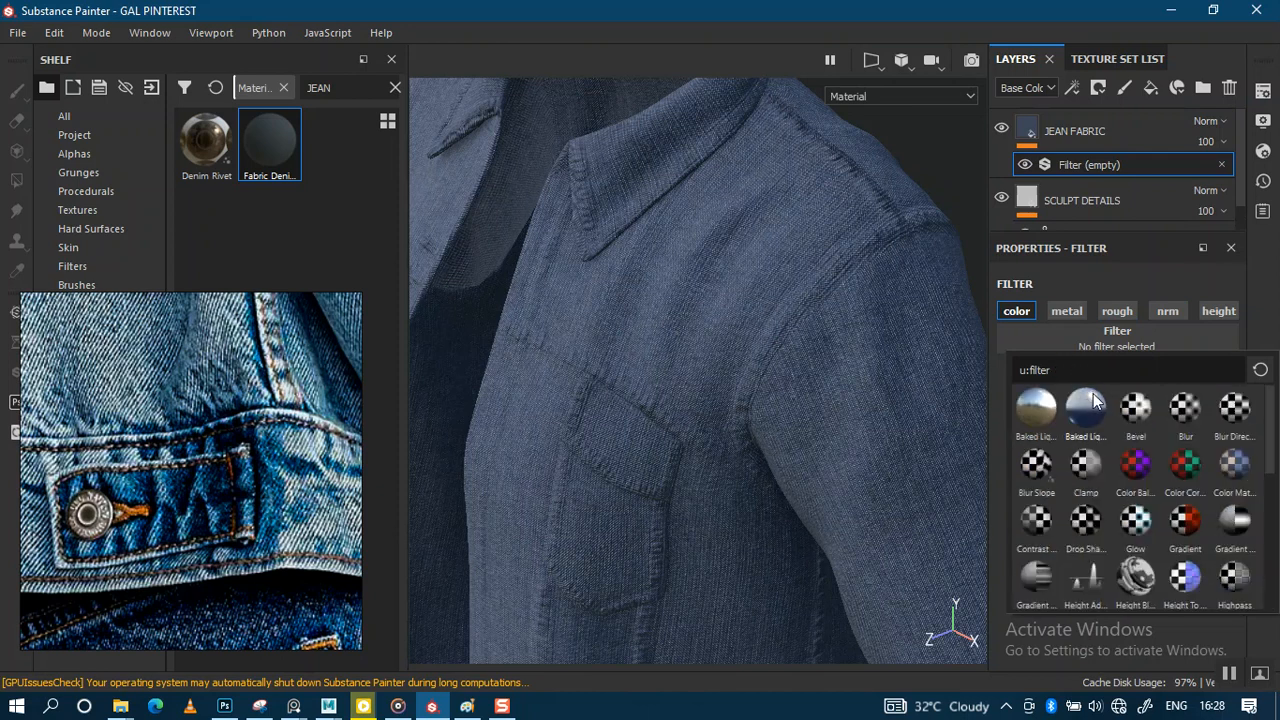
{"action": "type", "text": "HSL"}
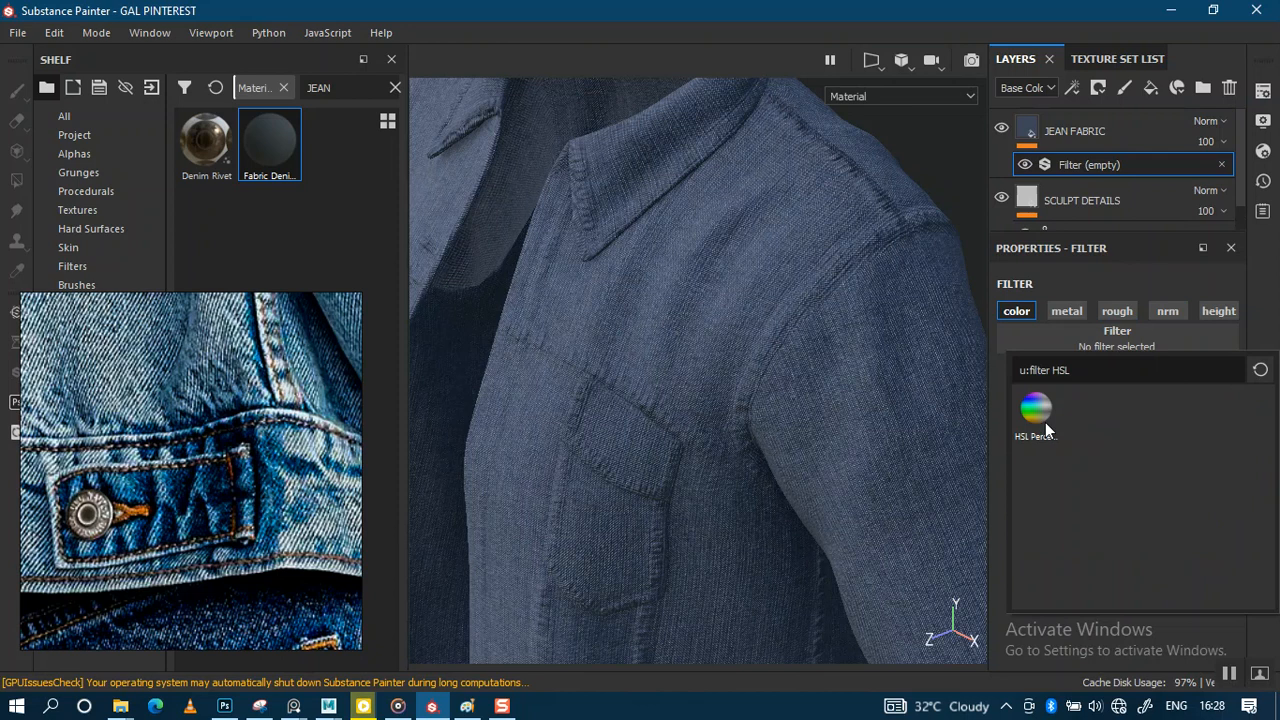
{"action": "left_click", "coordinate": [1045, 424]}
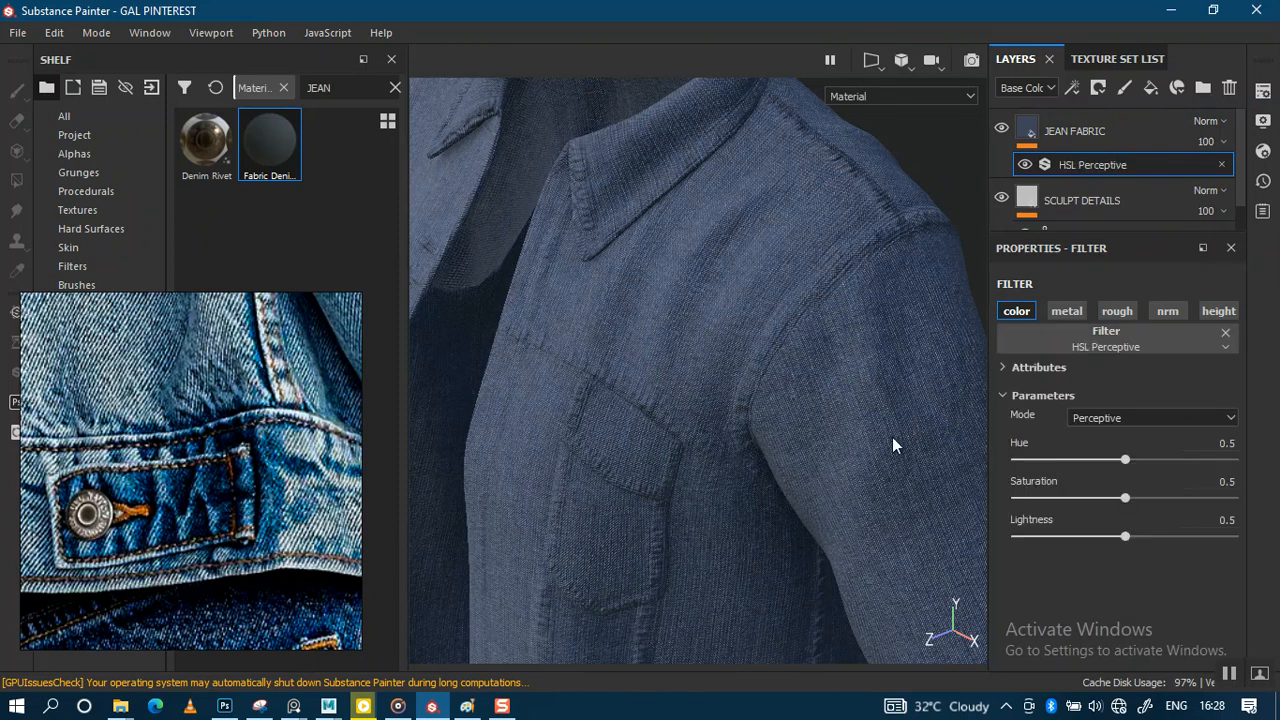
{"action": "left_click", "coordinate": [1102, 414]}
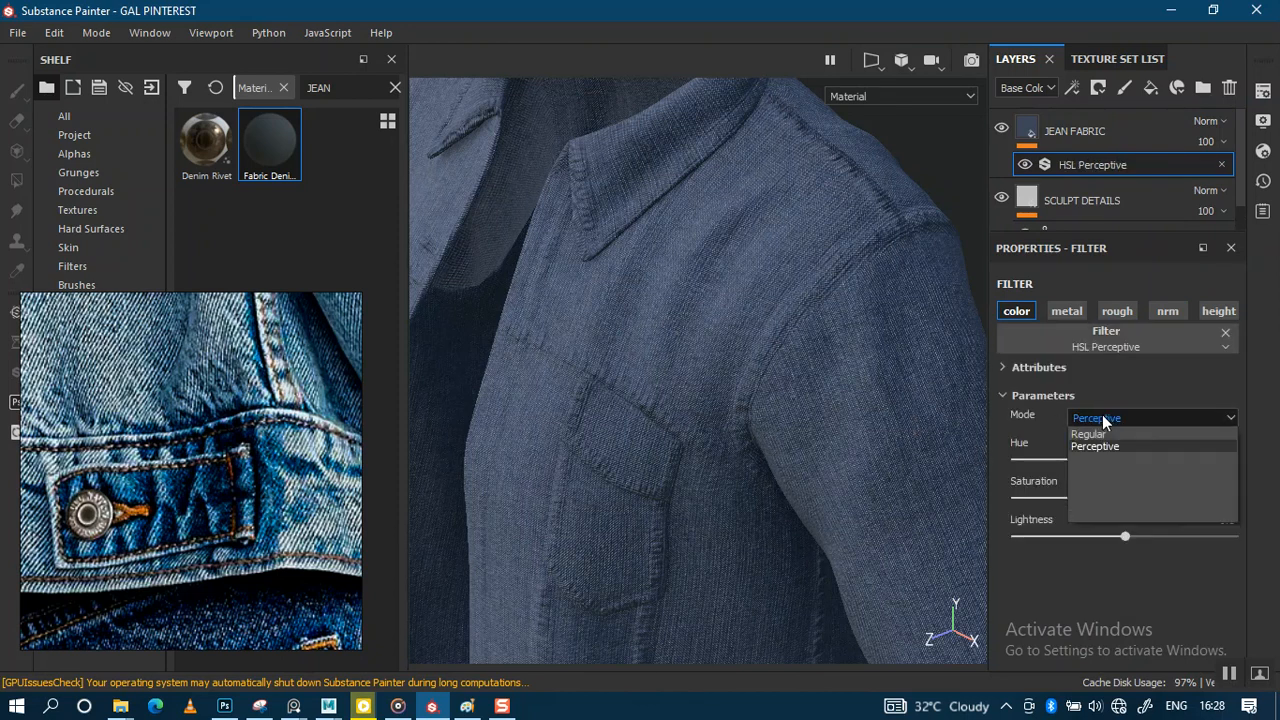
{"action": "left_click", "coordinate": [1065, 441]}
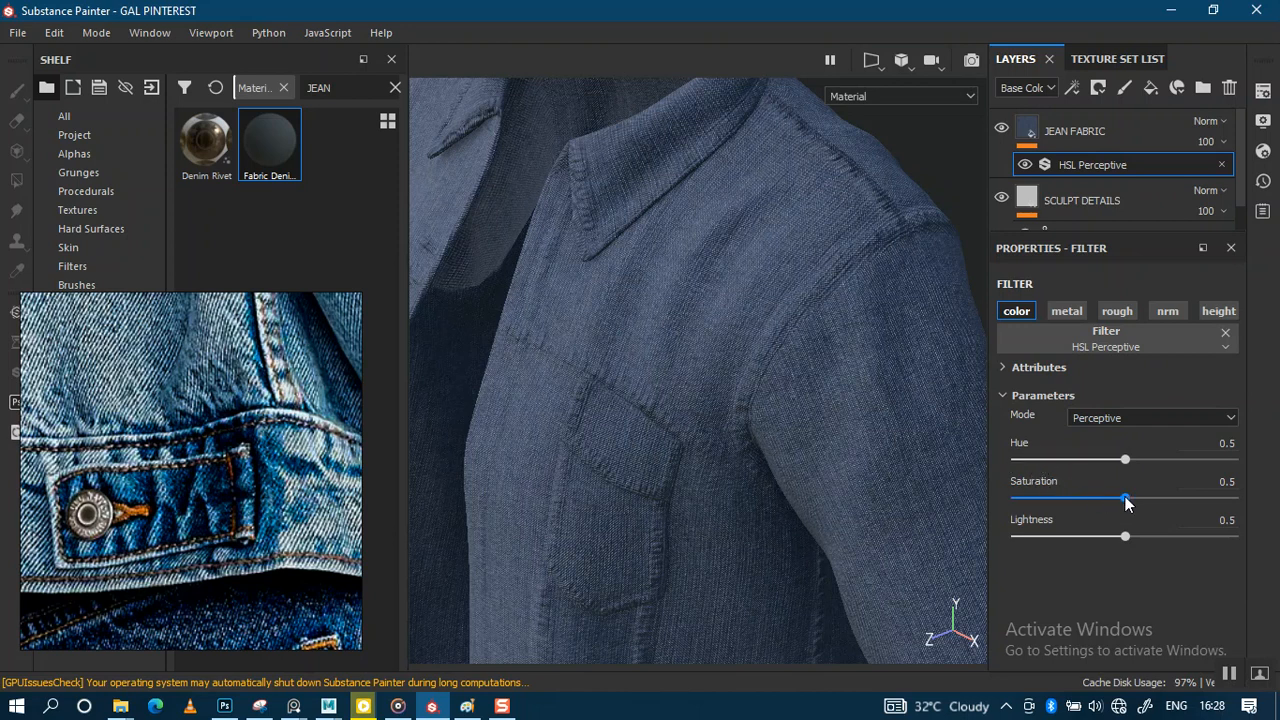
Step: Set the JEAN FABRIC layer's HSL Perceptive saturation to 0.71 and its lightness to 0.294
{"action": "mouse_move", "coordinate": [1131, 496]}
{"action": "left_mouse_down"}
{"action": "mouse_move", "coordinate": [1176, 503]}
{"action": "mouse_move", "coordinate": [1123, 504]}
{"action": "mouse_move", "coordinate": [1146, 505]}
{"action": "left_mouse_up"}
{"action": "left_click_drag", "start_coordinate": [763, 434], "coordinate": [709, 246], "text": "alt"}
{"action": "right_click_drag", "start_coordinate": [797, 455], "coordinate": [847, 461], "text": "alt"}
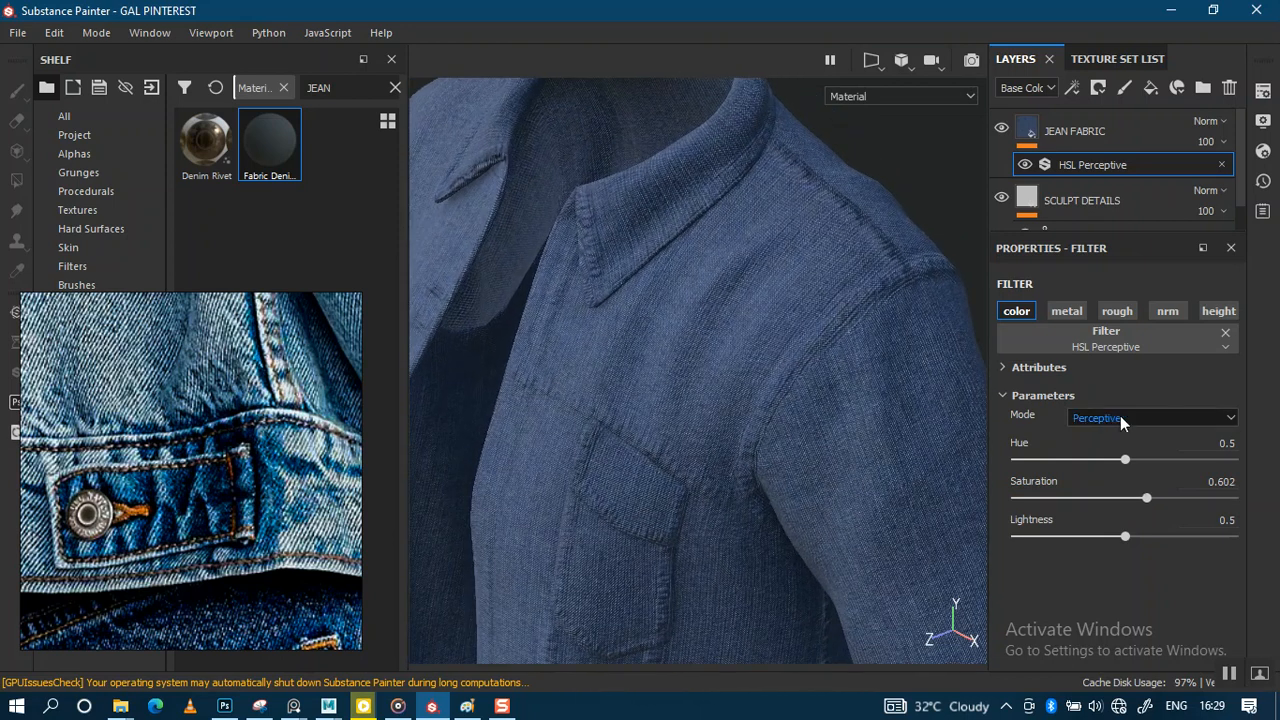
{"action": "left_click_drag", "start_coordinate": [1148, 498], "coordinate": [1172, 507]}
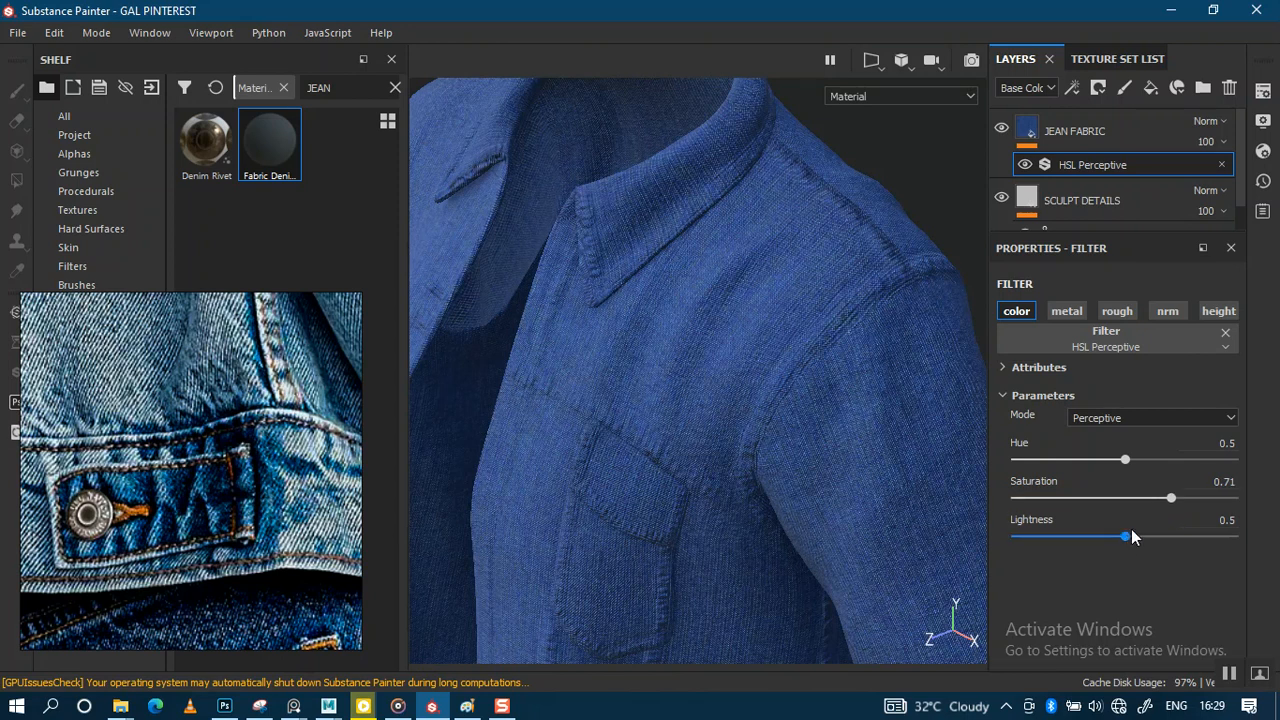
{"action": "left_click_drag", "start_coordinate": [1123, 541], "coordinate": [1105, 541]}
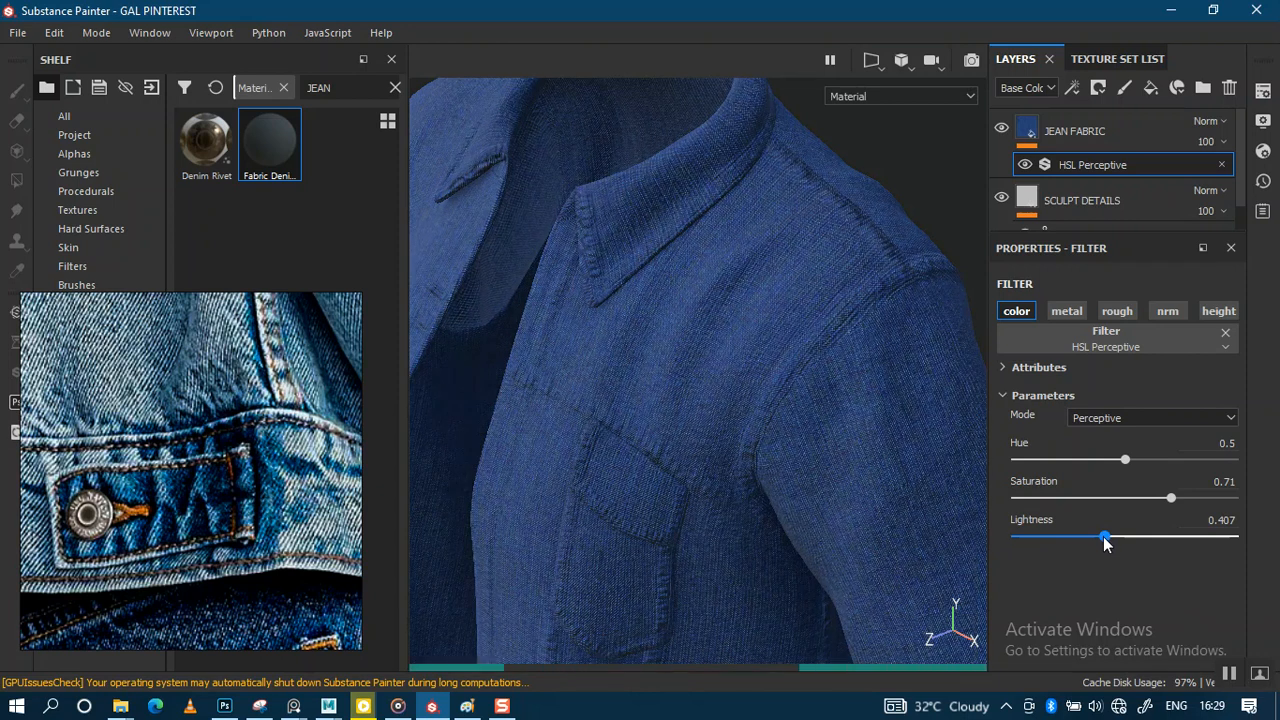
{"action": "left_click_drag", "start_coordinate": [1104, 541], "coordinate": [1079, 537]}
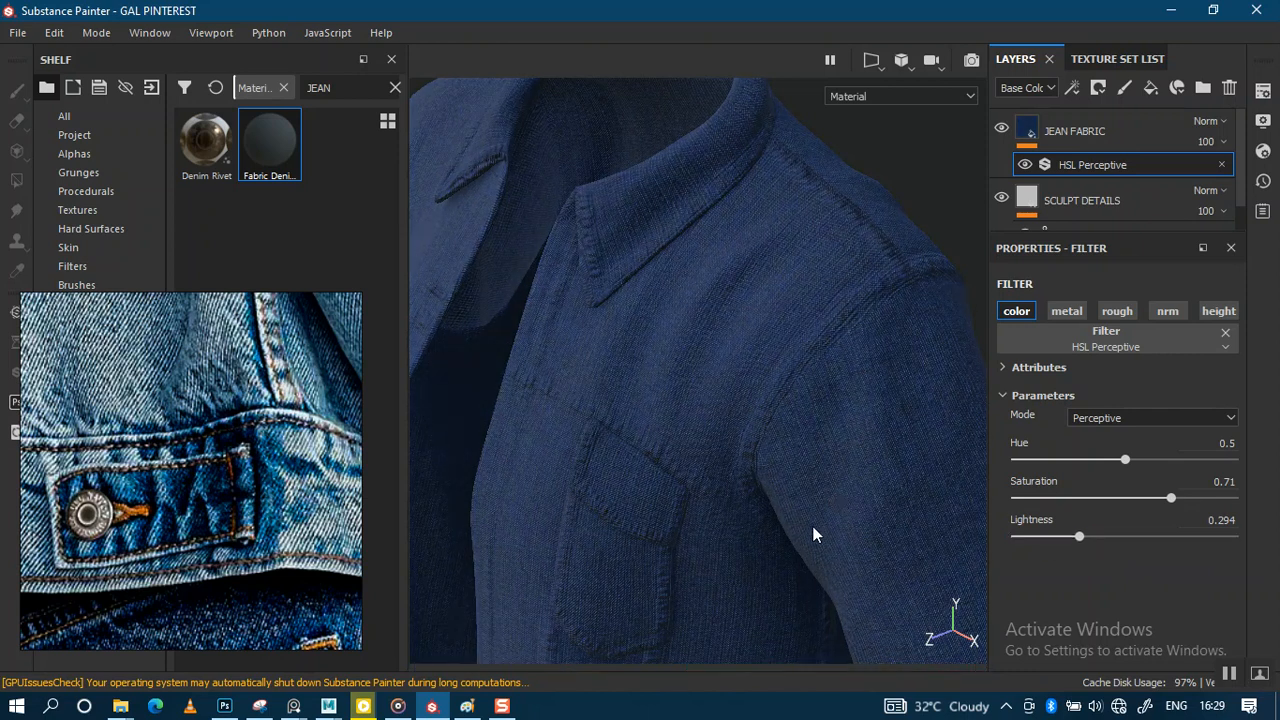
Step: Examine the recolored denim on the jacket's front, chest pocket and sleeve against the reference photo
{"action": "right_click_drag", "start_coordinate": [818, 526], "coordinate": [791, 272], "text": "alt"}
{"action": "middle_click_drag", "start_coordinate": [770, 475], "coordinate": [717, 289], "text": "alt"}
{"action": "right_click_drag", "start_coordinate": [749, 395], "coordinate": [726, 526], "text": "alt"}
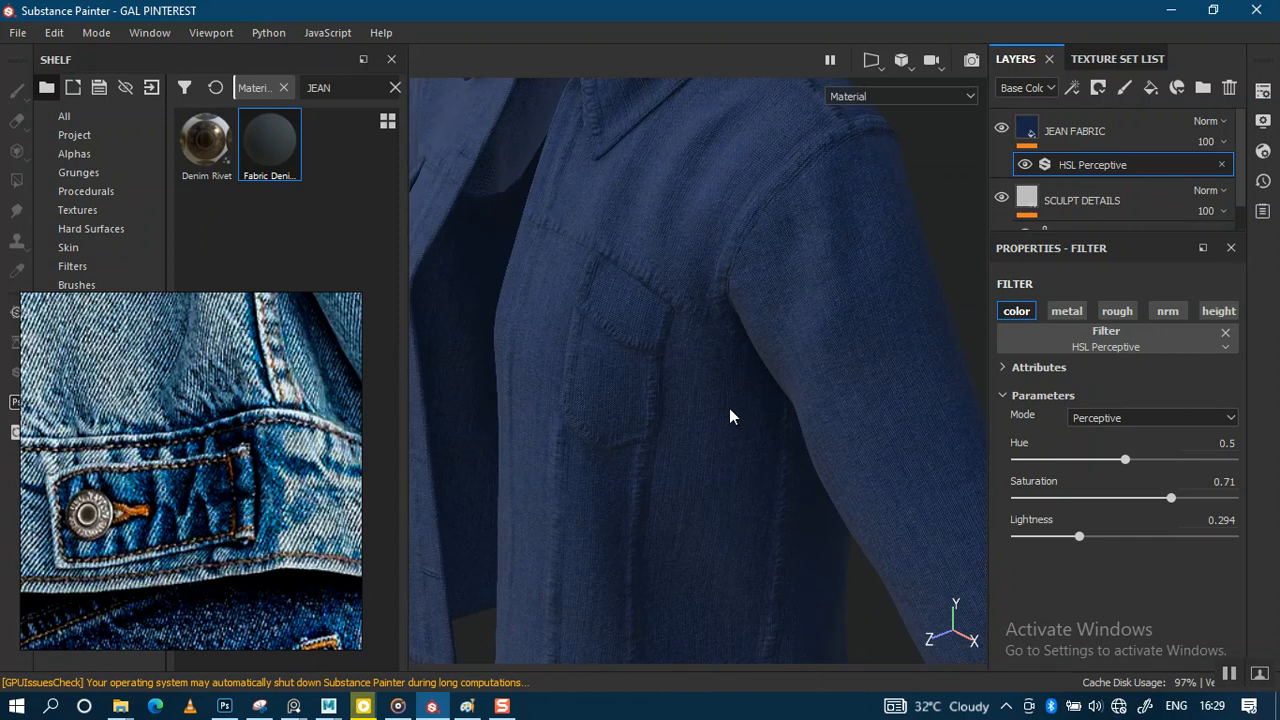
{"action": "right_click_drag", "start_coordinate": [729, 465], "coordinate": [725, 396], "text": "alt"}
{"action": "left_click_drag", "start_coordinate": [739, 385], "coordinate": [767, 387], "text": "alt"}
{"action": "right_click_drag", "start_coordinate": [767, 393], "coordinate": [720, 363], "text": "alt"}
{"action": "left_click_drag", "start_coordinate": [720, 363], "coordinate": [631, 400], "text": "alt"}
{"action": "right_click_drag", "start_coordinate": [680, 403], "coordinate": [708, 422], "text": "alt"}
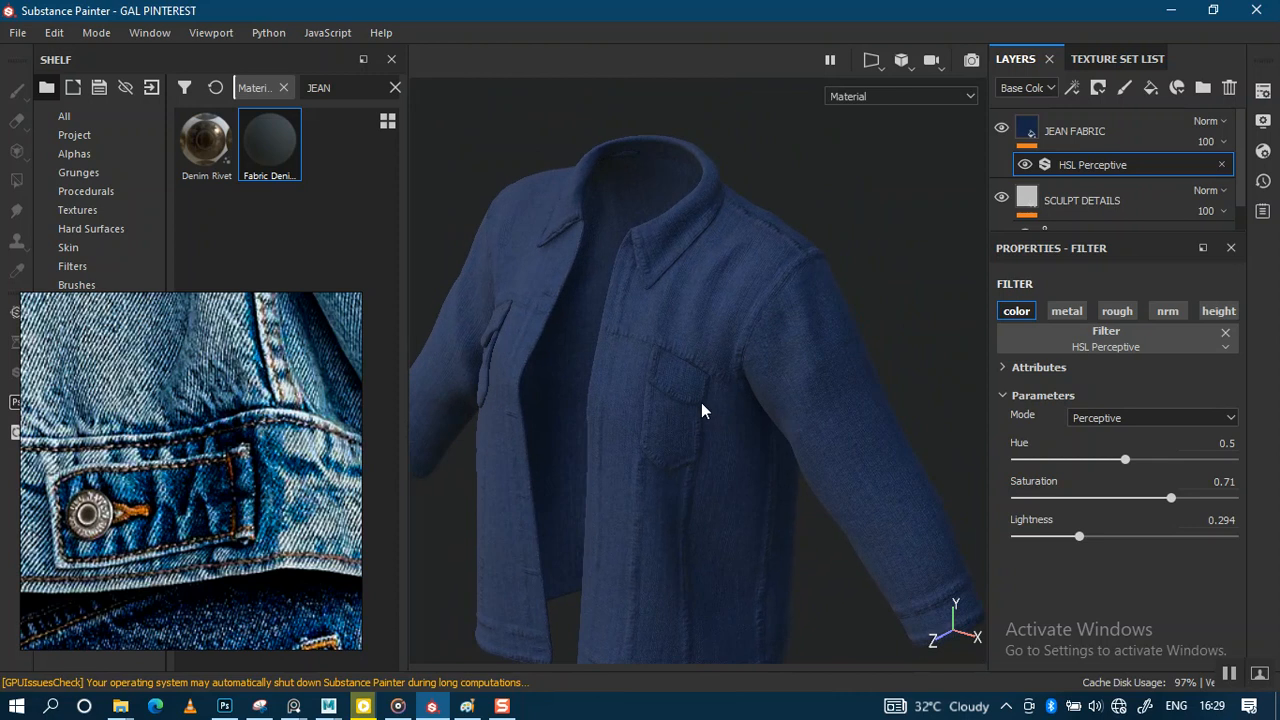
{"action": "right_click_drag", "start_coordinate": [699, 363], "coordinate": [743, 504], "text": "alt"}
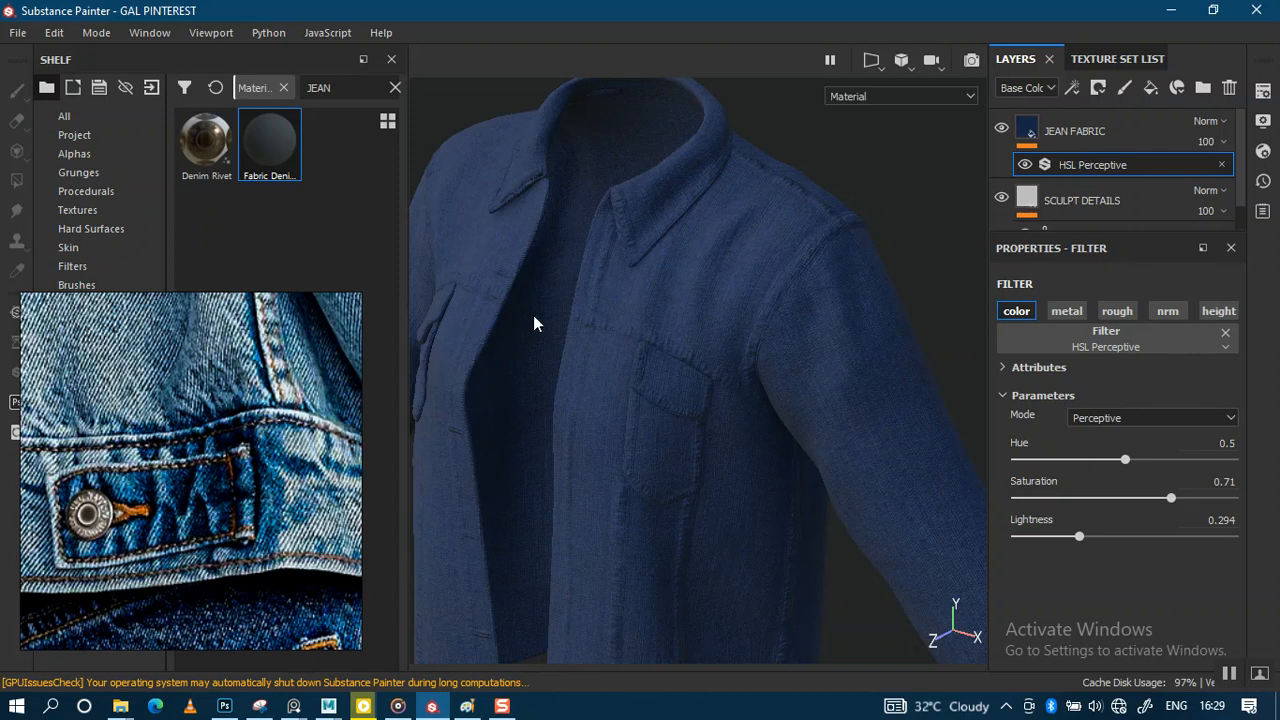
Step: Duplicate the JEAN FABRIC layer, disabling metal and nrm on the copy and metal and height on the original
{"action": "left_click", "coordinate": [1095, 131]}
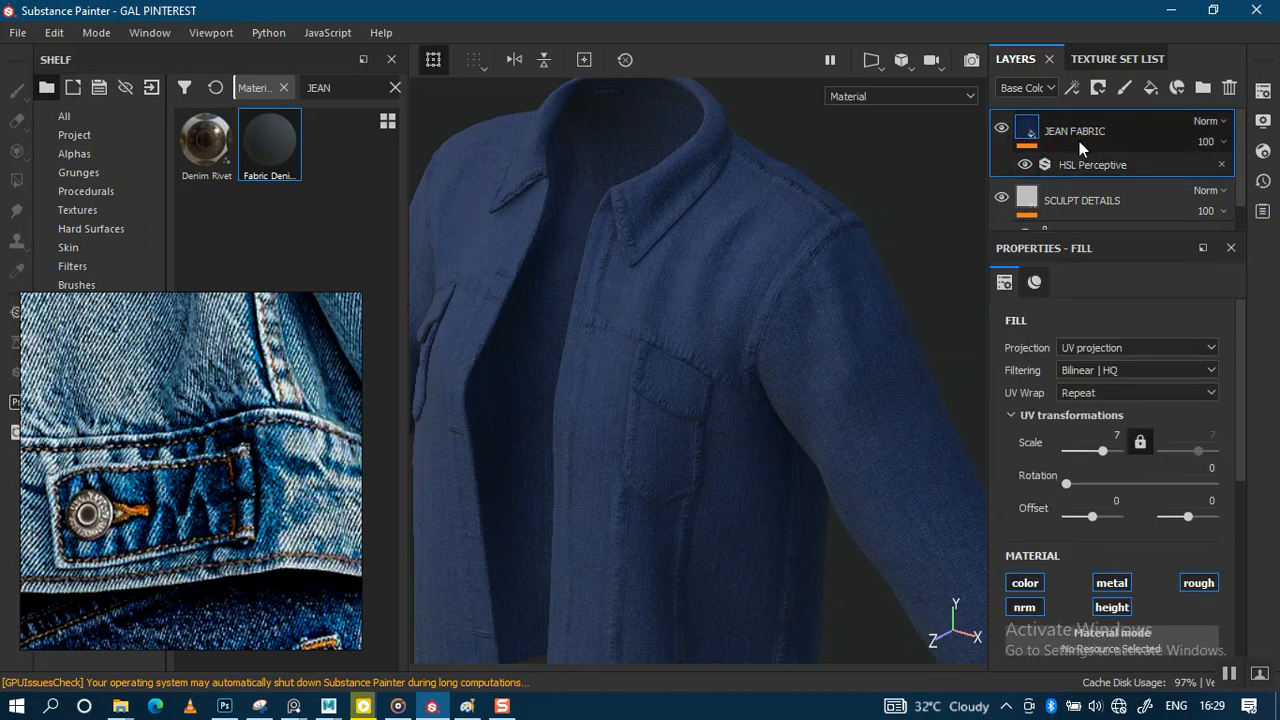
{"action": "key", "text": "ctrl+d"}
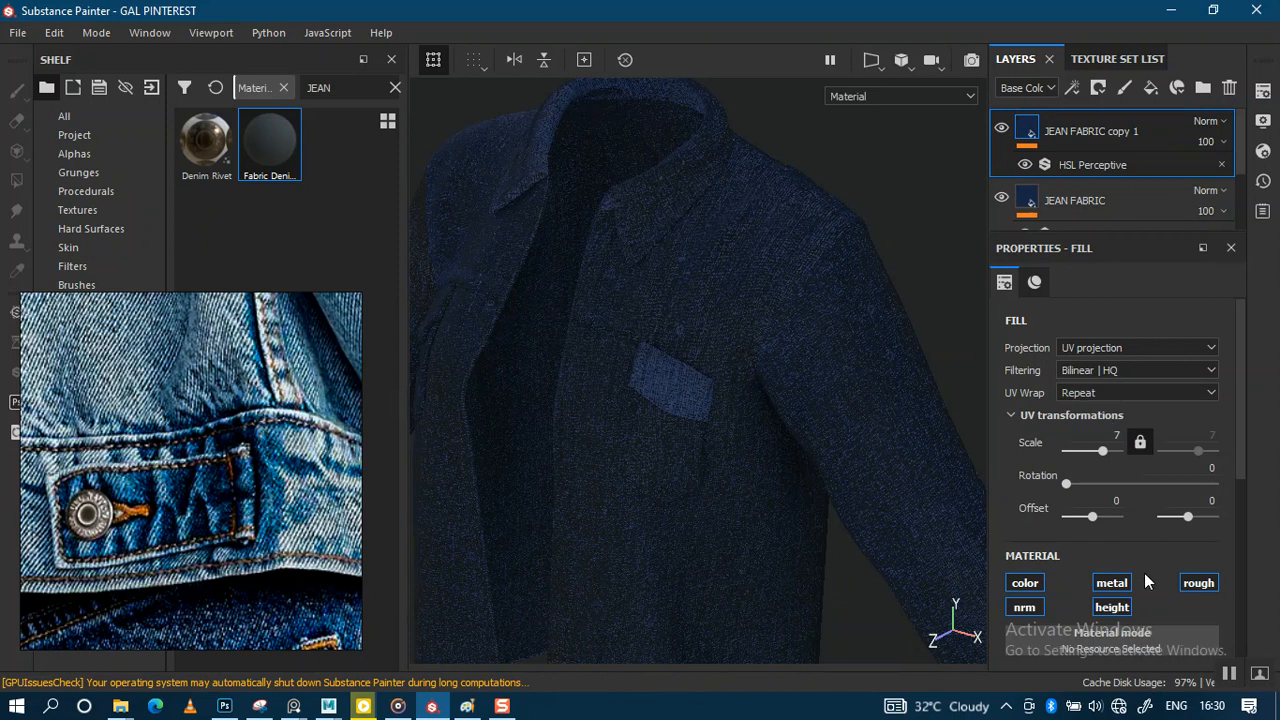
{"action": "left_click", "coordinate": [1025, 611]}
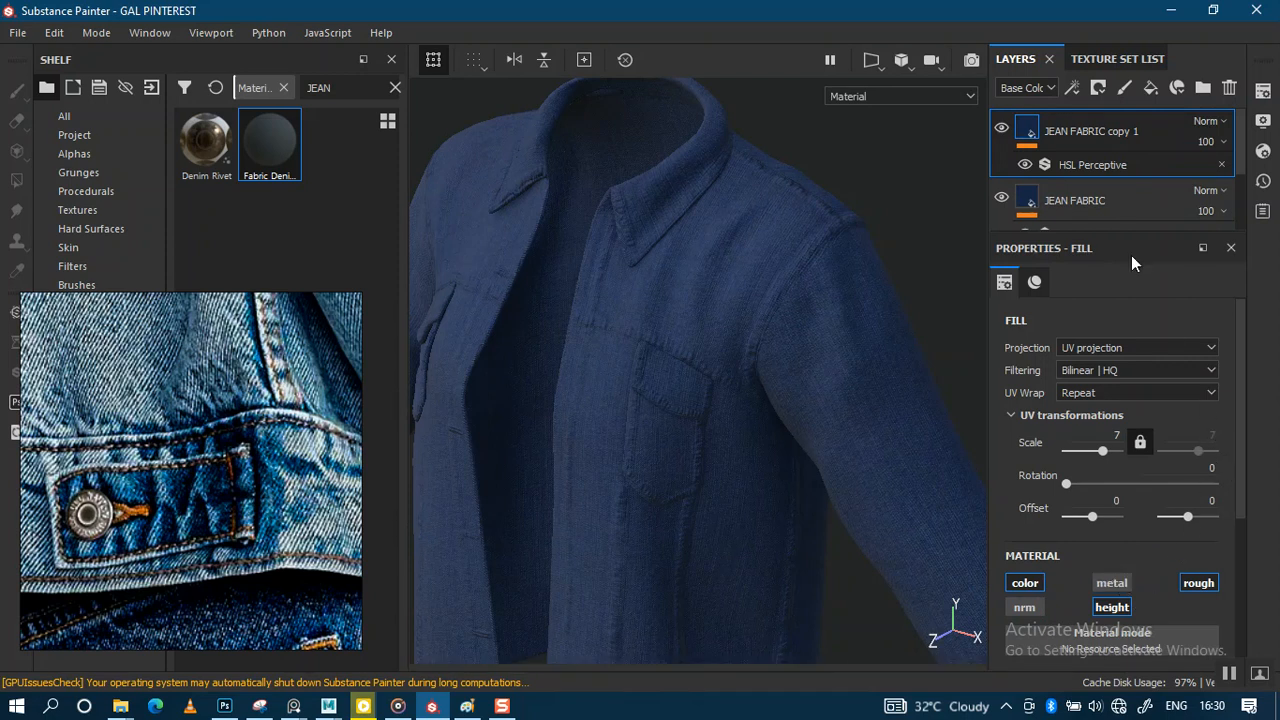
{"action": "left_click", "coordinate": [1095, 201]}
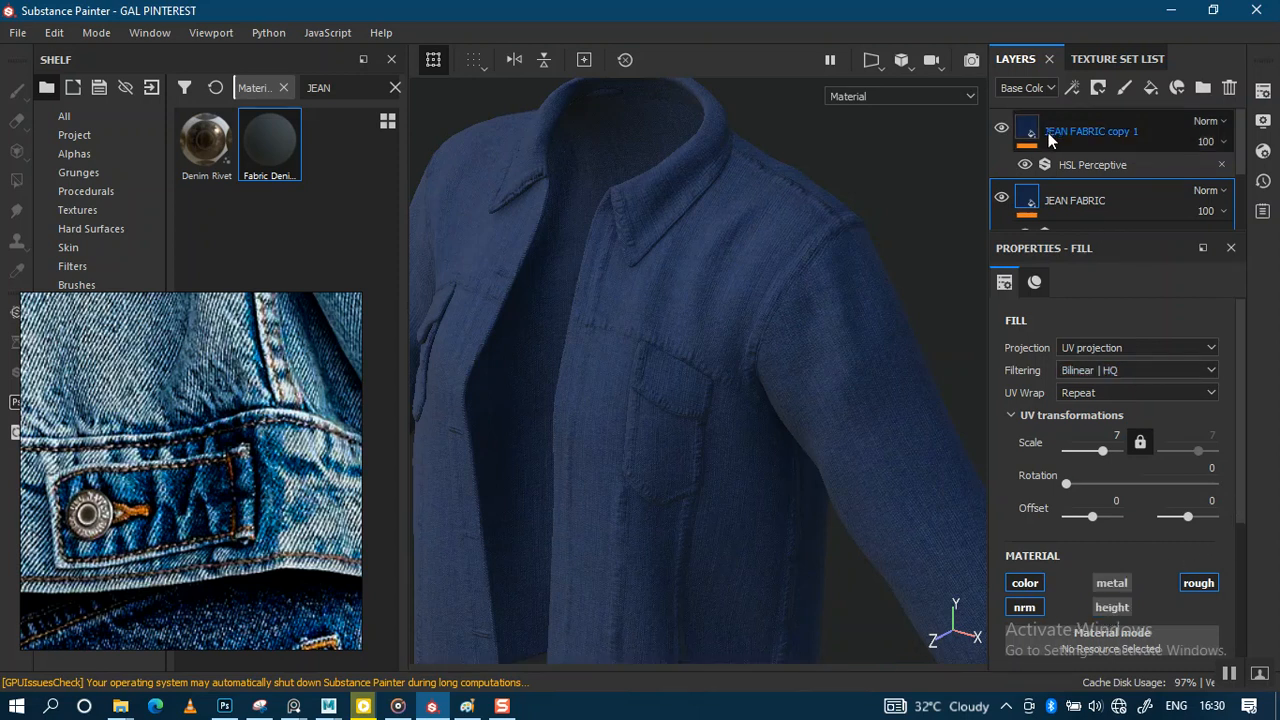
Step: Compare the jacket with the copied layer's HSL Perceptive filter hidden and shown, and set that filter's saturation to 0.5
{"action": "left_click", "coordinate": [1092, 165]}
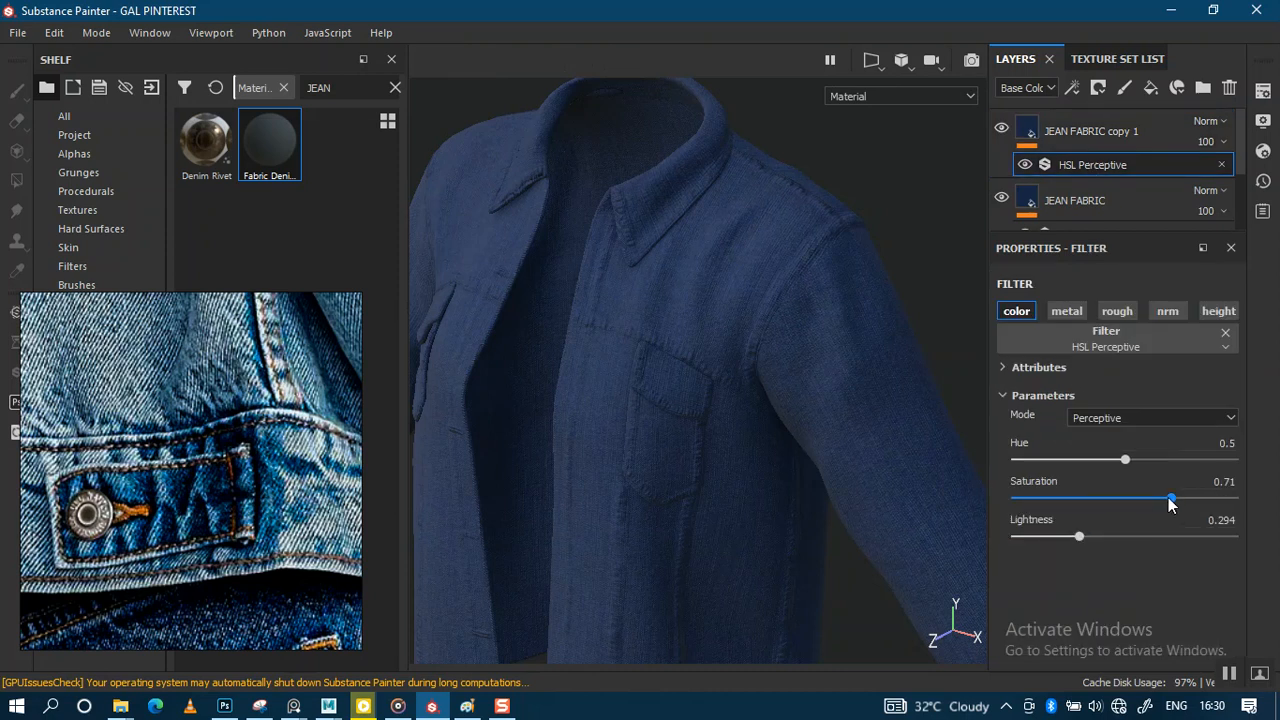
{"action": "left_click", "coordinate": [1024, 166]}
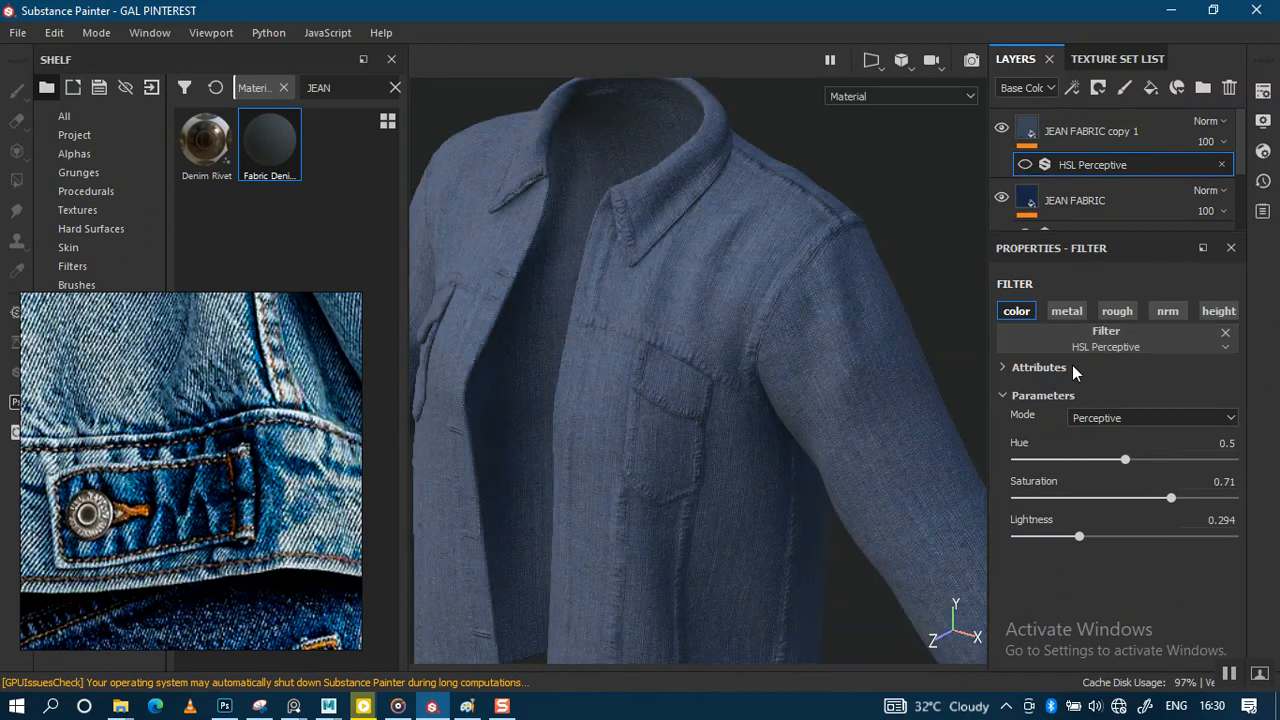
{"action": "left_click", "coordinate": [1025, 165]}
{"action": "left_click", "coordinate": [1226, 481]}
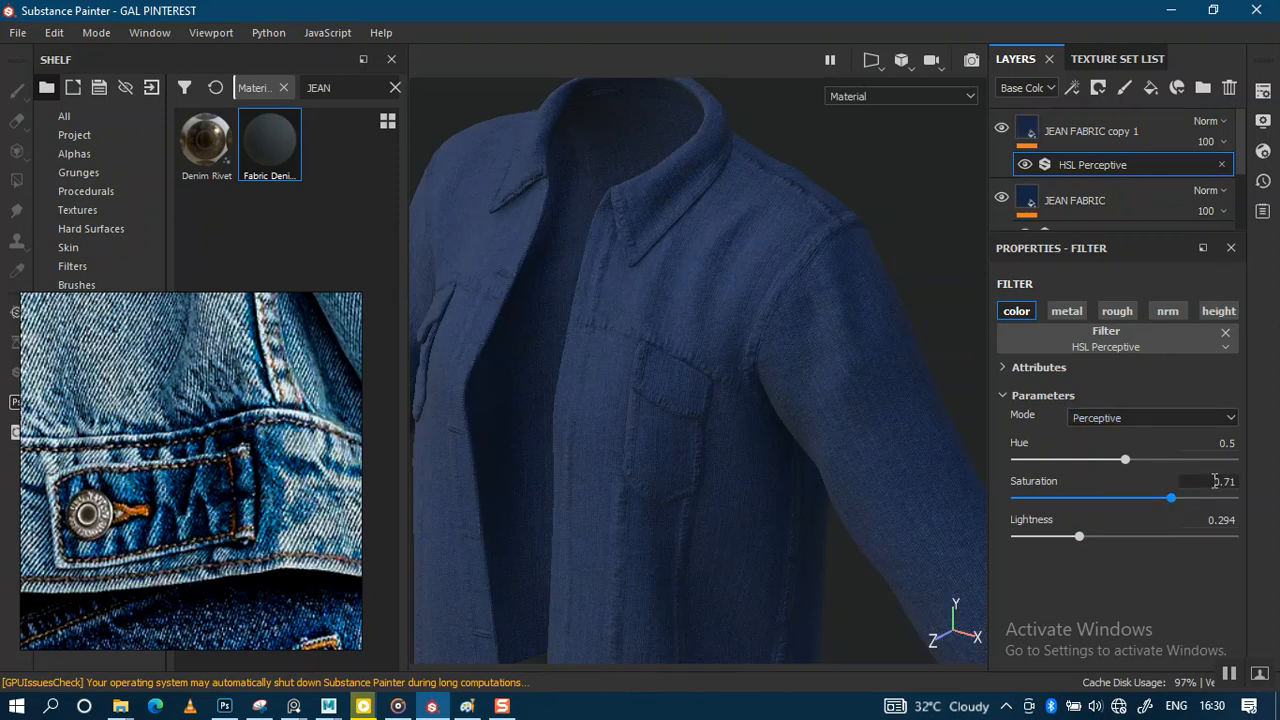
{"action": "type", "text": "0"}
{"action": "key", "text": "Return"}
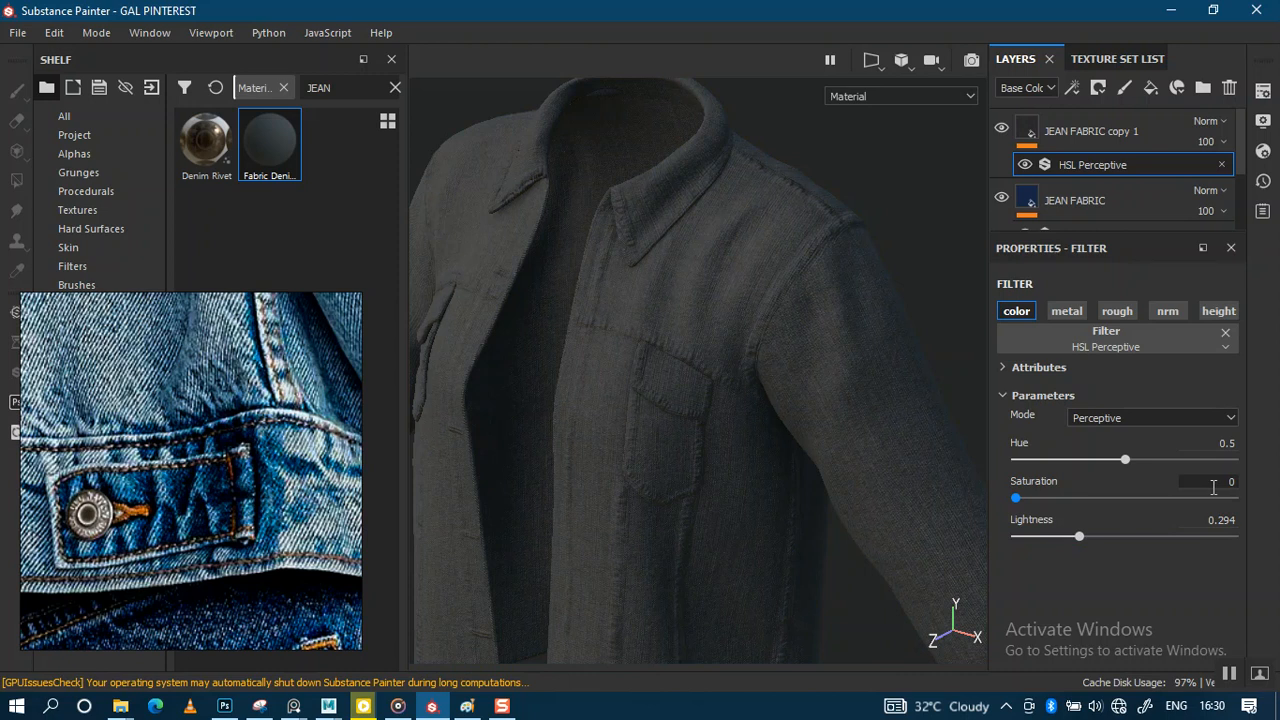
{"action": "left_click_drag", "start_coordinate": [1216, 481], "coordinate": [1252, 480]}
{"action": "type", "text": "0.5"}
{"action": "key", "text": "Return"}
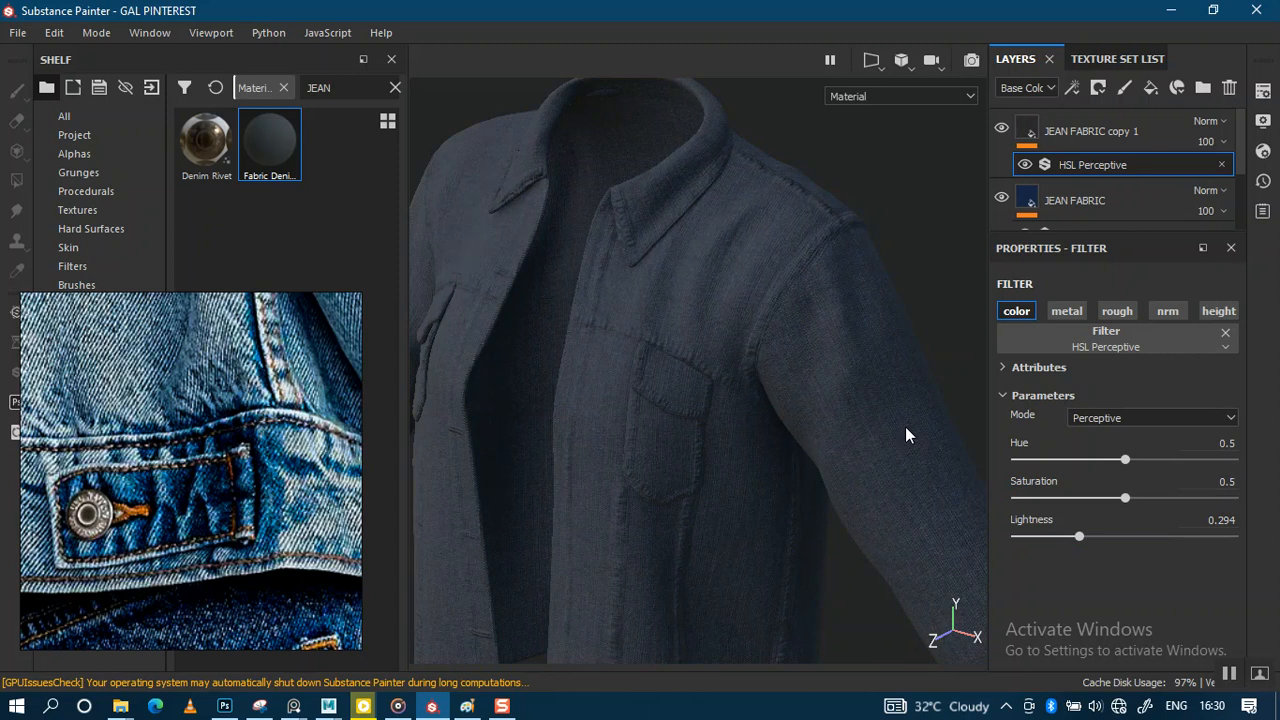
Step: Compare the copy's color without the HSL Perceptive filter again and set the filter's lightness to 0.584
{"action": "middle_click_drag", "start_coordinate": [746, 446], "coordinate": [740, 349]}
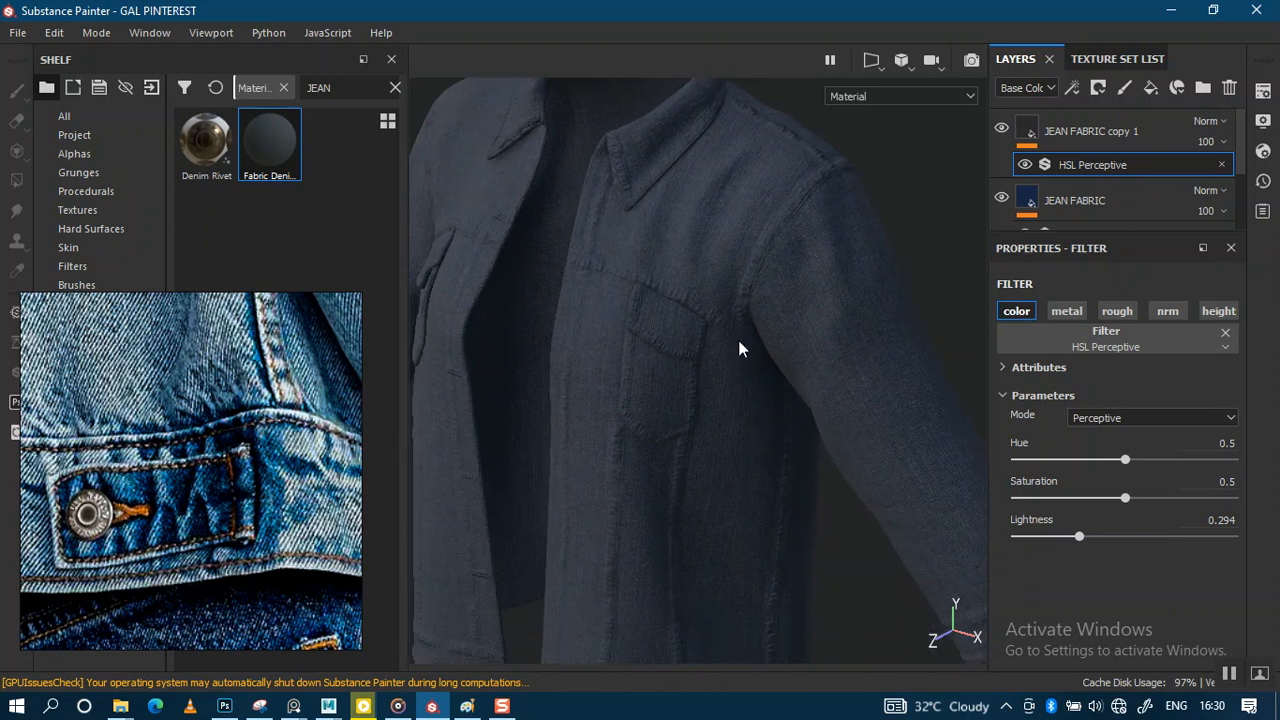
{"action": "left_click", "coordinate": [1025, 164]}
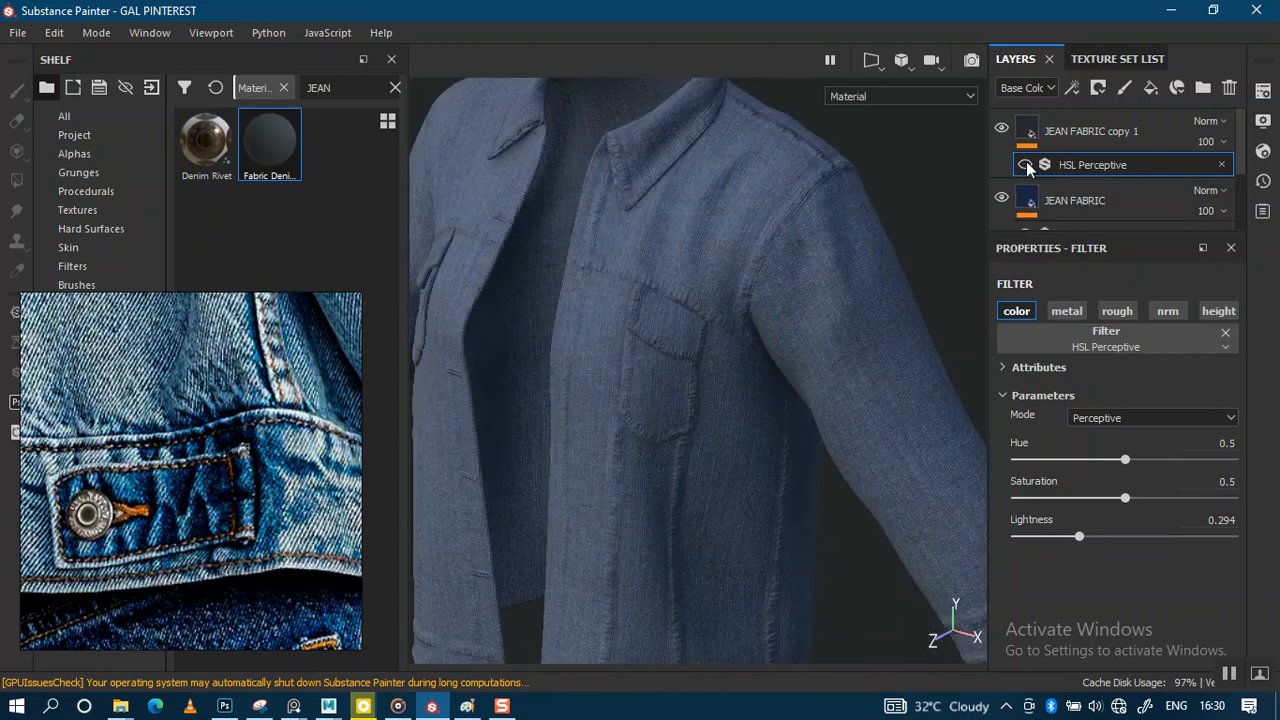
{"action": "left_click", "coordinate": [1025, 165]}
{"action": "left_click_drag", "start_coordinate": [1086, 535], "coordinate": [1144, 546]}
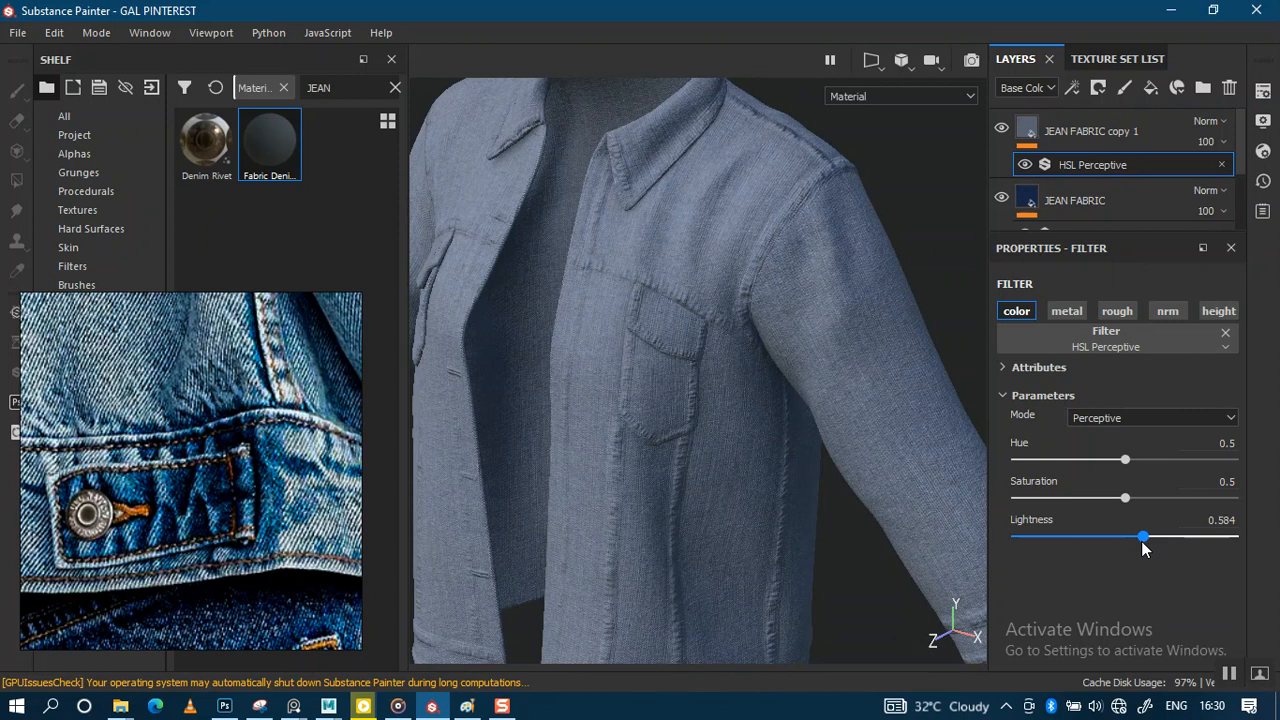
Step: Add a black mask to the JEAN FABRIC copy 1 layer and switch to the Paint tool
{"action": "left_click", "coordinate": [1027, 130]}
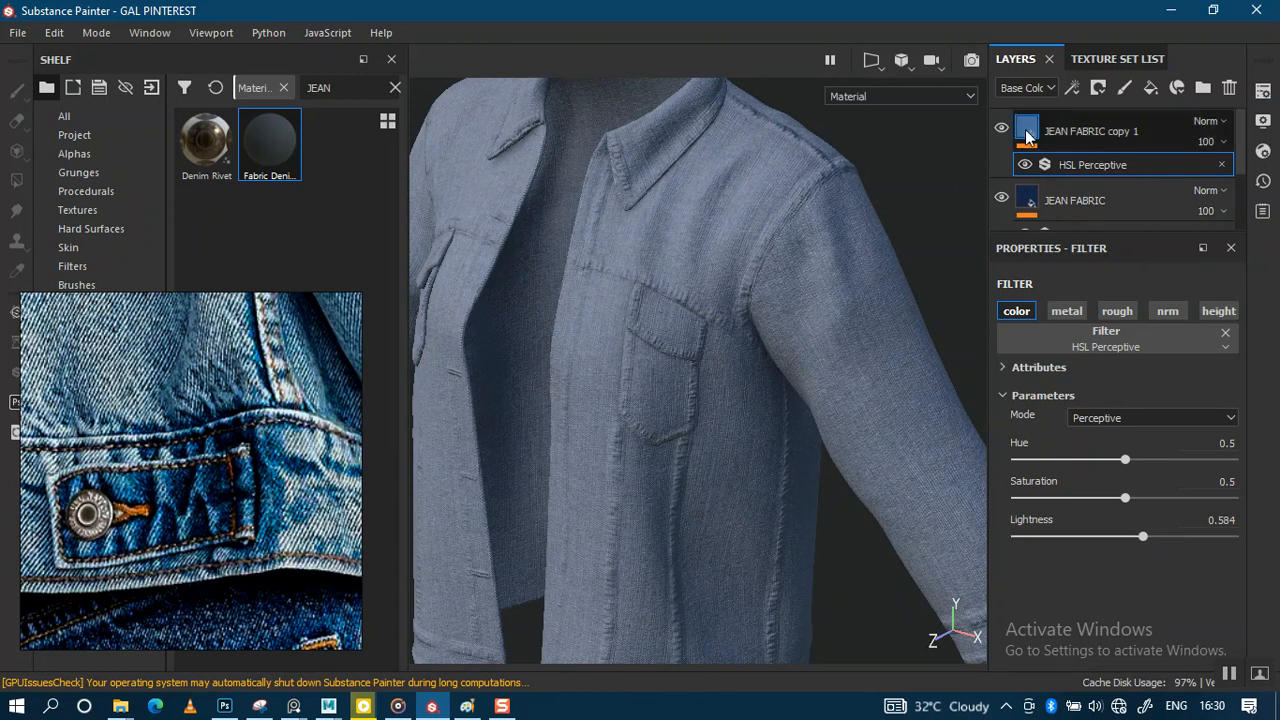
{"action": "right_click", "coordinate": [1027, 130]}
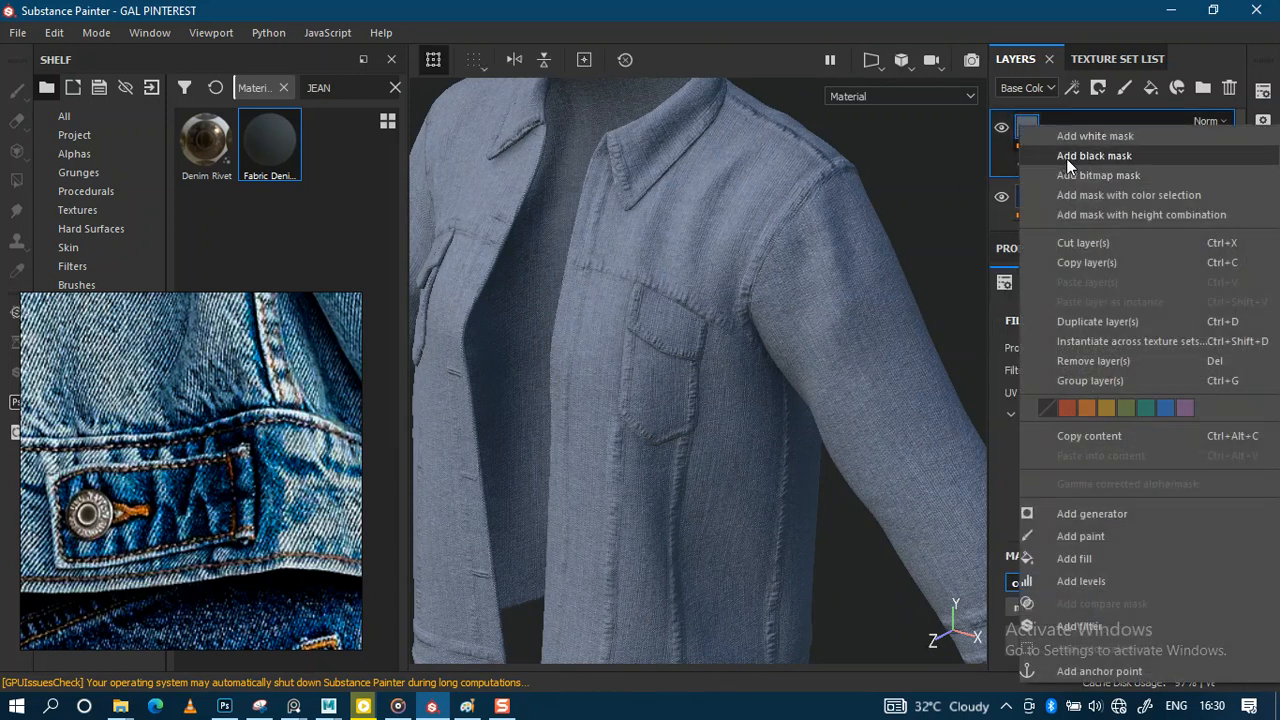
{"action": "left_click", "coordinate": [1063, 157]}
{"action": "key", "text": "1"}
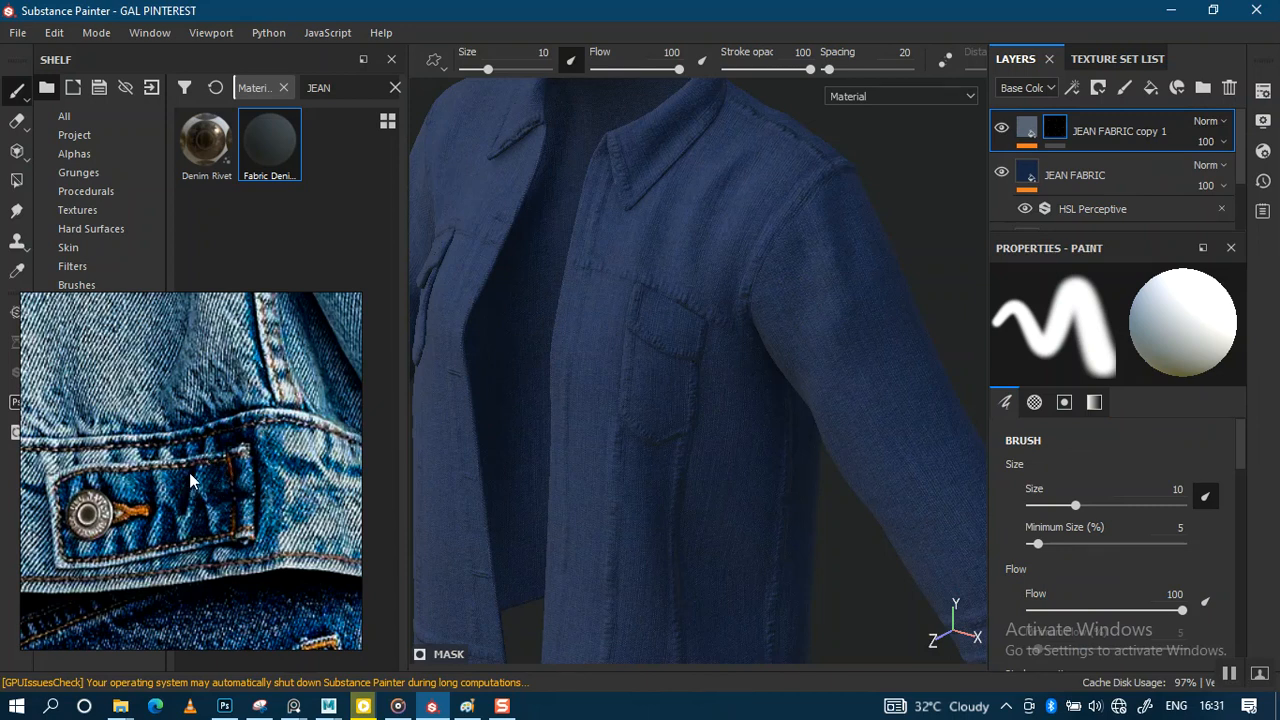
Step: Move the reference photo over the viewport beside the jacket to compare the faded areas of the denim
{"action": "left_click_drag", "start_coordinate": [193, 480], "coordinate": [876, 130]}
{"action": "right_click_drag", "start_coordinate": [617, 397], "coordinate": [614, 291], "text": "alt"}
{"action": "middle_click_drag", "start_coordinate": [672, 392], "coordinate": [711, 417], "text": "alt"}
{"action": "right_click_drag", "start_coordinate": [712, 419], "coordinate": [714, 446], "text": "alt"}
{"action": "left_click_drag", "start_coordinate": [714, 446], "coordinate": [700, 409], "text": "alt"}
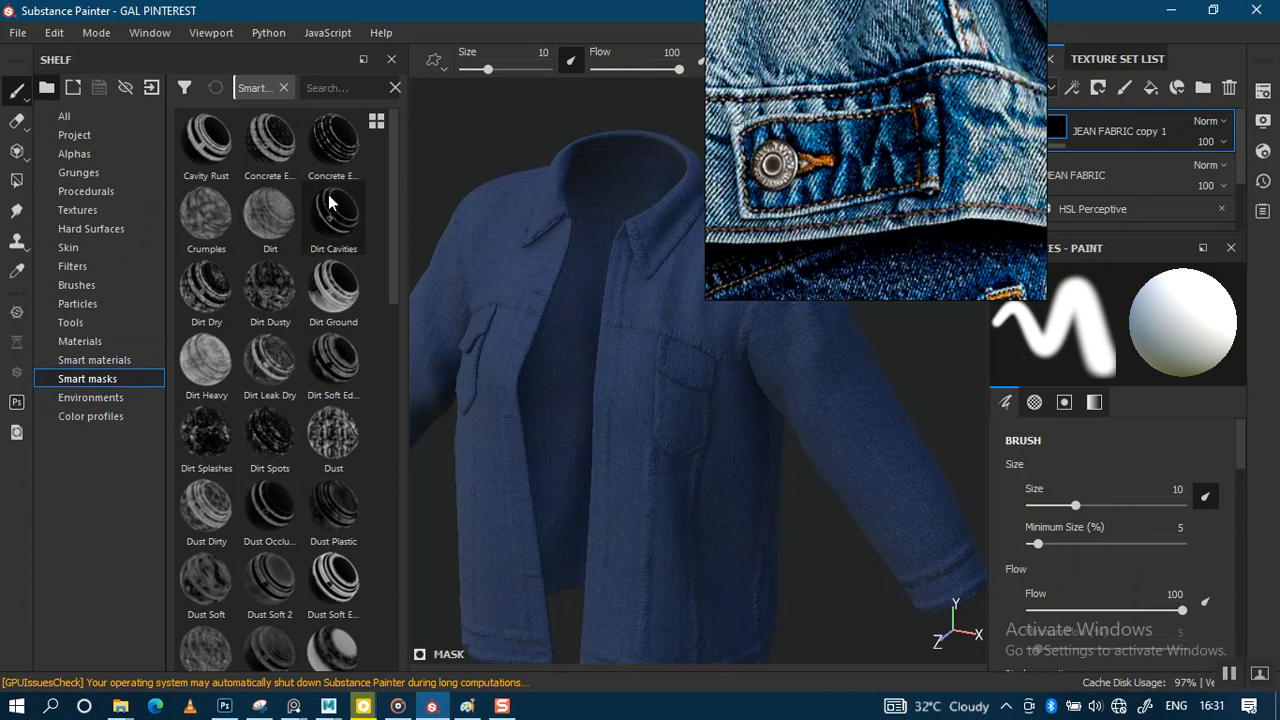
Step: Search the smart masks for RUST and preview the Dirt Dusty, Edge Rust, Rust Drips, Surface Rust and Cavity Rust masks
{"action": "left_click", "coordinate": [330, 90]}
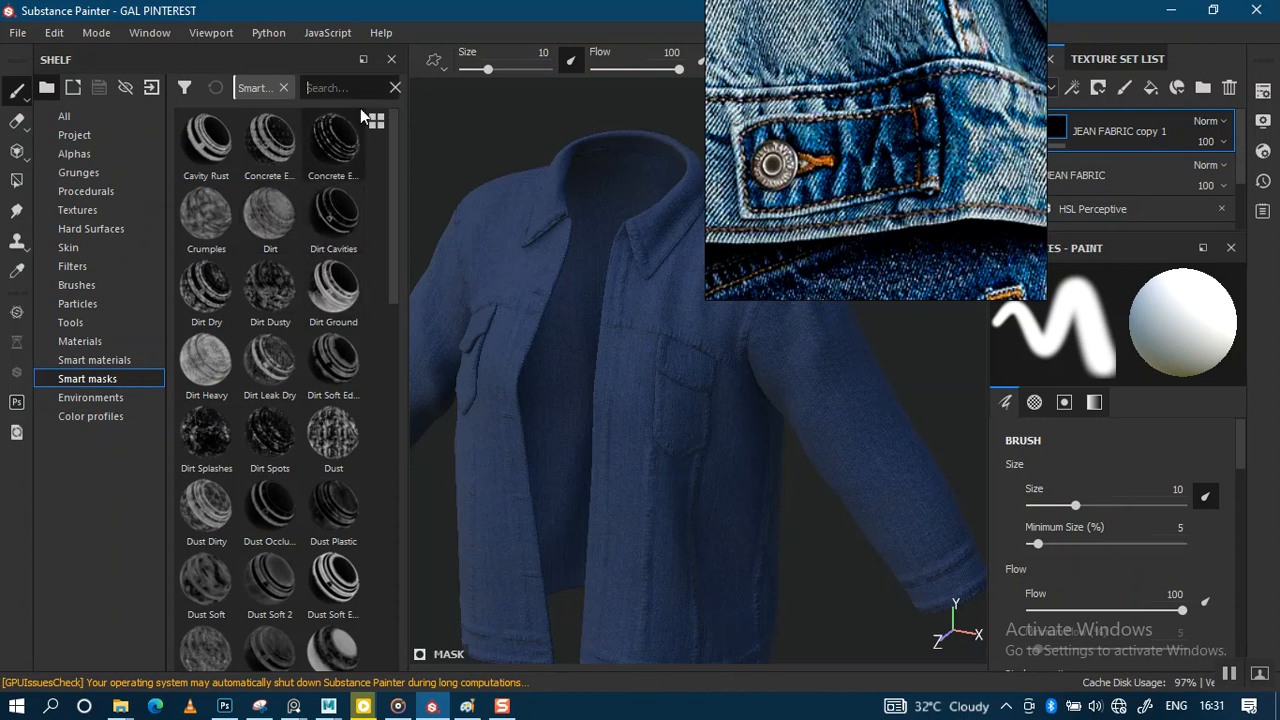
{"action": "type", "text": "RUST"}
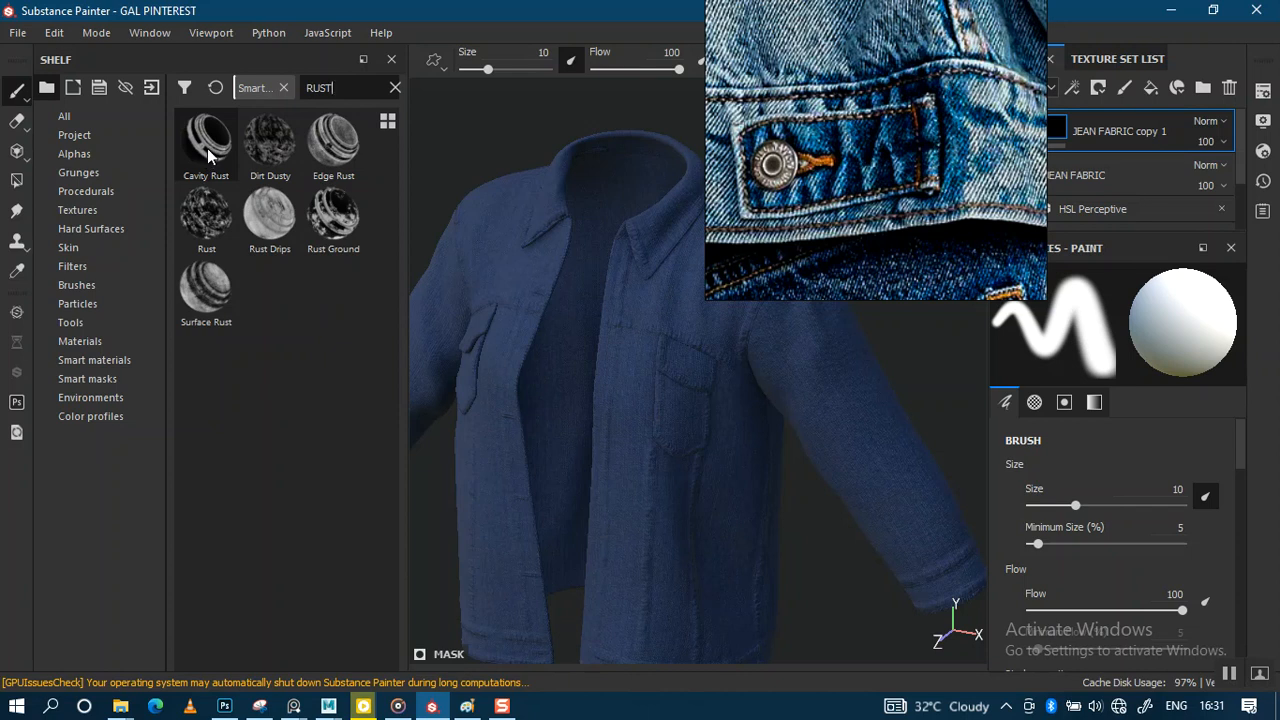
{"action": "mouse_move", "coordinate": [208, 155]}
{"action": "mouse_move", "coordinate": [278, 146]}
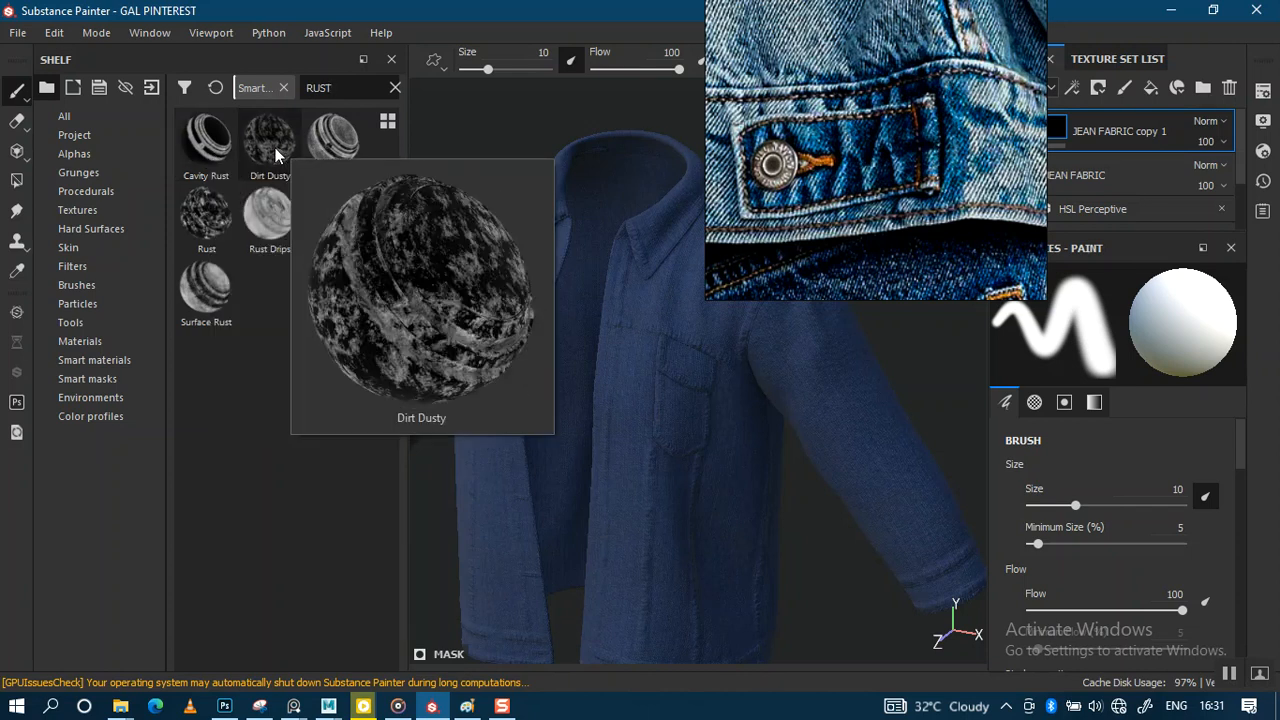
{"action": "mouse_move", "coordinate": [338, 148]}
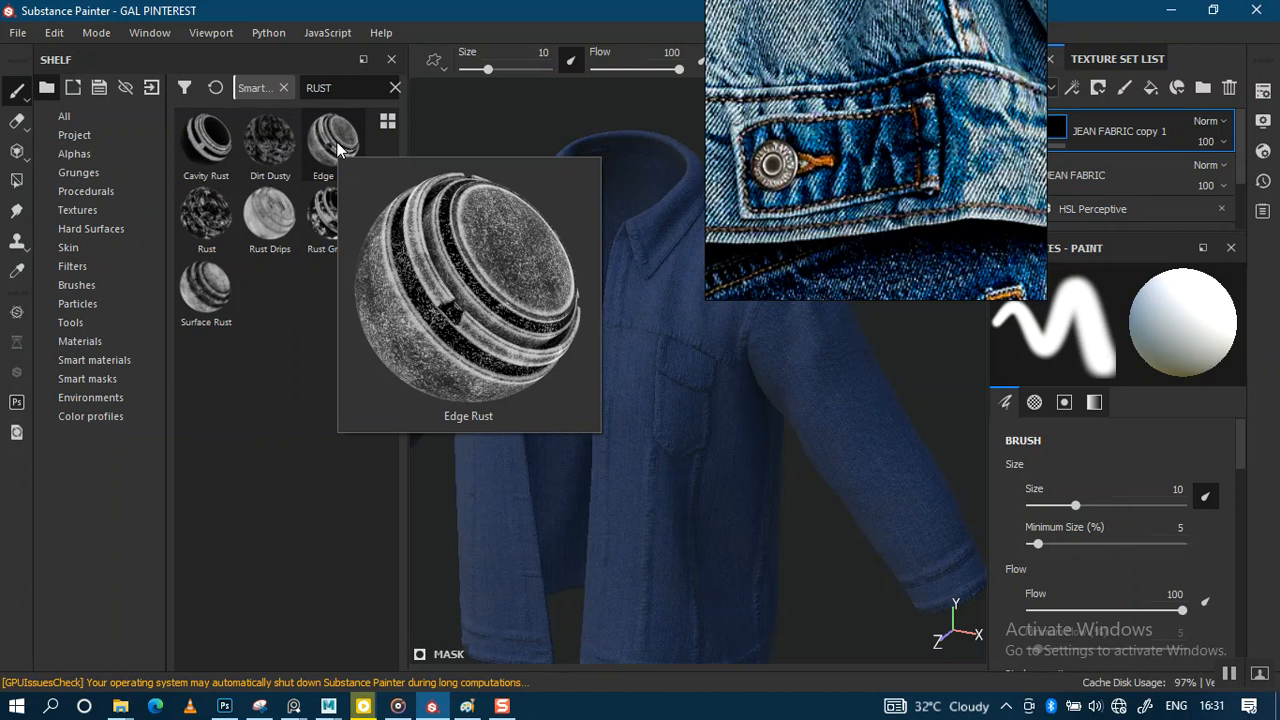
{"action": "mouse_move", "coordinate": [282, 220]}
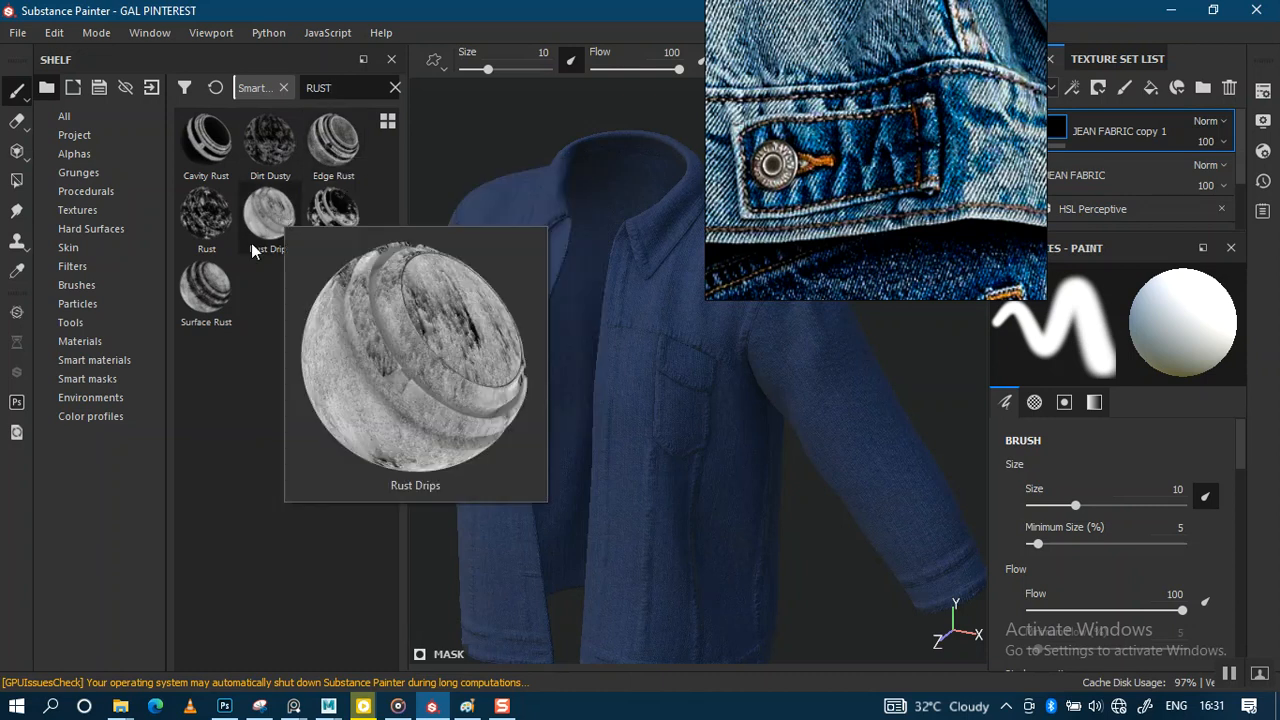
{"action": "mouse_move", "coordinate": [202, 297]}
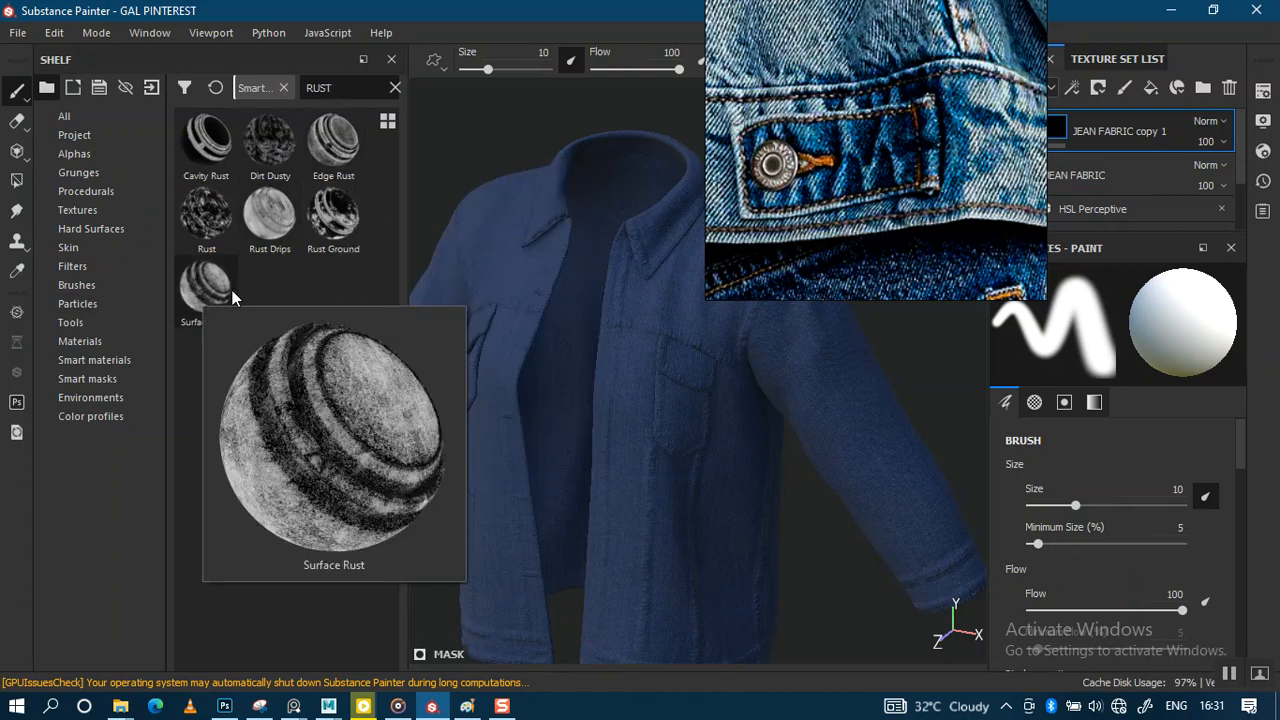
{"action": "mouse_move", "coordinate": [338, 232]}
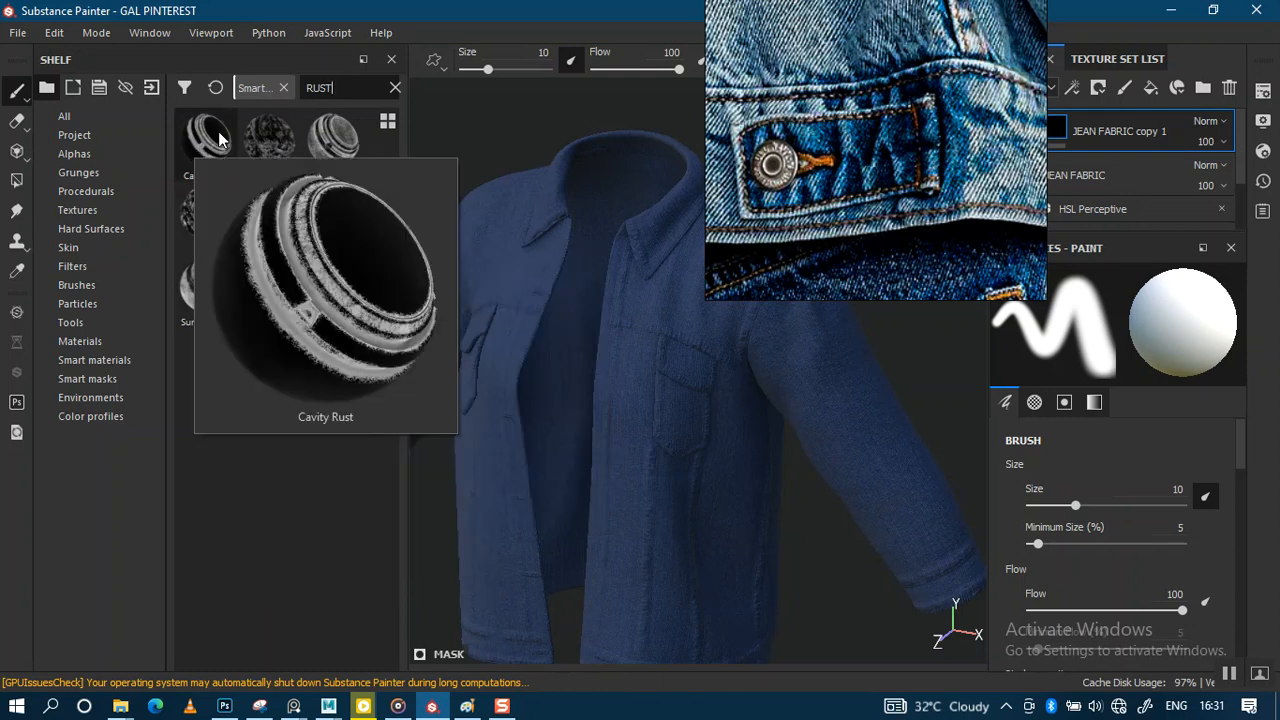
Step: Search the smart masks for EDGE and apply the Fabric Edge smart mask to the JEAN FABRIC copy 1 layer
{"action": "double_click", "coordinate": [294, 87]}
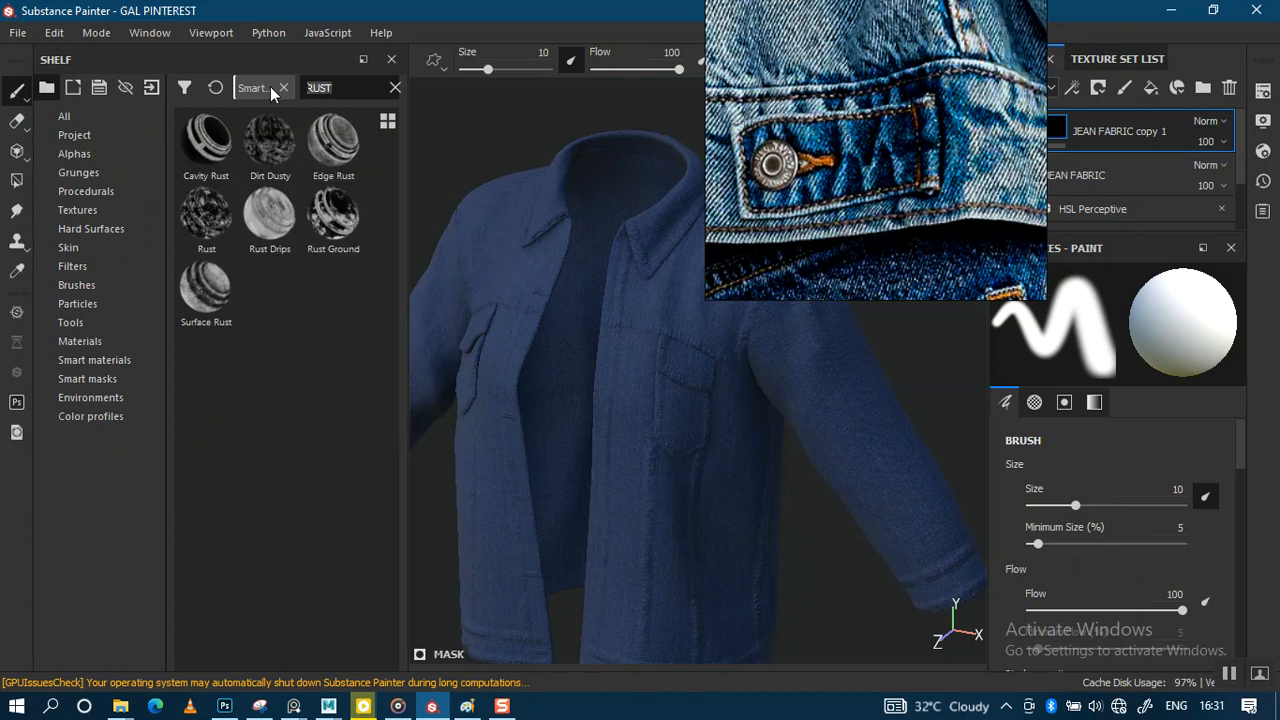
{"action": "type", "text": "MET"}
{"action": "key", "text": "BackSpace"}
{"action": "key", "text": "BackSpace"}
{"action": "key", "text": "BackSpace"}
{"action": "type", "text": "EDGE"}
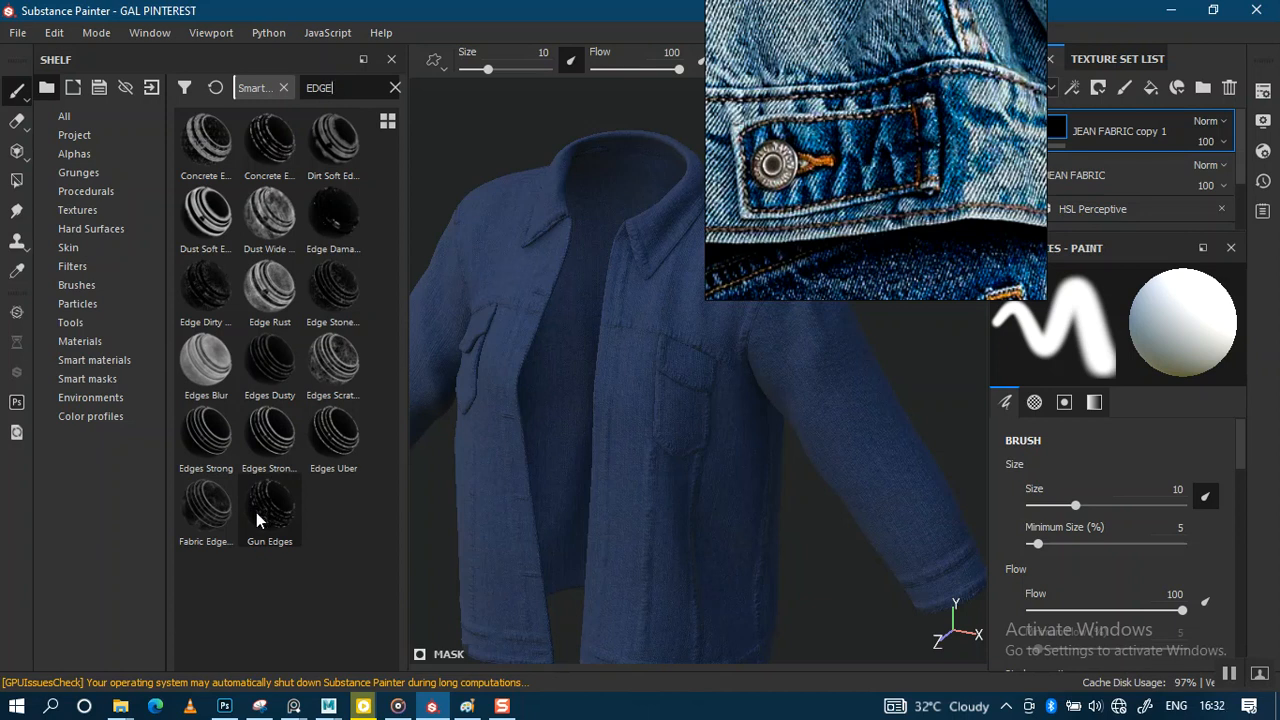
{"action": "left_click", "coordinate": [215, 520]}
{"action": "left_click_drag", "start_coordinate": [200, 530], "coordinate": [1075, 140]}
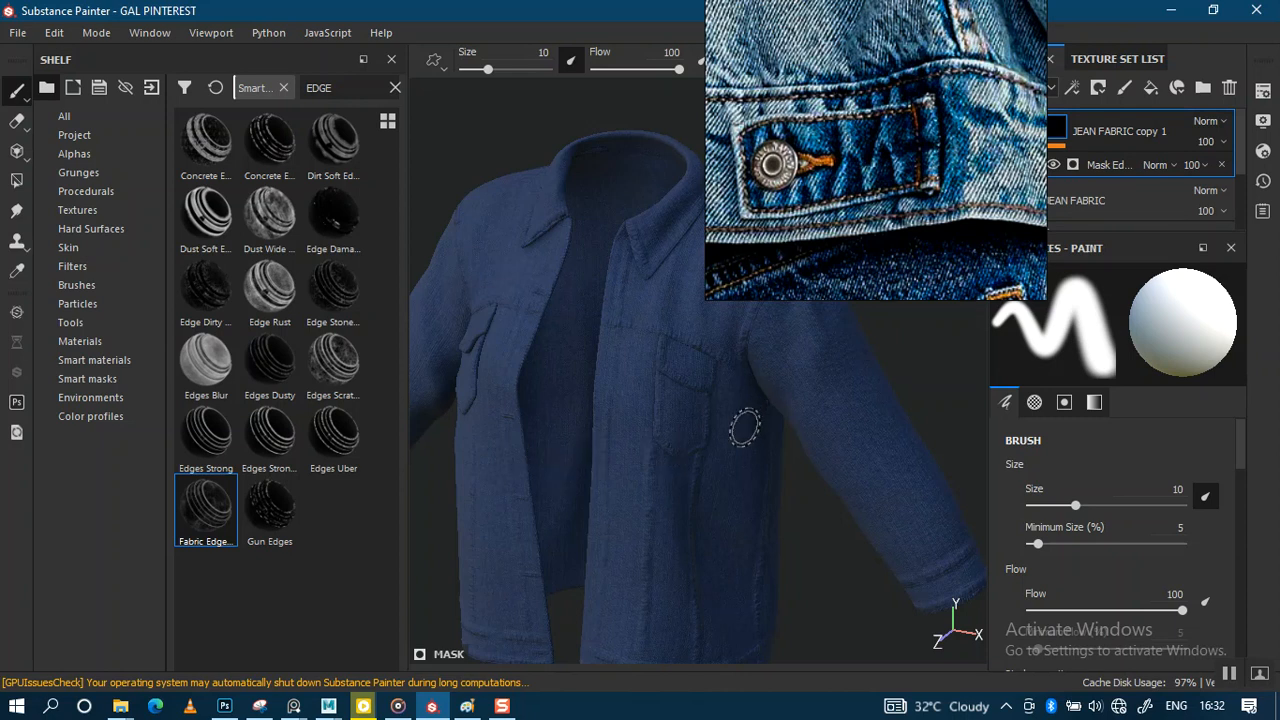
Step: Move the reference photo away from the jacket and examine the worn edges along the seams, stitching and chest pocket
{"action": "mouse_move", "coordinate": [838, 197]}
{"action": "left_mouse_down"}
{"action": "mouse_move", "coordinate": [342, 318]}
{"action": "mouse_move", "coordinate": [294, 312]}
{"action": "mouse_move", "coordinate": [194, 346]}
{"action": "mouse_move", "coordinate": [122, 339]}
{"action": "left_mouse_up"}
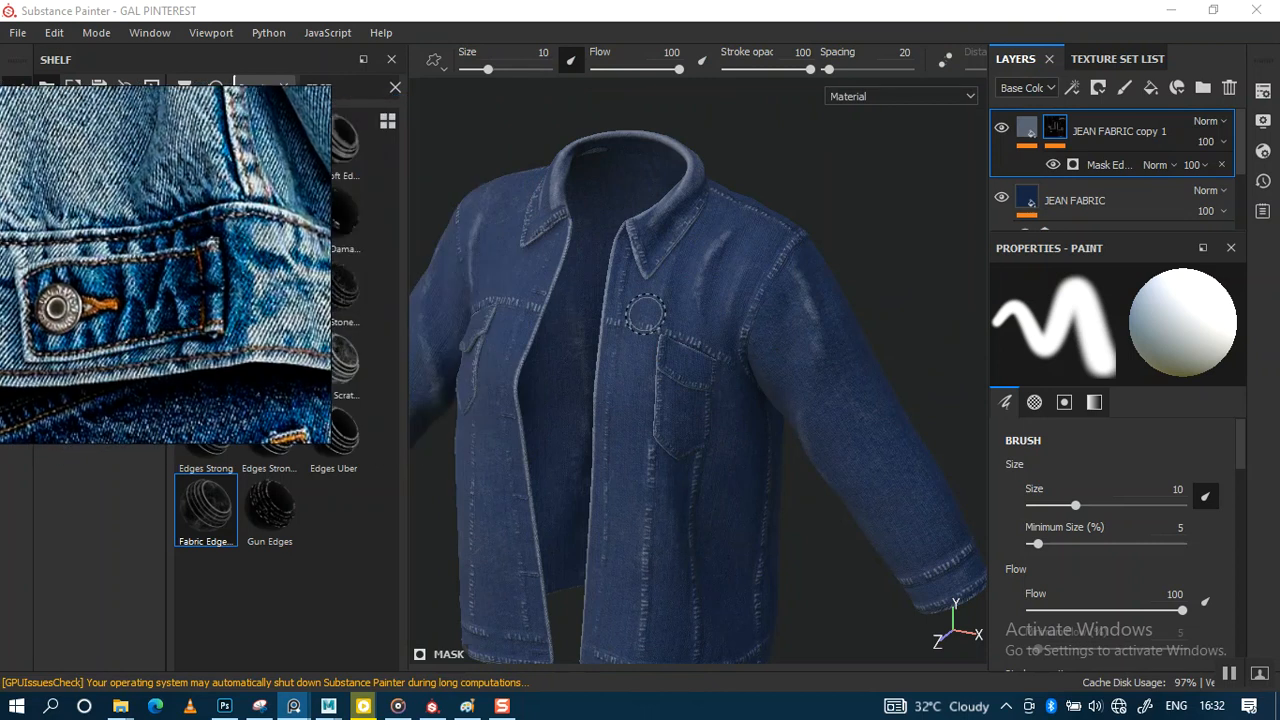
{"action": "mouse_move", "coordinate": [700, 400]}
{"action": "right_mouse_down", "text": "alt"}
{"action": "mouse_move", "coordinate": [699, 427]}
{"action": "mouse_move", "coordinate": [623, 434]}
{"action": "mouse_move", "coordinate": [797, 351]}
{"action": "mouse_move", "coordinate": [746, 346]}
{"action": "mouse_move", "coordinate": [740, 443]}
{"action": "right_mouse_up", "text": "alt"}
{"action": "mouse_move", "coordinate": [740, 443]}
{"action": "left_mouse_down", "text": "alt"}
{"action": "mouse_move", "coordinate": [709, 457]}
{"action": "mouse_move", "coordinate": [709, 343]}
{"action": "mouse_move", "coordinate": [720, 380]}
{"action": "mouse_move", "coordinate": [675, 160]}
{"action": "mouse_move", "coordinate": [723, 209]}
{"action": "mouse_move", "coordinate": [634, 294]}
{"action": "mouse_move", "coordinate": [663, 423]}
{"action": "mouse_move", "coordinate": [700, 400]}
{"action": "mouse_move", "coordinate": [654, 380]}
{"action": "mouse_move", "coordinate": [680, 486]}
{"action": "mouse_move", "coordinate": [666, 294]}
{"action": "mouse_move", "coordinate": [573, 305]}
{"action": "mouse_move", "coordinate": [700, 277]}
{"action": "mouse_move", "coordinate": [690, 365]}
{"action": "left_mouse_up", "text": "alt"}
{"action": "middle_click_drag", "start_coordinate": [781, 208], "coordinate": [856, 128], "text": "alt"}
{"action": "scroll", "coordinate": [745, 393], "scroll_direction": "up", "scroll_amount": 1}
{"action": "left_click_drag", "start_coordinate": [755, 335], "coordinate": [848, 297], "text": "alt"}
{"action": "middle_click_drag", "start_coordinate": [763, 303], "coordinate": [672, 330], "text": "alt"}
{"action": "right_click_drag", "start_coordinate": [786, 316], "coordinate": [791, 314], "text": "alt"}
{"action": "left_click_drag", "start_coordinate": [791, 314], "coordinate": [749, 386], "text": "alt"}
{"action": "middle_click_drag", "start_coordinate": [749, 386], "coordinate": [709, 409], "text": "alt"}
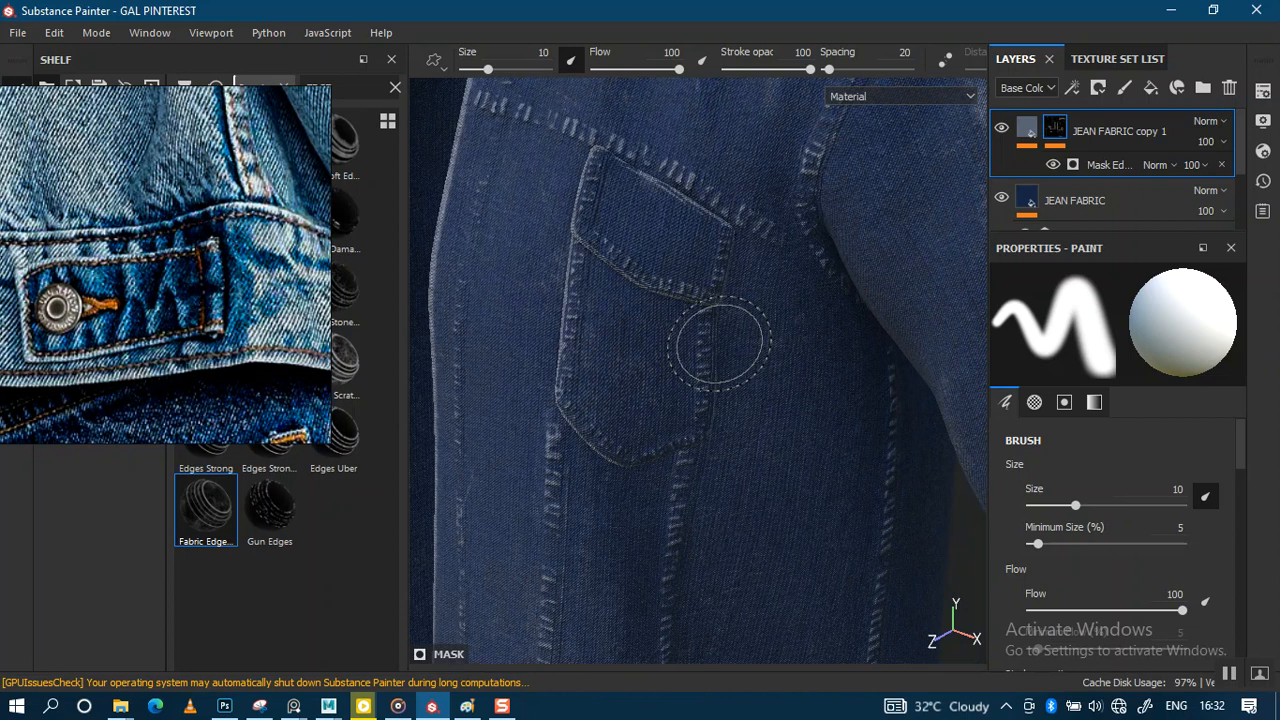
Step: Raise the Global Balance of the JEAN FABRIC copy 1 layer's mask generator to 0.63
{"action": "left_click_drag", "start_coordinate": [766, 414], "coordinate": [772, 300], "text": "alt"}
{"action": "right_click_drag", "start_coordinate": [772, 300], "coordinate": [775, 176], "text": "alt"}
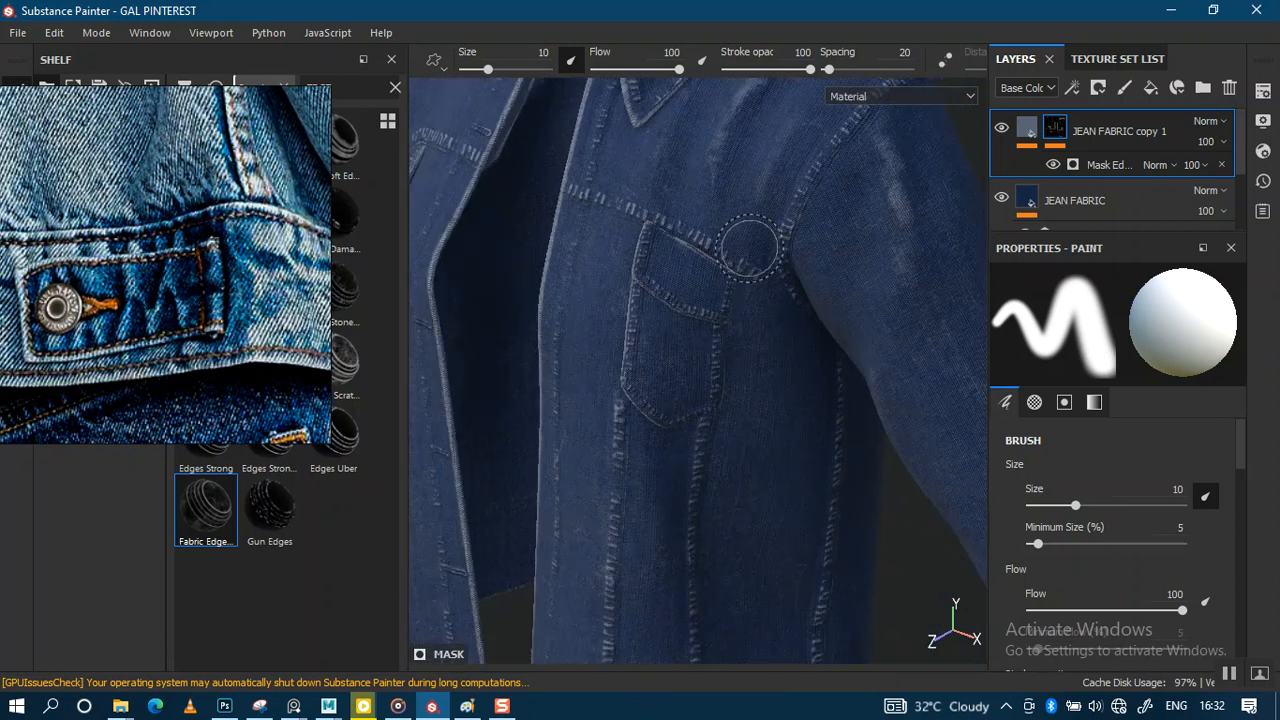
{"action": "left_click_drag", "start_coordinate": [686, 323], "coordinate": [737, 297], "text": "alt"}
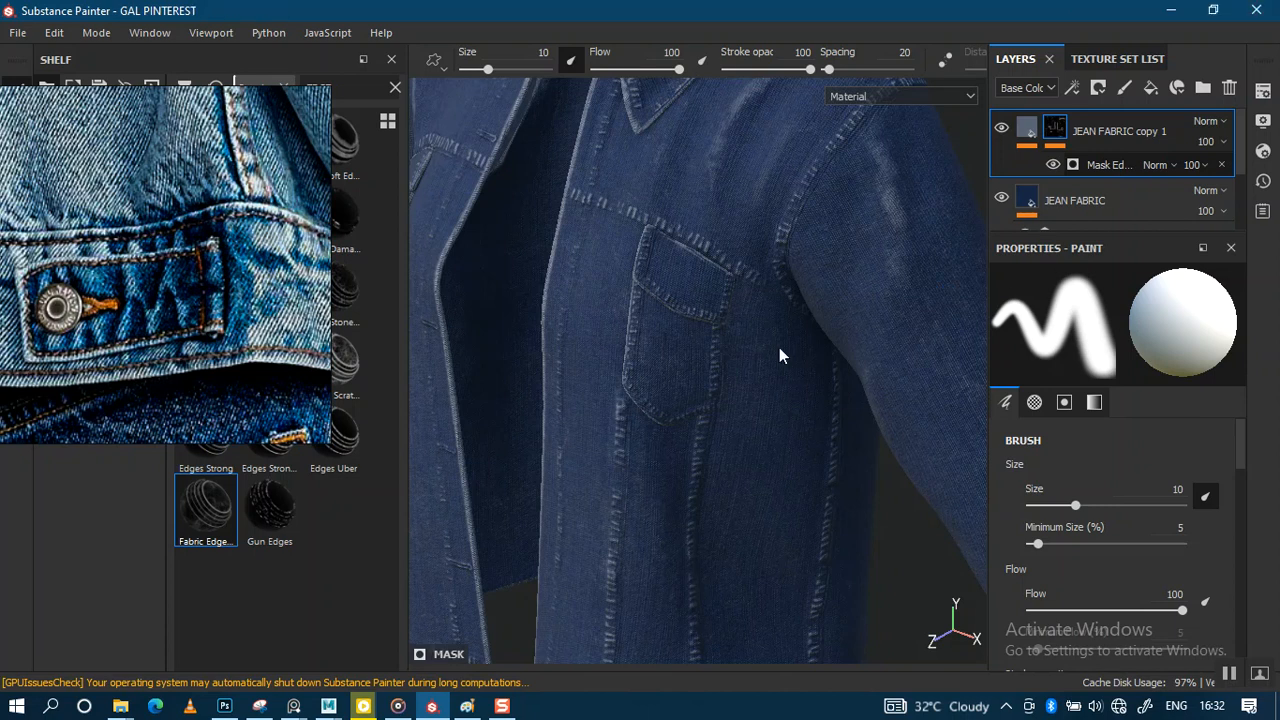
{"action": "left_click_drag", "start_coordinate": [1117, 469], "coordinate": [1145, 472]}
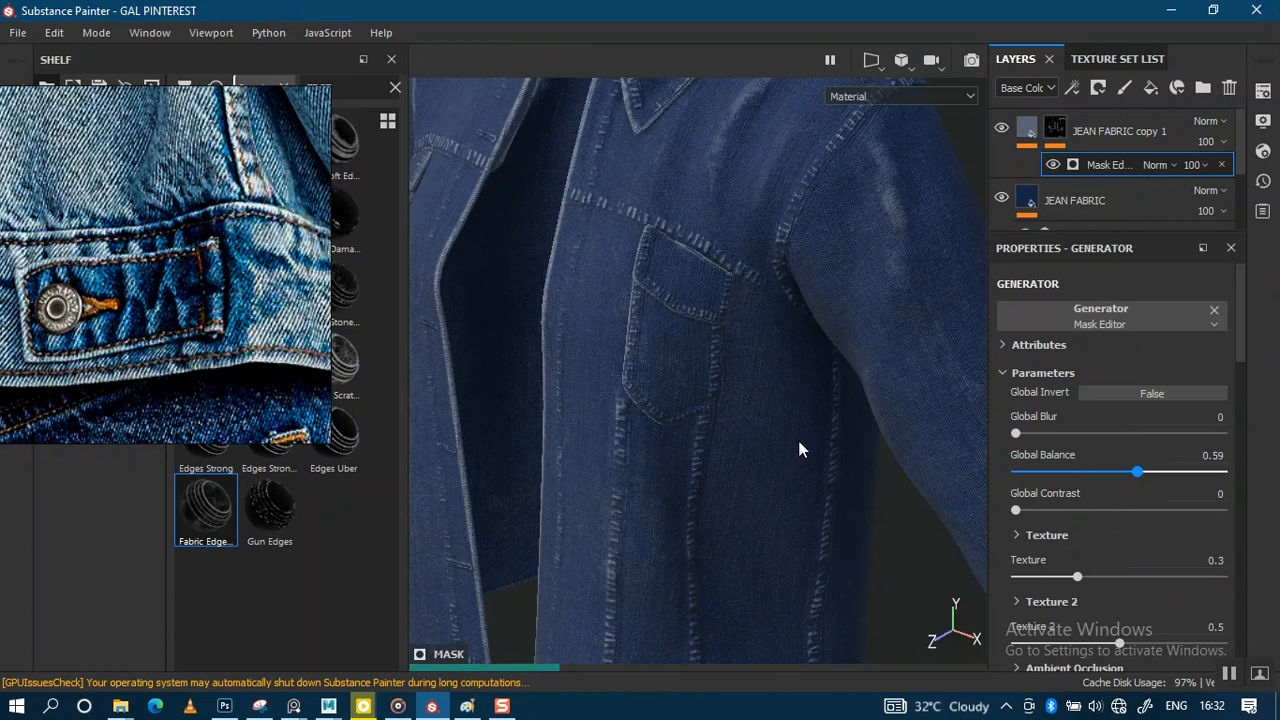
{"action": "right_click_drag", "start_coordinate": [796, 493], "coordinate": [800, 332], "text": "alt"}
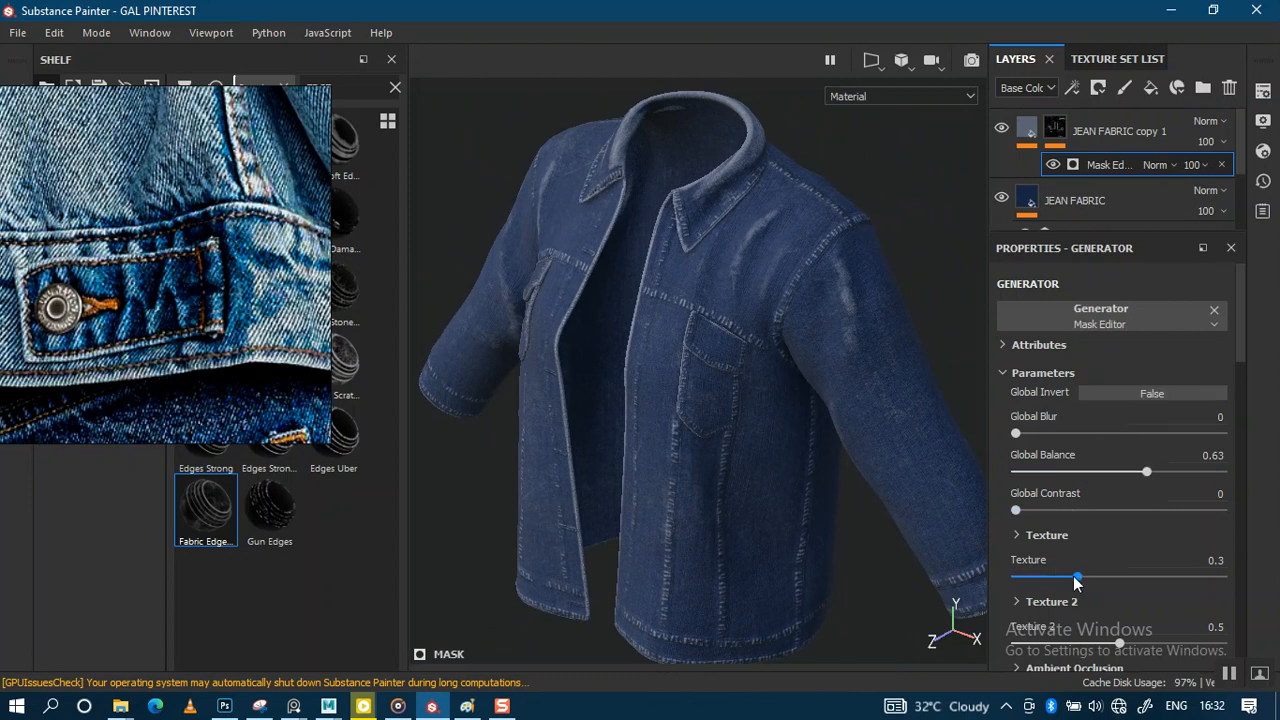
Step: Assign the SCULPT DETAILS anchor point to the Mask Editor generator's Micro Normal image input
{"action": "scroll", "coordinate": [1238, 380], "scroll_direction": "down", "scroll_amount": 1}
{"action": "scroll", "coordinate": [1238, 380], "scroll_direction": "down", "scroll_amount": 10}
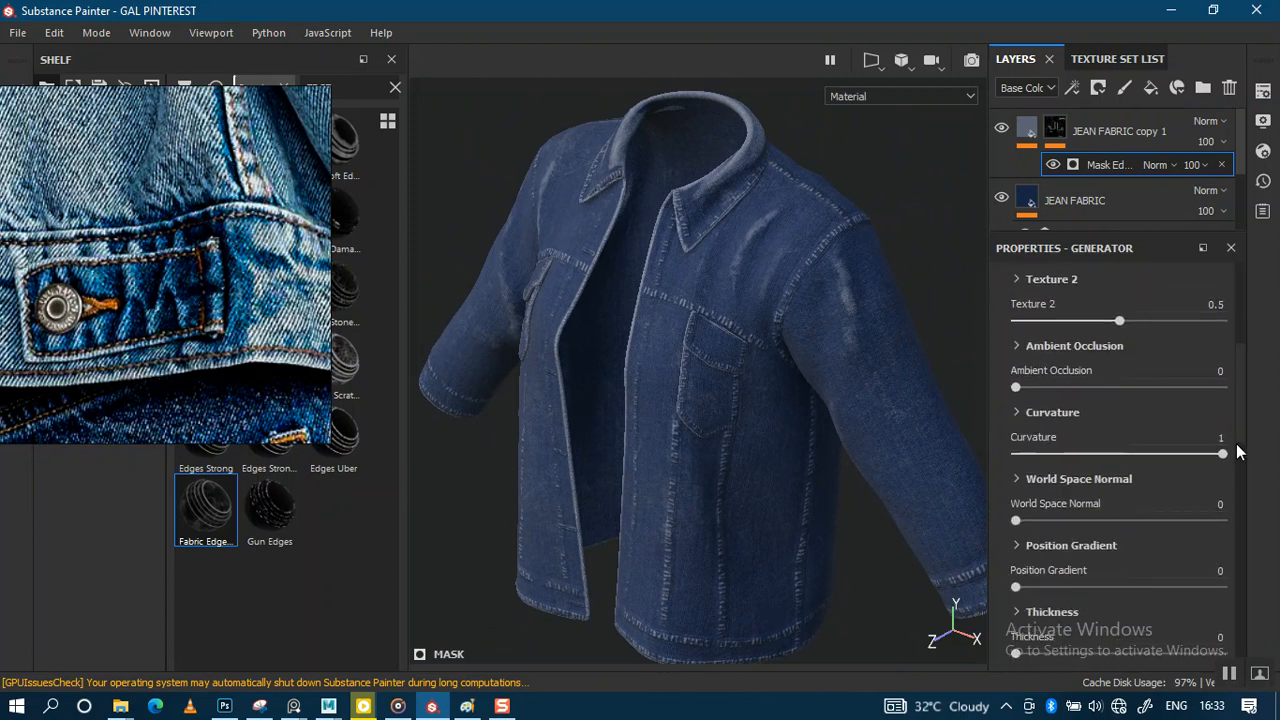
{"action": "scroll", "coordinate": [1248, 527], "scroll_direction": "down", "scroll_amount": 4}
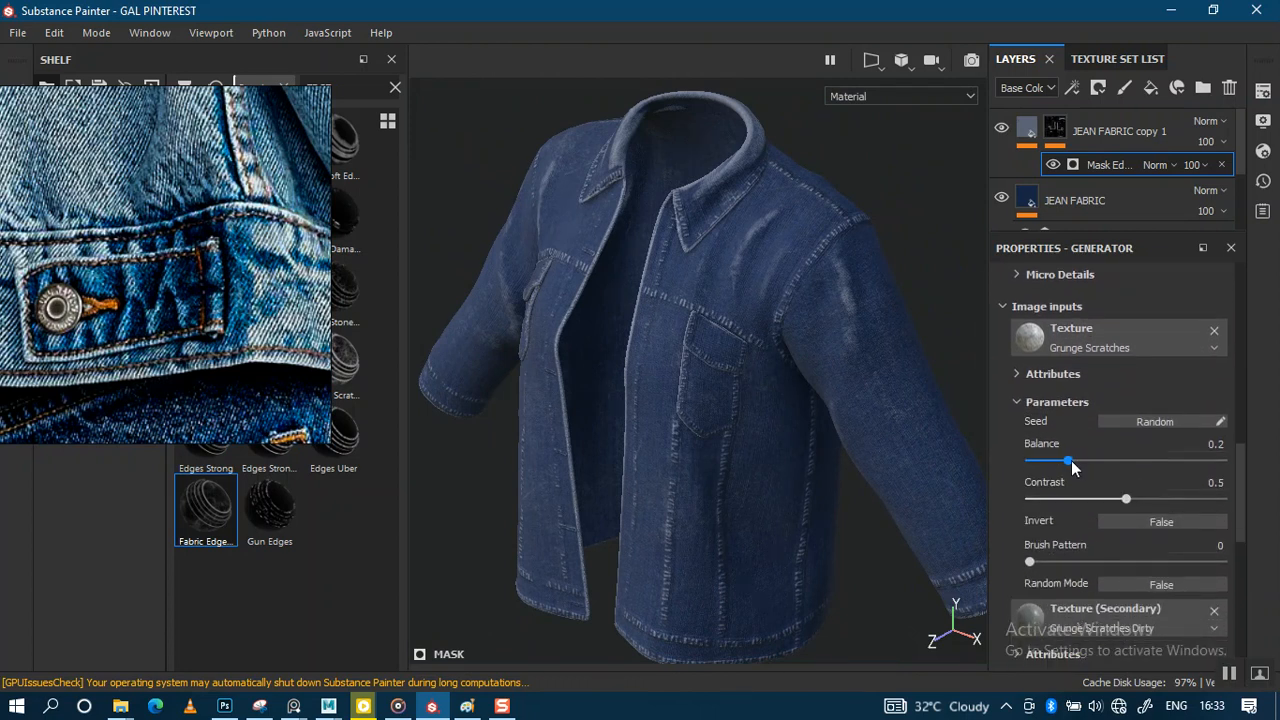
{"action": "scroll", "coordinate": [1237, 568], "scroll_direction": "down", "scroll_amount": 12}
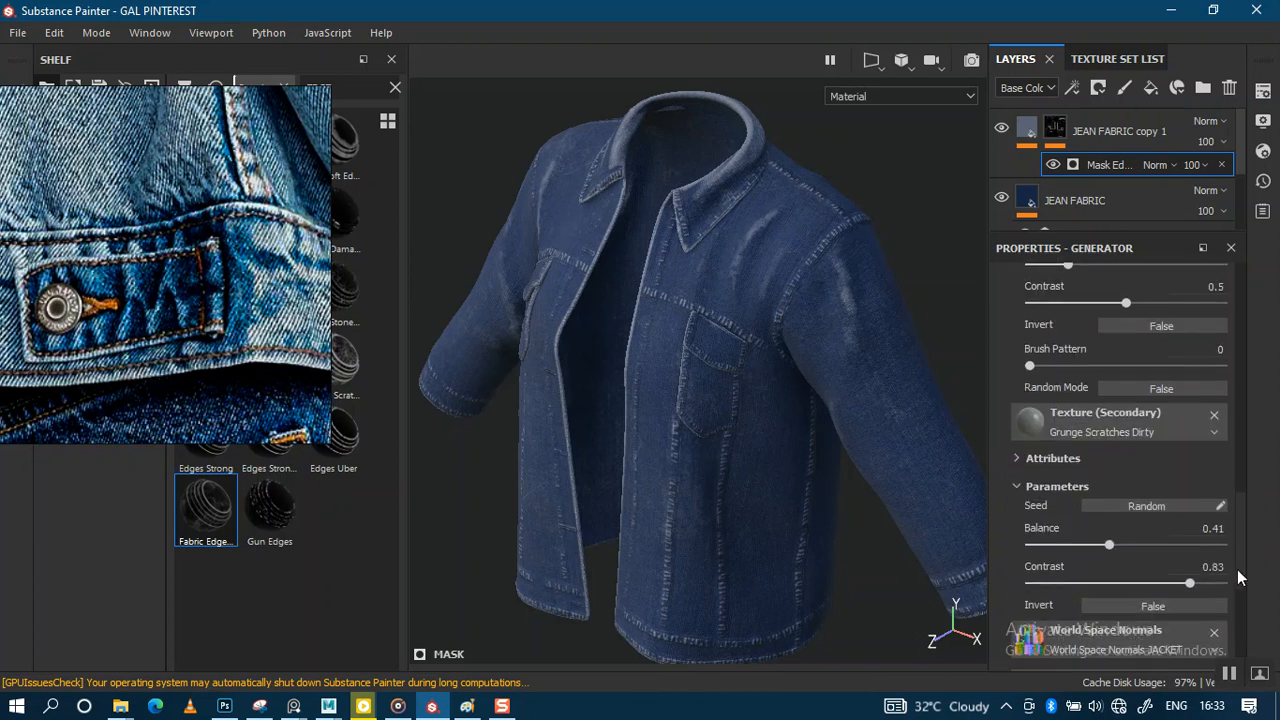
{"action": "scroll", "coordinate": [1238, 583], "scroll_direction": "down", "scroll_amount": 12}
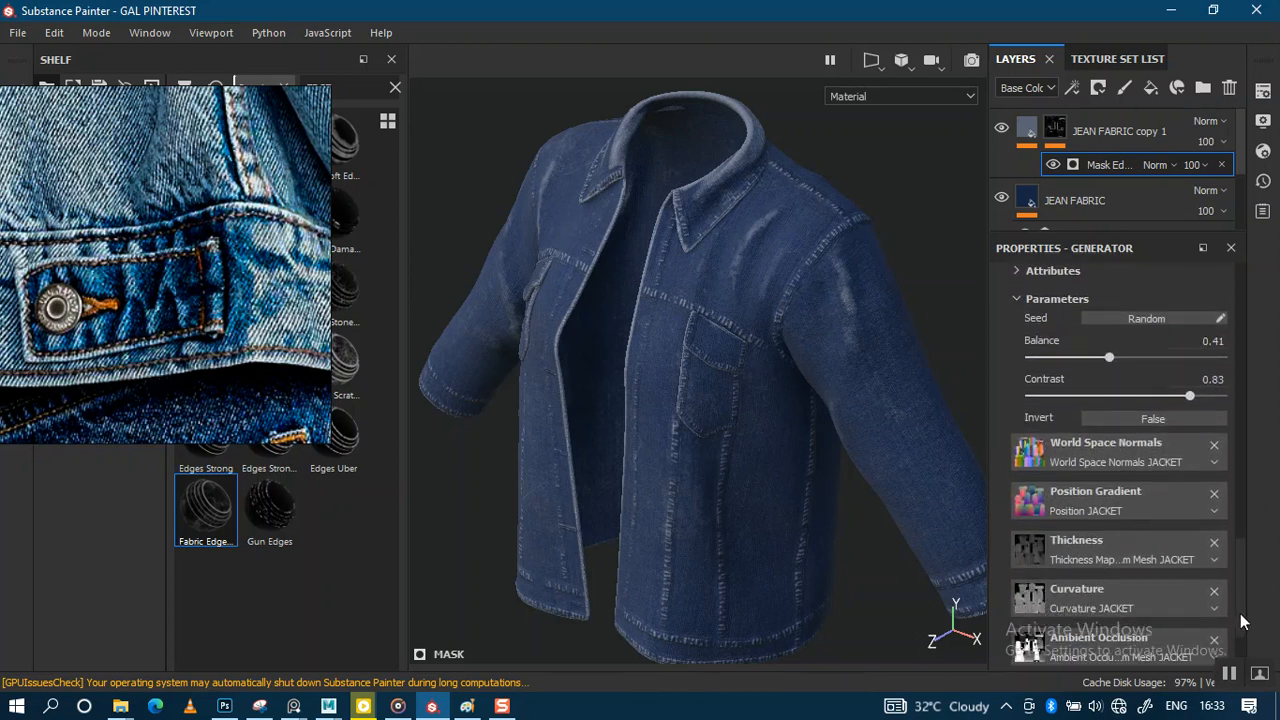
{"action": "scroll", "coordinate": [1238, 634], "scroll_direction": "down", "scroll_amount": 4}
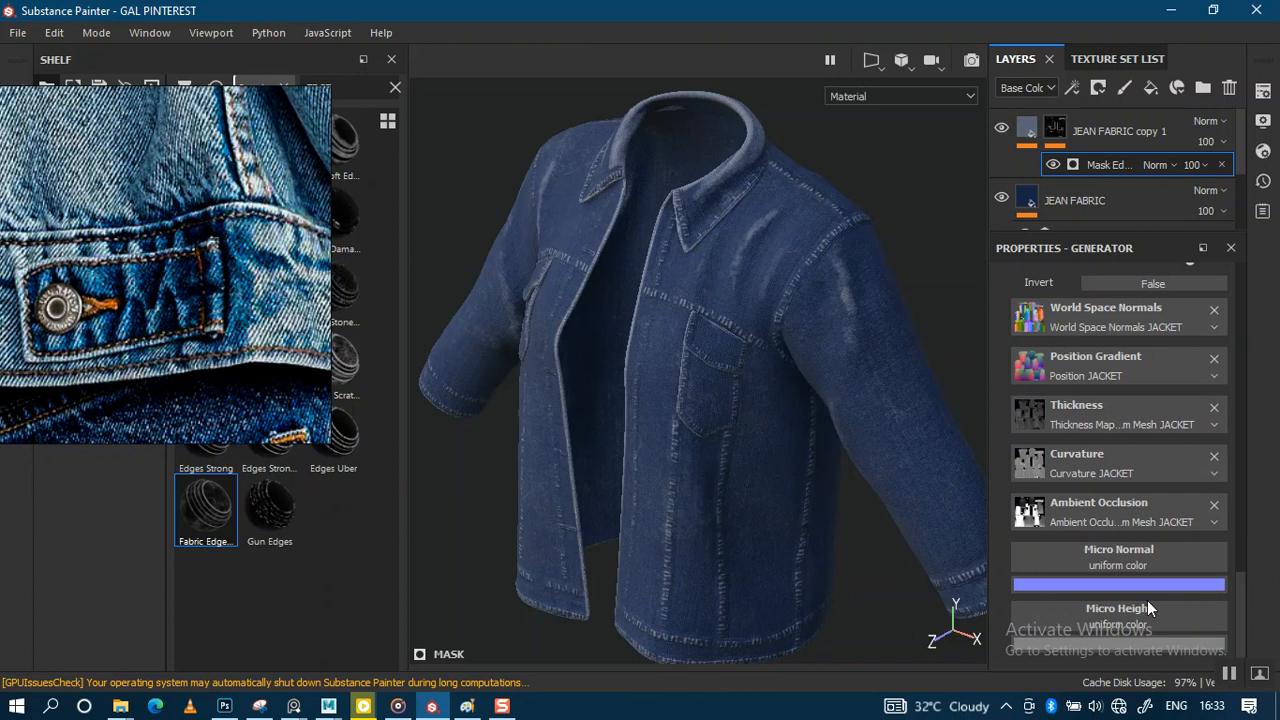
{"action": "left_click", "coordinate": [1139, 566]}
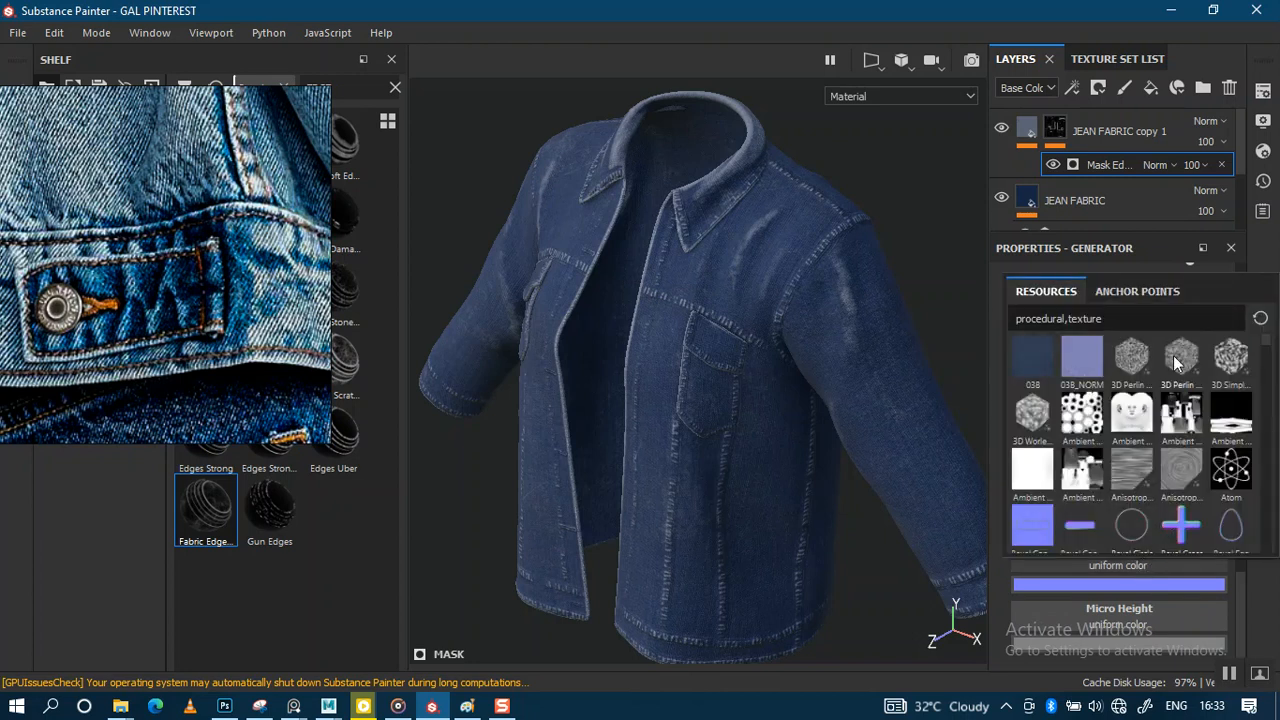
{"action": "left_click", "coordinate": [1140, 292]}
{"action": "left_click", "coordinate": [1097, 319]}
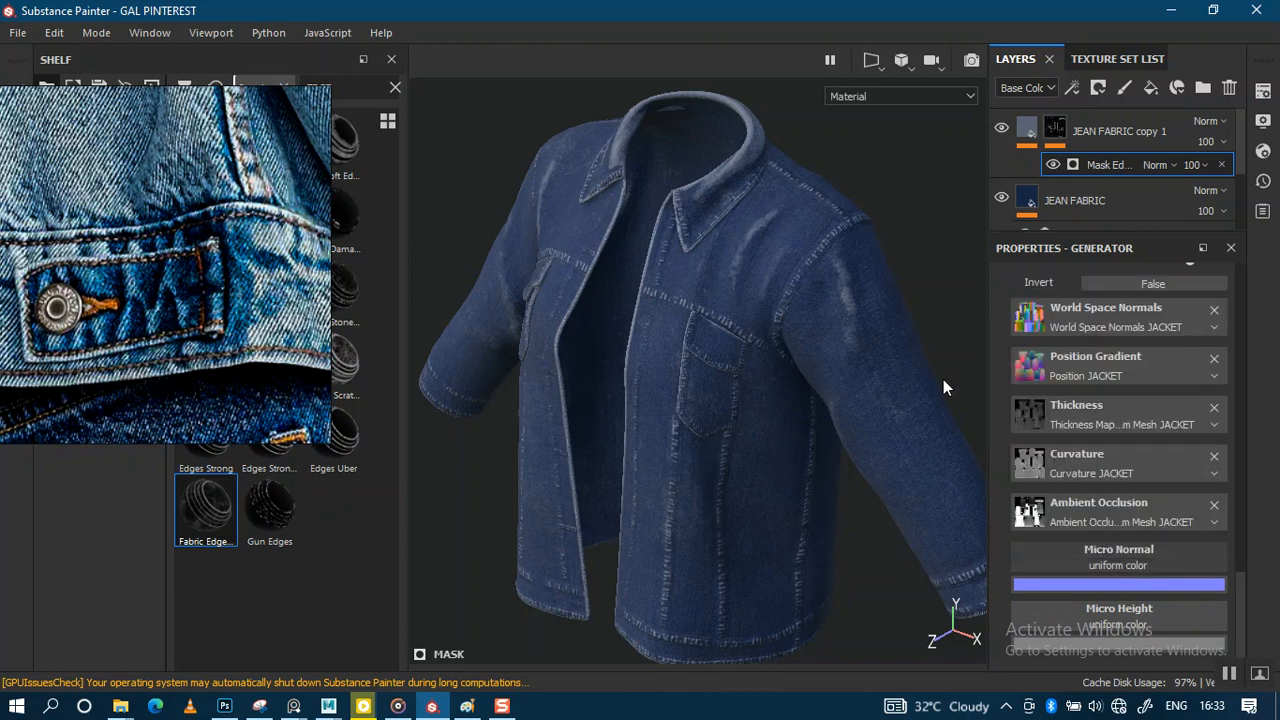
Step: Set the referenced channel of the Micro Normal input to Normal
{"action": "scroll", "coordinate": [1238, 612], "scroll_direction": "down", "scroll_amount": 2}
{"action": "scroll", "coordinate": [1236, 608], "scroll_direction": "down", "scroll_amount": 2}
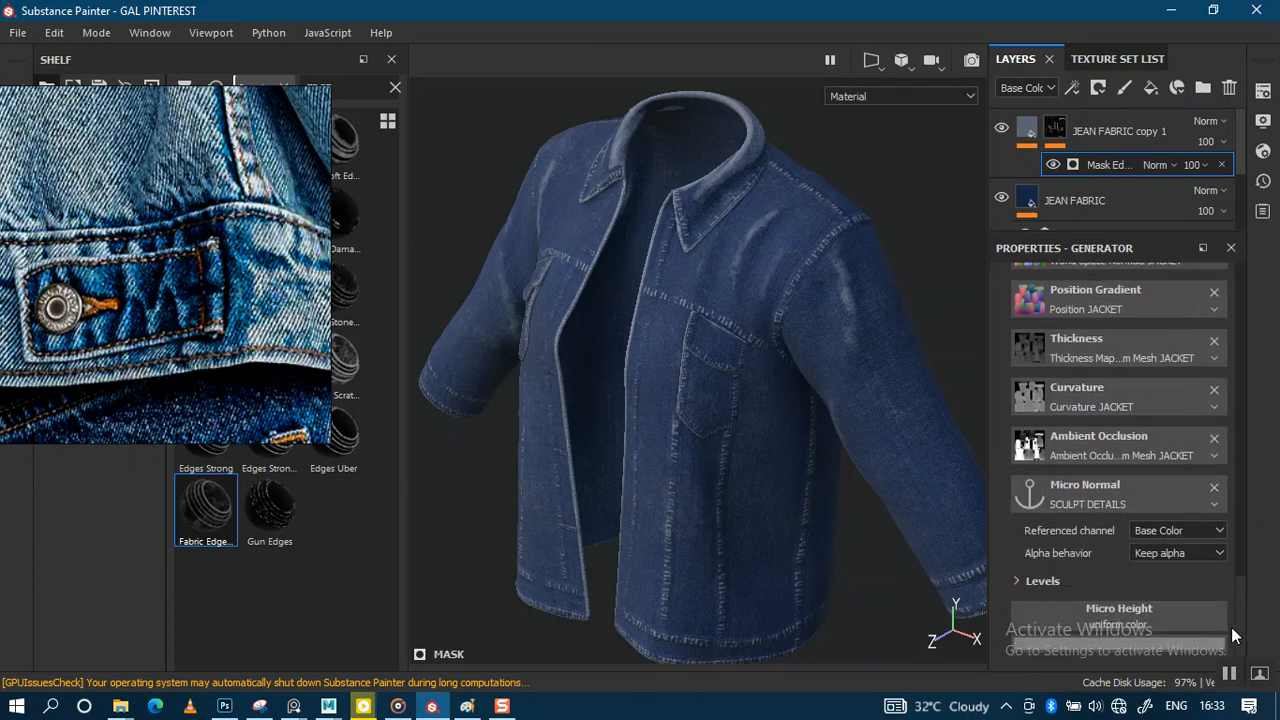
{"action": "left_click", "coordinate": [1202, 557]}
{"action": "left_click", "coordinate": [1205, 556]}
{"action": "left_click", "coordinate": [1209, 530]}
{"action": "left_click", "coordinate": [1173, 594]}
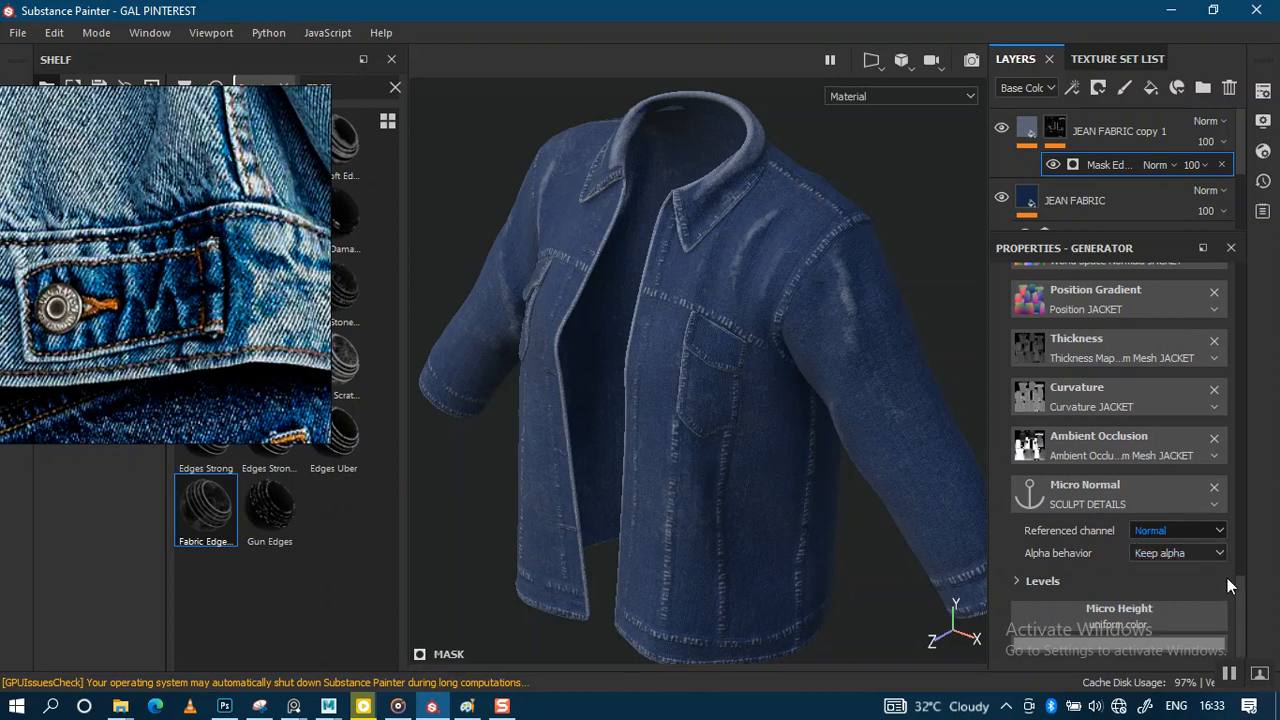
Step: Set Micro Normal to True in the Mask Editor generator's Micro Details parameters
{"action": "left_click_drag", "start_coordinate": [1240, 604], "coordinate": [1233, 407]}
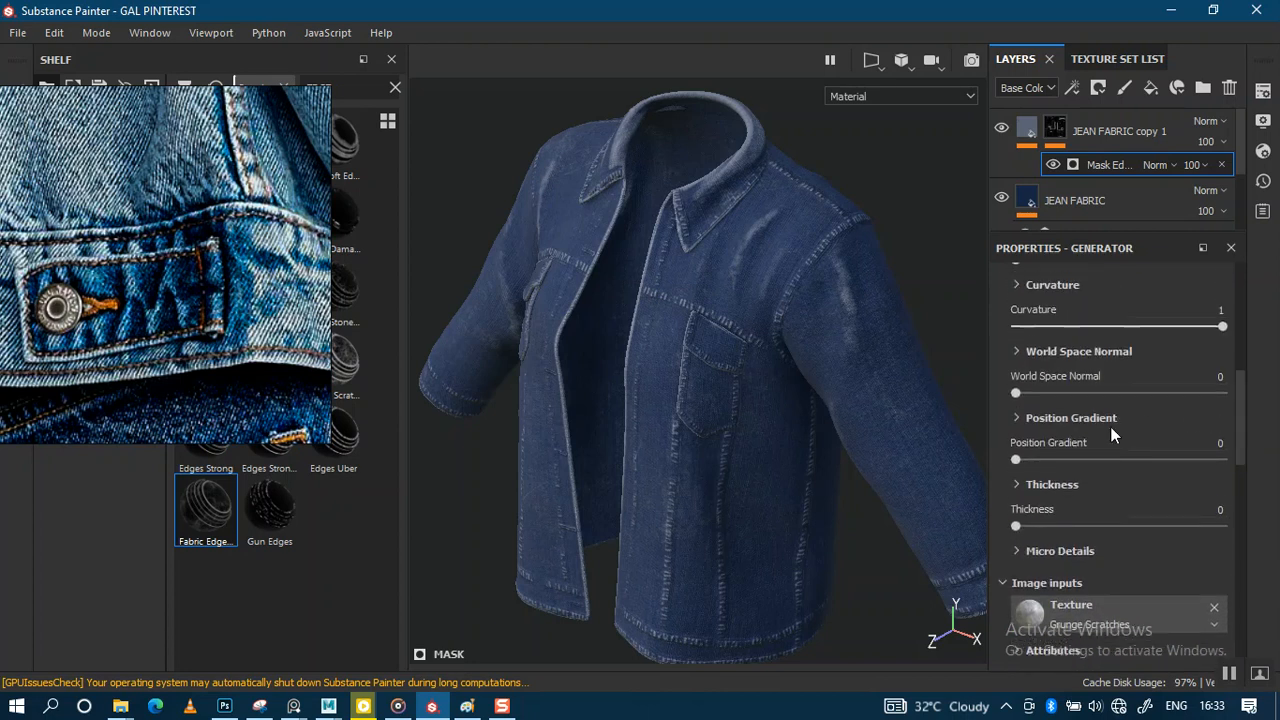
{"action": "left_click", "coordinate": [1026, 552]}
{"action": "left_click", "coordinate": [1148, 594]}
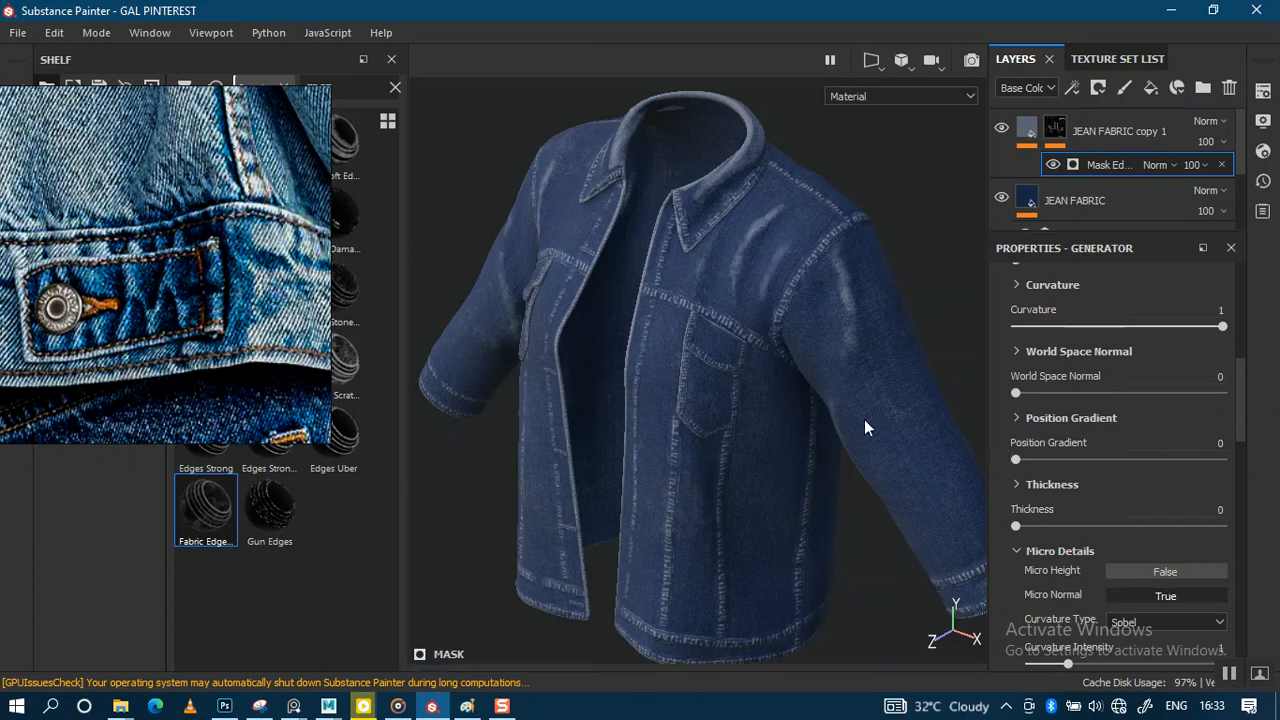
Step: Examine the edge wear on the jacket's collar, front seams and shoulder stitching up close
{"action": "right_click_drag", "start_coordinate": [811, 336], "coordinate": [826, 486], "text": "alt"}
{"action": "middle_click_drag", "start_coordinate": [707, 383], "coordinate": [800, 309], "text": "alt"}
{"action": "right_click_drag", "start_coordinate": [800, 309], "coordinate": [820, 475], "text": "alt"}
{"action": "left_click_drag", "start_coordinate": [765, 405], "coordinate": [846, 397], "text": "alt"}
{"action": "middle_click_drag", "start_coordinate": [700, 400], "coordinate": [864, 267], "text": "alt"}
{"action": "middle_click_drag", "start_coordinate": [831, 340], "coordinate": [850, 258], "text": "alt"}
{"action": "left_click_drag", "start_coordinate": [828, 318], "coordinate": [713, 397], "text": "alt"}
{"action": "left_click_drag", "start_coordinate": [872, 338], "coordinate": [819, 297], "text": "alt"}
{"action": "middle_click_drag", "start_coordinate": [819, 297], "coordinate": [782, 349], "text": "alt"}
{"action": "left_click_drag", "start_coordinate": [782, 349], "coordinate": [797, 352], "text": "alt"}
{"action": "middle_click_drag", "start_coordinate": [797, 352], "coordinate": [777, 460], "text": "alt"}
{"action": "right_click_drag", "start_coordinate": [777, 460], "coordinate": [793, 385], "text": "alt"}
{"action": "left_click_drag", "start_coordinate": [793, 385], "coordinate": [789, 351], "text": "alt"}
{"action": "middle_click_drag", "start_coordinate": [789, 351], "coordinate": [842, 346], "text": "alt"}
{"action": "right_click_drag", "start_coordinate": [842, 346], "coordinate": [813, 378], "text": "alt"}
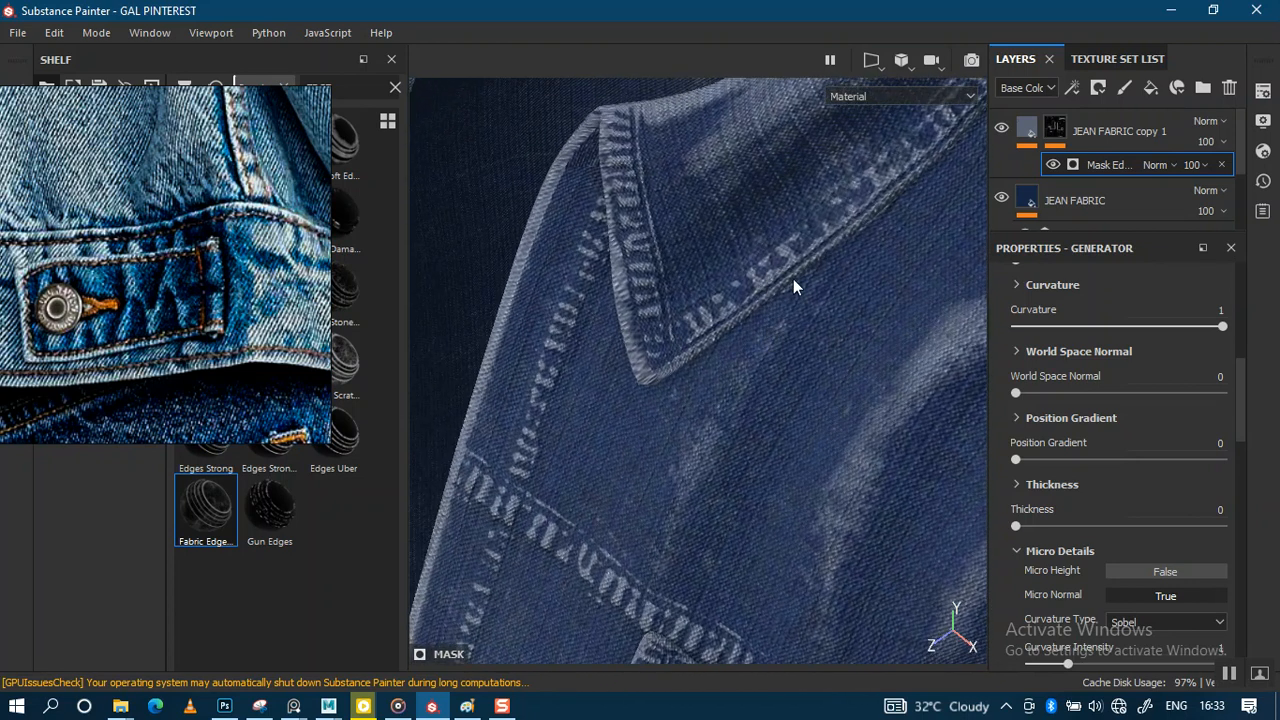
Step: Inspect the worn stitching around the chest pocket, then the jacket's sleeves, back and collar
{"action": "right_click_drag", "start_coordinate": [607, 480], "coordinate": [593, 370], "text": "alt"}
{"action": "middle_click_drag", "start_coordinate": [612, 460], "coordinate": [652, 346], "text": "alt"}
{"action": "right_click_drag", "start_coordinate": [652, 346], "coordinate": [701, 268], "text": "alt"}
{"action": "middle_click_drag", "start_coordinate": [757, 335], "coordinate": [657, 449], "text": "alt"}
{"action": "right_click_drag", "start_coordinate": [657, 449], "coordinate": [714, 514], "text": "alt"}
{"action": "left_click_drag", "start_coordinate": [758, 400], "coordinate": [834, 364], "text": "alt"}
{"action": "middle_click_drag", "start_coordinate": [740, 369], "coordinate": [590, 400], "text": "alt"}
{"action": "right_click_drag", "start_coordinate": [690, 370], "coordinate": [701, 379], "text": "alt"}
{"action": "mouse_move", "coordinate": [701, 379]}
{"action": "left_mouse_down", "text": "alt"}
{"action": "mouse_move", "coordinate": [771, 423]}
{"action": "mouse_move", "coordinate": [714, 423]}
{"action": "mouse_move", "coordinate": [740, 409]}
{"action": "mouse_move", "coordinate": [681, 400]}
{"action": "mouse_move", "coordinate": [683, 386]}
{"action": "left_mouse_up", "text": "alt"}
{"action": "right_click_drag", "start_coordinate": [683, 386], "coordinate": [652, 470], "text": "alt"}
{"action": "left_click_drag", "start_coordinate": [652, 478], "coordinate": [740, 463], "text": "alt"}
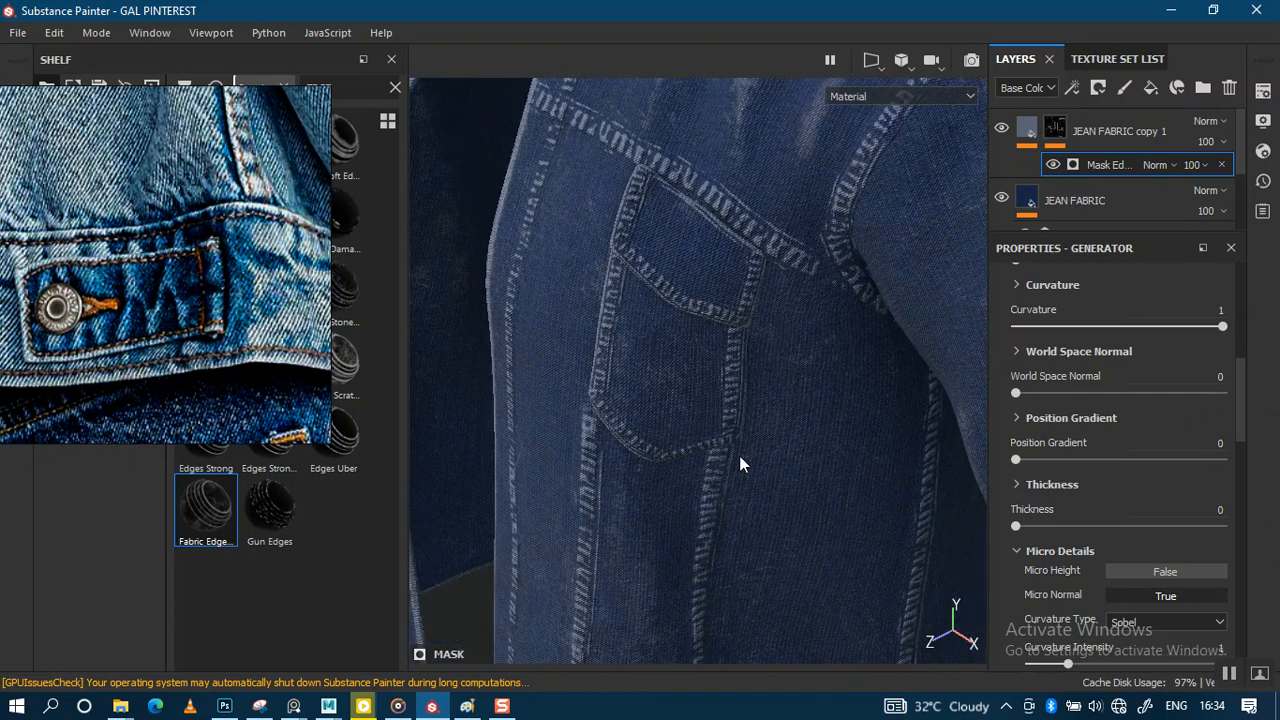
{"action": "left_click_drag", "start_coordinate": [708, 385], "coordinate": [749, 379], "text": "alt"}
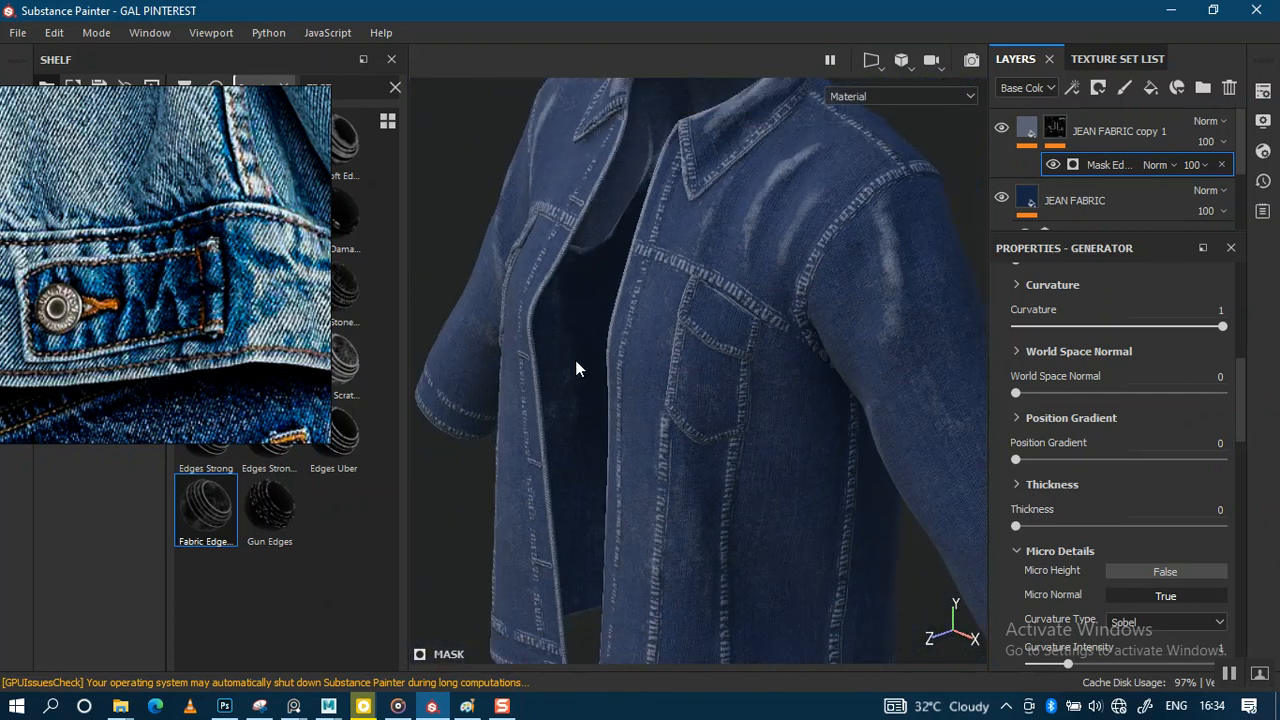
{"action": "left_click_drag", "start_coordinate": [639, 382], "coordinate": [642, 336], "text": "alt"}
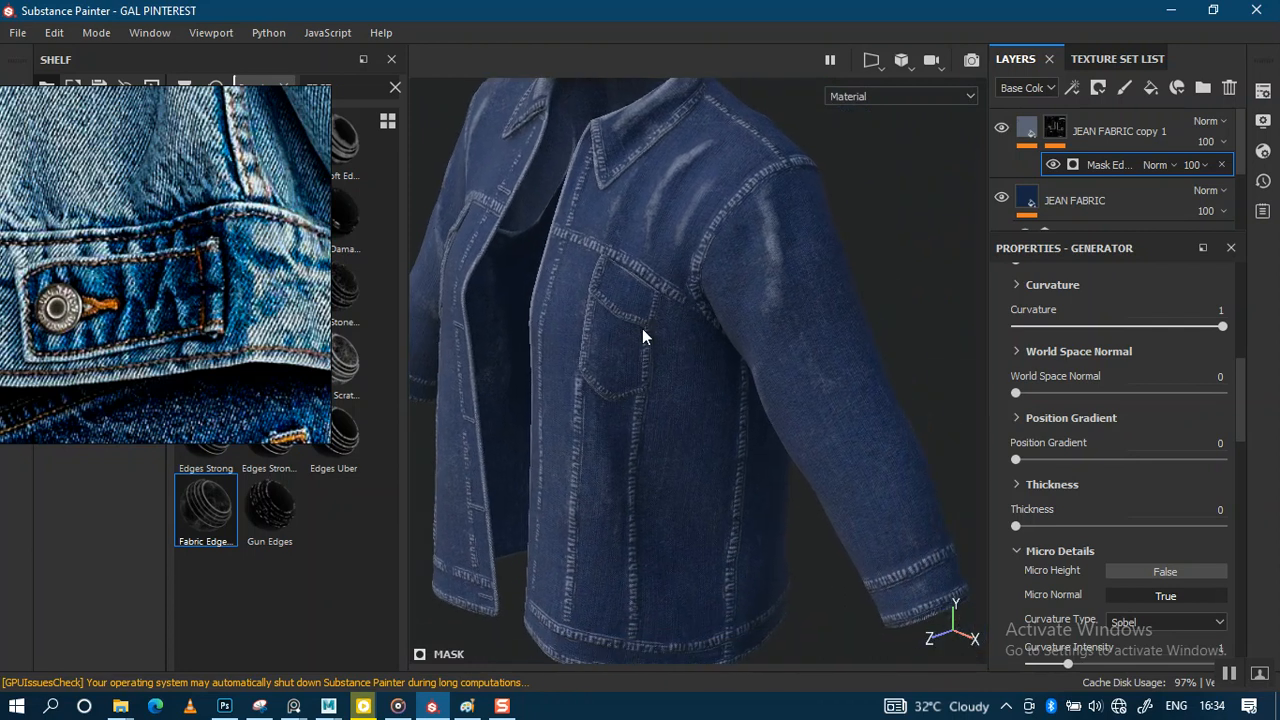
{"action": "left_click_drag", "start_coordinate": [697, 384], "coordinate": [768, 368], "text": "alt"}
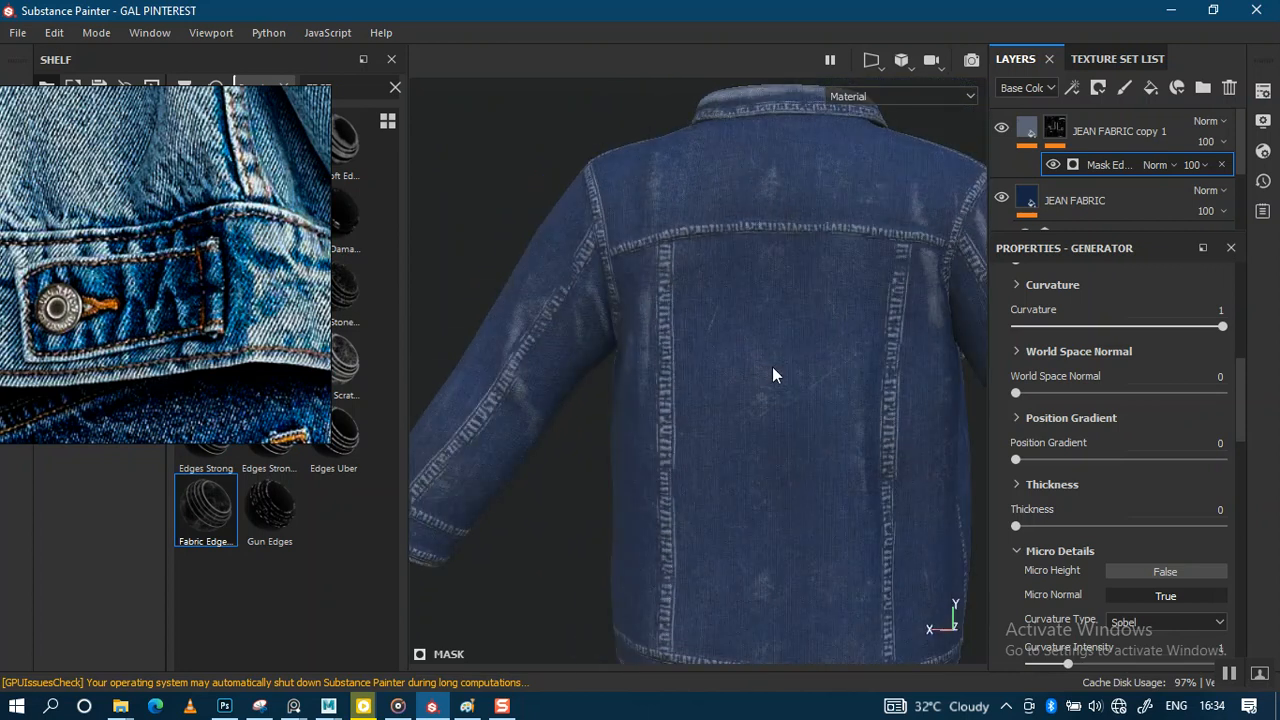
{"action": "left_click_drag", "start_coordinate": [762, 384], "coordinate": [789, 391], "text": "alt"}
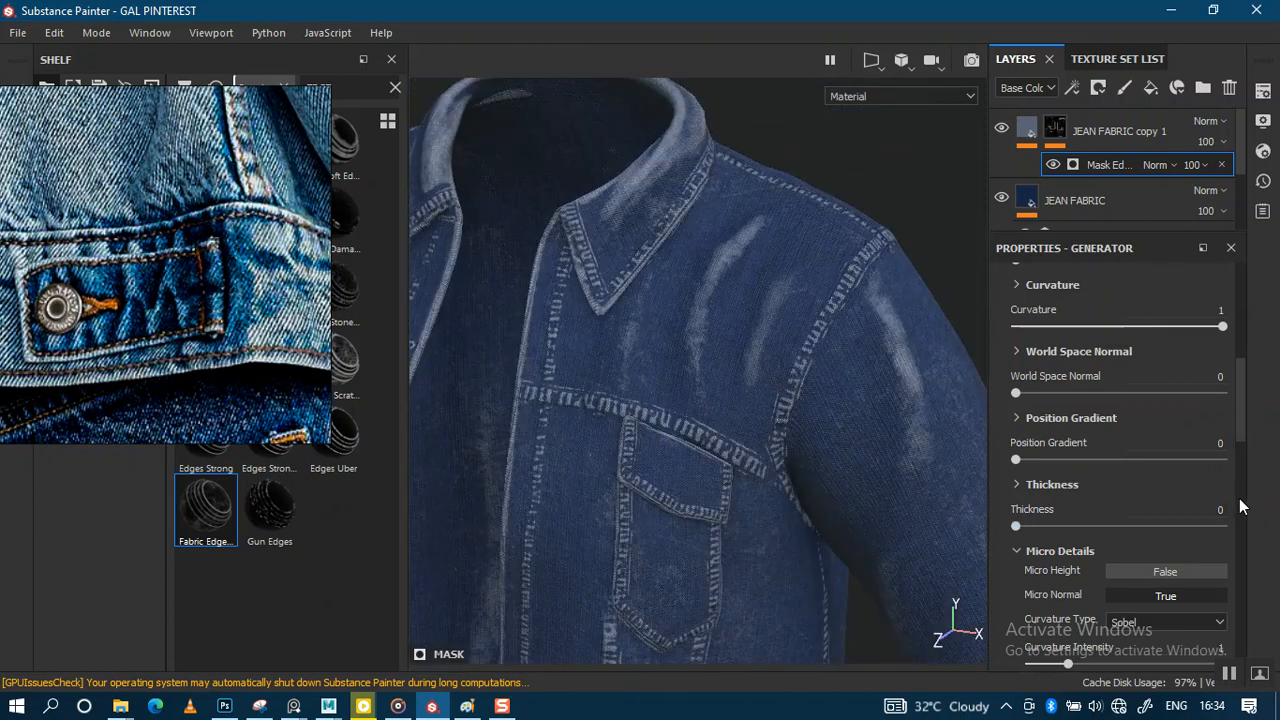
Step: Set the generator's Micro Details AO Radius to 0.5 and Curvature Intensity to 2.7
{"action": "scroll", "coordinate": [1237, 465], "scroll_direction": "down", "scroll_amount": 4}
{"action": "scroll", "coordinate": [1238, 484], "scroll_direction": "down", "scroll_amount": 1}
{"action": "left_click_drag", "start_coordinate": [1087, 490], "coordinate": [1125, 488]}
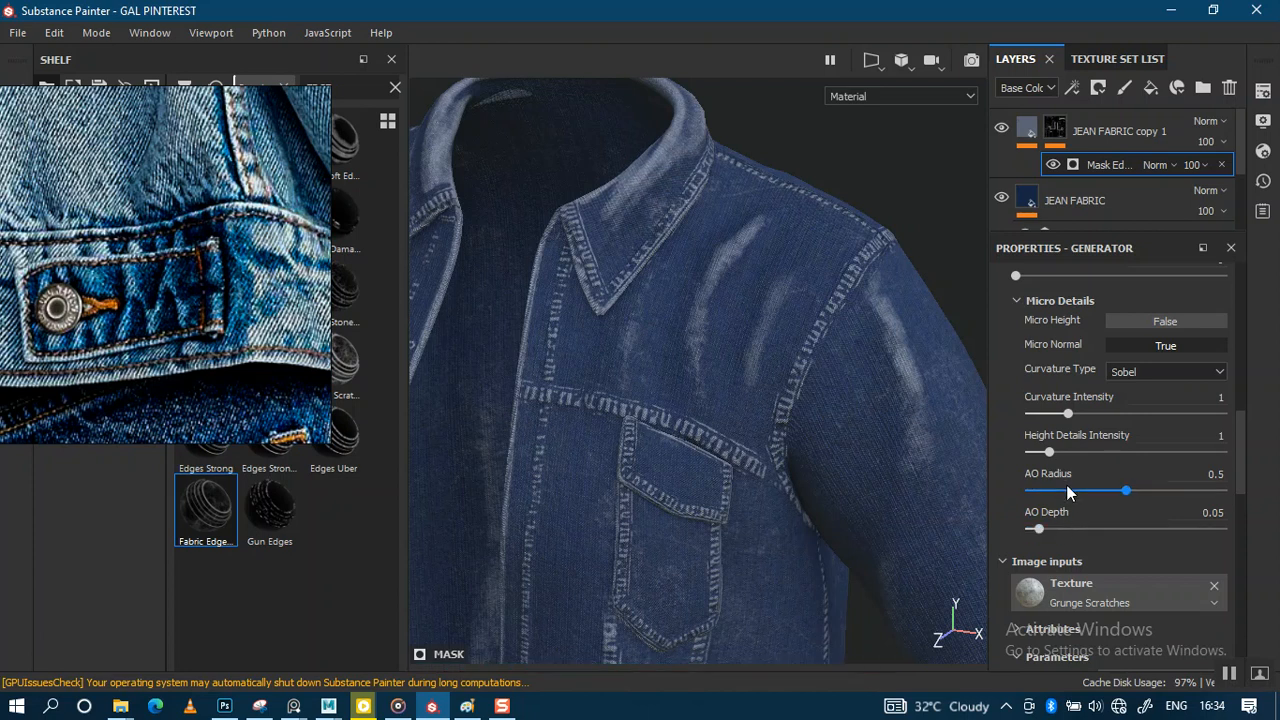
{"action": "left_click_drag", "start_coordinate": [1081, 411], "coordinate": [1104, 413]}
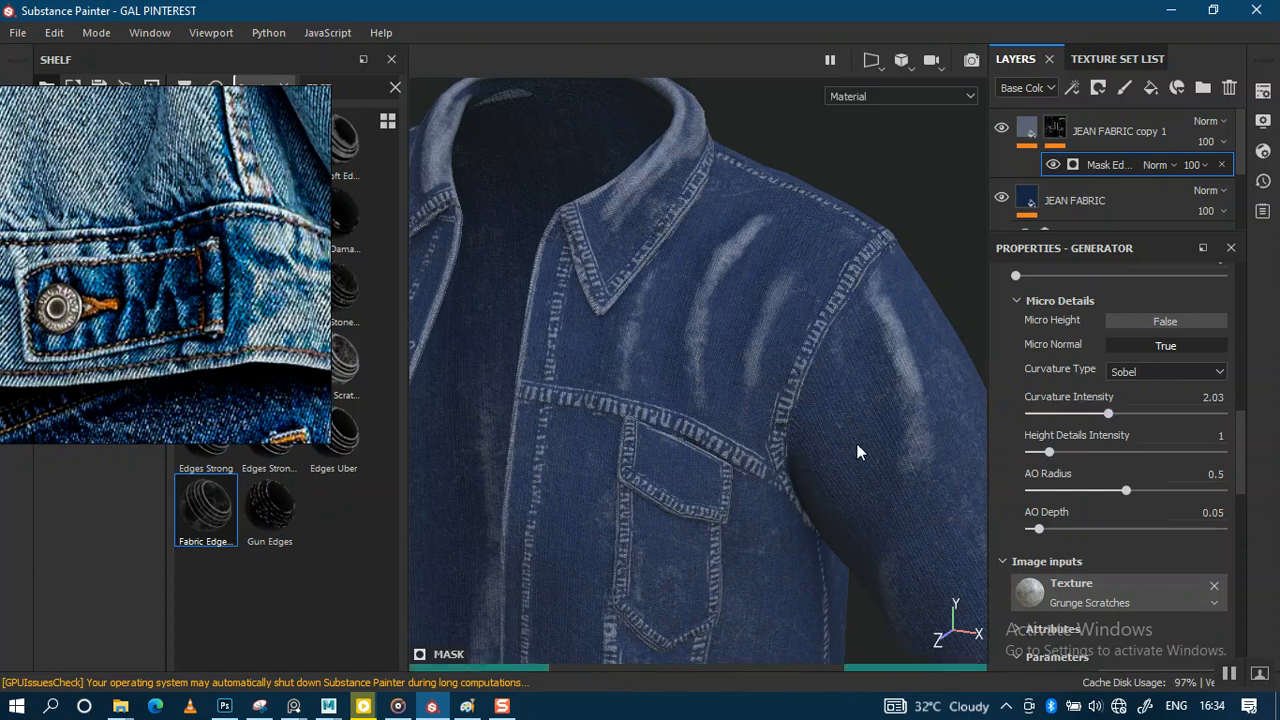
{"action": "left_click", "coordinate": [1126, 412]}
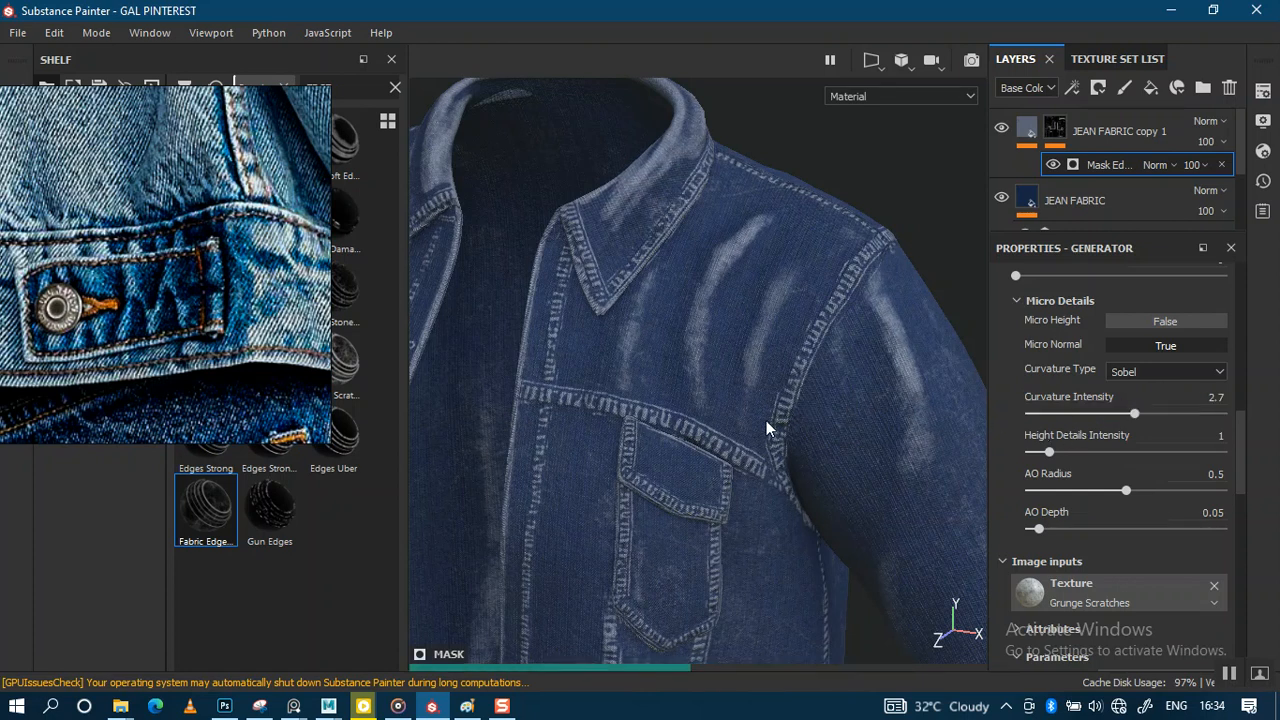
{"action": "left_click_drag", "start_coordinate": [737, 460], "coordinate": [776, 345], "text": "alt"}
{"action": "right_click_drag", "start_coordinate": [776, 345], "coordinate": [776, 320], "text": "alt"}
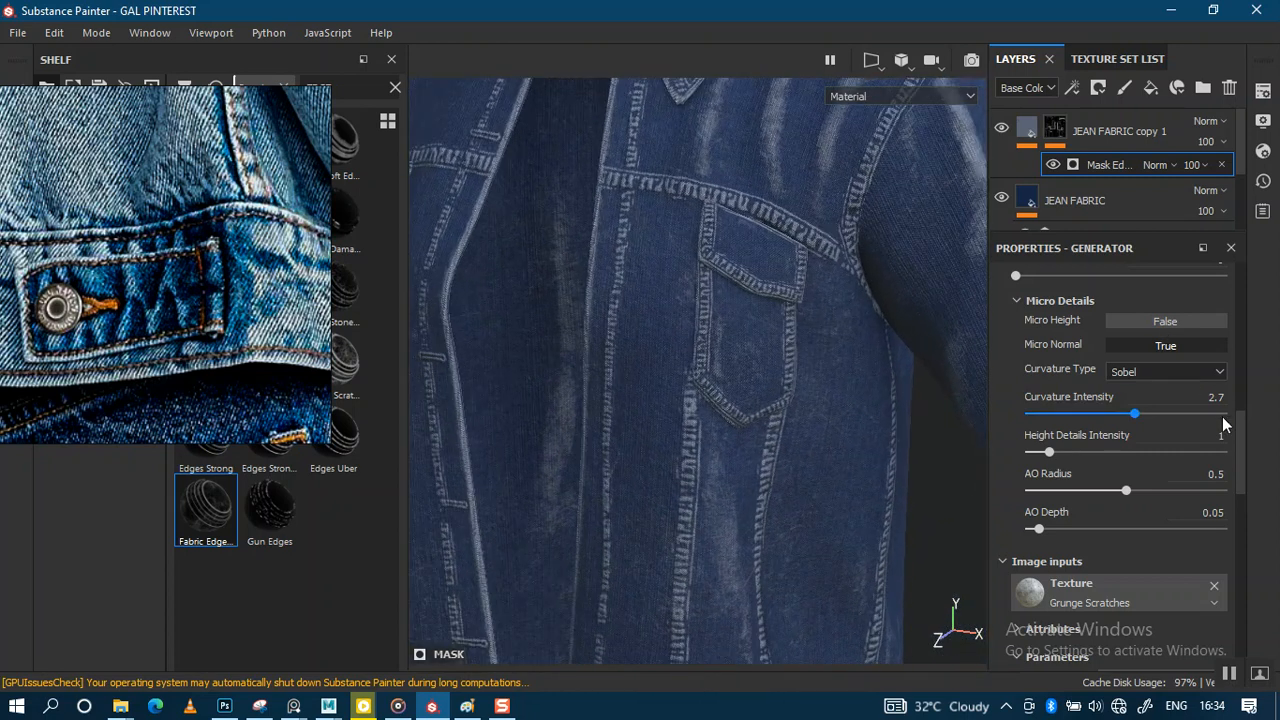
Step: Set the mask generator's Global Blur to 0.15 and check the softened edges on the whole jacket
{"action": "left_click_drag", "start_coordinate": [1243, 445], "coordinate": [1236, 305]}
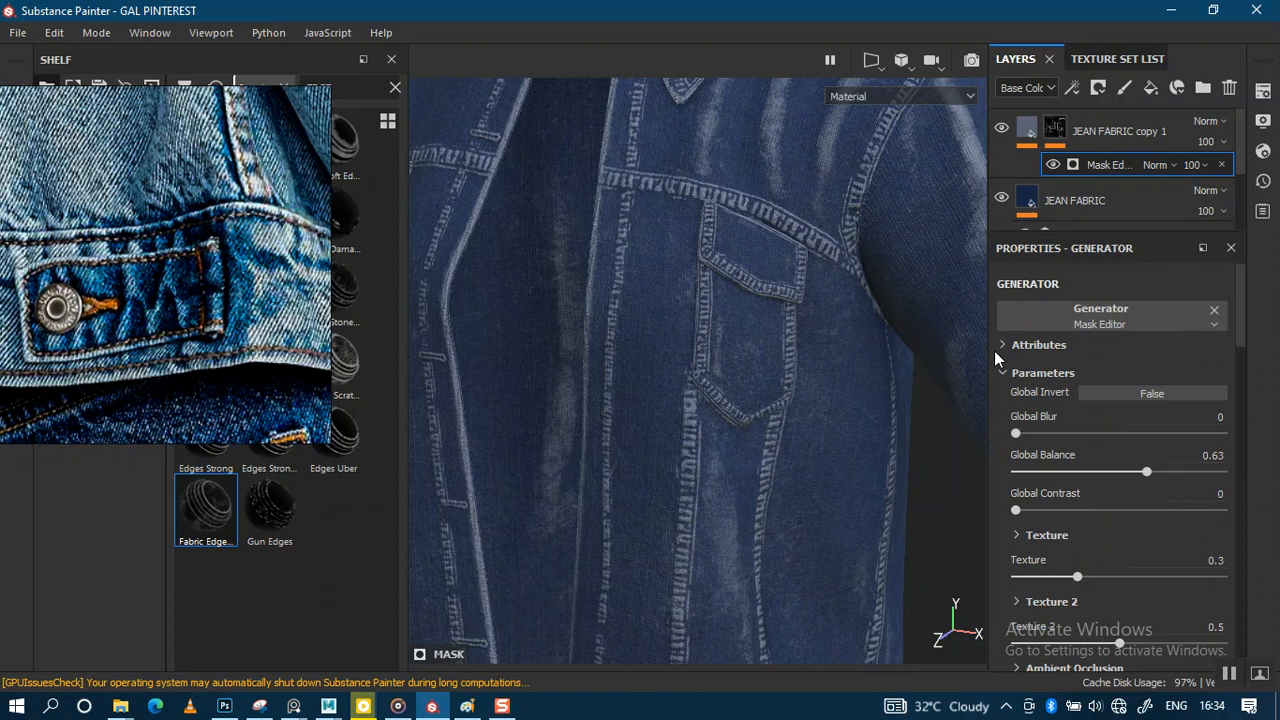
{"action": "left_click", "coordinate": [1027, 431]}
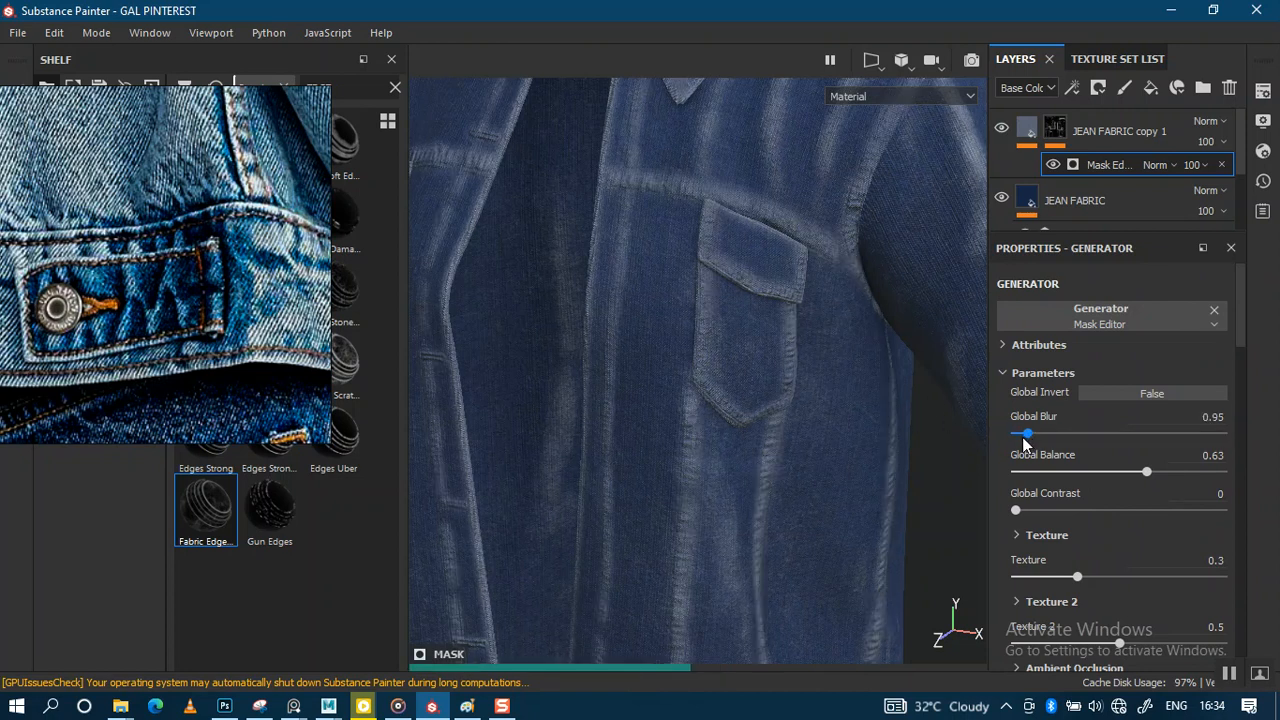
{"action": "left_click_drag", "start_coordinate": [1025, 431], "coordinate": [1011, 439]}
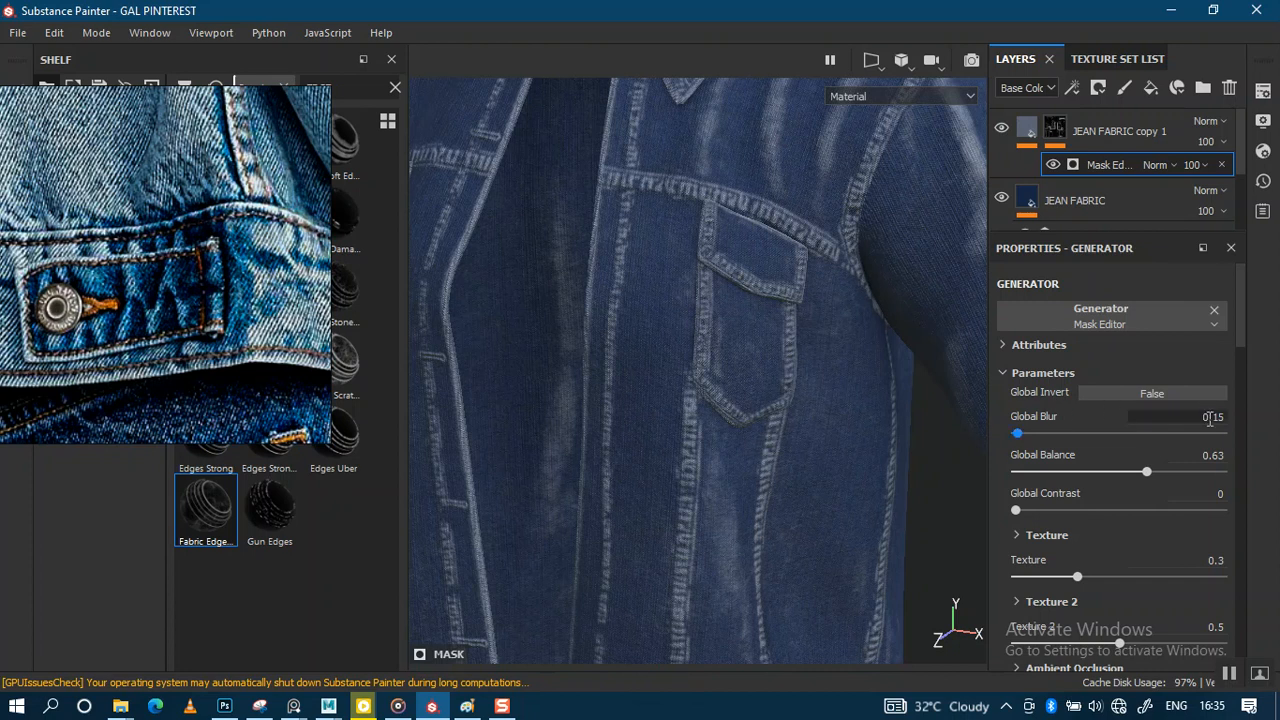
{"action": "scroll", "coordinate": [750, 300], "scroll_direction": "up", "scroll_amount": 3}
{"action": "middle_click_drag", "start_coordinate": [771, 451], "coordinate": [789, 523], "text": "alt"}
{"action": "scroll", "coordinate": [780, 547], "scroll_direction": "up", "scroll_amount": 3}
{"action": "right_click_drag", "start_coordinate": [761, 490], "coordinate": [767, 271], "text": "alt"}
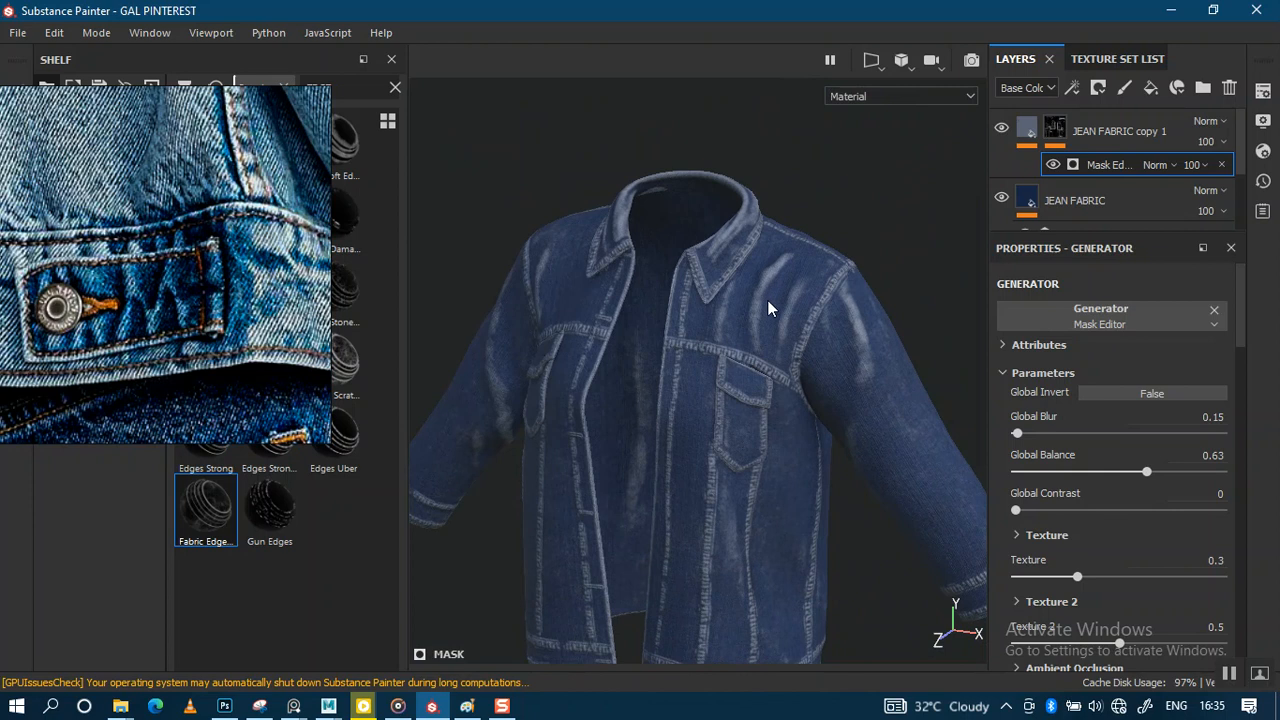
Step: Move the reference photo off the smart masks and apply the Dust Wide Edges smart mask to the JEAN FABRIC copy 1 layer
{"action": "right_click_drag", "start_coordinate": [737, 395], "coordinate": [471, 334], "text": "alt"}
{"action": "left_click_drag", "start_coordinate": [274, 328], "coordinate": [130, 172]}
{"action": "right_click_drag", "start_coordinate": [725, 261], "coordinate": [679, 293], "text": "alt"}
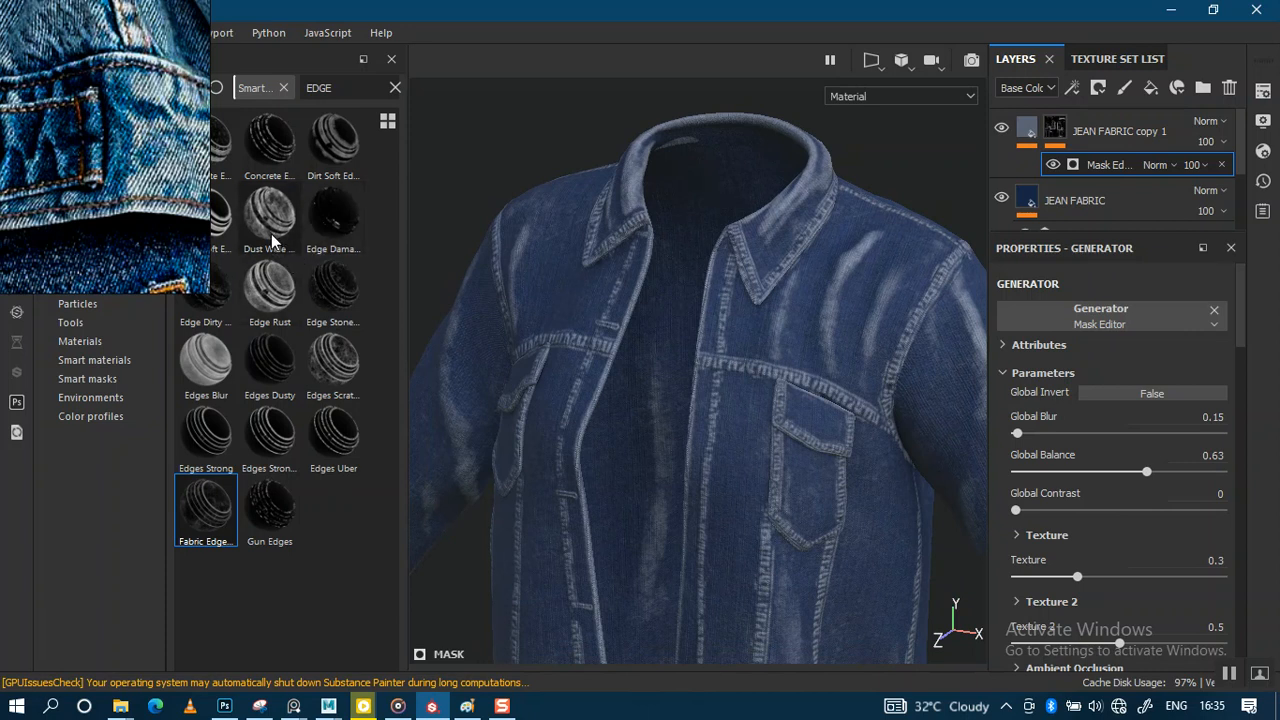
{"action": "mouse_move", "coordinate": [272, 241]}
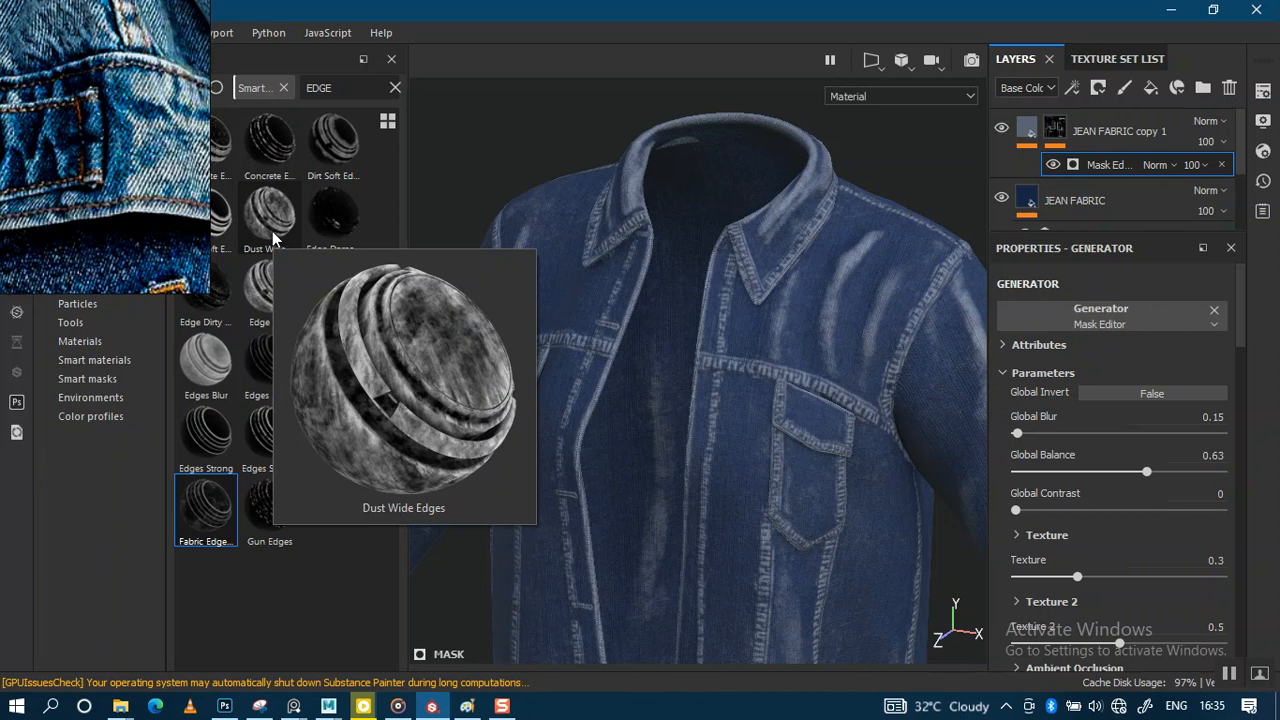
{"action": "left_click", "coordinate": [274, 220]}
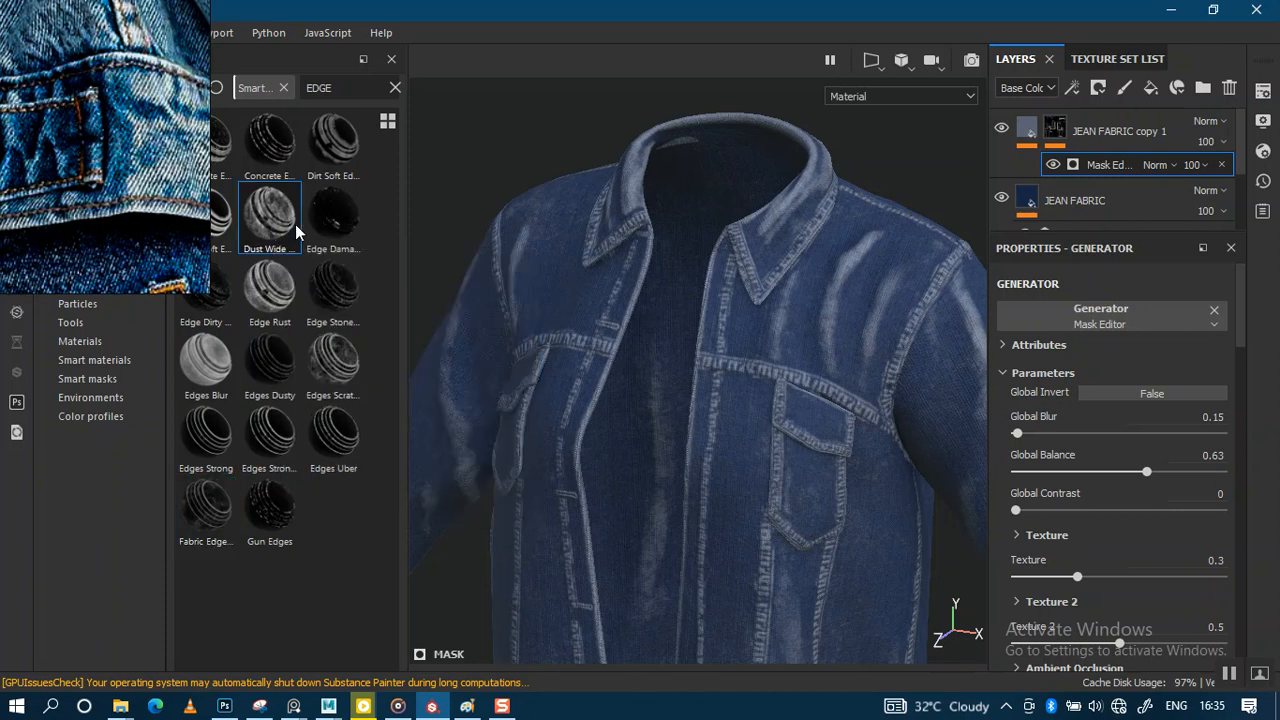
{"action": "mouse_move", "coordinate": [270, 228]}
{"action": "left_mouse_down"}
{"action": "mouse_move", "coordinate": [626, 206]}
{"action": "mouse_move", "coordinate": [1046, 152]}
{"action": "mouse_move", "coordinate": [1050, 131]}
{"action": "mouse_move", "coordinate": [1022, 166]}
{"action": "left_mouse_up"}
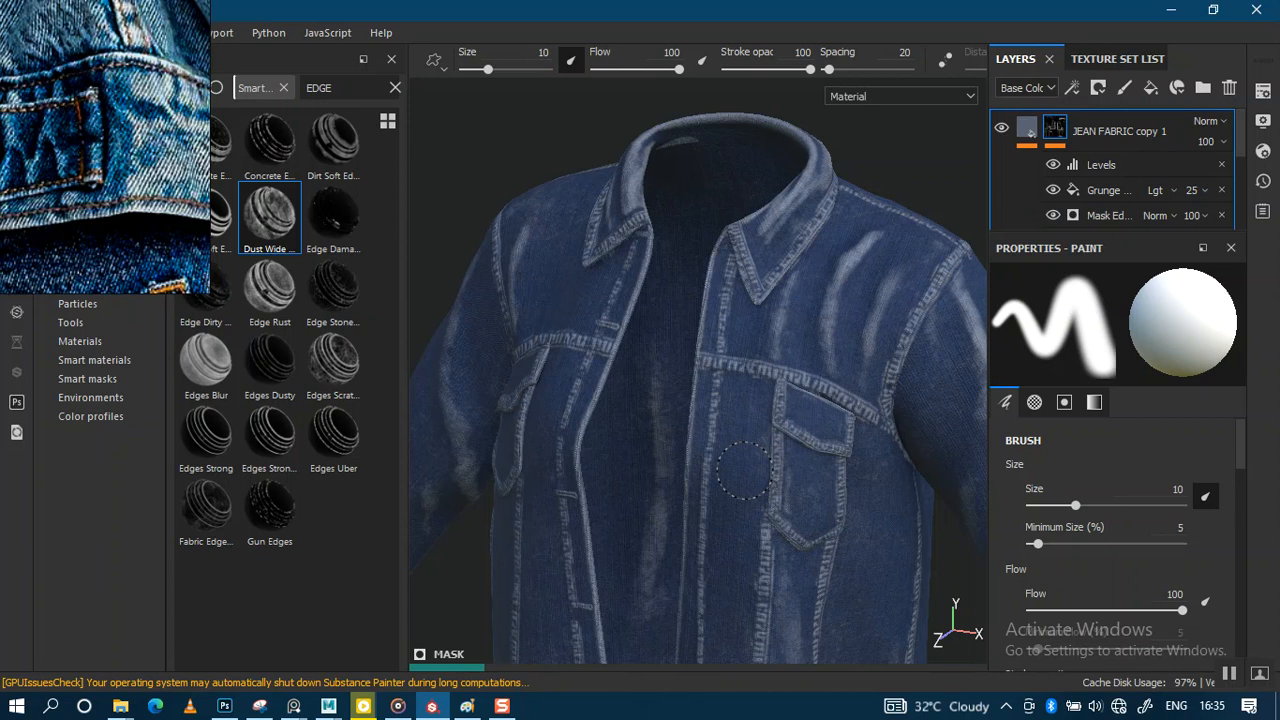
{"action": "scroll", "coordinate": [740, 460], "scroll_direction": "up", "scroll_amount": 2}
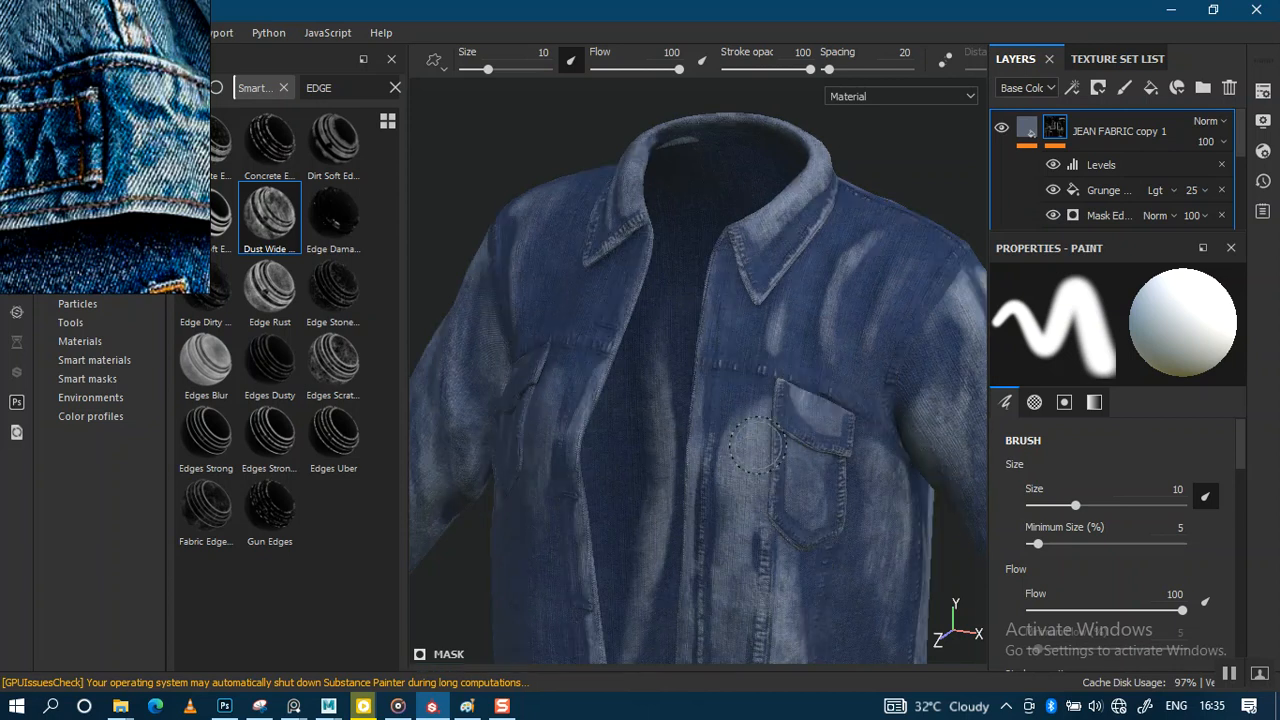
{"action": "scroll", "coordinate": [795, 430], "scroll_direction": "up", "scroll_amount": 2}
{"action": "scroll", "coordinate": [822, 305], "scroll_direction": "up", "scroll_amount": 1}
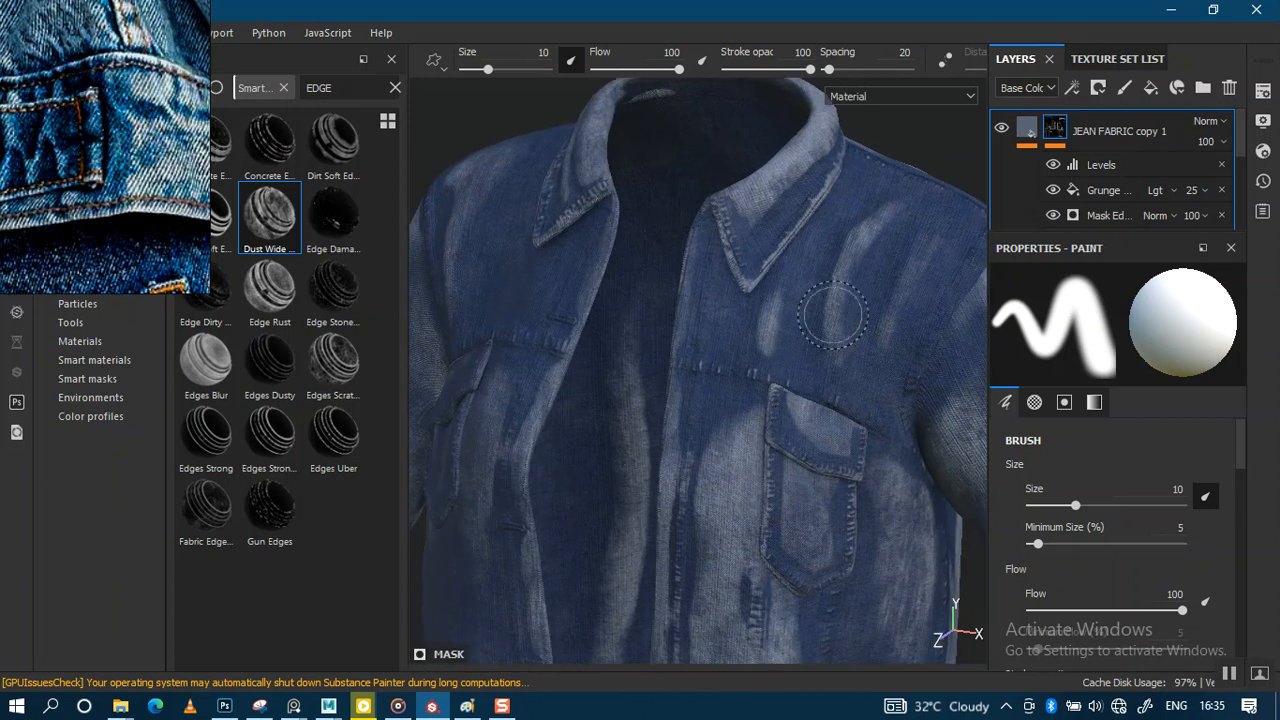
Step: Try the Screen and Linear dodge (Add) blending modes on the grunge fill in the JEAN FABRIC copy 1 mask
{"action": "left_click", "coordinate": [1174, 189]}
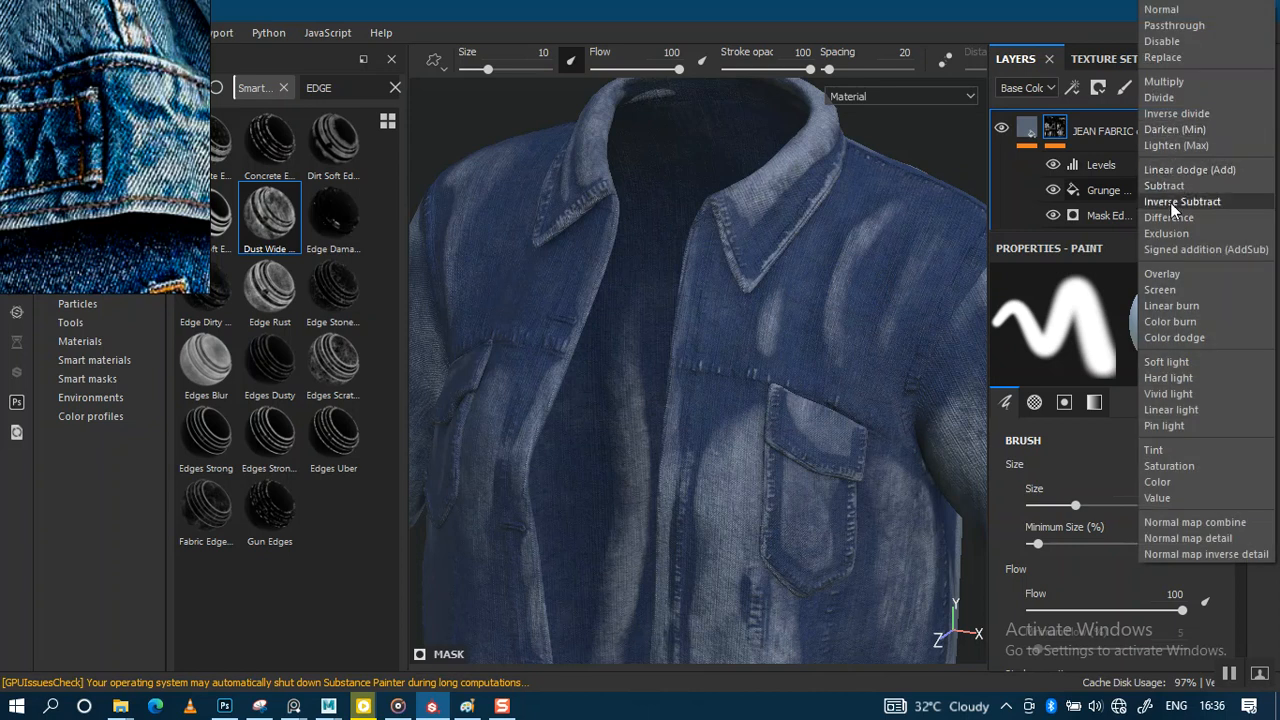
{"action": "left_click", "coordinate": [1178, 289]}
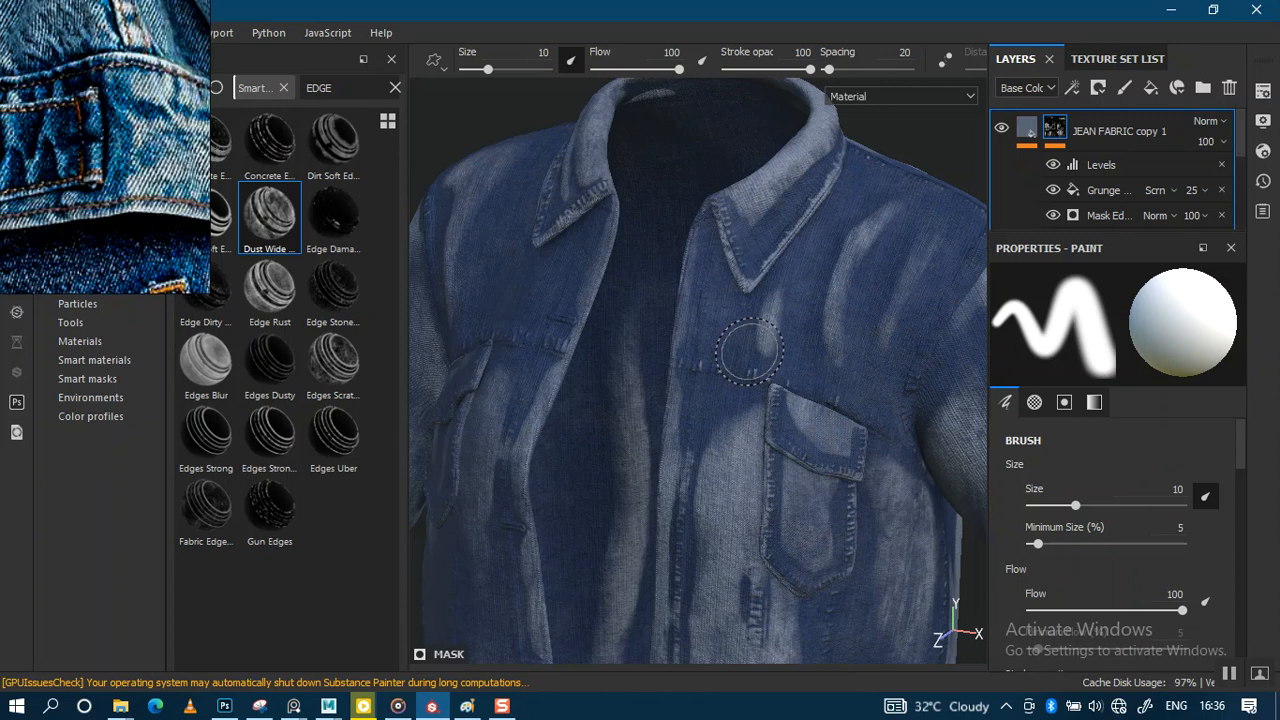
{"action": "right_click_drag", "start_coordinate": [748, 349], "coordinate": [754, 434], "text": "alt"}
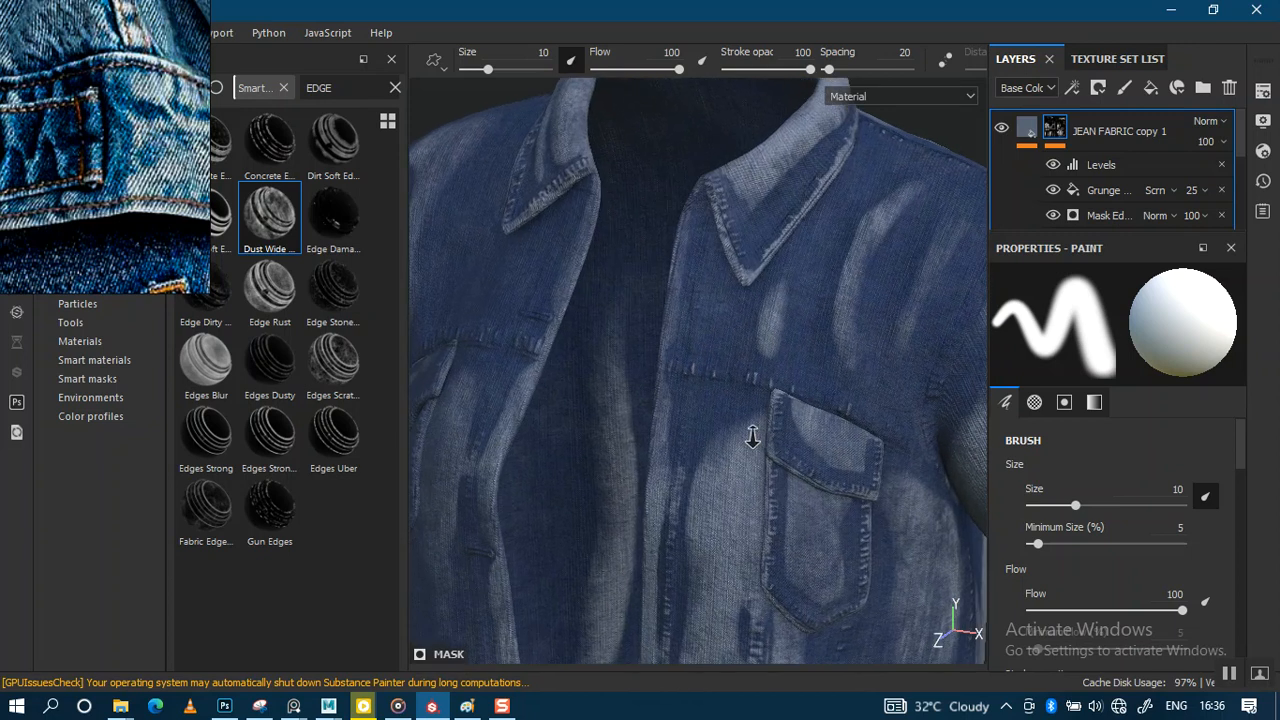
{"action": "left_click", "coordinate": [1173, 190]}
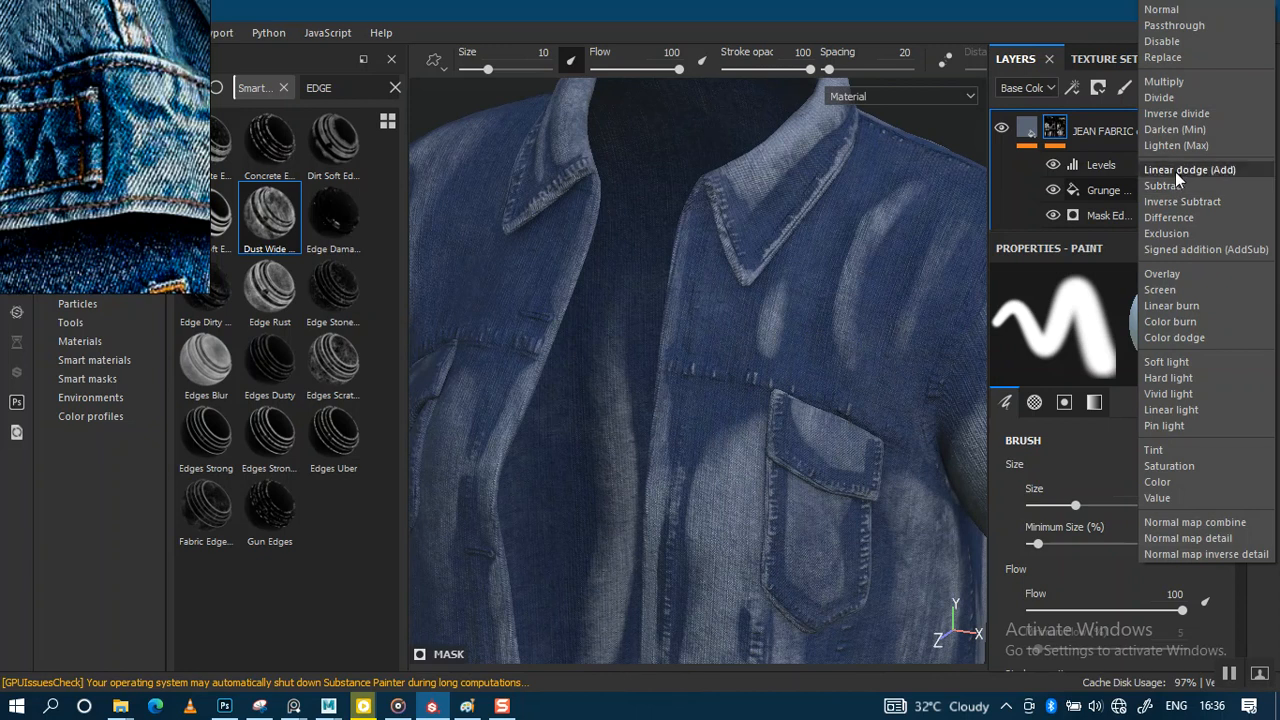
{"action": "left_click", "coordinate": [1176, 170]}
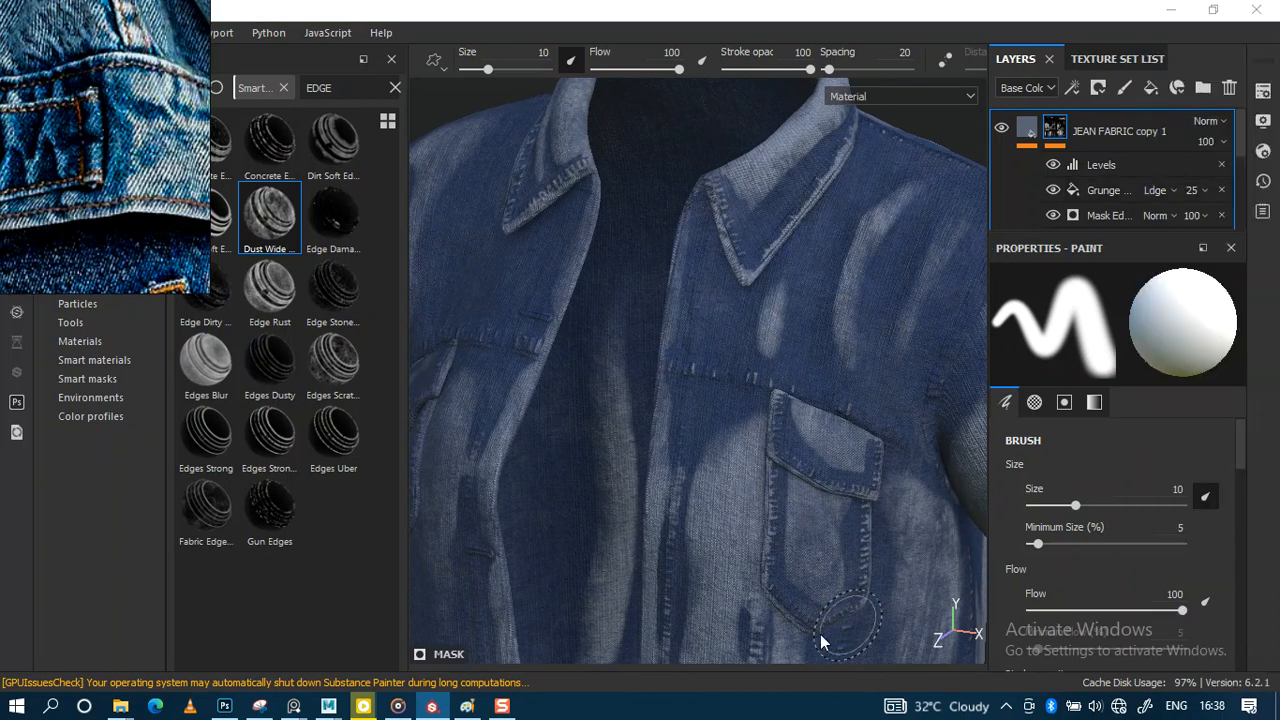
{"action": "mouse_move", "coordinate": [705, 490]}
{"action": "left_mouse_down", "text": "alt"}
{"action": "mouse_move", "coordinate": [728, 390]}
{"action": "mouse_move", "coordinate": [742, 386]}
{"action": "left_mouse_up", "text": "alt"}
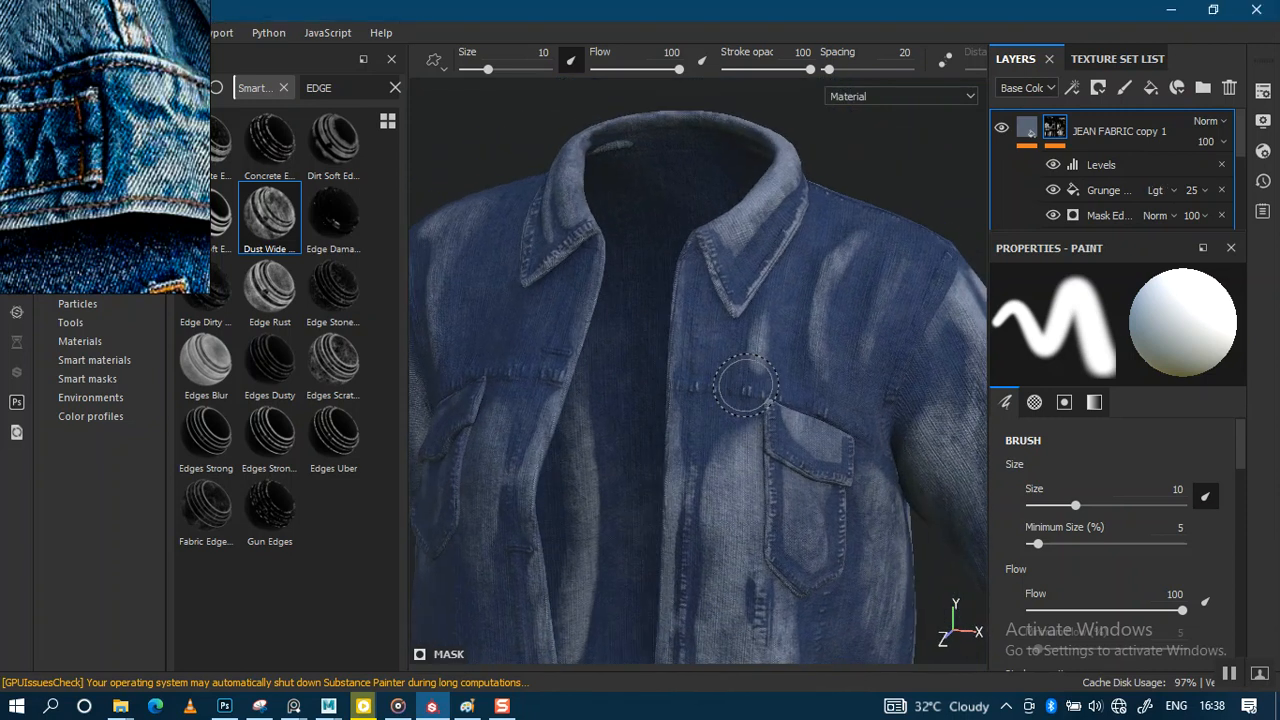
Step: Undo the grunge blending changes and the Dust Wide Edges smart mask, returning JEAN FABRIC copy 1 to its single Mask Editor
{"action": "key", "text": "ctrl+z"}
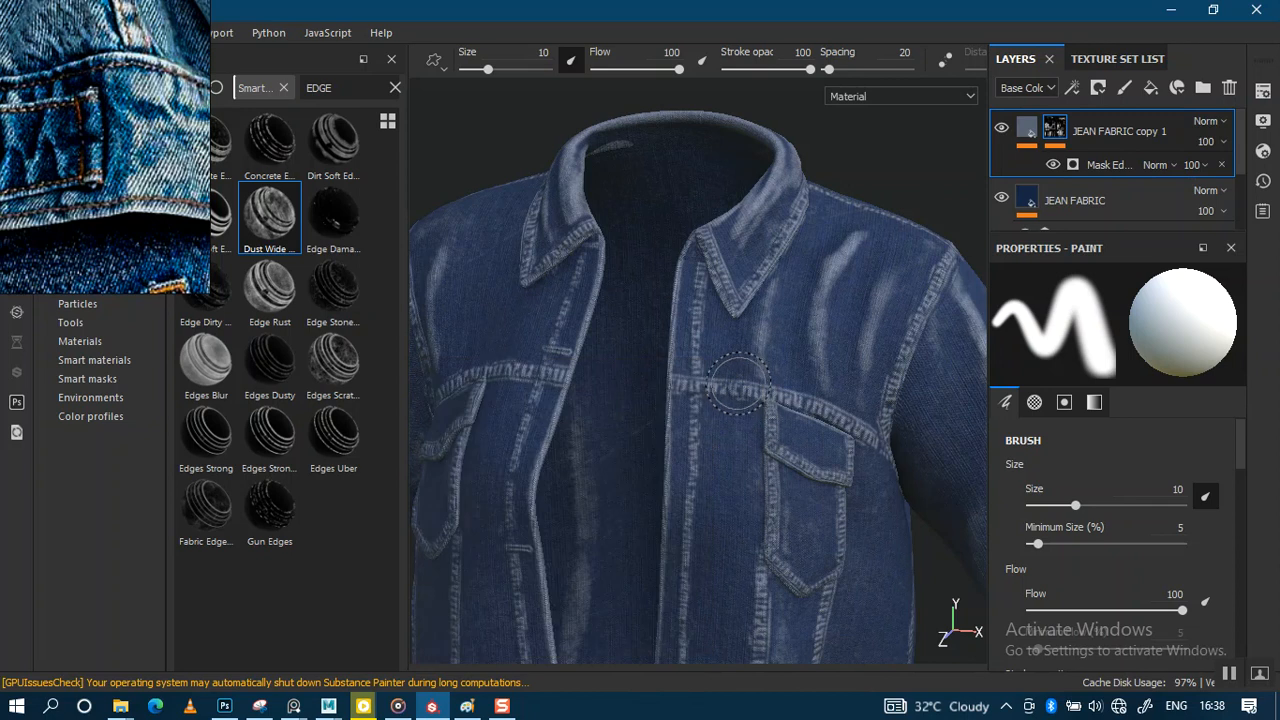
{"action": "left_click_drag", "start_coordinate": [752, 408], "coordinate": [970, 235], "text": "alt"}
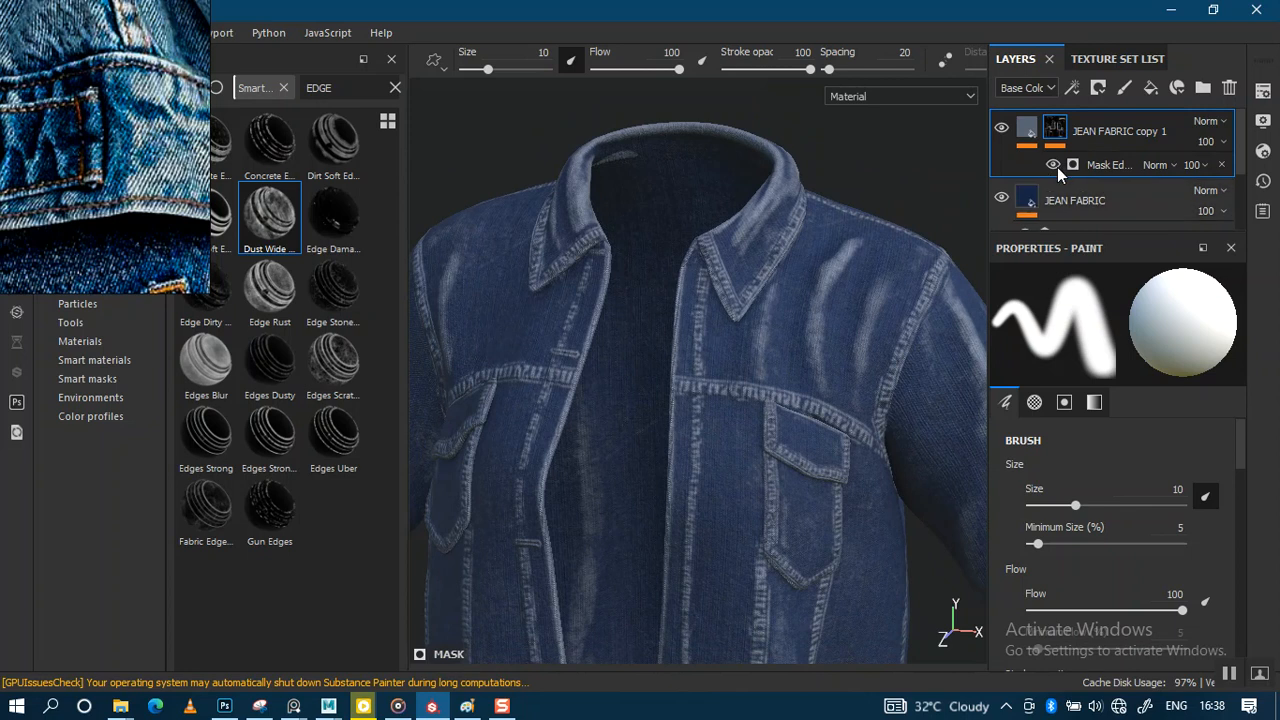
Step: Duplicate the JEAN FABRIC copy 1 layer, remove the Mask Editor from the duplicate's mask and hide JEAN FABRIC copy 1
{"action": "key", "text": "ctrl+d"}
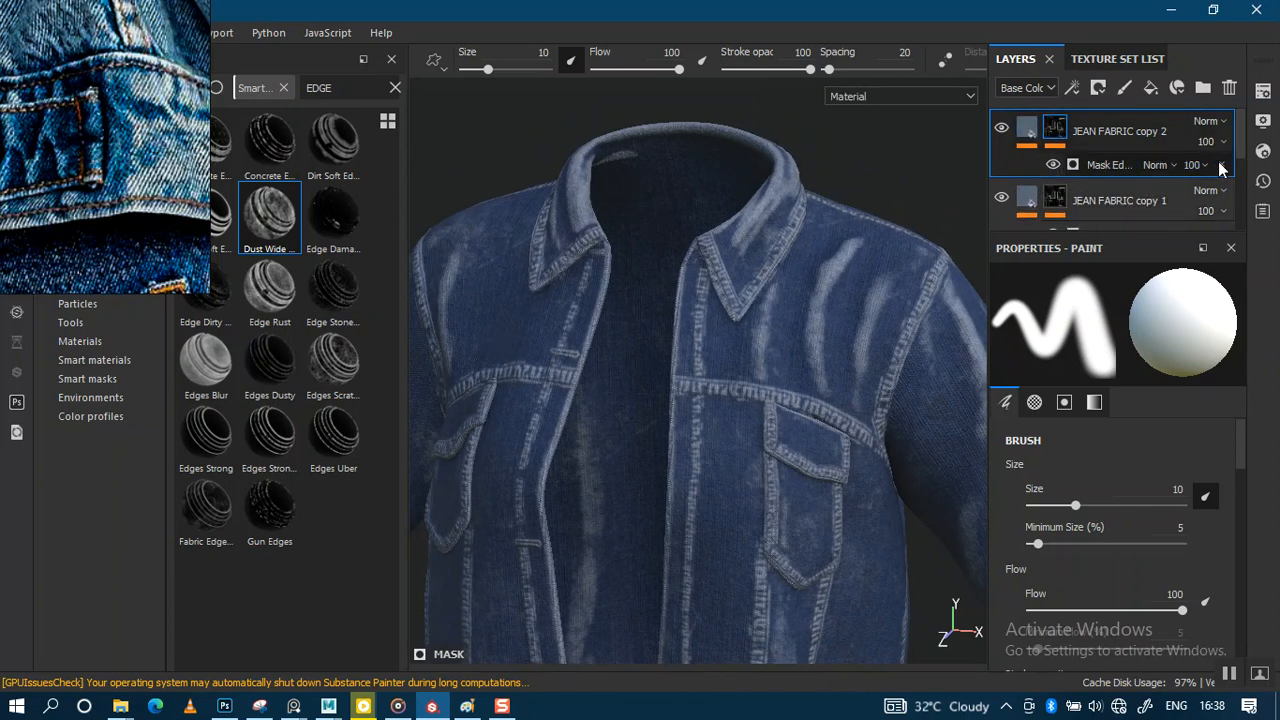
{"action": "left_click", "coordinate": [1220, 166]}
{"action": "left_click", "coordinate": [1001, 172]}
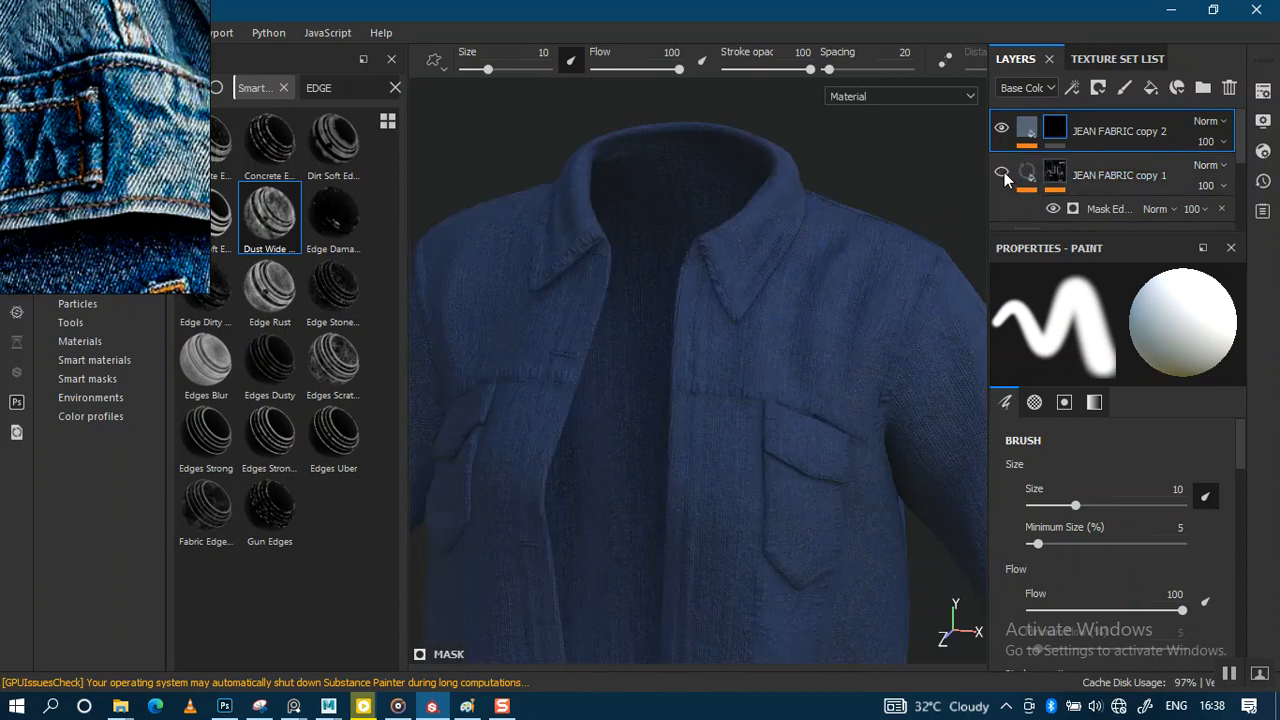
Step: Set the Lightness of the HSL Perceptive filter on JEAN FABRIC copy 2 to 0.619
{"action": "left_click", "coordinate": [1035, 133]}
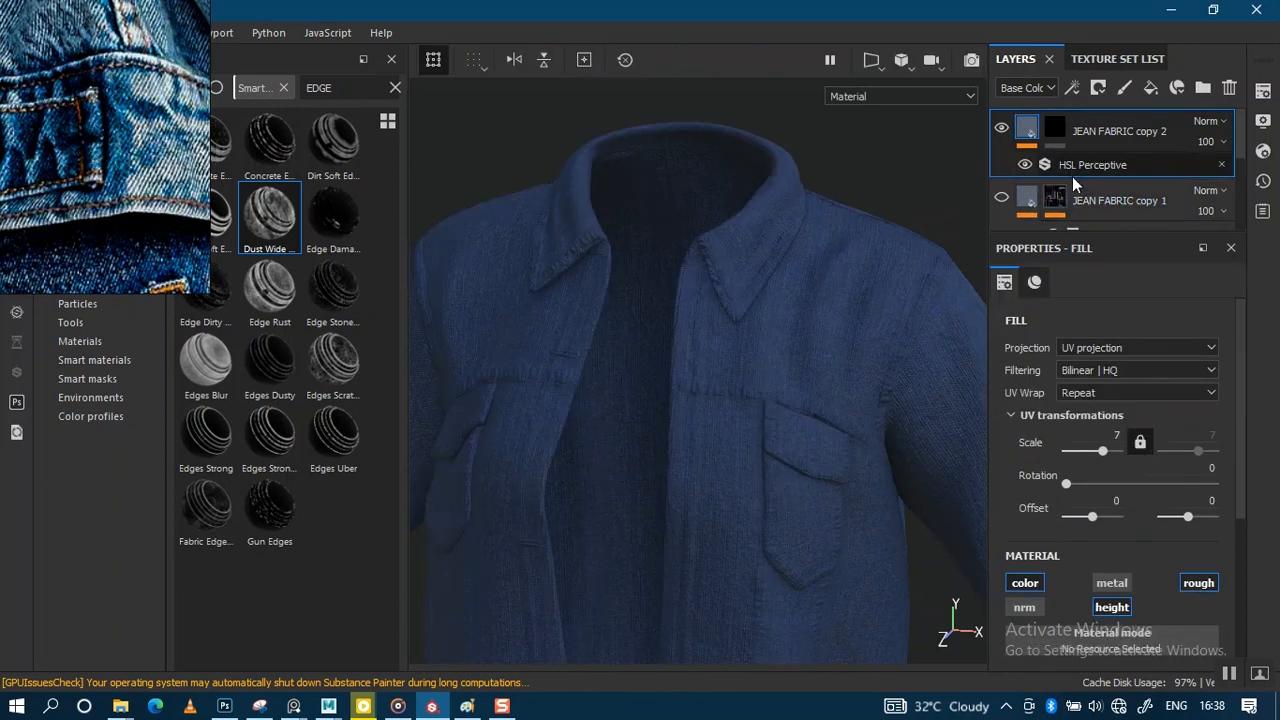
{"action": "left_click", "coordinate": [1071, 165]}
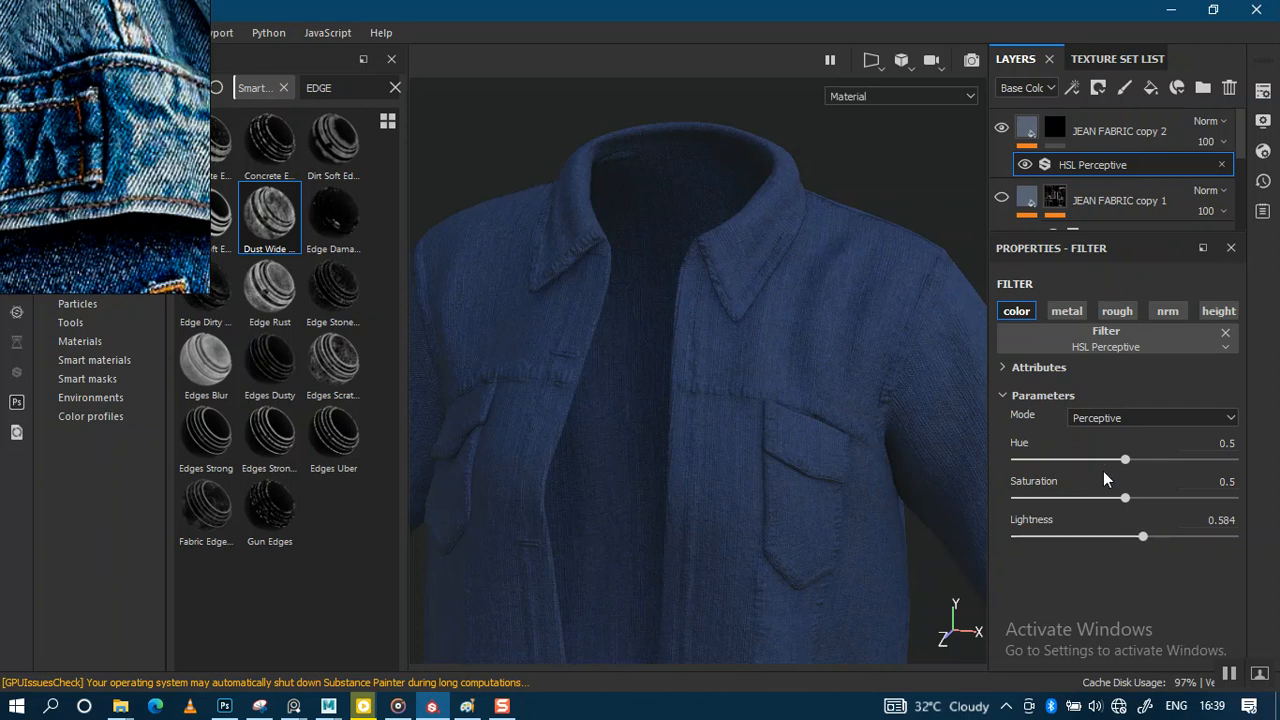
{"action": "scroll", "coordinate": [1238, 150], "scroll_direction": "down", "scroll_amount": 2}
{"action": "scroll", "coordinate": [1238, 158], "scroll_direction": "up", "scroll_amount": 2}
{"action": "left_click", "coordinate": [1024, 166]}
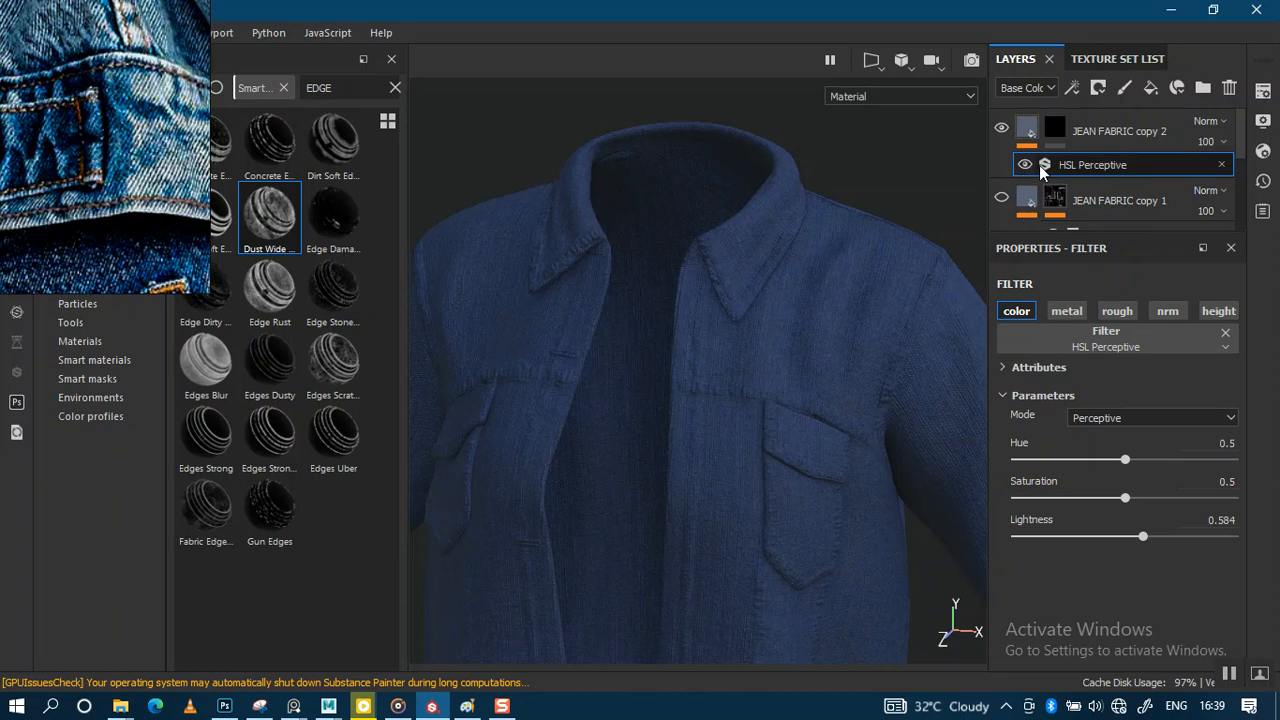
{"action": "left_click_drag", "start_coordinate": [1143, 538], "coordinate": [1170, 538]}
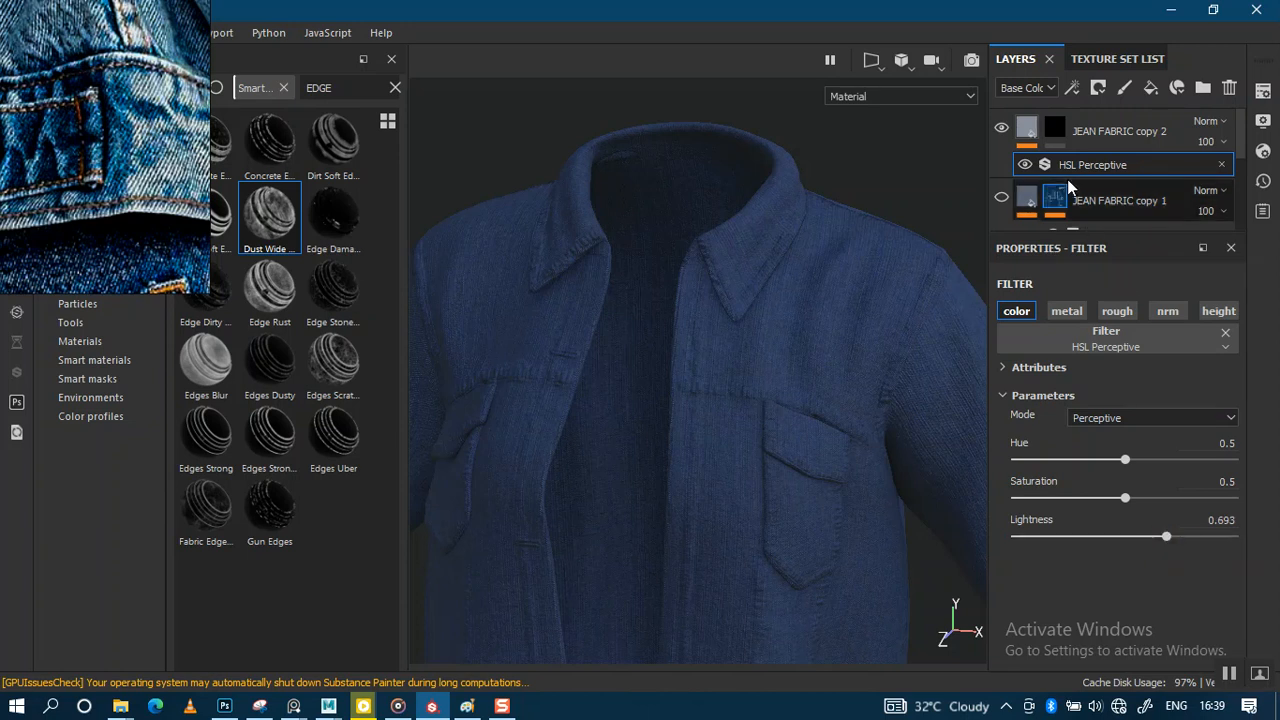
{"action": "scroll", "coordinate": [1241, 186], "scroll_direction": "down", "scroll_amount": 3}
{"action": "scroll", "coordinate": [1237, 171], "scroll_direction": "up", "scroll_amount": 3}
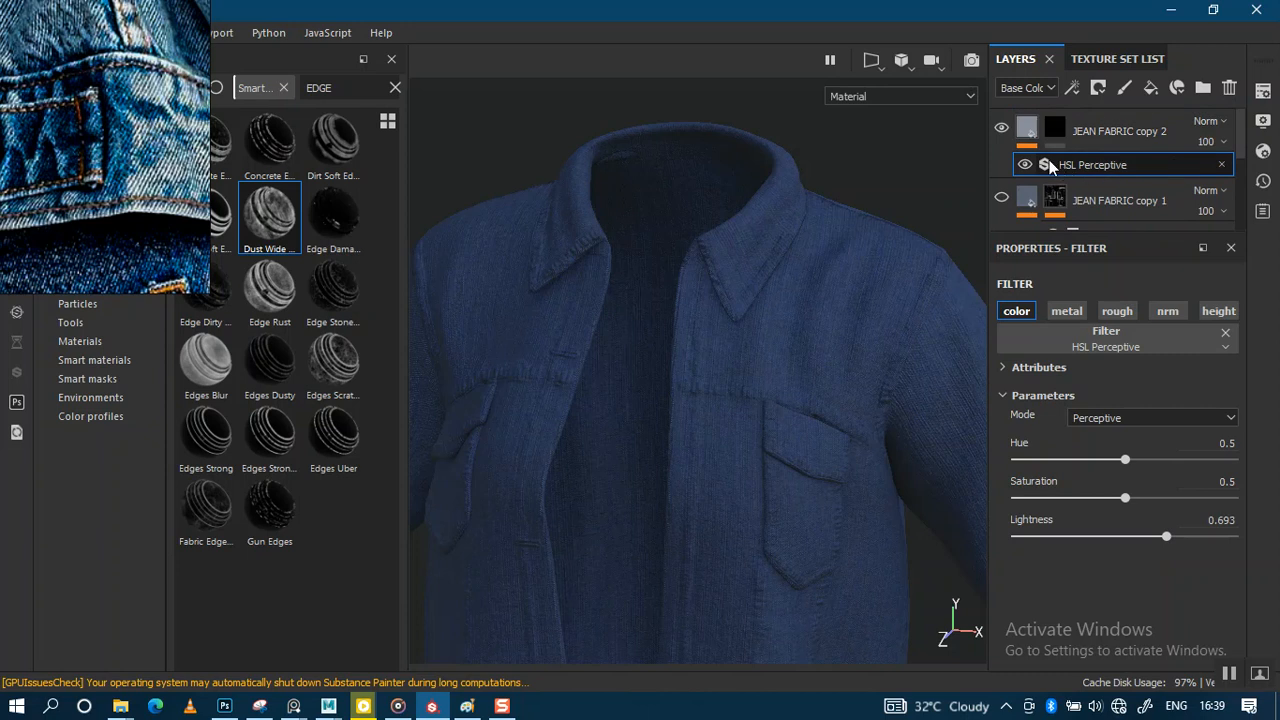
{"action": "left_click", "coordinate": [1028, 138]}
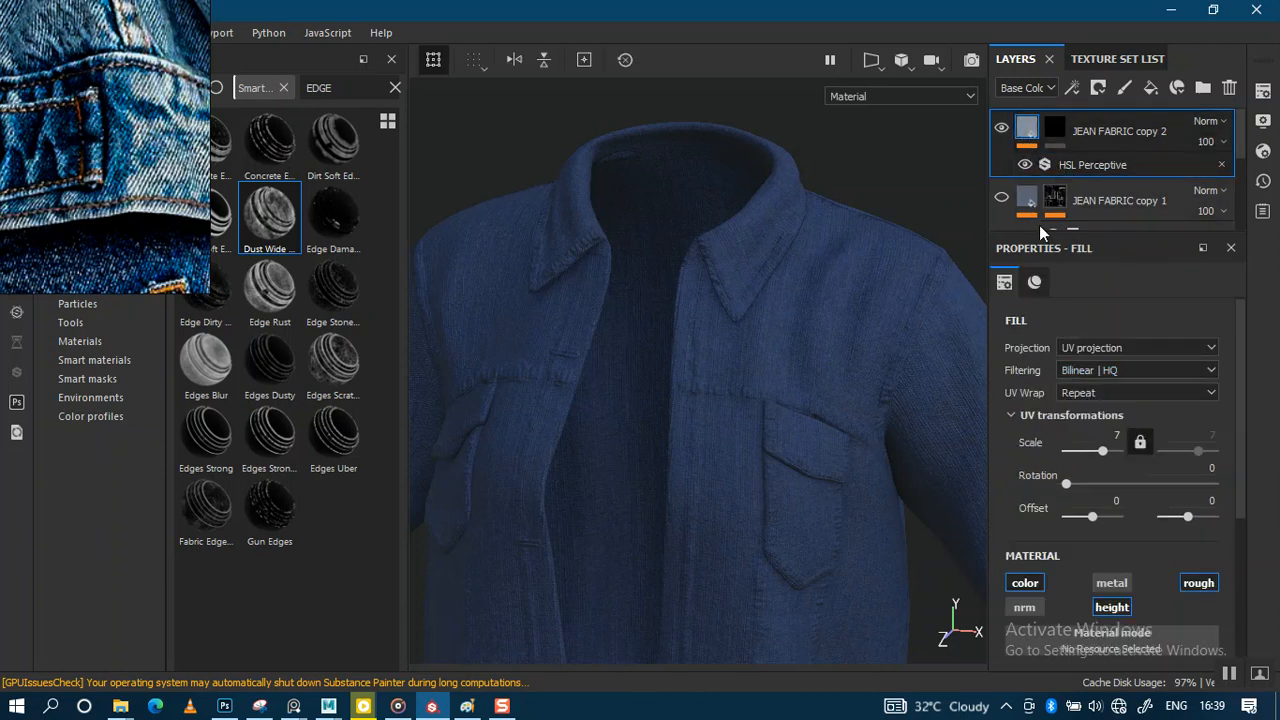
{"action": "left_click", "coordinate": [1064, 168]}
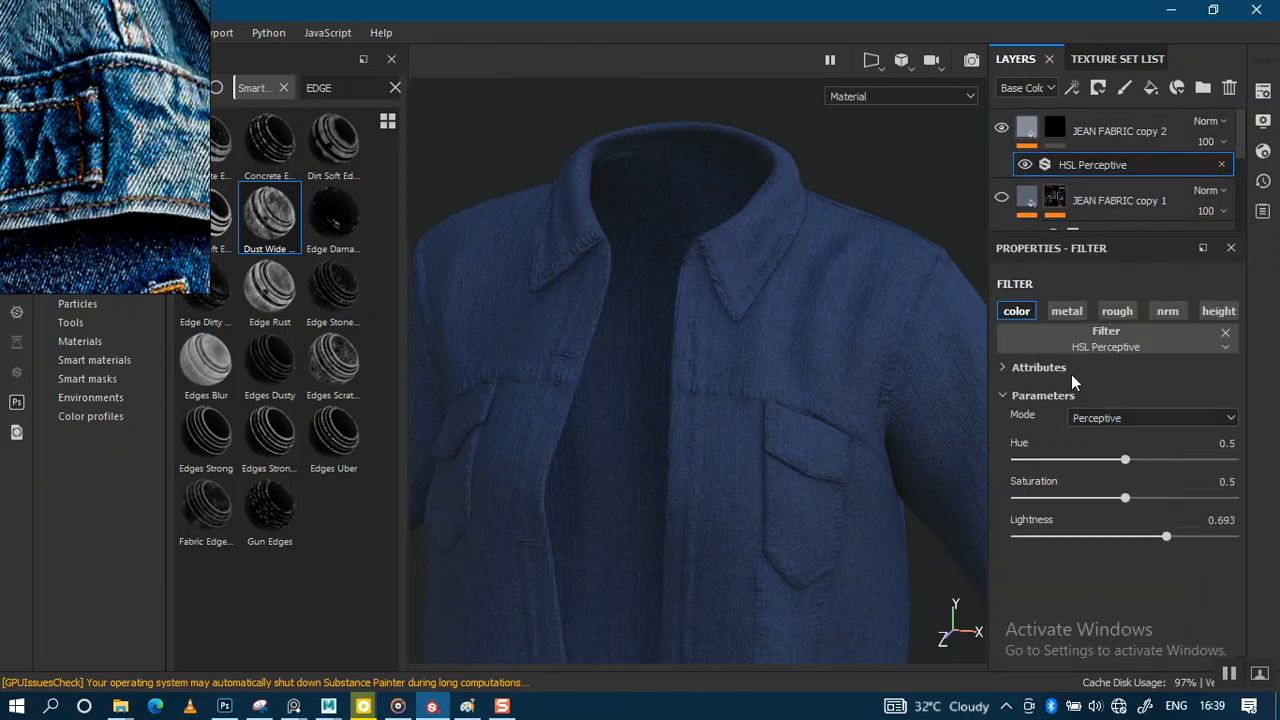
{"action": "mouse_move", "coordinate": [1158, 543]}
{"action": "left_mouse_down"}
{"action": "mouse_move", "coordinate": [1118, 540]}
{"action": "mouse_move", "coordinate": [1151, 538]}
{"action": "left_mouse_up"}
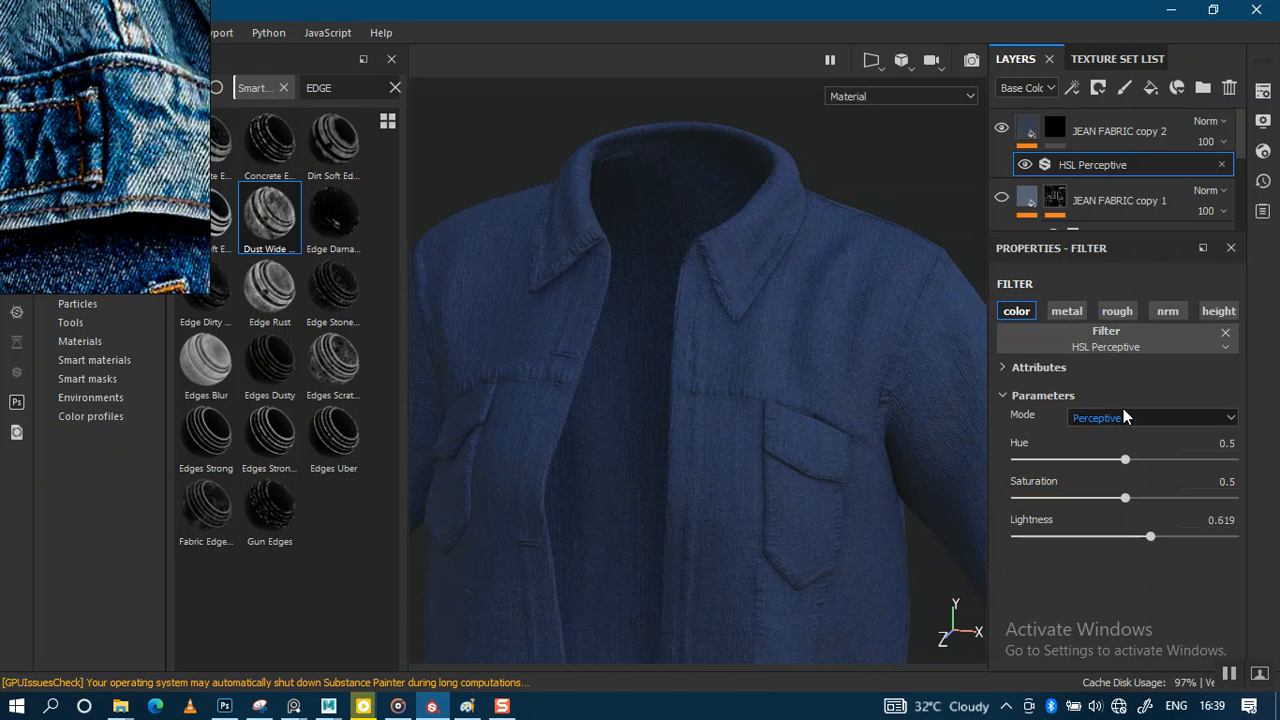
Step: Compare the jacket with the JEAN FABRIC copy 1 and base JEAN FABRIC layers shown and hidden, leaving both layers shown
{"action": "left_click", "coordinate": [1002, 200]}
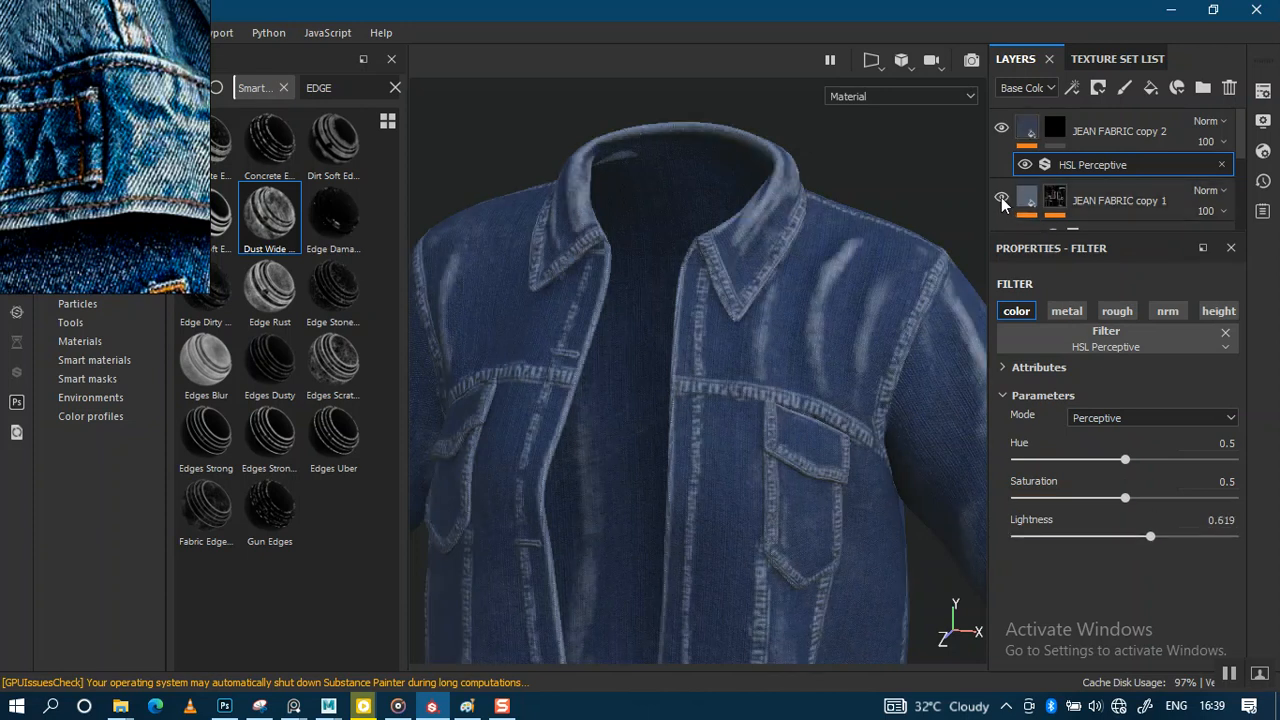
{"action": "left_click", "coordinate": [1002, 200]}
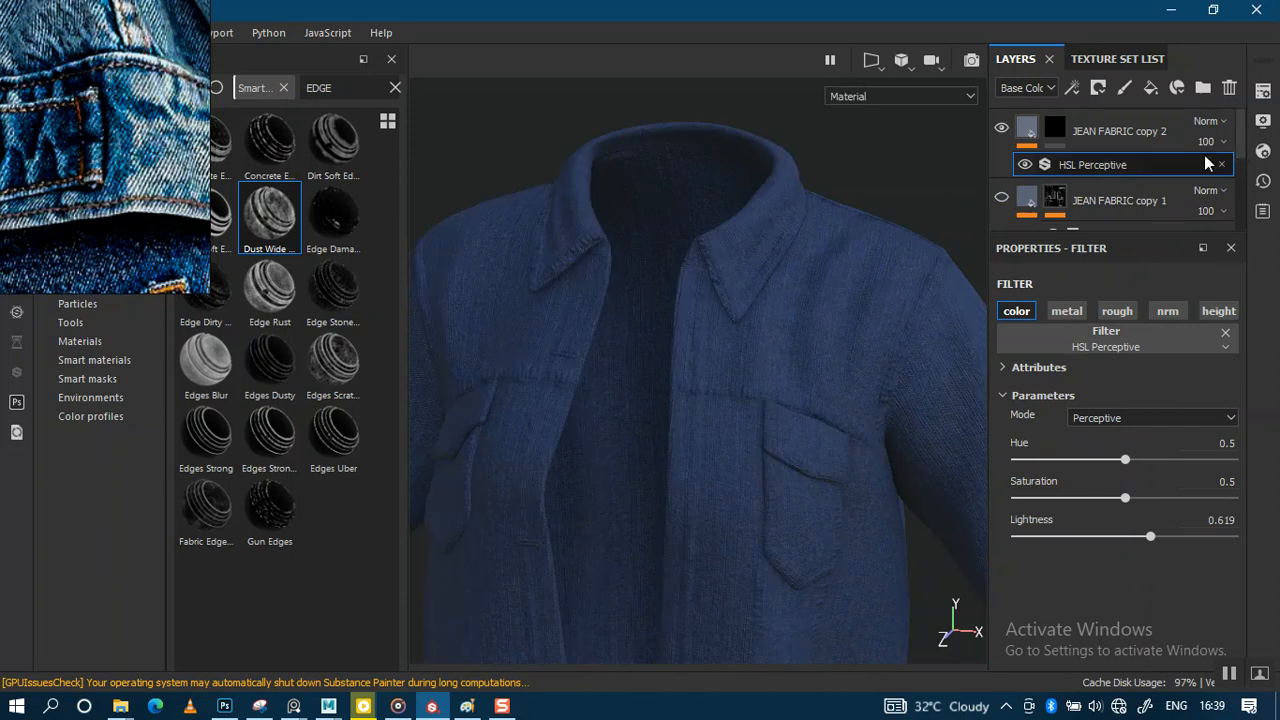
{"action": "left_click", "coordinate": [1003, 200]}
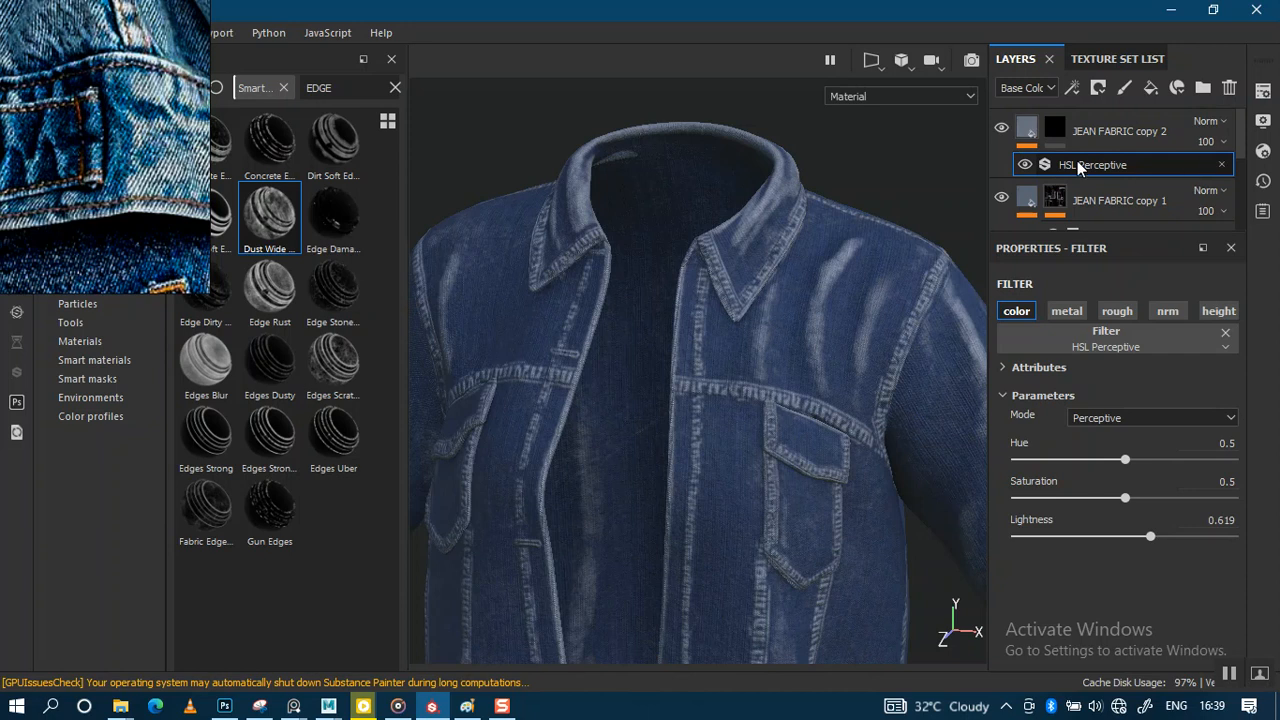
{"action": "left_click", "coordinate": [1002, 200]}
{"action": "left_click", "coordinate": [1033, 137]}
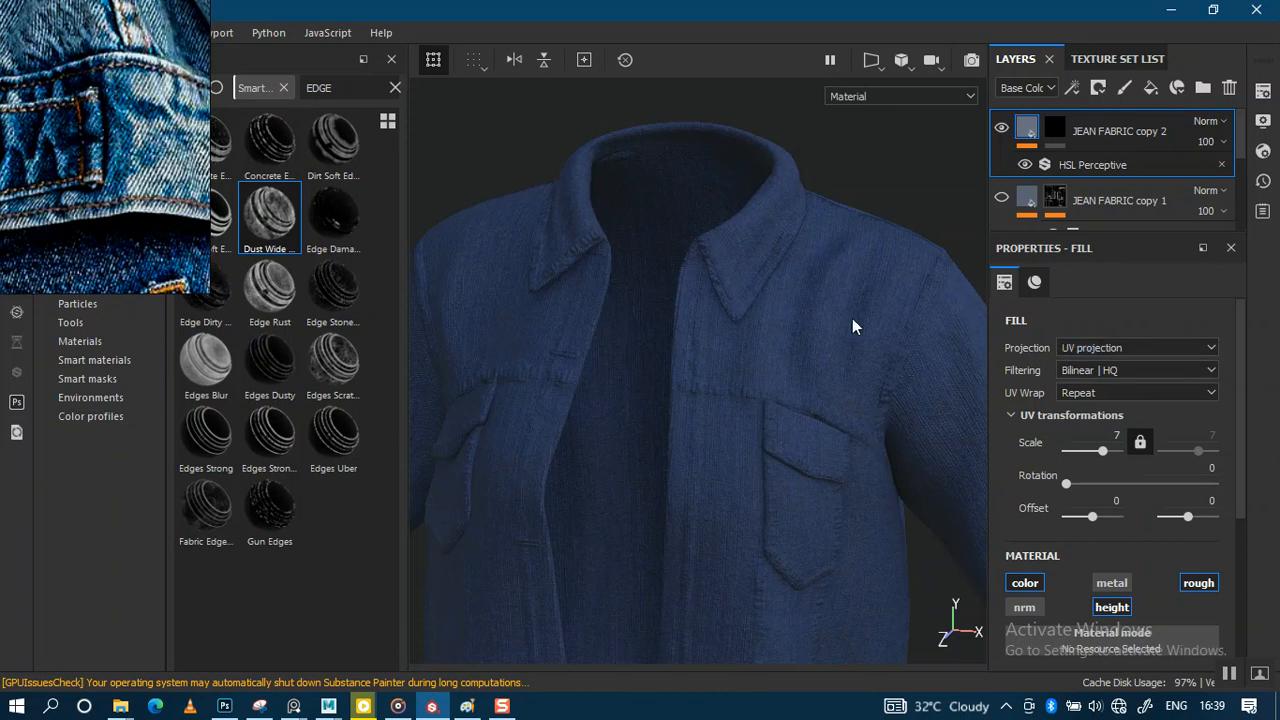
{"action": "left_click", "coordinate": [1083, 166]}
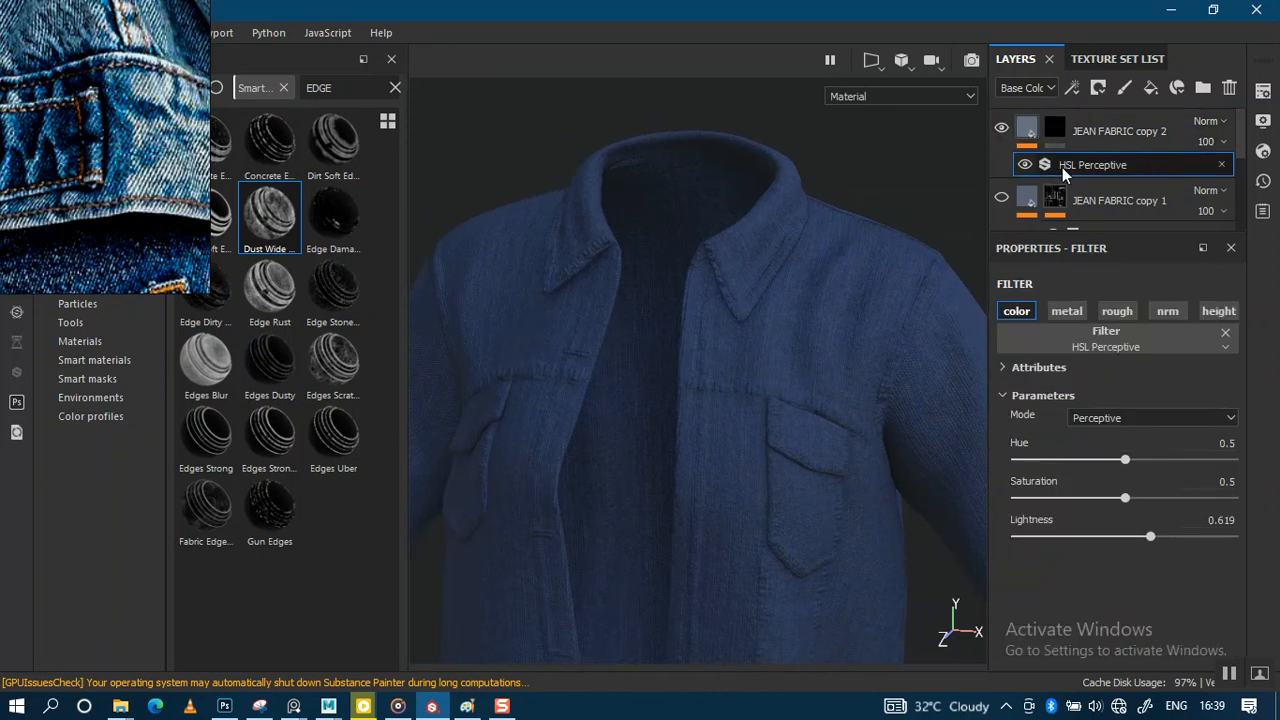
{"action": "left_click", "coordinate": [1025, 166]}
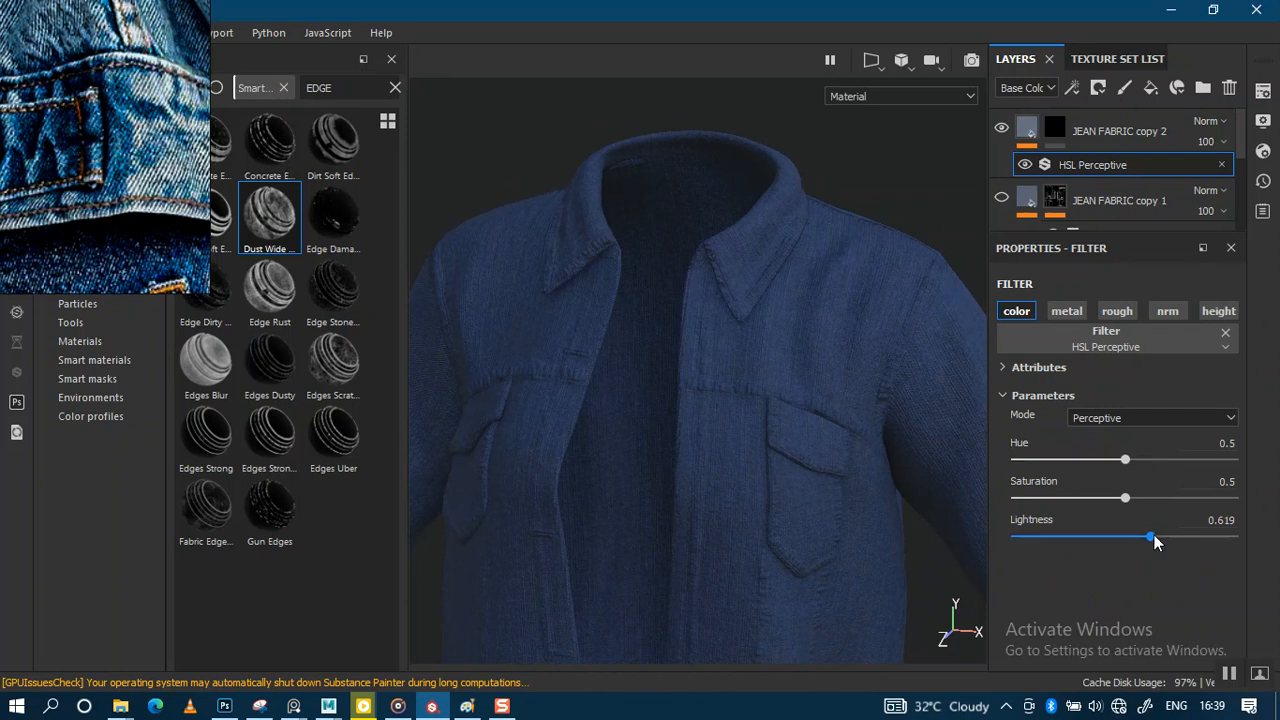
{"action": "right_click_drag", "start_coordinate": [866, 362], "coordinate": [838, 372], "text": "alt"}
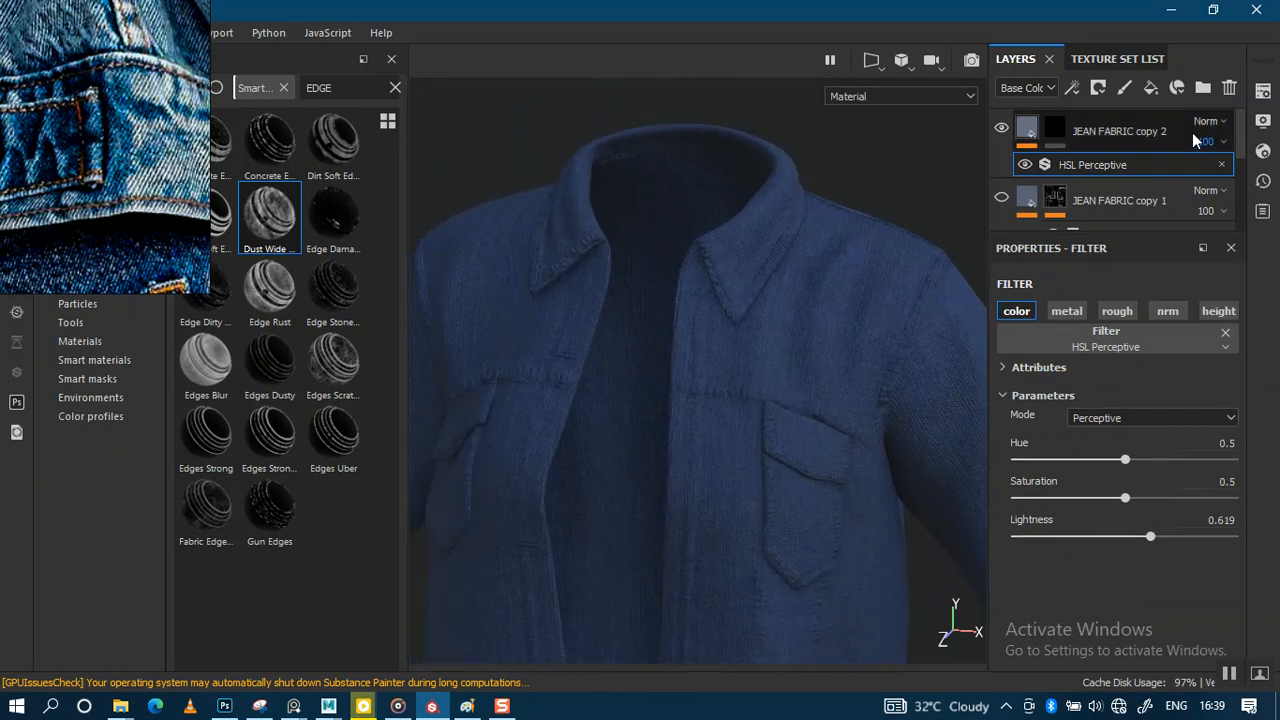
{"action": "scroll", "coordinate": [1150, 170], "scroll_direction": "down", "scroll_amount": 2}
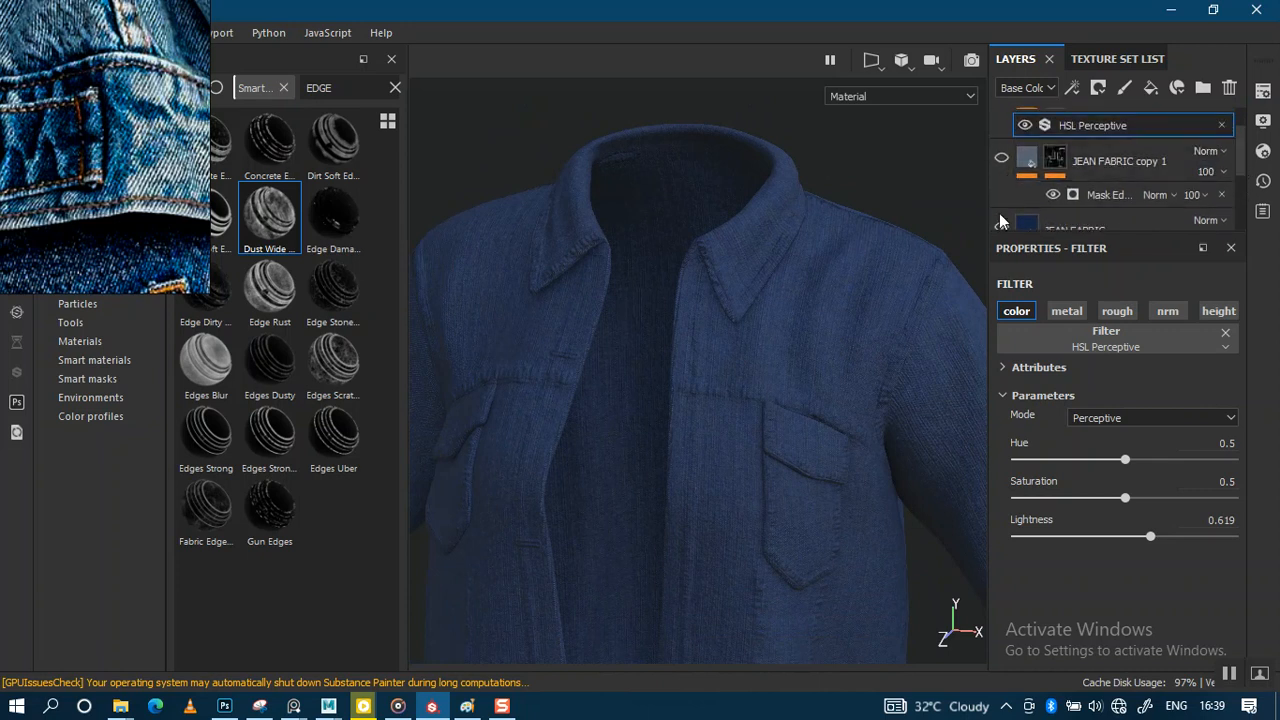
{"action": "left_click", "coordinate": [1002, 227]}
{"action": "left_click", "coordinate": [1002, 227]}
{"action": "scroll", "coordinate": [1245, 150], "scroll_direction": "up", "scroll_amount": 1}
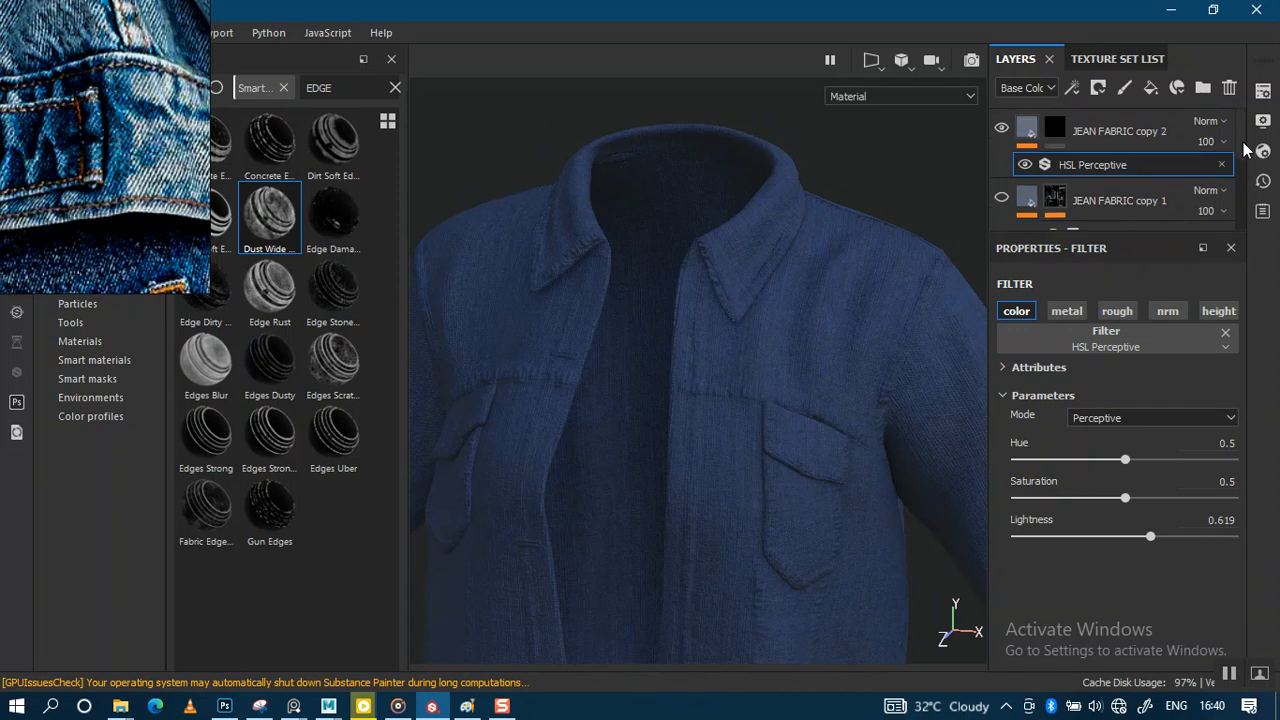
{"action": "left_click", "coordinate": [1002, 199]}
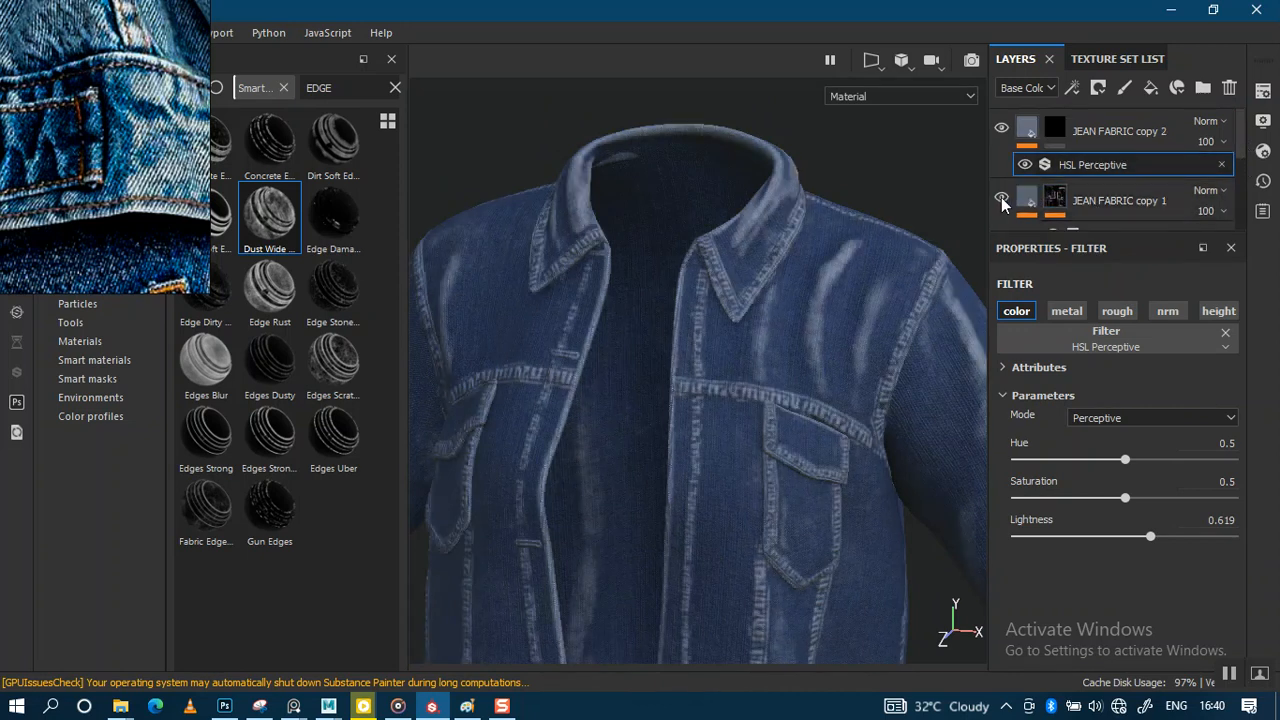
Step: Try a Lightness of 0.632 on the HSL Perceptive filter of JEAN FABRIC copy 1, and undo it
{"action": "left_click", "coordinate": [1030, 200]}
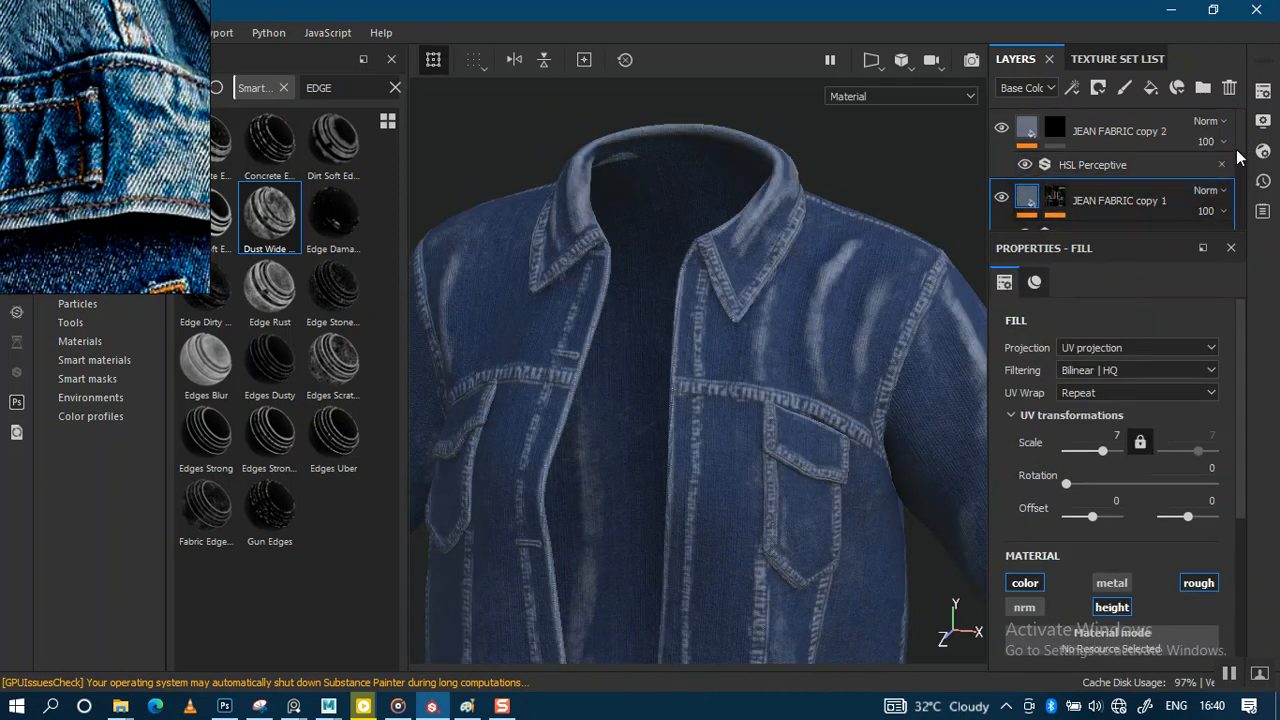
{"action": "scroll", "coordinate": [1240, 175], "scroll_direction": "down", "scroll_amount": 1}
{"action": "left_click_drag", "start_coordinate": [1240, 175], "coordinate": [1240, 178]}
{"action": "left_click", "coordinate": [1140, 201]}
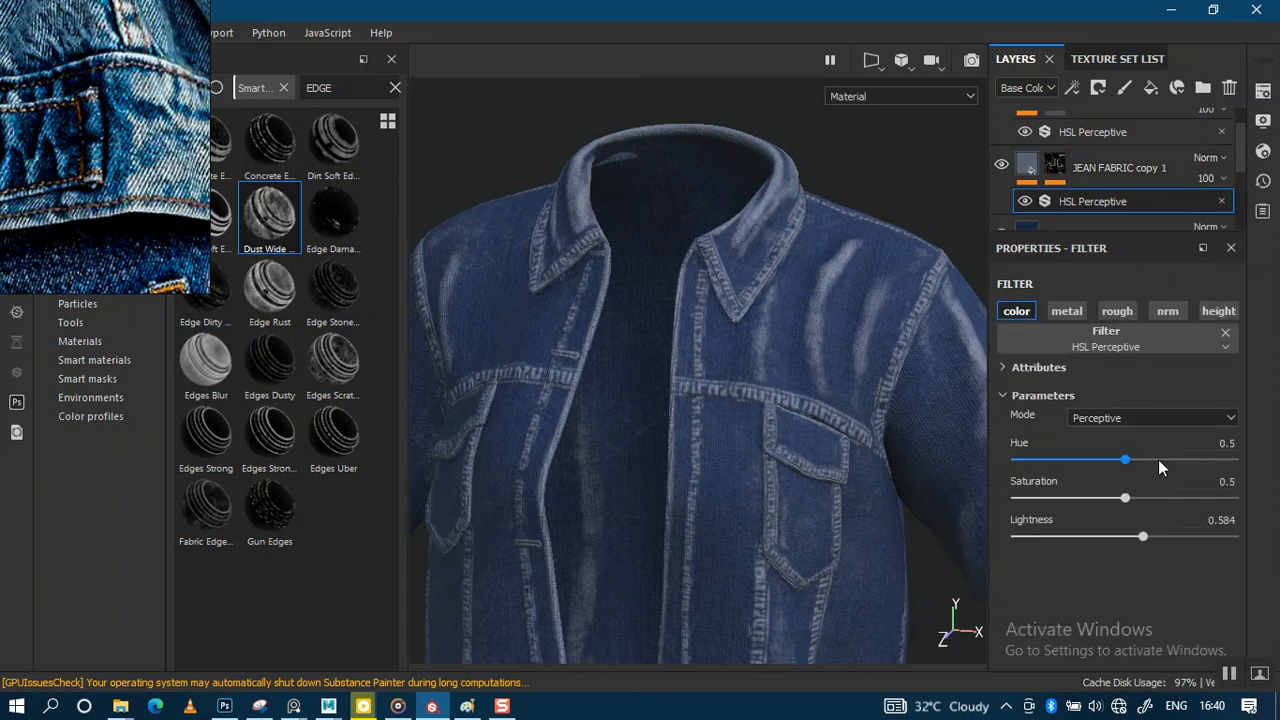
{"action": "left_click_drag", "start_coordinate": [1146, 537], "coordinate": [1155, 537]}
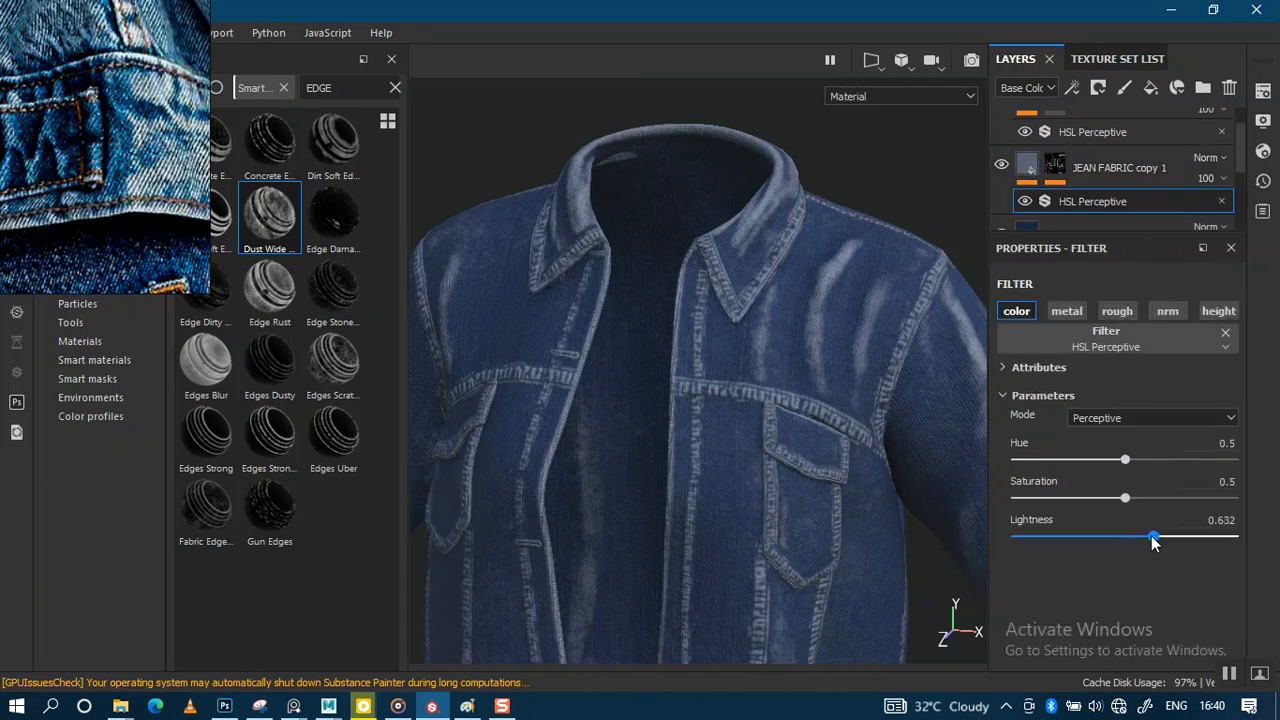
{"action": "key", "text": "ctrl+z"}
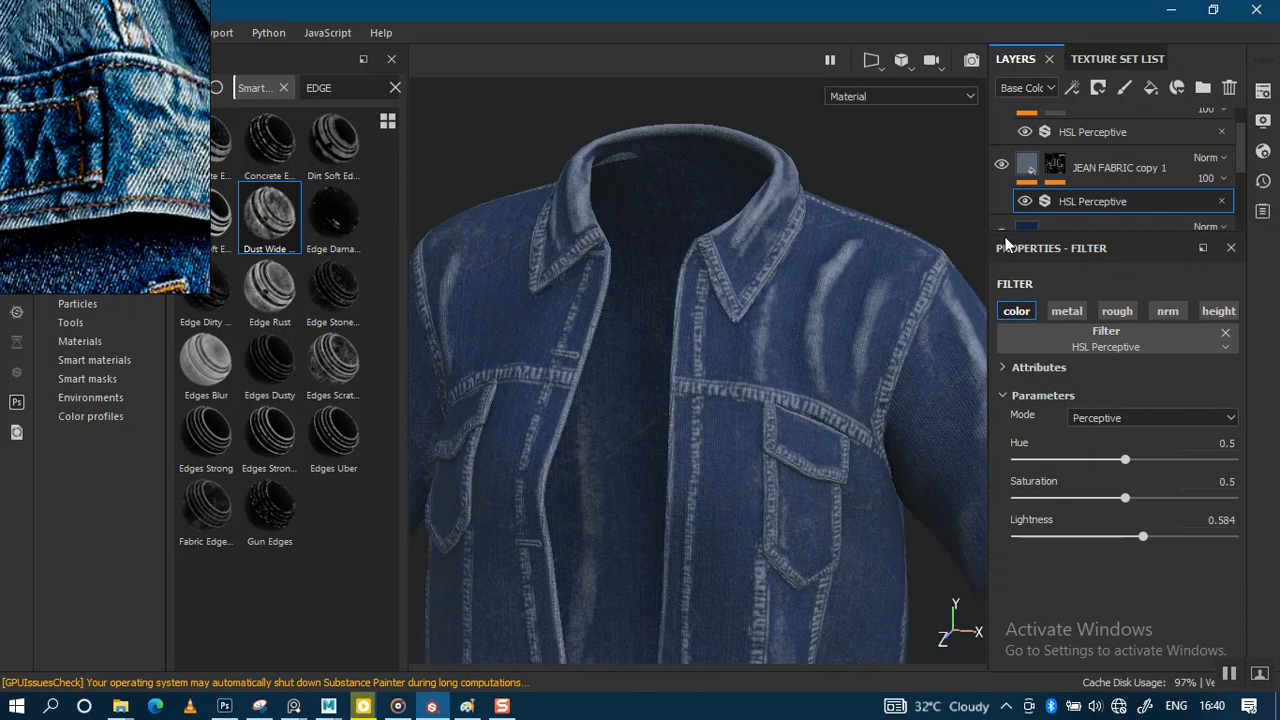
Step: Delete the JEAN FABRIC copy 2 layer with the black mask and duplicate JEAN FABRIC copy 1 together with its edge mask
{"action": "left_click", "coordinate": [1109, 166]}
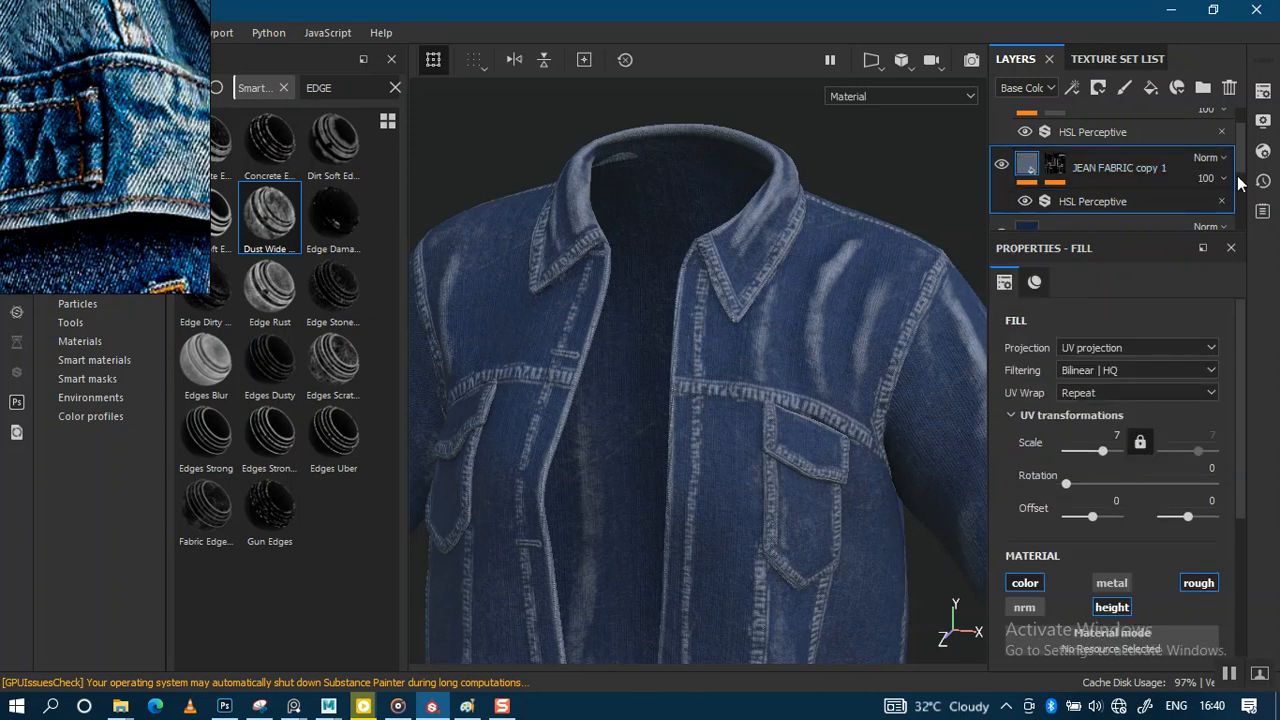
{"action": "scroll", "coordinate": [1240, 183], "scroll_direction": "up", "scroll_amount": 2}
{"action": "left_click", "coordinate": [1127, 150]}
{"action": "key", "text": "Delete"}
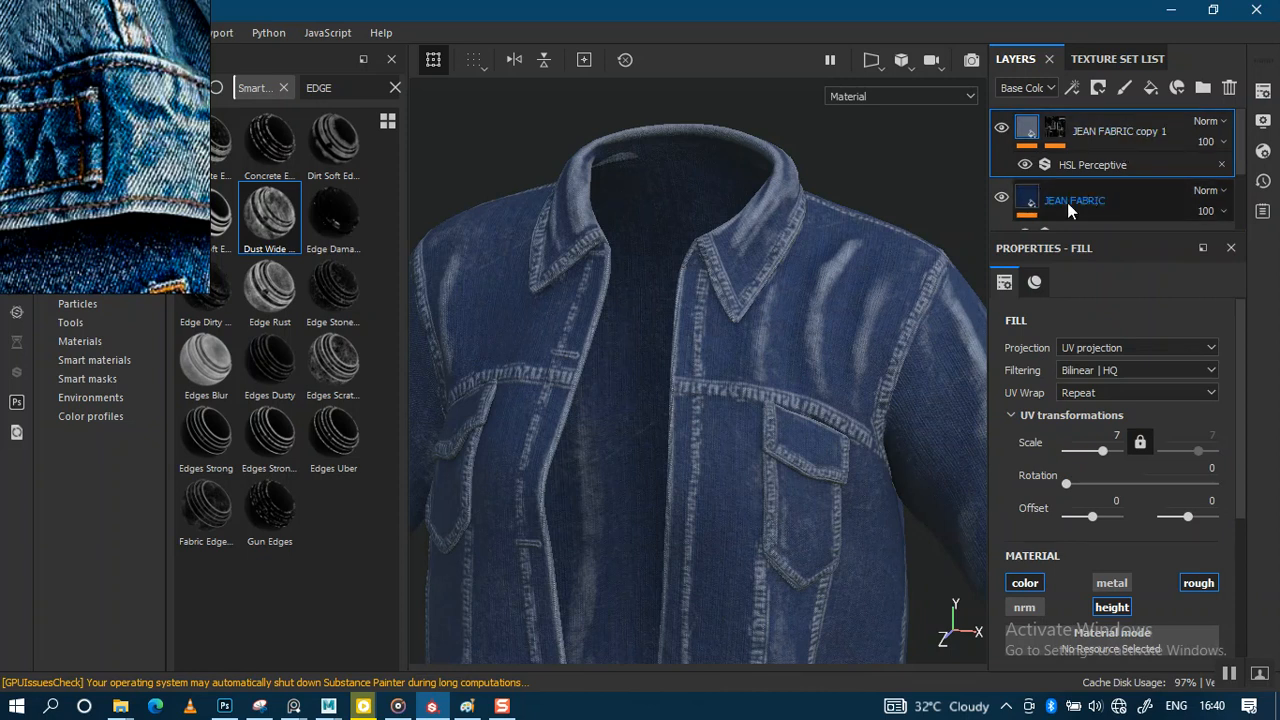
{"action": "key", "text": "ctrl+z"}
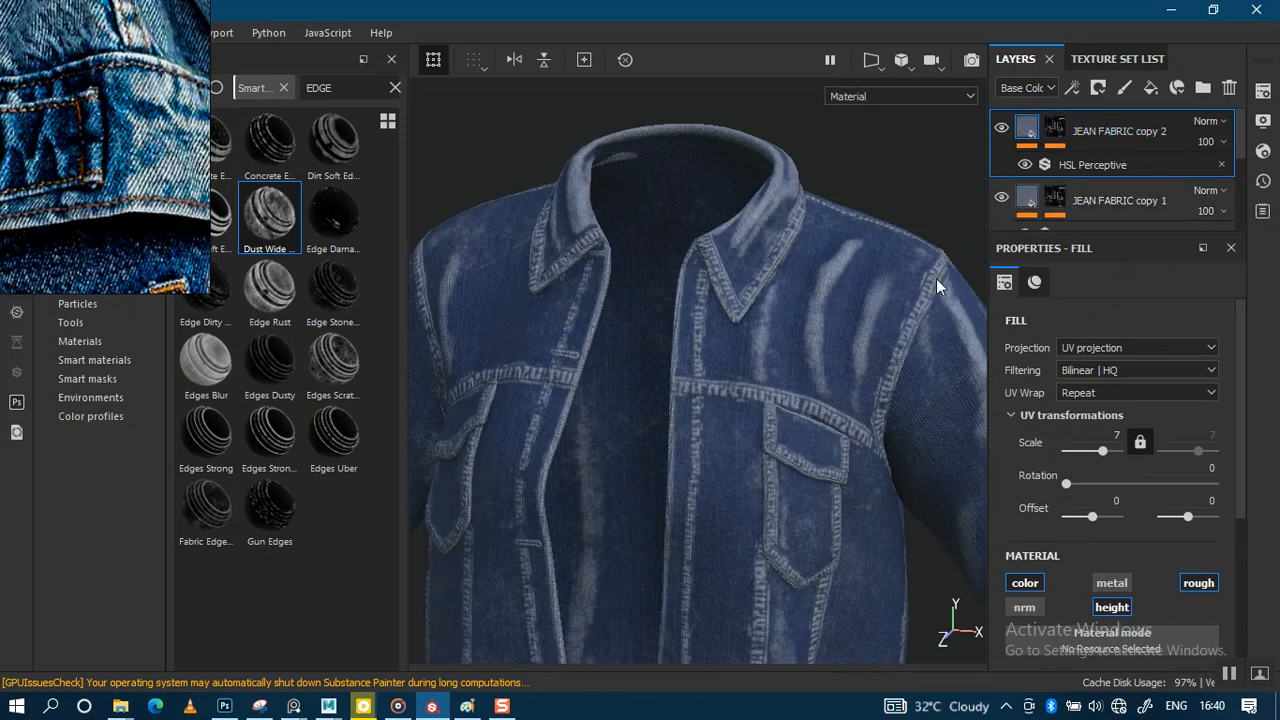
Step: Compare the jacket with the Mask Editor effect on JEAN FABRIC copy 2's mask turned off and on
{"action": "left_click", "coordinate": [1050, 140]}
{"action": "left_click", "coordinate": [1055, 139]}
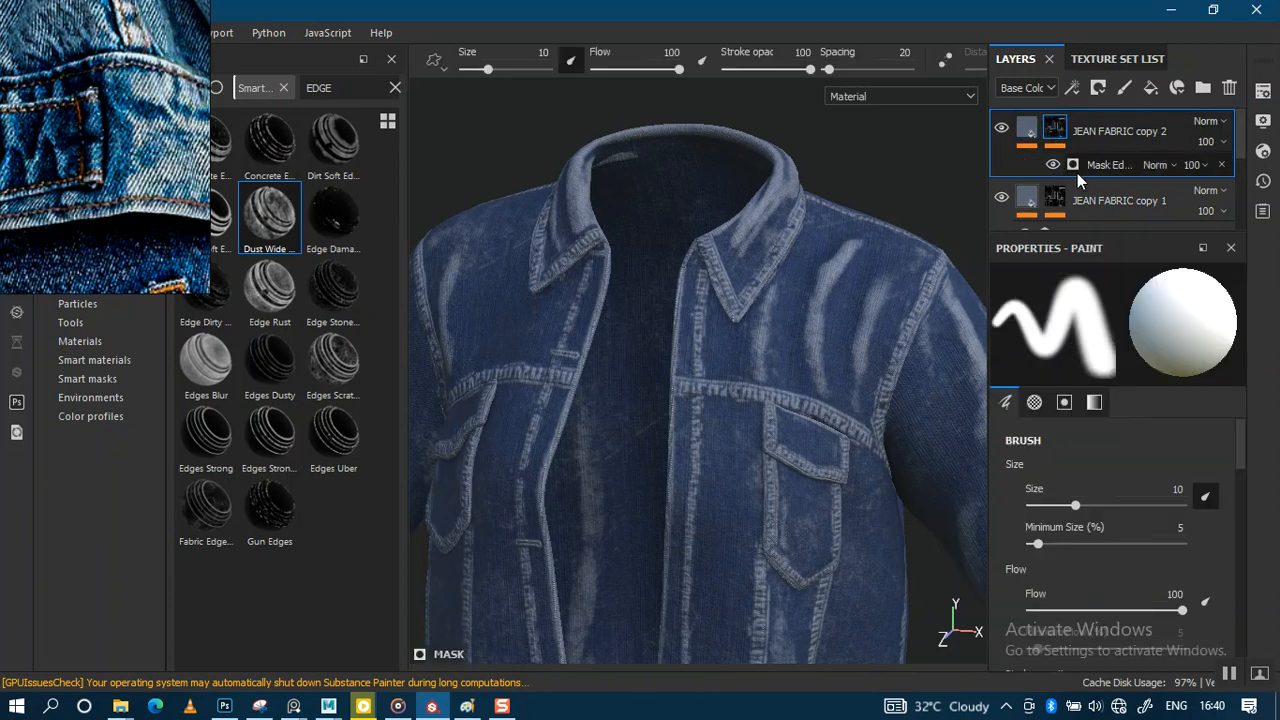
{"action": "left_click", "coordinate": [1052, 165]}
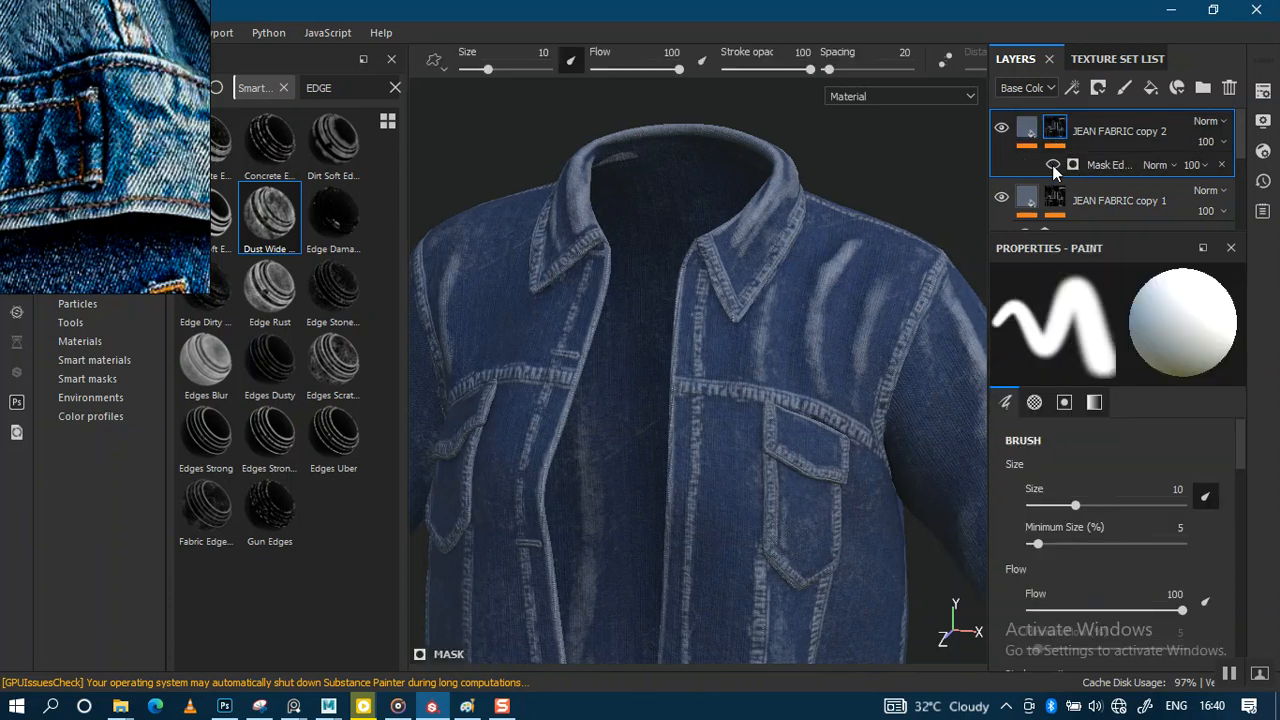
{"action": "left_click", "coordinate": [1053, 164]}
Step: Hide the JEAN FABRIC copy 1 layer and set the Lightness of JEAN FABRIC copy 2's HSL Perceptive filter to about 0.63
{"action": "left_click", "coordinate": [1030, 135]}
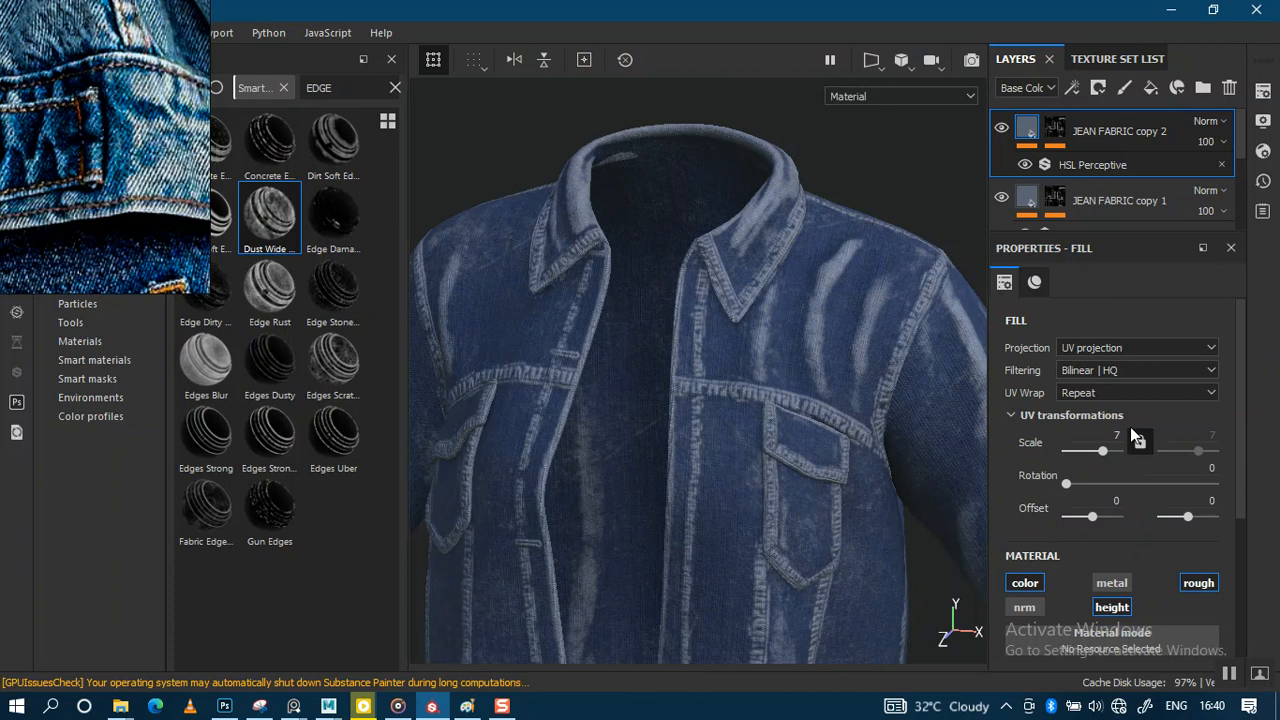
{"action": "left_click", "coordinate": [1062, 166]}
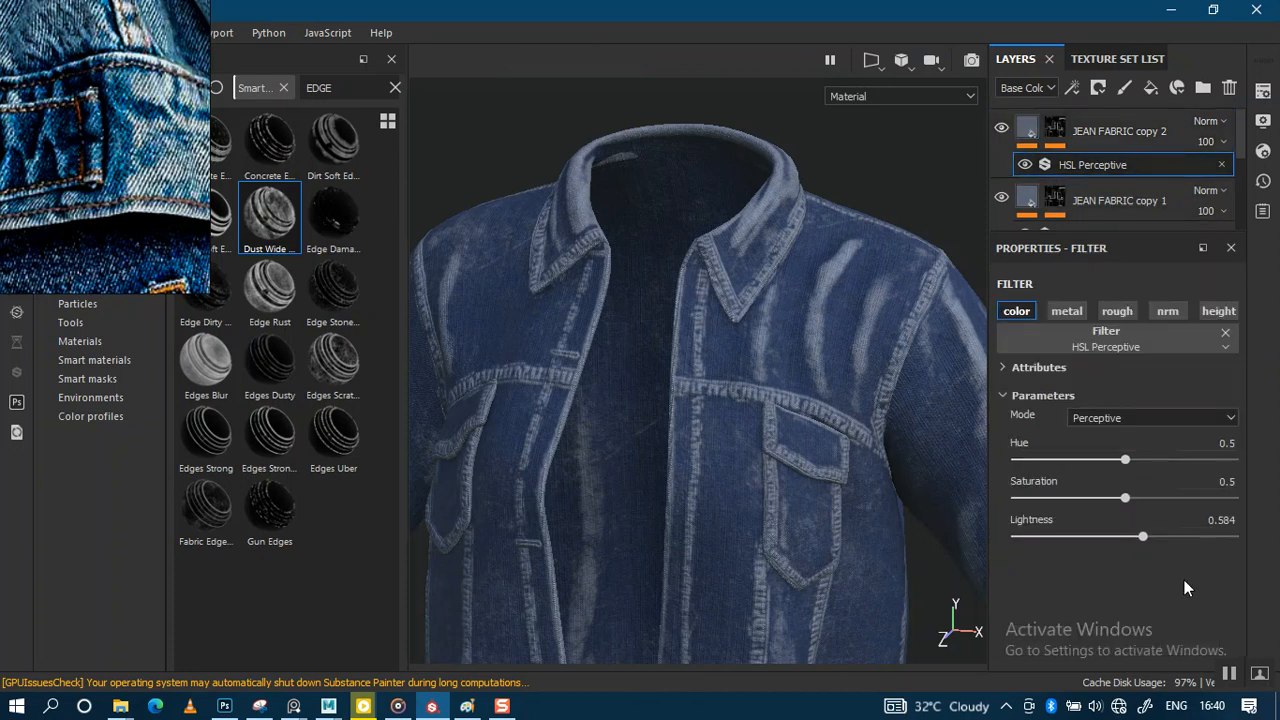
{"action": "mouse_move", "coordinate": [1148, 530]}
{"action": "left_mouse_down"}
{"action": "mouse_move", "coordinate": [1159, 532]}
{"action": "mouse_move", "coordinate": [1134, 534]}
{"action": "left_mouse_up"}
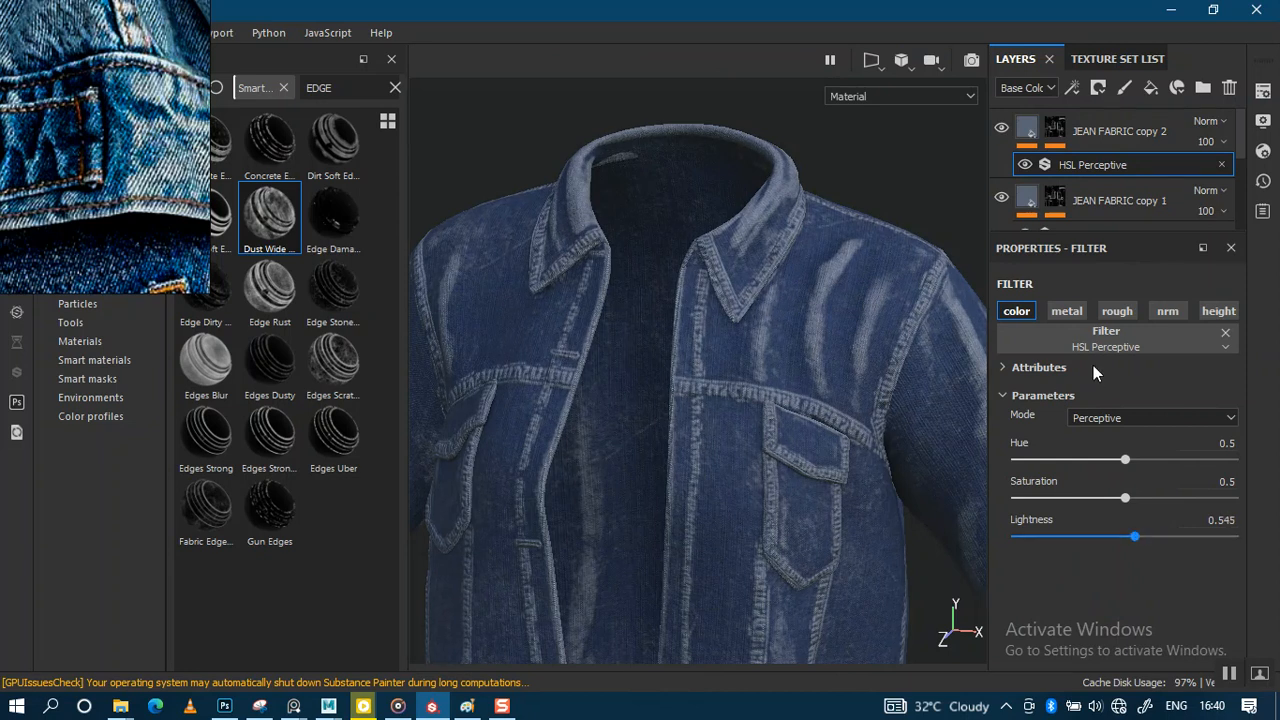
{"action": "left_click", "coordinate": [1002, 198]}
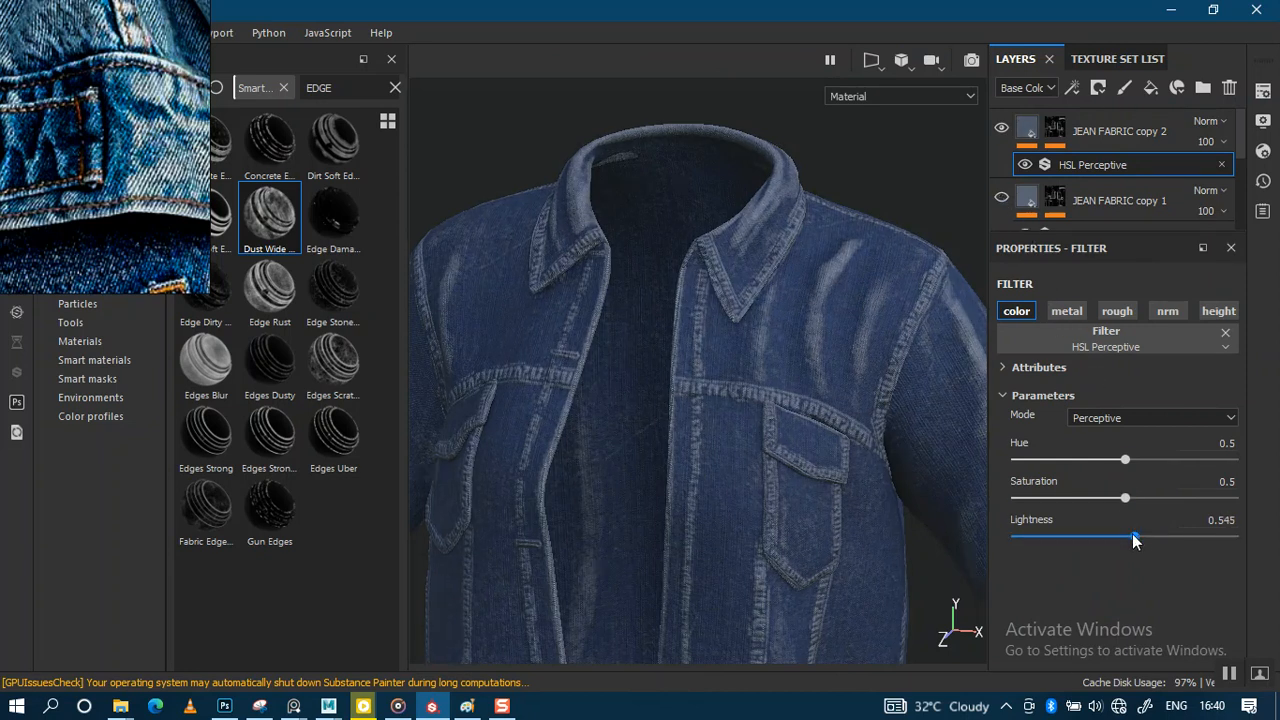
{"action": "left_click_drag", "start_coordinate": [1147, 536], "coordinate": [1156, 537]}
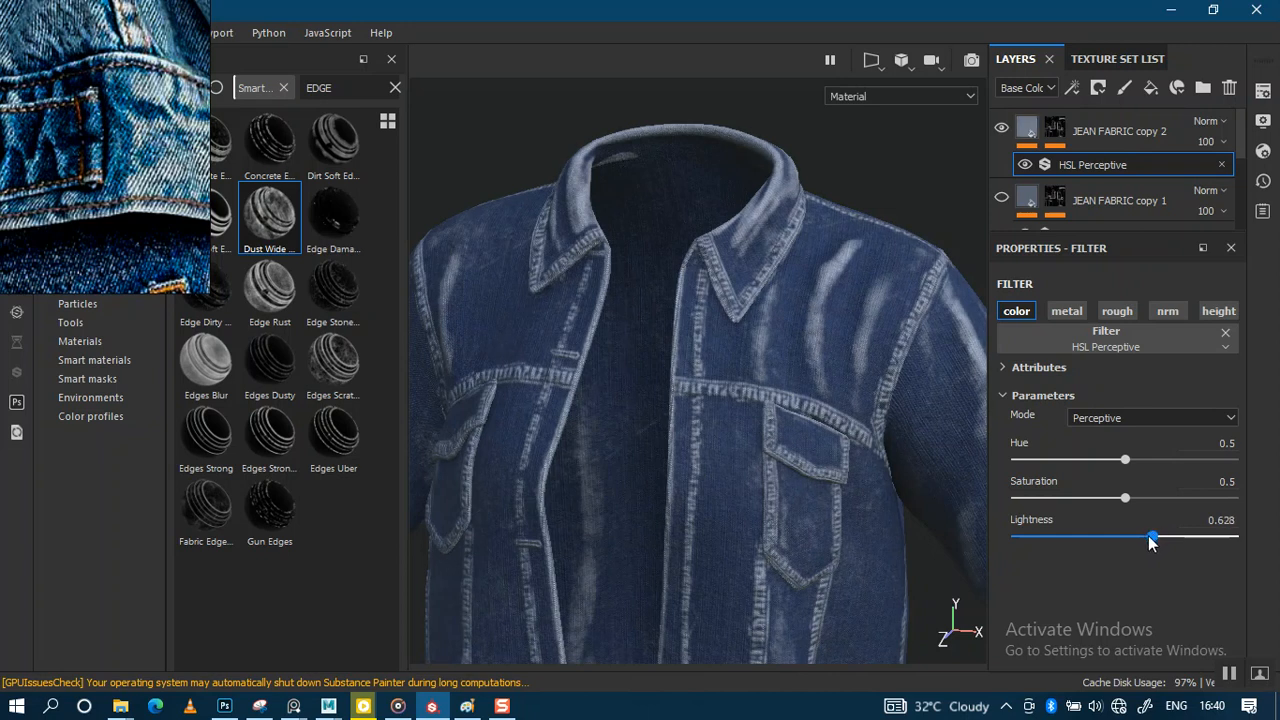
{"action": "left_click_drag", "start_coordinate": [1150, 540], "coordinate": [1154, 541]}
Step: Remove the Mask Editor effect from JEAN FABRIC copy 2's mask and move the reference photo off the smart mask thumbnails
{"action": "left_click", "coordinate": [1055, 128]}
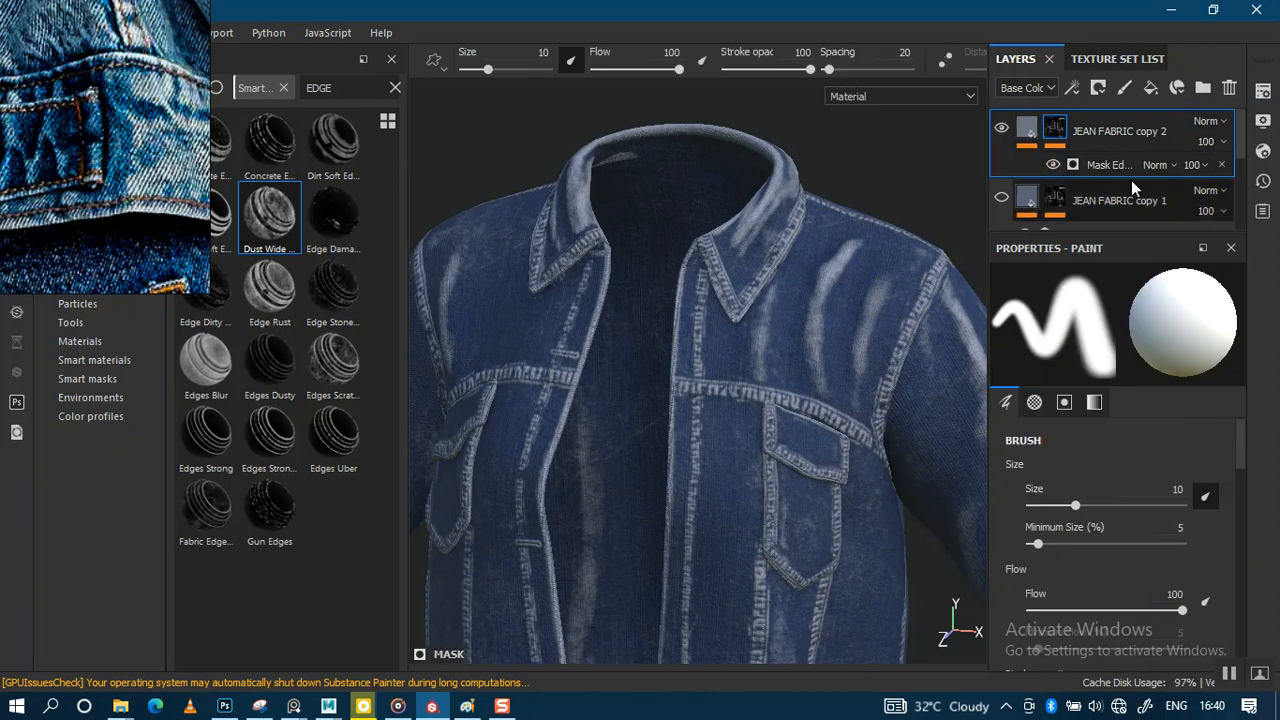
{"action": "left_click", "coordinate": [1221, 165]}
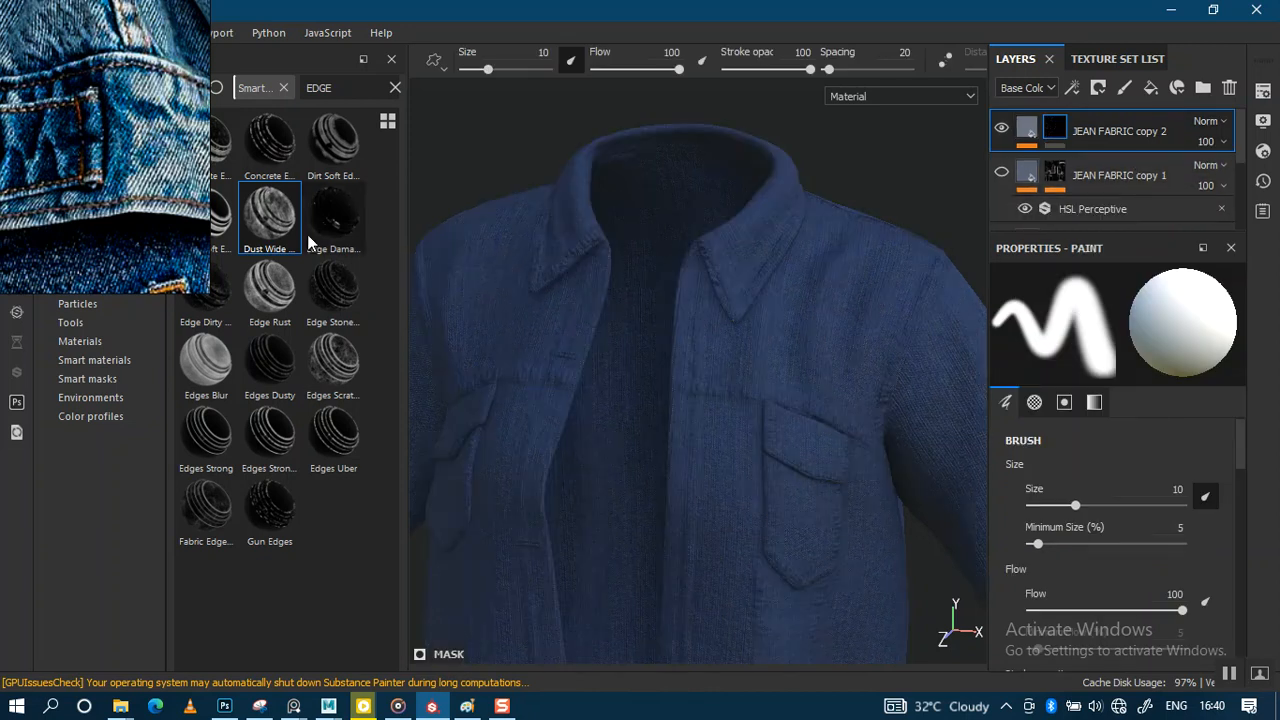
{"action": "left_click", "coordinate": [157, 220]}
{"action": "left_click_drag", "start_coordinate": [157, 220], "coordinate": [95, 428]}
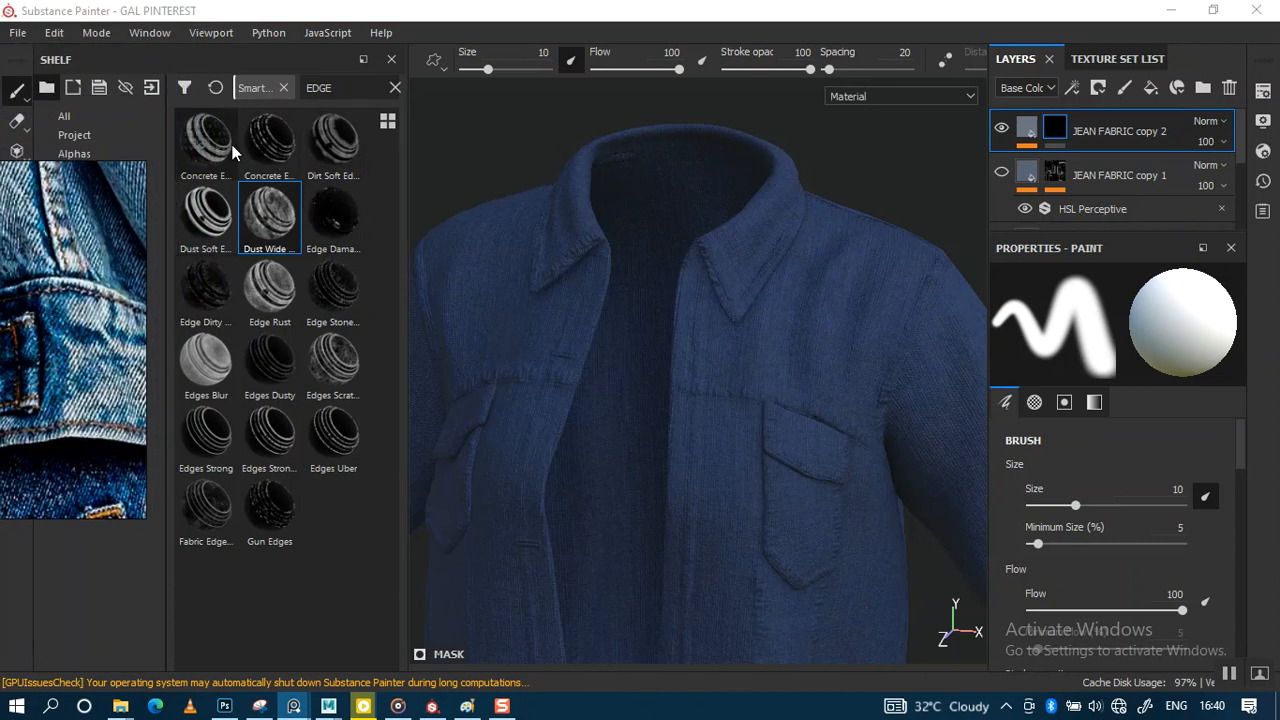
Step: Search the smart masks for DUST and apply Dust Soft to the mask of JEAN FABRIC copy 2
{"action": "double_click", "coordinate": [348, 87]}
{"action": "type", "text": "D"}
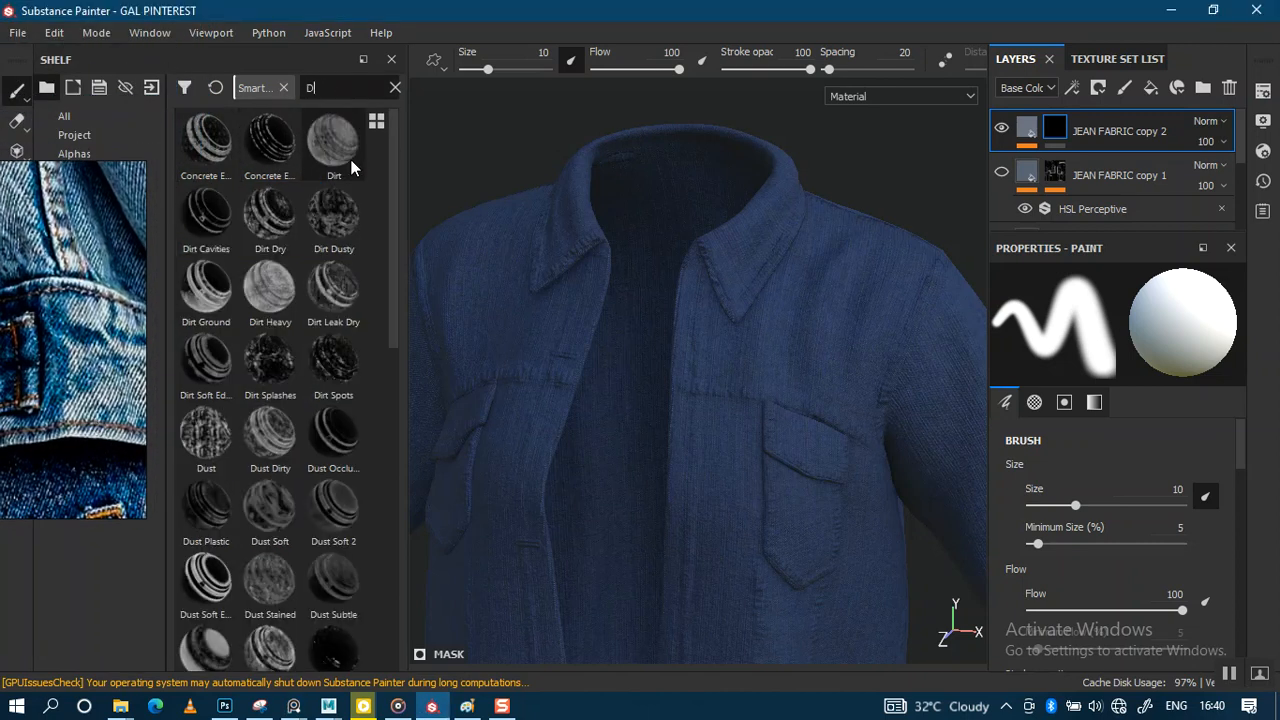
{"action": "type", "text": "U"}
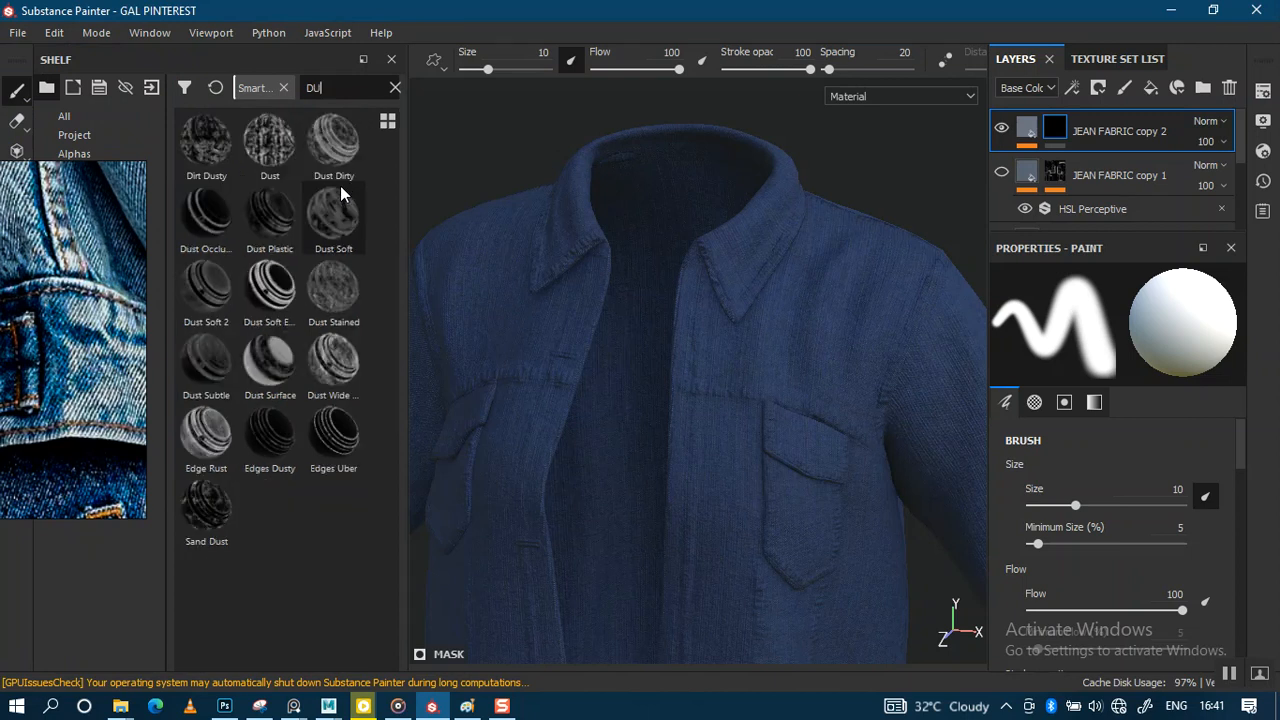
{"action": "type", "text": "ST"}
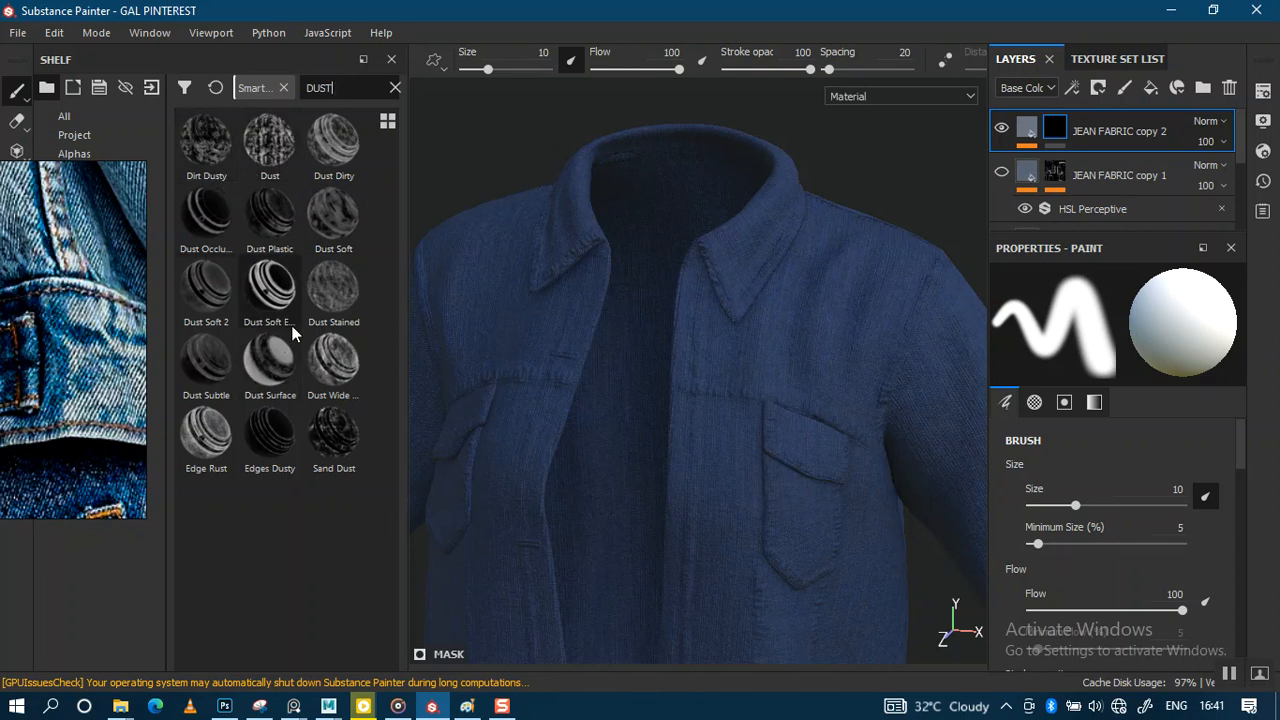
{"action": "left_click", "coordinate": [333, 220]}
{"action": "left_click_drag", "start_coordinate": [335, 220], "coordinate": [1064, 125]}
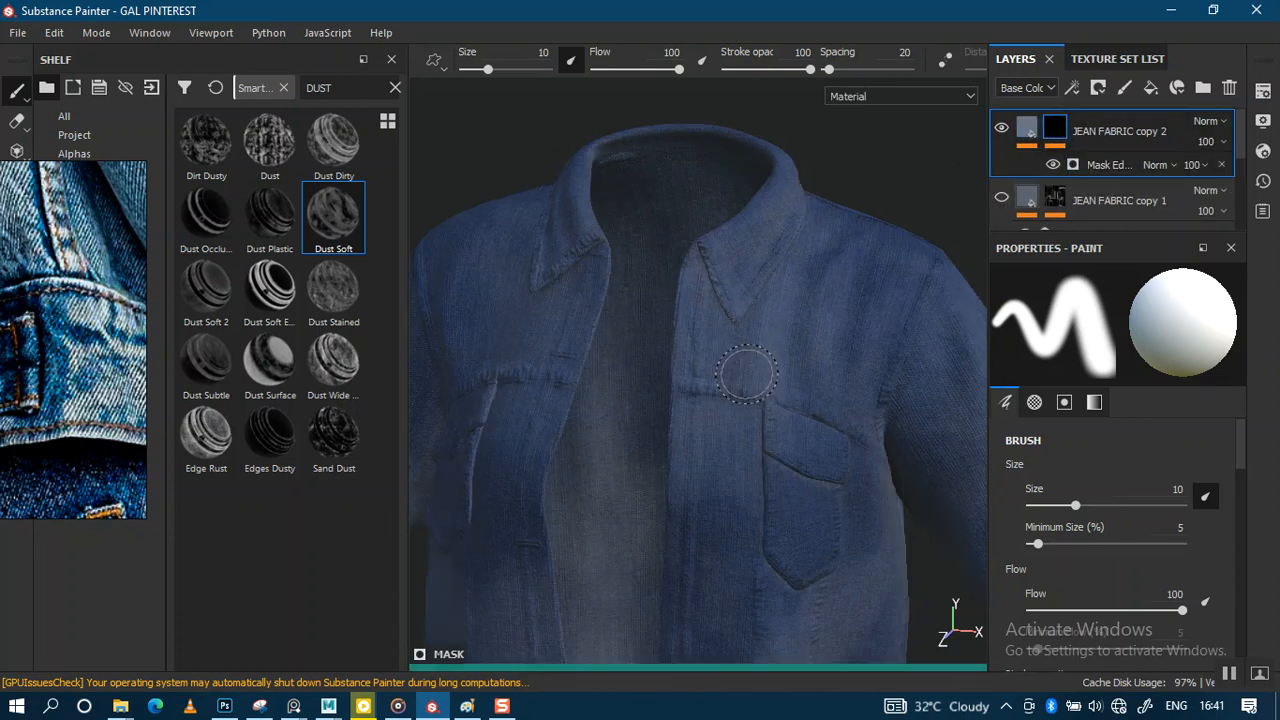
Step: Show the JEAN FABRIC copy 1 layer again and compare the jacket with the full denim jacket in the reference photo
{"action": "left_click_drag", "start_coordinate": [749, 371], "coordinate": [850, 300], "text": "alt"}
{"action": "right_click_drag", "start_coordinate": [930, 258], "coordinate": [760, 330], "text": "alt"}
{"action": "left_click_drag", "start_coordinate": [760, 330], "coordinate": [728, 300], "text": "alt"}
{"action": "right_click_drag", "start_coordinate": [728, 300], "coordinate": [780, 380], "text": "alt"}
{"action": "left_click_drag", "start_coordinate": [760, 360], "coordinate": [790, 332], "text": "alt"}
{"action": "right_click_drag", "start_coordinate": [790, 332], "coordinate": [537, 298], "text": "alt"}
{"action": "right_click_drag", "start_coordinate": [18, 360], "coordinate": [333, 346]}
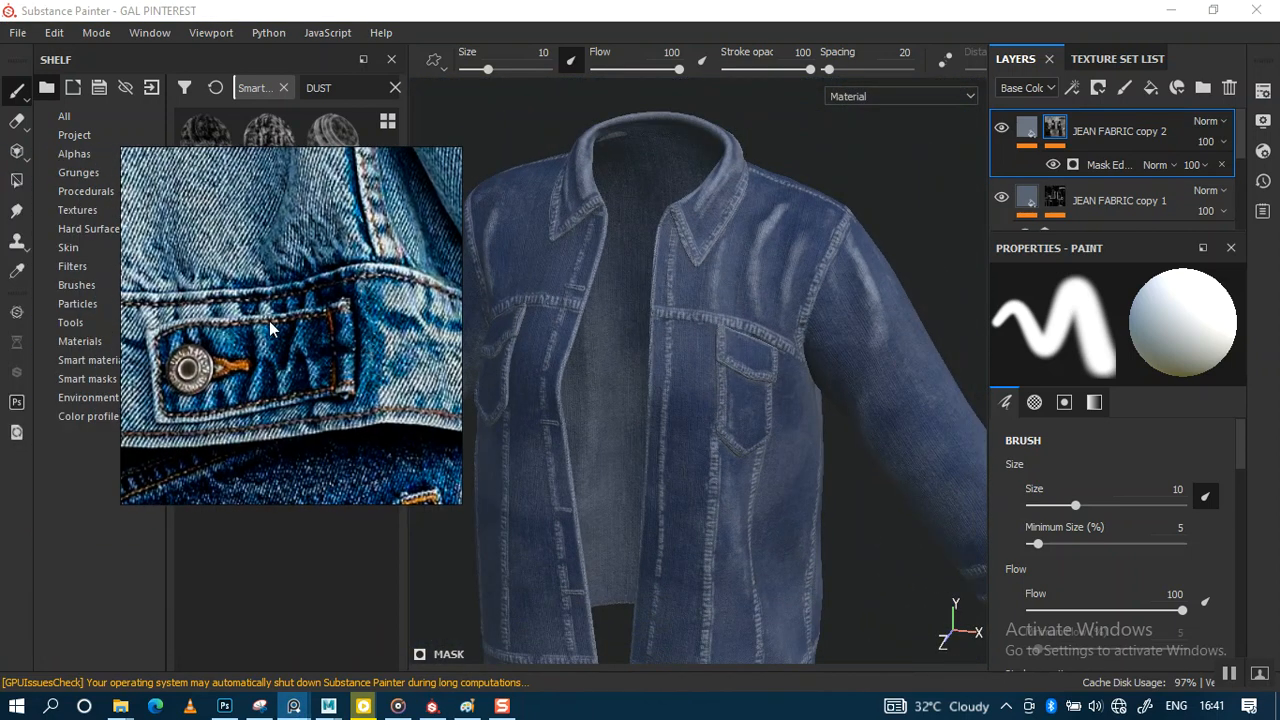
{"action": "scroll", "coordinate": [270, 328], "scroll_direction": "down", "scroll_amount": 5}
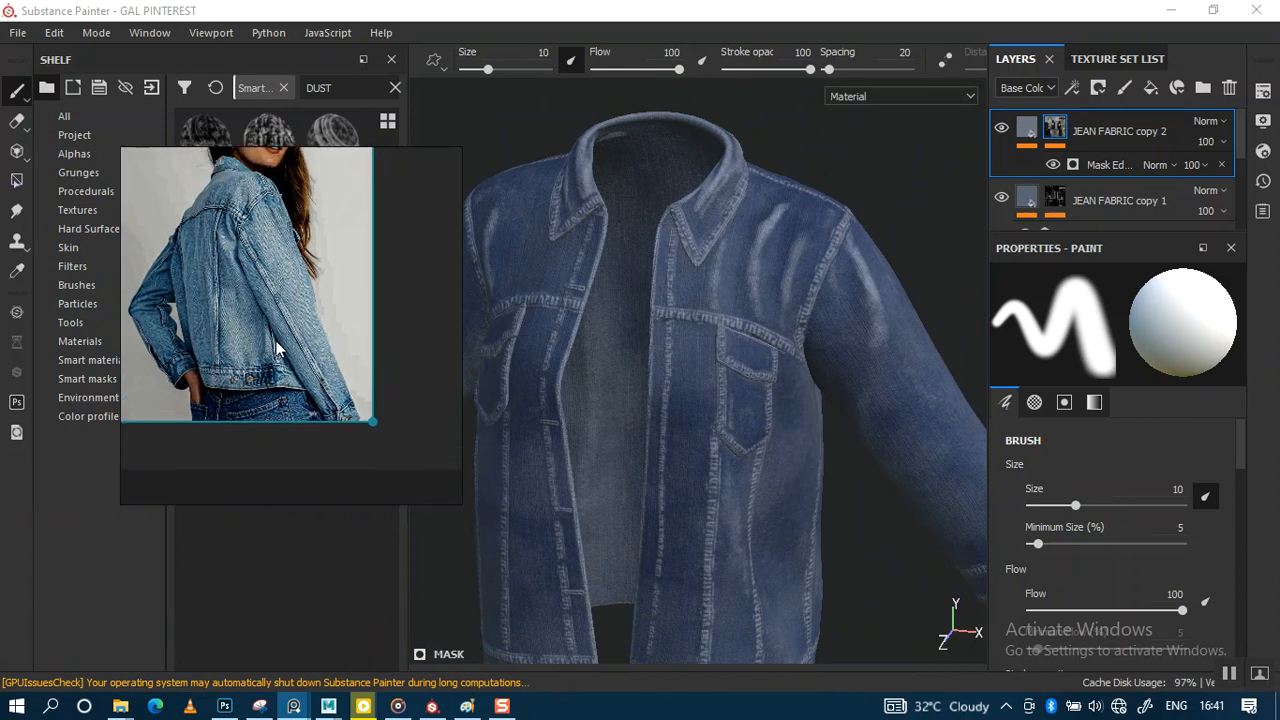
Step: Hide the JEAN FABRIC copy 2 layer and inspect the worn streaks on the jacket's shoulder and sleeve
{"action": "left_click_drag", "start_coordinate": [773, 345], "coordinate": [741, 385], "text": "alt"}
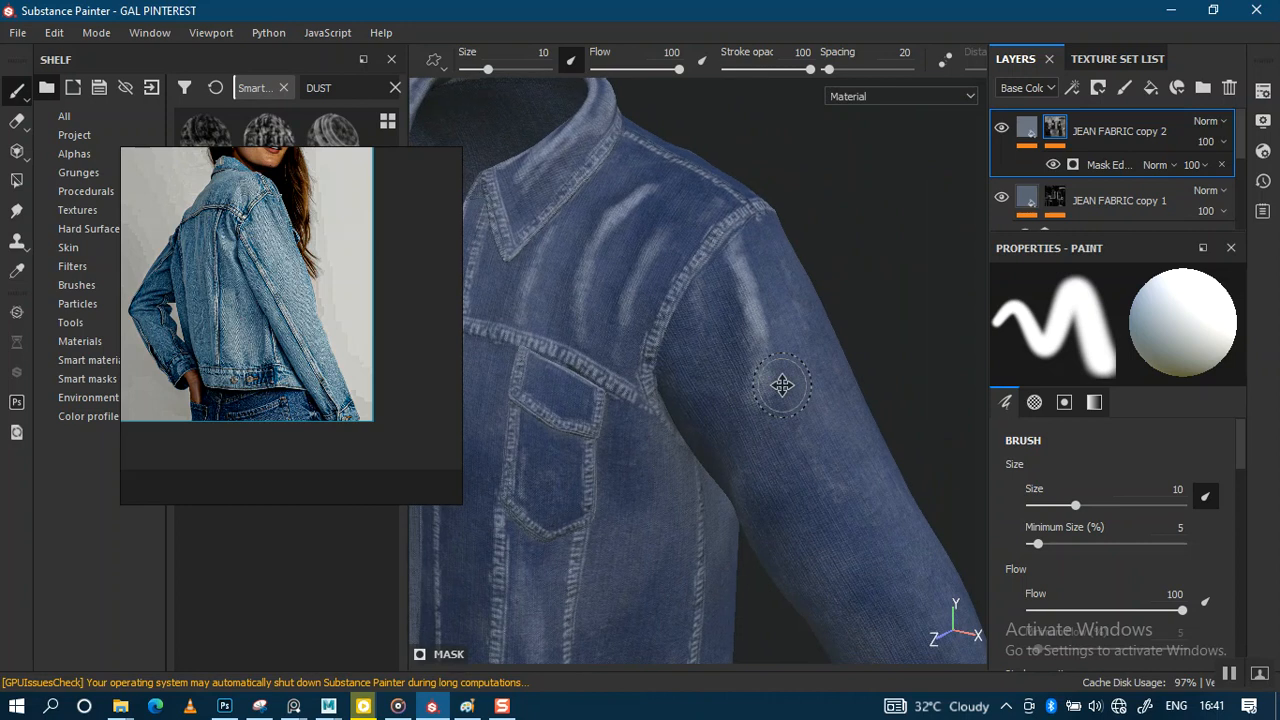
{"action": "middle_click_drag", "start_coordinate": [741, 360], "coordinate": [788, 340], "text": "alt"}
{"action": "right_click_drag", "start_coordinate": [788, 340], "coordinate": [788, 394], "text": "alt"}
{"action": "middle_click_drag", "start_coordinate": [788, 394], "coordinate": [834, 443], "text": "alt"}
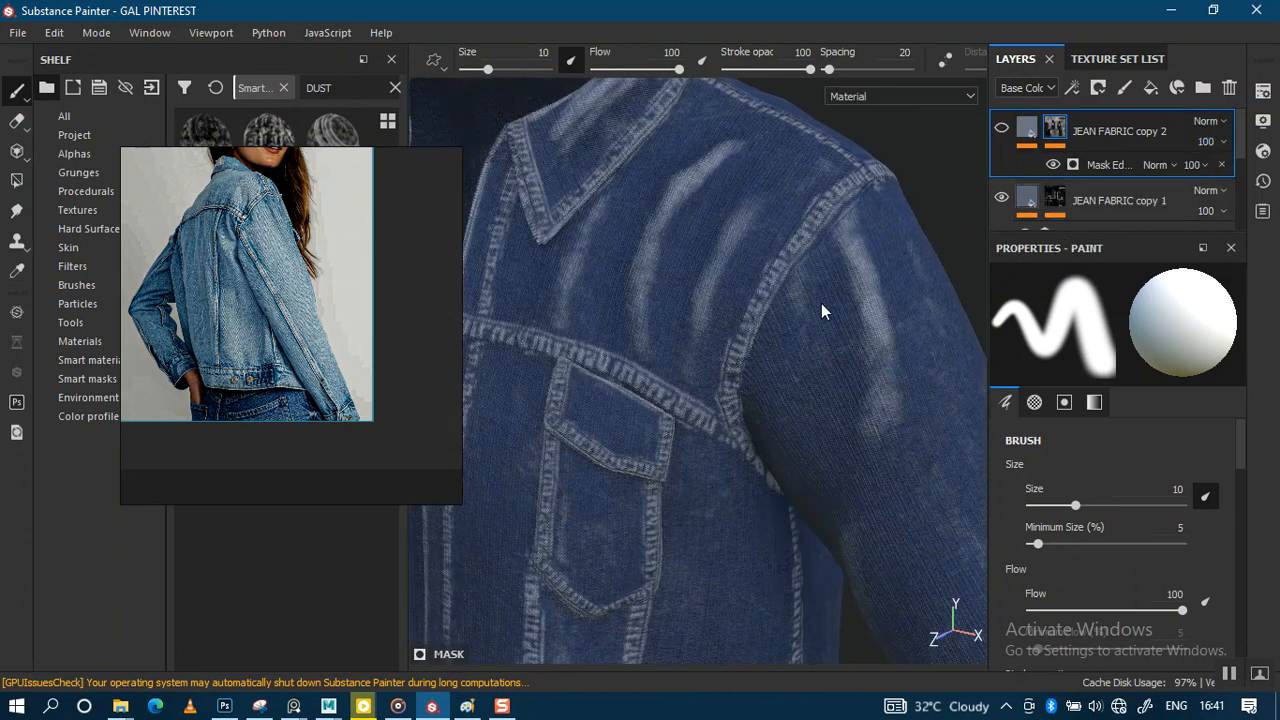
Step: Add a paint effect to the mask of the JEAN FABRIC copy 1 layer
{"action": "left_click_drag", "start_coordinate": [823, 309], "coordinate": [852, 300], "text": "alt"}
{"action": "scroll", "coordinate": [1123, 171], "scroll_direction": "down", "scroll_amount": 1}
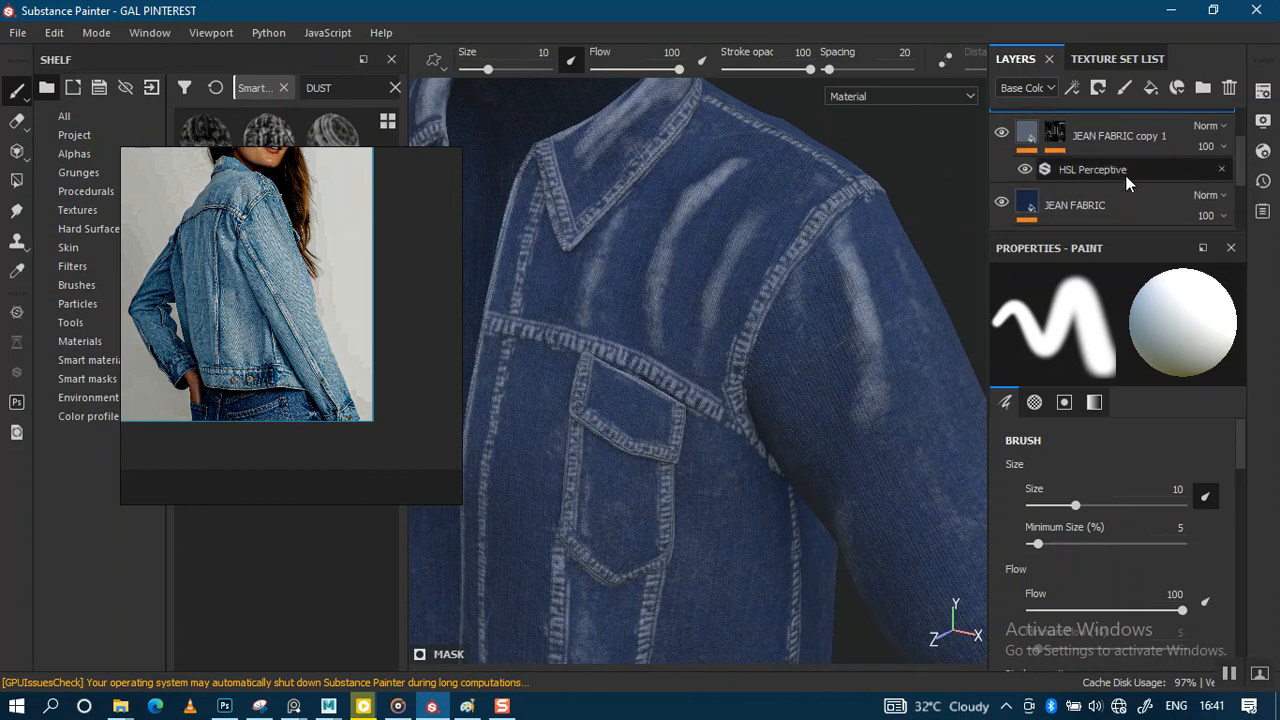
{"action": "right_click", "coordinate": [1062, 148]}
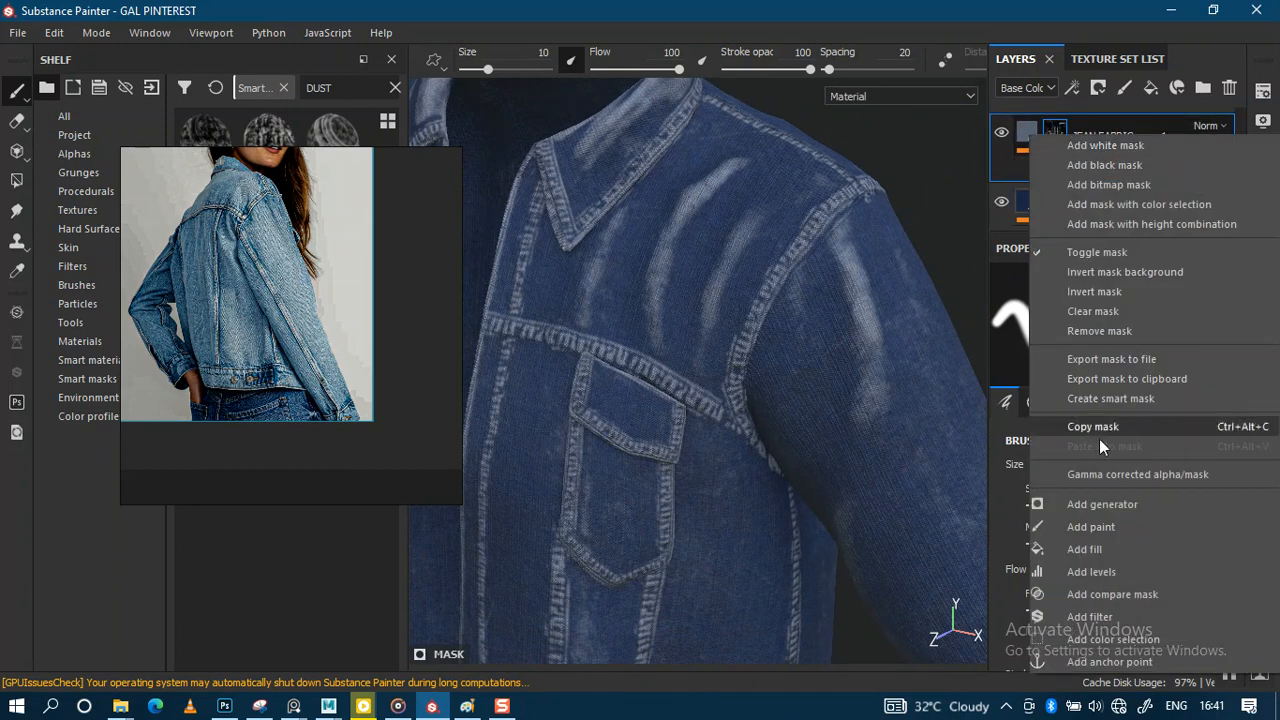
{"action": "left_click", "coordinate": [1088, 527]}
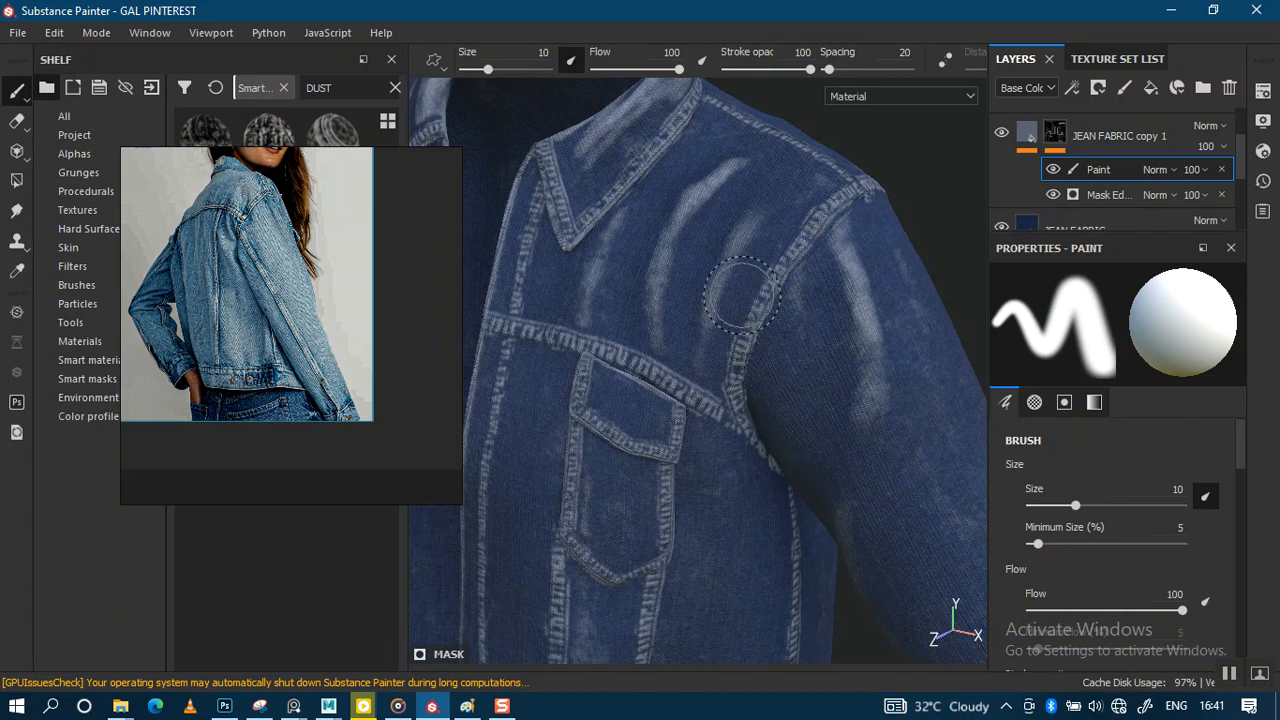
{"action": "left_click_drag", "start_coordinate": [735, 285], "coordinate": [737, 378], "text": "alt"}
Step: Move the reference photo off the shelf, search the brushes for DIRT and choose the Dirt 1 brush
{"action": "left_click_drag", "start_coordinate": [285, 343], "coordinate": [1077, 320]}
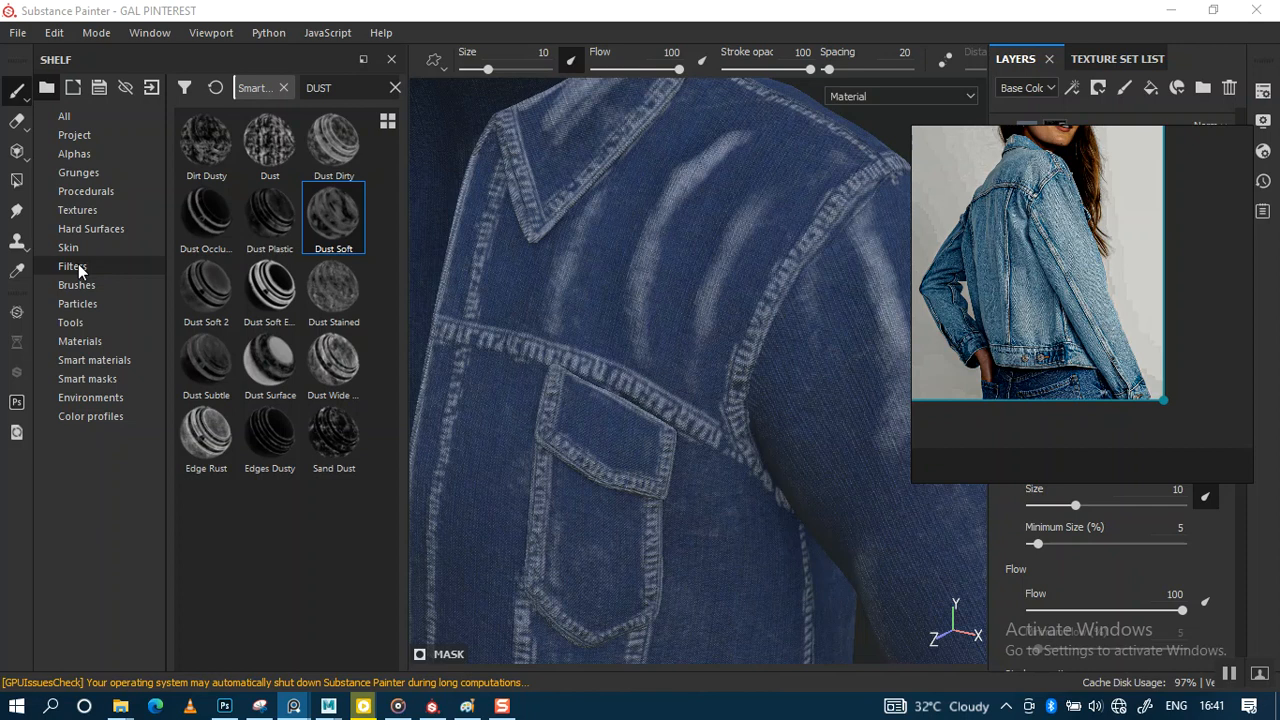
{"action": "right_click_drag", "start_coordinate": [609, 308], "coordinate": [578, 315], "text": "alt"}
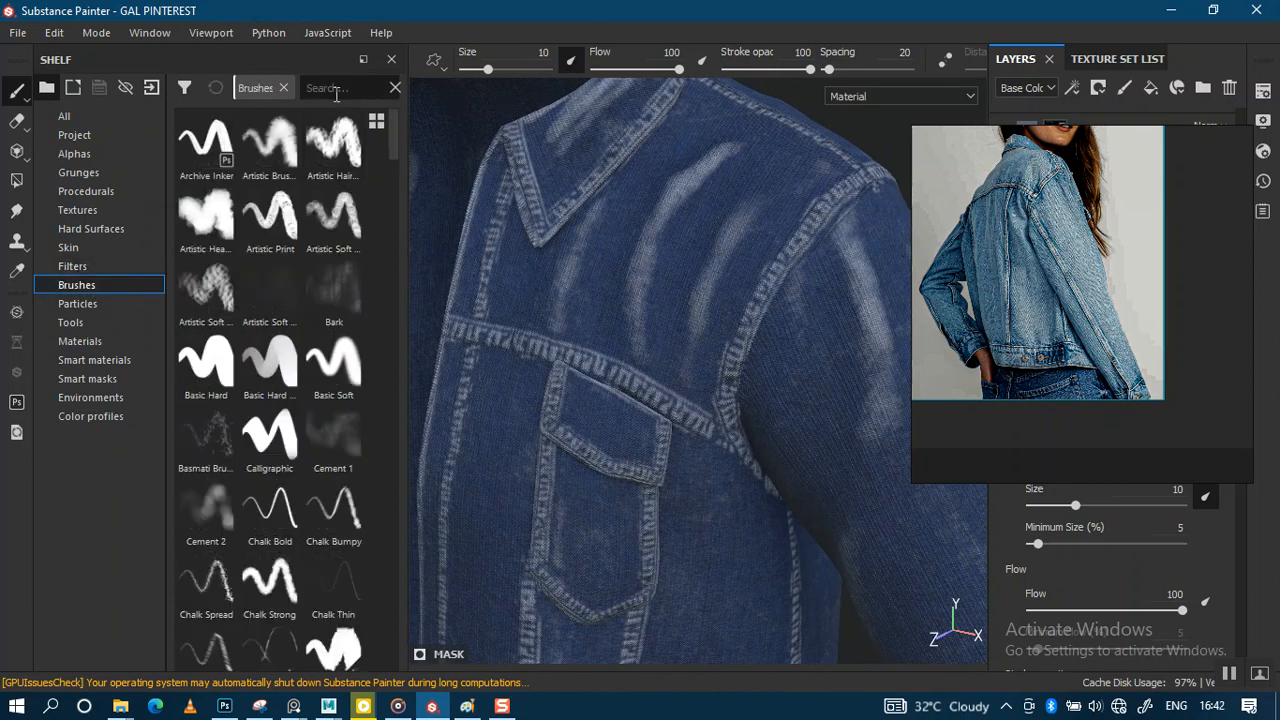
{"action": "type", "text": "D"}
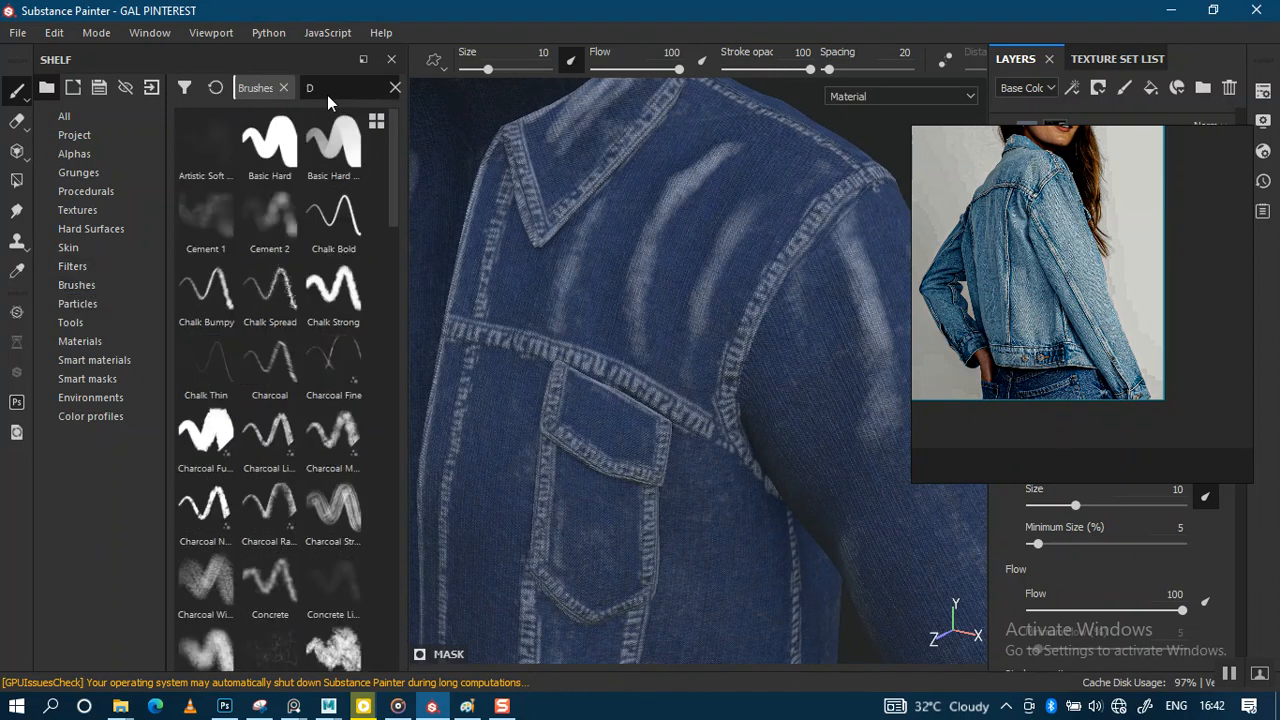
{"action": "type", "text": "IRT"}
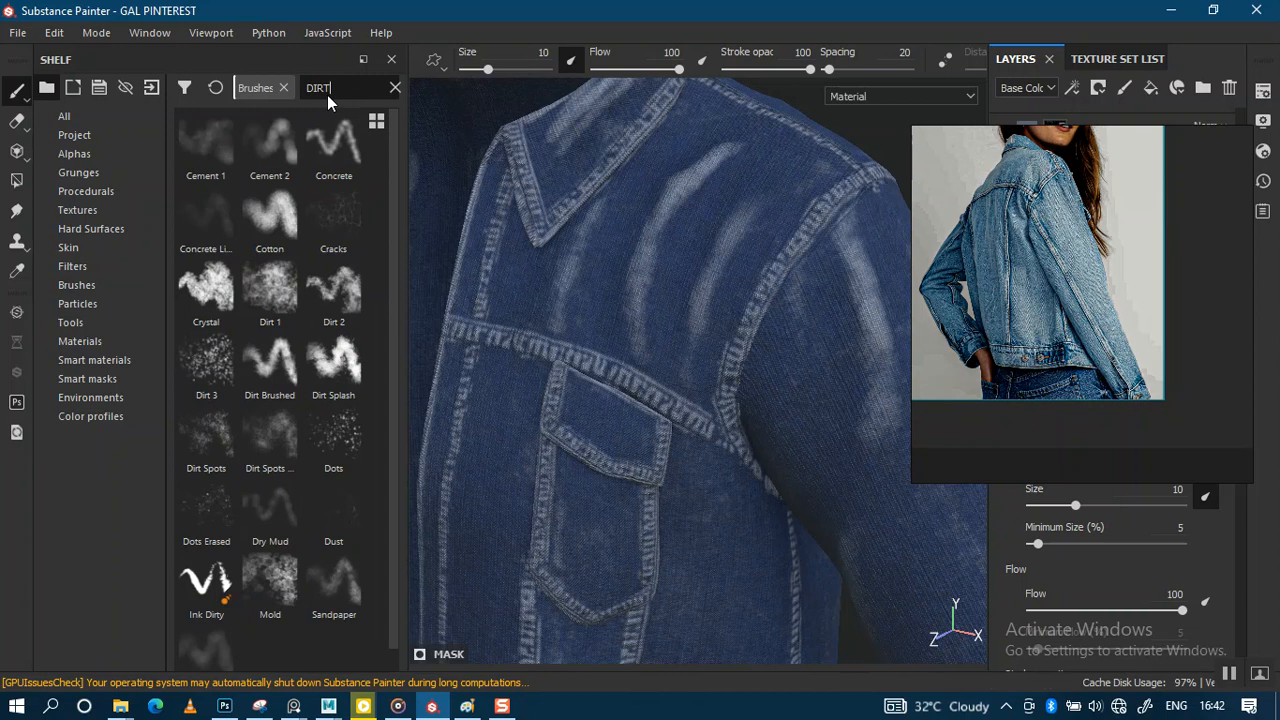
{"action": "left_click", "coordinate": [278, 298]}
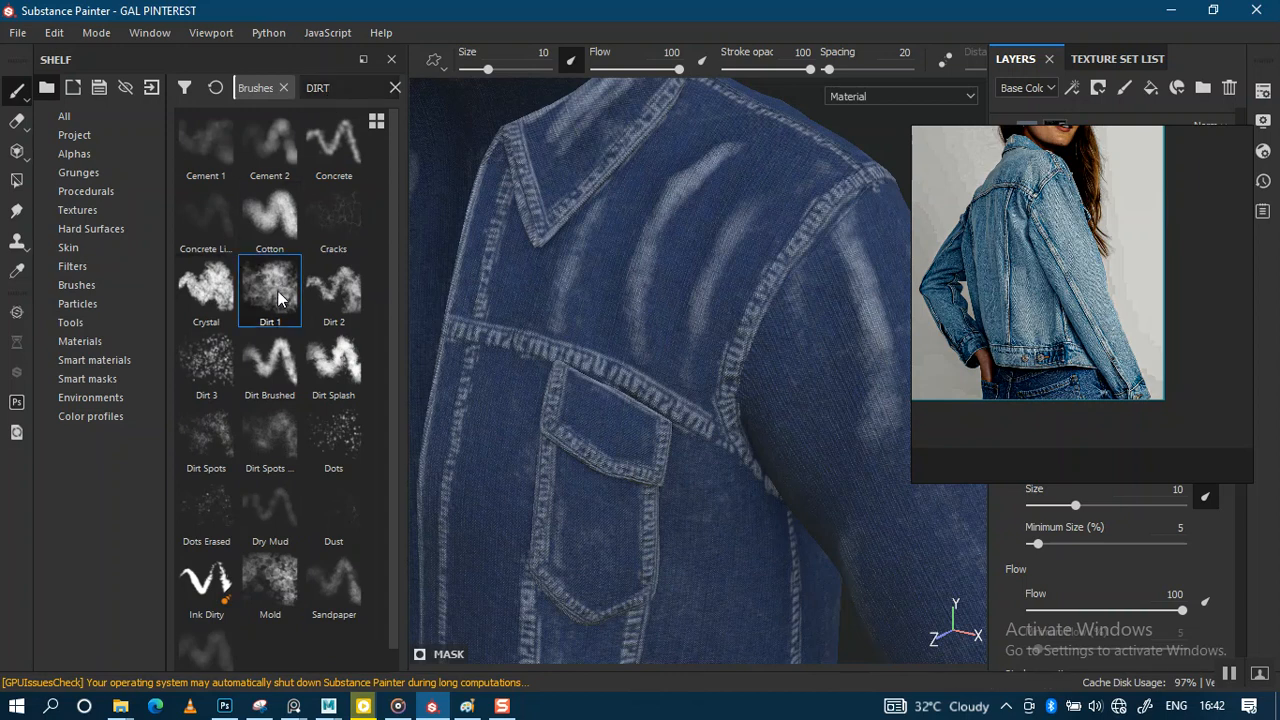
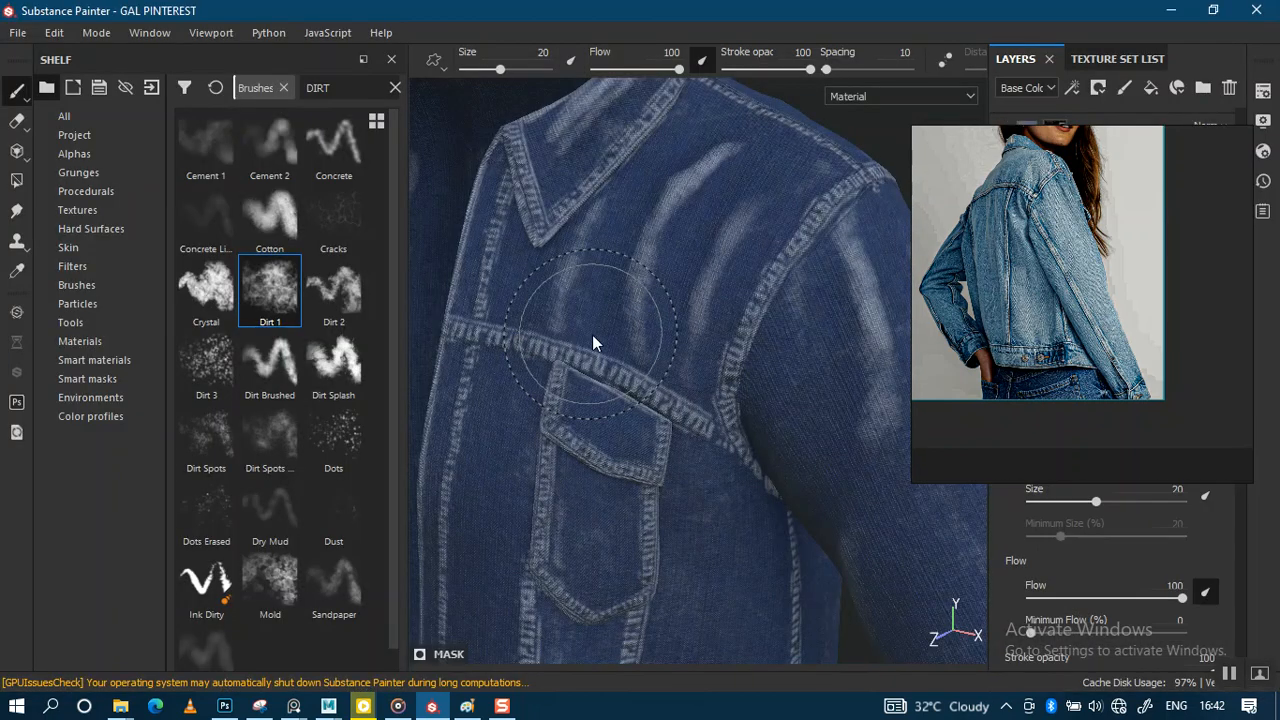
Step: Reduce the Dirt 1 brush size to 10.7 and move the reference photo off the layer stack
{"action": "key", "text": "bracketleft"}
{"action": "key", "text": "bracketleft"}
{"action": "key", "text": "bracketleft"}
{"action": "key", "text": "bracketleft"}
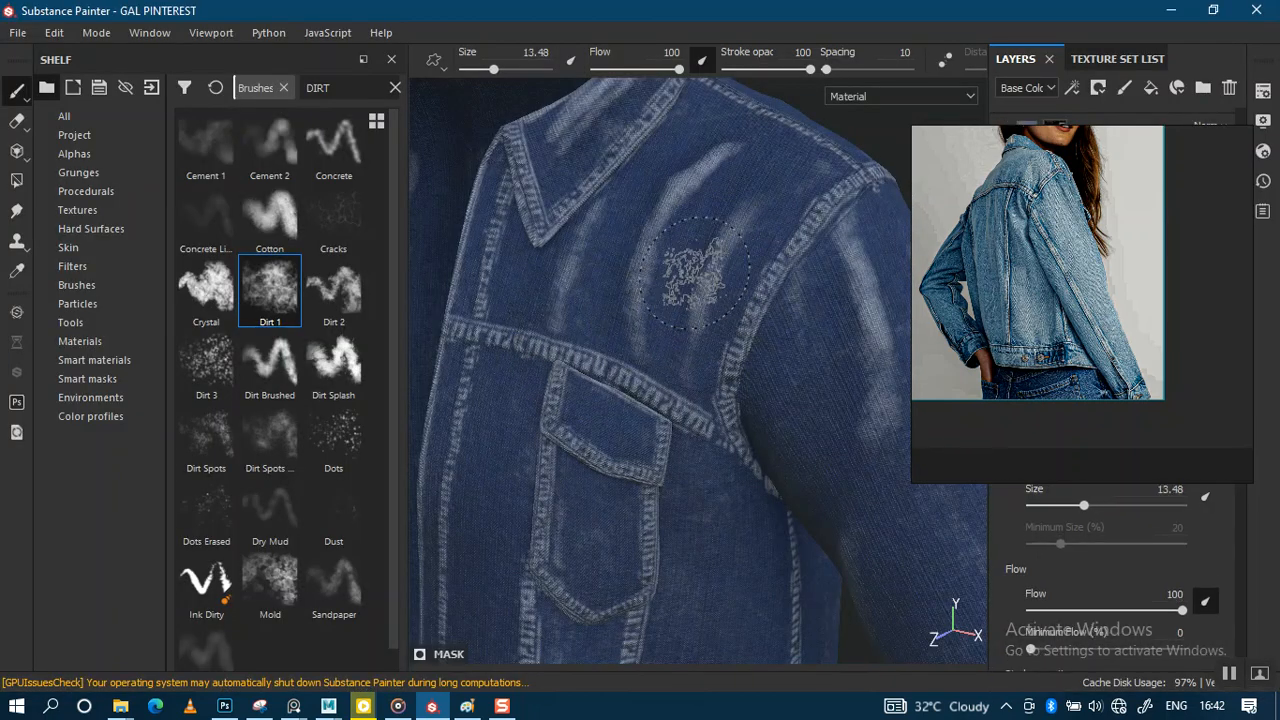
{"action": "right_click_drag", "start_coordinate": [1039, 325], "coordinate": [277, 339]}
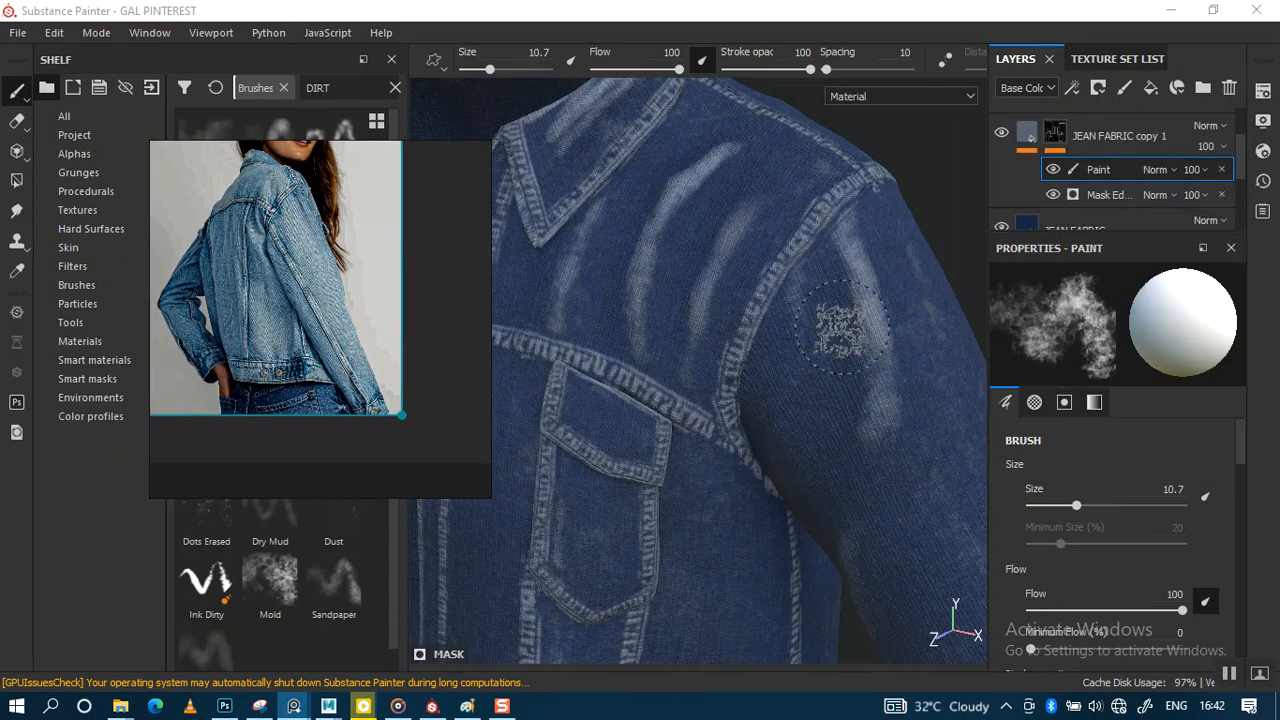
Step: Switch the mask paint to black and paint over the light streaks on the jacket's shoulder panel to fade them
{"action": "right_click_drag", "start_coordinate": [728, 322], "coordinate": [738, 356], "text": "alt"}
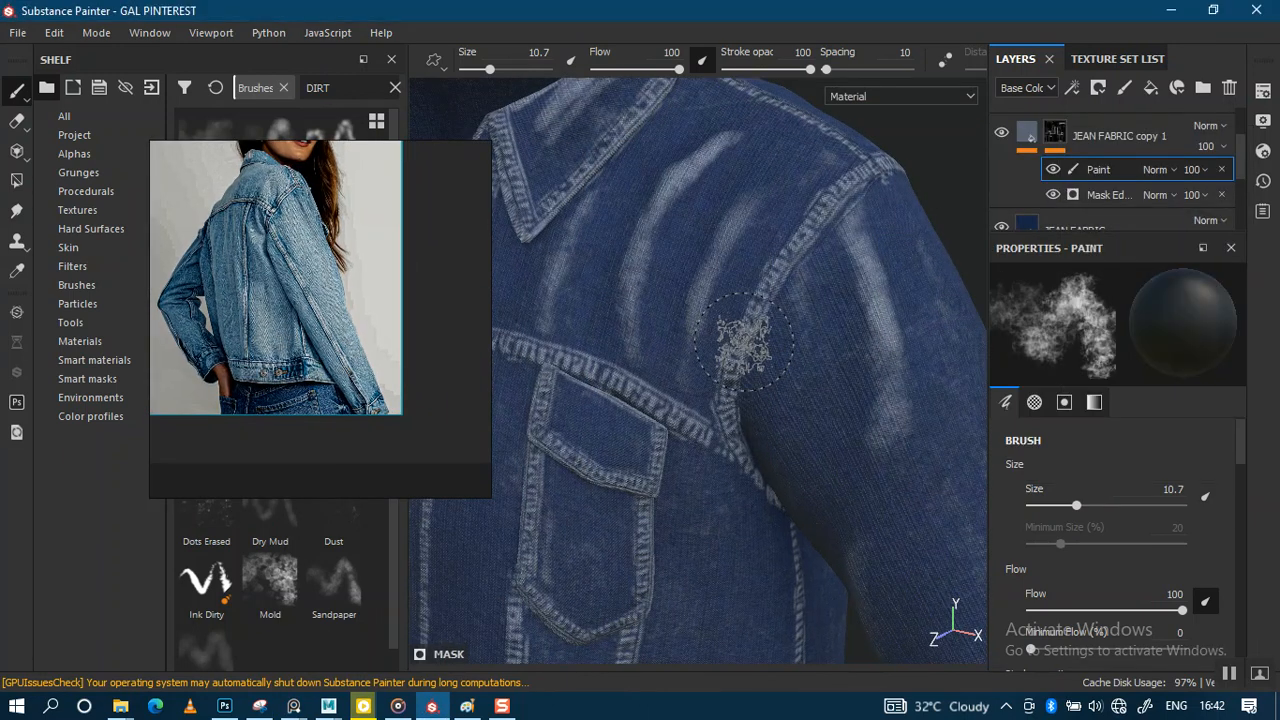
{"action": "mouse_move", "coordinate": [740, 345]}
{"action": "middle_mouse_down", "text": "alt"}
{"action": "mouse_move", "coordinate": [820, 275]}
{"action": "mouse_move", "coordinate": [720, 392]}
{"action": "middle_mouse_up", "text": "alt"}
{"action": "right_click_drag", "start_coordinate": [720, 392], "coordinate": [748, 371], "text": "alt"}
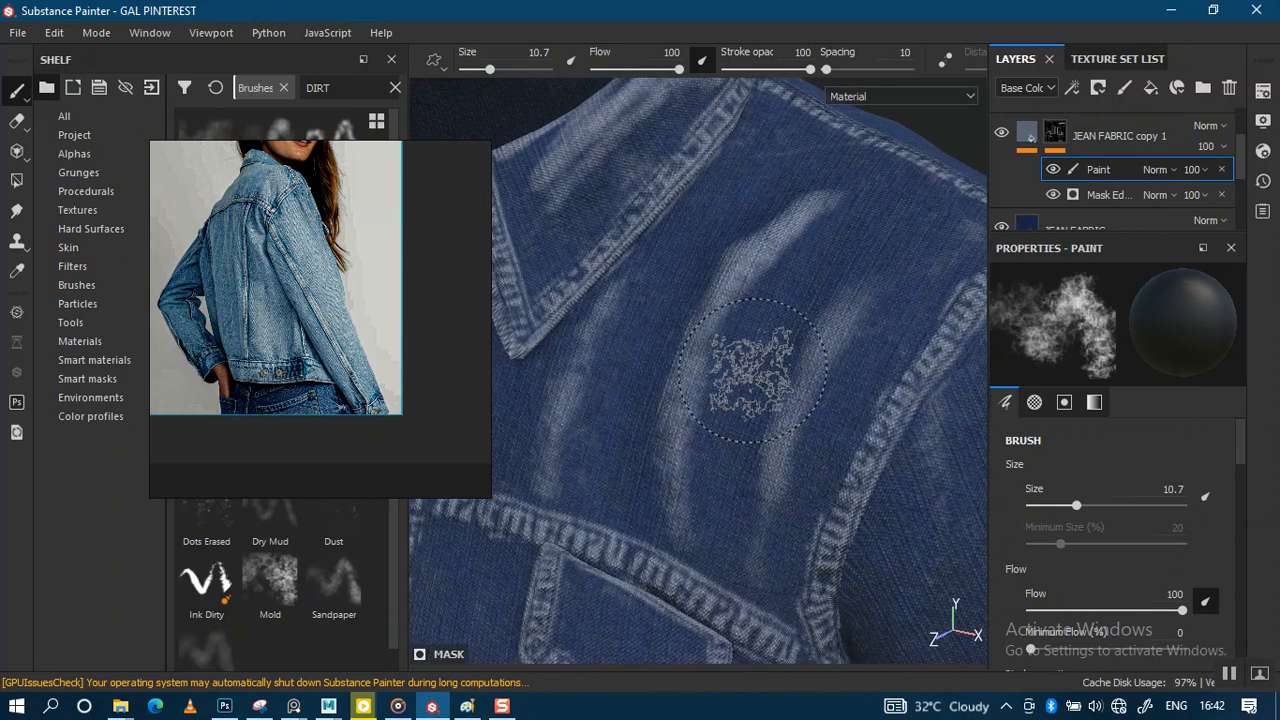
{"action": "key", "text": "x"}
{"action": "mouse_move", "coordinate": [786, 208]}
{"action": "left_mouse_down"}
{"action": "mouse_move", "coordinate": [752, 270]}
{"action": "mouse_move", "coordinate": [753, 304]}
{"action": "mouse_move", "coordinate": [800, 219]}
{"action": "left_mouse_up"}
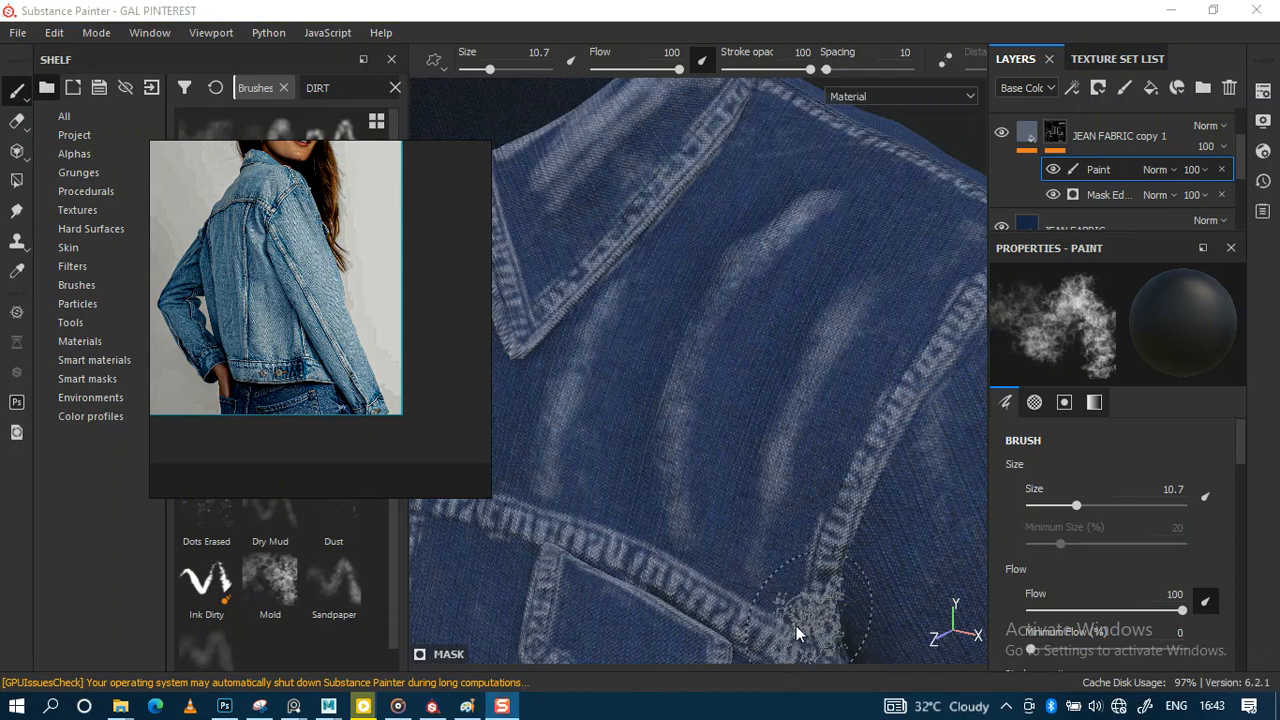
{"action": "mouse_move", "coordinate": [722, 352]}
{"action": "left_mouse_down", "text": "alt"}
{"action": "mouse_move", "coordinate": [751, 360]}
{"action": "mouse_move", "coordinate": [757, 272]}
{"action": "left_mouse_up", "text": "alt"}
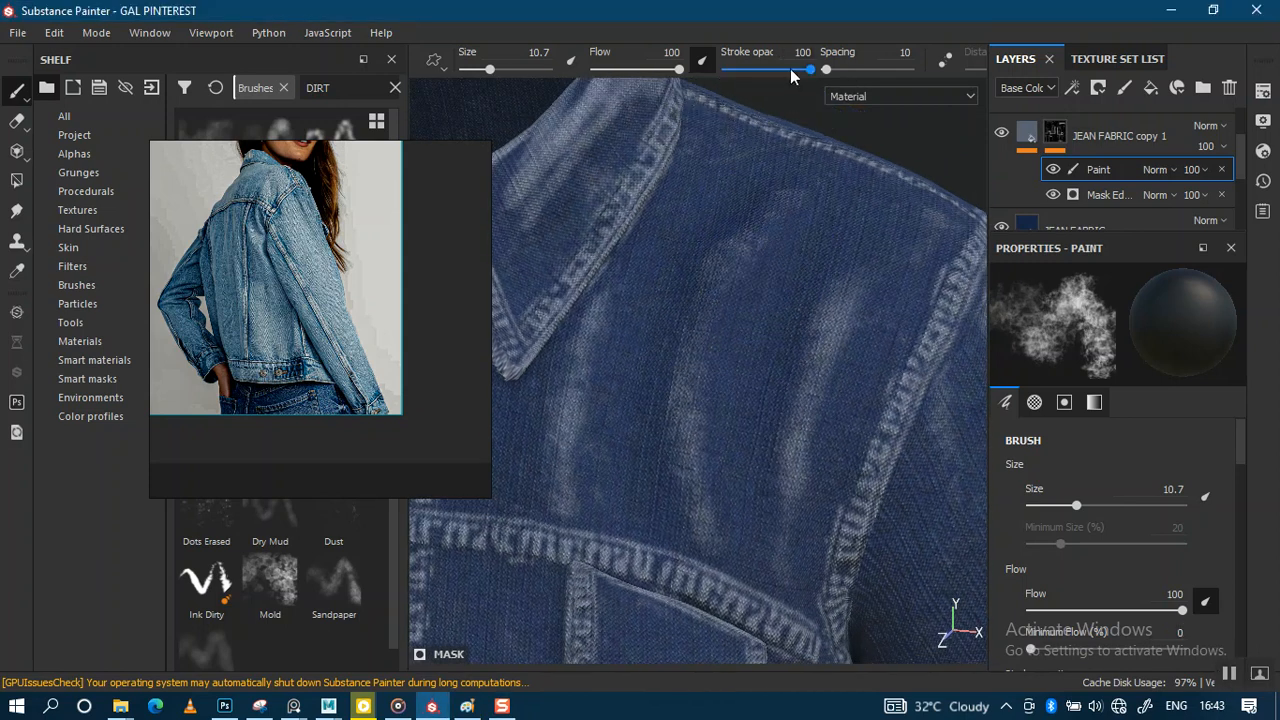
Step: Set the brush's stroke opacity to 48 and its flow to 58 for softer mask strokes
{"action": "left_click_drag", "start_coordinate": [790, 68], "coordinate": [764, 69]}
{"action": "left_click_drag", "start_coordinate": [654, 65], "coordinate": [643, 69]}
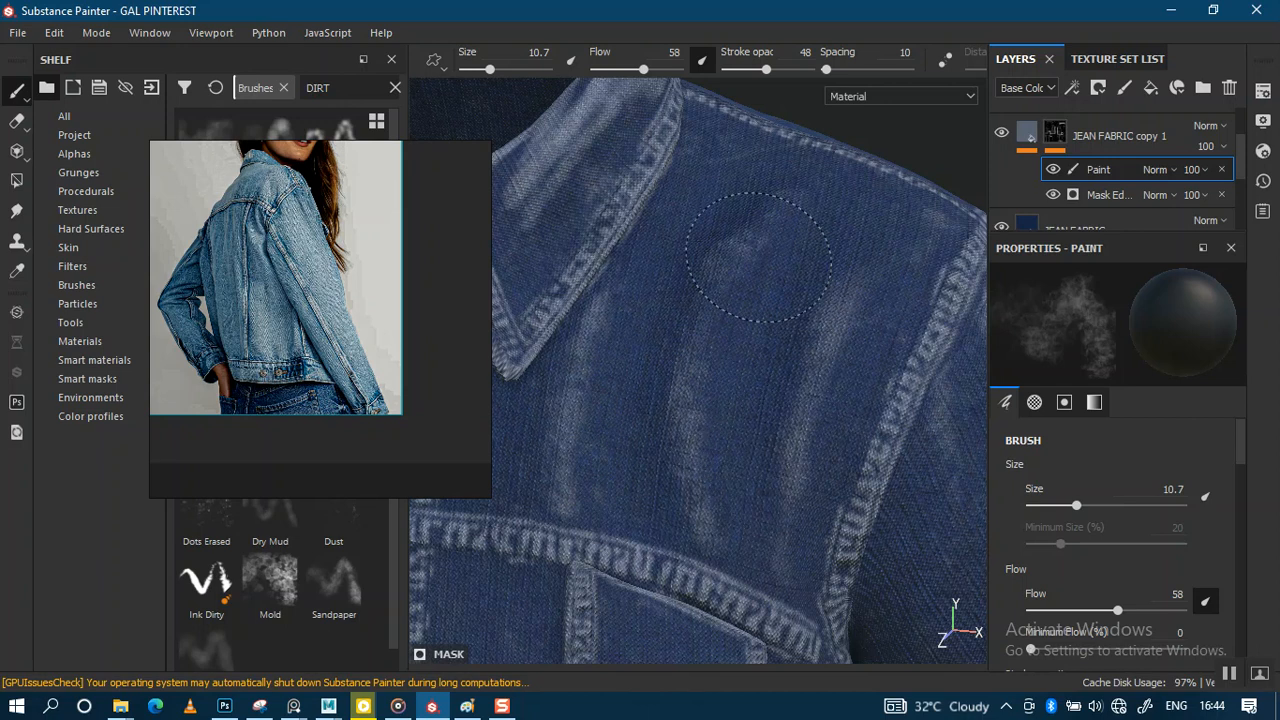
{"action": "scroll", "coordinate": [723, 196], "scroll_direction": "down", "scroll_amount": 5}
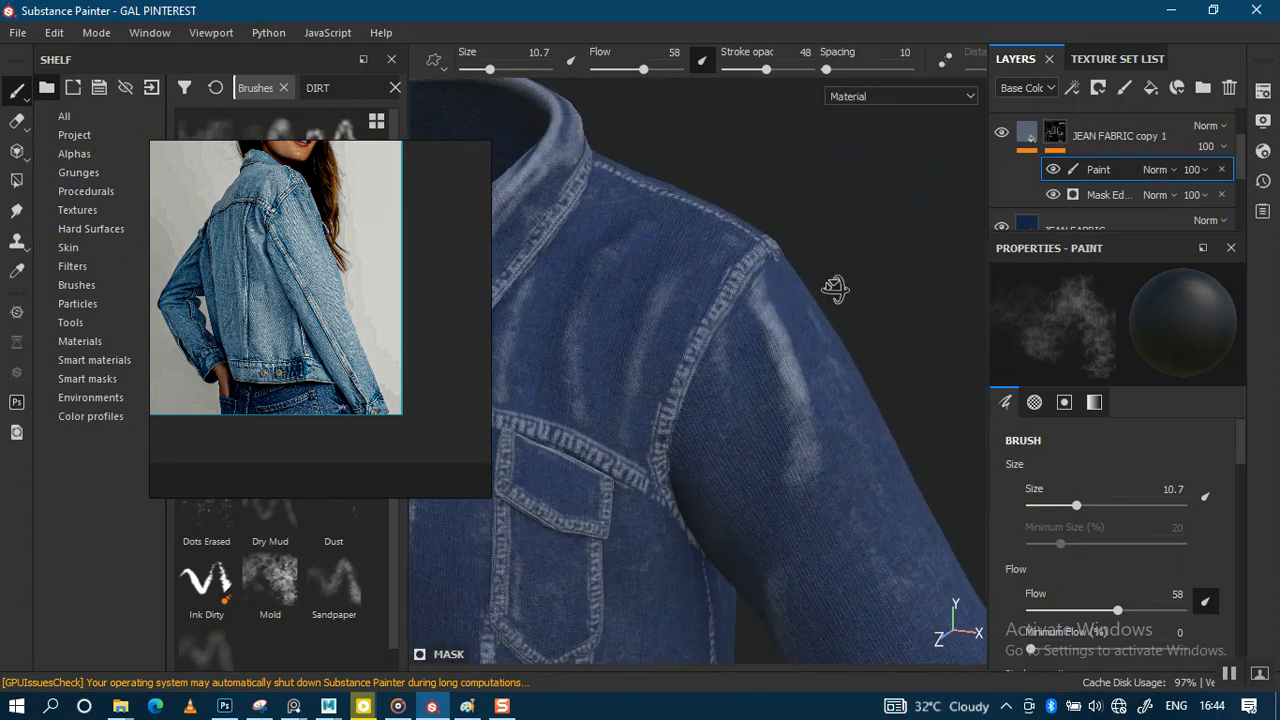
Step: Examine the light wear streaks on the jacket's shoulders, collar, sleeves and back from several angles
{"action": "left_click_drag", "start_coordinate": [866, 289], "coordinate": [783, 338], "text": "alt"}
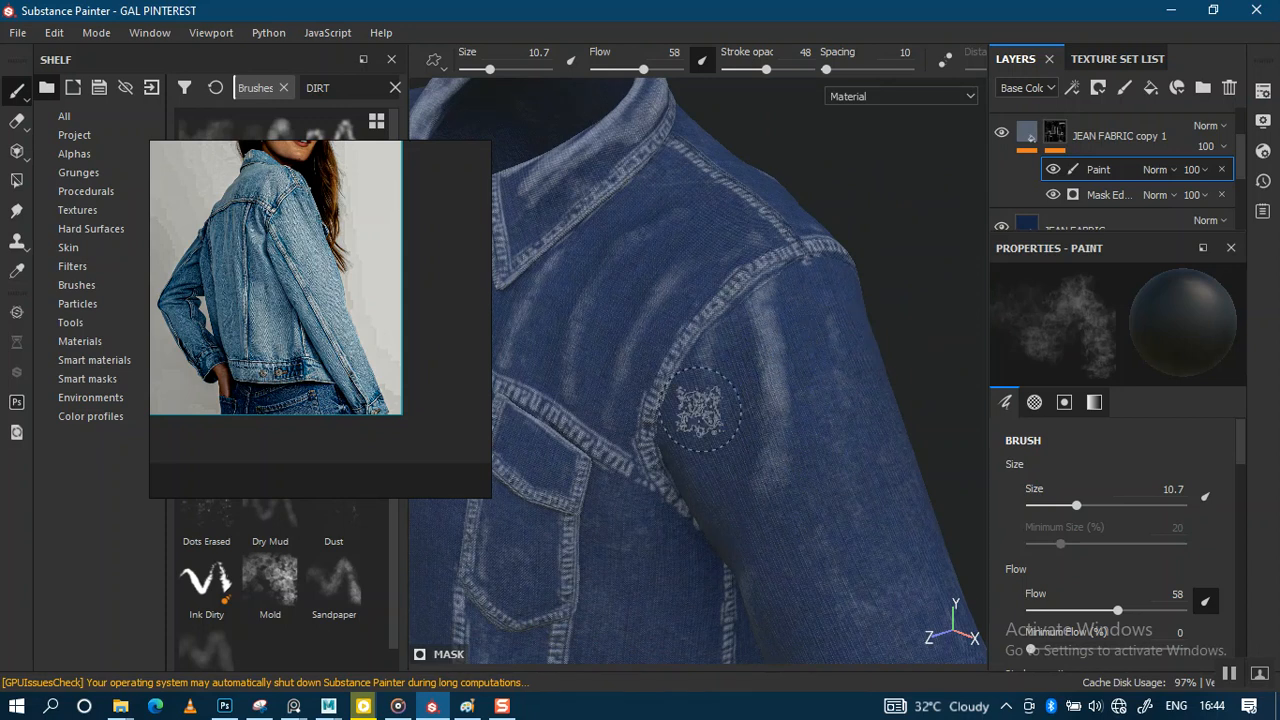
{"action": "mouse_move", "coordinate": [674, 277]}
{"action": "left_mouse_down", "text": "alt"}
{"action": "mouse_move", "coordinate": [829, 306]}
{"action": "mouse_move", "coordinate": [730, 318]}
{"action": "mouse_move", "coordinate": [809, 249]}
{"action": "mouse_move", "coordinate": [809, 149]}
{"action": "left_mouse_up", "text": "alt"}
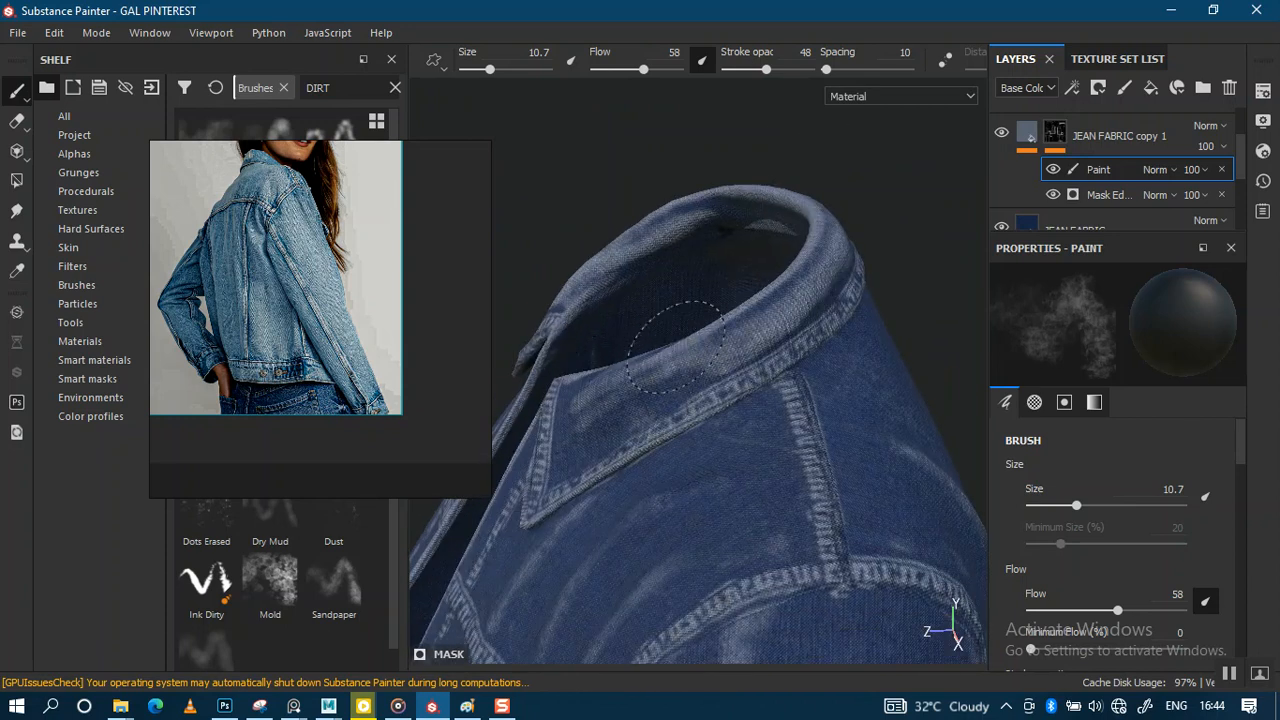
{"action": "mouse_move", "coordinate": [752, 297]}
{"action": "left_mouse_down", "text": "alt"}
{"action": "mouse_move", "coordinate": [726, 134]}
{"action": "mouse_move", "coordinate": [831, 343]}
{"action": "mouse_move", "coordinate": [791, 363]}
{"action": "mouse_move", "coordinate": [756, 258]}
{"action": "mouse_move", "coordinate": [806, 329]}
{"action": "mouse_move", "coordinate": [794, 289]}
{"action": "mouse_move", "coordinate": [703, 378]}
{"action": "left_mouse_up", "text": "alt"}
{"action": "middle_click_drag", "start_coordinate": [705, 377], "coordinate": [786, 299], "text": "alt"}
{"action": "left_click_drag", "start_coordinate": [820, 290], "coordinate": [646, 247], "text": "alt"}
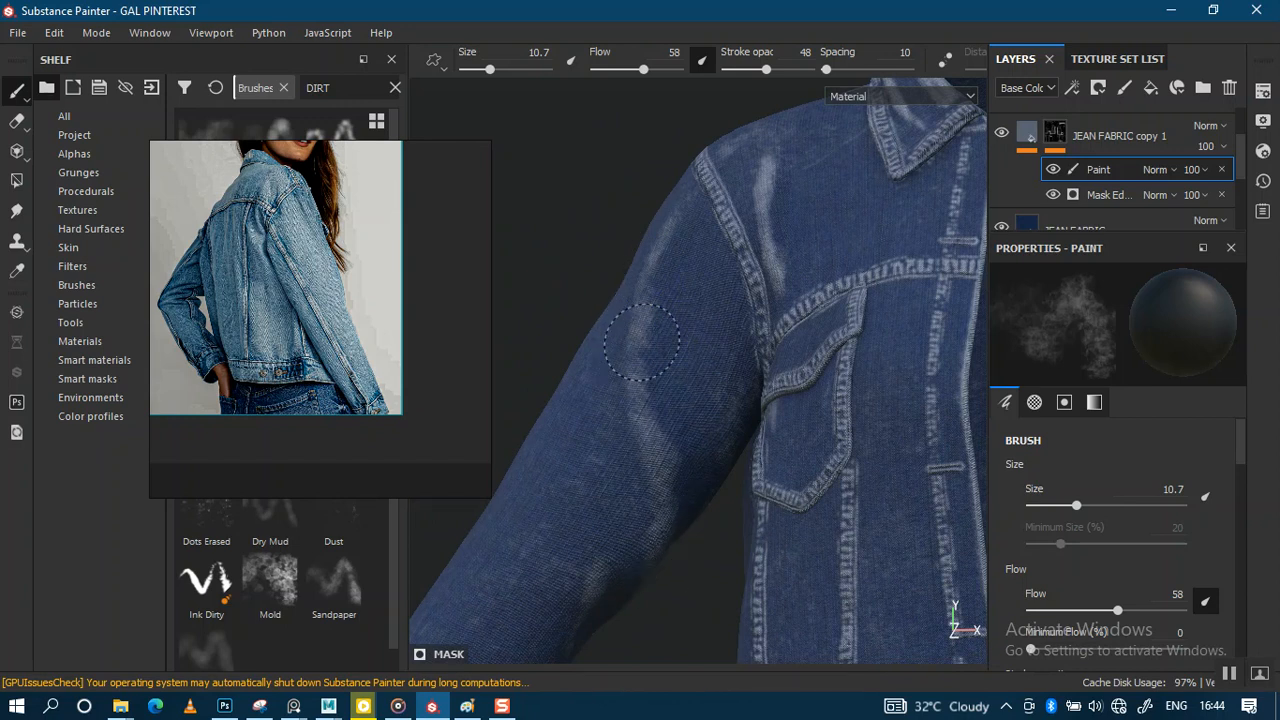
{"action": "left_click_drag", "start_coordinate": [636, 410], "coordinate": [720, 330], "text": "alt"}
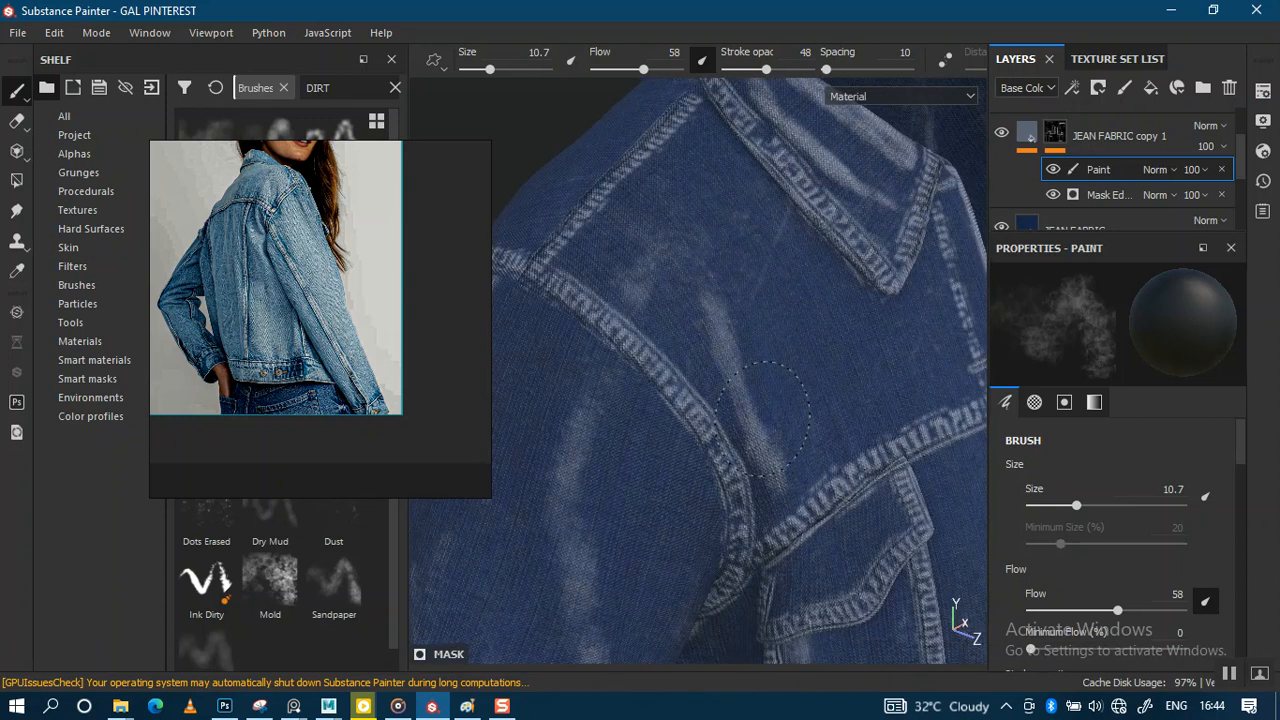
{"action": "mouse_move", "coordinate": [733, 230]}
{"action": "left_mouse_down", "text": "alt"}
{"action": "mouse_move", "coordinate": [734, 286]}
{"action": "mouse_move", "coordinate": [818, 299]}
{"action": "mouse_move", "coordinate": [771, 400]}
{"action": "mouse_move", "coordinate": [767, 318]}
{"action": "left_mouse_up", "text": "alt"}
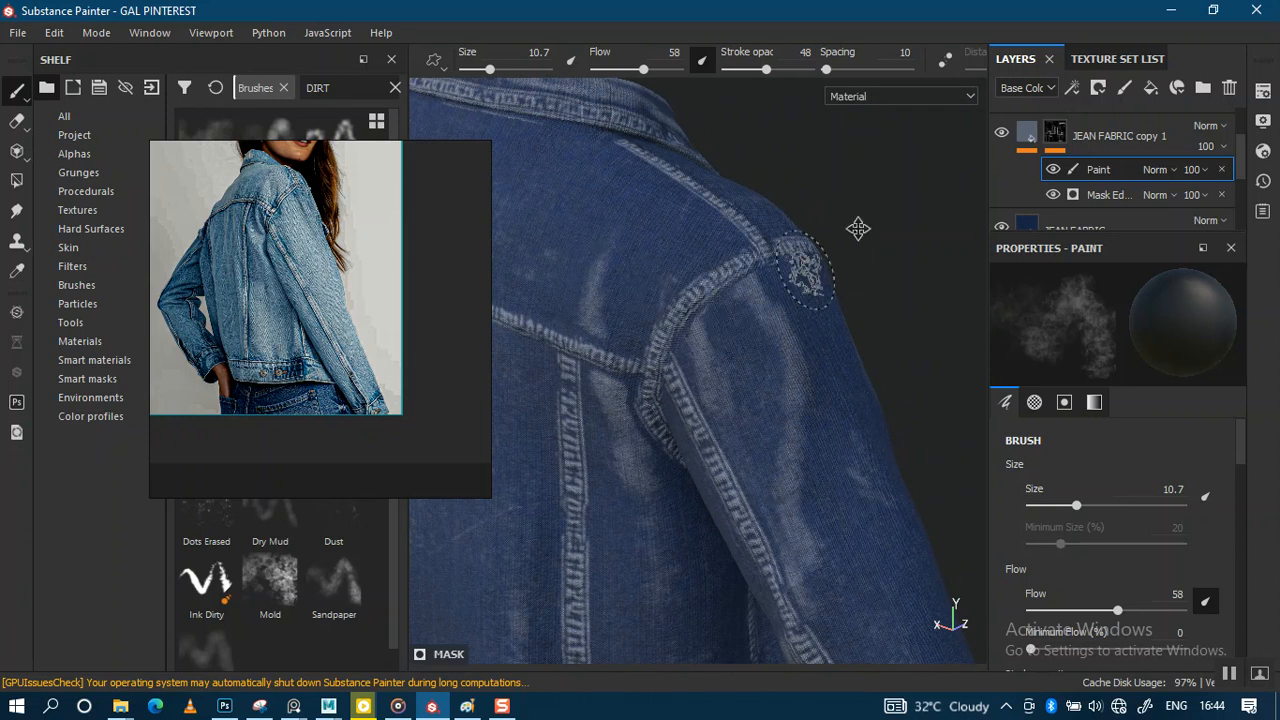
{"action": "left_click_drag", "start_coordinate": [857, 229], "coordinate": [838, 224], "text": "alt"}
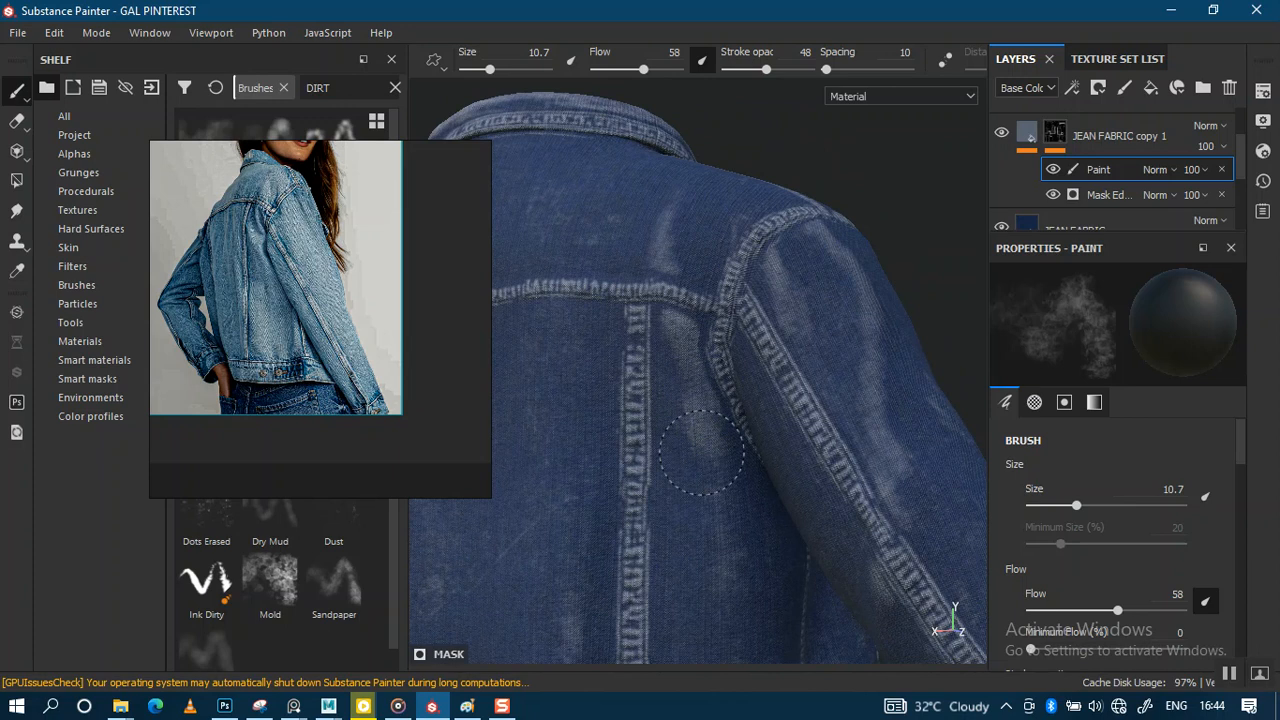
{"action": "right_click_drag", "start_coordinate": [849, 313], "coordinate": [765, 92], "text": "alt"}
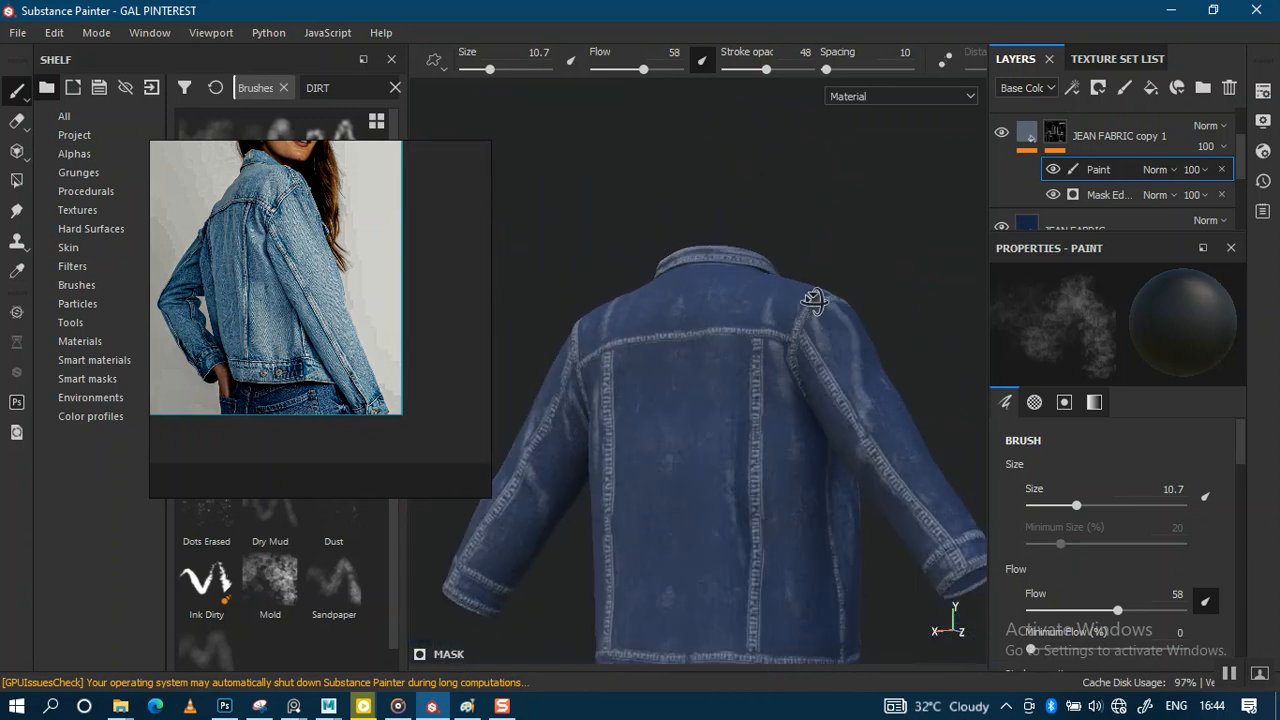
{"action": "left_click_drag", "start_coordinate": [672, 318], "coordinate": [731, 329], "text": "alt"}
{"action": "mouse_move", "coordinate": [731, 329]}
{"action": "middle_mouse_down", "text": "alt"}
{"action": "mouse_move", "coordinate": [869, 266]}
{"action": "mouse_move", "coordinate": [850, 278]}
{"action": "middle_mouse_up", "text": "alt"}
{"action": "right_click_drag", "start_coordinate": [810, 360], "coordinate": [757, 645], "text": "alt"}
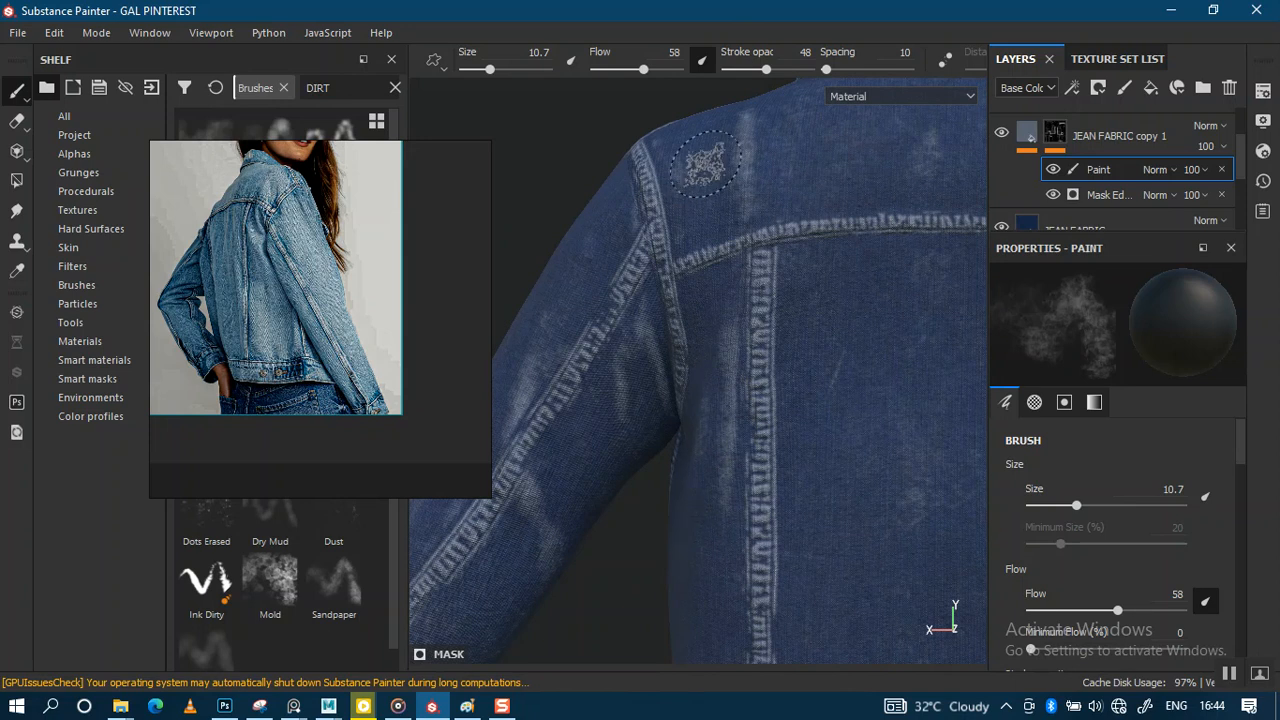
{"action": "middle_click_drag", "start_coordinate": [638, 308], "coordinate": [745, 236], "text": "alt"}
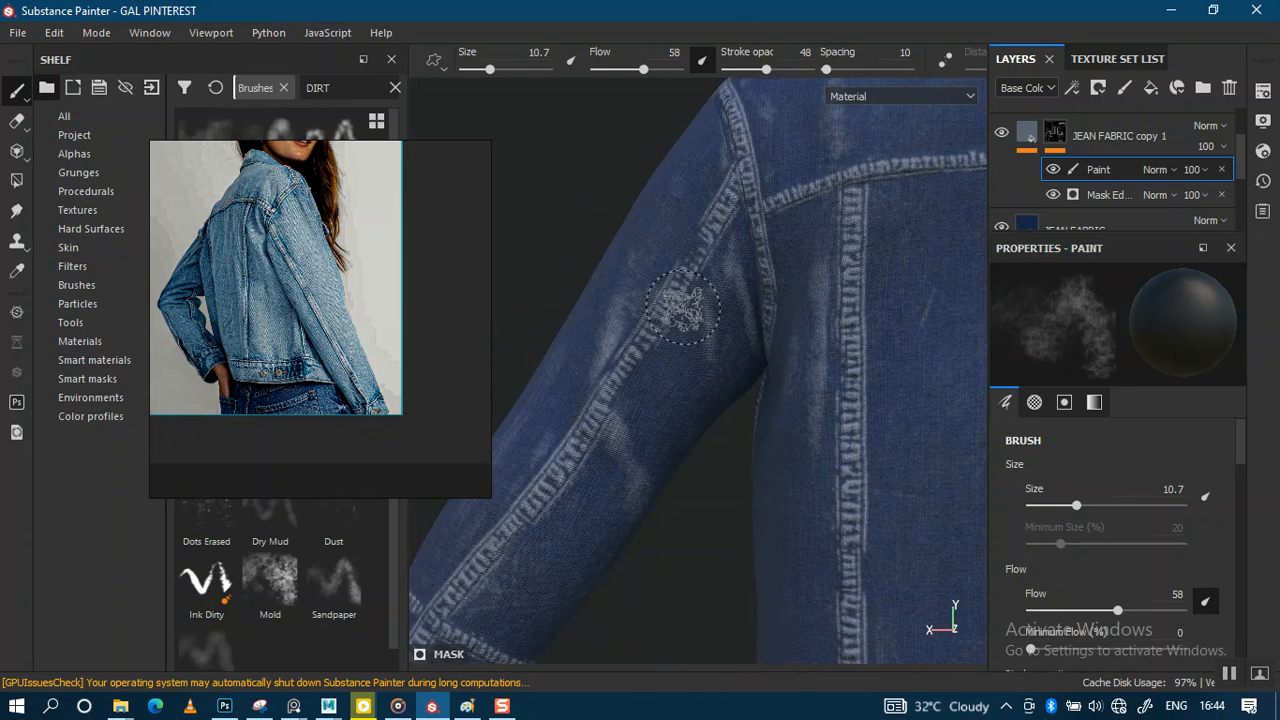
{"action": "right_click_drag", "start_coordinate": [745, 236], "coordinate": [735, 275], "text": "alt"}
Step: Move the reference photo over the shelf and rename the JEAN FABRIC copy 1 layer as FABRIC EGDE WEAR
{"action": "left_click_drag", "start_coordinate": [376, 377], "coordinate": [404, 283]}
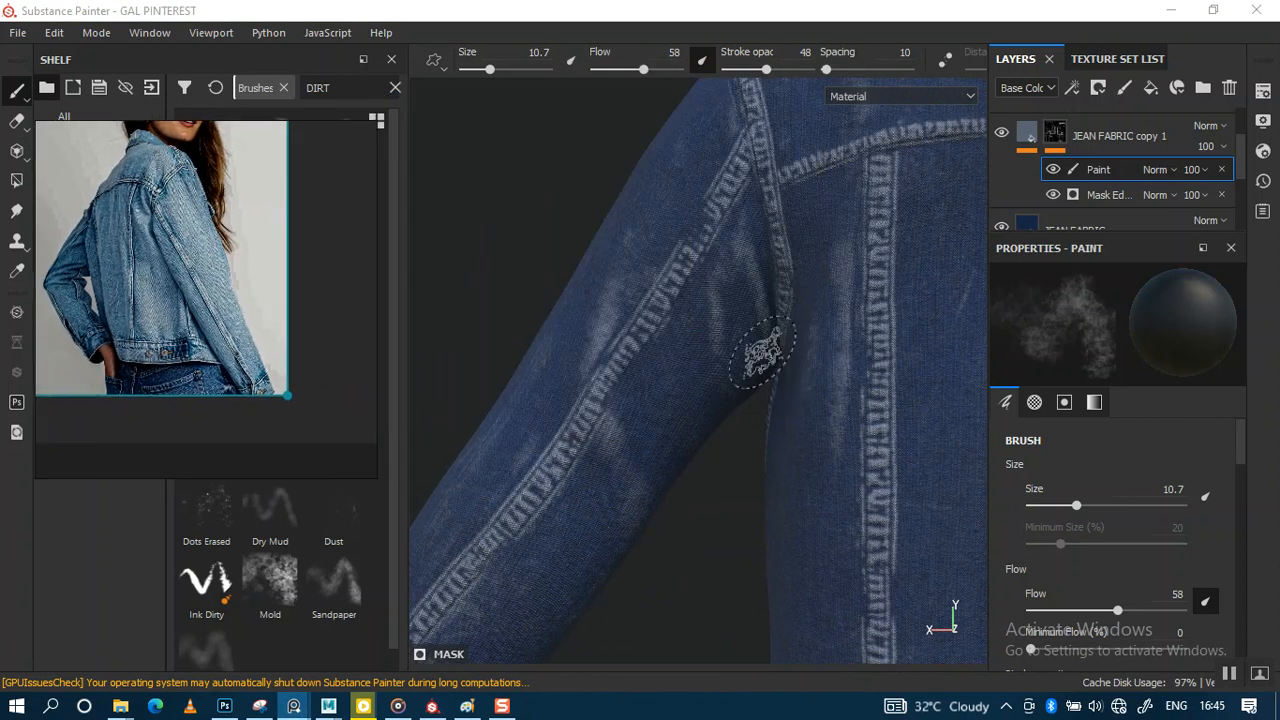
{"action": "left_click_drag", "start_coordinate": [790, 300], "coordinate": [790, 385], "text": "alt"}
{"action": "left_click_drag", "start_coordinate": [1241, 157], "coordinate": [1240, 122]}
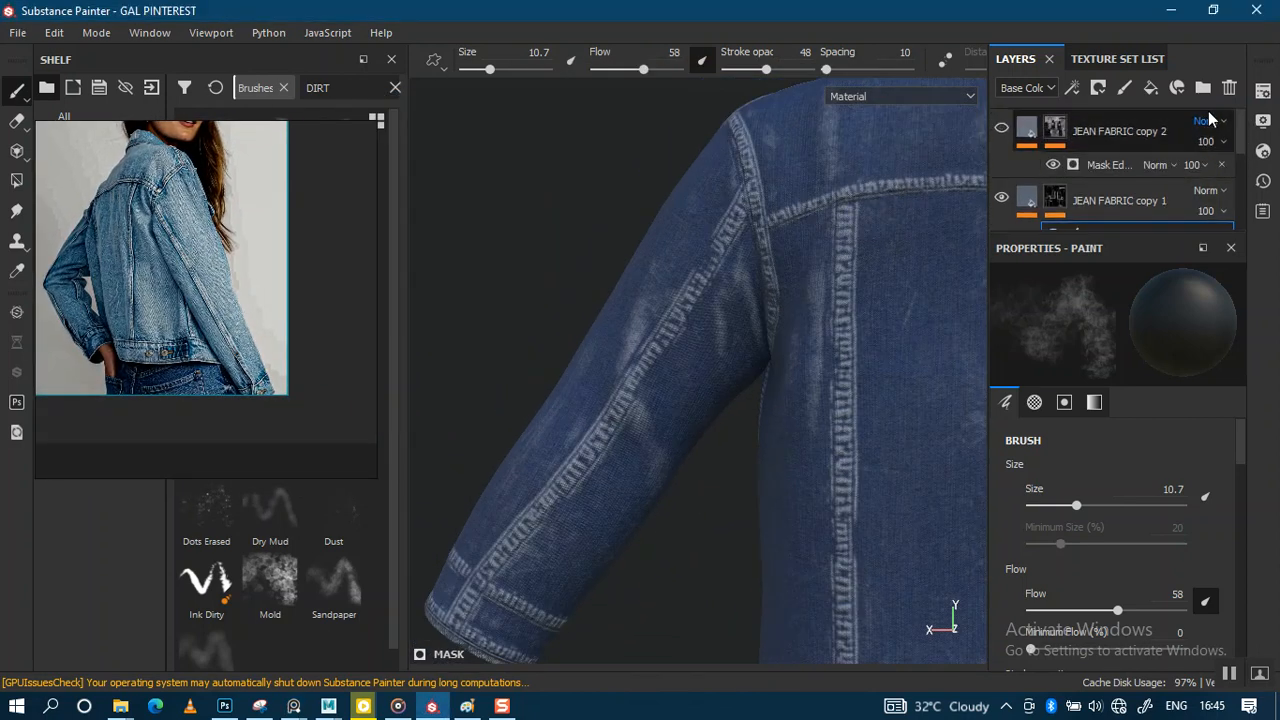
{"action": "double_click", "coordinate": [1117, 200]}
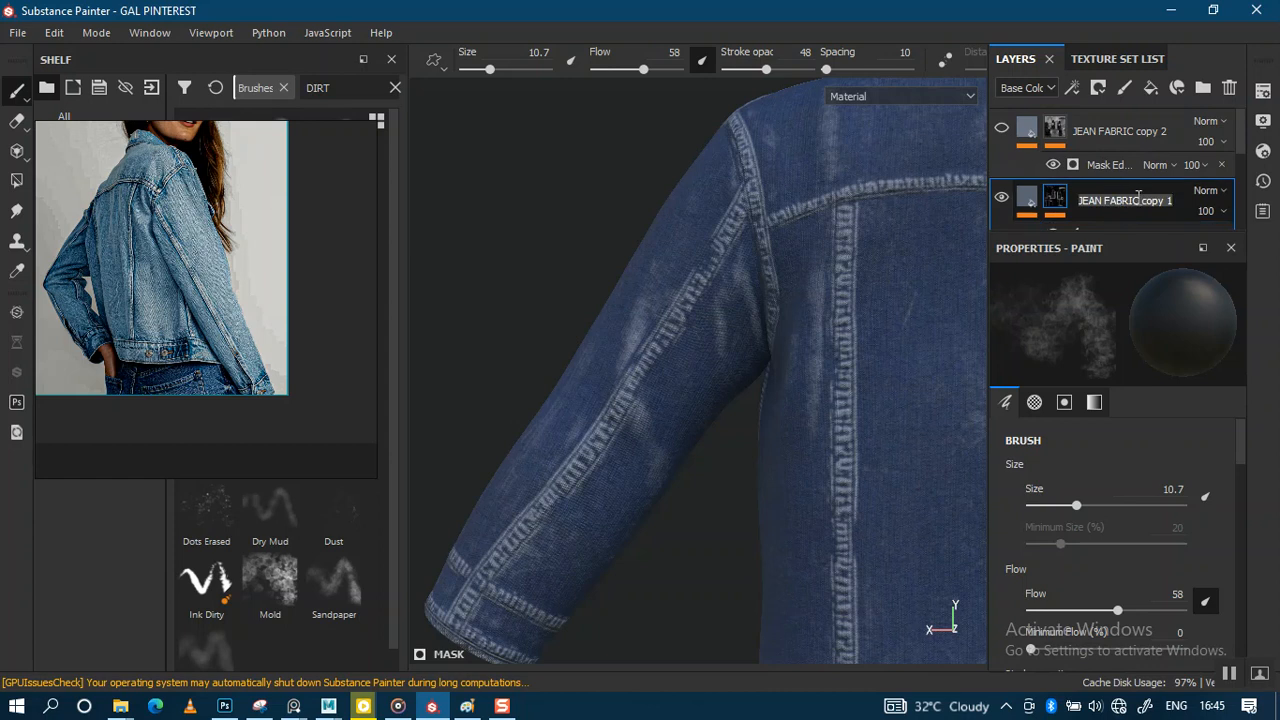
{"action": "type", "text": "FR"}
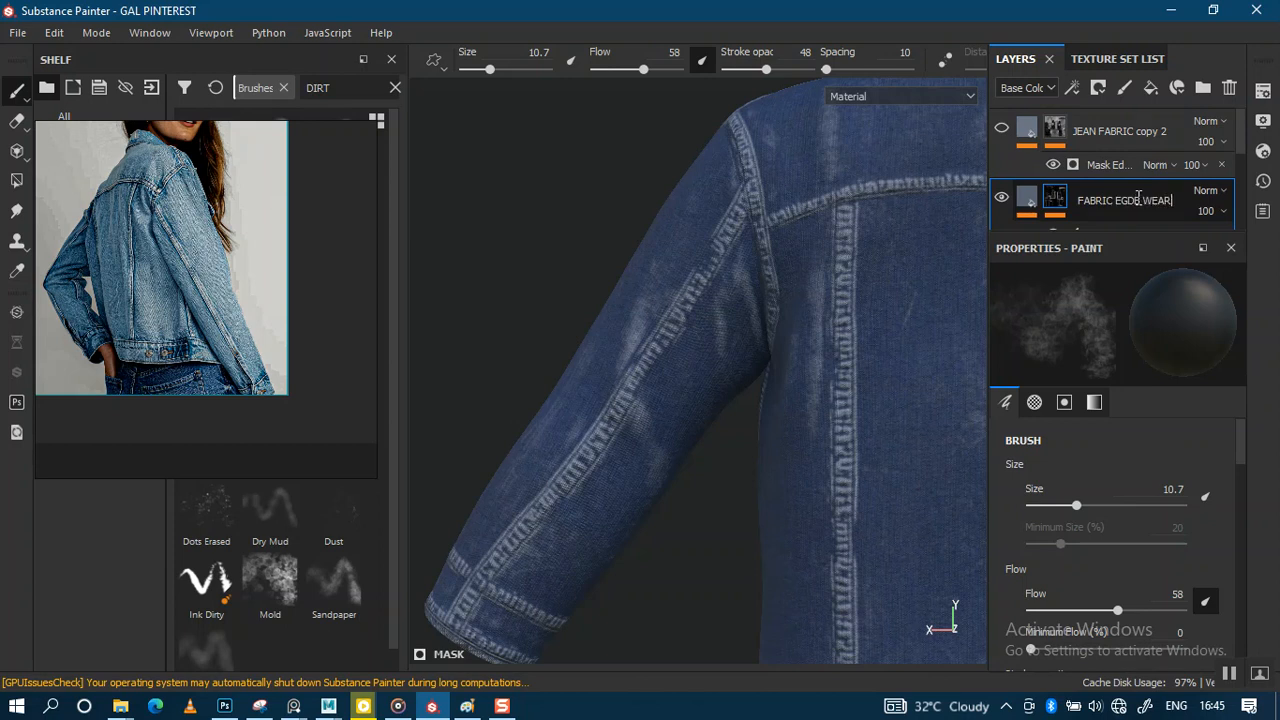
Step: Make the JEAN FABRIC copy 2 layer visible and move the reference photo off the shelf, above the jacket
{"action": "left_click_drag", "start_coordinate": [900, 286], "coordinate": [928, 156], "text": "alt"}
{"action": "left_click", "coordinate": [1000, 129]}
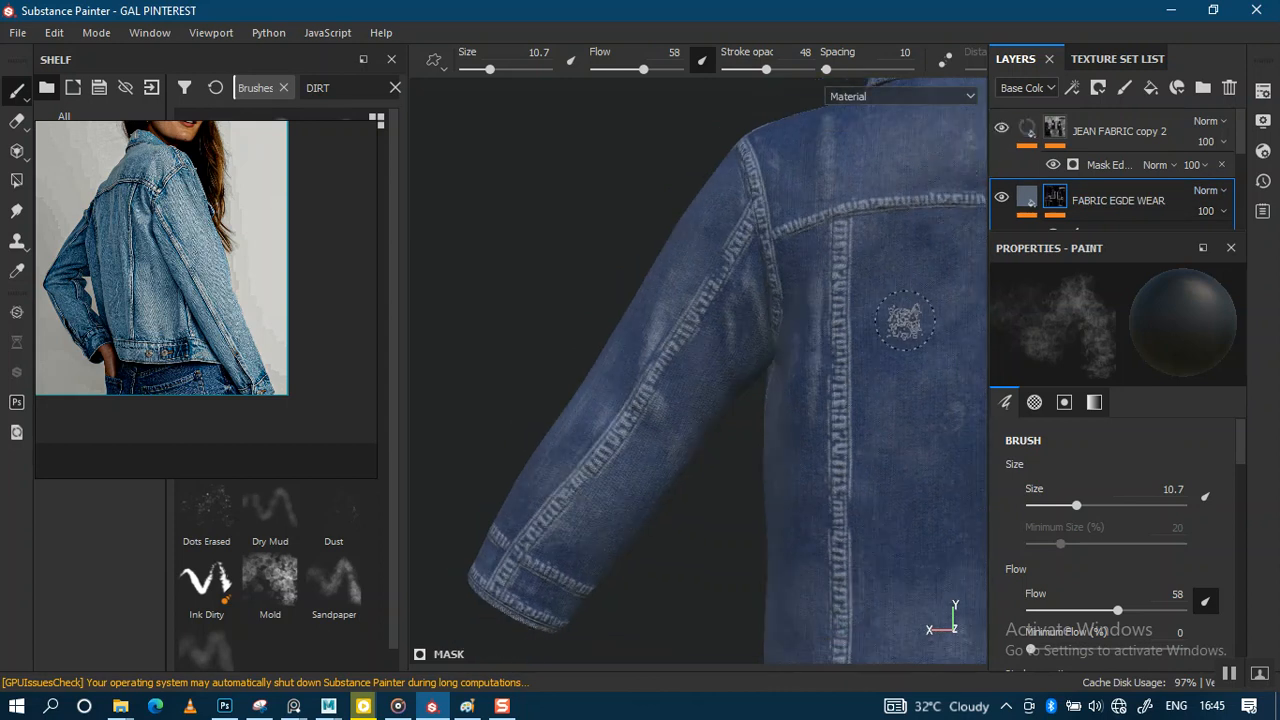
{"action": "mouse_move", "coordinate": [733, 350]}
{"action": "left_mouse_down", "text": "alt"}
{"action": "mouse_move", "coordinate": [706, 277]}
{"action": "mouse_move", "coordinate": [670, 313]}
{"action": "mouse_move", "coordinate": [767, 321]}
{"action": "left_mouse_up", "text": "alt"}
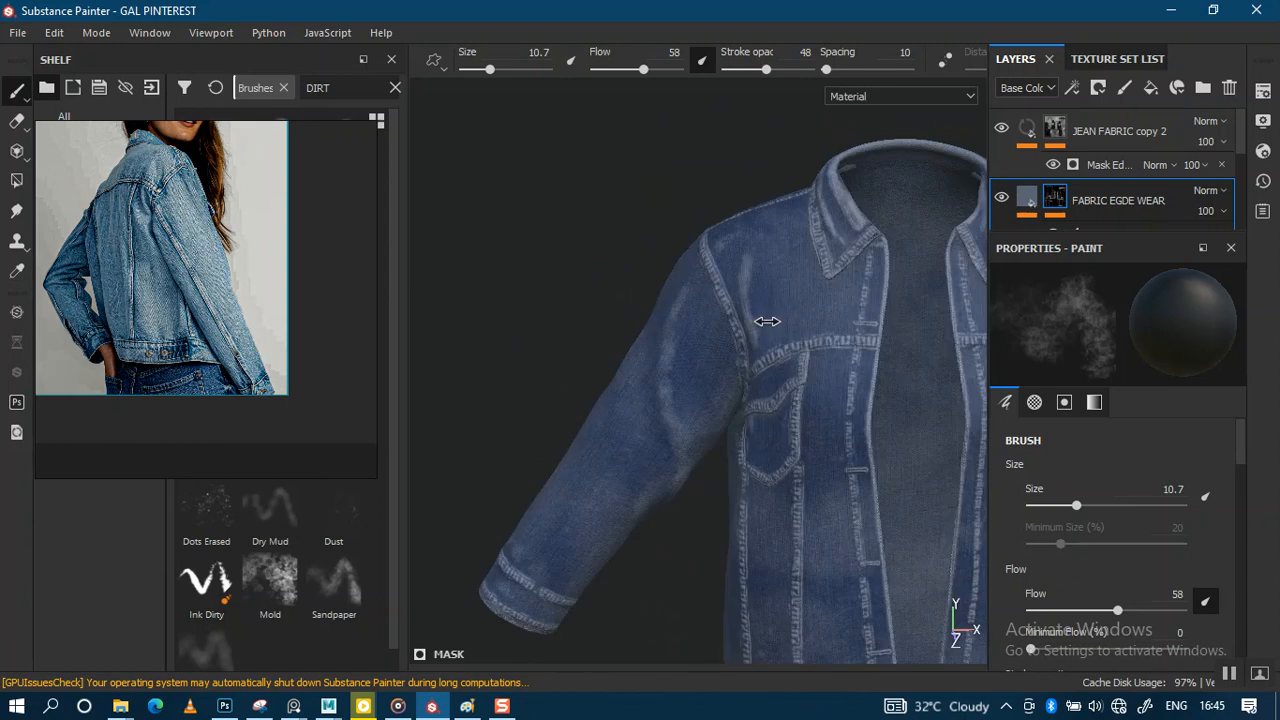
{"action": "middle_click_drag", "start_coordinate": [838, 312], "coordinate": [603, 266], "text": "alt"}
{"action": "right_click_drag", "start_coordinate": [715, 279], "coordinate": [757, 369], "text": "alt"}
{"action": "mouse_move", "coordinate": [757, 369]}
{"action": "left_mouse_down", "text": "alt"}
{"action": "mouse_move", "coordinate": [689, 331]}
{"action": "mouse_move", "coordinate": [740, 354]}
{"action": "mouse_move", "coordinate": [743, 246]}
{"action": "mouse_move", "coordinate": [670, 367]}
{"action": "left_mouse_up", "text": "alt"}
{"action": "mouse_move", "coordinate": [223, 337]}
{"action": "left_mouse_down"}
{"action": "mouse_move", "coordinate": [700, 266]}
{"action": "mouse_move", "coordinate": [285, 390]}
{"action": "mouse_move", "coordinate": [221, 481]}
{"action": "mouse_move", "coordinate": [815, 250]}
{"action": "mouse_move", "coordinate": [906, 100]}
{"action": "mouse_move", "coordinate": [792, 60]}
{"action": "mouse_move", "coordinate": [804, 60]}
{"action": "left_mouse_up"}
{"action": "left_click_drag", "start_coordinate": [870, 355], "coordinate": [880, 330], "text": "alt"}
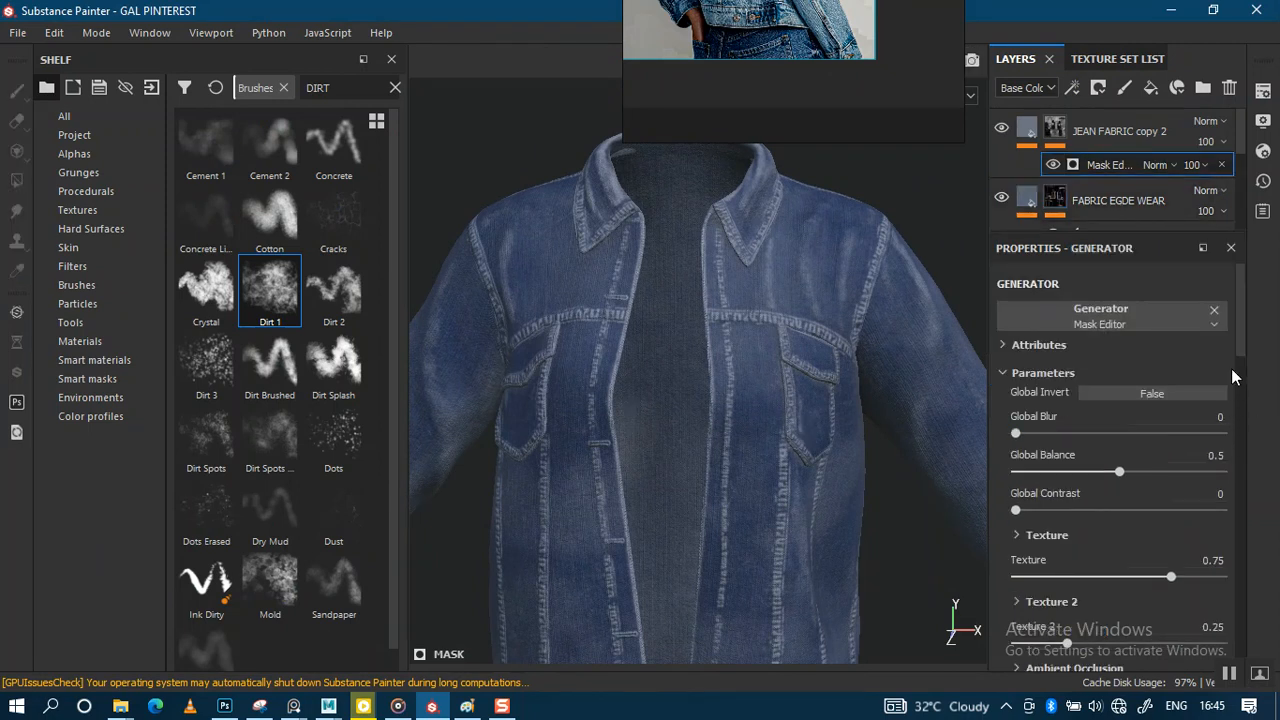
Step: Set the Curvature of JEAN FABRIC copy 2's mask editor to 0.42
{"action": "scroll", "coordinate": [1245, 349], "scroll_direction": "down", "scroll_amount": 5}
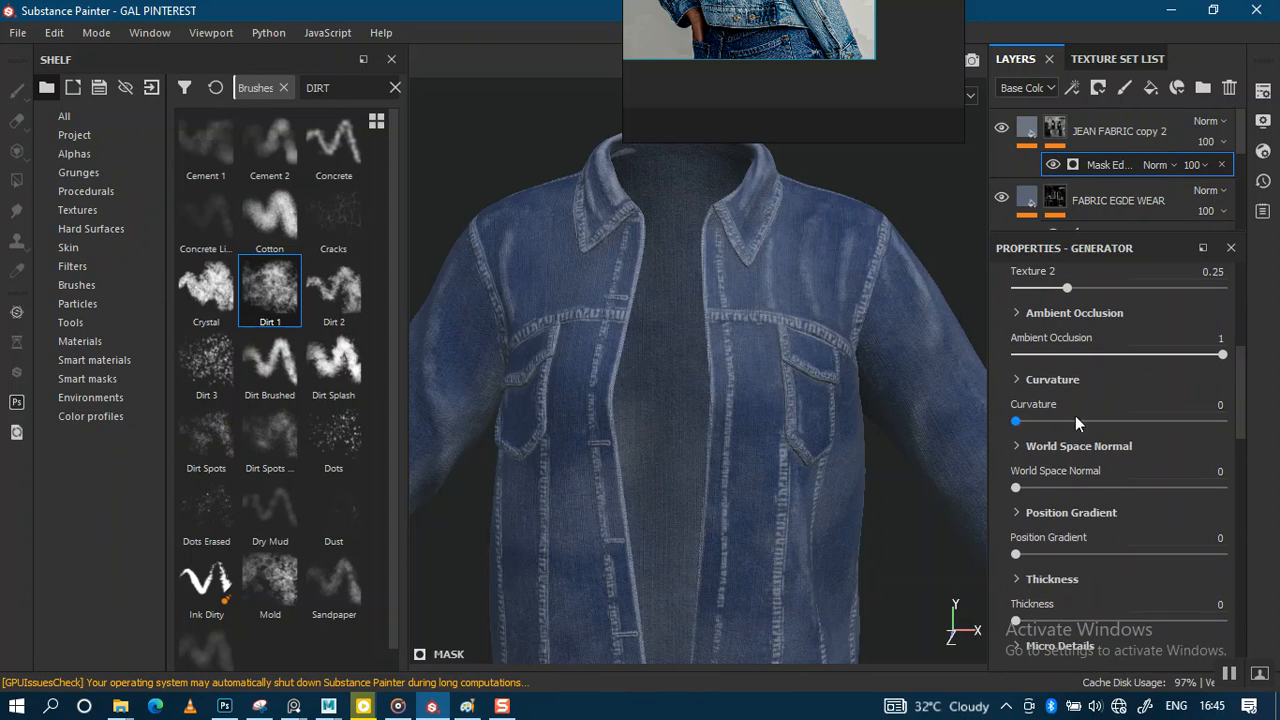
{"action": "left_click", "coordinate": [1105, 421]}
{"action": "left_click_drag", "start_coordinate": [1099, 415], "coordinate": [1091, 423]}
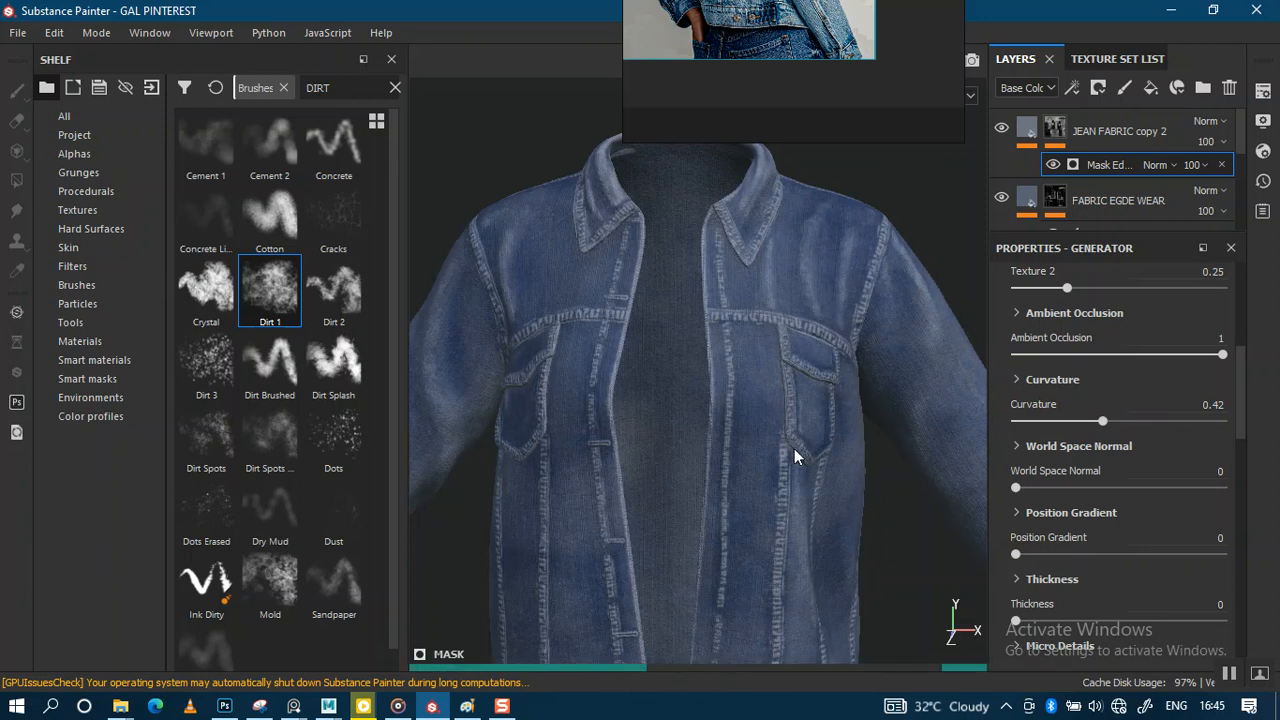
{"action": "scroll", "coordinate": [809, 453], "scroll_direction": "down", "scroll_amount": 2}
{"action": "mouse_move", "coordinate": [827, 380]}
{"action": "left_mouse_down", "text": "alt"}
{"action": "mouse_move", "coordinate": [829, 394]}
{"action": "mouse_move", "coordinate": [726, 366]}
{"action": "mouse_move", "coordinate": [849, 389]}
{"action": "mouse_move", "coordinate": [826, 354]}
{"action": "mouse_move", "coordinate": [809, 429]}
{"action": "mouse_move", "coordinate": [824, 371]}
{"action": "left_mouse_up", "text": "alt"}
{"action": "scroll", "coordinate": [787, 394], "scroll_direction": "up", "scroll_amount": 2}
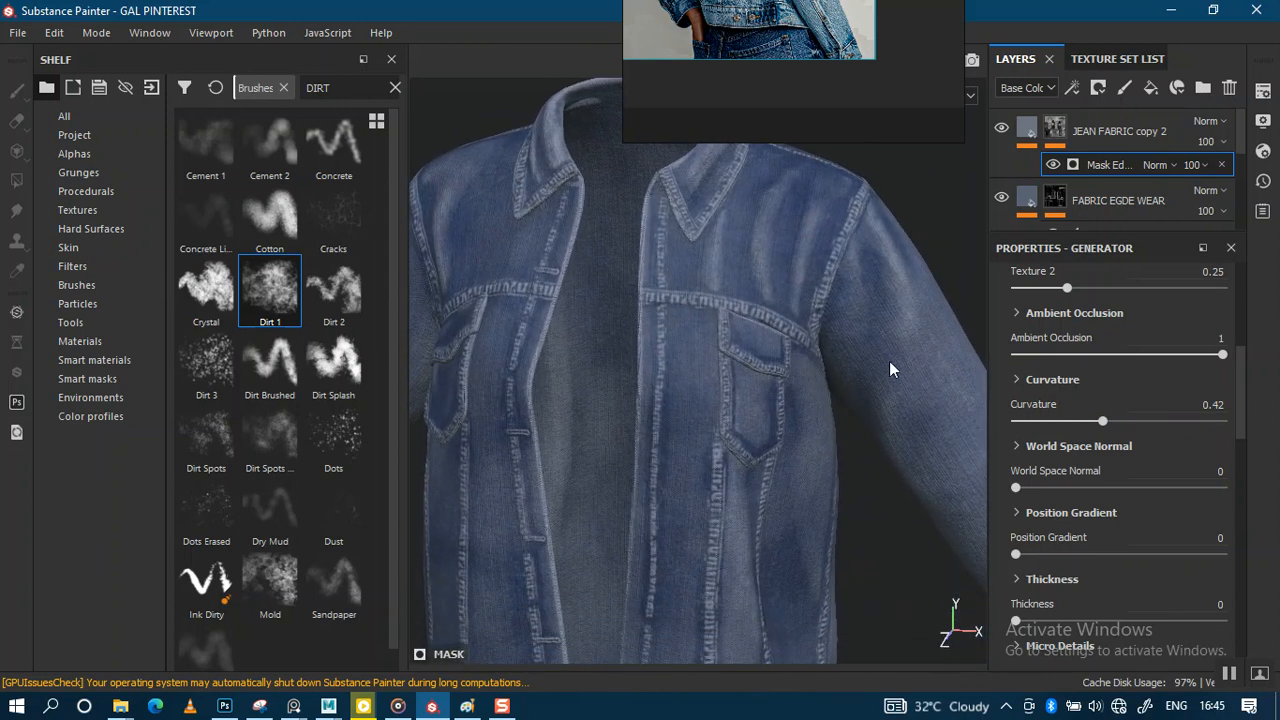
{"action": "left_click_drag", "start_coordinate": [1245, 452], "coordinate": [1234, 348]}
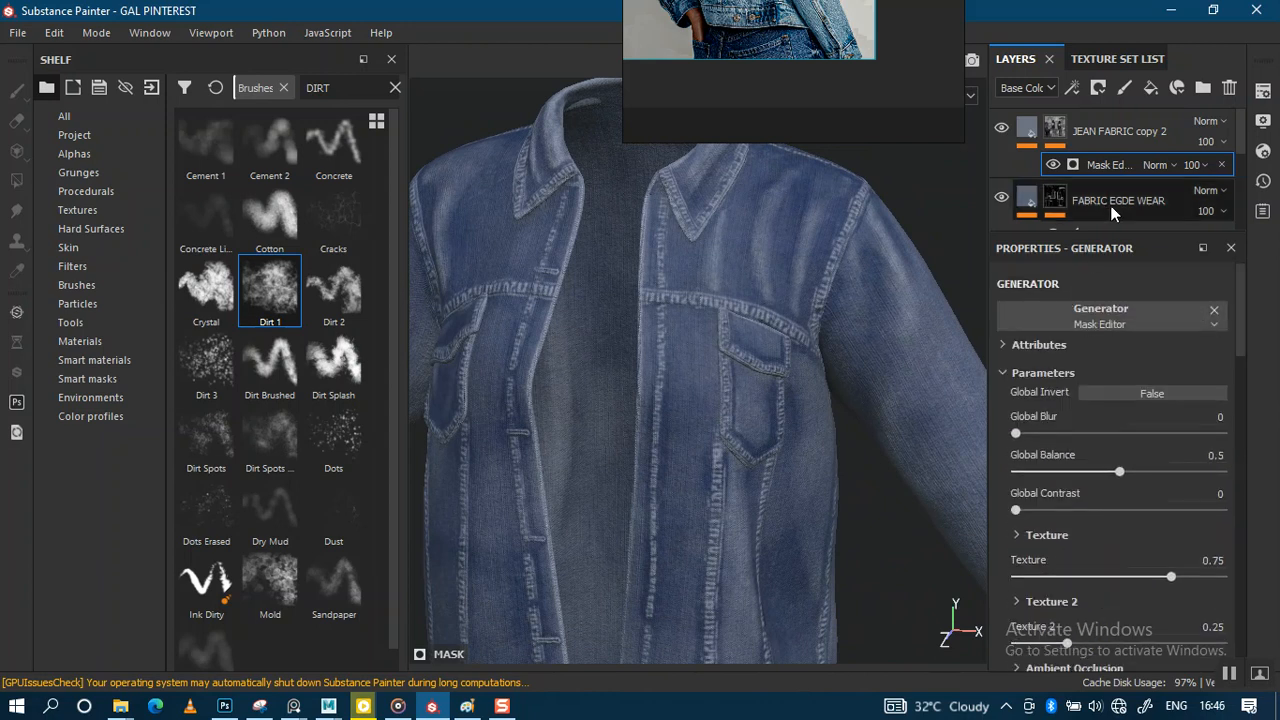
Step: Hide the mask editor of JEAN FABRIC copy 2 and search the smart masks for DI
{"action": "left_click", "coordinate": [1053, 164]}
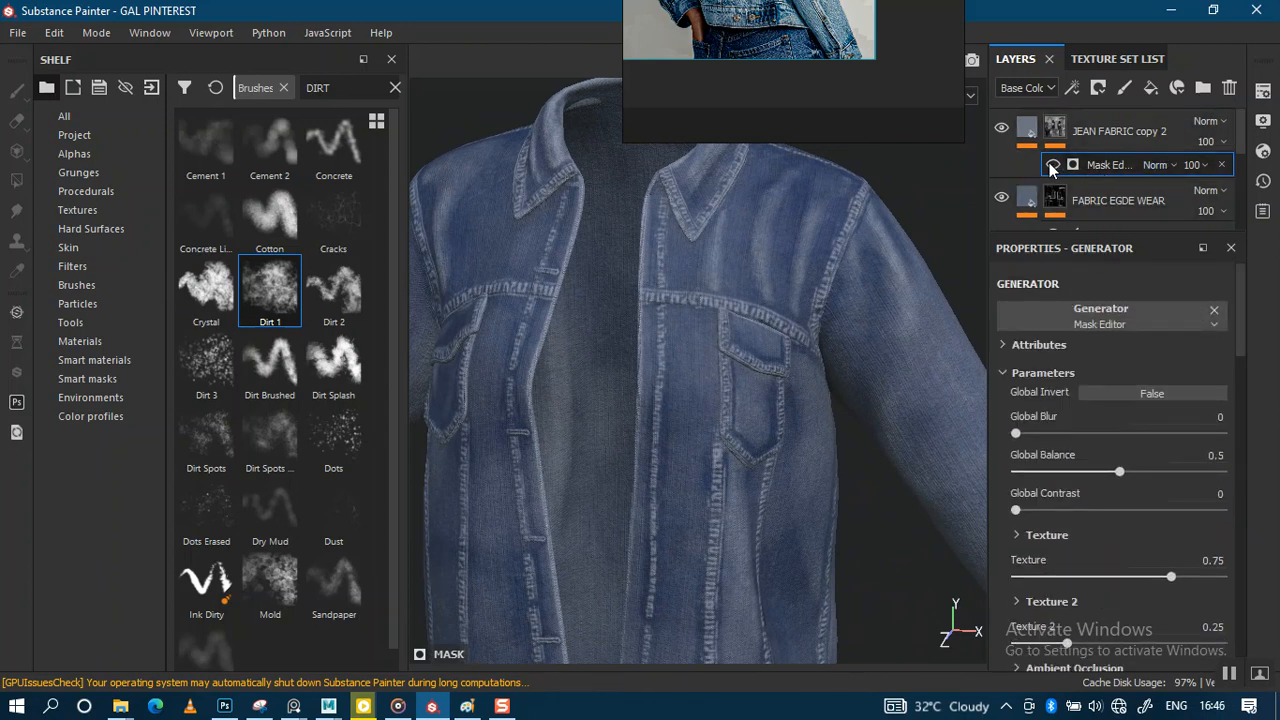
{"action": "left_click", "coordinate": [87, 378]}
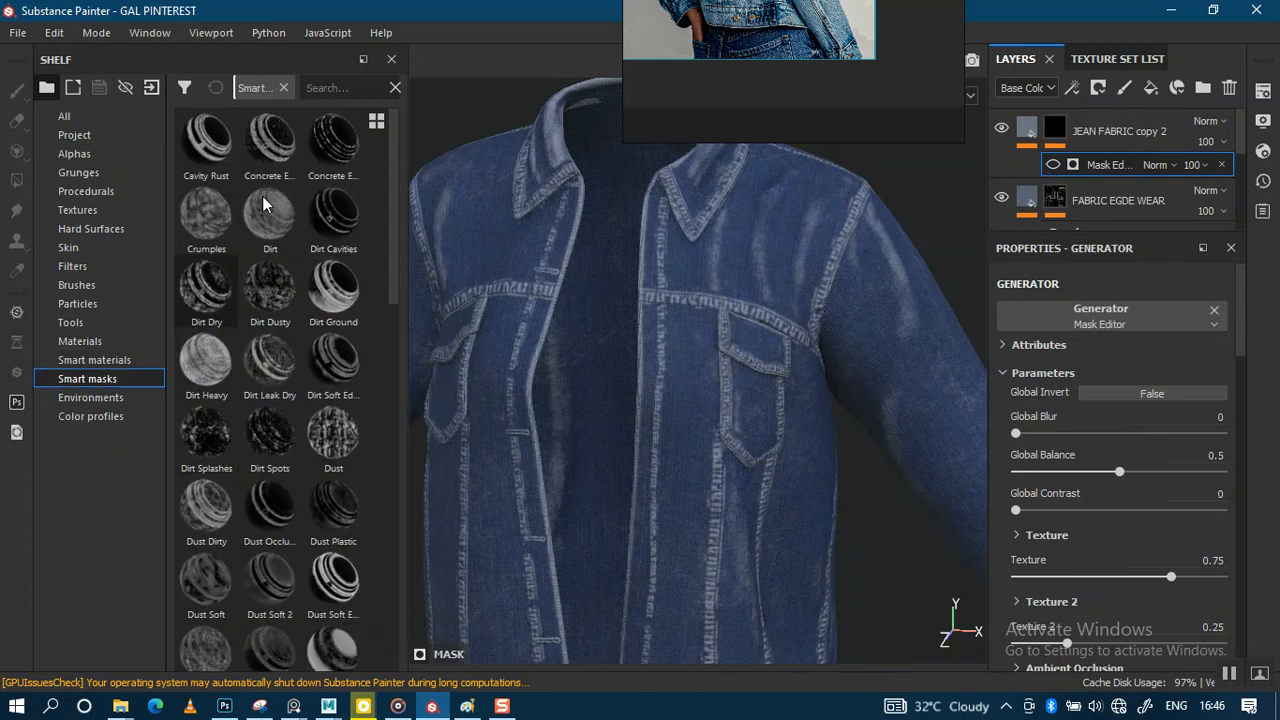
{"action": "left_click", "coordinate": [330, 88]}
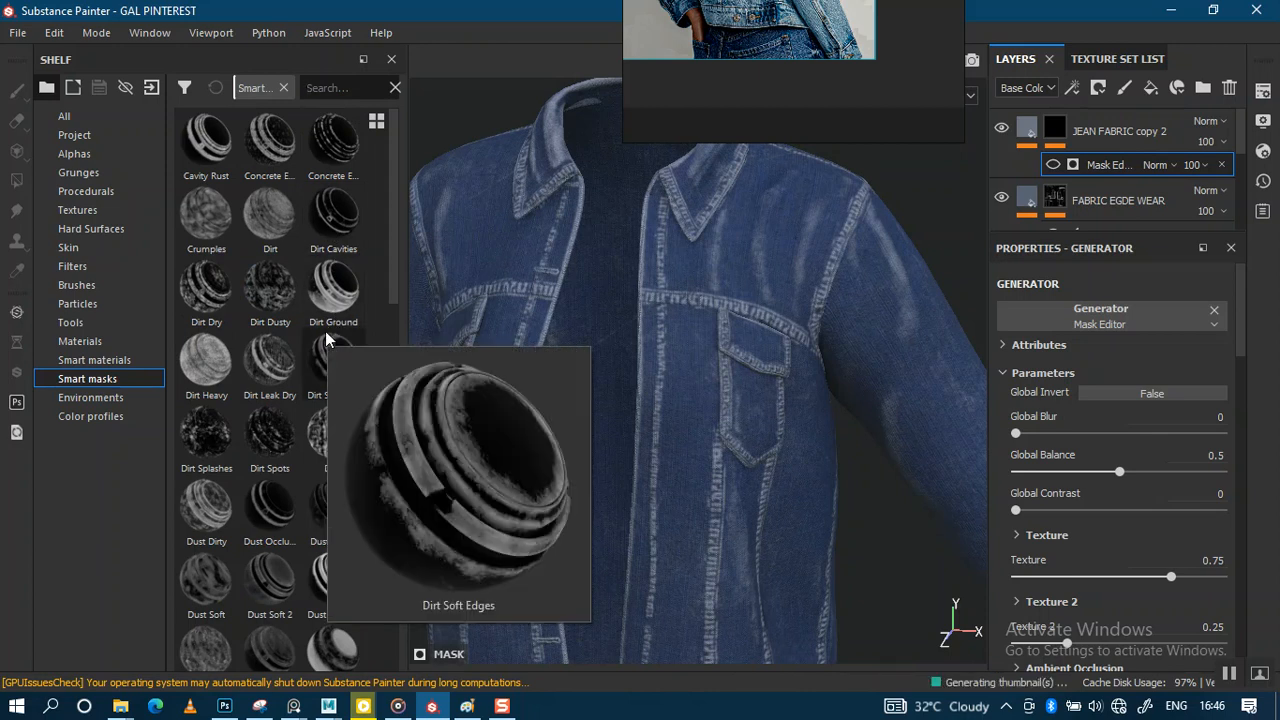
{"action": "type", "text": "D"}
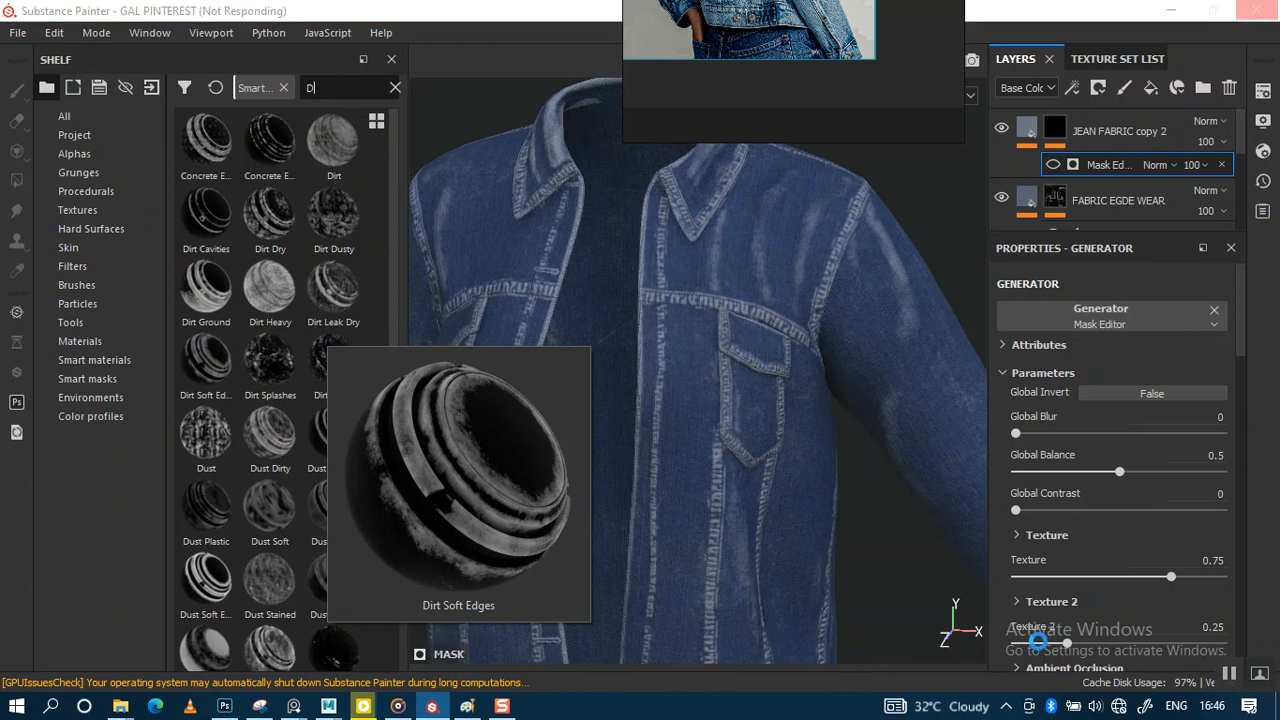
{"action": "type", "text": "I"}
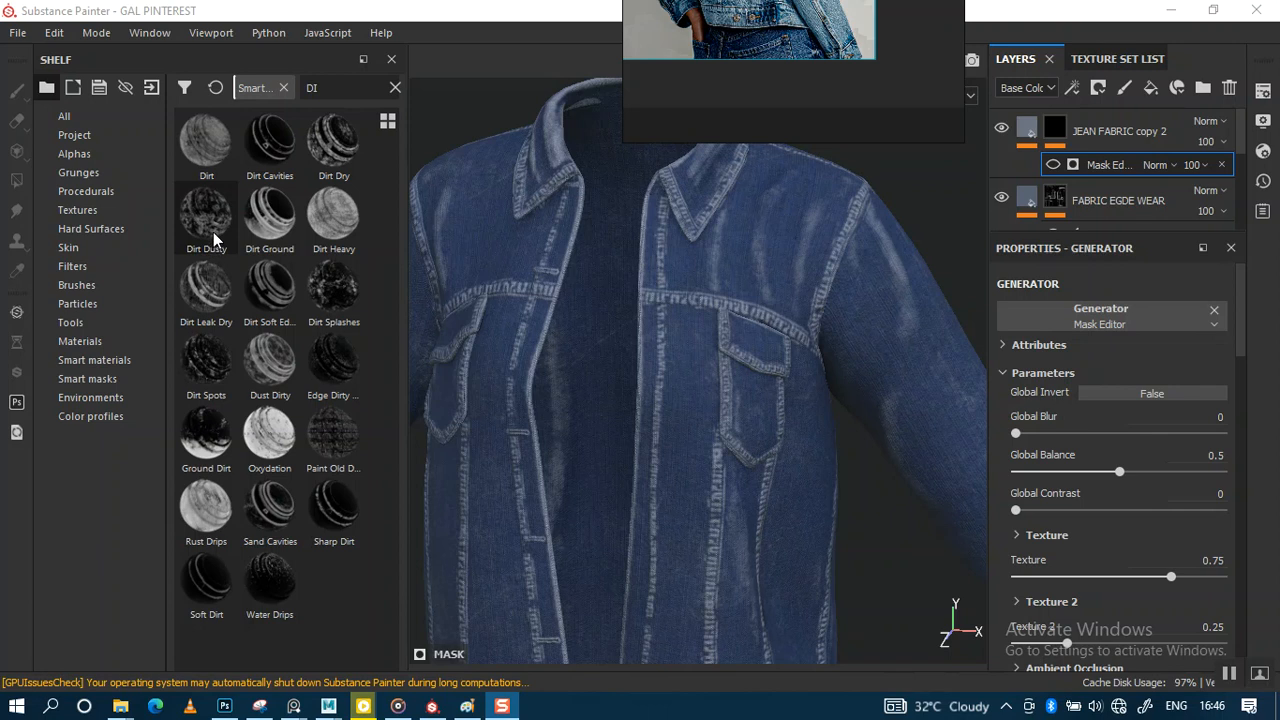
Step: Try the Dirt Dry smart mask on JEAN FABRIC copy 2 and delete the mask editor it adds
{"action": "left_click", "coordinate": [338, 292]}
{"action": "left_click", "coordinate": [338, 152]}
{"action": "left_click_drag", "start_coordinate": [333, 152], "coordinate": [1052, 127]}
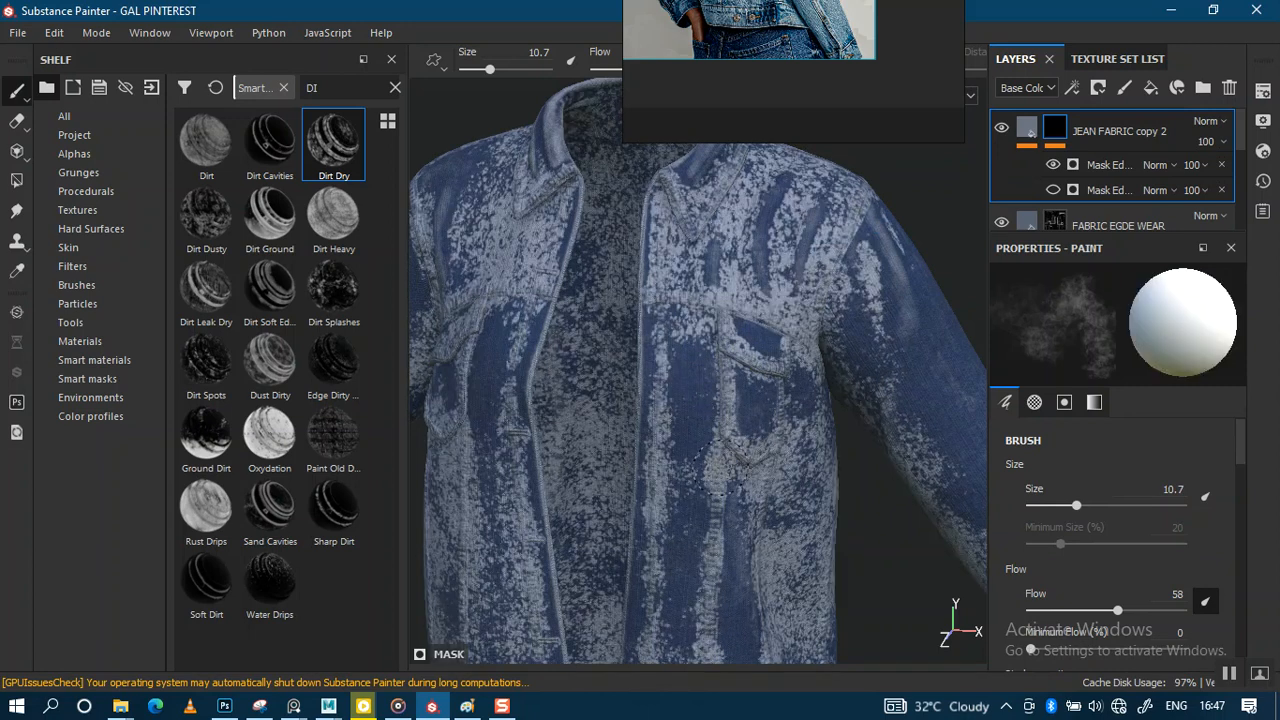
{"action": "left_click", "coordinate": [1221, 165]}
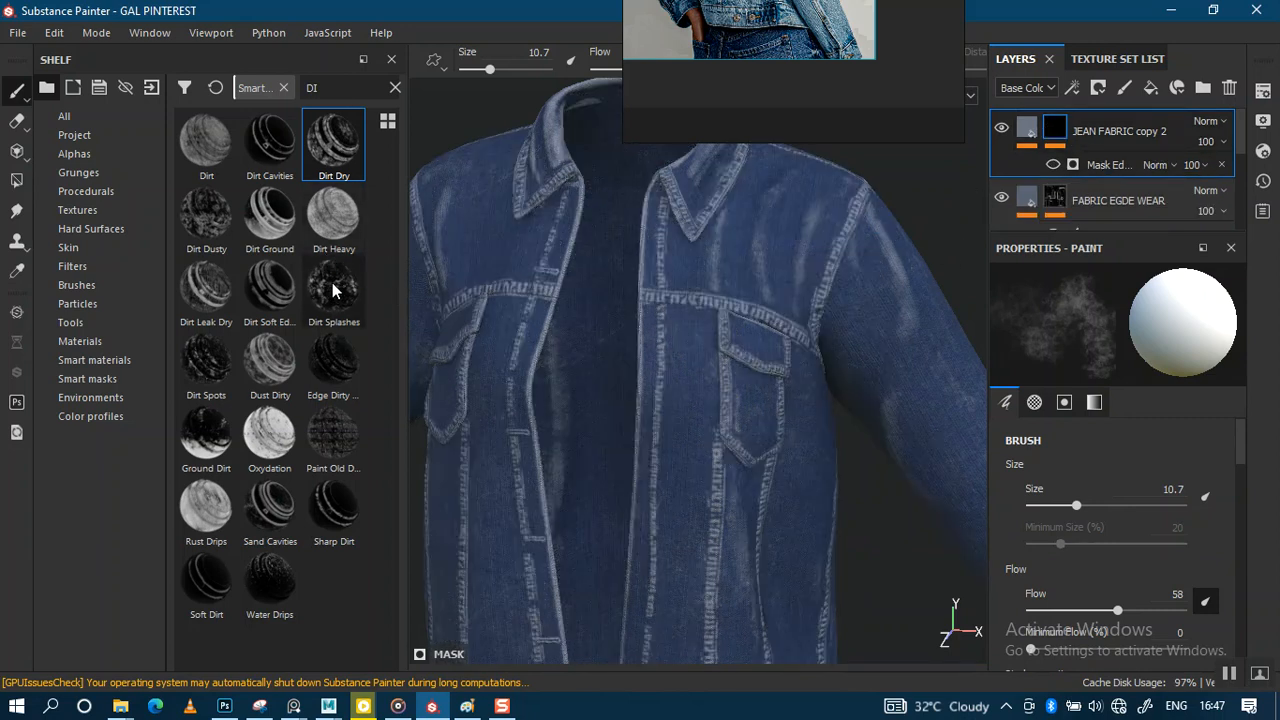
Step: Apply the Dirt Dusty smart mask to JEAN FABRIC copy 2 and inspect the jacket from several sides
{"action": "left_click", "coordinate": [210, 230]}
{"action": "left_click_drag", "start_coordinate": [212, 228], "coordinate": [1102, 140]}
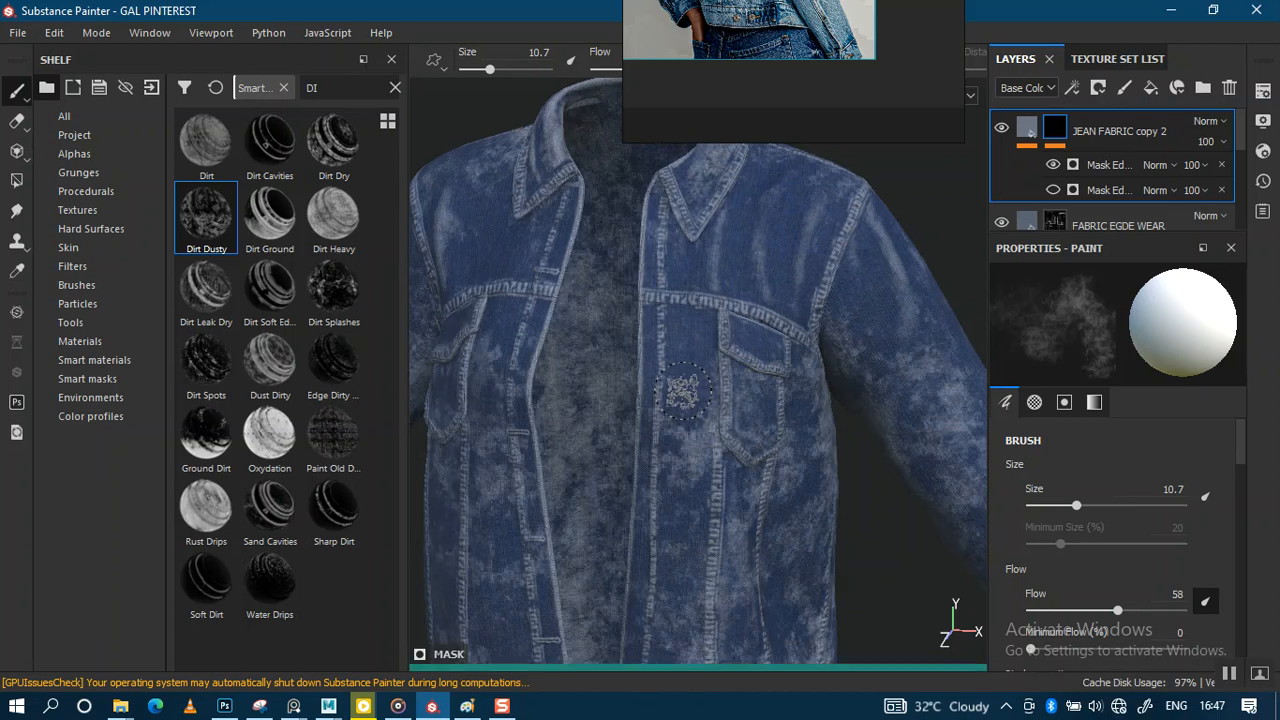
{"action": "scroll", "coordinate": [735, 388], "scroll_direction": "down", "scroll_amount": 5}
{"action": "left_click_drag", "start_coordinate": [812, 296], "coordinate": [532, 289], "text": "alt"}
{"action": "middle_click_drag", "start_coordinate": [845, 281], "coordinate": [535, 296], "text": "alt"}
{"action": "right_click_drag", "start_coordinate": [700, 386], "coordinate": [775, 410], "text": "alt"}
{"action": "left_click_drag", "start_coordinate": [700, 350], "coordinate": [868, 335], "text": "alt"}
{"action": "middle_click_drag", "start_coordinate": [800, 285], "coordinate": [910, 215], "text": "alt"}
{"action": "mouse_move", "coordinate": [795, 365]}
{"action": "right_mouse_down", "text": "alt"}
{"action": "mouse_move", "coordinate": [828, 378]}
{"action": "mouse_move", "coordinate": [805, 368]}
{"action": "right_mouse_up", "text": "alt"}
{"action": "mouse_move", "coordinate": [793, 270]}
{"action": "left_mouse_down", "text": "alt"}
{"action": "mouse_move", "coordinate": [737, 266]}
{"action": "mouse_move", "coordinate": [766, 289]}
{"action": "mouse_move", "coordinate": [725, 293]}
{"action": "mouse_move", "coordinate": [790, 282]}
{"action": "left_mouse_up", "text": "alt"}
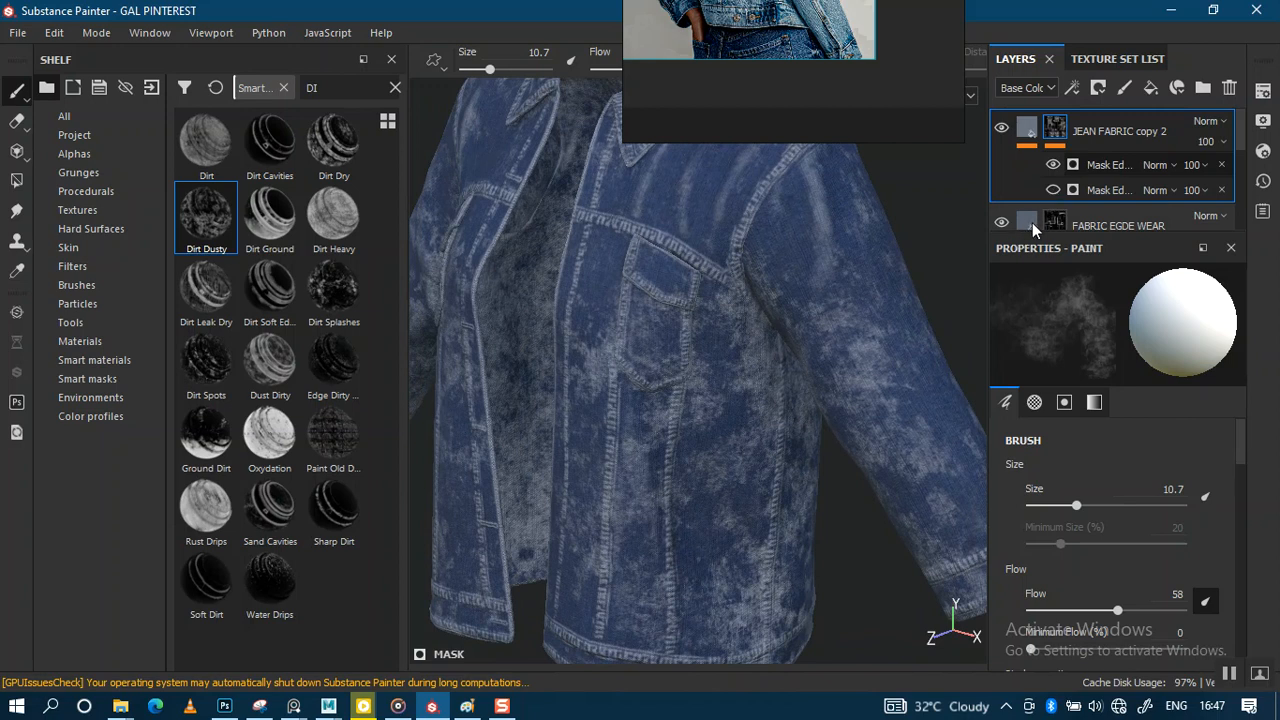
Step: Show the lower mask editor of JEAN FABRIC copy 2 again and set the upper mask editor's blending mode to Screen
{"action": "left_click", "coordinate": [1074, 174]}
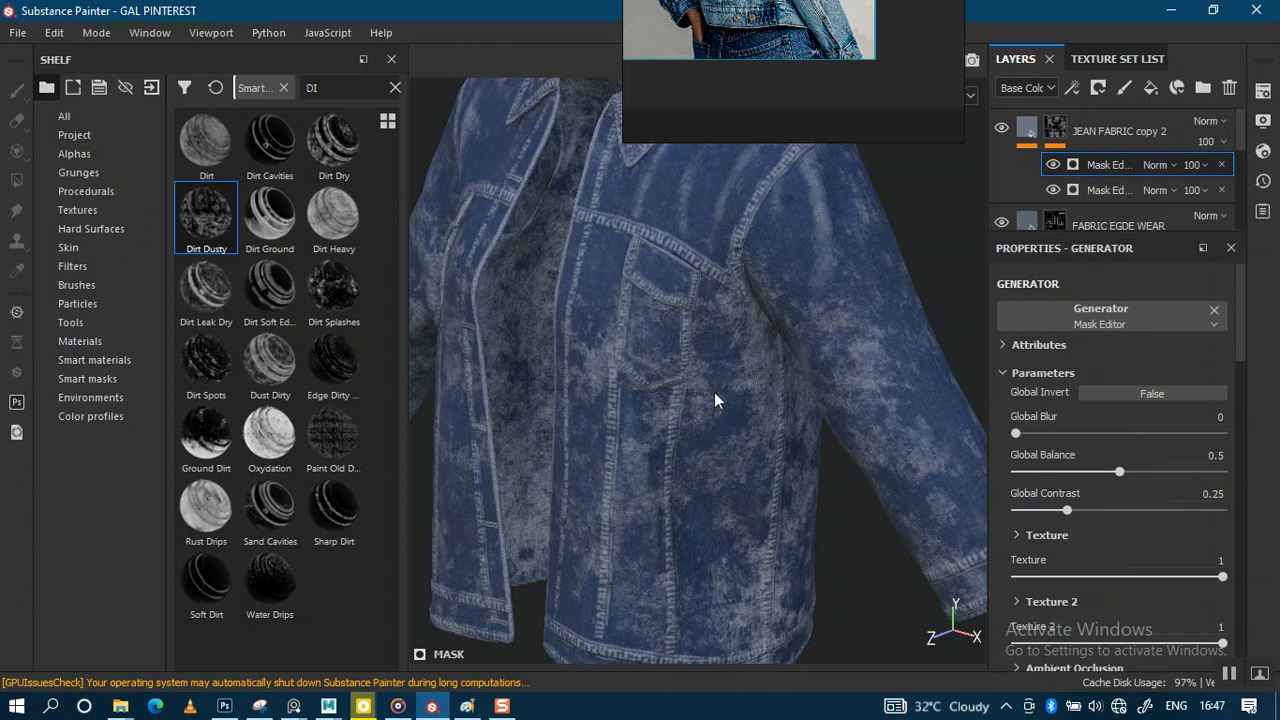
{"action": "left_click", "coordinate": [1177, 165]}
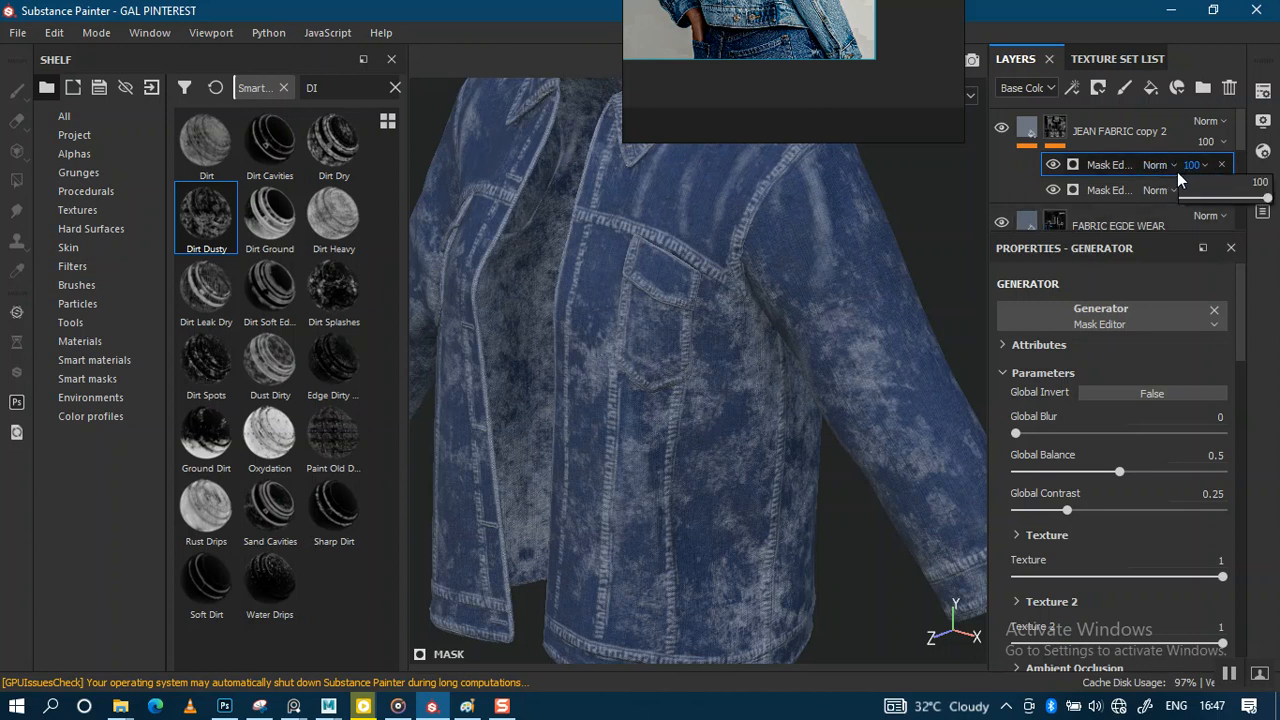
{"action": "scroll", "coordinate": [1171, 166], "scroll_direction": "down", "scroll_amount": 7}
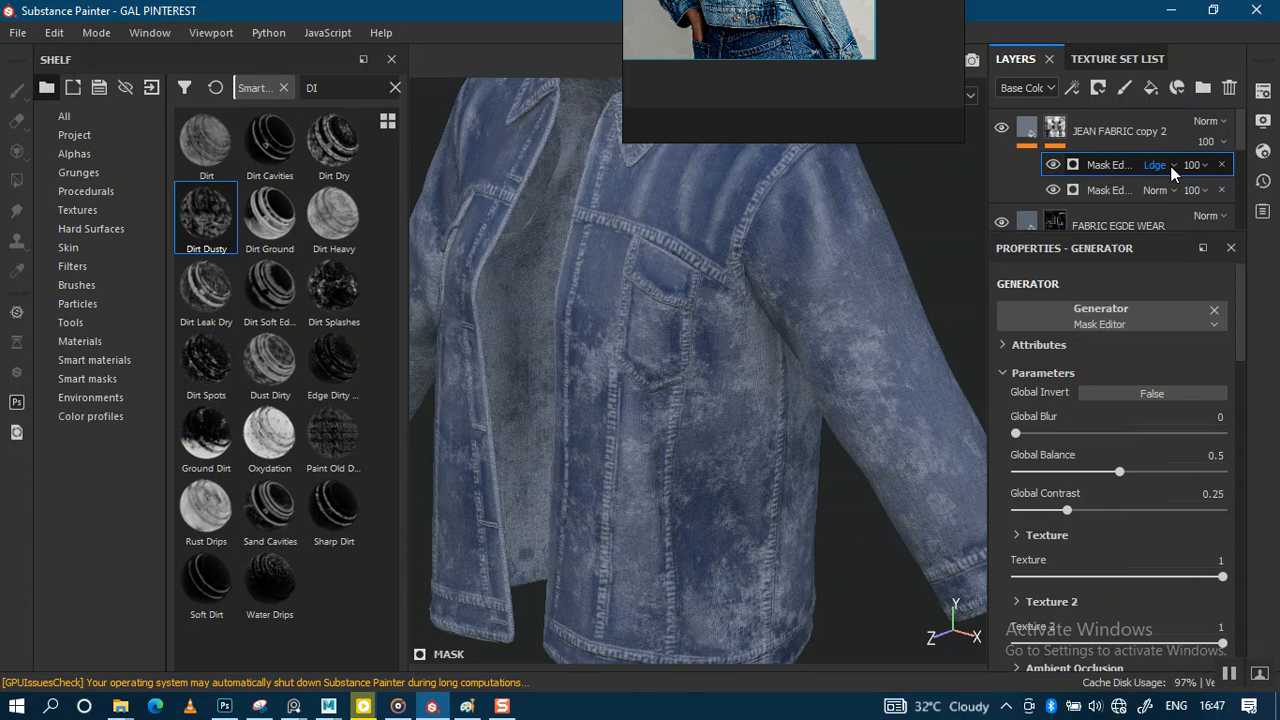
{"action": "left_click", "coordinate": [1172, 166]}
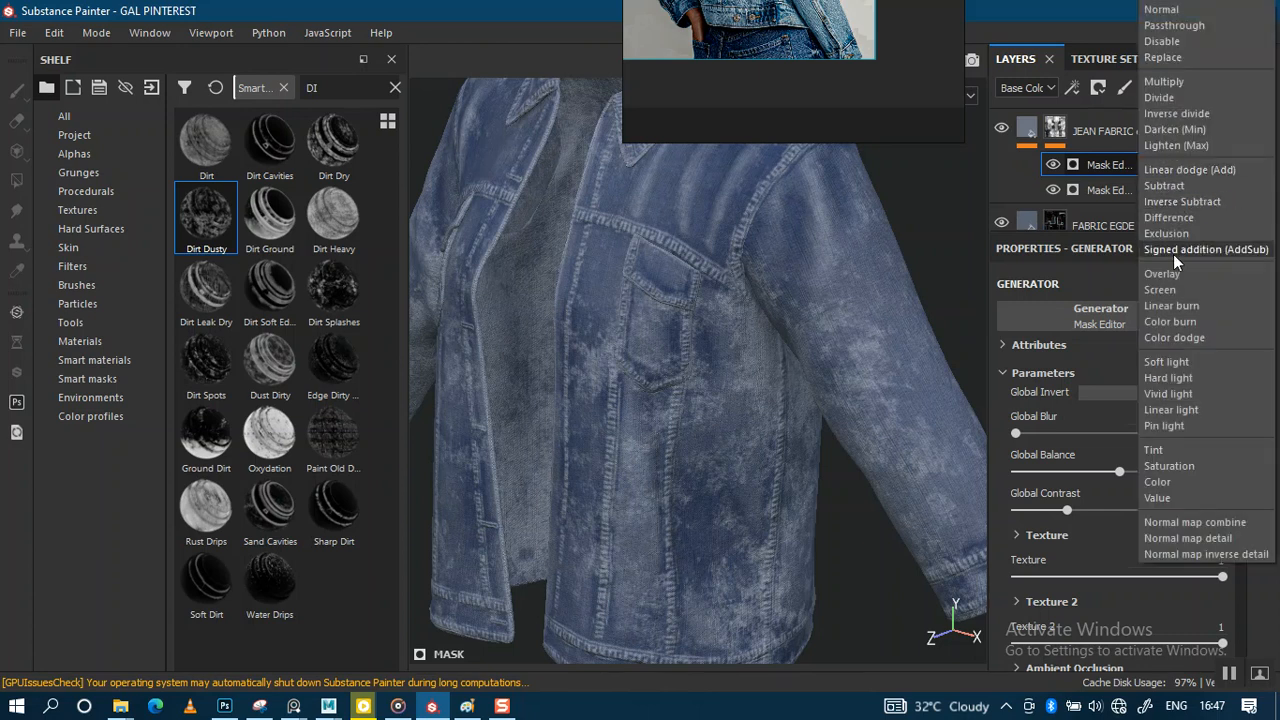
{"action": "left_click", "coordinate": [1160, 290]}
Step: Set the opacity of JEAN FABRIC copy 2's lower mask editor to 42
{"action": "left_click_drag", "start_coordinate": [687, 372], "coordinate": [778, 324], "text": "alt"}
{"action": "middle_click_drag", "start_coordinate": [778, 324], "coordinate": [682, 348], "text": "alt"}
{"action": "right_click_drag", "start_coordinate": [803, 351], "coordinate": [857, 398], "text": "alt"}
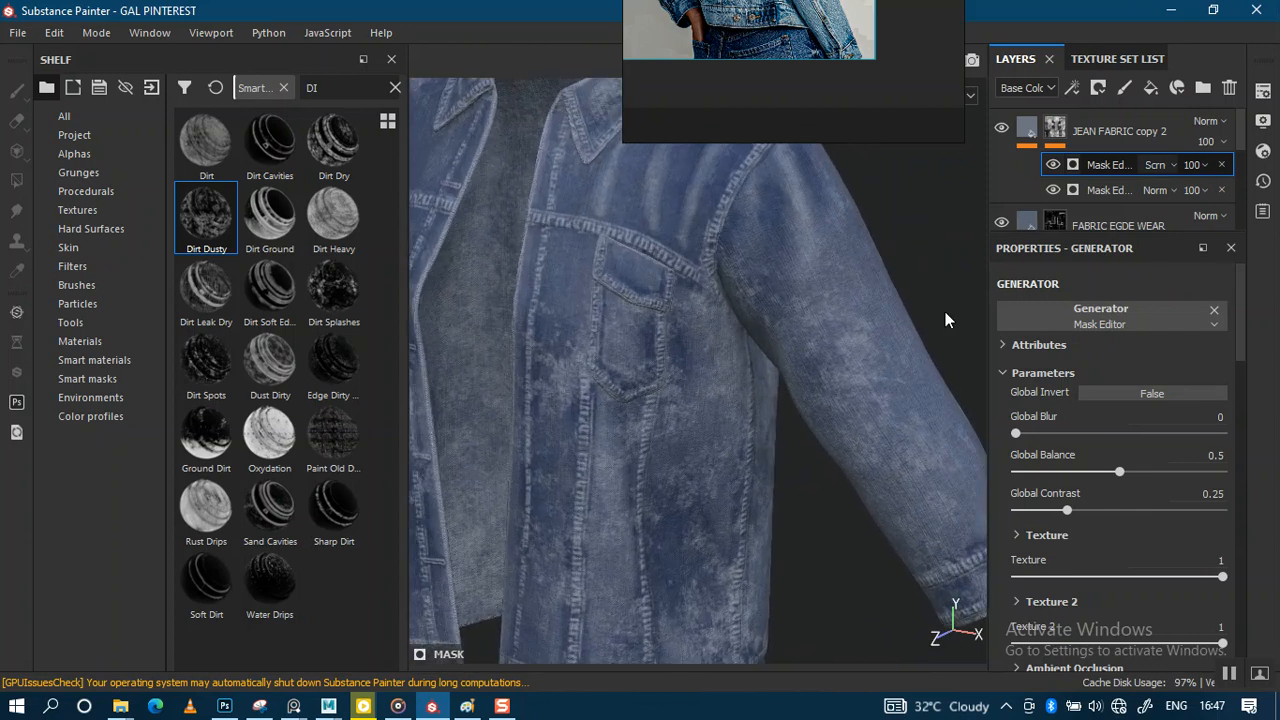
{"action": "left_click", "coordinate": [1203, 188]}
{"action": "left_click", "coordinate": [1208, 223]}
{"action": "left_click_drag", "start_coordinate": [1208, 226], "coordinate": [1211, 226]}
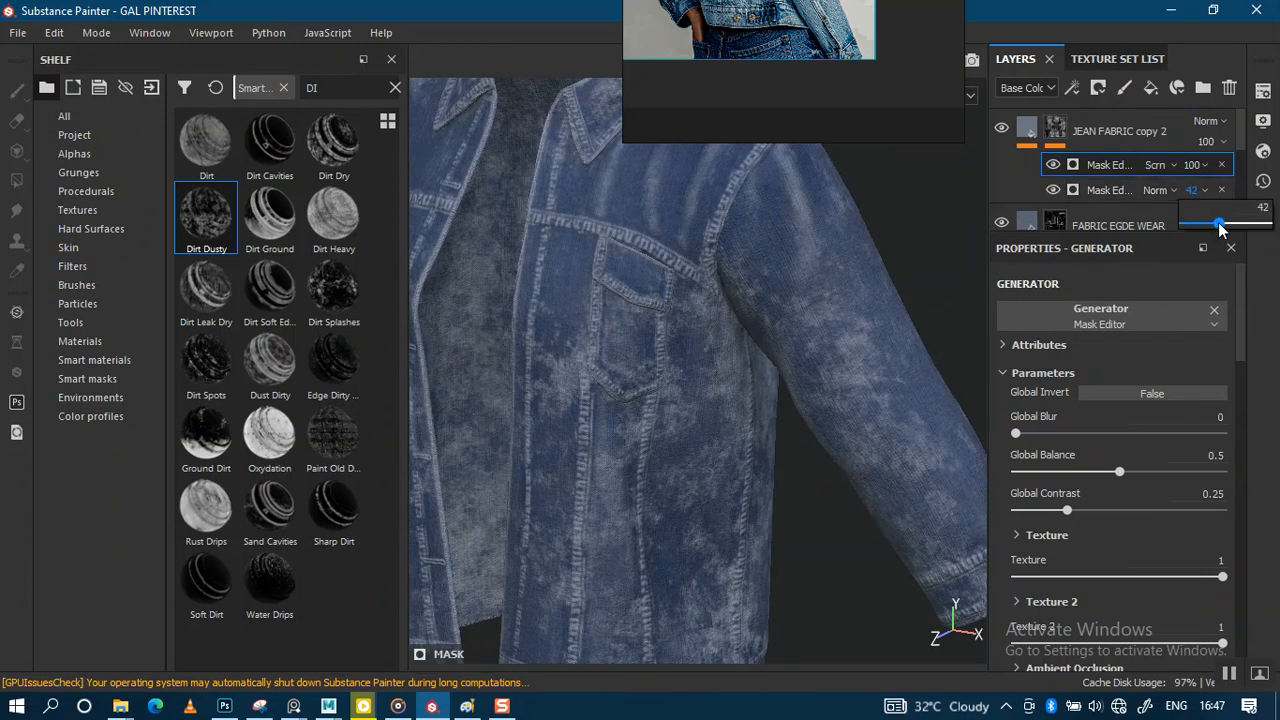
Step: Raise the opacity of JEAN FABRIC copy 2's lower mask editor to 58 and set the upper mask editor's Global Blur to 0.8
{"action": "left_click_drag", "start_coordinate": [1224, 228], "coordinate": [1231, 226]}
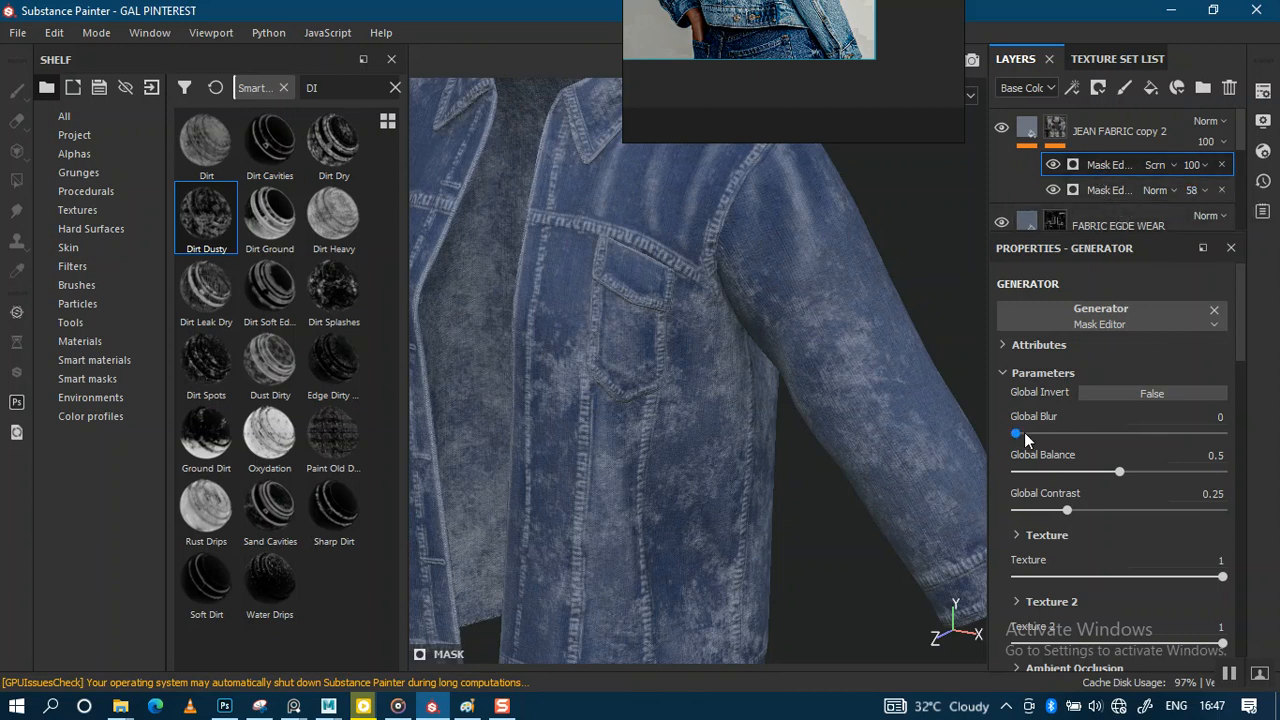
{"action": "left_click_drag", "start_coordinate": [1021, 431], "coordinate": [1022, 436]}
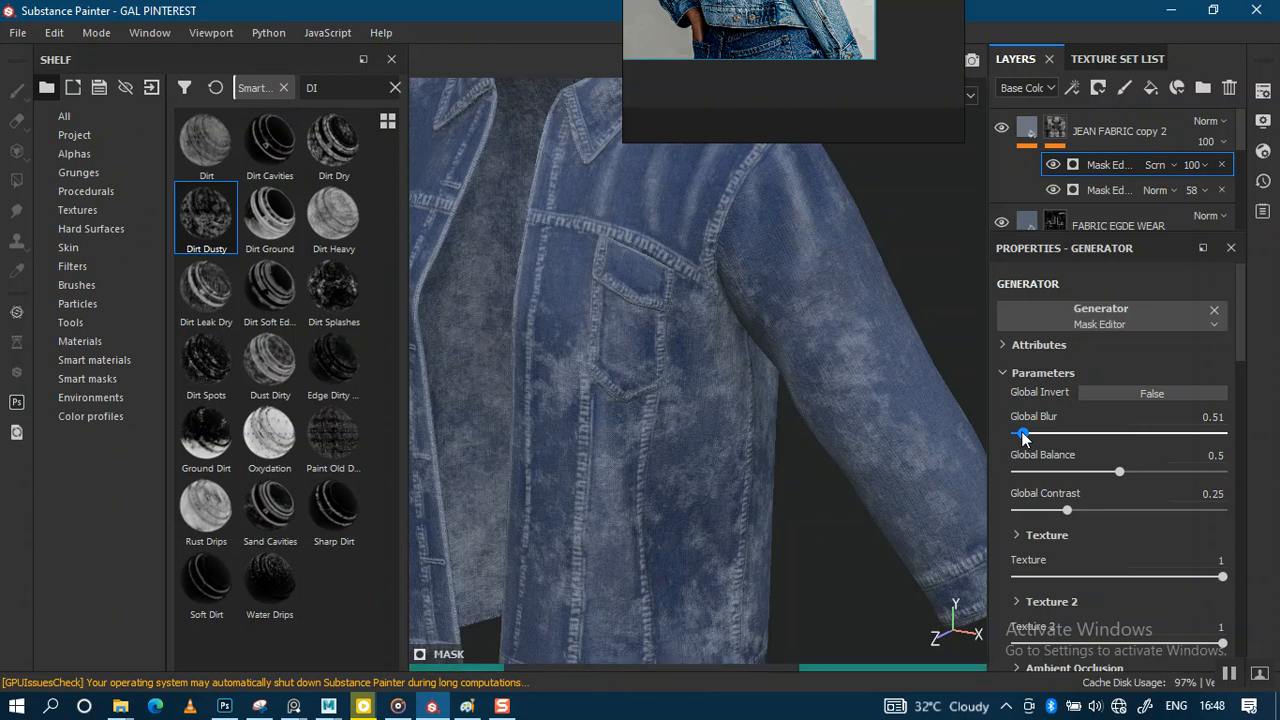
{"action": "left_click_drag", "start_coordinate": [1021, 431], "coordinate": [1028, 436]}
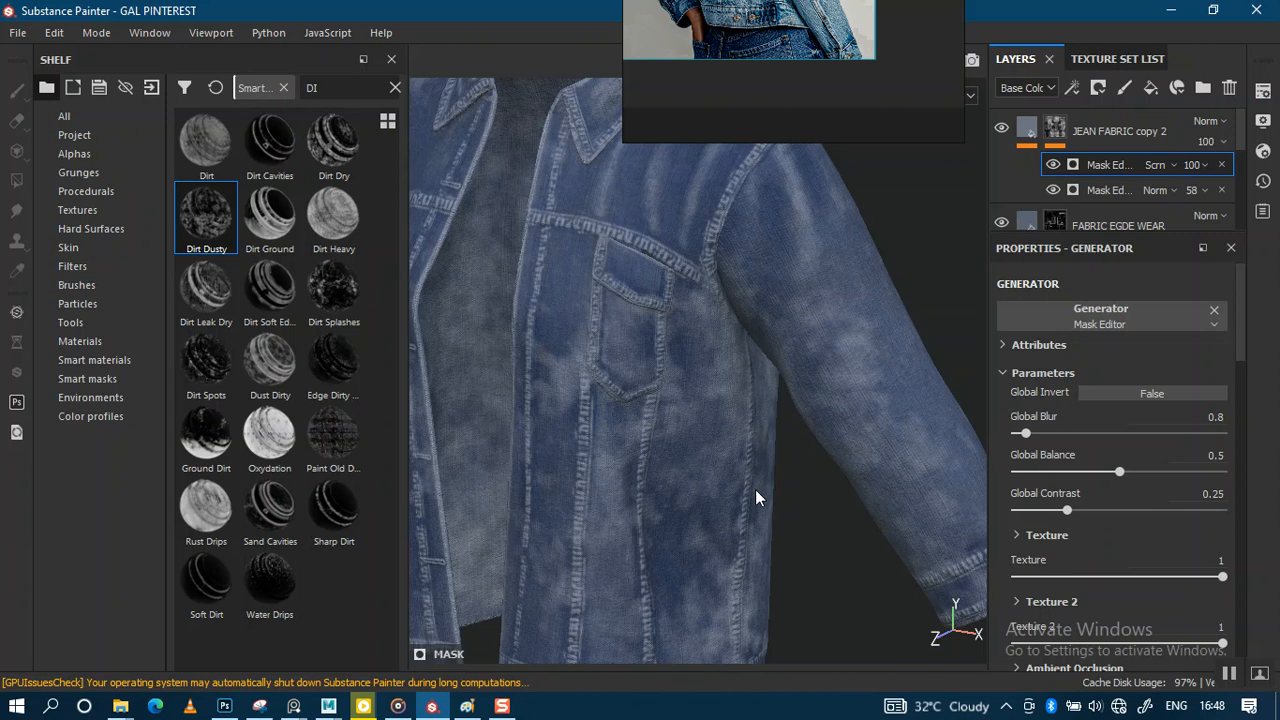
Step: Inspect the blurred dirt mask on the jacket's sleeve, back, collar and front pocket from several sides
{"action": "right_click_drag", "start_coordinate": [757, 488], "coordinate": [686, 288], "text": "alt"}
{"action": "left_click_drag", "start_coordinate": [686, 288], "coordinate": [734, 397], "text": "alt"}
{"action": "right_click_drag", "start_coordinate": [734, 397], "coordinate": [789, 383], "text": "alt"}
{"action": "left_click_drag", "start_coordinate": [789, 383], "coordinate": [540, 342], "text": "alt"}
{"action": "middle_click_drag", "start_coordinate": [540, 342], "coordinate": [665, 372], "text": "alt"}
{"action": "right_click_drag", "start_coordinate": [665, 372], "coordinate": [723, 368], "text": "alt"}
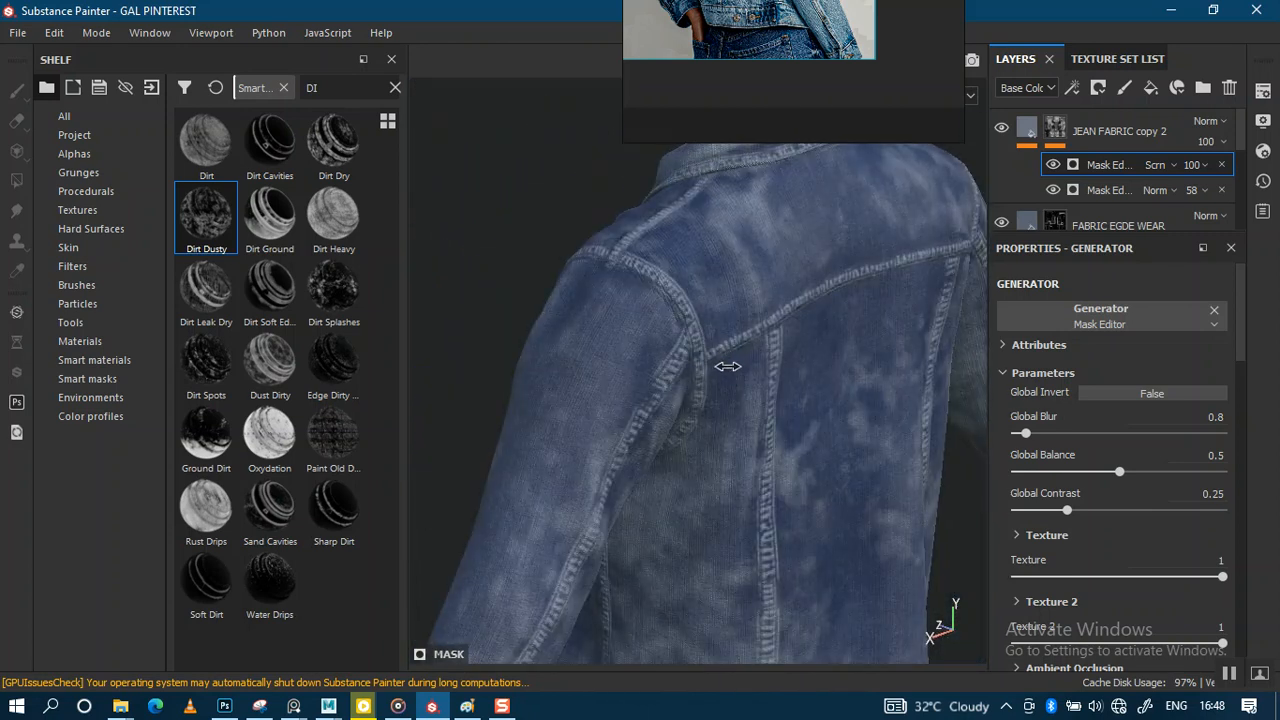
{"action": "left_click_drag", "start_coordinate": [771, 363], "coordinate": [963, 328], "text": "alt"}
{"action": "left_click_drag", "start_coordinate": [682, 370], "coordinate": [790, 362], "text": "alt"}
{"action": "right_click_drag", "start_coordinate": [790, 362], "coordinate": [676, 366], "text": "alt"}
{"action": "middle_click_drag", "start_coordinate": [676, 366], "coordinate": [770, 312], "text": "alt"}
{"action": "right_click_drag", "start_coordinate": [770, 312], "coordinate": [757, 337], "text": "shift"}
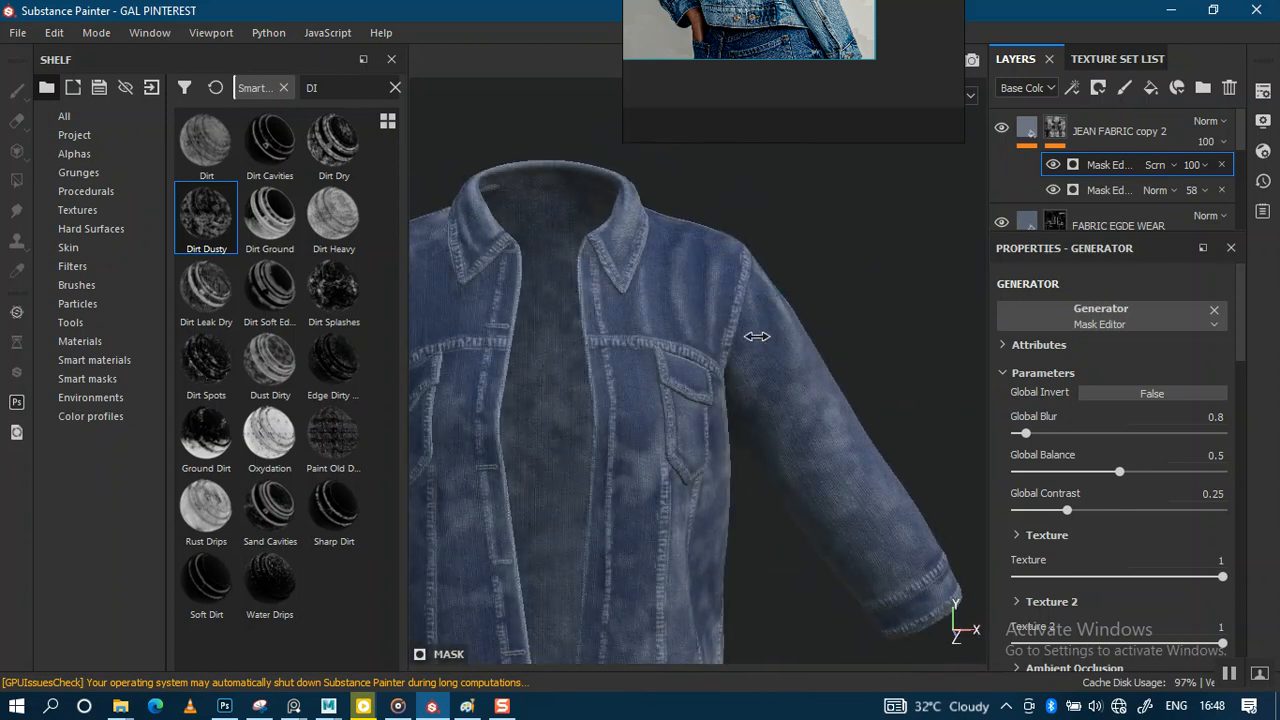
{"action": "middle_click_drag", "start_coordinate": [765, 343], "coordinate": [840, 360], "text": "alt"}
{"action": "right_click_drag", "start_coordinate": [840, 360], "coordinate": [809, 406], "text": "alt"}
{"action": "left_click_drag", "start_coordinate": [809, 406], "coordinate": [757, 451], "text": "alt"}
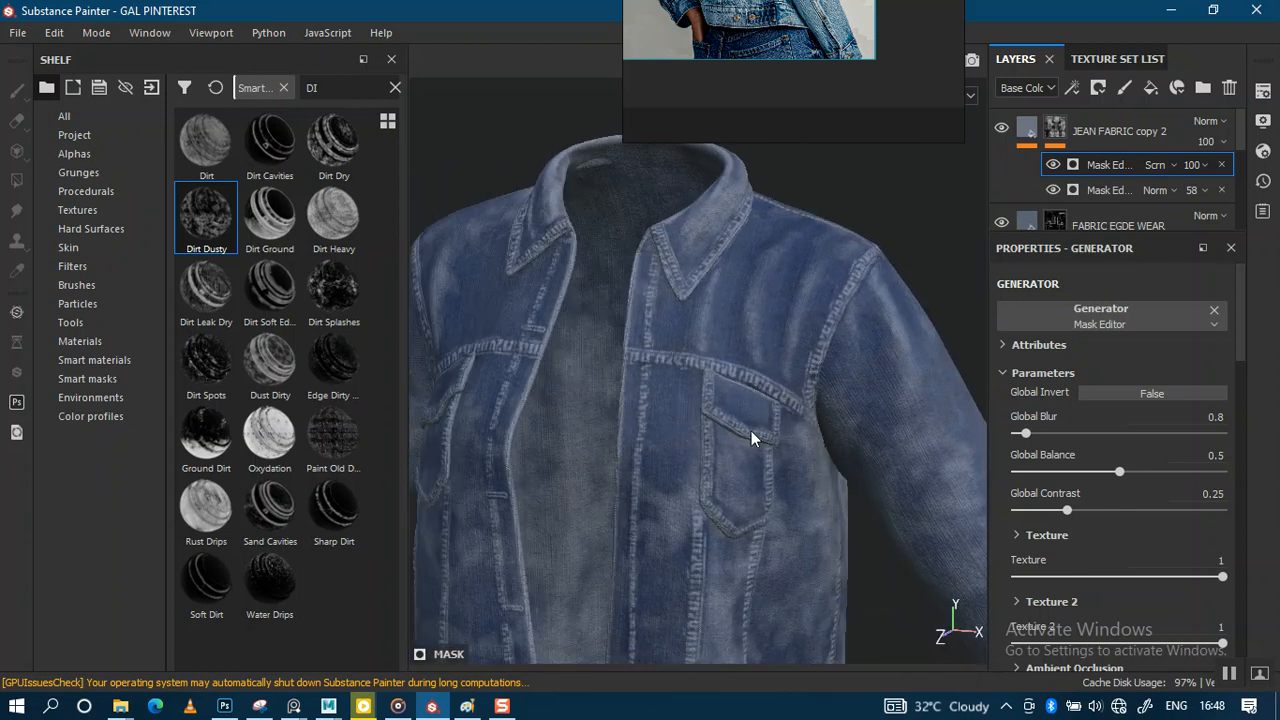
{"action": "right_click_drag", "start_coordinate": [757, 451], "coordinate": [785, 430], "text": "shift"}
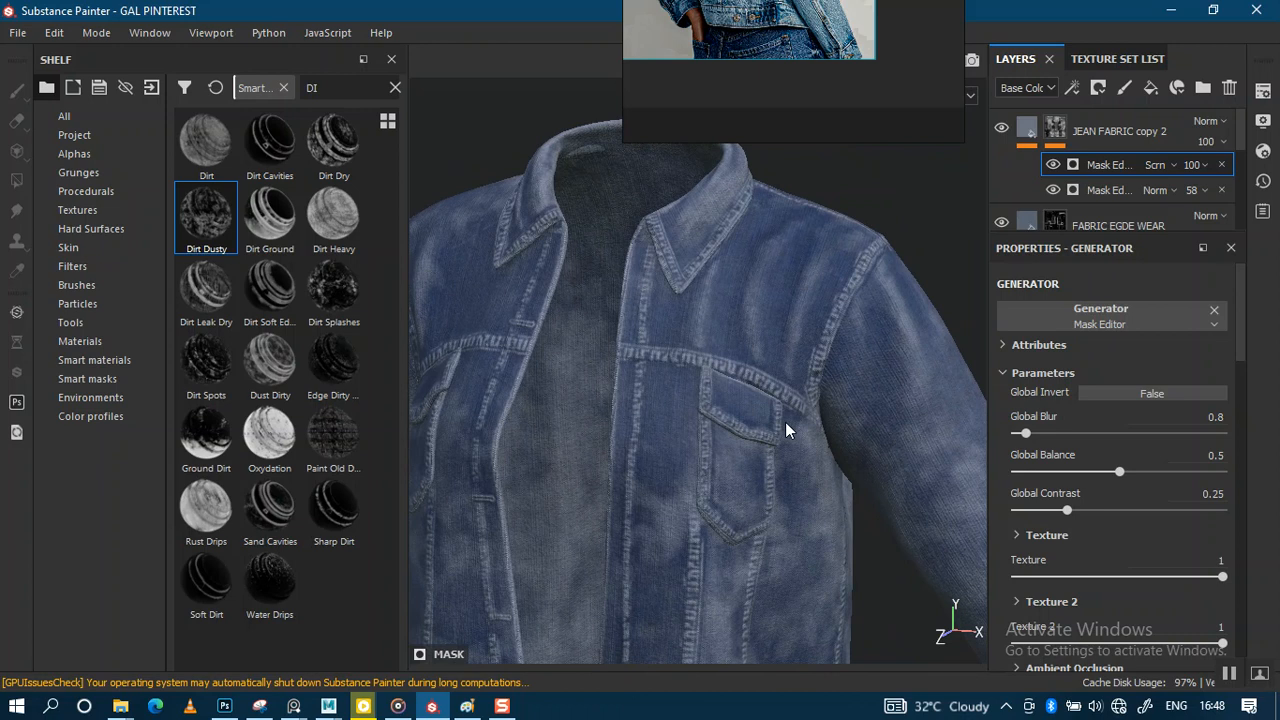
Step: Hide the upper Screen-blended mask editor of JEAN FABRIC copy 2 and check the jacket's front pocket and sleeve without it
{"action": "left_click", "coordinate": [1053, 165]}
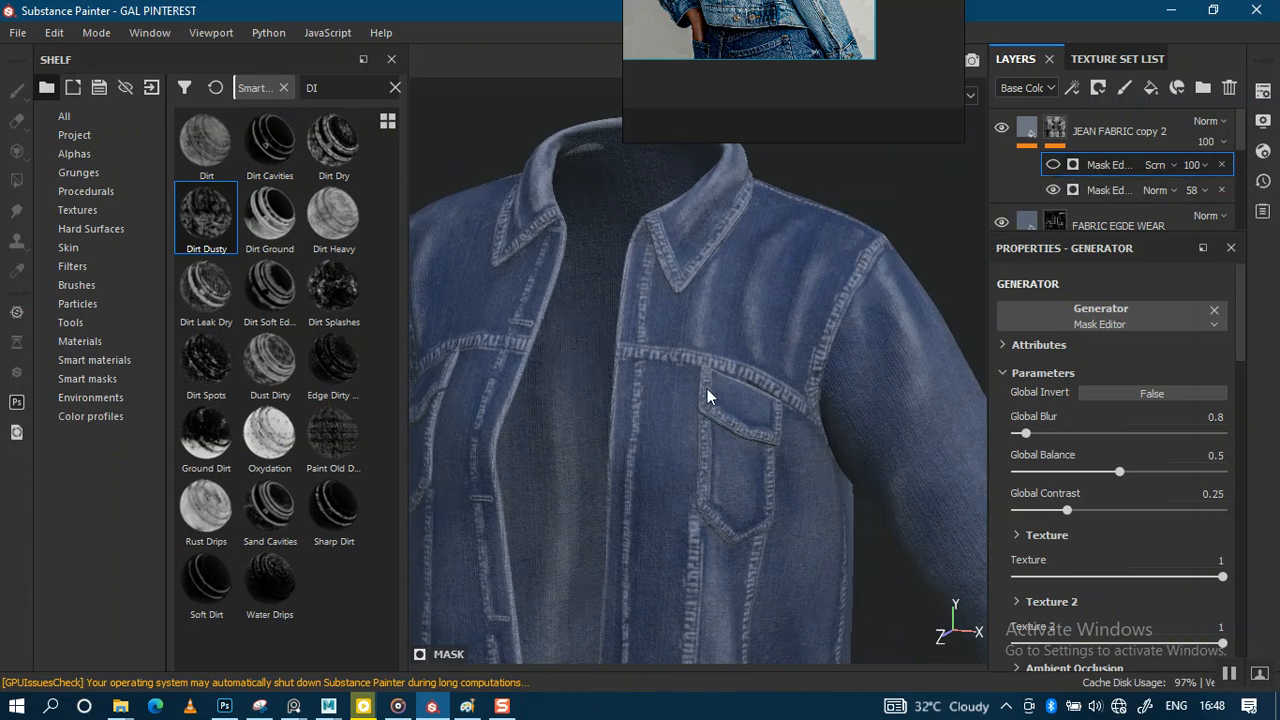
{"action": "right_click_drag", "start_coordinate": [707, 397], "coordinate": [691, 354], "text": "alt"}
{"action": "middle_click_drag", "start_coordinate": [691, 354], "coordinate": [706, 306], "text": "alt"}
{"action": "right_click_drag", "start_coordinate": [706, 306], "coordinate": [734, 360], "text": "alt"}
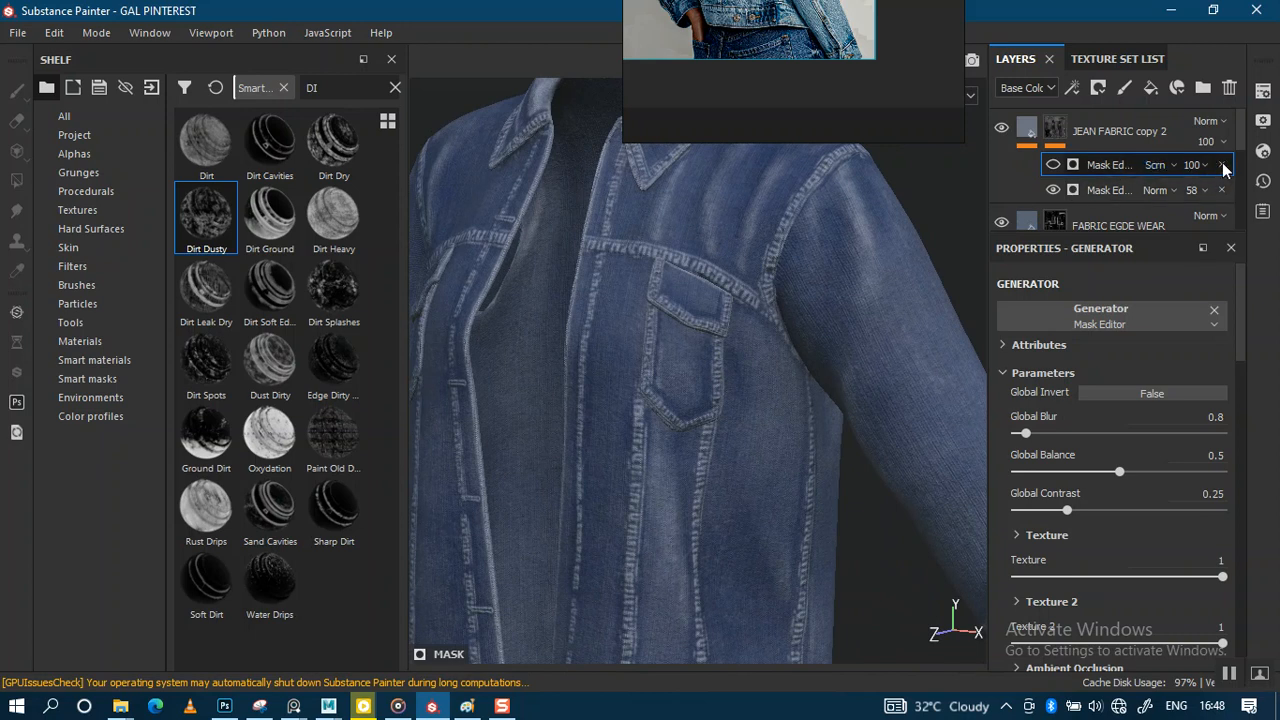
Step: Delete the Screen-blended Mask Editor from the JEAN FABRIC copy 2 mask, check the jacket's front and sleeve, and select the layer's mask
{"action": "key", "text": "Delete"}
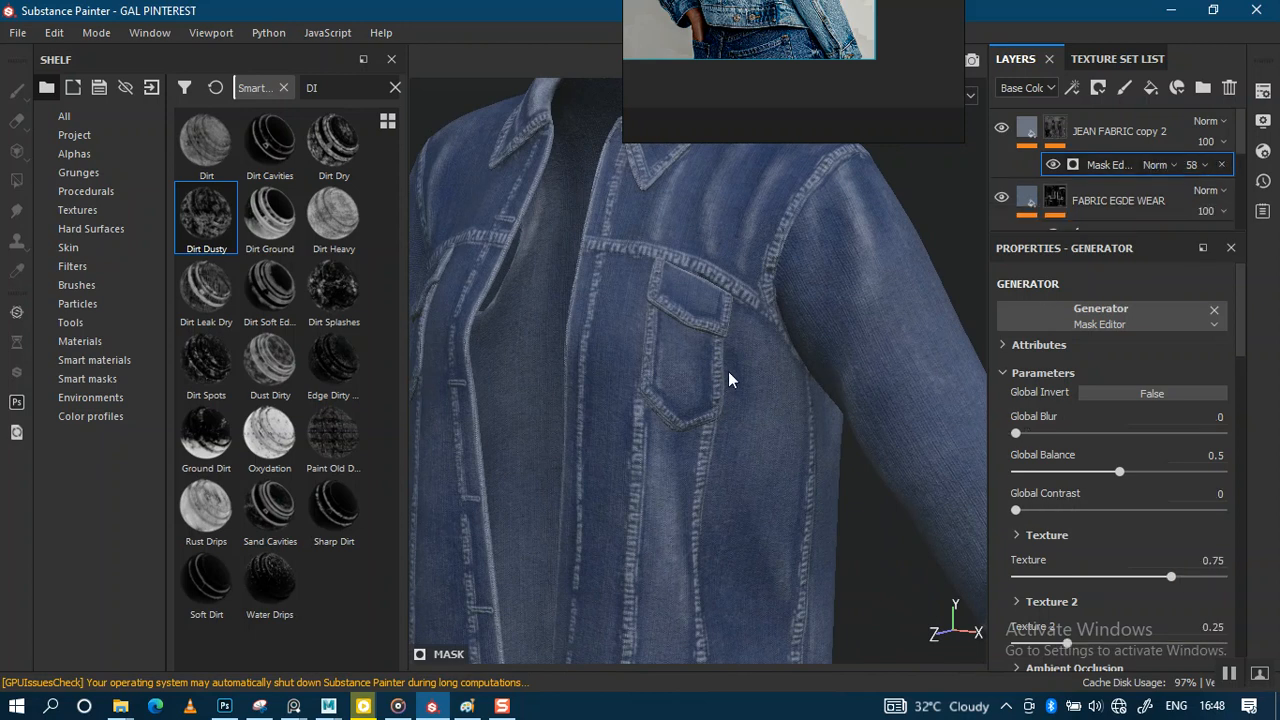
{"action": "mouse_move", "coordinate": [740, 351]}
{"action": "right_mouse_down", "text": "alt"}
{"action": "mouse_move", "coordinate": [737, 389]}
{"action": "mouse_move", "coordinate": [690, 255]}
{"action": "mouse_move", "coordinate": [751, 354]}
{"action": "right_mouse_up", "text": "alt"}
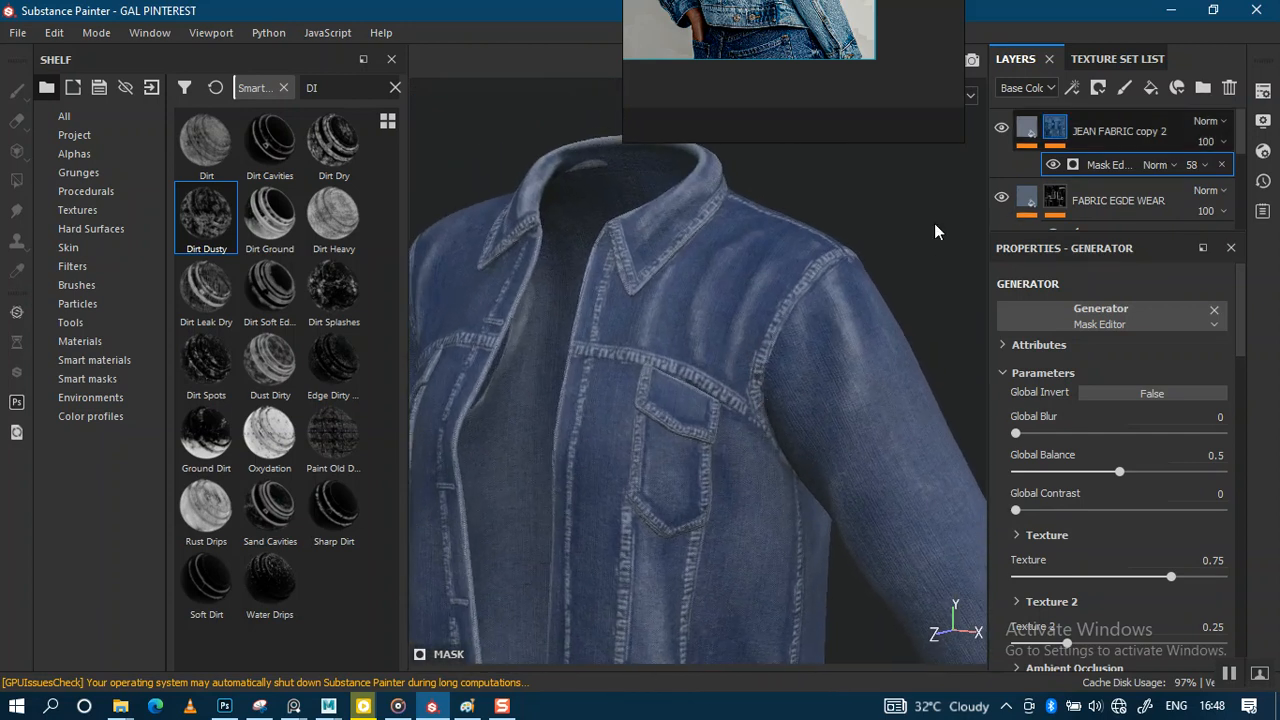
{"action": "left_click", "coordinate": [1070, 137]}
{"action": "left_click_drag", "start_coordinate": [851, 396], "coordinate": [749, 310], "text": "alt"}
{"action": "right_click_drag", "start_coordinate": [749, 310], "coordinate": [749, 337], "text": "alt"}
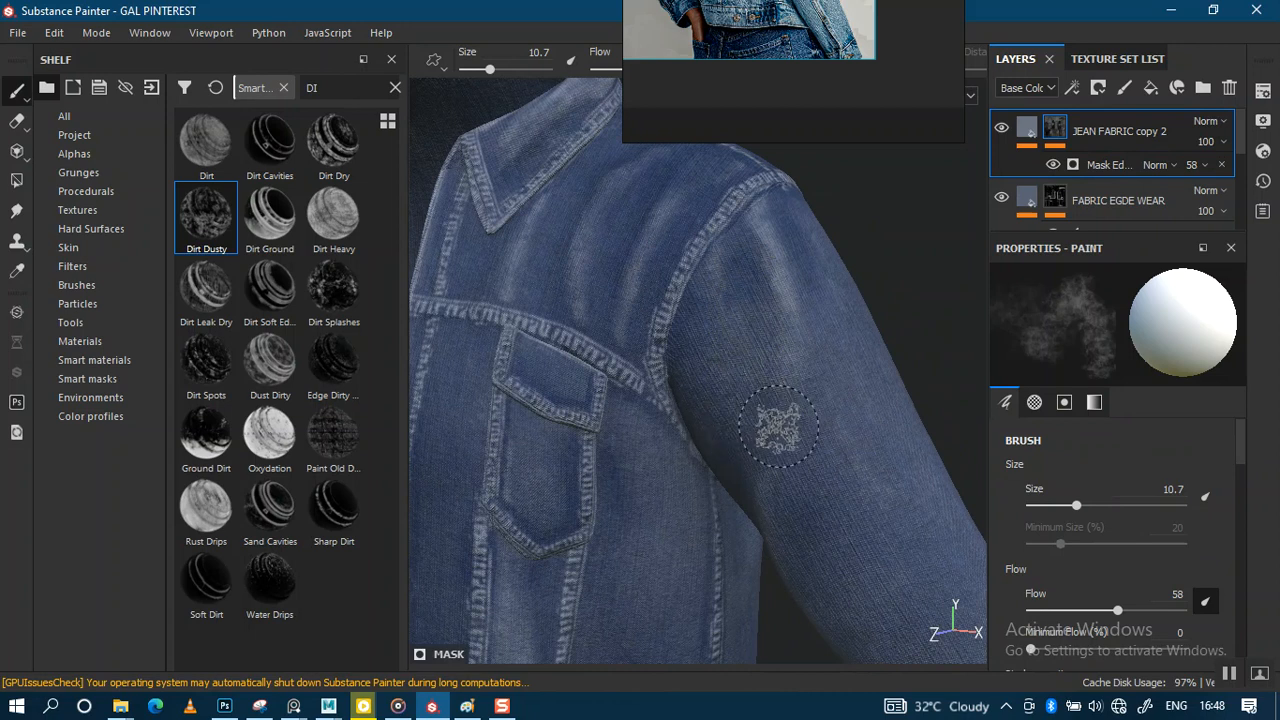
{"action": "right_click_drag", "start_coordinate": [774, 414], "coordinate": [718, 320], "text": "alt"}
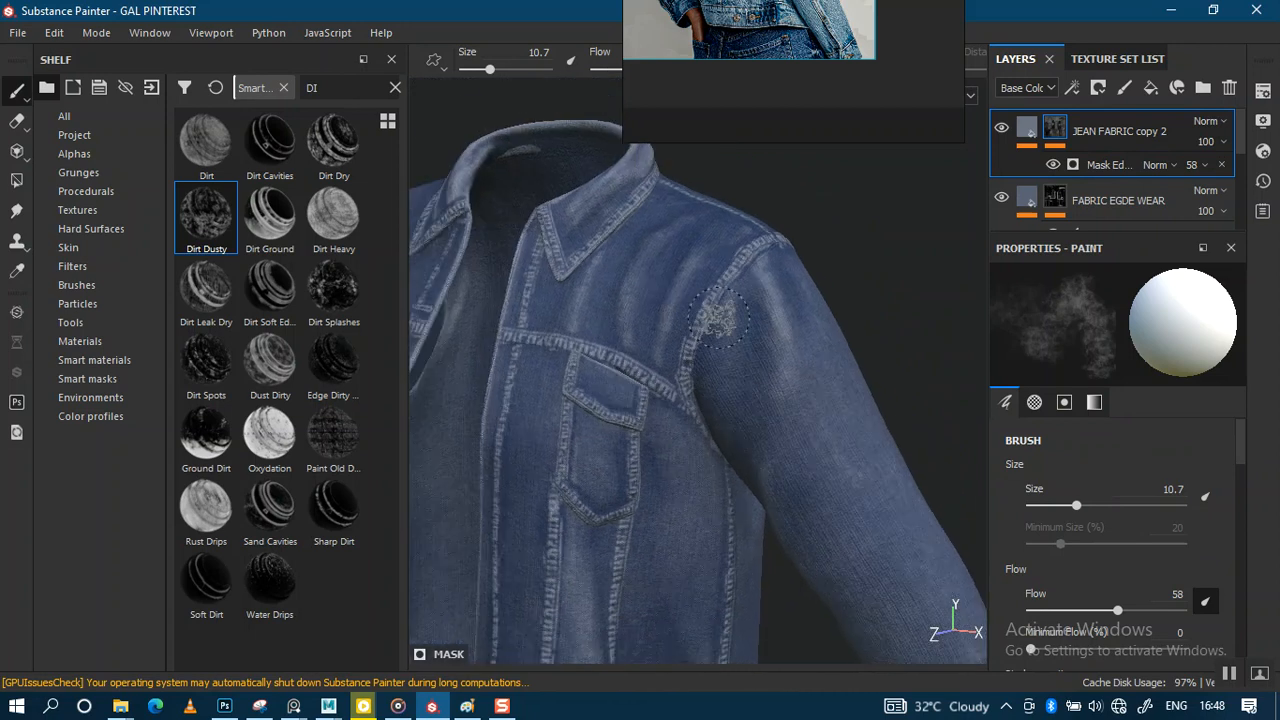
Step: Hide the side panels and move the floating reference image clear of the jacket model
{"action": "key", "text": "Tab"}
{"action": "middle_click_drag", "start_coordinate": [728, 381], "coordinate": [838, 368], "text": "alt"}
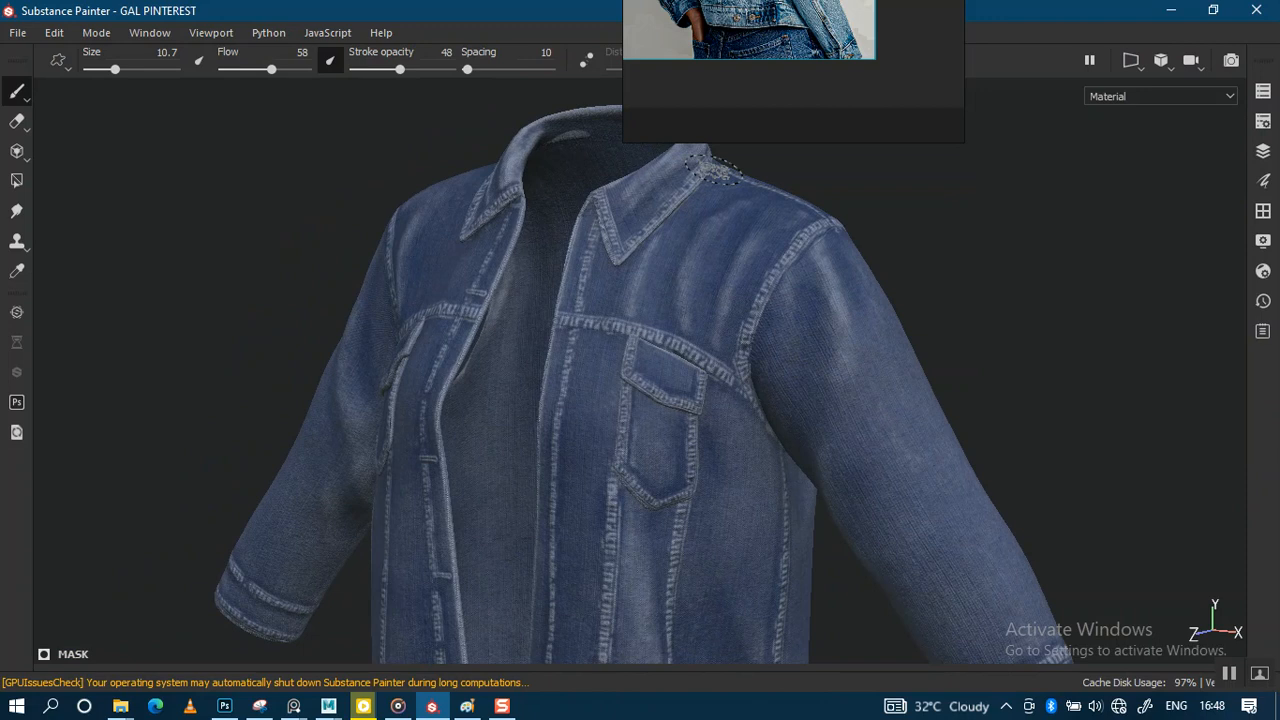
{"action": "right_click_drag", "start_coordinate": [804, 39], "coordinate": [257, 333]}
{"action": "middle_click_drag", "start_coordinate": [252, 261], "coordinate": [272, 342]}
{"action": "mouse_move", "coordinate": [842, 339]}
{"action": "left_mouse_down", "text": "alt"}
{"action": "mouse_move", "coordinate": [903, 286]}
{"action": "mouse_move", "coordinate": [865, 294]}
{"action": "left_mouse_up", "text": "alt"}
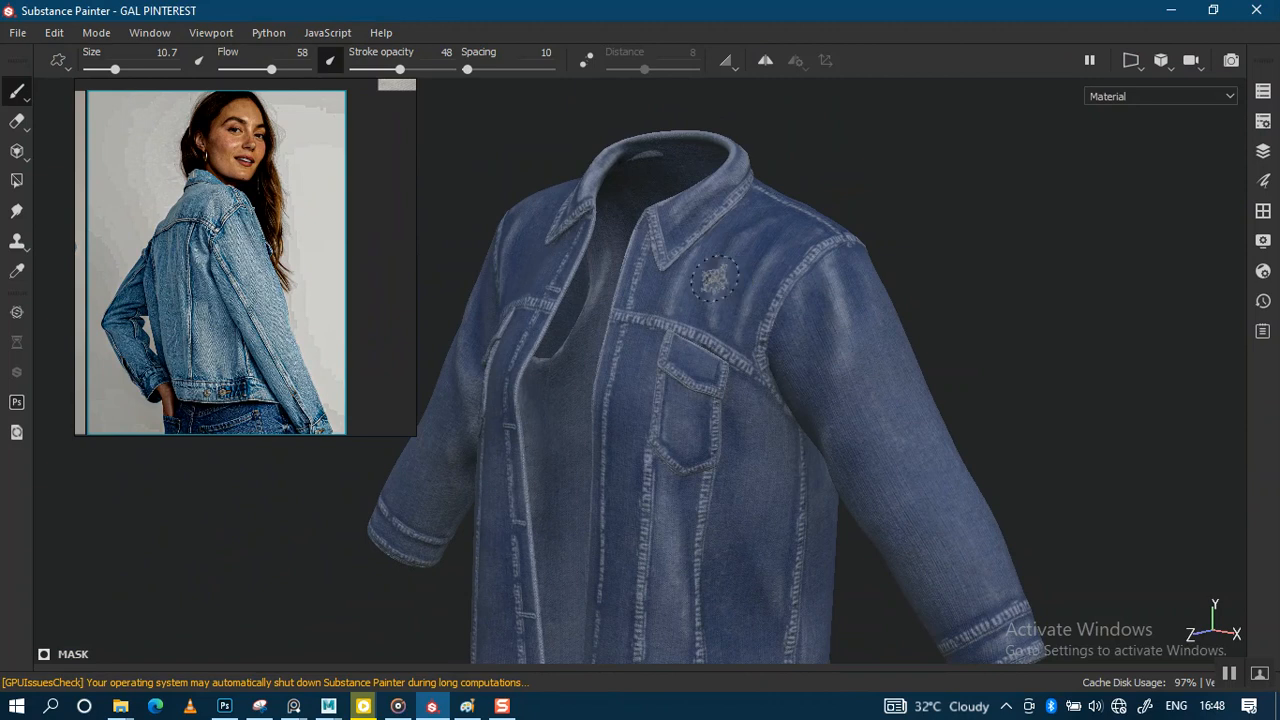
Step: Frame a close-up of the denim jacket's back and sleeve in the reference board to compare its fading with the model
{"action": "scroll", "coordinate": [234, 268], "scroll_direction": "down", "scroll_amount": 8}
{"action": "scroll", "coordinate": [234, 268], "scroll_direction": "up", "scroll_amount": 3}
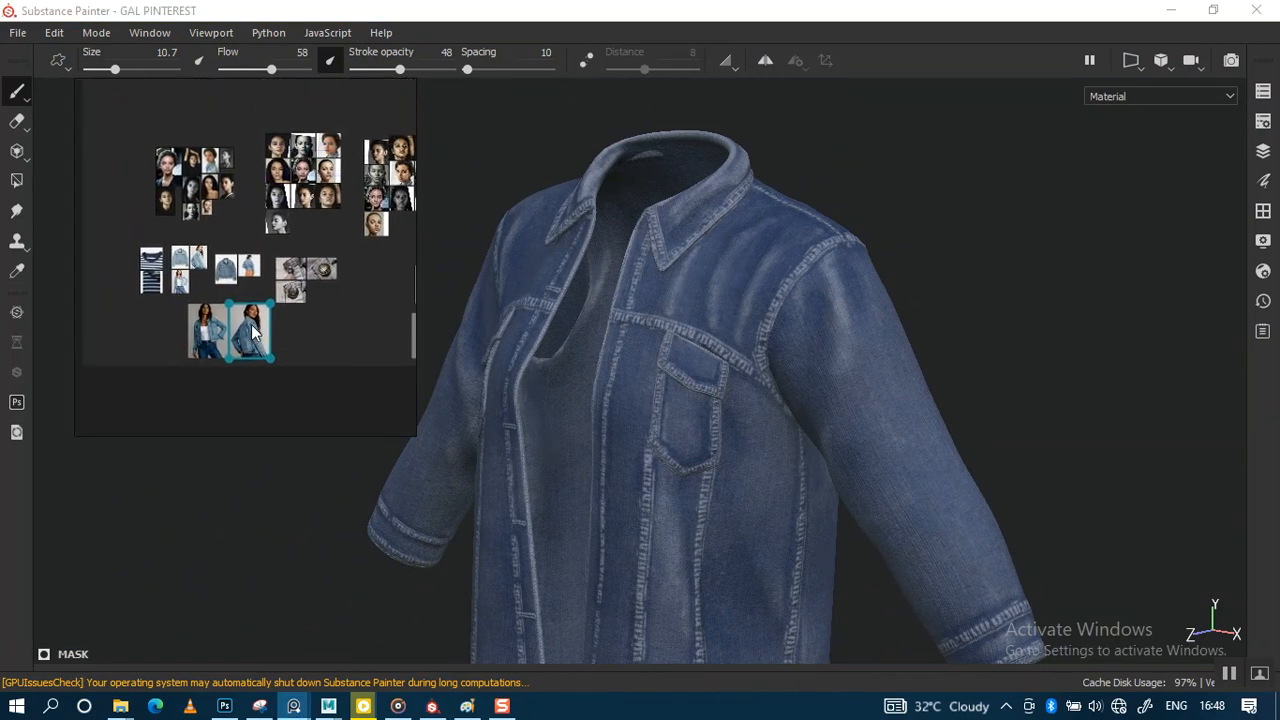
{"action": "scroll", "coordinate": [209, 262], "scroll_direction": "up", "scroll_amount": 6}
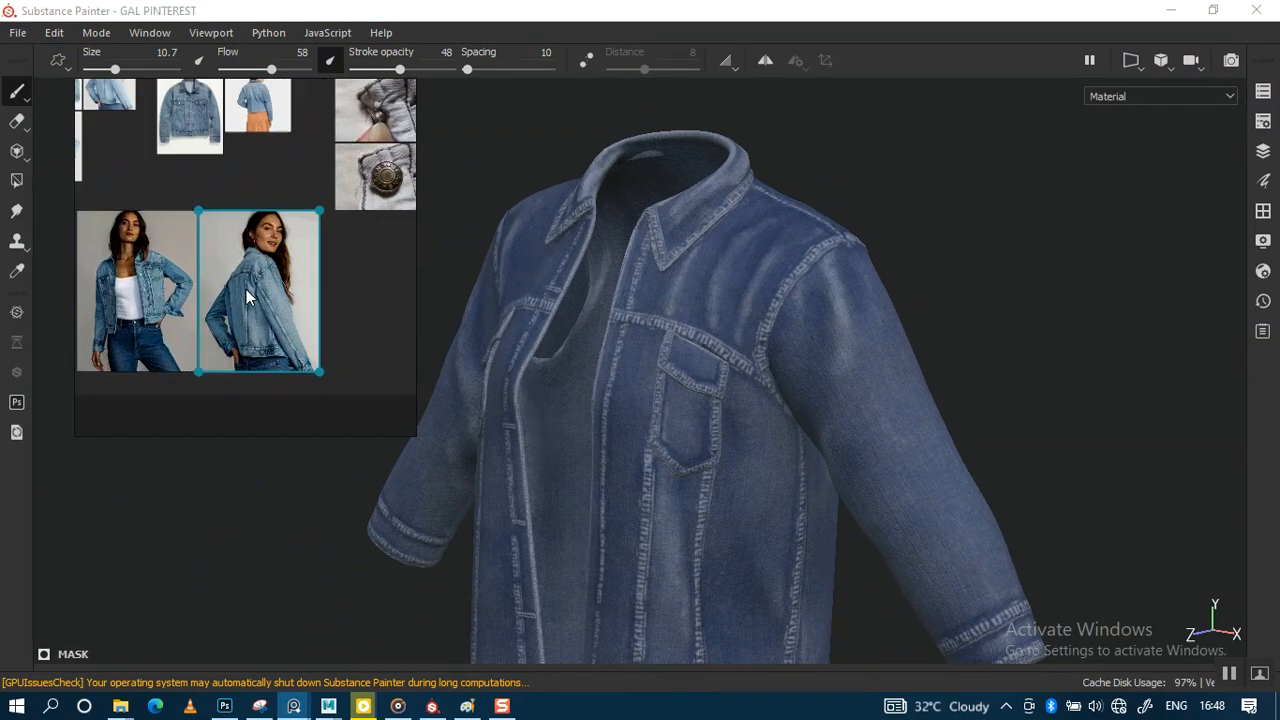
{"action": "middle_click_drag", "start_coordinate": [242, 292], "coordinate": [231, 250]}
{"action": "scroll", "coordinate": [253, 272], "scroll_direction": "up", "scroll_amount": 2}
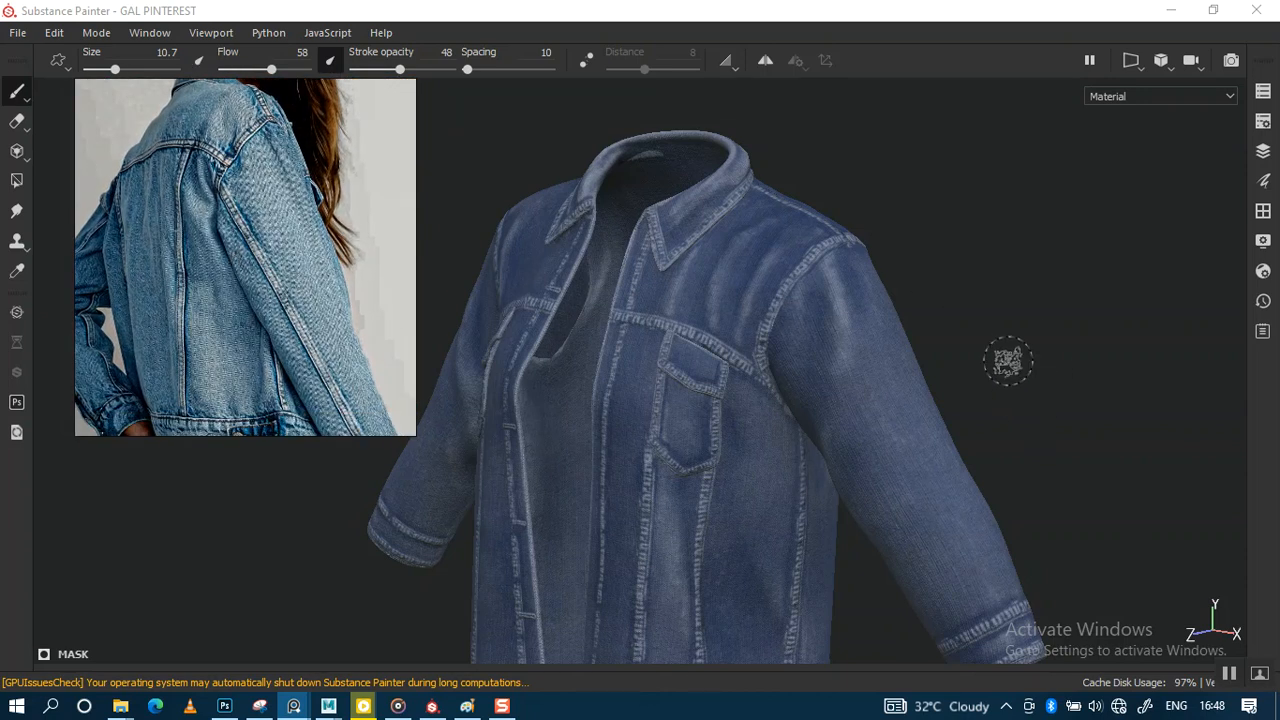
{"action": "left_click_drag", "start_coordinate": [1006, 363], "coordinate": [977, 314], "text": "alt"}
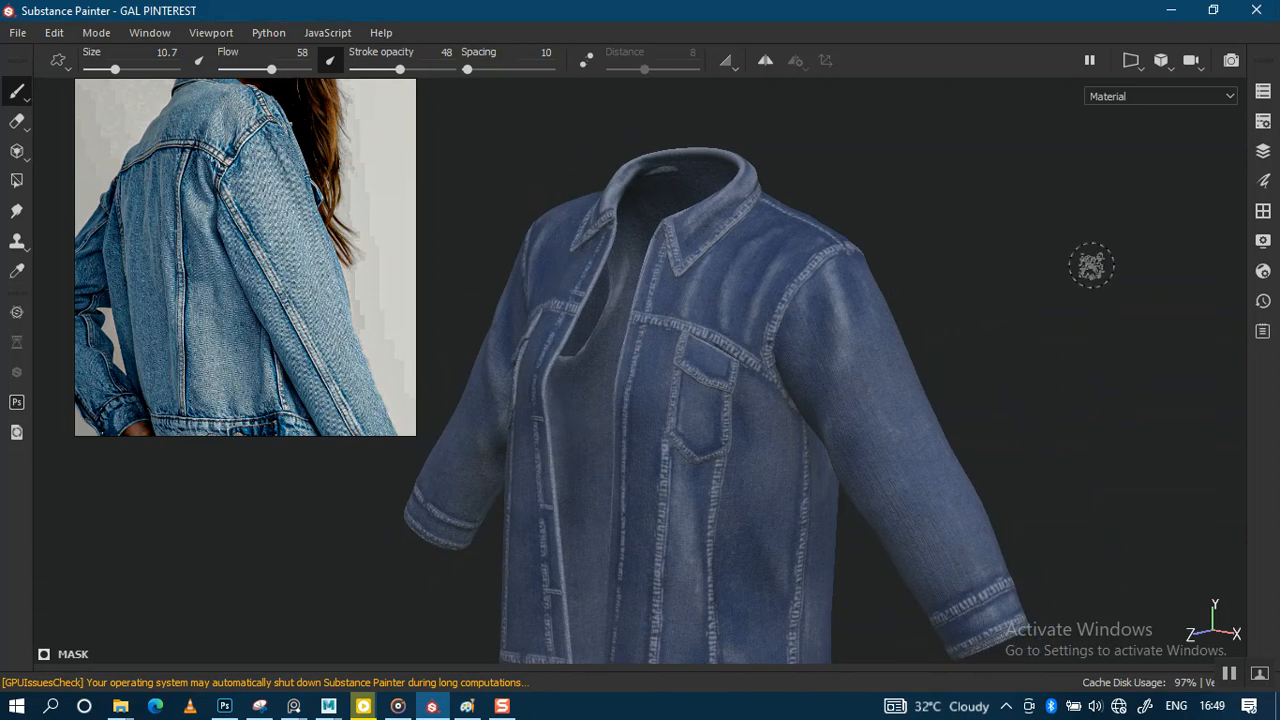
Step: Lower the opacity of the Mask Editor on the JEAN FABRIC copy 2 layer to 48
{"action": "left_click", "coordinate": [1263, 152]}
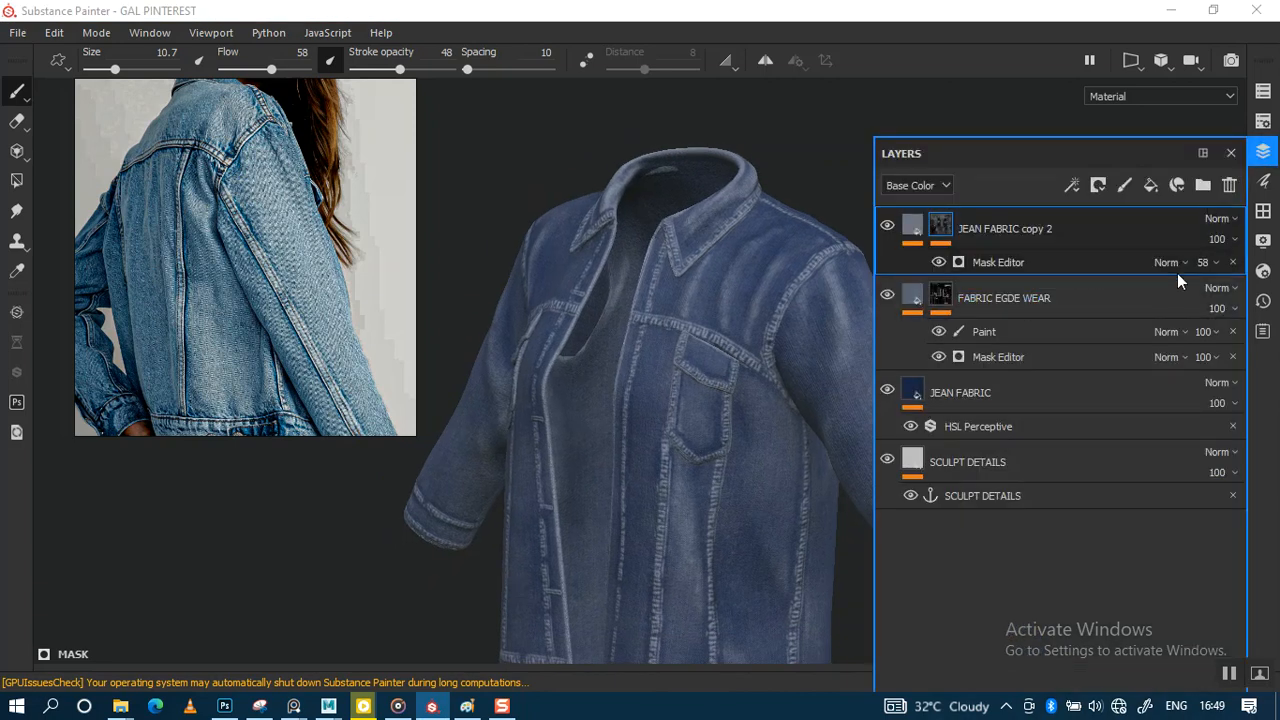
{"action": "left_click", "coordinate": [1216, 264]}
{"action": "left_click_drag", "start_coordinate": [1216, 300], "coordinate": [1214, 299]}
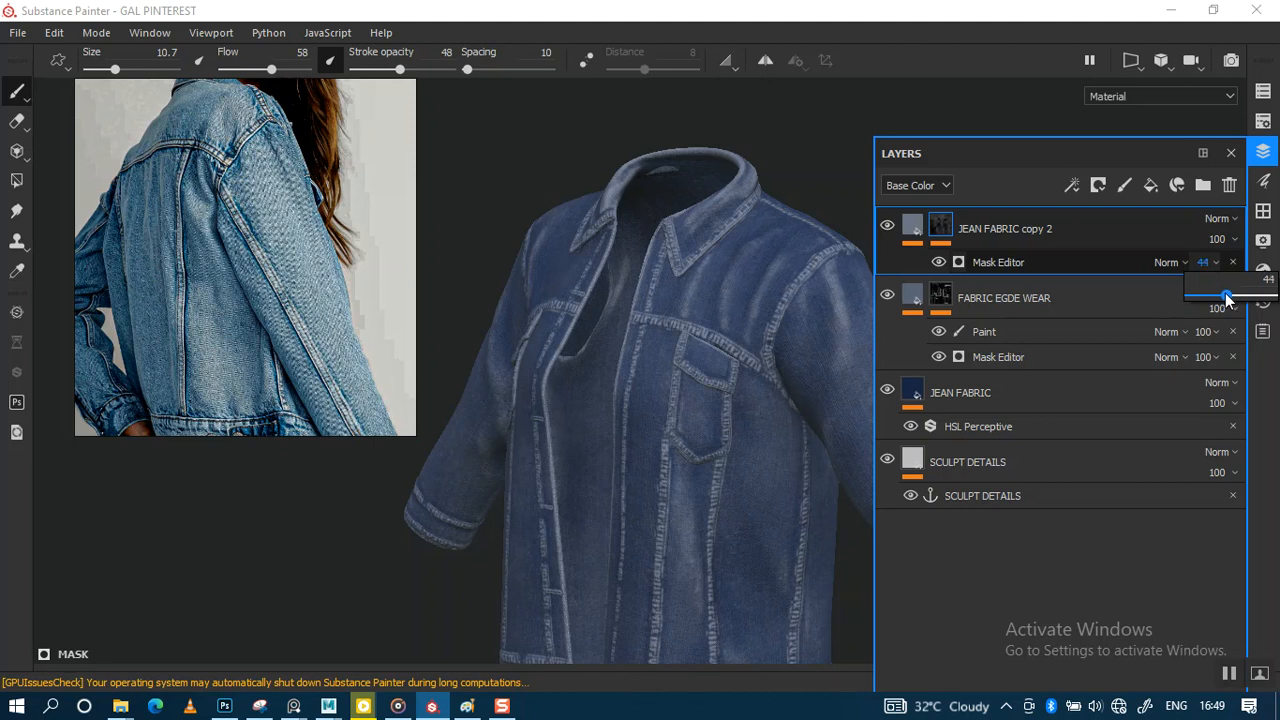
{"action": "left_click_drag", "start_coordinate": [1230, 299], "coordinate": [1227, 299]}
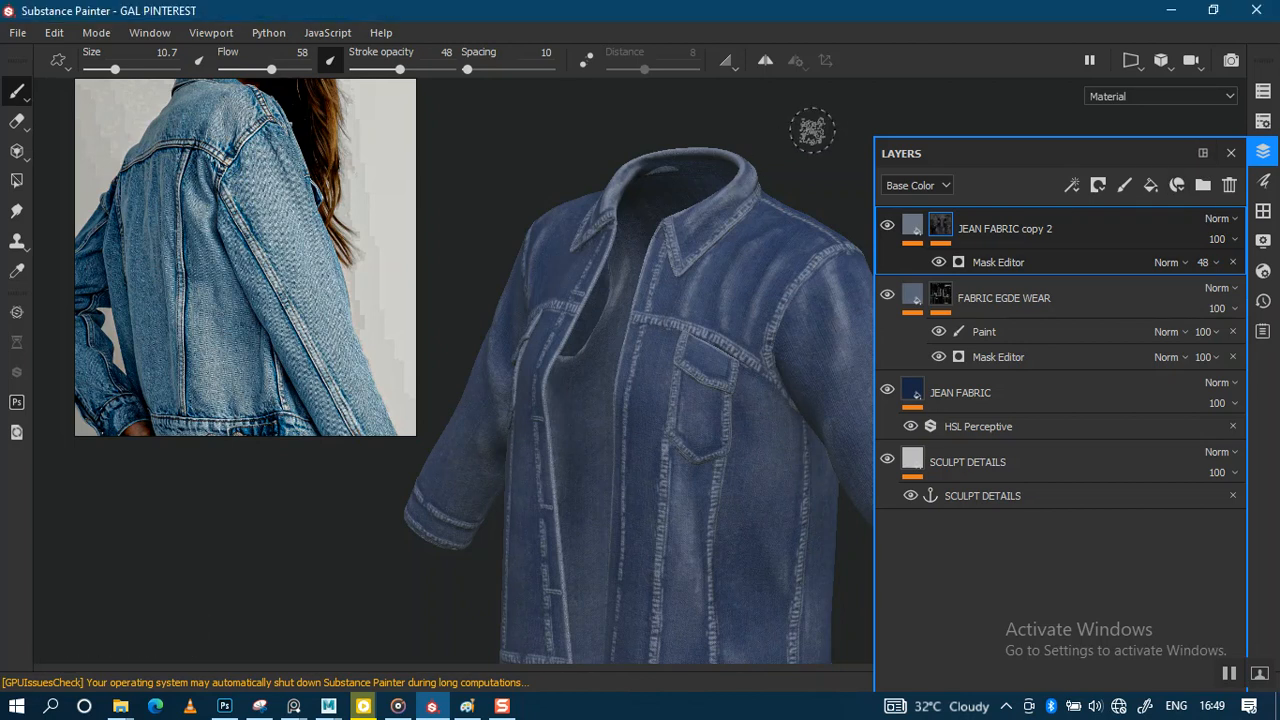
Step: Hide JEAN FABRIC copy 2 and paint wear streaks on the wearer's left chest and upper sleeve in FABRIC EGDE WEAR's Paint effect, stroke opacity 76
{"action": "left_click", "coordinate": [987, 336]}
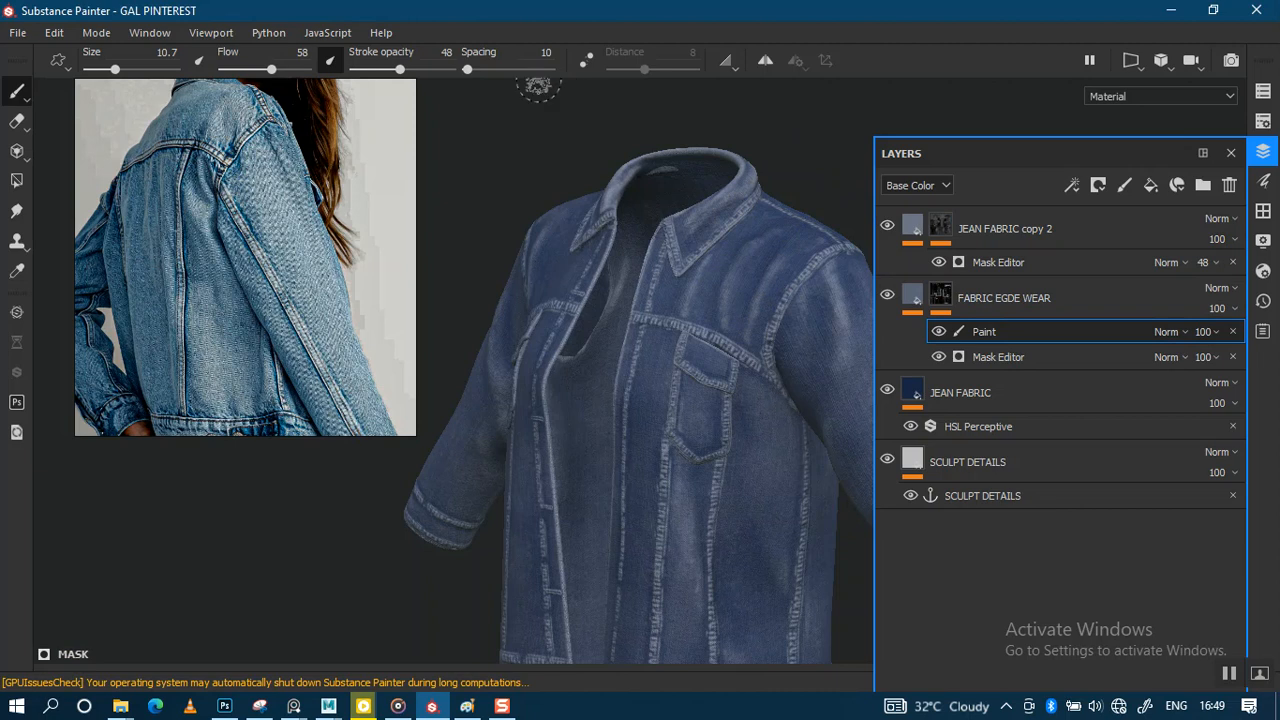
{"action": "left_click_drag", "start_coordinate": [400, 69], "coordinate": [428, 69]}
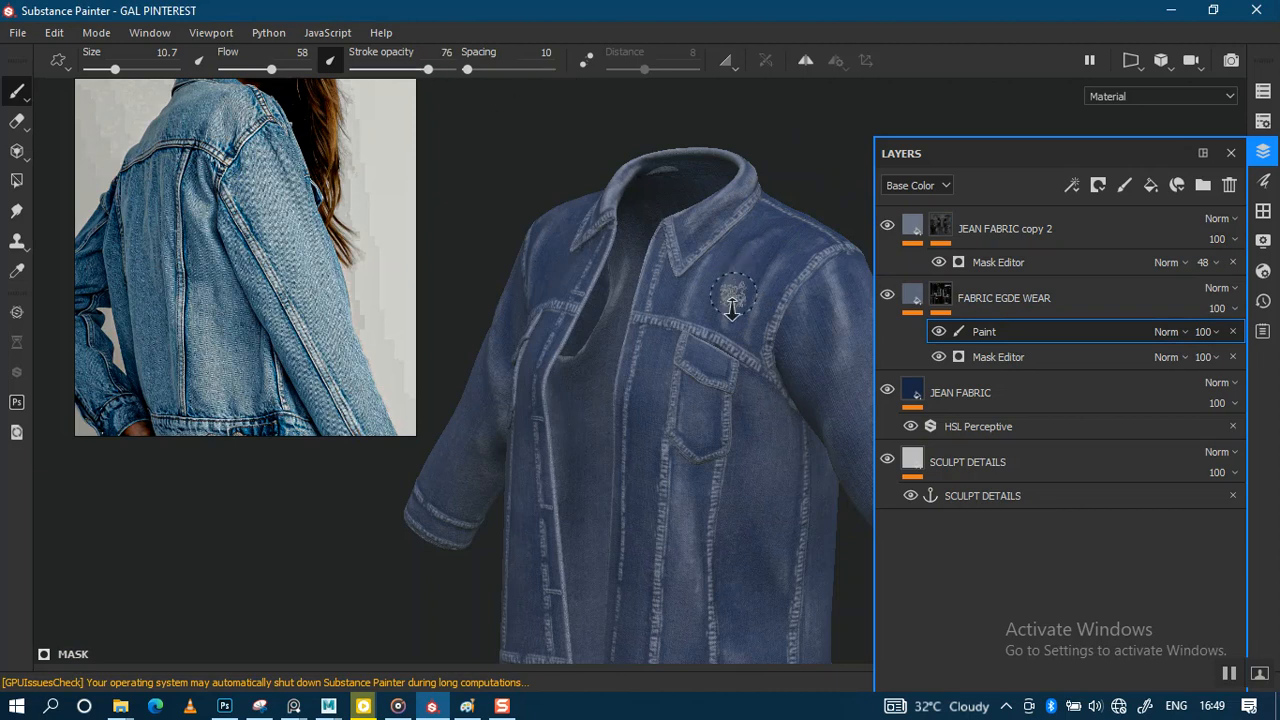
{"action": "scroll", "coordinate": [737, 302], "scroll_direction": "up", "scroll_amount": 2}
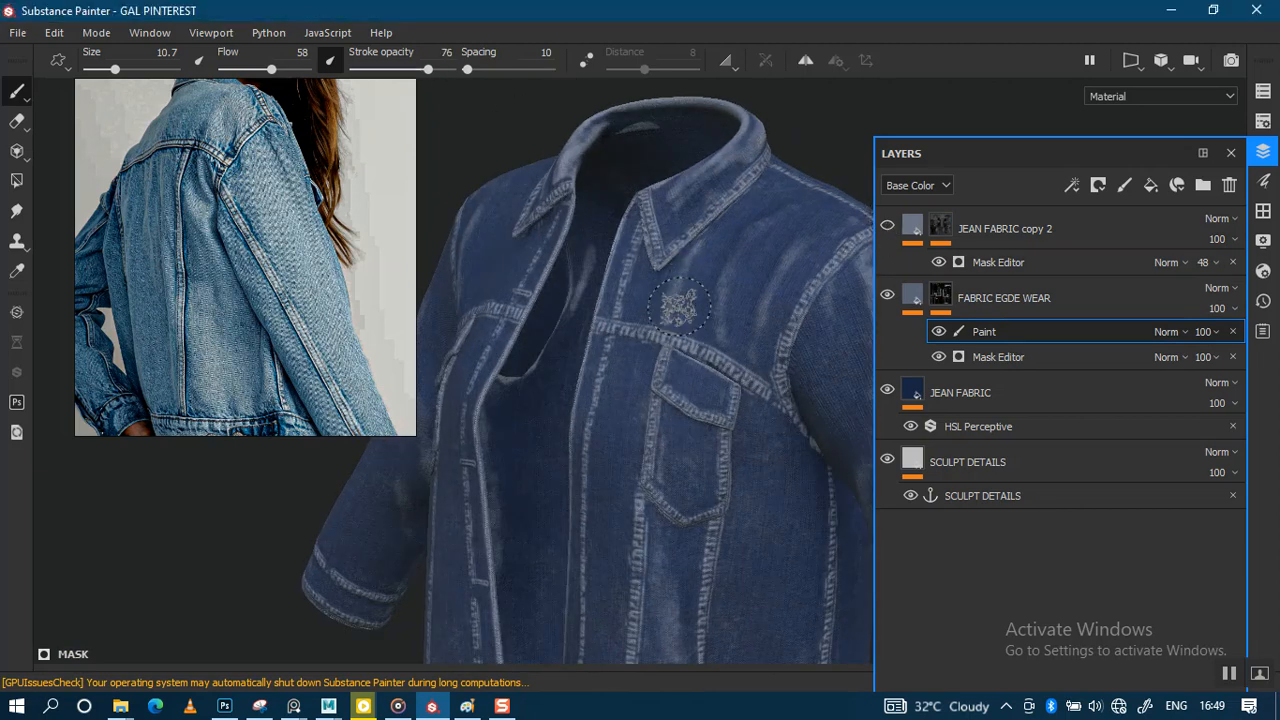
{"action": "scroll", "coordinate": [690, 320], "scroll_direction": "up", "scroll_amount": 5}
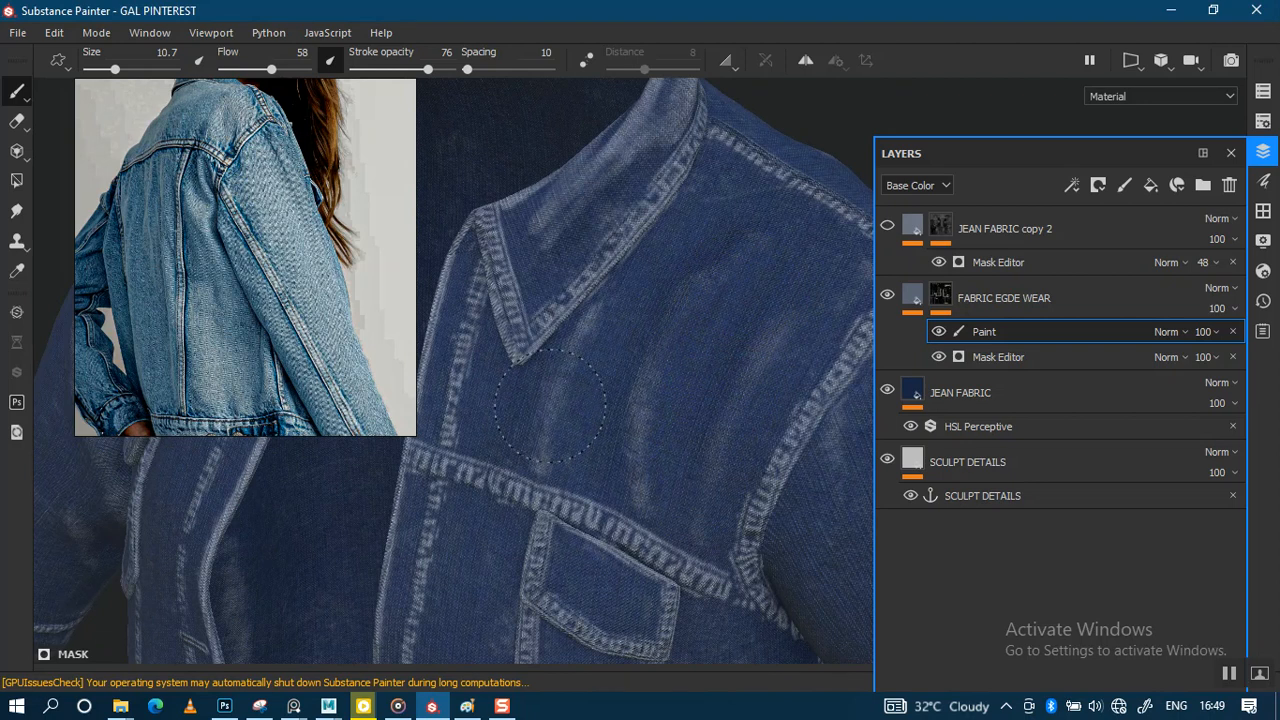
{"action": "left_click_drag", "start_coordinate": [748, 345], "coordinate": [708, 340], "text": "alt"}
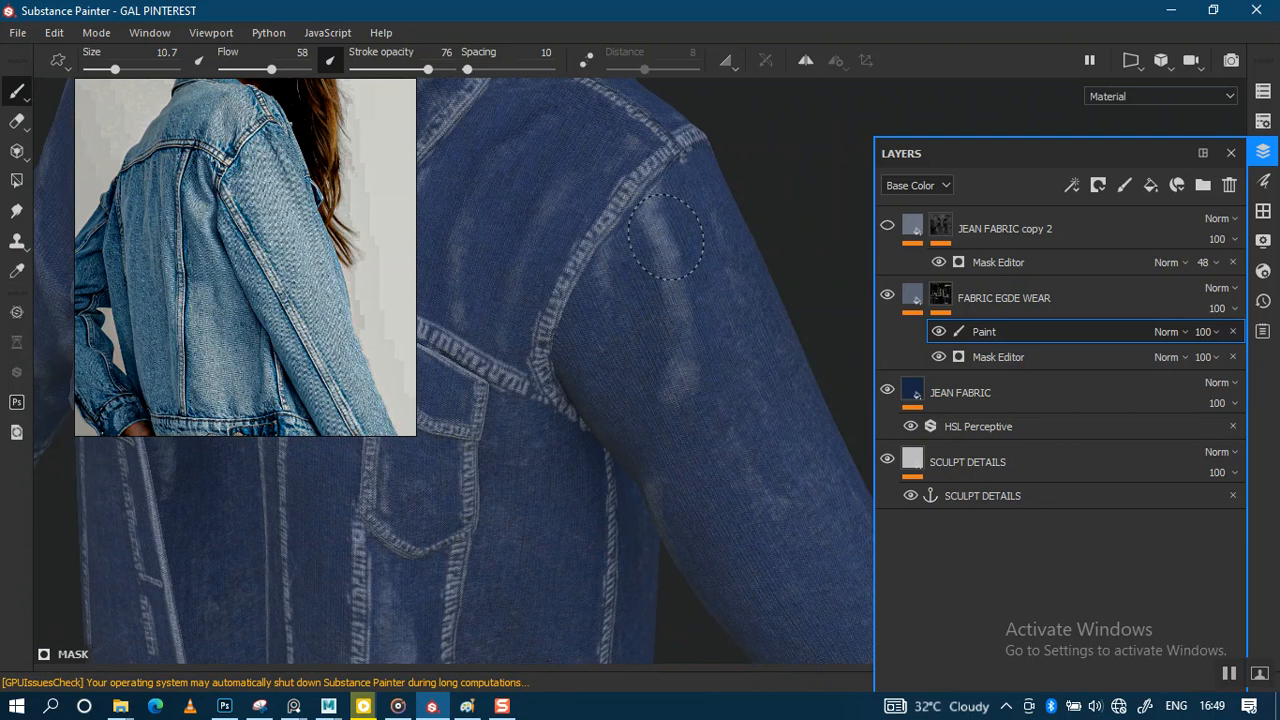
Step: Paint faded wear streaks on the front shoulder and chest panel on the wearer's right side of the jacket
{"action": "left_click_drag", "start_coordinate": [760, 412], "coordinate": [609, 261], "text": "alt"}
{"action": "middle_click_drag", "start_coordinate": [609, 261], "coordinate": [603, 380], "text": "alt"}
{"action": "right_click_drag", "start_coordinate": [603, 380], "coordinate": [721, 367], "text": "alt"}
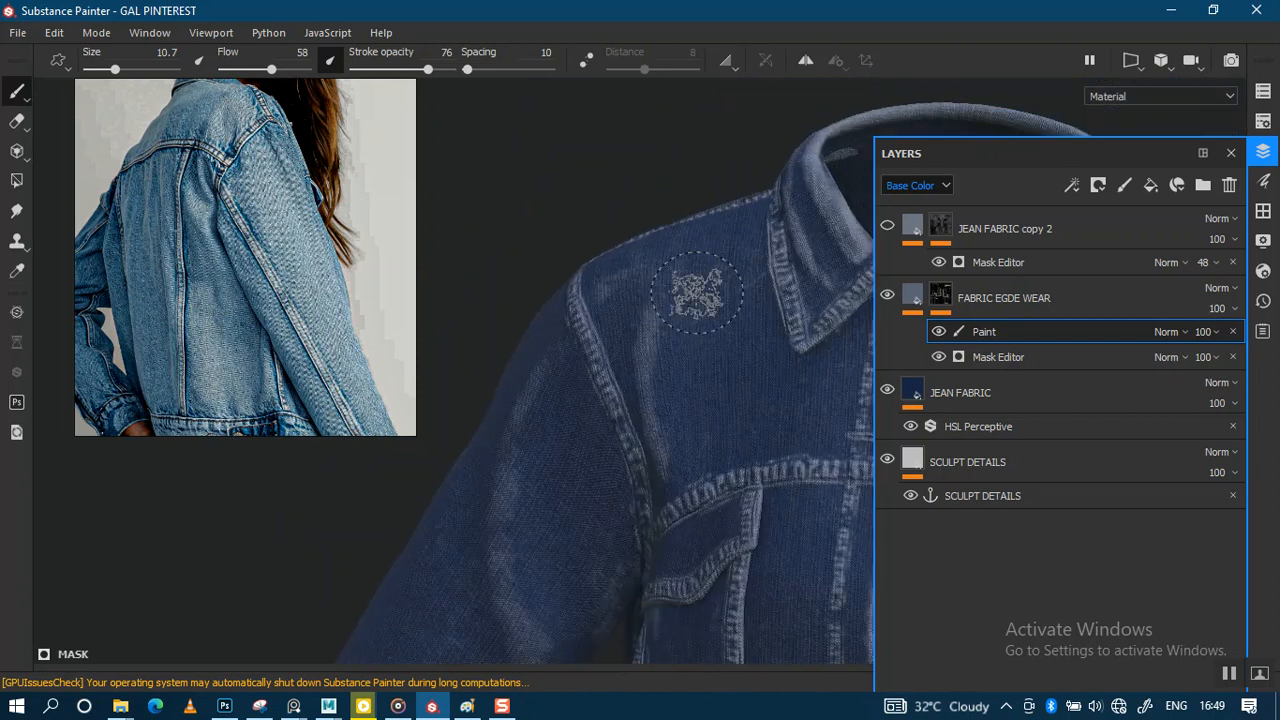
{"action": "left_click_drag", "start_coordinate": [721, 367], "coordinate": [751, 277], "text": "alt"}
{"action": "right_click_drag", "start_coordinate": [751, 277], "coordinate": [672, 293], "text": "shift"}
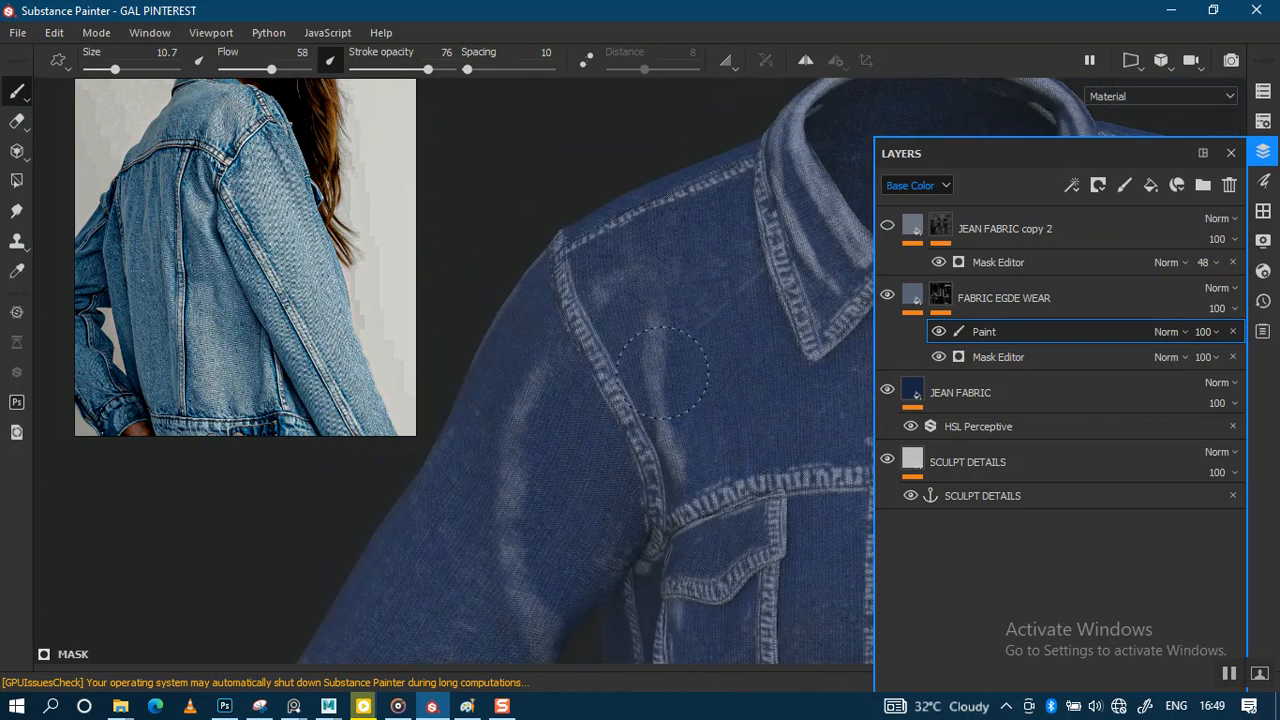
{"action": "left_click_drag", "start_coordinate": [676, 448], "coordinate": [757, 300], "text": "alt"}
{"action": "right_click_drag", "start_coordinate": [757, 300], "coordinate": [835, 300], "text": "alt"}
{"action": "left_click_drag", "start_coordinate": [627, 290], "coordinate": [610, 235], "text": "alt"}
{"action": "mouse_move", "coordinate": [672, 405]}
{"action": "left_mouse_down", "text": "alt"}
{"action": "mouse_move", "coordinate": [674, 209]}
{"action": "mouse_move", "coordinate": [646, 243]}
{"action": "mouse_move", "coordinate": [697, 294]}
{"action": "mouse_move", "coordinate": [658, 395]}
{"action": "left_mouse_up", "text": "alt"}
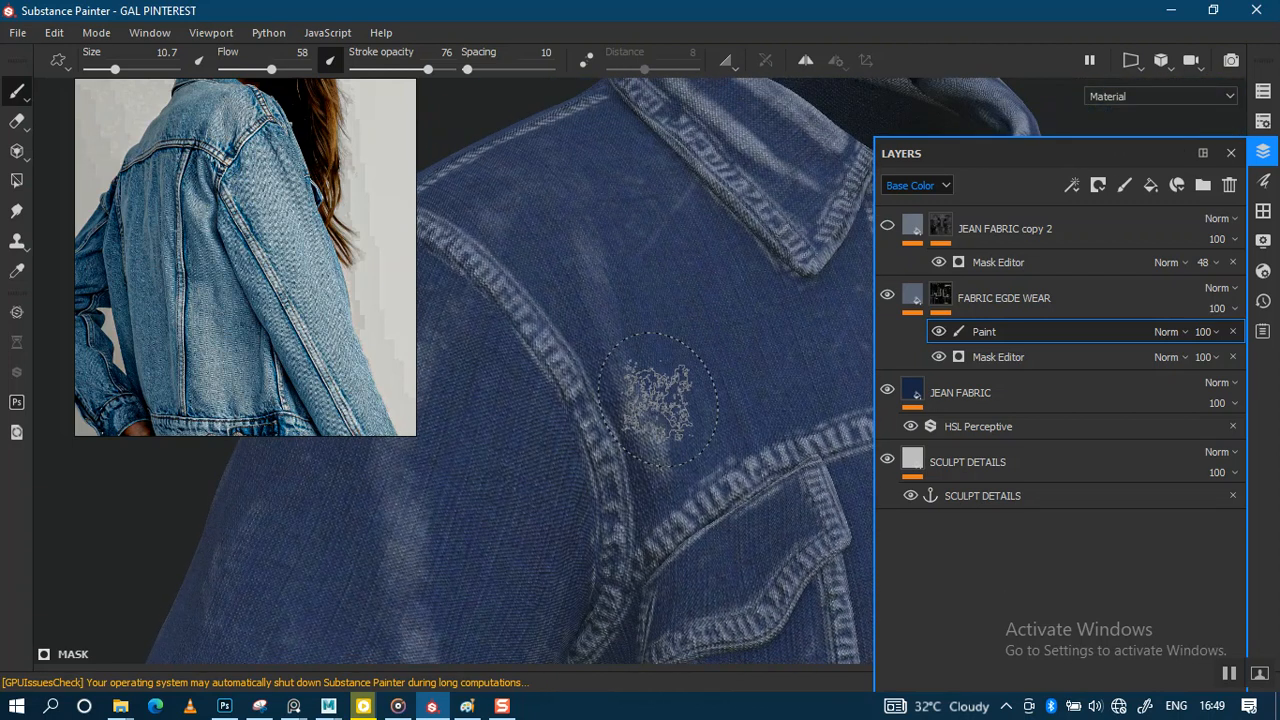
Step: Paint faded wear streaks down the front of the jacket's right sleeve, from the shoulder seam toward the cuff
{"action": "left_click_drag", "start_coordinate": [626, 276], "coordinate": [602, 286], "text": "alt"}
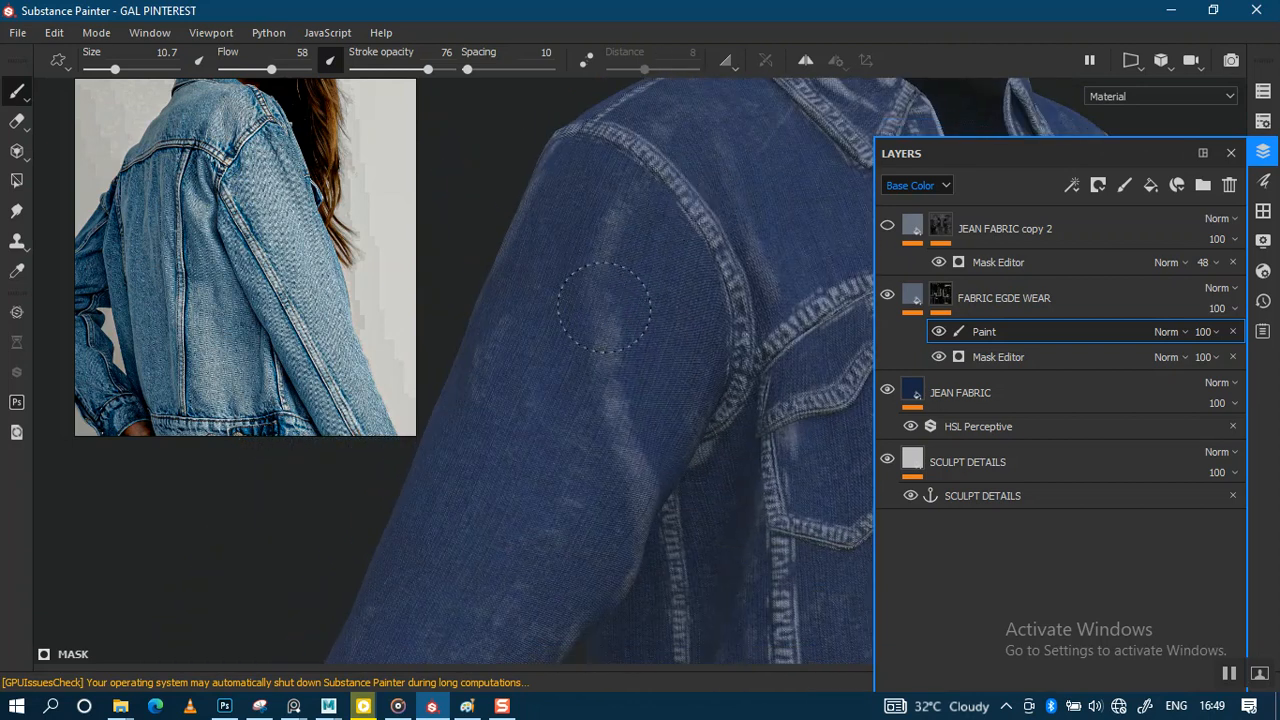
{"action": "mouse_move", "coordinate": [622, 492]}
{"action": "left_mouse_down", "text": "alt"}
{"action": "mouse_move", "coordinate": [663, 234]}
{"action": "mouse_move", "coordinate": [586, 306]}
{"action": "mouse_move", "coordinate": [606, 316]}
{"action": "left_mouse_up", "text": "alt"}
{"action": "mouse_move", "coordinate": [615, 482]}
{"action": "left_mouse_down", "text": "alt"}
{"action": "mouse_move", "coordinate": [614, 266]}
{"action": "mouse_move", "coordinate": [632, 328]}
{"action": "left_mouse_up", "text": "alt"}
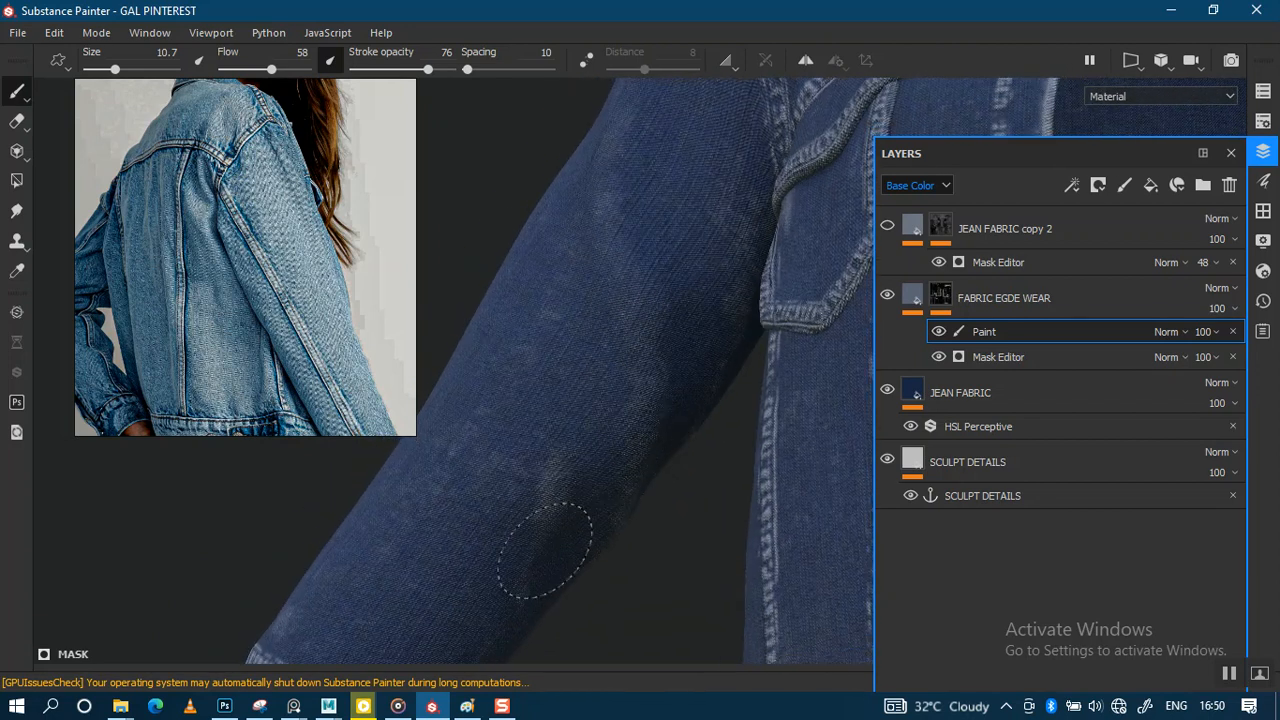
Step: Paint more wear on the collar and the chest panel above the pocket on the wearer's left side
{"action": "scroll", "coordinate": [626, 246], "scroll_direction": "down", "scroll_amount": 5}
{"action": "left_click_drag", "start_coordinate": [626, 246], "coordinate": [654, 277], "text": "alt"}
{"action": "middle_click_drag", "start_coordinate": [654, 277], "coordinate": [535, 319], "text": "alt"}
{"action": "scroll", "coordinate": [535, 319], "scroll_direction": "up", "scroll_amount": 2}
{"action": "middle_click_drag", "start_coordinate": [729, 316], "coordinate": [535, 430], "text": "alt"}
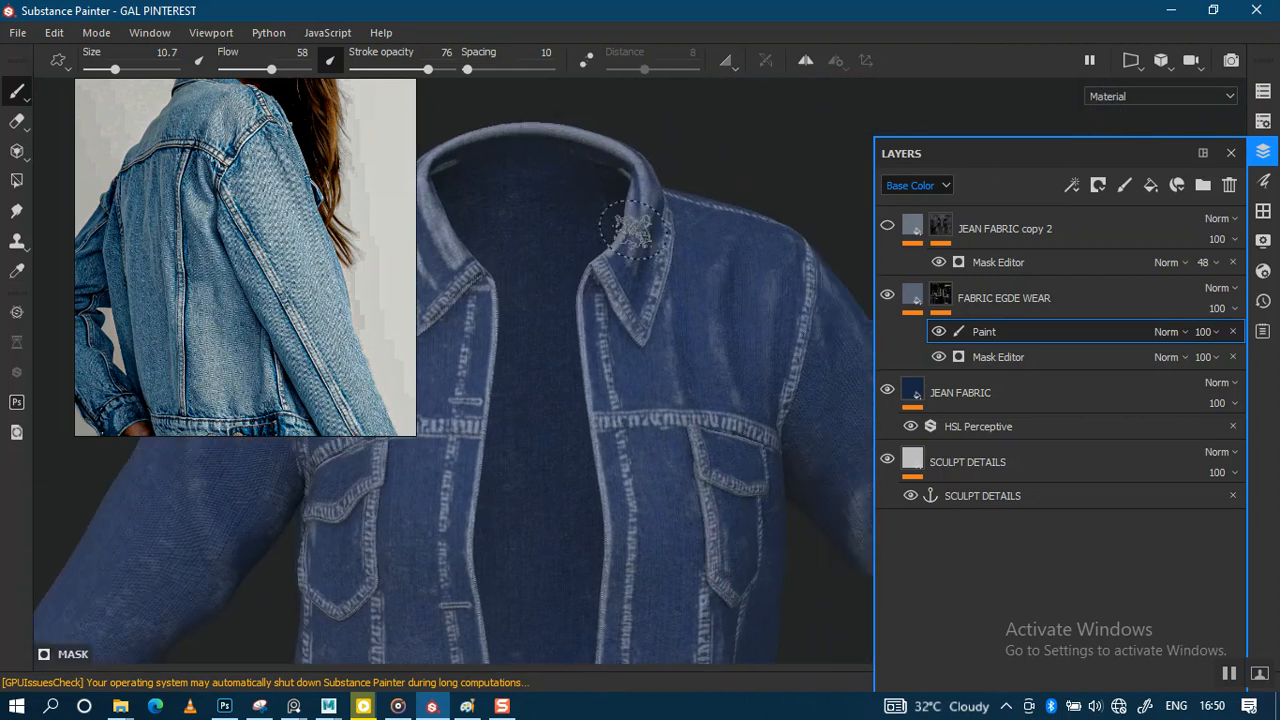
{"action": "scroll", "coordinate": [714, 286], "scroll_direction": "up", "scroll_amount": 3}
{"action": "mouse_move", "coordinate": [714, 286]}
{"action": "left_mouse_down", "text": "alt"}
{"action": "mouse_move", "coordinate": [534, 287]}
{"action": "mouse_move", "coordinate": [580, 245]}
{"action": "mouse_move", "coordinate": [691, 251]}
{"action": "mouse_move", "coordinate": [588, 375]}
{"action": "left_mouse_up", "text": "alt"}
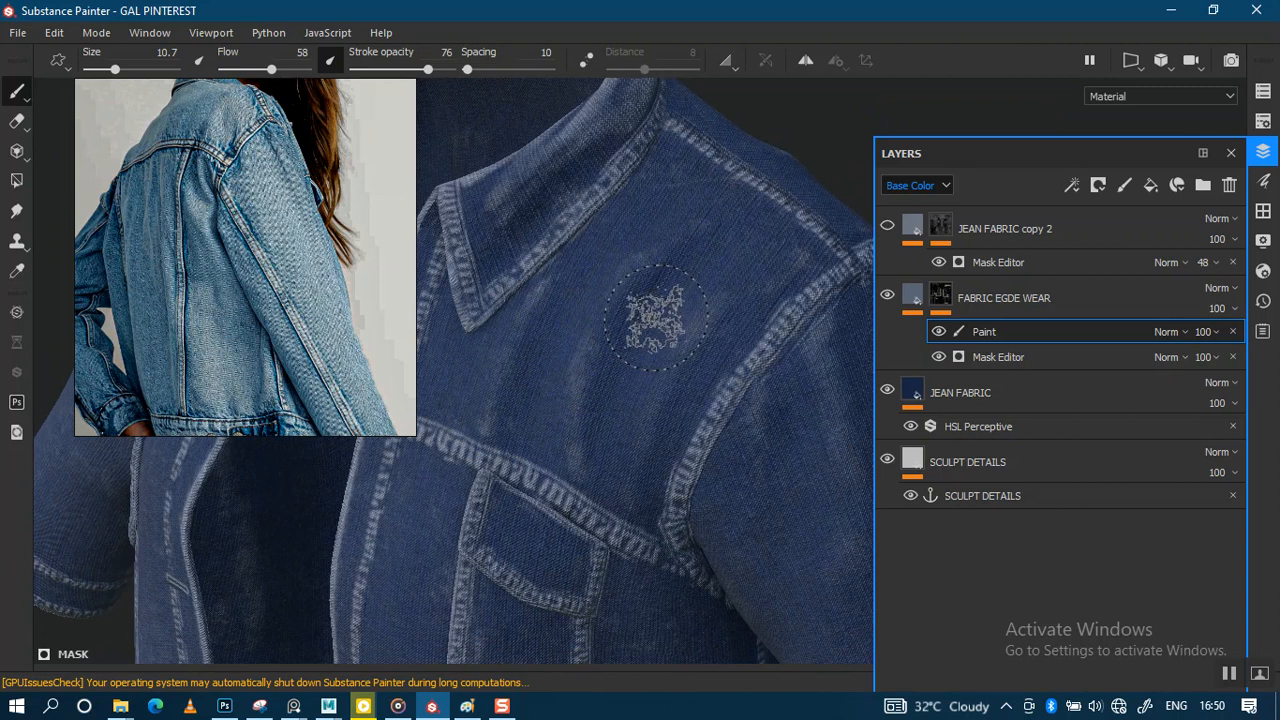
Step: Paint vertical wear streaks on the back yoke and back panel near the left shoulder seam
{"action": "right_click_drag", "start_coordinate": [659, 330], "coordinate": [646, 280], "text": "alt"}
{"action": "left_click_drag", "start_coordinate": [646, 280], "coordinate": [545, 272], "text": "alt"}
{"action": "left_click_drag", "start_coordinate": [686, 282], "coordinate": [592, 262], "text": "alt"}
{"action": "middle_click_drag", "start_coordinate": [592, 262], "coordinate": [632, 236], "text": "alt"}
{"action": "left_click_drag", "start_coordinate": [632, 236], "coordinate": [552, 229], "text": "alt"}
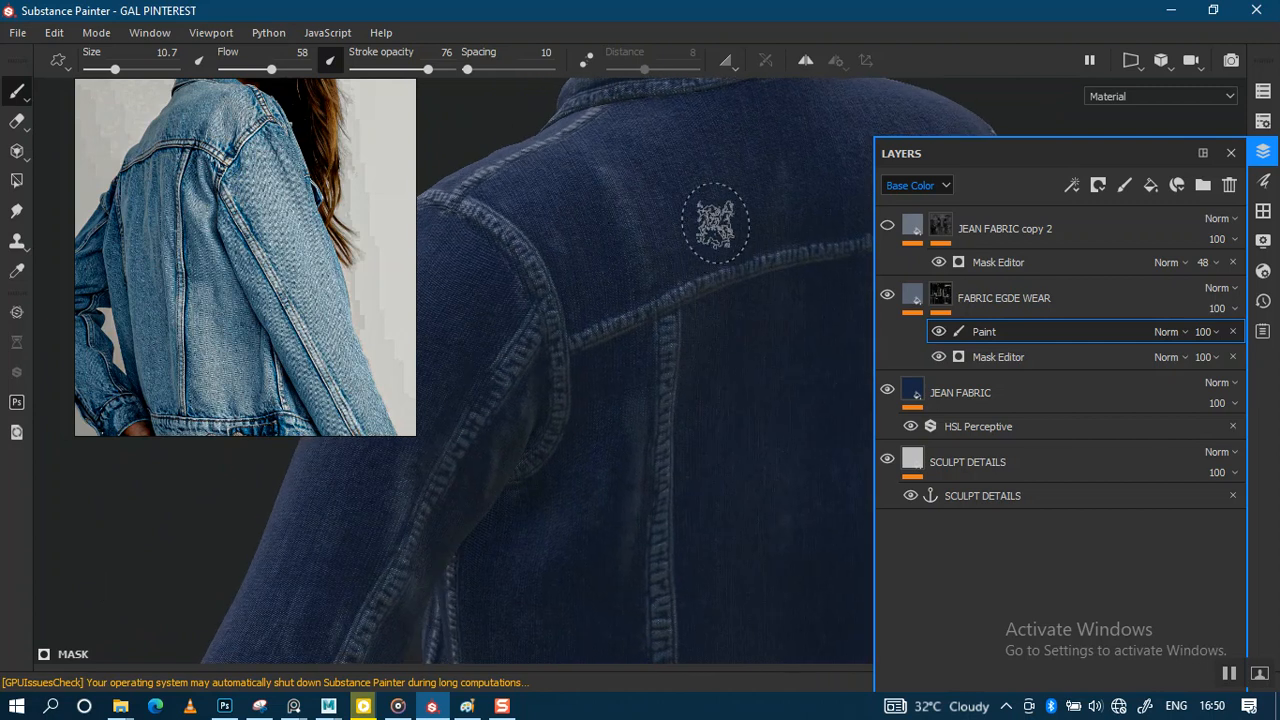
{"action": "right_click_drag", "start_coordinate": [700, 234], "coordinate": [640, 224], "text": "shift"}
{"action": "left_click_drag", "start_coordinate": [652, 200], "coordinate": [600, 230], "text": "alt"}
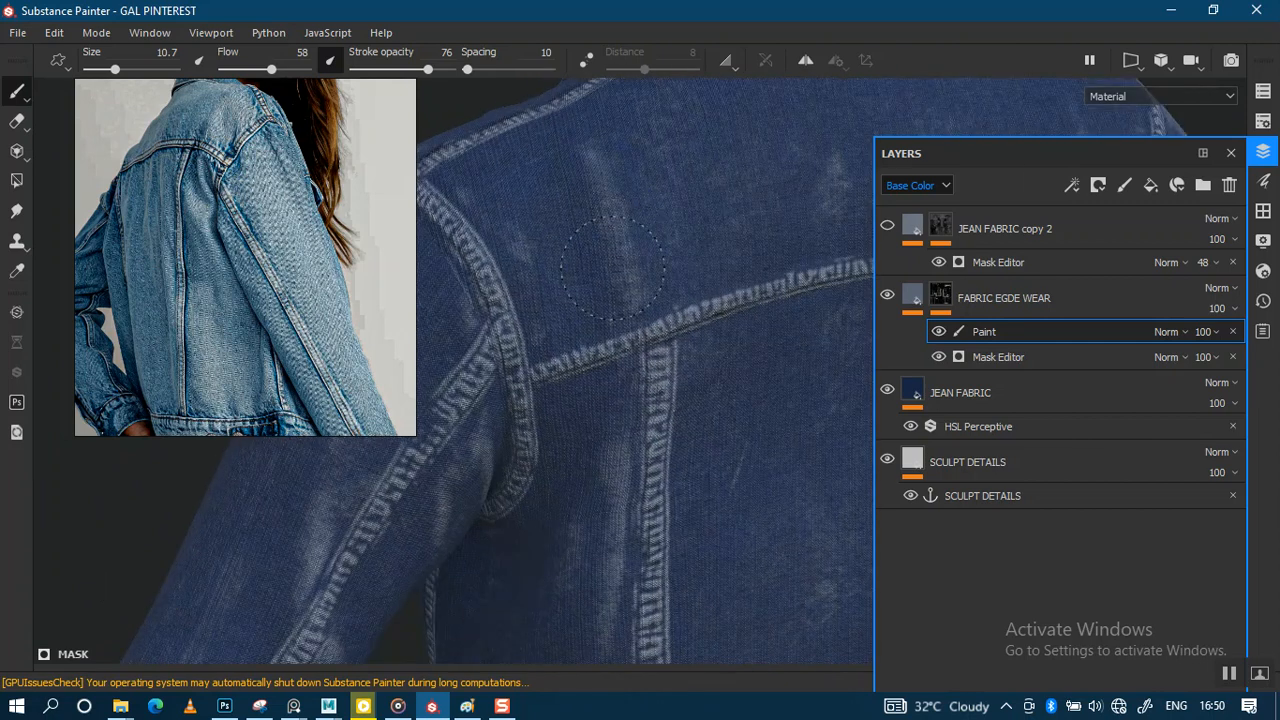
Step: Paint wear along the seam on the back of the left sleeve and around the armhole
{"action": "scroll", "coordinate": [690, 286], "scroll_direction": "down", "scroll_amount": 3}
{"action": "middle_click_drag", "start_coordinate": [574, 260], "coordinate": [663, 189], "text": "alt"}
{"action": "scroll", "coordinate": [620, 390], "scroll_direction": "up", "scroll_amount": 3}
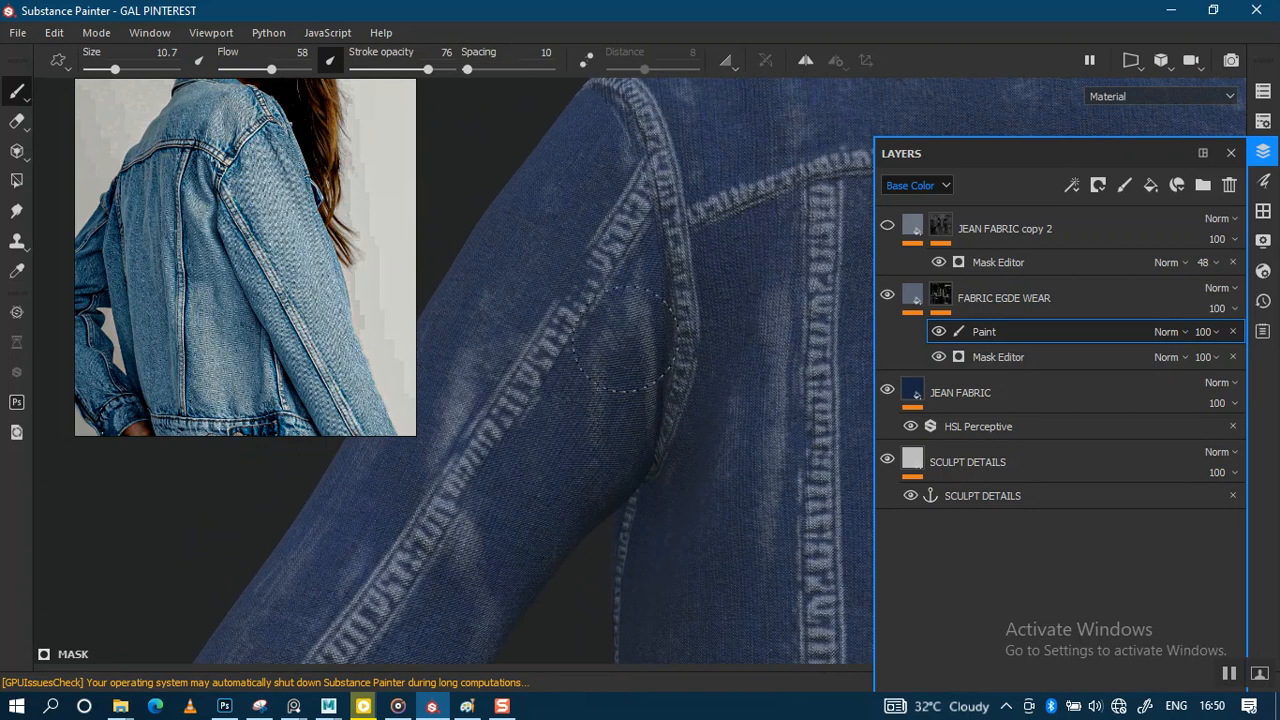
{"action": "left_click_drag", "start_coordinate": [618, 395], "coordinate": [651, 380], "text": "alt"}
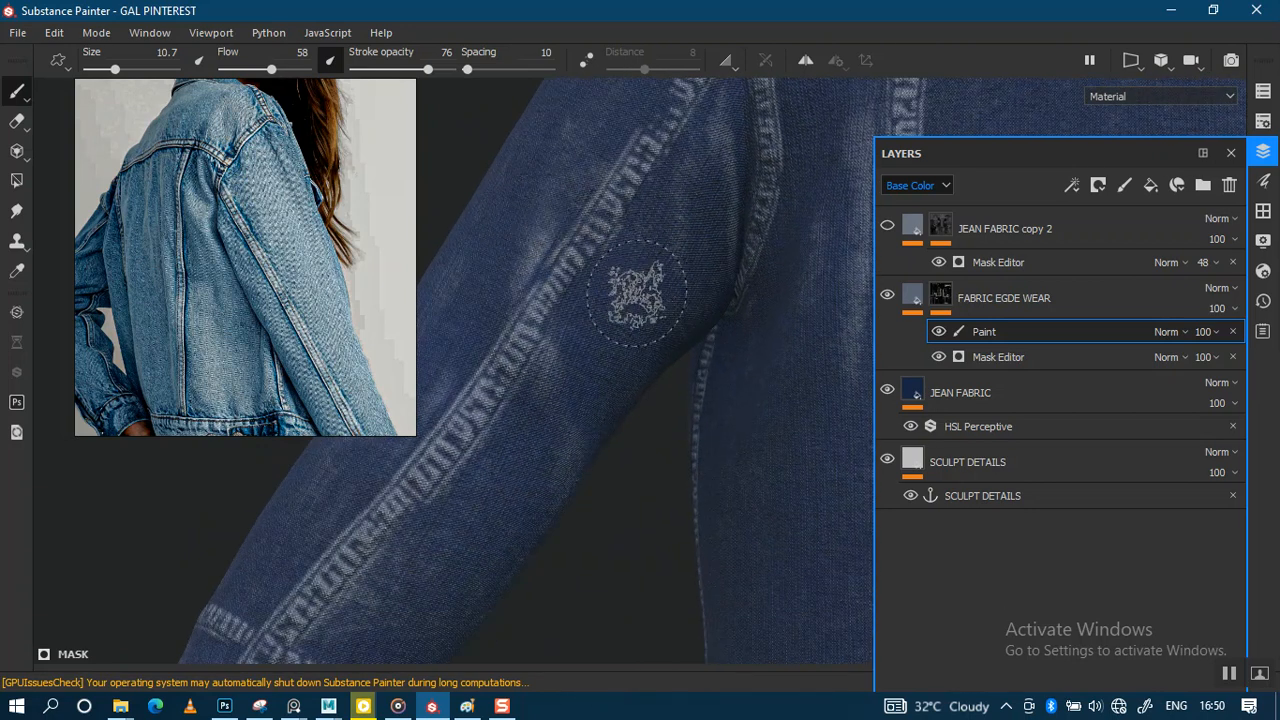
{"action": "right_click_drag", "start_coordinate": [654, 411], "coordinate": [569, 343], "text": "alt"}
Step: Paint vertical wear streaks on the inside of the jacket's back, visible through the open front
{"action": "left_click_drag", "start_coordinate": [569, 343], "coordinate": [940, 342], "text": "alt"}
{"action": "right_click_drag", "start_coordinate": [685, 315], "coordinate": [651, 286], "text": "alt"}
{"action": "left_click_drag", "start_coordinate": [651, 286], "coordinate": [708, 386], "text": "alt"}
{"action": "right_click_drag", "start_coordinate": [774, 363], "coordinate": [645, 338], "text": "shift"}
{"action": "middle_click_drag", "start_coordinate": [673, 337], "coordinate": [806, 456], "text": "alt"}
{"action": "left_click_drag", "start_coordinate": [722, 310], "coordinate": [745, 290], "text": "alt"}
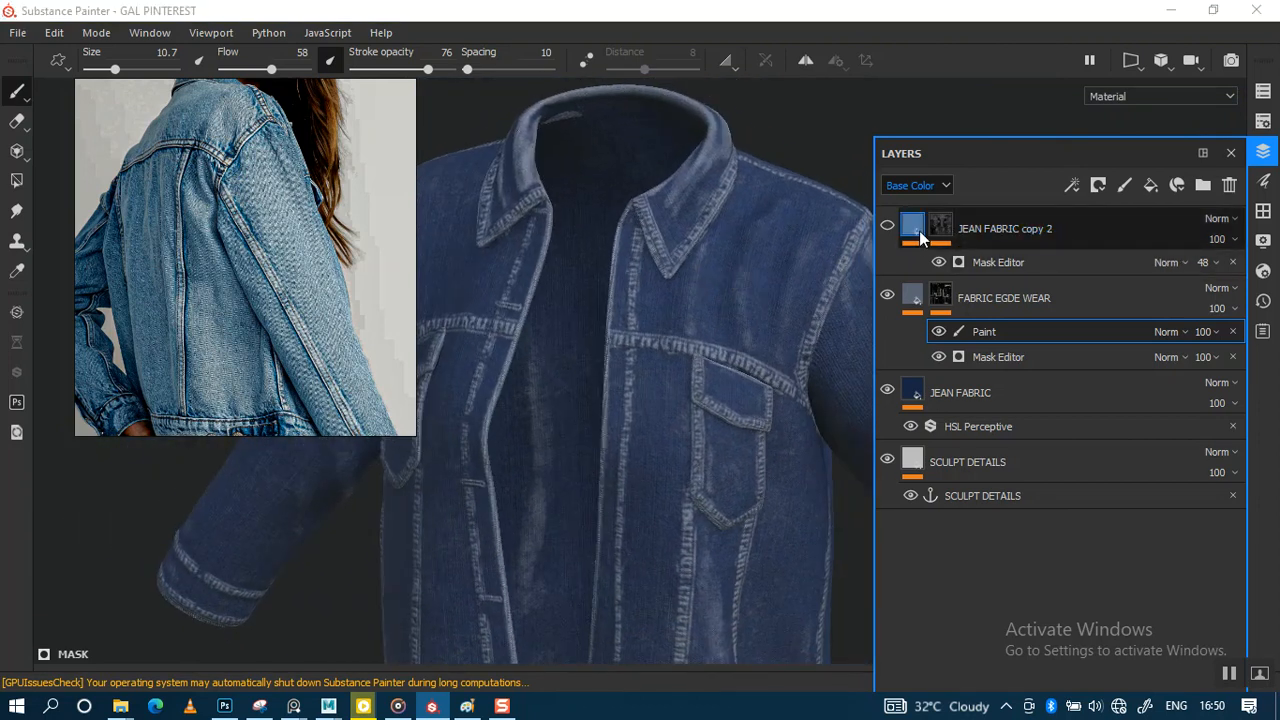
Step: Select the JEAN FABRIC copy 2 layer, restore the side panels and add a new fill layer above it
{"action": "left_click", "coordinate": [944, 296]}
{"action": "double_click", "coordinate": [1010, 229]}
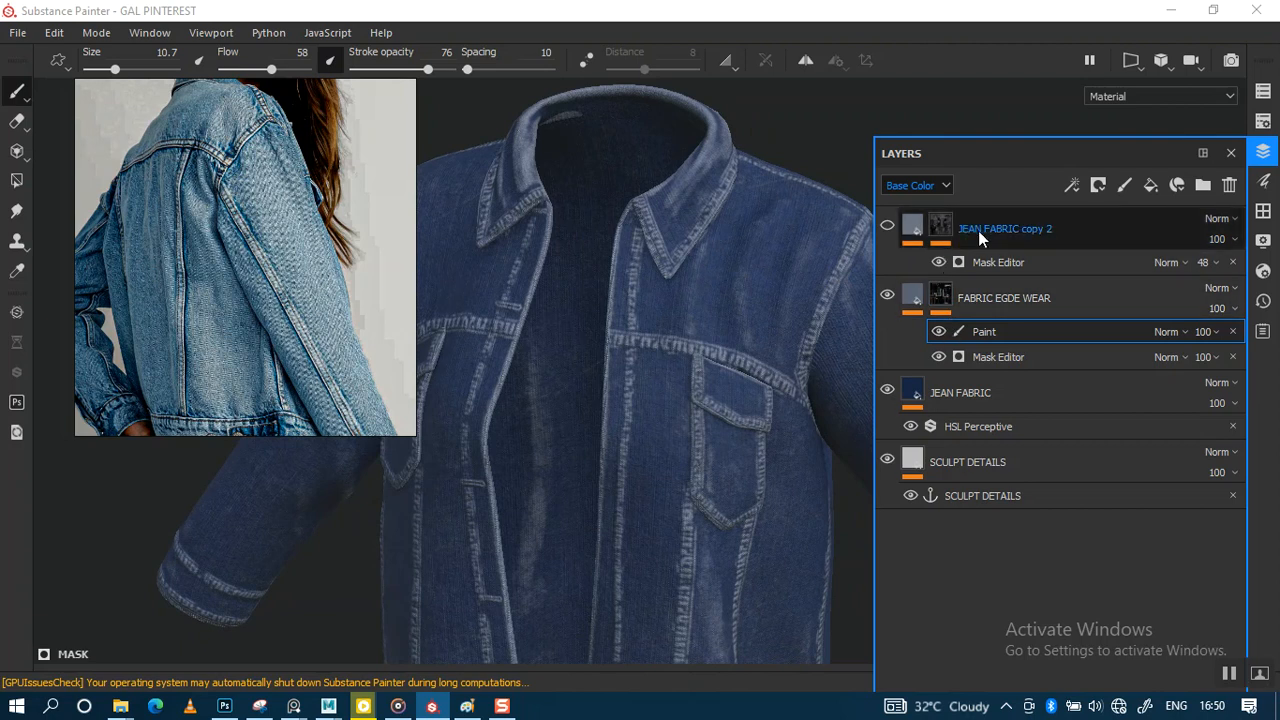
{"action": "left_click", "coordinate": [1095, 231]}
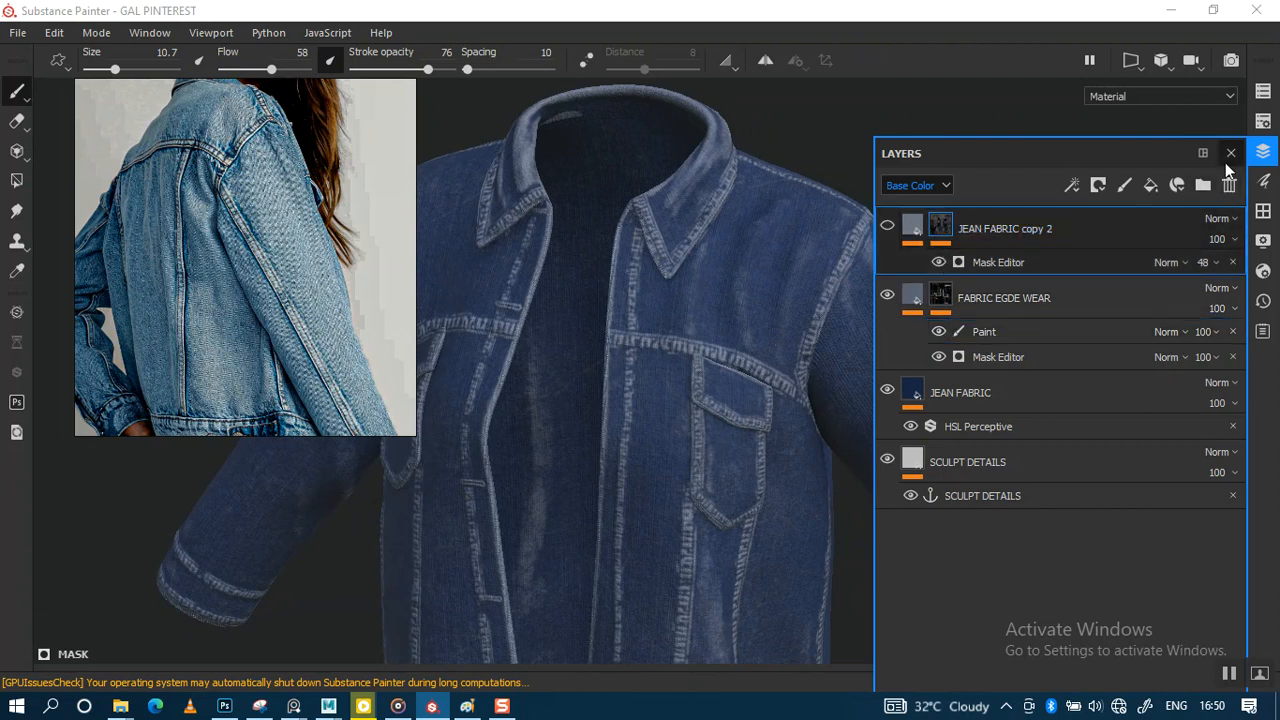
{"action": "key", "text": "Tab"}
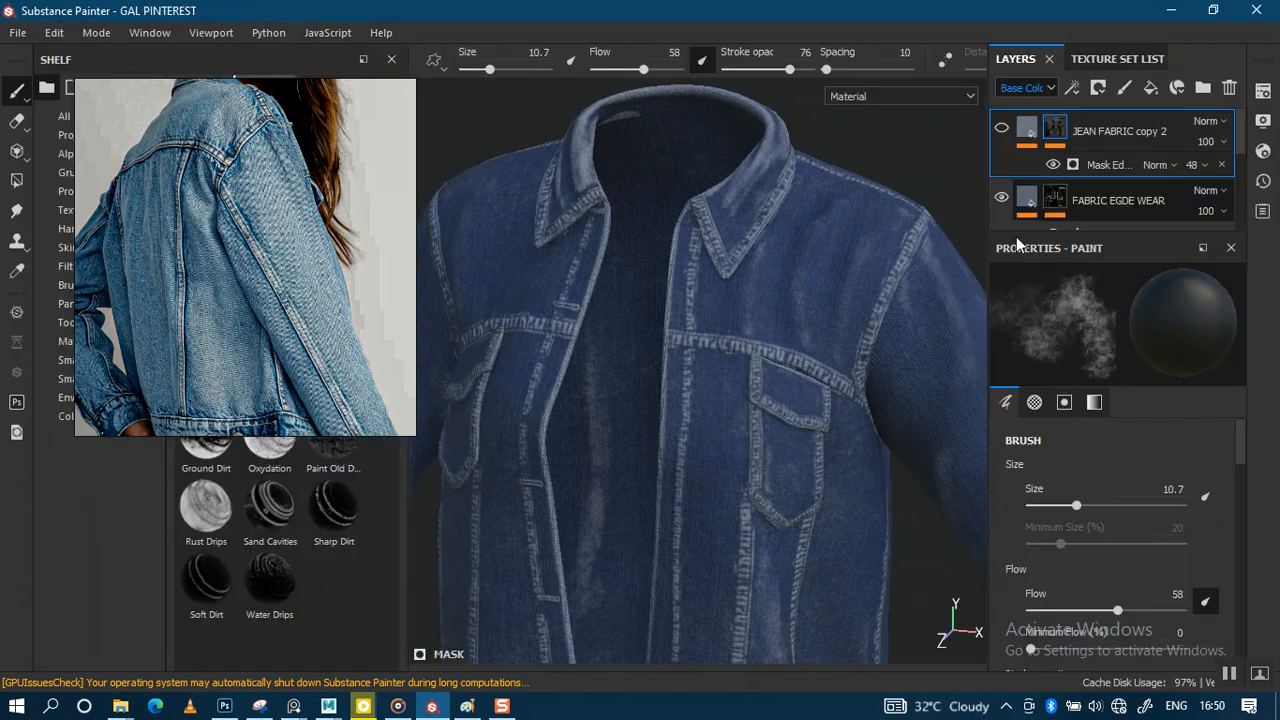
{"action": "right_click_drag", "start_coordinate": [734, 325], "coordinate": [704, 336], "text": "alt"}
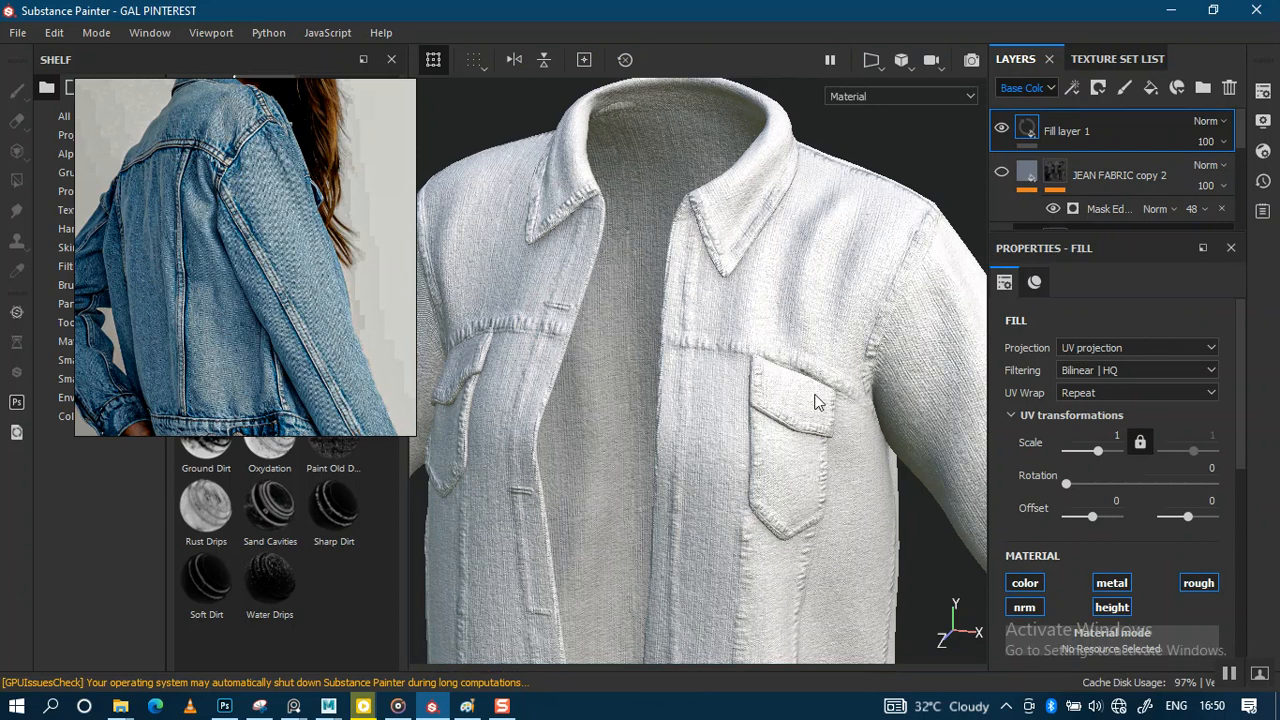
{"action": "scroll", "coordinate": [1238, 500], "scroll_direction": "down", "scroll_amount": 3}
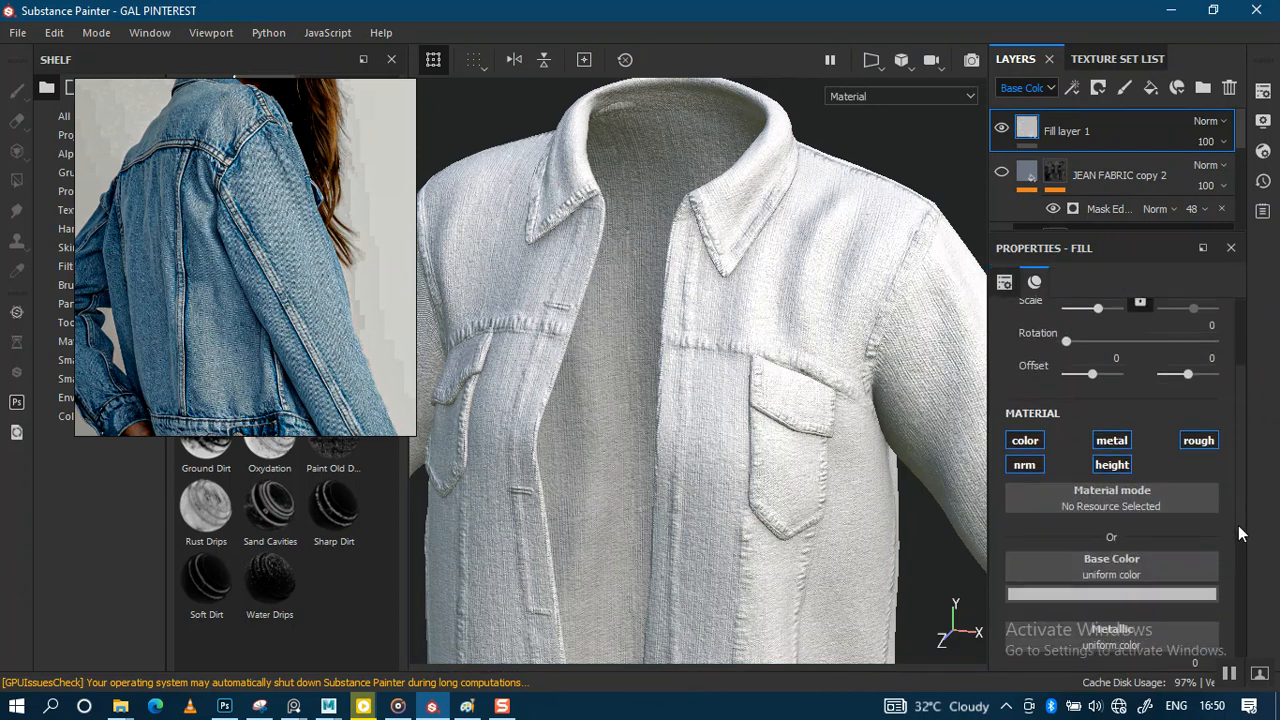
Step: Limit Fill layer 1 to the color and rough channels and raise its roughness to about 0.93
{"action": "scroll", "coordinate": [1122, 520], "scroll_direction": "down", "scroll_amount": 3}
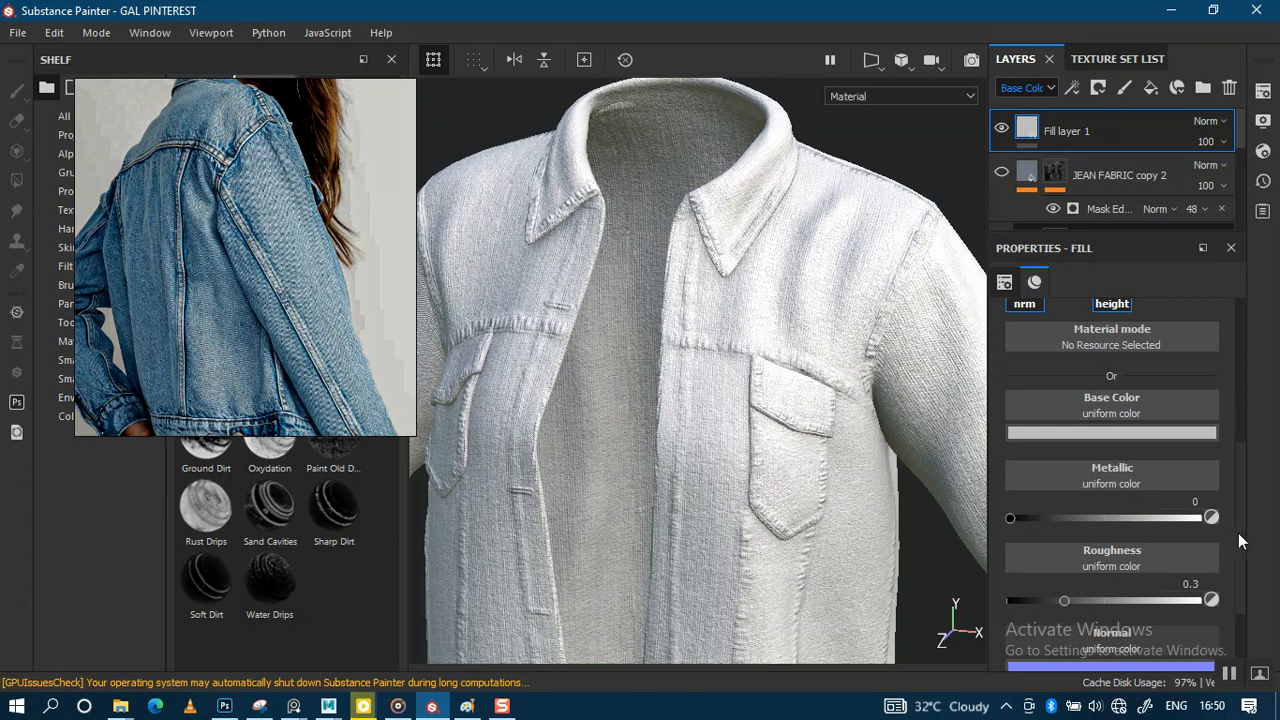
{"action": "scroll", "coordinate": [1100, 430], "scroll_direction": "up", "scroll_amount": 3}
{"action": "left_click", "coordinate": [1024, 445]}
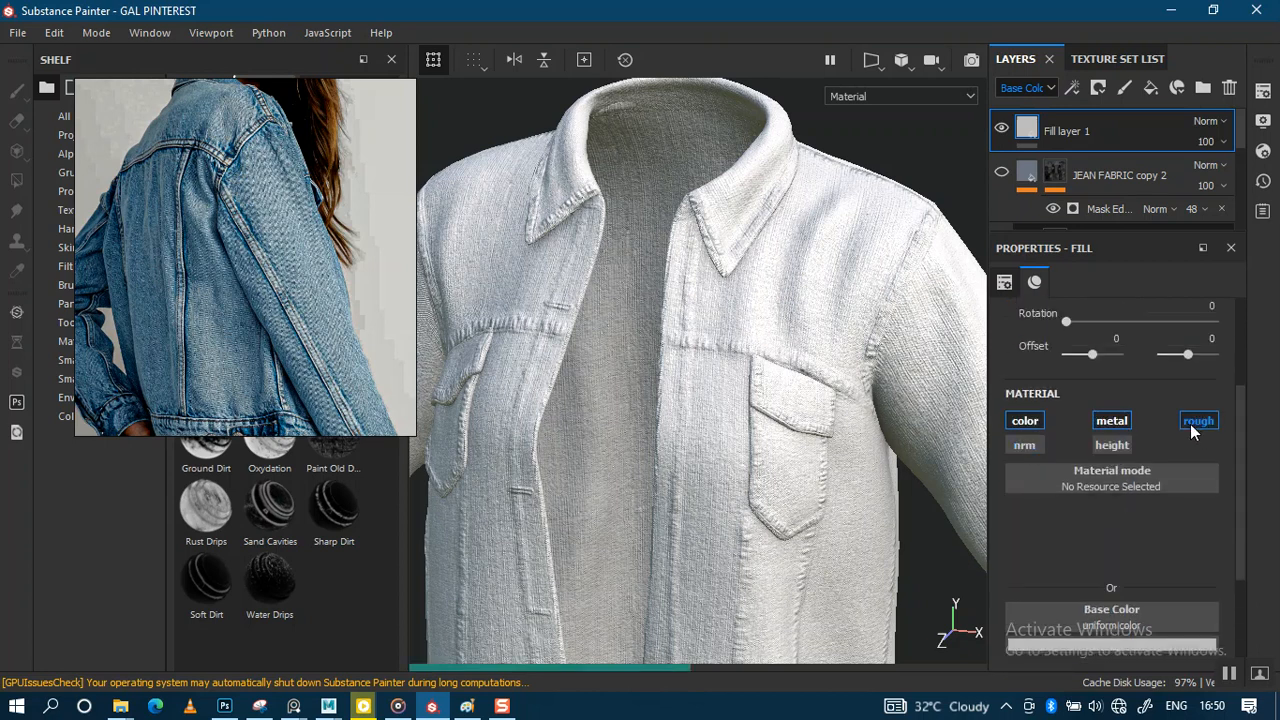
{"action": "left_click", "coordinate": [1111, 420]}
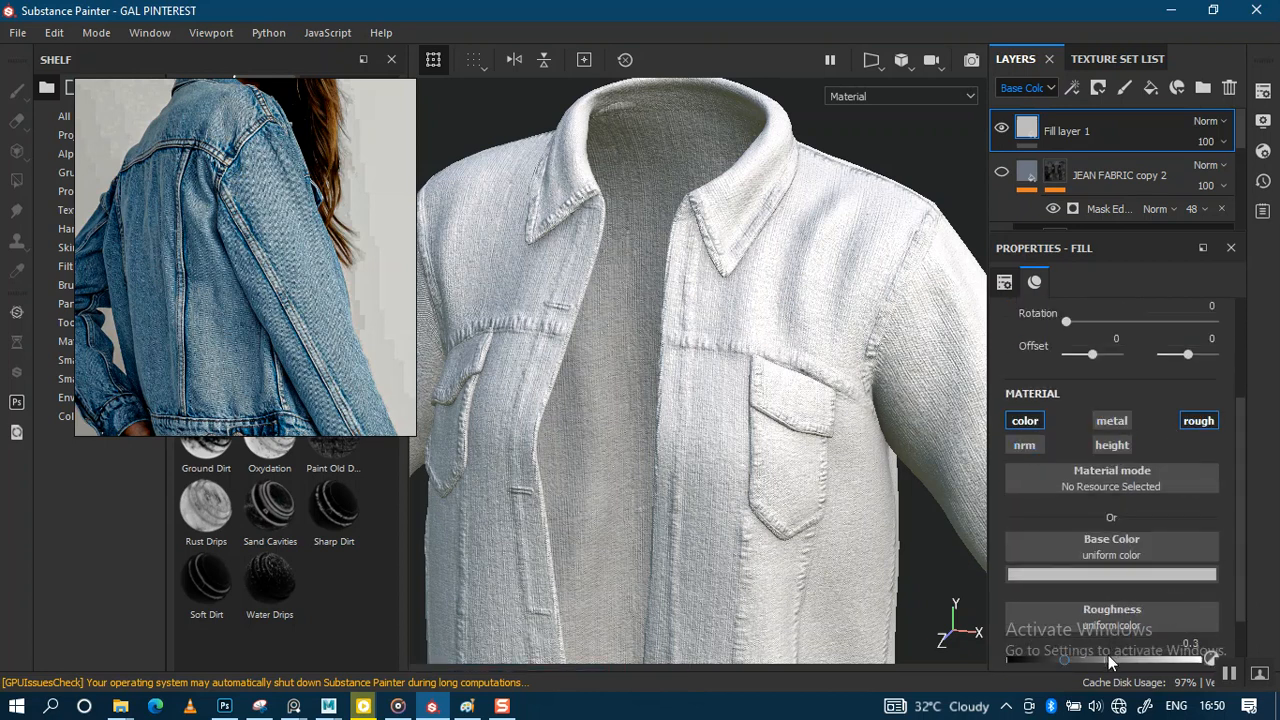
{"action": "left_click_drag", "start_coordinate": [1163, 663], "coordinate": [1191, 660]}
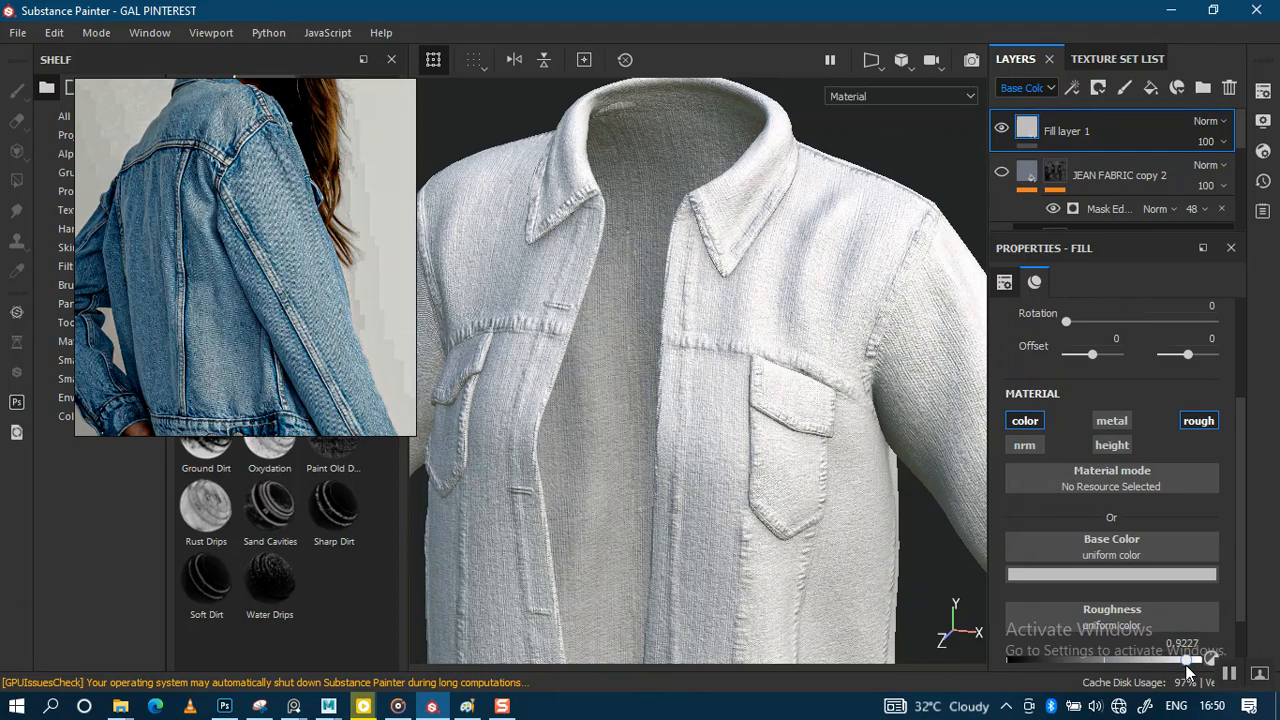
Step: Set the base color of Fill layer 1 to an ochre brown of about R 0.185, G 0.125, B 0.032
{"action": "left_click", "coordinate": [1143, 573]}
{"action": "left_click", "coordinate": [1107, 358]}
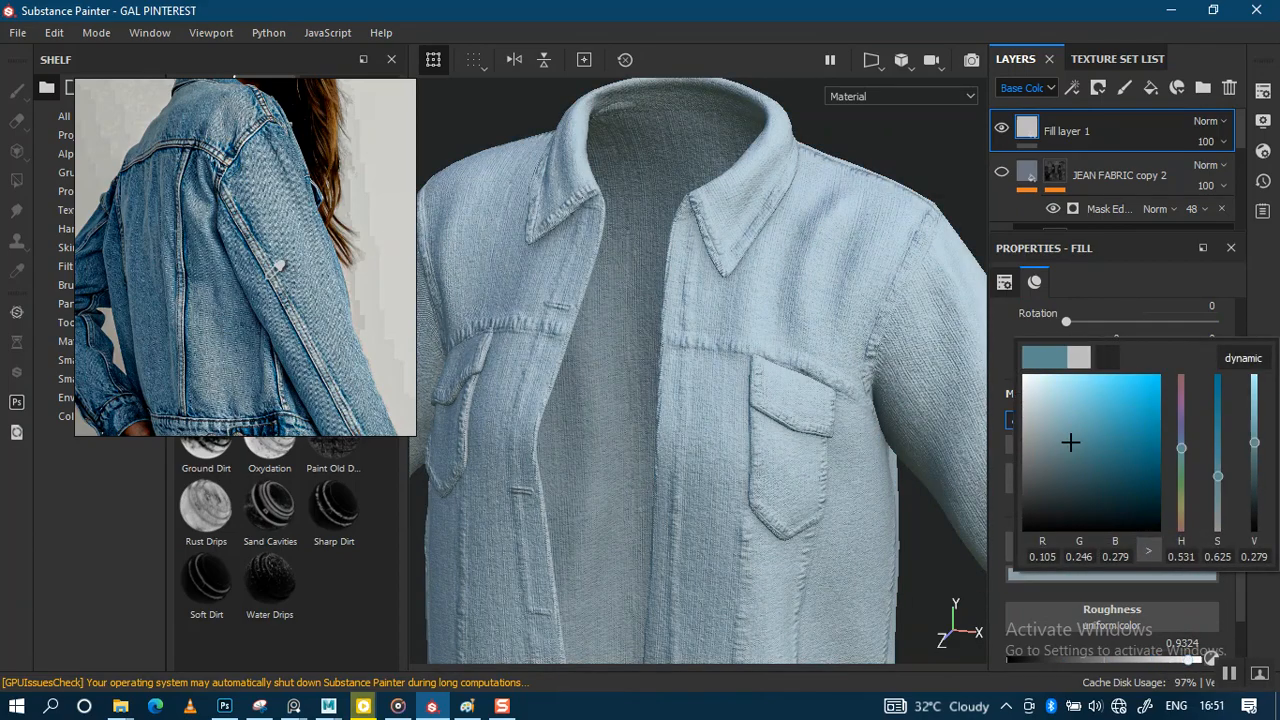
{"action": "left_click", "coordinate": [277, 268]}
{"action": "mouse_move", "coordinate": [267, 281]}
{"action": "left_mouse_down"}
{"action": "mouse_move", "coordinate": [190, 250]}
{"action": "mouse_move", "coordinate": [249, 276]}
{"action": "mouse_move", "coordinate": [233, 302]}
{"action": "mouse_move", "coordinate": [262, 303]}
{"action": "left_mouse_up"}
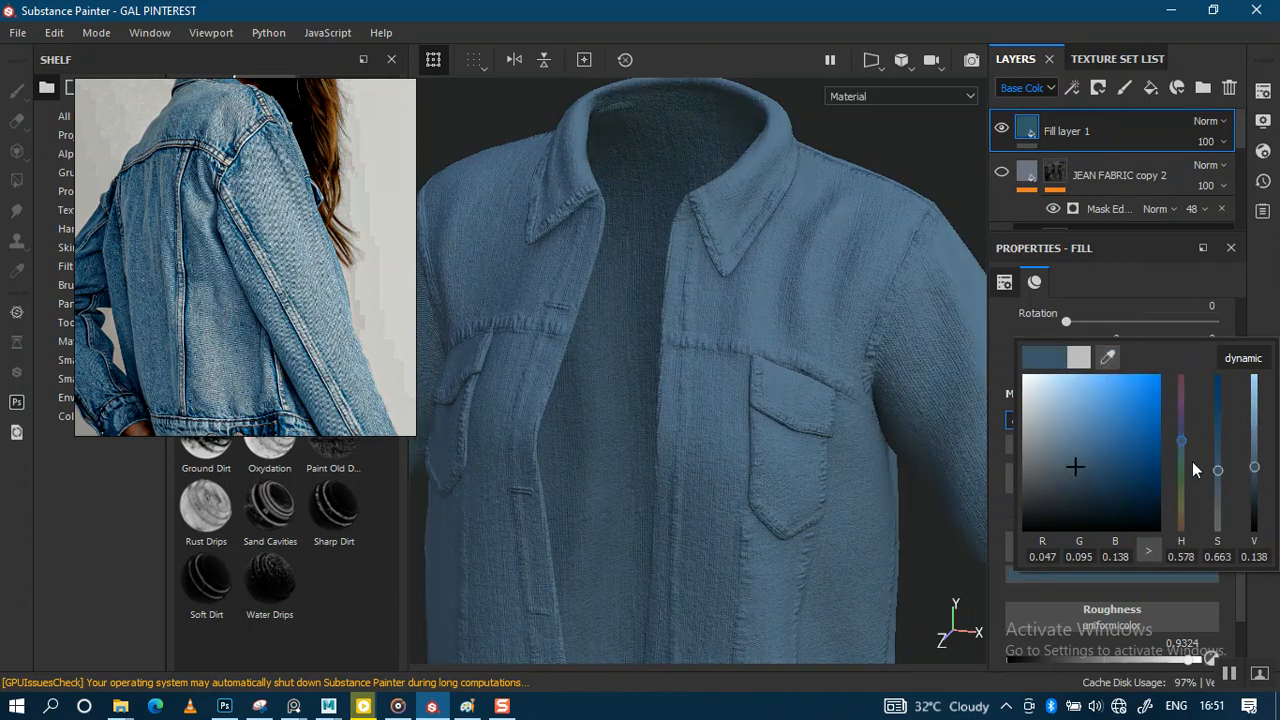
{"action": "left_click_drag", "start_coordinate": [1178, 512], "coordinate": [1179, 514]}
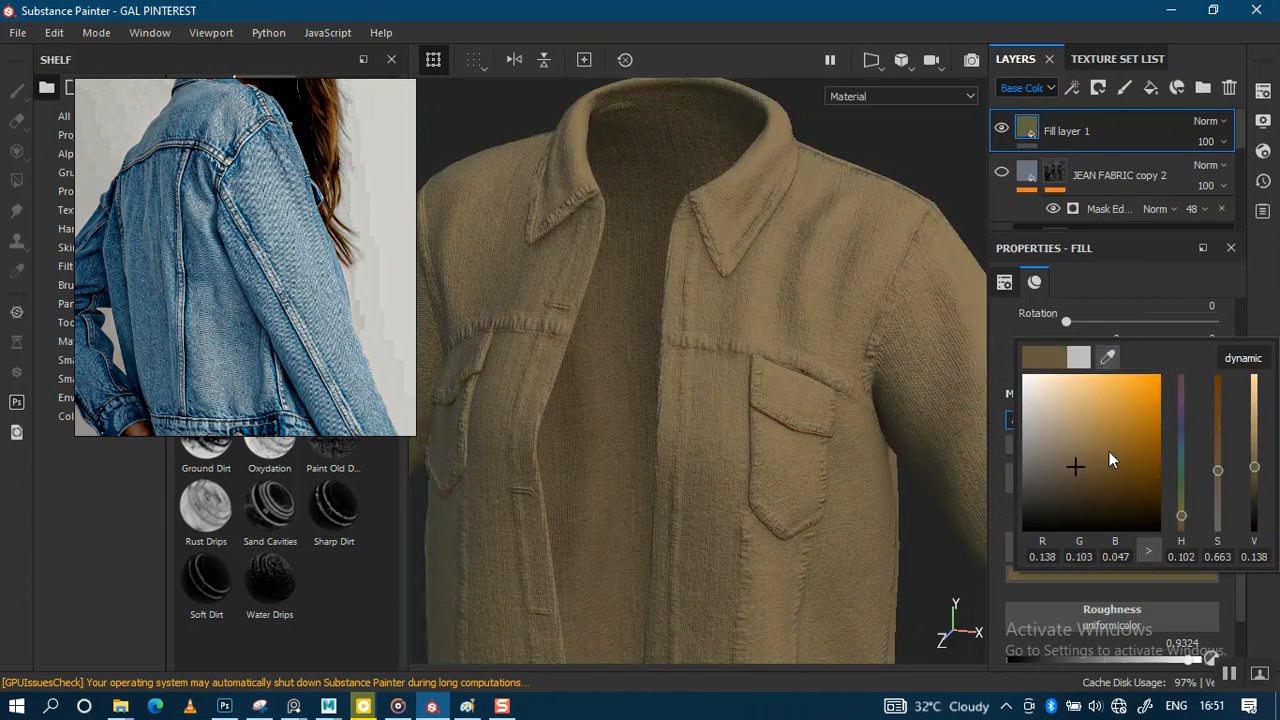
{"action": "left_click", "coordinate": [1116, 447]}
{"action": "mouse_move", "coordinate": [1115, 447]}
{"action": "left_mouse_down"}
{"action": "mouse_move", "coordinate": [1088, 456]}
{"action": "mouse_move", "coordinate": [1132, 437]}
{"action": "mouse_move", "coordinate": [1097, 456]}
{"action": "left_mouse_up"}
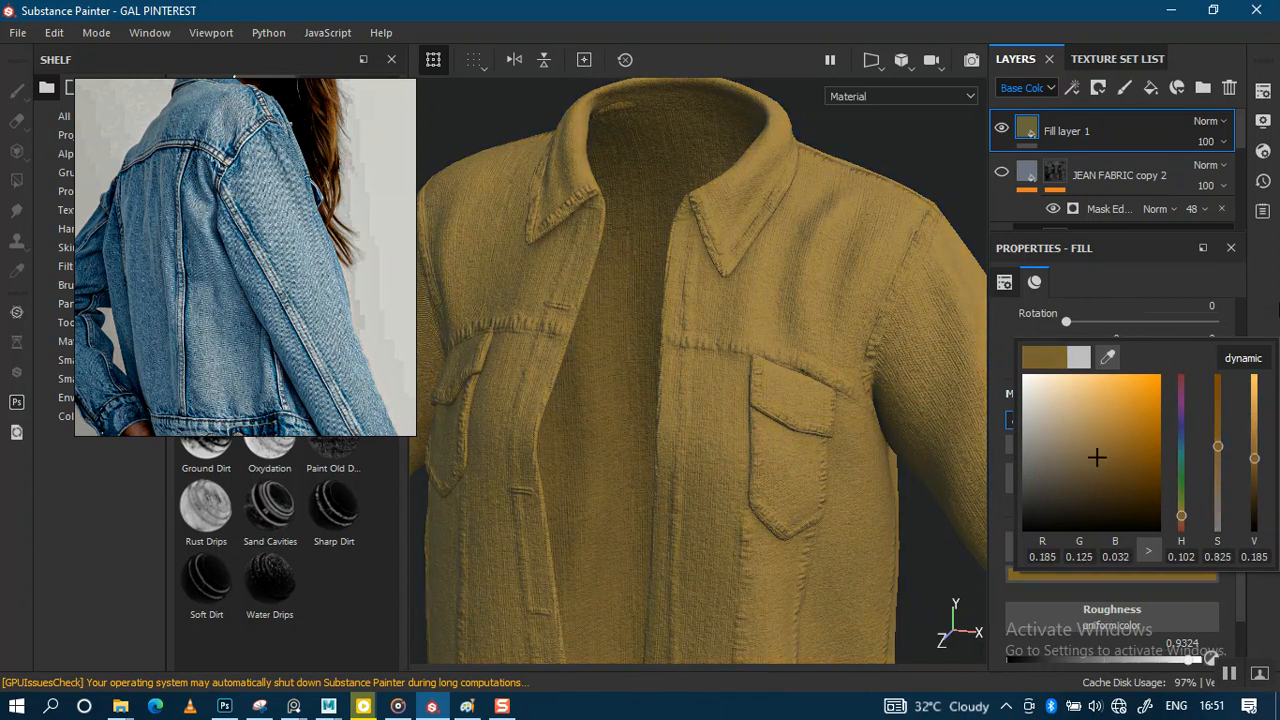
{"action": "left_click", "coordinate": [1196, 281]}
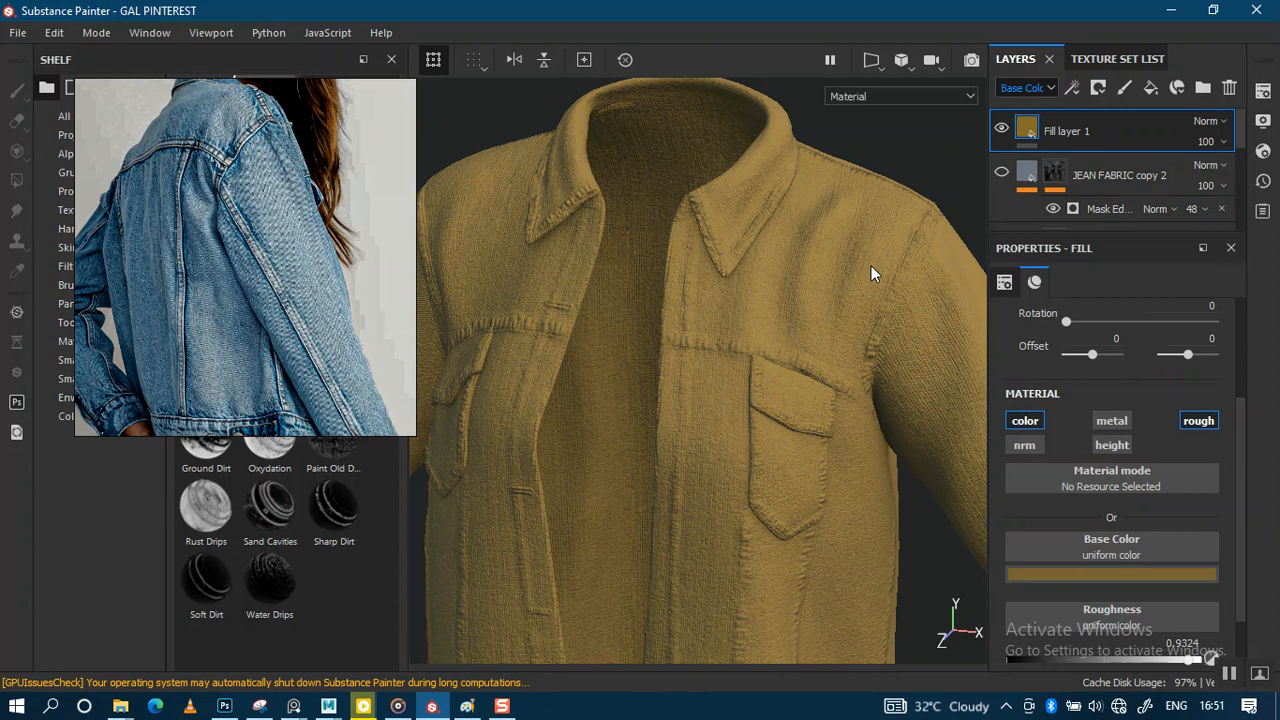
Step: Give Fill layer 1 a black mask and add a fill to the mask using the JACKET_DISPL texture
{"action": "right_click", "coordinate": [1068, 140]}
{"action": "key", "text": "Escape"}
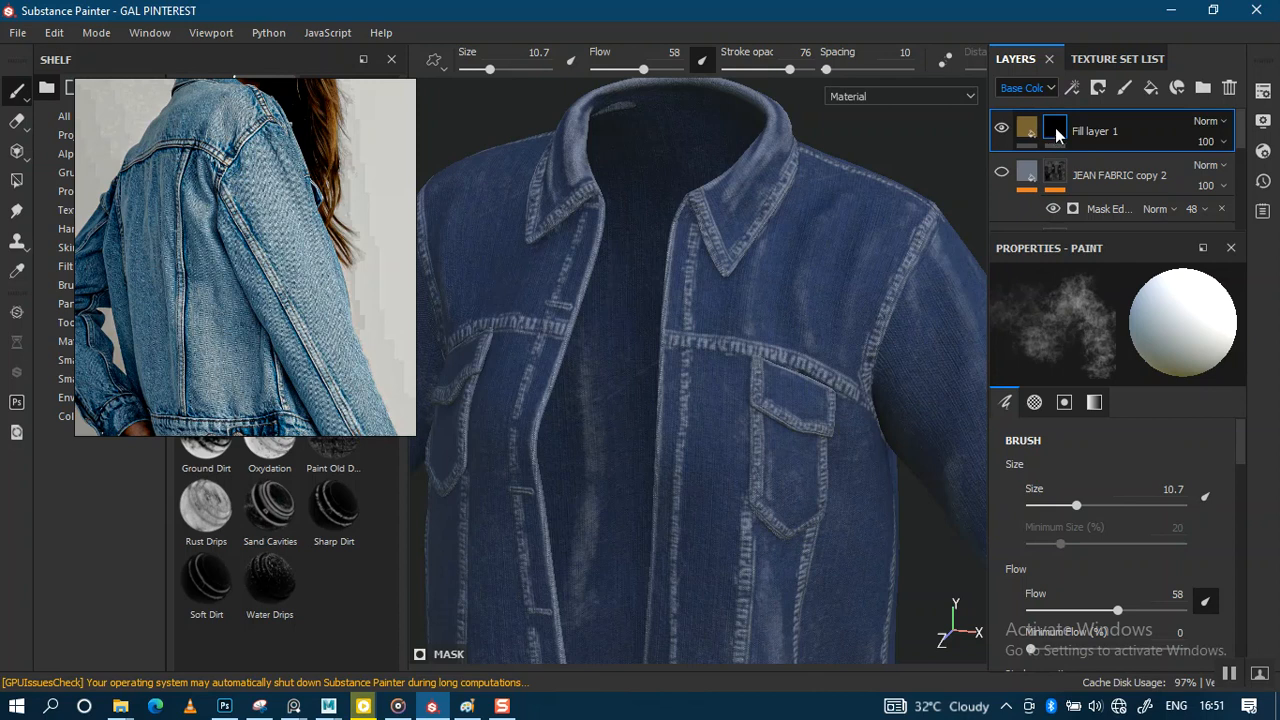
{"action": "right_click", "coordinate": [1053, 133]}
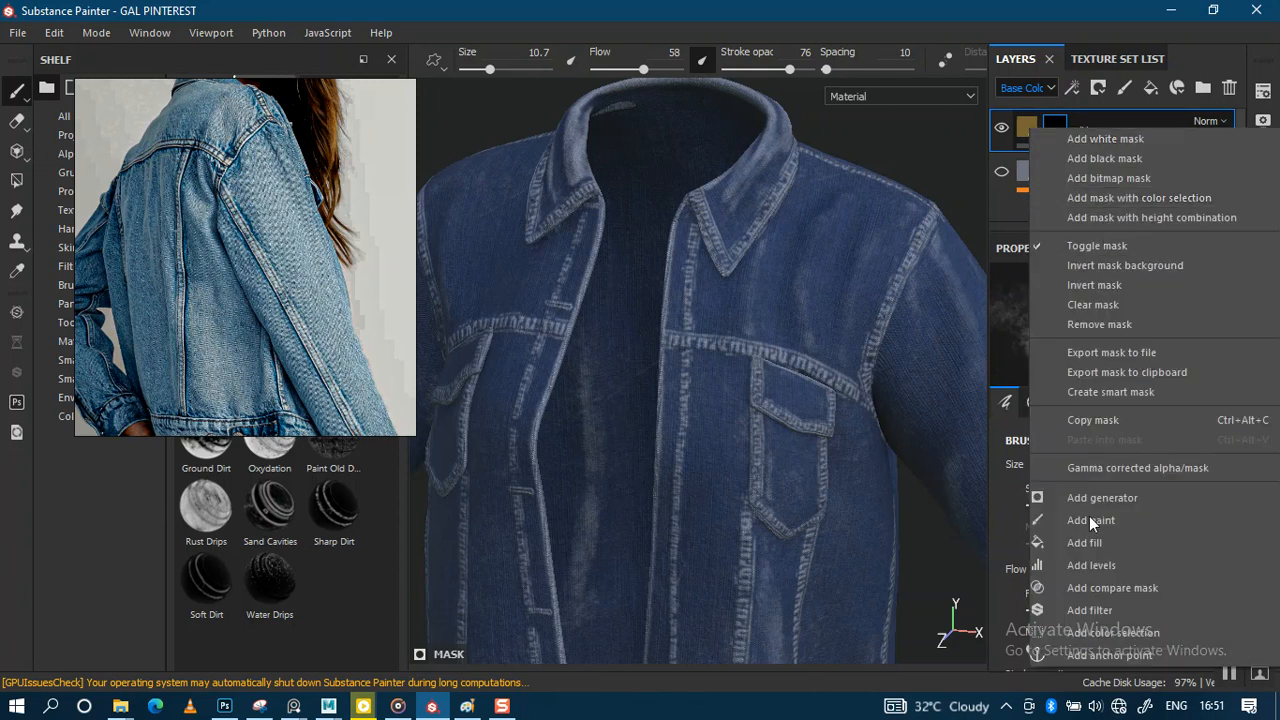
{"action": "left_click", "coordinate": [1095, 543]}
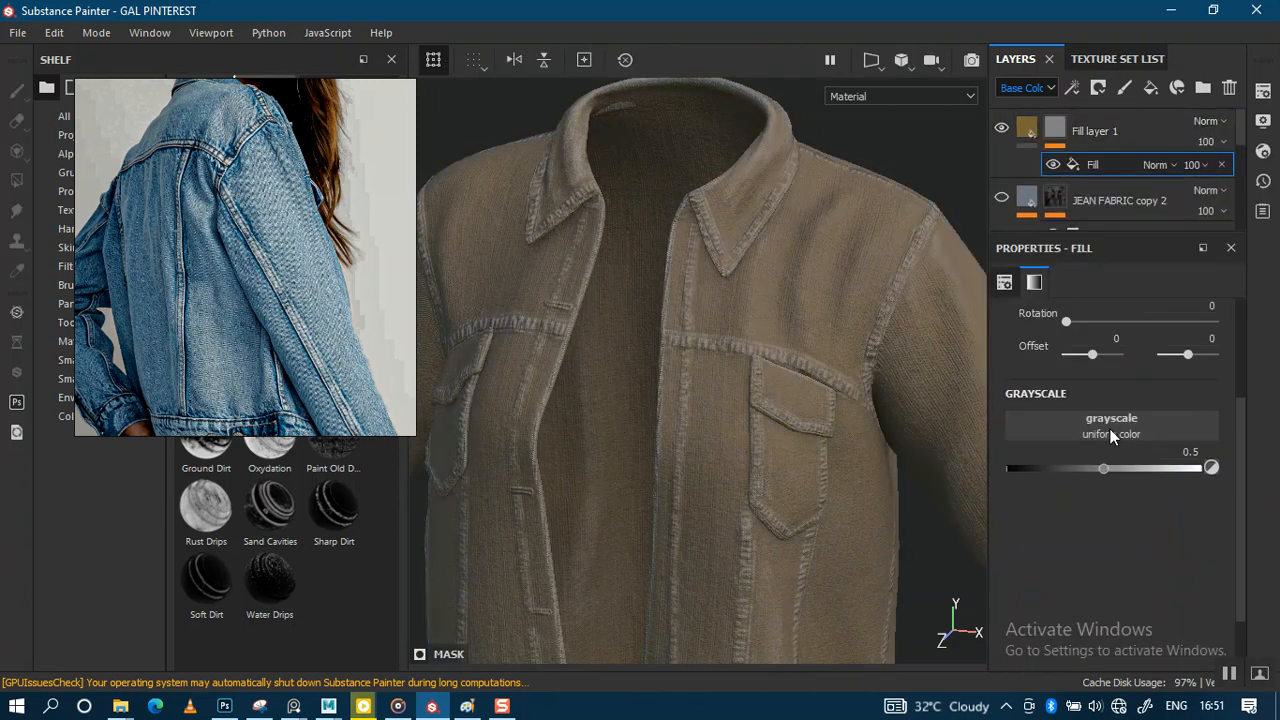
{"action": "left_click", "coordinate": [1111, 430]}
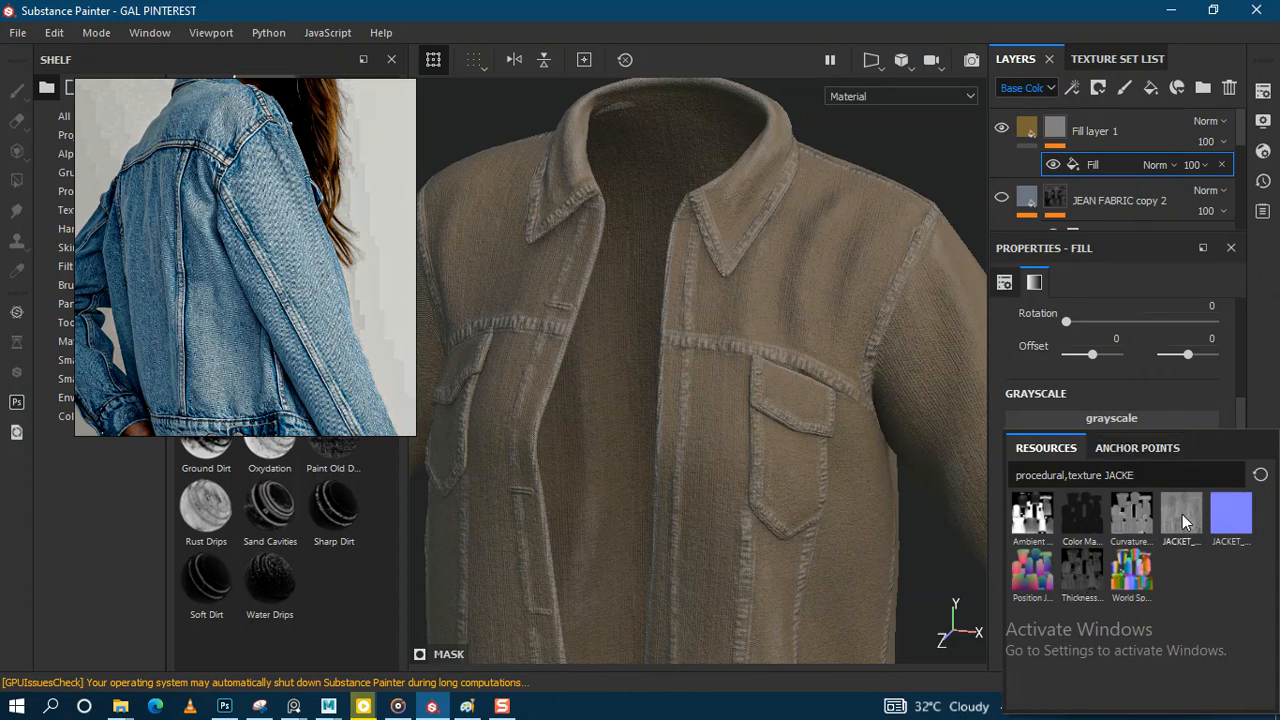
{"action": "mouse_move", "coordinate": [1183, 522]}
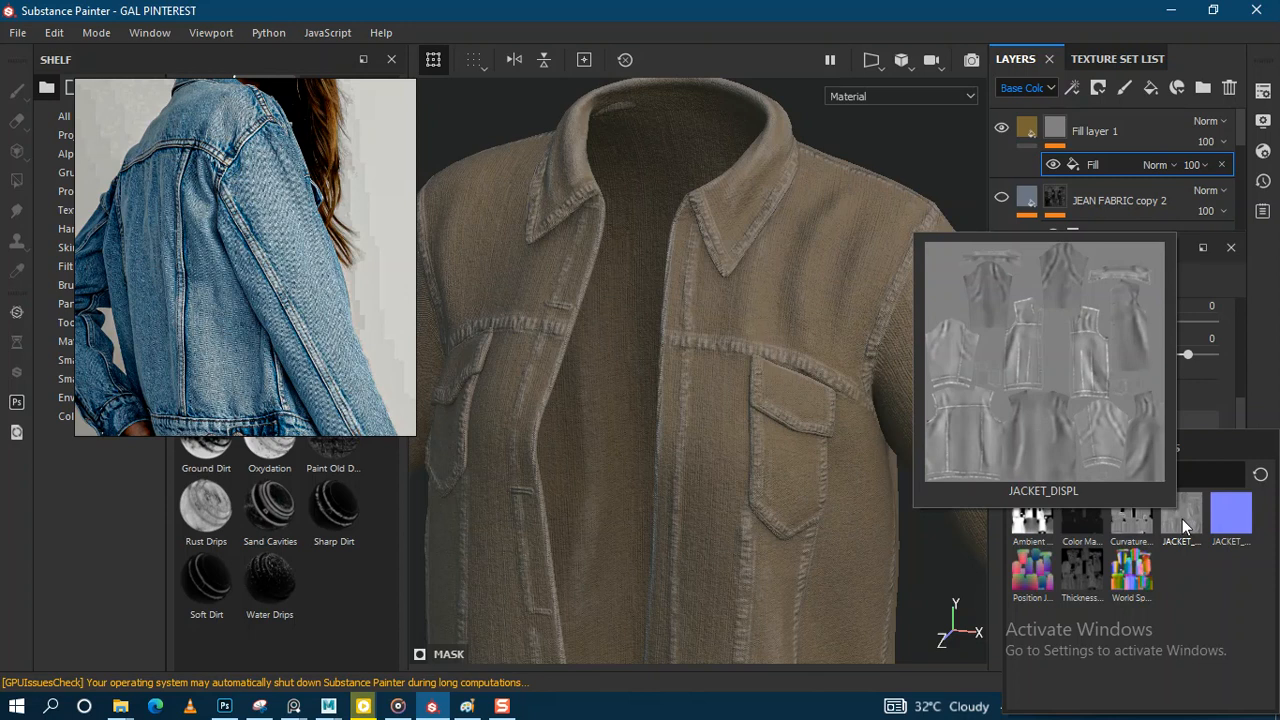
{"action": "left_click", "coordinate": [1183, 522]}
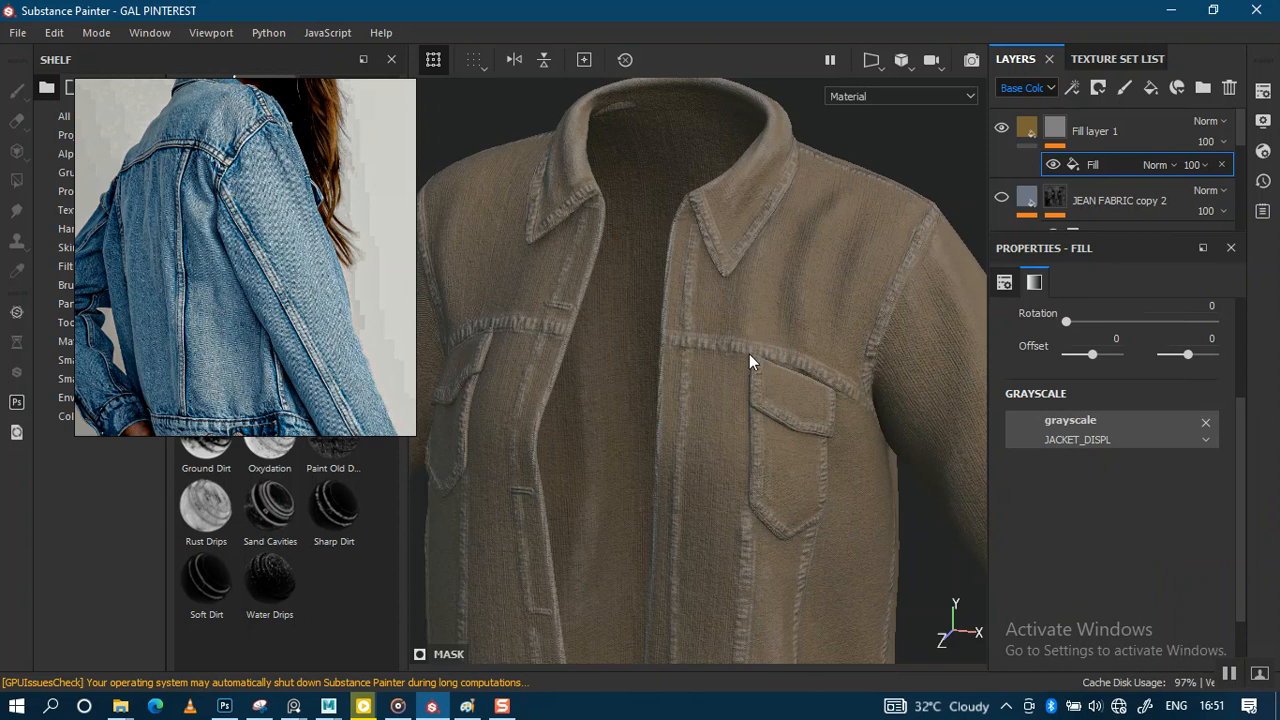
Step: Add Levels to the mask of Fill layer 1, with the black input at 0.051 and the midtone at 4.243
{"action": "right_click_drag", "start_coordinate": [763, 400], "coordinate": [746, 357], "text": "alt"}
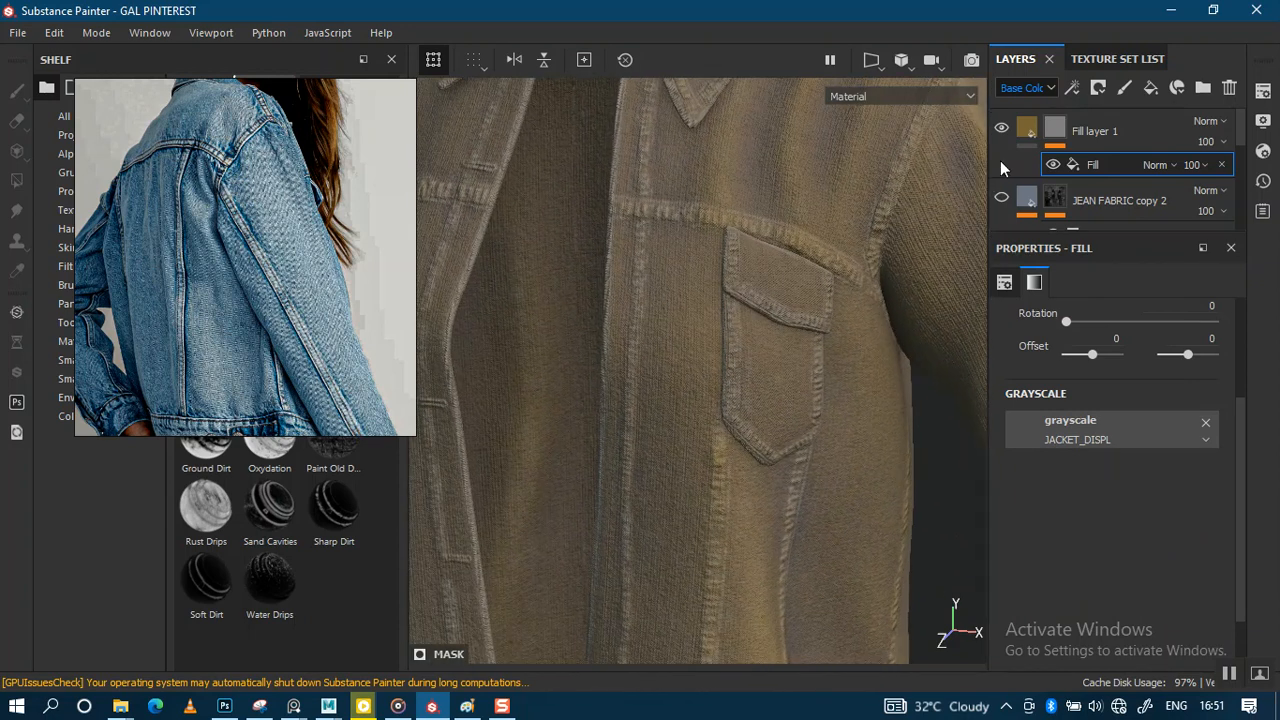
{"action": "right_click", "coordinate": [1055, 130]}
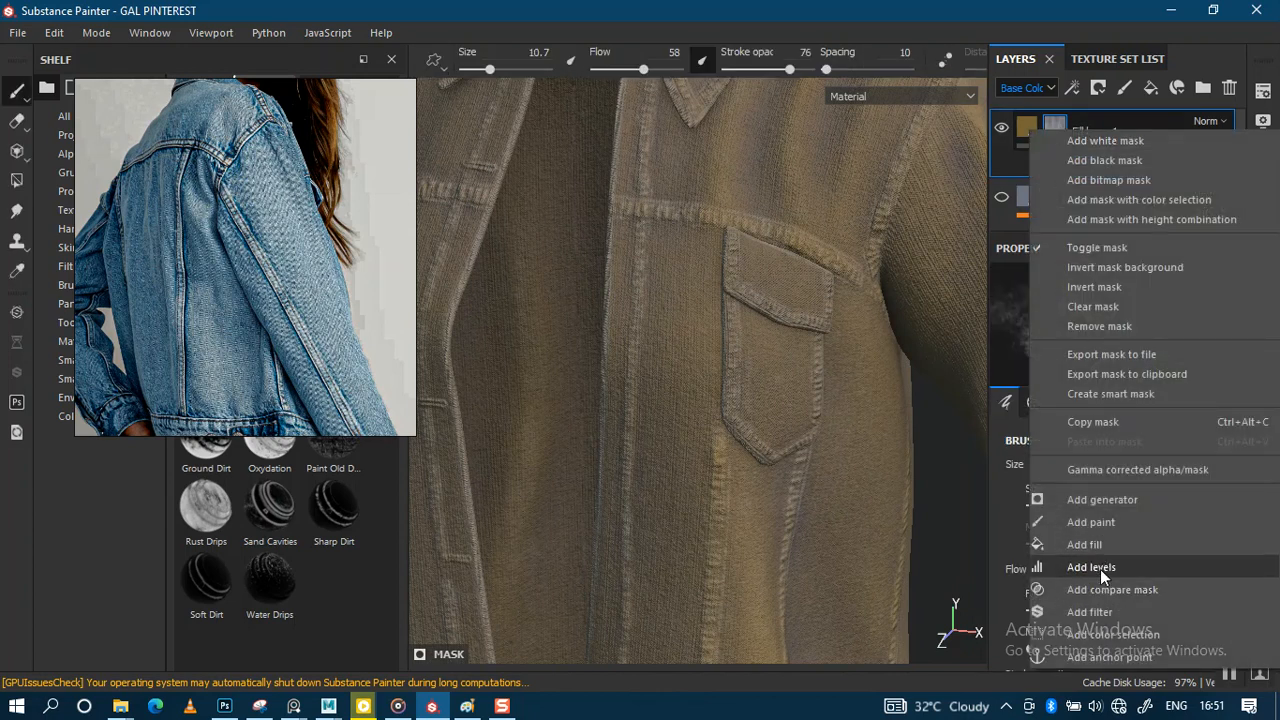
{"action": "left_click", "coordinate": [1099, 568]}
{"action": "left_click_drag", "start_coordinate": [1118, 327], "coordinate": [1137, 336]}
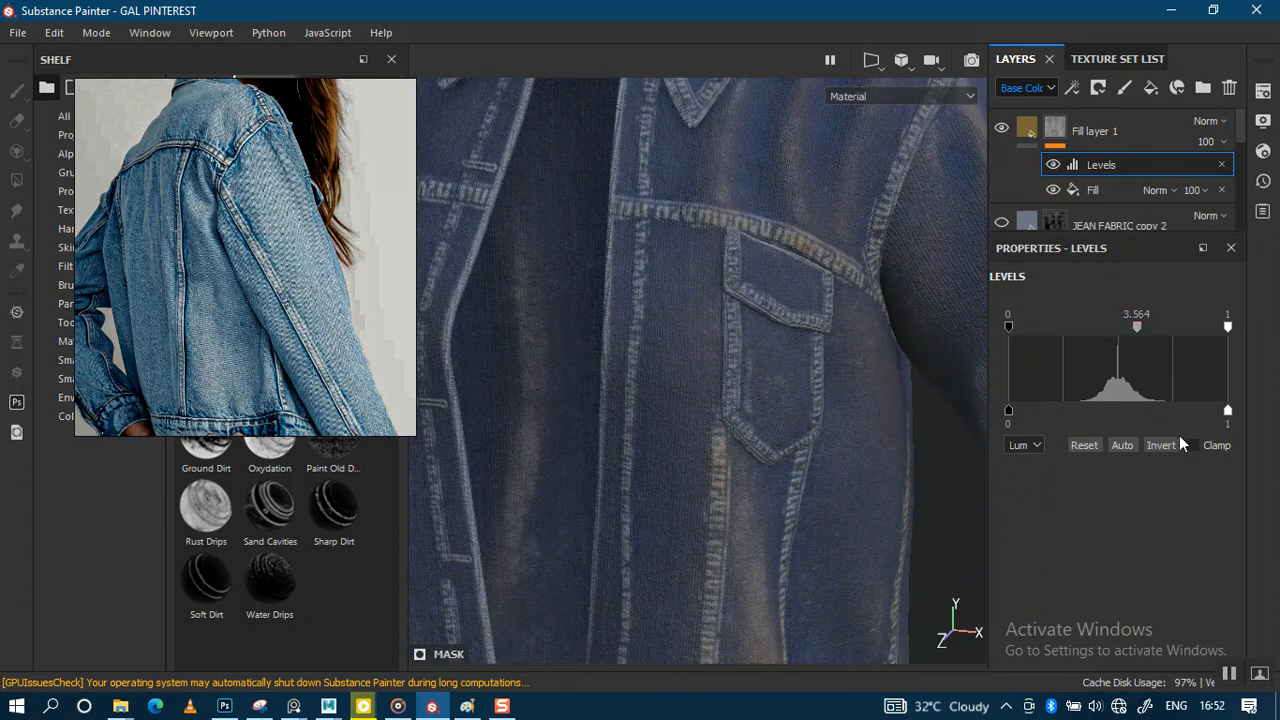
{"action": "mouse_move", "coordinate": [1011, 325]}
{"action": "left_mouse_down"}
{"action": "mouse_move", "coordinate": [1050, 331]}
{"action": "mouse_move", "coordinate": [1007, 326]}
{"action": "mouse_move", "coordinate": [1020, 326]}
{"action": "left_mouse_up"}
{"action": "mouse_move", "coordinate": [1143, 323]}
{"action": "left_mouse_down"}
{"action": "mouse_move", "coordinate": [1102, 328]}
{"action": "mouse_move", "coordinate": [1146, 333]}
{"action": "left_mouse_up"}
Step: Reduce the opacity of Fill layer 1 to 55
{"action": "scroll", "coordinate": [783, 206], "scroll_direction": "down", "scroll_amount": 3}
{"action": "scroll", "coordinate": [846, 322], "scroll_direction": "down", "scroll_amount": 2}
{"action": "left_click_drag", "start_coordinate": [846, 322], "coordinate": [791, 306], "text": "alt"}
{"action": "right_click_drag", "start_coordinate": [791, 306], "coordinate": [856, 432], "text": "alt"}
{"action": "left_click", "coordinate": [1206, 141]}
{"action": "left_click_drag", "start_coordinate": [1220, 186], "coordinate": [1235, 184]}
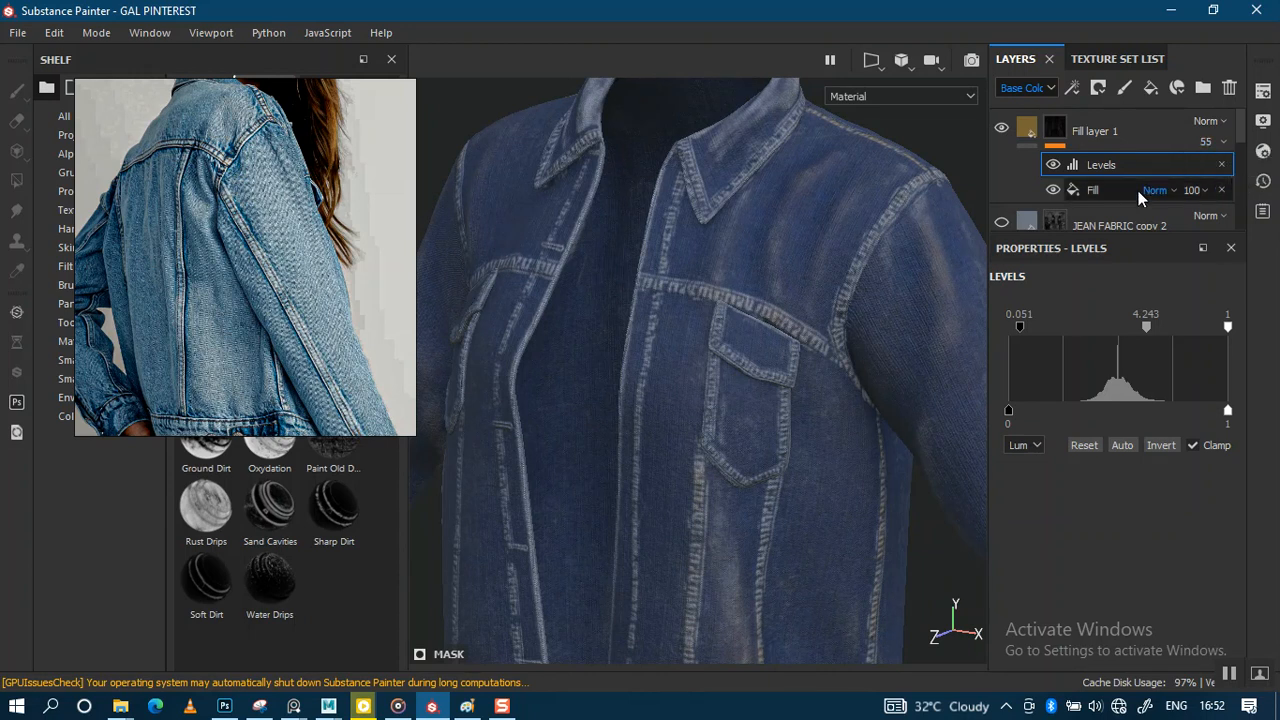
Step: Rename Fill layer 1 as MASK DISP
{"action": "left_click", "coordinate": [1093, 144]}
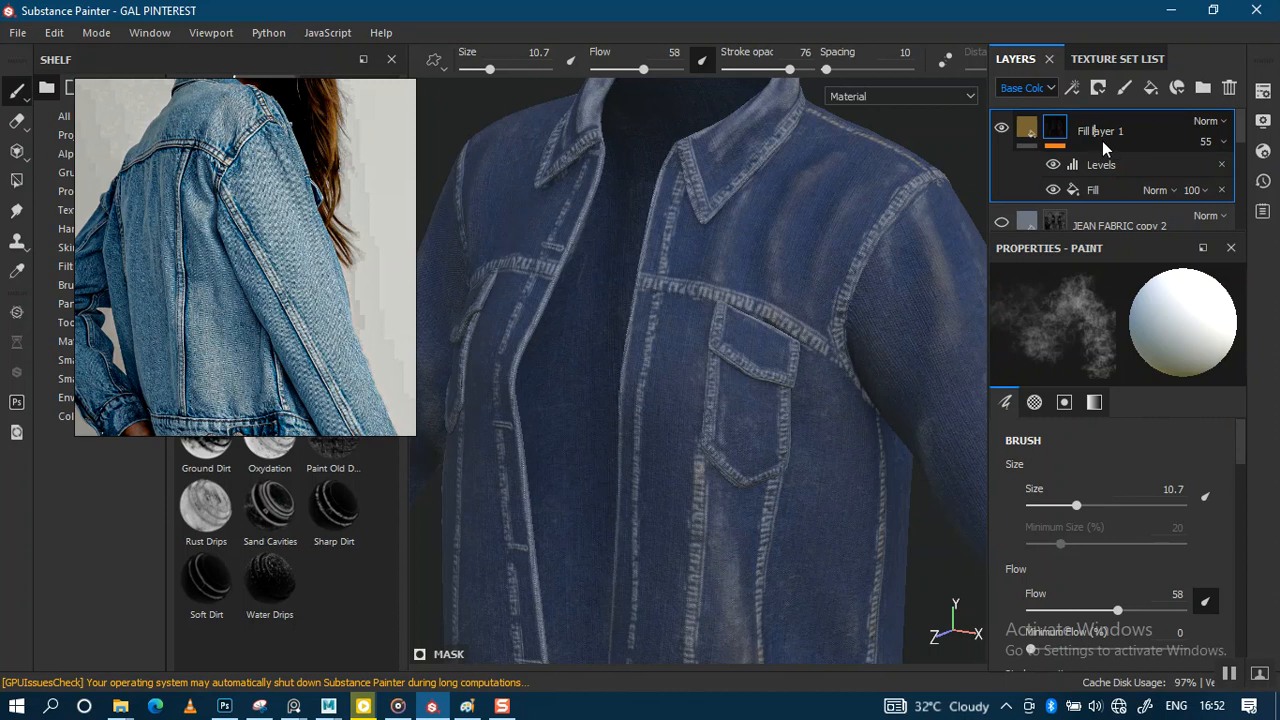
{"action": "left_click_drag", "start_coordinate": [1093, 145], "coordinate": [1123, 125]}
{"action": "double_click", "coordinate": [1120, 130]}
{"action": "type", "text": "MASK DISP"}
Step: Duplicate the MASK DISP layer, remove the Levels and Fill from the copy's mask, and raise the copy's opacity to 100
{"action": "left_click_drag", "start_coordinate": [751, 285], "coordinate": [710, 272], "text": "alt"}
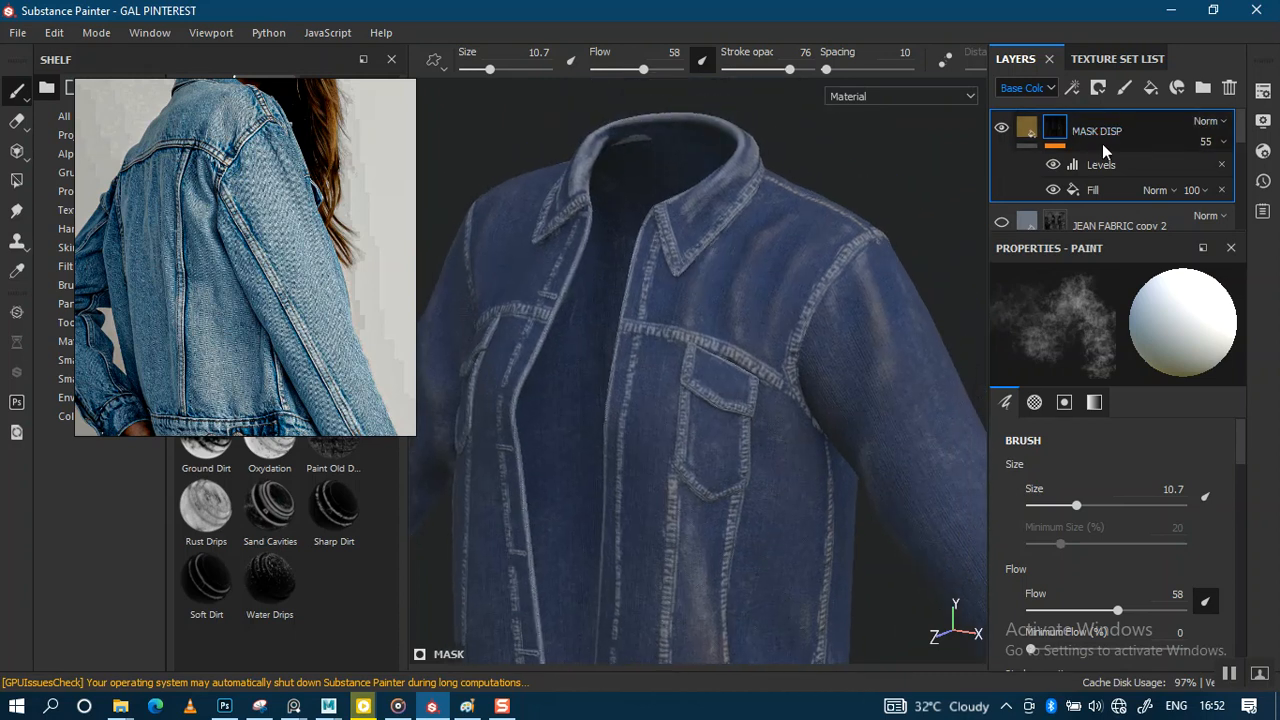
{"action": "key", "text": "ctrl+d"}
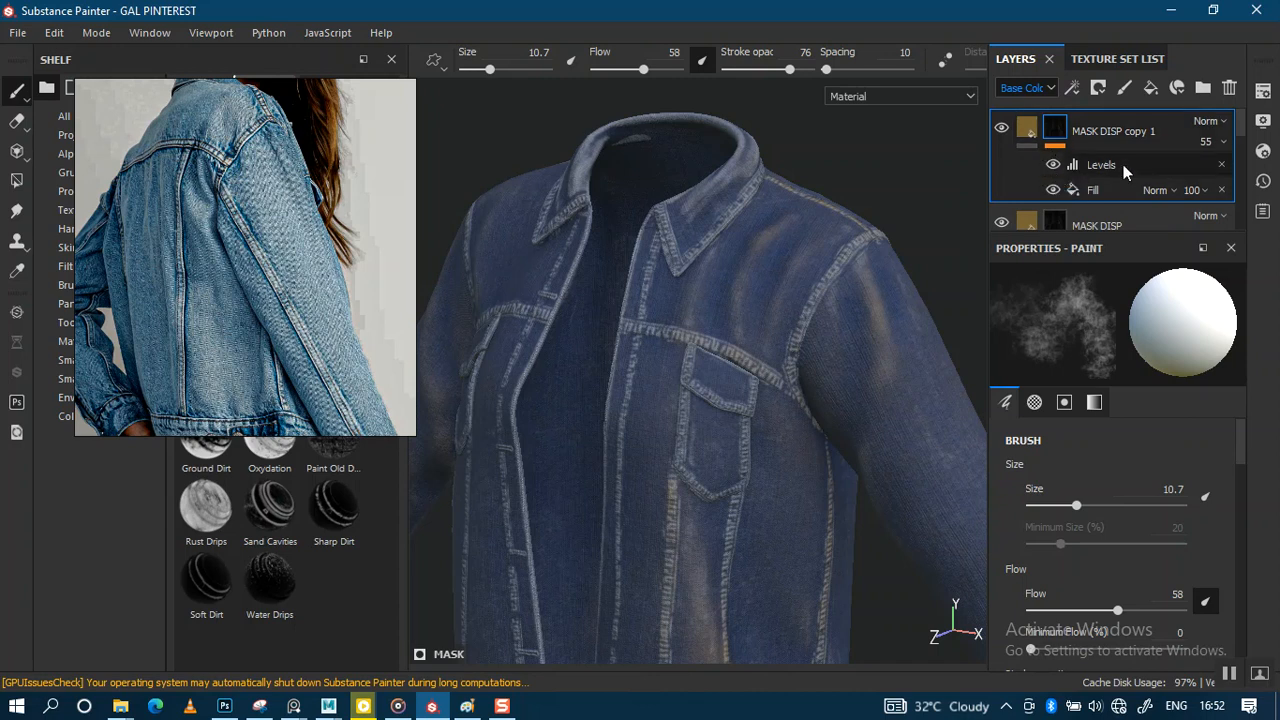
{"action": "left_click", "coordinate": [1221, 166]}
{"action": "left_click", "coordinate": [1221, 166]}
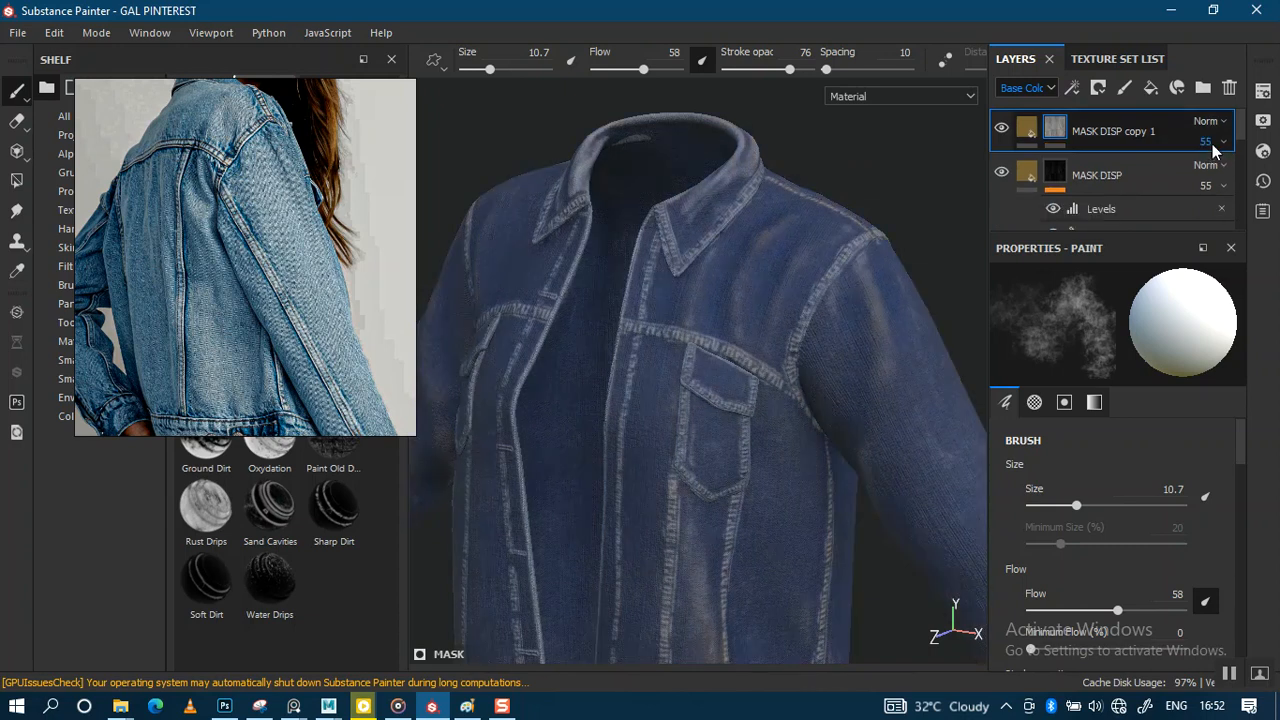
{"action": "left_click_drag", "start_coordinate": [1205, 142], "coordinate": [1275, 172]}
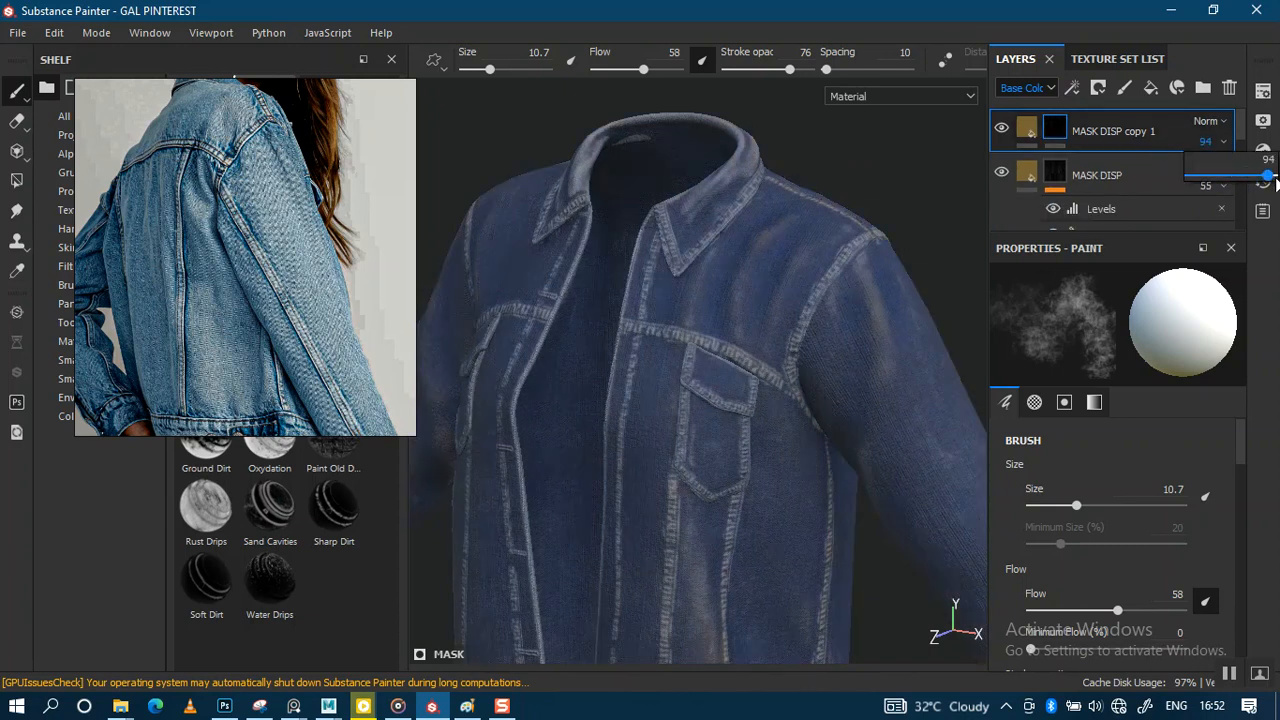
Step: Set the base color of MASK DISP copy 1 to a light grey-blue sampled from the denim back panel in the reference photo
{"action": "left_click", "coordinate": [1023, 131]}
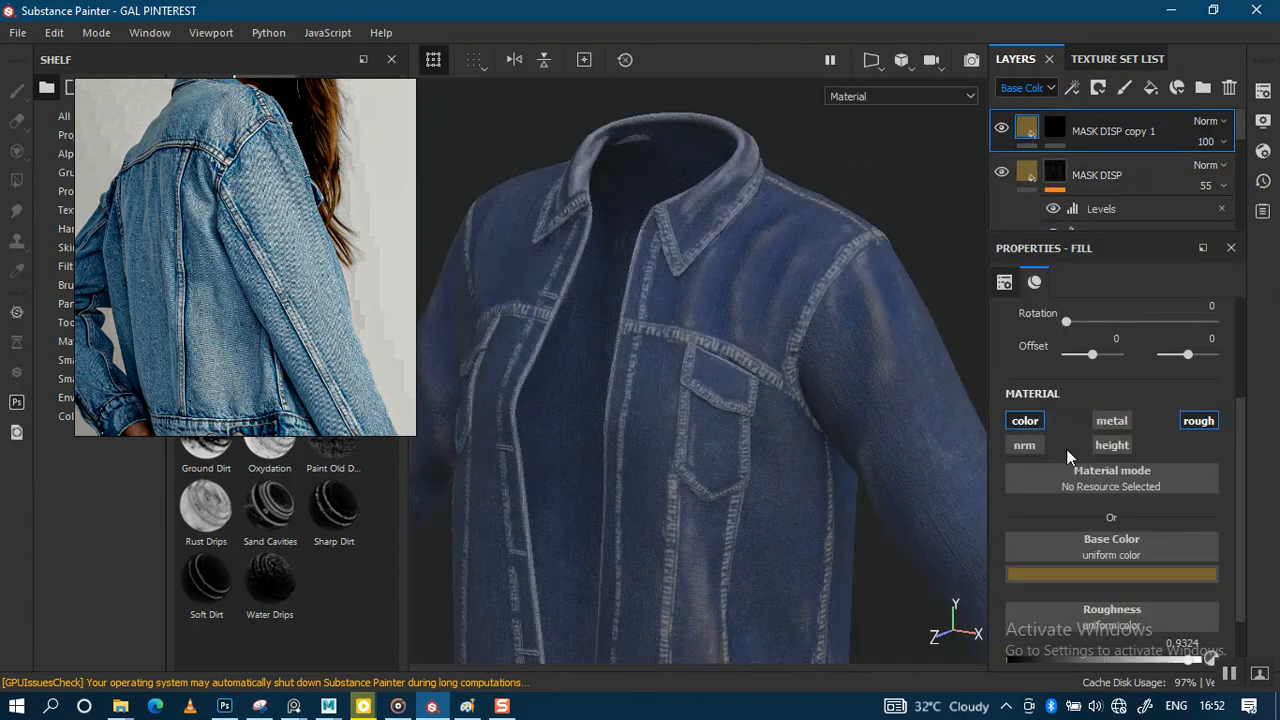
{"action": "left_click", "coordinate": [1076, 575]}
{"action": "left_click", "coordinate": [1107, 362]}
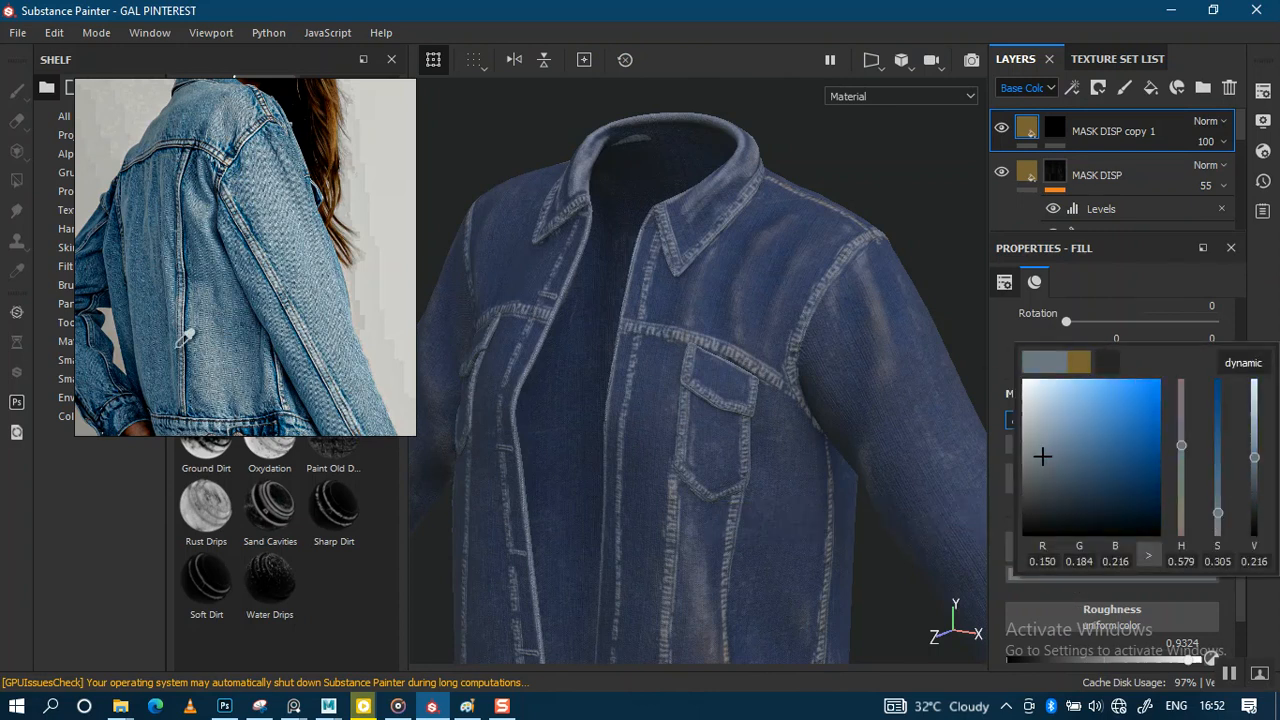
{"action": "left_click", "coordinate": [214, 335]}
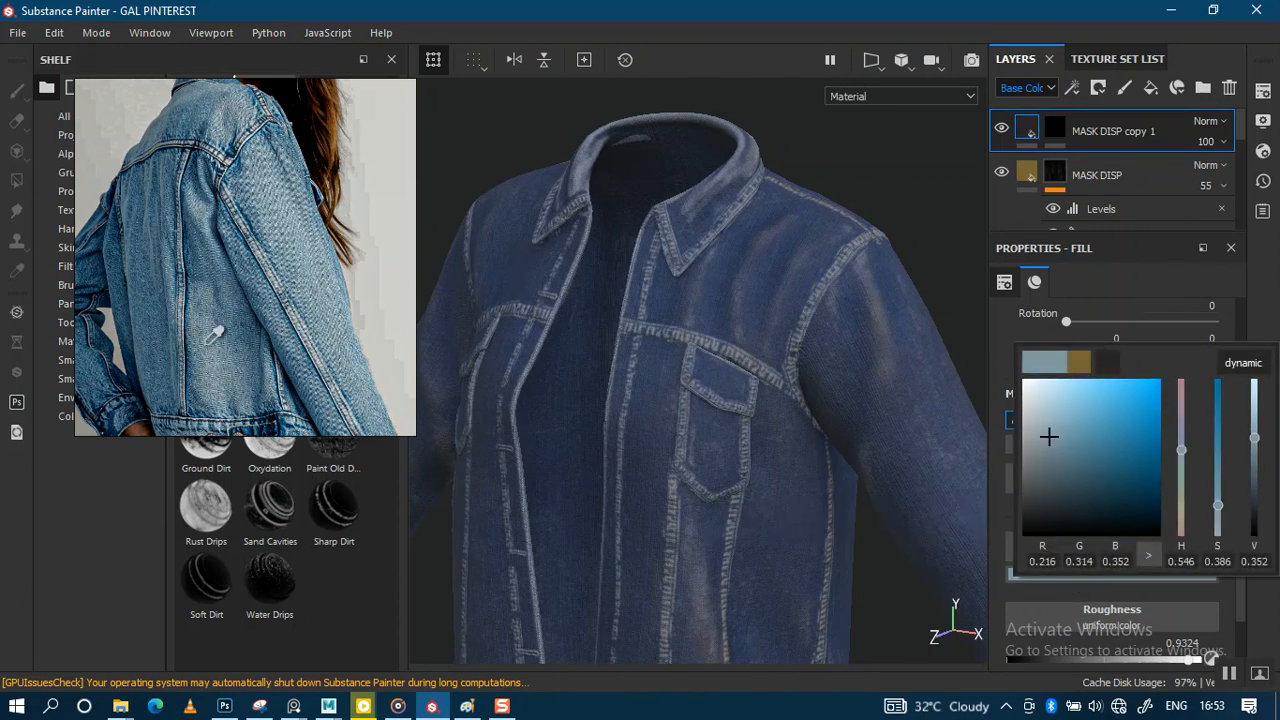
{"action": "left_click", "coordinate": [1261, 313]}
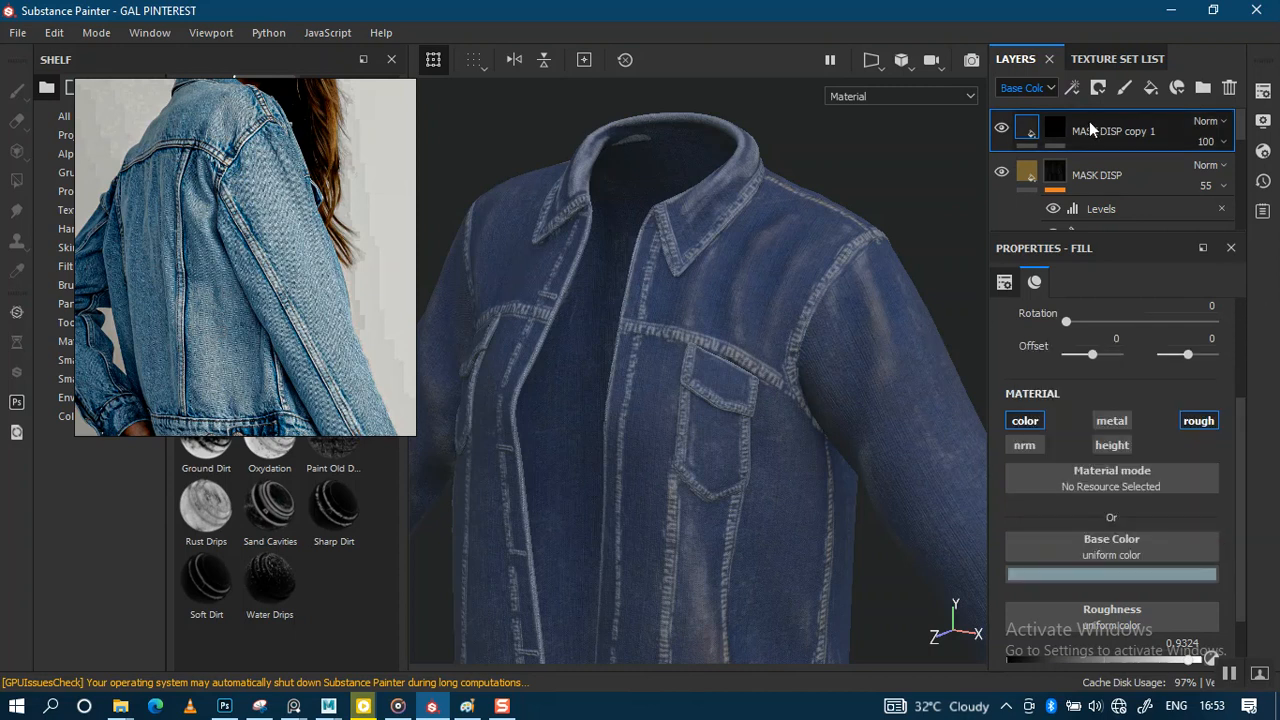
Step: Add a fill to the mask of MASK DISP copy 1 using the JACKET mesh's Ambient Occlusion map
{"action": "right_click", "coordinate": [1058, 130]}
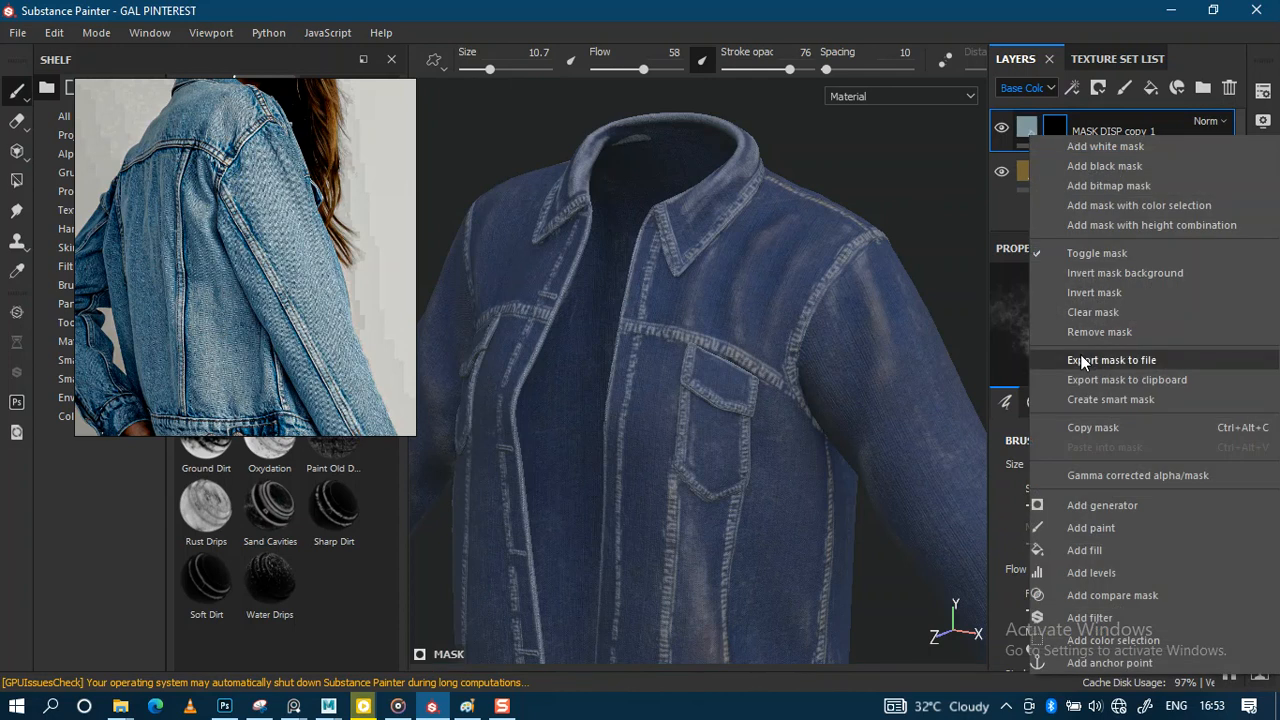
{"action": "left_click", "coordinate": [1089, 549]}
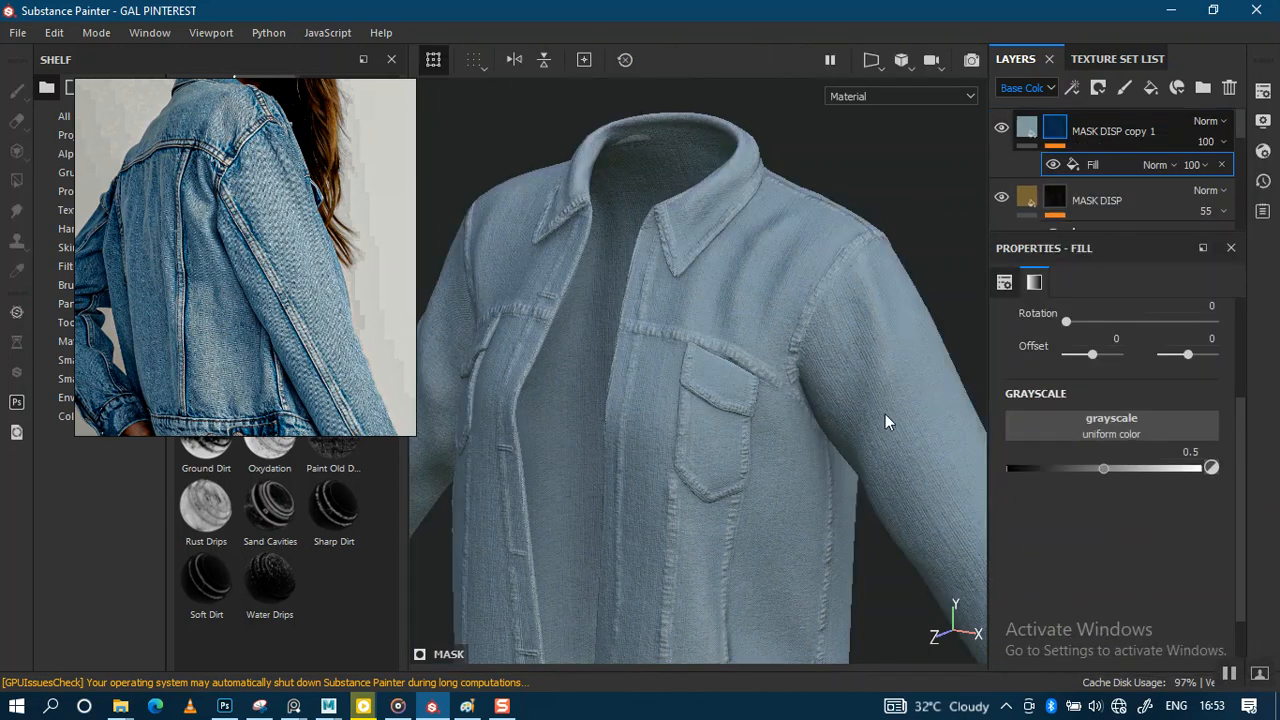
{"action": "left_click", "coordinate": [1080, 440]}
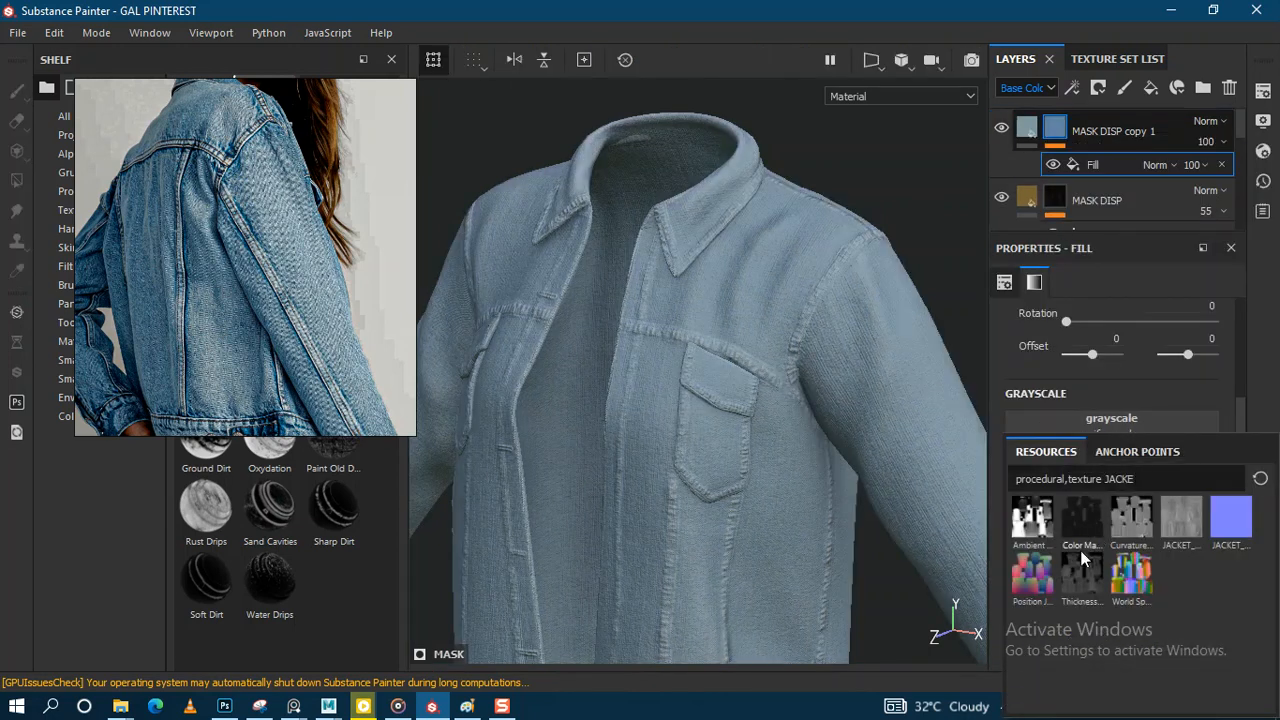
{"action": "mouse_move", "coordinate": [1080, 590]}
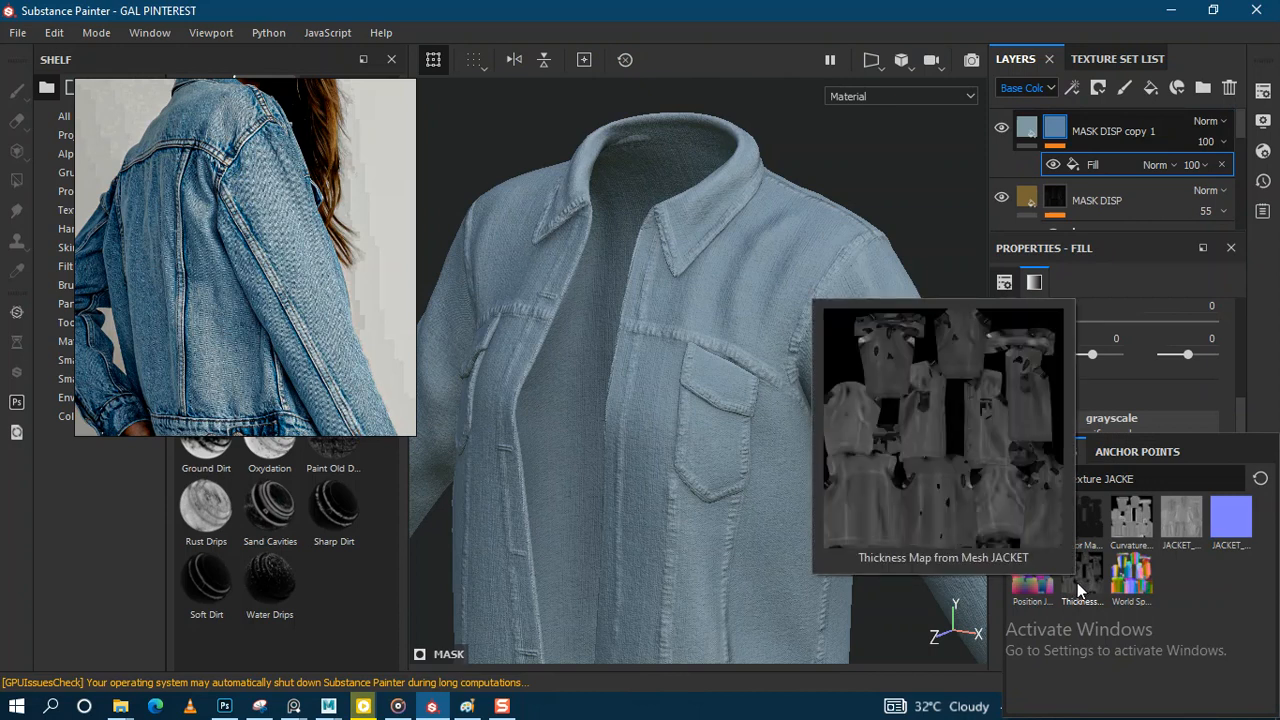
{"action": "left_click", "coordinate": [1036, 521]}
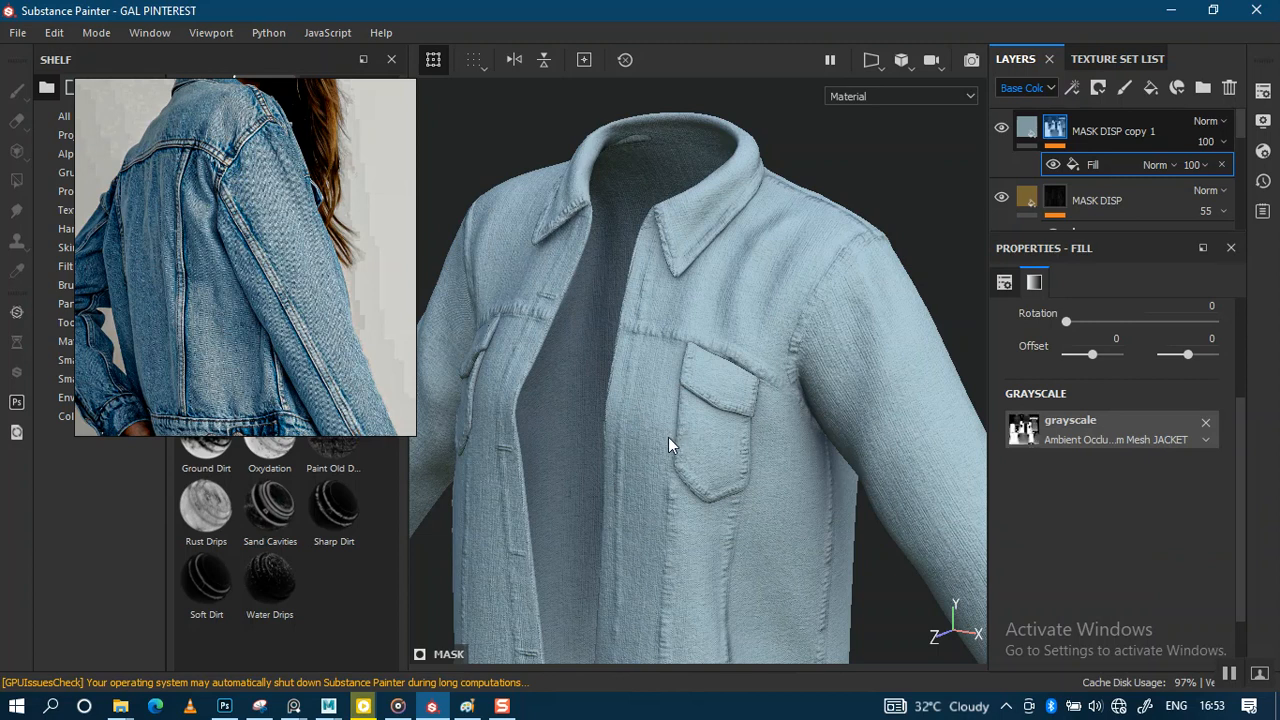
{"action": "right_click_drag", "start_coordinate": [722, 438], "coordinate": [793, 397], "text": "alt"}
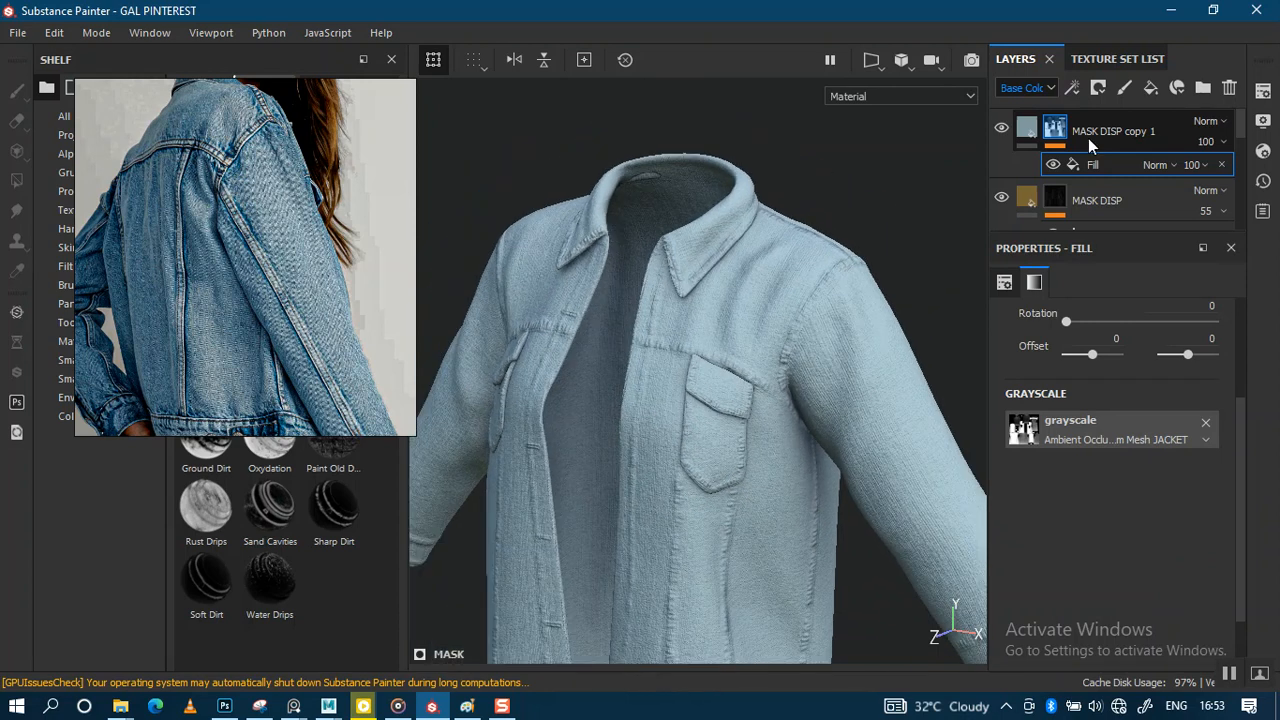
{"action": "left_click", "coordinate": [1058, 135]}
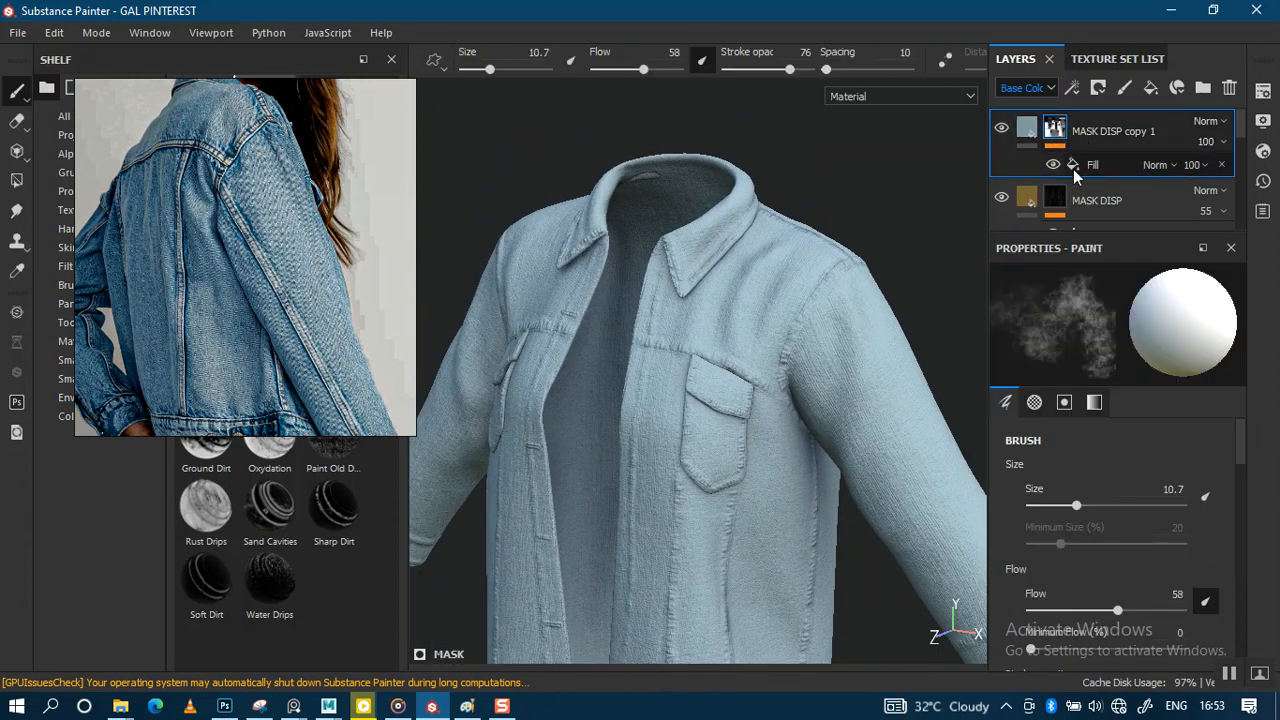
Step: Add Levels to the mask of MASK DISP copy 1, enable clamping and raise the input black point to about 0.85
{"action": "left_click", "coordinate": [1068, 161]}
{"action": "right_click", "coordinate": [1058, 135]}
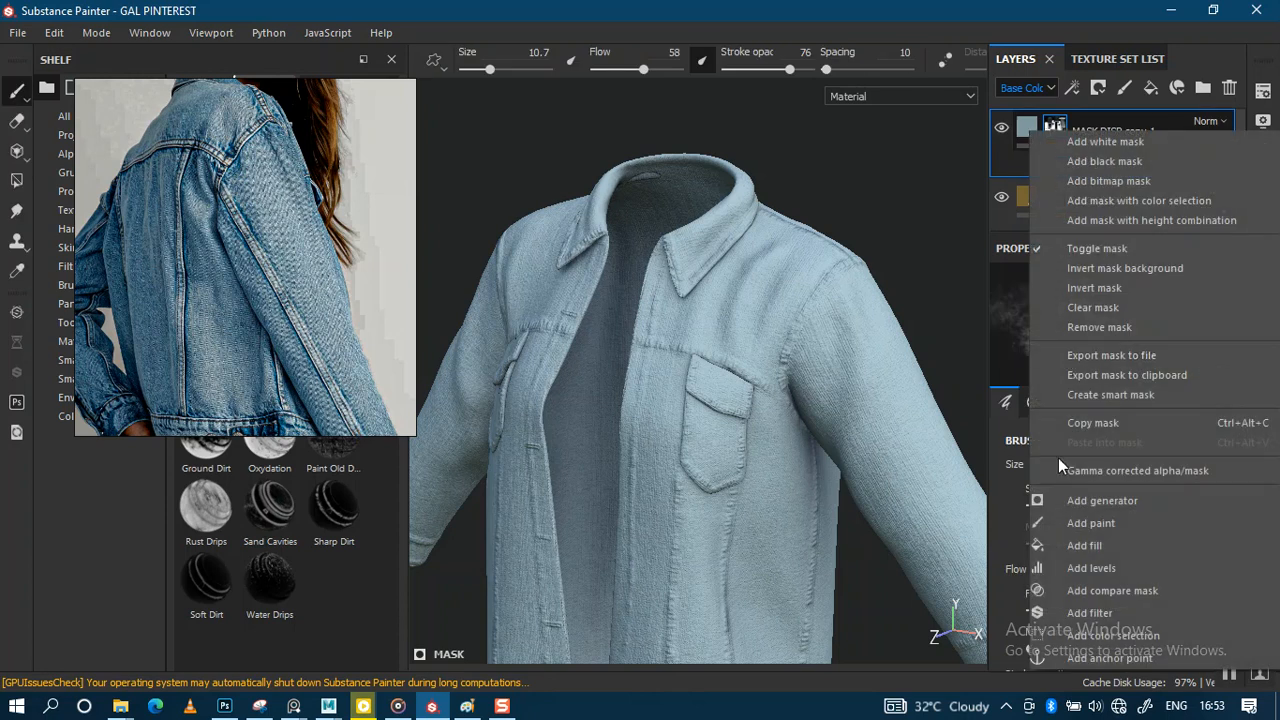
{"action": "key", "text": "Escape"}
{"action": "left_click_drag", "start_coordinate": [1118, 327], "coordinate": [1190, 328]}
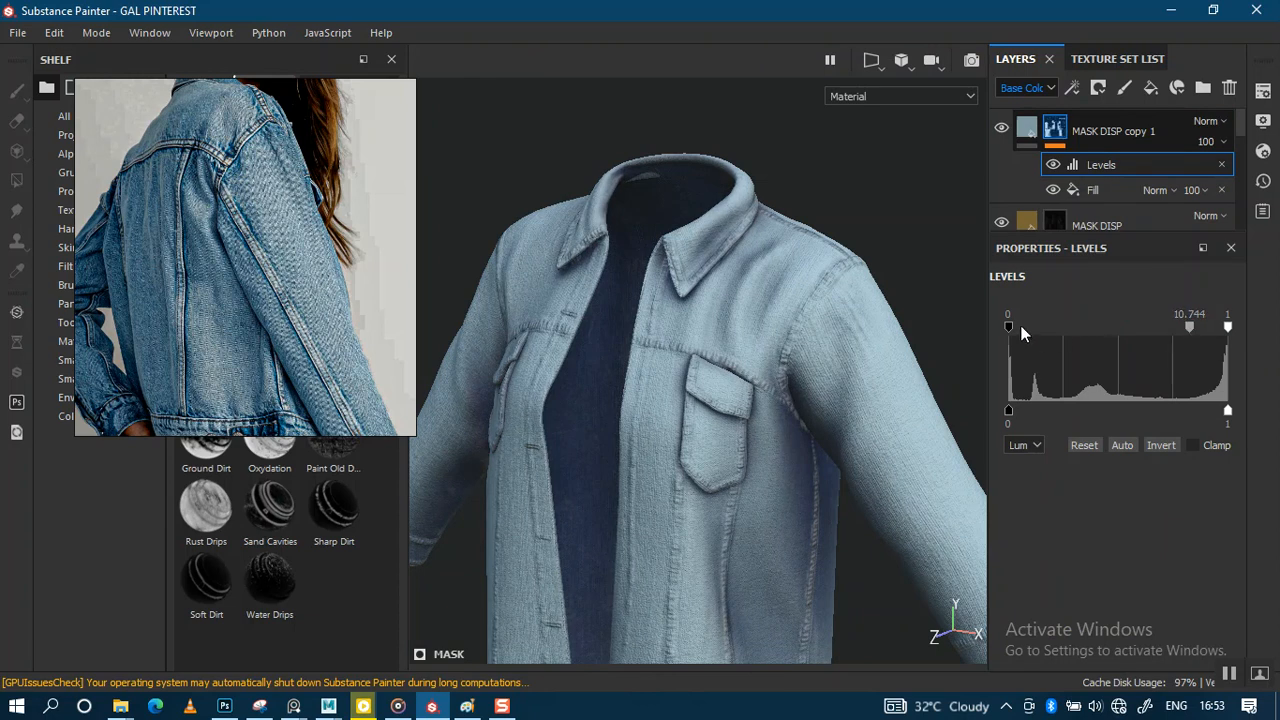
{"action": "mouse_move", "coordinate": [1012, 324]}
{"action": "left_mouse_down"}
{"action": "mouse_move", "coordinate": [1178, 329]}
{"action": "mouse_move", "coordinate": [1006, 330]}
{"action": "left_mouse_up"}
{"action": "left_click_drag", "start_coordinate": [1188, 328], "coordinate": [1228, 331]}
{"action": "left_click_drag", "start_coordinate": [1007, 330], "coordinate": [1210, 345]}
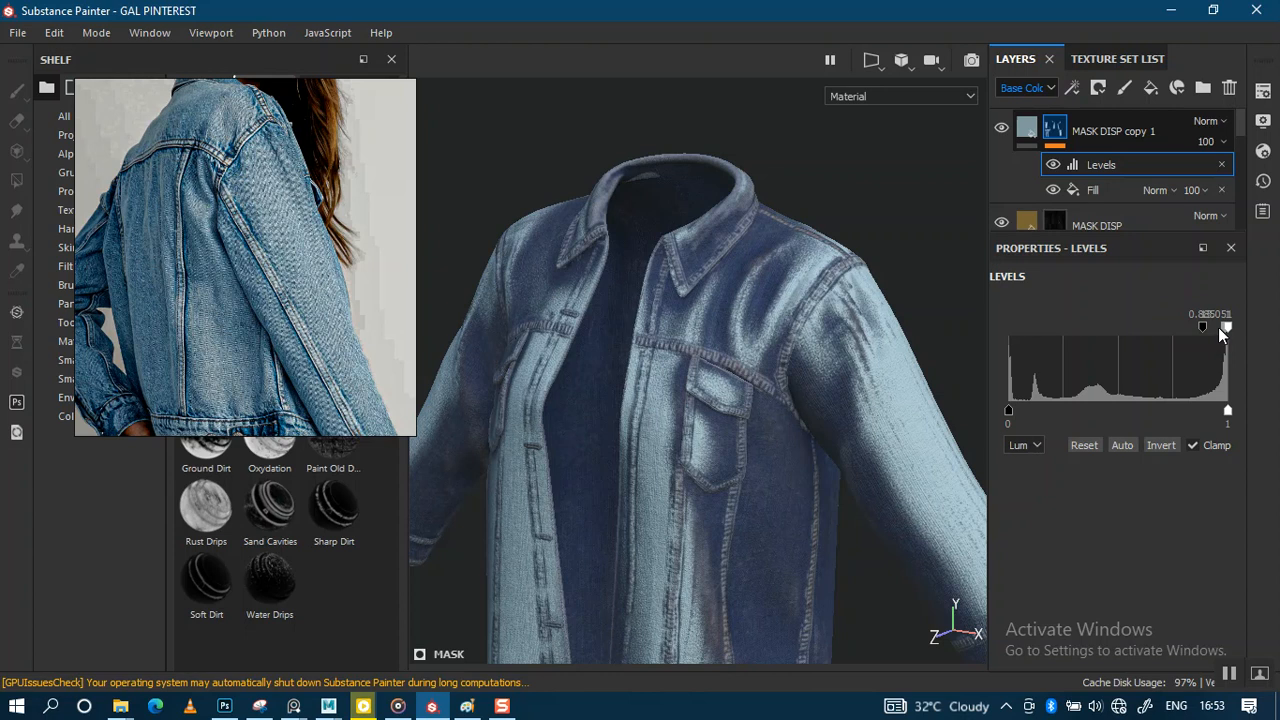
{"action": "mouse_move", "coordinate": [1206, 336]}
{"action": "left_mouse_down"}
{"action": "mouse_move", "coordinate": [1184, 336]}
{"action": "mouse_move", "coordinate": [1213, 333]}
{"action": "mouse_move", "coordinate": [1196, 327]}
{"action": "left_mouse_up"}
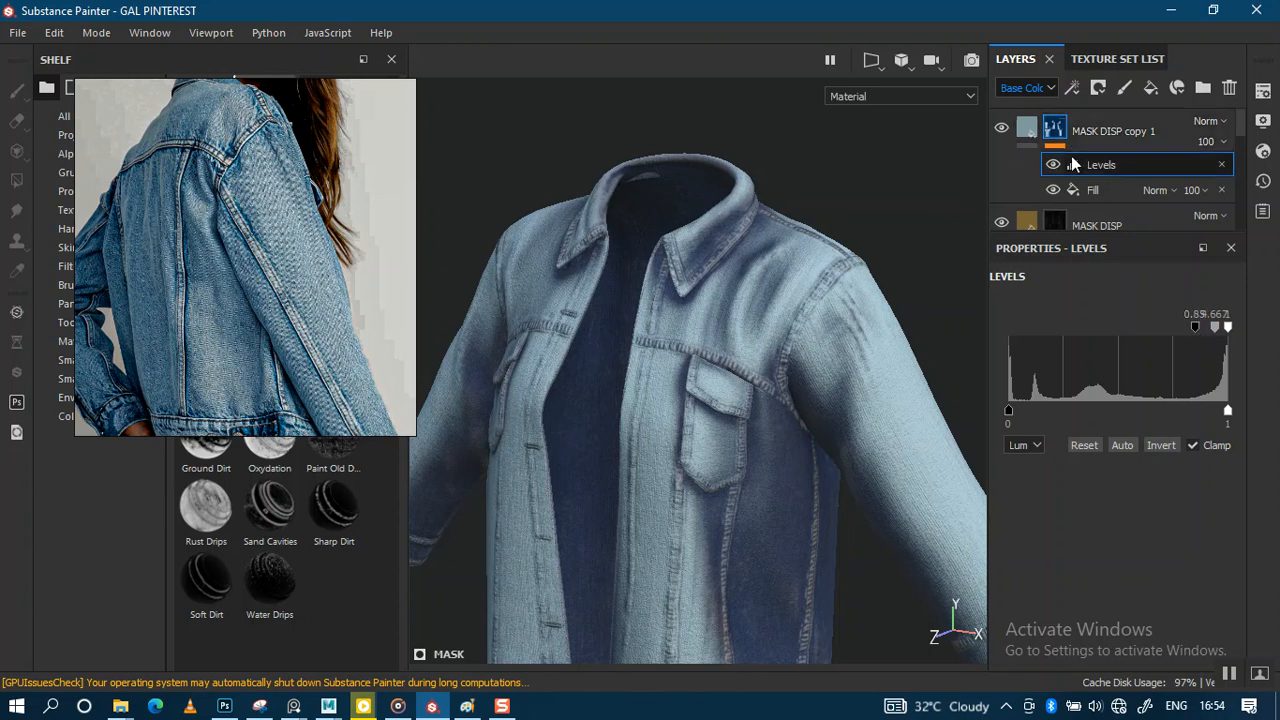
Step: Add a Contrast Luminosity filter to the mask of MASK DISP copy 1
{"action": "right_click", "coordinate": [1058, 132]}
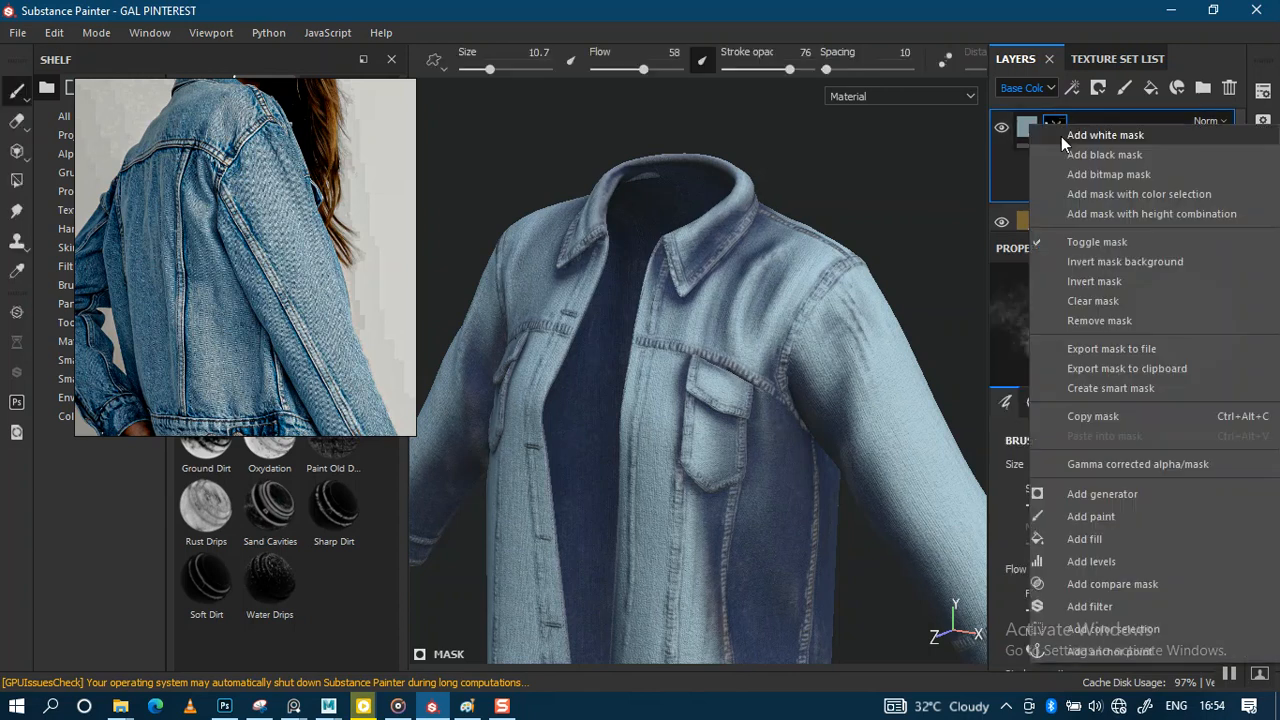
{"action": "left_click", "coordinate": [1096, 605]}
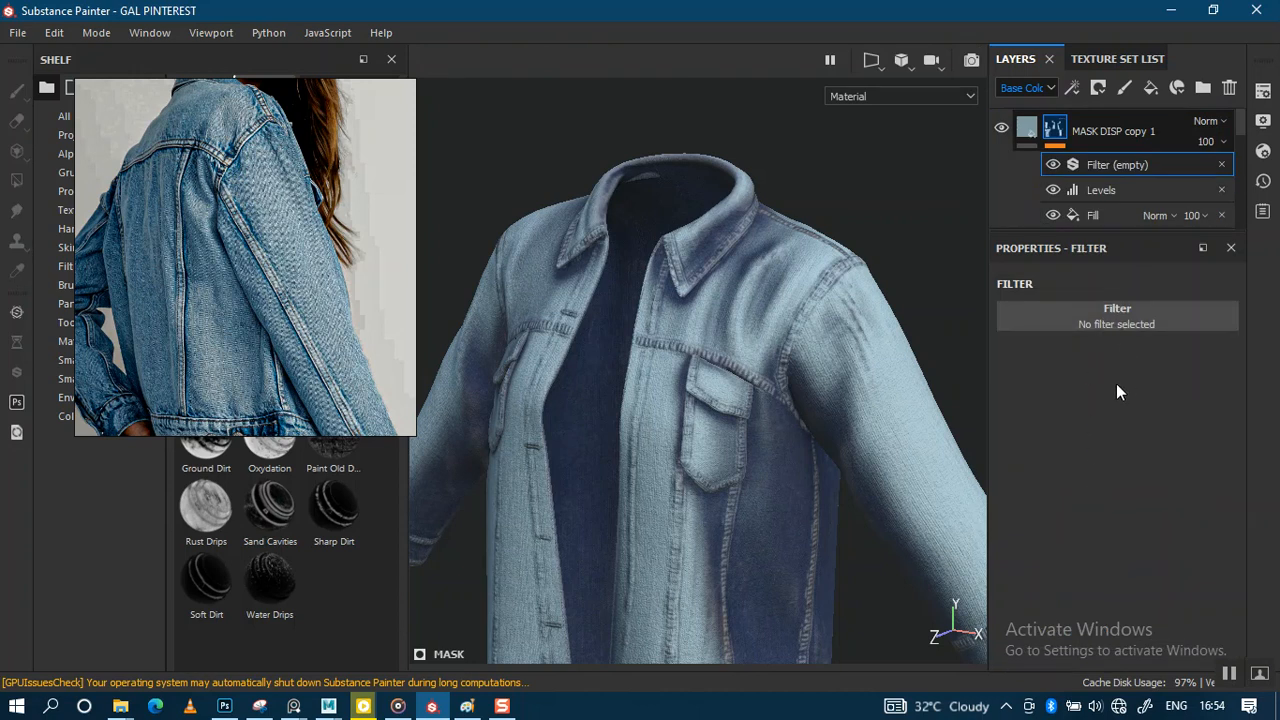
{"action": "left_click", "coordinate": [1125, 325]}
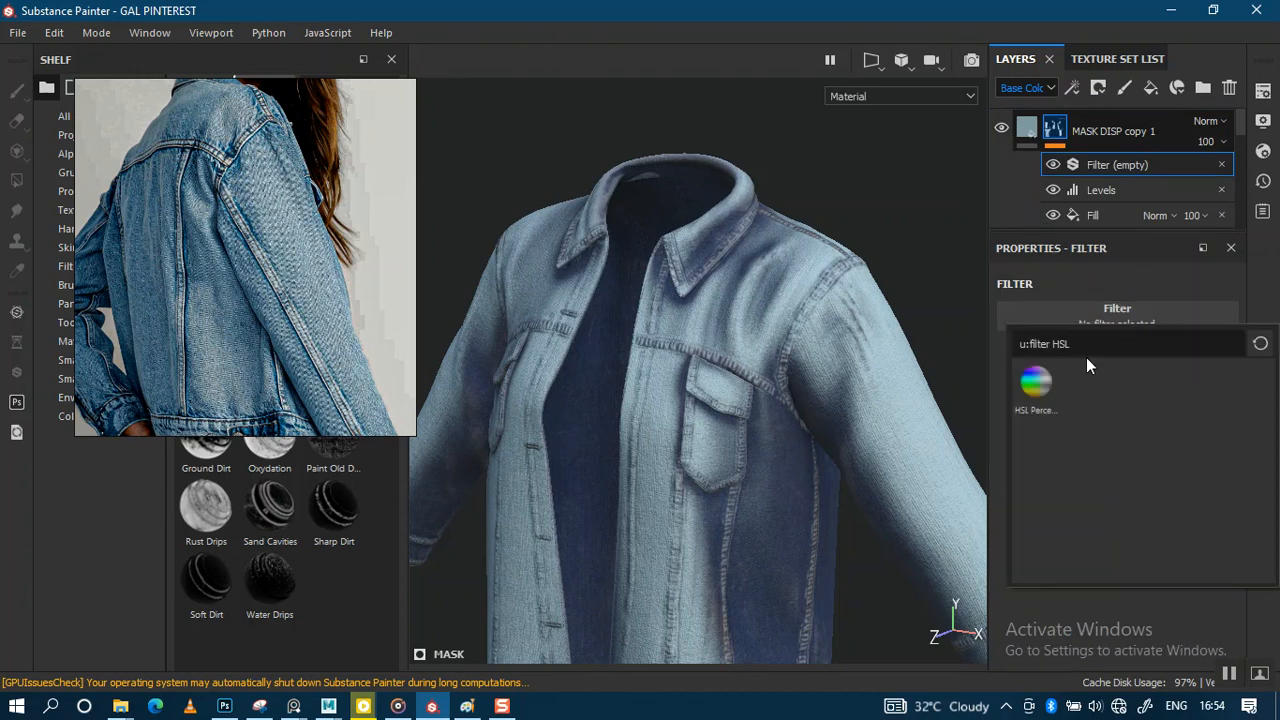
{"action": "key", "text": "BackSpace"}
{"action": "key", "text": "BackSpace"}
{"action": "key", "text": "BackSpace"}
{"action": "key", "text": "BackSpace"}
{"action": "key", "text": "BackSpace"}
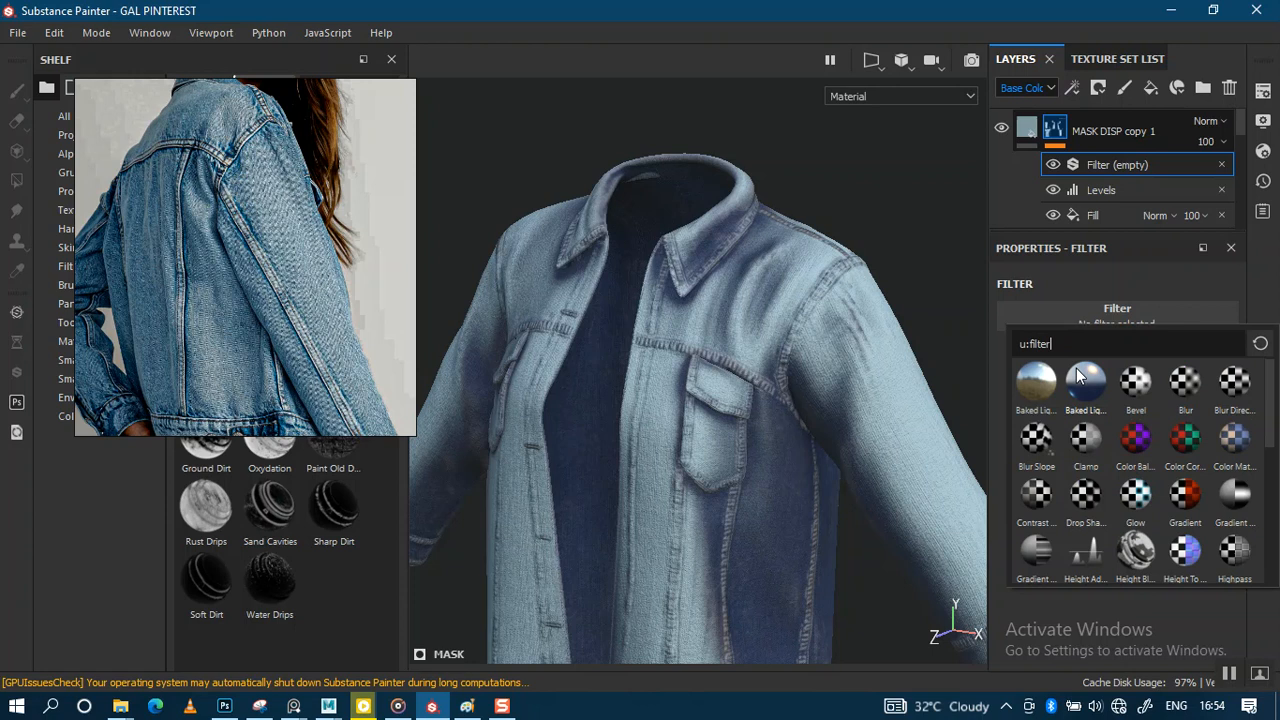
{"action": "type", "text": "C"}
{"action": "type", "text": "ONT"}
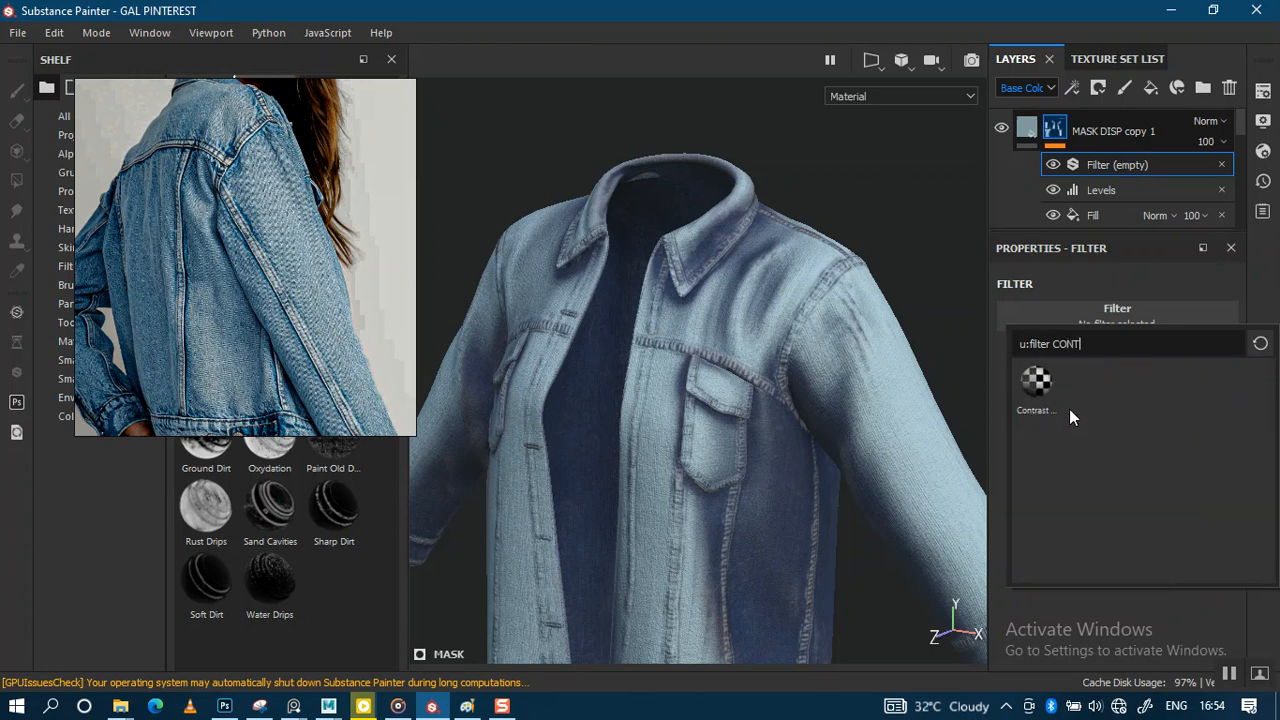
{"action": "left_click", "coordinate": [1037, 385]}
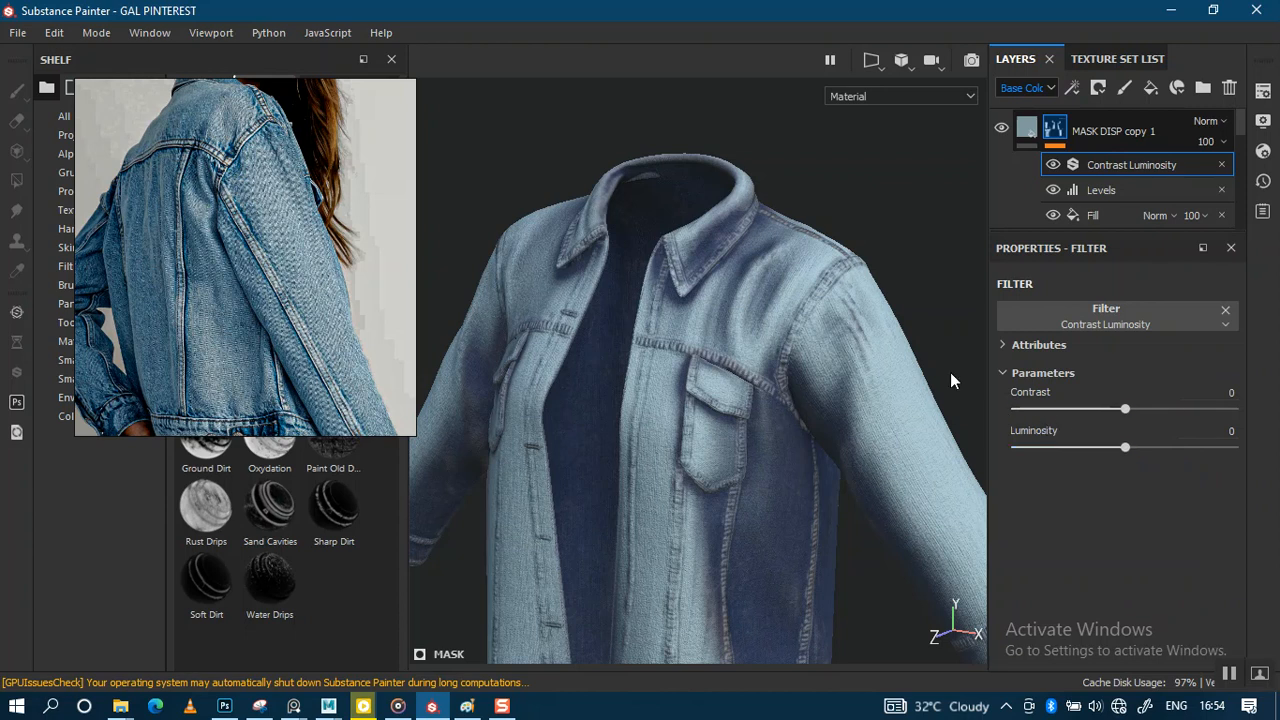
Step: Set the mask filter's luminosity to about -0.72 and its contrast to about 0.07
{"action": "left_click_drag", "start_coordinate": [1125, 455], "coordinate": [1046, 453]}
{"action": "right_click_drag", "start_coordinate": [678, 417], "coordinate": [666, 391], "text": "alt"}
{"action": "left_click_drag", "start_coordinate": [666, 391], "coordinate": [798, 383], "text": "alt"}
{"action": "right_click_drag", "start_coordinate": [798, 383], "coordinate": [830, 390], "text": "shift"}
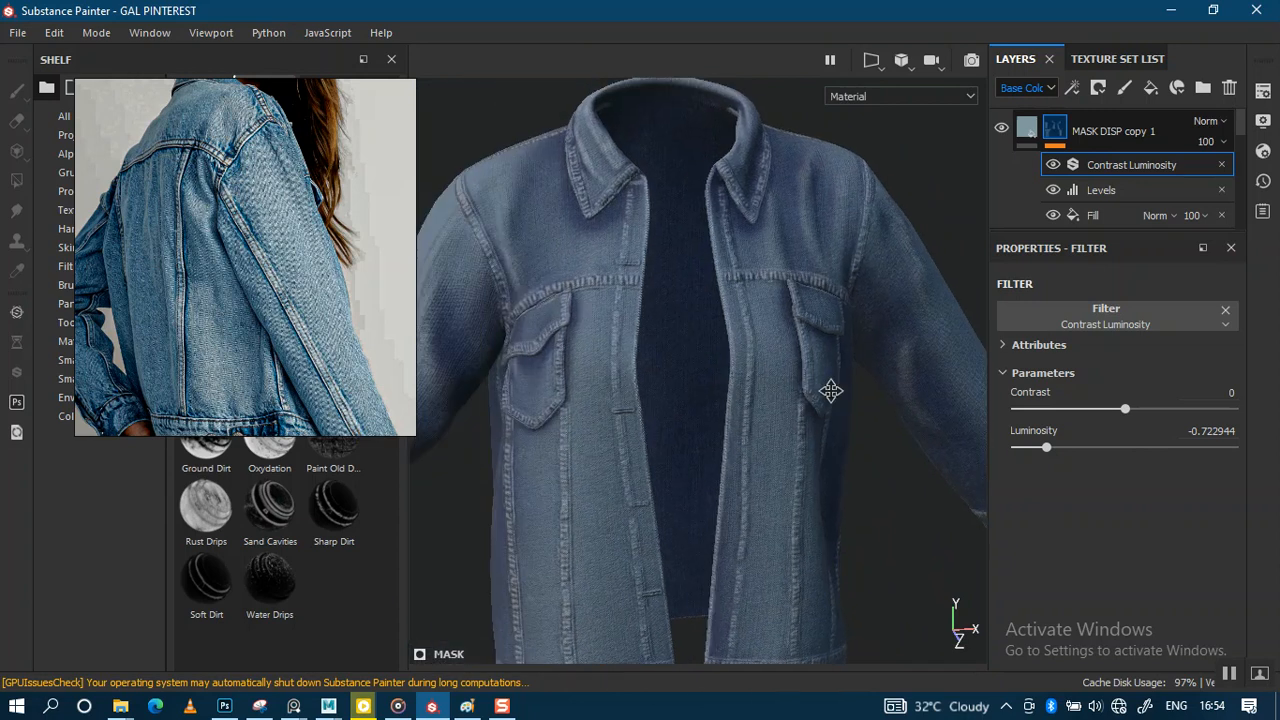
{"action": "middle_click_drag", "start_coordinate": [831, 391], "coordinate": [857, 381], "text": "alt"}
{"action": "right_click_drag", "start_coordinate": [857, 381], "coordinate": [816, 458], "text": "alt"}
{"action": "left_click_drag", "start_coordinate": [816, 458], "coordinate": [837, 366], "text": "alt"}
{"action": "middle_click_drag", "start_coordinate": [837, 366], "coordinate": [727, 390], "text": "alt"}
{"action": "left_click_drag", "start_coordinate": [727, 390], "coordinate": [757, 362], "text": "alt"}
{"action": "middle_click_drag", "start_coordinate": [757, 362], "coordinate": [875, 337], "text": "alt"}
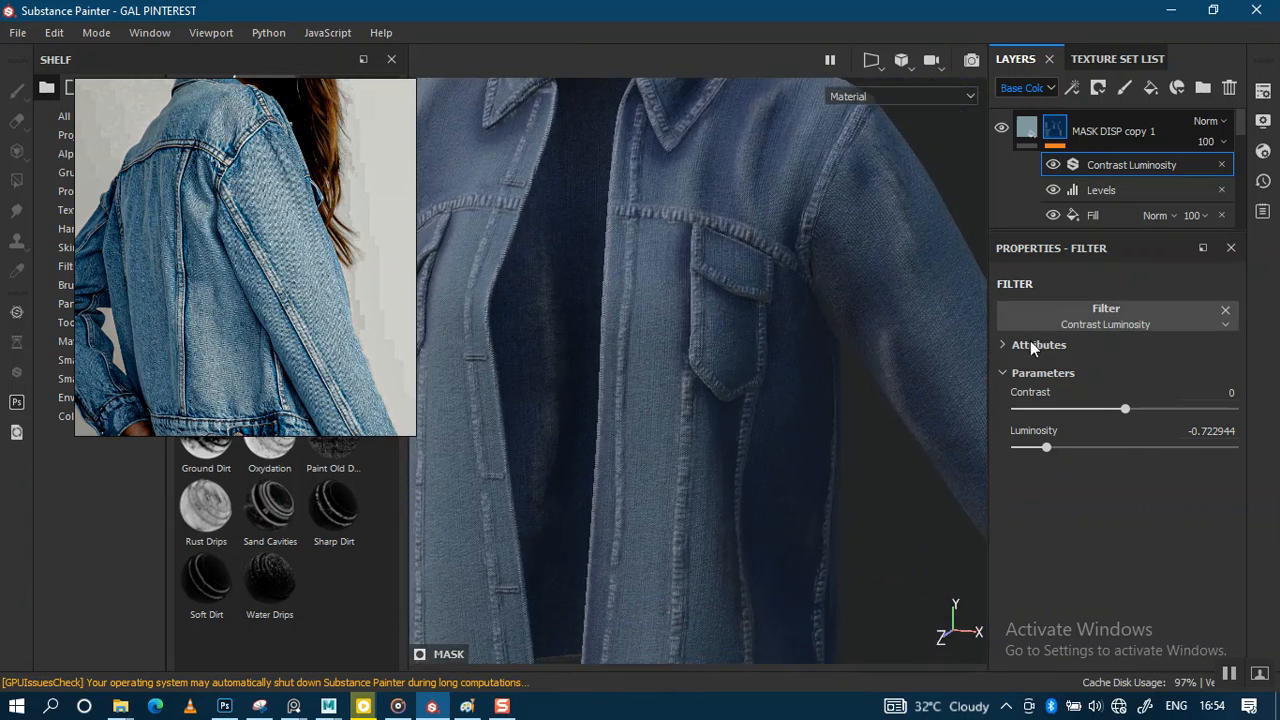
{"action": "scroll", "coordinate": [817, 266], "scroll_direction": "down", "scroll_amount": 3}
{"action": "left_click_drag", "start_coordinate": [817, 266], "coordinate": [923, 344], "text": "alt"}
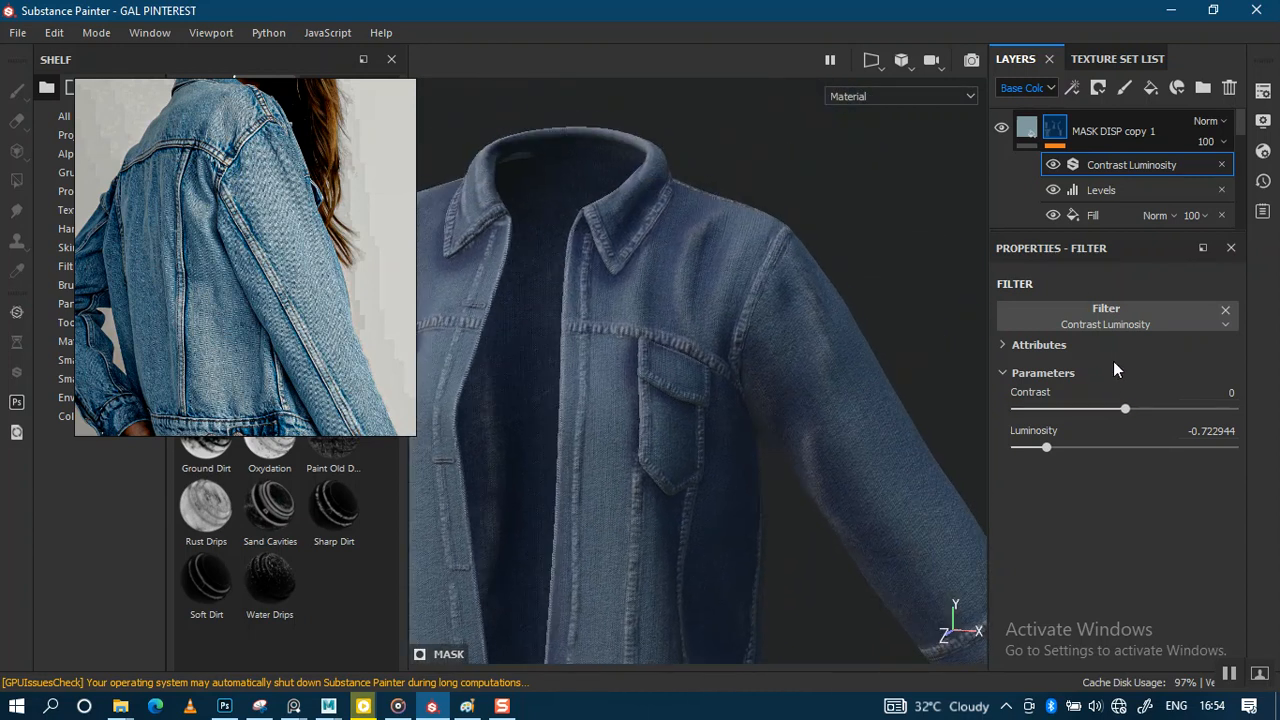
{"action": "mouse_move", "coordinate": [1135, 405]}
{"action": "left_mouse_down"}
{"action": "mouse_move", "coordinate": [1171, 405]}
{"action": "mouse_move", "coordinate": [1100, 409]}
{"action": "mouse_move", "coordinate": [1155, 413]}
{"action": "mouse_move", "coordinate": [1132, 410]}
{"action": "left_mouse_up"}
{"action": "middle_click_drag", "start_coordinate": [723, 409], "coordinate": [809, 277], "text": "alt"}
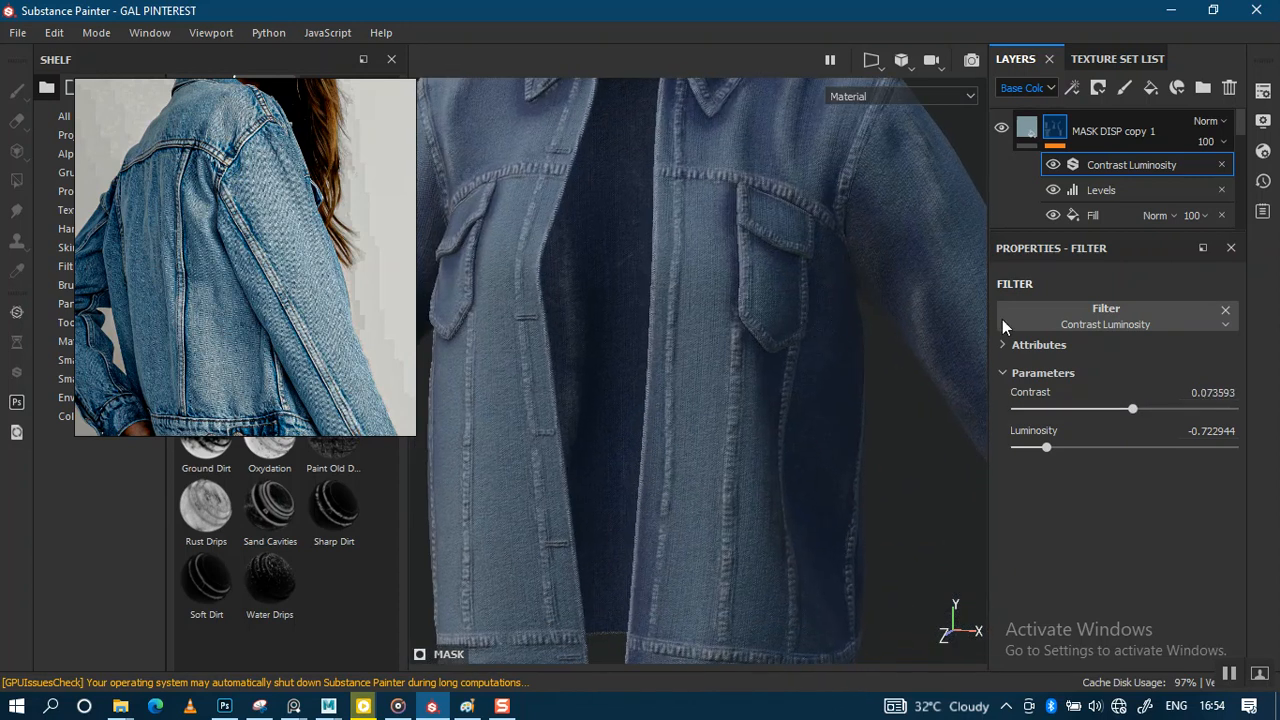
Step: Lower the output white point of the mask's Levels to 0.474, keeping the output black point at 0
{"action": "left_click", "coordinate": [1105, 192]}
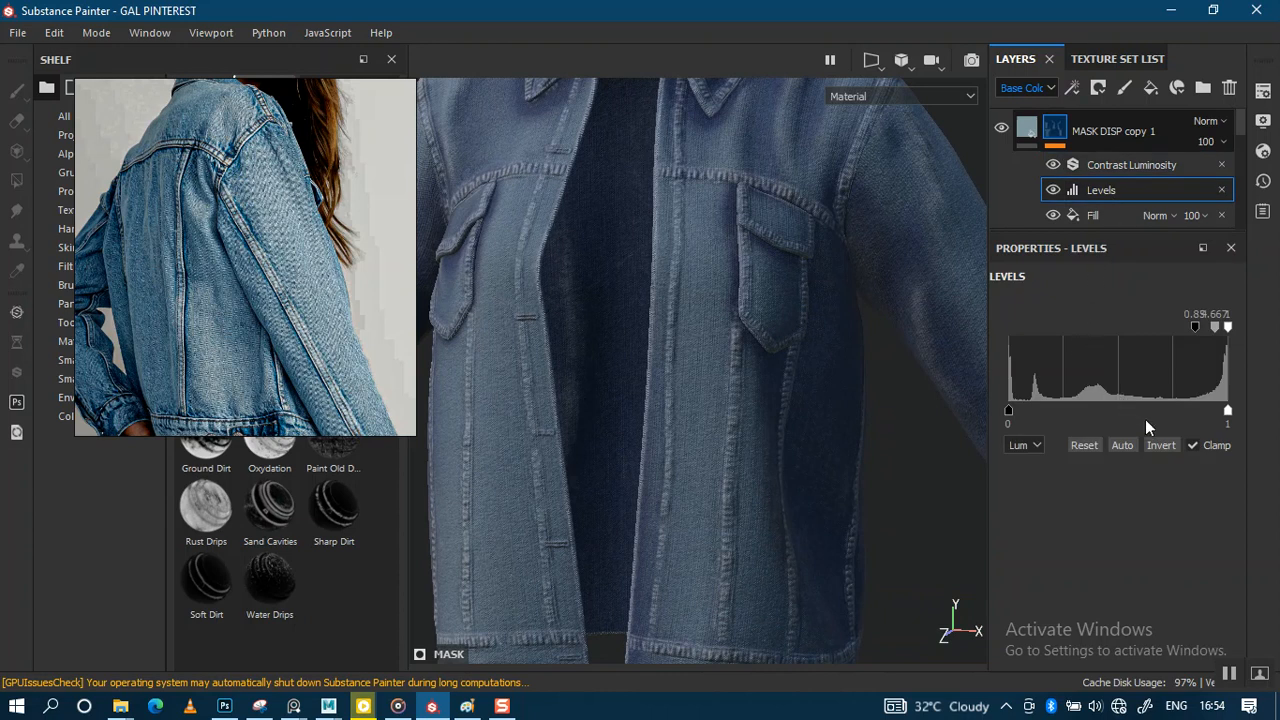
{"action": "mouse_move", "coordinate": [1227, 410]}
{"action": "left_mouse_down"}
{"action": "mouse_move", "coordinate": [1095, 413]}
{"action": "mouse_move", "coordinate": [1112, 411]}
{"action": "left_mouse_up"}
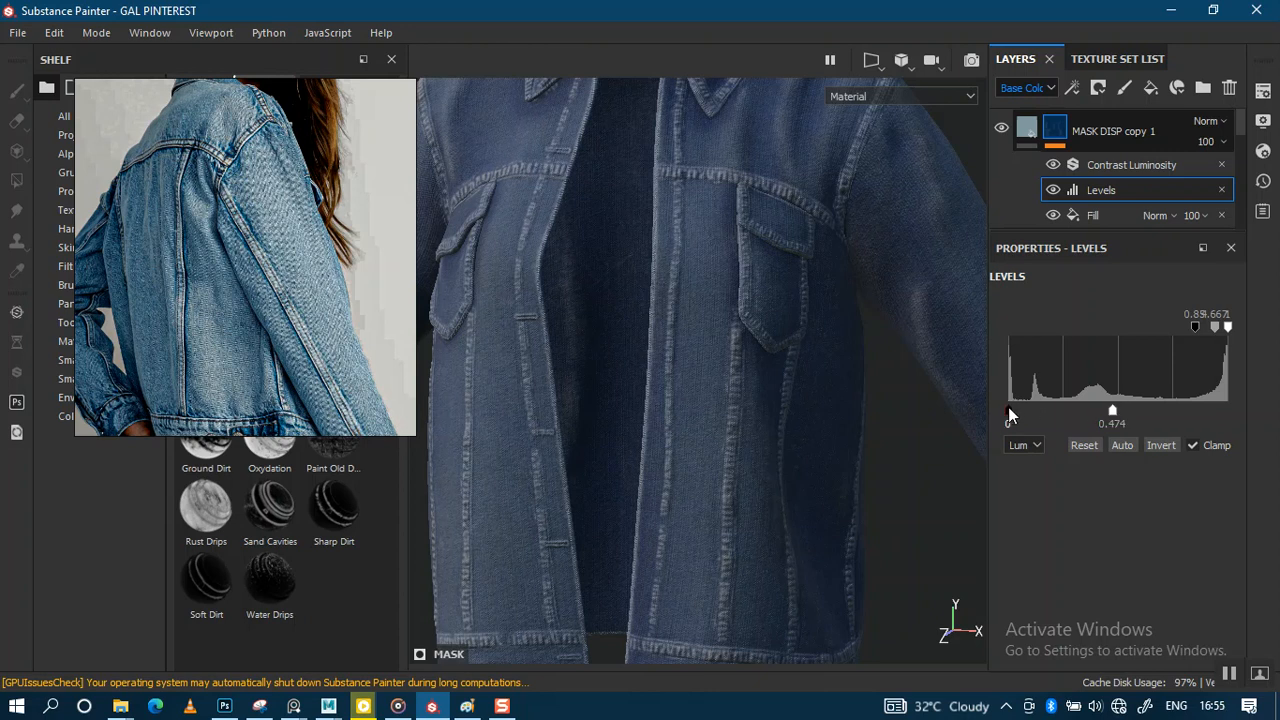
{"action": "mouse_move", "coordinate": [1020, 411]}
{"action": "left_mouse_down"}
{"action": "mouse_move", "coordinate": [1061, 413]}
{"action": "mouse_move", "coordinate": [985, 414]}
{"action": "left_mouse_up"}
Step: Examine the fading on the jacket's front panels, pockets, seams, collar and sleeves up close and from several angles
{"action": "right_click_drag", "start_coordinate": [802, 450], "coordinate": [791, 331], "text": "alt"}
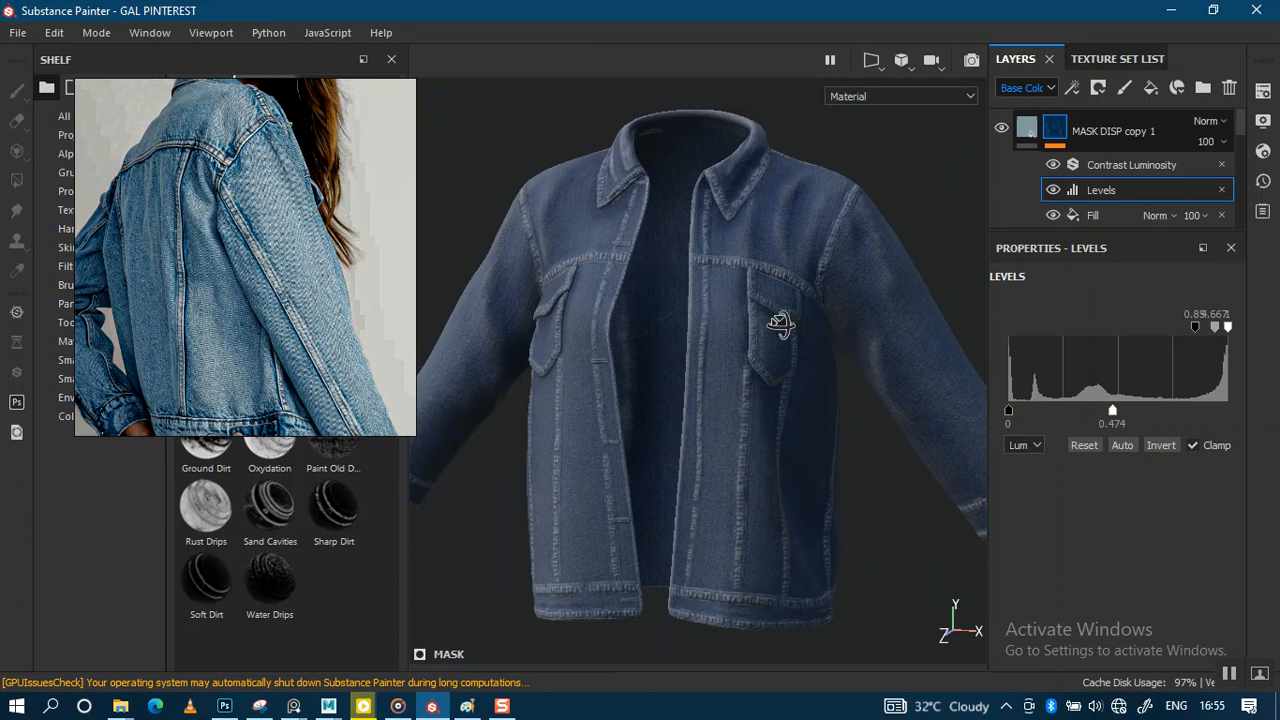
{"action": "left_click_drag", "start_coordinate": [840, 336], "coordinate": [780, 366], "text": "alt"}
{"action": "right_click_drag", "start_coordinate": [780, 366], "coordinate": [783, 540], "text": "alt"}
{"action": "left_click_drag", "start_coordinate": [783, 450], "coordinate": [837, 351], "text": "alt"}
{"action": "right_click_drag", "start_coordinate": [837, 351], "coordinate": [769, 333], "text": "alt"}
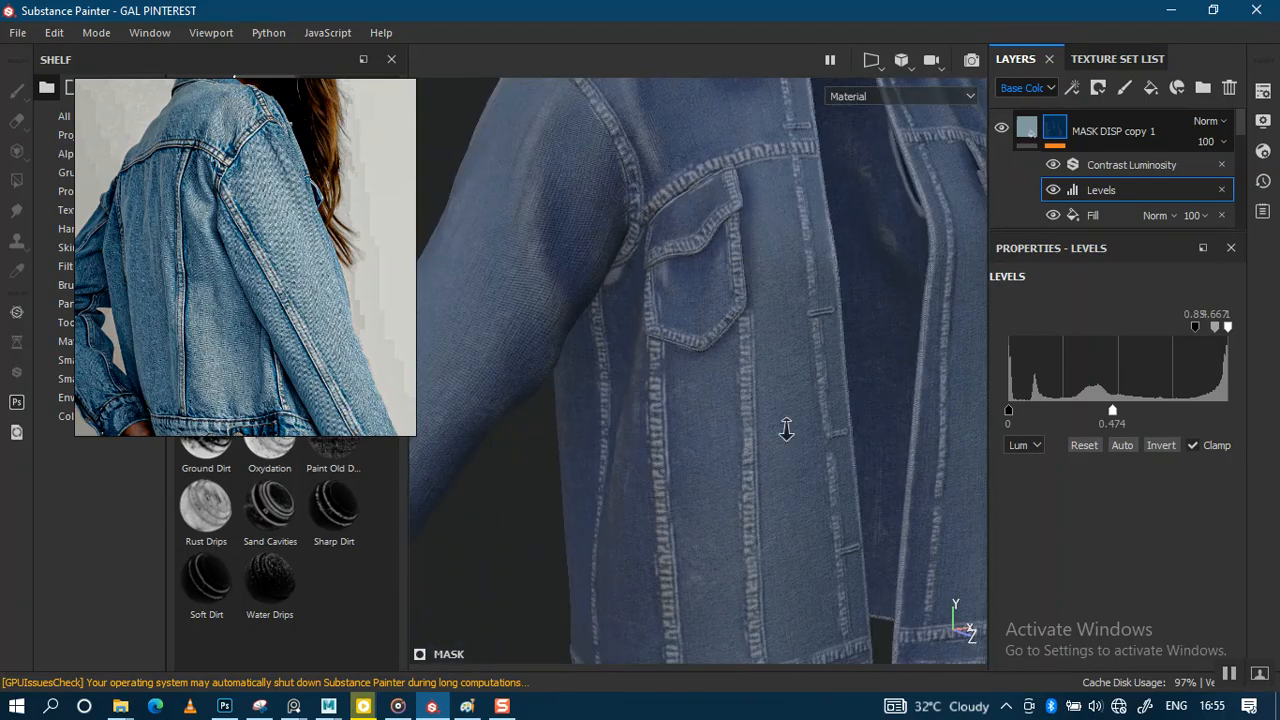
{"action": "right_click_drag", "start_coordinate": [794, 442], "coordinate": [800, 396], "text": "alt"}
{"action": "middle_click_drag", "start_coordinate": [808, 394], "coordinate": [706, 402], "text": "alt"}
{"action": "left_click_drag", "start_coordinate": [794, 381], "coordinate": [756, 350], "text": "alt"}
{"action": "middle_click_drag", "start_coordinate": [790, 335], "coordinate": [854, 499], "text": "alt"}
{"action": "right_click_drag", "start_coordinate": [820, 323], "coordinate": [869, 449], "text": "alt"}
{"action": "mouse_move", "coordinate": [862, 400]}
{"action": "left_mouse_down", "text": "alt"}
{"action": "mouse_move", "coordinate": [811, 363]}
{"action": "mouse_move", "coordinate": [816, 390]}
{"action": "mouse_move", "coordinate": [851, 374]}
{"action": "mouse_move", "coordinate": [849, 400]}
{"action": "left_mouse_up", "text": "alt"}
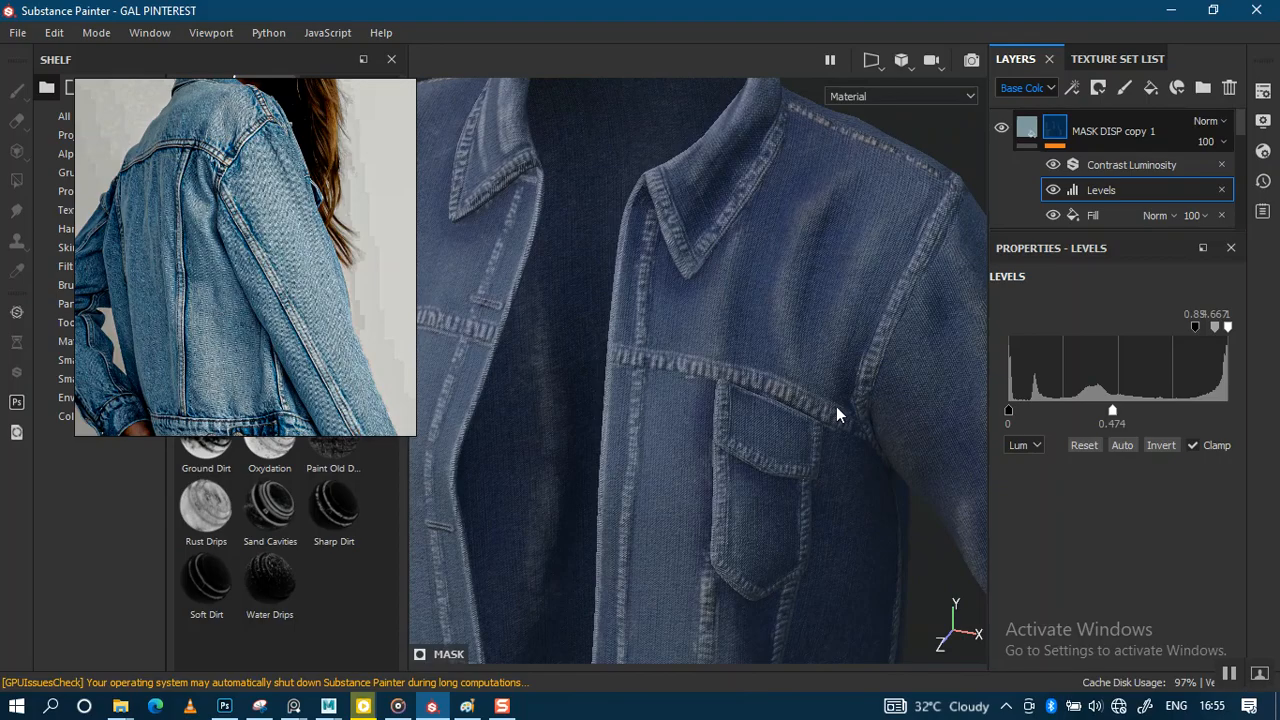
{"action": "right_click_drag", "start_coordinate": [717, 484], "coordinate": [733, 400], "text": "alt"}
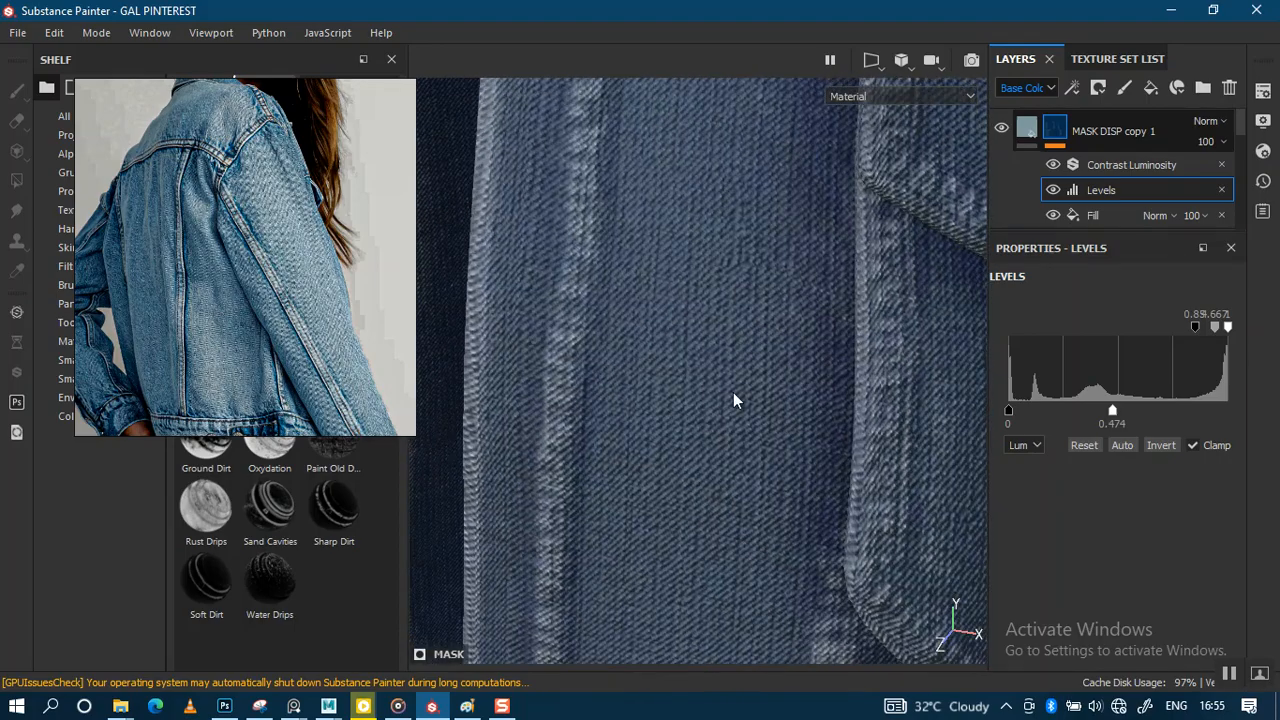
{"action": "scroll", "coordinate": [748, 507], "scroll_direction": "down", "scroll_amount": 10}
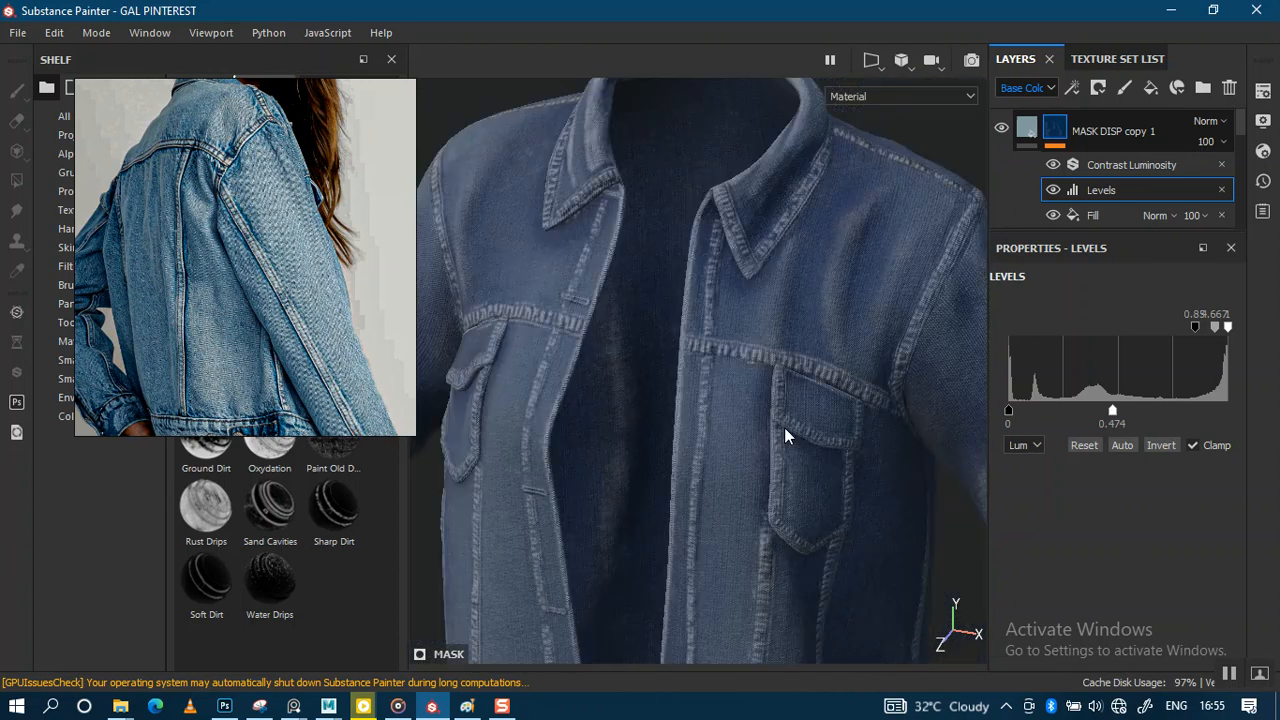
{"action": "middle_click_drag", "start_coordinate": [787, 403], "coordinate": [763, 386], "text": "alt"}
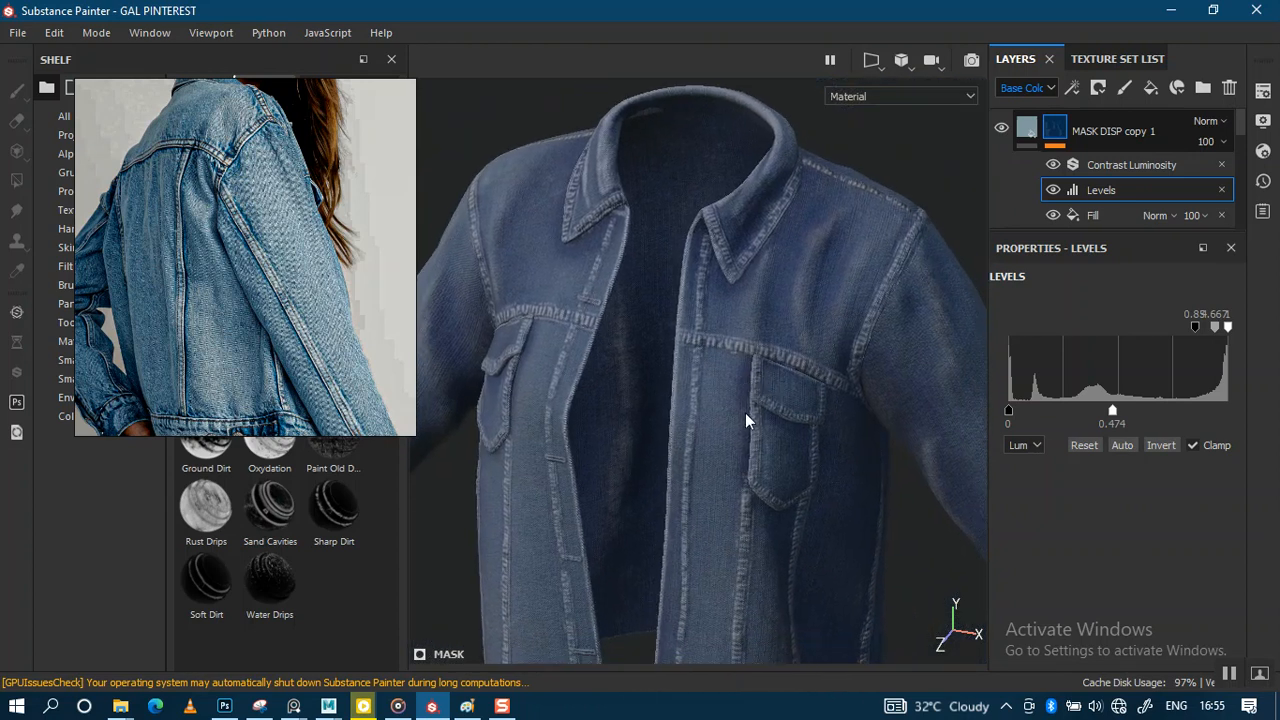
{"action": "mouse_move", "coordinate": [723, 423]}
{"action": "left_mouse_down", "text": "alt"}
{"action": "mouse_move", "coordinate": [720, 476]}
{"action": "mouse_move", "coordinate": [718, 408]}
{"action": "left_mouse_up", "text": "alt"}
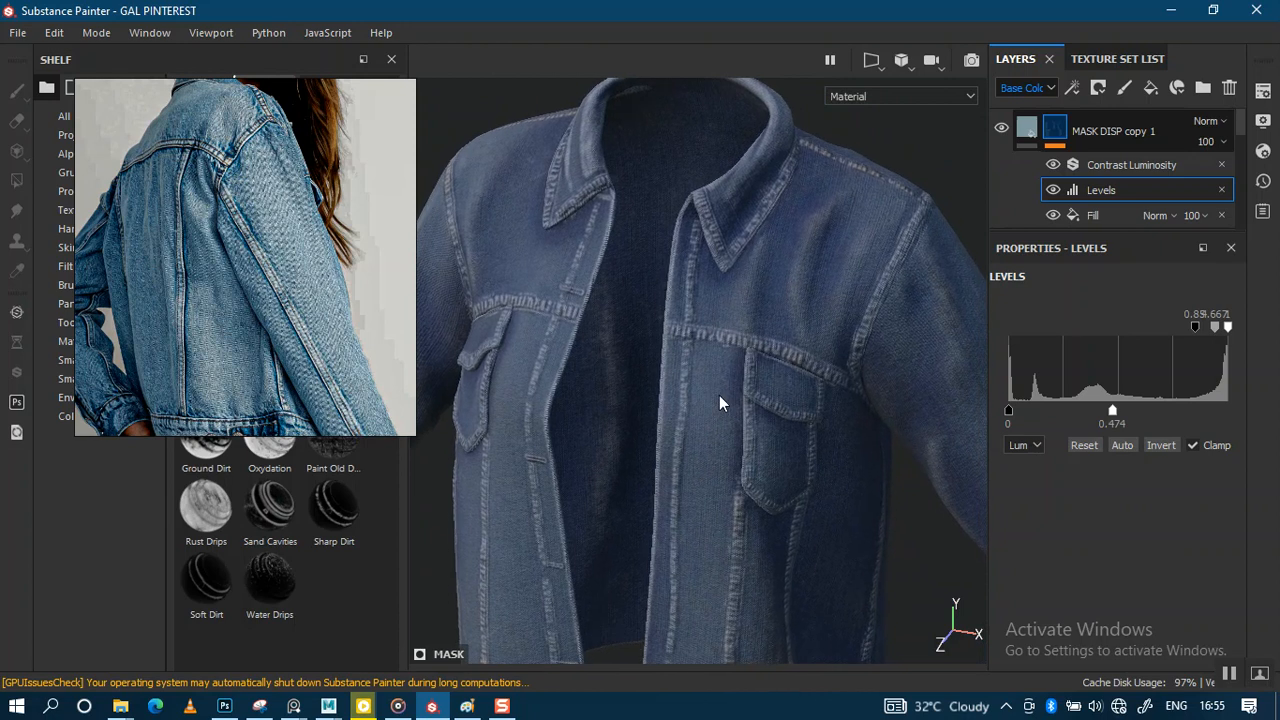
{"action": "right_click_drag", "start_coordinate": [721, 383], "coordinate": [722, 402], "text": "alt"}
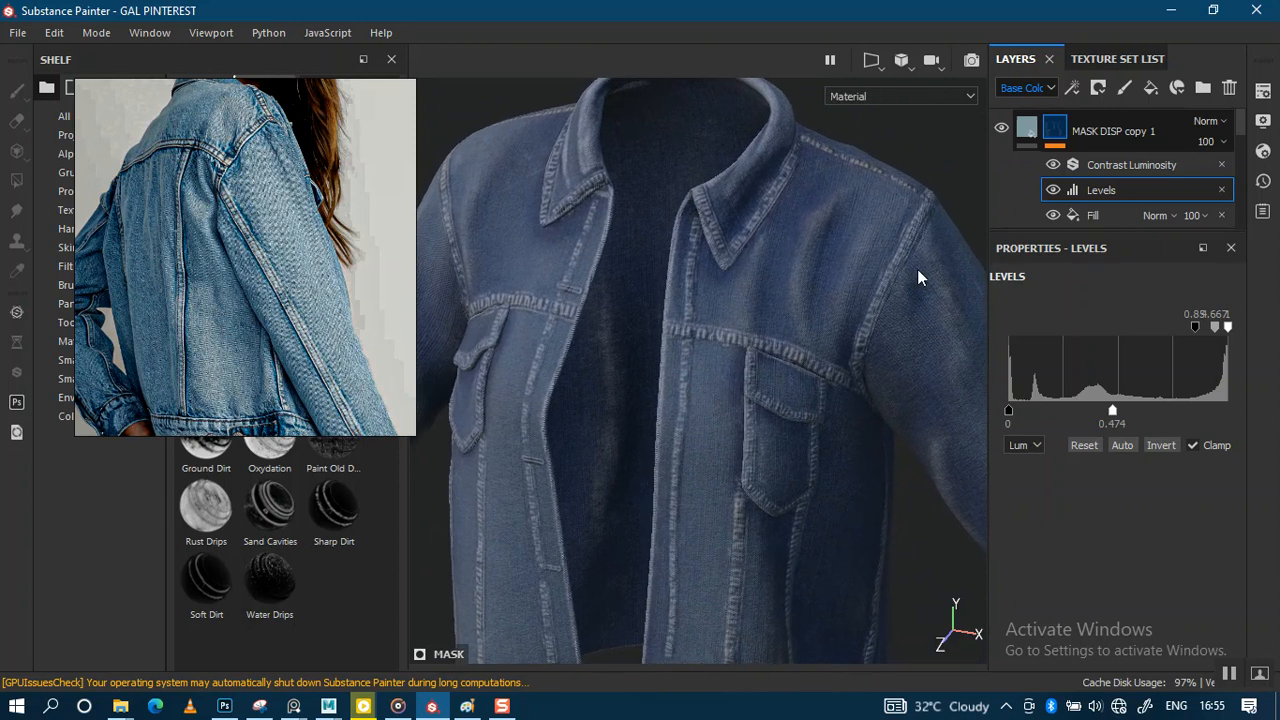
Step: Rename the MASK DISP copy 1 layer as MASK AO
{"action": "left_click", "coordinate": [1055, 138]}
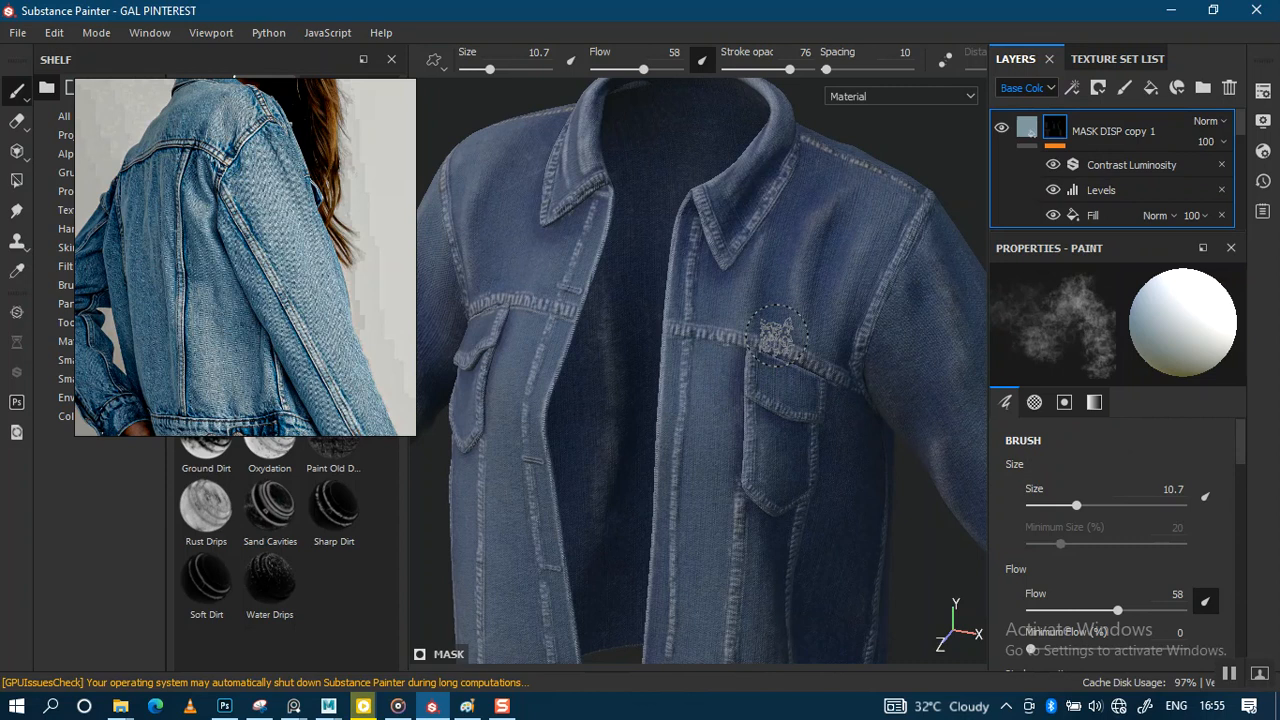
{"action": "double_click", "coordinate": [1122, 131]}
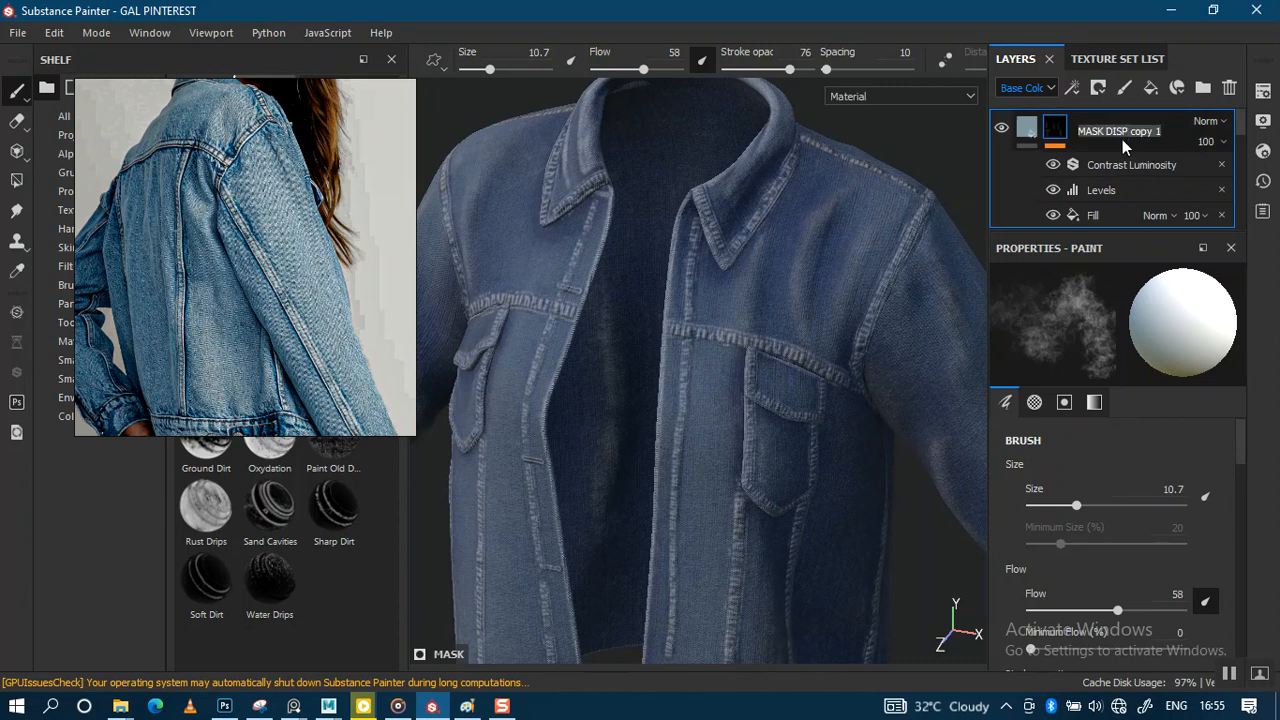
{"action": "type", "text": "MASK AO"}
{"action": "key", "text": "Return"}
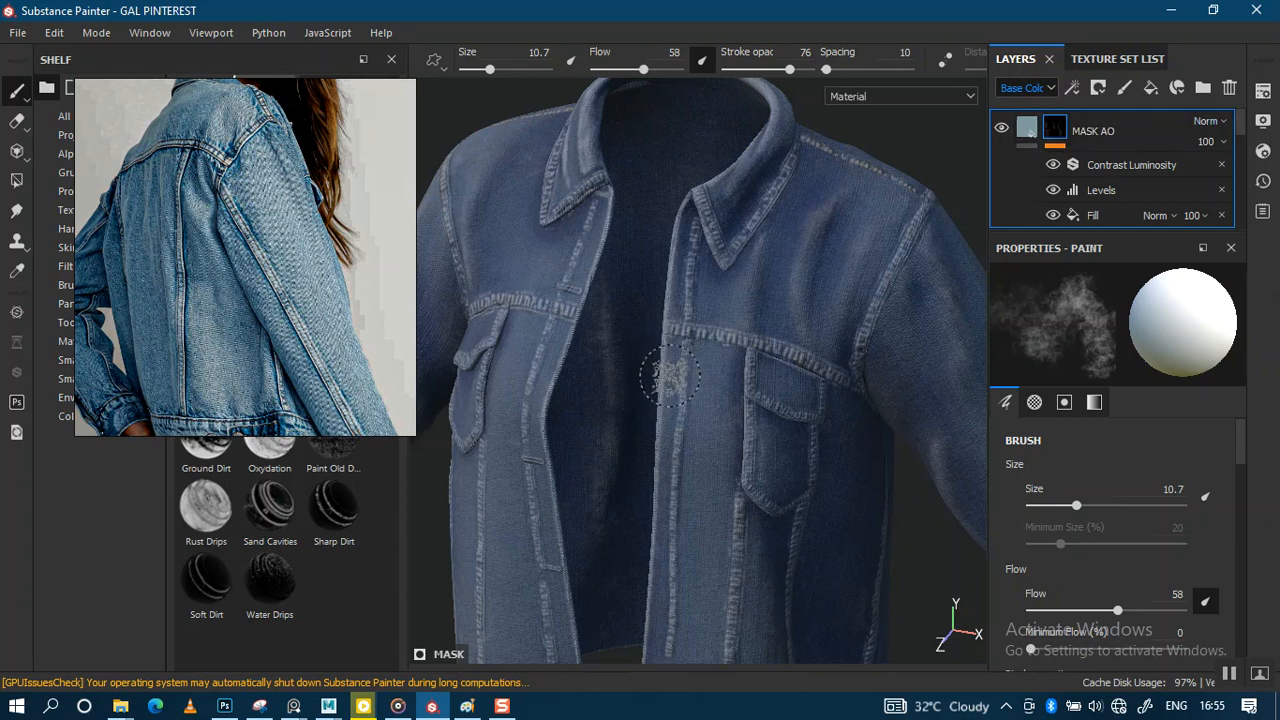
Step: Duplicate the JEAN FABRIC fill layer
{"action": "mouse_move", "coordinate": [683, 373]}
{"action": "left_mouse_down", "text": "alt"}
{"action": "mouse_move", "coordinate": [677, 394]}
{"action": "mouse_move", "coordinate": [700, 423]}
{"action": "mouse_move", "coordinate": [743, 350]}
{"action": "left_mouse_up", "text": "alt"}
{"action": "left_click_drag", "start_coordinate": [820, 290], "coordinate": [802, 272], "text": "alt"}
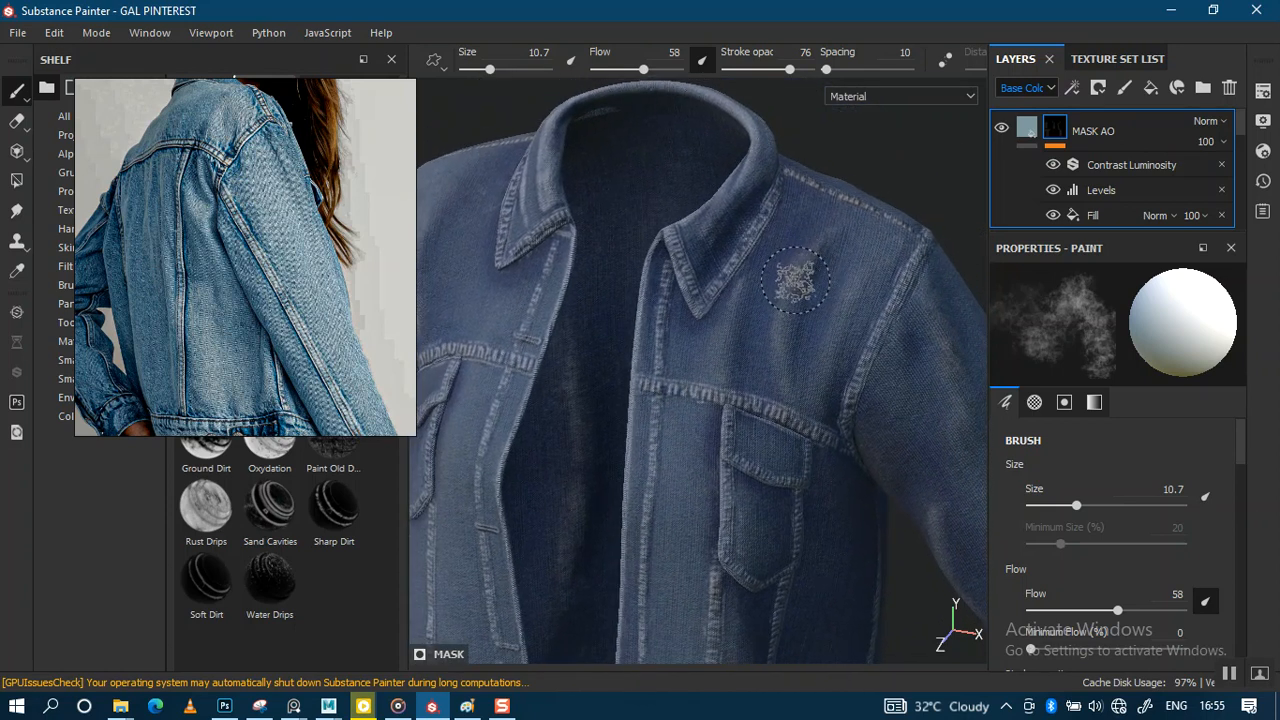
{"action": "left_click_drag", "start_coordinate": [737, 306], "coordinate": [734, 370], "text": "alt"}
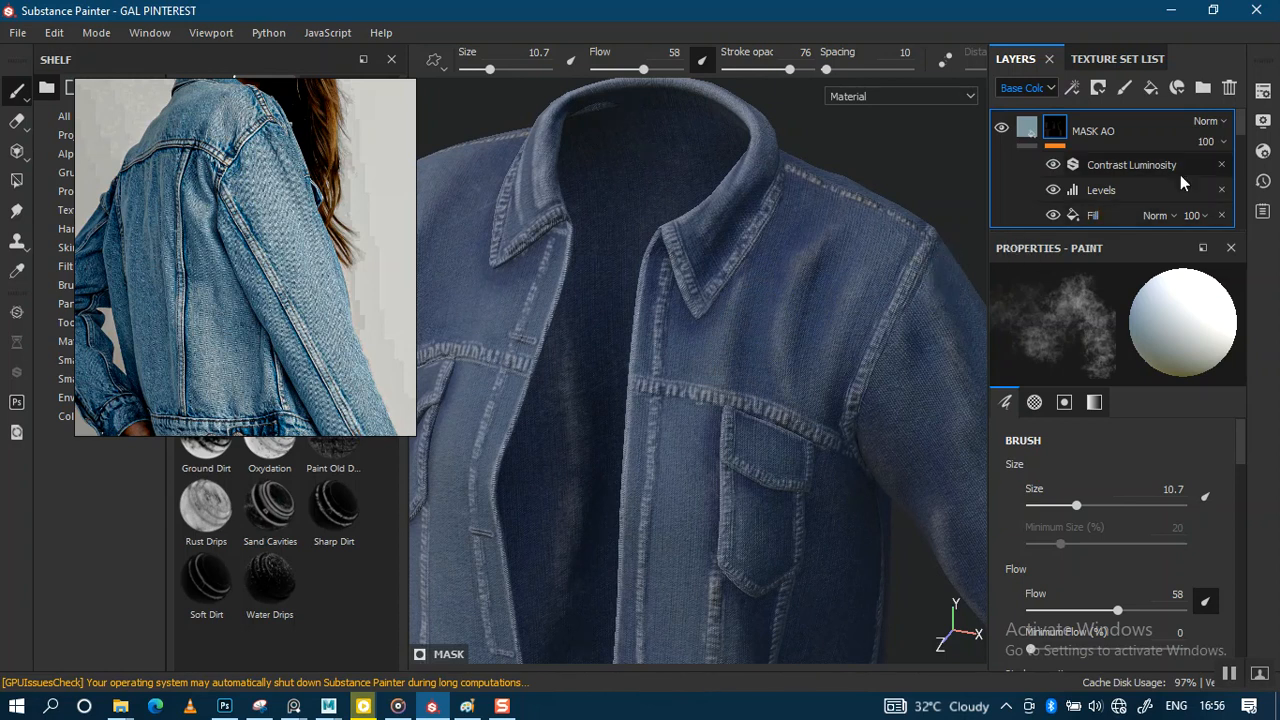
{"action": "mouse_move", "coordinate": [1244, 142]}
{"action": "left_mouse_down"}
{"action": "mouse_move", "coordinate": [1238, 212]}
{"action": "mouse_move", "coordinate": [1122, 183]}
{"action": "left_mouse_up"}
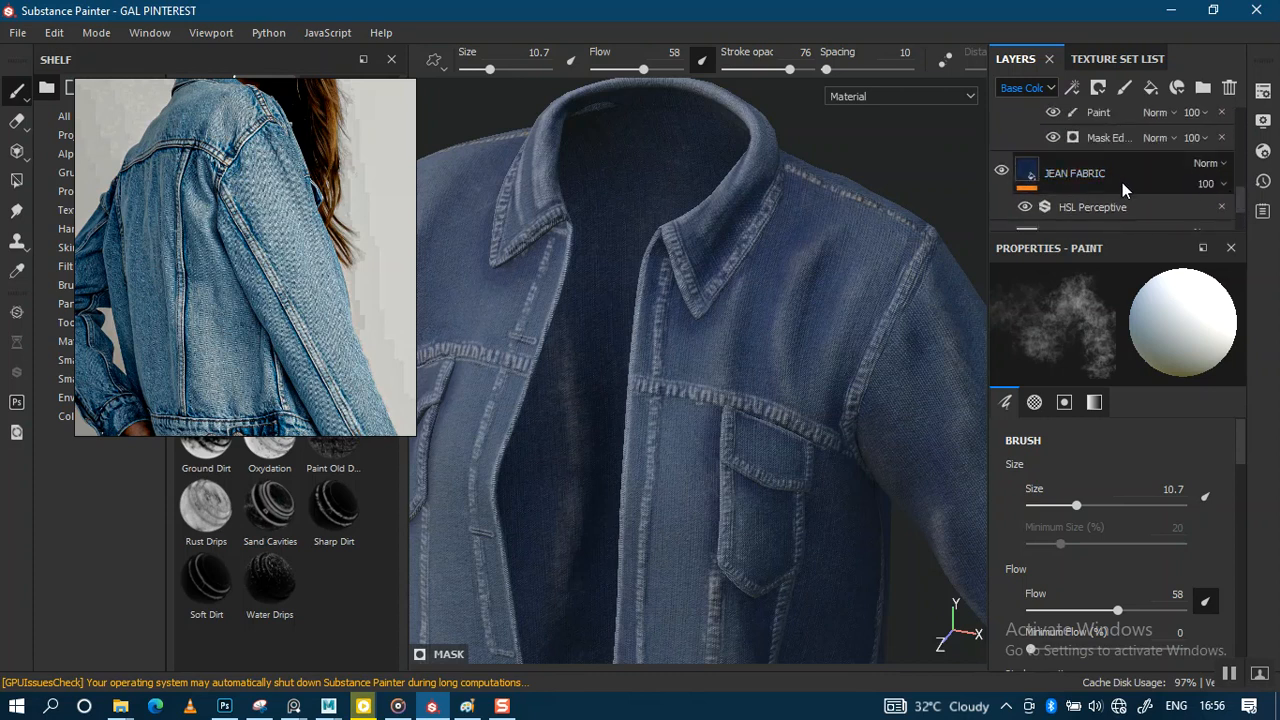
{"action": "left_click", "coordinate": [1122, 178]}
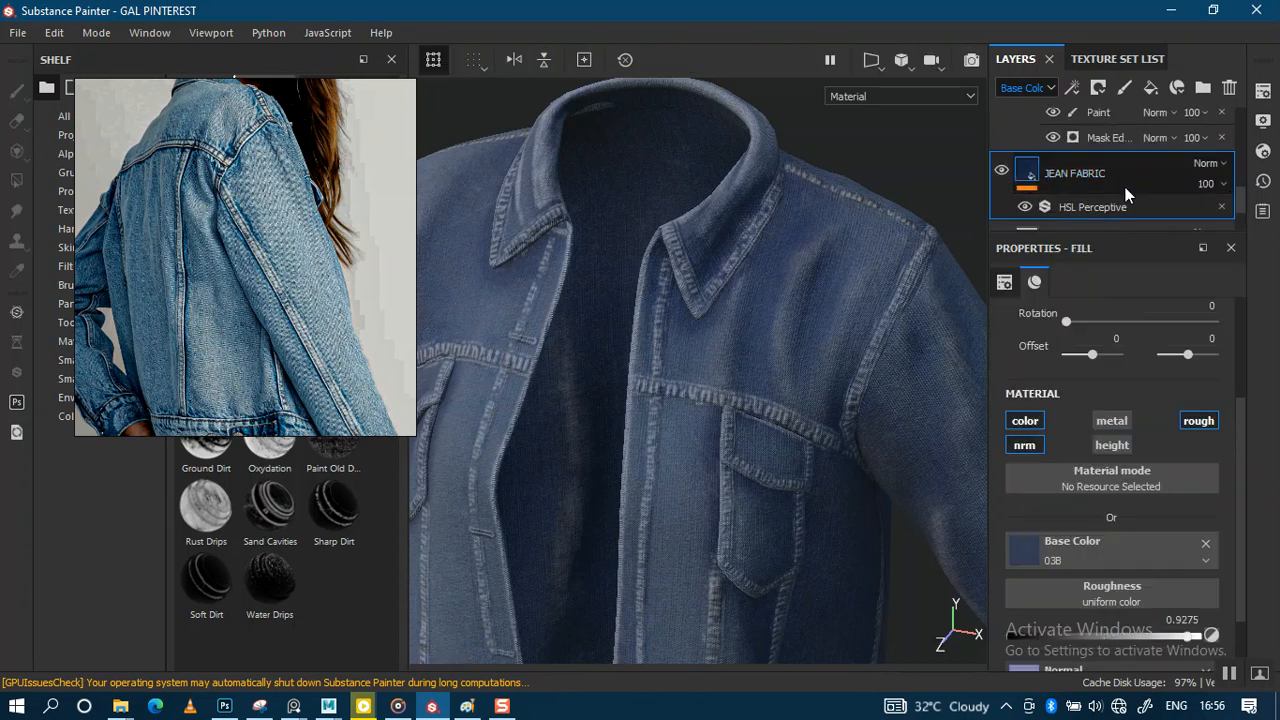
{"action": "key", "text": "ctrl+d"}
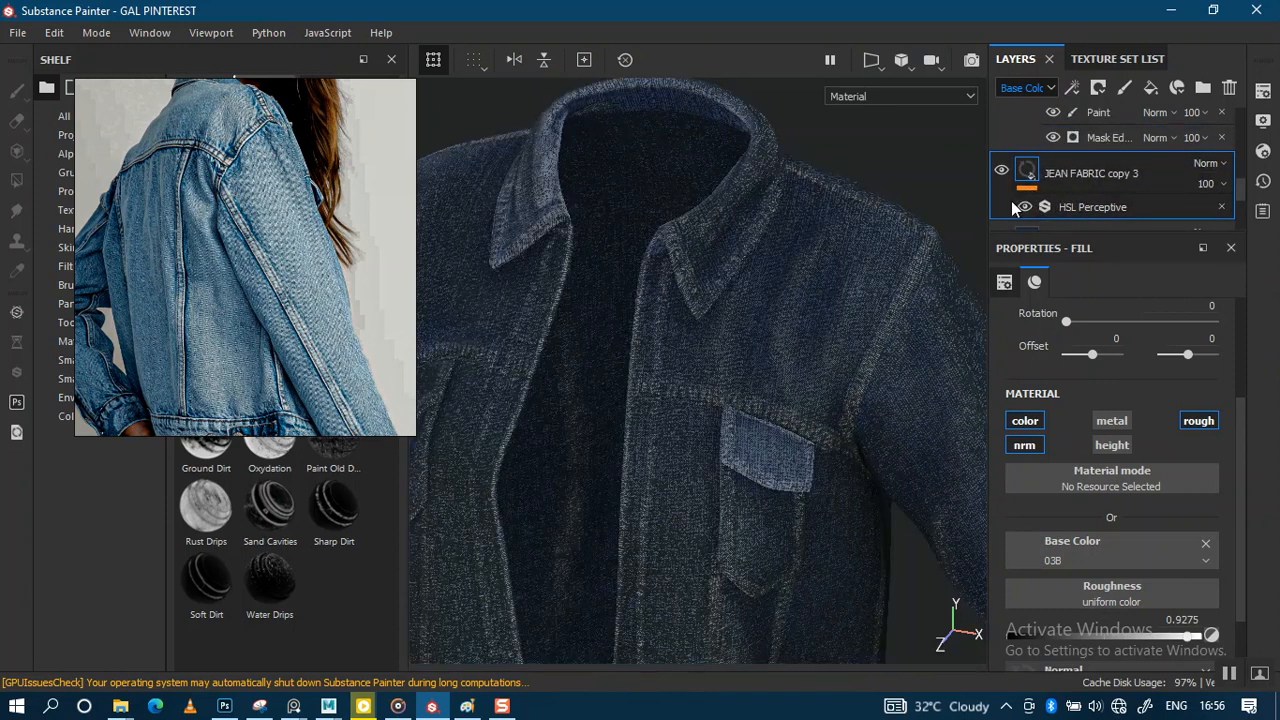
Step: Disable the normal channel on the duplicated JEAN FABRIC layer
{"action": "right_click_drag", "start_coordinate": [711, 366], "coordinate": [812, 555], "text": "alt"}
{"action": "right_click_drag", "start_coordinate": [768, 462], "coordinate": [800, 293], "text": "alt"}
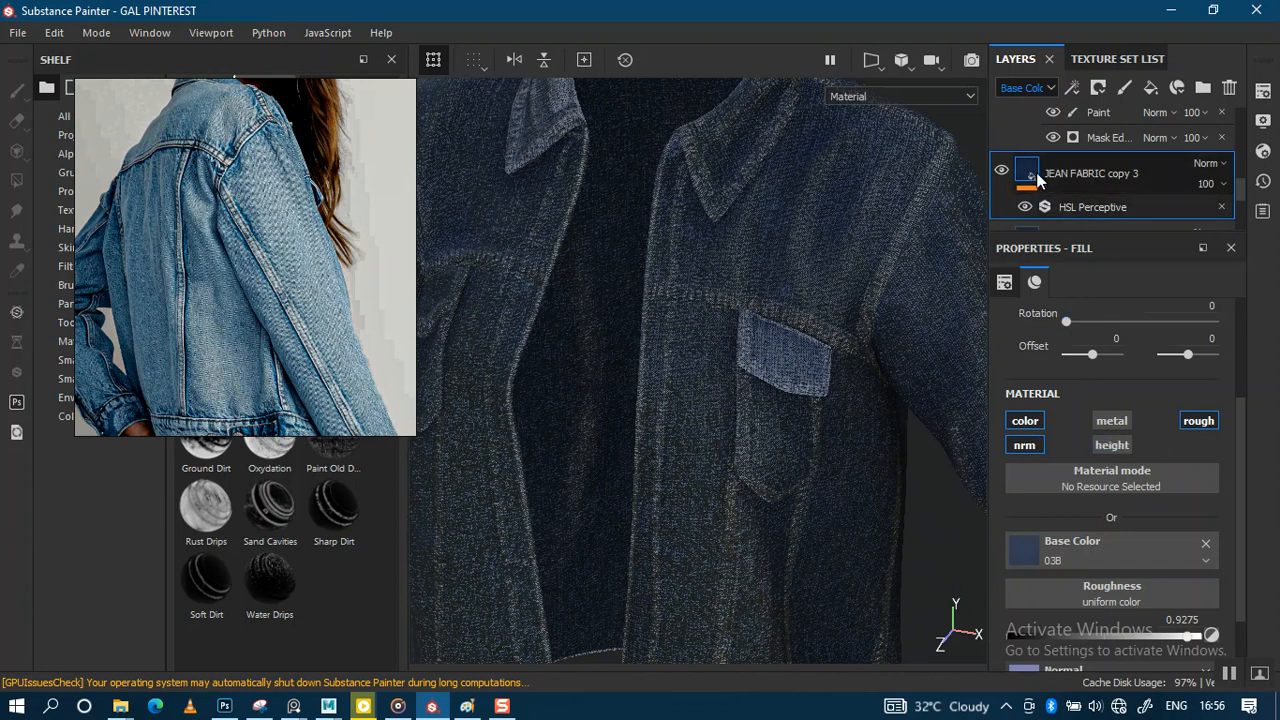
{"action": "mouse_move", "coordinate": [1239, 512]}
{"action": "left_mouse_down"}
{"action": "mouse_move", "coordinate": [1237, 583]}
{"action": "mouse_move", "coordinate": [1239, 520]}
{"action": "left_mouse_up"}
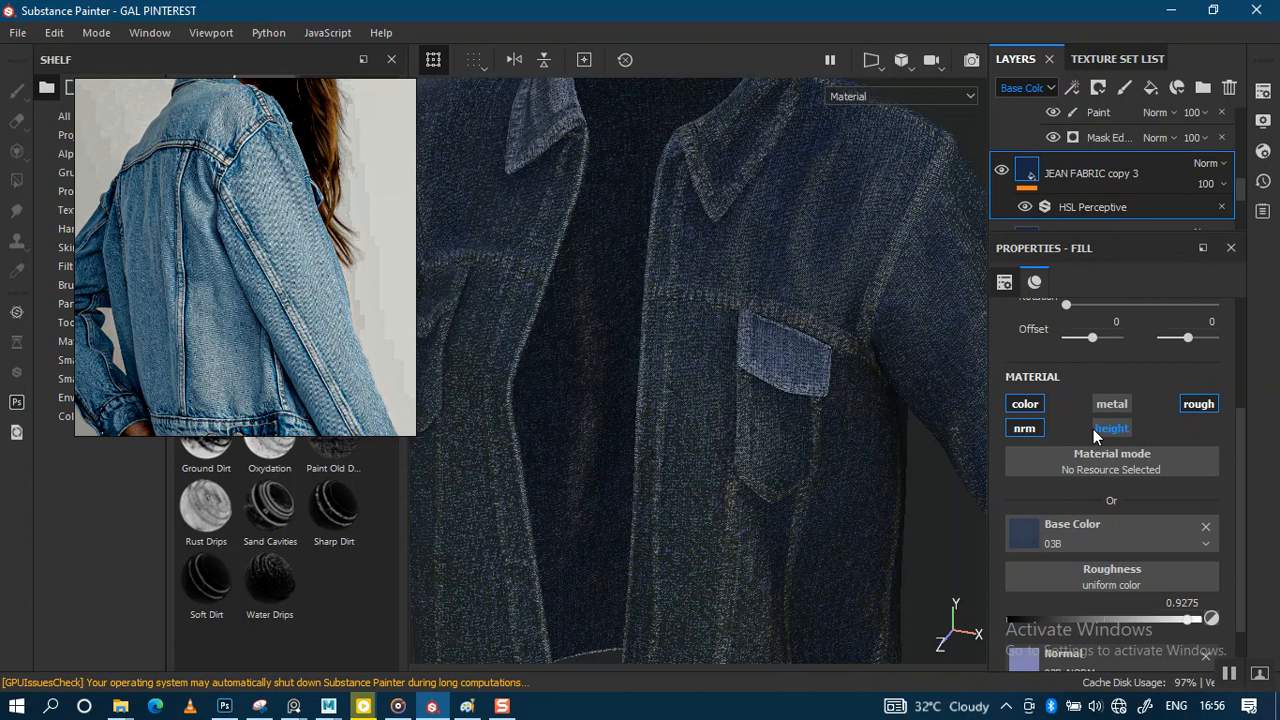
{"action": "left_click", "coordinate": [1030, 428]}
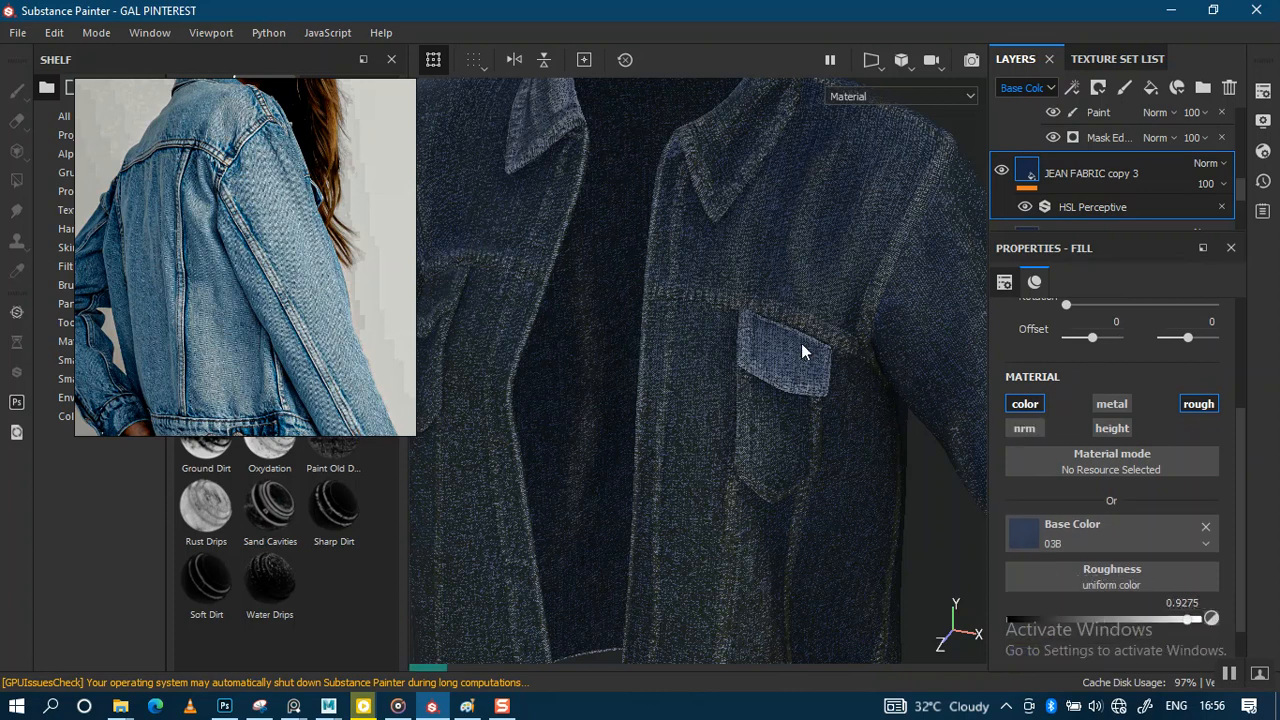
Step: Re-enable the normal channel on JEAN FABRIC copy 3 and lower the layer's Normal channel opacity to 24
{"action": "left_click", "coordinate": [1023, 428]}
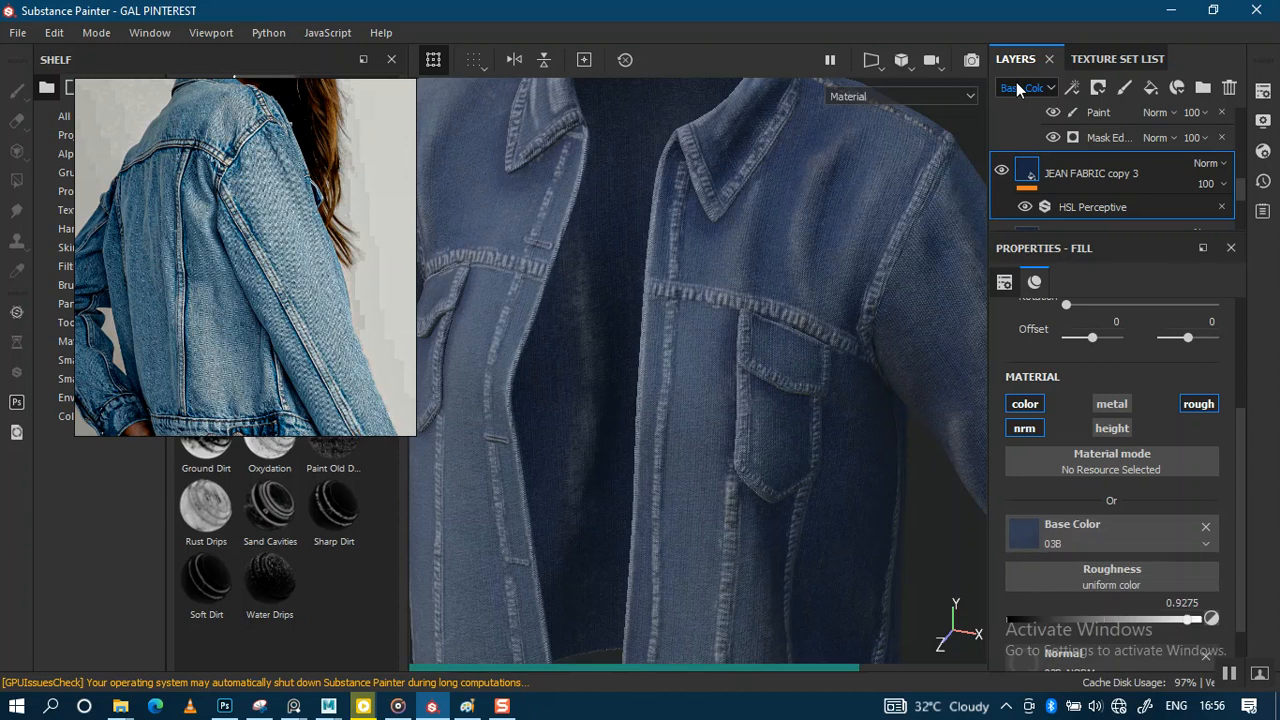
{"action": "left_click", "coordinate": [1030, 88]}
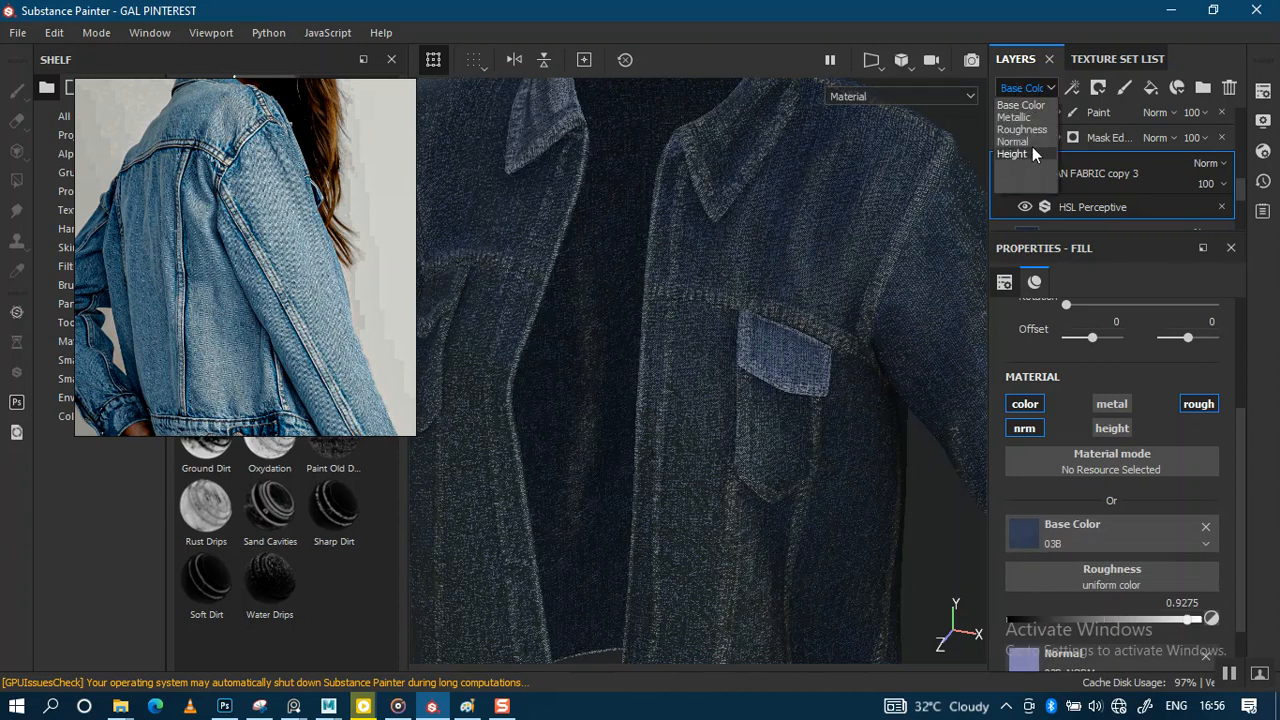
{"action": "left_click", "coordinate": [1038, 143]}
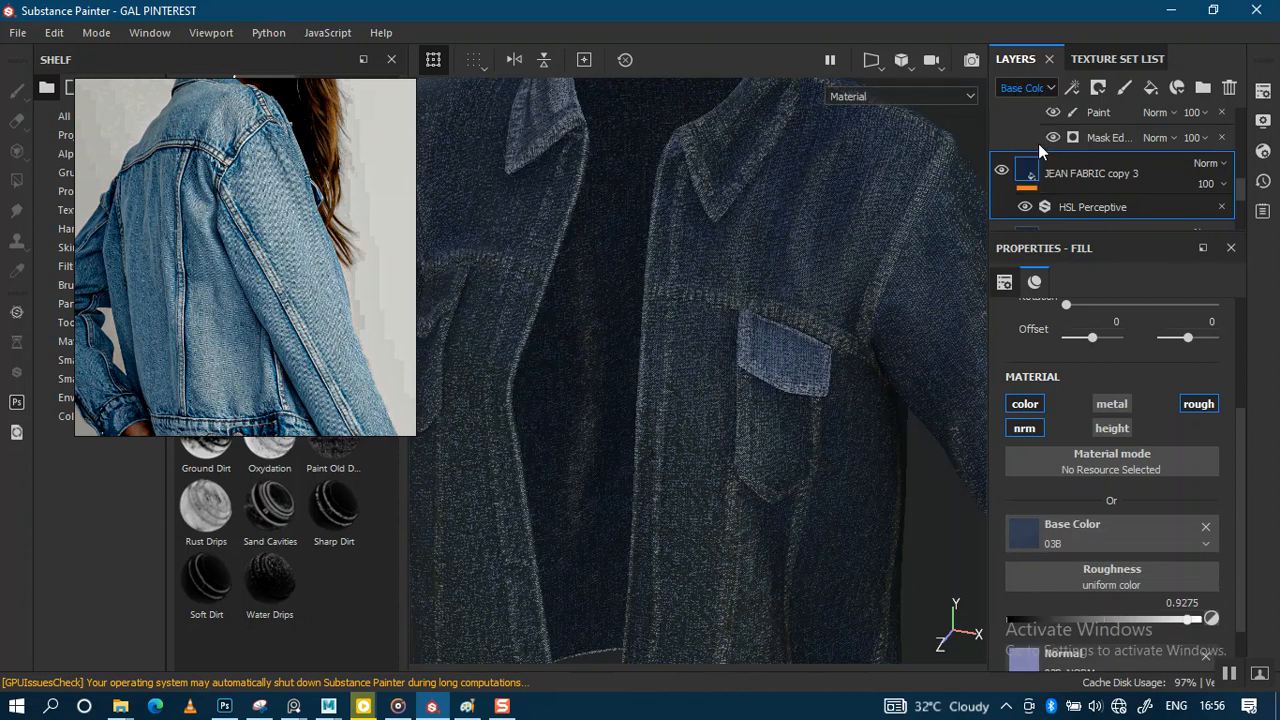
{"action": "left_click", "coordinate": [1221, 184]}
{"action": "left_click", "coordinate": [1212, 218]}
{"action": "left_click_drag", "start_coordinate": [1206, 224], "coordinate": [1202, 224]}
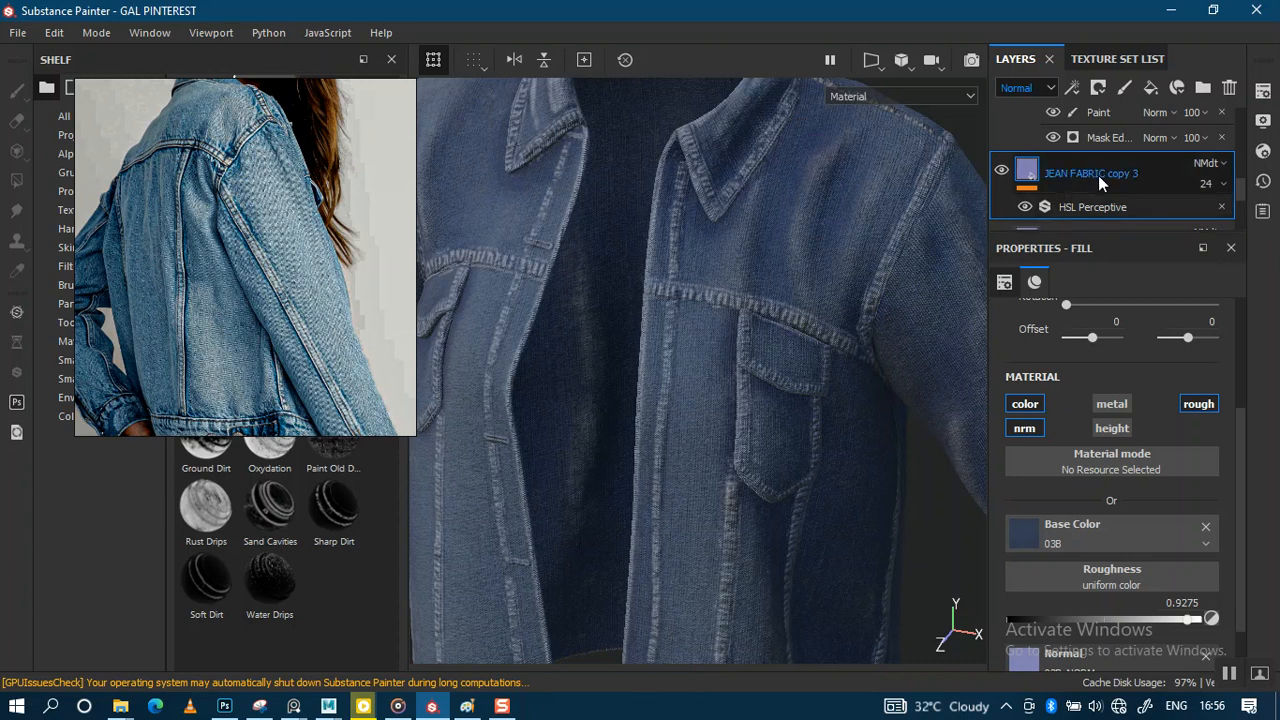
Step: Move the JEAN FABRIC copy 3 layer above MASK AO and add a black mask to it
{"action": "scroll", "coordinate": [1240, 212], "scroll_direction": "down", "scroll_amount": 2}
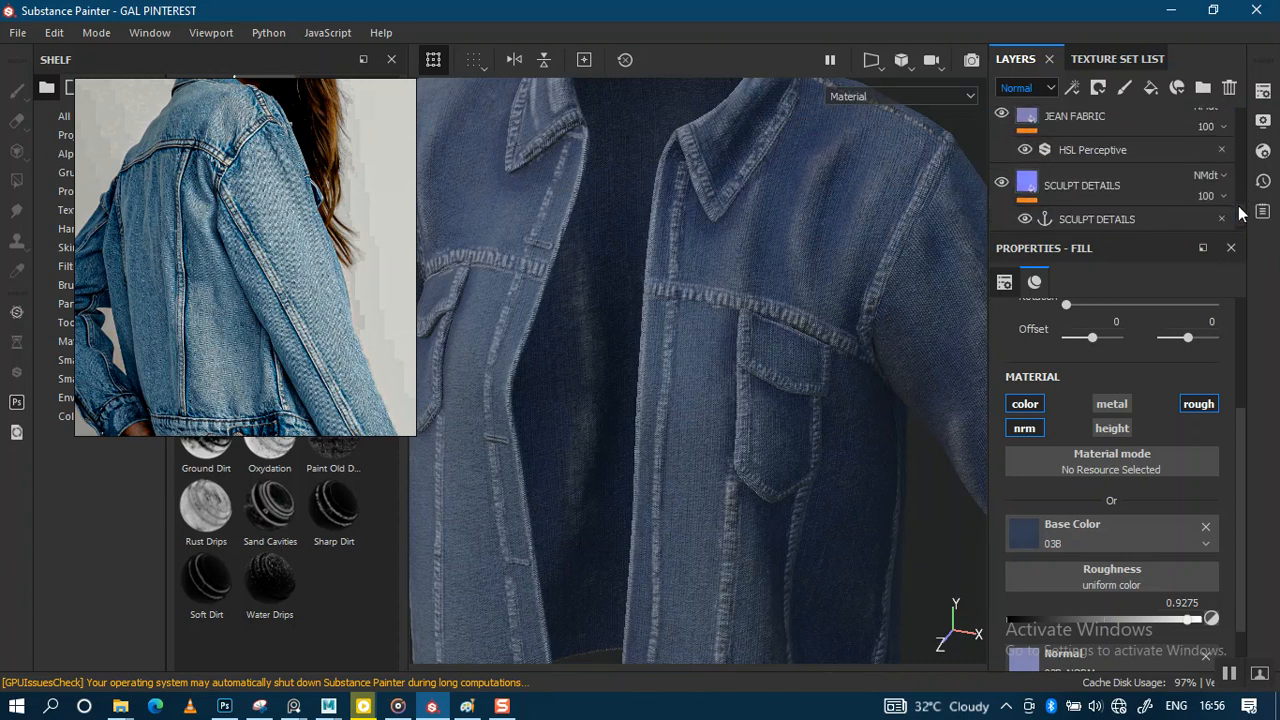
{"action": "scroll", "coordinate": [1239, 205], "scroll_direction": "up", "scroll_amount": 2}
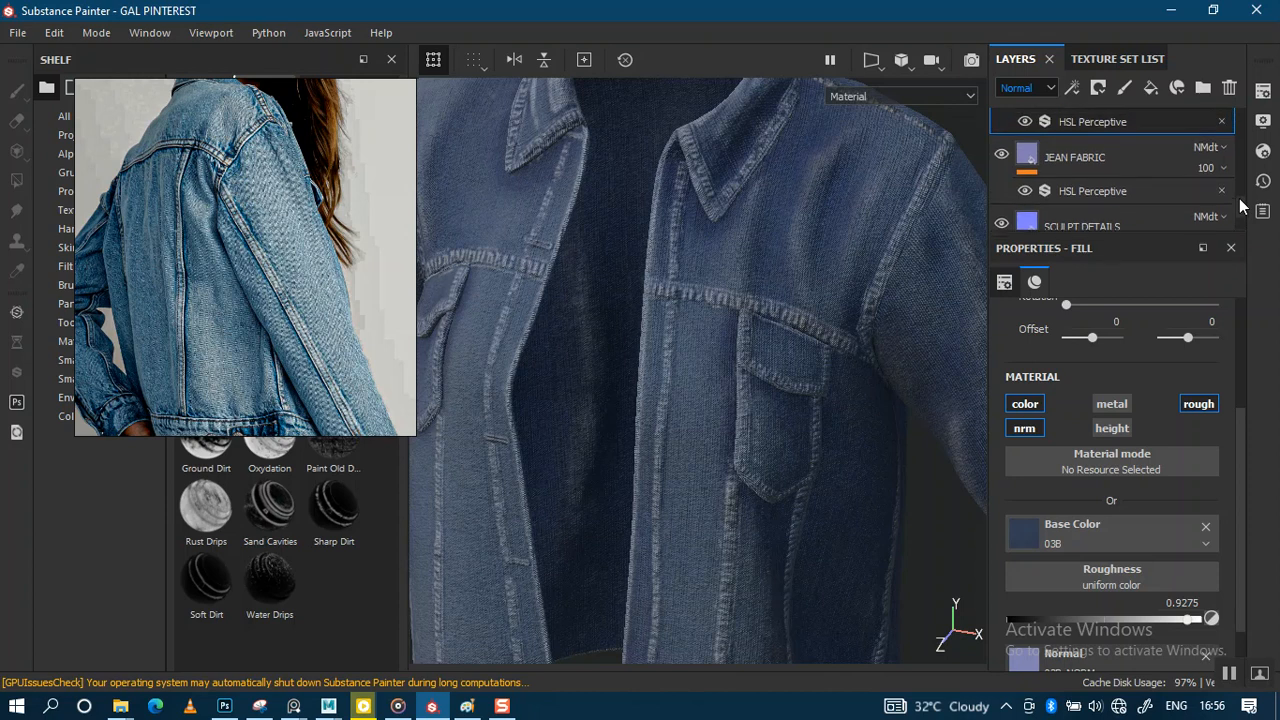
{"action": "scroll", "coordinate": [1239, 198], "scroll_direction": "up", "scroll_amount": 3}
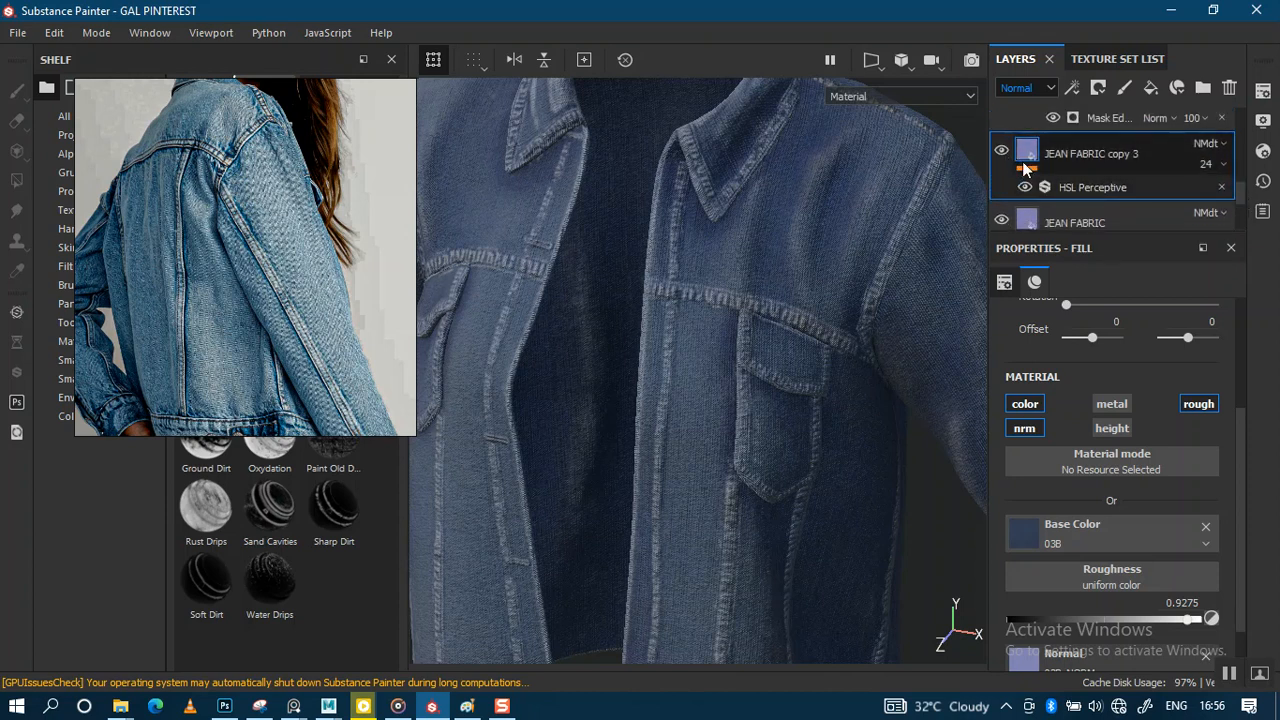
{"action": "left_click_drag", "start_coordinate": [1117, 156], "coordinate": [1109, 115]}
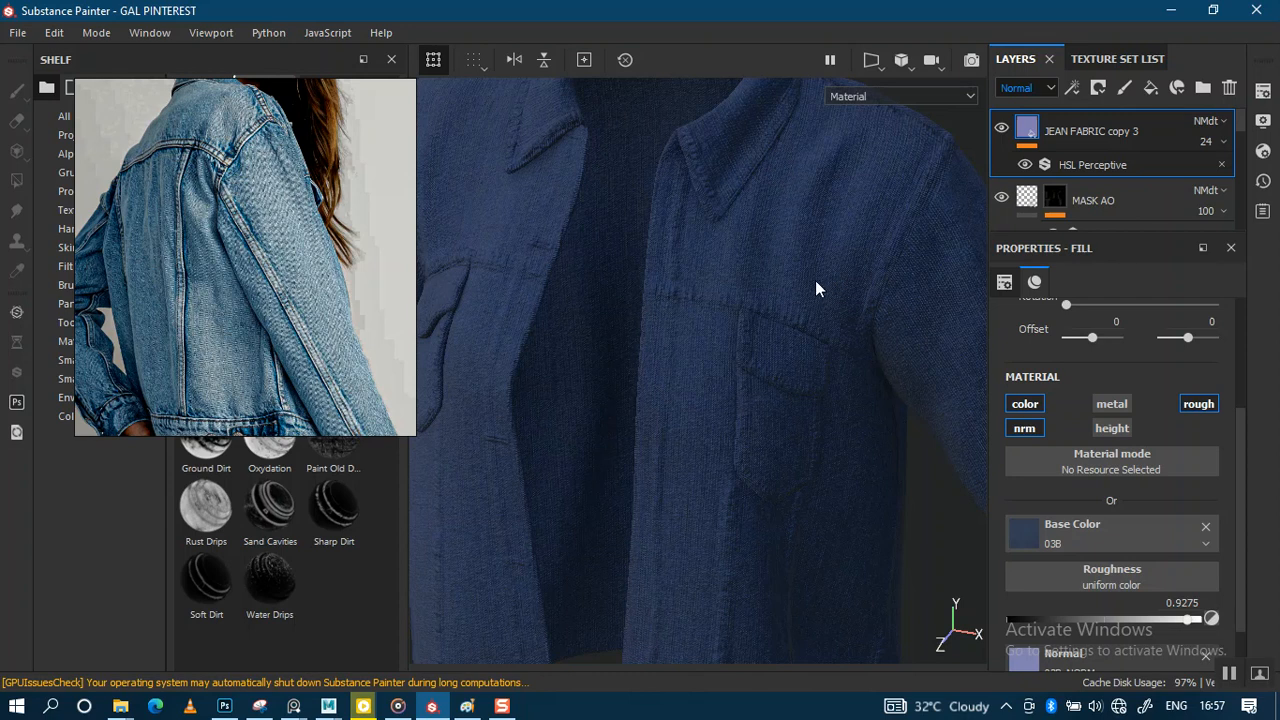
{"action": "right_click", "coordinate": [1030, 135]}
{"action": "left_click", "coordinate": [1085, 152]}
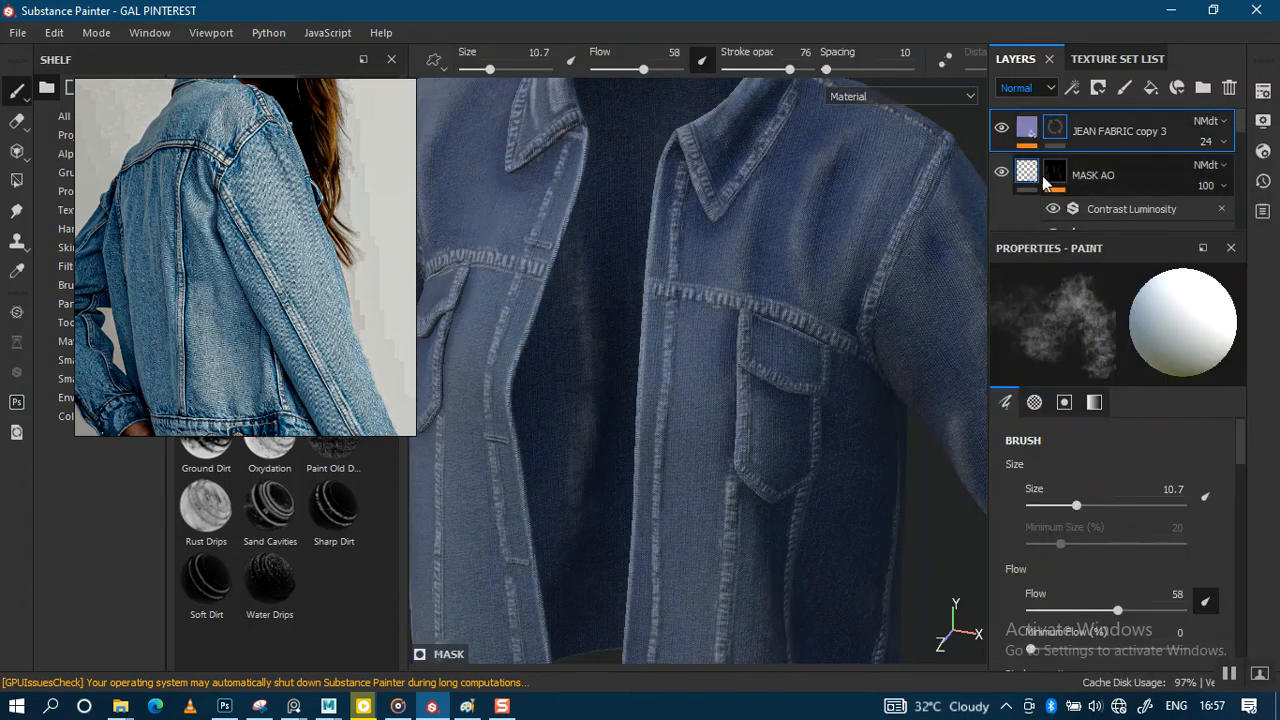
{"action": "right_click", "coordinate": [1058, 127]}
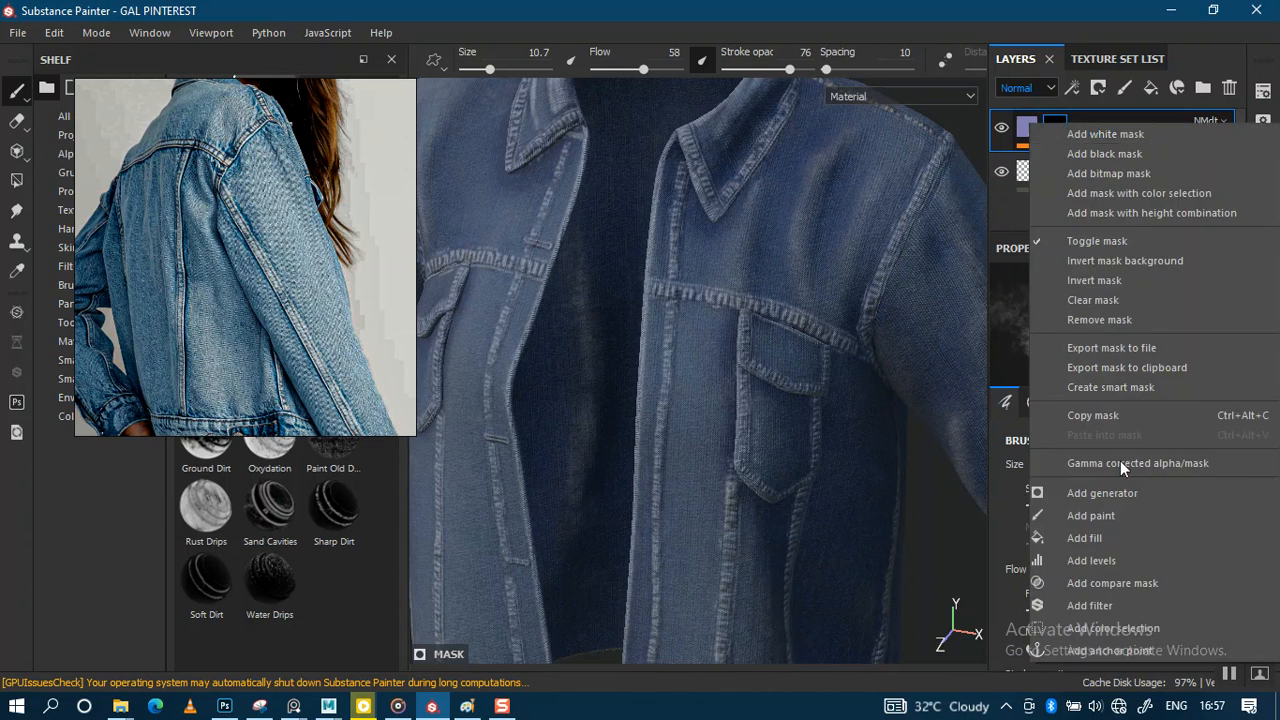
{"action": "left_click", "coordinate": [1103, 538]}
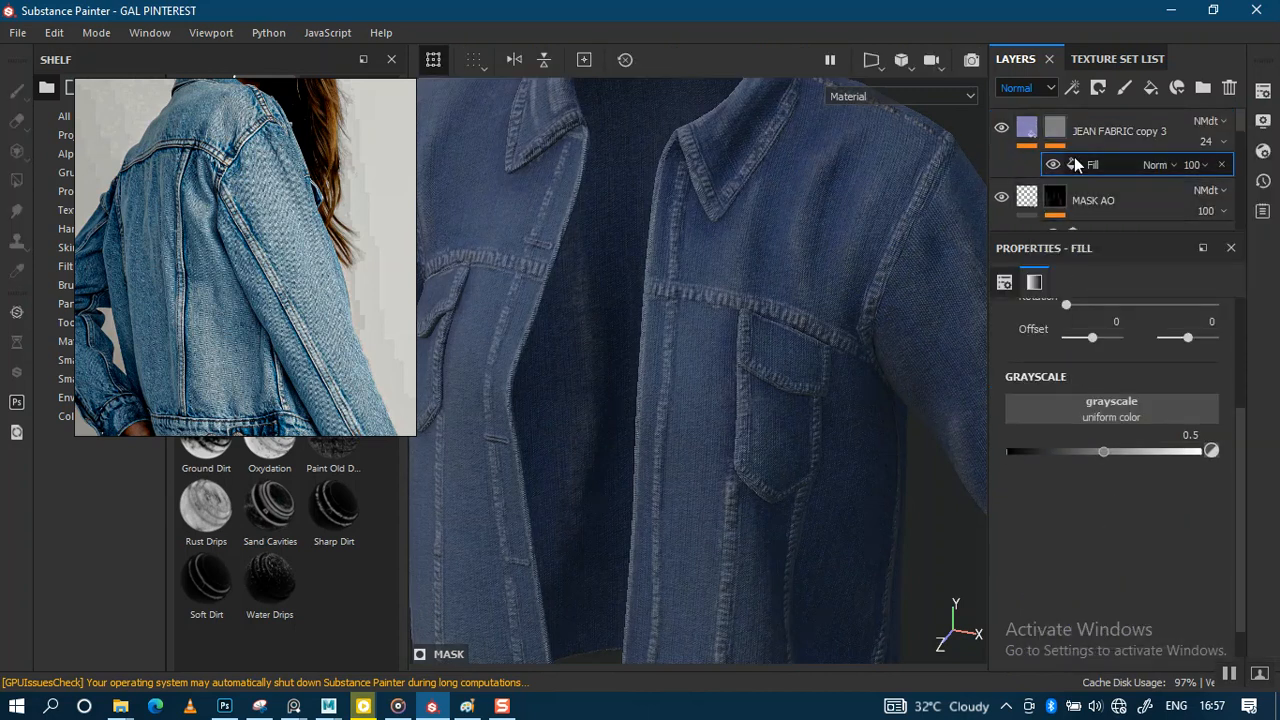
{"action": "key", "text": "ctrl+z"}
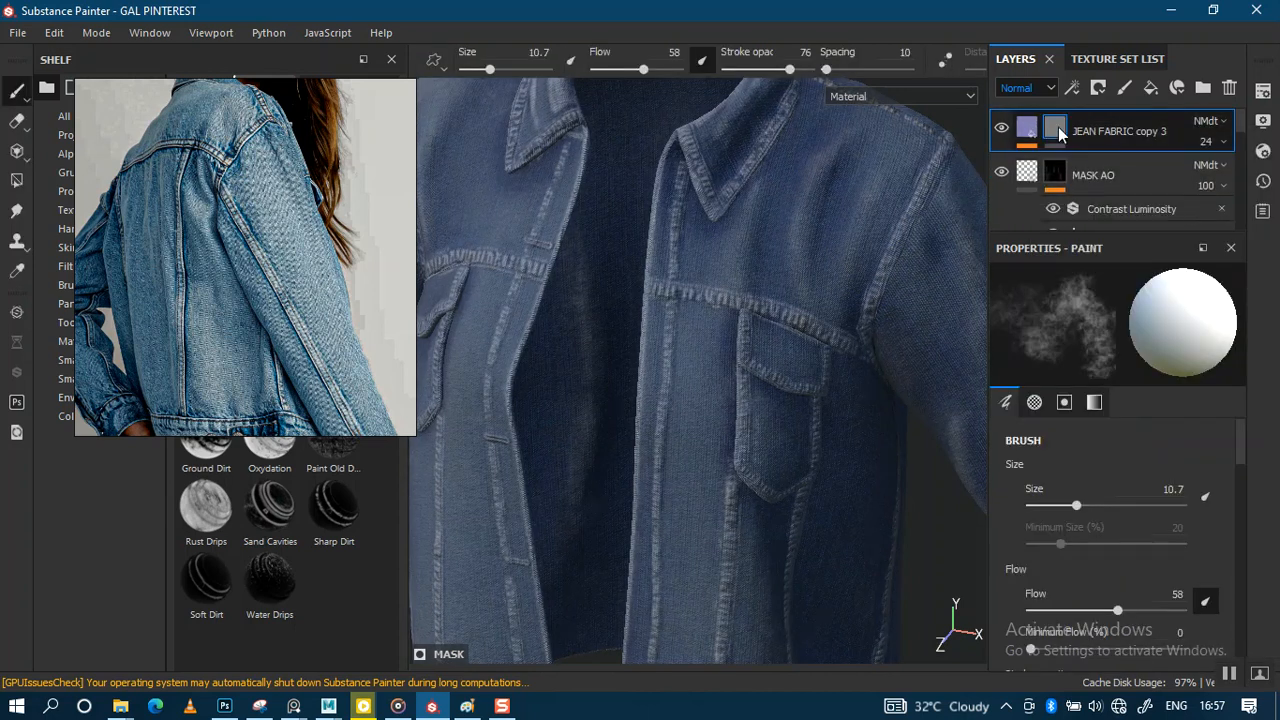
Step: Add a Curvature generator to the JEAN FABRIC copy 3 mask
{"action": "right_click", "coordinate": [1055, 128]}
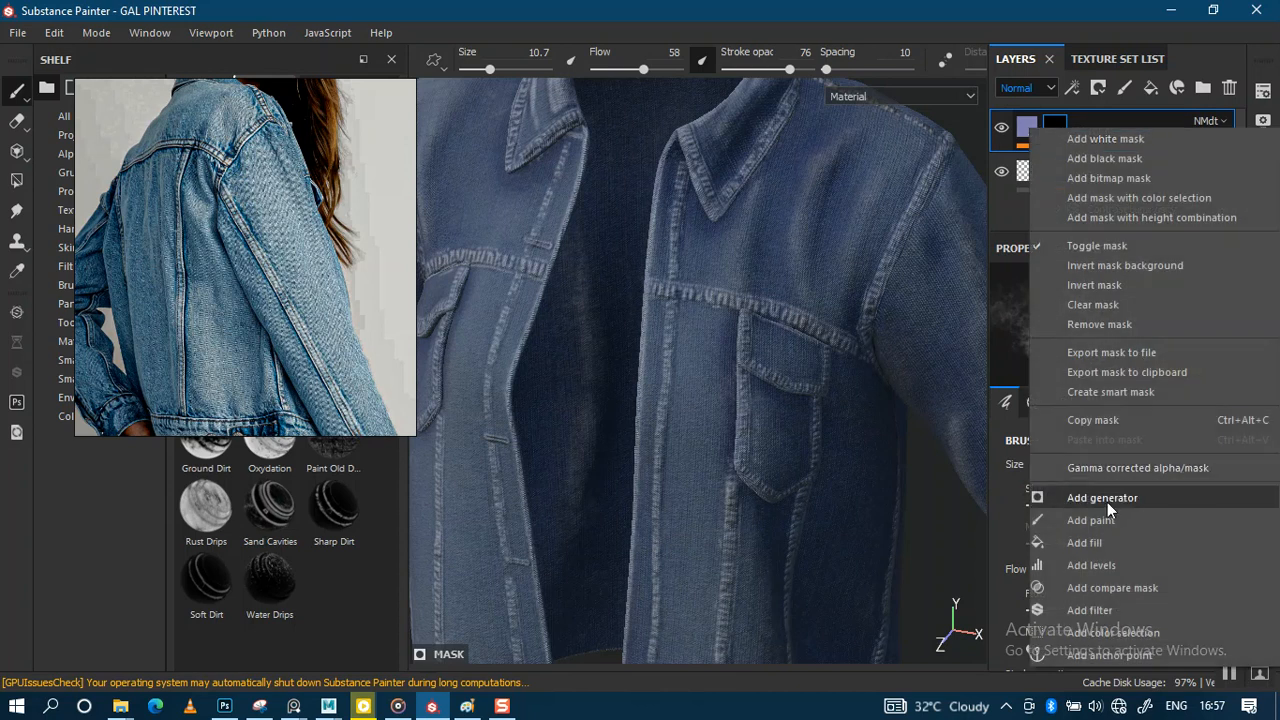
{"action": "left_click", "coordinate": [1106, 499]}
{"action": "left_click", "coordinate": [1133, 316]}
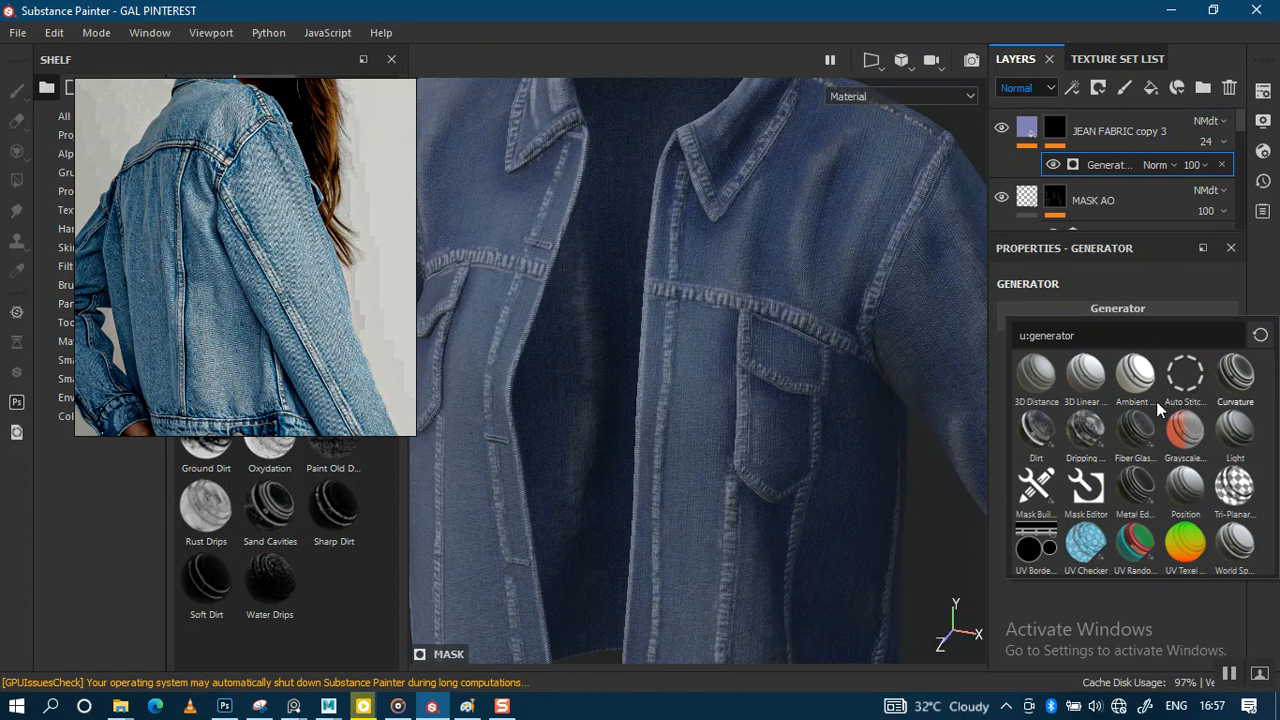
{"action": "left_click", "coordinate": [1236, 378]}
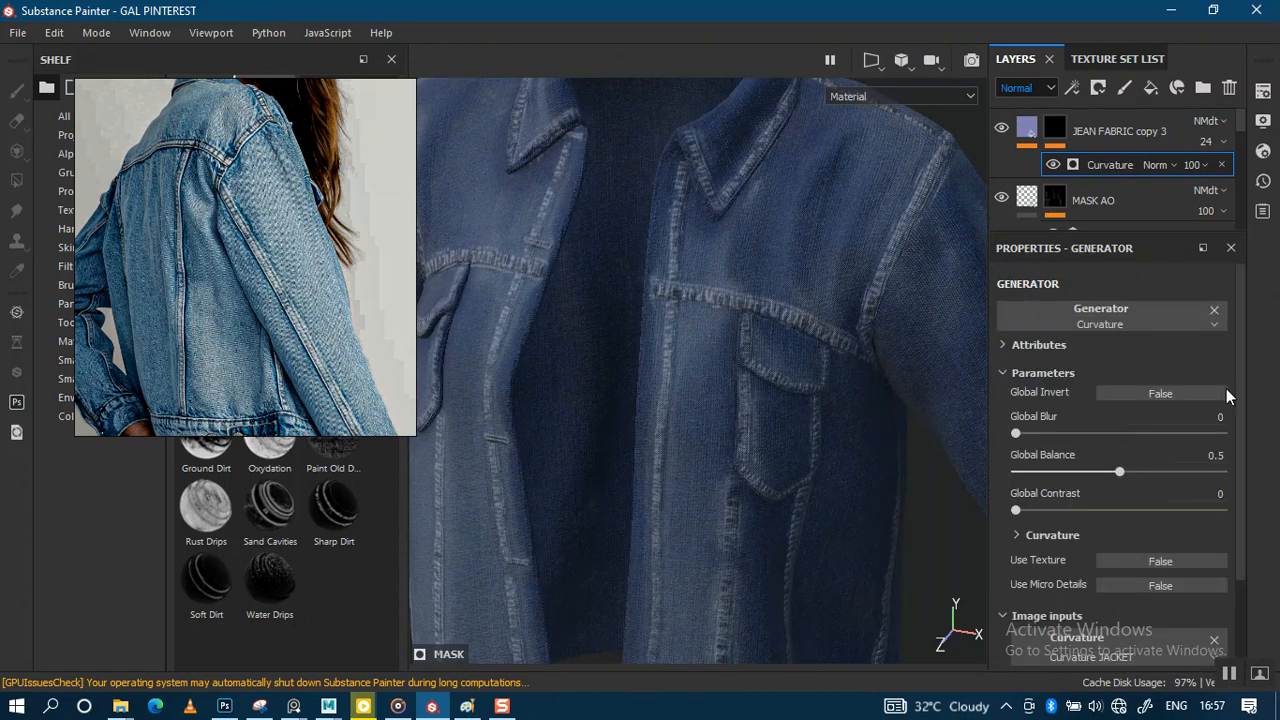
Step: Set the generator's curvature mode to Cavities
{"action": "right_click_drag", "start_coordinate": [791, 414], "coordinate": [722, 214], "text": "alt"}
{"action": "middle_click_drag", "start_coordinate": [783, 358], "coordinate": [768, 250], "text": "alt"}
{"action": "right_click_drag", "start_coordinate": [763, 284], "coordinate": [824, 481], "text": "alt"}
{"action": "left_click_drag", "start_coordinate": [816, 424], "coordinate": [802, 398], "text": "alt"}
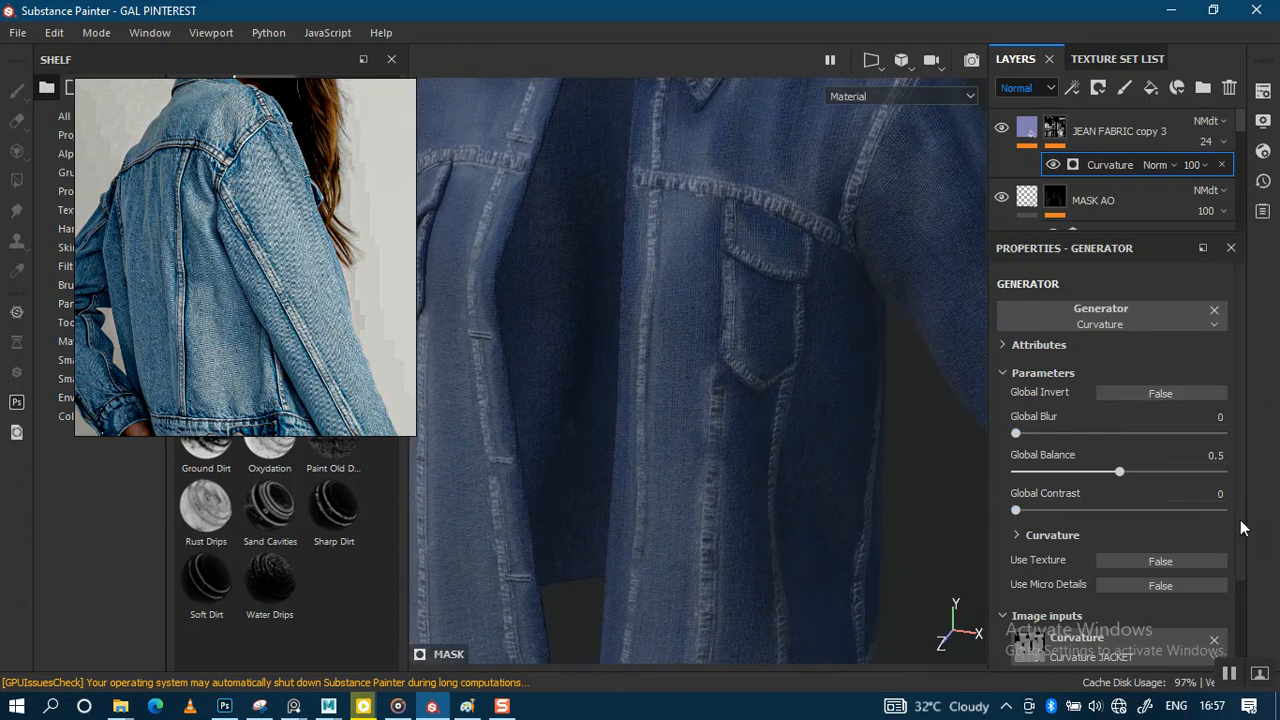
{"action": "left_click_drag", "start_coordinate": [1240, 541], "coordinate": [1232, 482]}
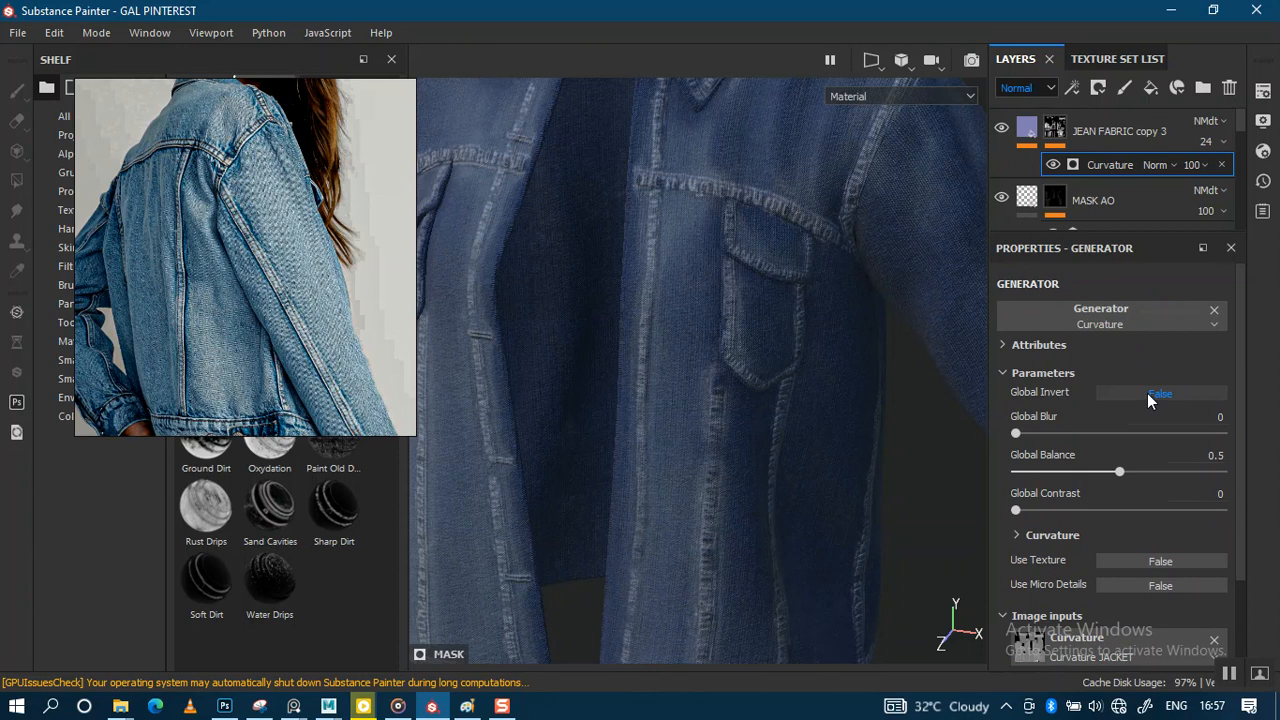
{"action": "left_click", "coordinate": [1001, 344]}
{"action": "left_click", "coordinate": [1003, 345]}
{"action": "left_click", "coordinate": [1018, 535]}
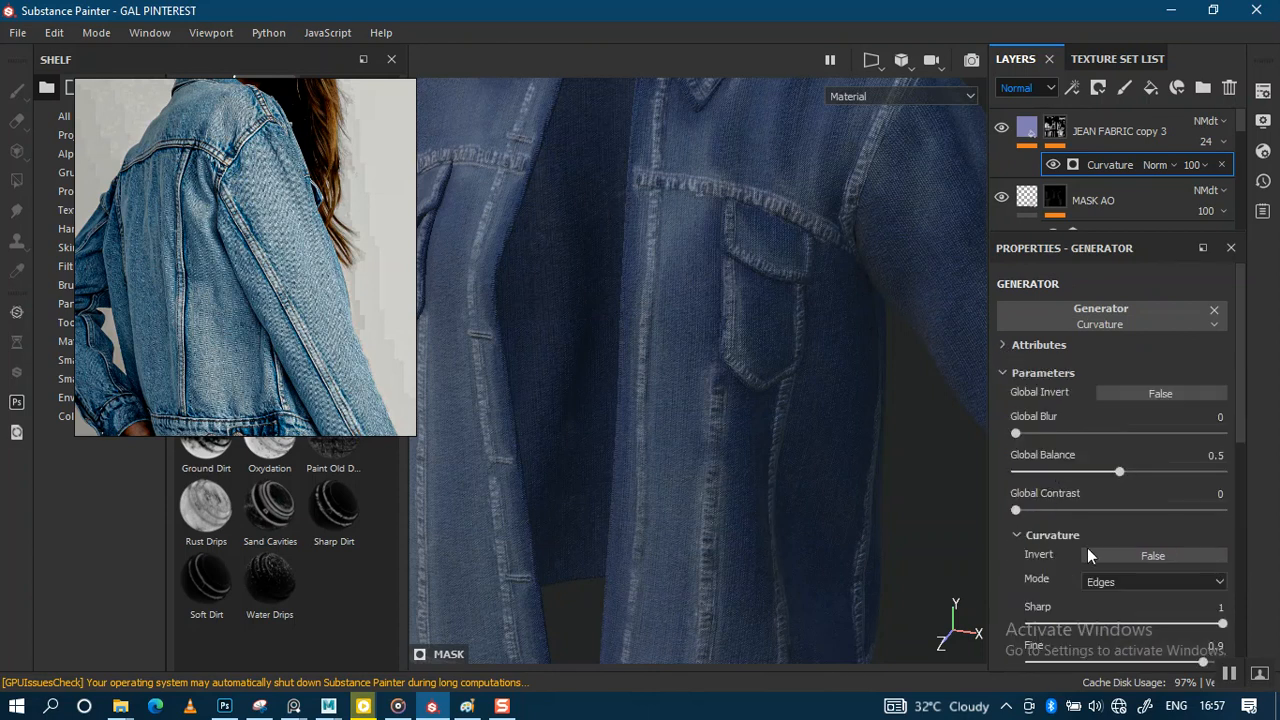
{"action": "left_click", "coordinate": [1171, 580]}
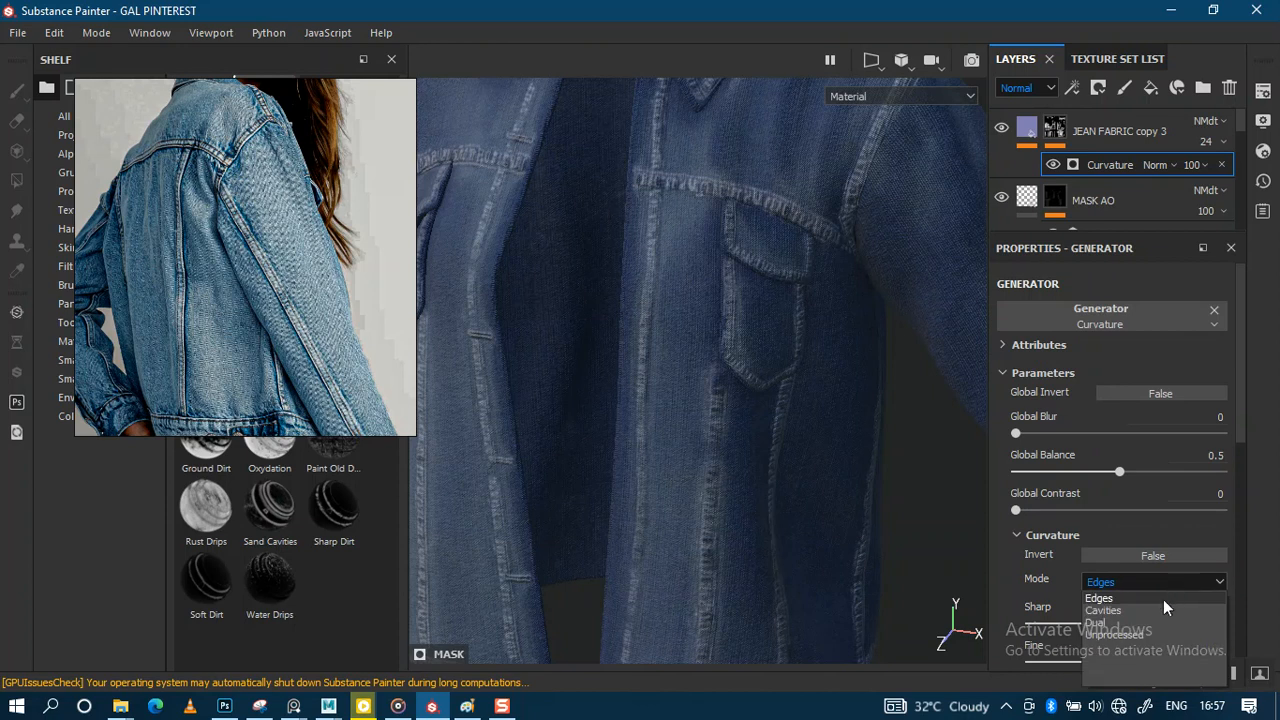
{"action": "left_click", "coordinate": [1145, 611]}
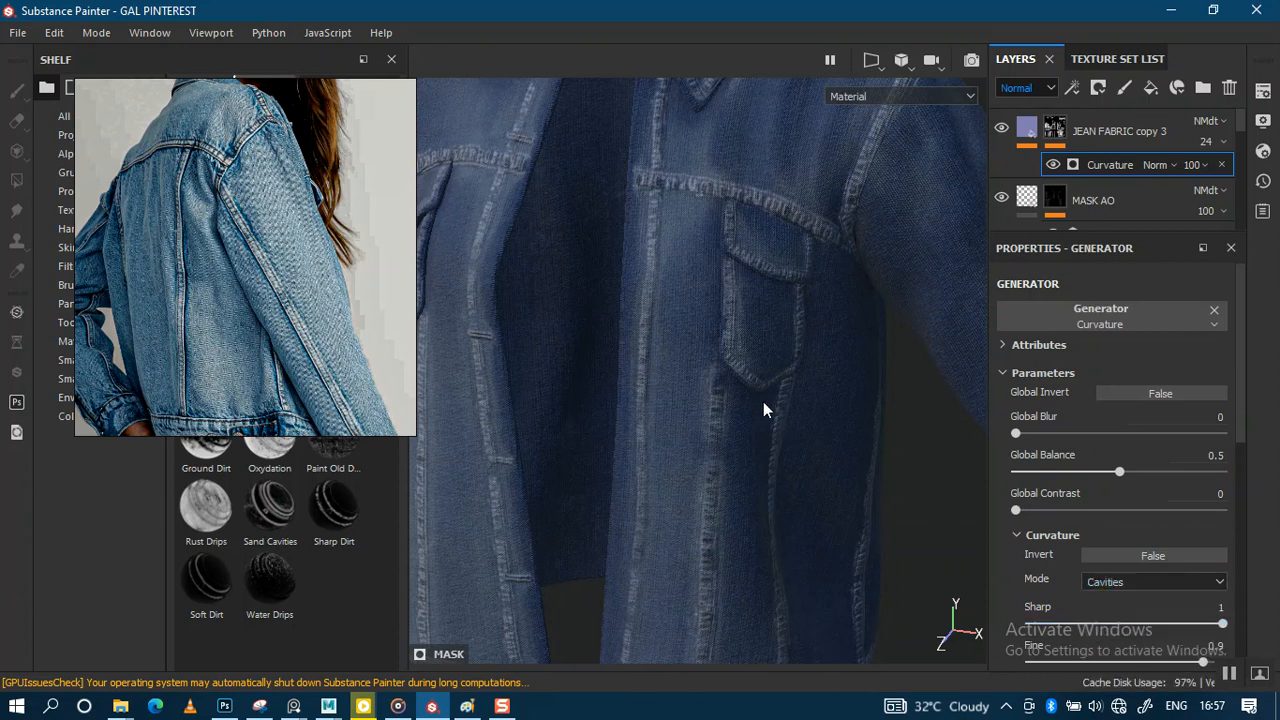
Step: Cycle through the channel displays to the mask view and examine the curvature mask on the jacket
{"action": "right_click_drag", "start_coordinate": [765, 467], "coordinate": [792, 475], "text": "alt"}
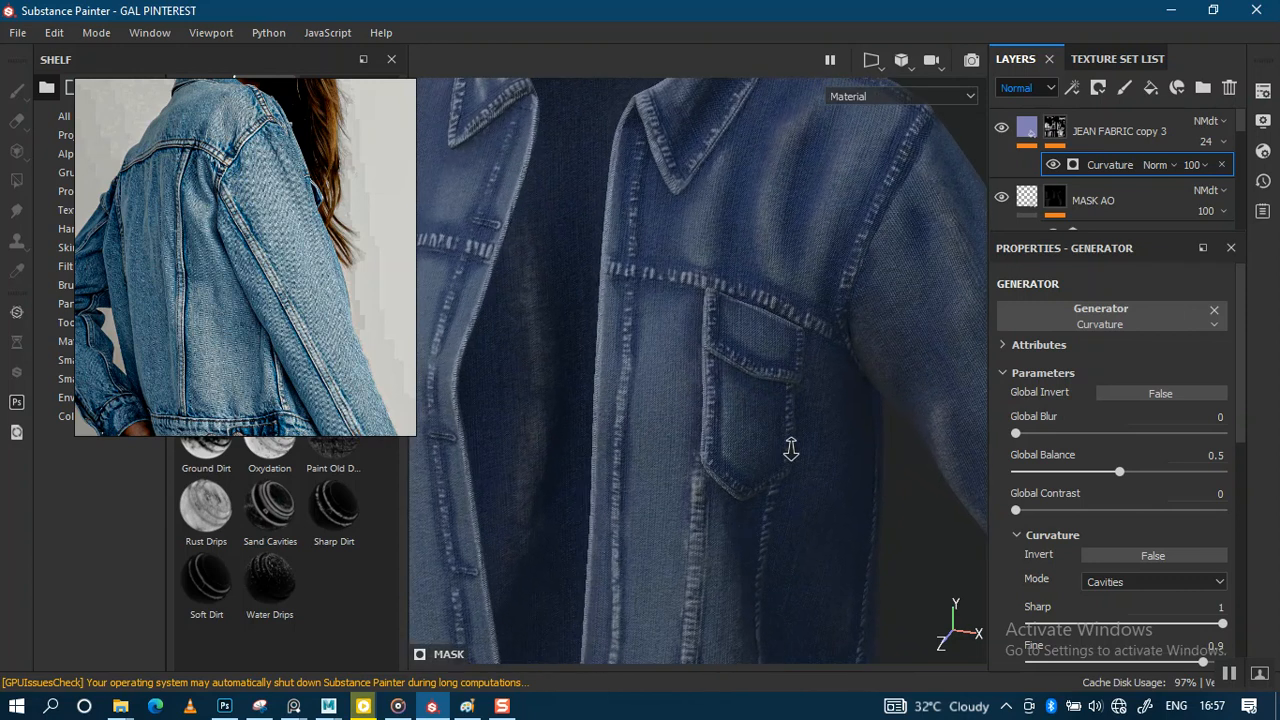
{"action": "key", "text": "c"}
{"action": "key", "text": "c"}
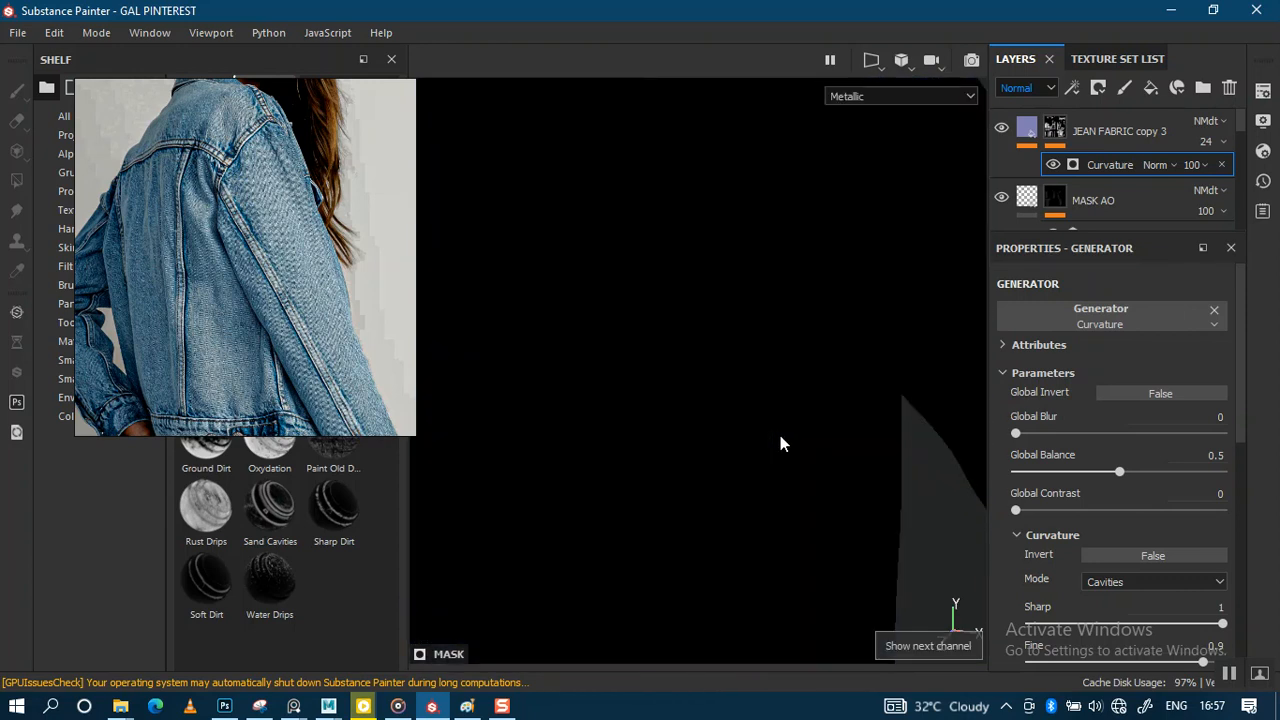
{"action": "key", "text": "c"}
{"action": "key", "text": "c"}
{"action": "key", "text": "c"}
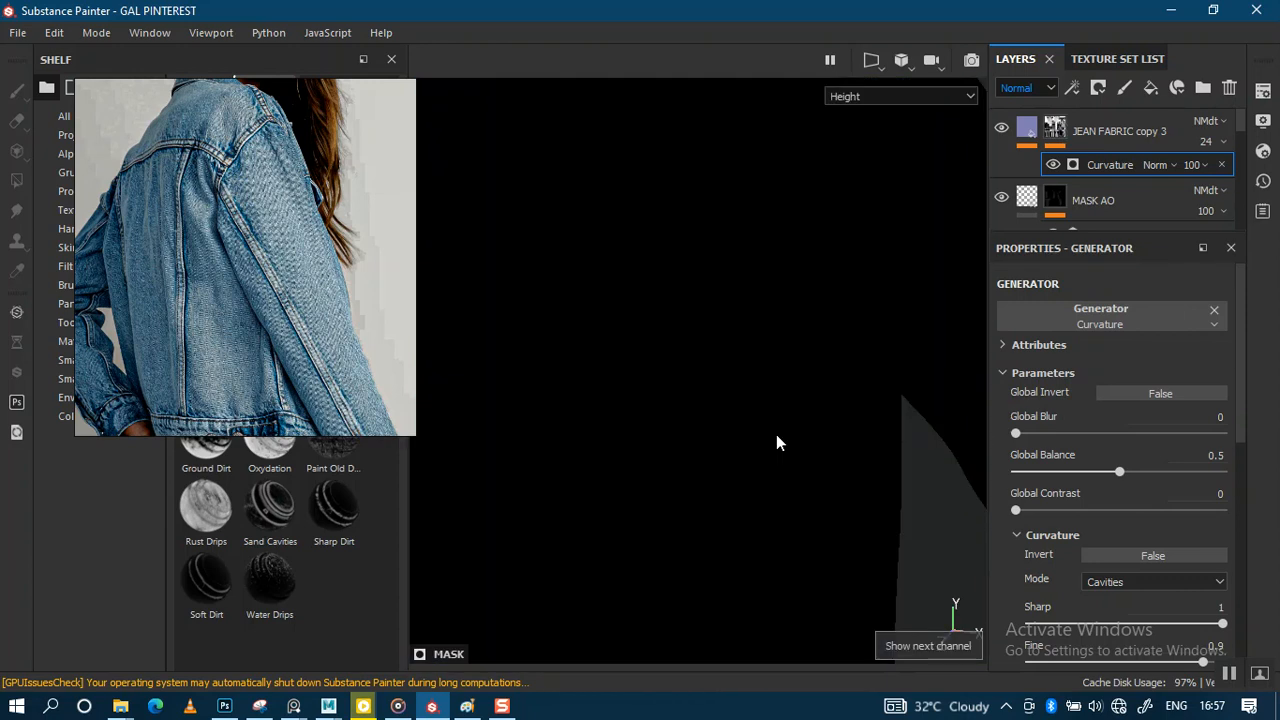
{"action": "key", "text": "c"}
{"action": "key", "text": "c"}
{"action": "right_click_drag", "start_coordinate": [786, 459], "coordinate": [834, 230], "text": "alt"}
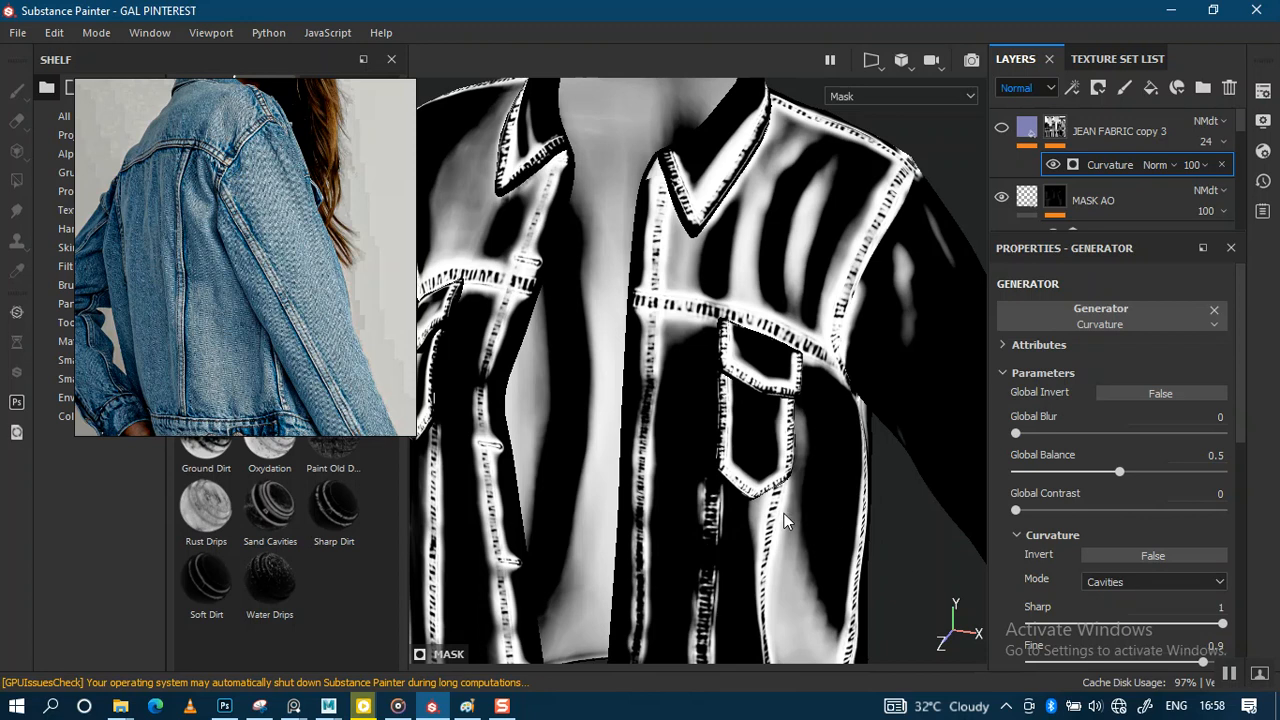
Step: Try the Dual, Unprocessed and Edges curvature modes on the jacket's mask, and return the mode to Cavities
{"action": "left_click", "coordinate": [1136, 583]}
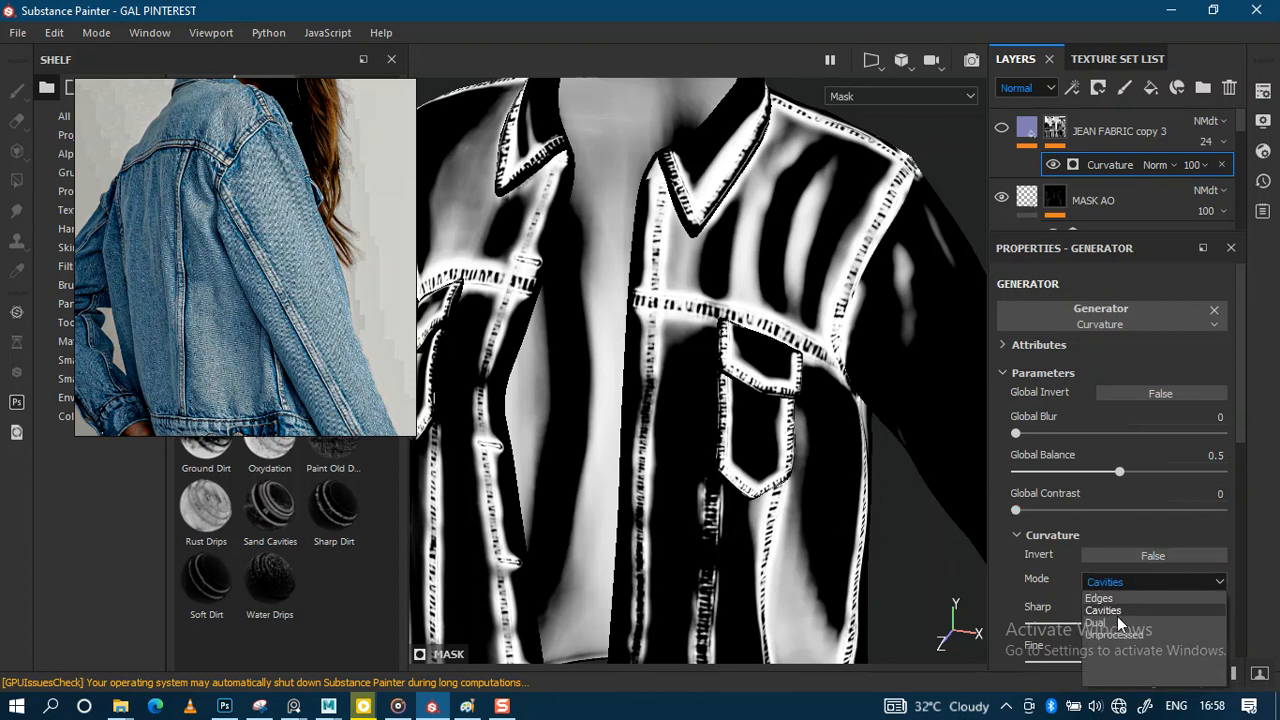
{"action": "left_click", "coordinate": [1113, 623]}
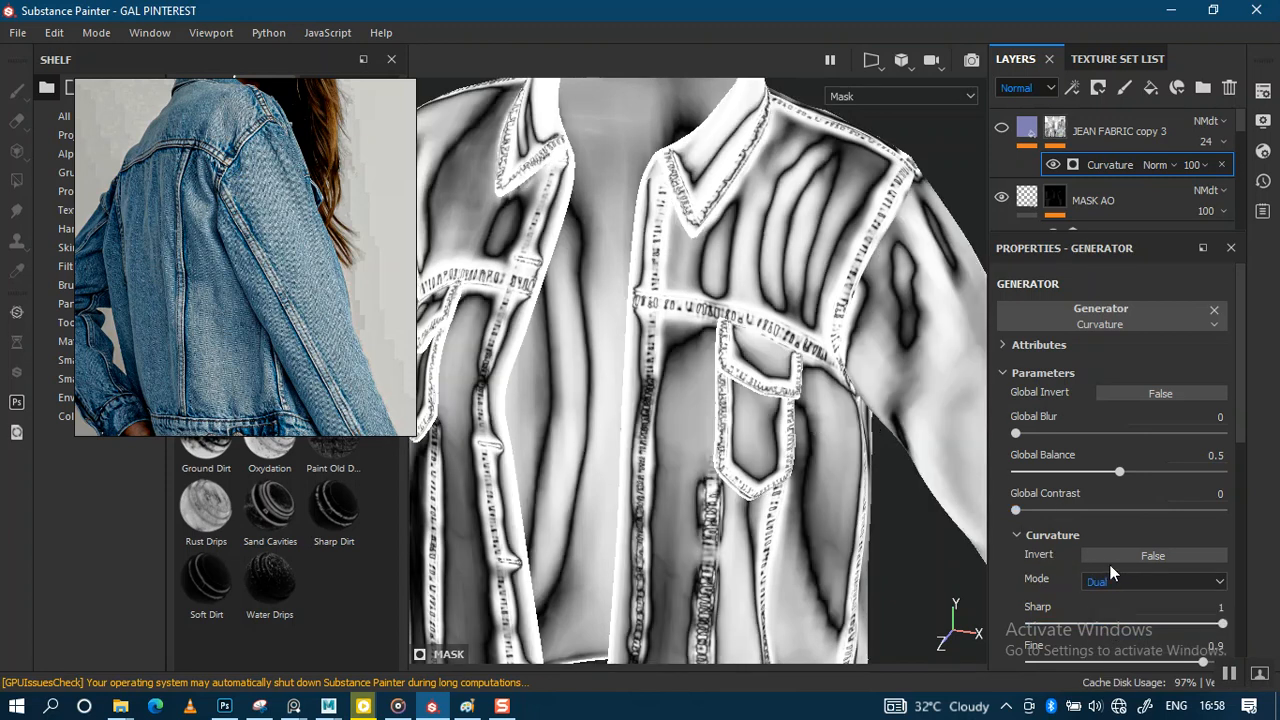
{"action": "left_click_drag", "start_coordinate": [829, 489], "coordinate": [795, 392], "text": "alt"}
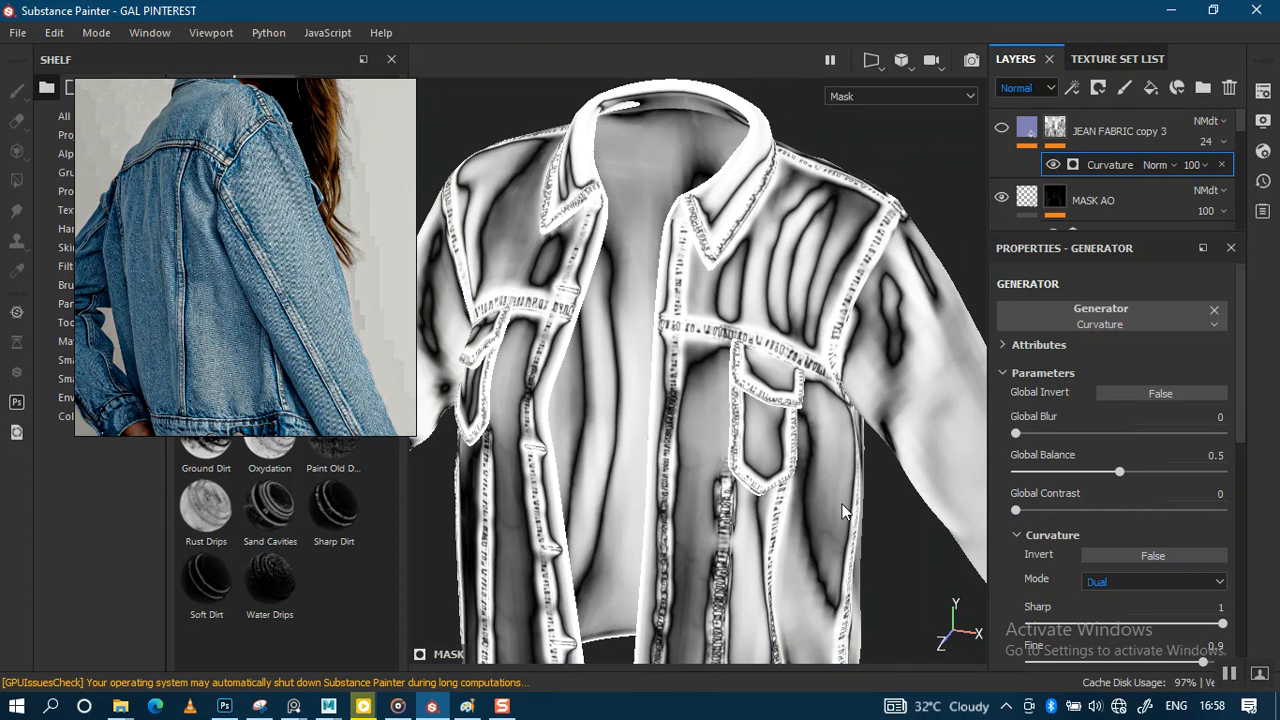
{"action": "left_click", "coordinate": [1125, 583]}
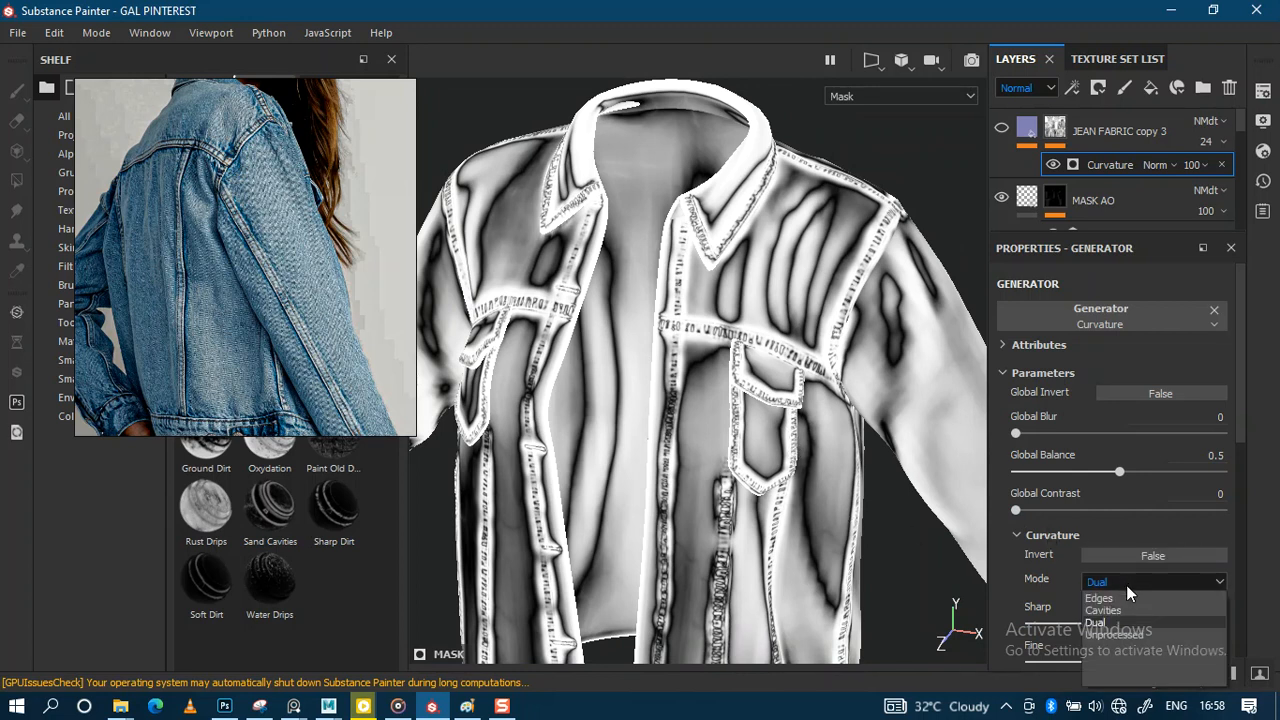
{"action": "left_click", "coordinate": [1106, 633]}
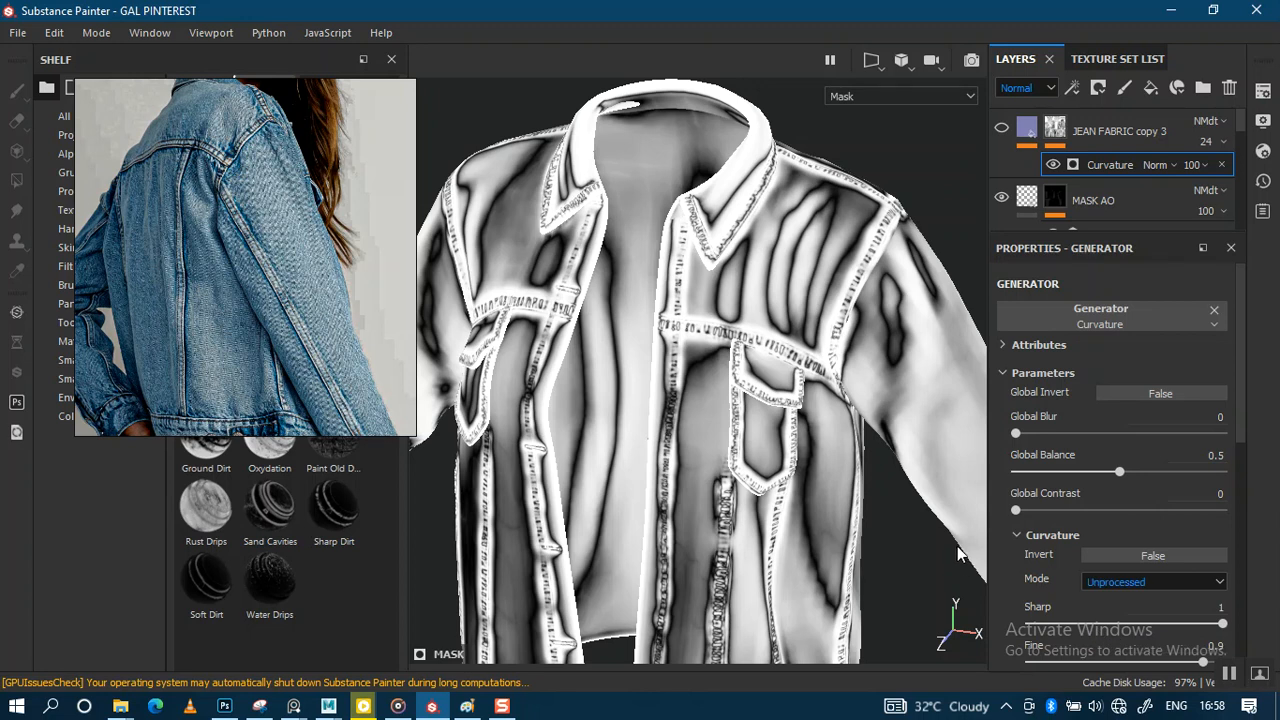
{"action": "left_click", "coordinate": [1114, 583]}
{"action": "left_click", "coordinate": [1112, 600]}
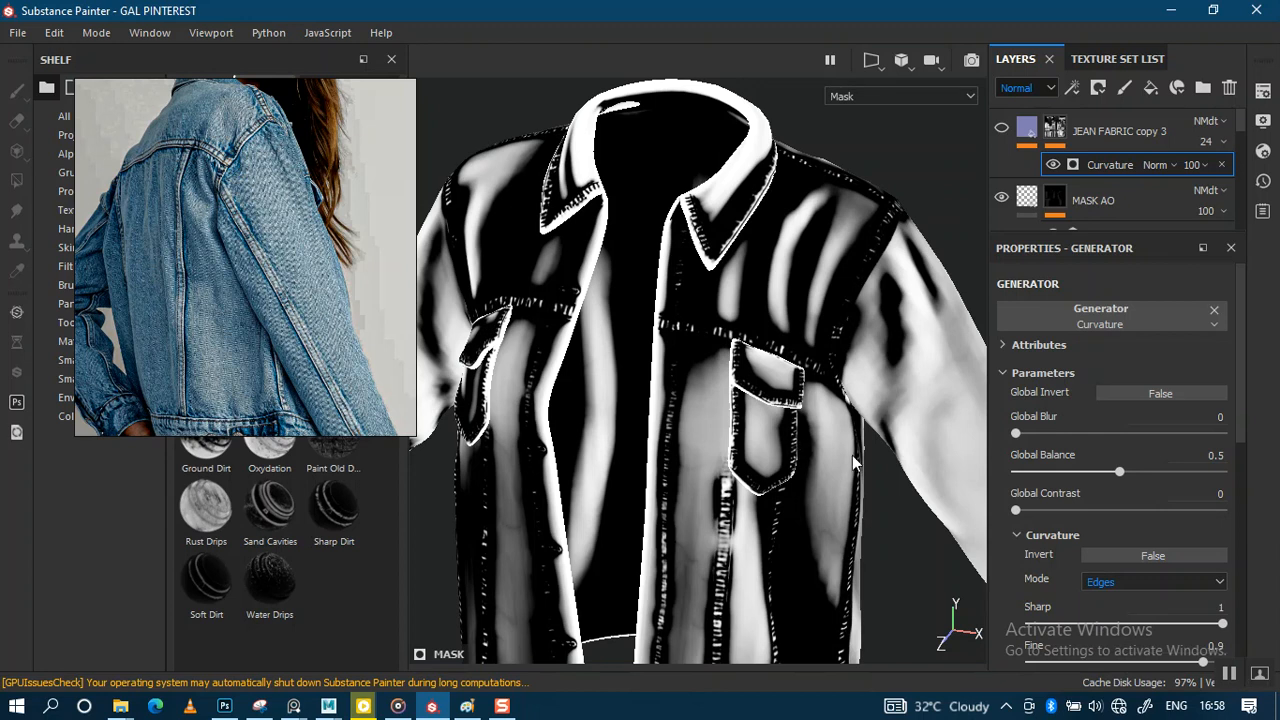
{"action": "left_click", "coordinate": [1130, 584]}
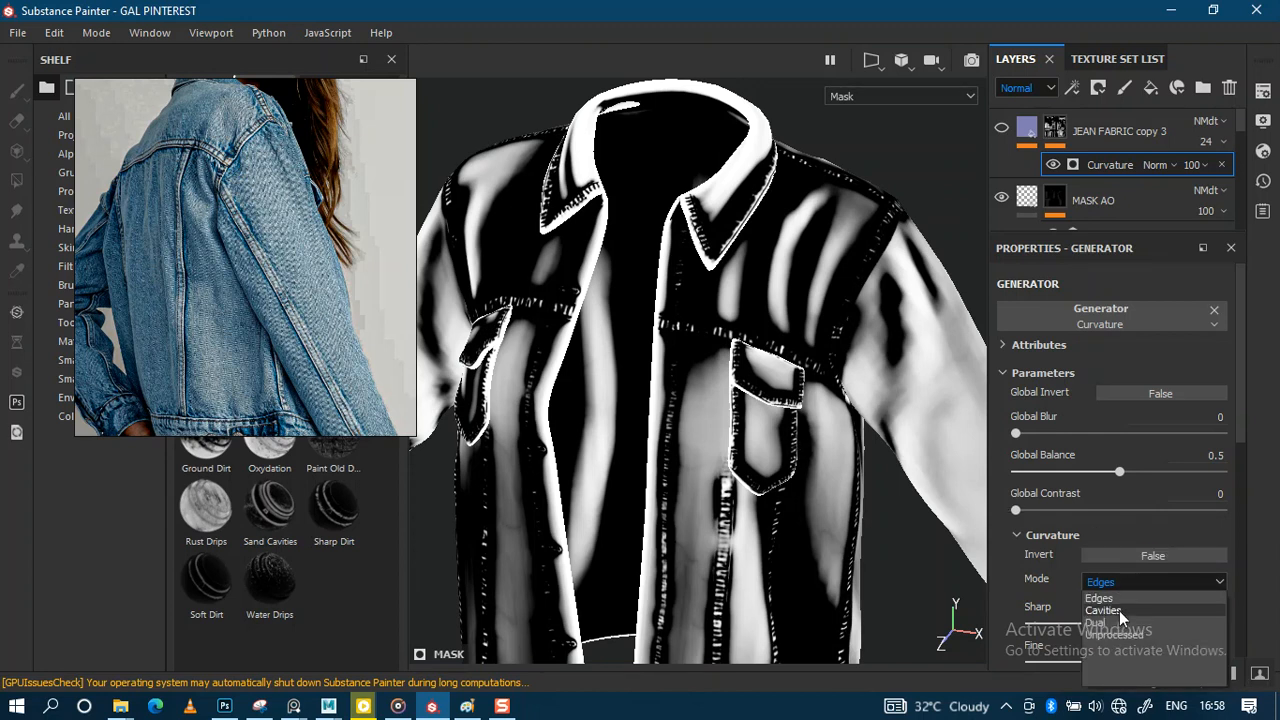
{"action": "left_click", "coordinate": [1119, 610]}
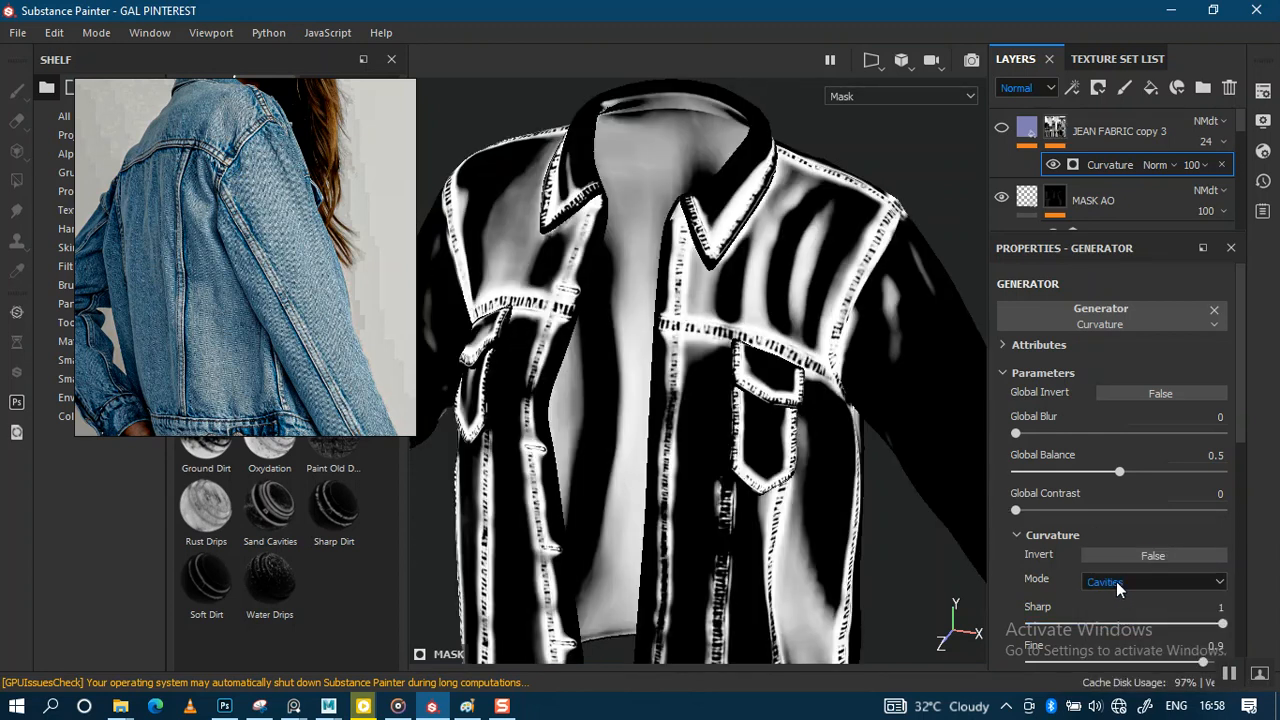
Step: Return to the material view and toggle the JEAN FABRIC copy 3 layer's visibility to compare its effect on the jacket
{"action": "right_click_drag", "start_coordinate": [750, 341], "coordinate": [736, 448], "text": "alt"}
{"action": "key", "text": "m"}
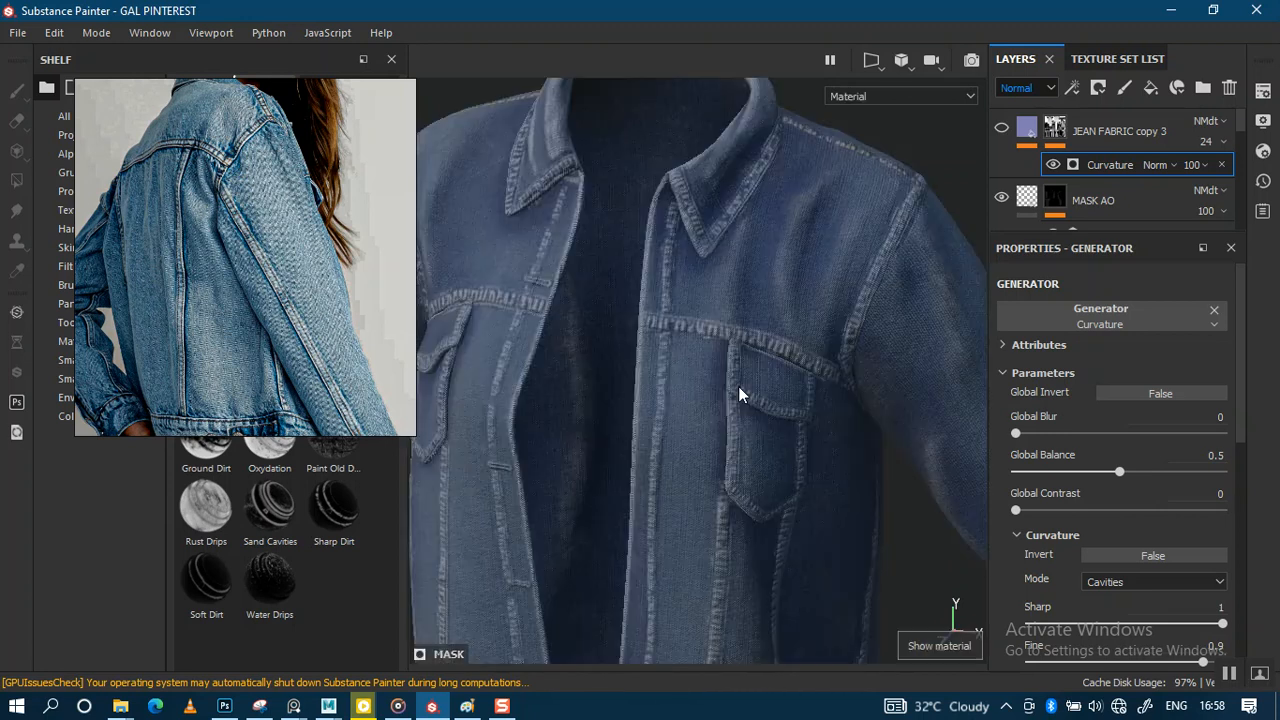
{"action": "left_click", "coordinate": [1001, 130]}
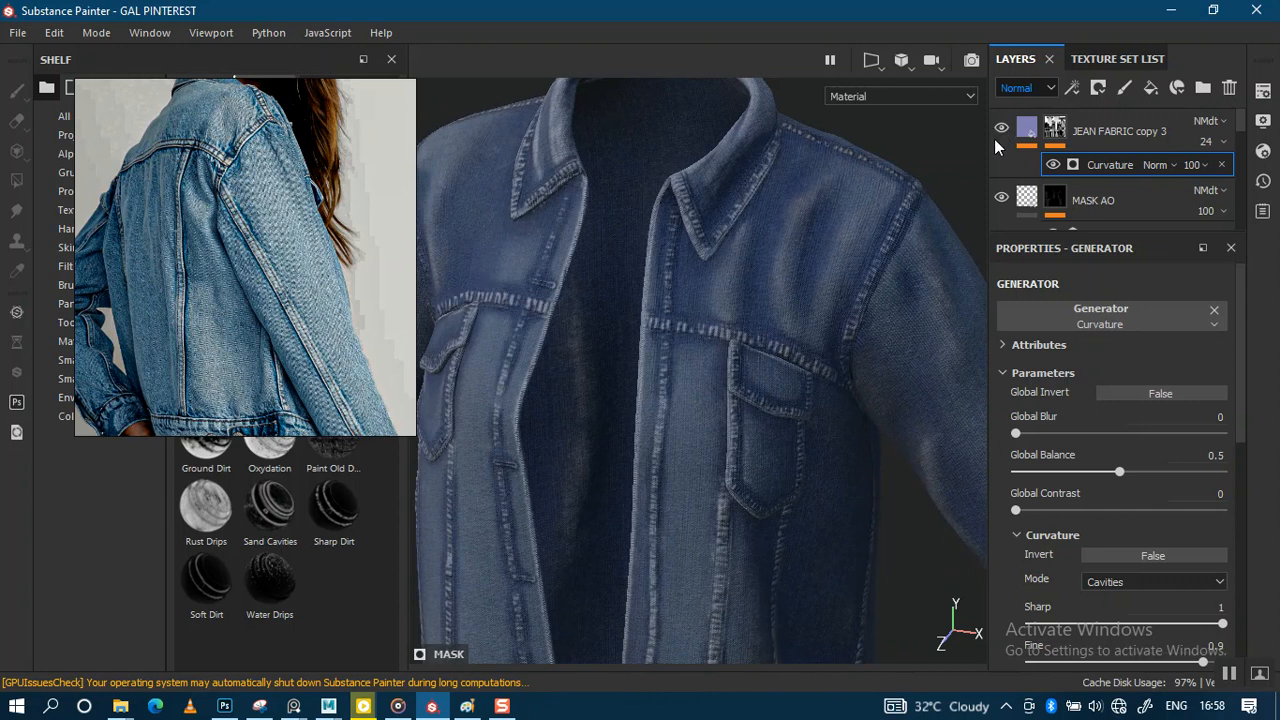
{"action": "left_click", "coordinate": [1004, 135]}
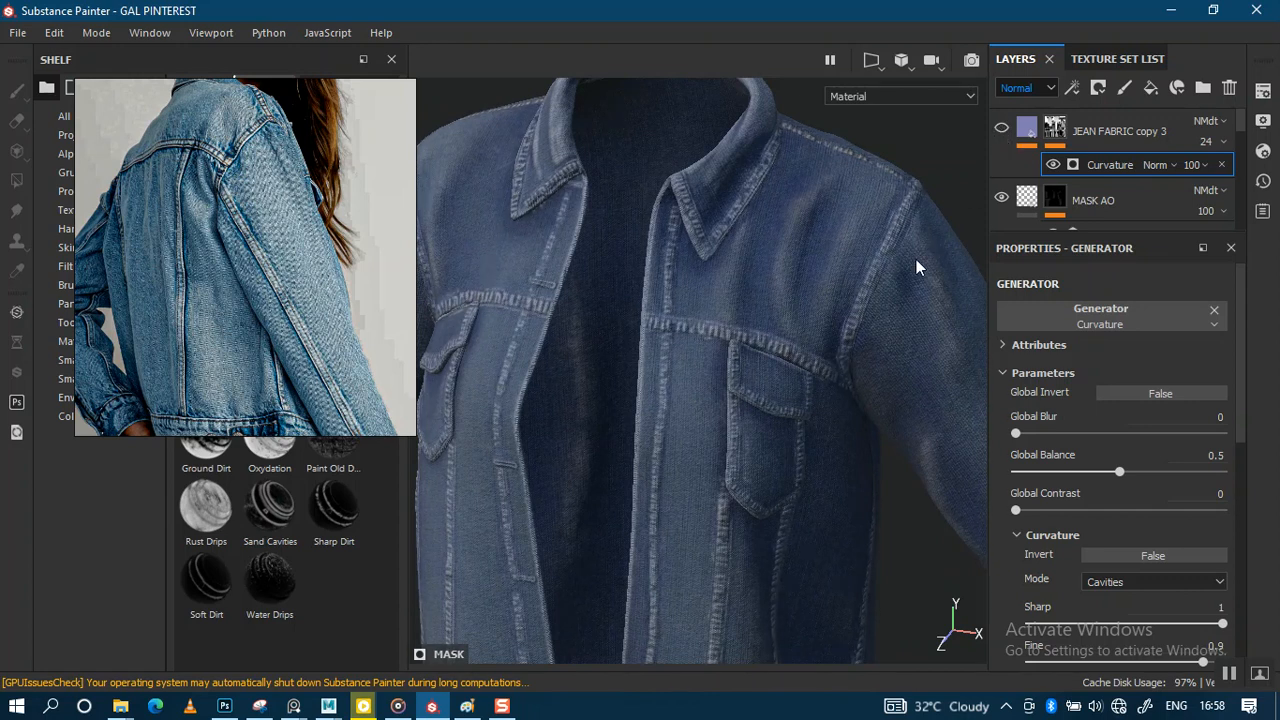
Step: Delete the JEAN FABRIC copy 3 layer
{"action": "scroll", "coordinate": [691, 369], "scroll_direction": "down", "scroll_amount": 5}
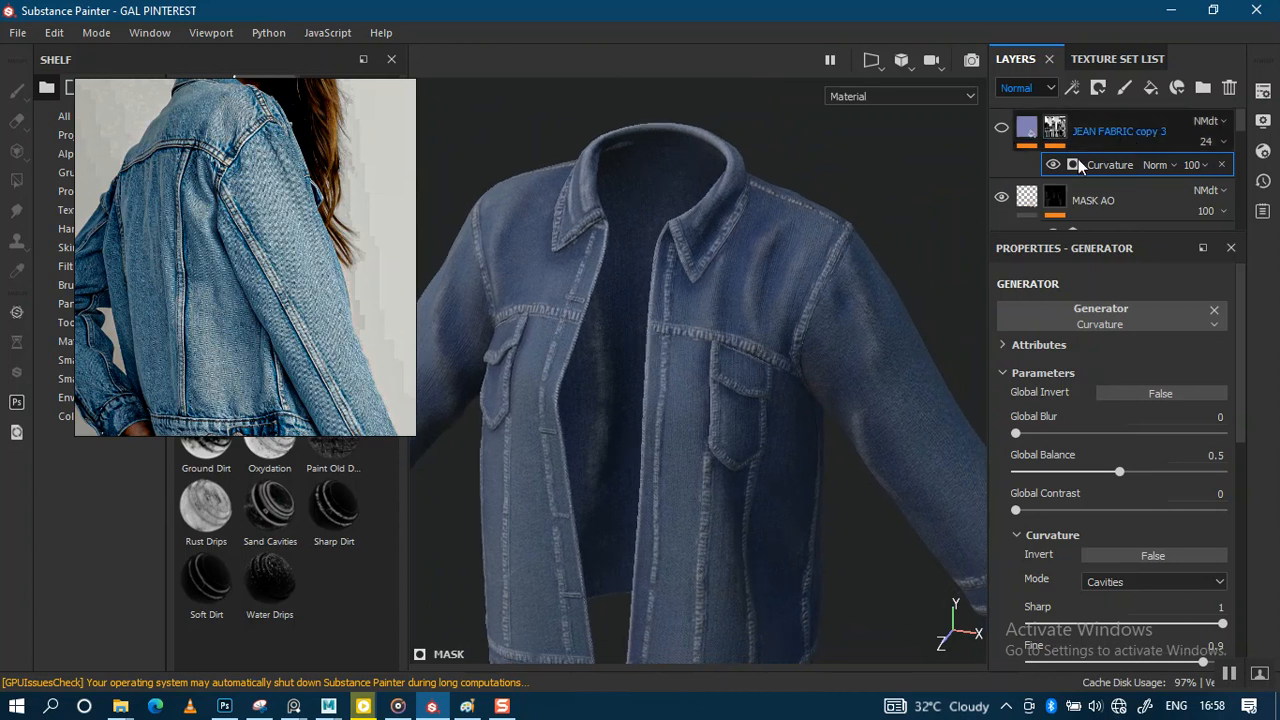
{"action": "left_click", "coordinate": [1006, 146]}
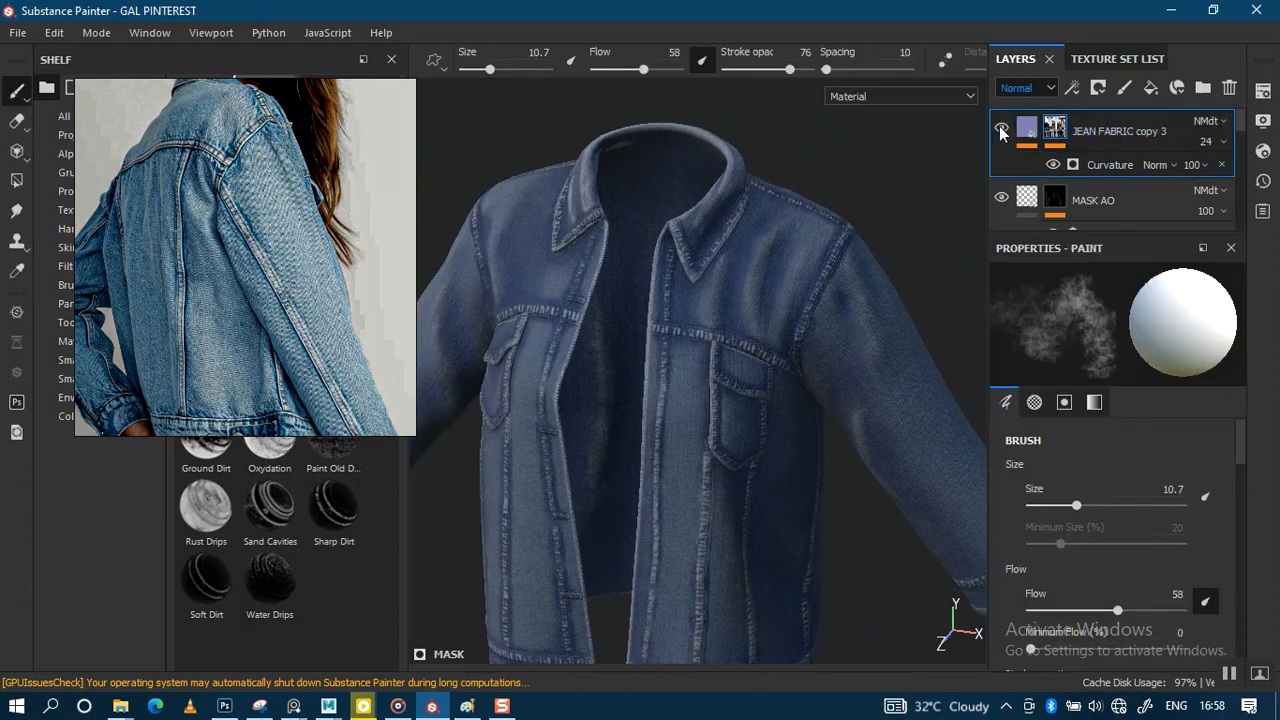
{"action": "left_click", "coordinate": [1002, 132]}
{"action": "key", "text": "Delete"}
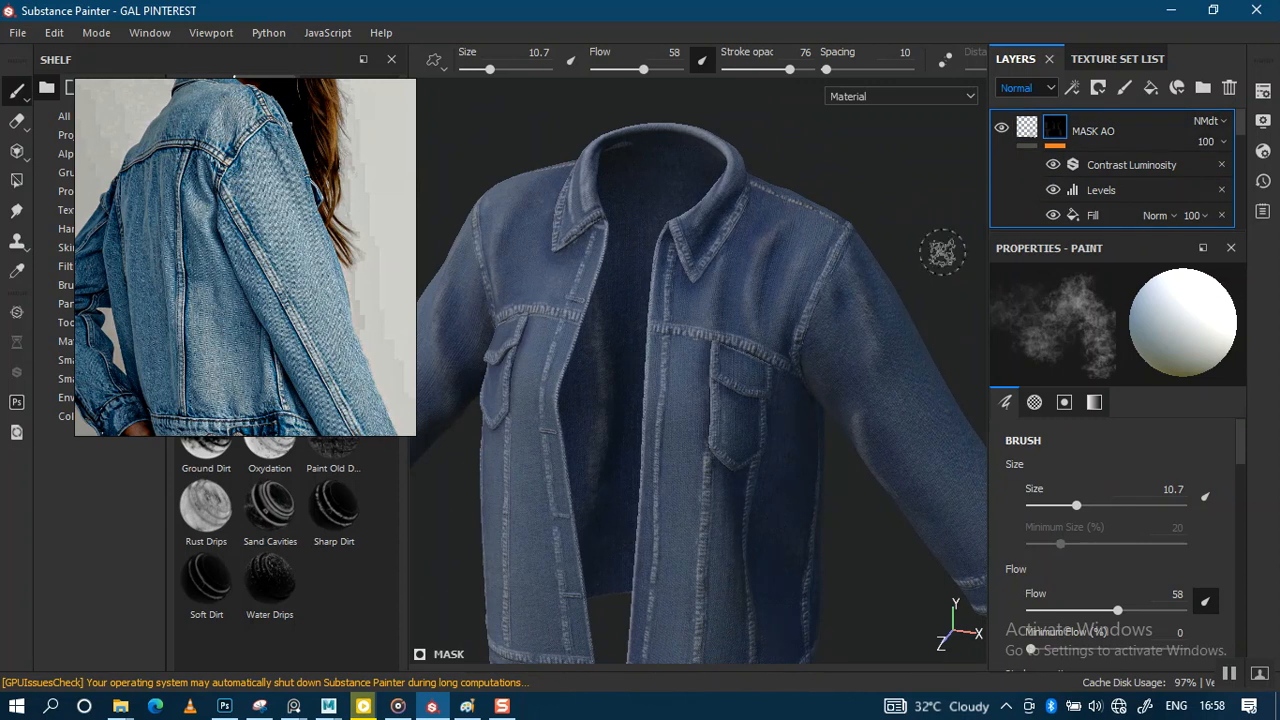
Step: Examine the denim detail on the jacket's front, then around the shoulder to the upper back
{"action": "scroll", "coordinate": [771, 386], "scroll_direction": "up", "scroll_amount": 3}
{"action": "middle_click_drag", "start_coordinate": [798, 357], "coordinate": [786, 306], "text": "alt"}
{"action": "right_click_drag", "start_coordinate": [787, 308], "coordinate": [760, 155], "text": "alt"}
{"action": "left_click_drag", "start_coordinate": [725, 339], "coordinate": [748, 320], "text": "alt"}
{"action": "middle_click_drag", "start_coordinate": [748, 320], "coordinate": [757, 355], "text": "alt"}
{"action": "right_click_drag", "start_coordinate": [757, 355], "coordinate": [814, 486], "text": "alt"}
{"action": "mouse_move", "coordinate": [790, 370]}
{"action": "left_mouse_down", "text": "alt"}
{"action": "mouse_move", "coordinate": [826, 357]}
{"action": "mouse_move", "coordinate": [760, 370]}
{"action": "mouse_move", "coordinate": [703, 354]}
{"action": "mouse_move", "coordinate": [677, 366]}
{"action": "mouse_move", "coordinate": [849, 337]}
{"action": "mouse_move", "coordinate": [769, 351]}
{"action": "mouse_move", "coordinate": [802, 352]}
{"action": "mouse_move", "coordinate": [760, 472]}
{"action": "mouse_move", "coordinate": [749, 366]}
{"action": "mouse_move", "coordinate": [653, 388]}
{"action": "mouse_move", "coordinate": [669, 406]}
{"action": "mouse_move", "coordinate": [703, 354]}
{"action": "mouse_move", "coordinate": [784, 390]}
{"action": "left_mouse_up", "text": "alt"}
{"action": "right_click_drag", "start_coordinate": [784, 390], "coordinate": [737, 374], "text": "alt"}
{"action": "left_click_drag", "start_coordinate": [737, 374], "coordinate": [725, 320], "text": "alt"}
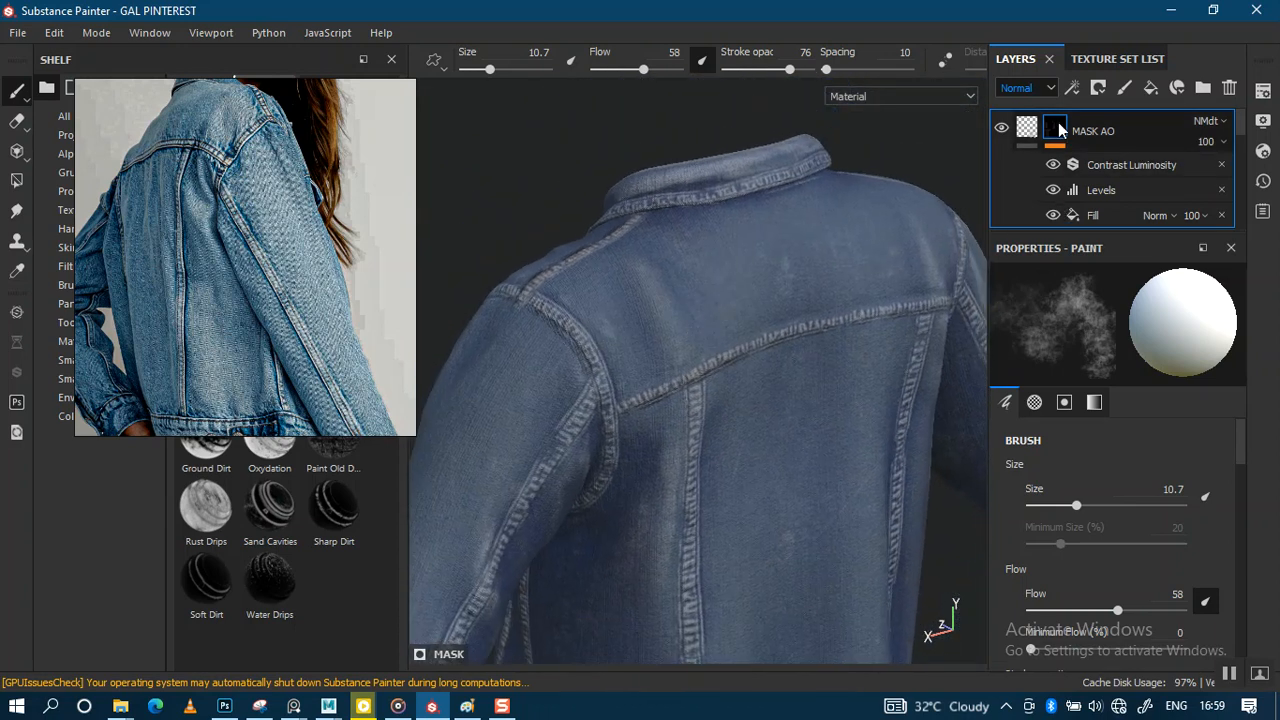
Step: Add a paint effect to the MASK AO layer's mask and set the brush size to 14.99
{"action": "right_click", "coordinate": [1057, 128]}
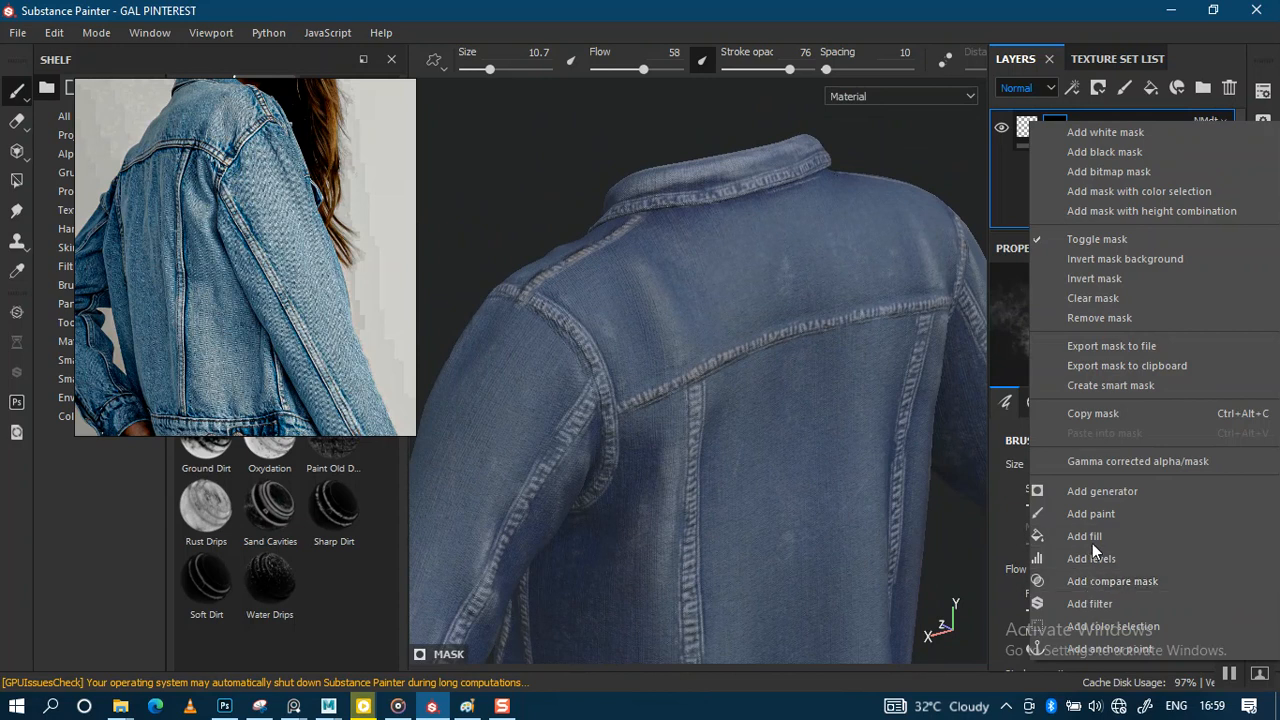
{"action": "left_click", "coordinate": [1091, 511]}
{"action": "mouse_move", "coordinate": [771, 305]}
{"action": "left_mouse_down", "text": "alt"}
{"action": "mouse_move", "coordinate": [794, 374]}
{"action": "mouse_move", "coordinate": [730, 355]}
{"action": "mouse_move", "coordinate": [748, 355]}
{"action": "mouse_move", "coordinate": [711, 331]}
{"action": "mouse_move", "coordinate": [783, 451]}
{"action": "mouse_move", "coordinate": [757, 443]}
{"action": "left_mouse_up", "text": "alt"}
{"action": "right_click_drag", "start_coordinate": [757, 443], "coordinate": [752, 372], "text": "ctrl"}
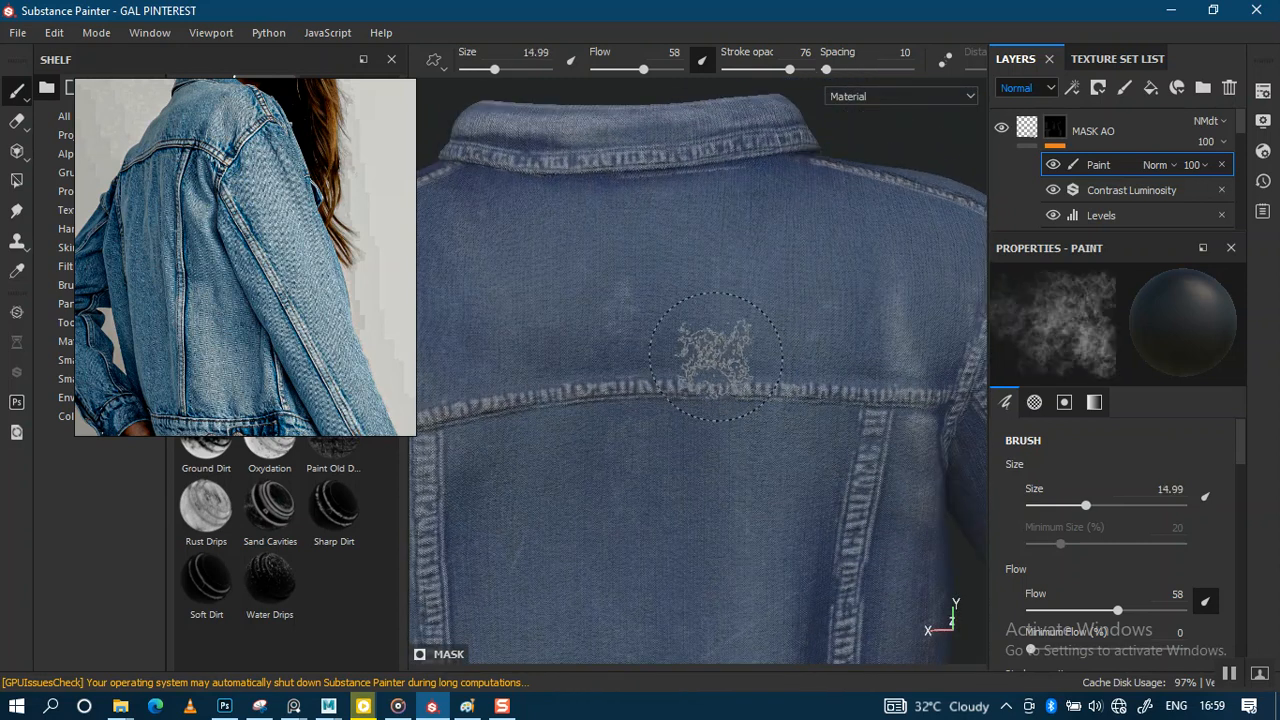
Step: Paint the mask with black over the yoke and central back panel, using brush sizes 9.43 and 16.58
{"action": "mouse_move", "coordinate": [678, 345]}
{"action": "left_mouse_down", "text": "alt"}
{"action": "mouse_move", "coordinate": [766, 366]}
{"action": "mouse_move", "coordinate": [766, 290]}
{"action": "left_mouse_up", "text": "alt"}
{"action": "mouse_move", "coordinate": [766, 290]}
{"action": "right_mouse_down", "text": "ctrl"}
{"action": "mouse_move", "coordinate": [754, 315]}
{"action": "mouse_move", "coordinate": [798, 312]}
{"action": "right_mouse_up", "text": "ctrl"}
{"action": "left_click_drag", "start_coordinate": [632, 330], "coordinate": [718, 322], "text": "alt"}
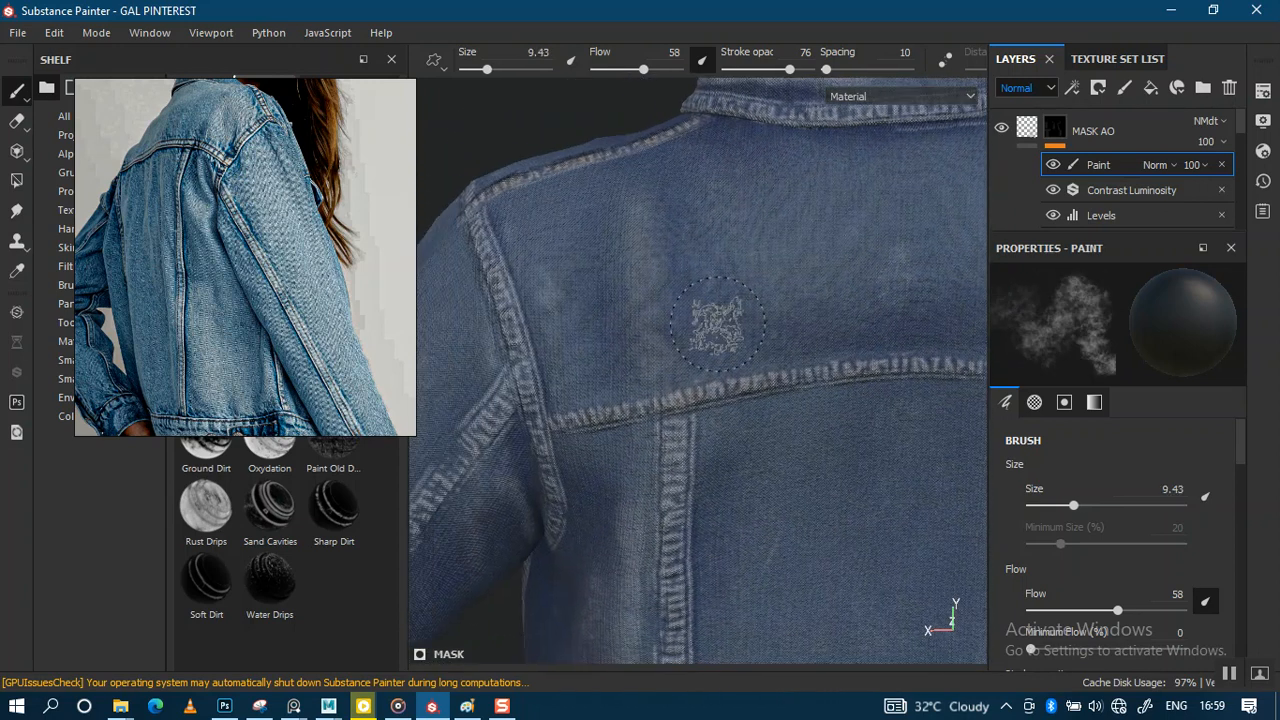
{"action": "mouse_move", "coordinate": [610, 250]}
{"action": "left_mouse_down", "text": "alt"}
{"action": "mouse_move", "coordinate": [703, 249]}
{"action": "mouse_move", "coordinate": [748, 345]}
{"action": "left_mouse_up", "text": "alt"}
{"action": "right_click_drag", "start_coordinate": [757, 353], "coordinate": [793, 353], "text": "ctrl"}
{"action": "mouse_move", "coordinate": [757, 353]}
{"action": "left_mouse_down", "text": "alt"}
{"action": "mouse_move", "coordinate": [733, 329]}
{"action": "mouse_move", "coordinate": [780, 328]}
{"action": "left_mouse_up", "text": "alt"}
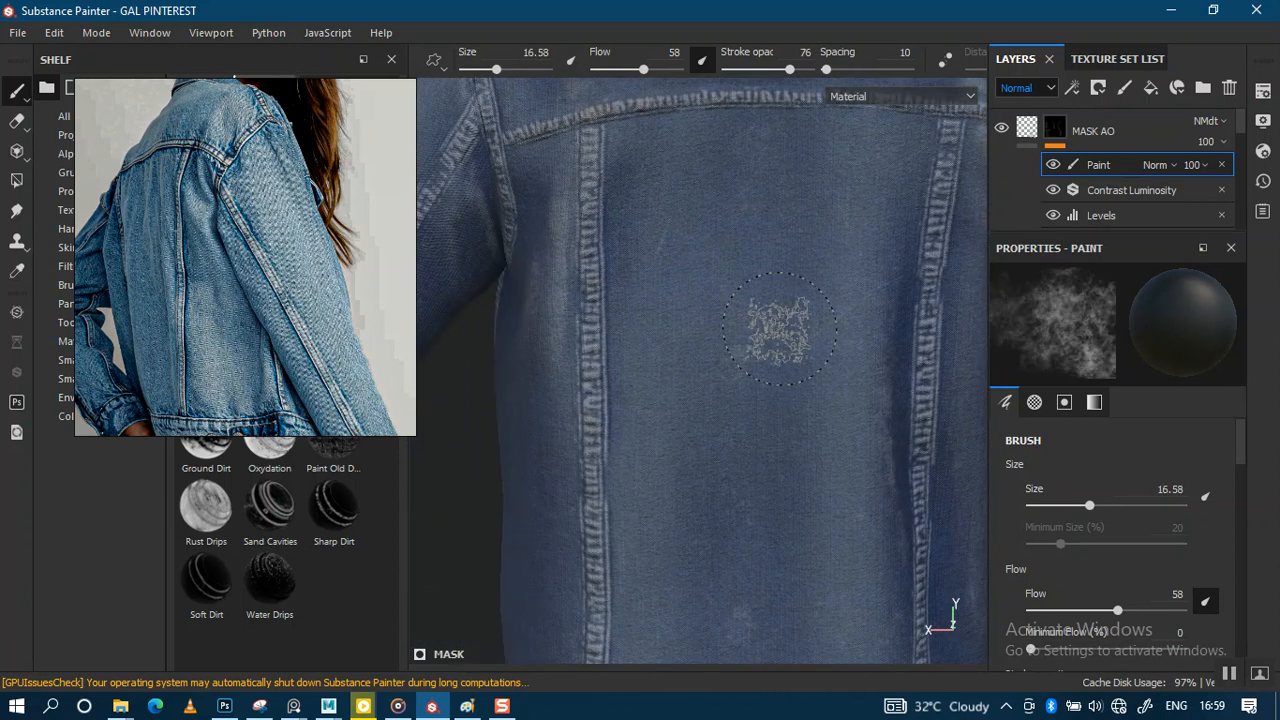
{"action": "left_click_drag", "start_coordinate": [712, 250], "coordinate": [712, 278], "text": "alt"}
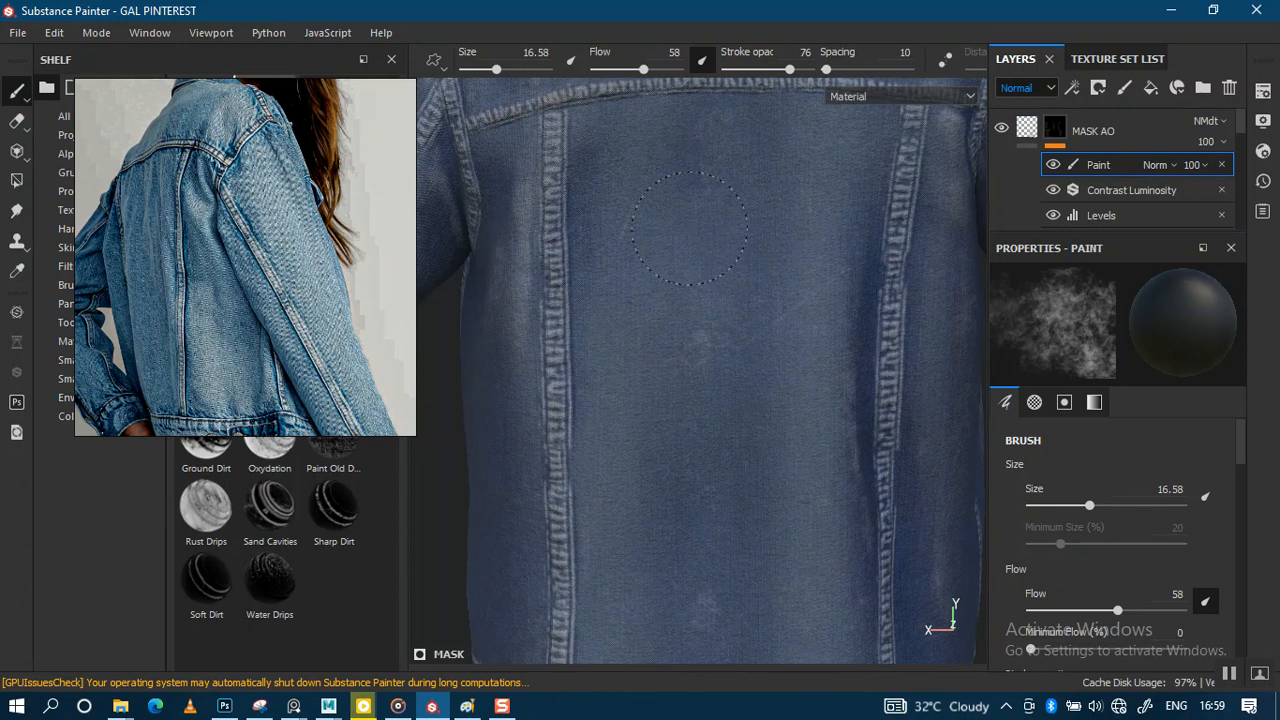
{"action": "mouse_move", "coordinate": [735, 345]}
{"action": "left_mouse_down", "text": "alt"}
{"action": "mouse_move", "coordinate": [683, 377]}
{"action": "mouse_move", "coordinate": [682, 240]}
{"action": "left_mouse_up", "text": "alt"}
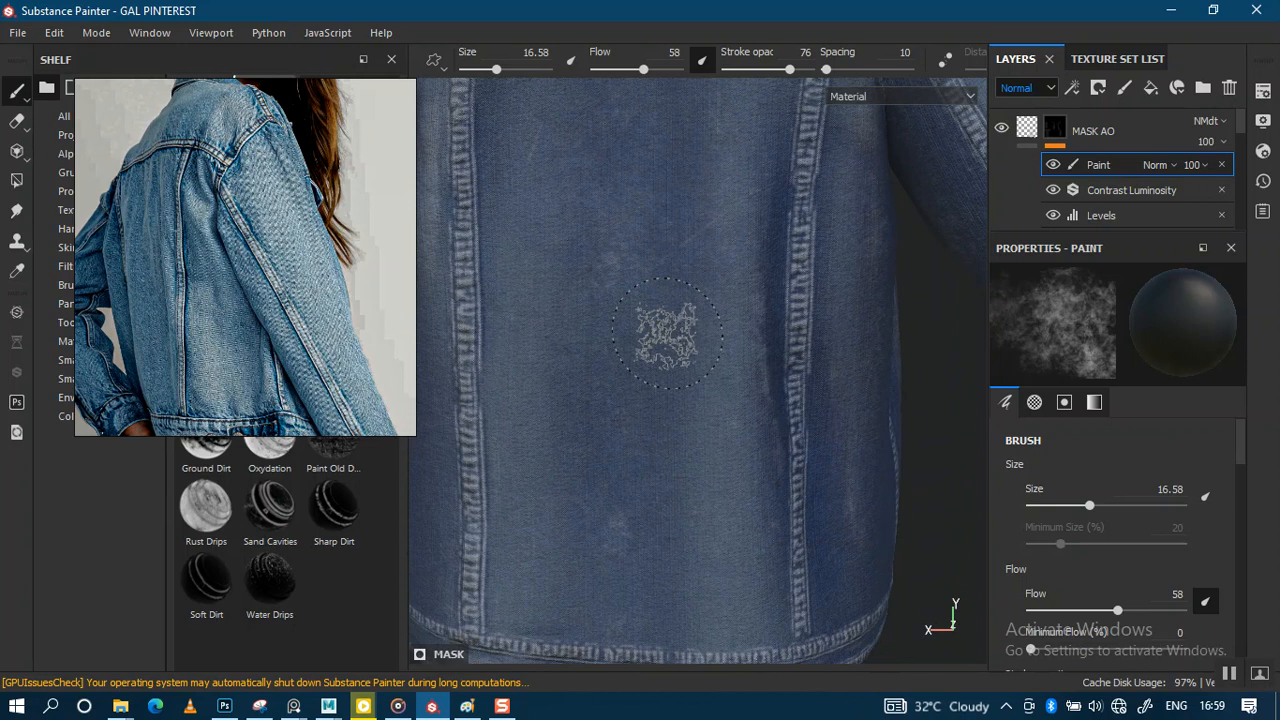
Step: Examine the fading on the lower back, side panel and front chest, rotating the environment lighting
{"action": "right_click_drag", "start_coordinate": [664, 247], "coordinate": [596, 235], "text": "alt"}
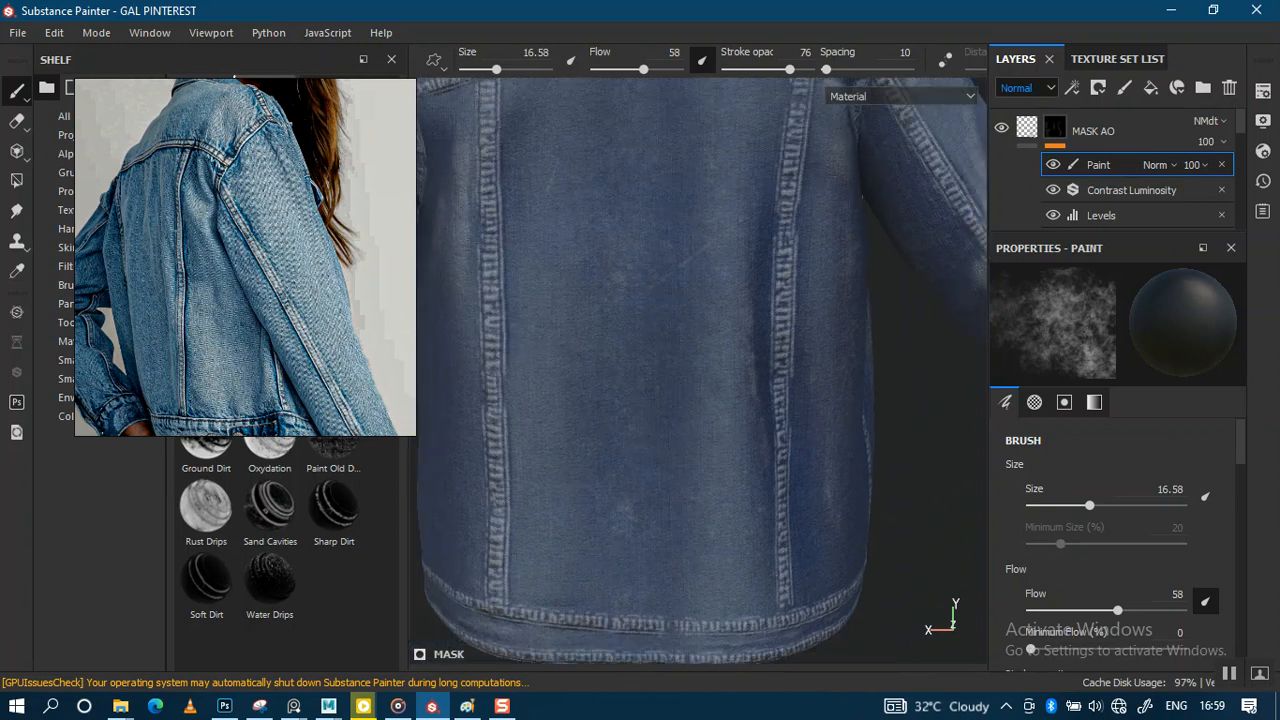
{"action": "middle_click_drag", "start_coordinate": [545, 362], "coordinate": [651, 337], "text": "alt"}
{"action": "left_click_drag", "start_coordinate": [651, 337], "coordinate": [749, 343], "text": "alt"}
{"action": "right_click_drag", "start_coordinate": [749, 343], "coordinate": [801, 540], "text": "alt"}
{"action": "left_click_drag", "start_coordinate": [801, 540], "coordinate": [663, 371], "text": "alt"}
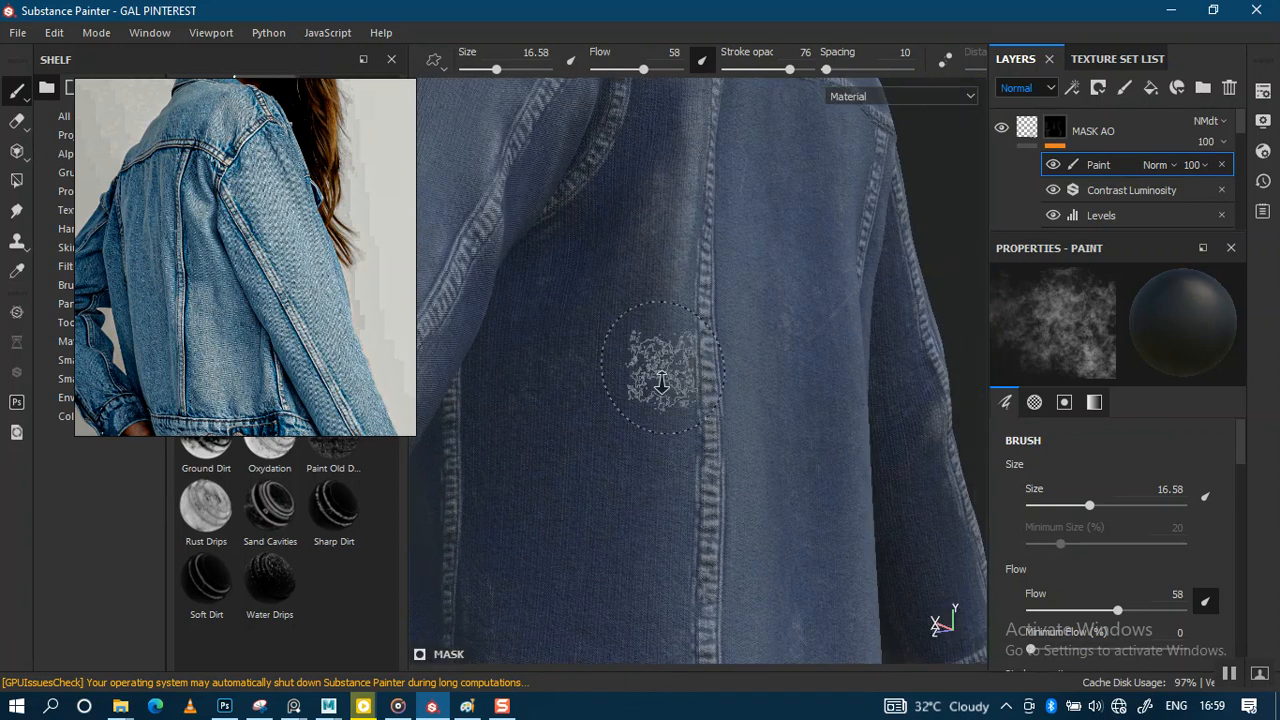
{"action": "right_click_drag", "start_coordinate": [663, 371], "coordinate": [615, 378], "text": "alt"}
{"action": "left_click_drag", "start_coordinate": [725, 450], "coordinate": [846, 368], "text": "alt"}
{"action": "middle_click_drag", "start_coordinate": [846, 368], "coordinate": [816, 334], "text": "alt"}
{"action": "mouse_move", "coordinate": [857, 346]}
{"action": "right_mouse_down", "text": "shift"}
{"action": "mouse_move", "coordinate": [780, 345]}
{"action": "mouse_move", "coordinate": [797, 323]}
{"action": "right_mouse_up", "text": "shift"}
{"action": "middle_click_drag", "start_coordinate": [797, 323], "coordinate": [791, 434], "text": "alt"}
{"action": "mouse_move", "coordinate": [791, 434]}
{"action": "right_mouse_down", "text": "alt"}
{"action": "mouse_move", "coordinate": [766, 534]}
{"action": "mouse_move", "coordinate": [714, 428]}
{"action": "mouse_move", "coordinate": [714, 180]}
{"action": "mouse_move", "coordinate": [700, 180]}
{"action": "right_mouse_up", "text": "alt"}
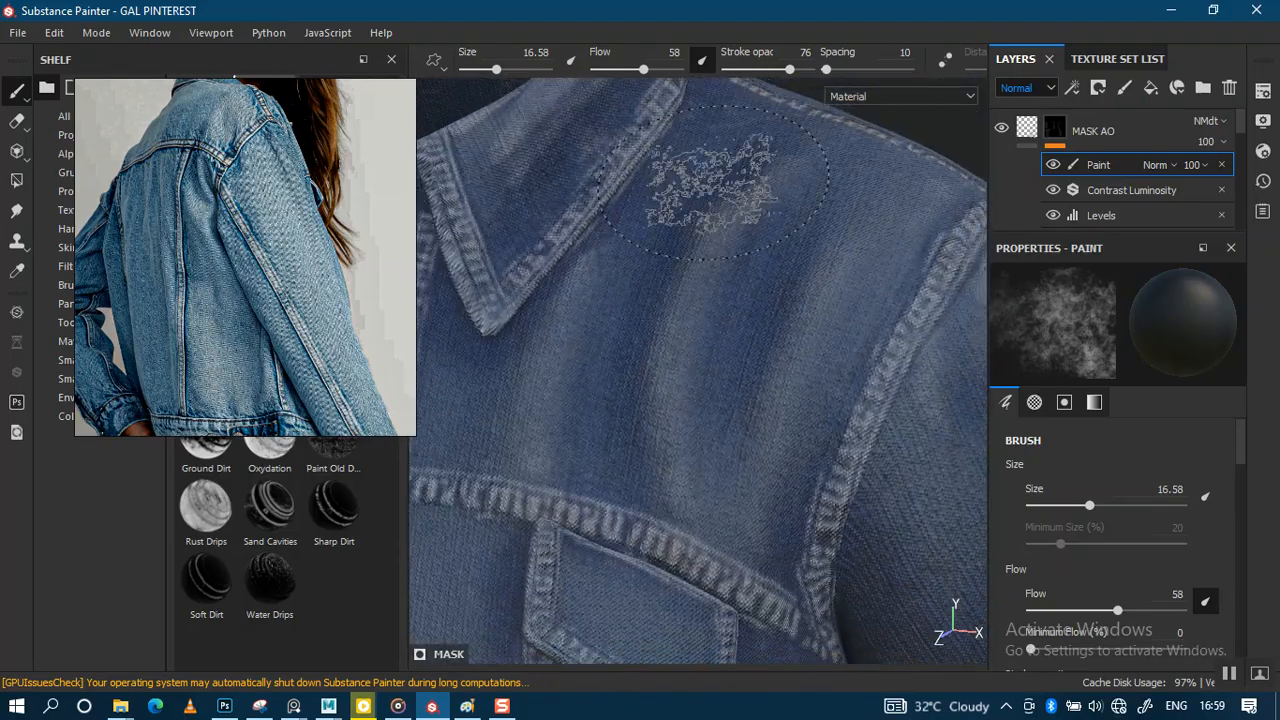
Step: Examine the wear on the jacket's chest, pocket and lower front panels down to the hem
{"action": "middle_click_drag", "start_coordinate": [728, 205], "coordinate": [709, 171], "text": "alt"}
{"action": "right_click_drag", "start_coordinate": [709, 171], "coordinate": [729, 280], "text": "alt"}
{"action": "middle_click_drag", "start_coordinate": [729, 280], "coordinate": [726, 145], "text": "alt"}
{"action": "right_click_drag", "start_coordinate": [726, 145], "coordinate": [749, 191], "text": "alt"}
{"action": "middle_click_drag", "start_coordinate": [749, 191], "coordinate": [796, 312], "text": "alt"}
{"action": "right_click_drag", "start_coordinate": [796, 312], "coordinate": [738, 215], "text": "alt"}
{"action": "middle_click_drag", "start_coordinate": [738, 215], "coordinate": [730, 181], "text": "alt"}
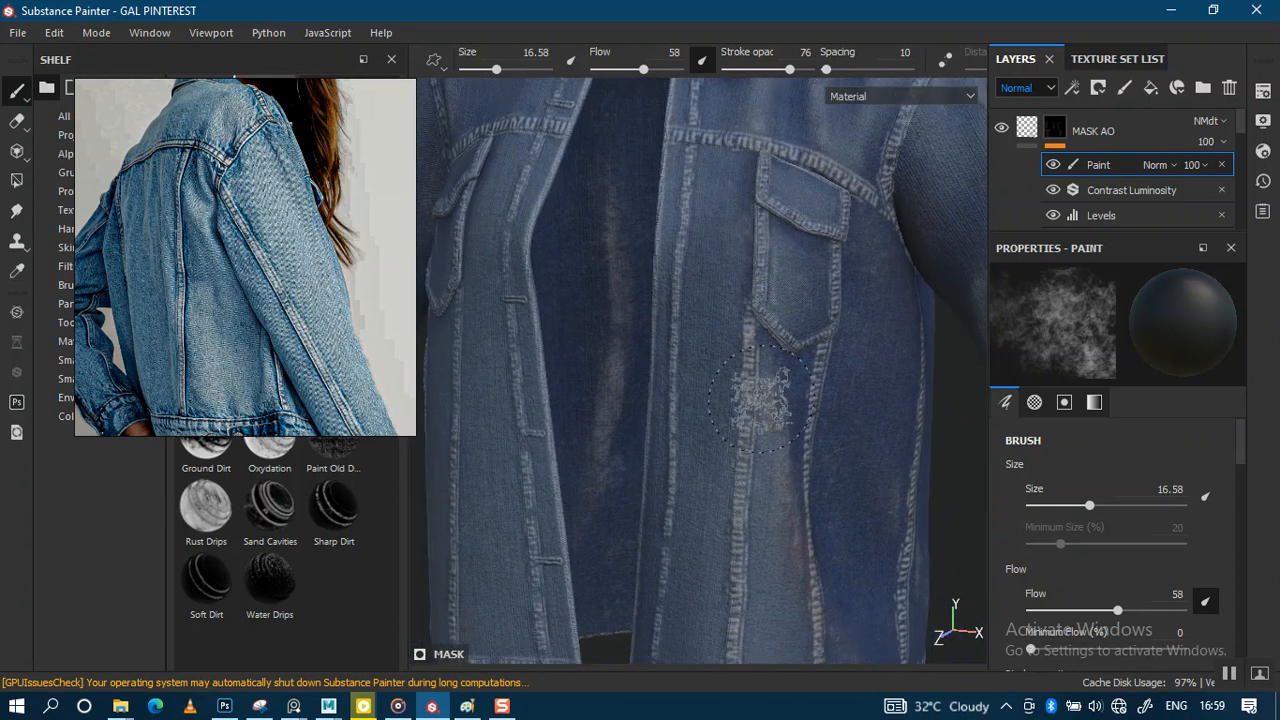
{"action": "middle_click_drag", "start_coordinate": [760, 398], "coordinate": [760, 210], "text": "alt"}
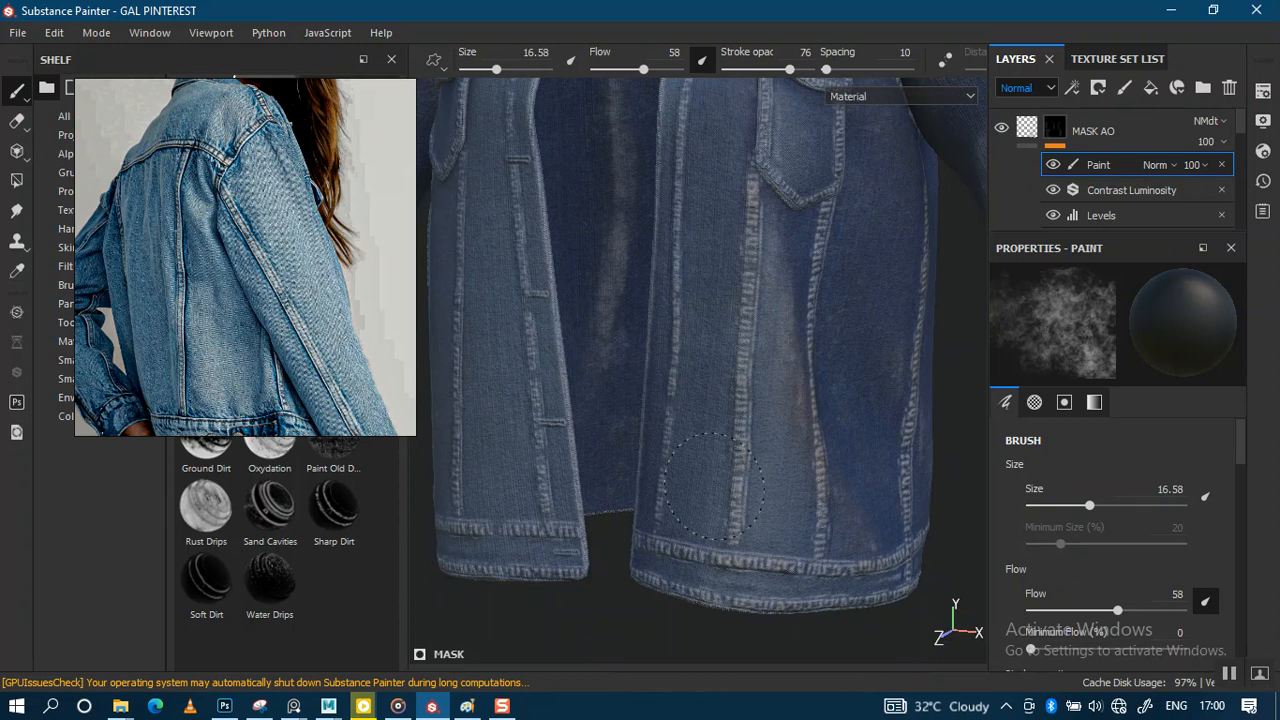
{"action": "left_click_drag", "start_coordinate": [708, 490], "coordinate": [772, 325], "text": "alt"}
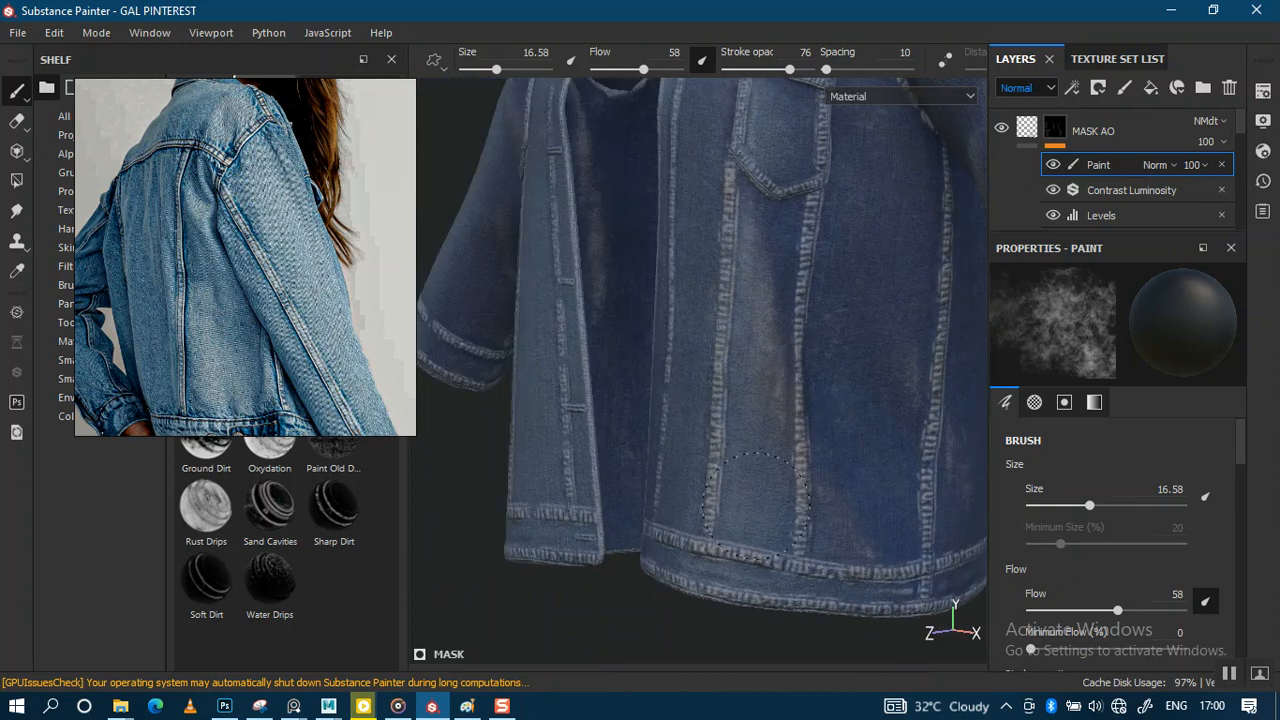
Step: Inspect the side, both sleeves, back collar and lower back for remaining discoloration under rotated lighting
{"action": "middle_click_drag", "start_coordinate": [931, 206], "coordinate": [740, 249], "text": "alt"}
{"action": "left_click_drag", "start_coordinate": [740, 249], "coordinate": [748, 200], "text": "alt"}
{"action": "middle_click_drag", "start_coordinate": [703, 274], "coordinate": [734, 283], "text": "alt"}
{"action": "left_click_drag", "start_coordinate": [734, 283], "coordinate": [742, 296], "text": "alt"}
{"action": "left_click_drag", "start_coordinate": [620, 255], "coordinate": [662, 312], "text": "alt"}
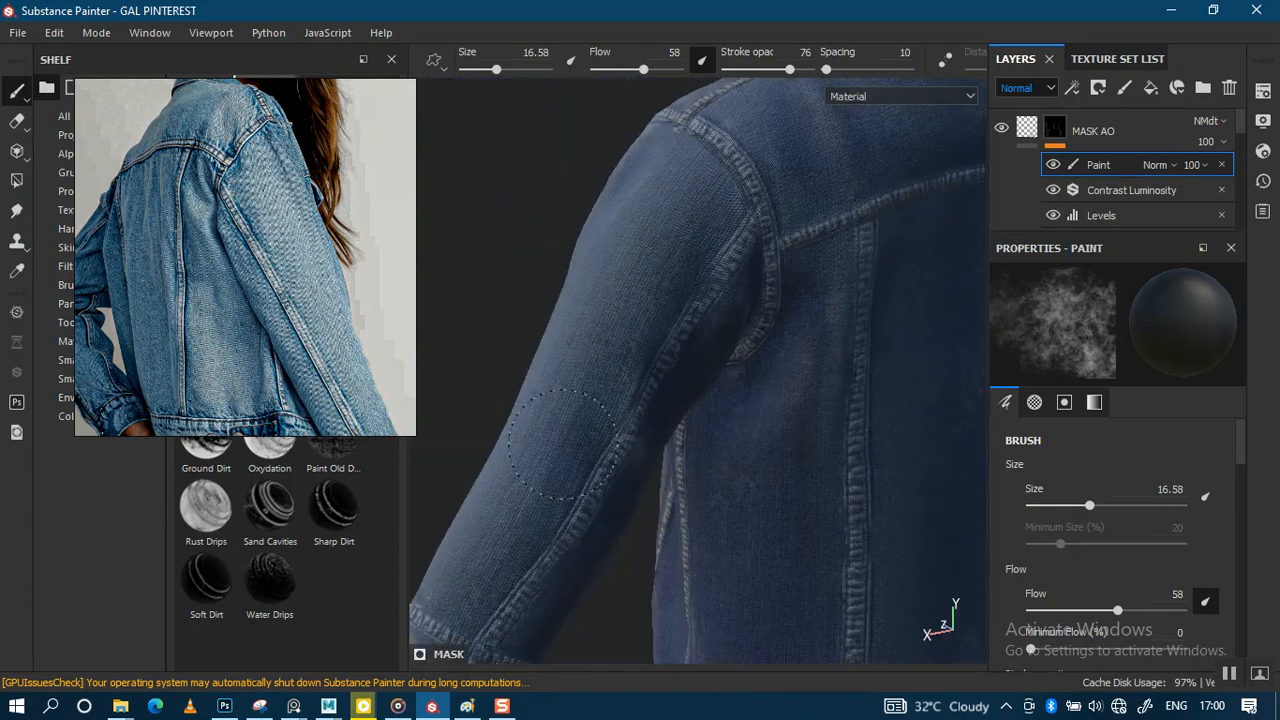
{"action": "left_click_drag", "start_coordinate": [784, 238], "coordinate": [706, 264], "text": "alt"}
{"action": "left_click_drag", "start_coordinate": [829, 251], "coordinate": [792, 299], "text": "alt"}
{"action": "scroll", "coordinate": [766, 300], "scroll_direction": "up", "scroll_amount": 3}
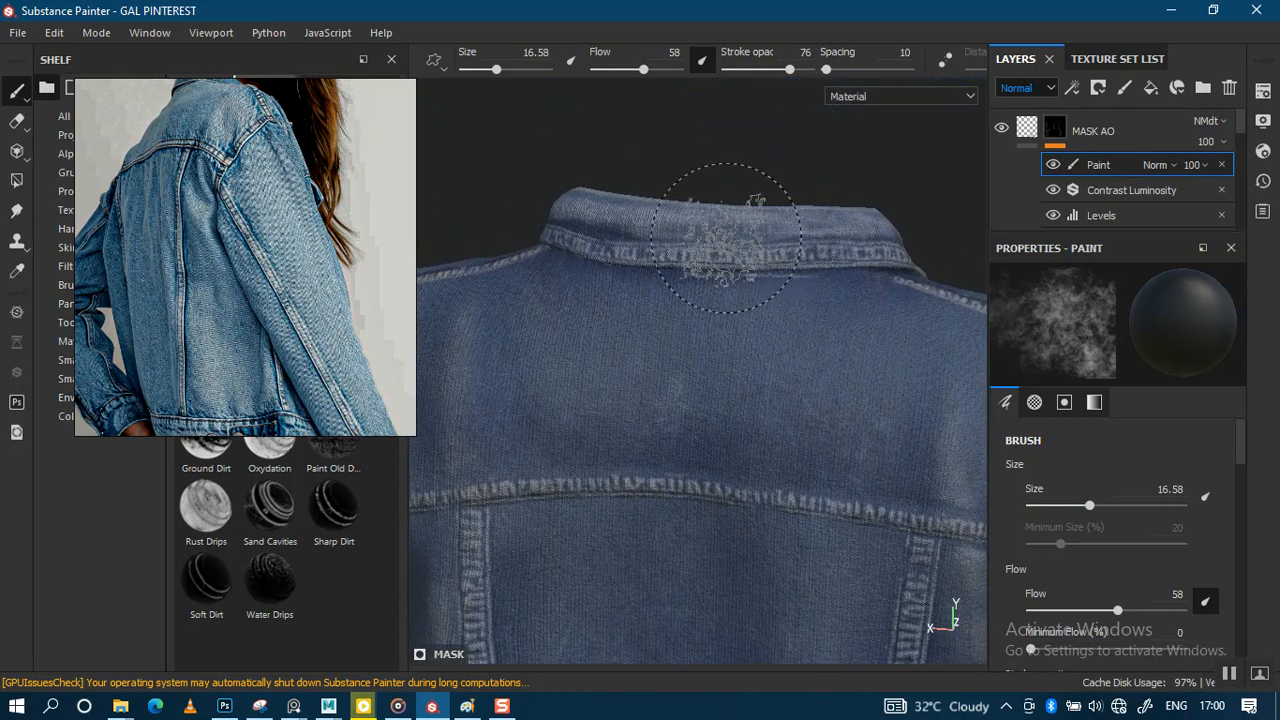
{"action": "left_click_drag", "start_coordinate": [880, 240], "coordinate": [684, 210], "text": "alt"}
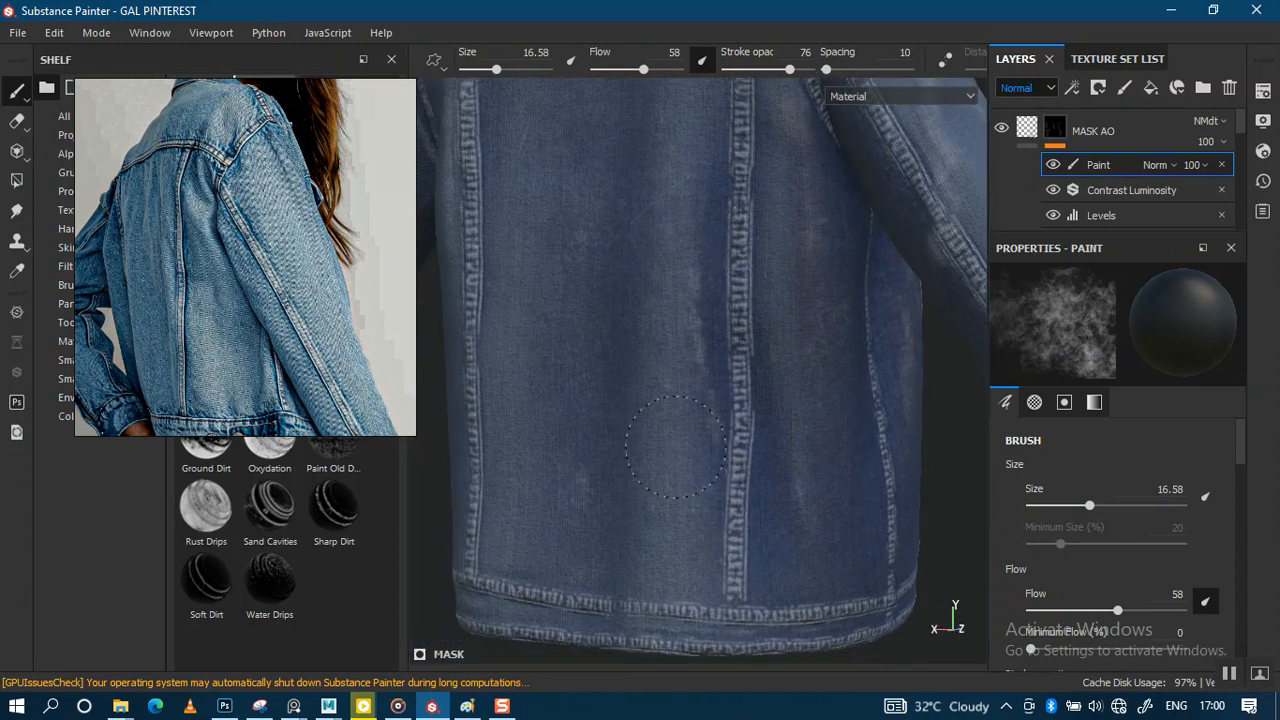
{"action": "left_click_drag", "start_coordinate": [690, 590], "coordinate": [692, 250], "text": "alt"}
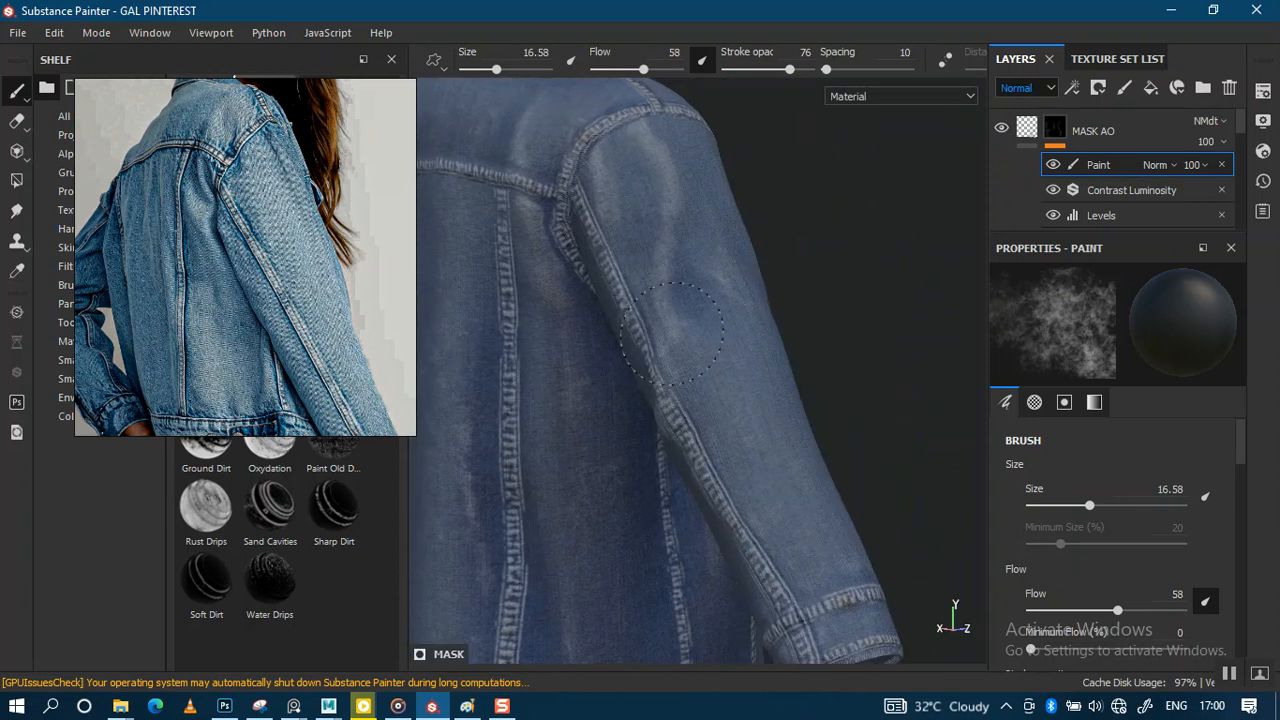
{"action": "left_click_drag", "start_coordinate": [786, 457], "coordinate": [750, 260], "text": "alt"}
{"action": "mouse_move", "coordinate": [750, 258]}
{"action": "right_mouse_down", "text": "shift"}
{"action": "mouse_move", "coordinate": [766, 251]}
{"action": "mouse_move", "coordinate": [731, 263]}
{"action": "mouse_move", "coordinate": [697, 313]}
{"action": "right_mouse_up", "text": "shift"}
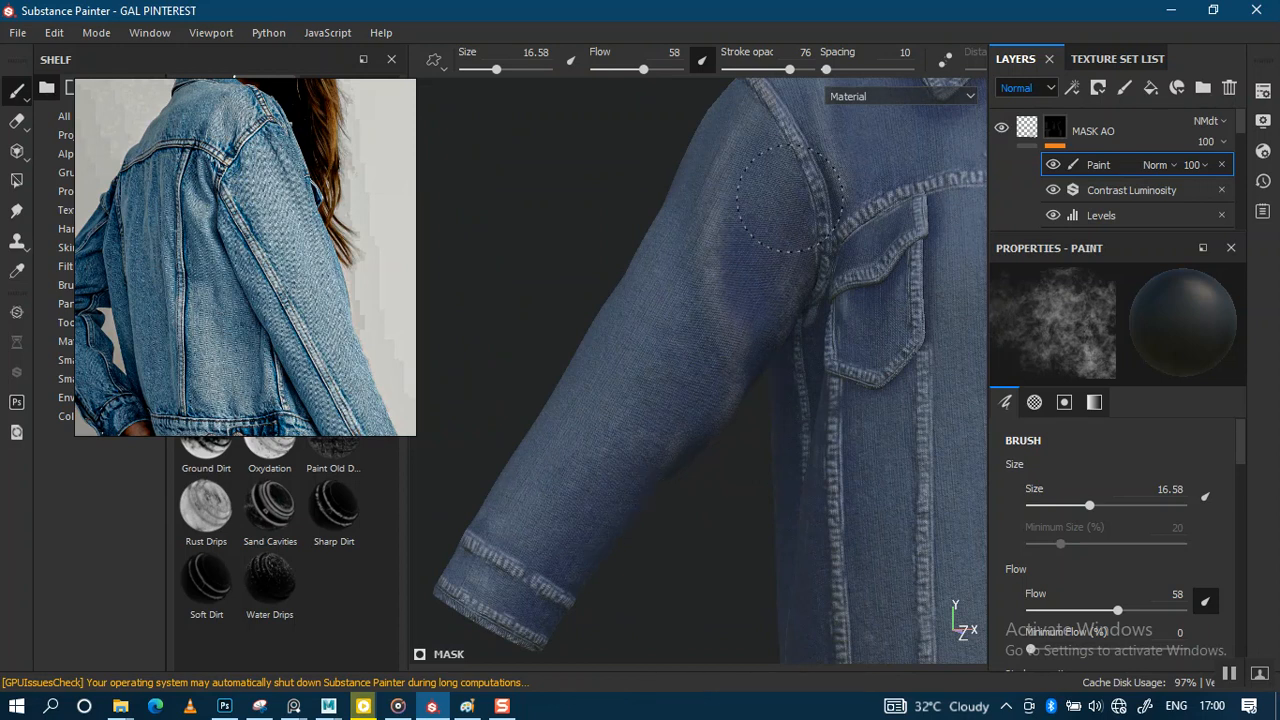
Step: Set the brush's stroke opacity to 100 and paint black down the front panel beside and below the pocket
{"action": "left_click_drag", "start_coordinate": [697, 313], "coordinate": [746, 298], "text": "alt"}
{"action": "middle_click_drag", "start_coordinate": [746, 298], "coordinate": [837, 312], "text": "alt"}
{"action": "right_click_drag", "start_coordinate": [837, 312], "coordinate": [825, 420], "text": "alt"}
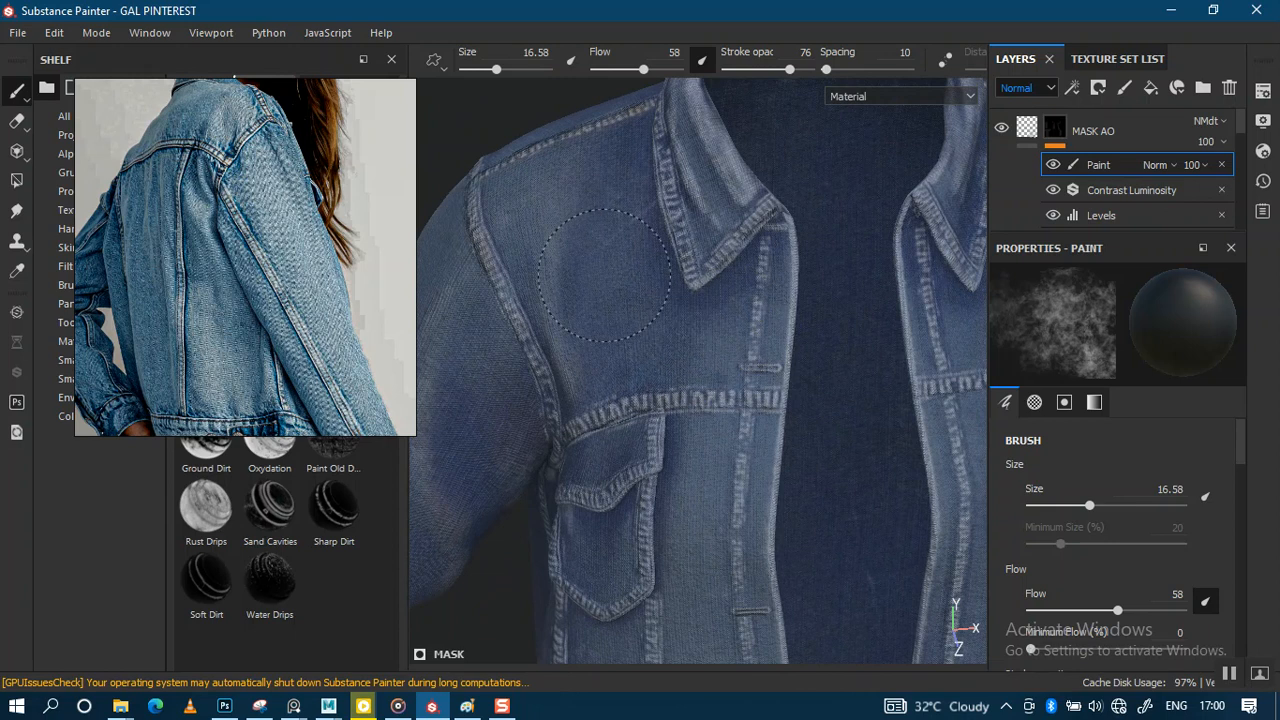
{"action": "left_click_drag", "start_coordinate": [790, 71], "coordinate": [812, 76]}
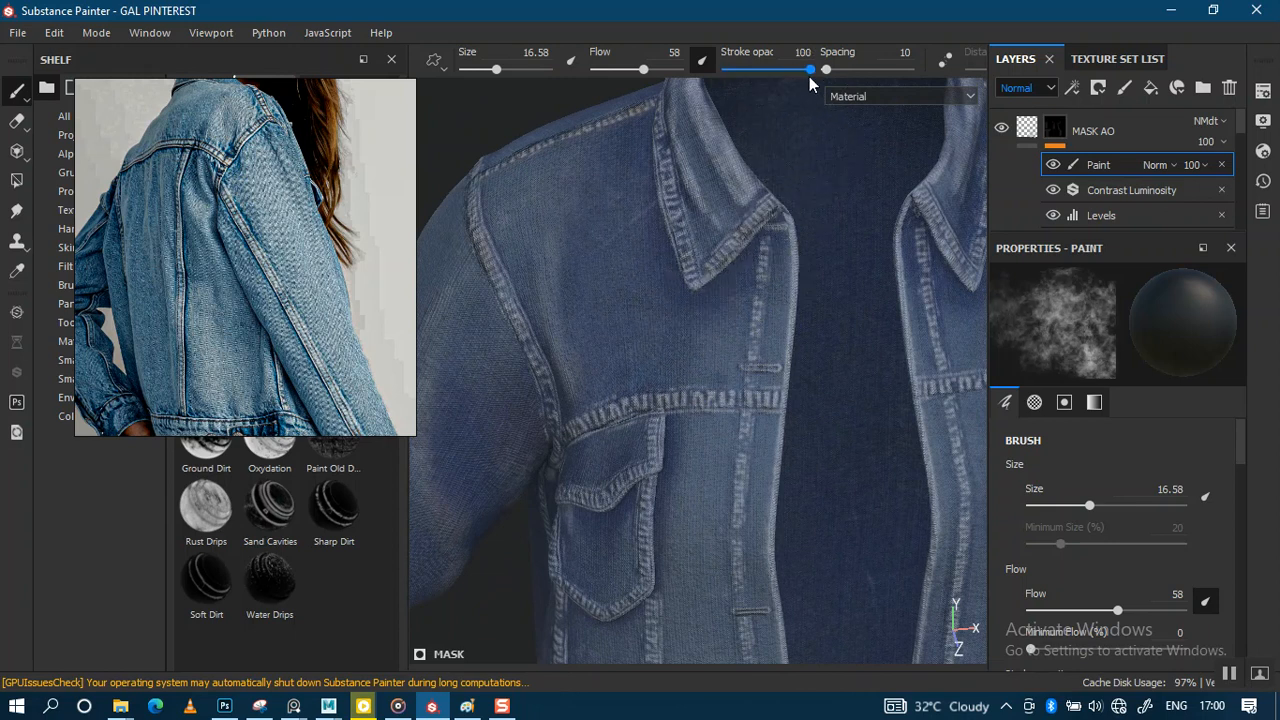
{"action": "middle_click_drag", "start_coordinate": [750, 294], "coordinate": [740, 153], "text": "alt"}
{"action": "left_click_drag", "start_coordinate": [715, 448], "coordinate": [737, 386], "text": "alt"}
{"action": "middle_click_drag", "start_coordinate": [698, 510], "coordinate": [722, 353], "text": "alt"}
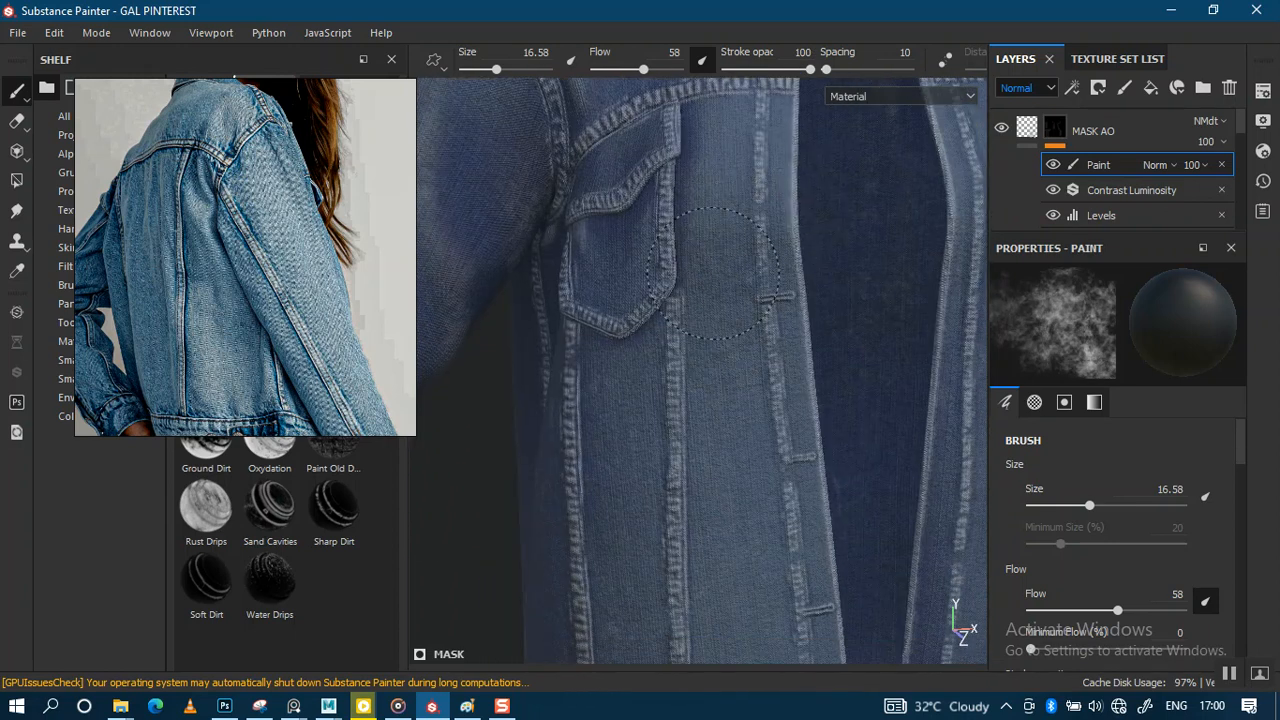
{"action": "left_click_drag", "start_coordinate": [748, 480], "coordinate": [750, 575]}
{"action": "middle_click_drag", "start_coordinate": [791, 301], "coordinate": [814, 128], "text": "alt"}
{"action": "left_click_drag", "start_coordinate": [757, 368], "coordinate": [765, 446]}
Step: Set the brush's stroke opacity to 80 and bring the upper button placket into position for painting
{"action": "left_click_drag", "start_coordinate": [809, 71], "coordinate": [793, 71]}
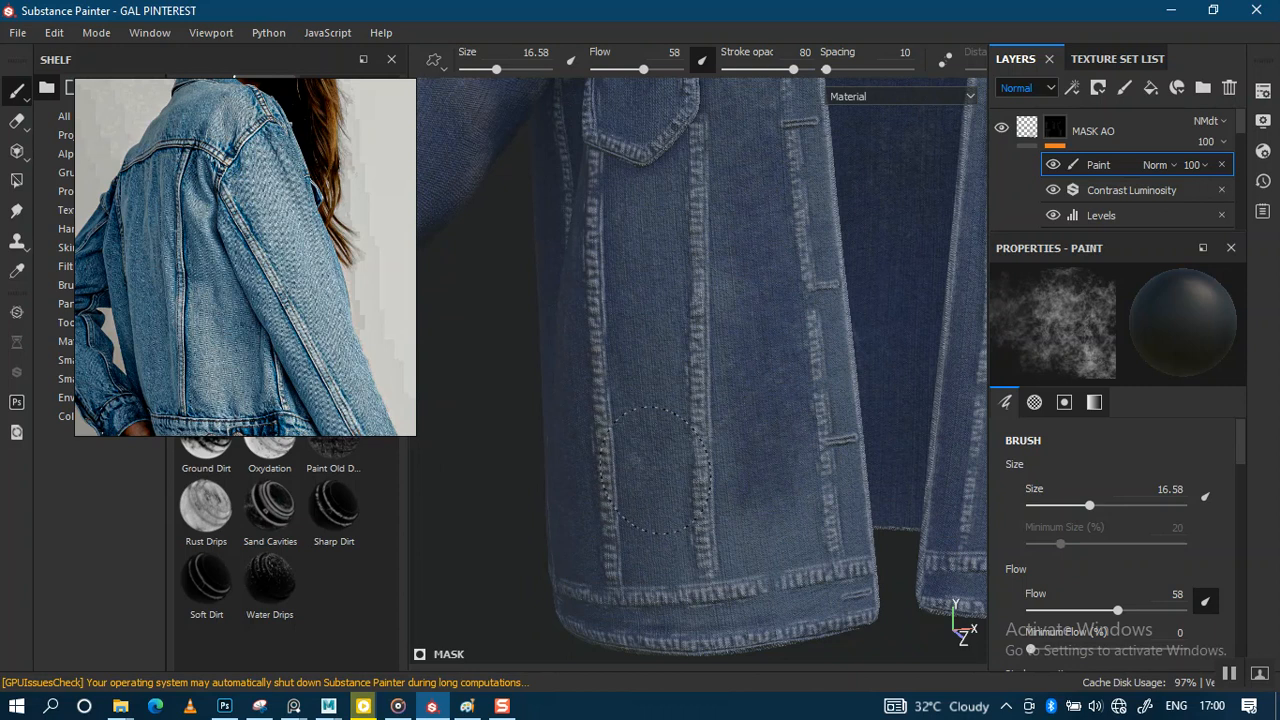
{"action": "left_click_drag", "start_coordinate": [707, 307], "coordinate": [737, 306], "text": "alt"}
{"action": "middle_click_drag", "start_coordinate": [737, 306], "coordinate": [651, 406], "text": "alt"}
{"action": "right_click_drag", "start_coordinate": [651, 406], "coordinate": [717, 310], "text": "alt"}
{"action": "middle_click_drag", "start_coordinate": [717, 310], "coordinate": [710, 490], "text": "alt"}
{"action": "mouse_move", "coordinate": [704, 340]}
{"action": "left_mouse_down", "text": "alt"}
{"action": "mouse_move", "coordinate": [675, 355]}
{"action": "mouse_move", "coordinate": [670, 345]}
{"action": "left_mouse_up", "text": "alt"}
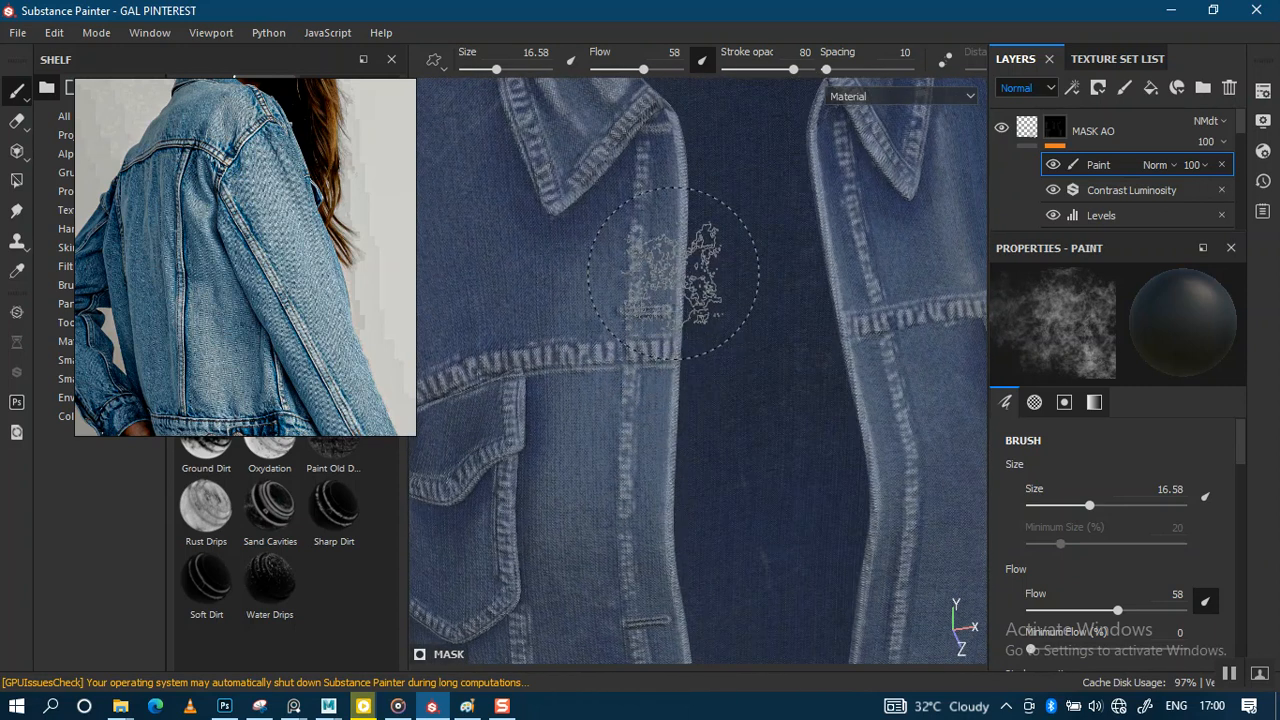
Step: Reduce the brush size to 8.24 and touch up the mask along the button placket beside the pocket
{"action": "key", "text": "p"}
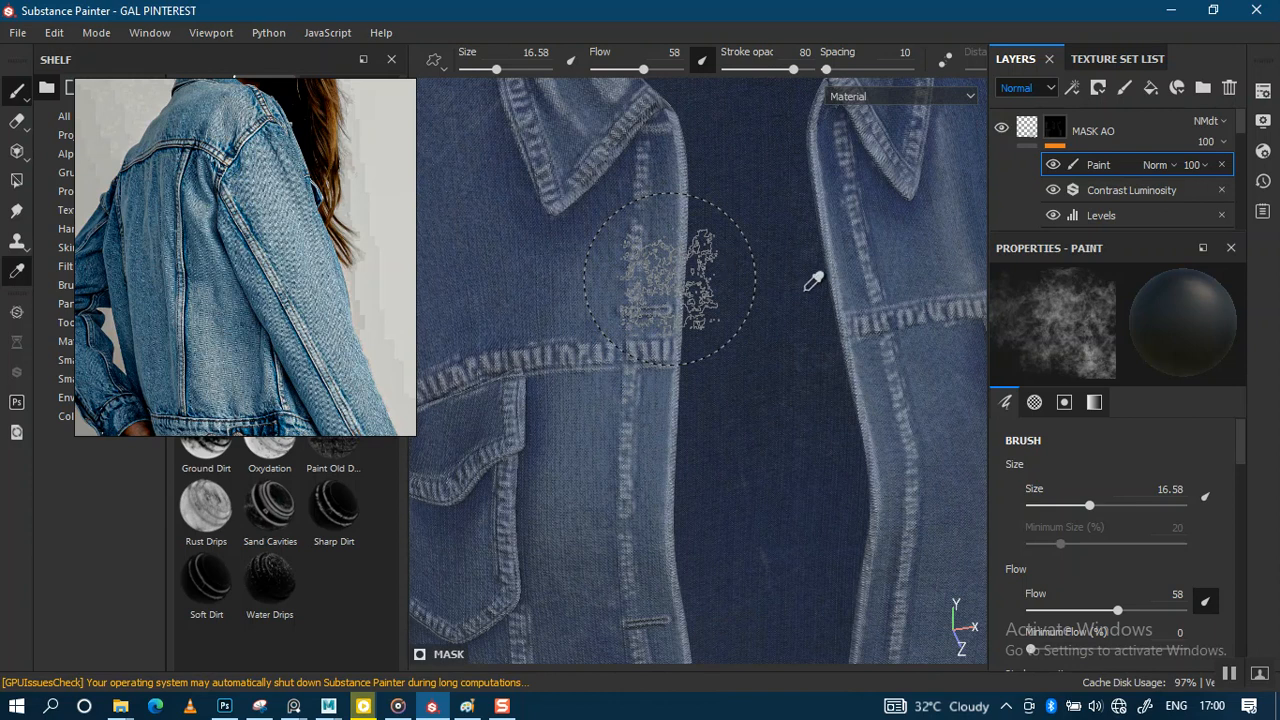
{"action": "key", "text": "p"}
{"action": "key", "text": "bracketleft"}
{"action": "right_click_drag", "start_coordinate": [749, 316], "coordinate": [746, 450], "text": "alt"}
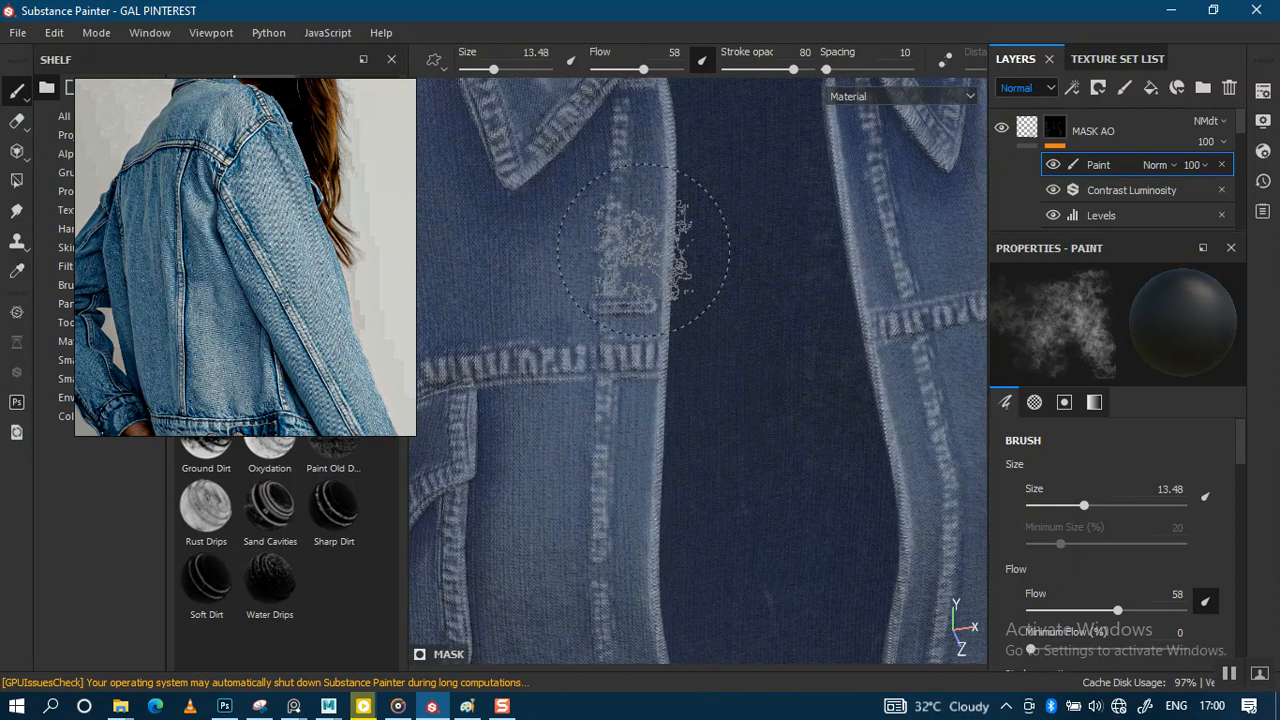
{"action": "key", "text": "bracketleft"}
{"action": "key", "text": "bracketleft"}
{"action": "mouse_move", "coordinate": [673, 433]}
{"action": "left_mouse_down", "text": "alt"}
{"action": "mouse_move", "coordinate": [686, 394]}
{"action": "mouse_move", "coordinate": [737, 386]}
{"action": "mouse_move", "coordinate": [686, 175]}
{"action": "left_mouse_up", "text": "alt"}
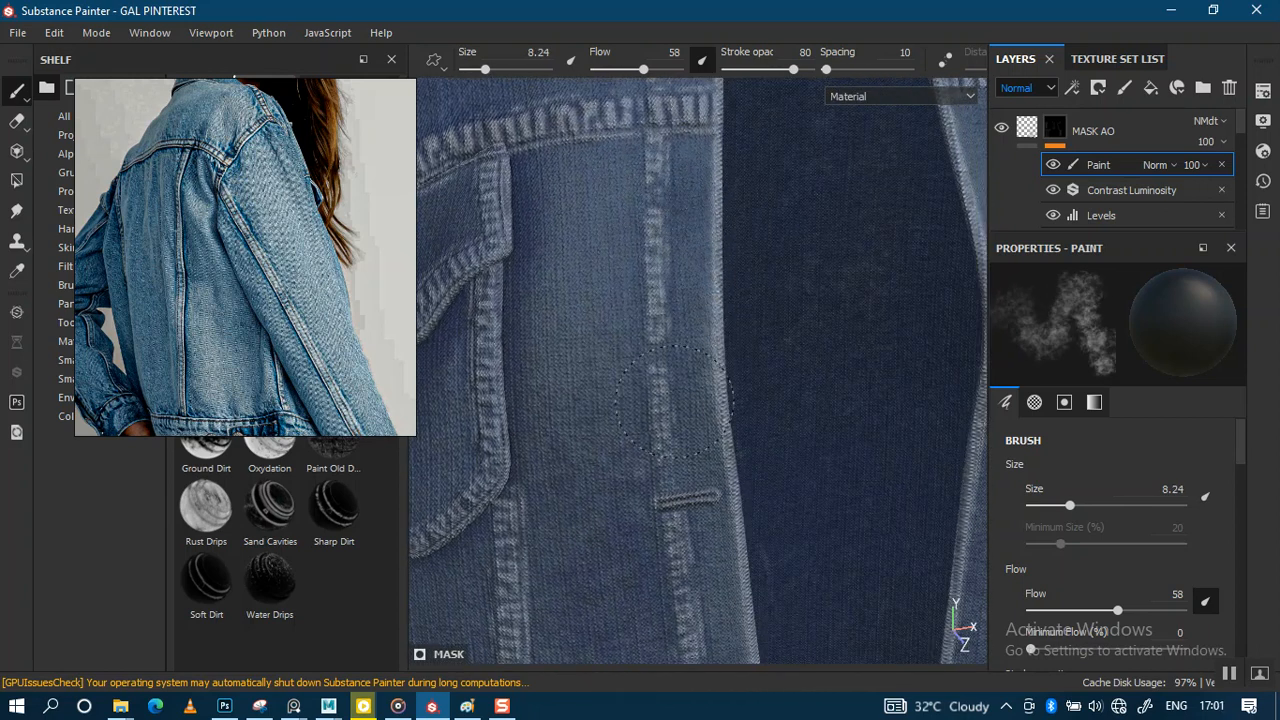
{"action": "mouse_move", "coordinate": [720, 451]}
{"action": "left_mouse_down", "text": "alt"}
{"action": "mouse_move", "coordinate": [720, 306]}
{"action": "mouse_move", "coordinate": [691, 386]}
{"action": "left_mouse_up", "text": "alt"}
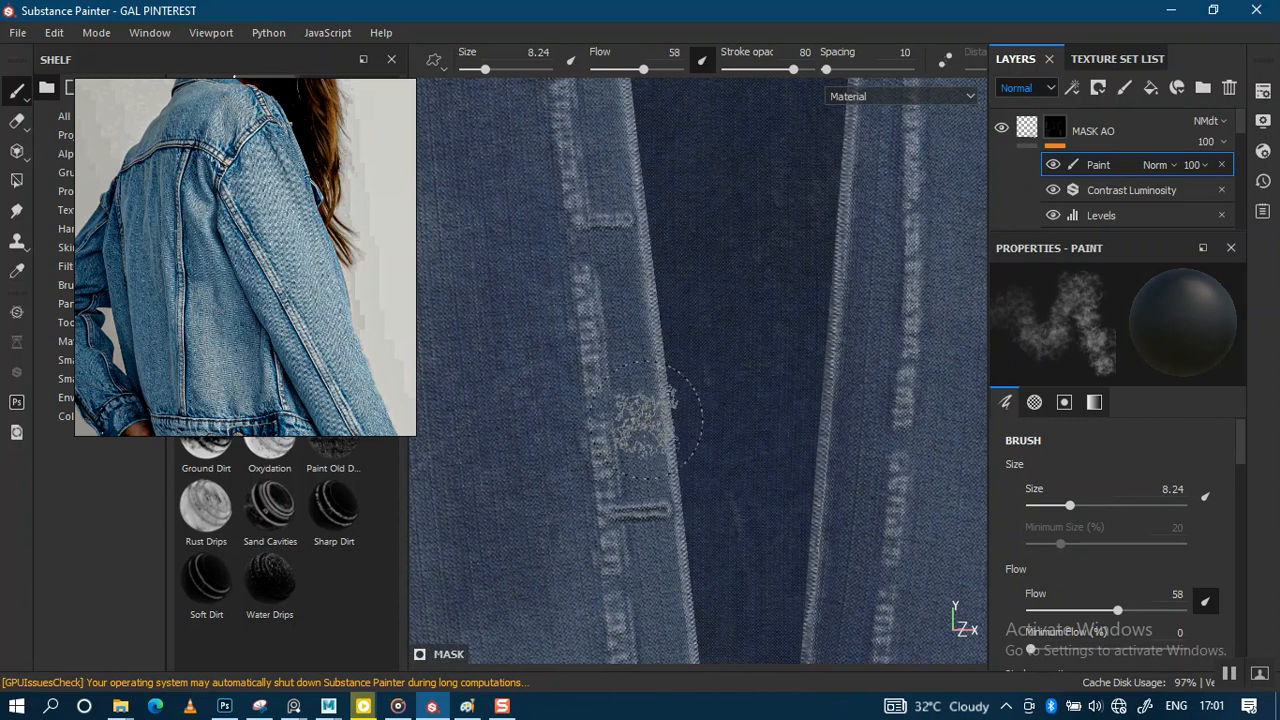
Step: Reduce the brush size to 6.1 and touch up the mask around the placket's lower buttonhole
{"action": "key", "text": "bracketleft"}
{"action": "key", "text": "bracketleft"}
{"action": "left_click_drag", "start_coordinate": [698, 410], "coordinate": [683, 360], "text": "alt"}
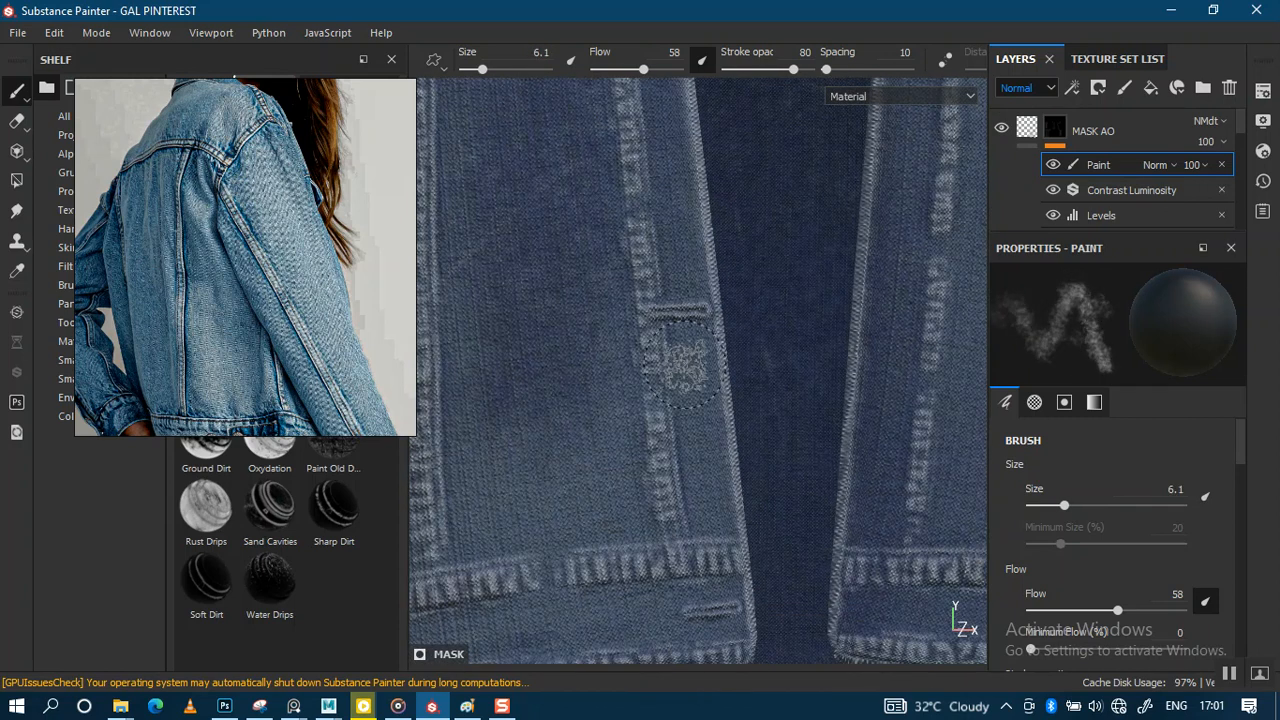
{"action": "middle_click_drag", "start_coordinate": [690, 455], "coordinate": [800, 160], "text": "alt"}
Step: Set the brush size to 7.13 and paint black over the fading along the jacket's hem band
{"action": "key", "text": "bracketleft"}
{"action": "key", "text": "bracketleft"}
{"action": "key", "text": "bracketright"}
{"action": "key", "text": "bracketright"}
{"action": "key", "text": "bracketright"}
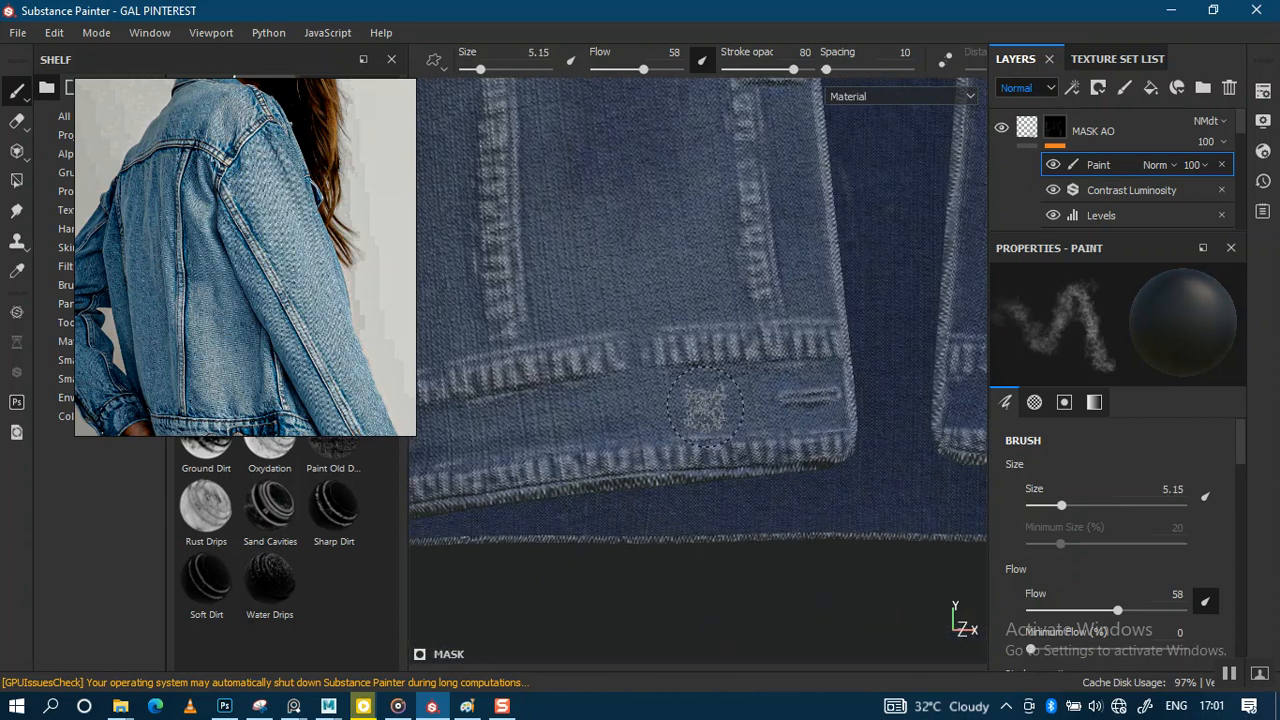
{"action": "left_click_drag", "start_coordinate": [707, 403], "coordinate": [727, 380], "text": "alt"}
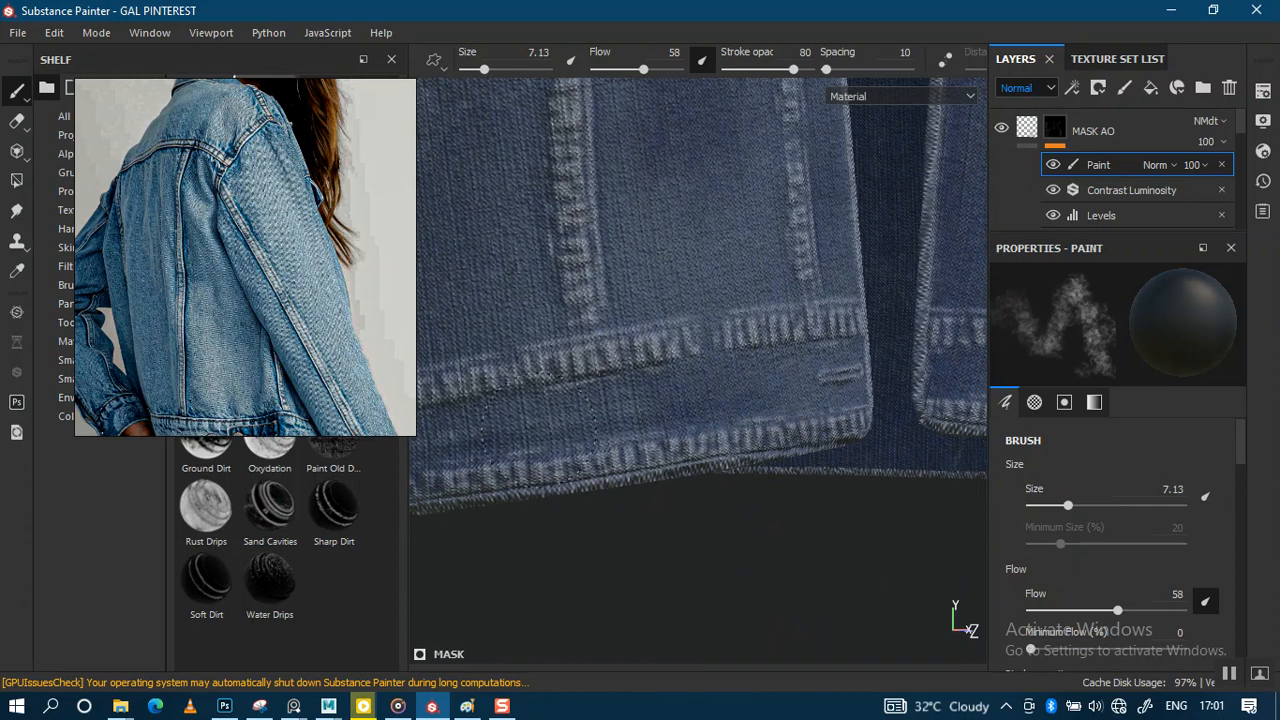
{"action": "mouse_move", "coordinate": [727, 380]}
{"action": "left_mouse_down", "text": "alt"}
{"action": "mouse_move", "coordinate": [745, 360]}
{"action": "mouse_move", "coordinate": [700, 395]}
{"action": "mouse_move", "coordinate": [743, 357]}
{"action": "mouse_move", "coordinate": [830, 345]}
{"action": "mouse_move", "coordinate": [731, 354]}
{"action": "mouse_move", "coordinate": [820, 349]}
{"action": "mouse_move", "coordinate": [719, 381]}
{"action": "mouse_move", "coordinate": [908, 371]}
{"action": "mouse_move", "coordinate": [770, 375]}
{"action": "left_mouse_up", "text": "alt"}
{"action": "left_click", "coordinate": [830, 345]}
{"action": "left_click_drag", "start_coordinate": [590, 370], "coordinate": [758, 404], "text": "alt"}
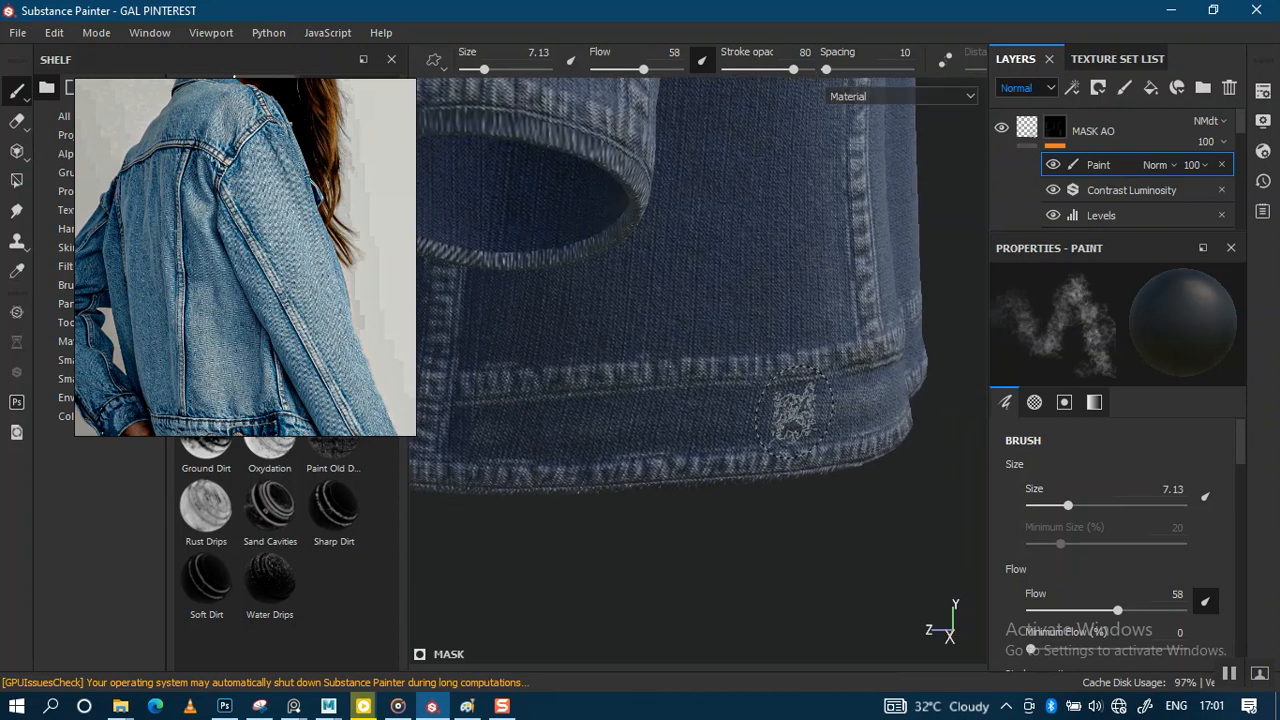
{"action": "mouse_move", "coordinate": [767, 400]}
{"action": "left_mouse_down", "text": "alt"}
{"action": "mouse_move", "coordinate": [820, 437]}
{"action": "mouse_move", "coordinate": [677, 449]}
{"action": "mouse_move", "coordinate": [749, 451]}
{"action": "mouse_move", "coordinate": [679, 320]}
{"action": "left_mouse_up", "text": "alt"}
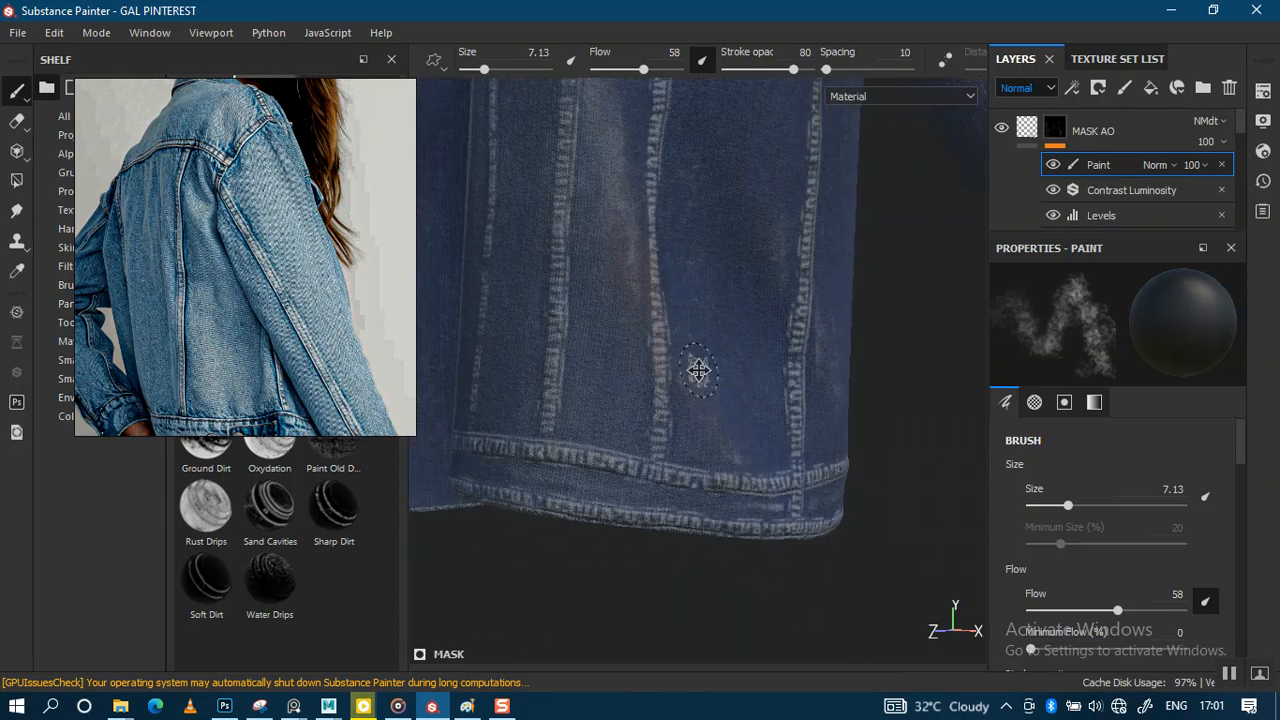
Step: Set the brush size to 10.7 and bring the jacket's collar and shoulder into close view
{"action": "scroll", "coordinate": [690, 318], "scroll_direction": "up", "scroll_amount": 3}
{"action": "key", "text": "bracketright"}
{"action": "key", "text": "bracketright"}
{"action": "key", "text": "bracketright"}
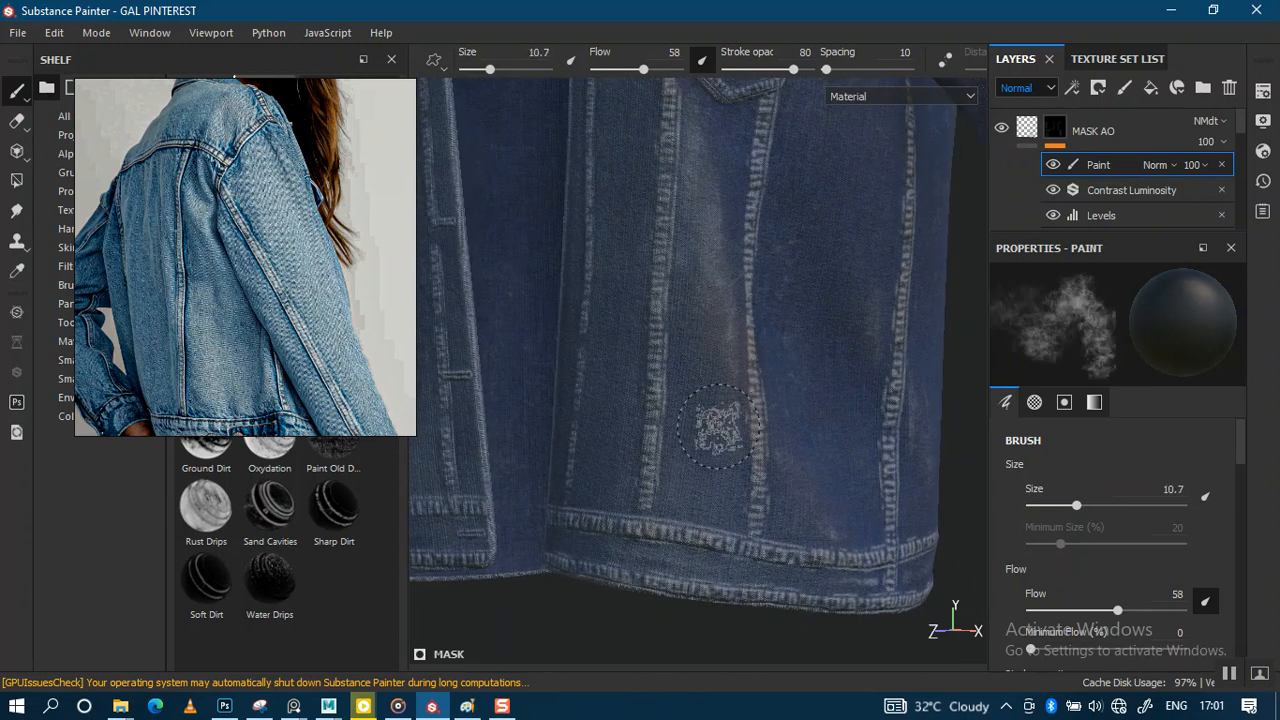
{"action": "scroll", "coordinate": [702, 294], "scroll_direction": "down", "scroll_amount": 1}
{"action": "middle_click_drag", "start_coordinate": [701, 140], "coordinate": [718, 350], "text": "alt"}
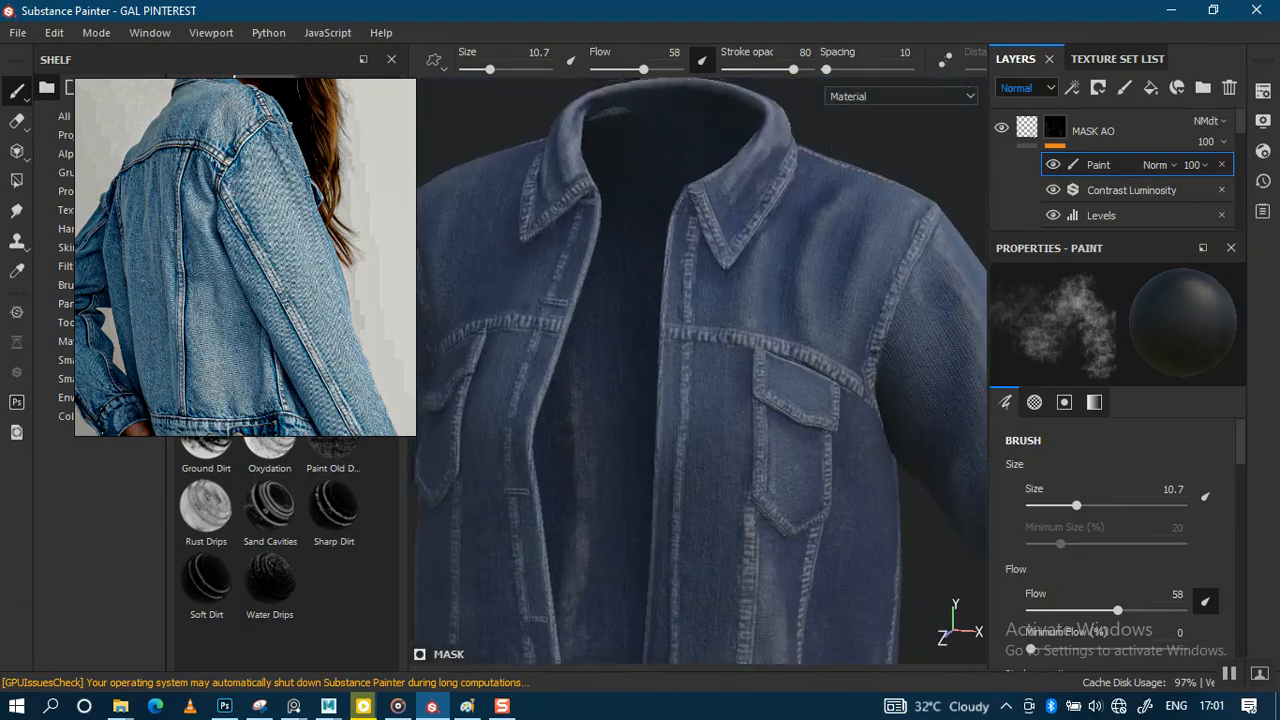
{"action": "scroll", "coordinate": [733, 378], "scroll_direction": "up", "scroll_amount": 1}
{"action": "mouse_move", "coordinate": [733, 380]}
{"action": "left_mouse_down", "text": "alt"}
{"action": "mouse_move", "coordinate": [737, 366]}
{"action": "mouse_move", "coordinate": [766, 434]}
{"action": "mouse_move", "coordinate": [783, 331]}
{"action": "mouse_move", "coordinate": [759, 322]}
{"action": "mouse_move", "coordinate": [749, 386]}
{"action": "mouse_move", "coordinate": [686, 423]}
{"action": "mouse_move", "coordinate": [780, 360]}
{"action": "mouse_move", "coordinate": [833, 310]}
{"action": "mouse_move", "coordinate": [840, 280]}
{"action": "left_mouse_up", "text": "alt"}
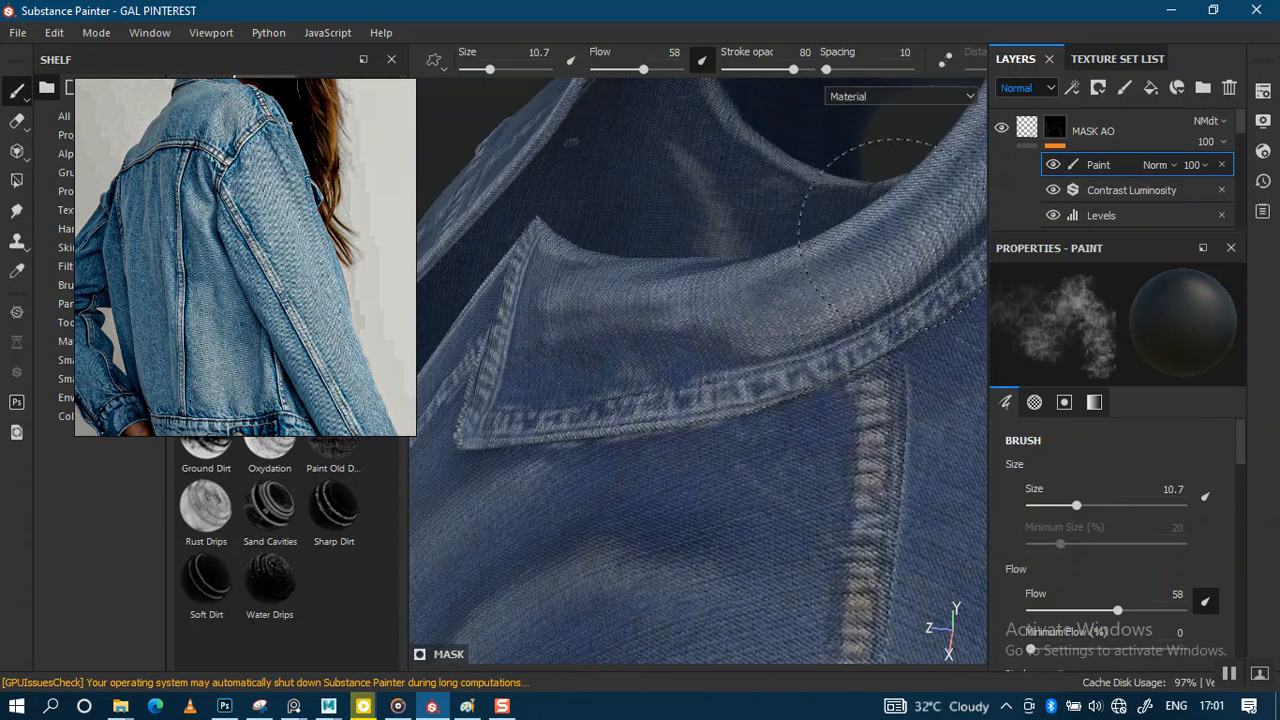
{"action": "mouse_move", "coordinate": [660, 310]}
{"action": "left_mouse_down", "text": "alt"}
{"action": "mouse_move", "coordinate": [689, 149]}
{"action": "mouse_move", "coordinate": [757, 314]}
{"action": "mouse_move", "coordinate": [810, 355]}
{"action": "mouse_move", "coordinate": [808, 286]}
{"action": "mouse_move", "coordinate": [786, 286]}
{"action": "mouse_move", "coordinate": [740, 350]}
{"action": "left_mouse_up", "text": "alt"}
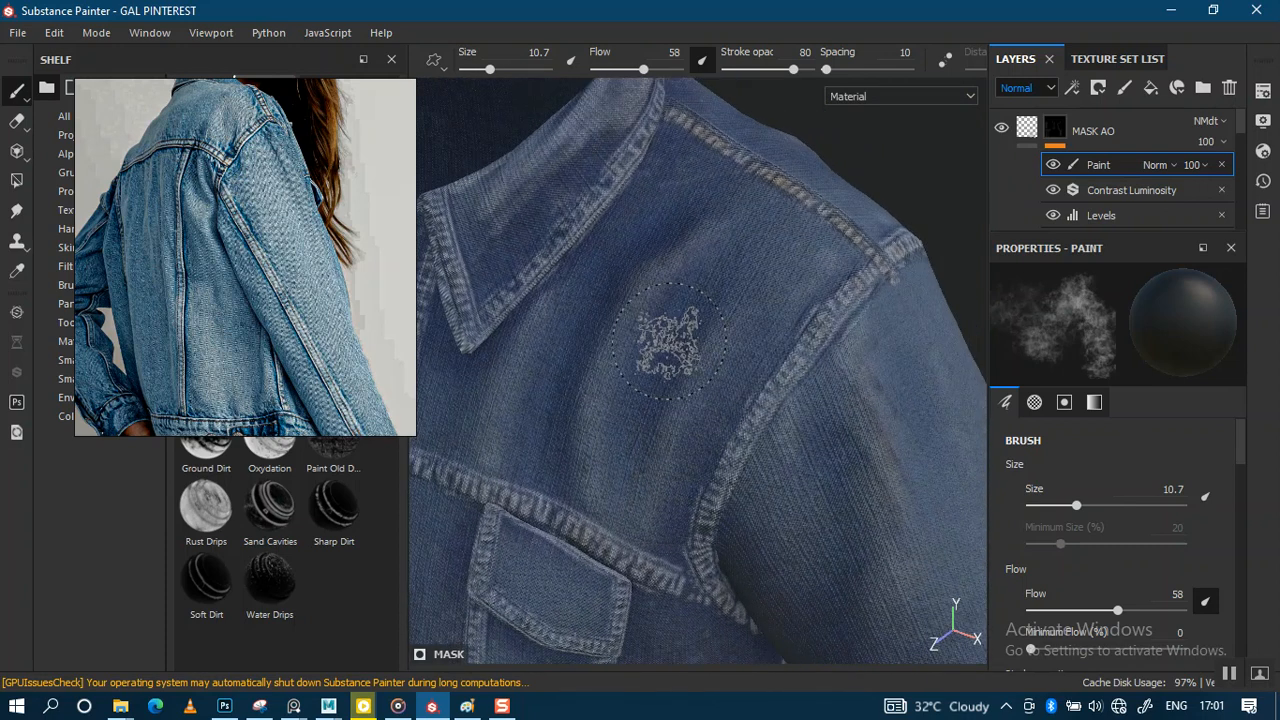
Step: Add short touch-up strokes to the MASK AO mask on the upper front of the jacket
{"action": "left_click_drag", "start_coordinate": [637, 430], "coordinate": [693, 420], "text": "alt"}
{"action": "right_click_drag", "start_coordinate": [765, 312], "coordinate": [690, 400], "text": "alt"}
{"action": "left_click_drag", "start_coordinate": [690, 400], "coordinate": [788, 330], "text": "alt"}
{"action": "right_click_drag", "start_coordinate": [788, 335], "coordinate": [846, 424], "text": "alt"}
{"action": "left_click_drag", "start_coordinate": [851, 366], "coordinate": [826, 360], "text": "alt"}
{"action": "middle_click_drag", "start_coordinate": [675, 364], "coordinate": [797, 378], "text": "alt"}
{"action": "left_click_drag", "start_coordinate": [587, 220], "coordinate": [591, 210]}
{"action": "left_click_drag", "start_coordinate": [563, 360], "coordinate": [518, 388]}
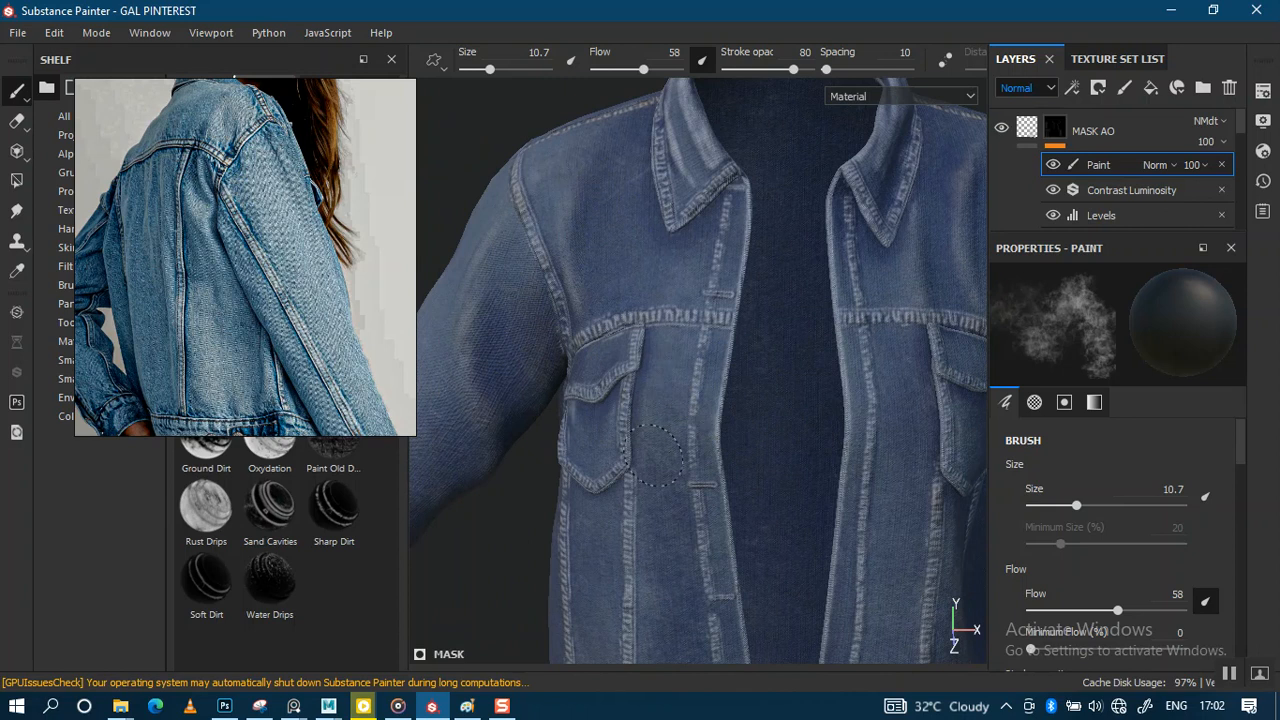
Step: Examine the painted fading across the jacket's front panels, pockets, collar and sleeve from several angles
{"action": "right_click_drag", "start_coordinate": [898, 450], "coordinate": [768, 246], "text": "alt"}
{"action": "middle_click_drag", "start_coordinate": [860, 460], "coordinate": [742, 280], "text": "alt"}
{"action": "left_click_drag", "start_coordinate": [820, 334], "coordinate": [792, 326], "text": "alt"}
{"action": "mouse_move", "coordinate": [750, 352]}
{"action": "middle_mouse_down", "text": "alt"}
{"action": "mouse_move", "coordinate": [691, 389]}
{"action": "mouse_move", "coordinate": [662, 388]}
{"action": "middle_mouse_up", "text": "alt"}
{"action": "right_click_drag", "start_coordinate": [695, 388], "coordinate": [775, 372], "text": "alt"}
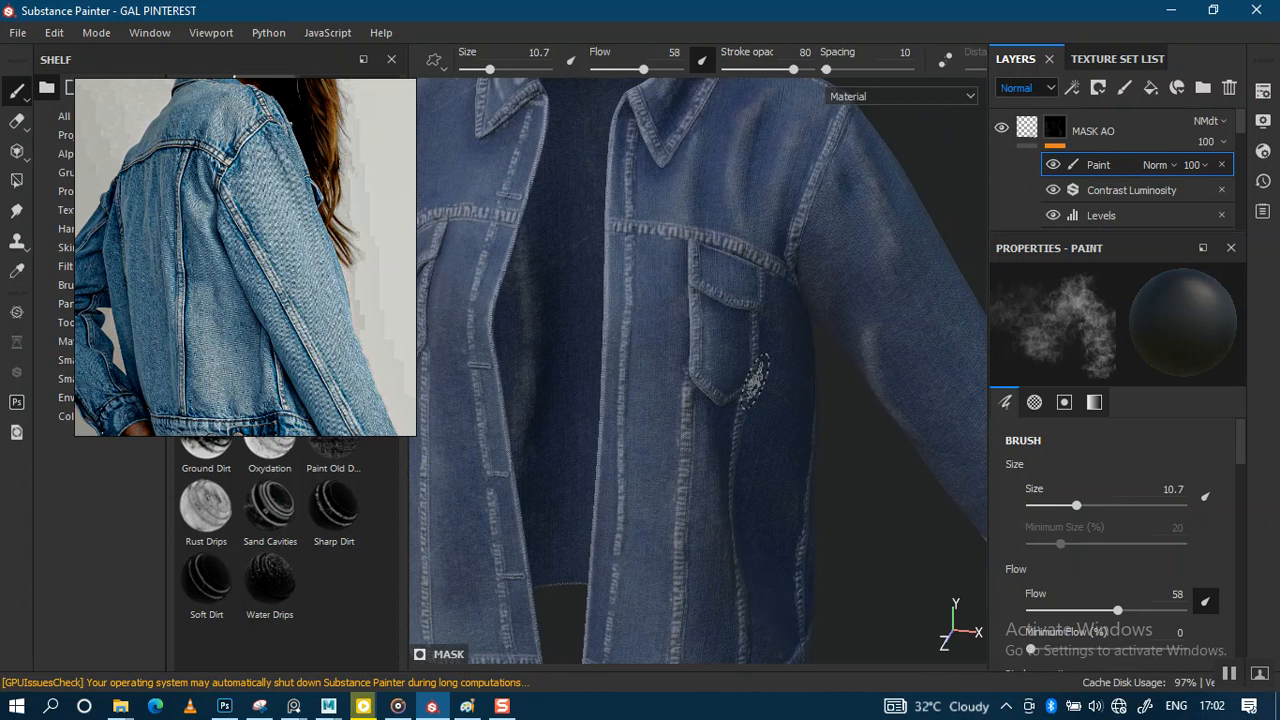
{"action": "right_click_drag", "start_coordinate": [752, 377], "coordinate": [751, 423], "text": "alt"}
{"action": "middle_click_drag", "start_coordinate": [748, 325], "coordinate": [748, 470], "text": "alt"}
{"action": "left_click_drag", "start_coordinate": [803, 350], "coordinate": [789, 346], "text": "alt"}
{"action": "mouse_move", "coordinate": [805, 321]}
{"action": "middle_mouse_down", "text": "alt"}
{"action": "mouse_move", "coordinate": [820, 346]}
{"action": "mouse_move", "coordinate": [831, 339]}
{"action": "middle_mouse_up", "text": "alt"}
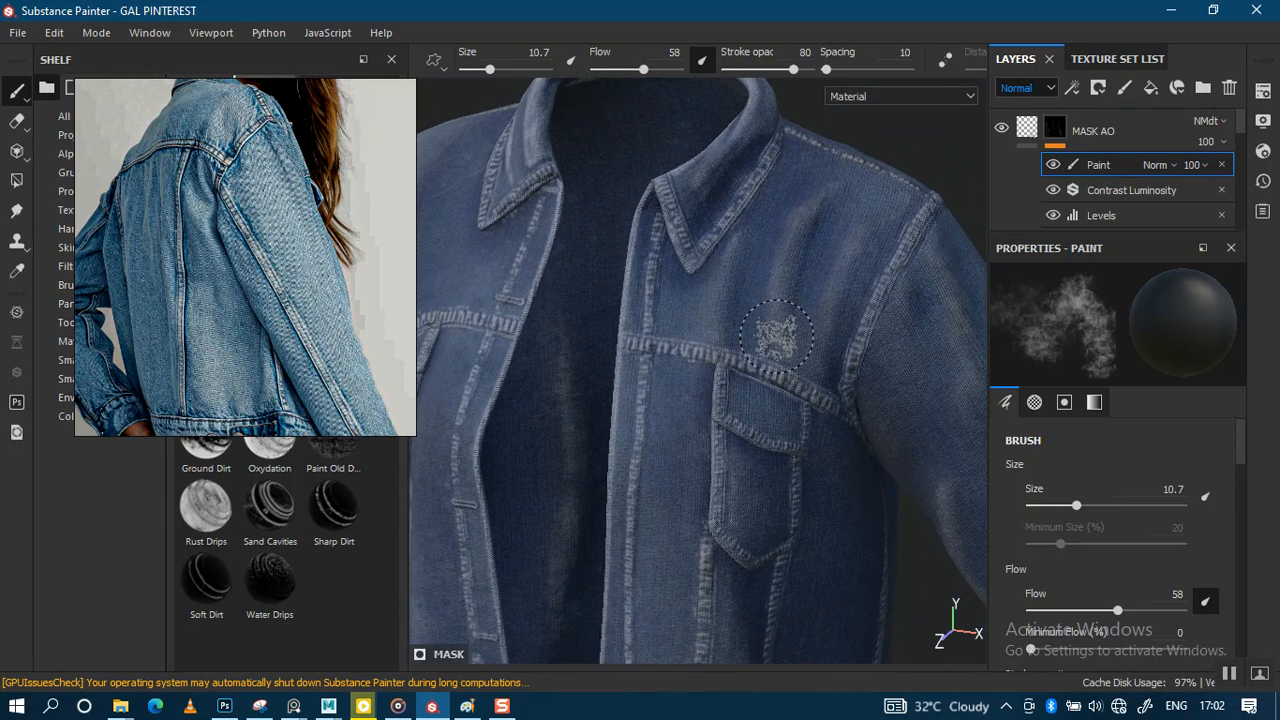
{"action": "mouse_move", "coordinate": [754, 474]}
{"action": "right_mouse_down", "text": "alt"}
{"action": "mouse_move", "coordinate": [704, 281]}
{"action": "mouse_move", "coordinate": [745, 451]}
{"action": "right_mouse_up", "text": "alt"}
{"action": "middle_click_drag", "start_coordinate": [745, 451], "coordinate": [733, 280], "text": "alt"}
{"action": "right_click_drag", "start_coordinate": [733, 280], "coordinate": [749, 371], "text": "alt"}
{"action": "left_click_drag", "start_coordinate": [749, 371], "coordinate": [735, 323], "text": "alt"}
{"action": "mouse_move", "coordinate": [735, 323]}
{"action": "right_mouse_down", "text": "alt"}
{"action": "mouse_move", "coordinate": [749, 466]}
{"action": "mouse_move", "coordinate": [769, 300]}
{"action": "right_mouse_up", "text": "alt"}
{"action": "left_click_drag", "start_coordinate": [769, 300], "coordinate": [766, 324], "text": "alt"}
{"action": "right_click_drag", "start_coordinate": [756, 355], "coordinate": [788, 342], "text": "alt"}
{"action": "left_click_drag", "start_coordinate": [791, 340], "coordinate": [737, 343], "text": "alt"}
{"action": "right_click_drag", "start_coordinate": [737, 343], "coordinate": [766, 338], "text": "alt"}
{"action": "mouse_move", "coordinate": [766, 338]}
{"action": "left_mouse_down", "text": "alt"}
{"action": "mouse_move", "coordinate": [737, 371]}
{"action": "mouse_move", "coordinate": [770, 368]}
{"action": "left_mouse_up", "text": "alt"}
Step: Switch to the SHIRT texture set and show its layer stack
{"action": "left_click", "coordinate": [1118, 60]}
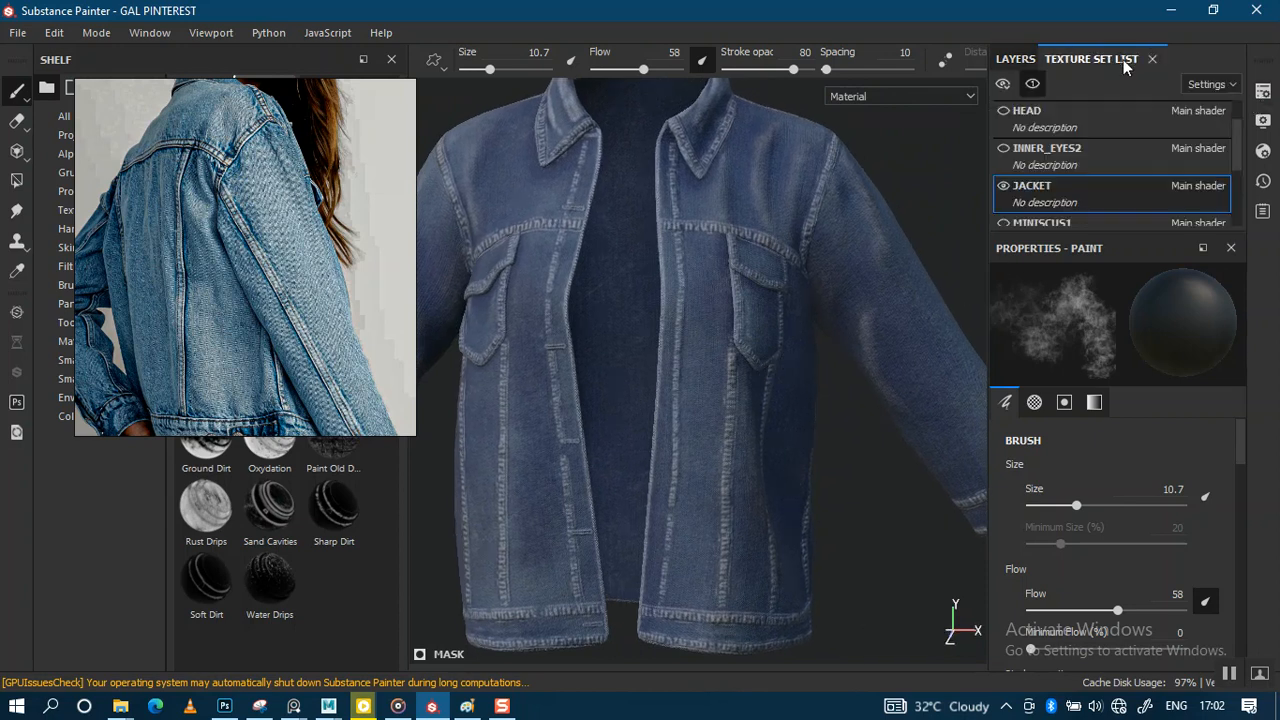
{"action": "left_click_drag", "start_coordinate": [1237, 147], "coordinate": [1161, 197]}
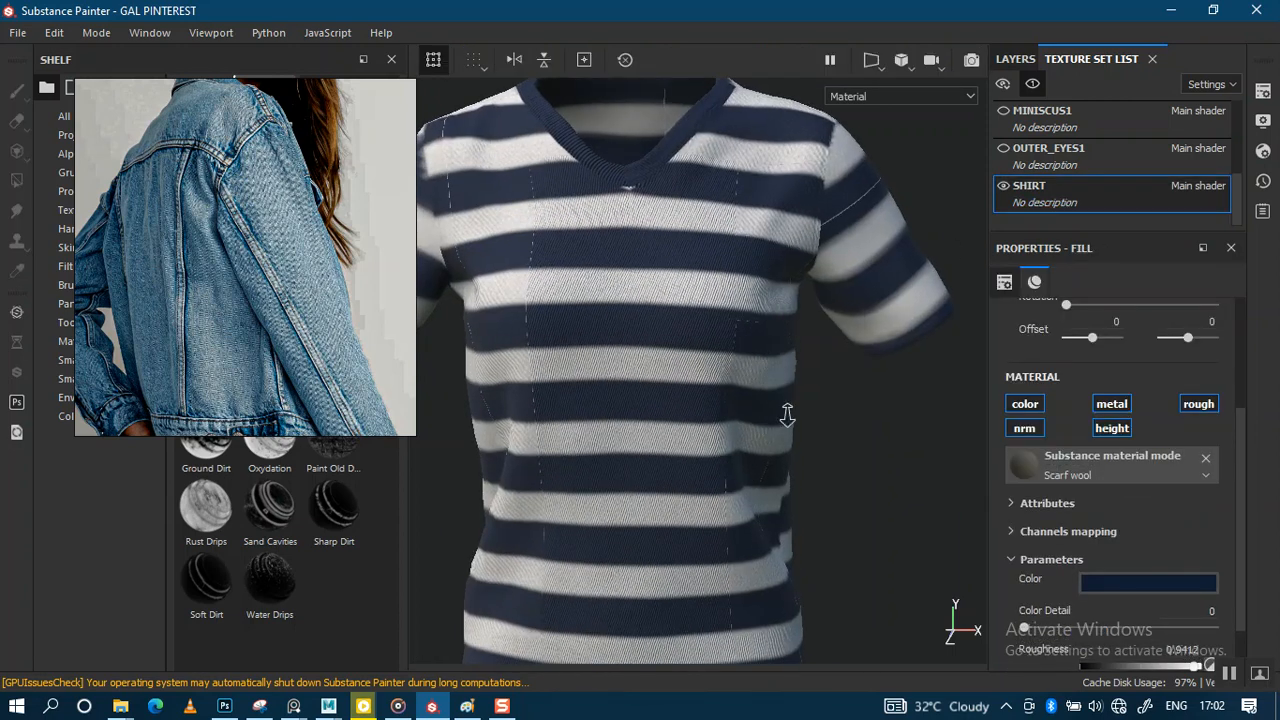
{"action": "scroll", "coordinate": [785, 297], "scroll_direction": "up", "scroll_amount": 2}
{"action": "scroll", "coordinate": [780, 360], "scroll_direction": "up", "scroll_amount": 2}
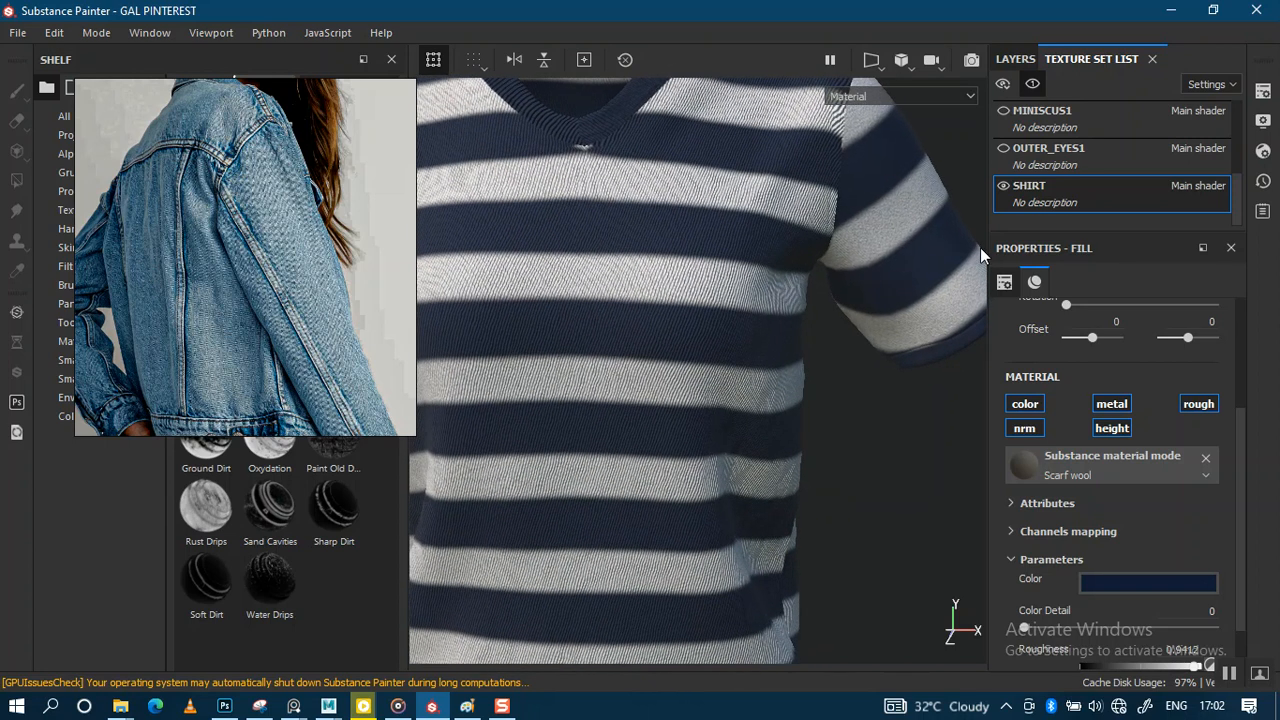
{"action": "left_click", "coordinate": [1014, 59]}
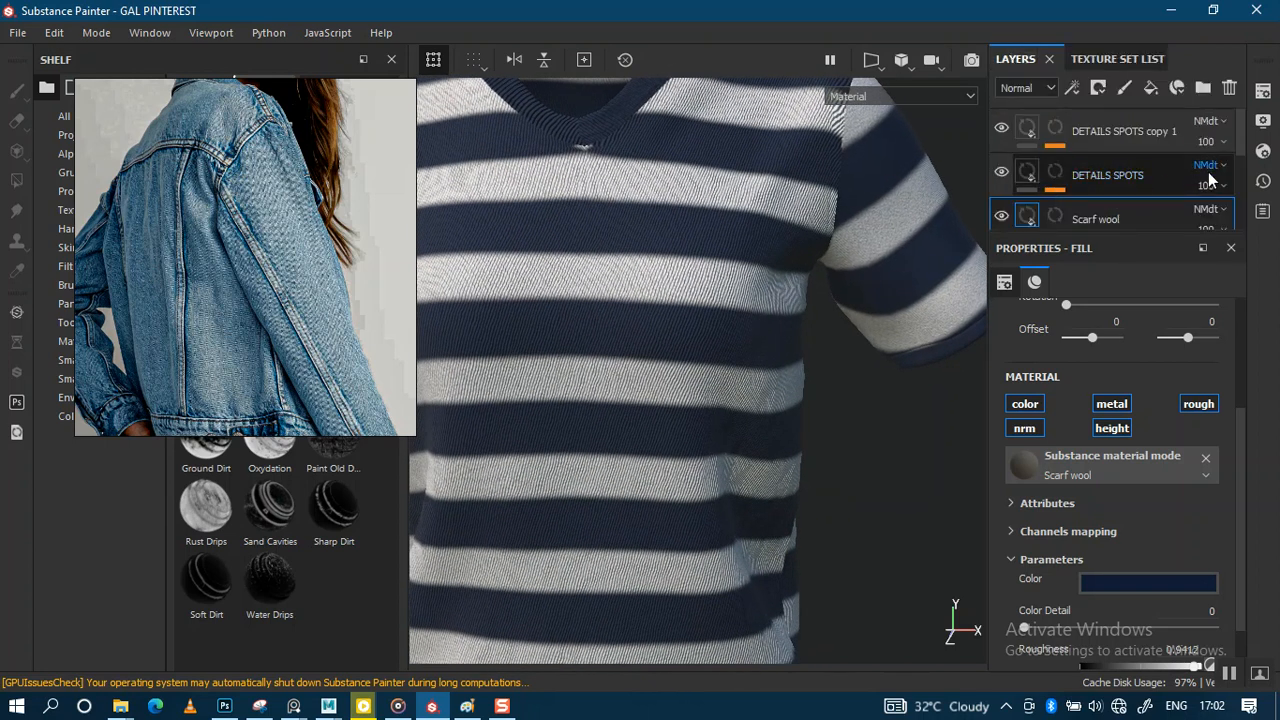
Step: Set the layer stack's channel to Base Color and copy the DETAILS SPOTS and DETAILS SPOTS copy 1 layers
{"action": "left_click", "coordinate": [1143, 178]}
{"action": "left_click", "coordinate": [1028, 87]}
{"action": "left_click", "coordinate": [1026, 106]}
{"action": "left_click", "coordinate": [1123, 129], "text": "ctrl"}
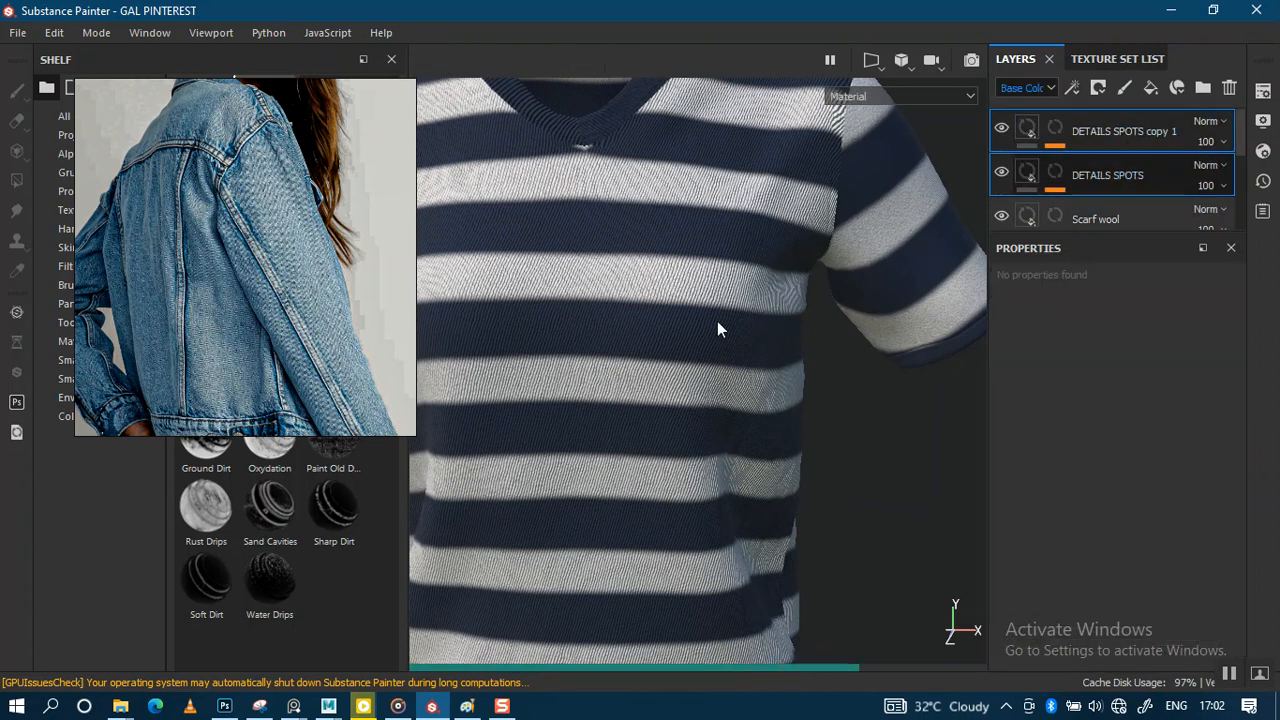
{"action": "scroll", "coordinate": [698, 288], "scroll_direction": "down", "scroll_amount": 2}
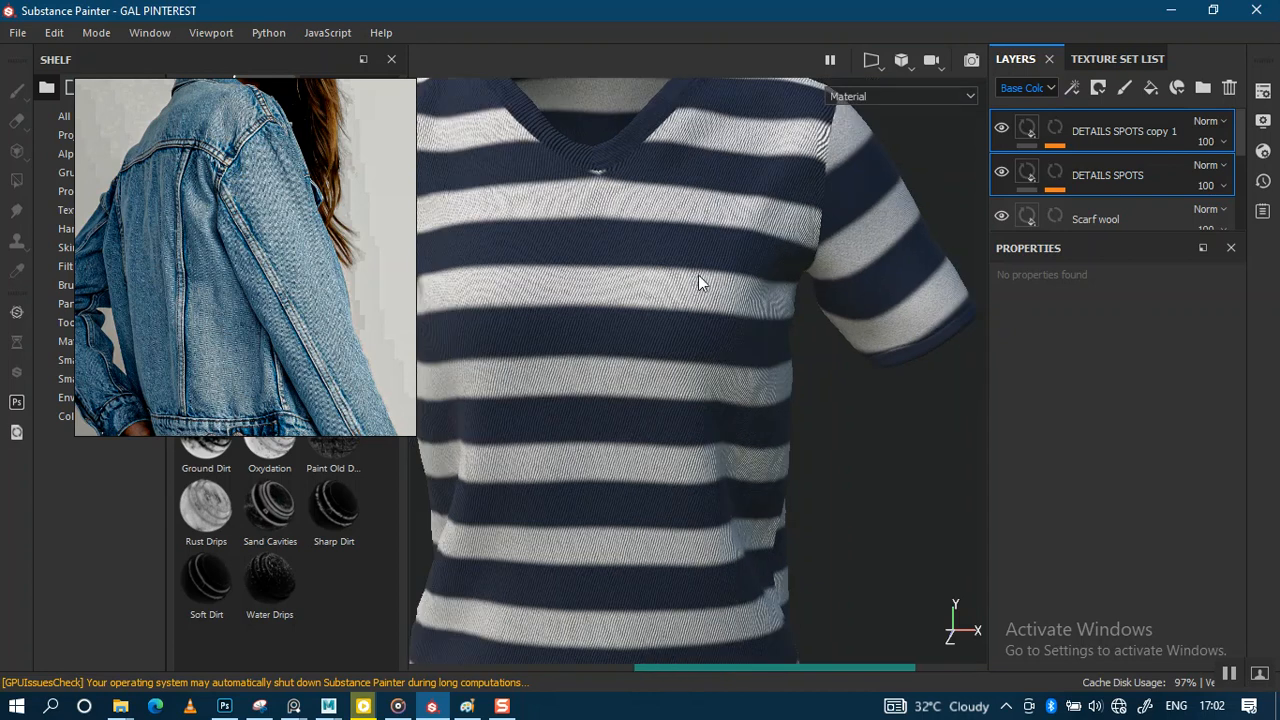
{"action": "middle_click_drag", "start_coordinate": [709, 289], "coordinate": [732, 274], "text": "alt"}
{"action": "middle_click_drag", "start_coordinate": [737, 271], "coordinate": [790, 280]}
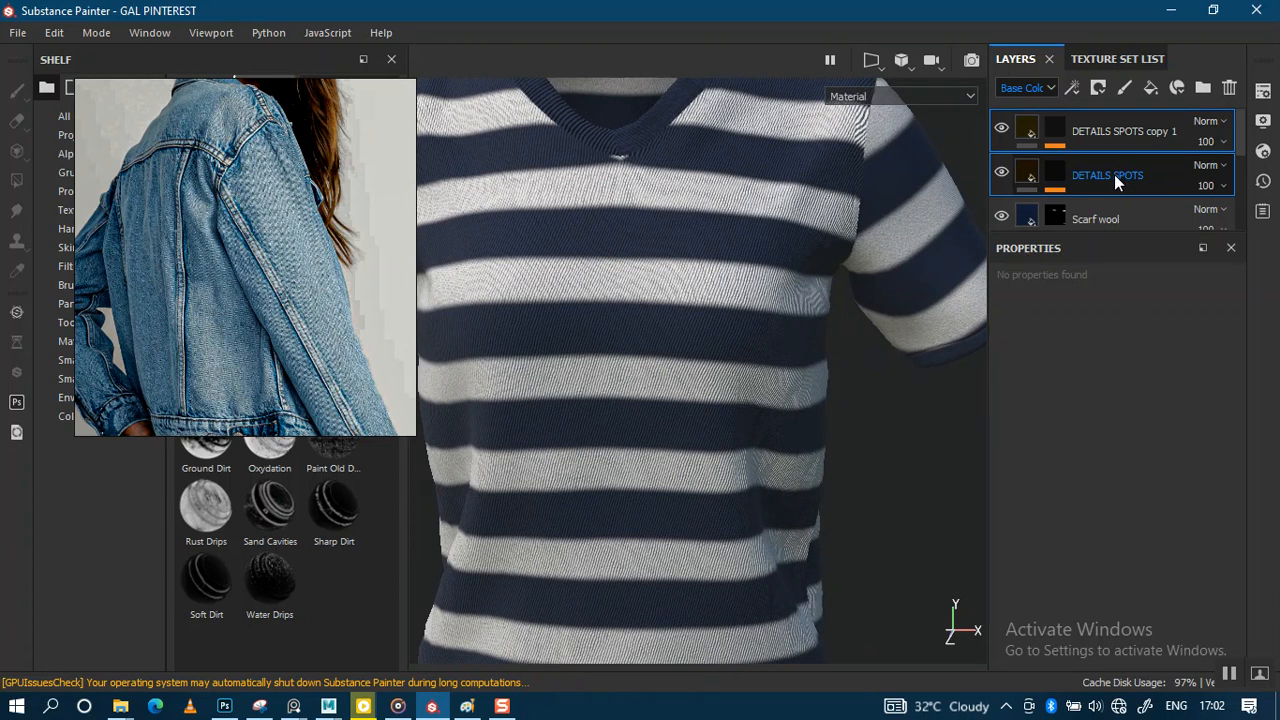
Step: Return to the JACKET texture set and reframe the jacket's front
{"action": "left_click", "coordinate": [1108, 60]}
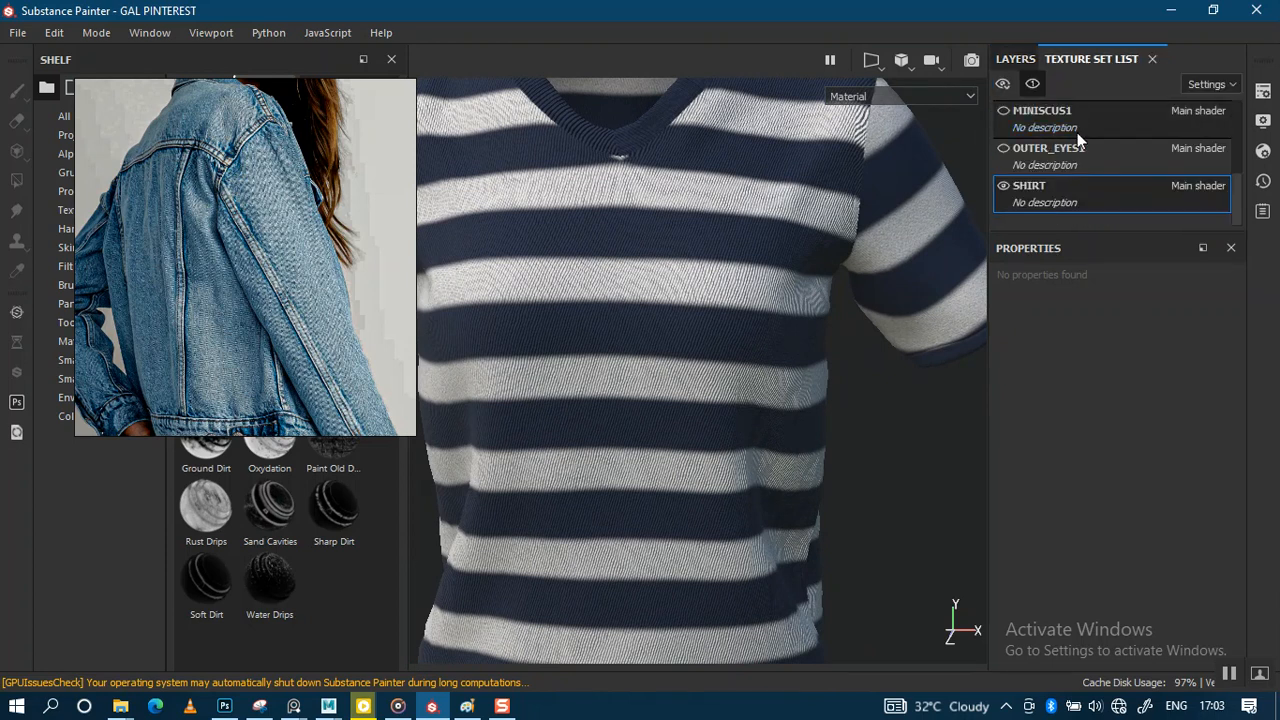
{"action": "left_click_drag", "start_coordinate": [1235, 191], "coordinate": [1234, 166]}
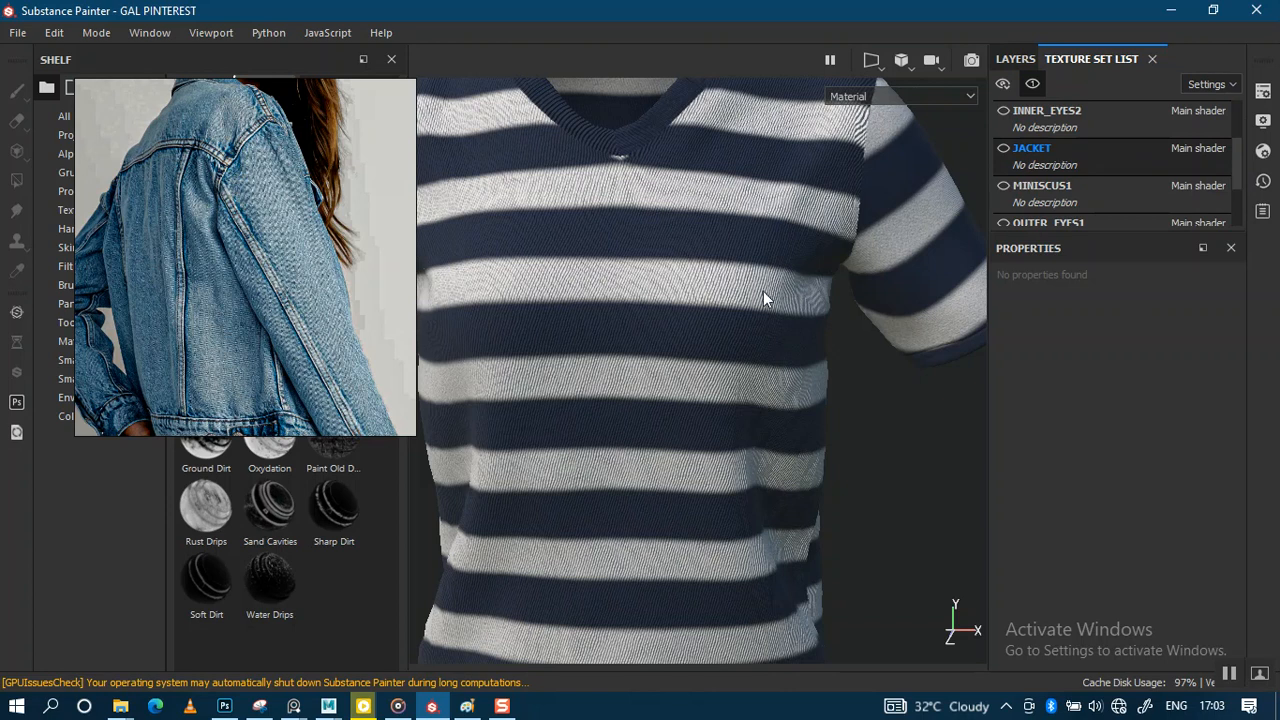
{"action": "scroll", "coordinate": [737, 372], "scroll_direction": "down", "scroll_amount": 5}
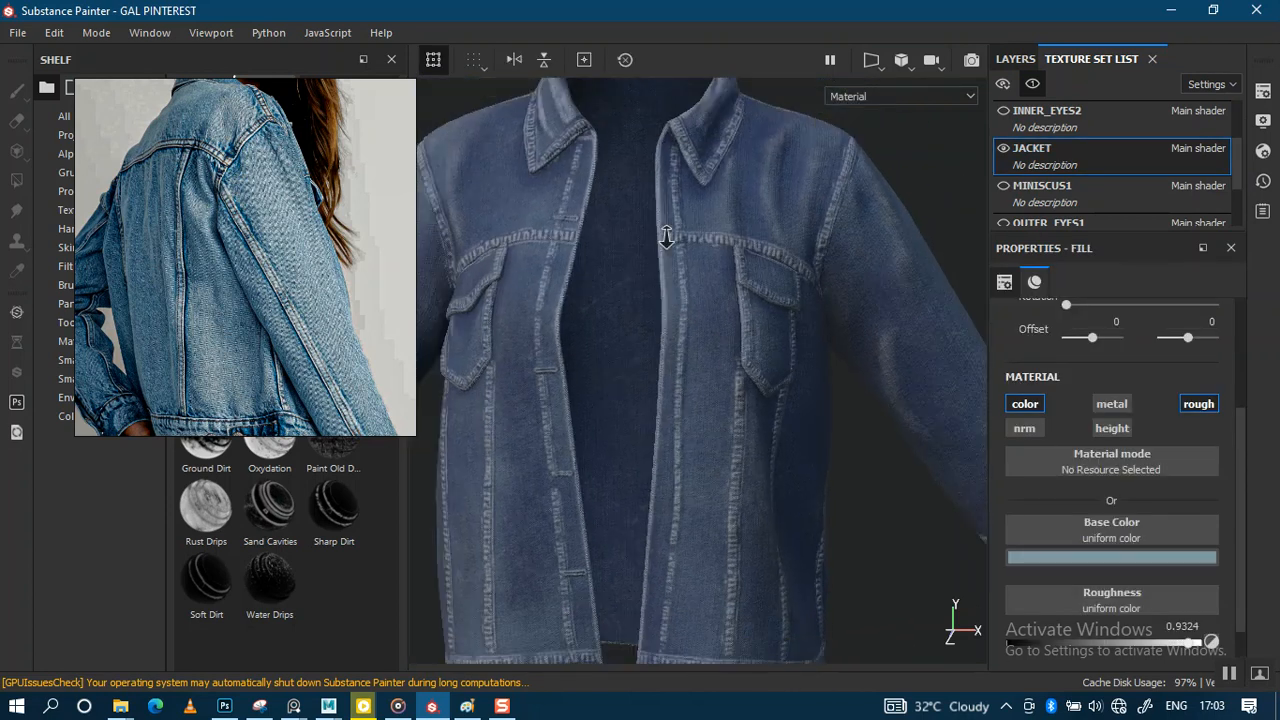
{"action": "left_click_drag", "start_coordinate": [683, 291], "coordinate": [752, 278], "text": "alt"}
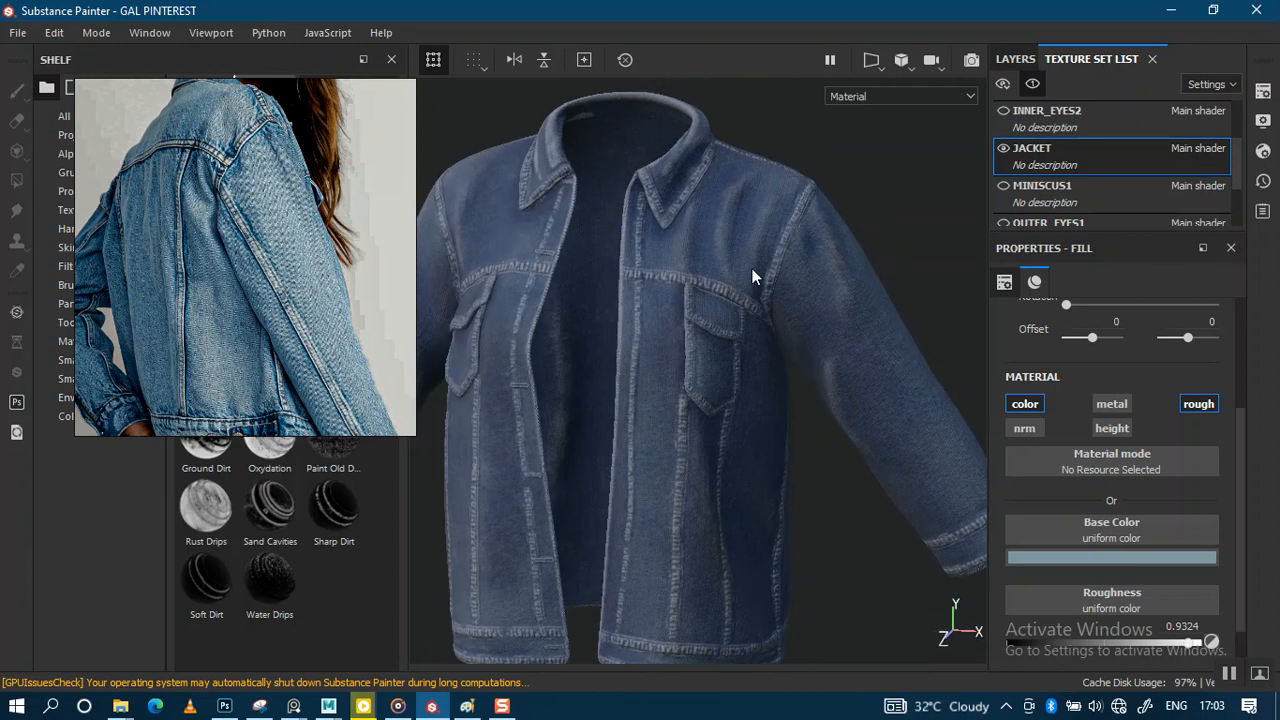
{"action": "scroll", "coordinate": [742, 330], "scroll_direction": "up", "scroll_amount": 2}
{"action": "middle_click_drag", "start_coordinate": [731, 362], "coordinate": [807, 290], "text": "alt"}
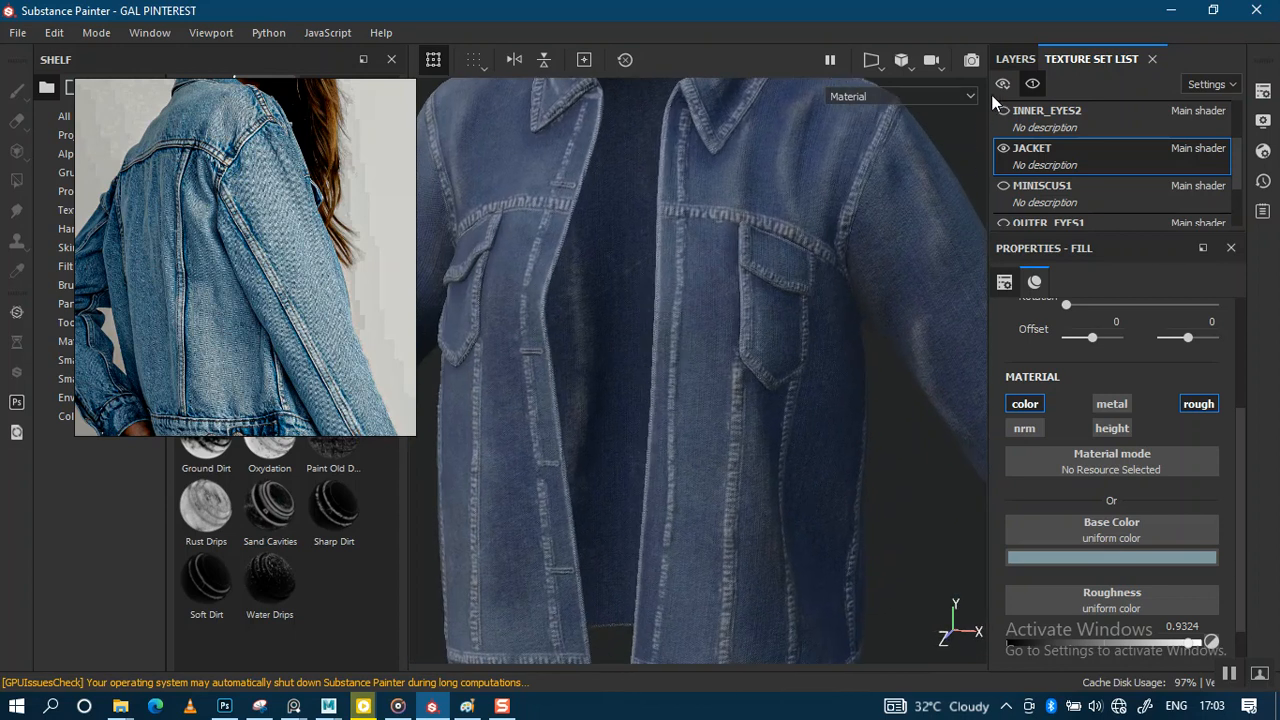
Step: Paste the two copied DETAILS SPOTS layers above MASK AO in the jacket's layer stack
{"action": "left_click", "coordinate": [1015, 58]}
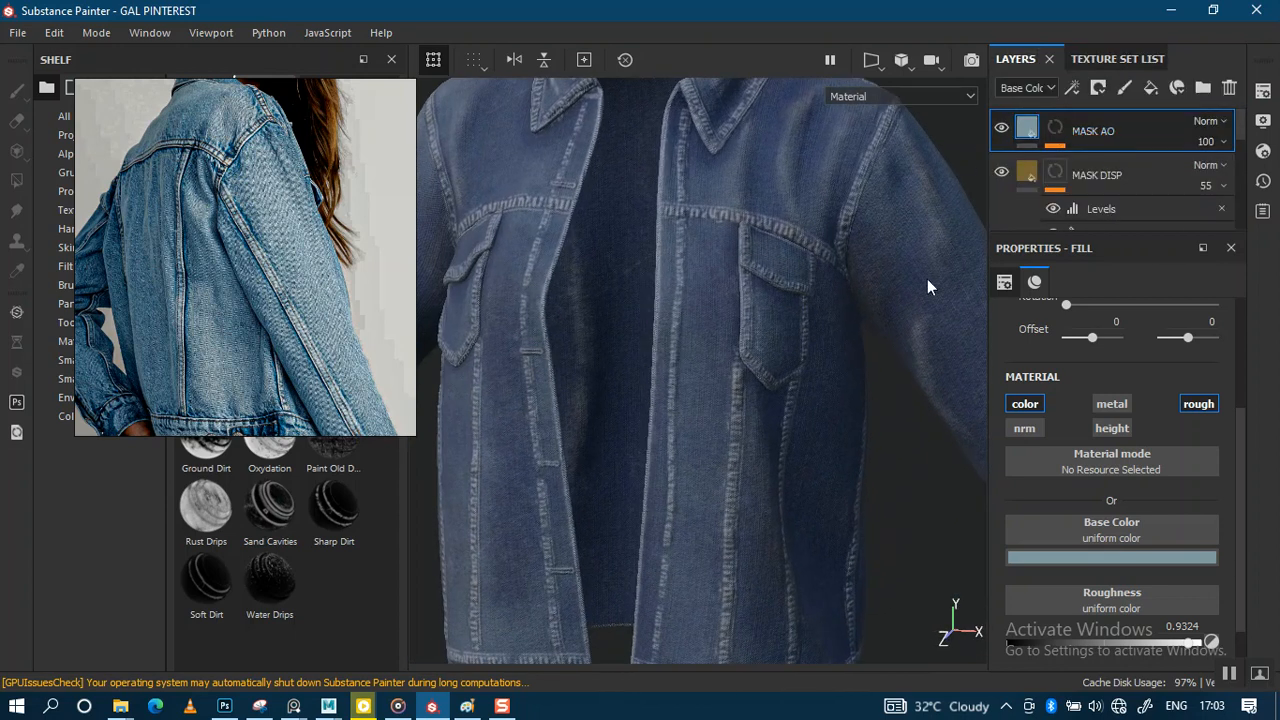
{"action": "key", "text": "ctrl"}
{"action": "right_click_drag", "start_coordinate": [876, 255], "coordinate": [923, 268], "text": "alt"}
{"action": "right_click", "coordinate": [1143, 130]}
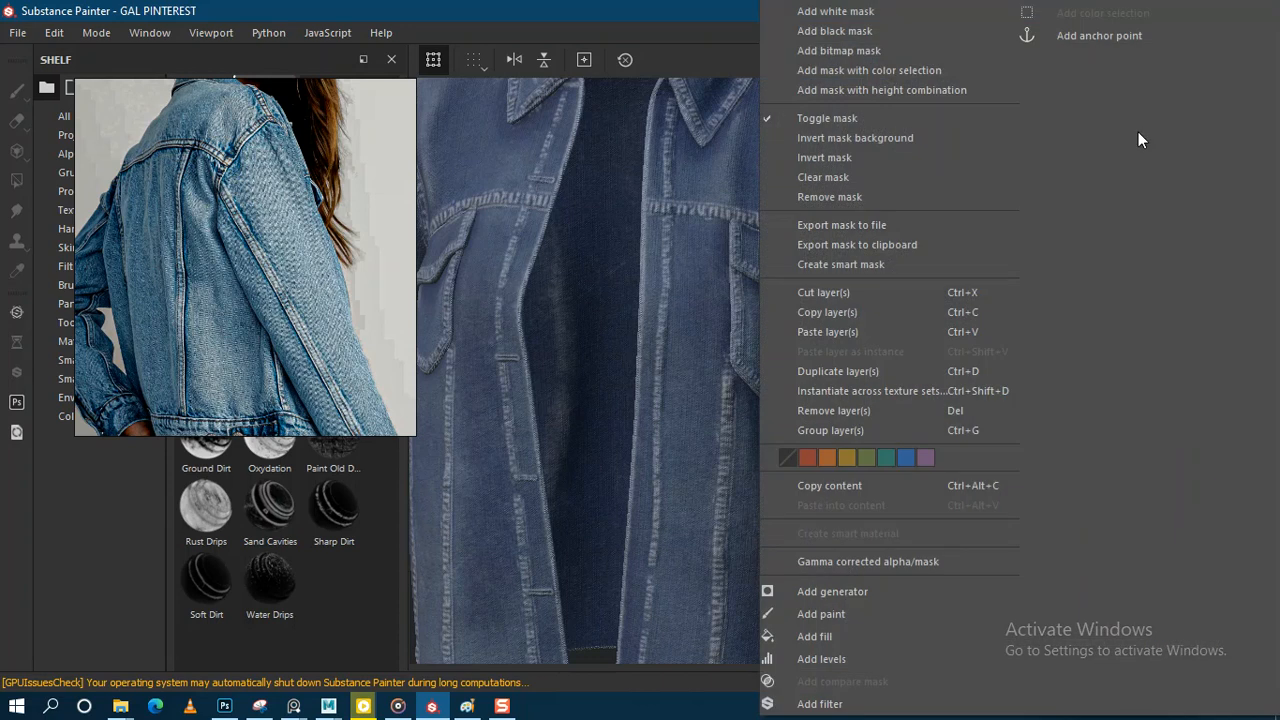
{"action": "left_click", "coordinate": [851, 331]}
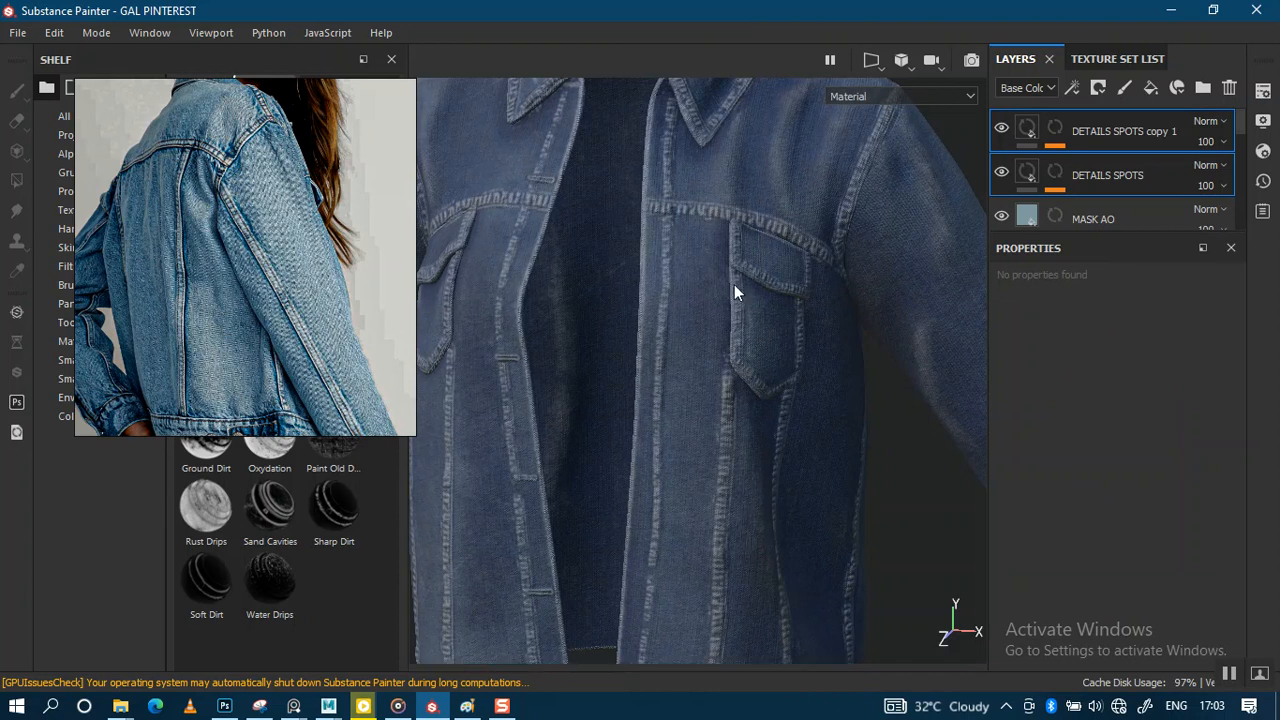
Step: Inspect the pasted spots up close around the chest pocket flap and select the DETAILS SPOTS layer's mask
{"action": "scroll", "coordinate": [690, 293], "scroll_direction": "down", "scroll_amount": 2}
{"action": "scroll", "coordinate": [757, 420], "scroll_direction": "up", "scroll_amount": 6}
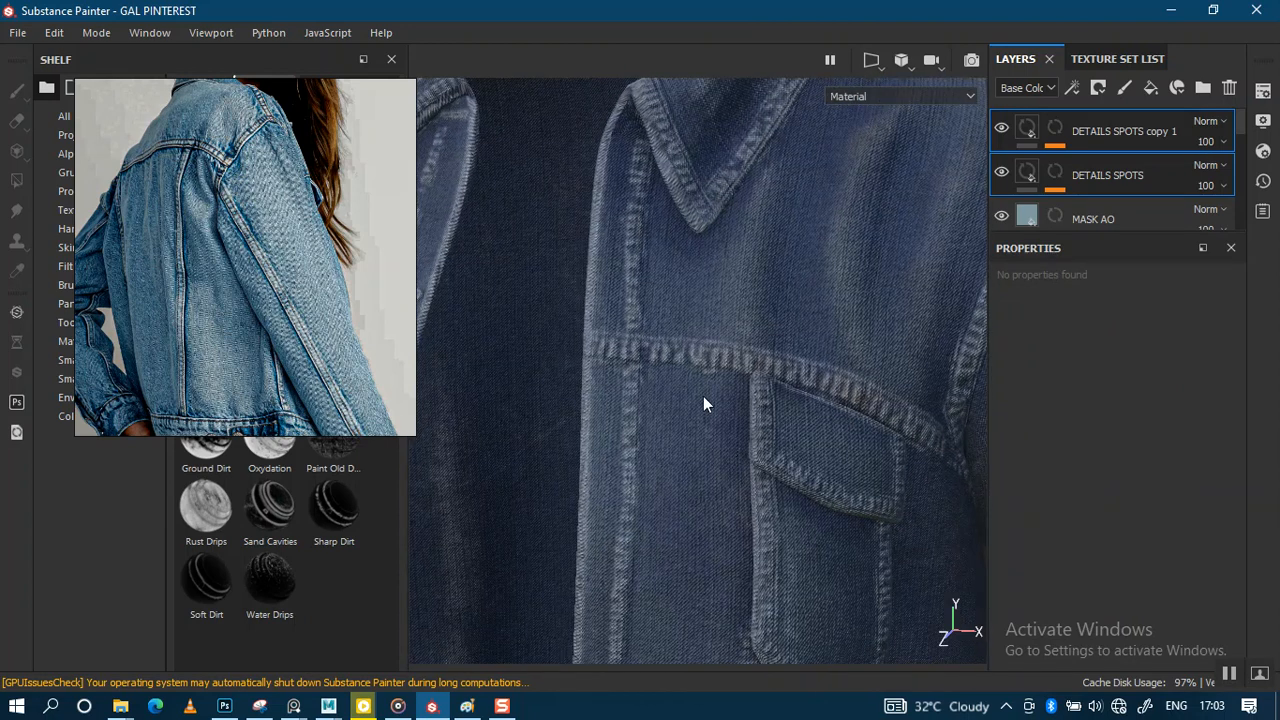
{"action": "right_click_drag", "start_coordinate": [687, 265], "coordinate": [702, 345], "text": "alt"}
{"action": "right_click_drag", "start_coordinate": [815, 205], "coordinate": [814, 173], "text": "alt"}
{"action": "middle_click_drag", "start_coordinate": [749, 275], "coordinate": [758, 210], "text": "alt"}
{"action": "right_click_drag", "start_coordinate": [872, 134], "coordinate": [860, 358], "text": "alt"}
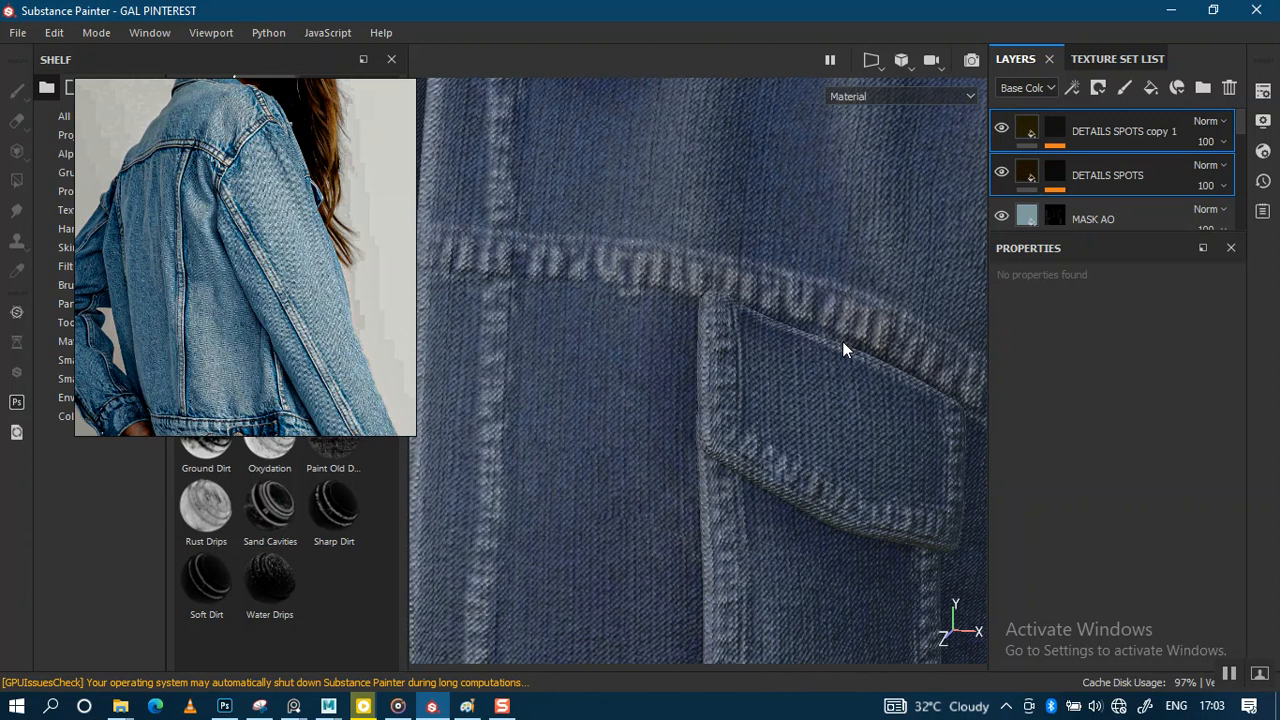
{"action": "left_click", "coordinate": [1056, 174]}
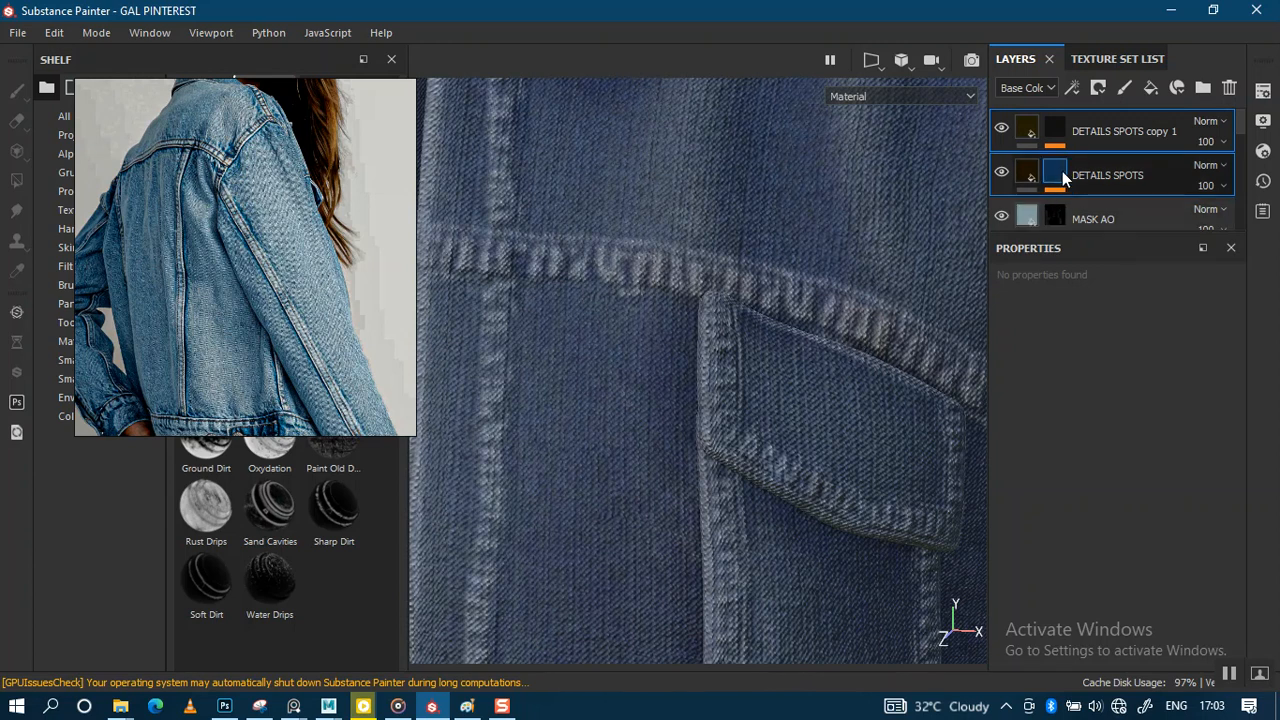
{"action": "key", "text": "1"}
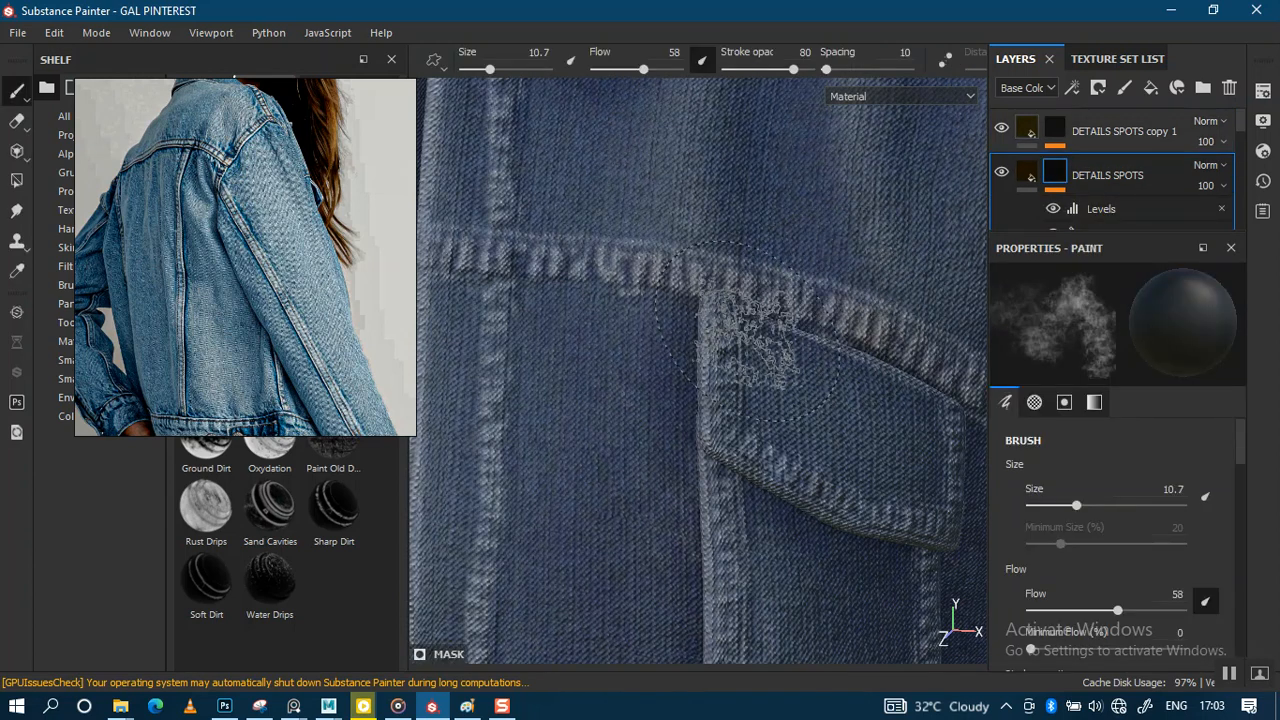
{"action": "right_click_drag", "start_coordinate": [660, 365], "coordinate": [652, 335], "text": "alt"}
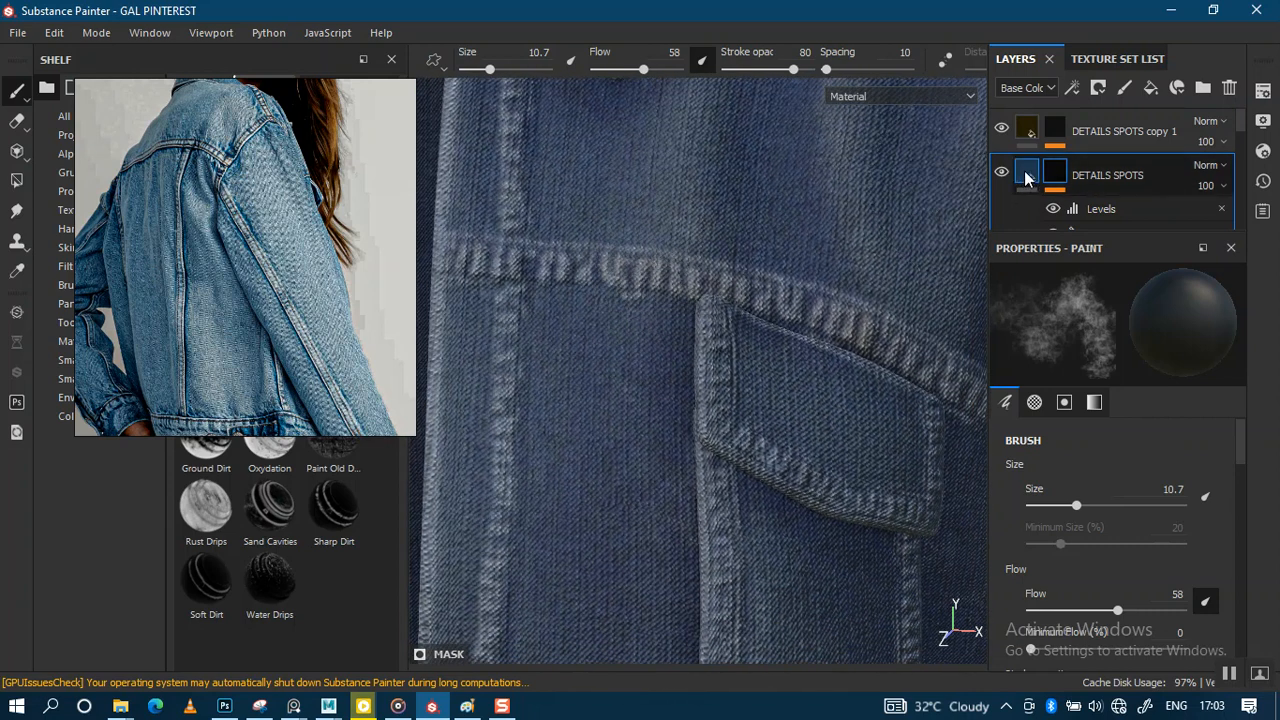
Step: Compare the denim in the Base Color view with the DETAILS SPOTS copy 1 layer hidden and shown
{"action": "left_click", "coordinate": [1028, 131]}
{"action": "key", "text": "c"}
{"action": "key", "text": "c"}
{"action": "scroll", "coordinate": [740, 355], "scroll_direction": "up", "scroll_amount": 5}
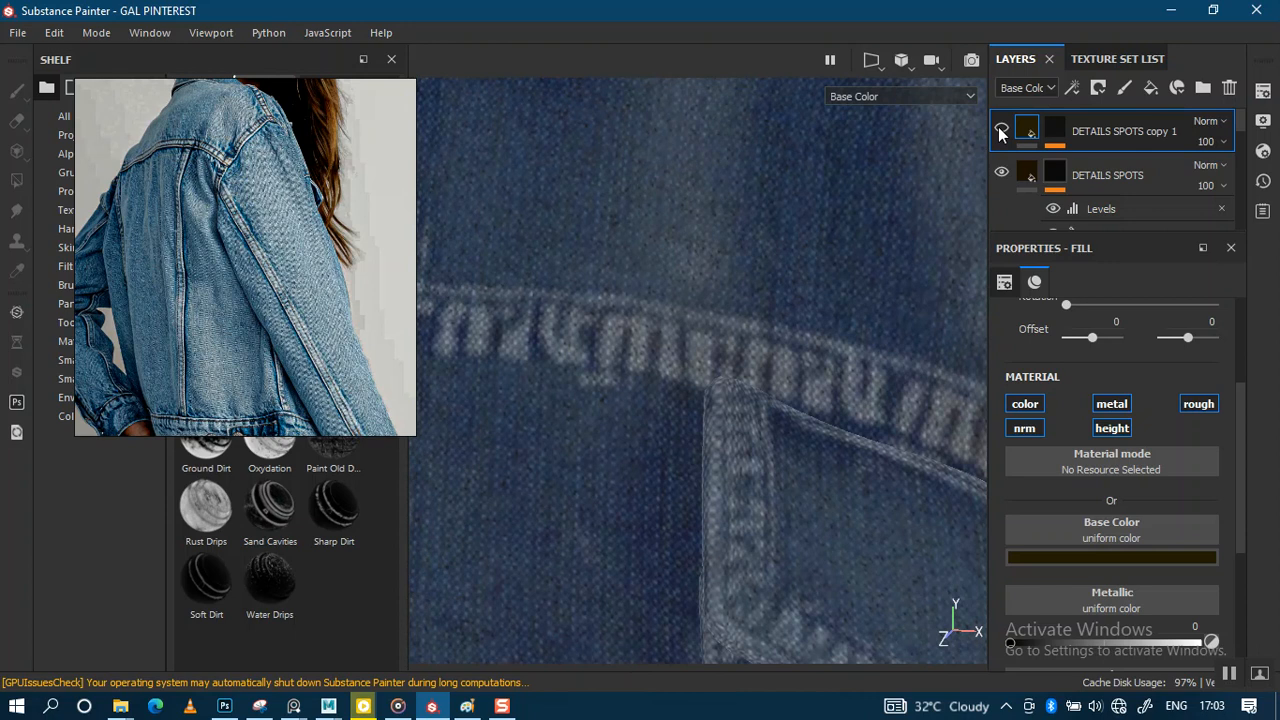
{"action": "left_click", "coordinate": [1003, 129]}
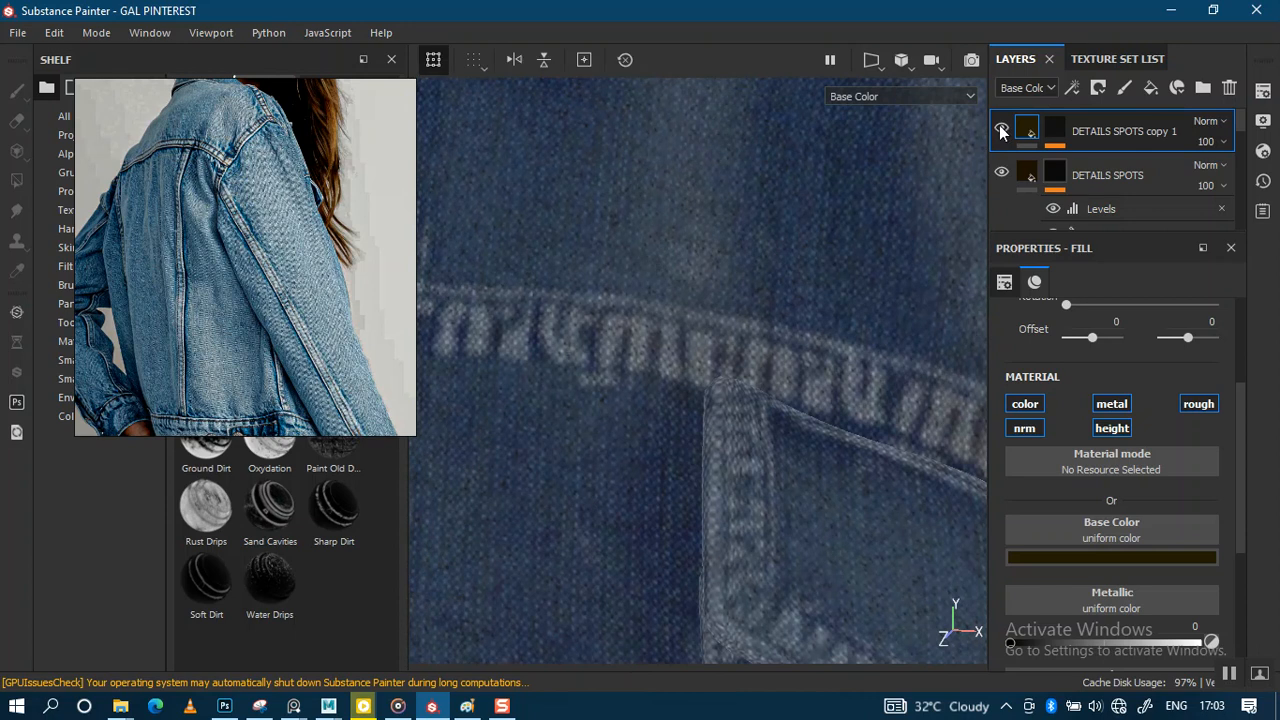
{"action": "left_click", "coordinate": [1003, 129]}
{"action": "left_click", "coordinate": [1003, 130]}
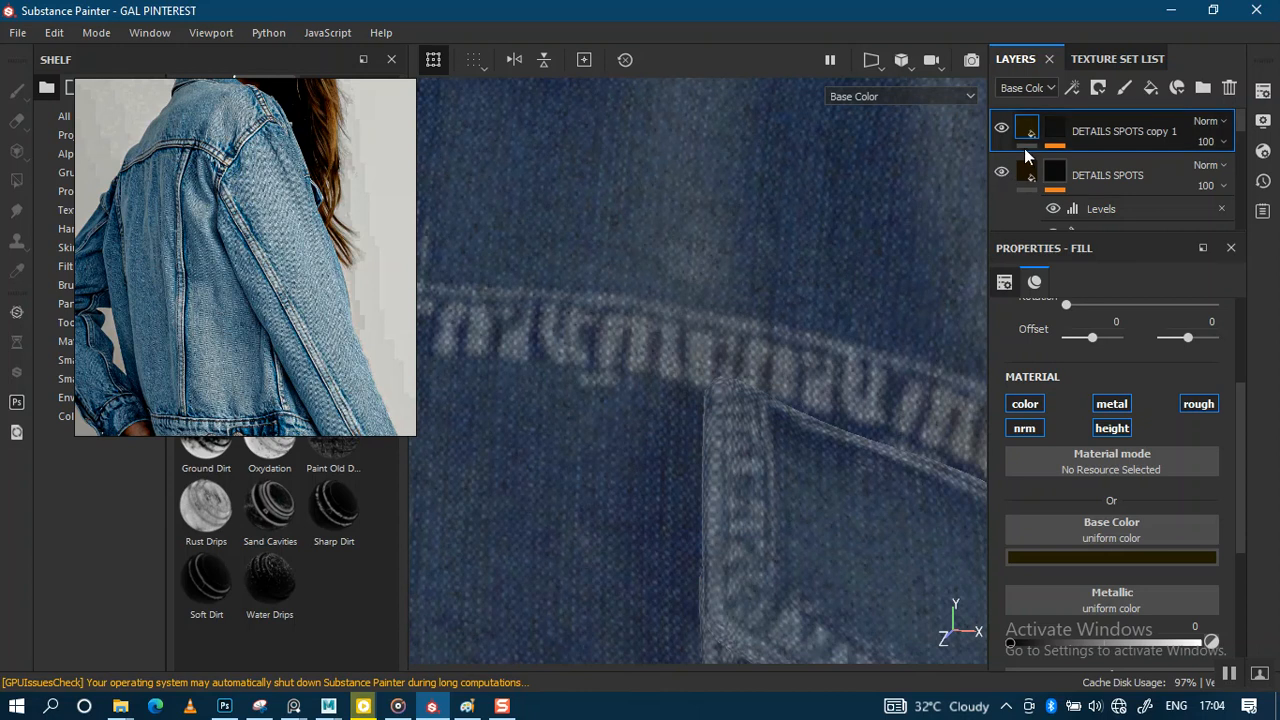
Step: Select the DETAILS SPOTS copy 1 mask and display the Mask channel on the jacket
{"action": "left_click", "coordinate": [1055, 128]}
{"action": "key", "text": "c"}
{"action": "key", "text": "c"}
{"action": "key", "text": "c"}
{"action": "key", "text": "c"}
{"action": "key", "text": "c"}
{"action": "key", "text": "c"}
{"action": "key", "text": "c"}
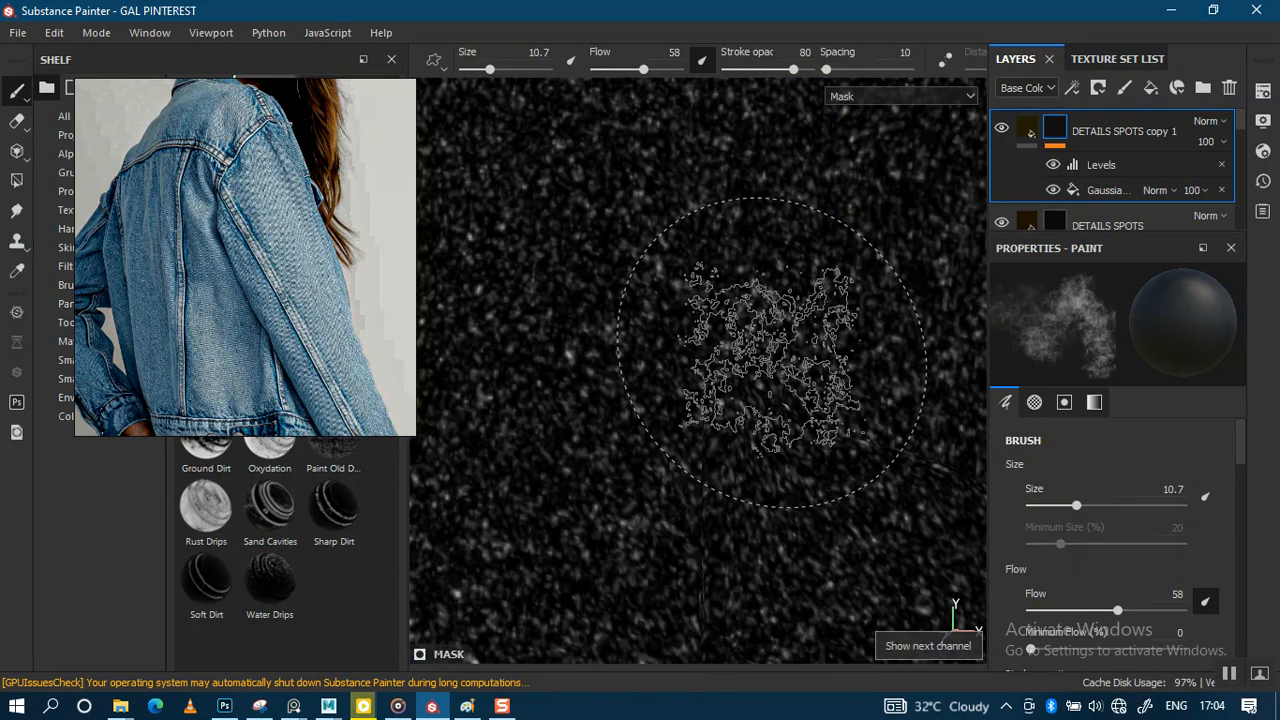
{"action": "right_click_drag", "start_coordinate": [768, 120], "coordinate": [875, 210], "text": "alt"}
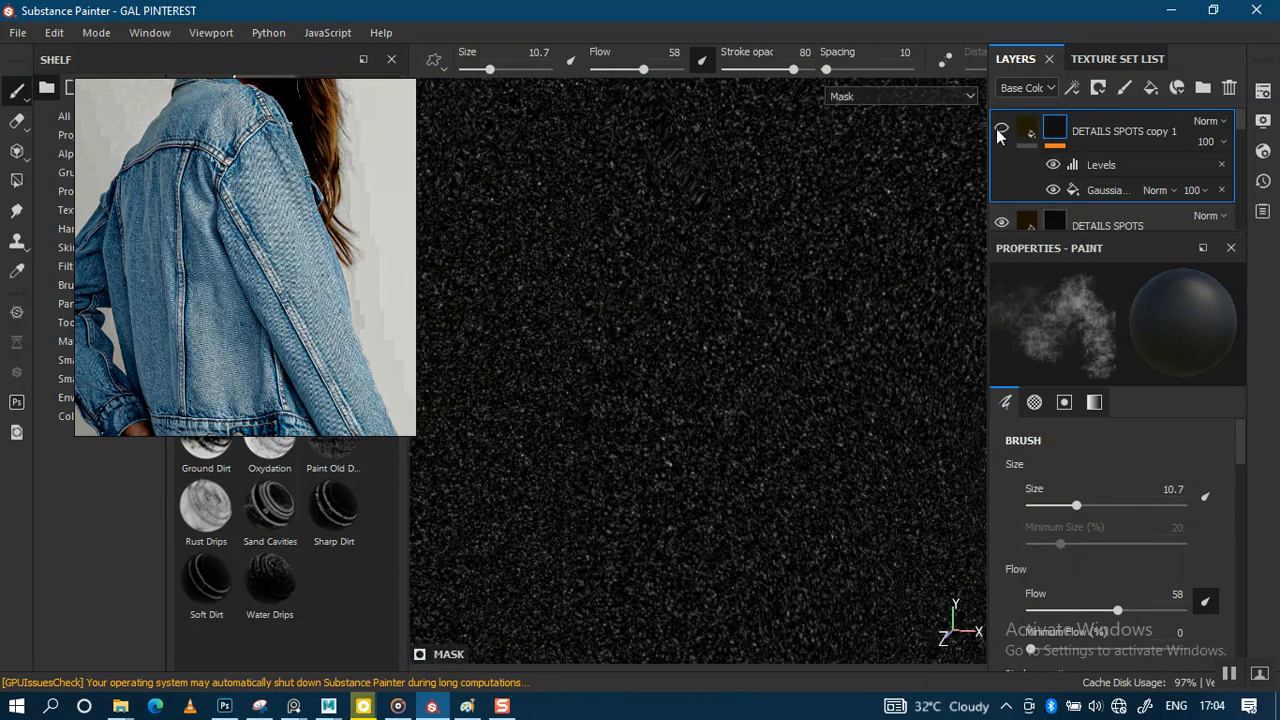
Step: Toggle the Gaussian fill in the DETAILS SPOTS copy 1 mask to compare, and bring the DETAILS SPOTS mask effects into view
{"action": "left_click", "coordinate": [1054, 191]}
{"action": "left_click", "coordinate": [1053, 191]}
{"action": "left_click", "coordinate": [1054, 191]}
{"action": "left_click", "coordinate": [1054, 191]}
{"action": "right_click_drag", "start_coordinate": [779, 362], "coordinate": [752, 218], "text": "alt"}
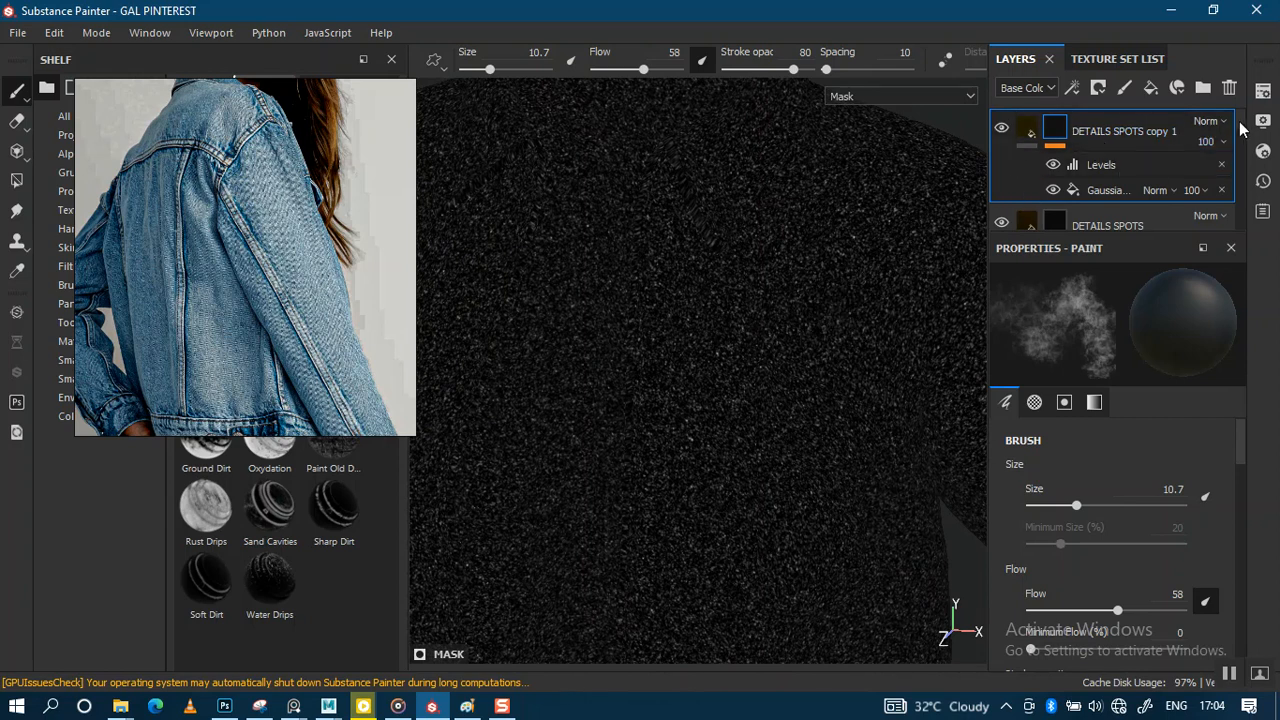
{"action": "scroll", "coordinate": [1200, 160], "scroll_direction": "down", "scroll_amount": 2}
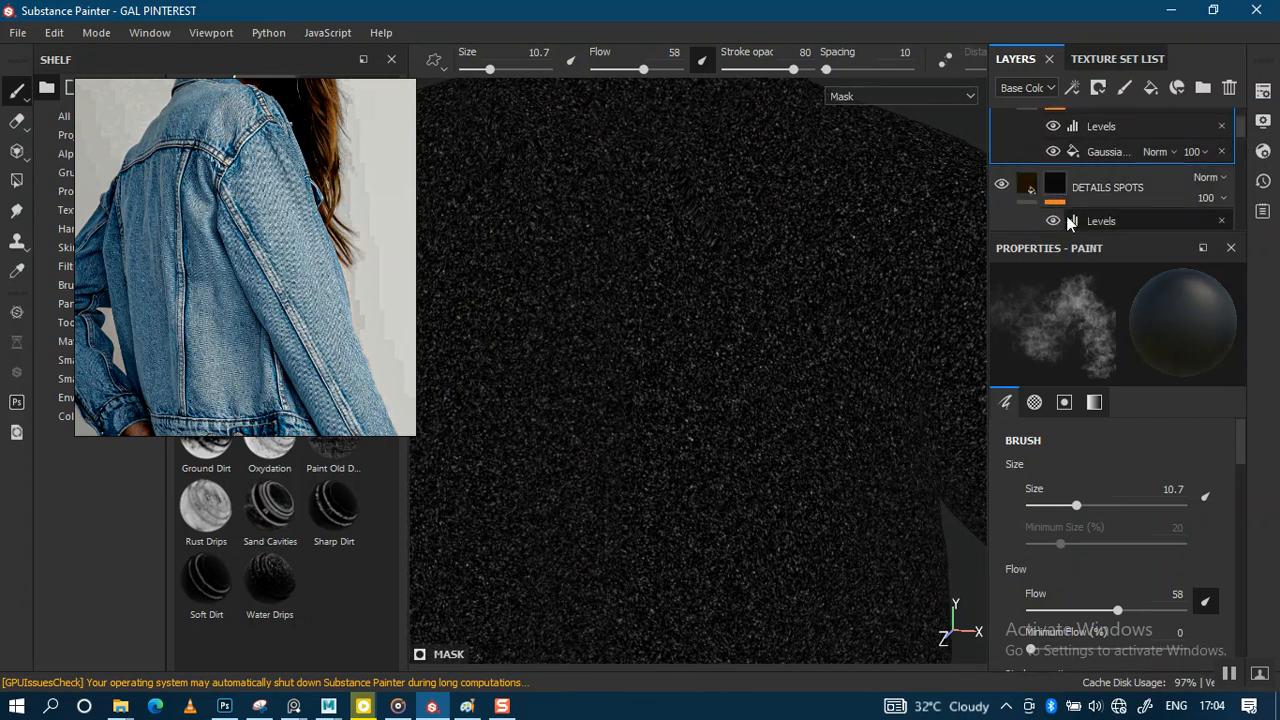
{"action": "scroll", "coordinate": [1205, 162], "scroll_direction": "down", "scroll_amount": 3}
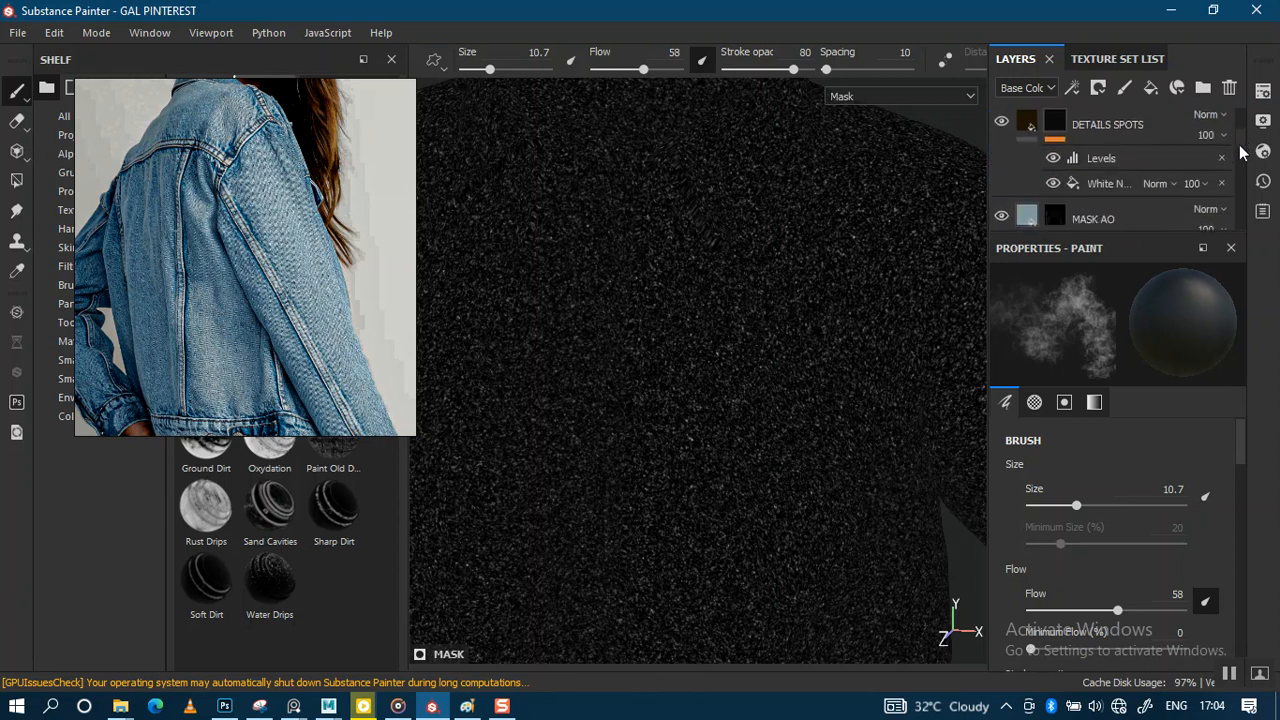
Step: Compare the DETAILS SPOTS mask with its White Noise fill off and on, and toggle the DETAILS SPOTS copy 1 layer's visibility
{"action": "left_click", "coordinate": [1053, 183]}
{"action": "left_click", "coordinate": [1118, 127]}
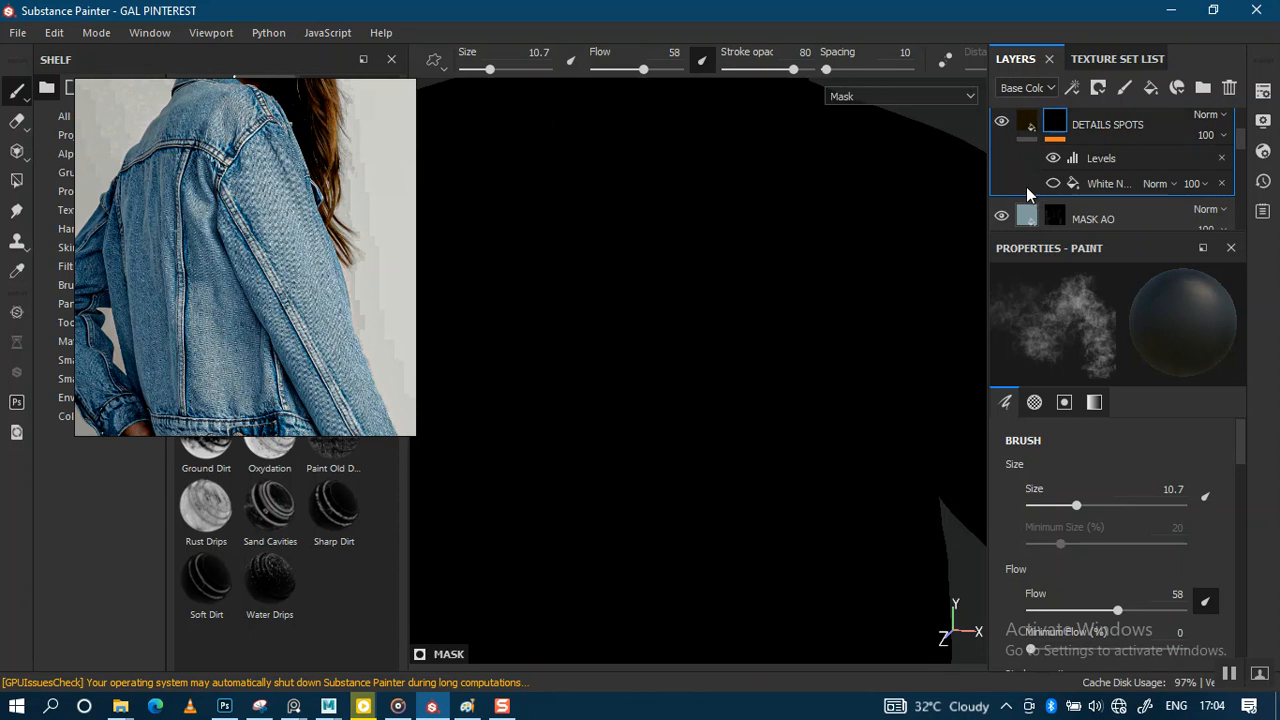
{"action": "left_click", "coordinate": [1053, 183]}
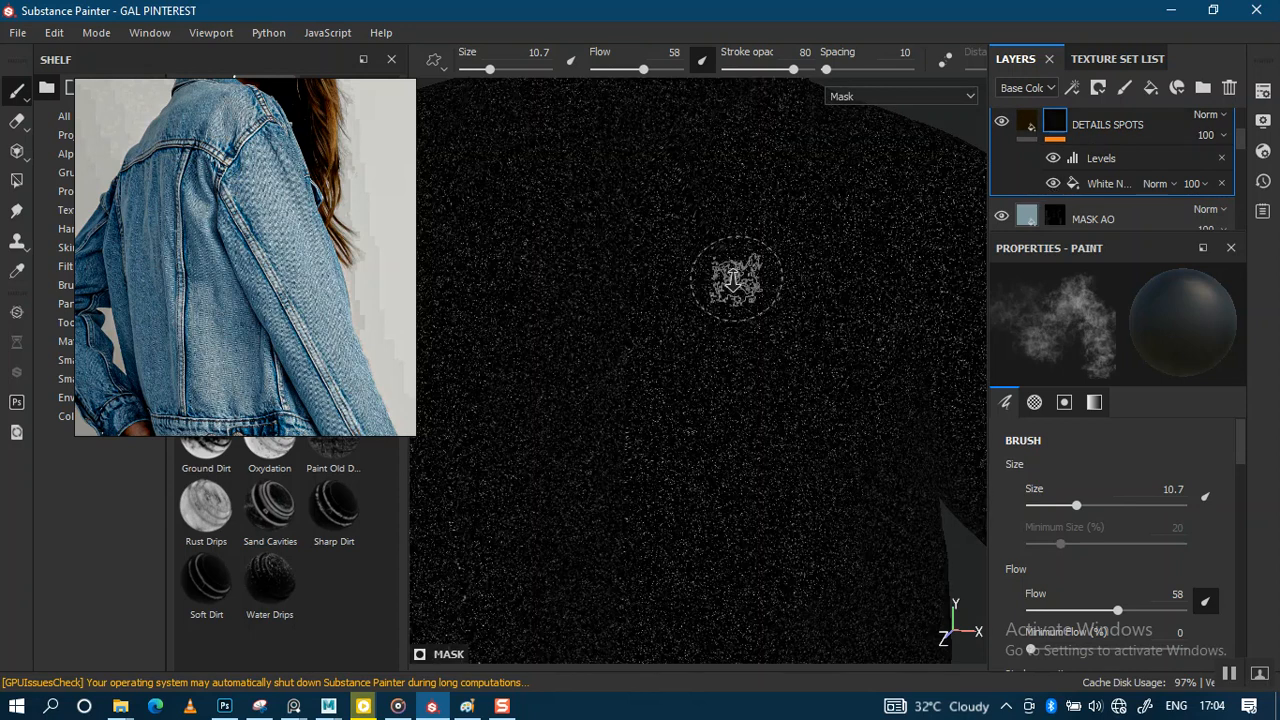
{"action": "scroll", "coordinate": [1238, 137], "scroll_direction": "up", "scroll_amount": 2}
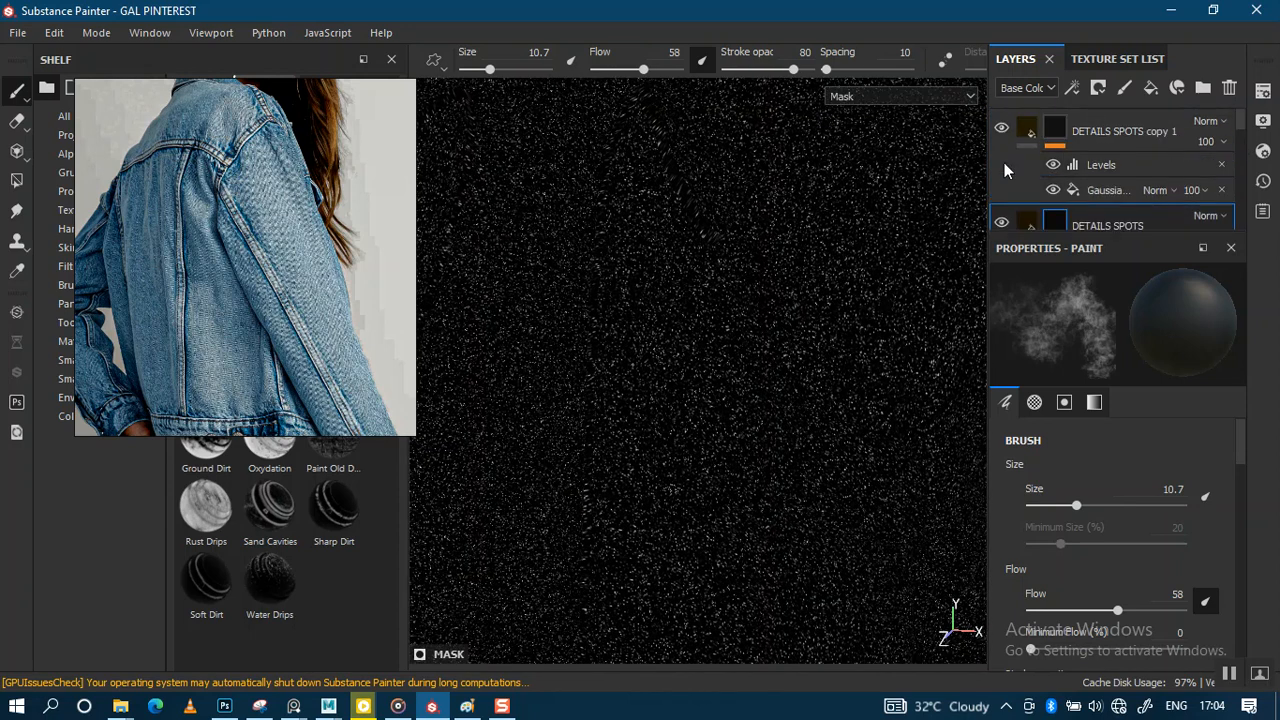
{"action": "left_click", "coordinate": [1001, 129]}
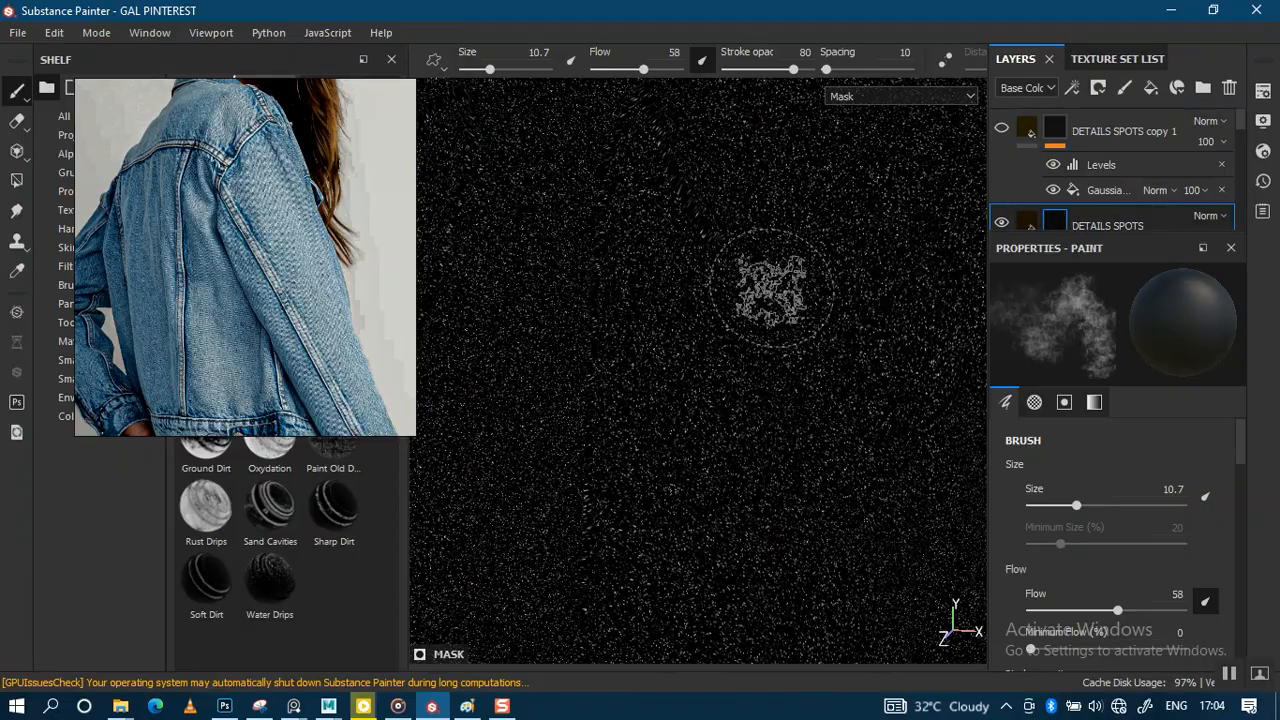
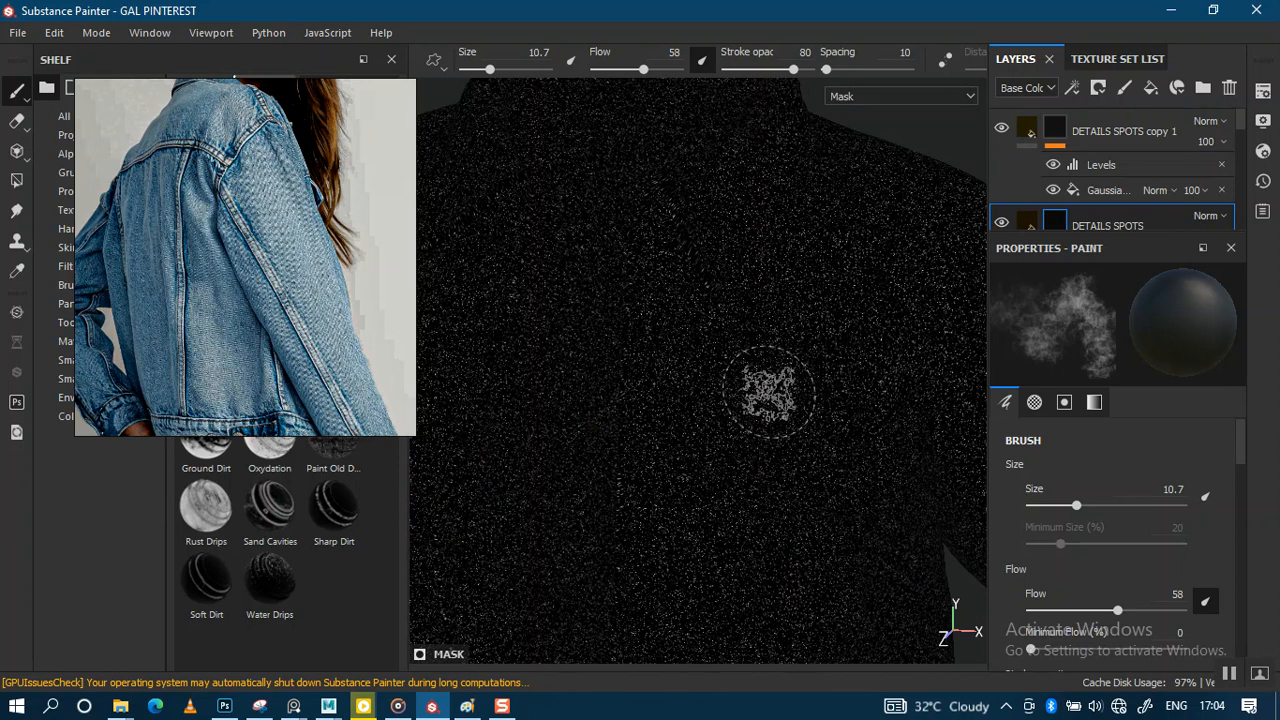
Step: Return the jacket to the Material view, edit the DETAILS SPOTS copy 1 layer's name, and undo the last change
{"action": "key", "text": "m"}
{"action": "left_click", "coordinate": [1134, 130]}
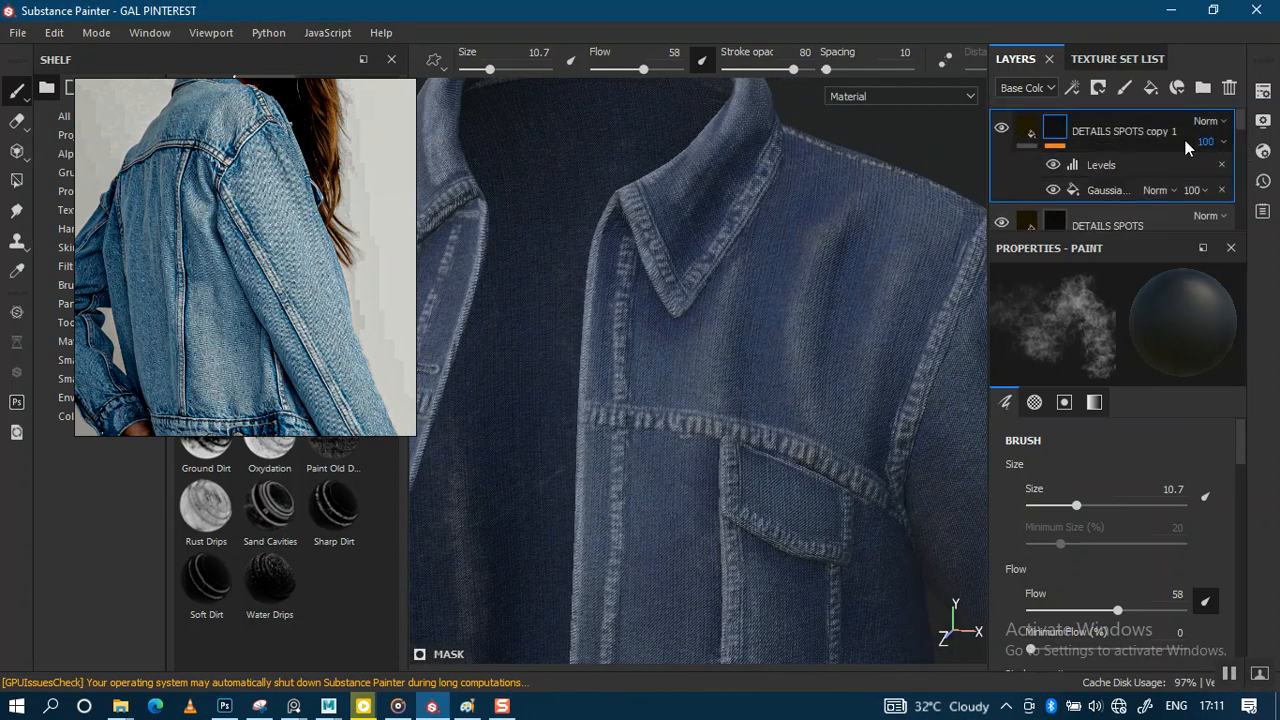
{"action": "double_click", "coordinate": [1143, 131]}
{"action": "left_click", "coordinate": [1180, 134]}
{"action": "key", "text": "Return"}
{"action": "key", "text": "ctrl+z"}
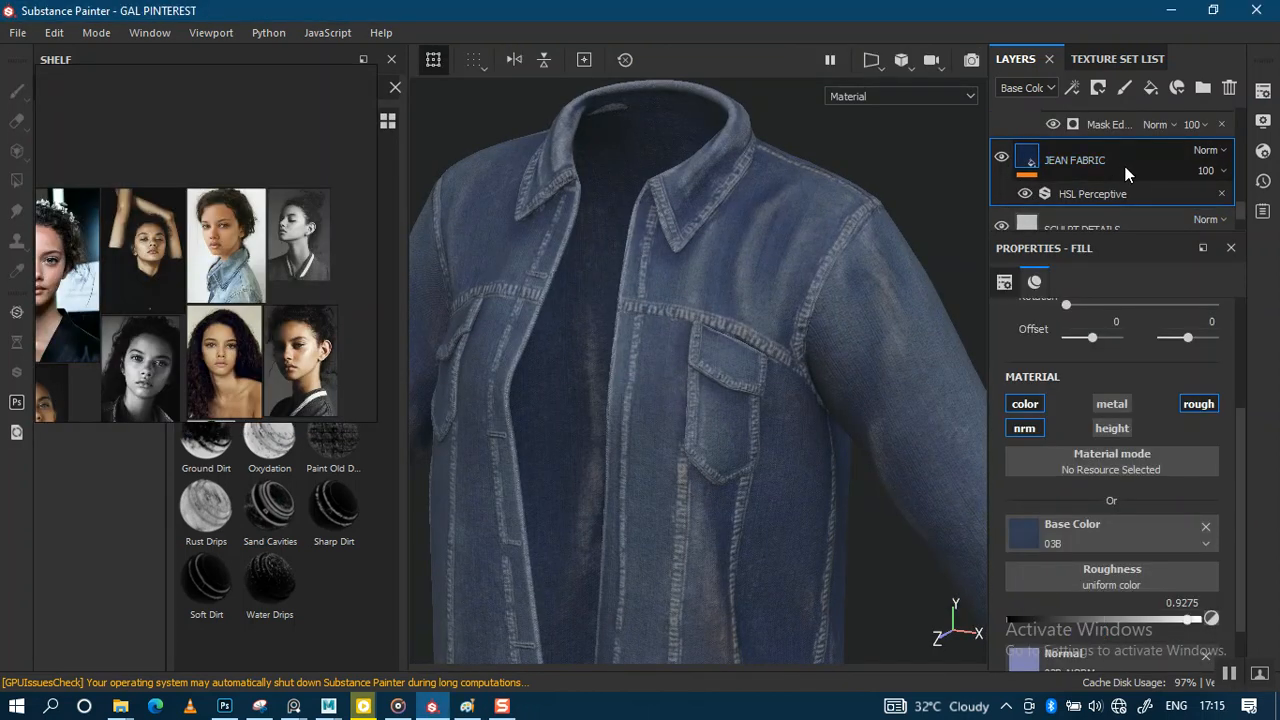
Step: Place a duplicate of the JEAN FABRIC layer, with its normal channel disabled, at the top of the layer stack
{"action": "key", "text": "ctrl+d"}
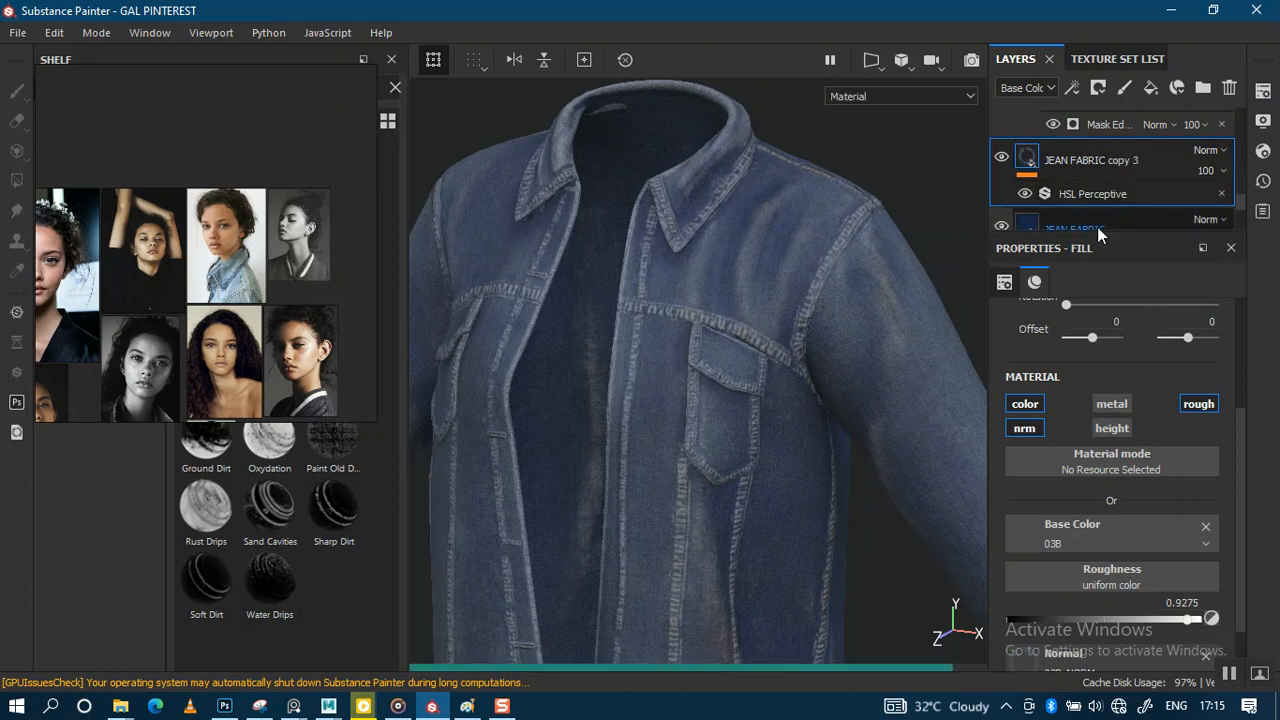
{"action": "left_click", "coordinate": [1026, 429]}
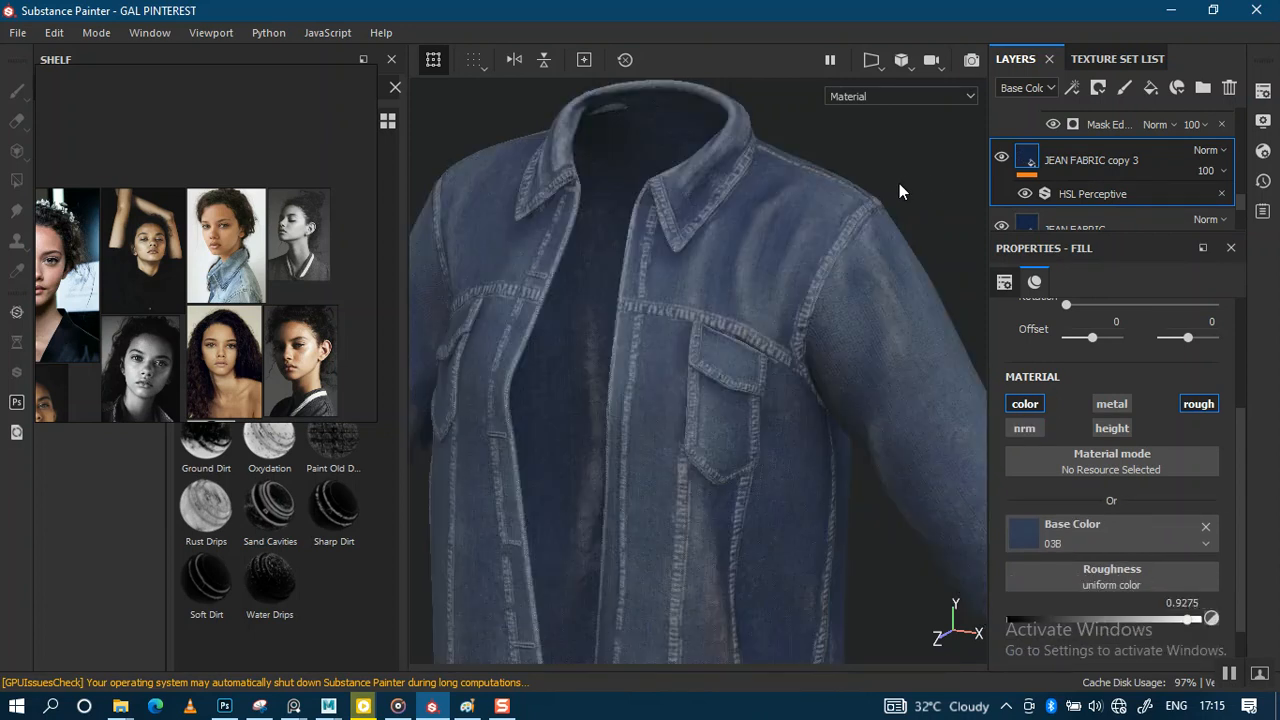
{"action": "left_click_drag", "start_coordinate": [1087, 157], "coordinate": [1081, 111]}
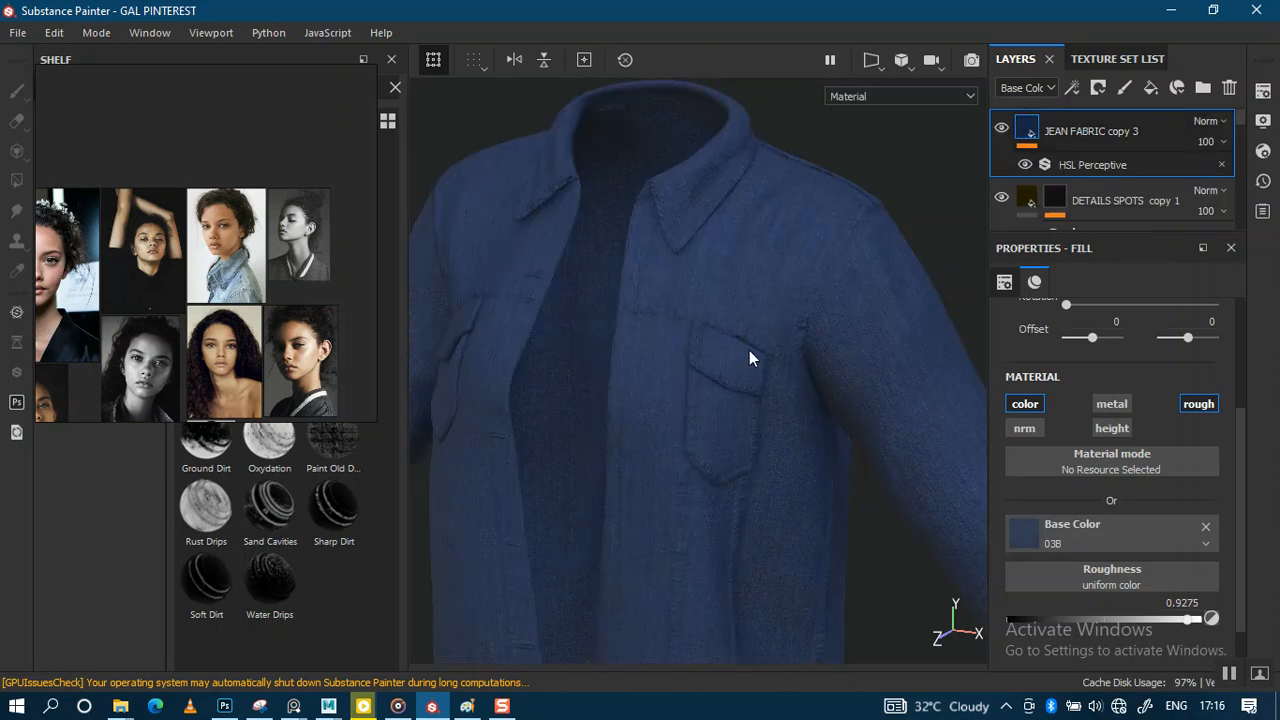
Step: Darken JEAN FABRIC copy 3 by setting its HSL Perceptive filter's Lightness to 0.177
{"action": "left_click", "coordinate": [1074, 170]}
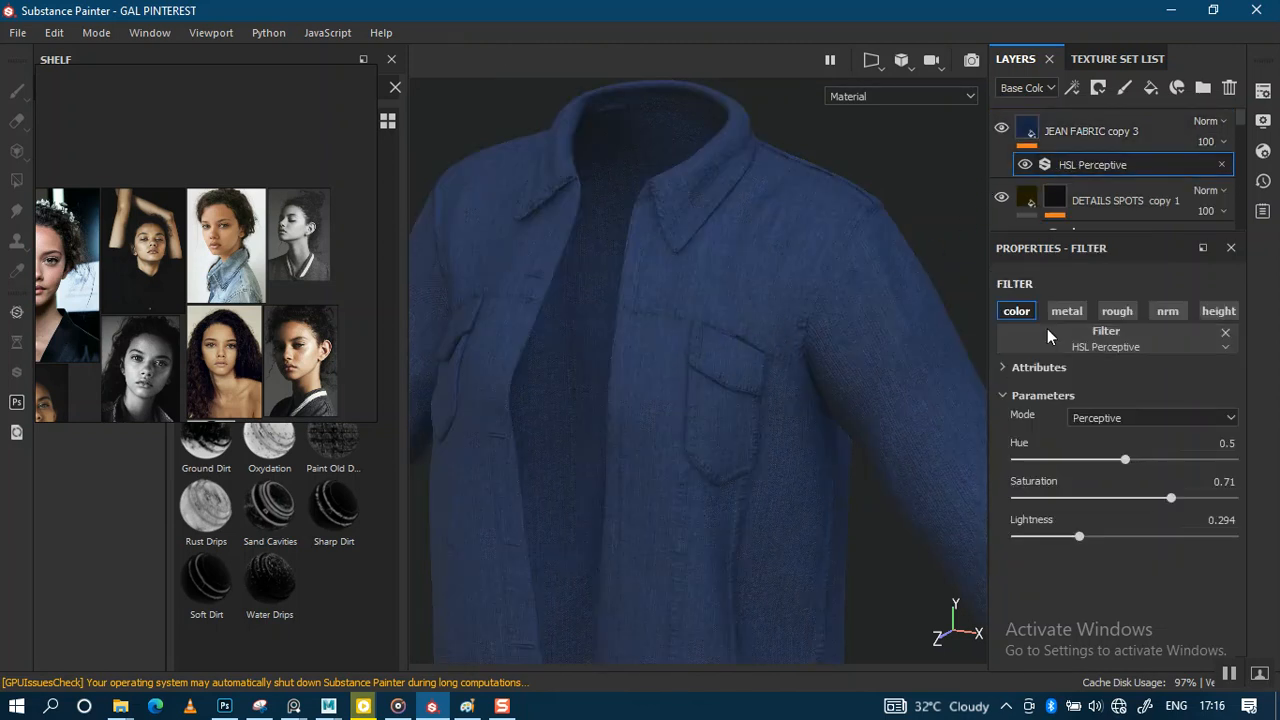
{"action": "left_click_drag", "start_coordinate": [1057, 540], "coordinate": [1051, 541]}
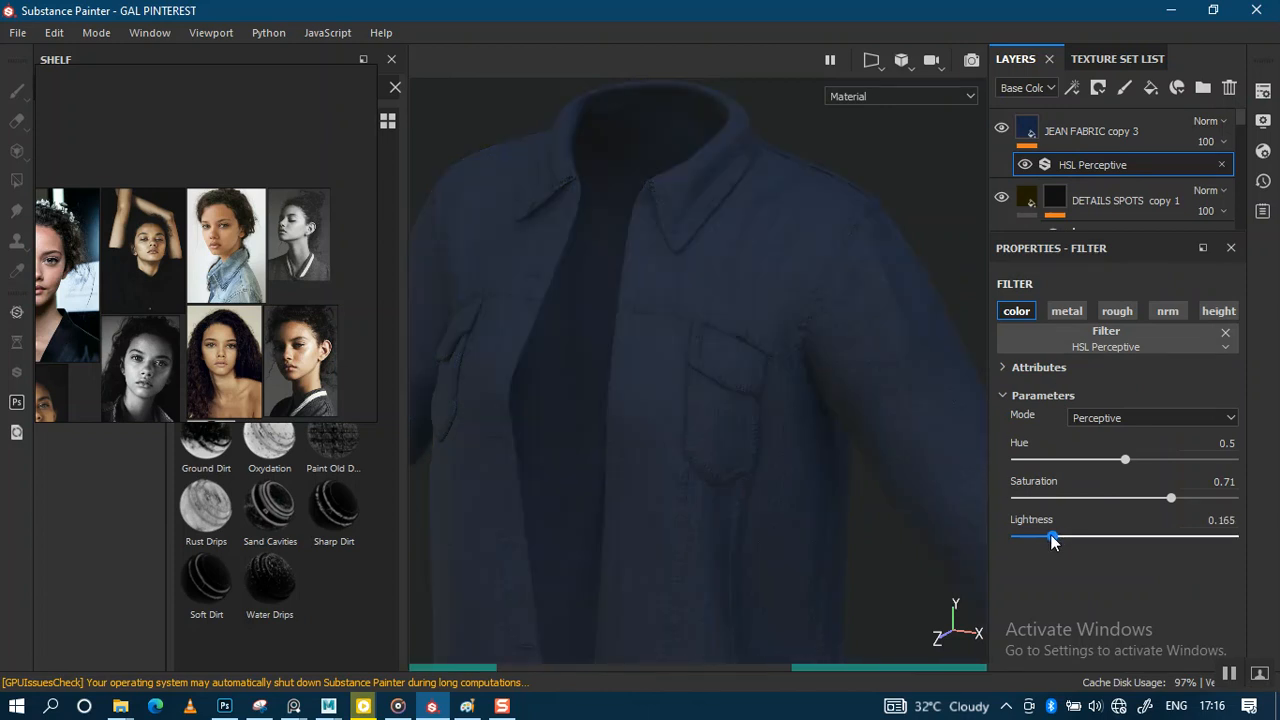
{"action": "left_click_drag", "start_coordinate": [1051, 537], "coordinate": [1053, 537]}
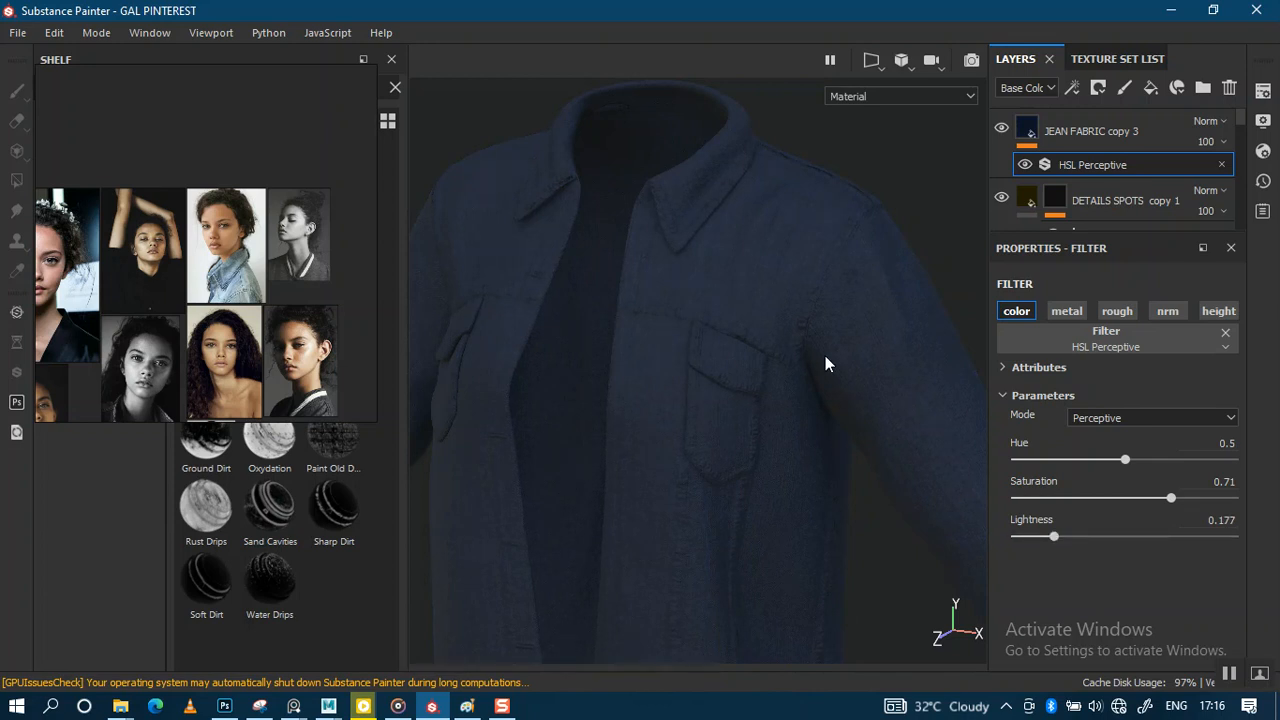
Step: Add a black mask to JEAN FABRIC copy 3 and apply the Sand Cavities smart mask to it
{"action": "left_click", "coordinate": [1028, 130]}
{"action": "right_click", "coordinate": [1024, 127]}
{"action": "left_click", "coordinate": [836, 263]}
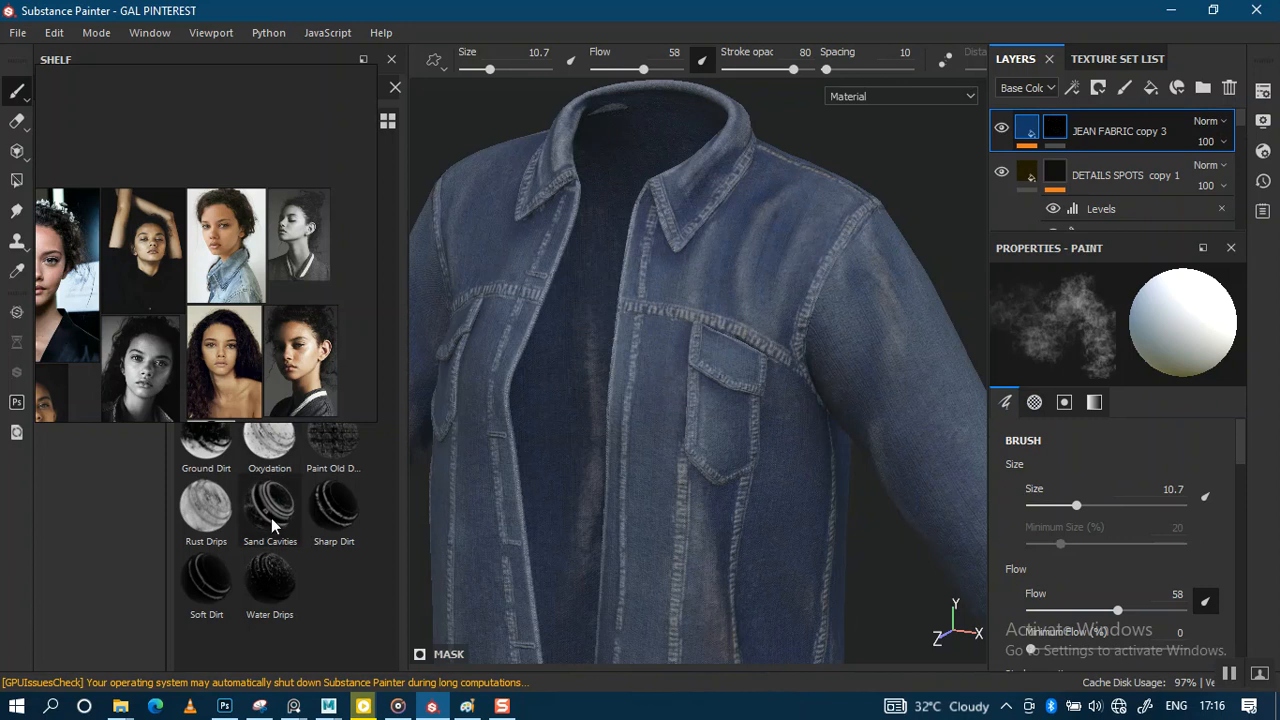
{"action": "left_click_drag", "start_coordinate": [268, 530], "coordinate": [1054, 122]}
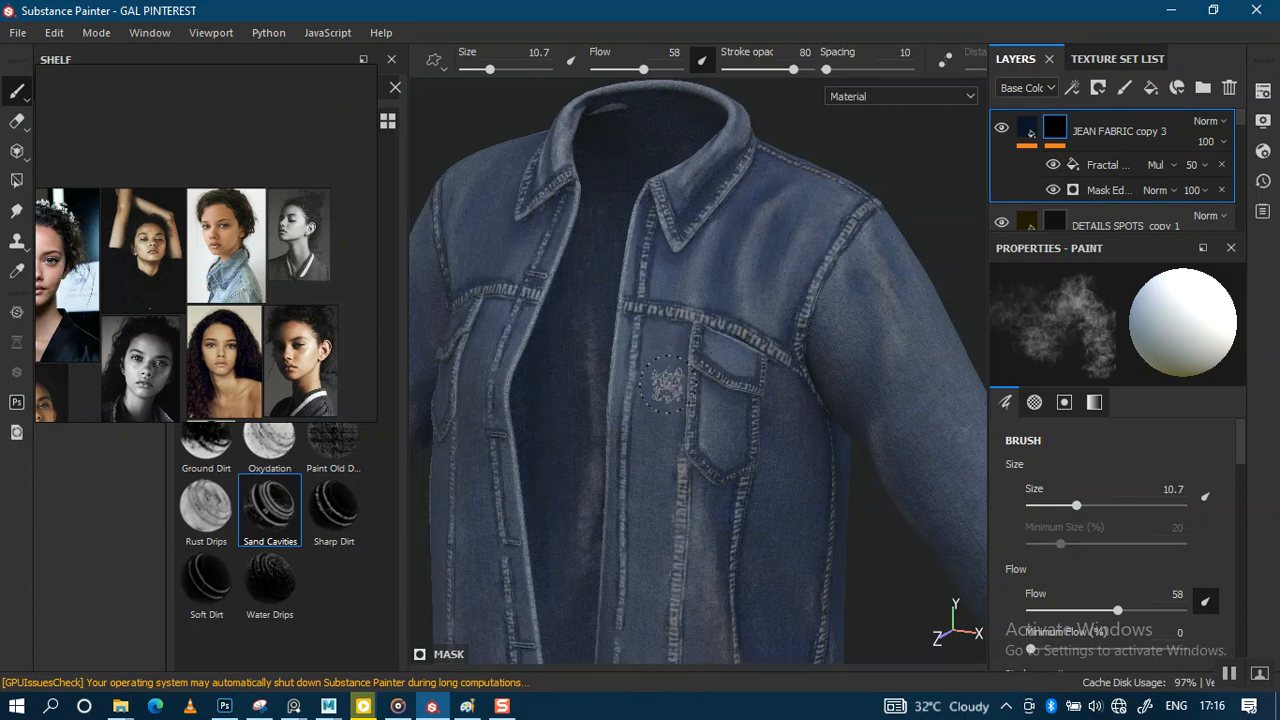
Step: Examine the dark cavity masking along the seams, placket and chest pocket from several distances and angles
{"action": "scroll", "coordinate": [690, 420], "scroll_direction": "down", "scroll_amount": 3}
{"action": "left_click_drag", "start_coordinate": [666, 134], "coordinate": [720, 280], "text": "alt"}
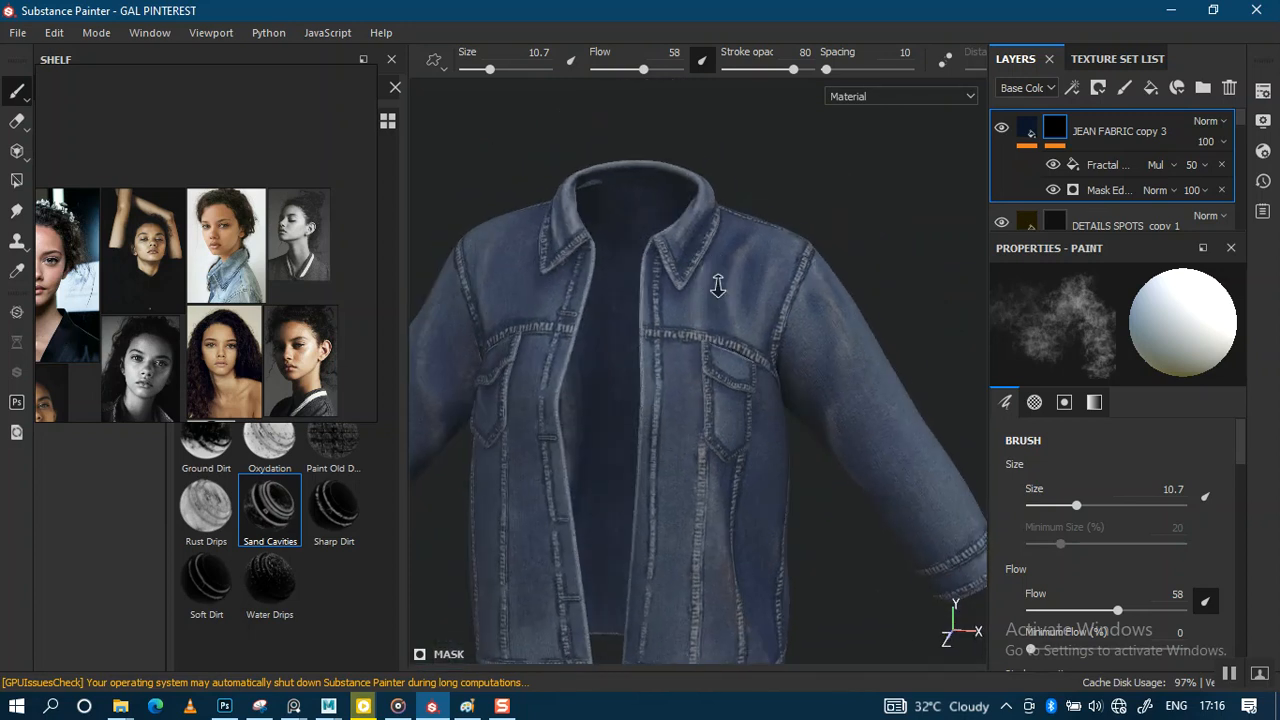
{"action": "scroll", "coordinate": [720, 280], "scroll_direction": "up", "scroll_amount": 3}
{"action": "scroll", "coordinate": [710, 392], "scroll_direction": "up", "scroll_amount": 3}
{"action": "left_click_drag", "start_coordinate": [708, 370], "coordinate": [746, 295], "text": "alt"}
{"action": "scroll", "coordinate": [701, 303], "scroll_direction": "down", "scroll_amount": 2}
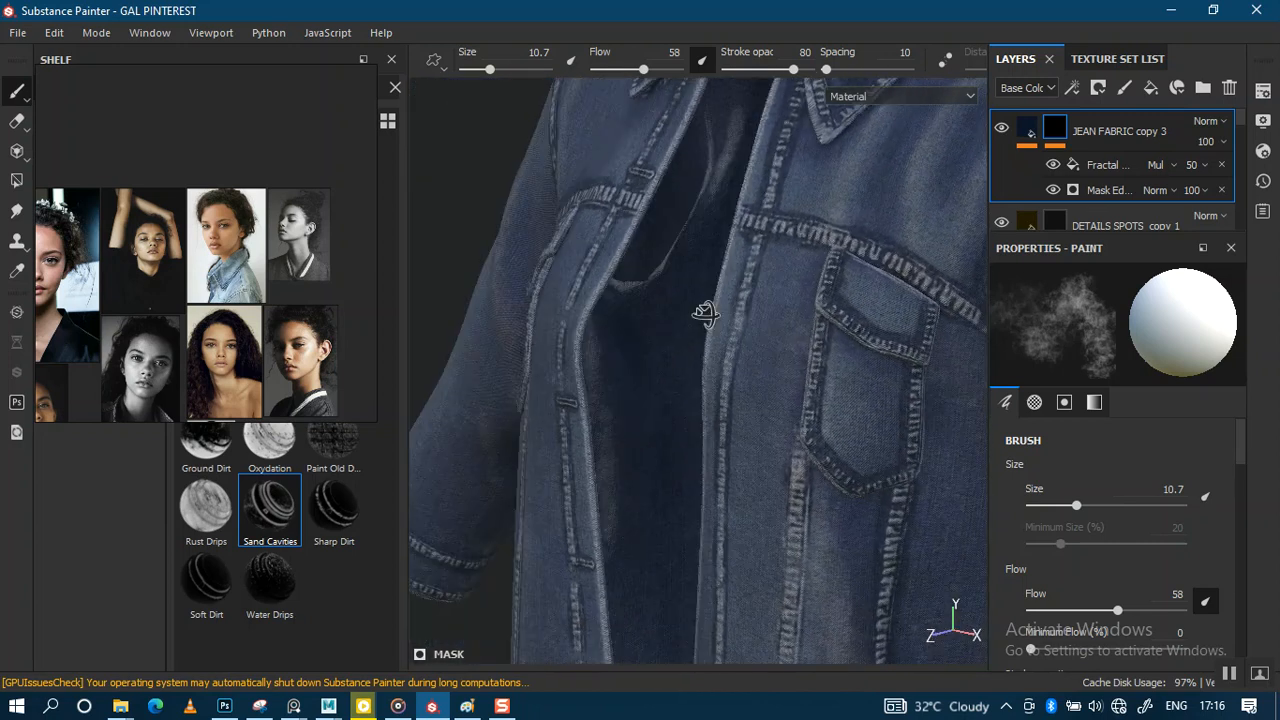
{"action": "right_click_drag", "start_coordinate": [746, 295], "coordinate": [729, 274], "text": "alt"}
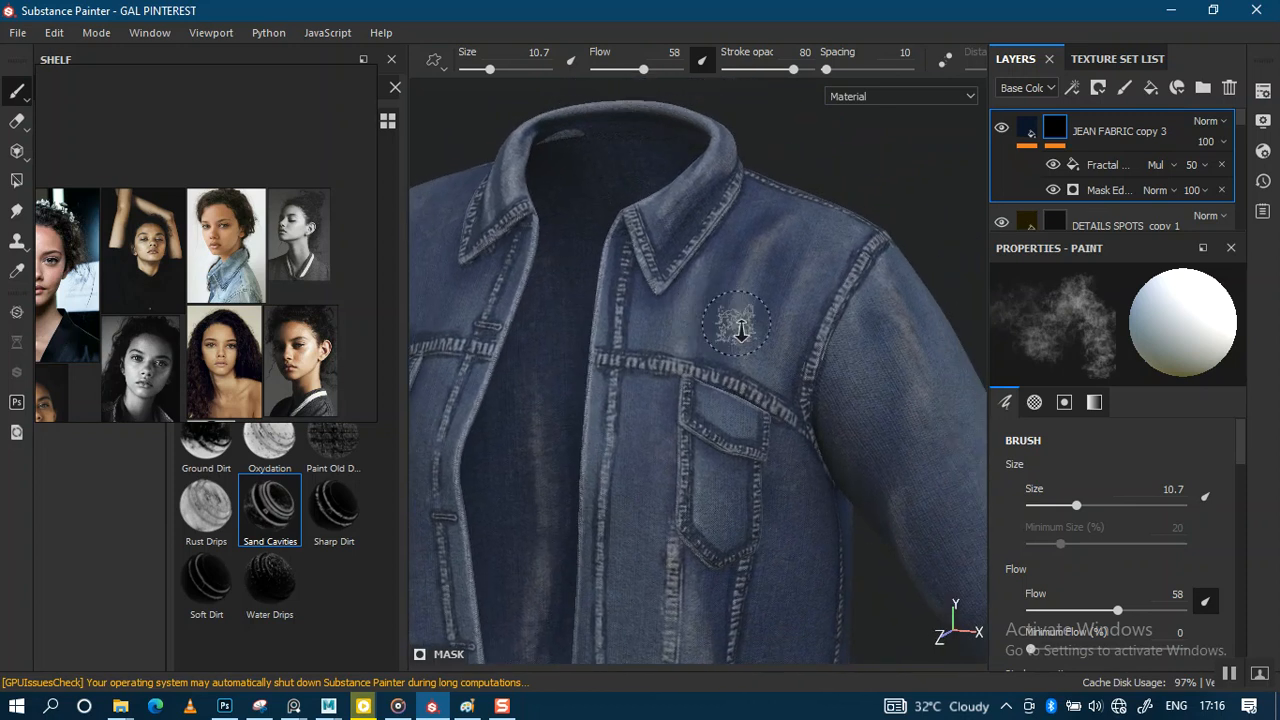
Step: Try lowering the opacity of JEAN FABRIC copy 3 to 74
{"action": "left_click", "coordinate": [1225, 143]}
{"action": "left_click", "coordinate": [1214, 176]}
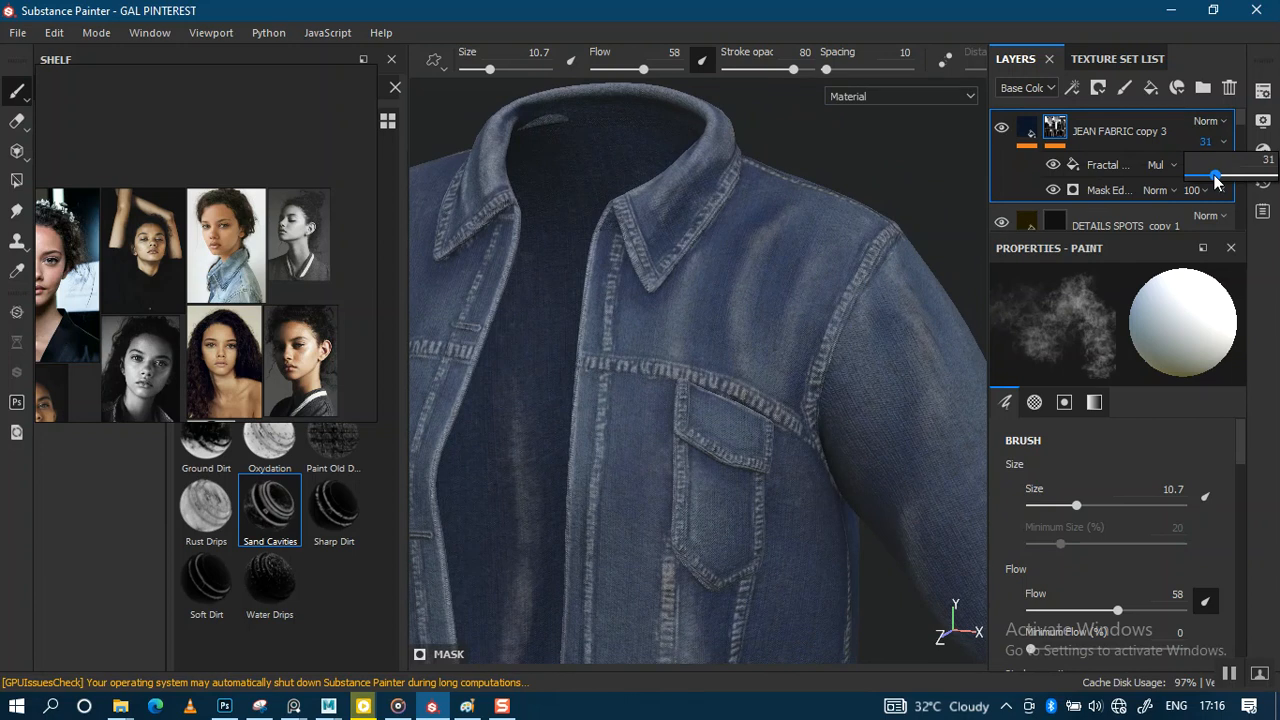
{"action": "left_click_drag", "start_coordinate": [1220, 181], "coordinate": [1252, 178]}
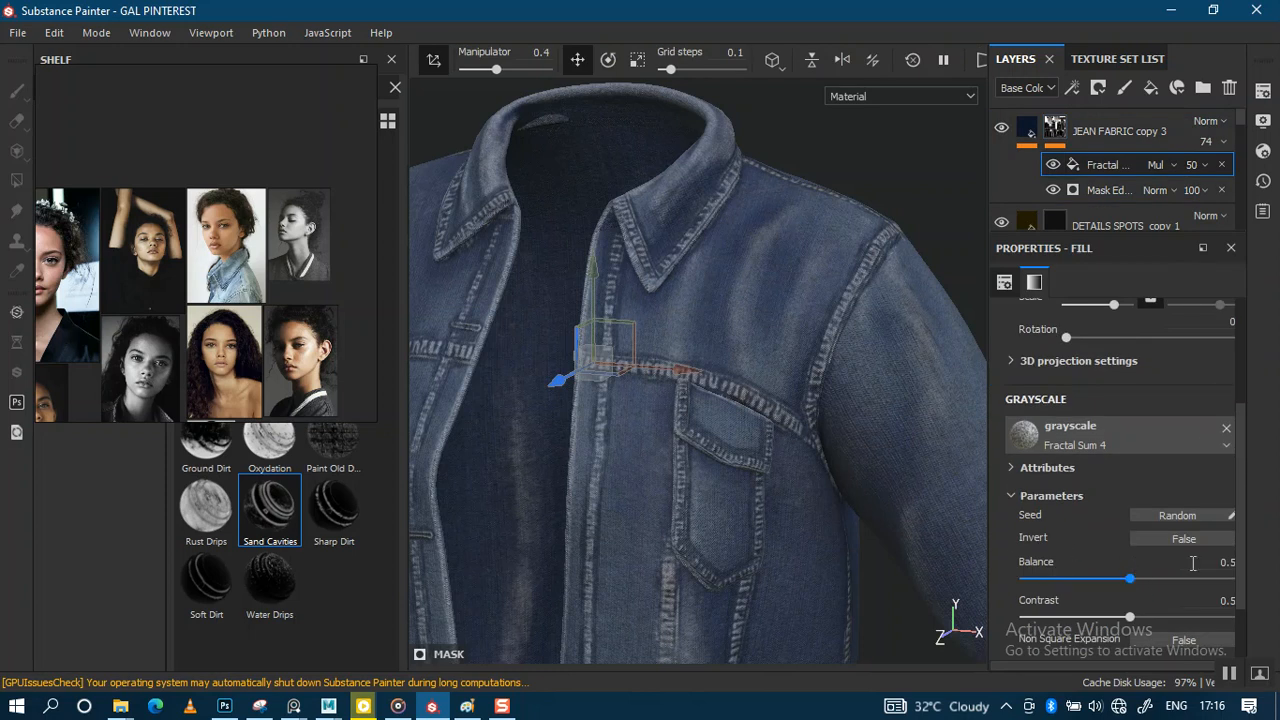
Step: Review the mask's Fractal Sum fill settings, try a Global Blur of 1.24 in the Mask Editor, and undo the recent changes
{"action": "left_click_drag", "start_coordinate": [1247, 543], "coordinate": [1243, 614]}
{"action": "scroll", "coordinate": [1241, 593], "scroll_direction": "up", "scroll_amount": 3}
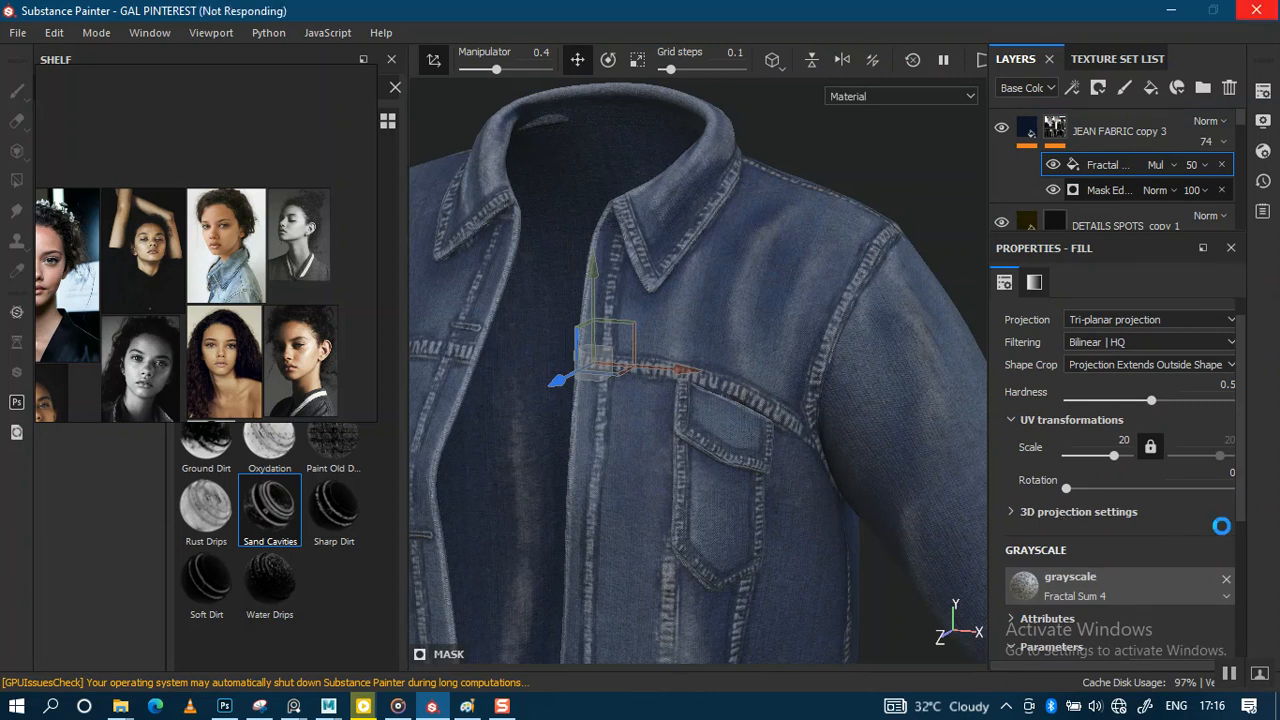
{"action": "left_click_drag", "start_coordinate": [1022, 433], "coordinate": [1031, 431]}
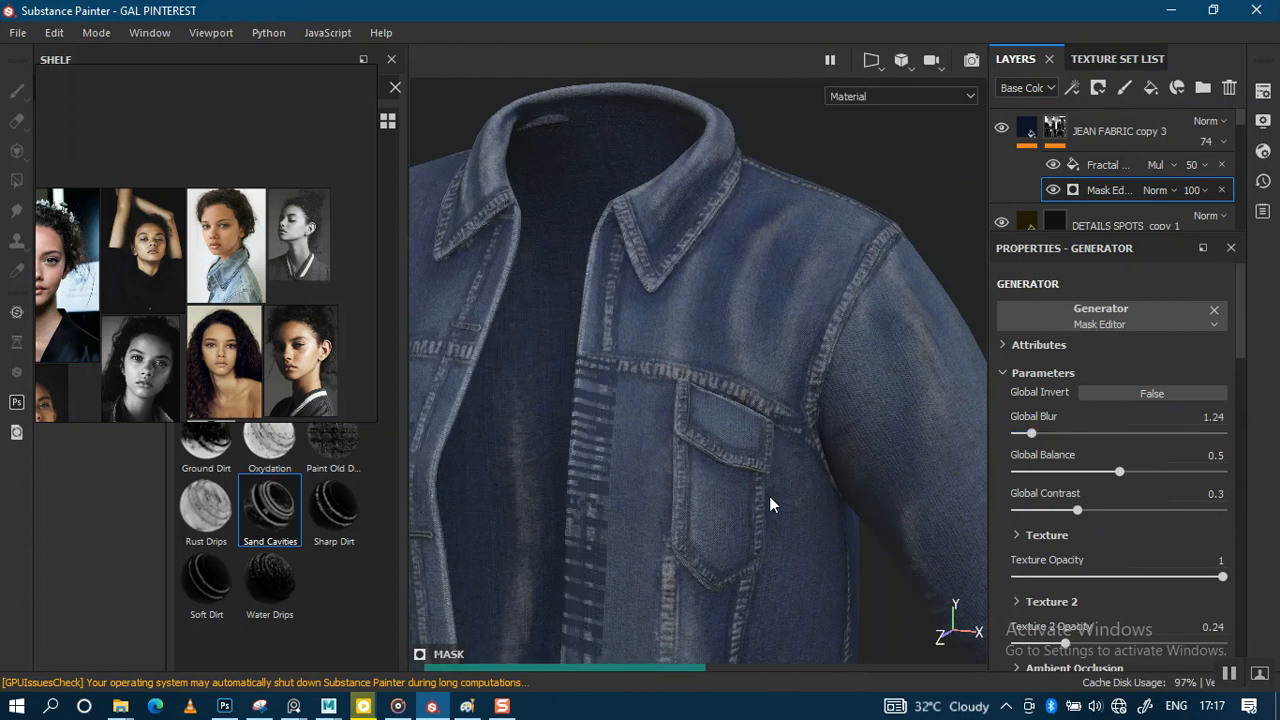
{"action": "scroll", "coordinate": [767, 470], "scroll_direction": "up", "scroll_amount": 1}
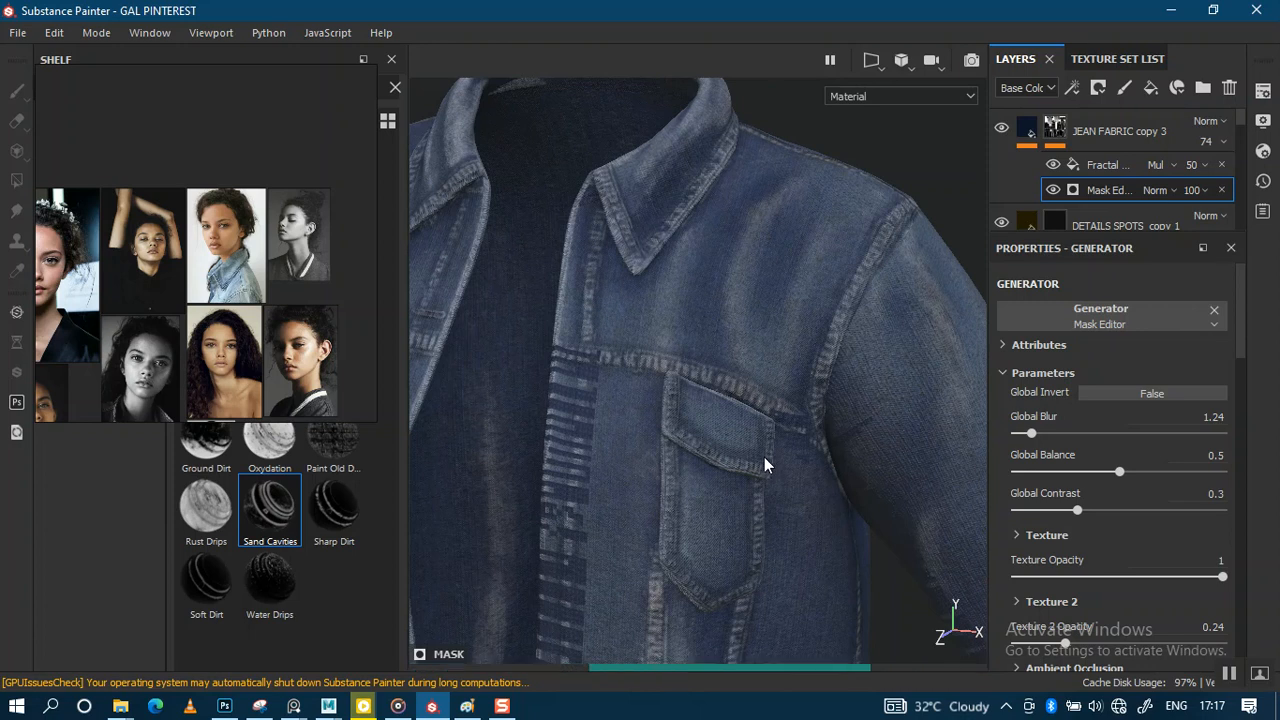
{"action": "key", "text": "ctrl+z"}
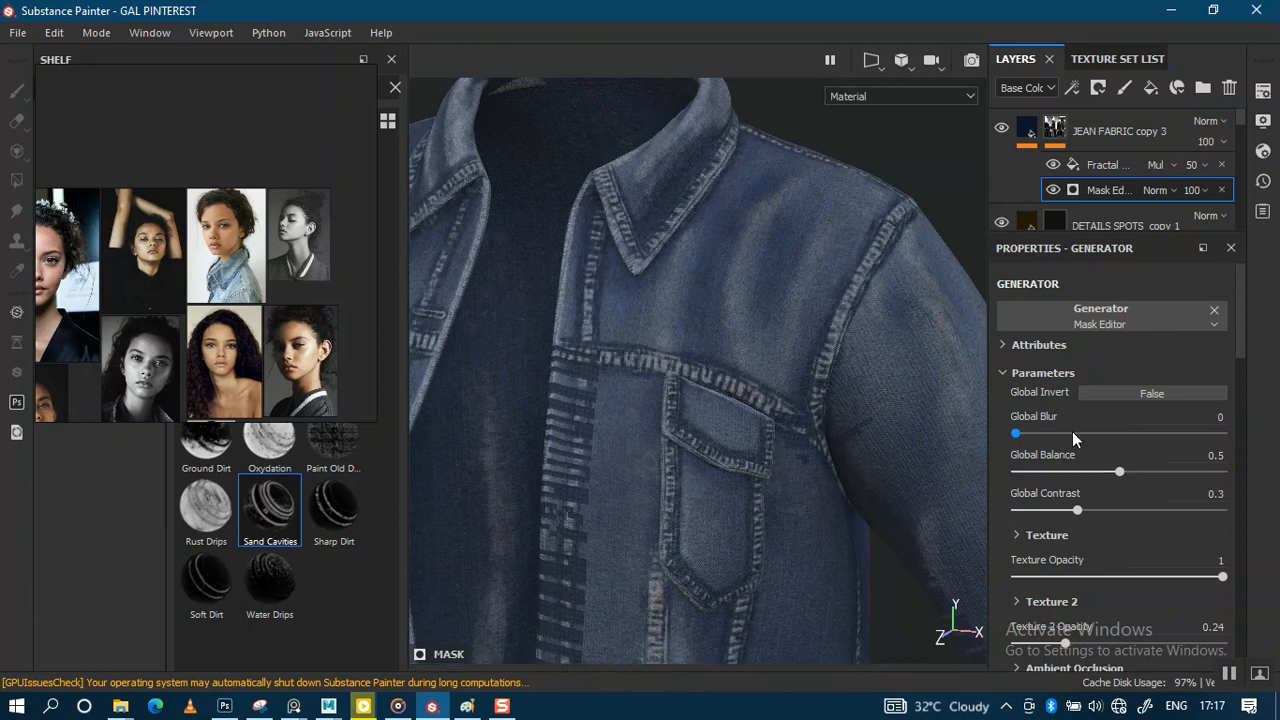
Step: Reduce the JACKET texture set size to 2048
{"action": "left_click", "coordinate": [1263, 91]}
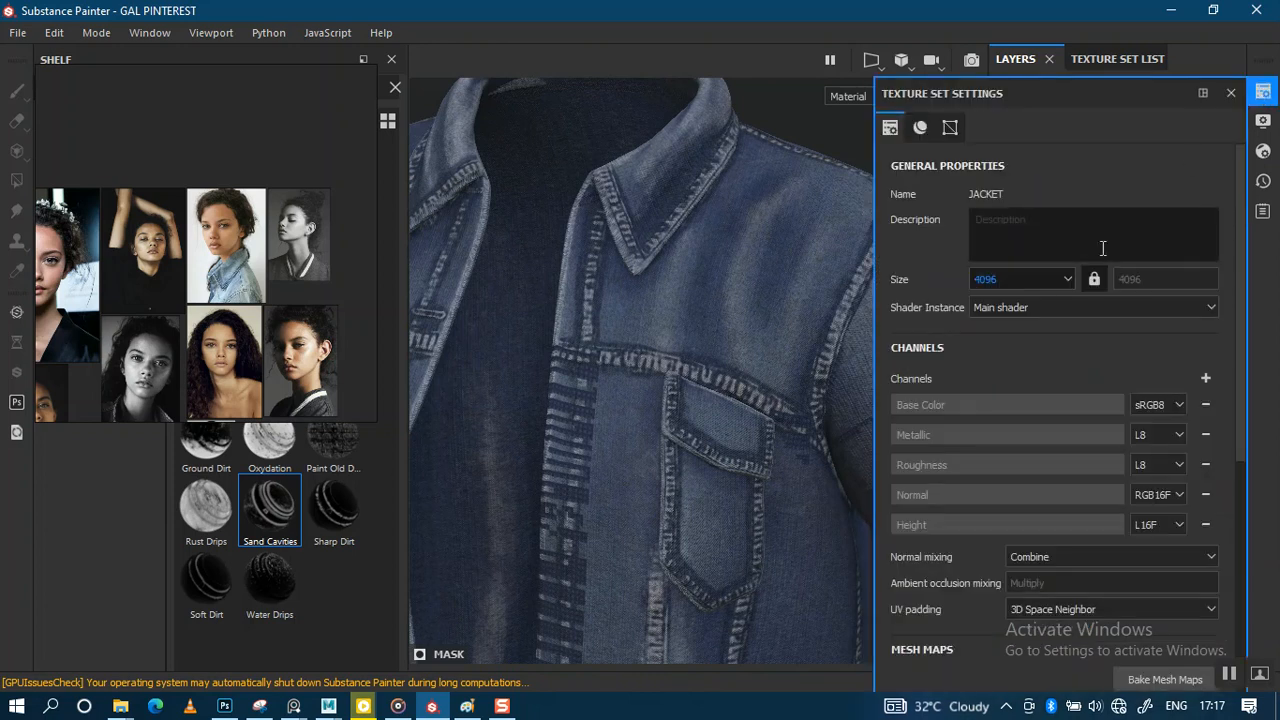
{"action": "left_click", "coordinate": [1064, 279]}
{"action": "left_click", "coordinate": [1002, 346]}
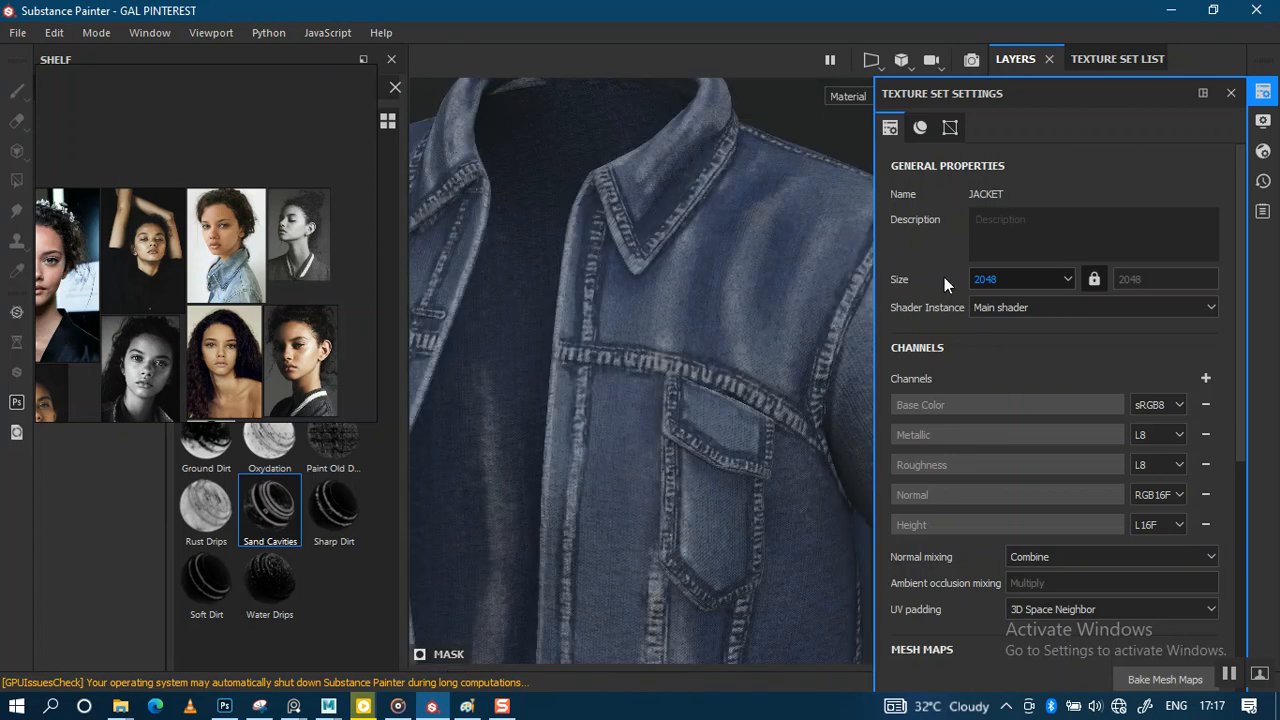
{"action": "left_click", "coordinate": [1231, 92]}
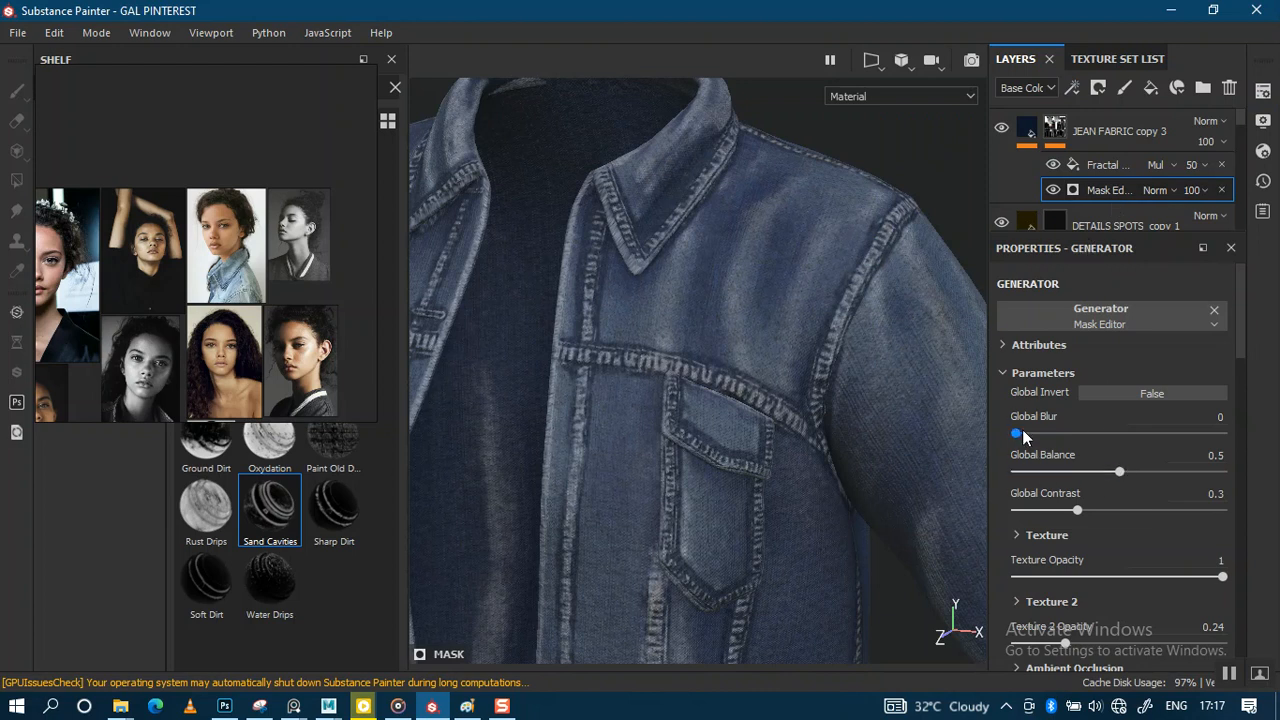
Step: Set the Mask Editor's Global Blur to 0.51 and check the softened seams across the jacket front
{"action": "left_click_drag", "start_coordinate": [1021, 433], "coordinate": [1021, 433]}
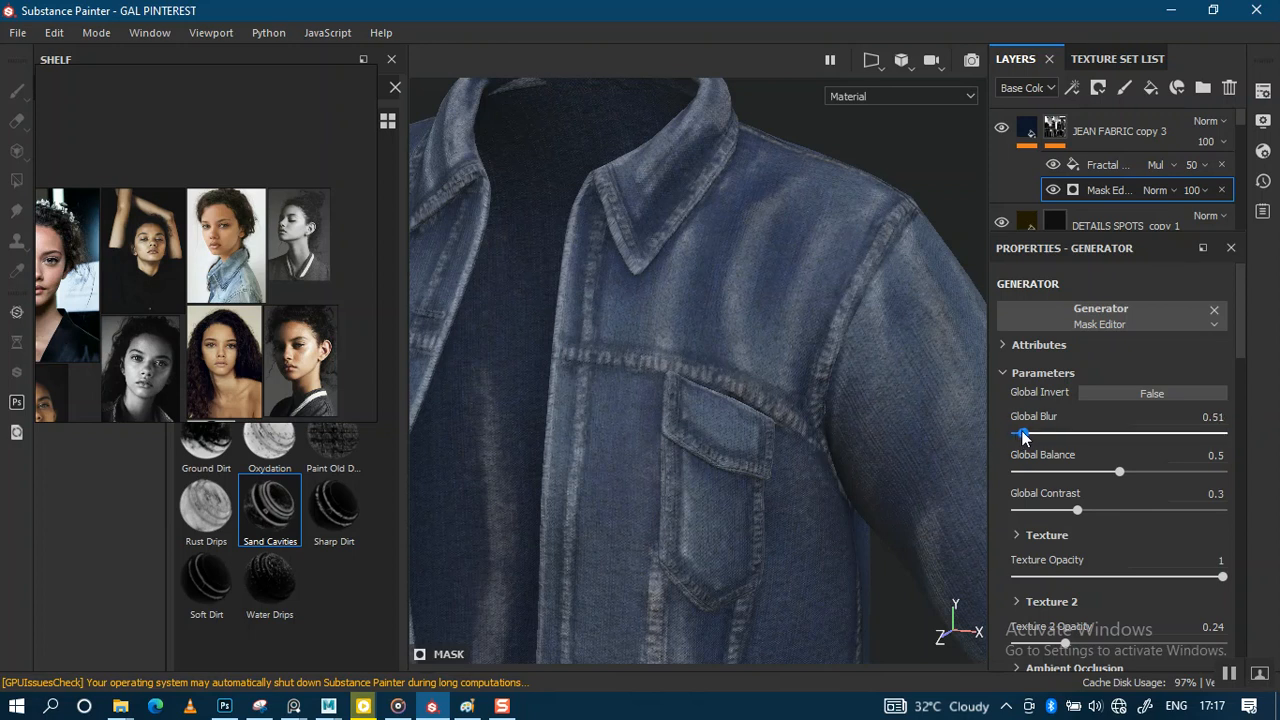
{"action": "right_click_drag", "start_coordinate": [786, 457], "coordinate": [709, 414], "text": "alt"}
{"action": "middle_click_drag", "start_coordinate": [709, 414], "coordinate": [748, 307], "text": "alt"}
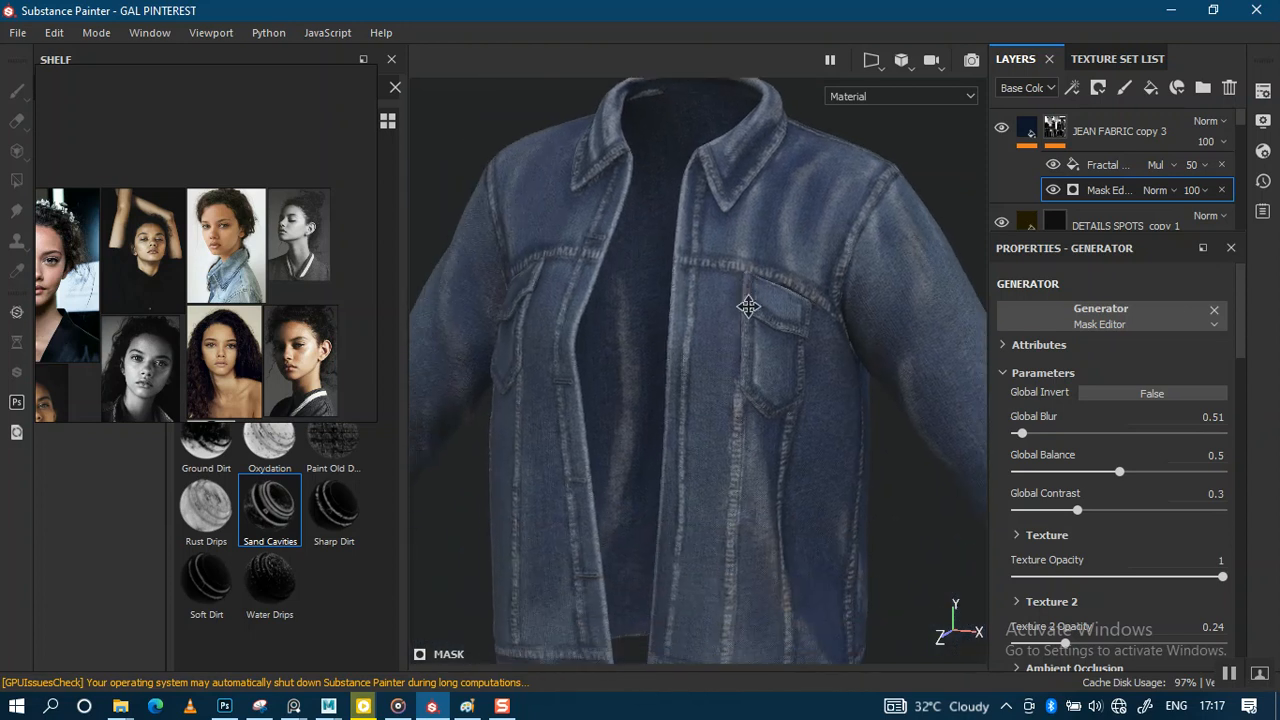
{"action": "scroll", "coordinate": [728, 368], "scroll_direction": "up", "scroll_amount": 5}
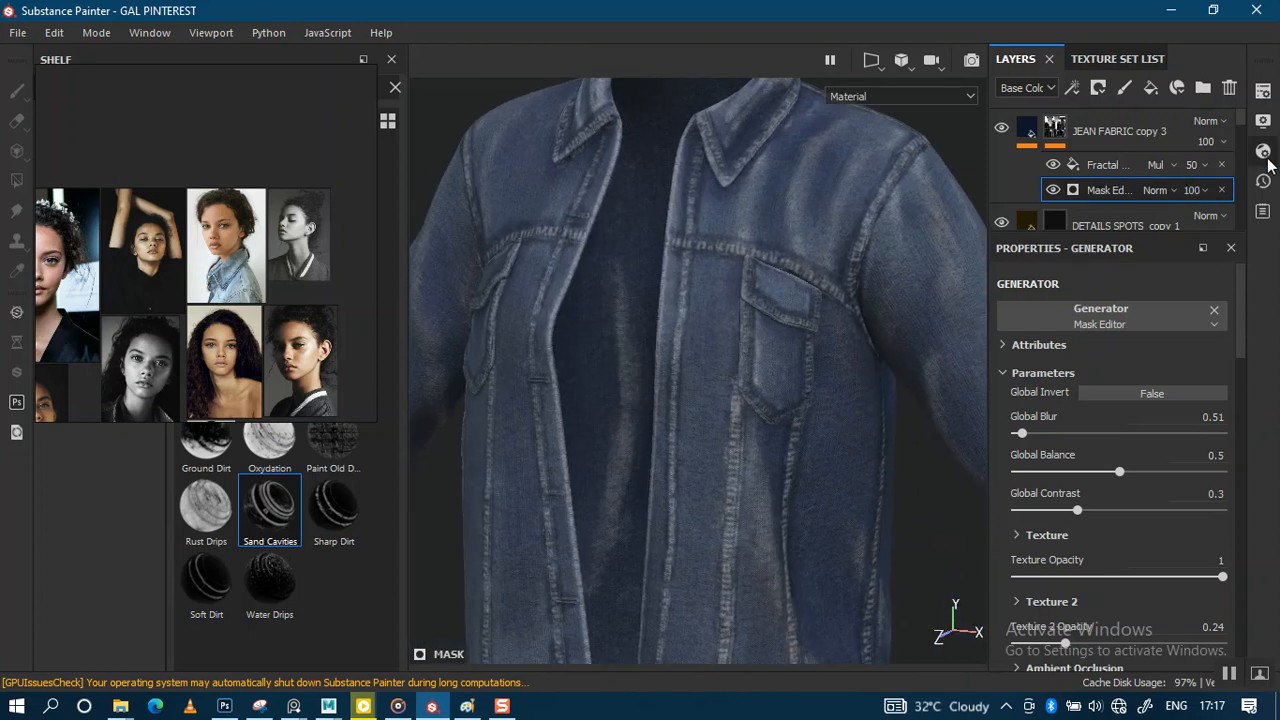
Step: Duplicate the base JEAN FABRIC layer in place and hide the original beneath the copy
{"action": "mouse_move", "coordinate": [1242, 120]}
{"action": "left_mouse_down"}
{"action": "mouse_move", "coordinate": [1234, 206]}
{"action": "mouse_move", "coordinate": [1236, 190]}
{"action": "left_mouse_up"}
{"action": "left_click", "coordinate": [1116, 175]}
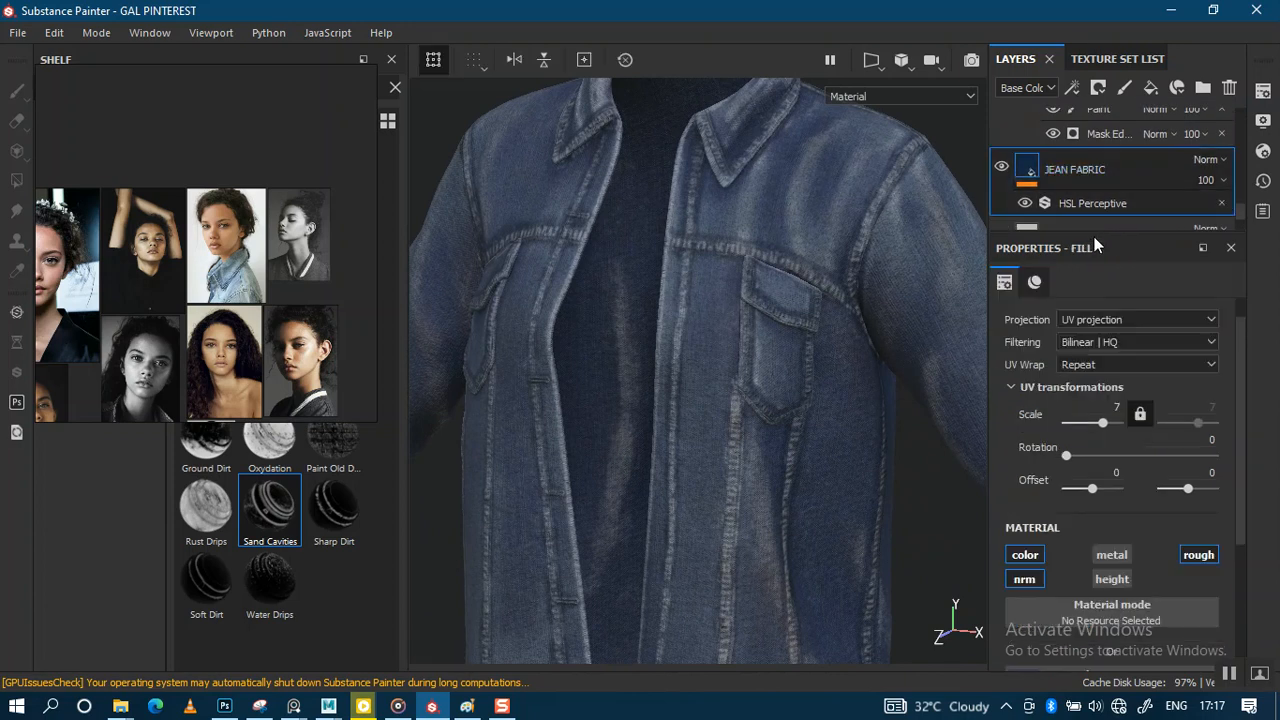
{"action": "key", "text": "ctrl+d"}
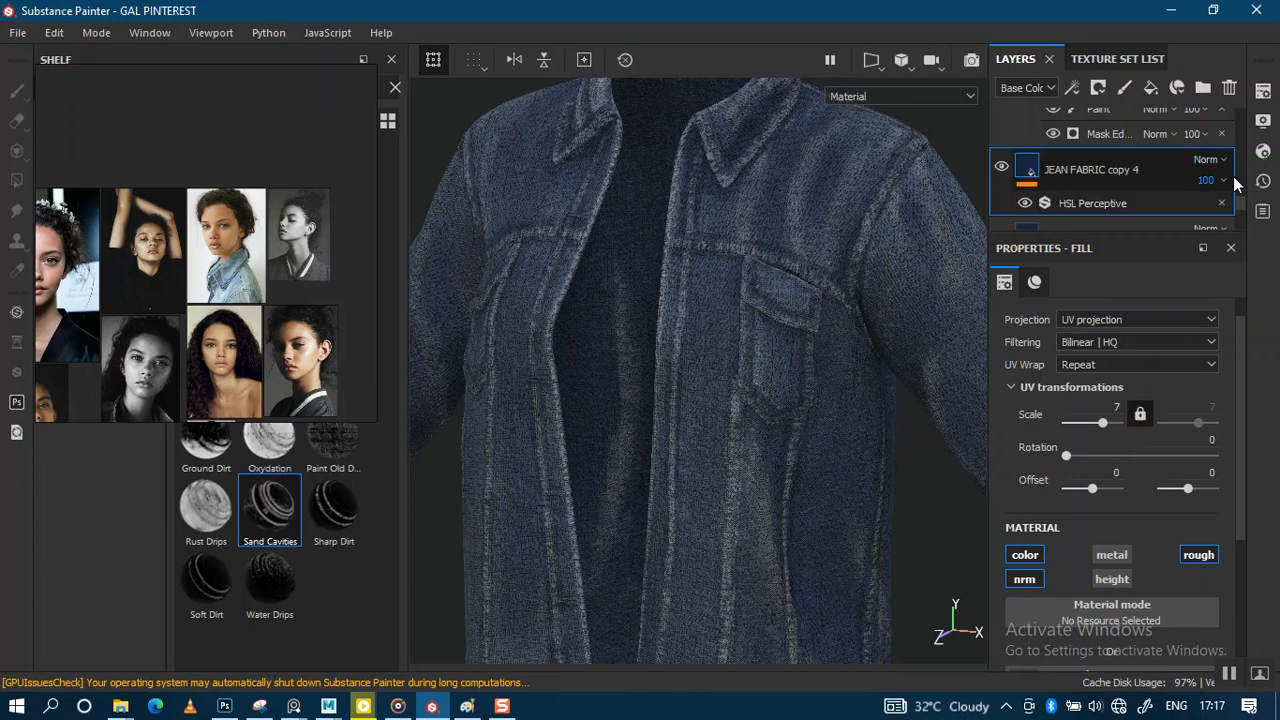
{"action": "left_click_drag", "start_coordinate": [1241, 205], "coordinate": [1241, 212]}
{"action": "left_click", "coordinate": [1001, 180]}
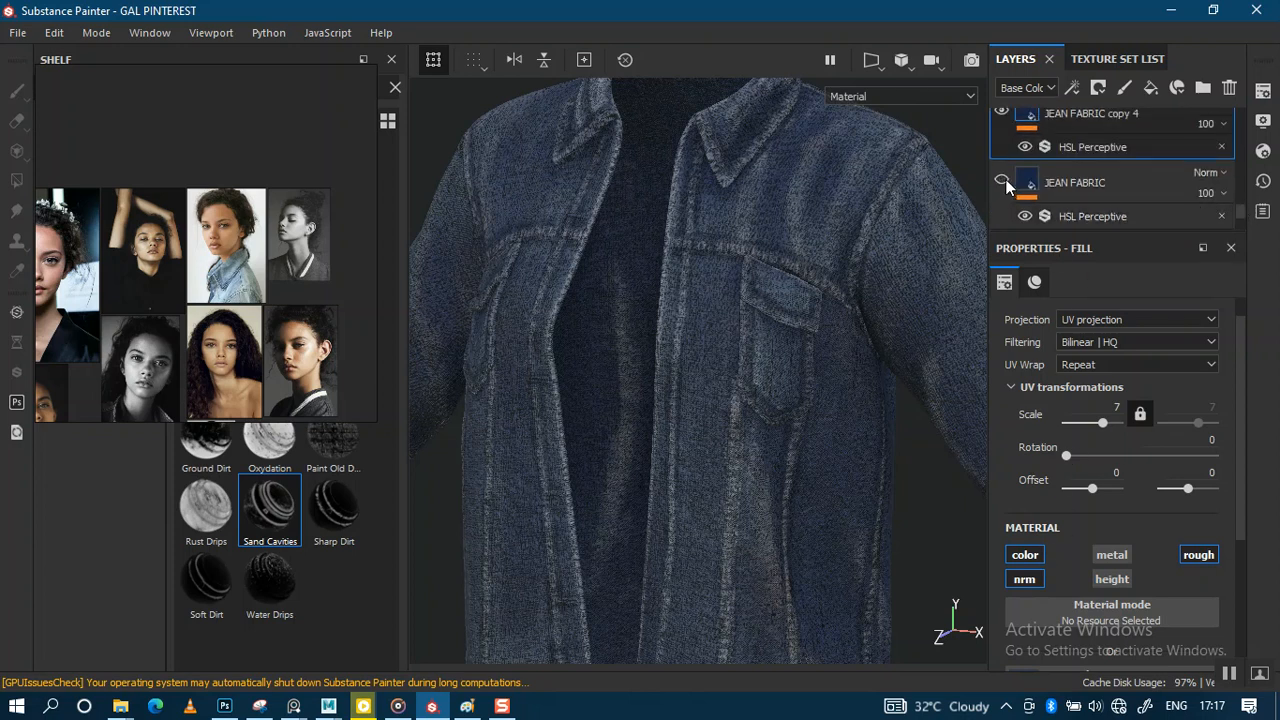
Step: Darken JEAN FABRIC copy 4 by setting its HSL Perceptive filter's Lightness to 0.134
{"action": "left_click", "coordinate": [1072, 147]}
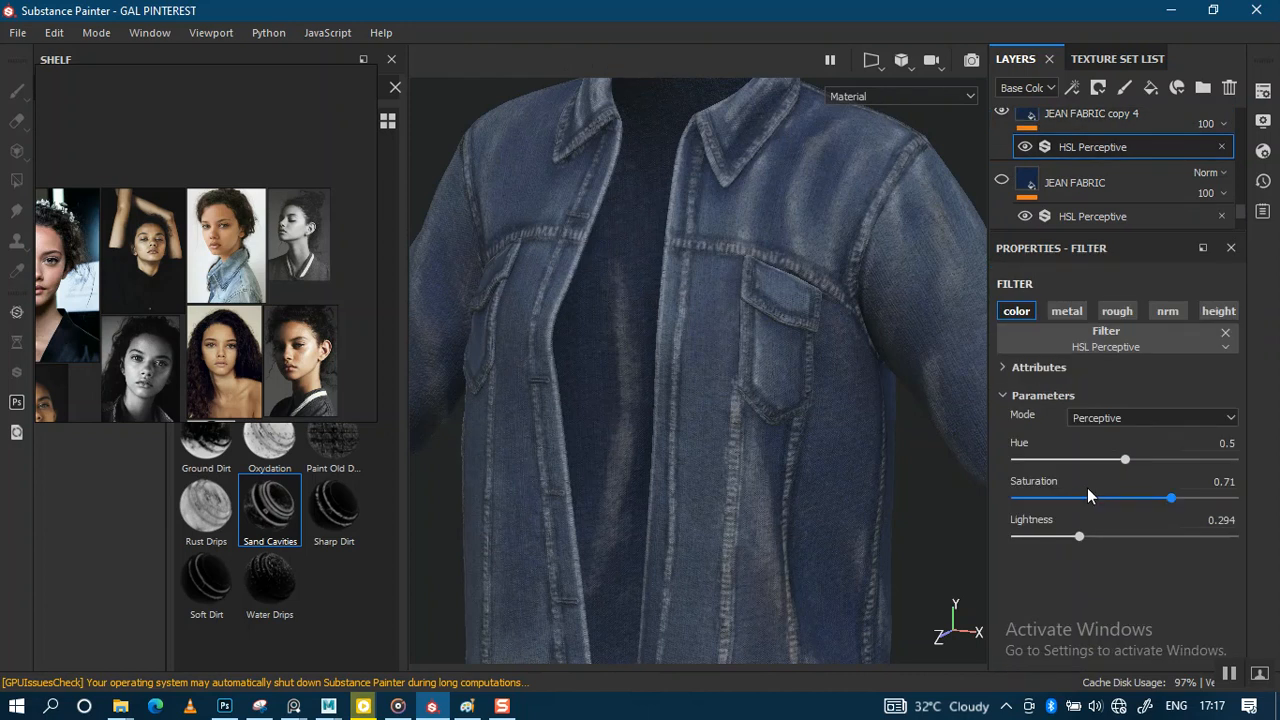
{"action": "left_click_drag", "start_coordinate": [1083, 537], "coordinate": [1045, 541]}
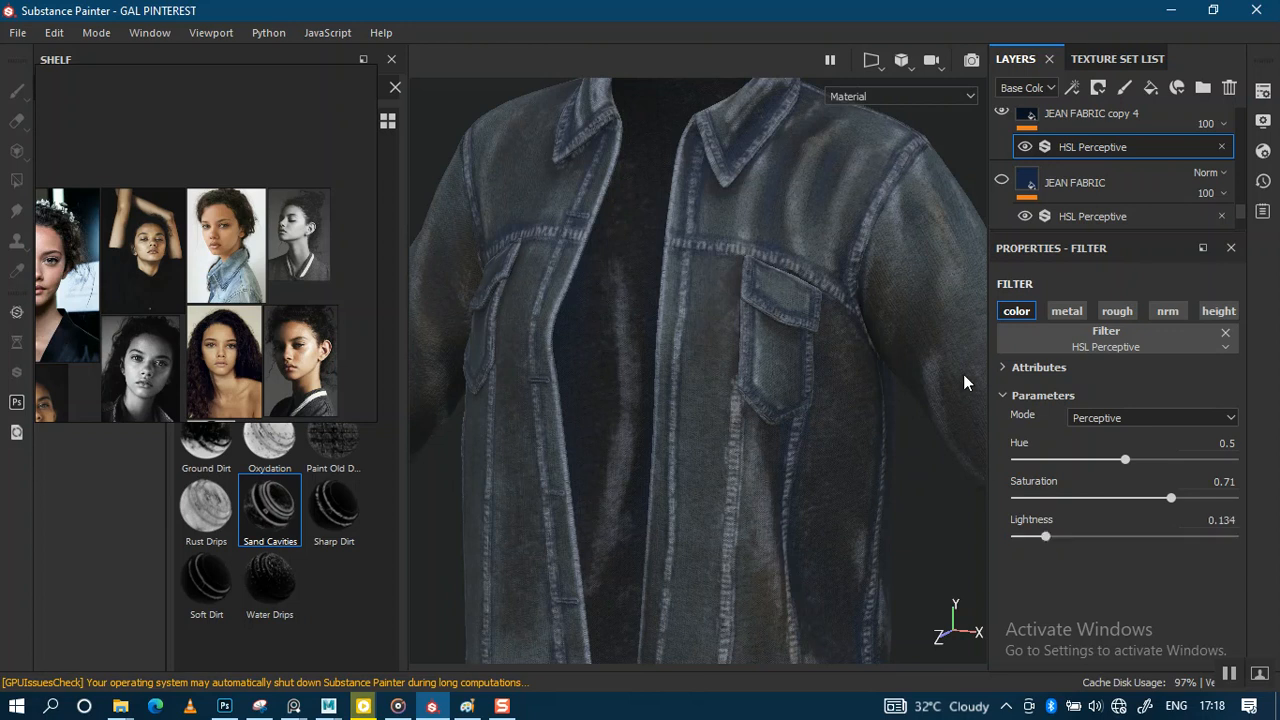
Step: Undo the last Lightness change on the HSL Perceptive filter and lower JEAN FABRIC copy 3's opacity to 66
{"action": "key", "text": "ctrl+z"}
{"action": "middle_click_drag", "start_coordinate": [833, 266], "coordinate": [782, 390], "text": "alt"}
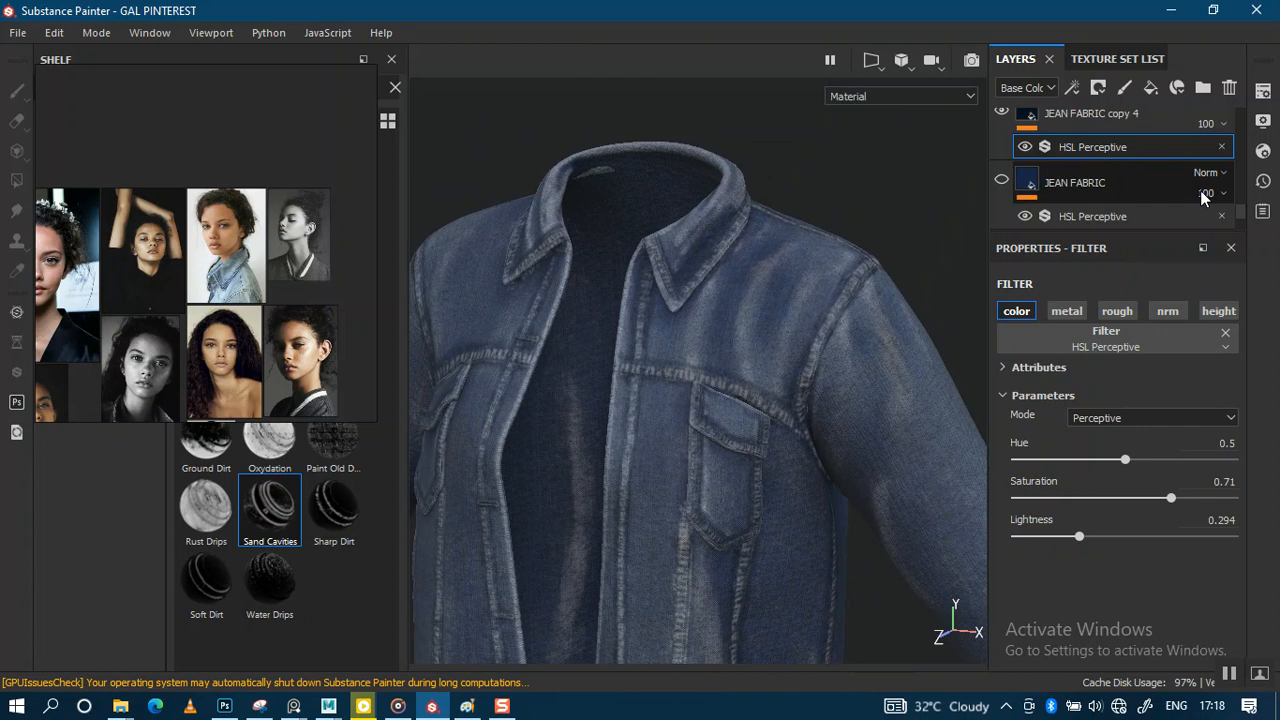
{"action": "scroll", "coordinate": [1215, 160], "scroll_direction": "up", "scroll_amount": 3}
{"action": "left_click", "coordinate": [1222, 141]}
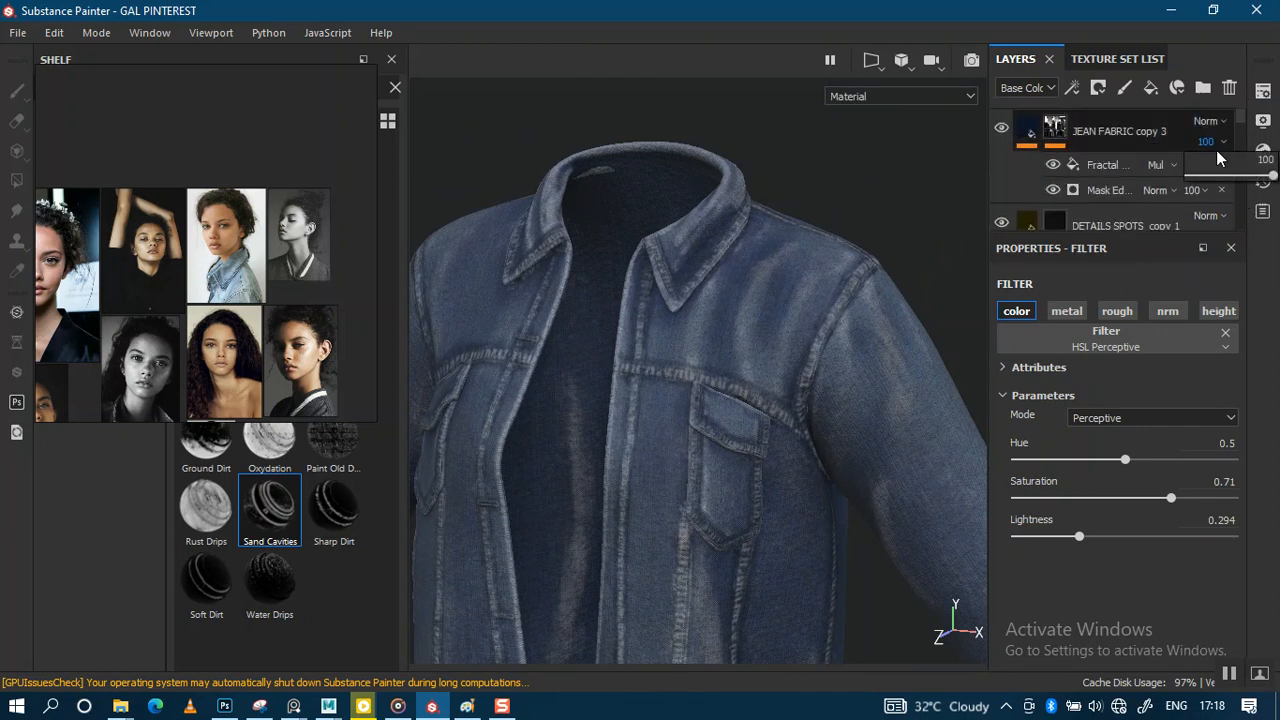
{"action": "mouse_move", "coordinate": [1226, 178]}
{"action": "left_mouse_down"}
{"action": "mouse_move", "coordinate": [1262, 181]}
{"action": "mouse_move", "coordinate": [1246, 184]}
{"action": "left_mouse_up"}
Step: Examine the softened seam darkening around the jacket's collar, shoulders, sleeve and back
{"action": "mouse_move", "coordinate": [752, 315]}
{"action": "left_mouse_down", "text": "alt"}
{"action": "mouse_move", "coordinate": [749, 263]}
{"action": "mouse_move", "coordinate": [732, 302]}
{"action": "left_mouse_up", "text": "alt"}
{"action": "right_click_drag", "start_coordinate": [732, 302], "coordinate": [749, 291], "text": "alt"}
{"action": "middle_click_drag", "start_coordinate": [749, 291], "coordinate": [760, 314], "text": "alt"}
{"action": "left_click_drag", "start_coordinate": [760, 314], "coordinate": [766, 271], "text": "alt"}
{"action": "middle_click_drag", "start_coordinate": [766, 271], "coordinate": [752, 335], "text": "alt"}
{"action": "left_click_drag", "start_coordinate": [752, 335], "coordinate": [763, 249], "text": "alt"}
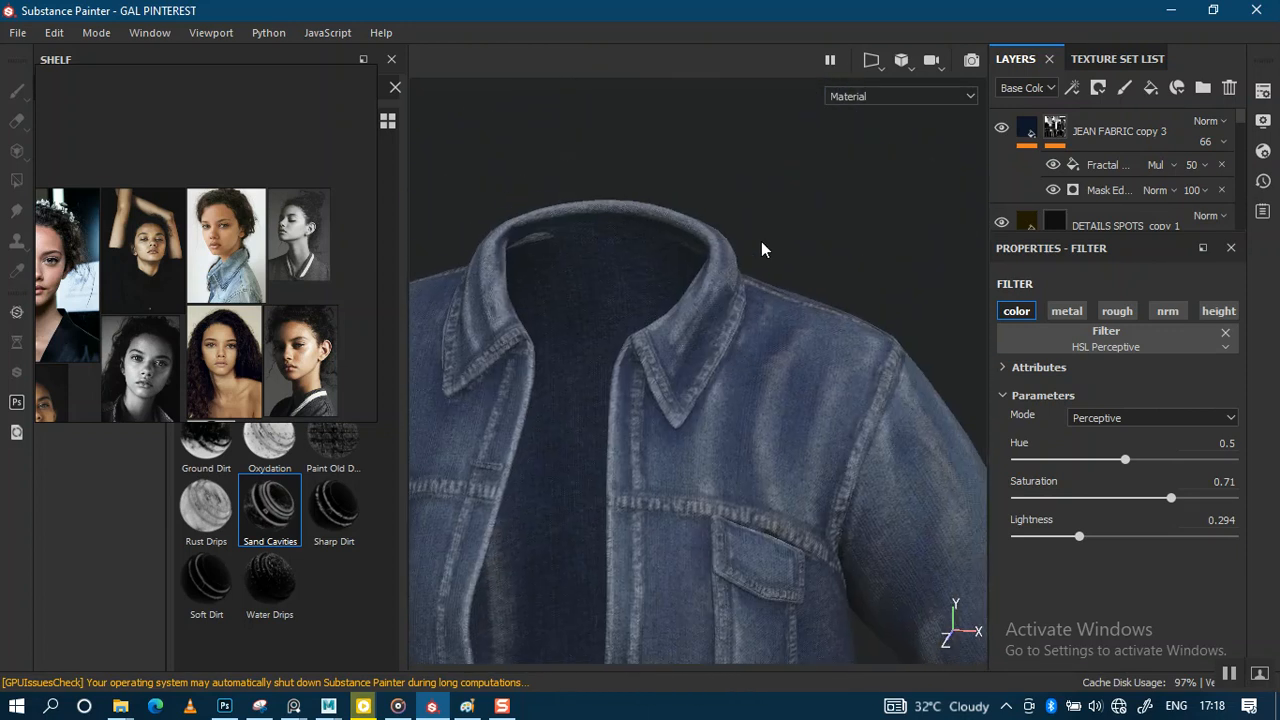
{"action": "right_click_drag", "start_coordinate": [763, 249], "coordinate": [757, 333], "text": "alt"}
{"action": "left_click_drag", "start_coordinate": [757, 333], "coordinate": [746, 269], "text": "alt"}
{"action": "right_click_drag", "start_coordinate": [746, 269], "coordinate": [831, 291], "text": "alt"}
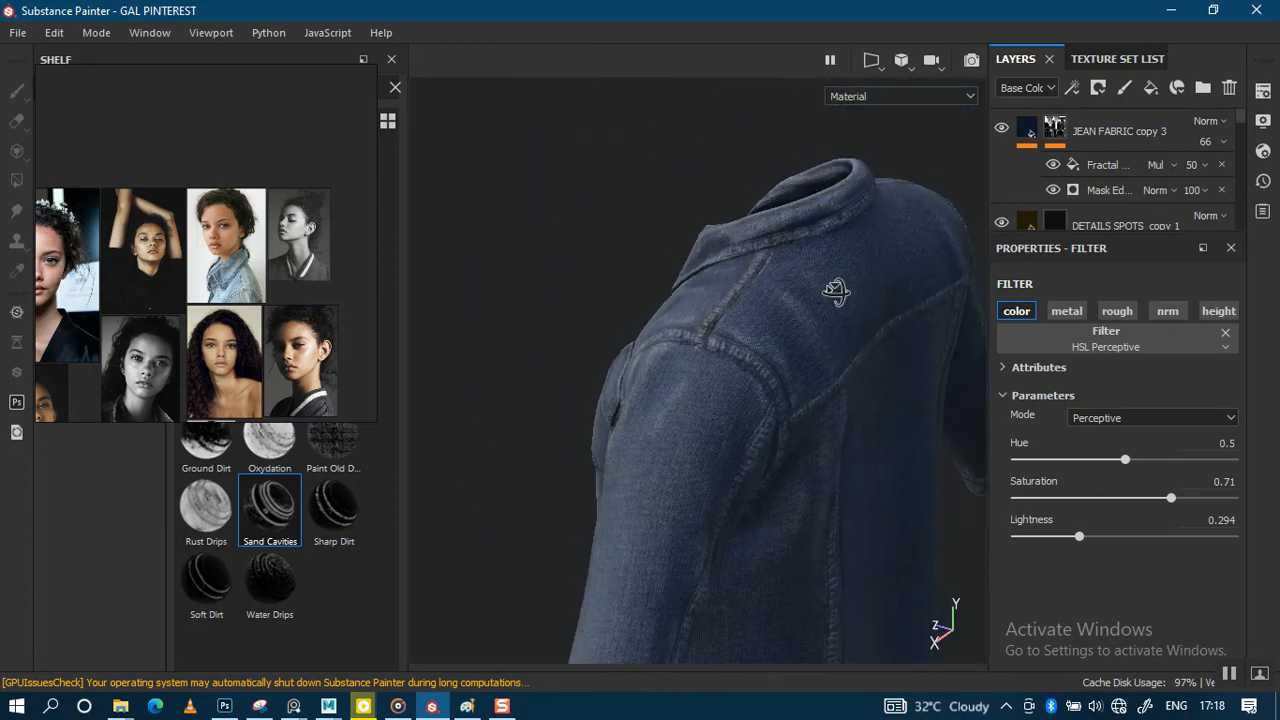
{"action": "left_click_drag", "start_coordinate": [831, 291], "coordinate": [787, 331], "text": "alt"}
{"action": "right_click_drag", "start_coordinate": [787, 331], "coordinate": [817, 317], "text": "alt"}
{"action": "left_click_drag", "start_coordinate": [817, 317], "coordinate": [925, 285], "text": "alt"}
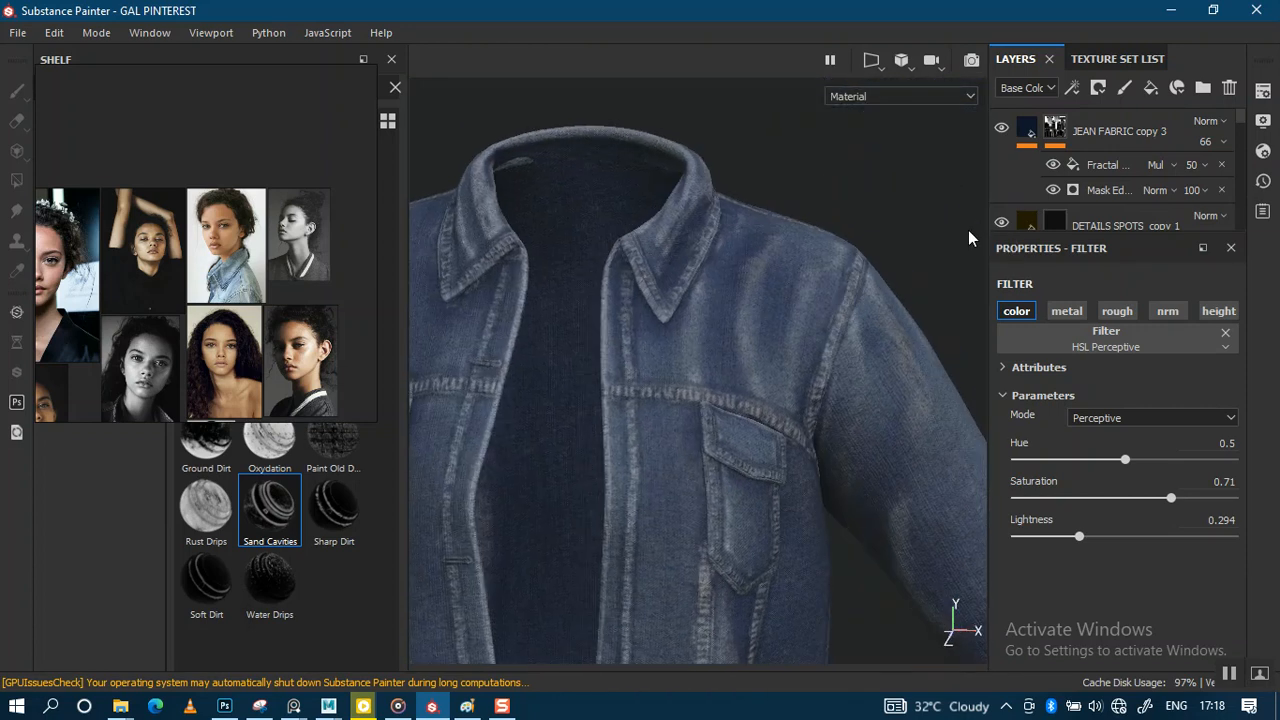
Step: Move the DETAILS SPOTS copy 1 layer above JEAN FABRIC copy 3 in the layer stack
{"action": "left_click", "coordinate": [1096, 221]}
{"action": "left_click_drag", "start_coordinate": [1097, 224], "coordinate": [1102, 128]}
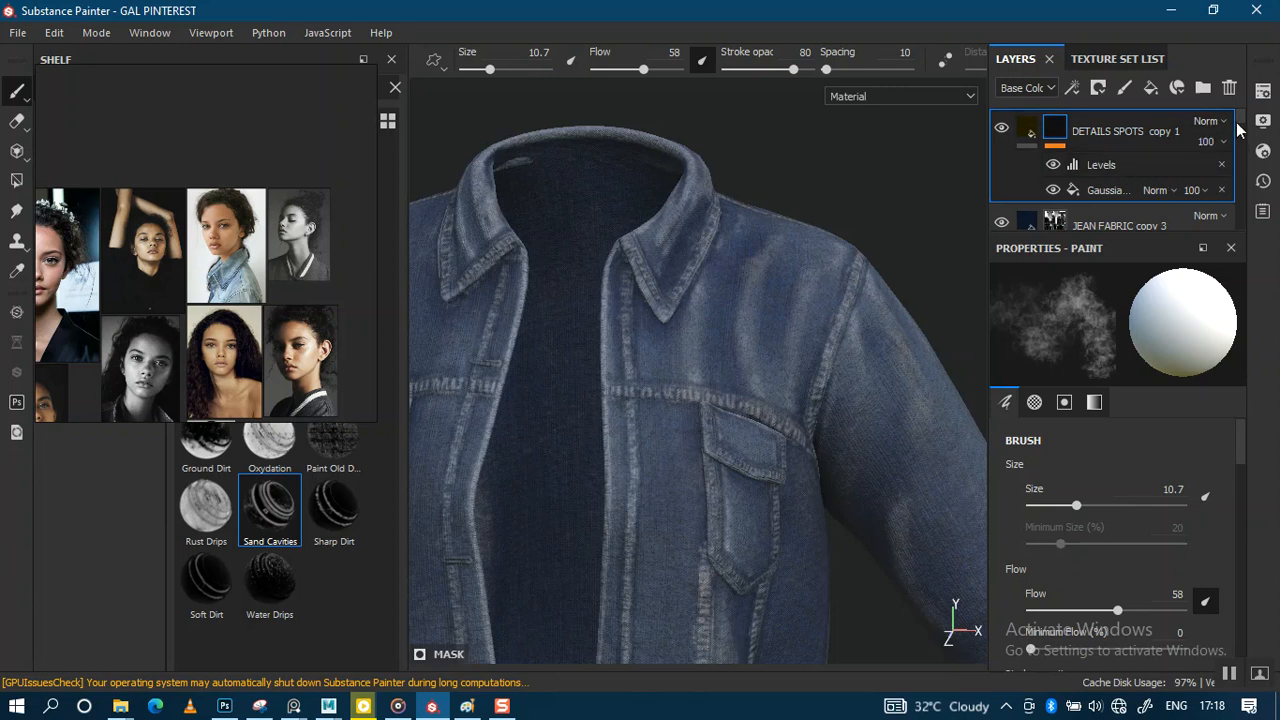
{"action": "mouse_move", "coordinate": [1239, 128]}
{"action": "left_mouse_down"}
{"action": "mouse_move", "coordinate": [1239, 156]}
{"action": "mouse_move", "coordinate": [1238, 131]}
{"action": "left_mouse_up"}
{"action": "scroll", "coordinate": [1125, 157], "scroll_direction": "up", "scroll_amount": 1}
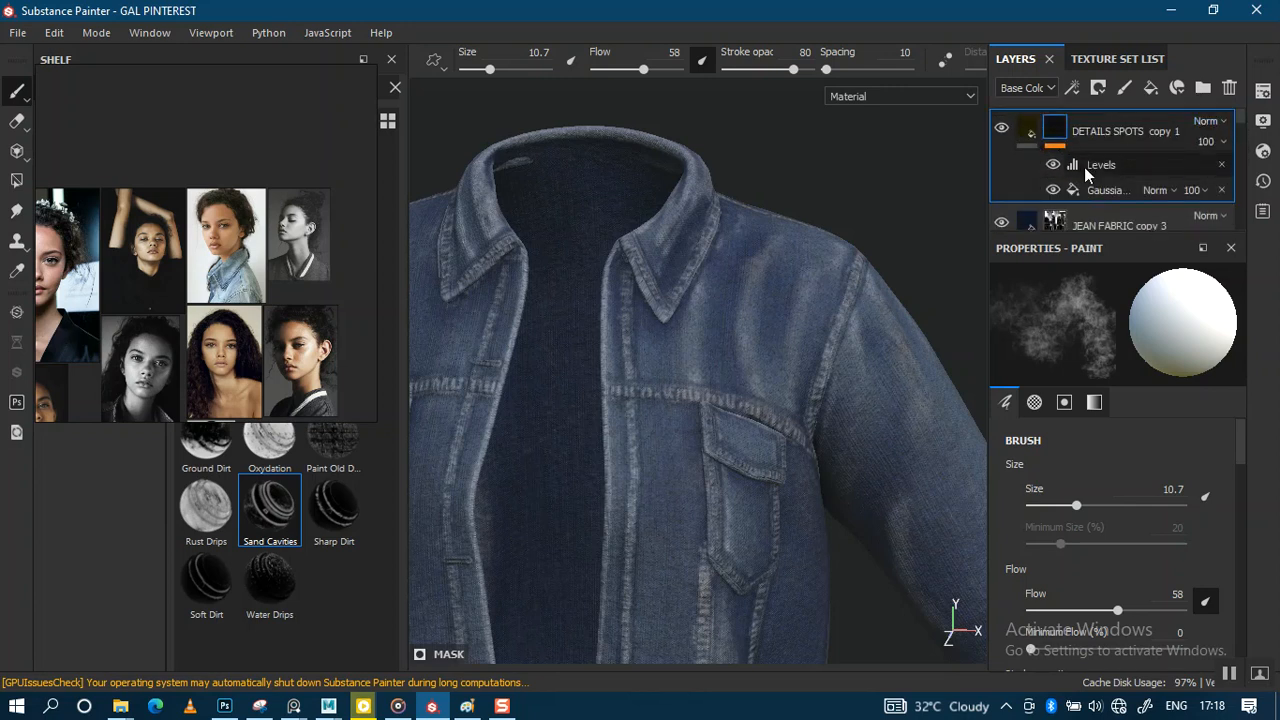
Step: Shift the base color of DETAILS SPOTS copy 1 to a dark blue with hue 0.563 and inspect the chest pocket
{"action": "left_click", "coordinate": [1099, 187]}
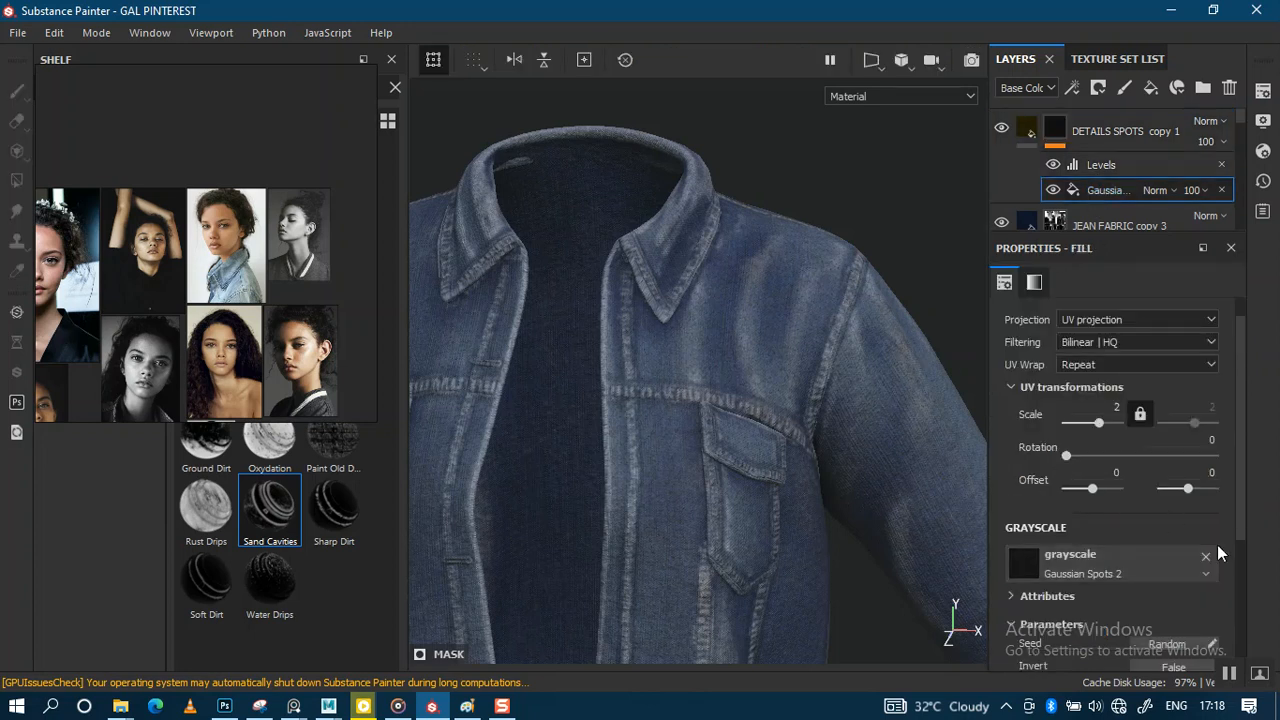
{"action": "scroll", "coordinate": [1177, 552], "scroll_direction": "down", "scroll_amount": 3}
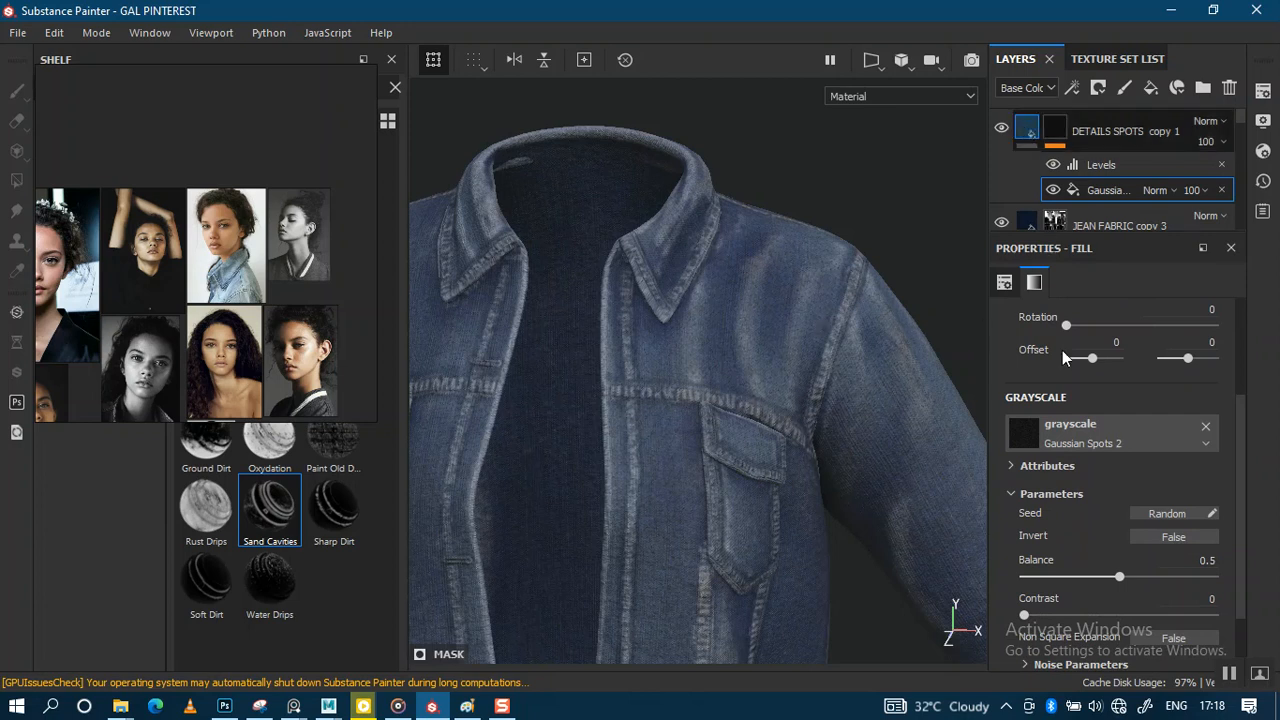
{"action": "left_click", "coordinate": [1027, 127]}
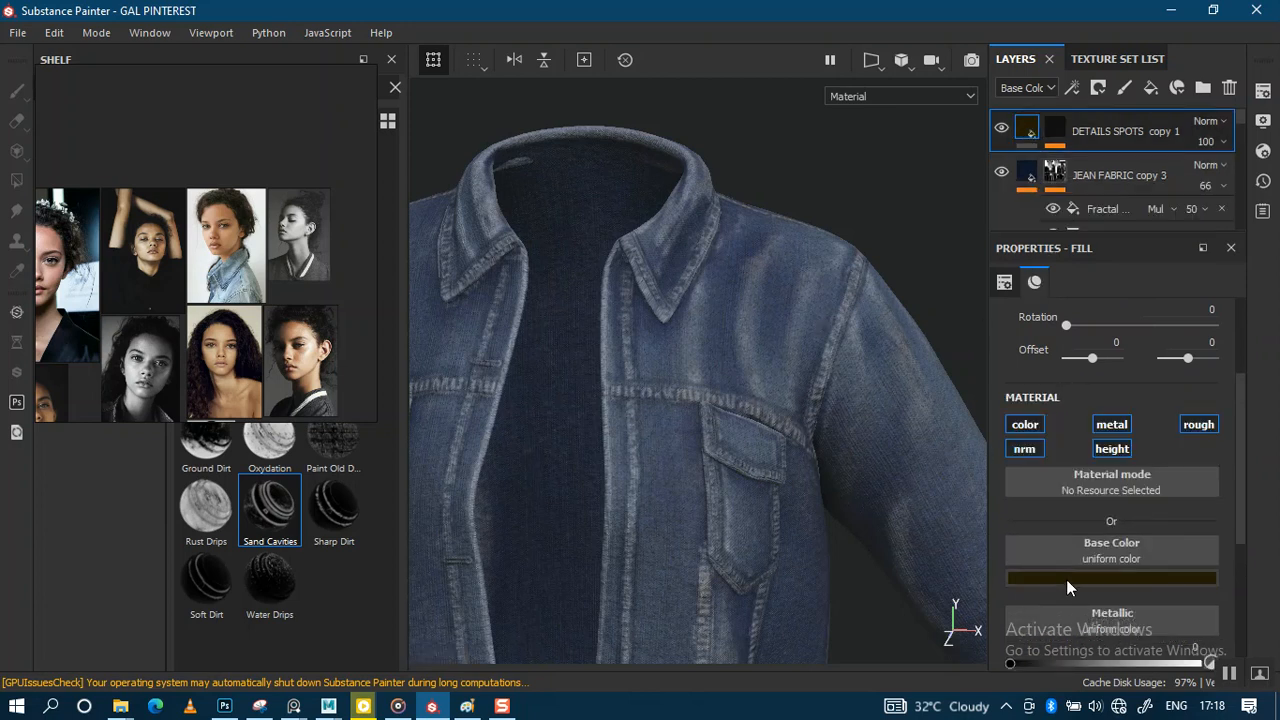
{"action": "left_click", "coordinate": [1066, 578]}
{"action": "left_click", "coordinate": [1181, 449]}
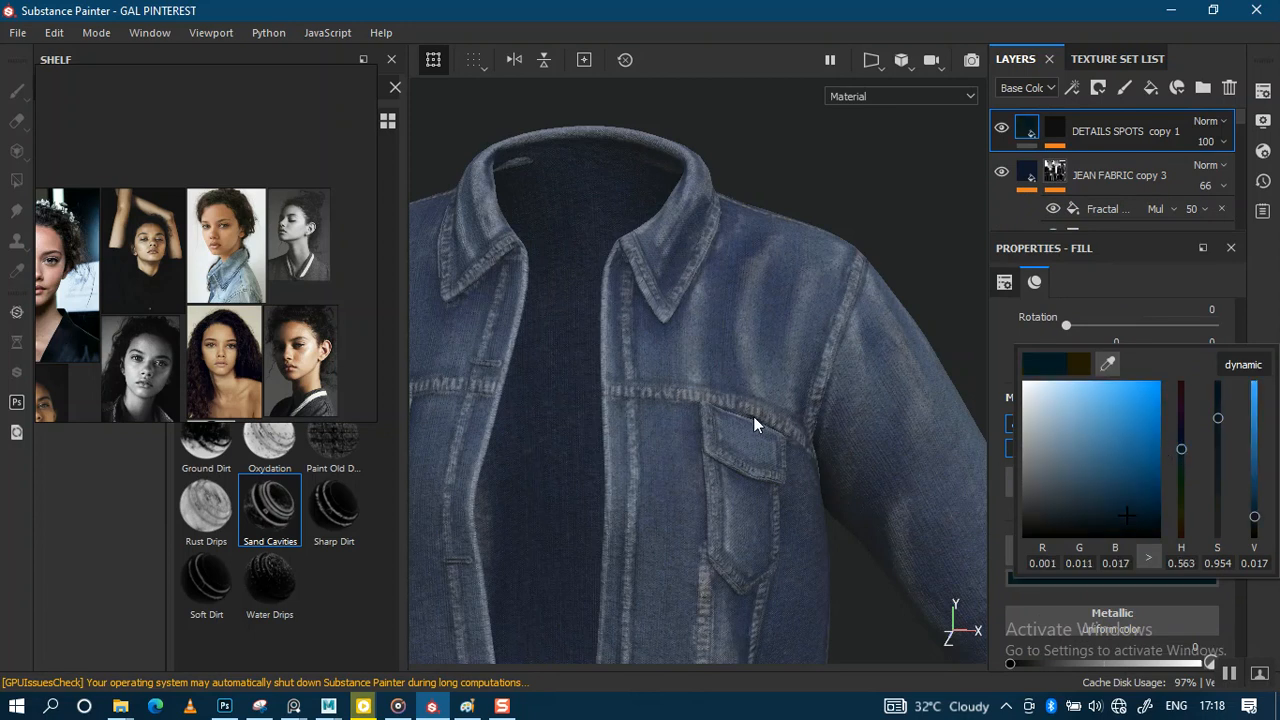
{"action": "right_click_drag", "start_coordinate": [757, 433], "coordinate": [750, 632], "text": "alt"}
{"action": "right_click_drag", "start_coordinate": [722, 405], "coordinate": [699, 545], "text": "alt"}
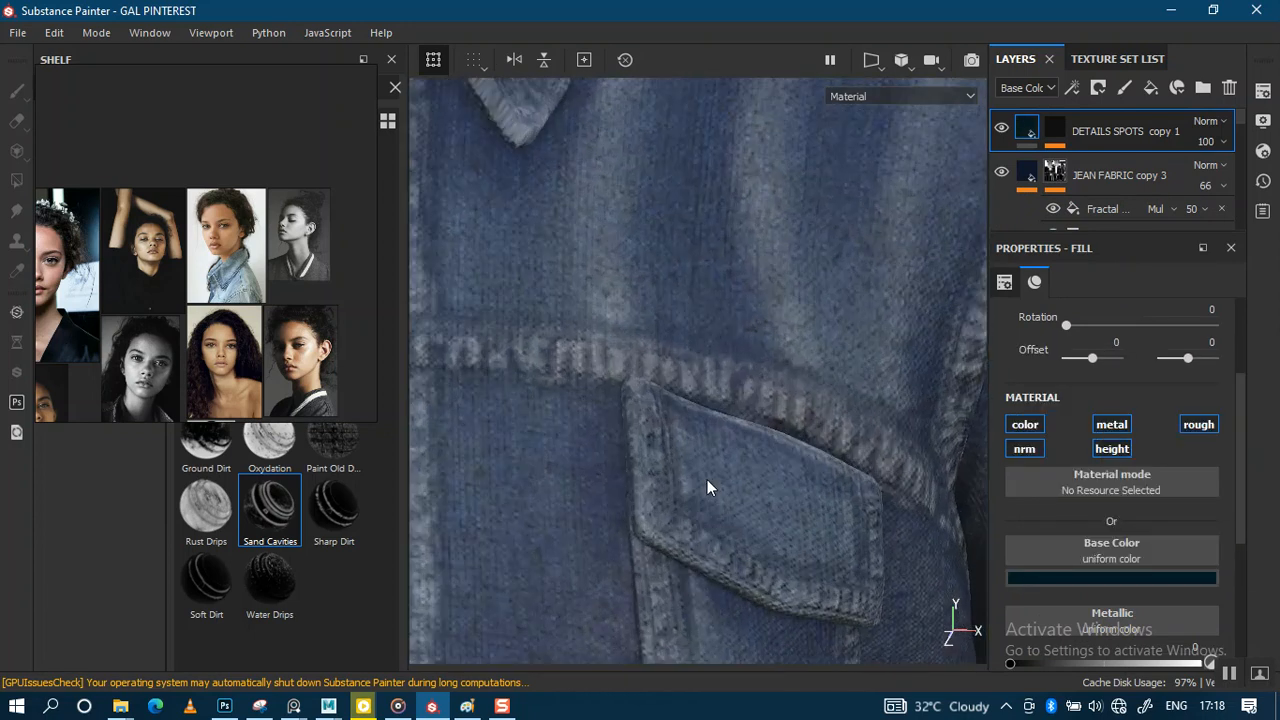
Step: Try a bright red base color (R 0.533, G 0.006, B 0.006) on DETAILS SPOTS copy 1 to reveal the spots
{"action": "left_click", "coordinate": [1078, 579]}
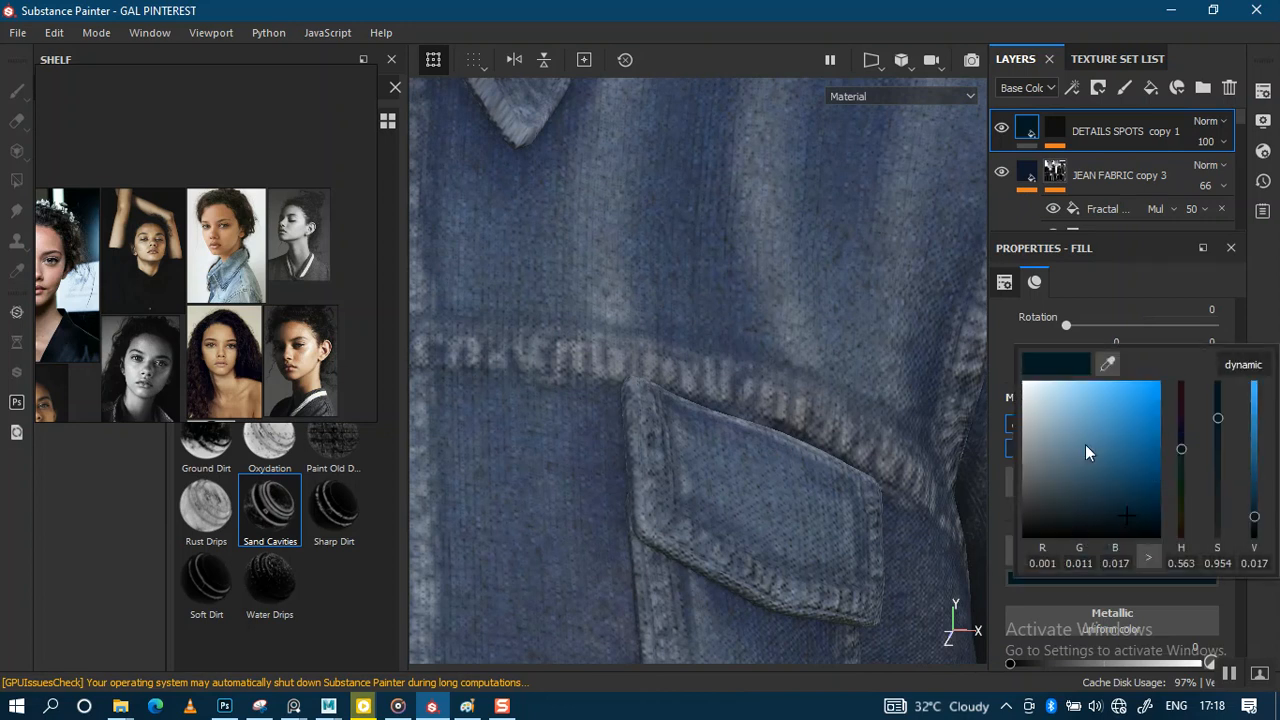
{"action": "right_click_drag", "start_coordinate": [683, 491], "coordinate": [586, 320], "text": "alt"}
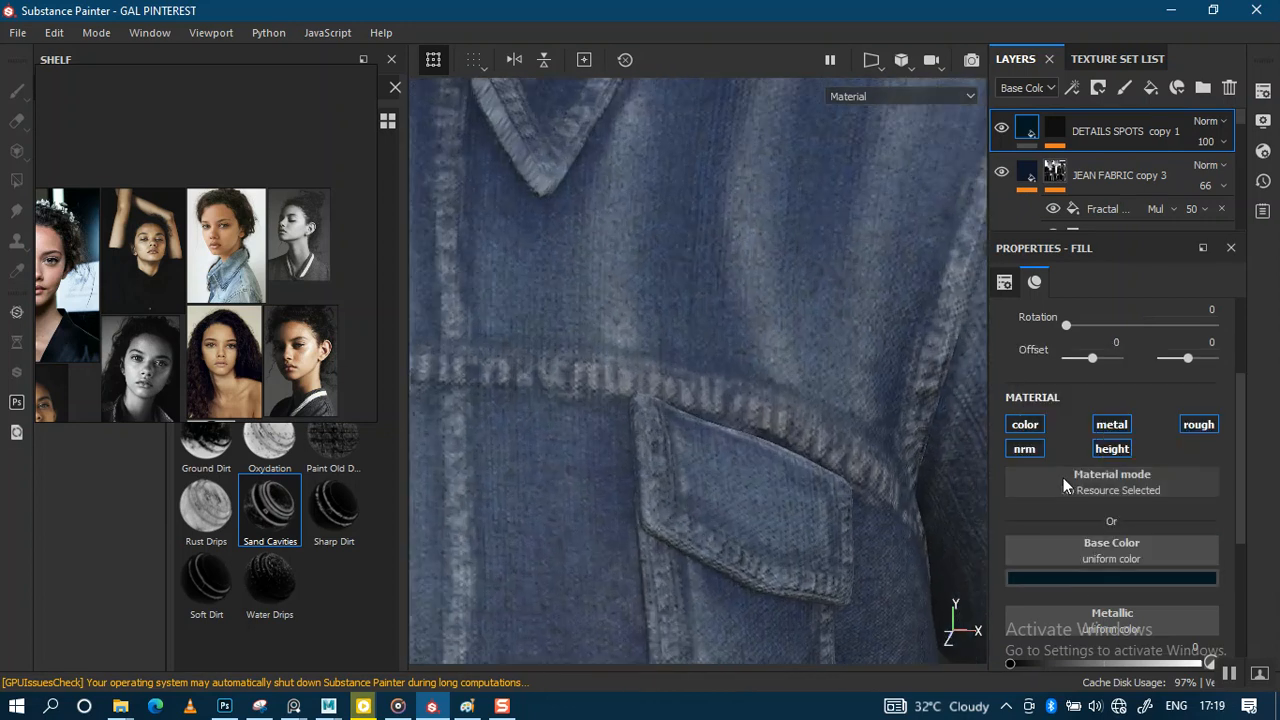
{"action": "left_click", "coordinate": [1076, 580]}
{"action": "left_click", "coordinate": [1107, 364]}
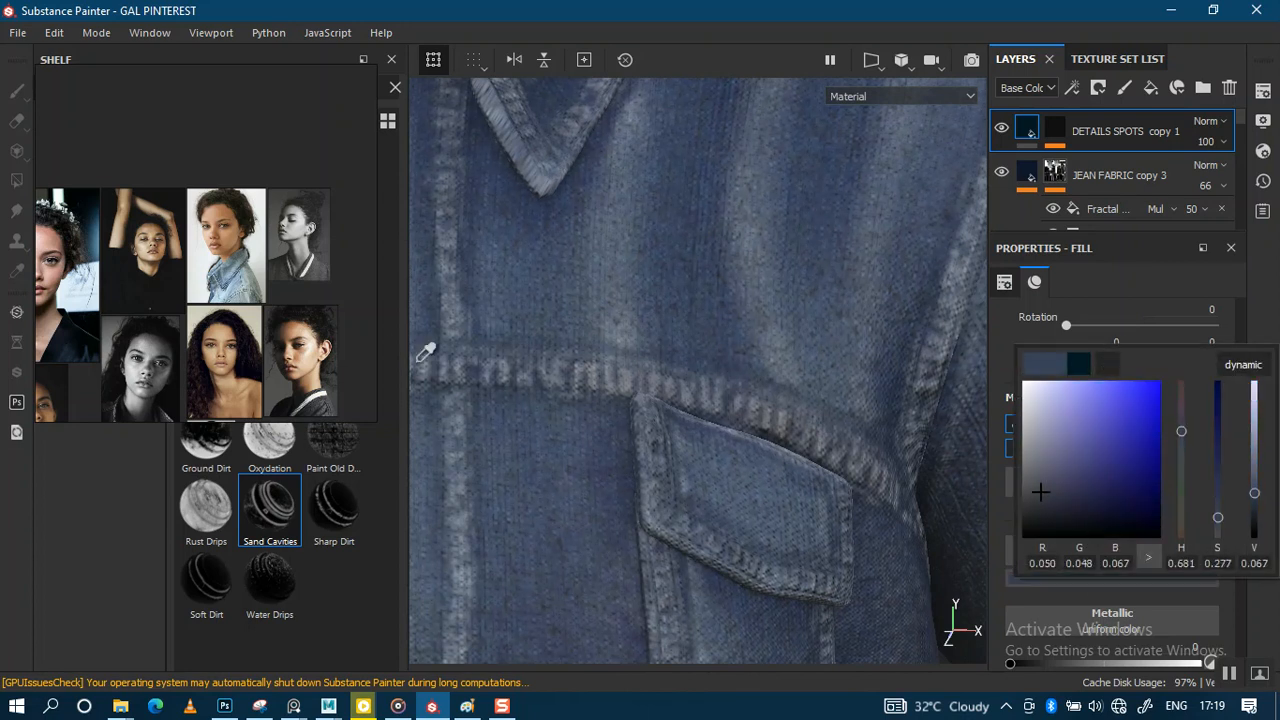
{"action": "left_click", "coordinate": [1145, 418]}
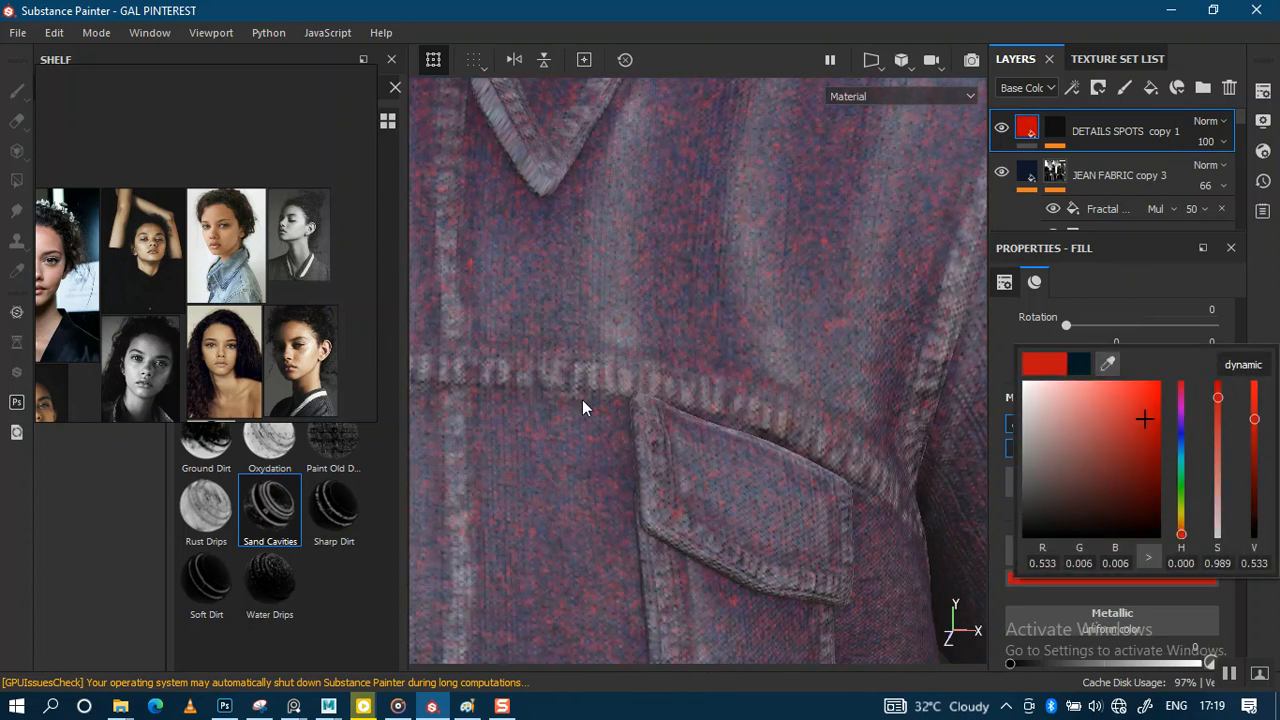
Step: Sample the dark blue of the jeans in the denim jacket reference photo as DETAILS SPOTS copy 1's base color and check the result
{"action": "scroll", "coordinate": [276, 402], "scroll_direction": "down", "scroll_amount": 4}
{"action": "left_click", "coordinate": [218, 262]}
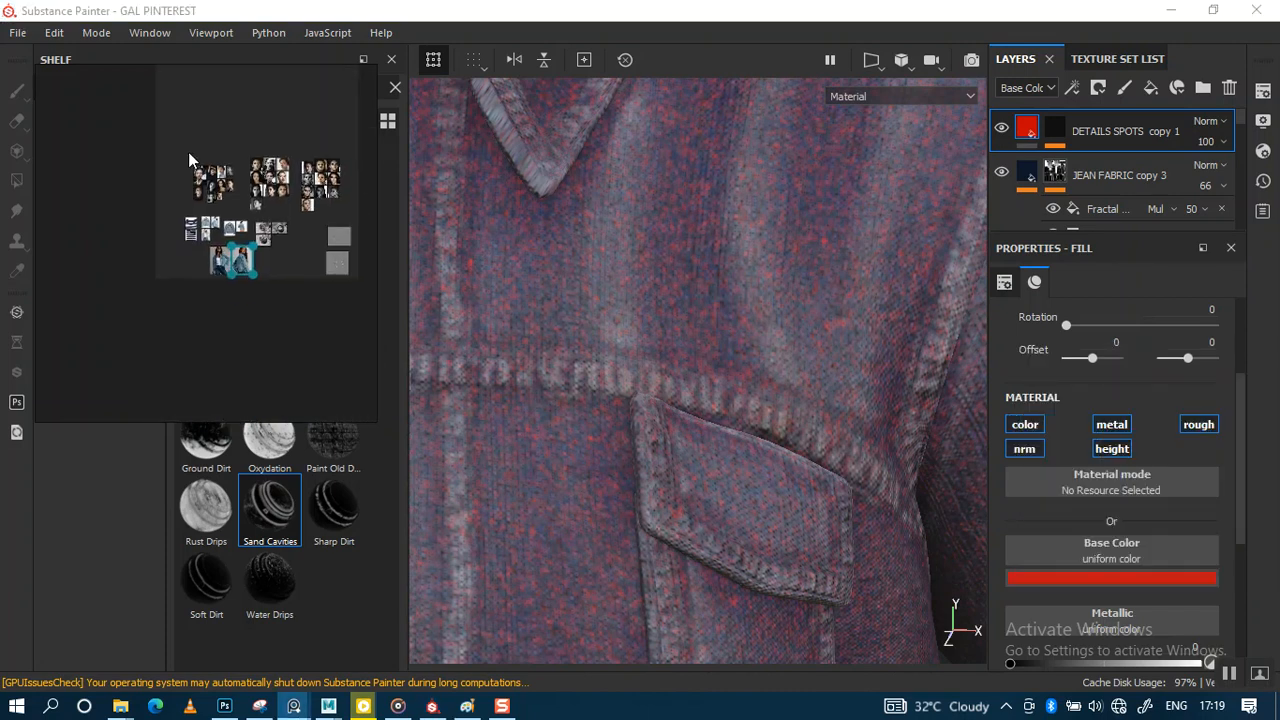
{"action": "scroll", "coordinate": [218, 262], "scroll_direction": "up", "scroll_amount": 6}
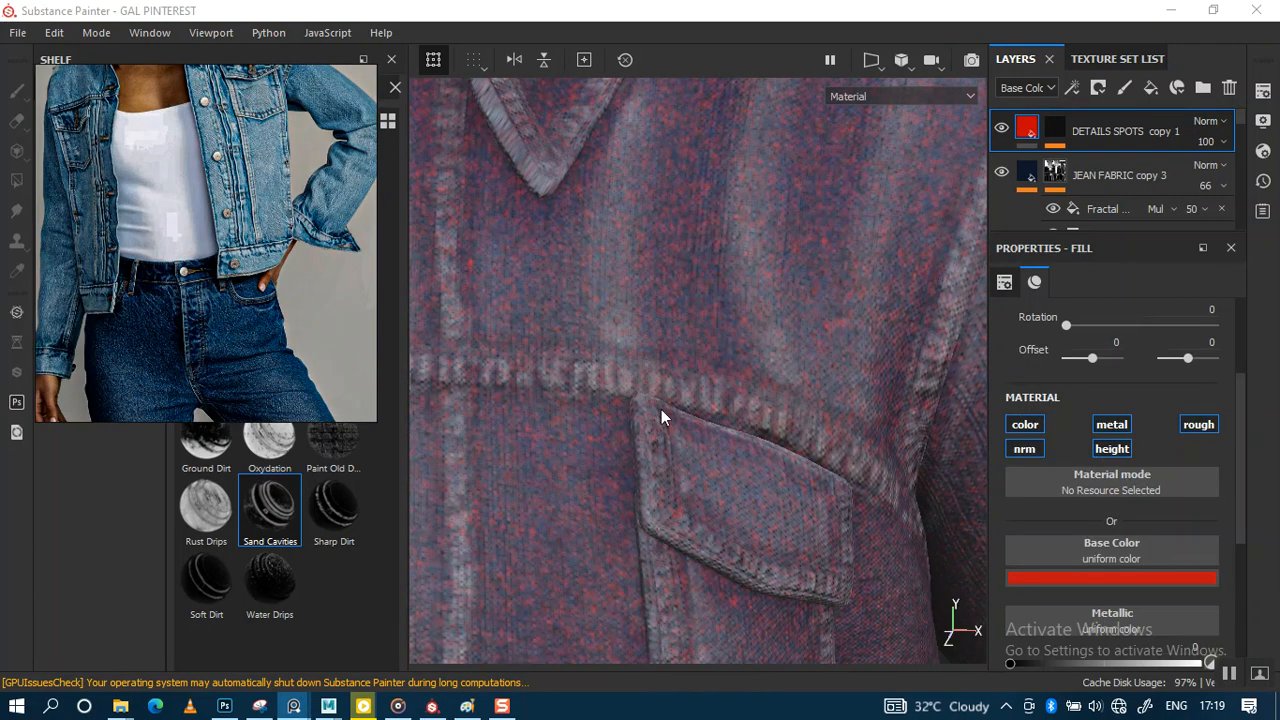
{"action": "left_click", "coordinate": [1078, 579]}
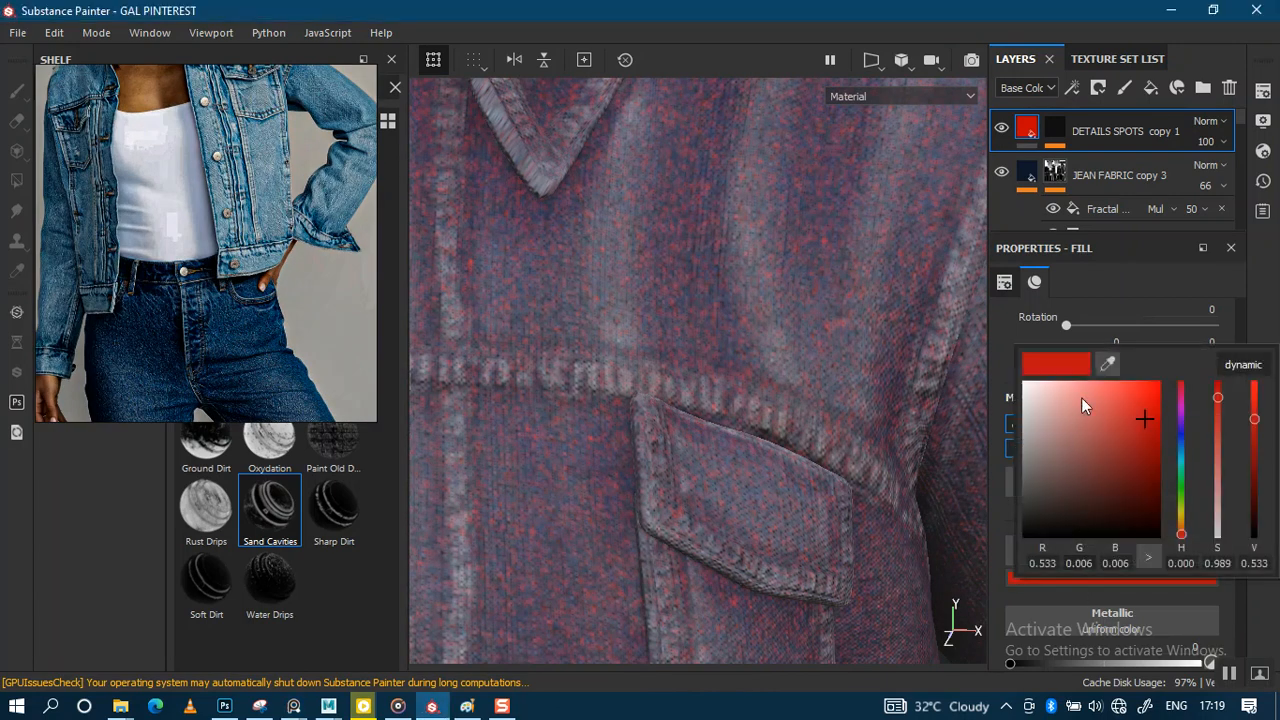
{"action": "left_click", "coordinate": [1112, 358]}
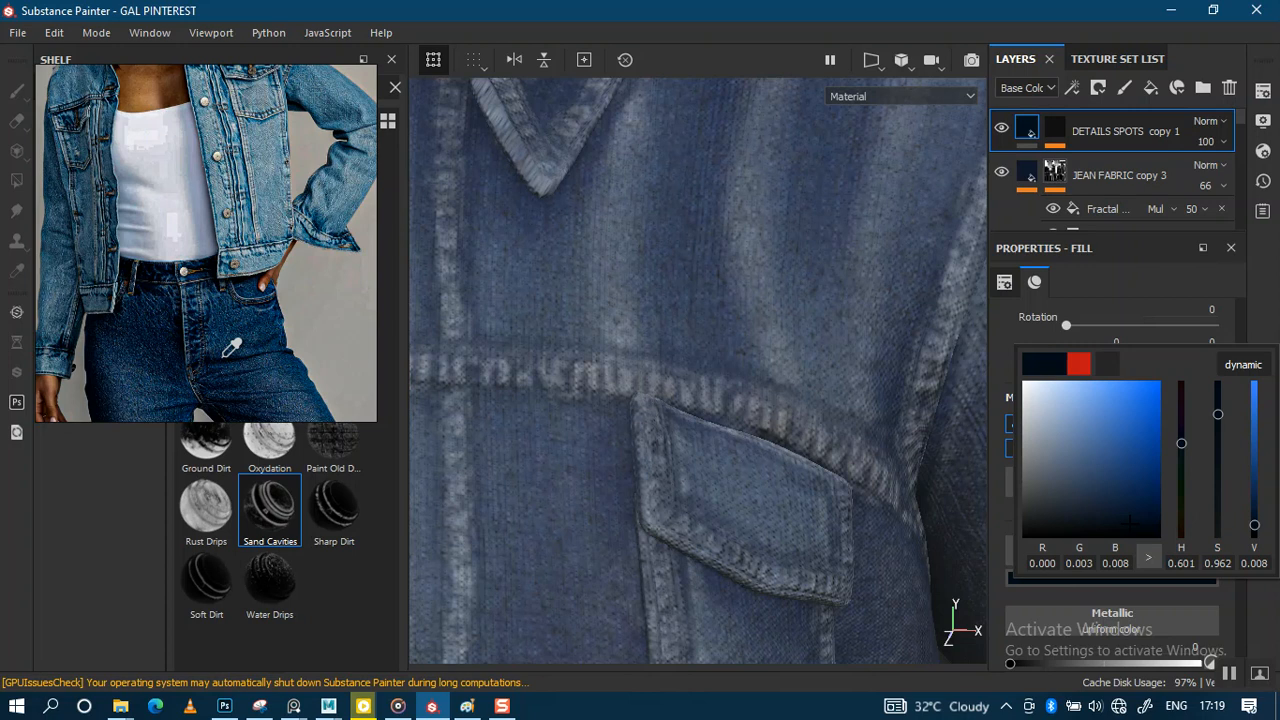
{"action": "left_click", "coordinate": [224, 370]}
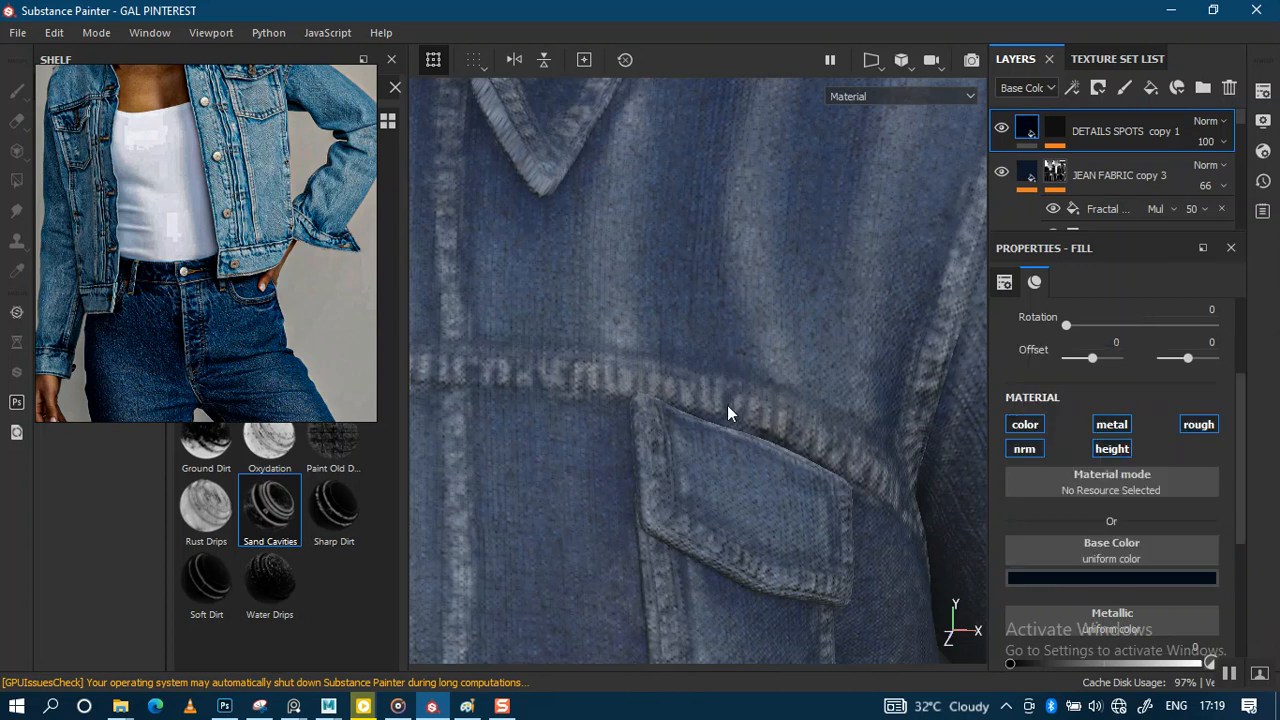
{"action": "scroll", "coordinate": [728, 412], "scroll_direction": "down", "scroll_amount": 10}
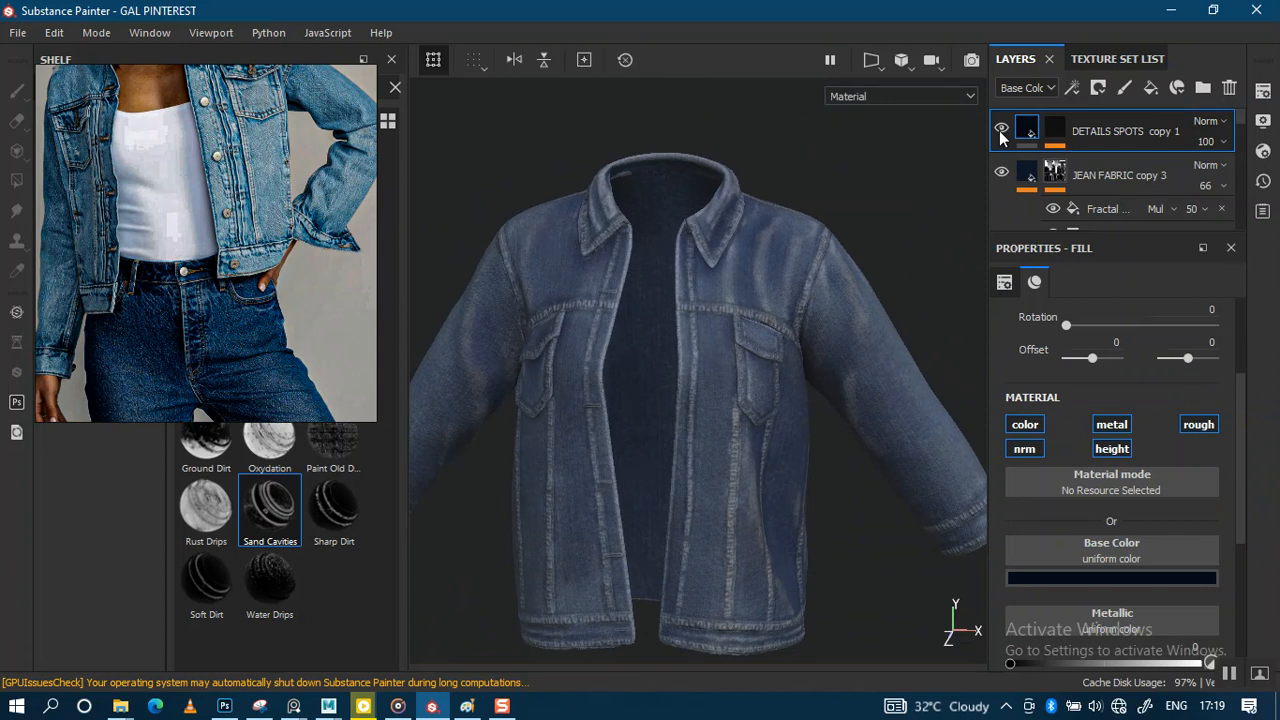
{"action": "scroll", "coordinate": [808, 336], "scroll_direction": "up", "scroll_amount": 6}
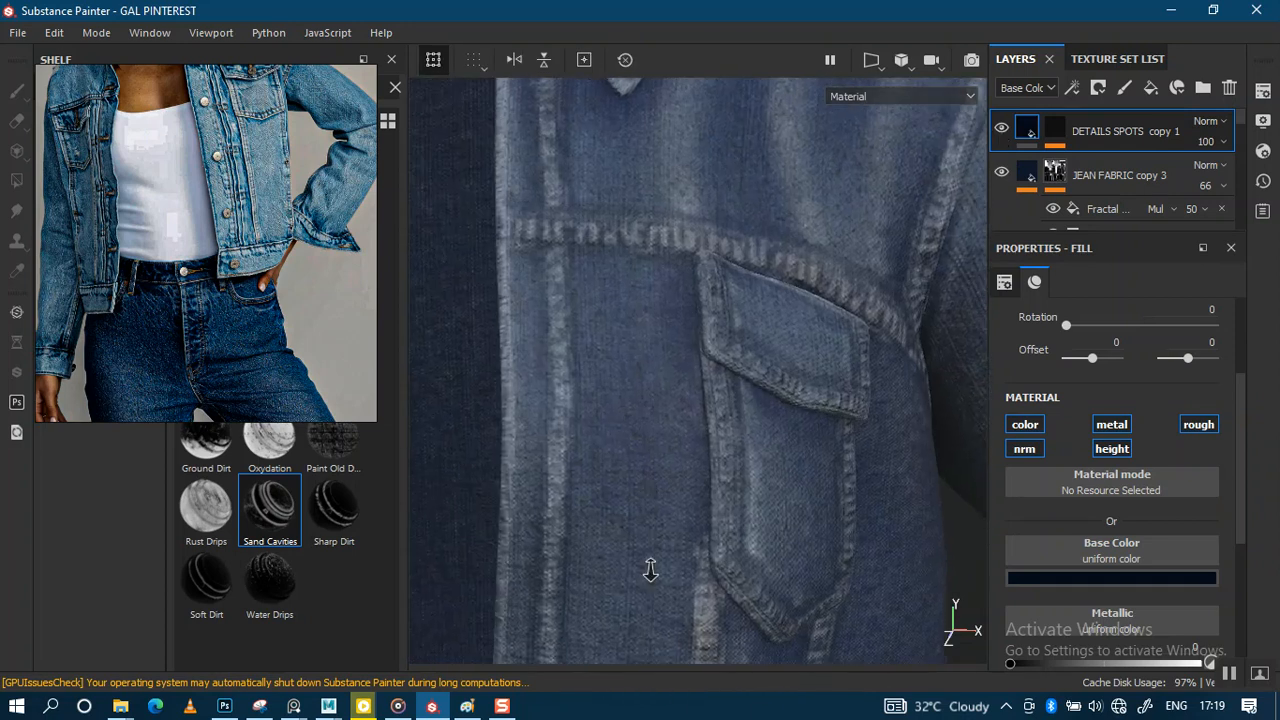
{"action": "left_click_drag", "start_coordinate": [682, 345], "coordinate": [700, 400], "text": "alt"}
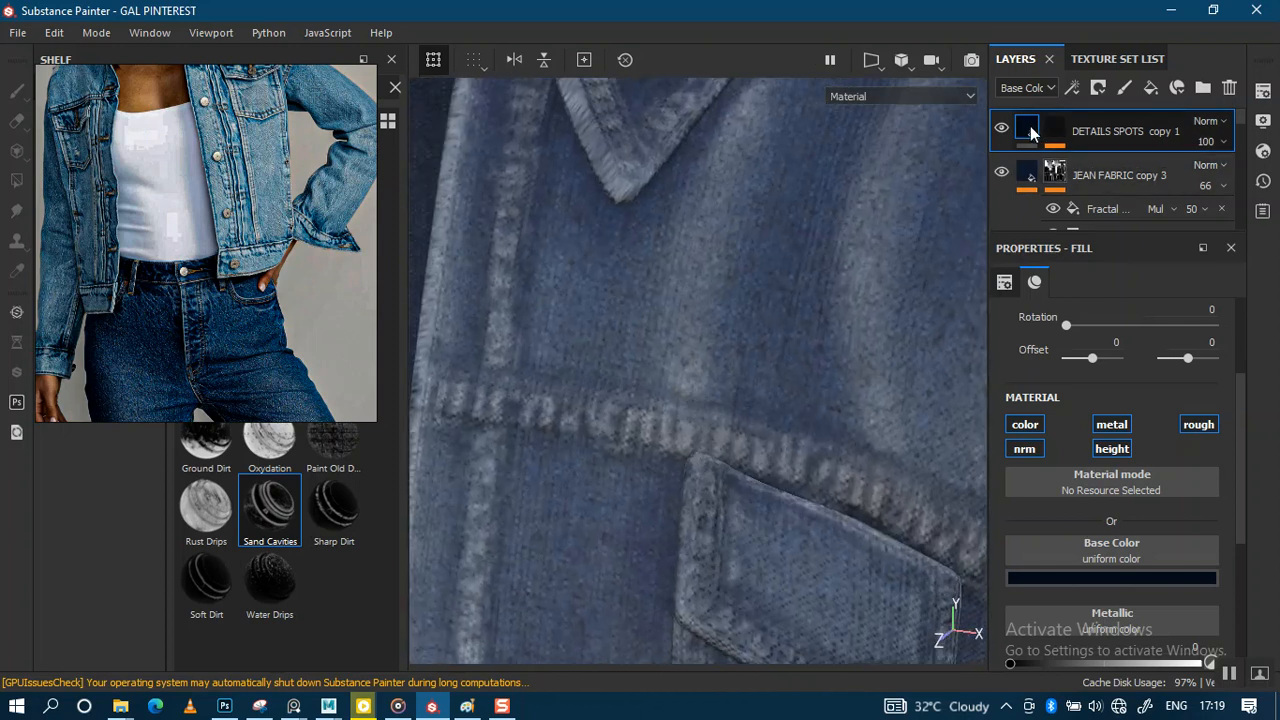
Step: Set the Balance of the Gaussian Spots 2 fill in DETAILS SPOTS copy 1's mask to 0.92
{"action": "left_click", "coordinate": [1055, 128]}
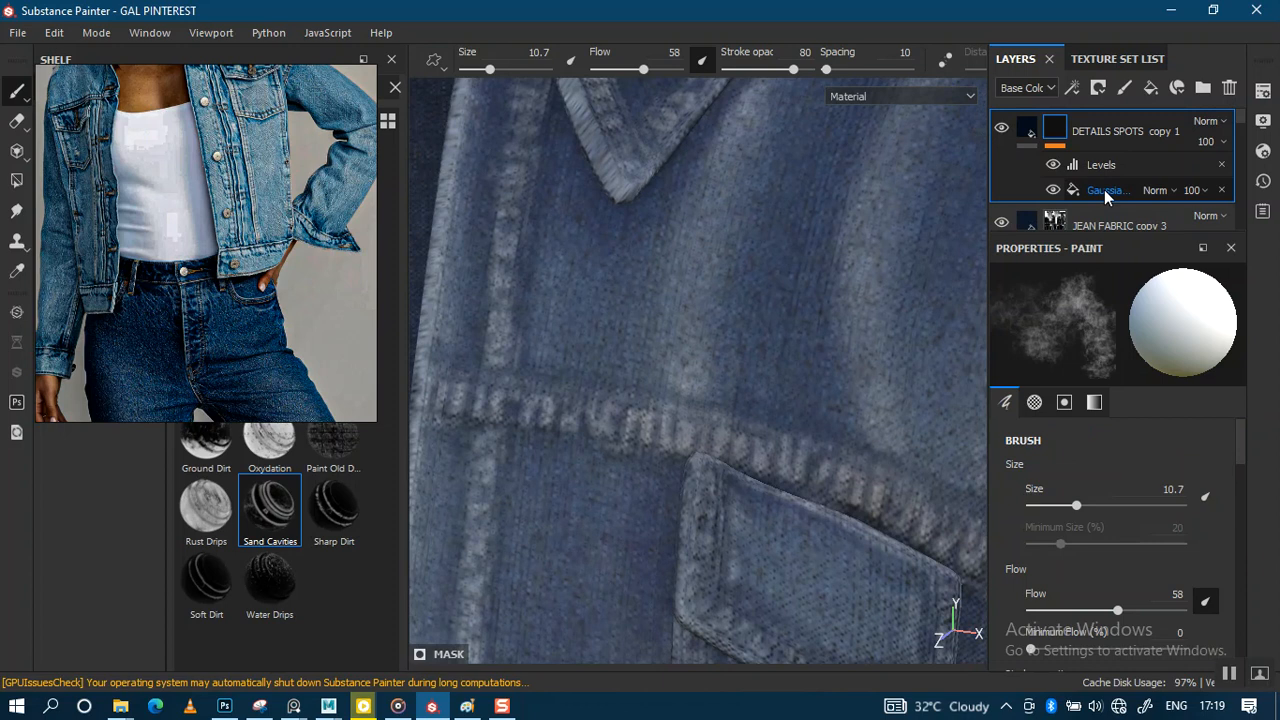
{"action": "left_click", "coordinate": [1104, 190]}
{"action": "scroll", "coordinate": [1100, 440], "scroll_direction": "up", "scroll_amount": 3}
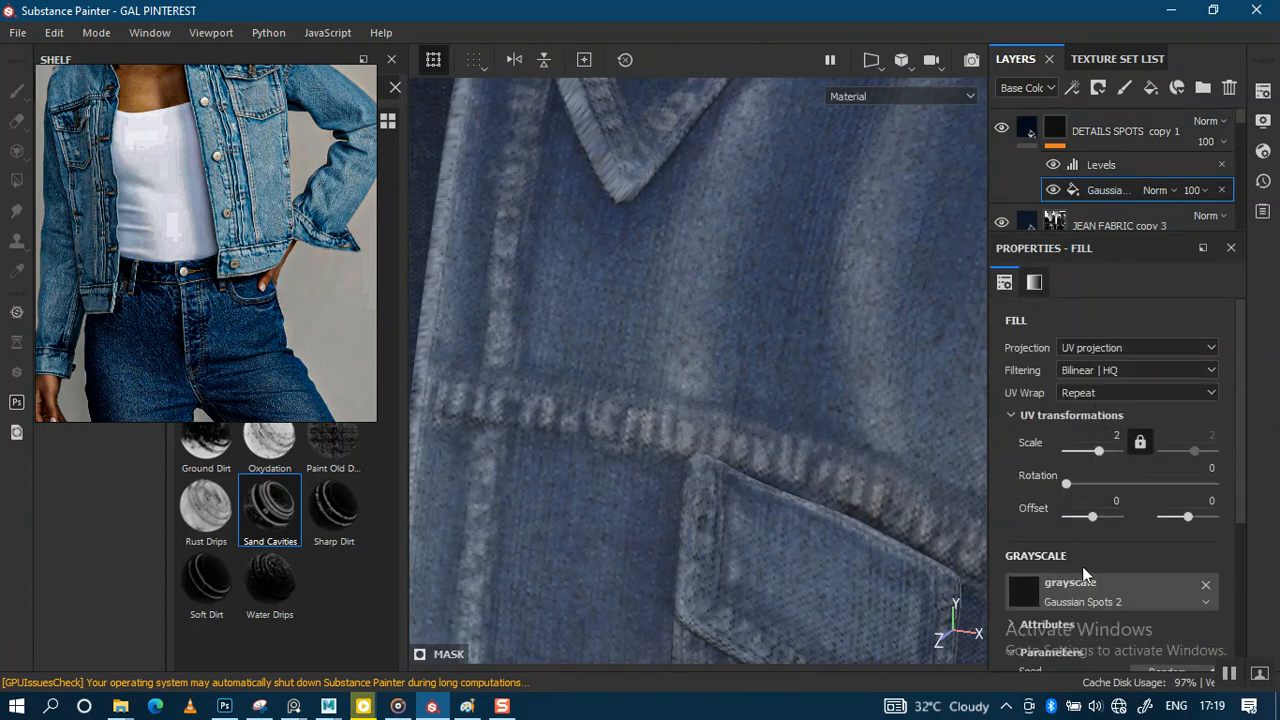
{"action": "scroll", "coordinate": [1082, 567], "scroll_direction": "down", "scroll_amount": 5}
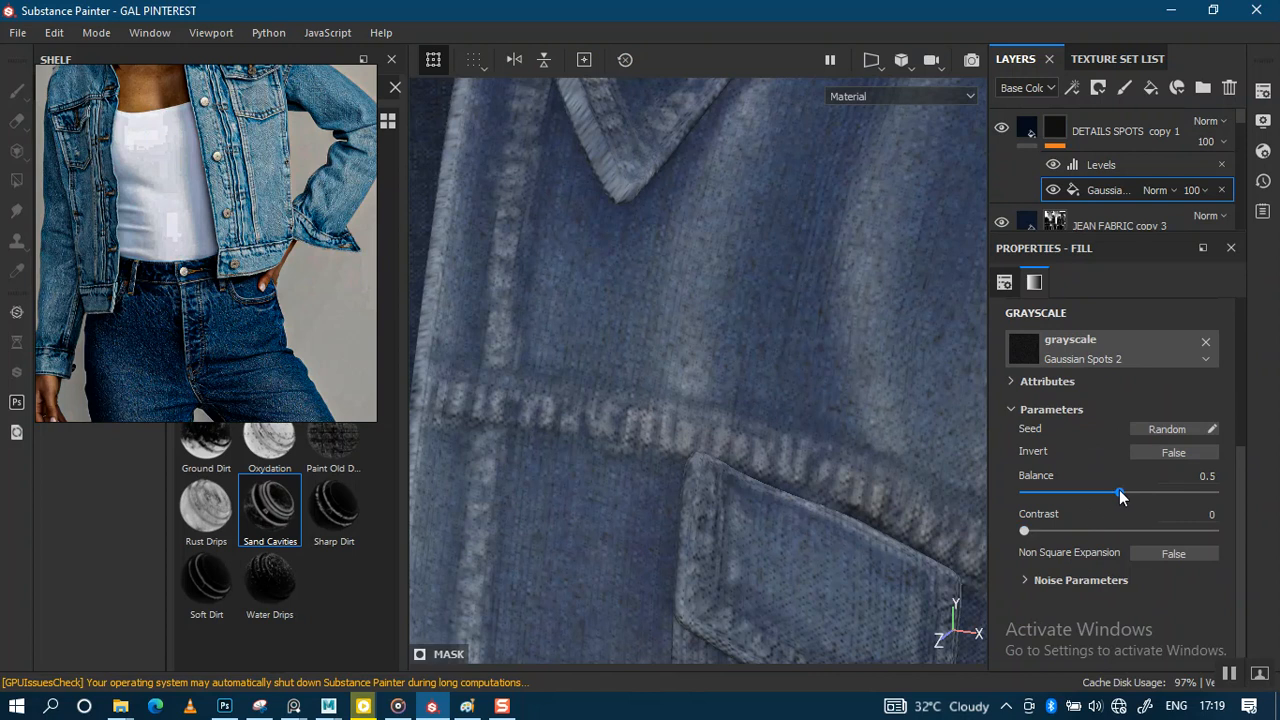
{"action": "left_click_drag", "start_coordinate": [1119, 489], "coordinate": [1099, 497]}
{"action": "scroll", "coordinate": [855, 480], "scroll_direction": "down", "scroll_amount": 1}
{"action": "left_click", "coordinate": [1100, 492]}
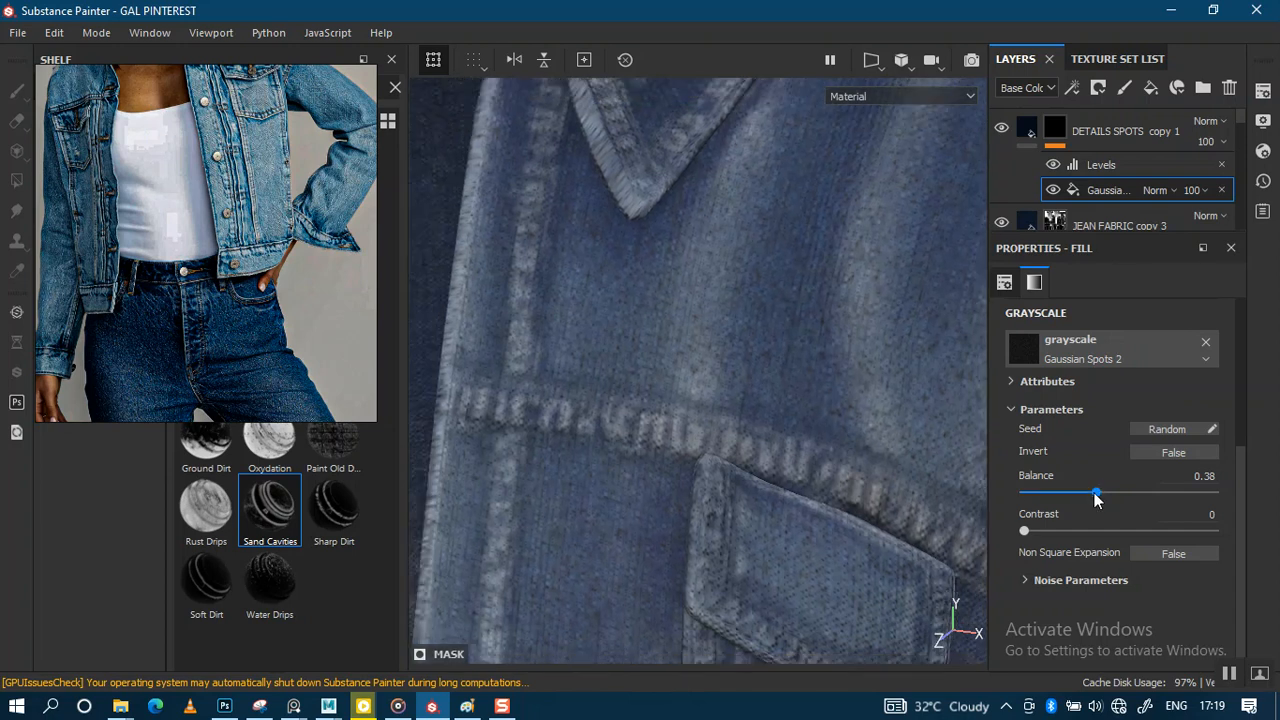
{"action": "left_click_drag", "start_coordinate": [1119, 496], "coordinate": [1199, 492]}
{"action": "scroll", "coordinate": [603, 214], "scroll_direction": "down", "scroll_amount": 5}
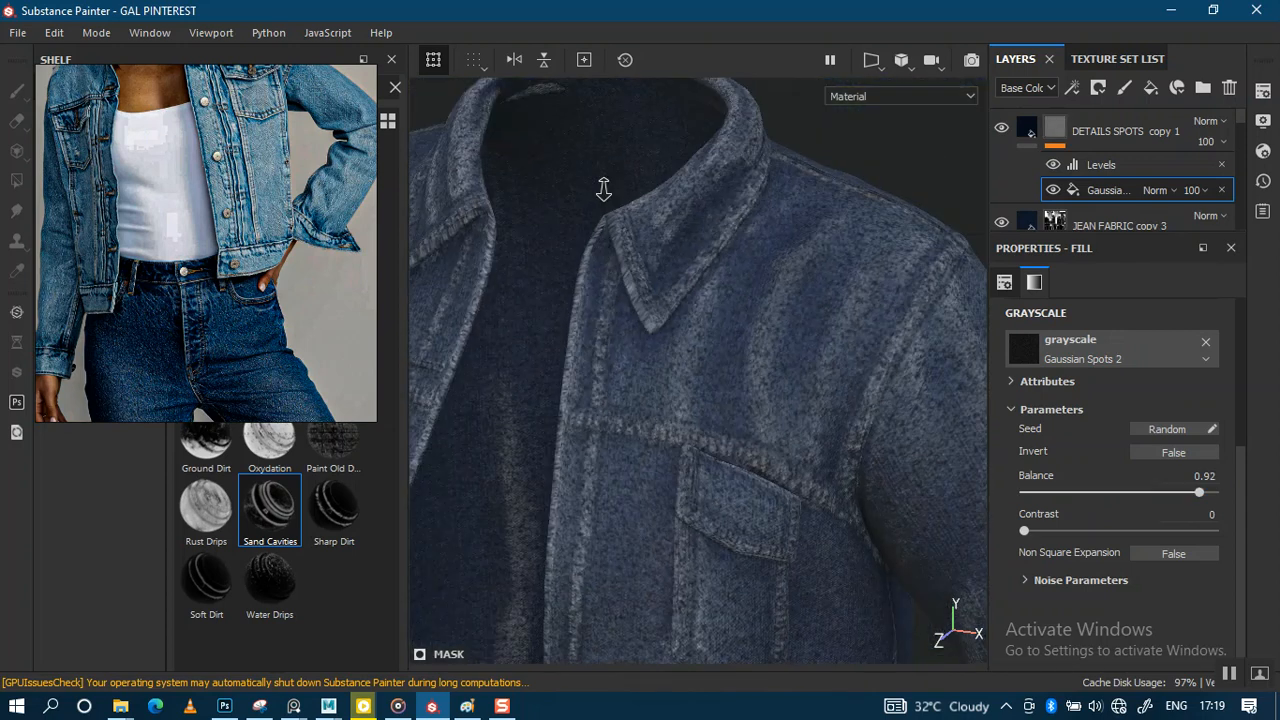
{"action": "scroll", "coordinate": [700, 290], "scroll_direction": "up", "scroll_amount": 4}
{"action": "scroll", "coordinate": [720, 391], "scroll_direction": "down", "scroll_amount": 1}
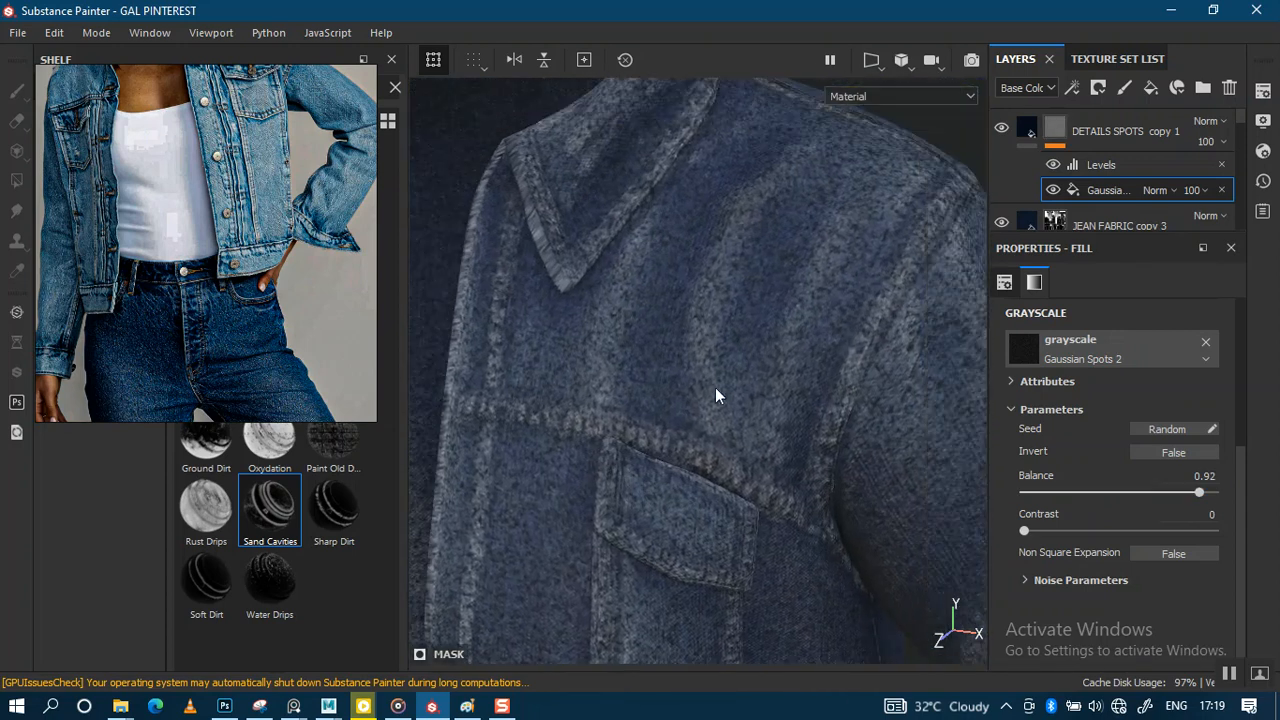
Step: Set the UV scale of the Gaussian Spots 2 mask fill to 10 for much finer spots
{"action": "scroll", "coordinate": [1050, 530], "scroll_direction": "up", "scroll_amount": 3}
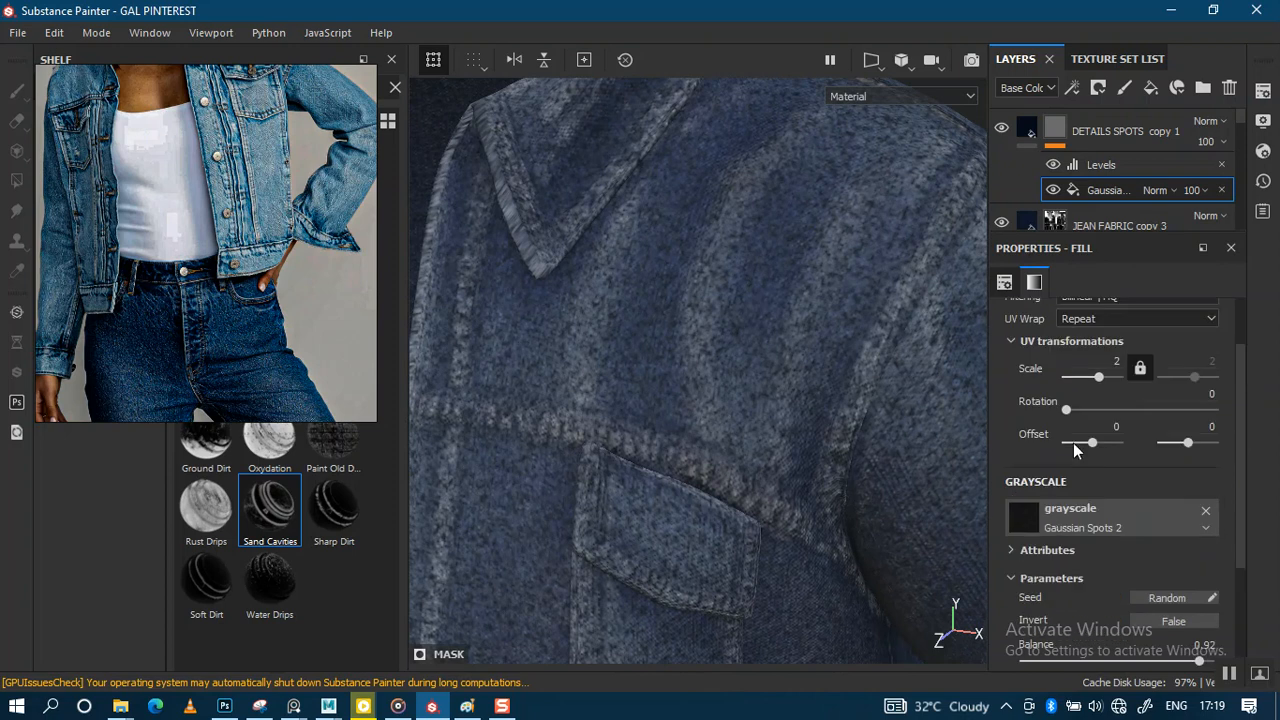
{"action": "left_click", "coordinate": [1127, 362]}
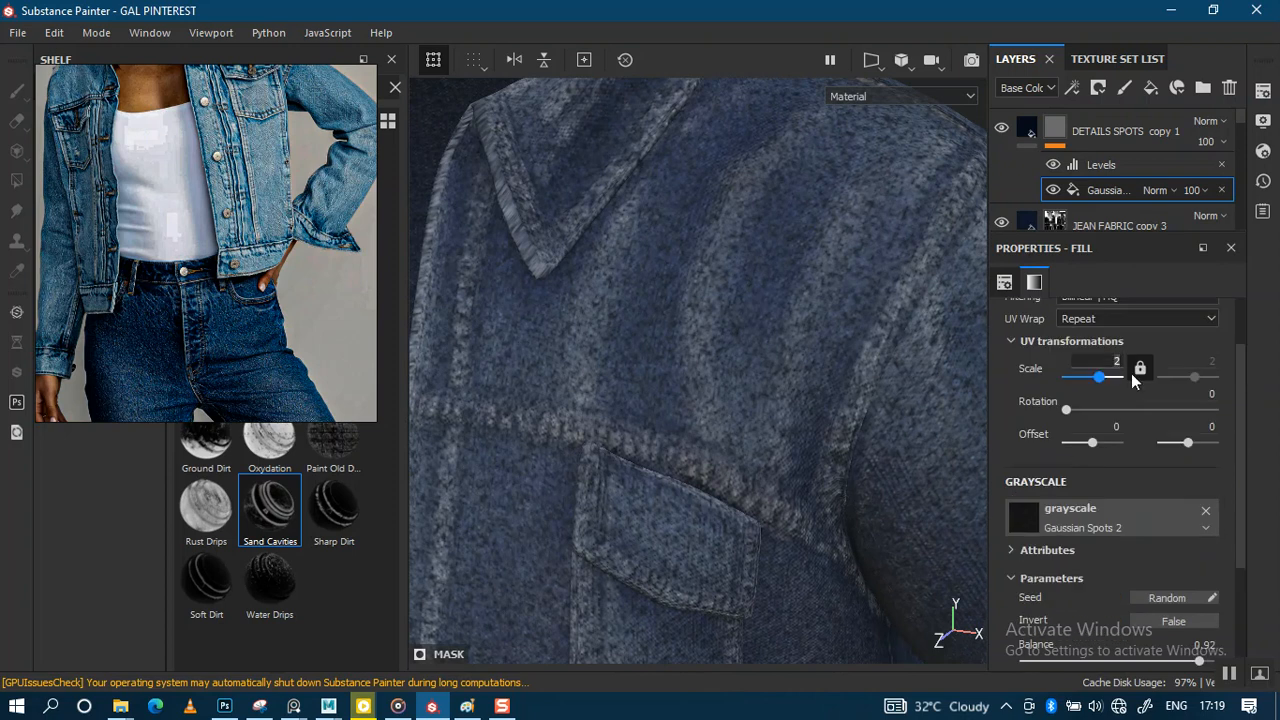
{"action": "key", "text": "Return"}
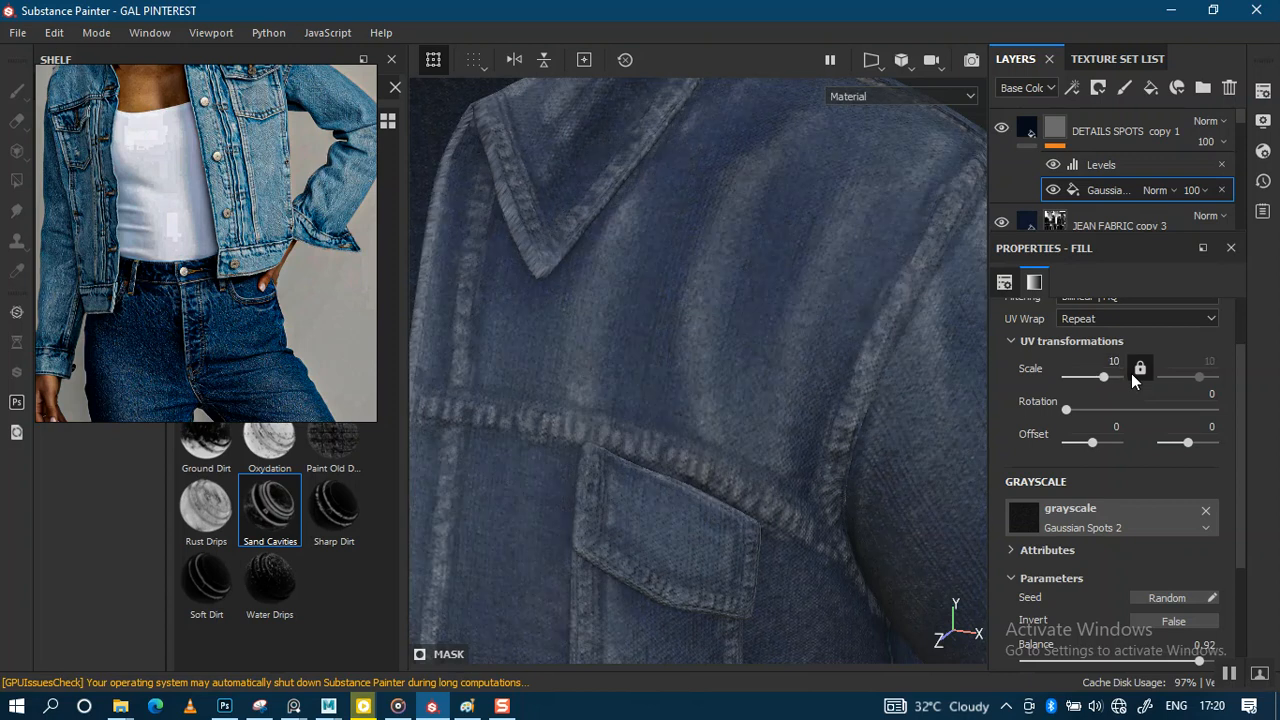
{"action": "mouse_move", "coordinate": [800, 412]}
{"action": "left_mouse_down", "text": "alt"}
{"action": "mouse_move", "coordinate": [763, 440]}
{"action": "mouse_move", "coordinate": [786, 586]}
{"action": "mouse_move", "coordinate": [749, 423]}
{"action": "mouse_move", "coordinate": [794, 412]}
{"action": "left_mouse_up", "text": "alt"}
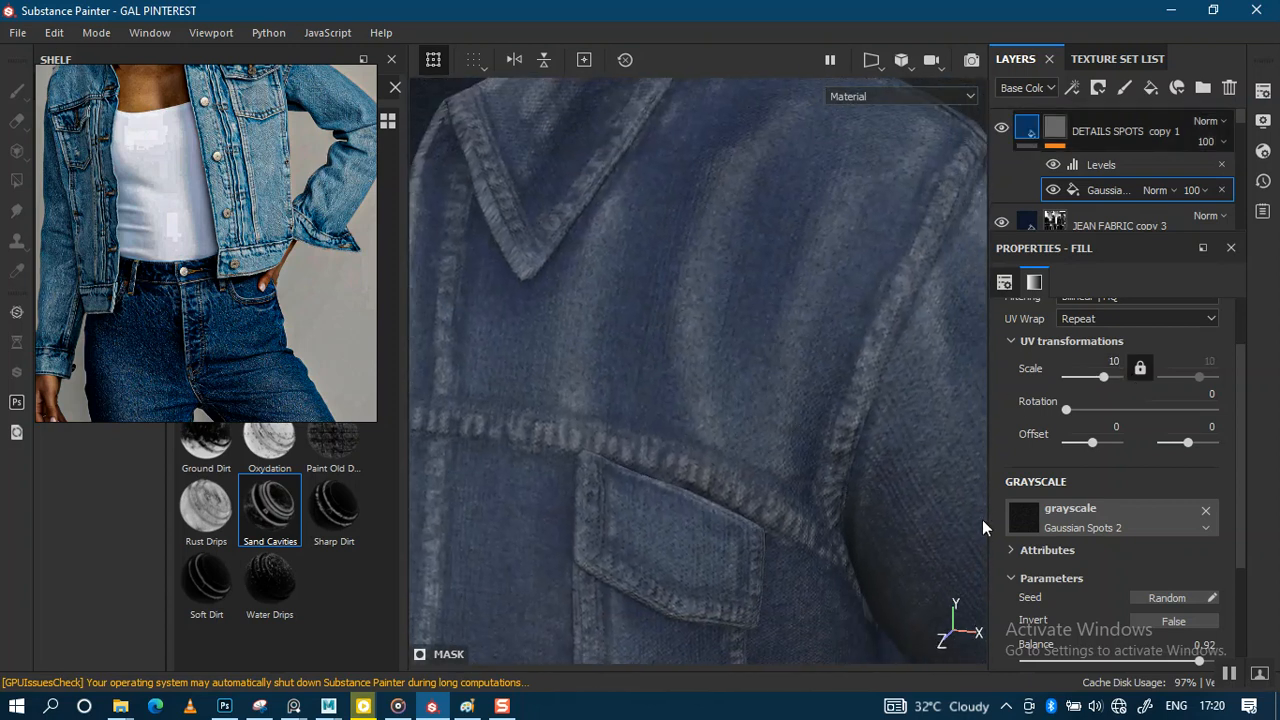
Step: Darken the base color of DETAILS SPOTS copy 1 to near-black navy (R 0.000, G 0.001, B 0.003) and compare the layer hidden and shown
{"action": "left_click", "coordinate": [1060, 661]}
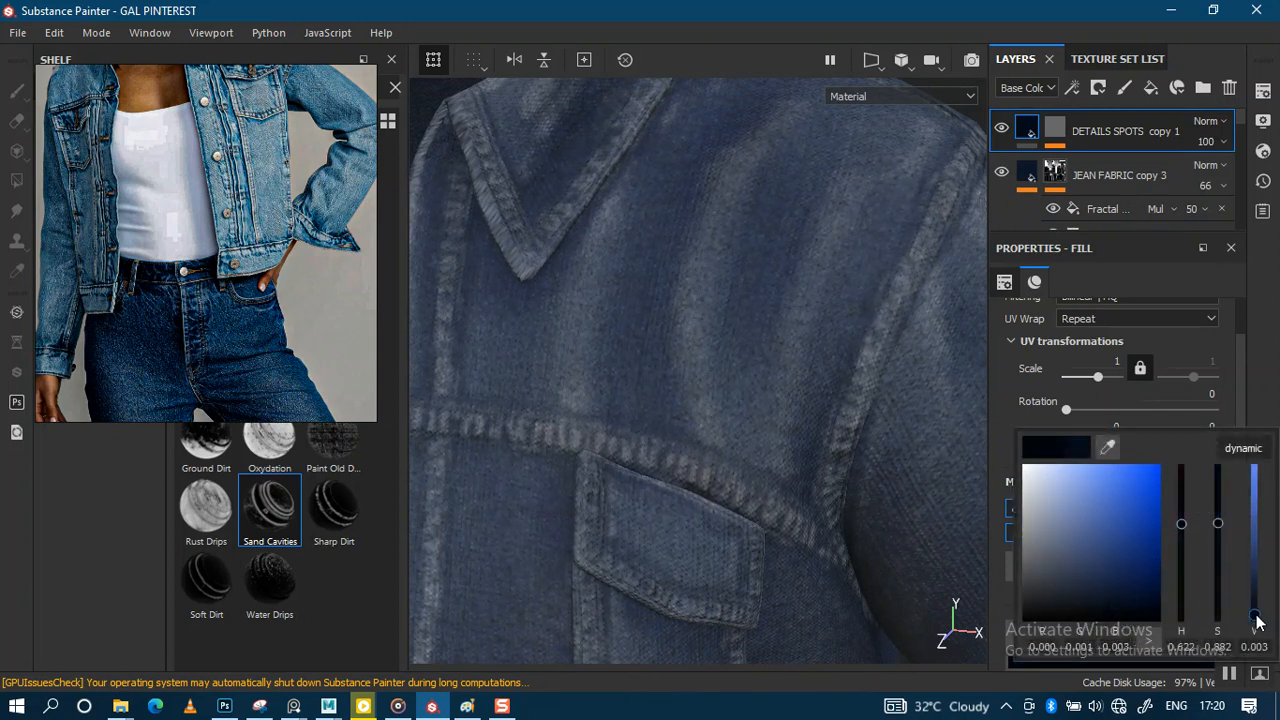
{"action": "left_click", "coordinate": [867, 383]}
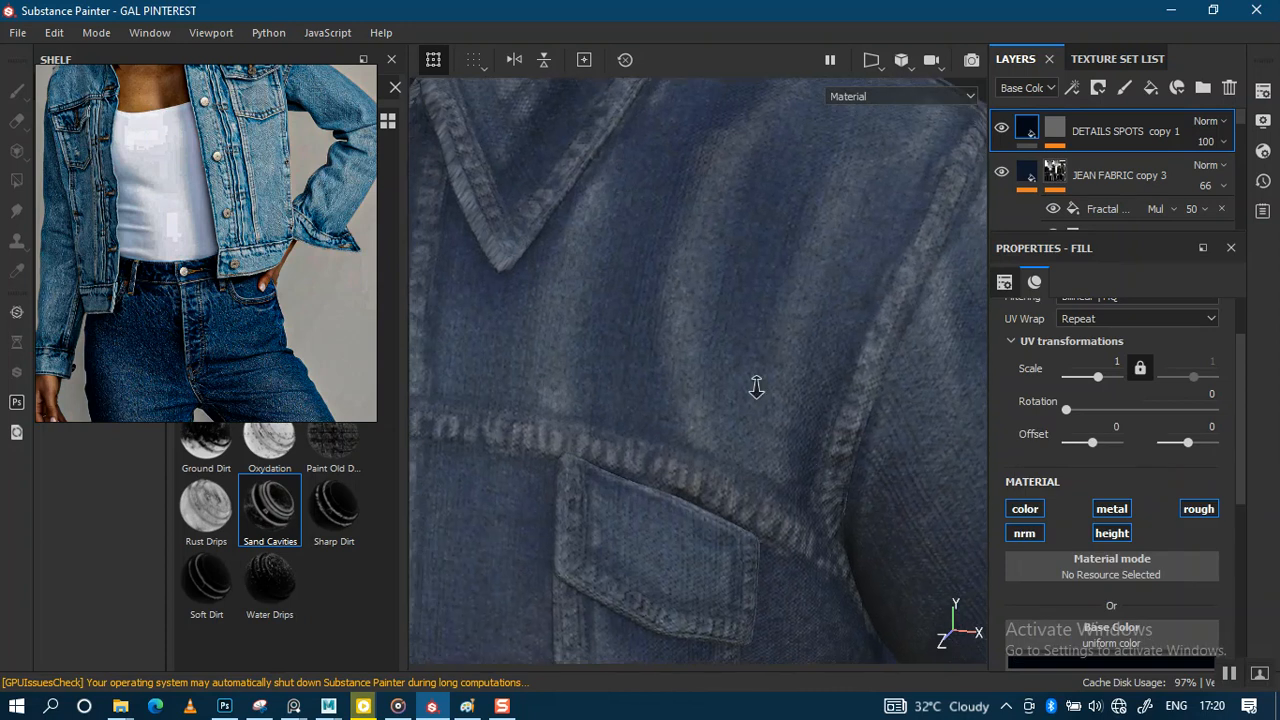
{"action": "key", "text": "f"}
{"action": "left_click", "coordinate": [1001, 129]}
{"action": "left_click", "coordinate": [1001, 129]}
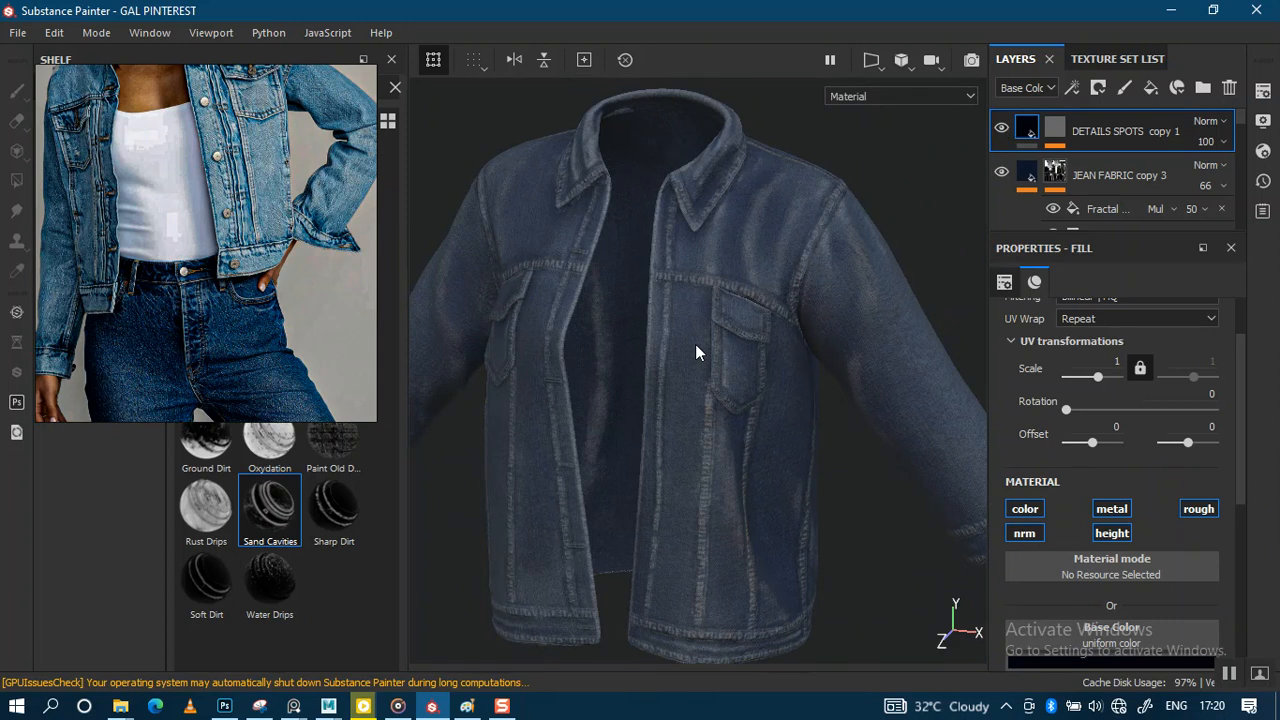
Step: Examine the dark spots up close on the jacket's chest, collar, pocket and shoulder, and across the whole front
{"action": "scroll", "coordinate": [697, 352], "scroll_direction": "up", "scroll_amount": 10}
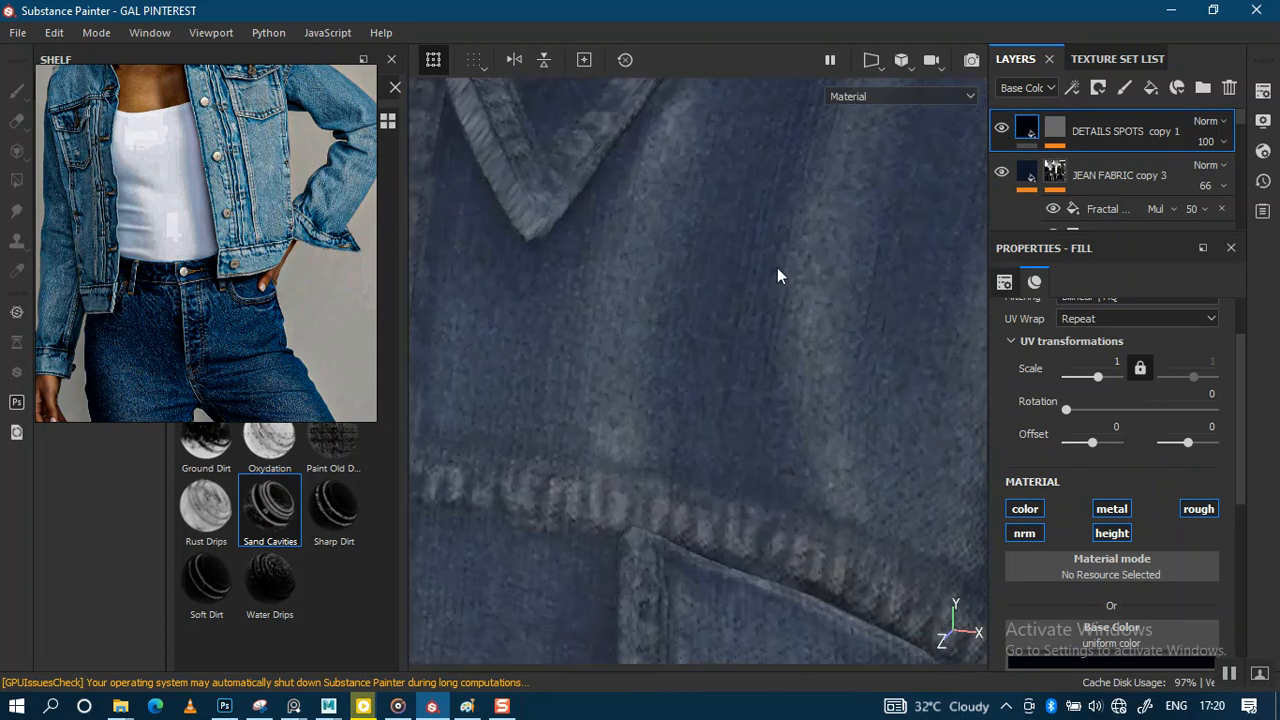
{"action": "left_click_drag", "start_coordinate": [779, 276], "coordinate": [724, 342], "text": "alt"}
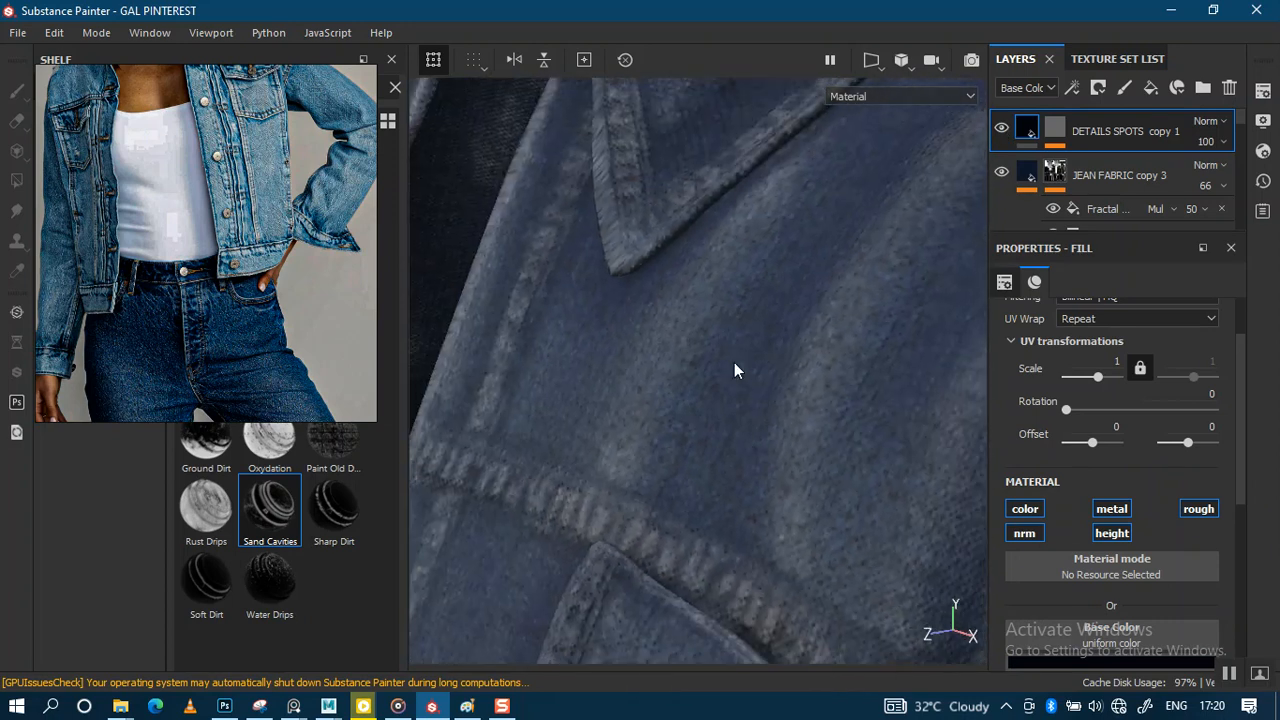
{"action": "scroll", "coordinate": [794, 386], "scroll_direction": "down", "scroll_amount": 3}
{"action": "left_click_drag", "start_coordinate": [794, 386], "coordinate": [777, 277], "text": "alt"}
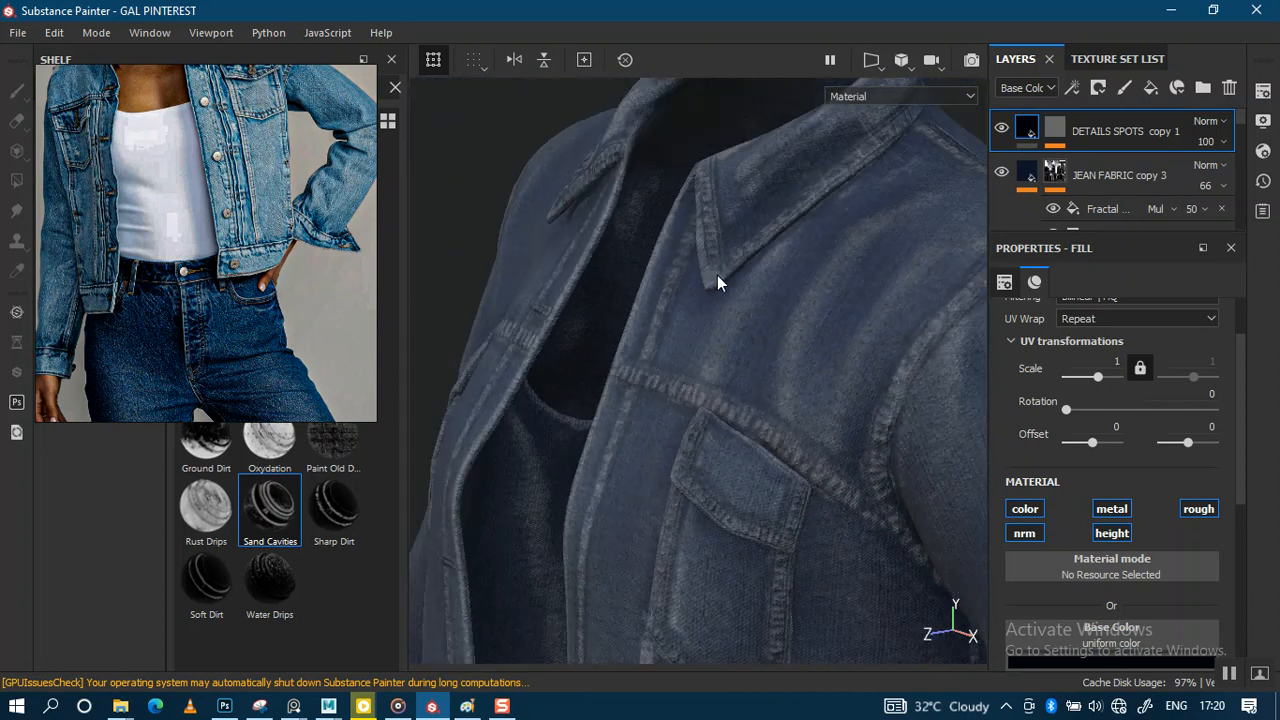
{"action": "scroll", "coordinate": [747, 441], "scroll_direction": "up", "scroll_amount": 5}
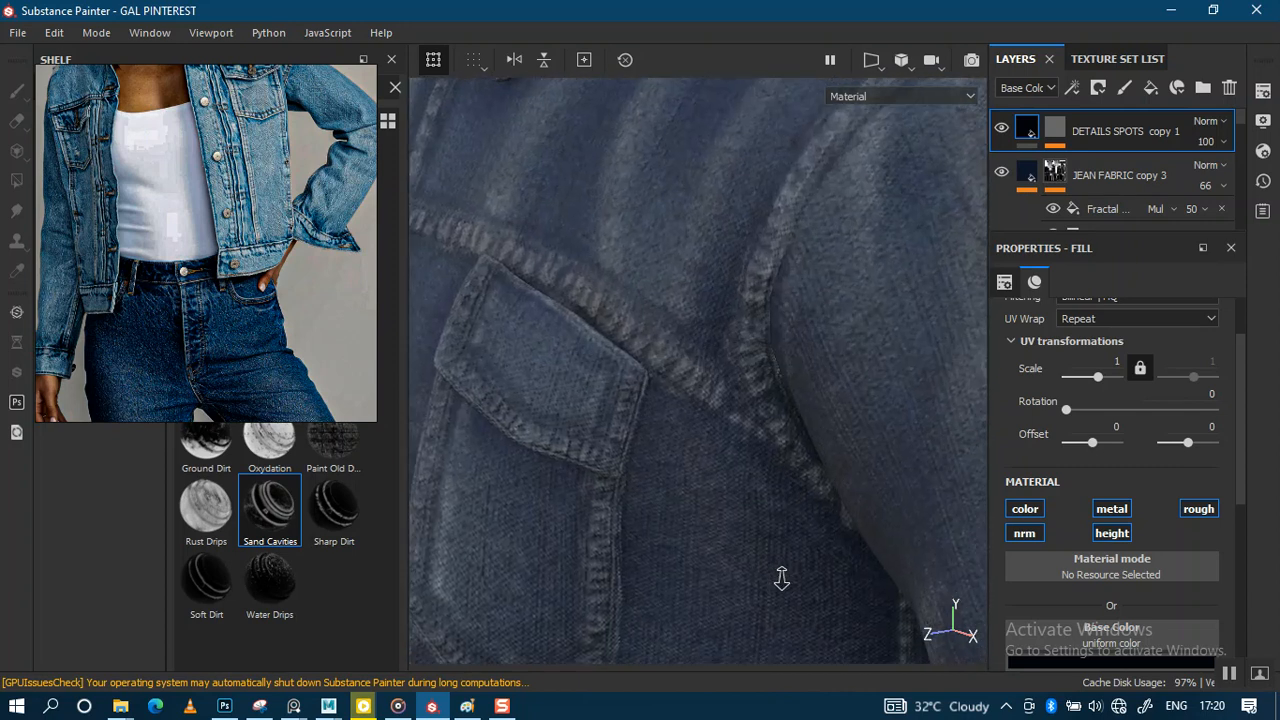
{"action": "left_click_drag", "start_coordinate": [707, 448], "coordinate": [741, 478], "text": "alt"}
{"action": "right_click_drag", "start_coordinate": [741, 478], "coordinate": [597, 297], "text": "alt"}
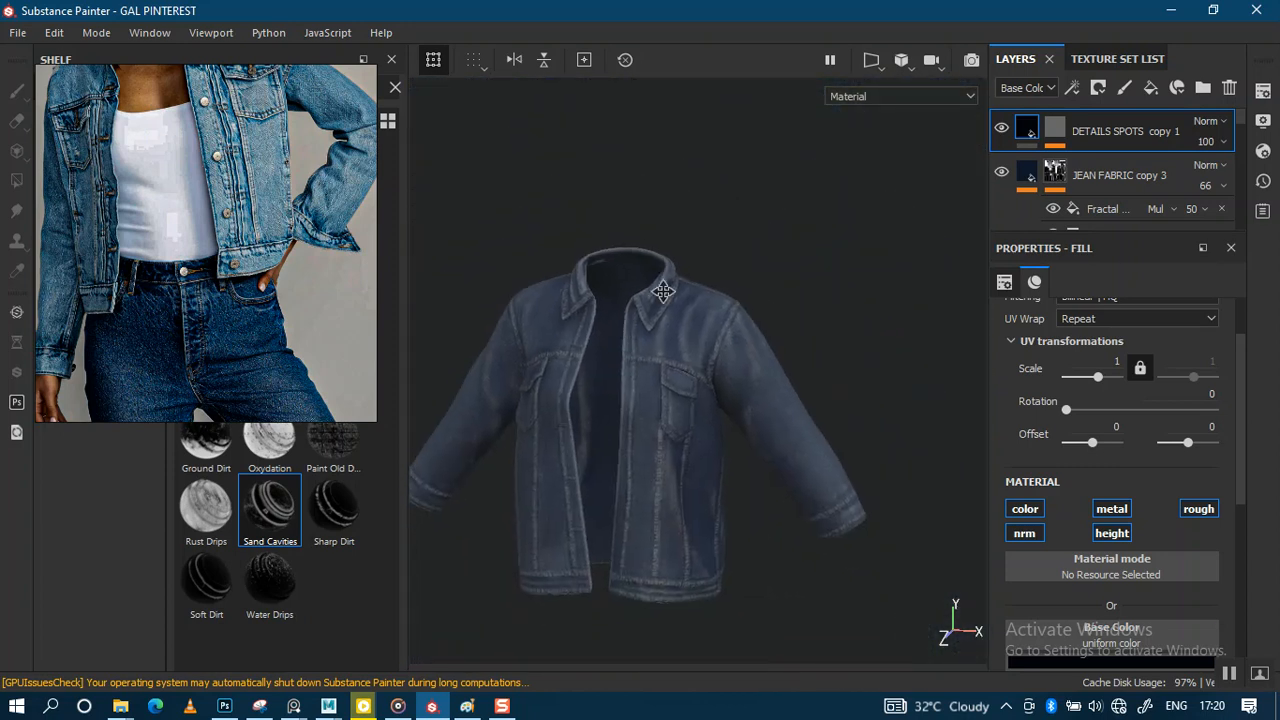
{"action": "left_click_drag", "start_coordinate": [676, 297], "coordinate": [737, 302], "text": "alt"}
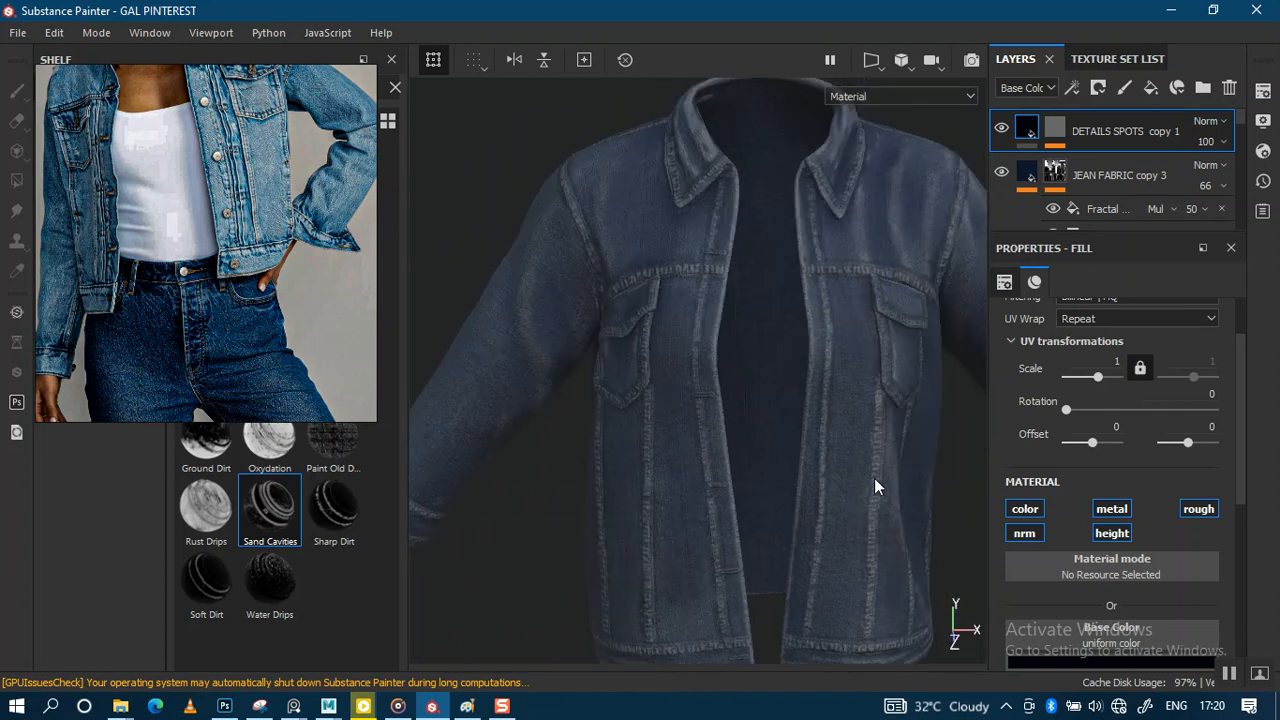
{"action": "left_click_drag", "start_coordinate": [737, 423], "coordinate": [699, 420], "text": "alt"}
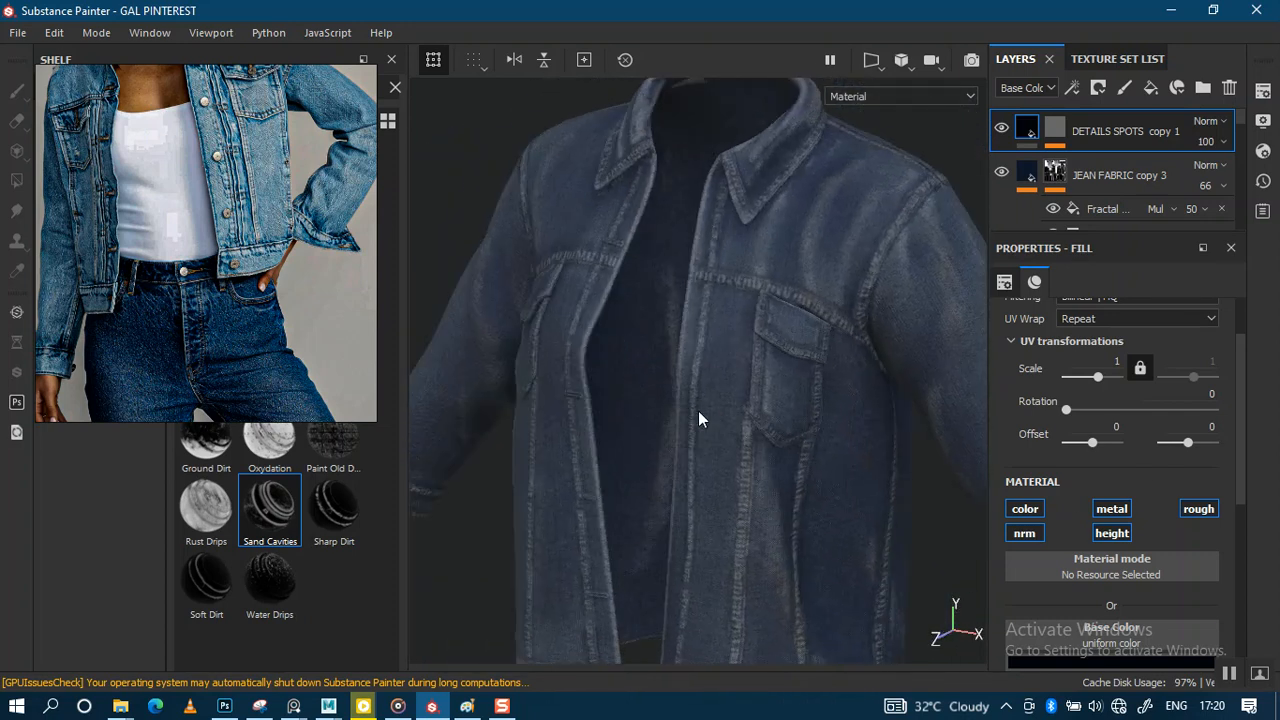
{"action": "middle_click_drag", "start_coordinate": [699, 420], "coordinate": [723, 409], "text": "alt"}
{"action": "right_click_drag", "start_coordinate": [723, 409], "coordinate": [758, 471], "text": "alt"}
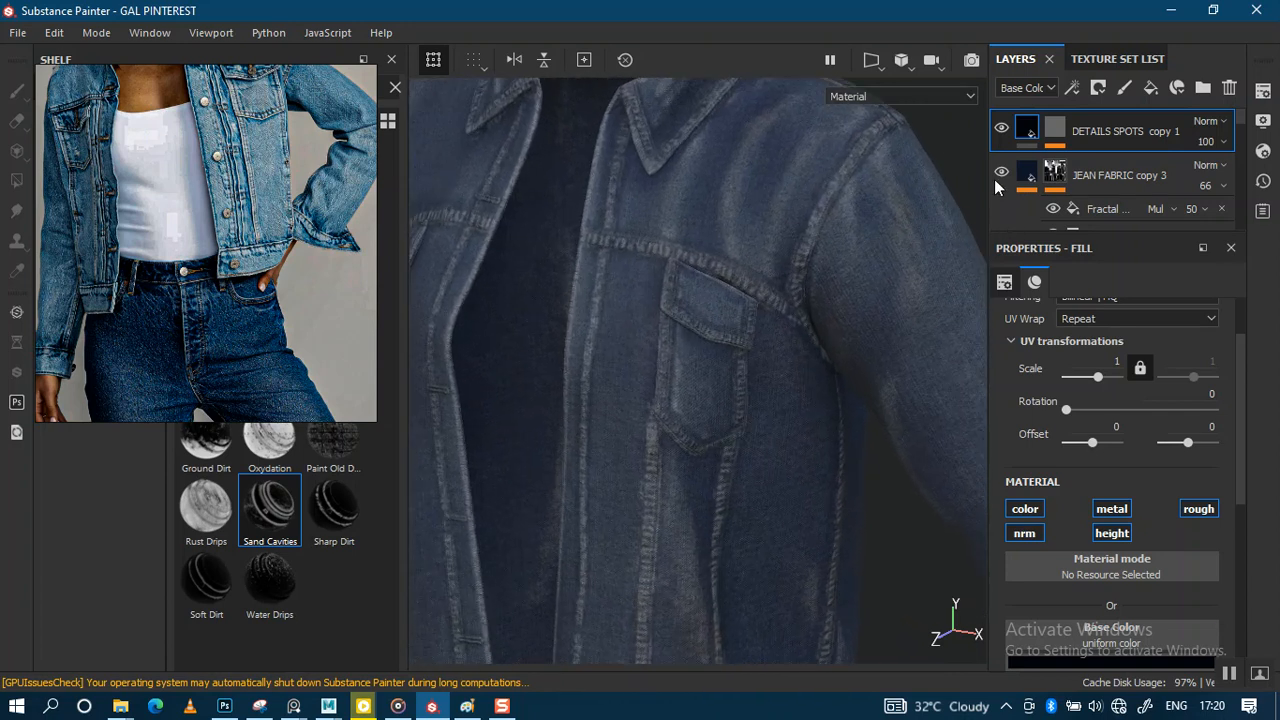
Step: Compare the jacket's front repeatedly with DETAILS SPOTS copy 1 hidden and shown
{"action": "left_click", "coordinate": [1002, 129]}
{"action": "left_click", "coordinate": [1002, 129]}
{"action": "left_click", "coordinate": [1002, 129]}
{"action": "left_click", "coordinate": [1002, 129]}
{"action": "left_click", "coordinate": [1002, 129]}
{"action": "left_click", "coordinate": [1002, 129]}
{"action": "left_click", "coordinate": [1002, 129]}
{"action": "left_click", "coordinate": [1002, 129]}
Step: Move DETAILS SPOTS copy 1 down the layer stack to directly above MASK DISP and compare the jacket with it hidden and shown
{"action": "left_click_drag", "start_coordinate": [1142, 134], "coordinate": [1135, 170]}
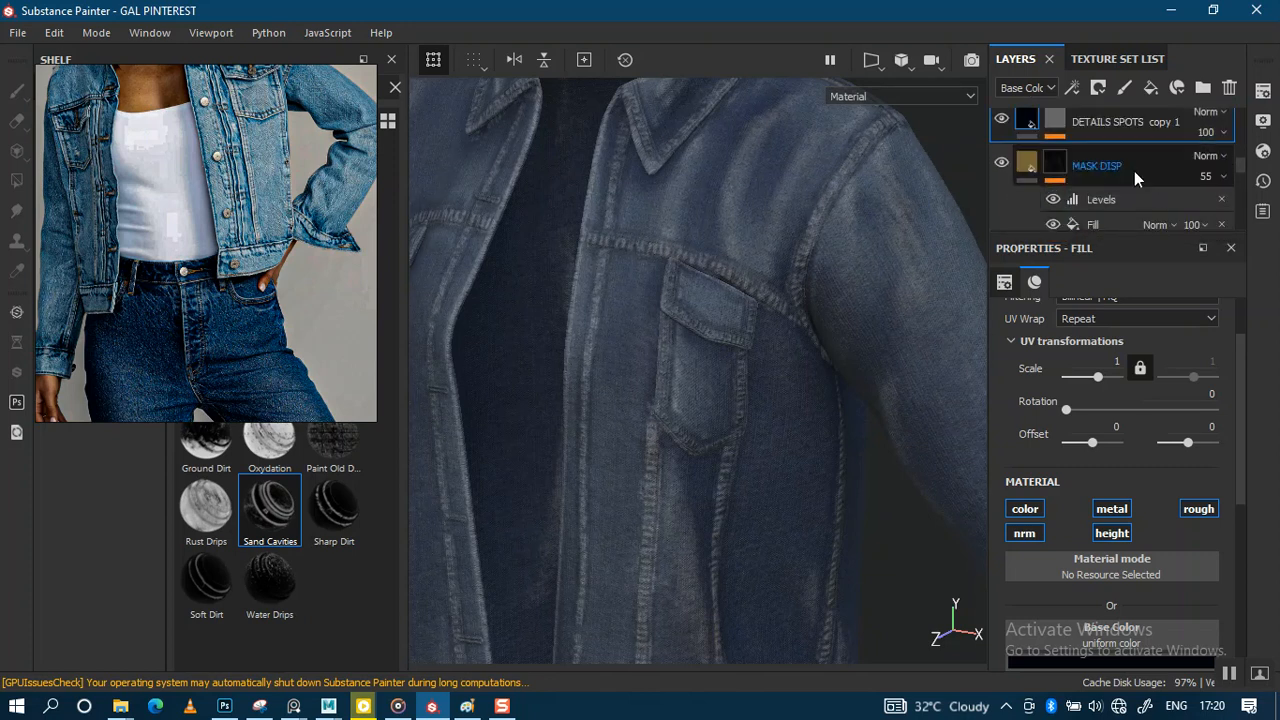
{"action": "scroll", "coordinate": [740, 300], "scroll_direction": "down", "scroll_amount": 6}
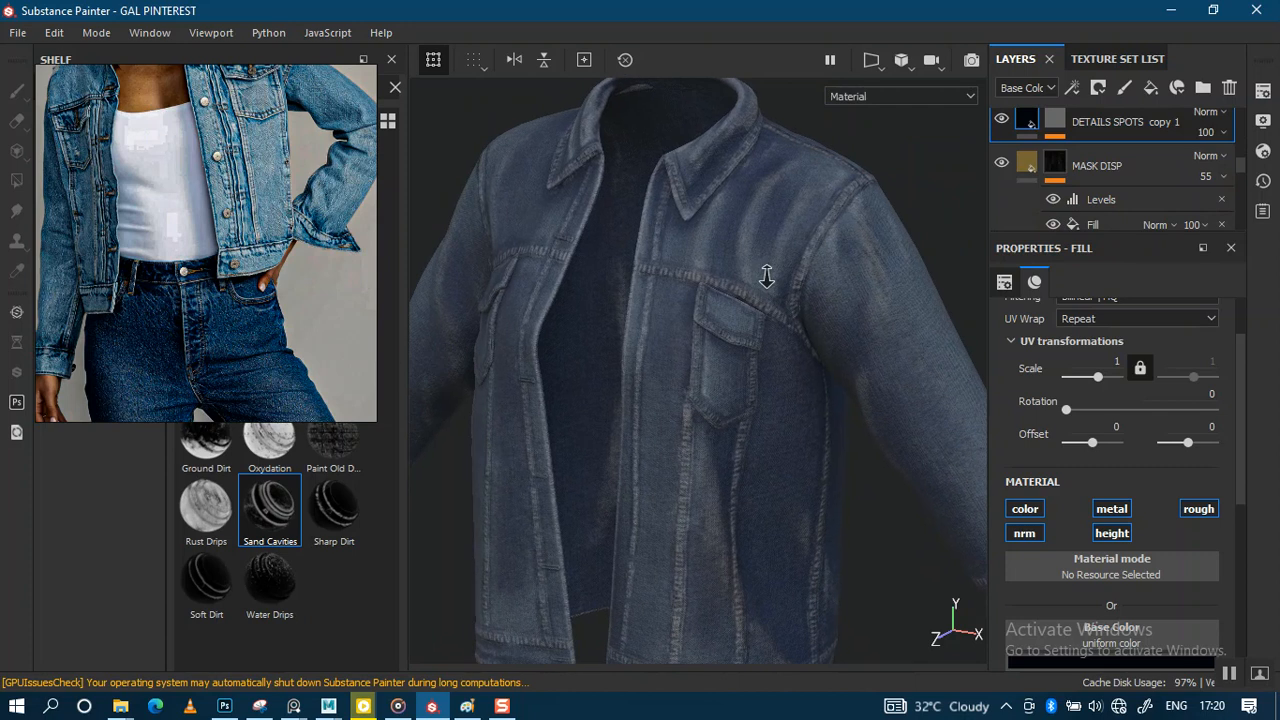
{"action": "right_click_drag", "start_coordinate": [767, 277], "coordinate": [840, 281], "text": "alt"}
{"action": "left_click", "coordinate": [1002, 120]}
{"action": "left_click", "coordinate": [1002, 121]}
{"action": "left_click", "coordinate": [1002, 120]}
{"action": "left_click", "coordinate": [1002, 120]}
Step: Compare the lower front panels of the jacket with the MASK AO layer hidden and shown
{"action": "right_click_drag", "start_coordinate": [865, 343], "coordinate": [713, 335], "text": "alt"}
{"action": "left_click_drag", "start_coordinate": [713, 335], "coordinate": [773, 405], "text": "alt"}
{"action": "scroll", "coordinate": [1236, 166], "scroll_direction": "down", "scroll_amount": 4}
{"action": "left_click_drag", "start_coordinate": [1241, 136], "coordinate": [1240, 159]}
{"action": "left_click", "coordinate": [1001, 158]}
{"action": "left_click", "coordinate": [1001, 158]}
{"action": "left_click", "coordinate": [1001, 157]}
{"action": "left_click", "coordinate": [1001, 157]}
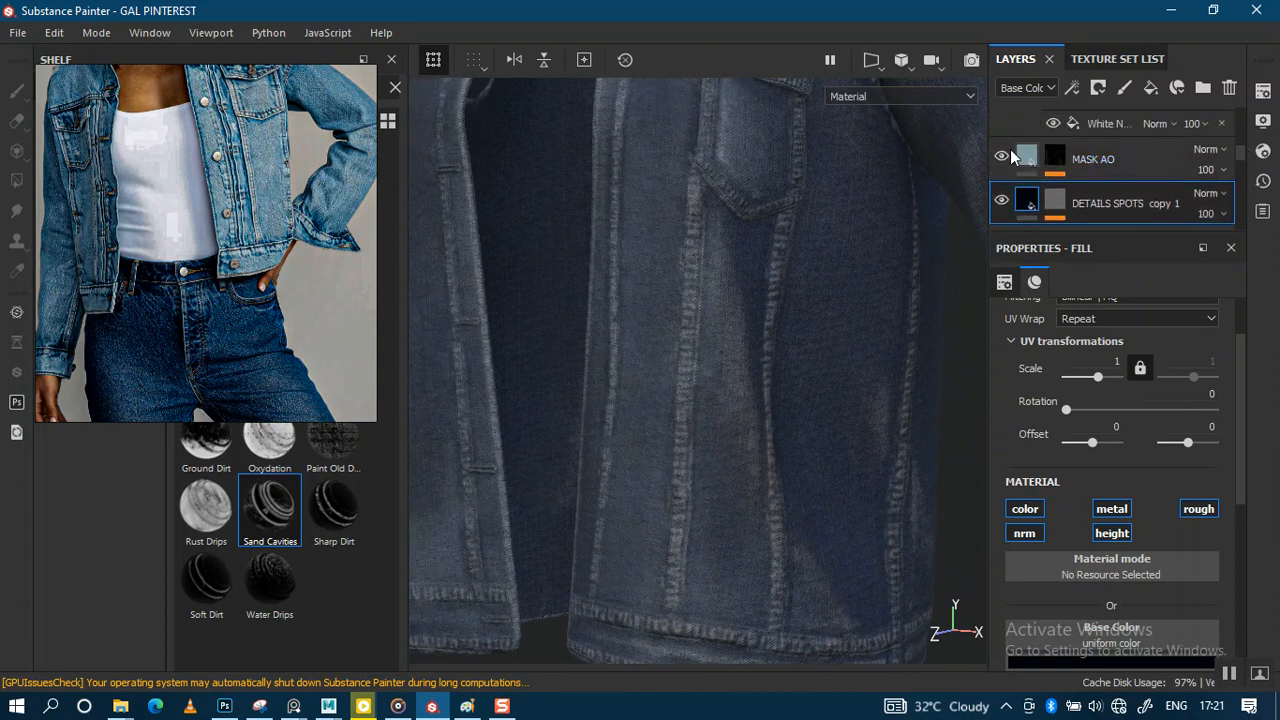
Step: Select the Paint effect in MASK AO's mask for brush painting and enlarge the brush size to 13.48
{"action": "key", "text": "1"}
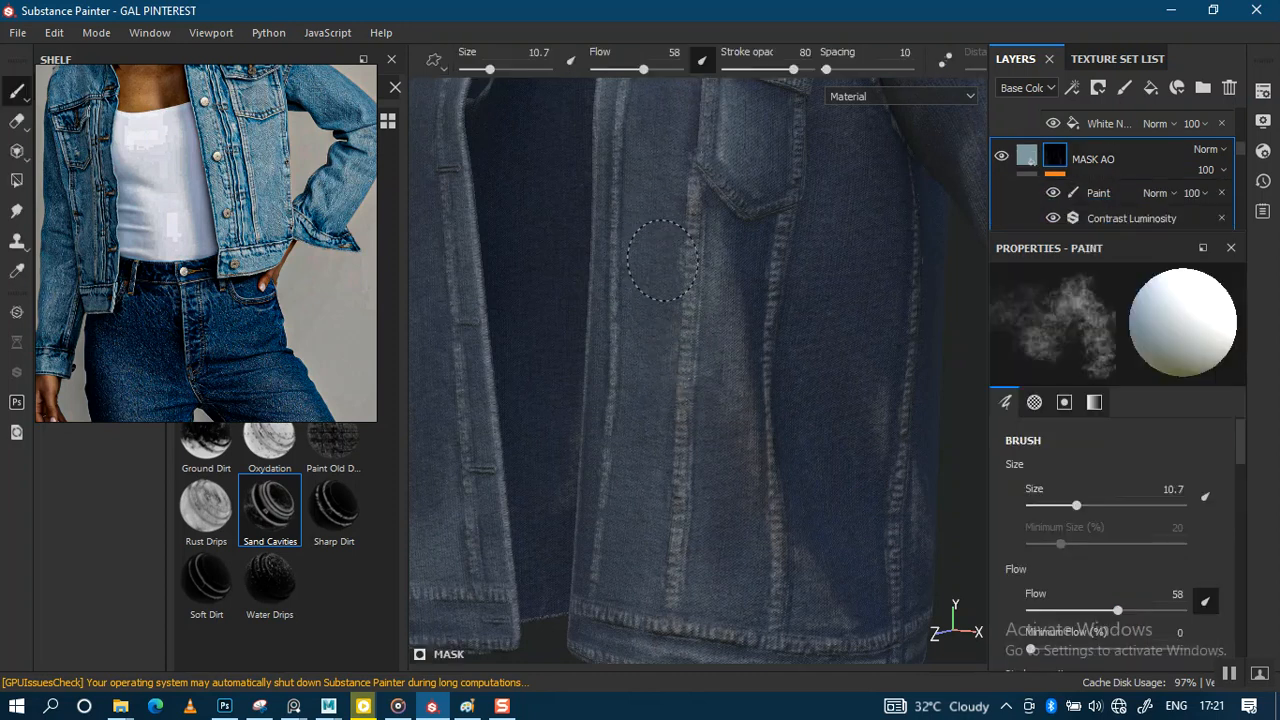
{"action": "key", "text": "x"}
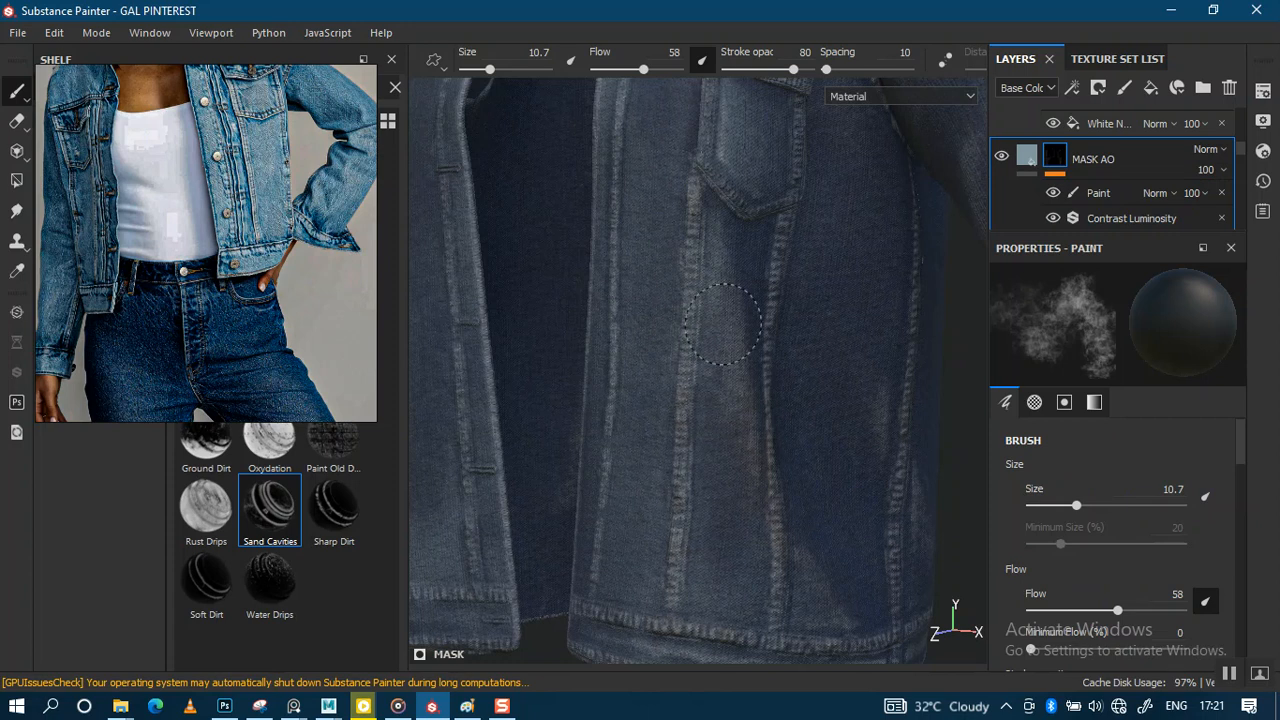
{"action": "left_click", "coordinate": [1107, 188]}
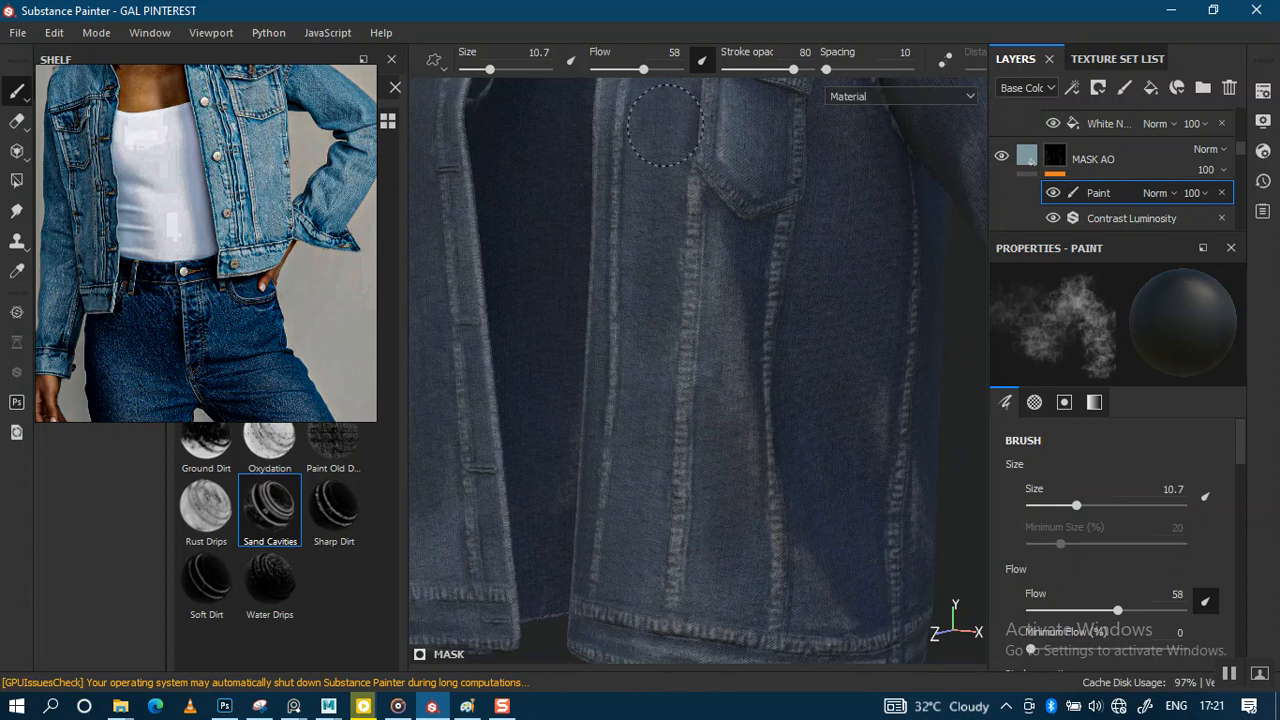
{"action": "mouse_move", "coordinate": [751, 343]}
{"action": "left_mouse_down", "text": "alt"}
{"action": "mouse_move", "coordinate": [706, 366]}
{"action": "mouse_move", "coordinate": [763, 337]}
{"action": "mouse_move", "coordinate": [705, 340]}
{"action": "left_mouse_up", "text": "alt"}
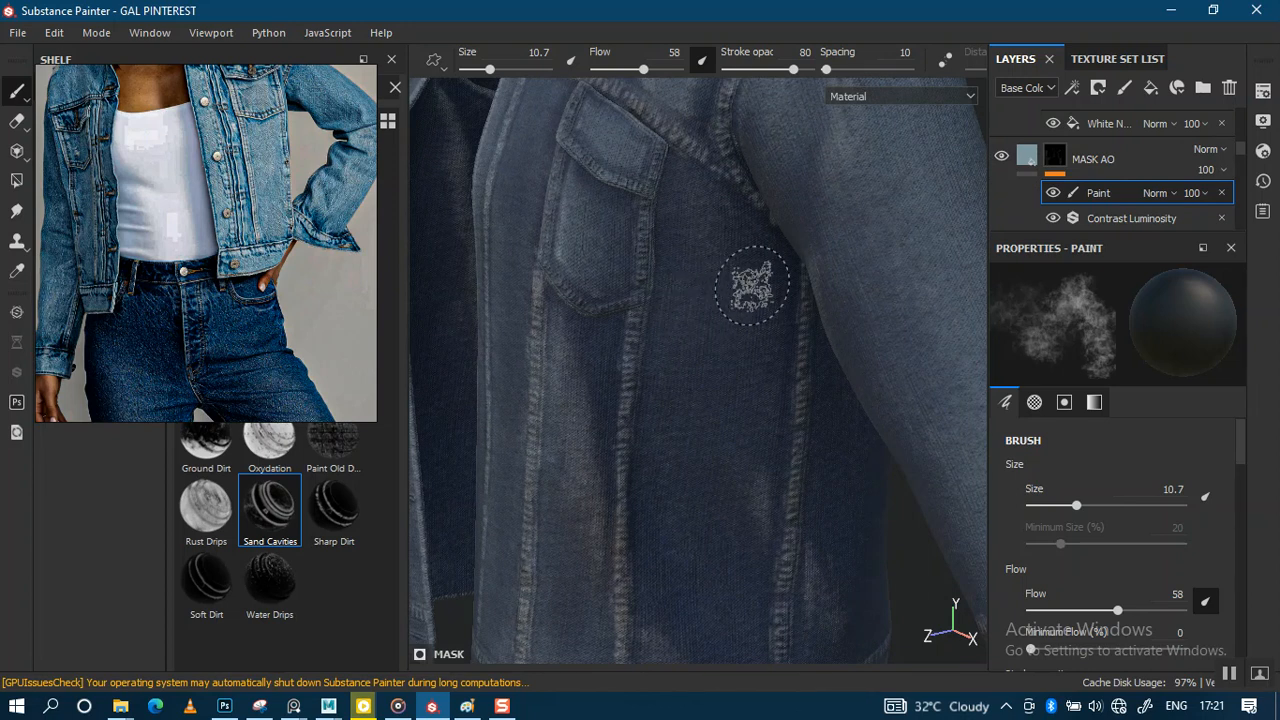
{"action": "mouse_move", "coordinate": [754, 334]}
{"action": "left_mouse_down", "text": "alt"}
{"action": "mouse_move", "coordinate": [749, 386]}
{"action": "mouse_move", "coordinate": [808, 343]}
{"action": "mouse_move", "coordinate": [777, 340]}
{"action": "mouse_move", "coordinate": [818, 337]}
{"action": "left_mouse_up", "text": "alt"}
{"action": "key", "text": "bracketright"}
{"action": "key", "text": "bracketright"}
Step: Test fading strokes on the side panel beside the chest pocket, undo them, and lower the stroke opacity to 10 and the flow to 37
{"action": "left_click_drag", "start_coordinate": [729, 371], "coordinate": [707, 210]}
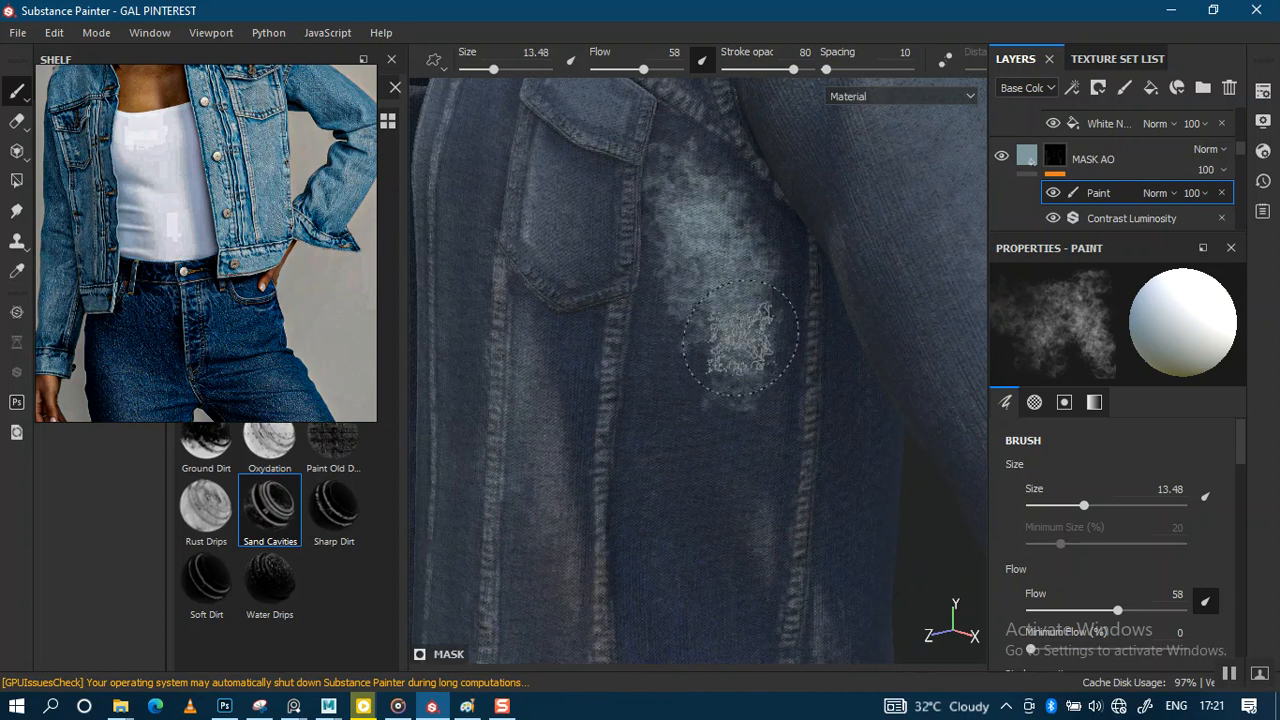
{"action": "key", "text": "ctrl+z"}
{"action": "left_click_drag", "start_coordinate": [790, 70], "coordinate": [756, 72]}
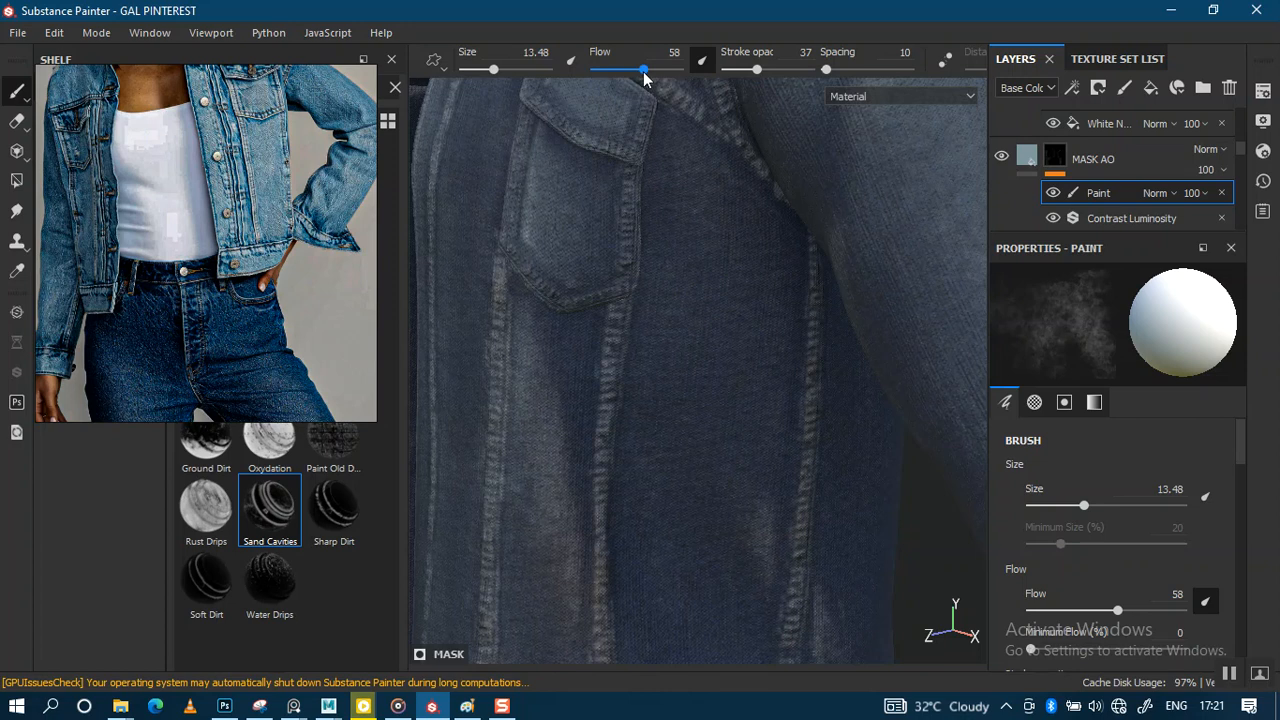
{"action": "left_click", "coordinate": [733, 70]}
{"action": "left_click_drag", "start_coordinate": [740, 70], "coordinate": [743, 70]}
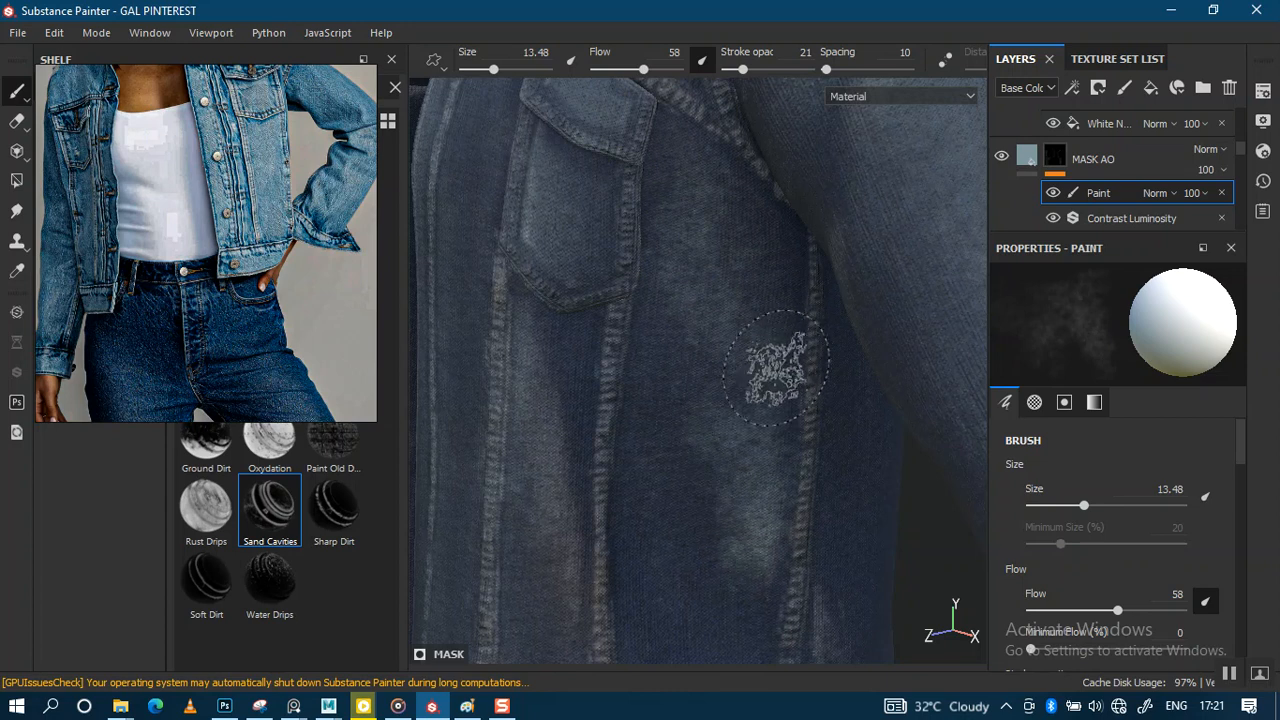
{"action": "key", "text": "ctrl"}
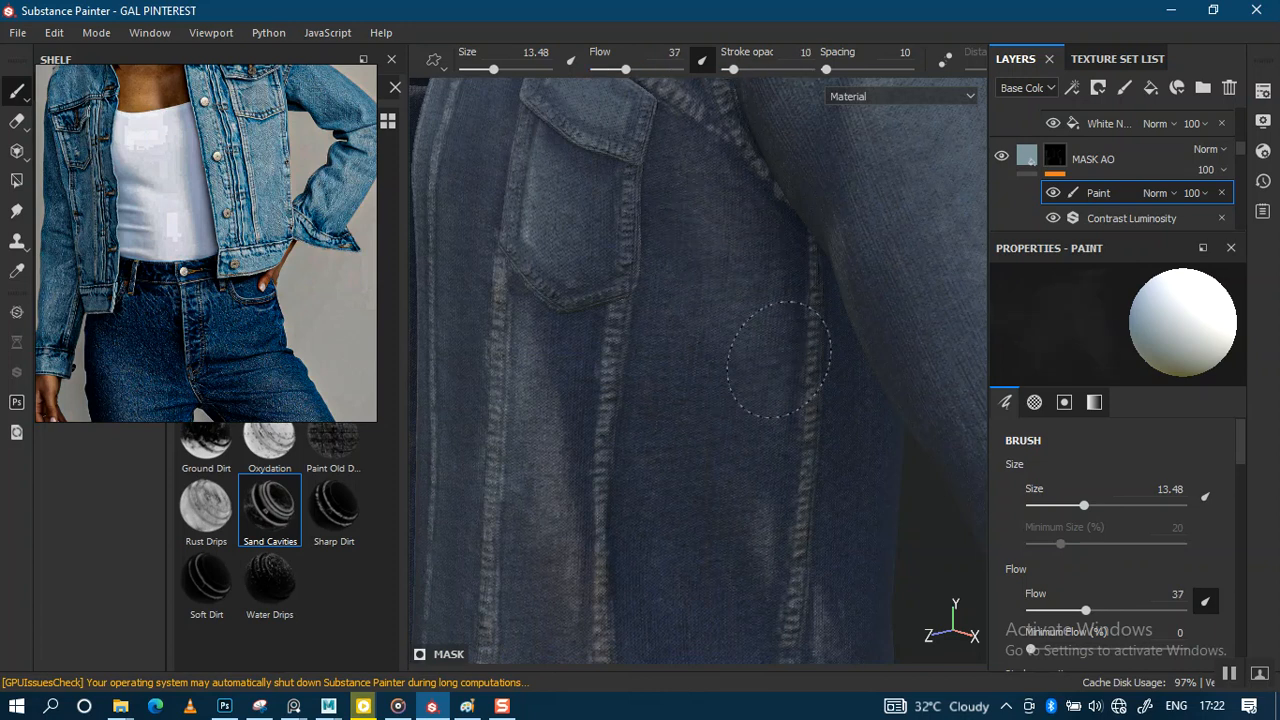
Step: Paint black in MASK AO's mask over the faded upper sleeve and raise the stroke opacity to 98
{"action": "middle_click_drag", "start_coordinate": [746, 468], "coordinate": [704, 293], "text": "alt"}
{"action": "mouse_move", "coordinate": [730, 537]}
{"action": "middle_mouse_down", "text": "alt"}
{"action": "mouse_move", "coordinate": [651, 114]}
{"action": "mouse_move", "coordinate": [734, 386]}
{"action": "mouse_move", "coordinate": [688, 297]}
{"action": "mouse_move", "coordinate": [731, 420]}
{"action": "mouse_move", "coordinate": [663, 343]}
{"action": "middle_mouse_up", "text": "alt"}
{"action": "left_click_drag", "start_coordinate": [663, 343], "coordinate": [691, 349], "text": "alt"}
{"action": "middle_click_drag", "start_coordinate": [691, 349], "coordinate": [665, 335], "text": "alt"}
{"action": "right_click_drag", "start_coordinate": [665, 335], "coordinate": [767, 524], "text": "shift"}
{"action": "left_click_drag", "start_coordinate": [732, 348], "coordinate": [680, 334], "text": "alt"}
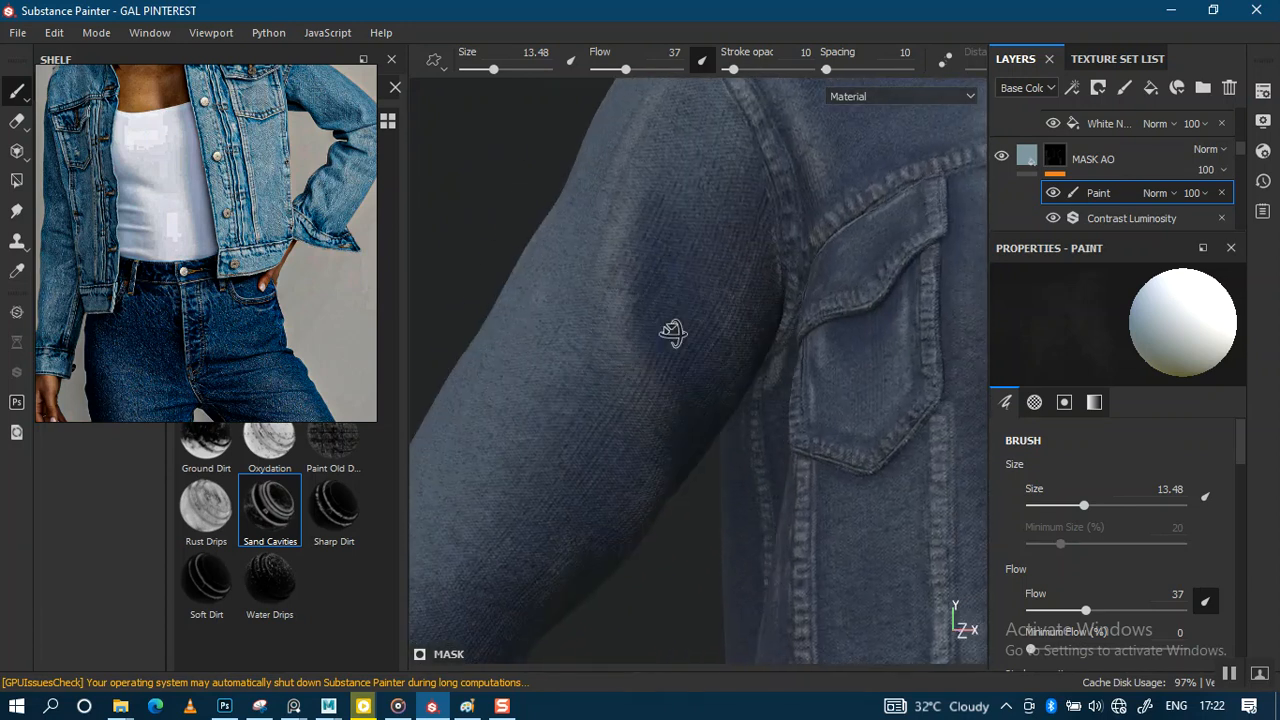
{"action": "right_click_drag", "start_coordinate": [680, 334], "coordinate": [686, 423], "text": "alt"}
{"action": "middle_click_drag", "start_coordinate": [686, 423], "coordinate": [716, 385], "text": "alt"}
{"action": "key", "text": "x"}
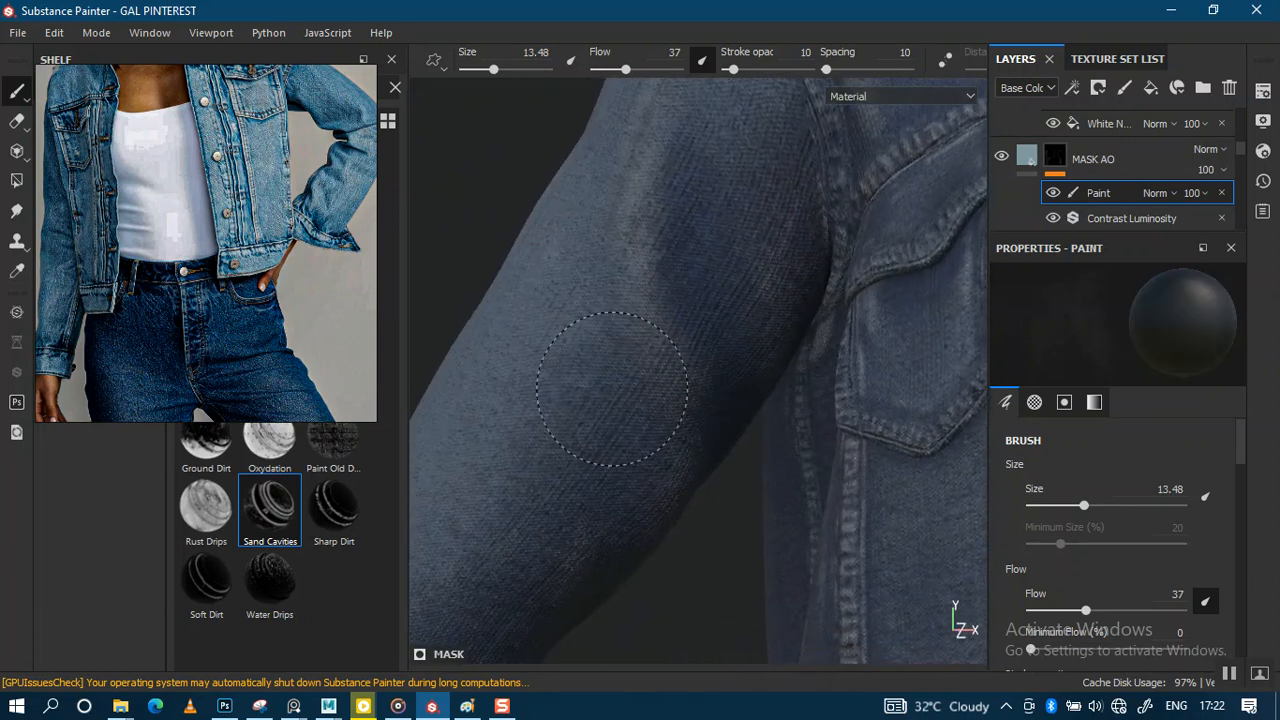
{"action": "mouse_move", "coordinate": [590, 308]}
{"action": "left_mouse_down"}
{"action": "mouse_move", "coordinate": [618, 410]}
{"action": "mouse_move", "coordinate": [654, 417]}
{"action": "left_mouse_up"}
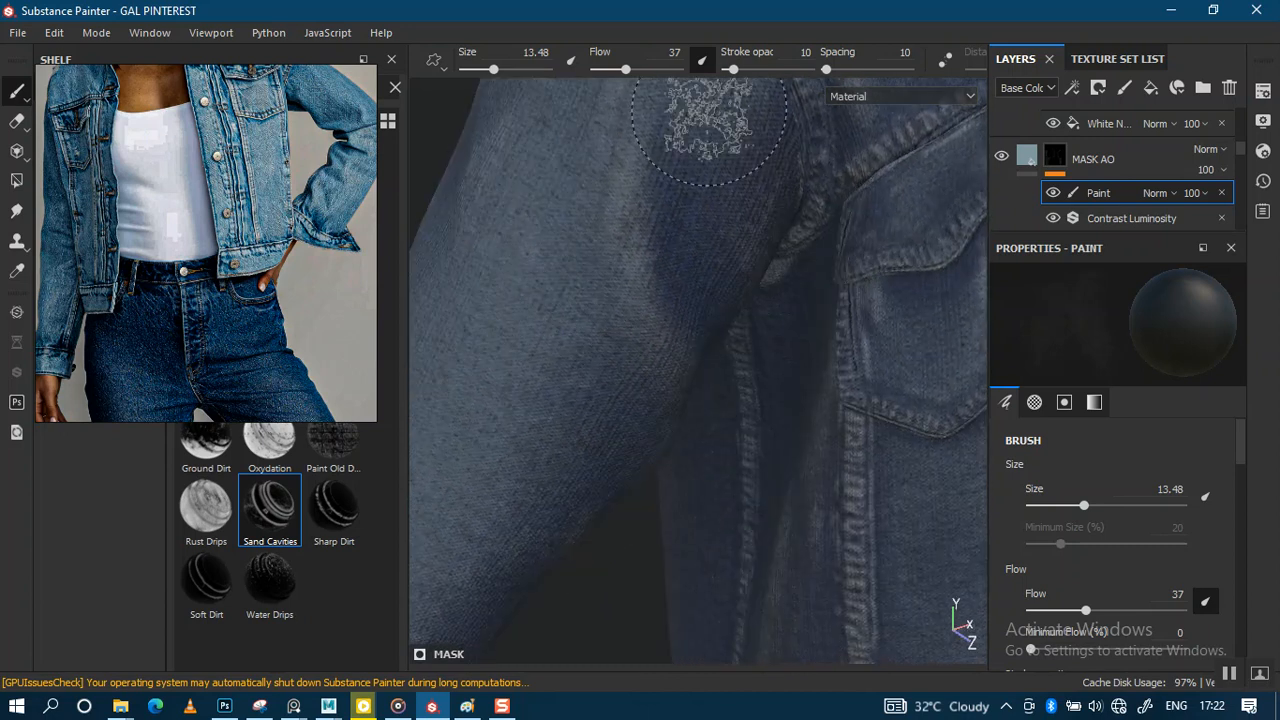
{"action": "left_click_drag", "start_coordinate": [768, 69], "coordinate": [808, 69]}
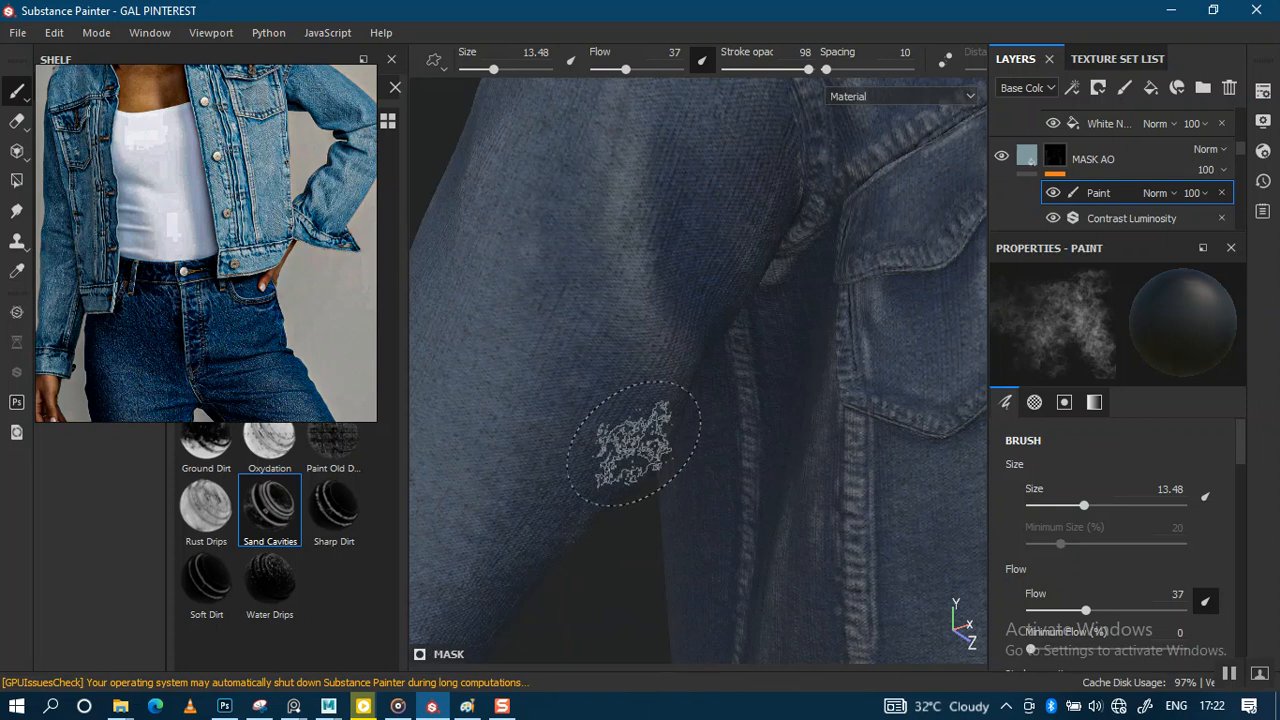
Step: Switch the mask brush back to white with stroke opacity 12 and paint faint fading on the back yoke below the collar
{"action": "scroll", "coordinate": [634, 443], "scroll_direction": "down", "scroll_amount": 3}
{"action": "middle_click_drag", "start_coordinate": [626, 250], "coordinate": [570, 474], "text": "alt"}
{"action": "left_click_drag", "start_coordinate": [637, 335], "coordinate": [598, 331], "text": "alt"}
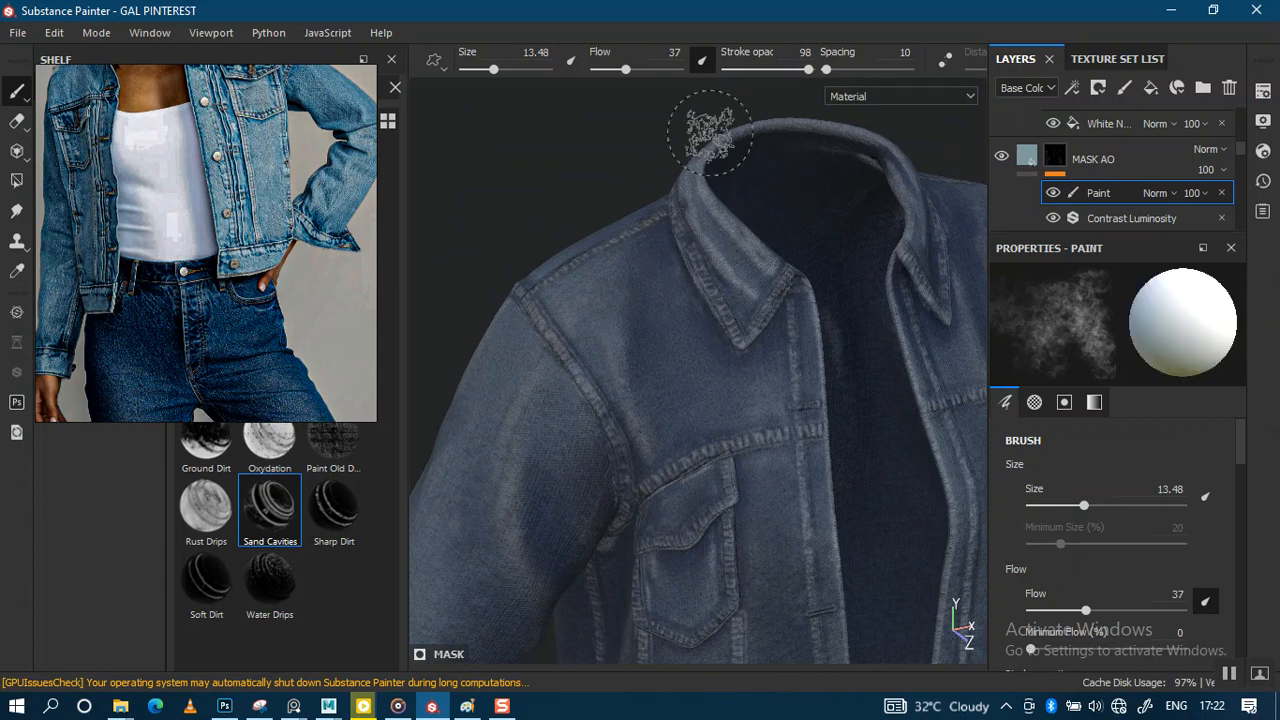
{"action": "left_click_drag", "start_coordinate": [758, 78], "coordinate": [740, 75]}
{"action": "mouse_move", "coordinate": [671, 315]}
{"action": "left_mouse_down", "text": "alt"}
{"action": "mouse_move", "coordinate": [791, 294]}
{"action": "mouse_move", "coordinate": [820, 306]}
{"action": "mouse_move", "coordinate": [772, 303]}
{"action": "mouse_move", "coordinate": [846, 337]}
{"action": "mouse_move", "coordinate": [695, 333]}
{"action": "left_mouse_up", "text": "alt"}
{"action": "left_click", "coordinate": [935, 280]}
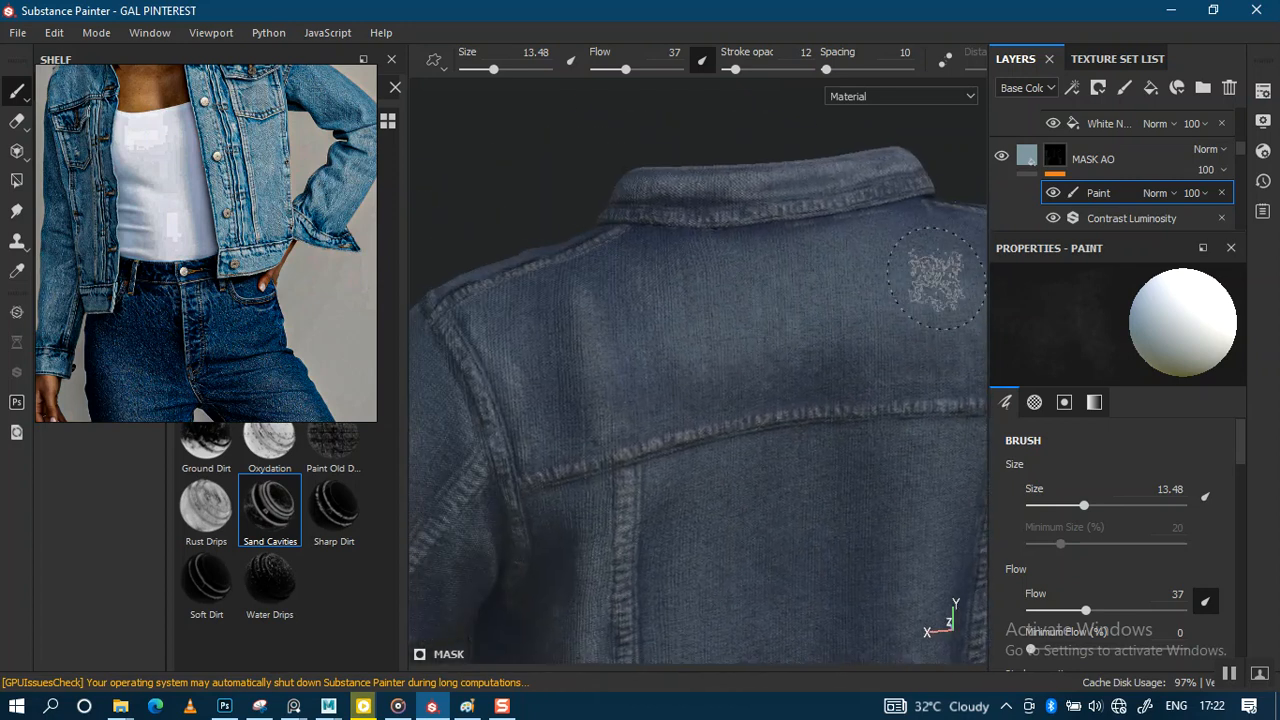
Step: Paint faint fading in MASK AO's mask on the back side panel below the armhole
{"action": "left_click_drag", "start_coordinate": [935, 280], "coordinate": [748, 295], "text": "alt"}
{"action": "mouse_move", "coordinate": [855, 307]}
{"action": "middle_mouse_down", "text": "alt"}
{"action": "mouse_move", "coordinate": [814, 240]}
{"action": "mouse_move", "coordinate": [717, 149]}
{"action": "middle_mouse_up", "text": "alt"}
{"action": "left_click_drag", "start_coordinate": [717, 149], "coordinate": [757, 329], "text": "alt"}
{"action": "mouse_move", "coordinate": [757, 329]}
{"action": "middle_mouse_down", "text": "alt"}
{"action": "mouse_move", "coordinate": [717, 328]}
{"action": "mouse_move", "coordinate": [716, 250]}
{"action": "middle_mouse_up", "text": "alt"}
{"action": "left_click_drag", "start_coordinate": [716, 250], "coordinate": [723, 317], "text": "alt"}
{"action": "middle_click_drag", "start_coordinate": [570, 368], "coordinate": [693, 280], "text": "alt"}
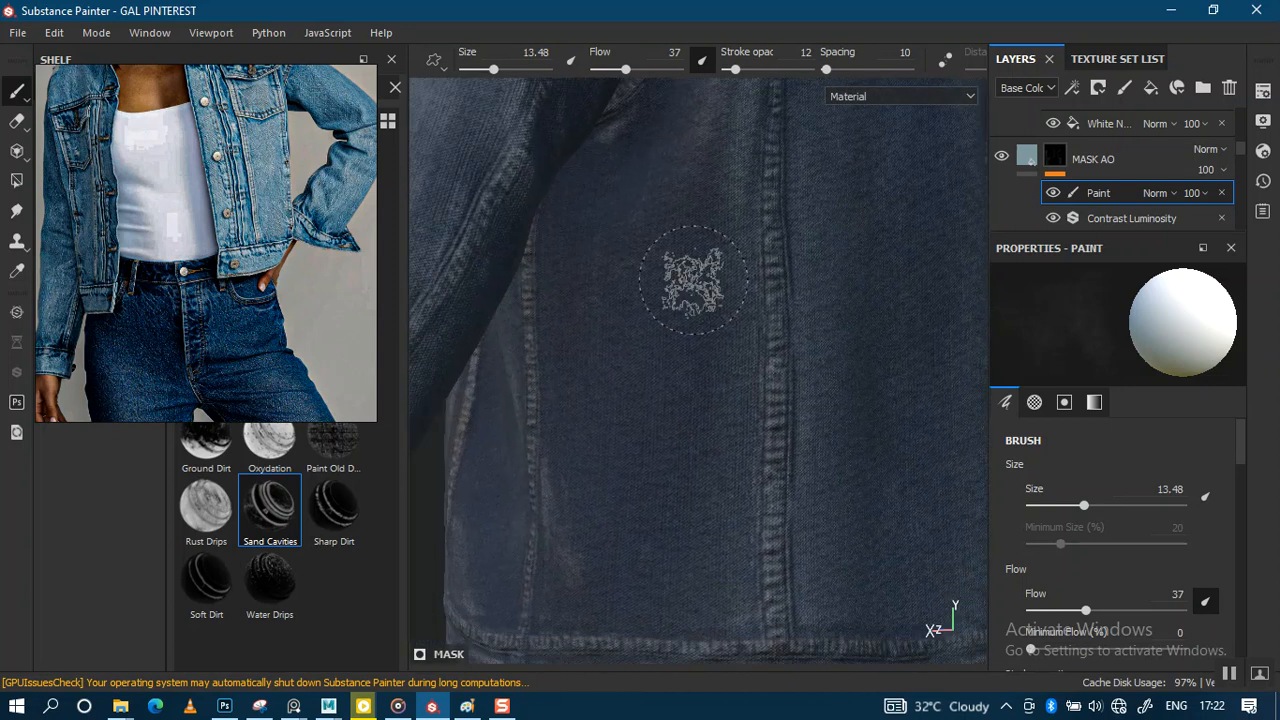
{"action": "middle_click_drag", "start_coordinate": [748, 318], "coordinate": [617, 230], "text": "alt"}
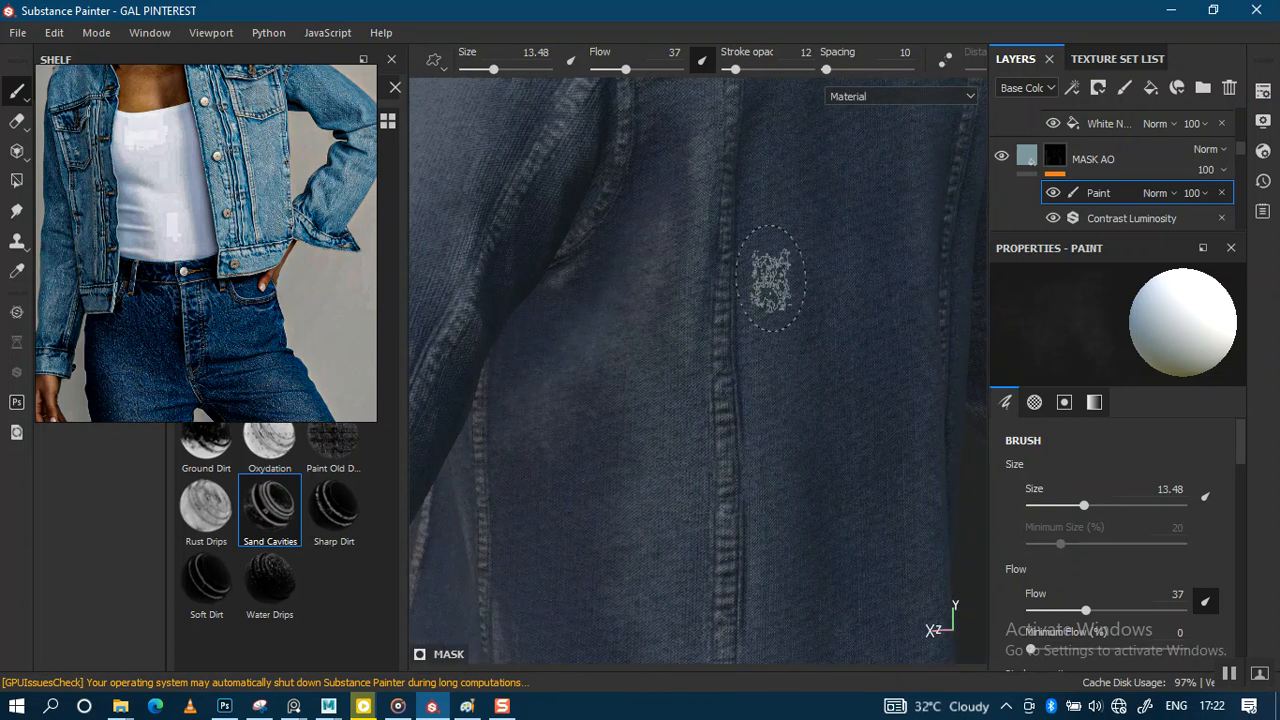
{"action": "key", "text": "ctrl"}
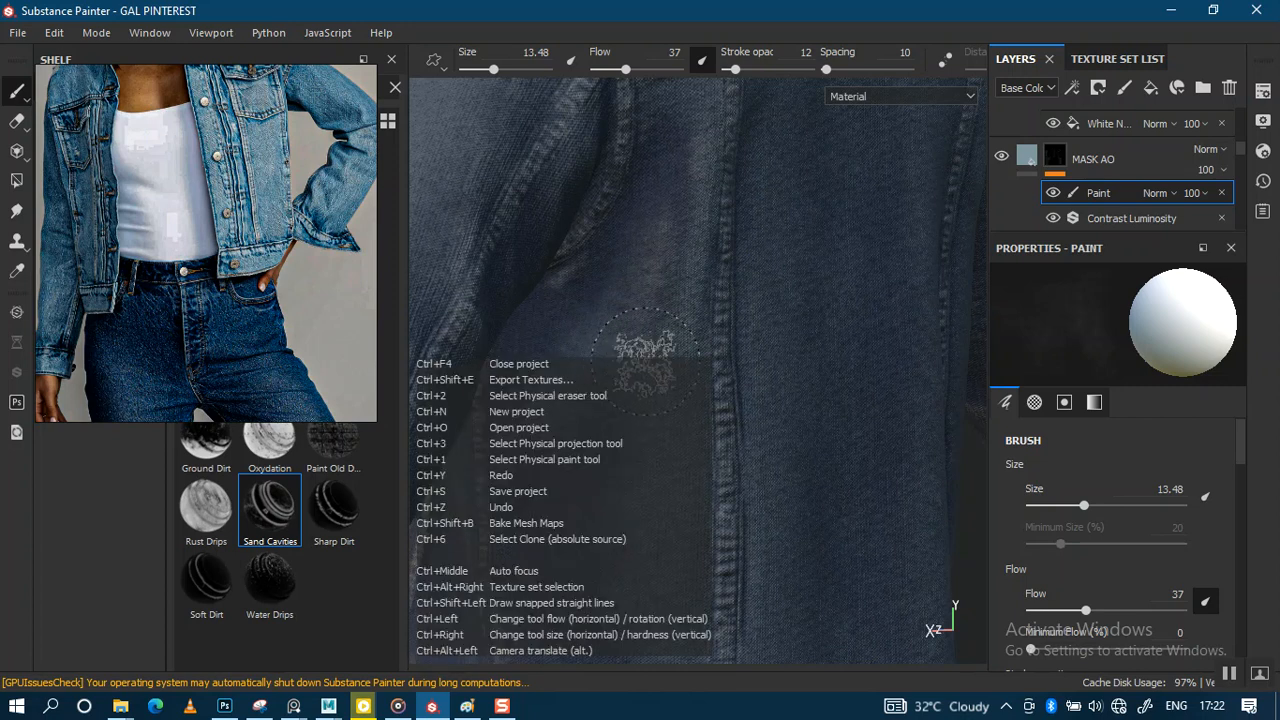
Step: Paint faint fading in MASK AO's mask on the opposite side of the back and along the back of that sleeve
{"action": "right_click_drag", "start_coordinate": [677, 305], "coordinate": [786, 363], "text": "alt"}
{"action": "left_click_drag", "start_coordinate": [786, 363], "coordinate": [877, 334], "text": "alt"}
{"action": "right_click_drag", "start_coordinate": [877, 334], "coordinate": [708, 347], "text": "alt"}
{"action": "right_click_drag", "start_coordinate": [729, 303], "coordinate": [700, 300], "text": "alt"}
{"action": "mouse_move", "coordinate": [700, 300]}
{"action": "left_mouse_down", "text": "alt"}
{"action": "mouse_move", "coordinate": [591, 229]}
{"action": "mouse_move", "coordinate": [625, 162]}
{"action": "left_mouse_up", "text": "alt"}
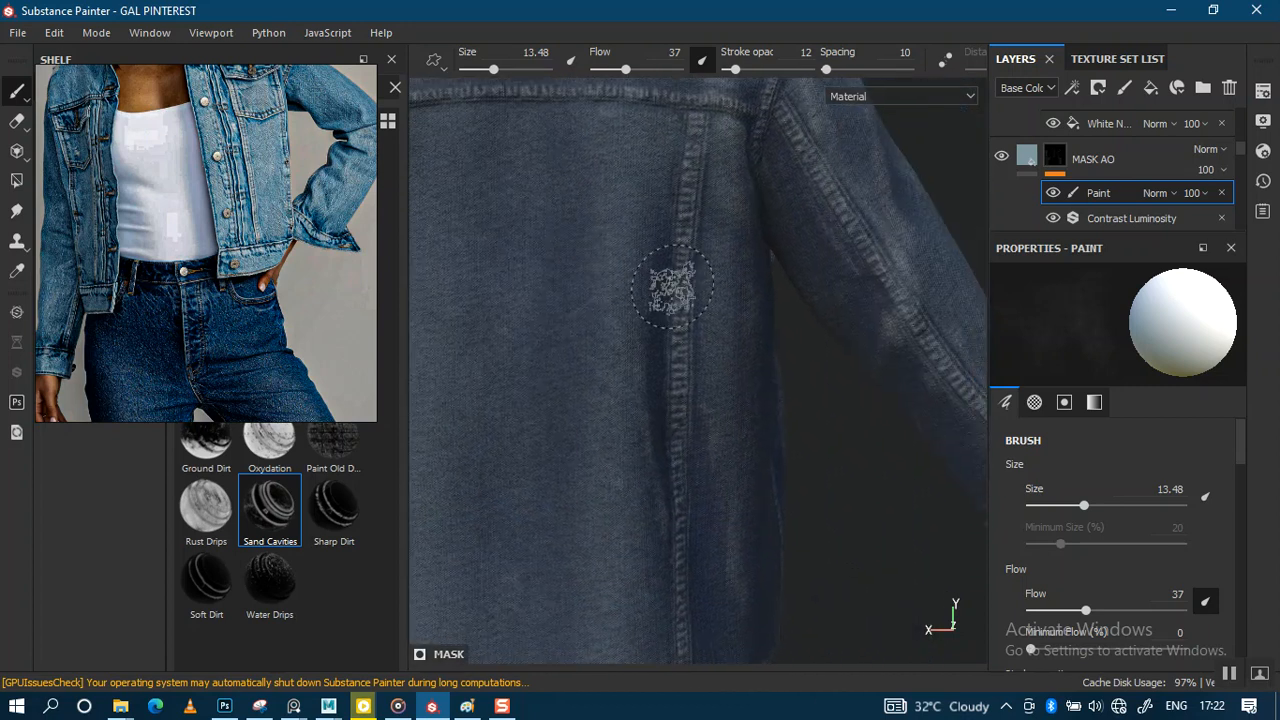
{"action": "mouse_move", "coordinate": [661, 289]}
{"action": "left_mouse_down", "text": "alt"}
{"action": "mouse_move", "coordinate": [694, 426]}
{"action": "mouse_move", "coordinate": [729, 457]}
{"action": "mouse_move", "coordinate": [694, 386]}
{"action": "left_mouse_up", "text": "alt"}
{"action": "mouse_move", "coordinate": [707, 313]}
{"action": "left_mouse_down", "text": "alt"}
{"action": "mouse_move", "coordinate": [763, 371]}
{"action": "mouse_move", "coordinate": [731, 313]}
{"action": "mouse_move", "coordinate": [757, 286]}
{"action": "mouse_move", "coordinate": [723, 371]}
{"action": "mouse_move", "coordinate": [766, 214]}
{"action": "mouse_move", "coordinate": [805, 320]}
{"action": "mouse_move", "coordinate": [737, 300]}
{"action": "mouse_move", "coordinate": [680, 371]}
{"action": "left_mouse_up", "text": "alt"}
{"action": "mouse_move", "coordinate": [680, 371]}
{"action": "middle_mouse_down"}
{"action": "mouse_move", "coordinate": [839, 420]}
{"action": "mouse_move", "coordinate": [720, 327]}
{"action": "middle_mouse_up"}
{"action": "left_click_drag", "start_coordinate": [737, 337], "coordinate": [775, 350], "text": "alt"}
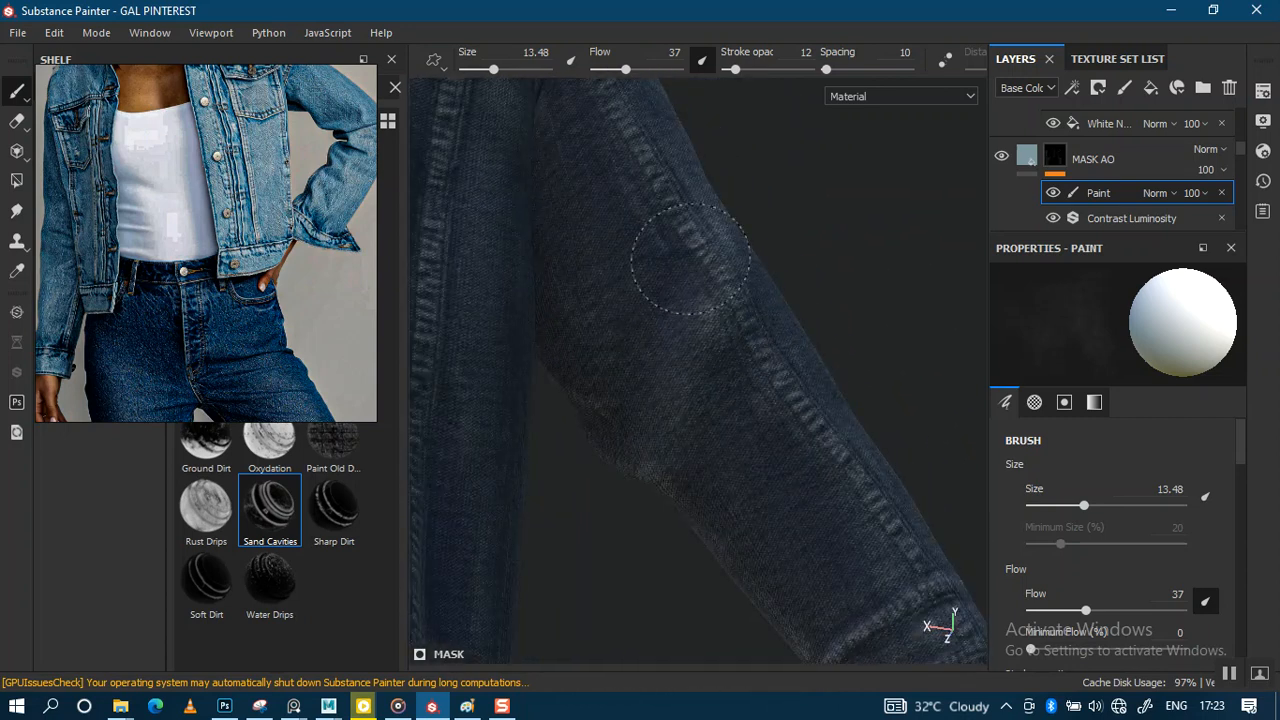
{"action": "left_click_drag", "start_coordinate": [697, 507], "coordinate": [737, 500], "text": "alt"}
{"action": "left_click_drag", "start_coordinate": [639, 383], "coordinate": [737, 400], "text": "alt"}
Step: Move the denim reference photo aside to uncover more of the shelf and check the jacket's front
{"action": "mouse_move", "coordinate": [737, 400]}
{"action": "middle_mouse_down", "text": "alt"}
{"action": "mouse_move", "coordinate": [808, 332]}
{"action": "mouse_move", "coordinate": [808, 363]}
{"action": "middle_mouse_up", "text": "alt"}
{"action": "mouse_move", "coordinate": [808, 363]}
{"action": "right_mouse_down", "text": "alt"}
{"action": "mouse_move", "coordinate": [760, 363]}
{"action": "mouse_move", "coordinate": [697, 271]}
{"action": "mouse_move", "coordinate": [676, 318]}
{"action": "right_mouse_up", "text": "alt"}
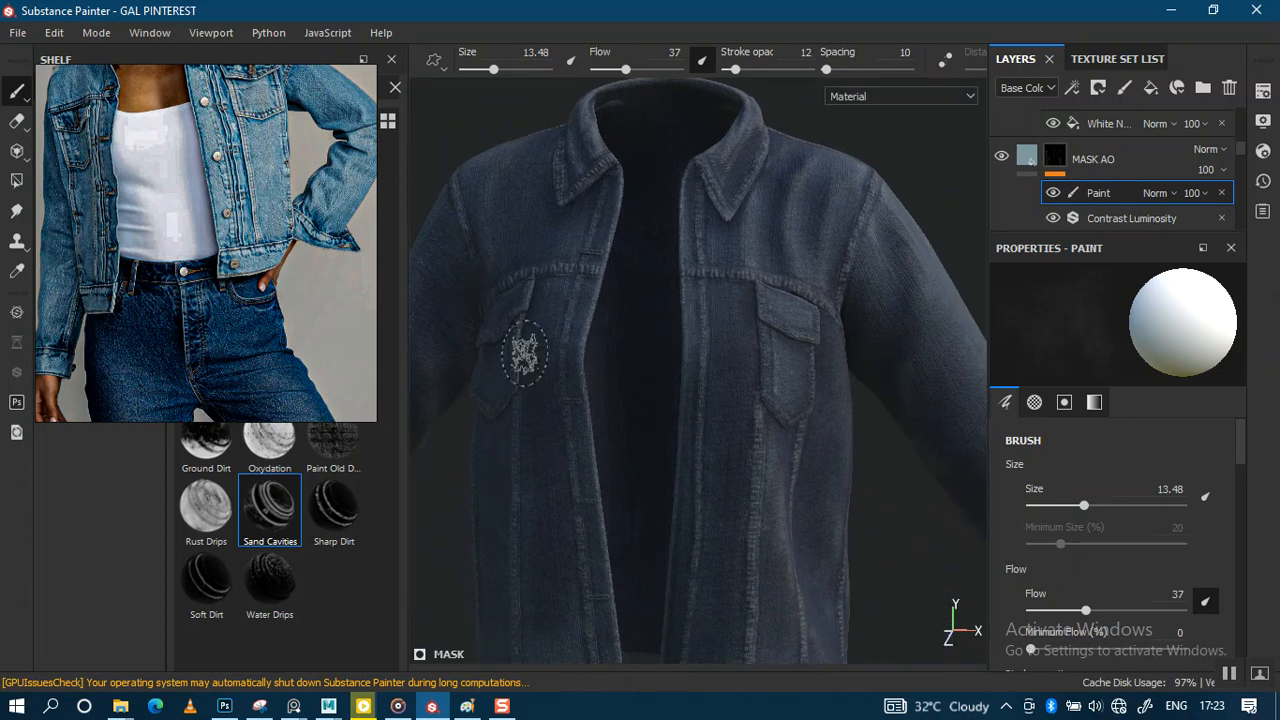
{"action": "mouse_move", "coordinate": [215, 307]}
{"action": "left_mouse_down"}
{"action": "mouse_move", "coordinate": [529, 323]}
{"action": "mouse_move", "coordinate": [457, 286]}
{"action": "mouse_move", "coordinate": [39, 262]}
{"action": "left_mouse_up"}
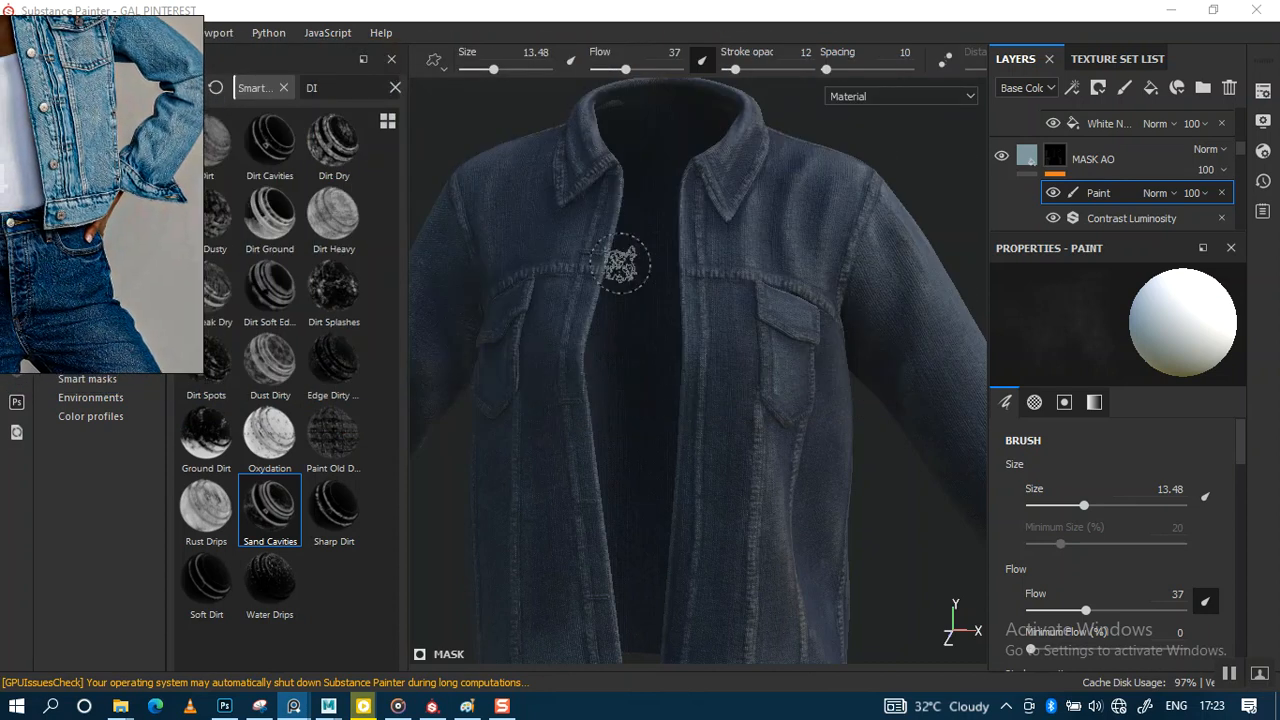
{"action": "right_click_drag", "start_coordinate": [646, 266], "coordinate": [622, 300], "text": "alt"}
{"action": "middle_click_drag", "start_coordinate": [622, 300], "coordinate": [684, 312], "text": "alt"}
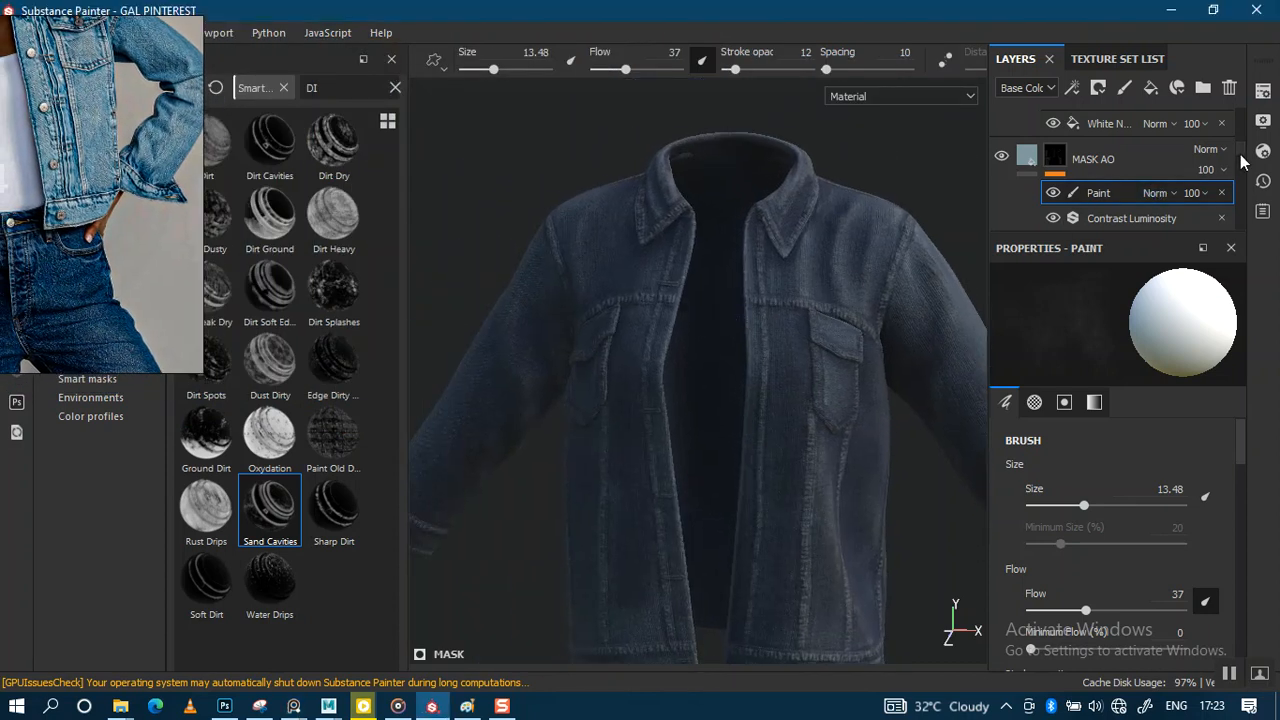
{"action": "scroll", "coordinate": [1240, 150], "scroll_direction": "up", "scroll_amount": 5}
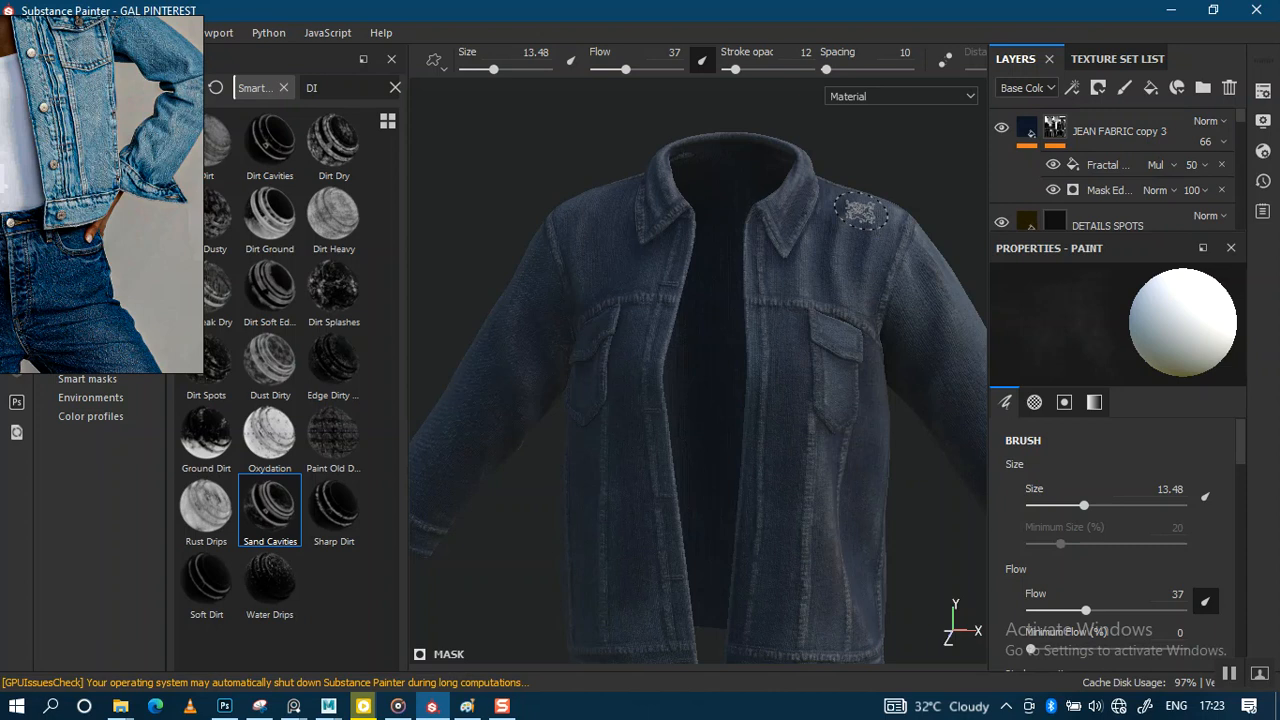
{"action": "scroll", "coordinate": [860, 230], "scroll_direction": "up", "scroll_amount": 3}
{"action": "right_click_drag", "start_coordinate": [880, 285], "coordinate": [845, 289], "text": "shift"}
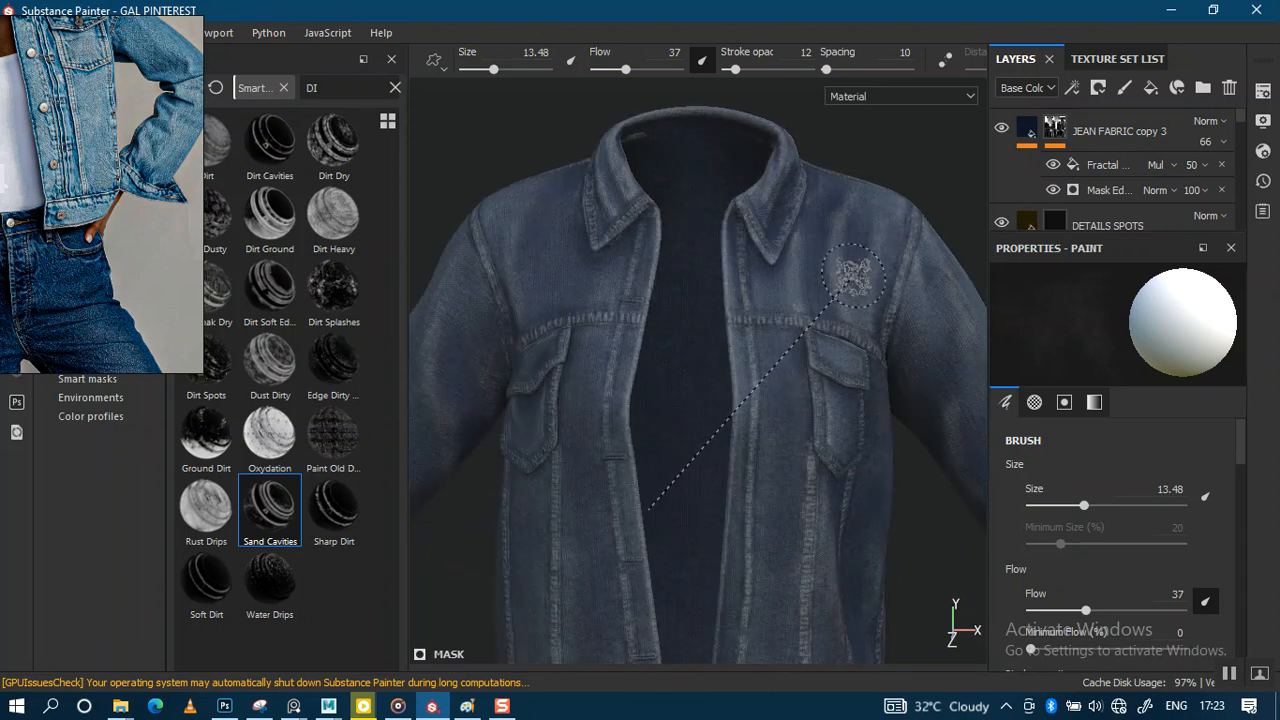
Step: Add a plain fill layer directly beneath DETAILS SPOTS in the layer stack
{"action": "left_click", "coordinate": [1103, 157]}
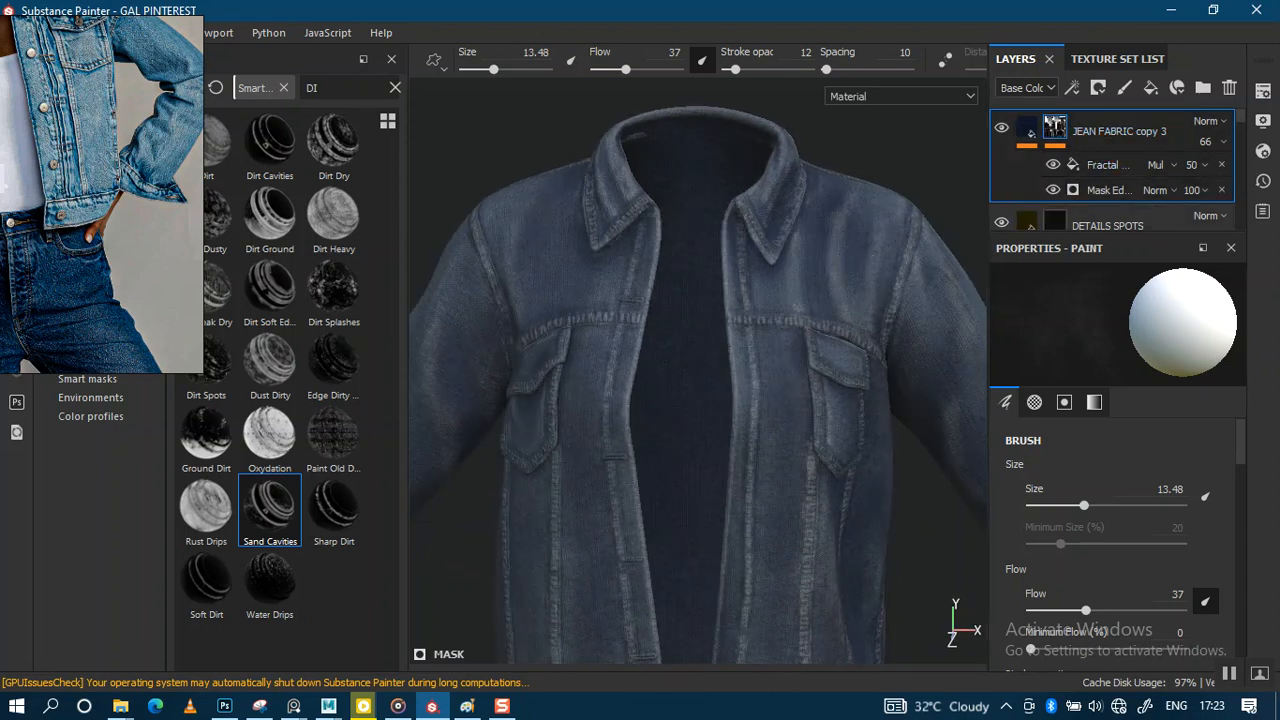
{"action": "left_click_drag", "start_coordinate": [1241, 119], "coordinate": [1245, 156]}
{"action": "left_click", "coordinate": [1050, 228]}
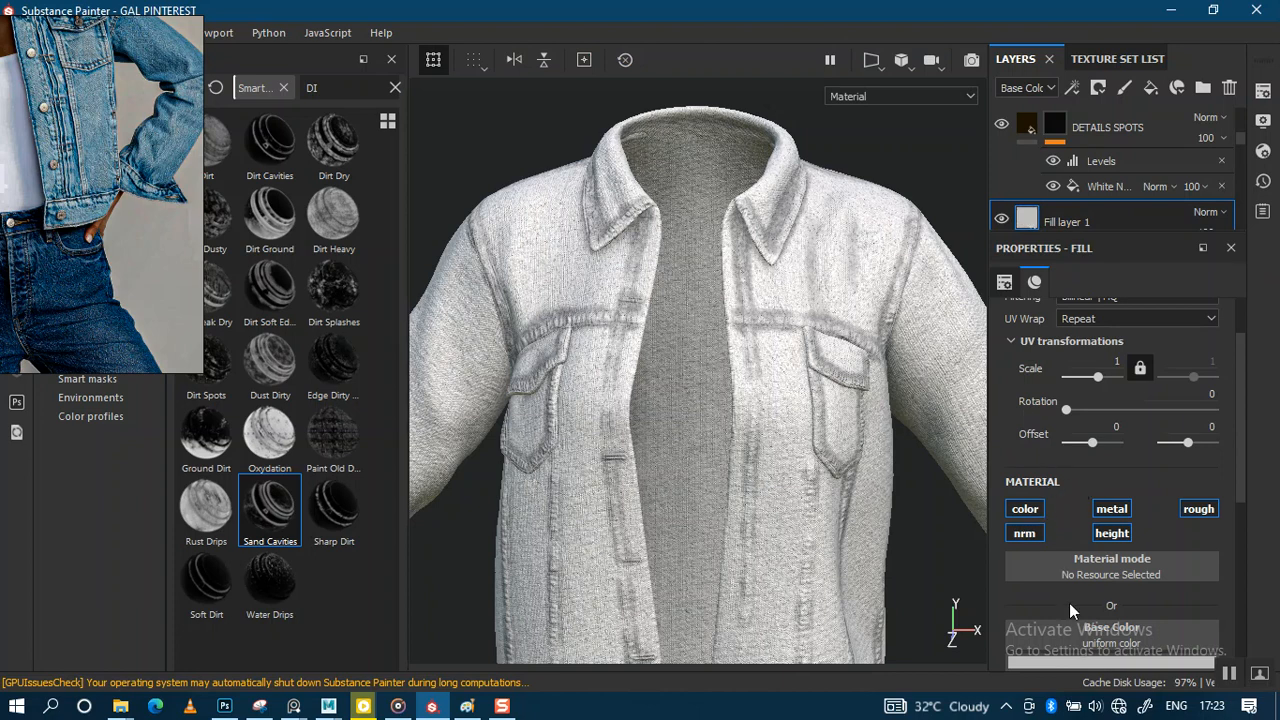
Step: Set the fill layer's height to 0.0821 and its roughness to 0.9034
{"action": "scroll", "coordinate": [1223, 581], "scroll_direction": "down", "scroll_amount": 6}
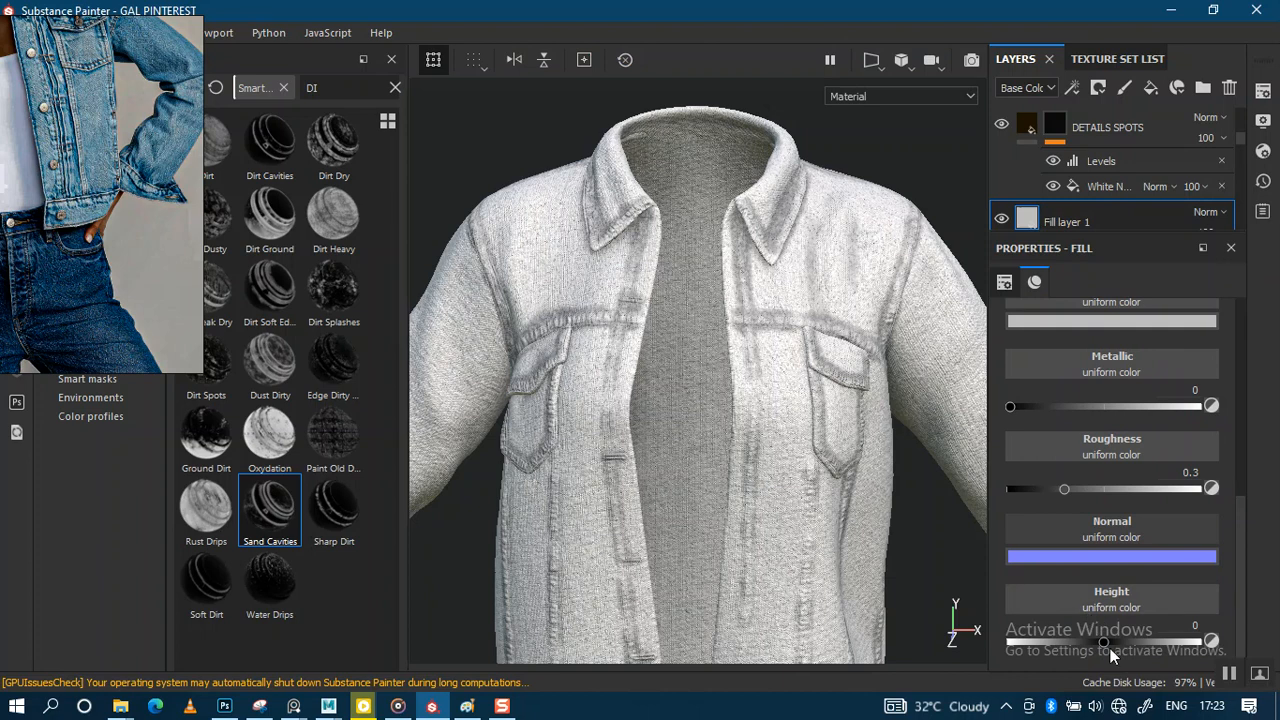
{"action": "left_click", "coordinate": [1111, 641]}
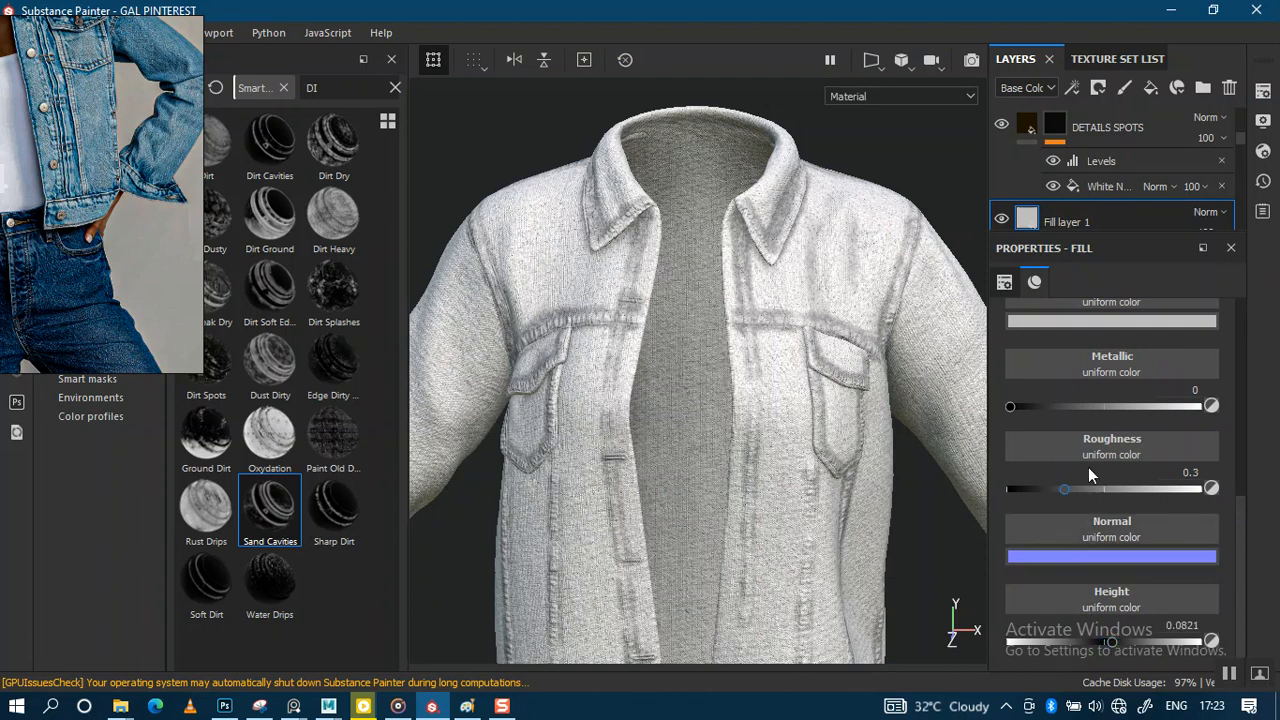
{"action": "left_click_drag", "start_coordinate": [1078, 494], "coordinate": [1183, 490]}
Step: Disable the fill layer's metal and normal channels, and change its base color to a slightly darker grey
{"action": "scroll", "coordinate": [1235, 510], "scroll_direction": "up", "scroll_amount": 2}
{"action": "scroll", "coordinate": [1240, 480], "scroll_direction": "up", "scroll_amount": 2}
{"action": "left_click", "coordinate": [1111, 361]}
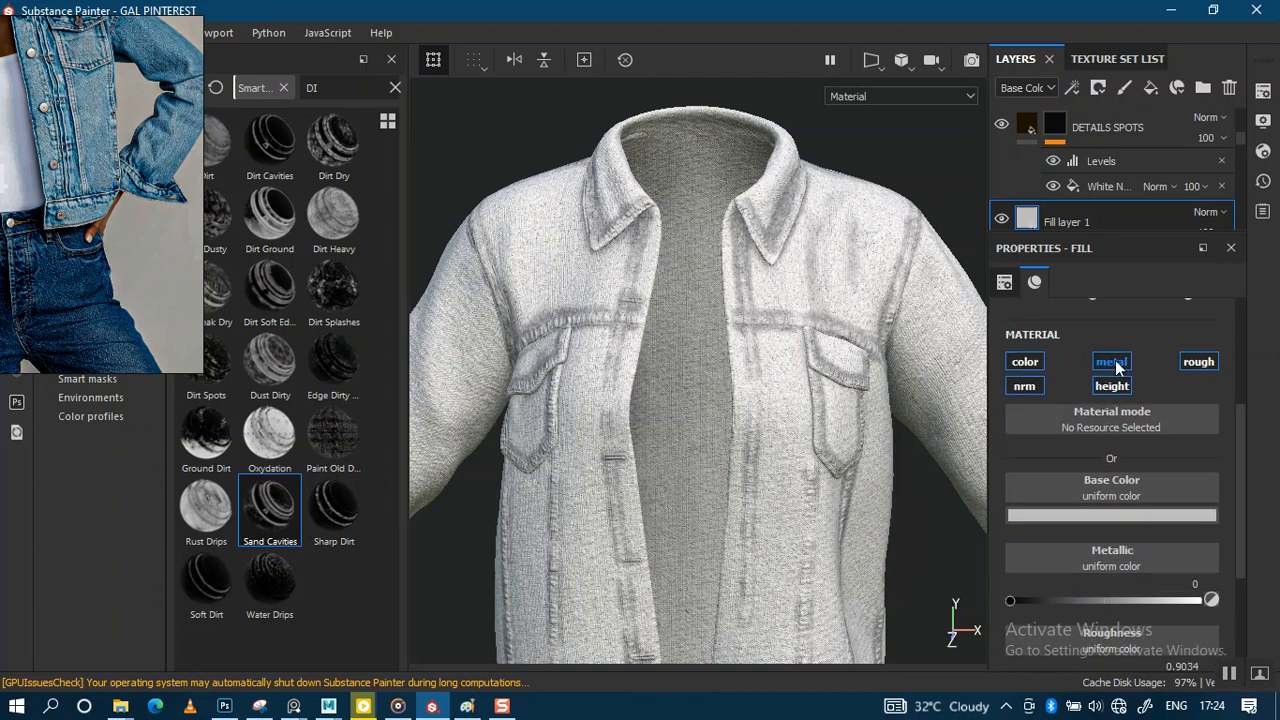
{"action": "left_click", "coordinate": [1033, 390]}
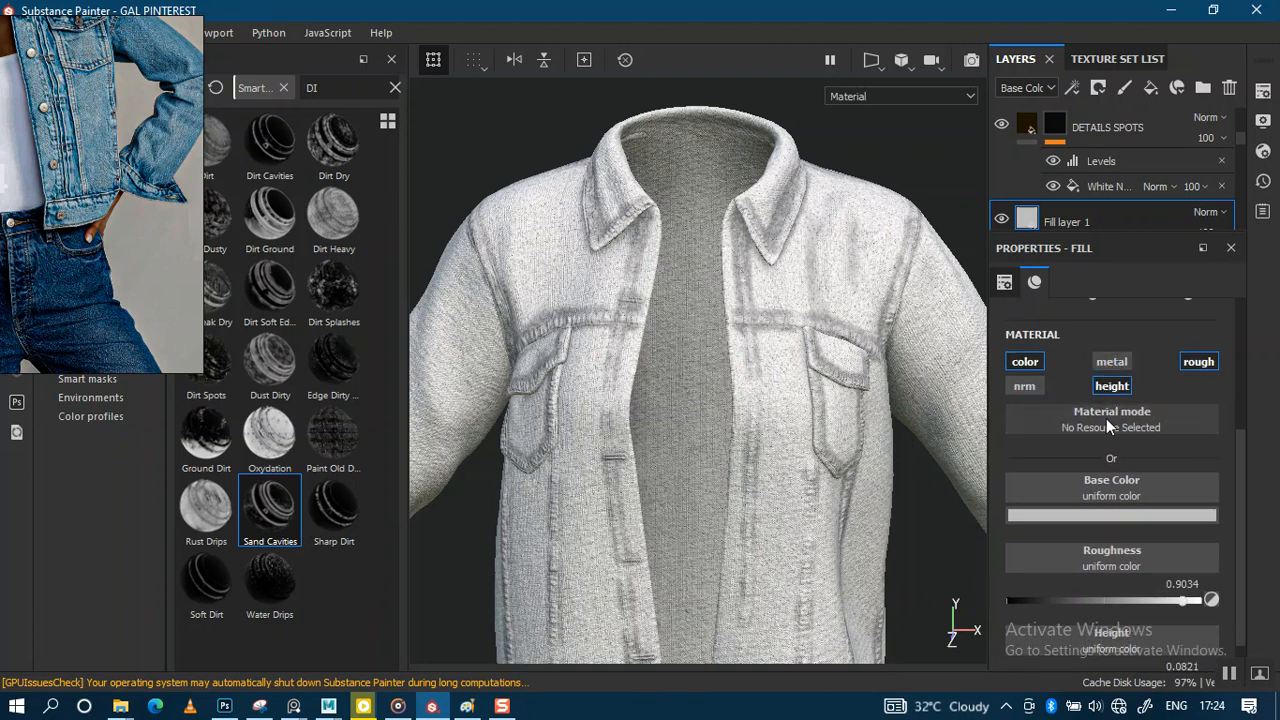
{"action": "left_click", "coordinate": [1089, 514]}
{"action": "left_click_drag", "start_coordinate": [1030, 350], "coordinate": [1016, 365]}
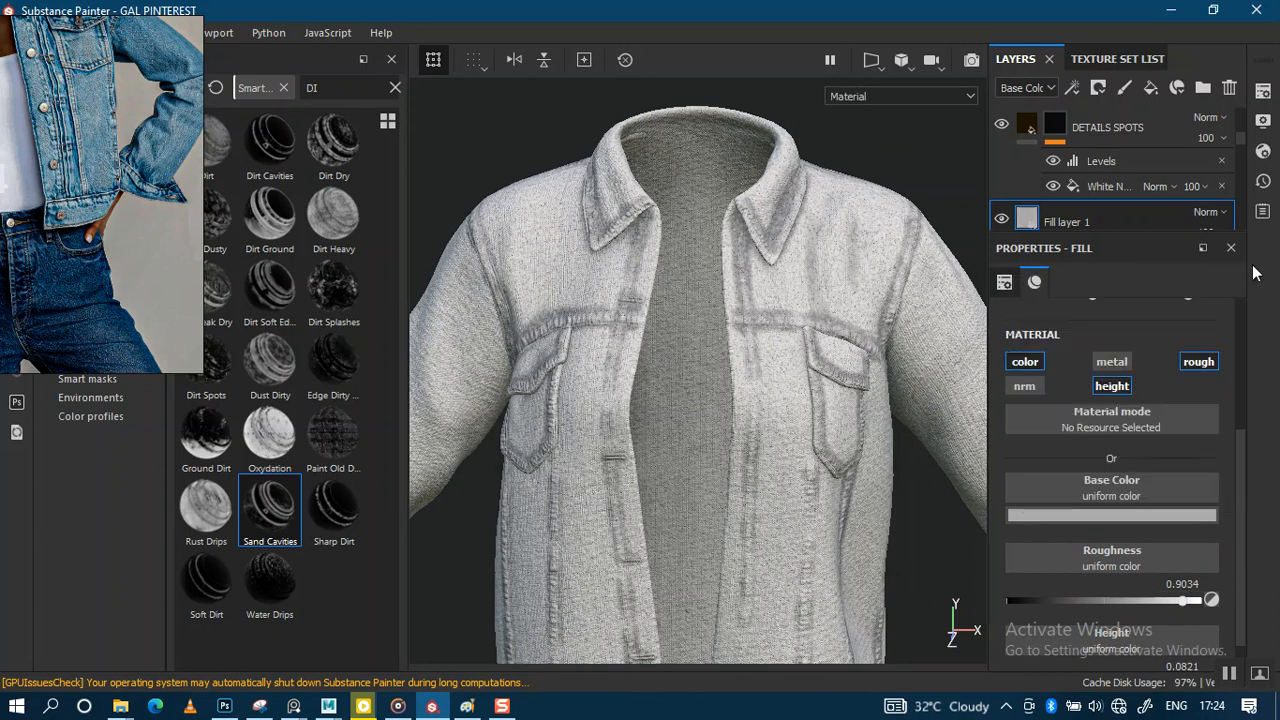
Step: Add a black mask to Fill layer 1 and add a fill effect to that mask
{"action": "right_click", "coordinate": [1058, 217]}
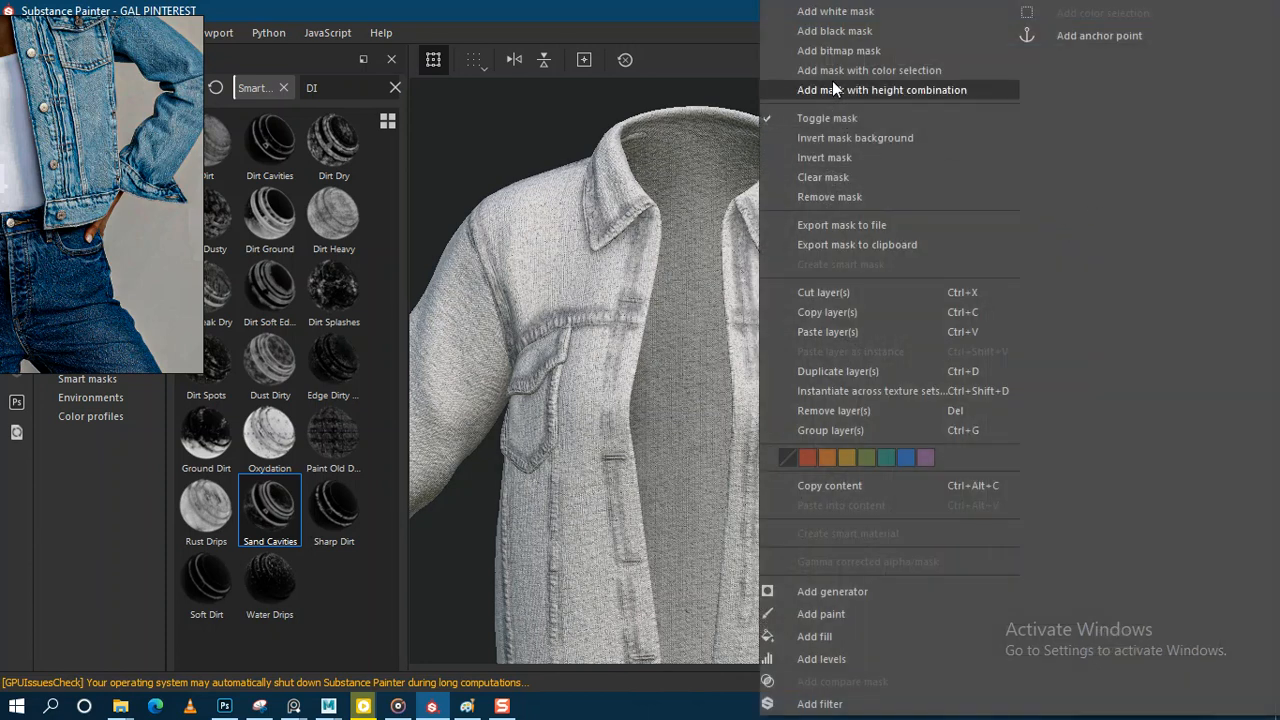
{"action": "left_click", "coordinate": [851, 34]}
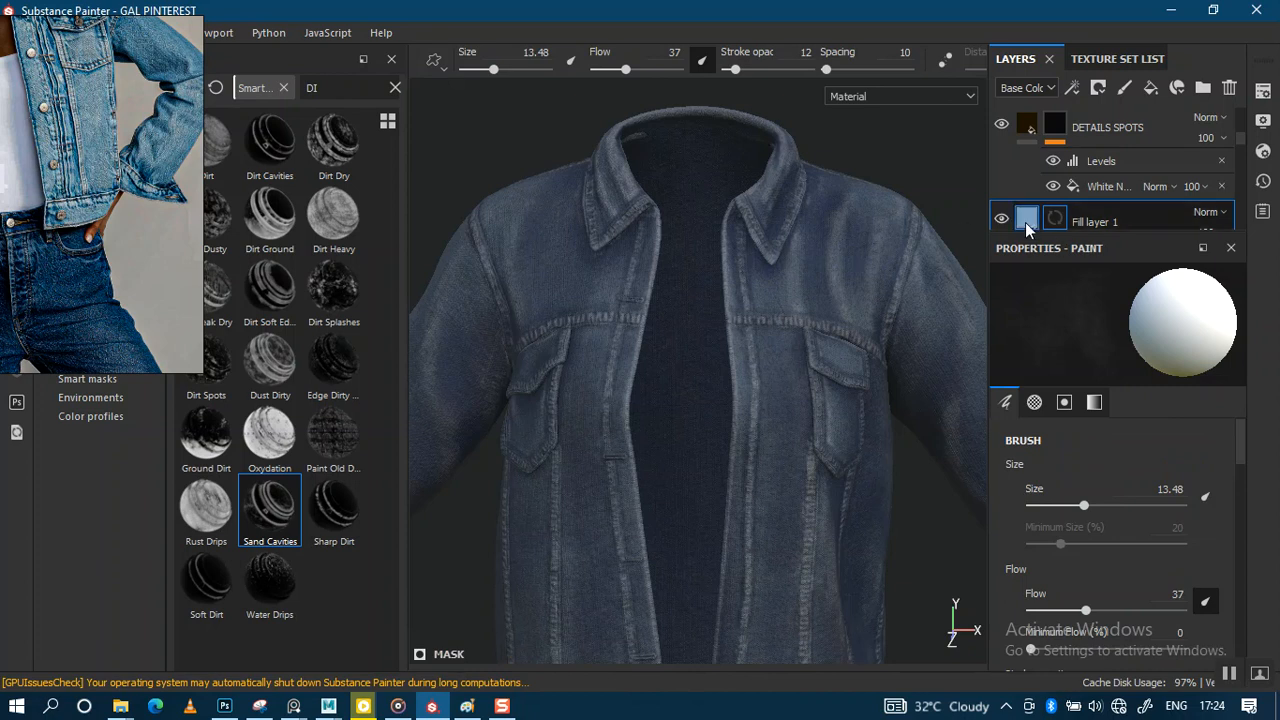
{"action": "right_click", "coordinate": [1055, 218]}
{"action": "left_click", "coordinate": [1090, 414]}
Step: Apply the Grunge Splashes Dusty texture from the grunges to the mask fill's grayscale input
{"action": "left_click", "coordinate": [1091, 371]}
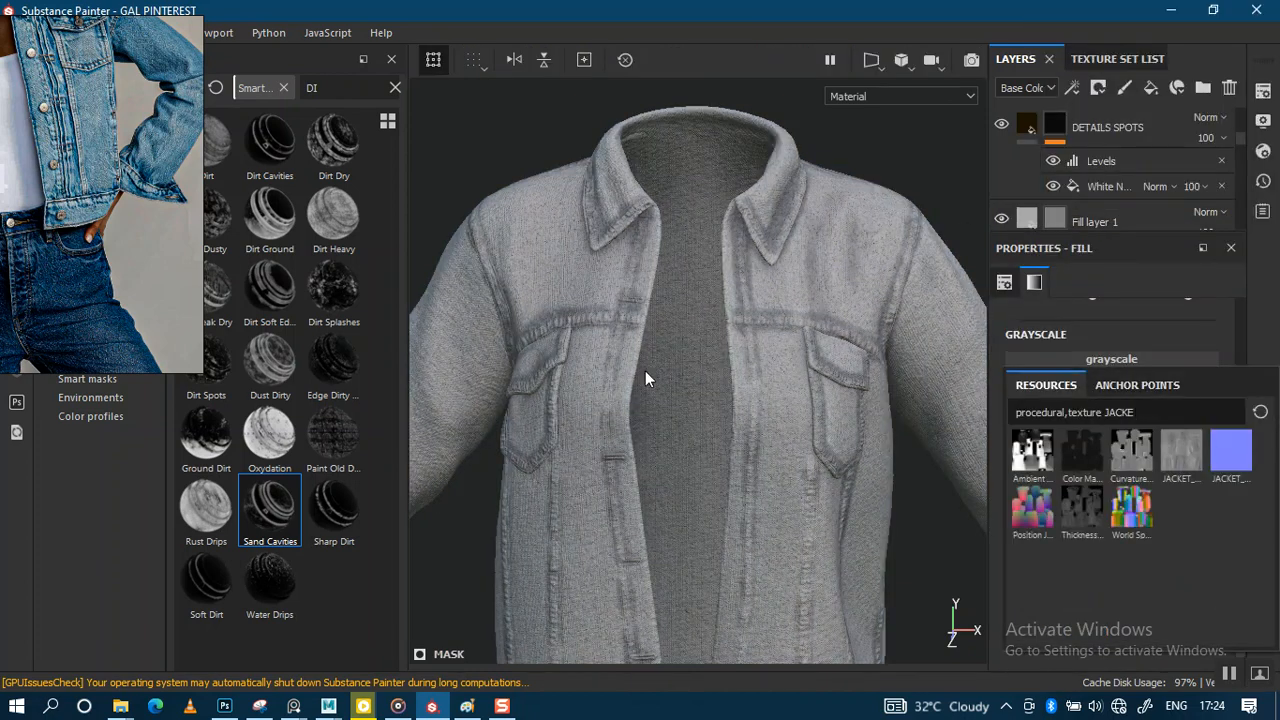
{"action": "left_click_drag", "start_coordinate": [232, 290], "coordinate": [999, 321]}
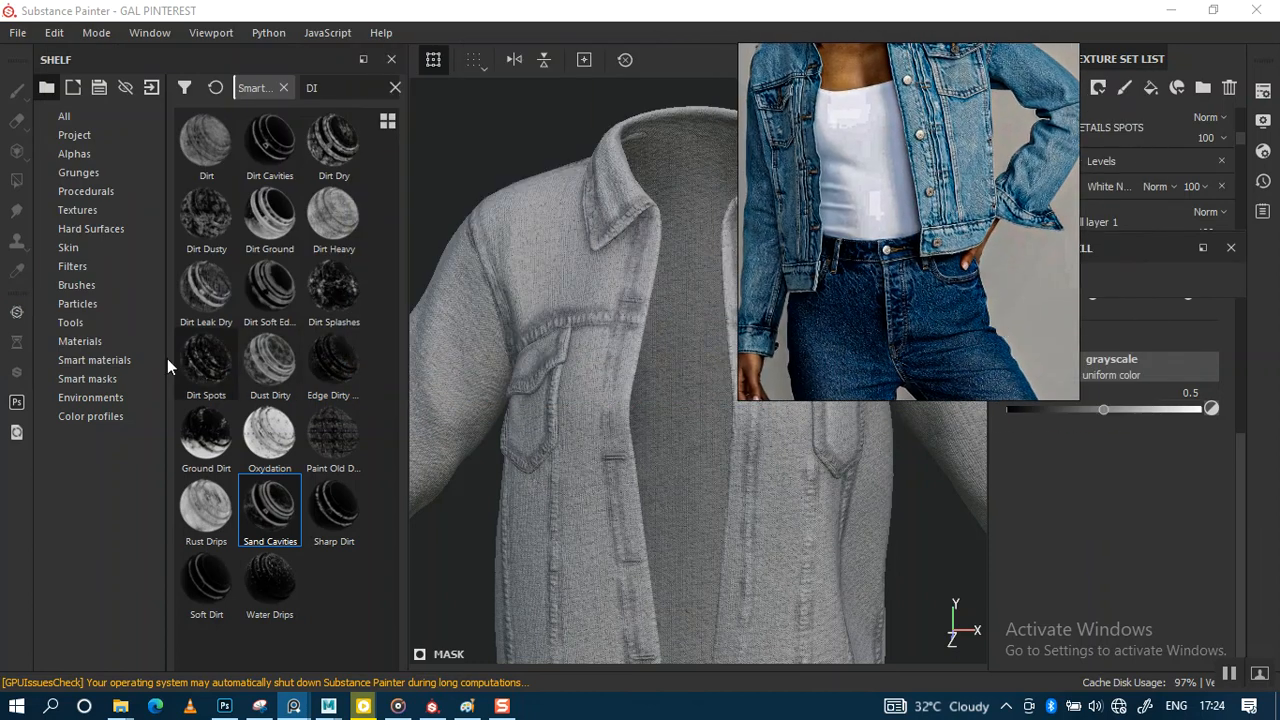
{"action": "left_click", "coordinate": [86, 211]}
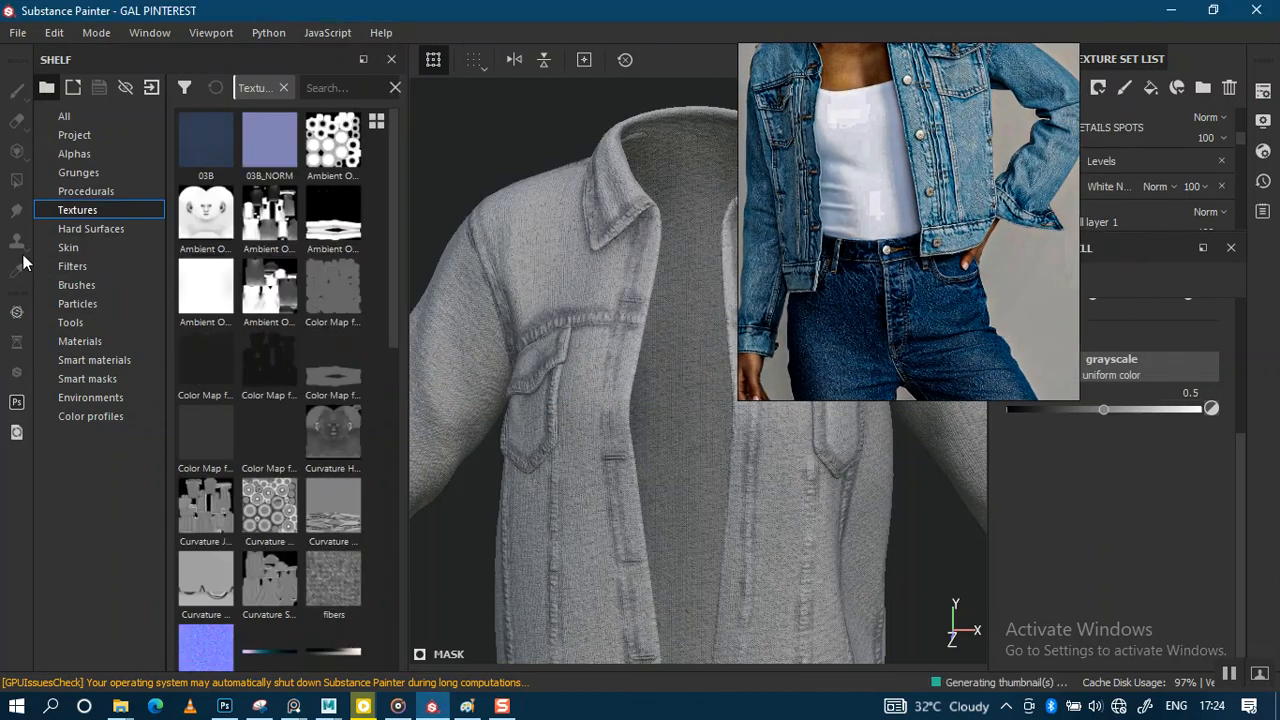
{"action": "left_click", "coordinate": [83, 169]}
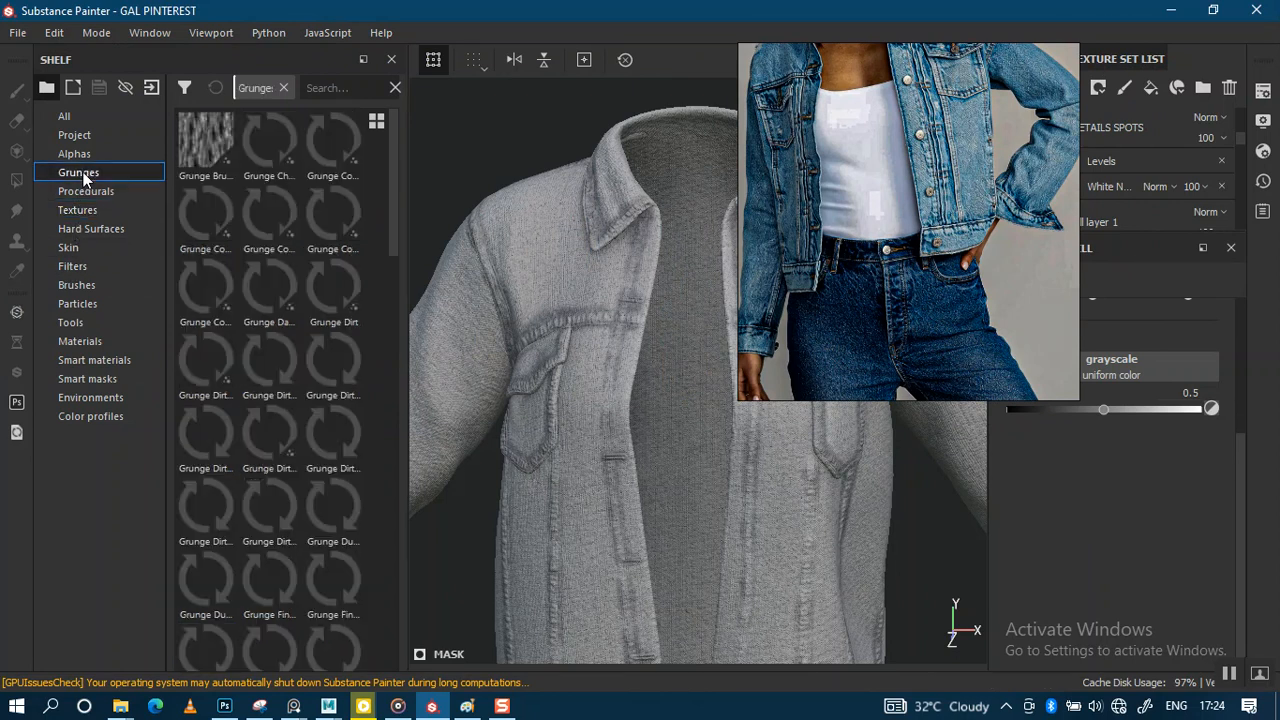
{"action": "left_click_drag", "start_coordinate": [387, 220], "coordinate": [377, 644]}
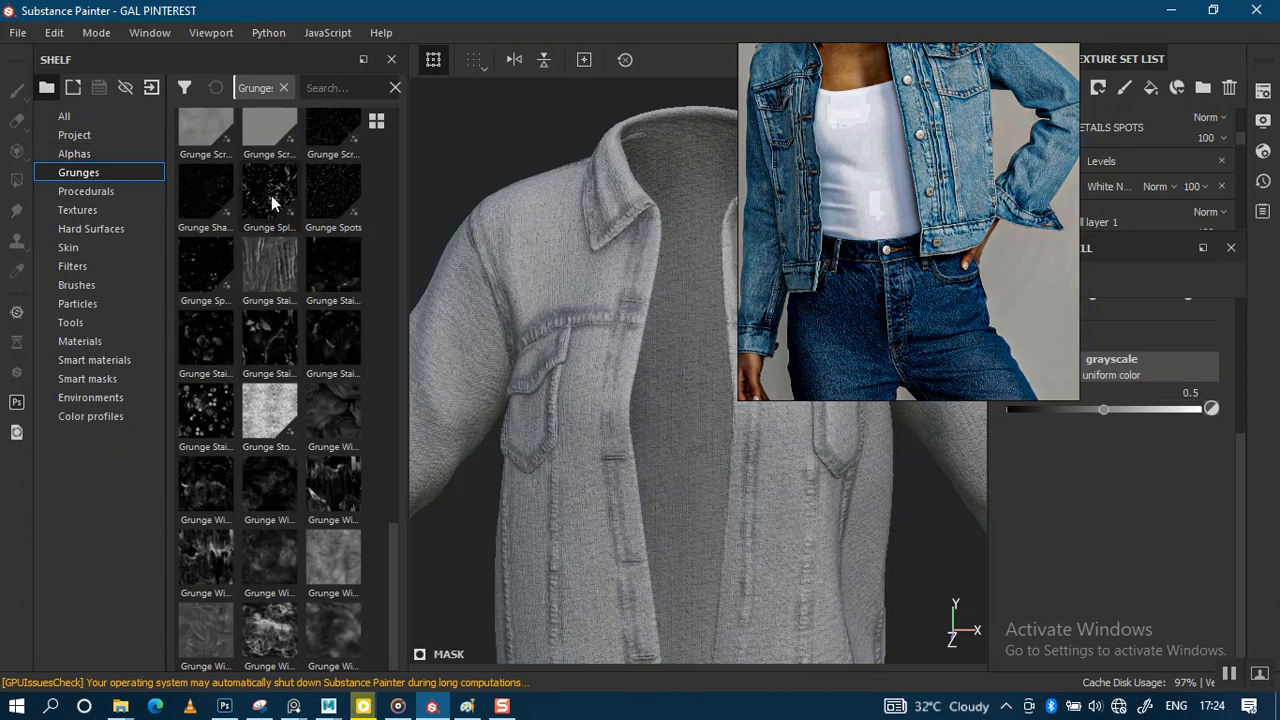
{"action": "left_click_drag", "start_coordinate": [268, 200], "coordinate": [1118, 368]}
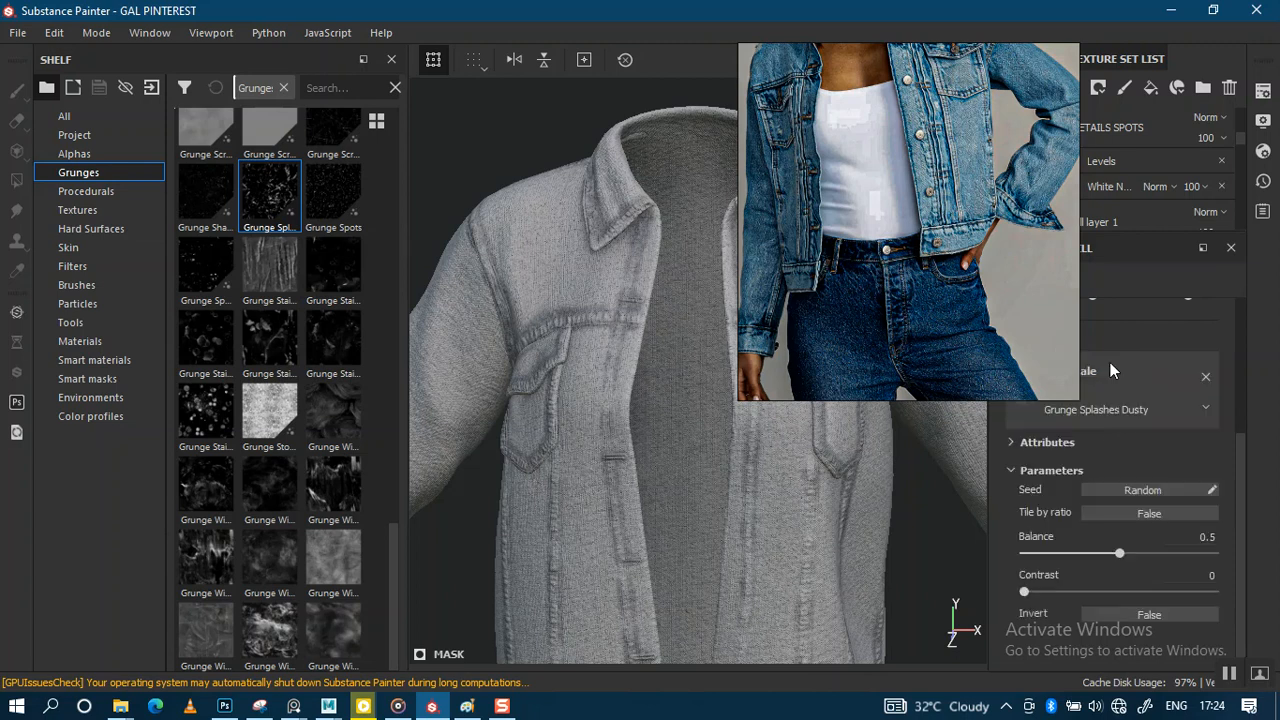
Step: Move the reference photo clear of the model and set the splash grunge's UV scale to 3
{"action": "mouse_move", "coordinate": [889, 355]}
{"action": "left_mouse_down"}
{"action": "mouse_move", "coordinate": [713, 303]}
{"action": "mouse_move", "coordinate": [58, 377]}
{"action": "left_mouse_up"}
{"action": "right_click_drag", "start_coordinate": [643, 200], "coordinate": [641, 404], "text": "alt"}
{"action": "left_click_drag", "start_coordinate": [772, 376], "coordinate": [682, 378], "text": "alt"}
{"action": "middle_click_drag", "start_coordinate": [620, 354], "coordinate": [716, 347], "text": "alt"}
{"action": "right_click_drag", "start_coordinate": [708, 365], "coordinate": [758, 522], "text": "alt"}
{"action": "right_click_drag", "start_coordinate": [645, 335], "coordinate": [683, 431], "text": "alt"}
{"action": "middle_click_drag", "start_coordinate": [672, 381], "coordinate": [634, 362], "text": "alt"}
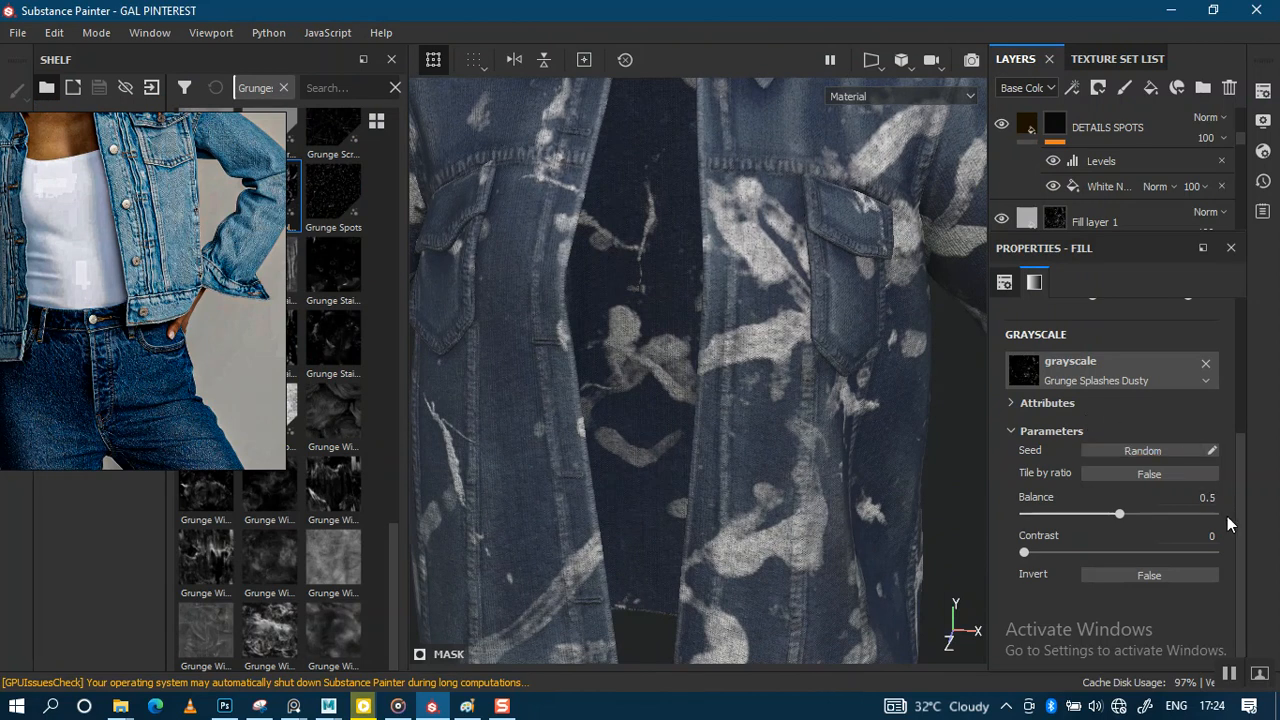
{"action": "scroll", "coordinate": [1181, 440], "scroll_direction": "up", "scroll_amount": 3}
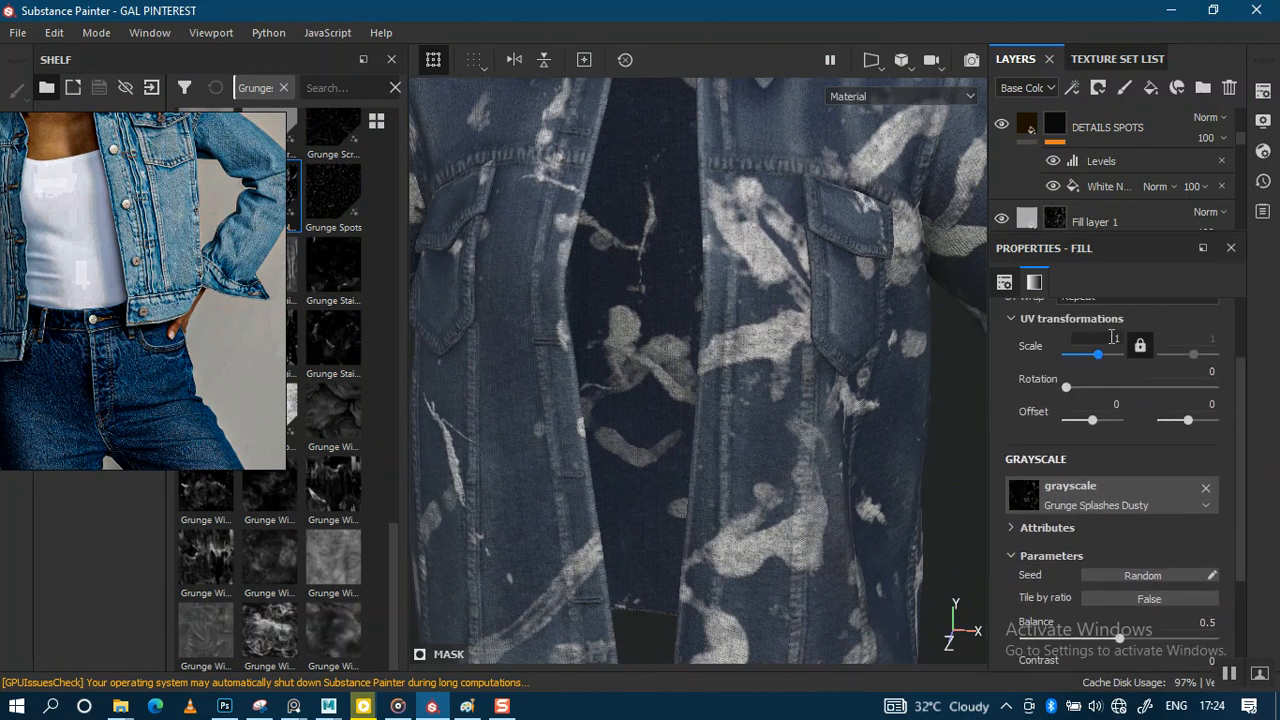
{"action": "type", "text": "3"}
{"action": "key", "text": "Return"}
Step: Rename Fill layer 1 as SPOT SLACHES
{"action": "right_click_drag", "start_coordinate": [808, 455], "coordinate": [777, 334], "text": "alt"}
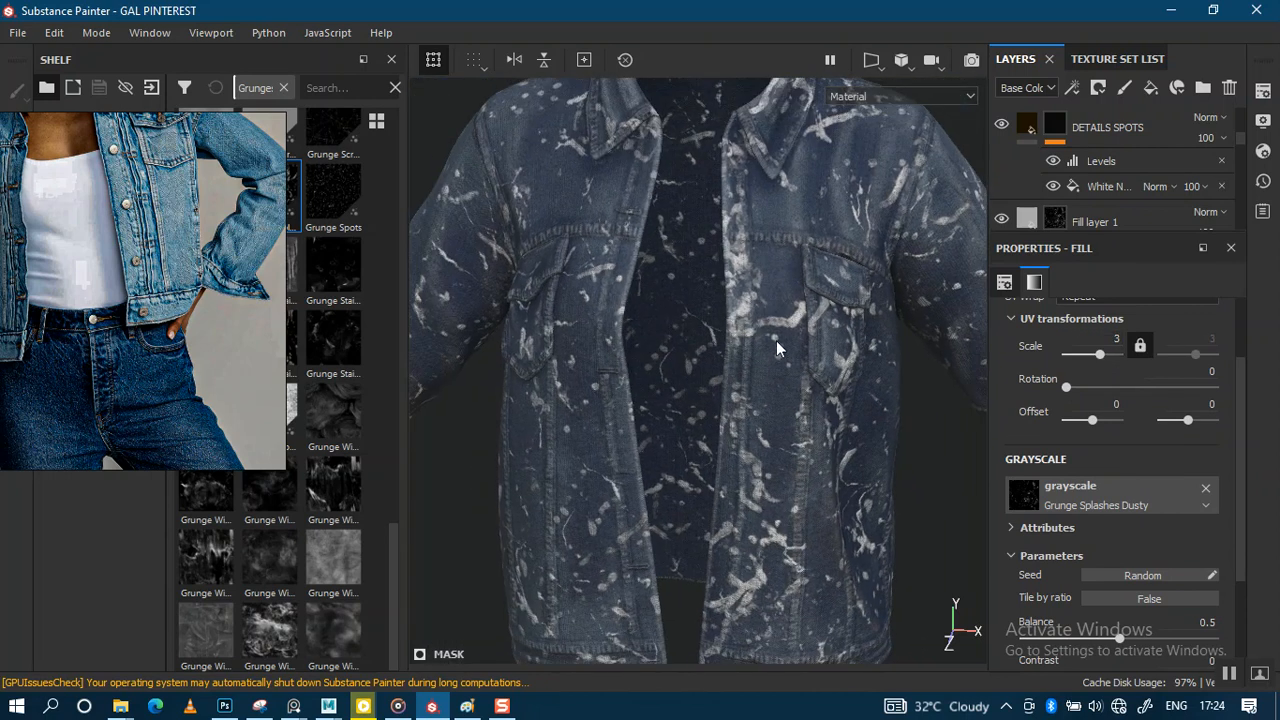
{"action": "middle_click_drag", "start_coordinate": [777, 334], "coordinate": [771, 400], "text": "alt"}
{"action": "left_click_drag", "start_coordinate": [771, 400], "coordinate": [830, 362], "text": "alt"}
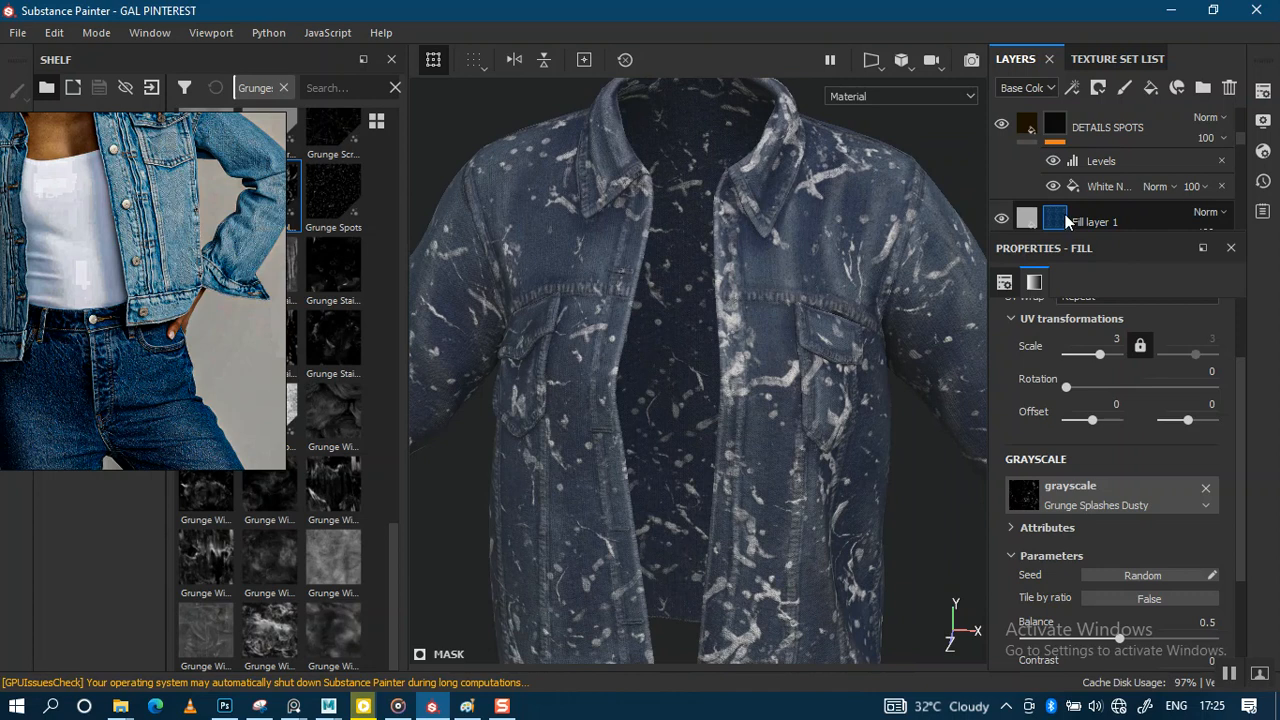
{"action": "double_click", "coordinate": [1097, 224]}
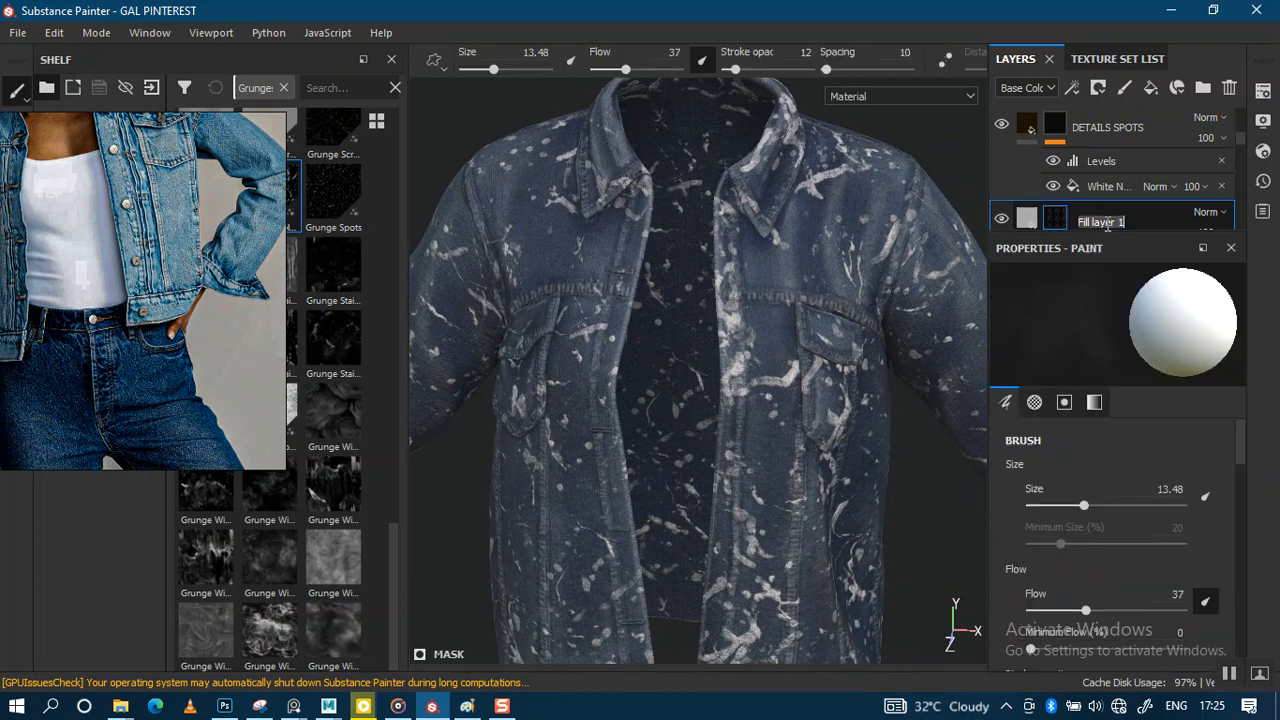
{"action": "type", "text": "s"}
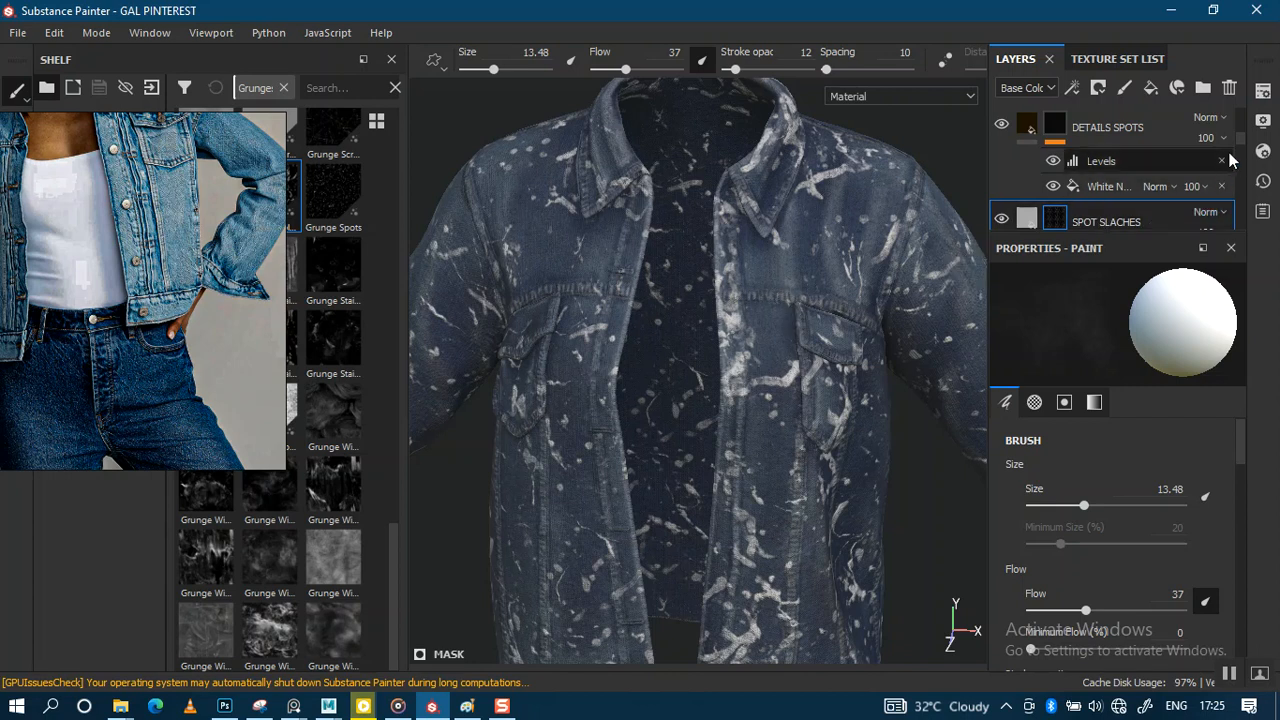
Step: Add a second fill effect to the SPOT SLACHES layer's mask, above the grunge fill
{"action": "left_click_drag", "start_coordinate": [1242, 138], "coordinate": [1243, 153]}
{"action": "scroll", "coordinate": [1203, 160], "scroll_direction": "down", "scroll_amount": 1}
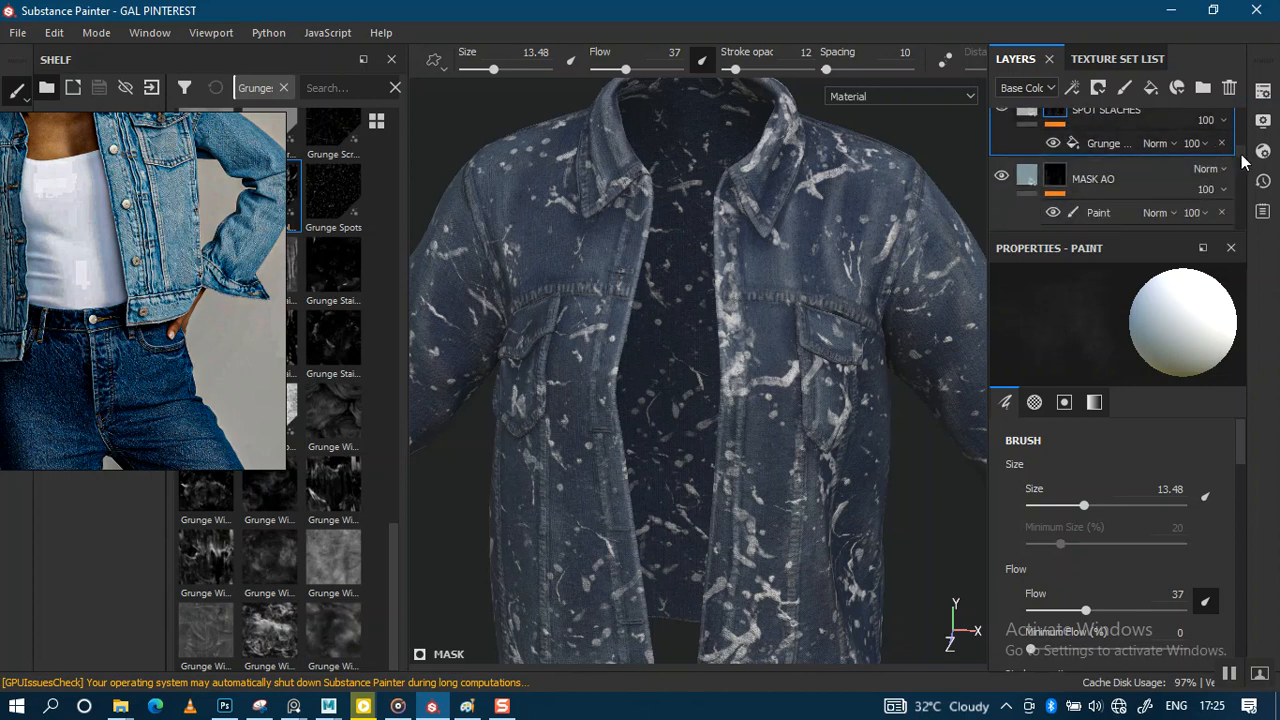
{"action": "scroll", "coordinate": [1160, 162], "scroll_direction": "up", "scroll_amount": 3}
{"action": "right_click", "coordinate": [1058, 170]}
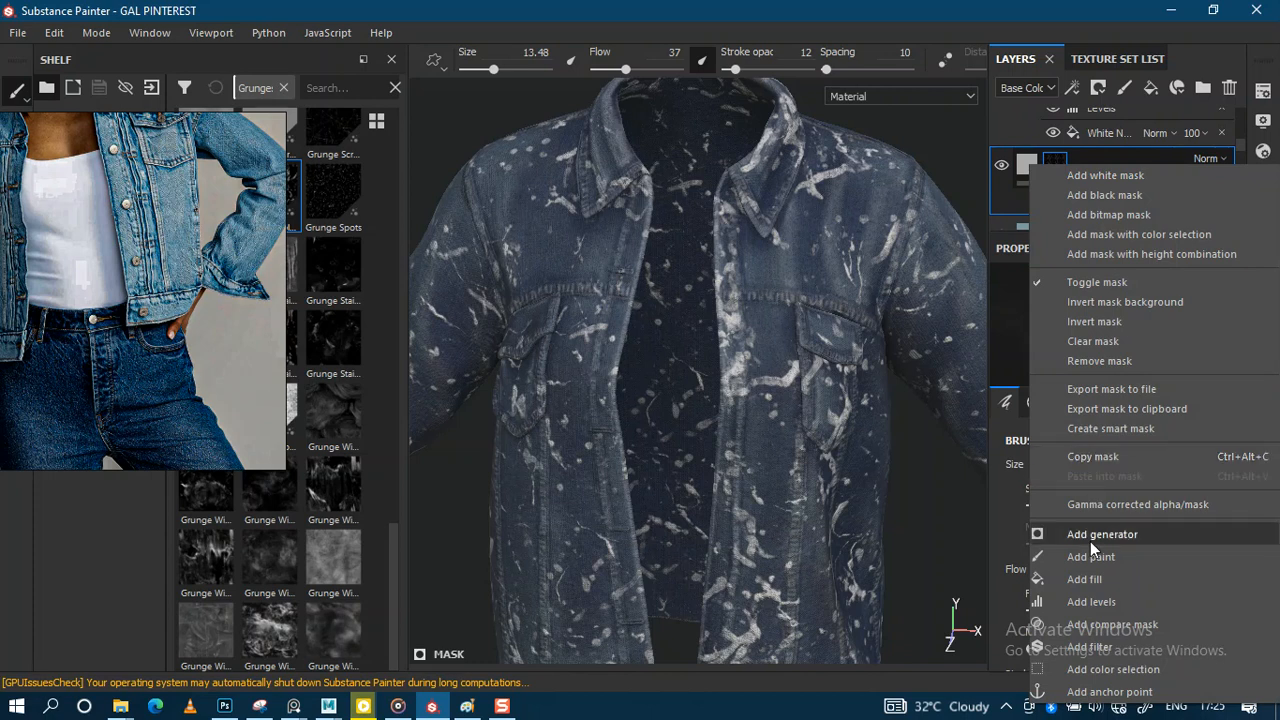
{"action": "left_click", "coordinate": [1088, 578]}
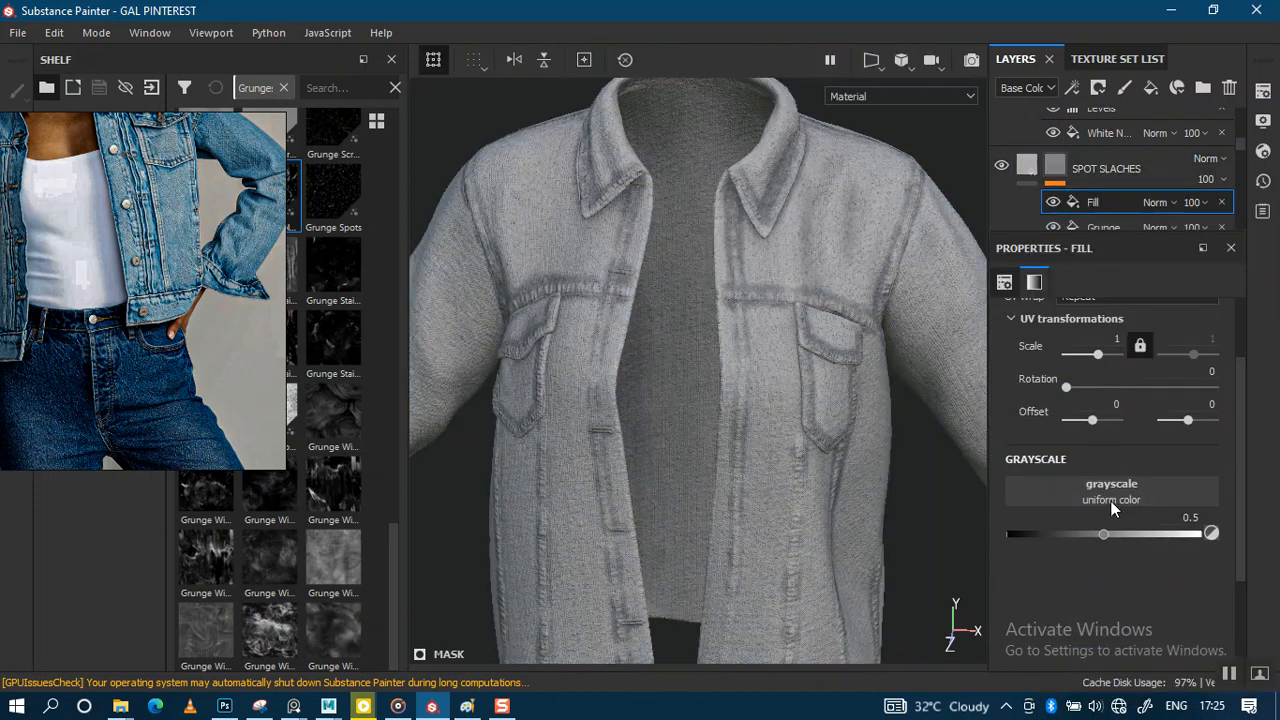
Step: Search the grayscale resources for "BW" and assign BnW Spots 2 to the new mask fill
{"action": "left_click", "coordinate": [1073, 487]}
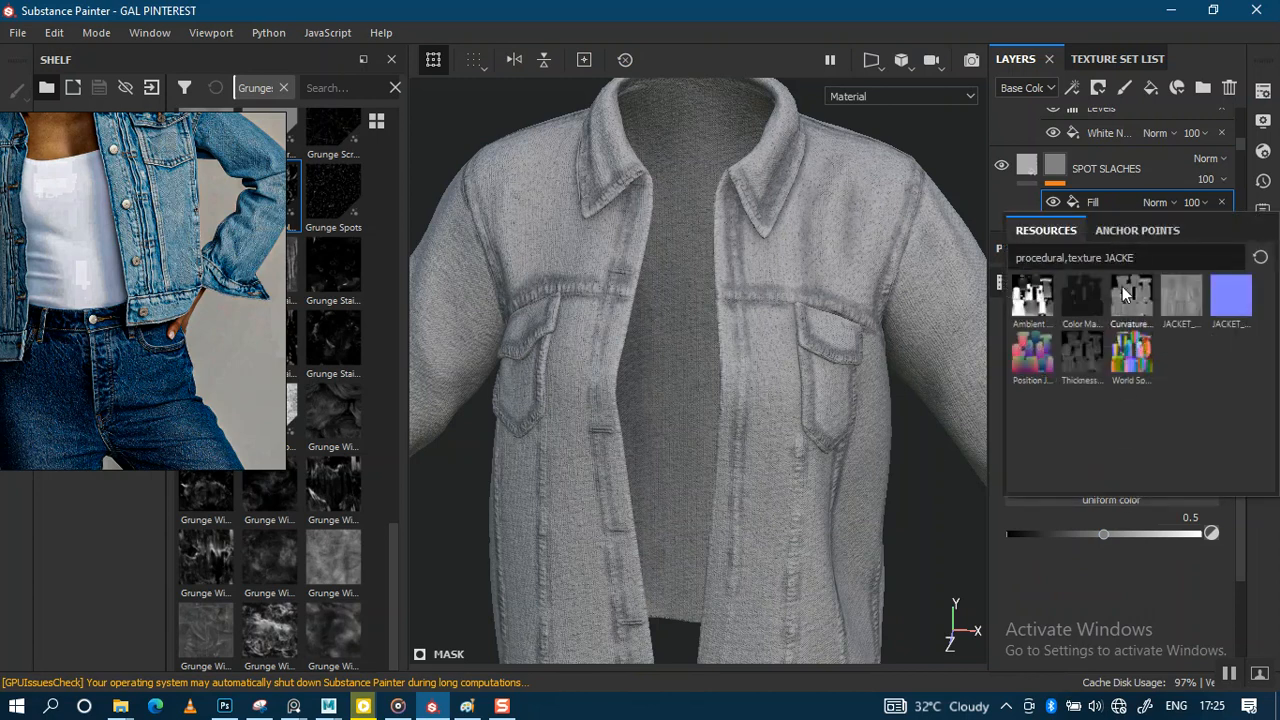
{"action": "key", "text": "BackSpace"}
{"action": "key", "text": "BackSpace"}
{"action": "key", "text": "BackSpace"}
{"action": "key", "text": "BackSpace"}
{"action": "key", "text": "BackSpace"}
{"action": "key", "text": "BackSpace"}
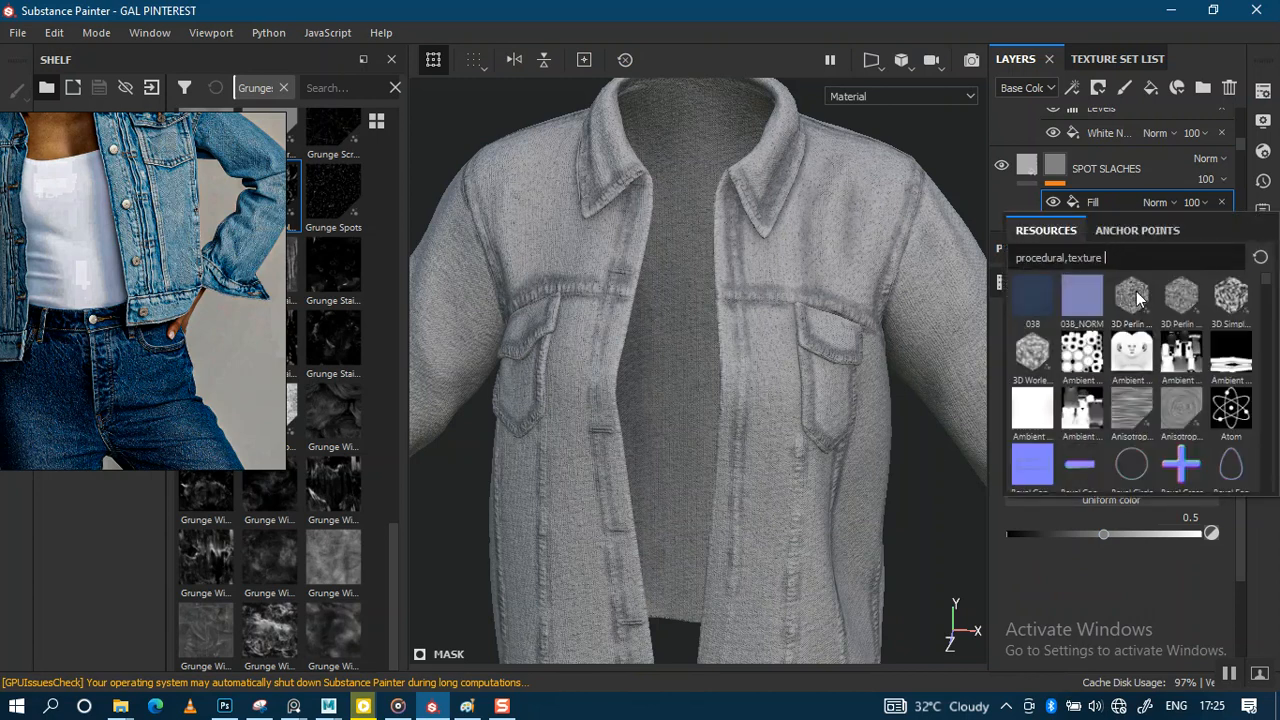
{"action": "type", "text": "BW"}
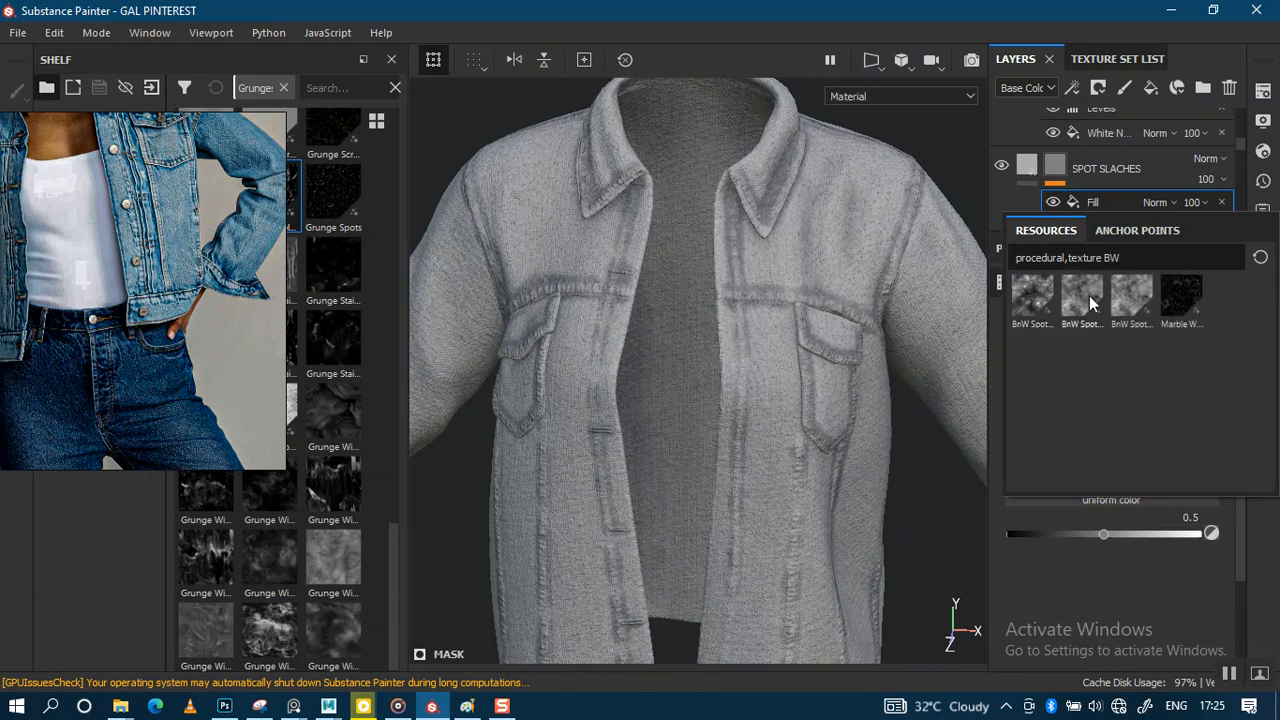
{"action": "left_click", "coordinate": [1090, 300]}
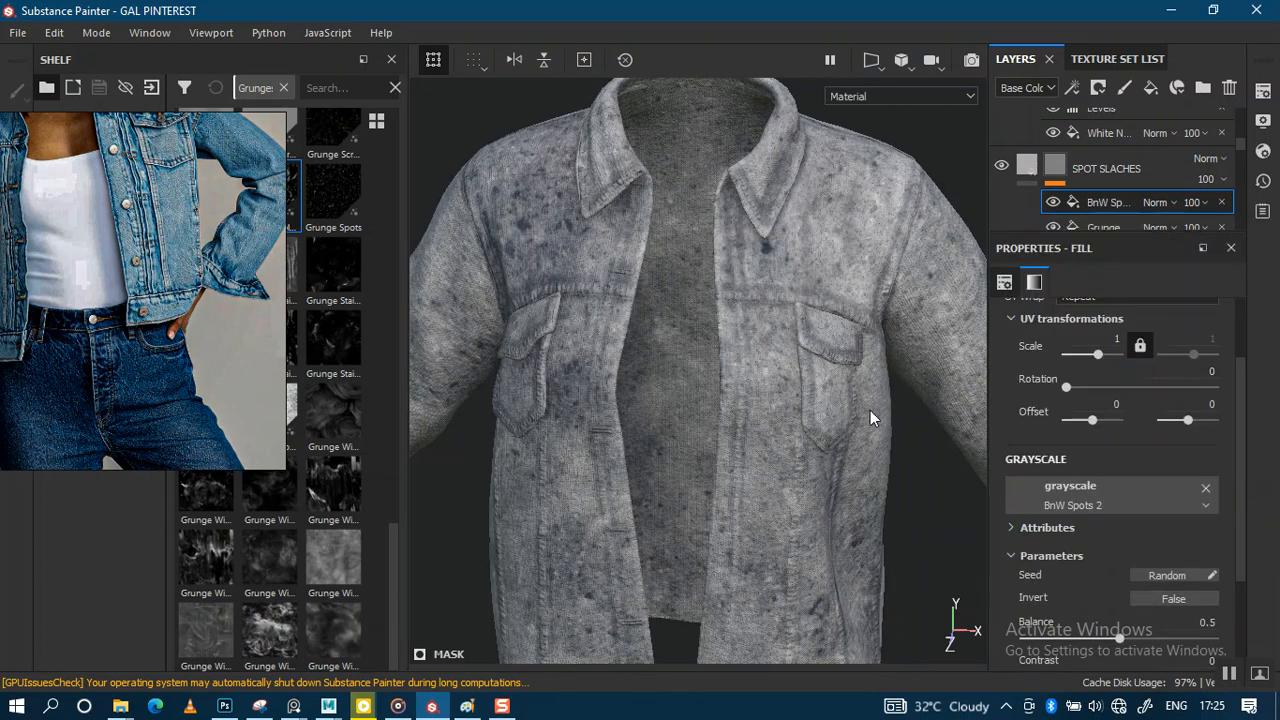
Step: Set the BnW Spots 2 fill's blending mode to Multiply and its balance to 0.25
{"action": "left_click", "coordinate": [1176, 205]}
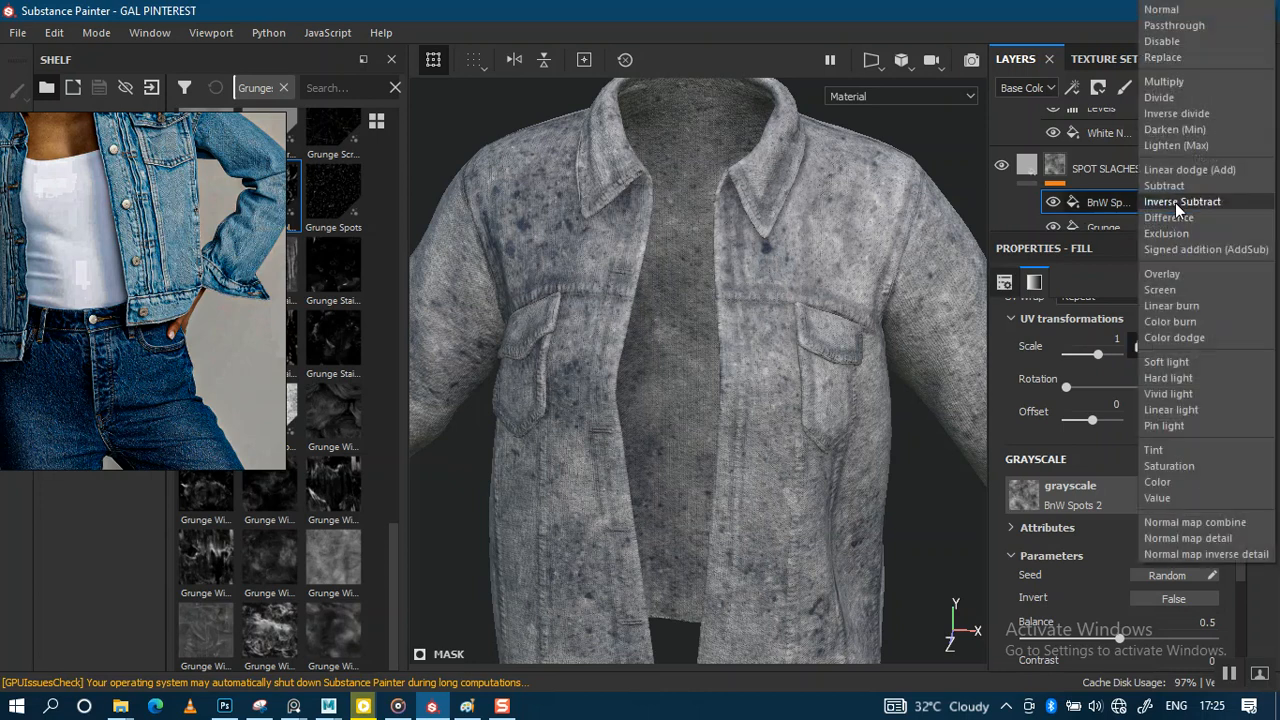
{"action": "left_click", "coordinate": [1164, 82]}
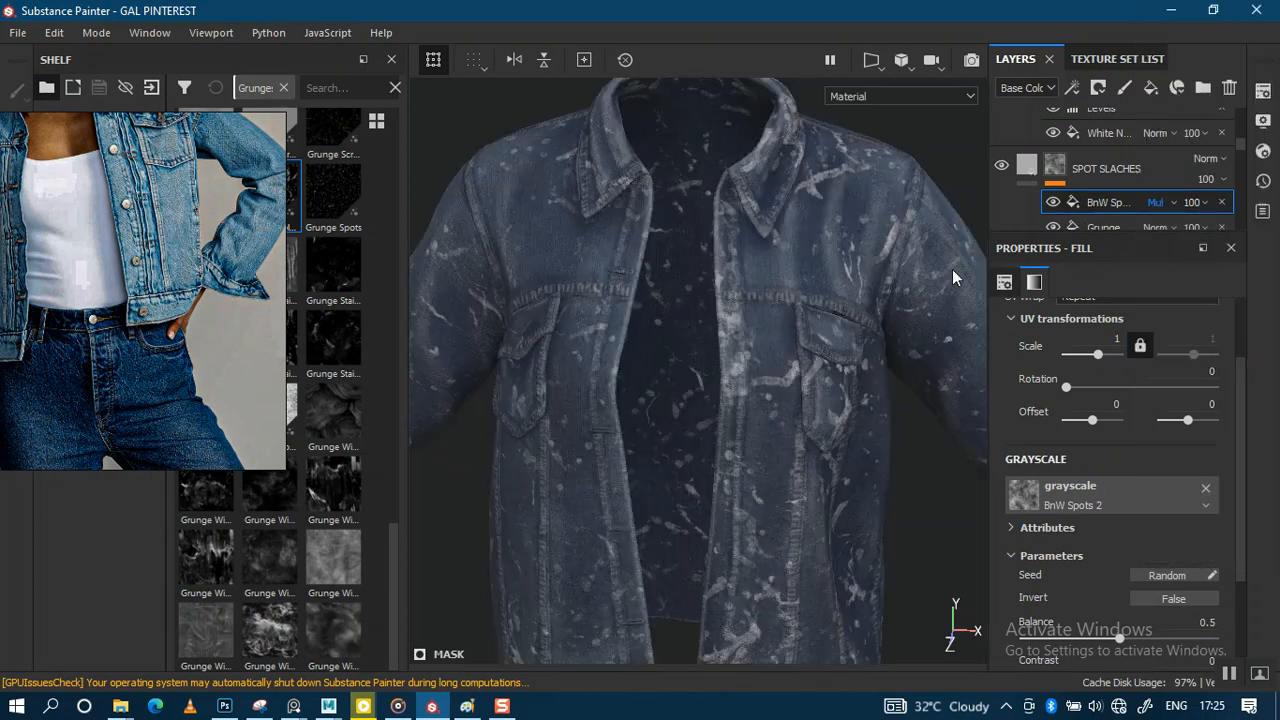
{"action": "right_click_drag", "start_coordinate": [810, 337], "coordinate": [821, 252], "text": "alt"}
{"action": "middle_click_drag", "start_coordinate": [830, 313], "coordinate": [806, 229], "text": "alt"}
{"action": "left_click_drag", "start_coordinate": [1238, 472], "coordinate": [1232, 558]}
{"action": "left_click_drag", "start_coordinate": [1124, 497], "coordinate": [1079, 500]}
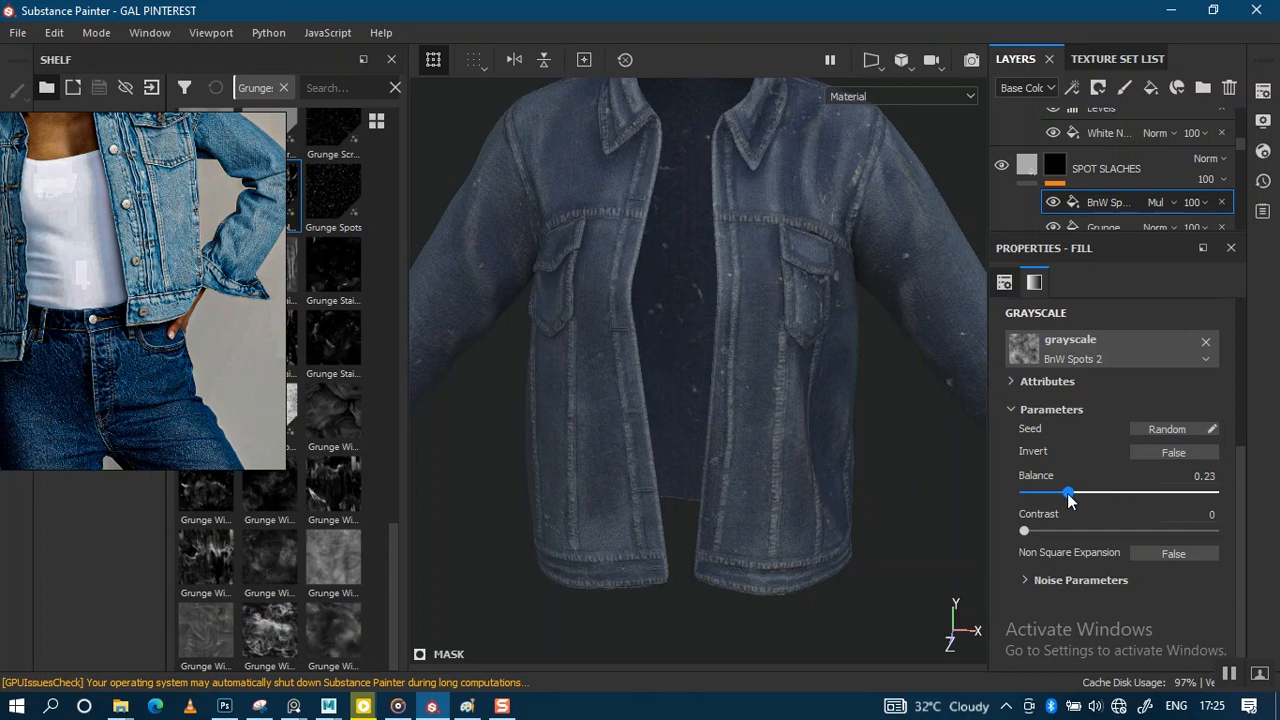
{"action": "left_click_drag", "start_coordinate": [1071, 499], "coordinate": [1073, 498]}
Step: Add another fill effect to the SPOT SLACHES mask, above the BnW Spots 2 fill
{"action": "scroll", "coordinate": [810, 450], "scroll_direction": "up", "scroll_amount": 1}
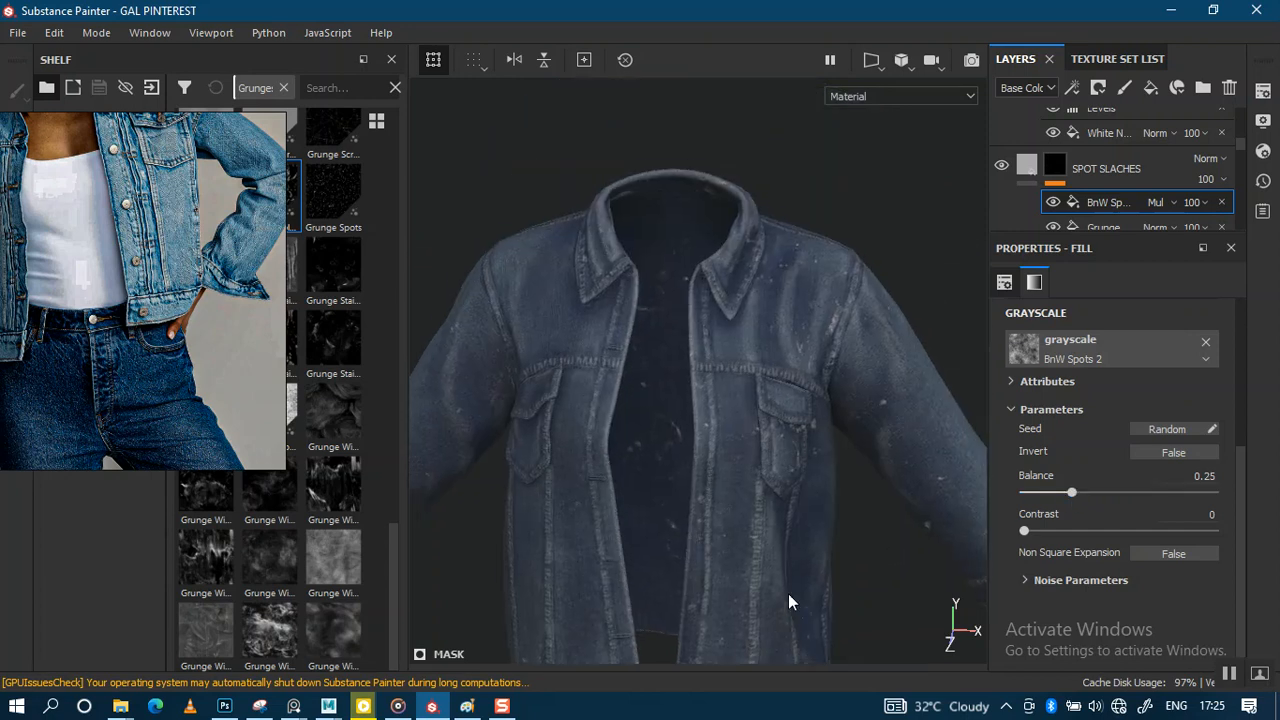
{"action": "scroll", "coordinate": [814, 591], "scroll_direction": "up", "scroll_amount": 3}
{"action": "mouse_move", "coordinate": [774, 455]}
{"action": "left_mouse_down", "text": "alt"}
{"action": "mouse_move", "coordinate": [737, 452]}
{"action": "mouse_move", "coordinate": [780, 438]}
{"action": "left_mouse_up", "text": "alt"}
{"action": "middle_click_drag", "start_coordinate": [780, 438], "coordinate": [796, 370], "text": "alt"}
{"action": "right_click_drag", "start_coordinate": [796, 370], "coordinate": [765, 415], "text": "alt"}
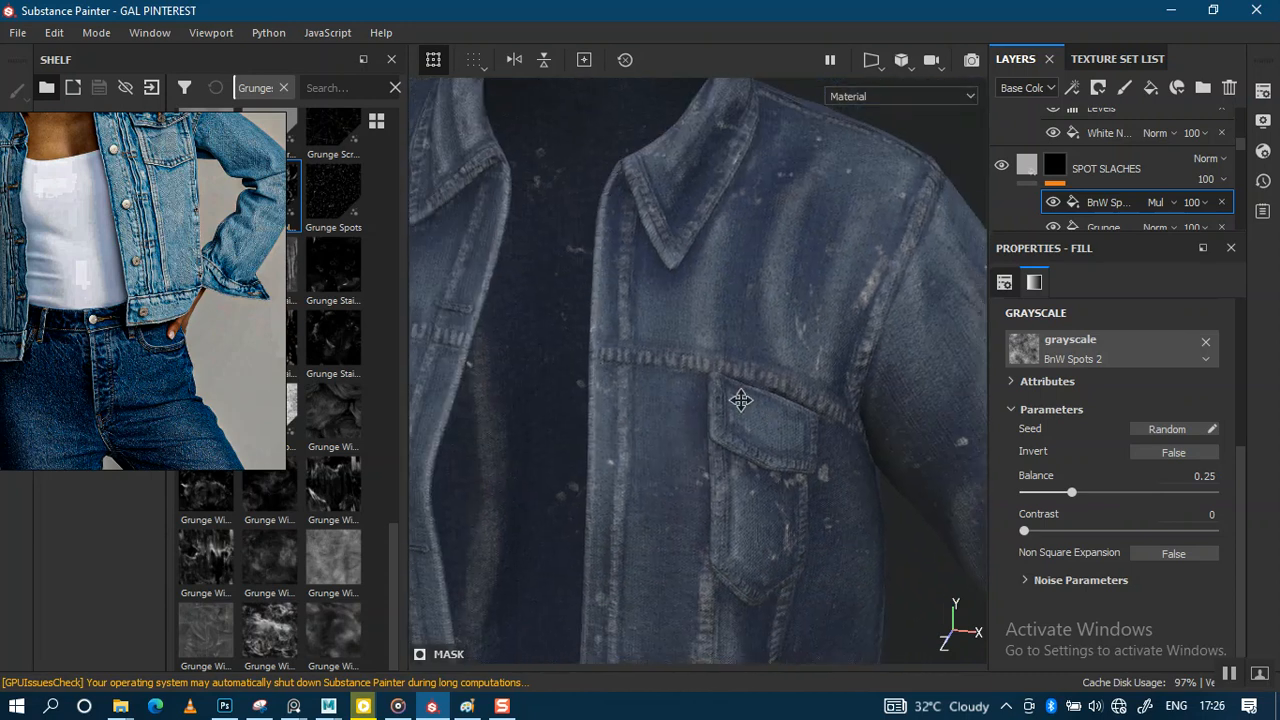
{"action": "middle_click_drag", "start_coordinate": [766, 416], "coordinate": [732, 394], "text": "alt"}
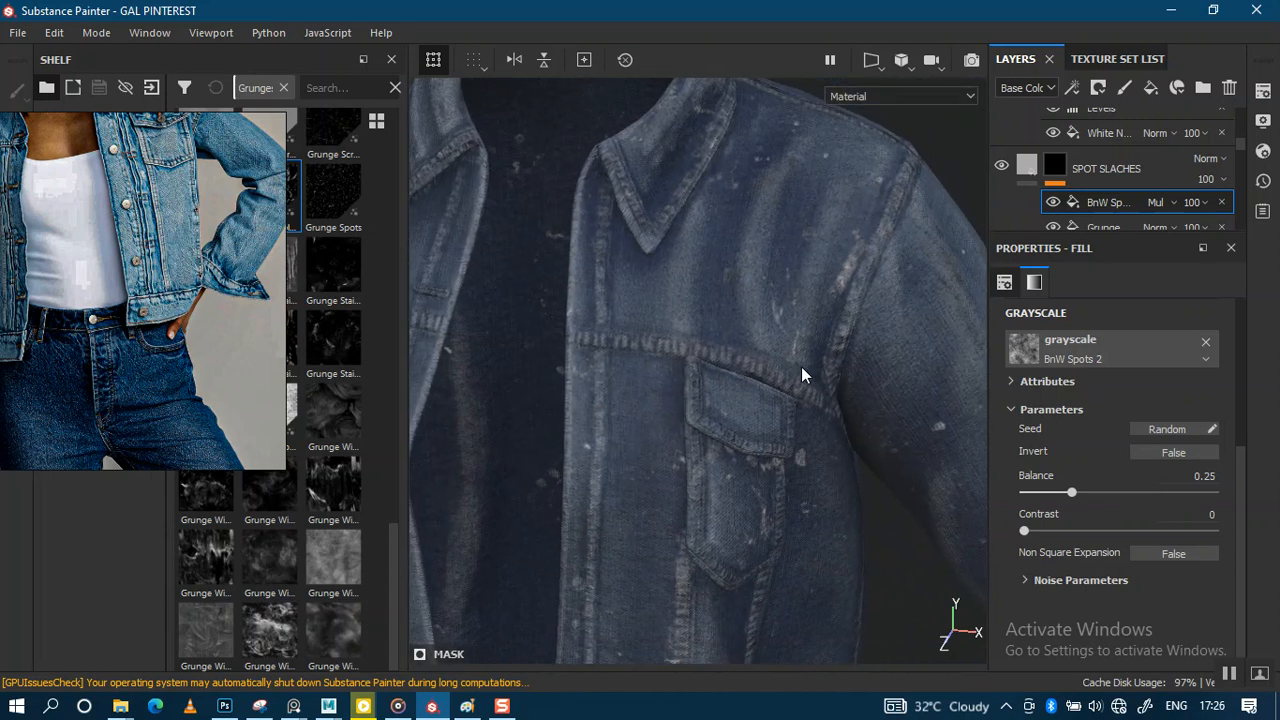
{"action": "left_click", "coordinate": [1057, 168]}
{"action": "left_click", "coordinate": [1057, 168], "text": "alt"}
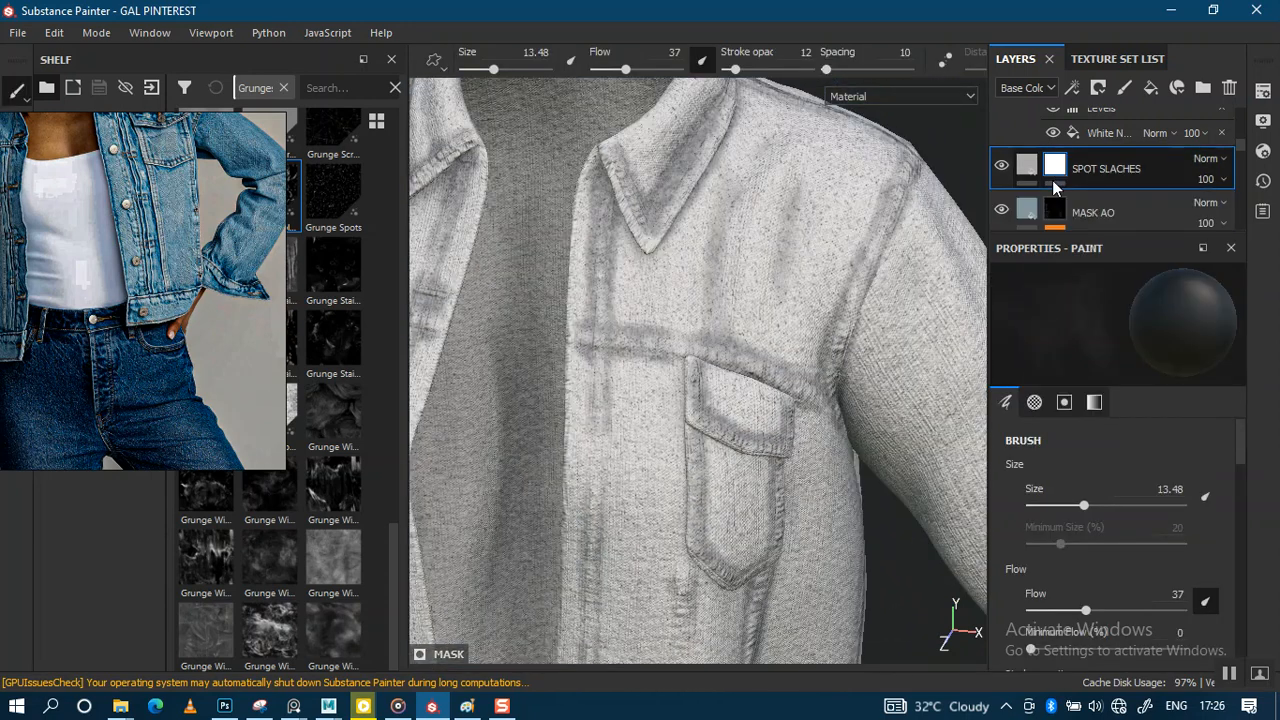
{"action": "left_click", "coordinate": [1057, 168], "text": "alt"}
{"action": "right_click", "coordinate": [1055, 172]}
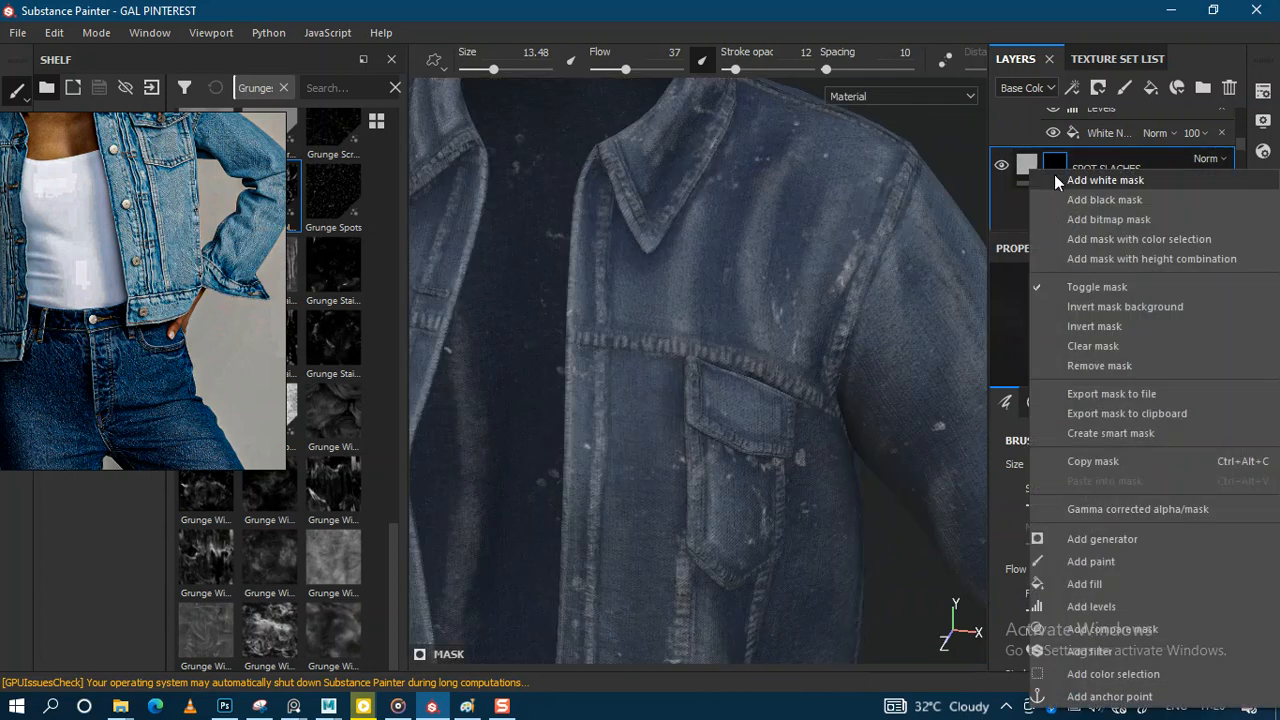
{"action": "left_click", "coordinate": [1089, 587]}
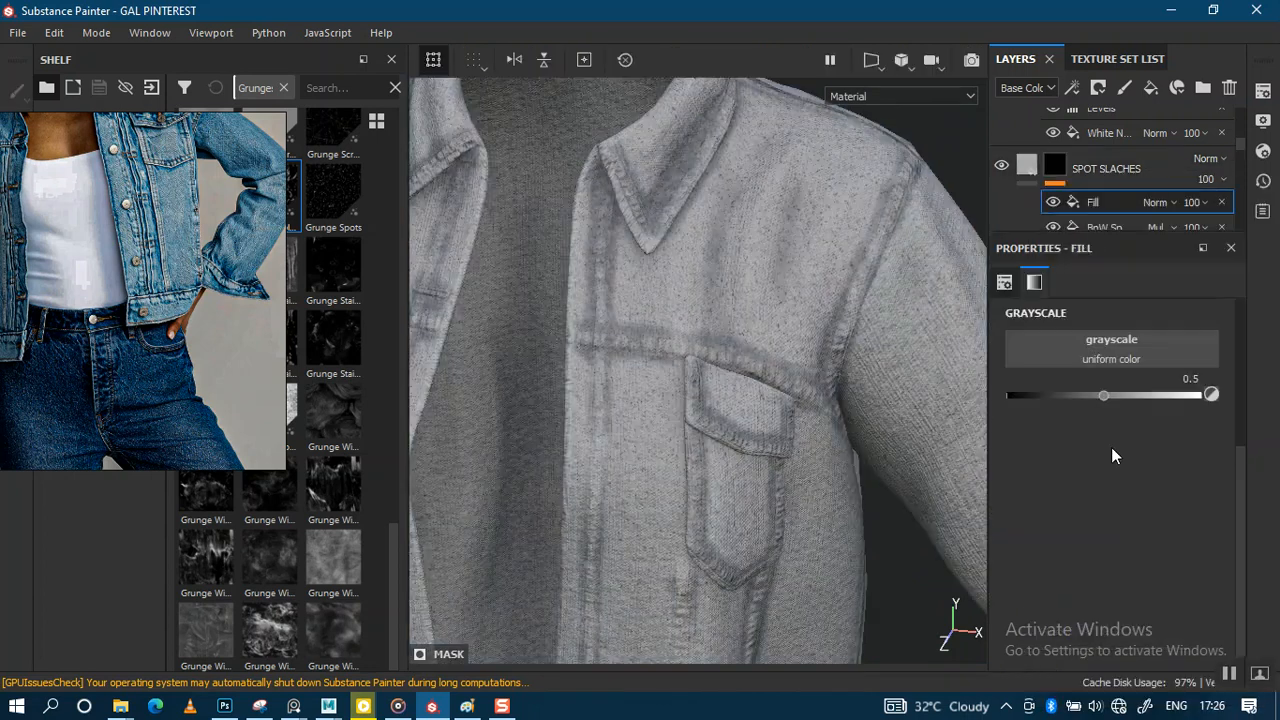
Step: Search the grayscale resources for "CLOUD" and assign Clouds 2 to the new SPOT SLACHES mask fill
{"action": "left_click", "coordinate": [1126, 352]}
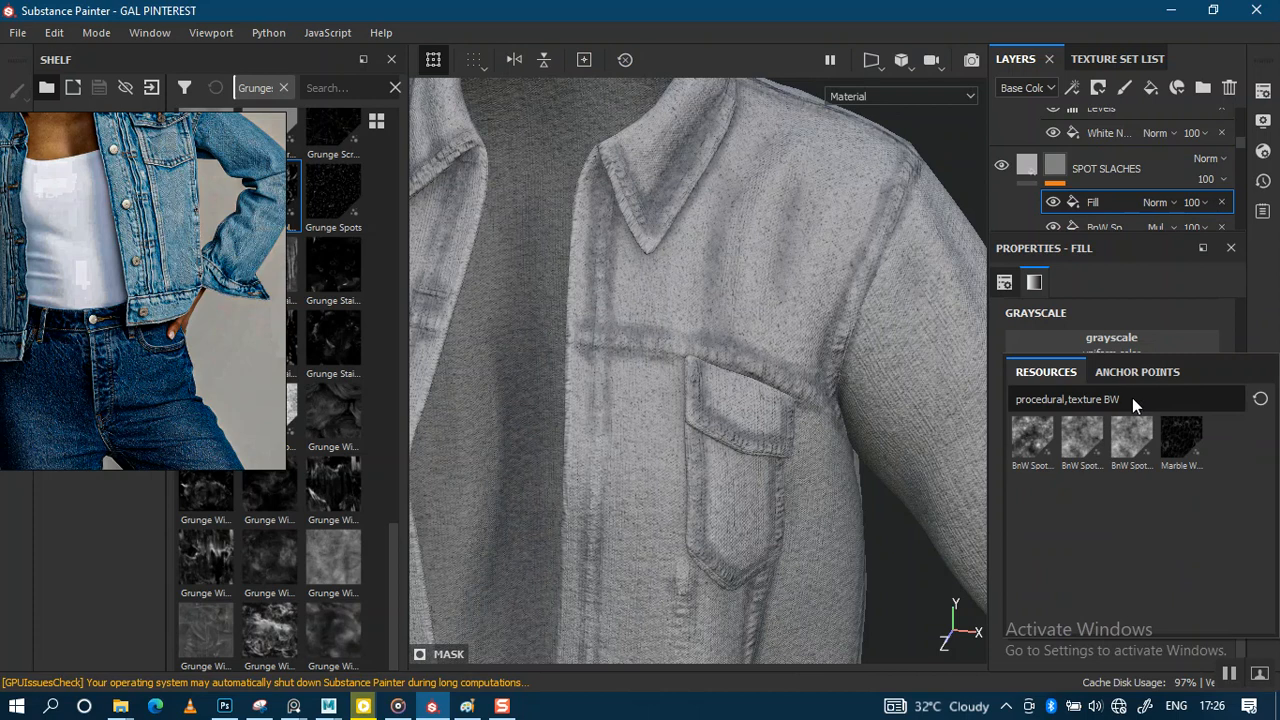
{"action": "key", "text": "BackSpace"}
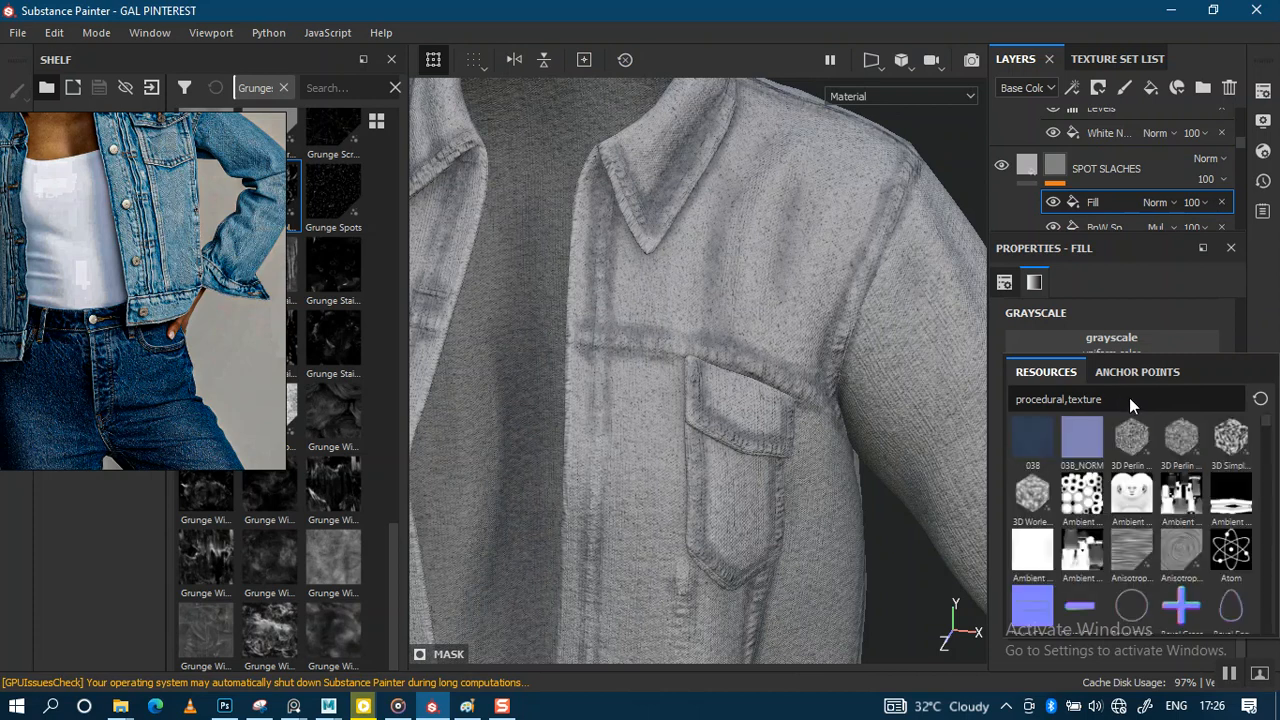
{"action": "type", "text": "CLOUD"}
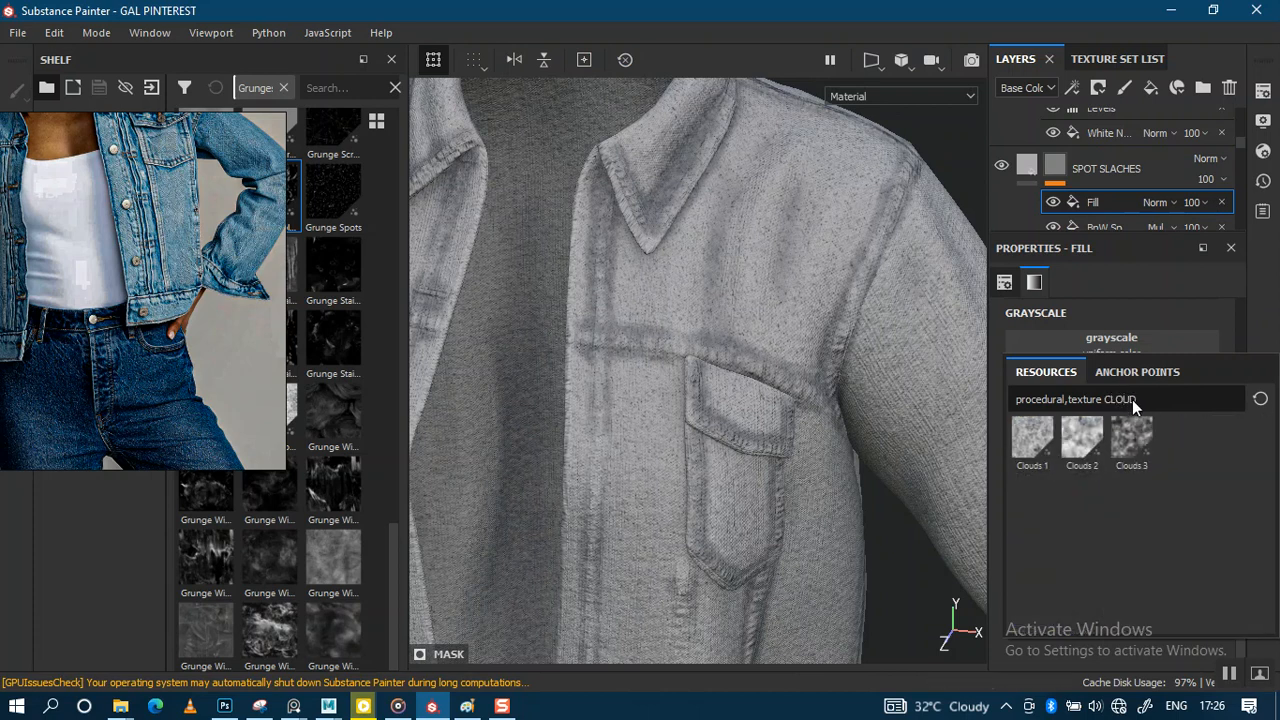
{"action": "left_click", "coordinate": [1082, 440]}
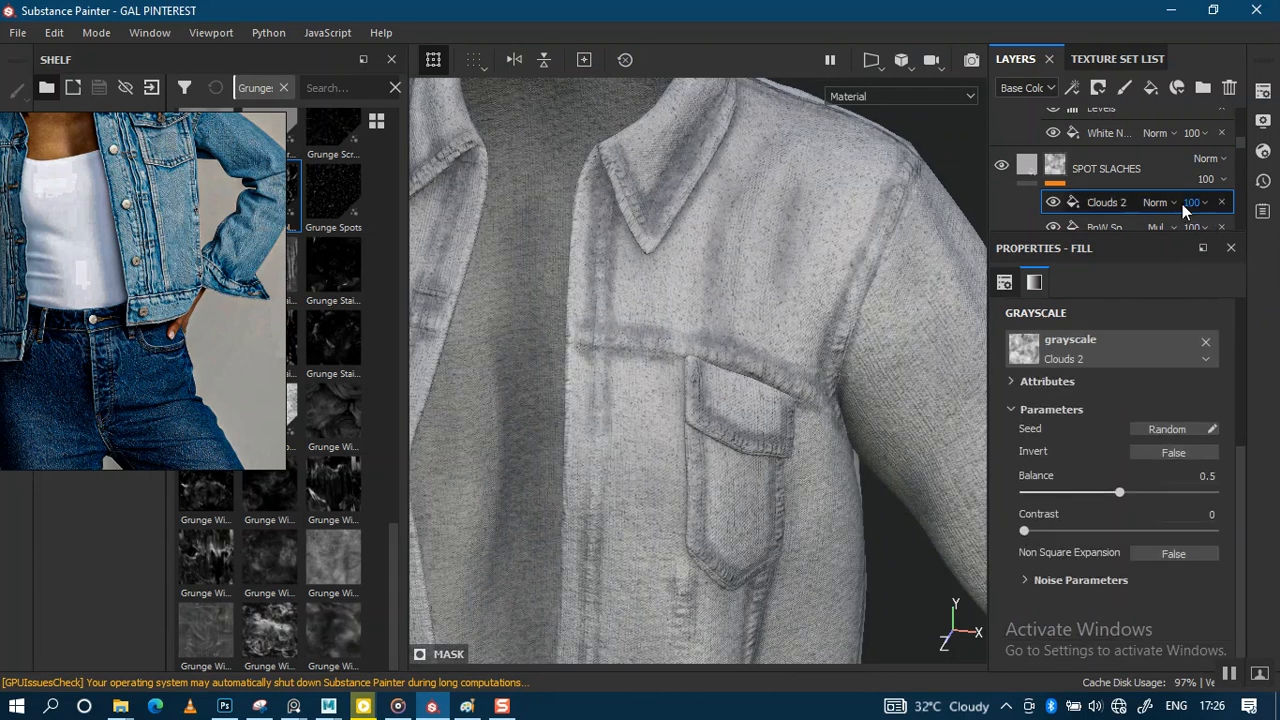
Step: Set the Clouds 2 fill's blending mode to Multiply
{"action": "scroll", "coordinate": [1175, 203], "scroll_direction": "down", "scroll_amount": 10}
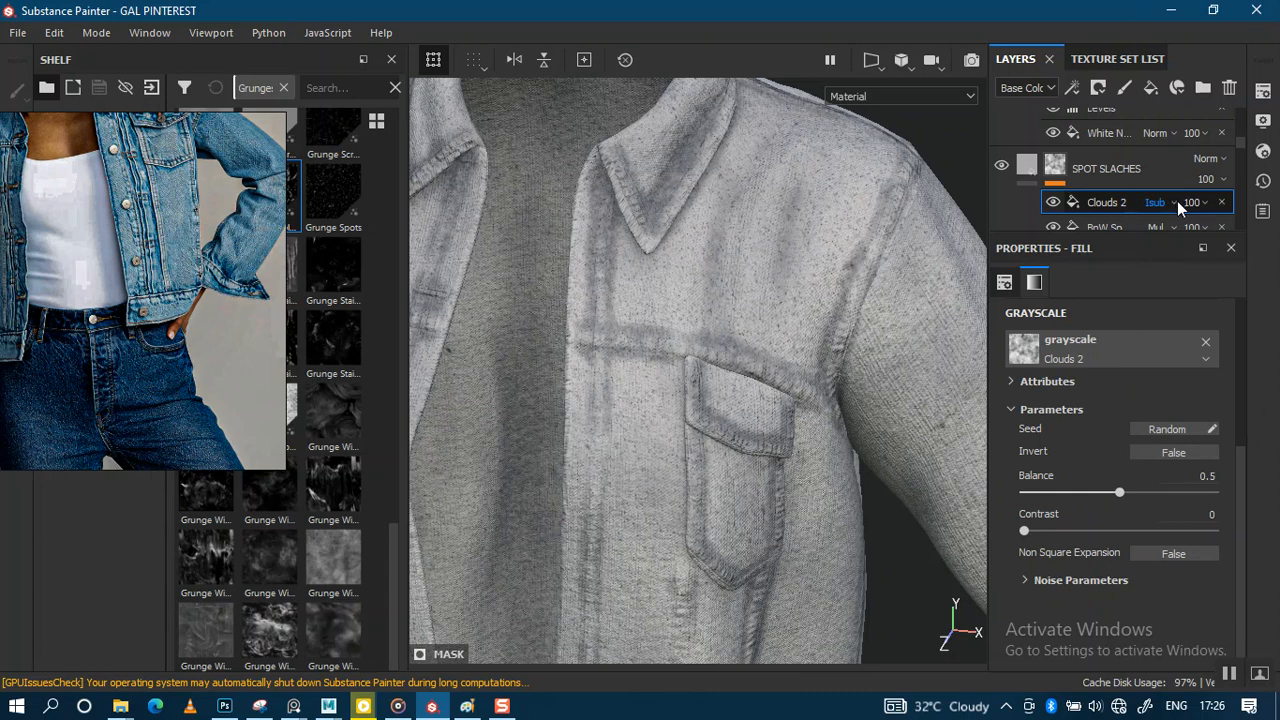
{"action": "left_click", "coordinate": [1175, 201]}
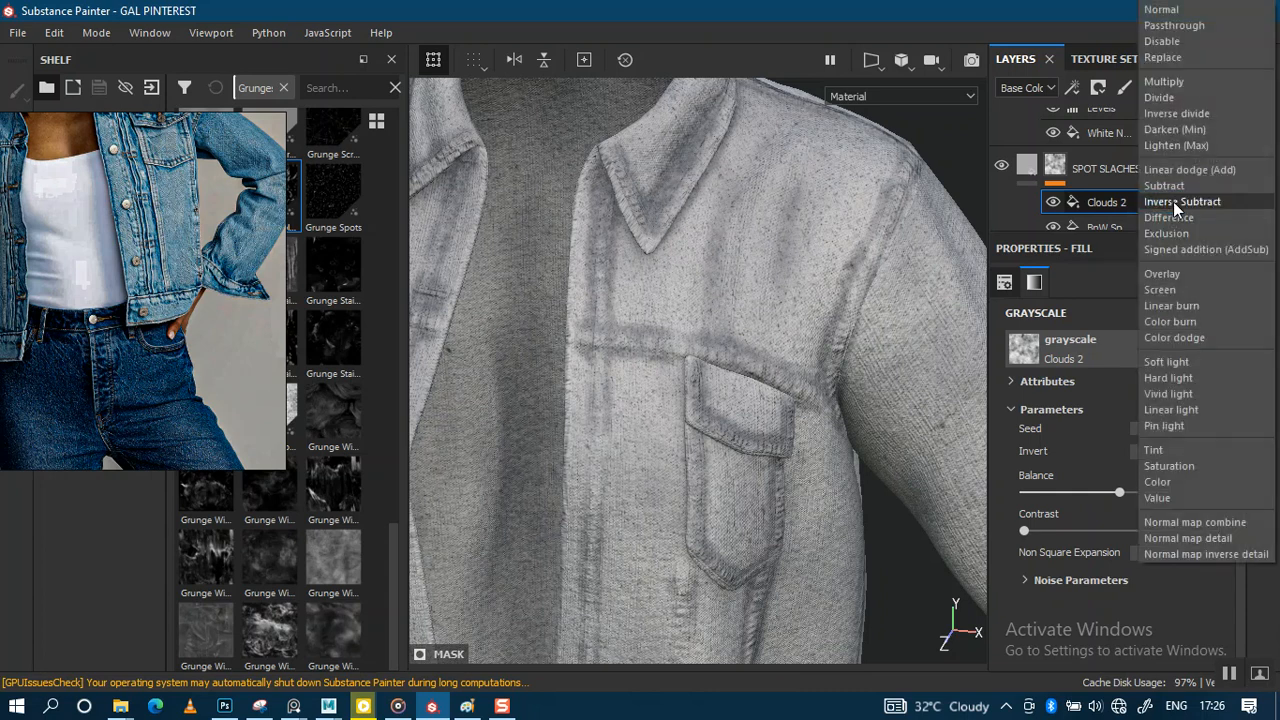
{"action": "left_click", "coordinate": [1182, 84]}
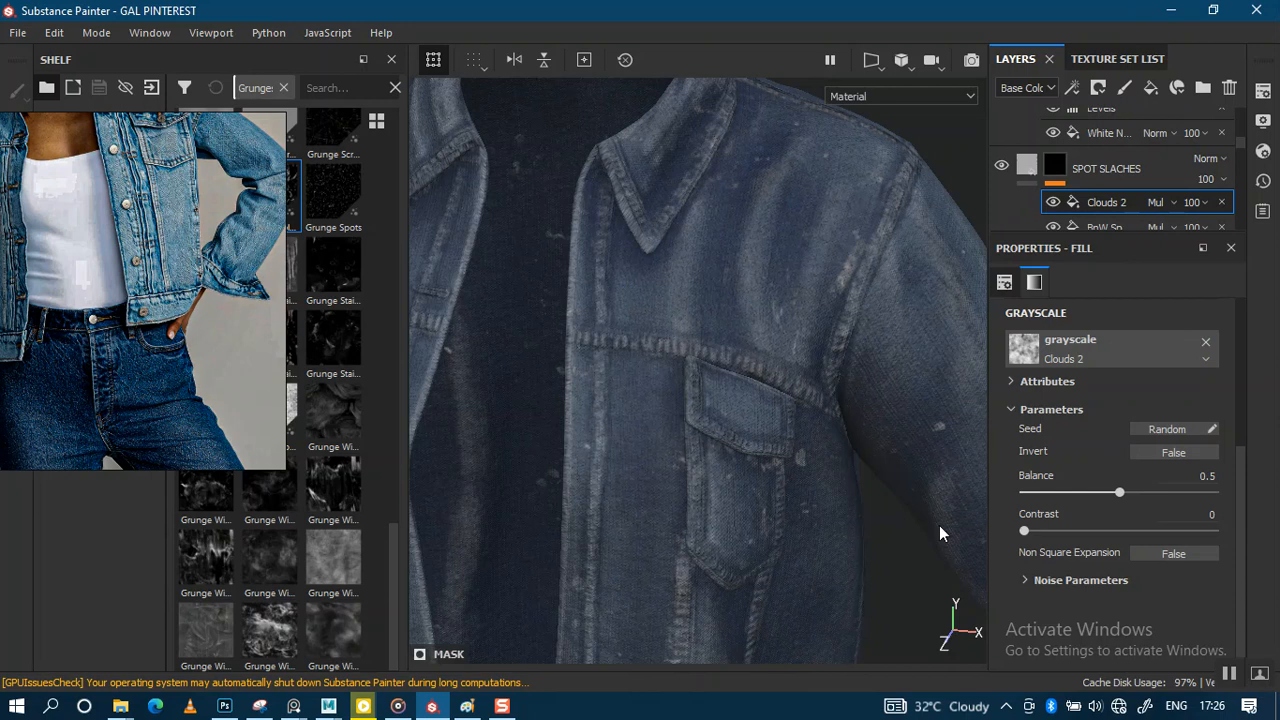
{"action": "middle_click_drag", "start_coordinate": [808, 532], "coordinate": [806, 364]}
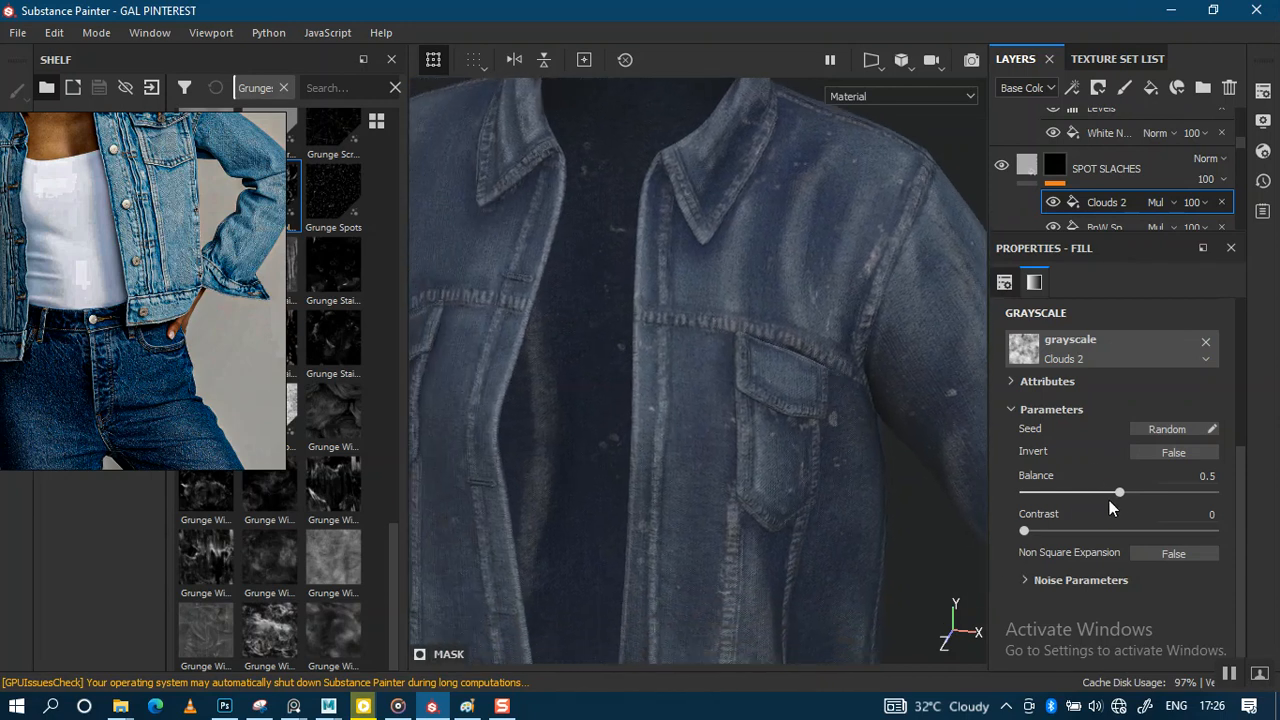
Step: Set the Clouds 2 fill's balance to 0.27, comparing the jacket with the SPOT SLACHES layer hidden and shown
{"action": "left_click", "coordinate": [1076, 497]}
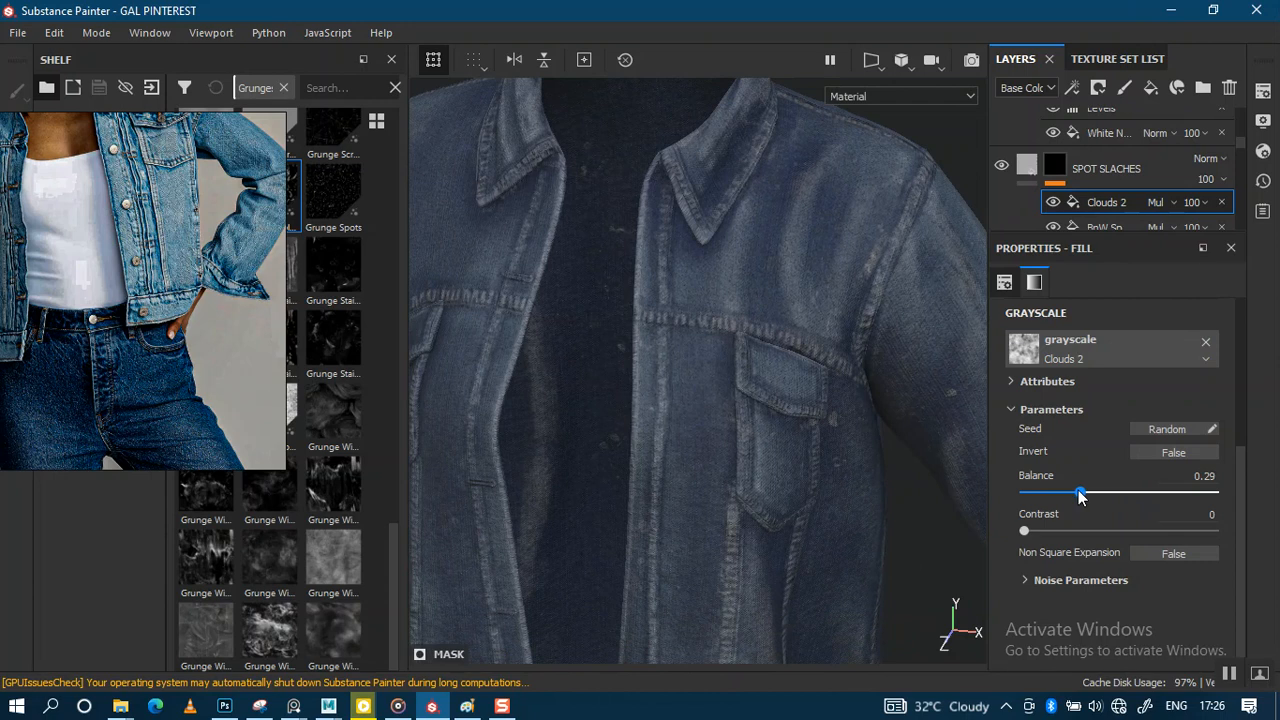
{"action": "left_click", "coordinate": [1004, 167]}
{"action": "left_click", "coordinate": [1004, 167]}
{"action": "left_click", "coordinate": [1004, 167]}
{"action": "left_click", "coordinate": [1004, 167]}
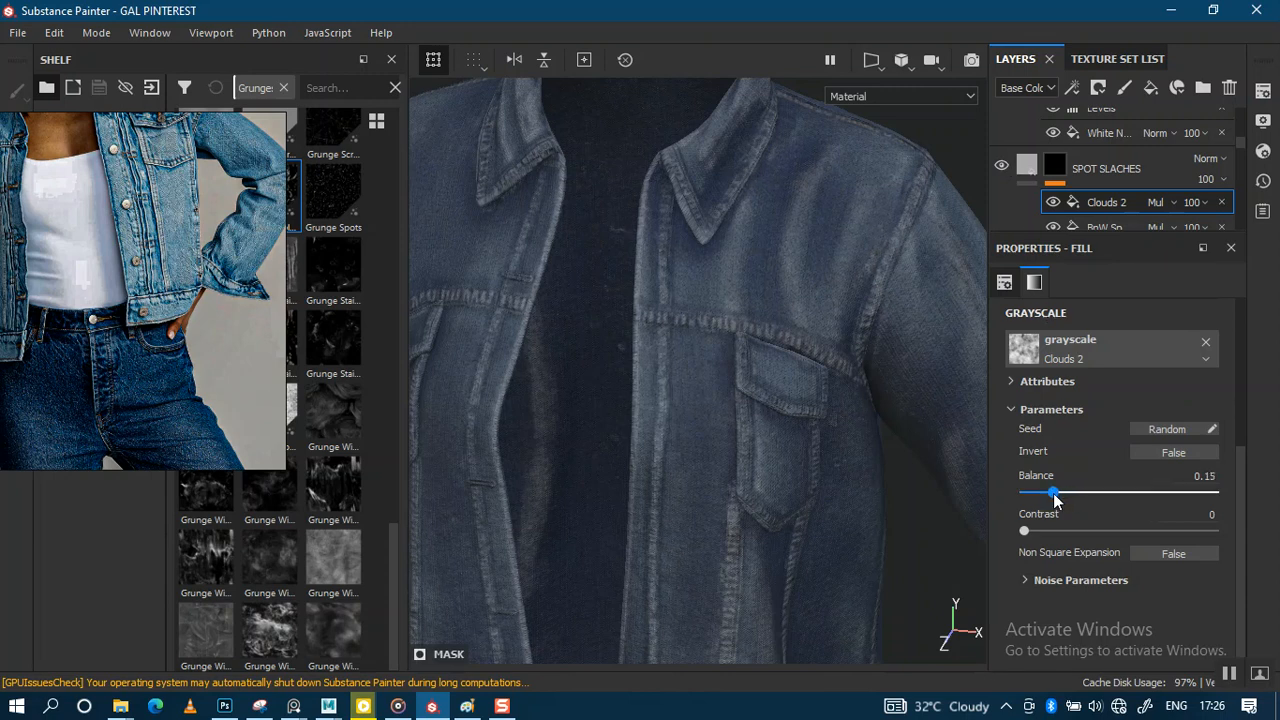
{"action": "left_click_drag", "start_coordinate": [790, 437], "coordinate": [851, 417], "text": "alt"}
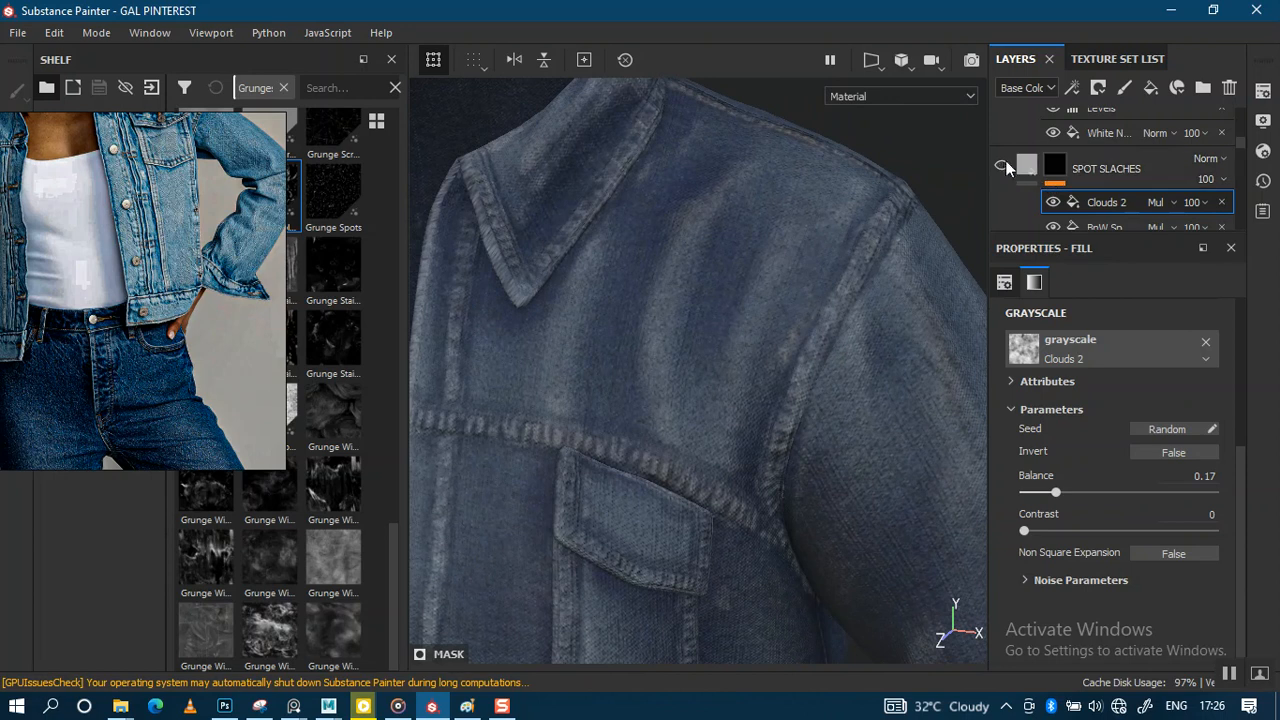
{"action": "left_click_drag", "start_coordinate": [1061, 495], "coordinate": [1082, 497]}
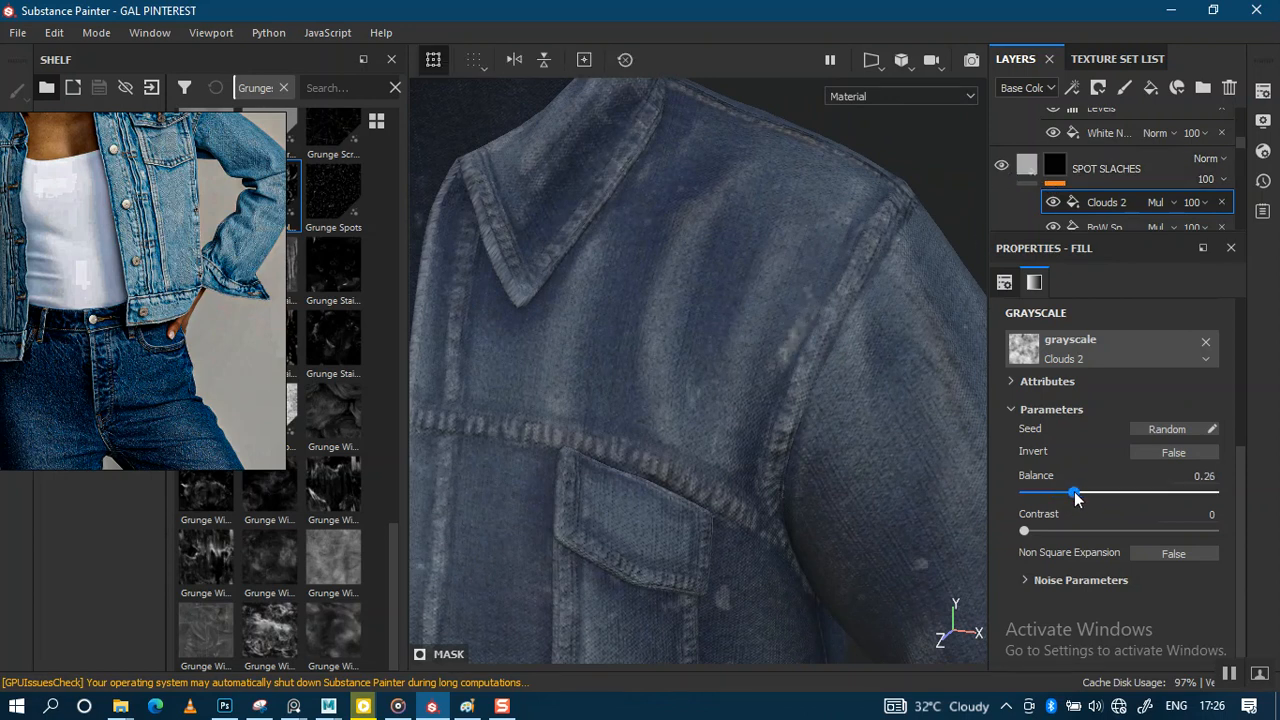
{"action": "left_click_drag", "start_coordinate": [916, 461], "coordinate": [800, 243], "text": "alt"}
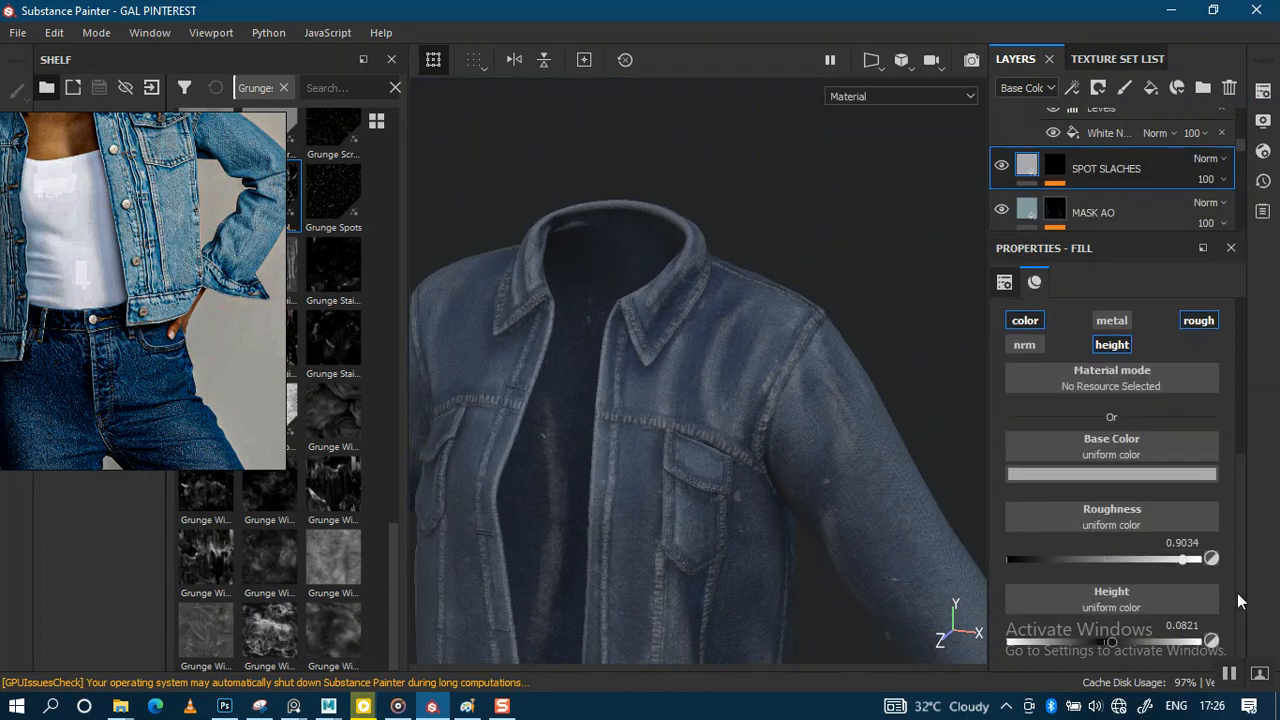
Step: Set the SPOT SLACHES layer's height to 0.4879 and compare its effect on the jacket's front
{"action": "left_click_drag", "start_coordinate": [1120, 643], "coordinate": [1155, 648]}
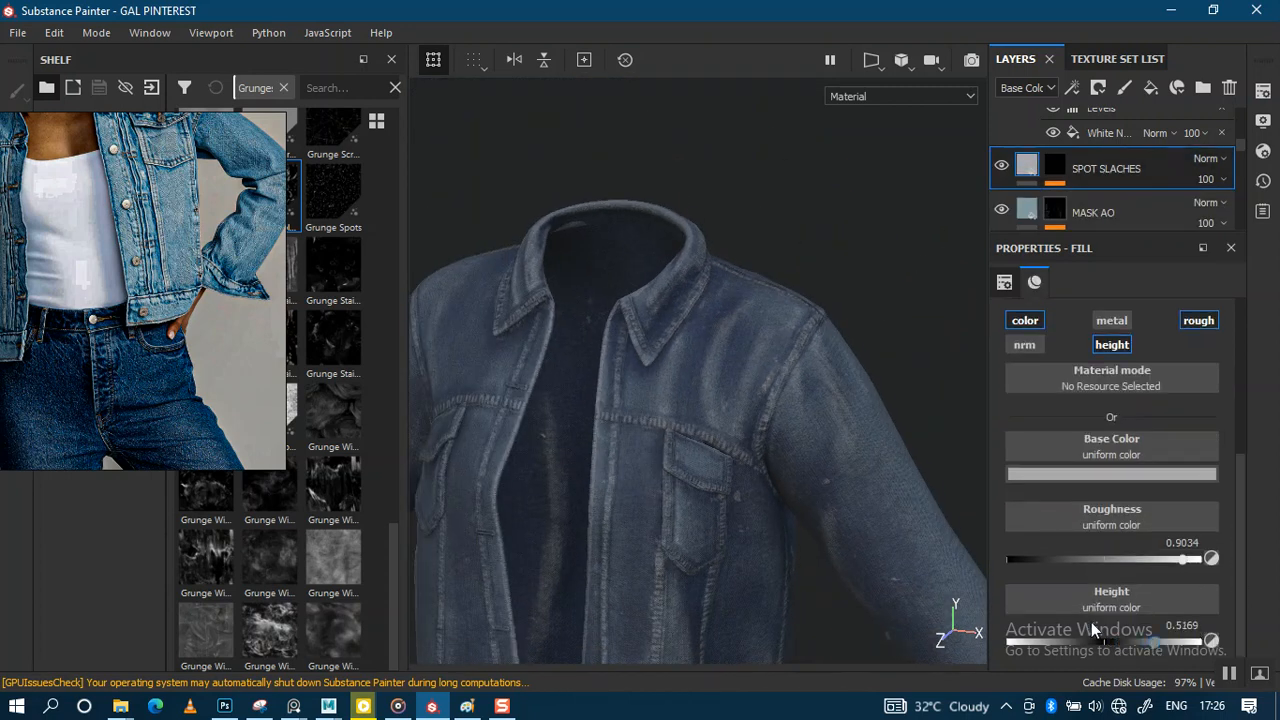
{"action": "scroll", "coordinate": [726, 283], "scroll_direction": "up", "scroll_amount": 8}
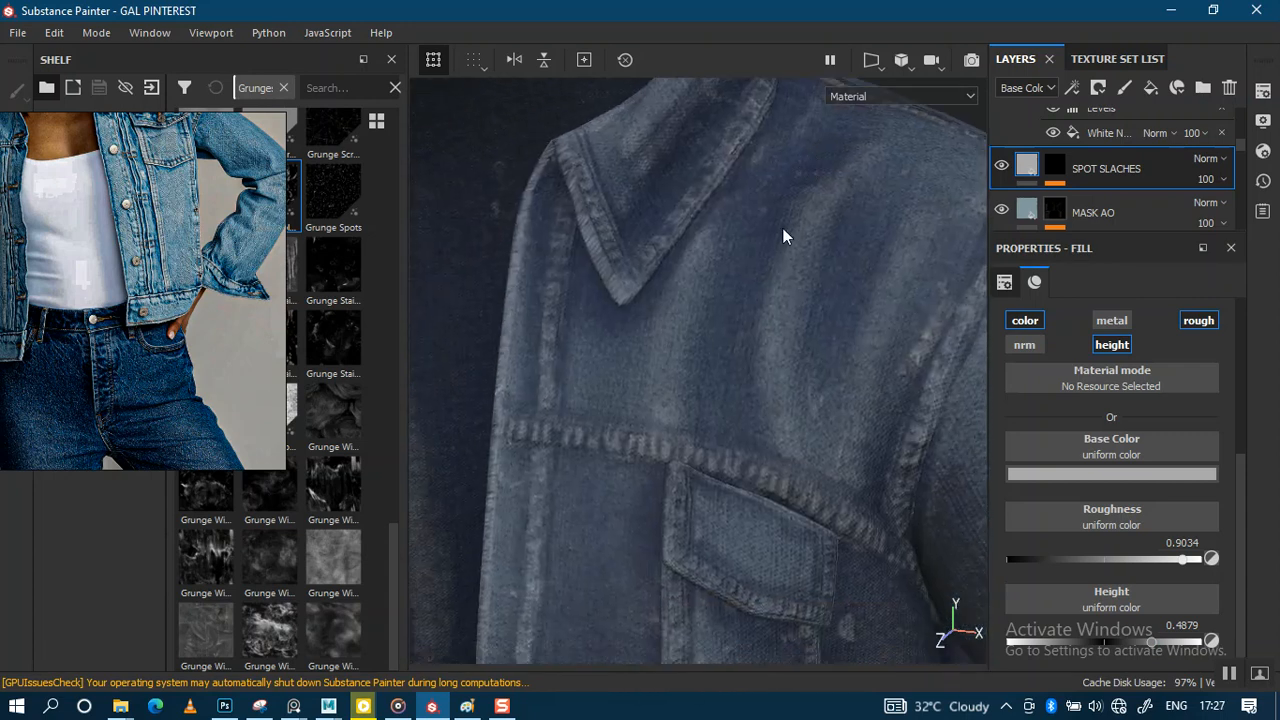
{"action": "left_click_drag", "start_coordinate": [792, 389], "coordinate": [987, 190], "text": "alt"}
{"action": "left_click", "coordinate": [1003, 173]}
{"action": "right_click_drag", "start_coordinate": [697, 312], "coordinate": [707, 358], "text": "alt"}
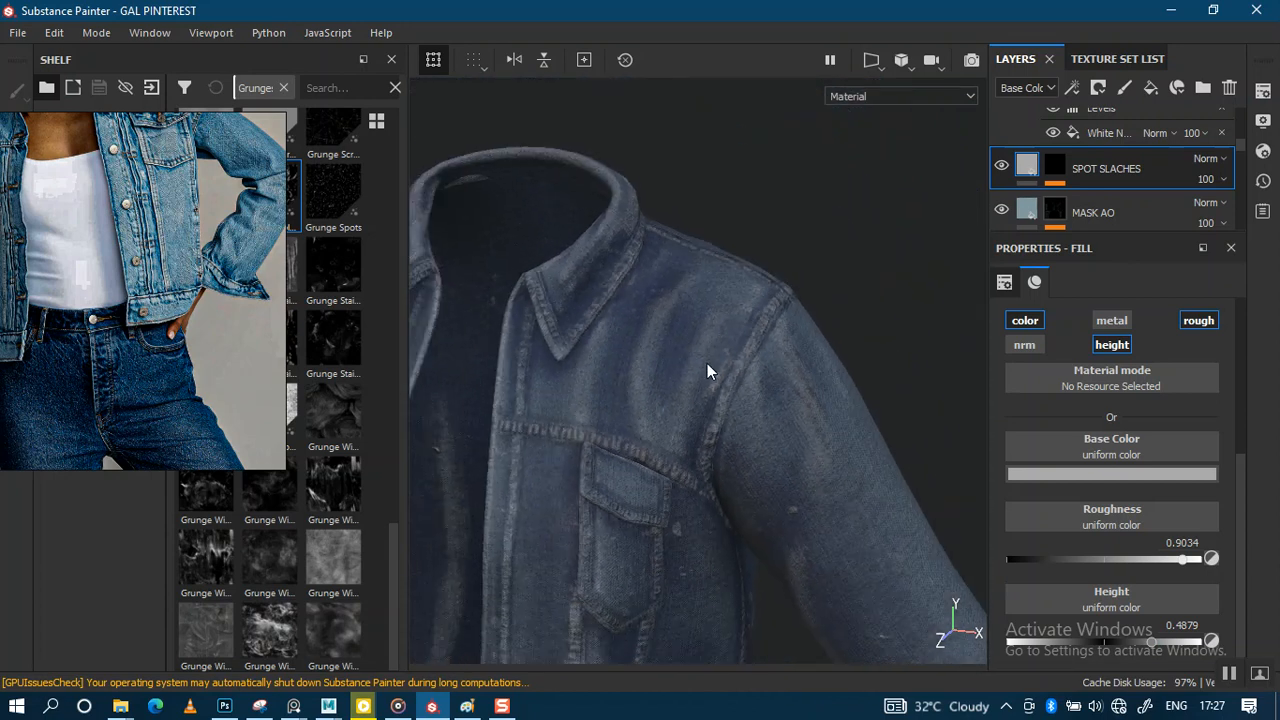
{"action": "left_click_drag", "start_coordinate": [704, 403], "coordinate": [792, 280], "text": "alt"}
{"action": "right_click_drag", "start_coordinate": [792, 280], "coordinate": [966, 416], "text": "alt"}
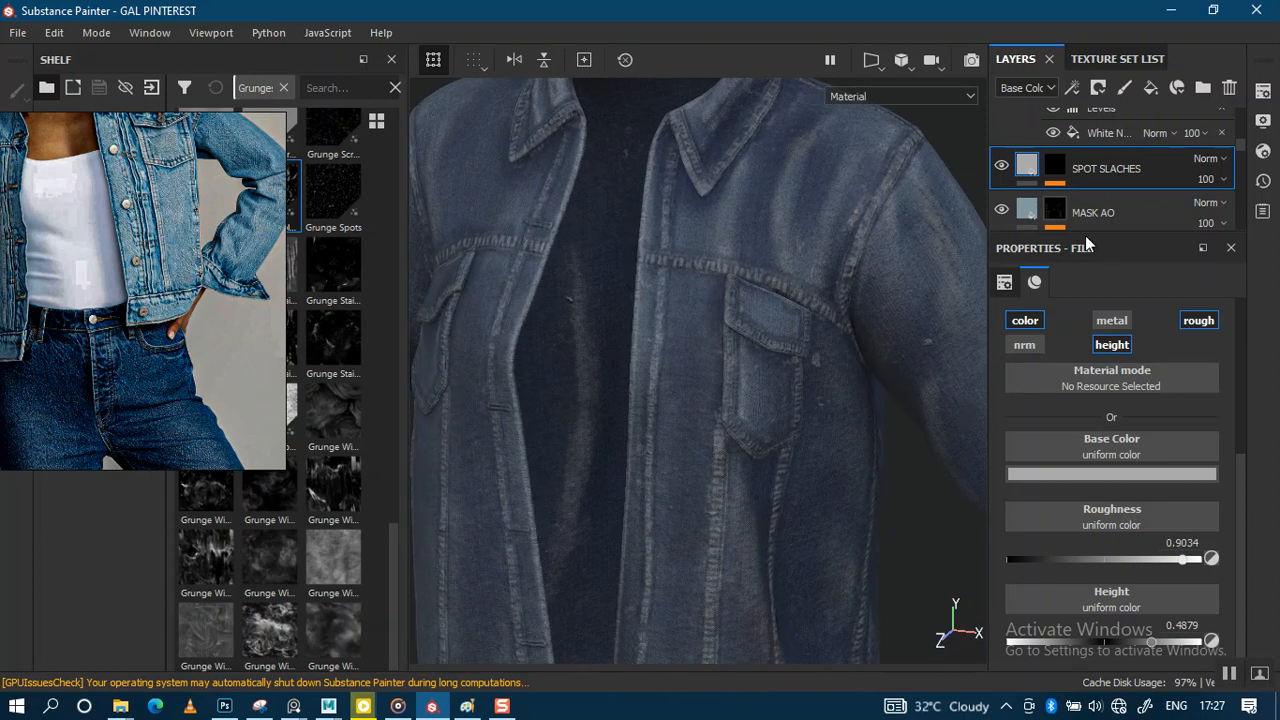
Step: Randomize the seed of the Grunge Splashes Dusty fill in the SPOT SLACHES mask
{"action": "scroll", "coordinate": [1090, 161], "scroll_direction": "up", "scroll_amount": 1}
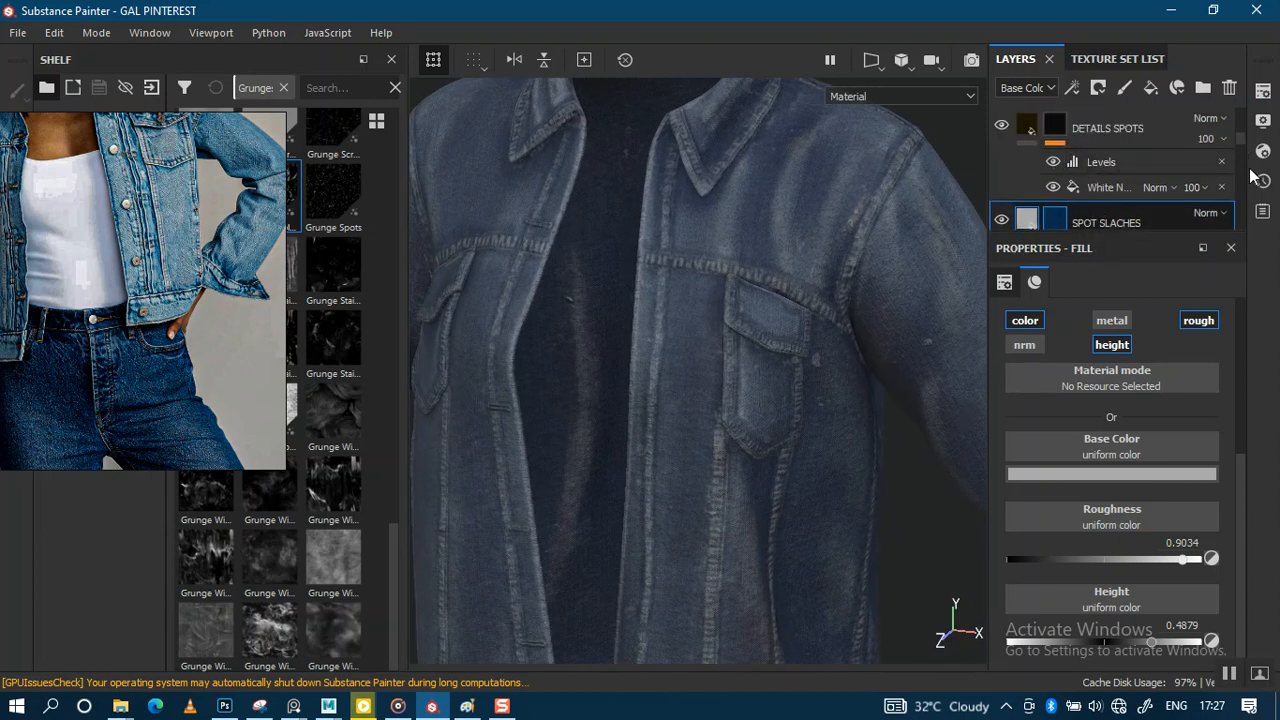
{"action": "key", "text": "1"}
{"action": "scroll", "coordinate": [1240, 141], "scroll_direction": "down", "scroll_amount": 1}
{"action": "scroll", "coordinate": [1241, 152], "scroll_direction": "down", "scroll_amount": 1}
{"action": "left_click", "coordinate": [1110, 192]}
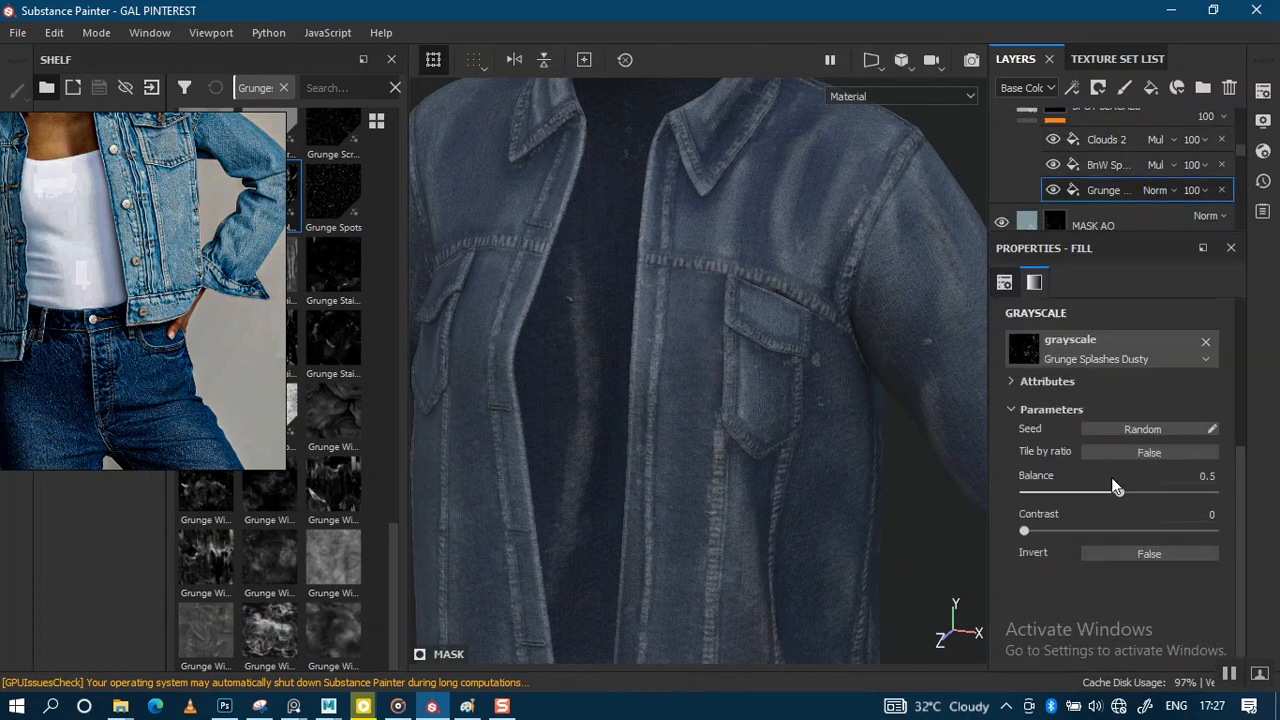
{"action": "left_click", "coordinate": [1139, 429]}
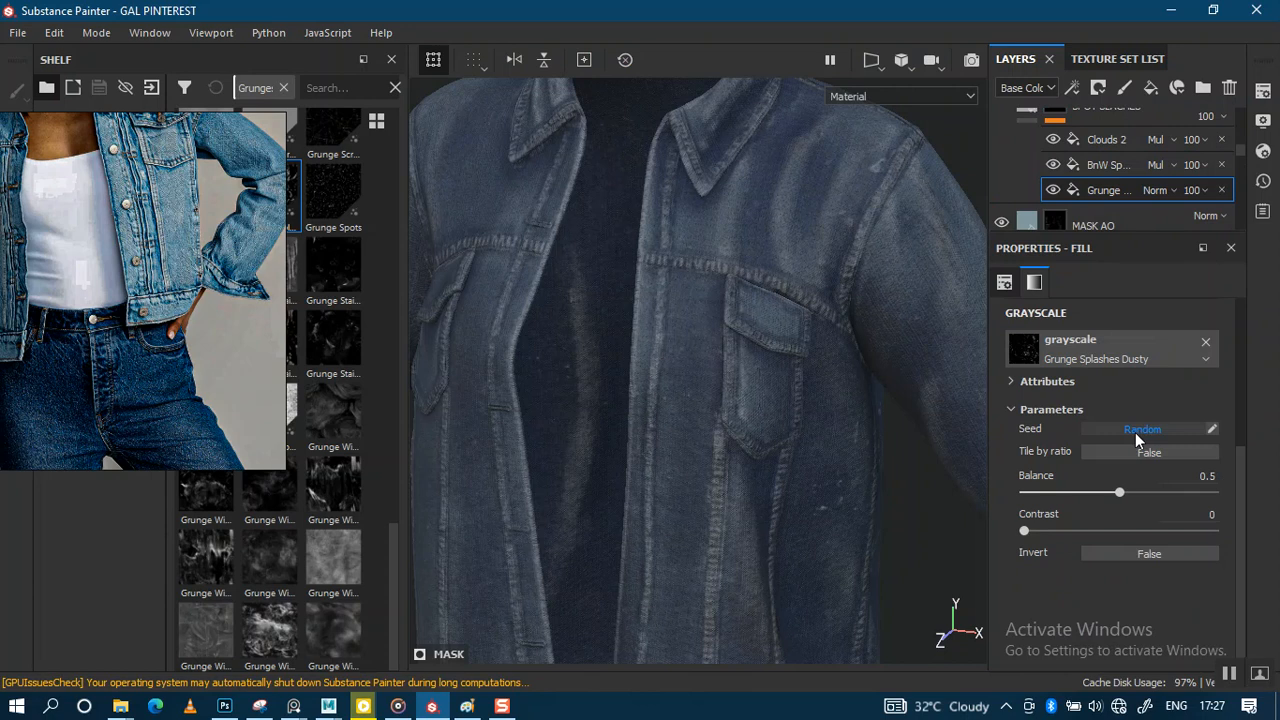
Step: Set the SPOT SLACHES layer's roughness to 1 and its height to -0.1498, checking the splashes on the jacket's back
{"action": "middle_click_drag", "start_coordinate": [702, 330], "coordinate": [674, 369], "text": "alt"}
{"action": "right_click_drag", "start_coordinate": [674, 369], "coordinate": [763, 437], "text": "alt"}
{"action": "middle_click_drag", "start_coordinate": [768, 210], "coordinate": [737, 334], "text": "alt"}
{"action": "left_click_drag", "start_coordinate": [737, 334], "coordinate": [602, 289], "text": "alt"}
{"action": "left_click_drag", "start_coordinate": [830, 362], "coordinate": [785, 399], "text": "alt"}
{"action": "right_click_drag", "start_coordinate": [785, 399], "coordinate": [754, 392], "text": "shift"}
{"action": "left_click_drag", "start_coordinate": [707, 376], "coordinate": [869, 390], "text": "alt"}
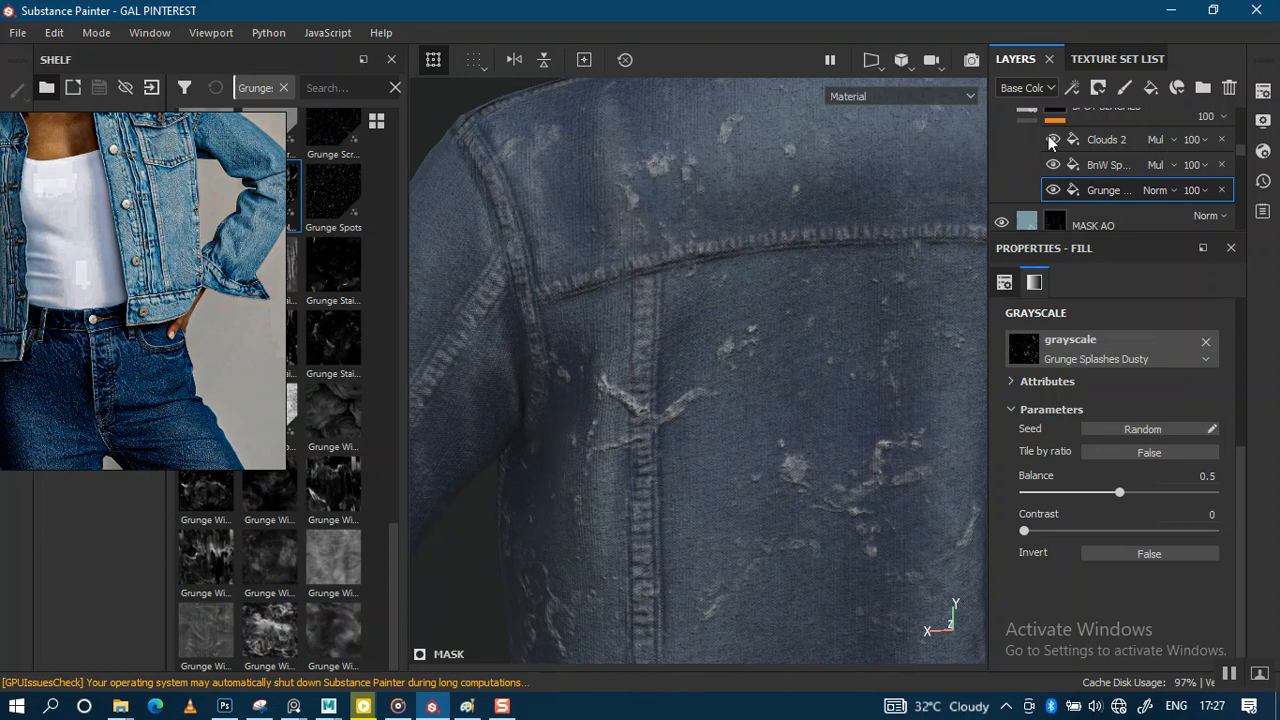
{"action": "left_click", "coordinate": [1028, 113]}
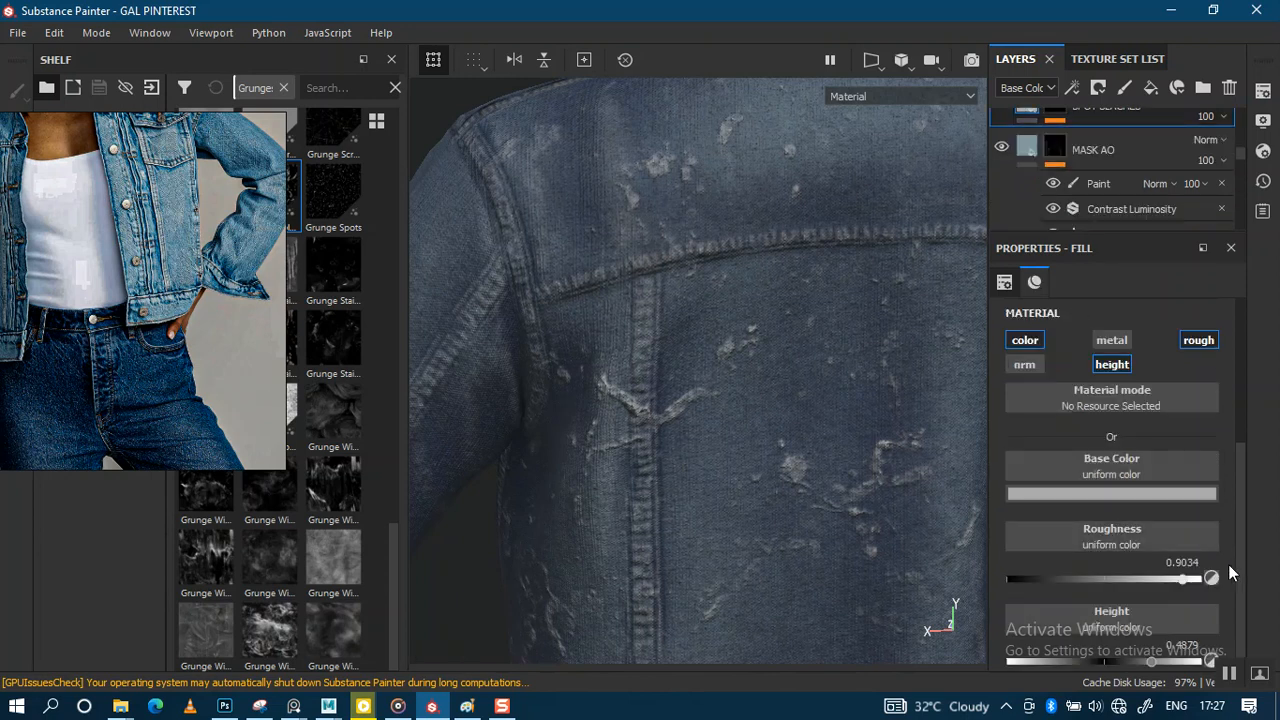
{"action": "left_click_drag", "start_coordinate": [1240, 570], "coordinate": [1245, 610]}
{"action": "left_click_drag", "start_coordinate": [1213, 566], "coordinate": [1238, 585]}
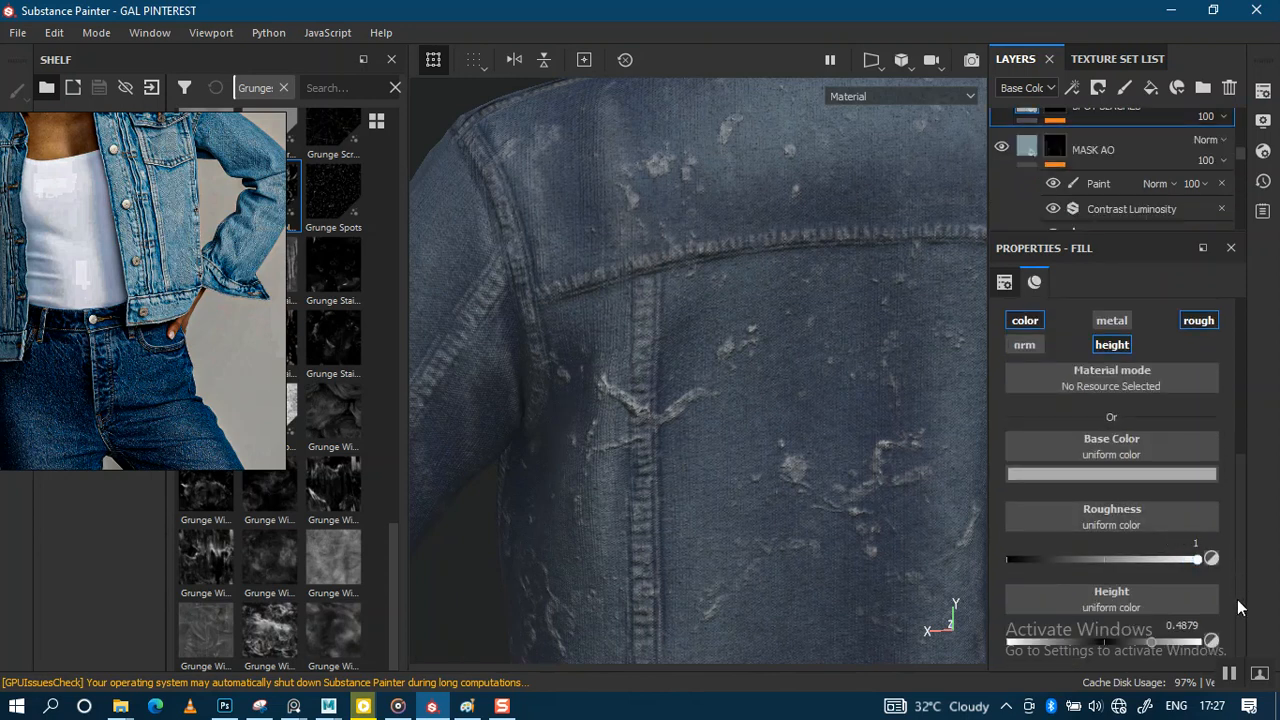
{"action": "mouse_move", "coordinate": [1110, 642]}
{"action": "left_mouse_down"}
{"action": "mouse_move", "coordinate": [1059, 640]}
{"action": "mouse_move", "coordinate": [1089, 643]}
{"action": "left_mouse_up"}
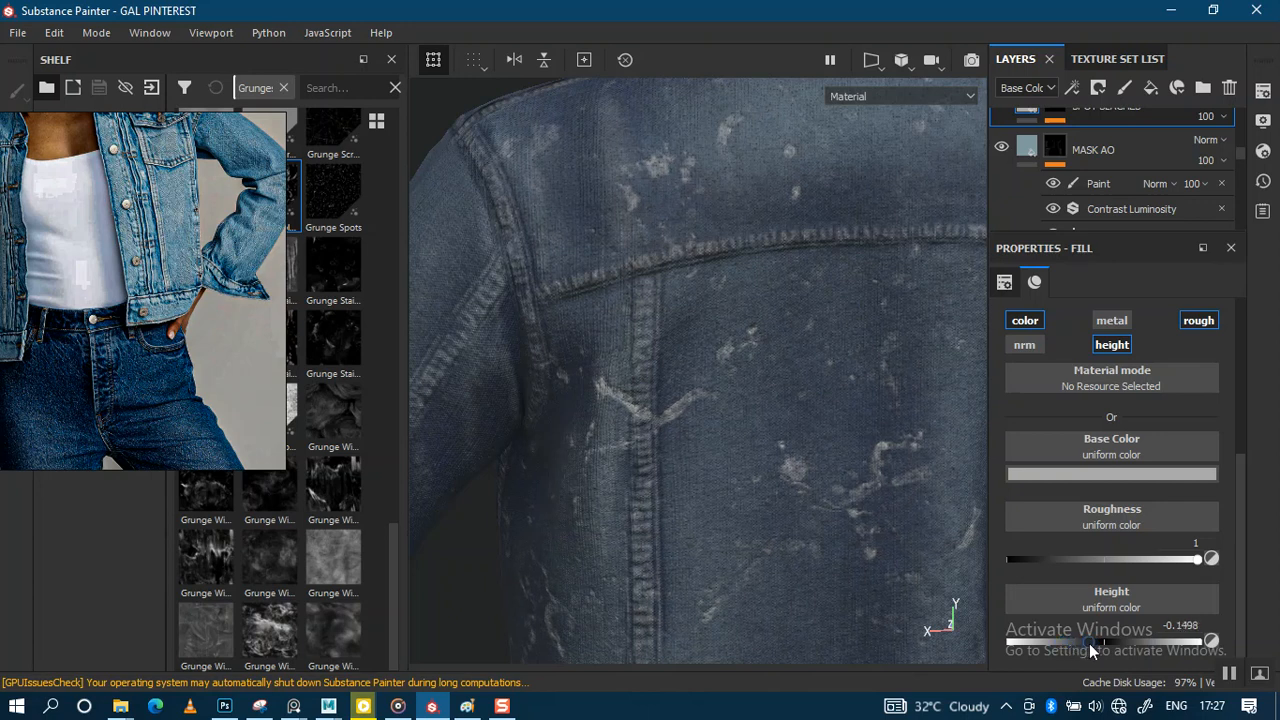
Step: Set the Clouds 2 mask fill's balance to 0.1 and its contrast to 0.23
{"action": "right_click_drag", "start_coordinate": [811, 551], "coordinate": [771, 397], "text": "alt"}
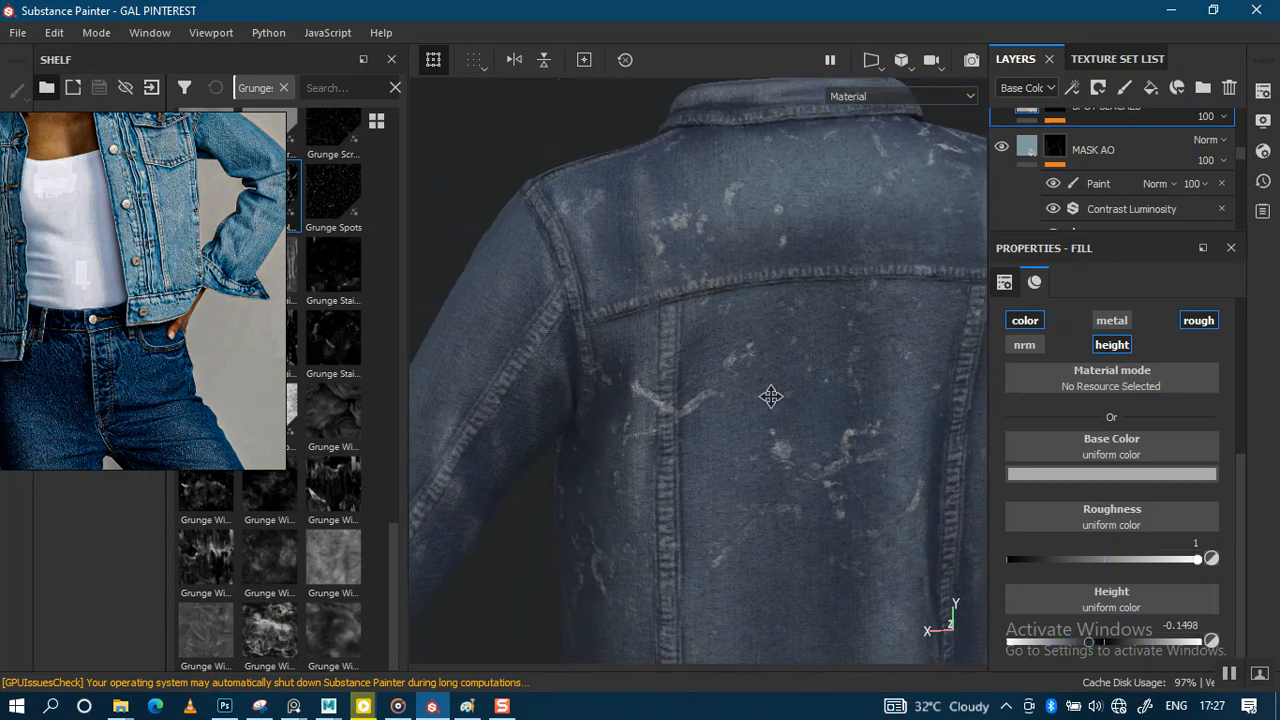
{"action": "middle_click_drag", "start_coordinate": [771, 397], "coordinate": [761, 405], "text": "alt"}
{"action": "right_click_drag", "start_coordinate": [761, 405], "coordinate": [763, 437], "text": "alt"}
{"action": "middle_click_drag", "start_coordinate": [763, 437], "coordinate": [727, 536], "text": "alt"}
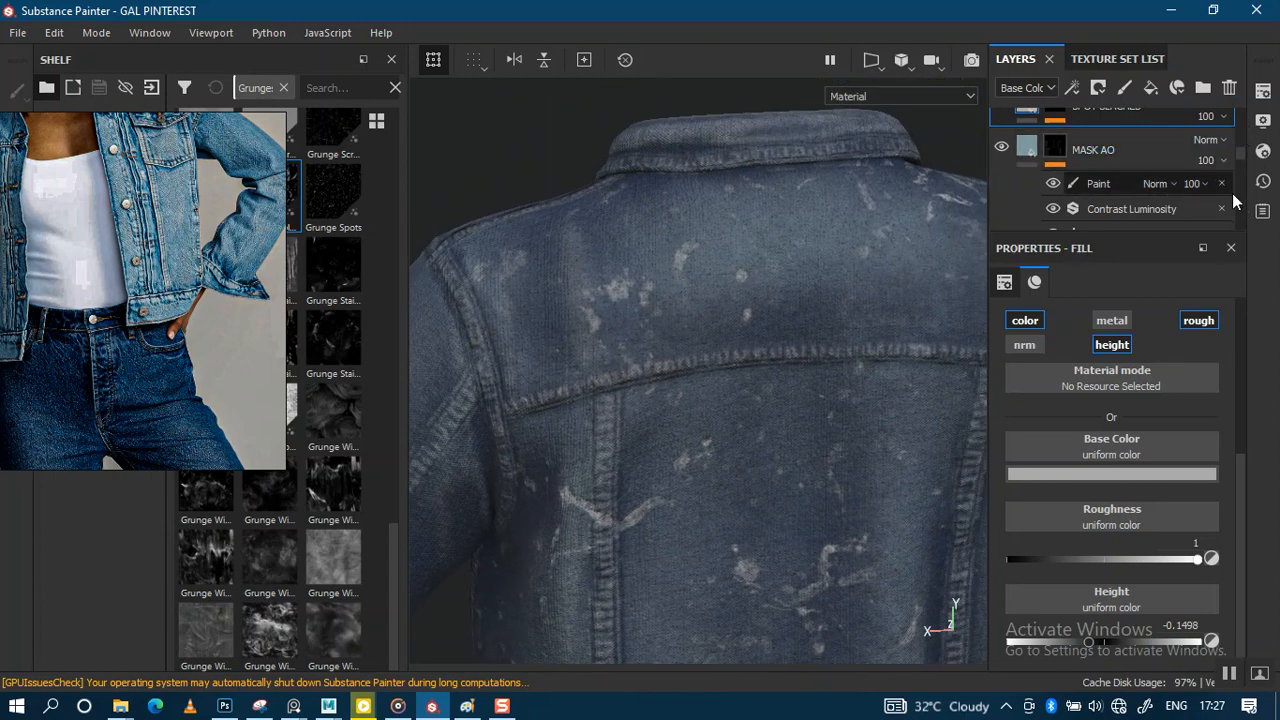
{"action": "scroll", "coordinate": [1244, 160], "scroll_direction": "up", "scroll_amount": 3}
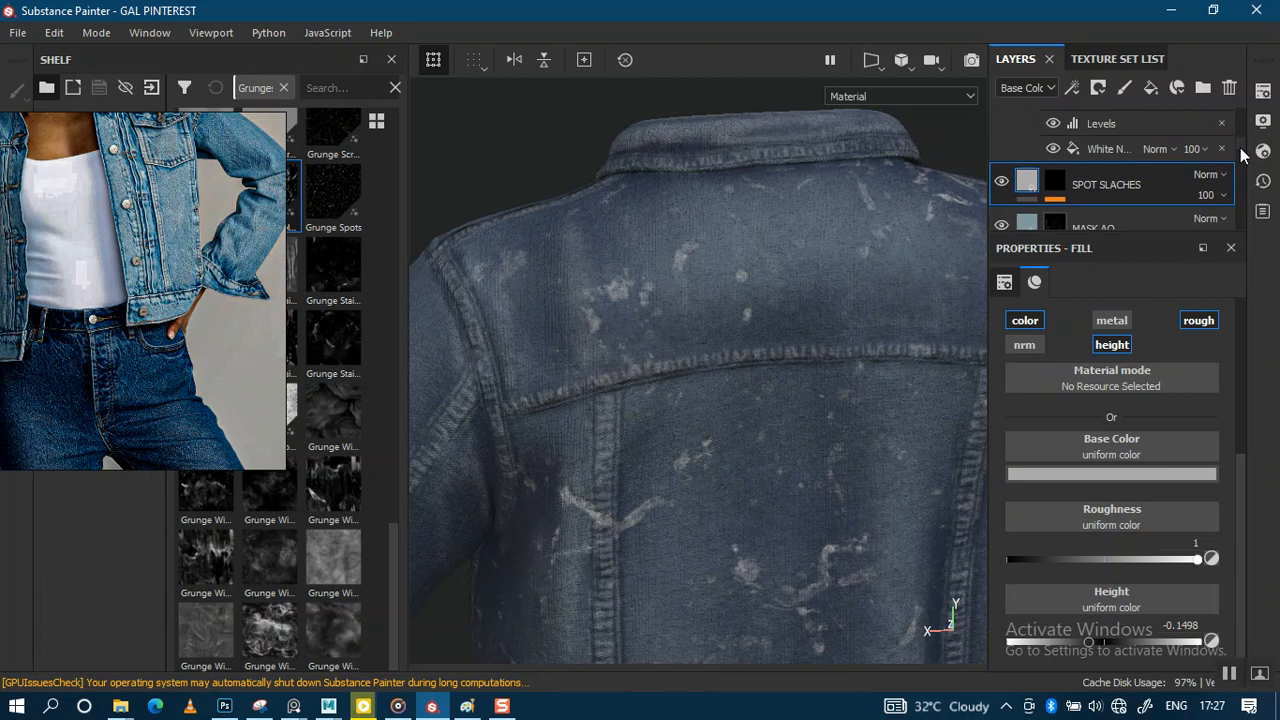
{"action": "left_click", "coordinate": [1054, 192]}
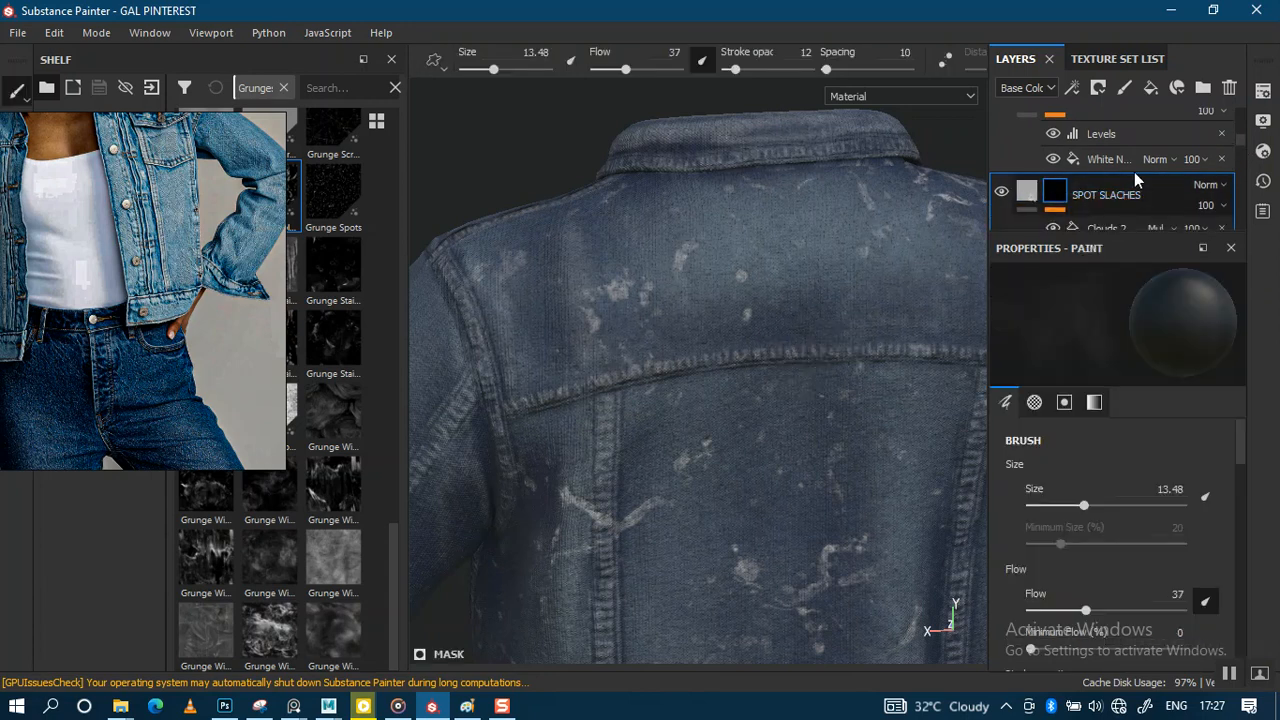
{"action": "left_click", "coordinate": [1106, 229]}
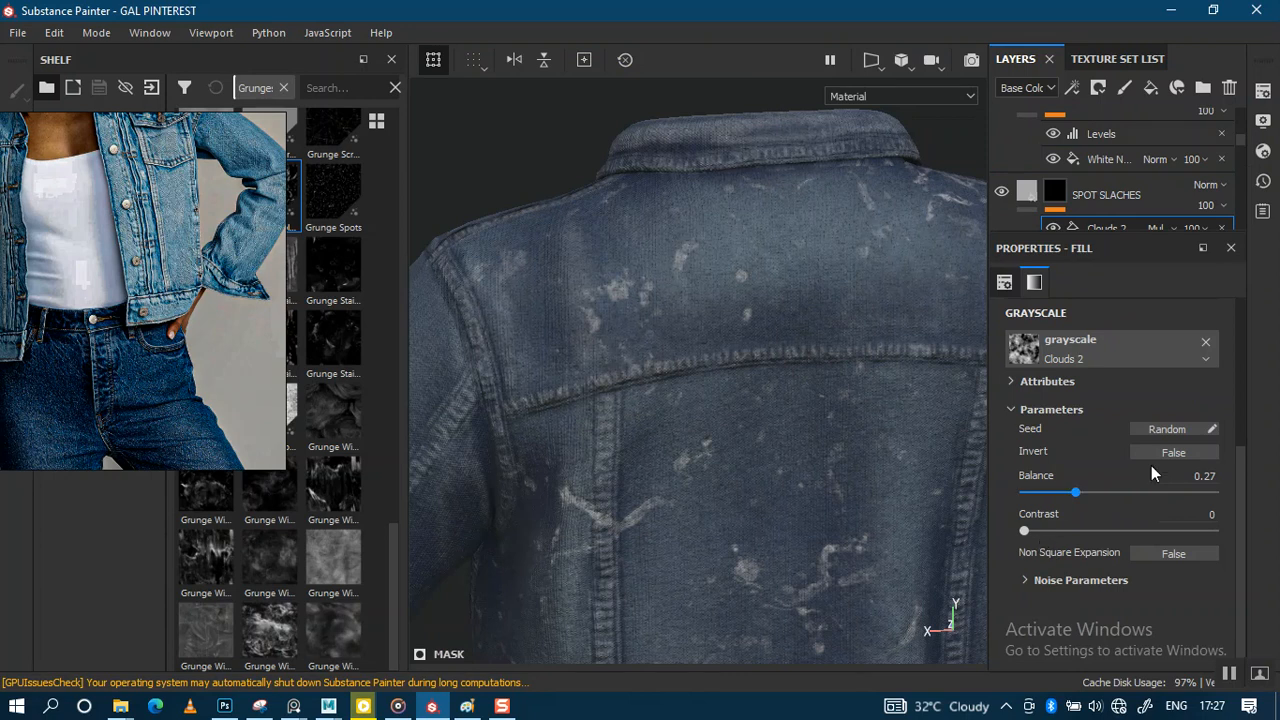
{"action": "left_click_drag", "start_coordinate": [1238, 482], "coordinate": [1237, 400]}
{"action": "left_click_drag", "start_coordinate": [1243, 480], "coordinate": [1234, 566]}
{"action": "left_click_drag", "start_coordinate": [1055, 497], "coordinate": [1043, 498]}
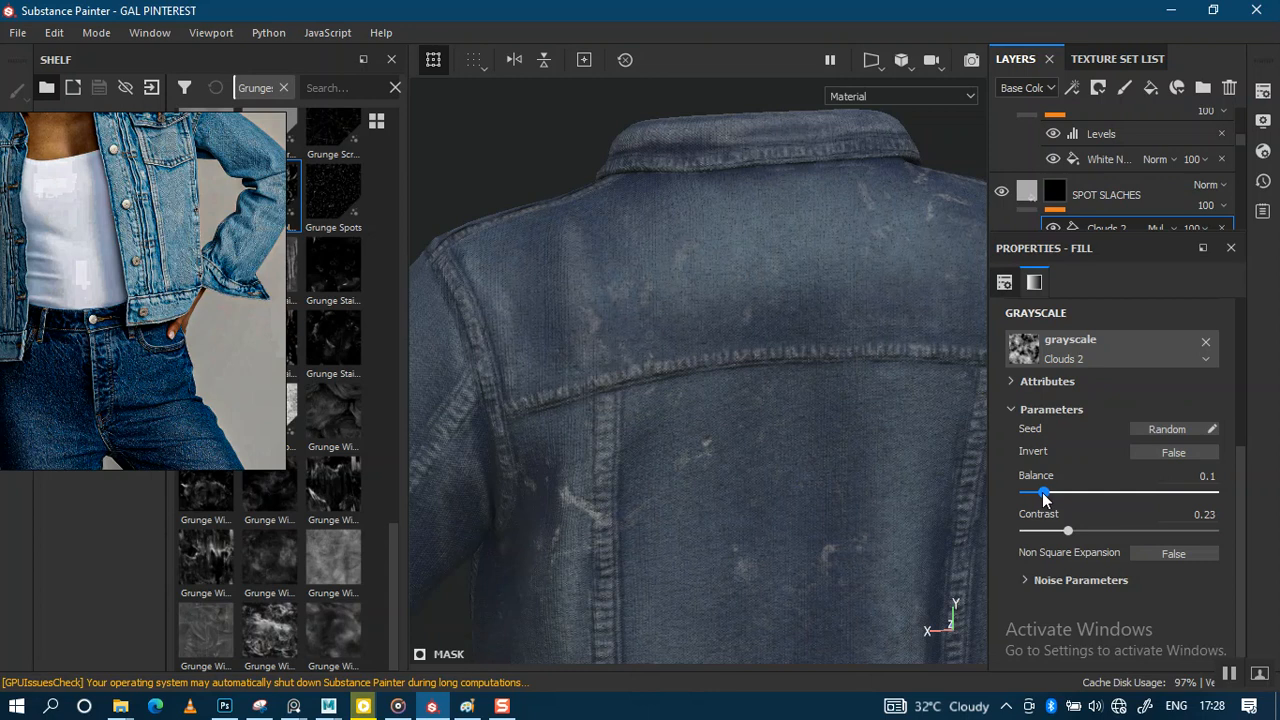
Step: Inspect the jacket's back and front, comparing the denim with the SPOT SLACHES layer hidden and shown
{"action": "right_click_drag", "start_coordinate": [722, 373], "coordinate": [688, 515], "text": "alt"}
{"action": "middle_click_drag", "start_coordinate": [679, 367], "coordinate": [795, 374], "text": "alt"}
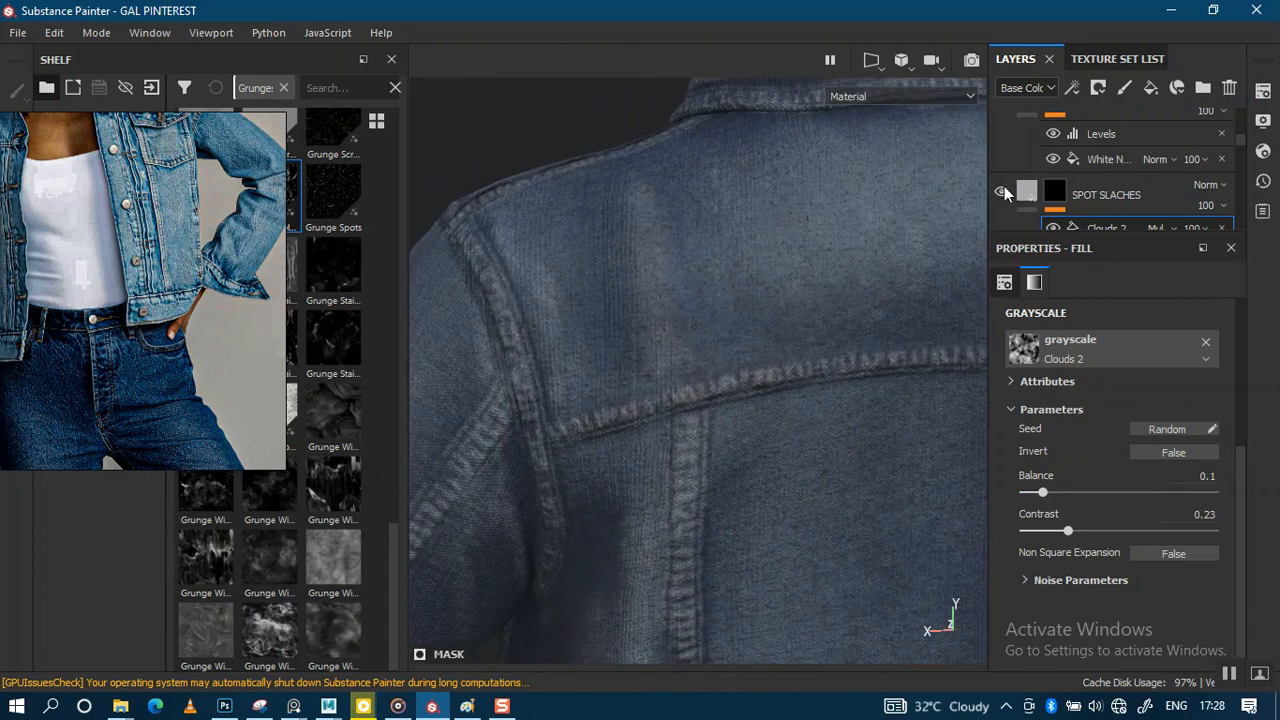
{"action": "left_click_drag", "start_coordinate": [737, 429], "coordinate": [803, 331], "text": "alt"}
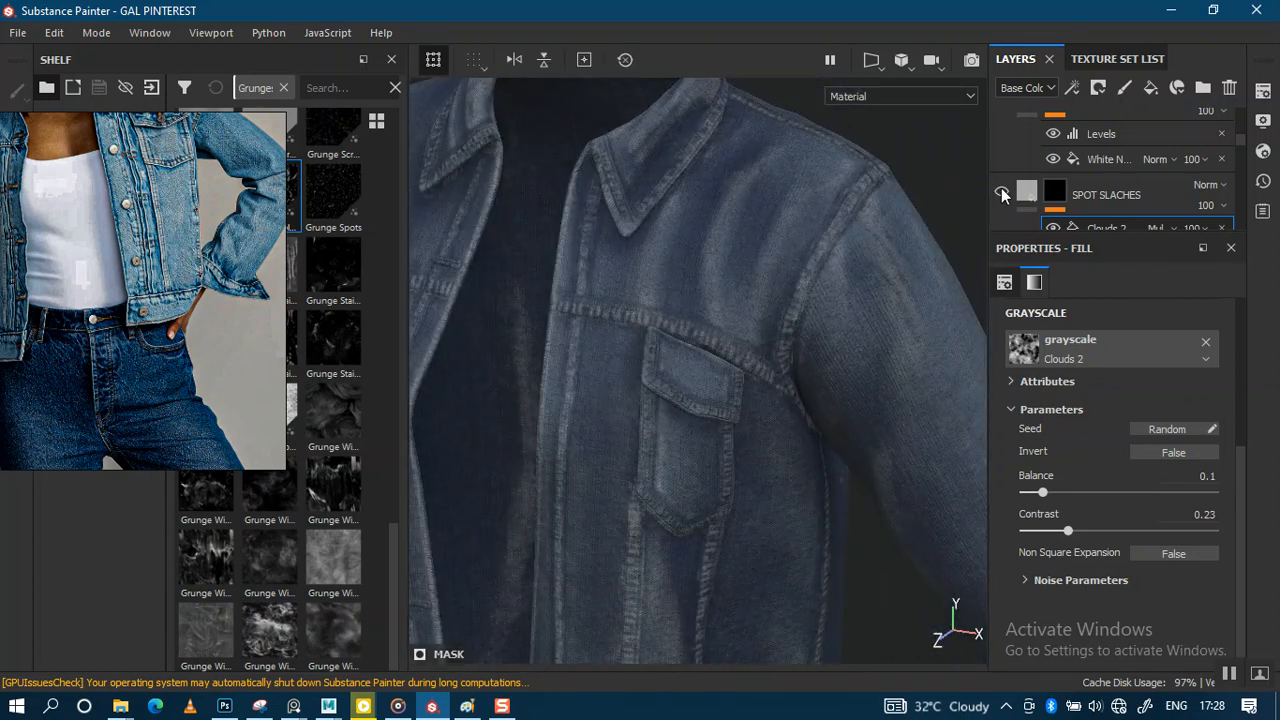
{"action": "key", "text": "f"}
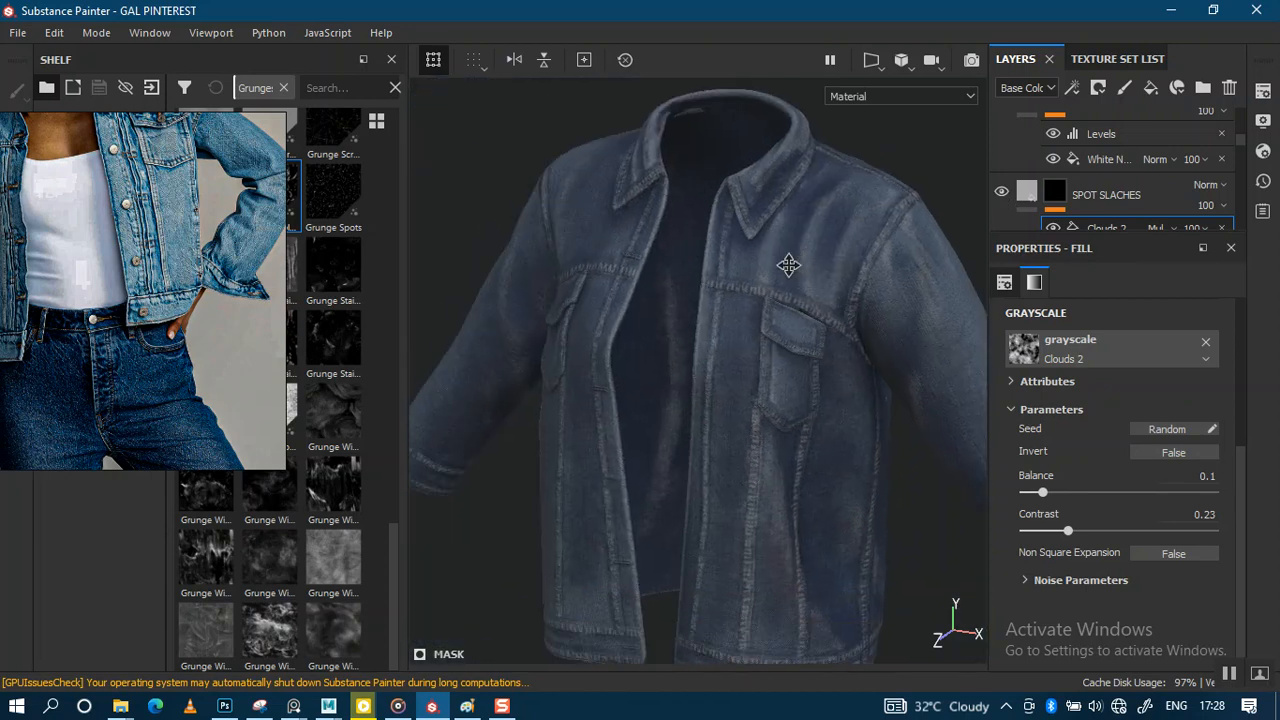
{"action": "left_click_drag", "start_coordinate": [789, 265], "coordinate": [797, 311], "text": "alt"}
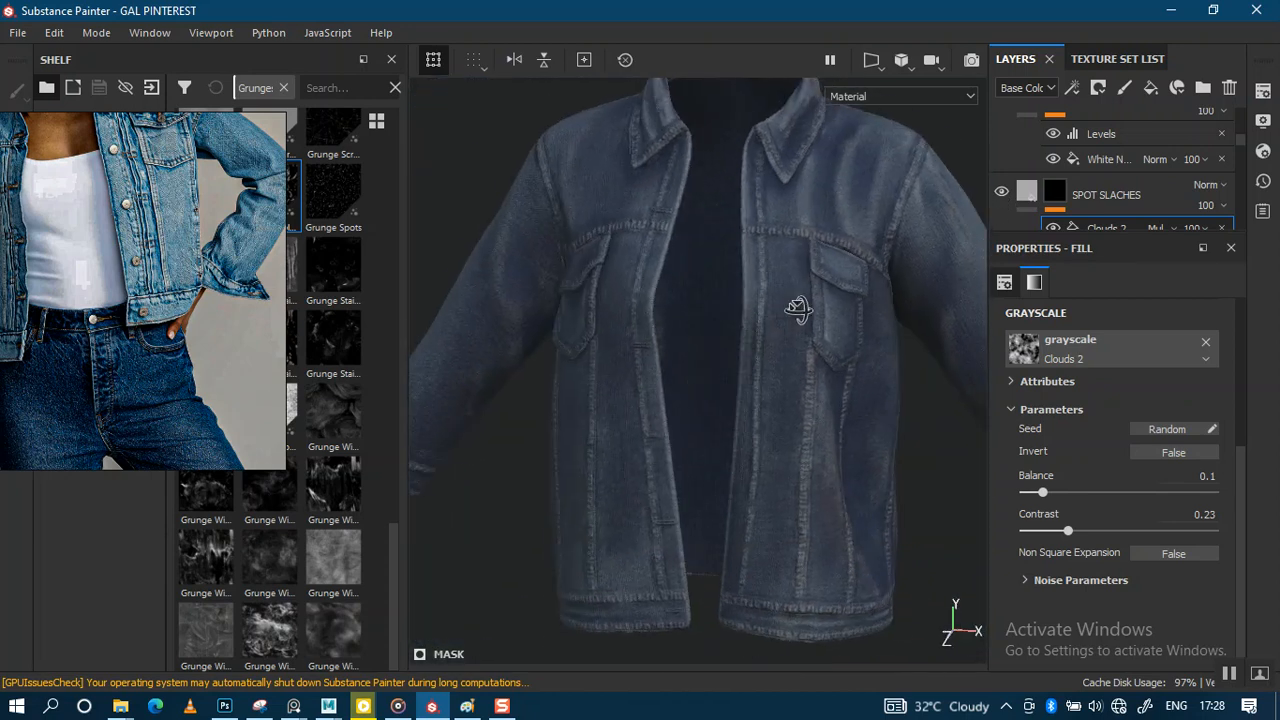
{"action": "middle_click_drag", "start_coordinate": [774, 352], "coordinate": [771, 391], "text": "alt"}
{"action": "right_click_drag", "start_coordinate": [771, 391], "coordinate": [847, 411], "text": "alt"}
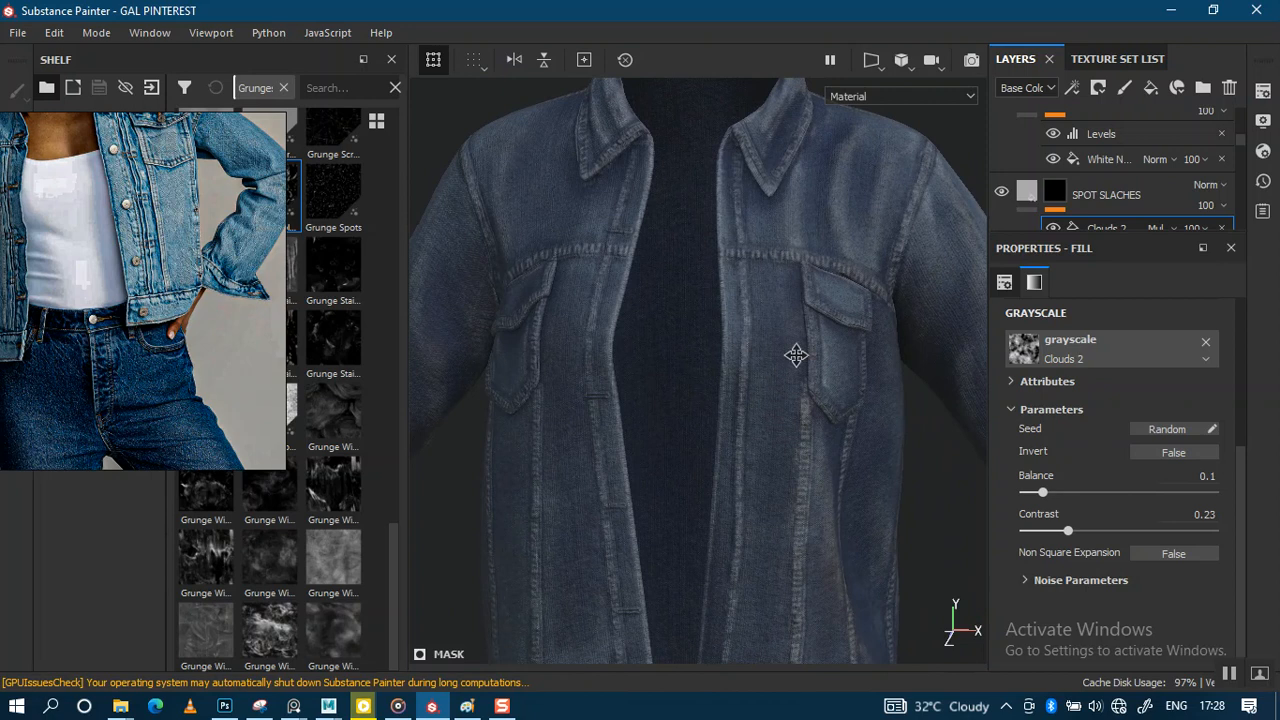
Step: Try to paint out the splashes beside the chest pocket with a paint effect on the SPOT SLACHES mask
{"action": "left_click_drag", "start_coordinate": [791, 352], "coordinate": [805, 359], "text": "alt"}
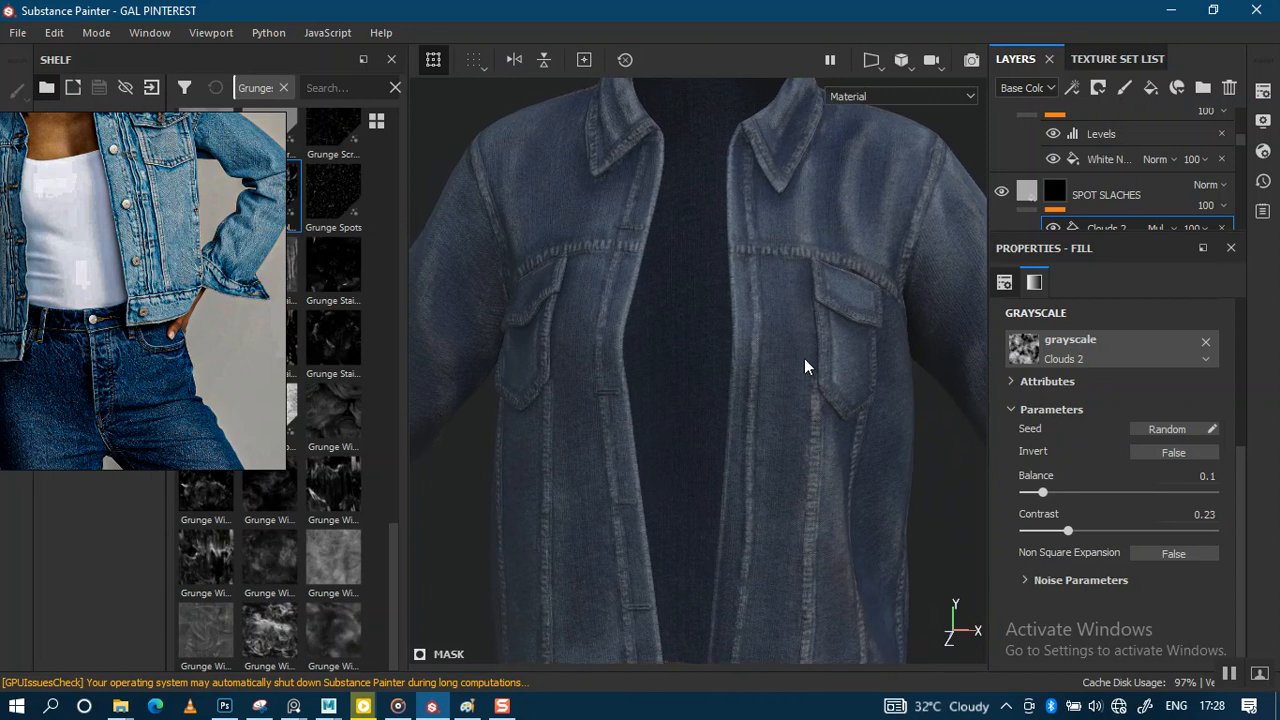
{"action": "right_click", "coordinate": [1061, 196]}
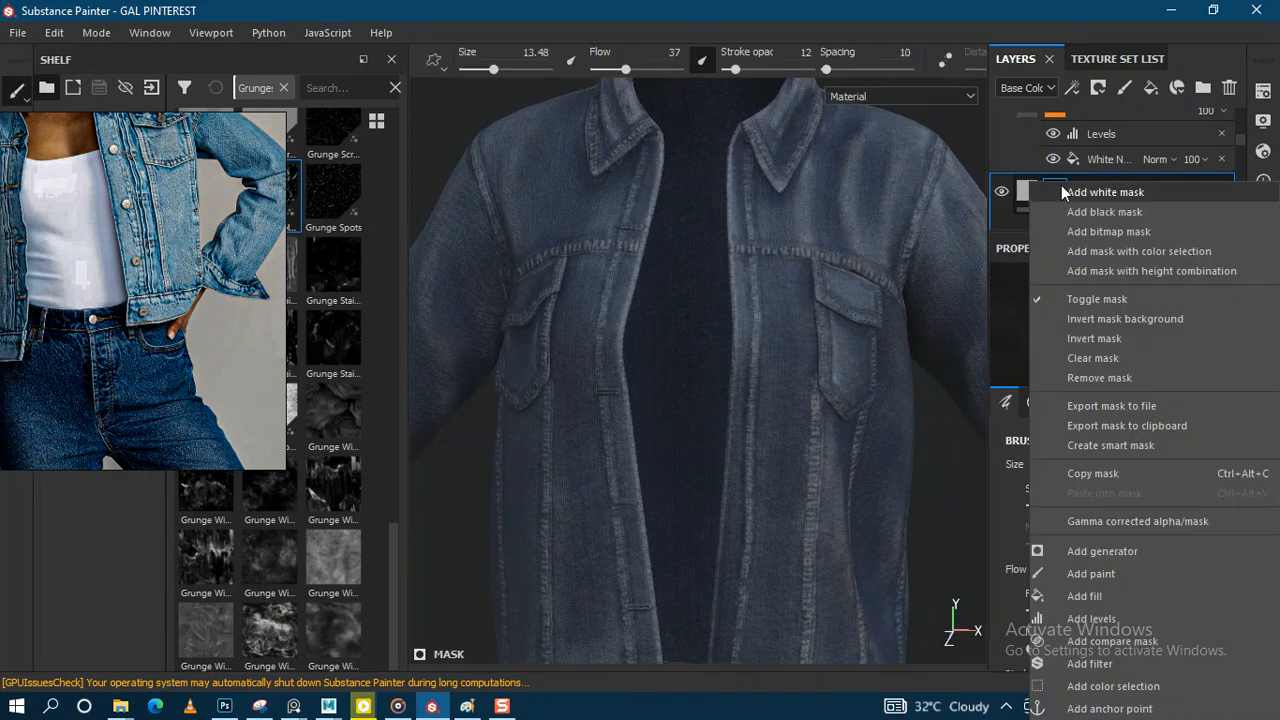
{"action": "left_click", "coordinate": [1095, 573]}
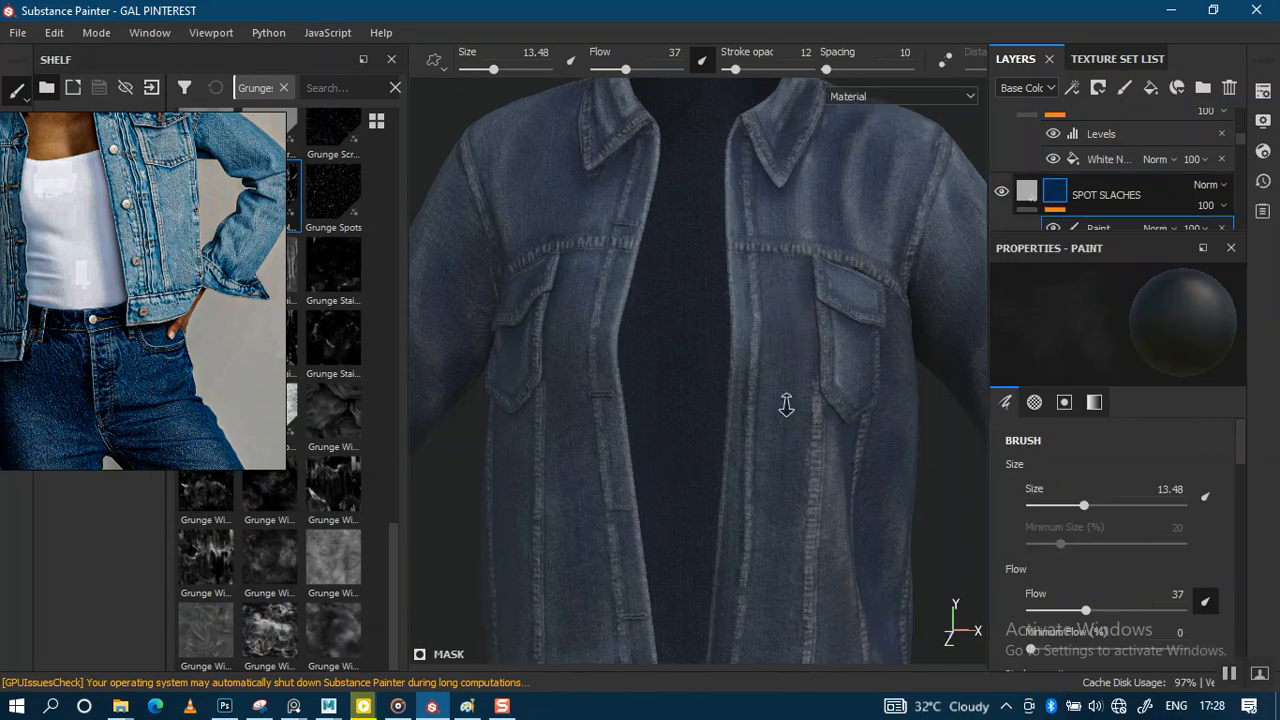
{"action": "scroll", "coordinate": [770, 350], "scroll_direction": "up", "scroll_amount": 5}
{"action": "left_click_drag", "start_coordinate": [775, 360], "coordinate": [762, 361], "text": "alt"}
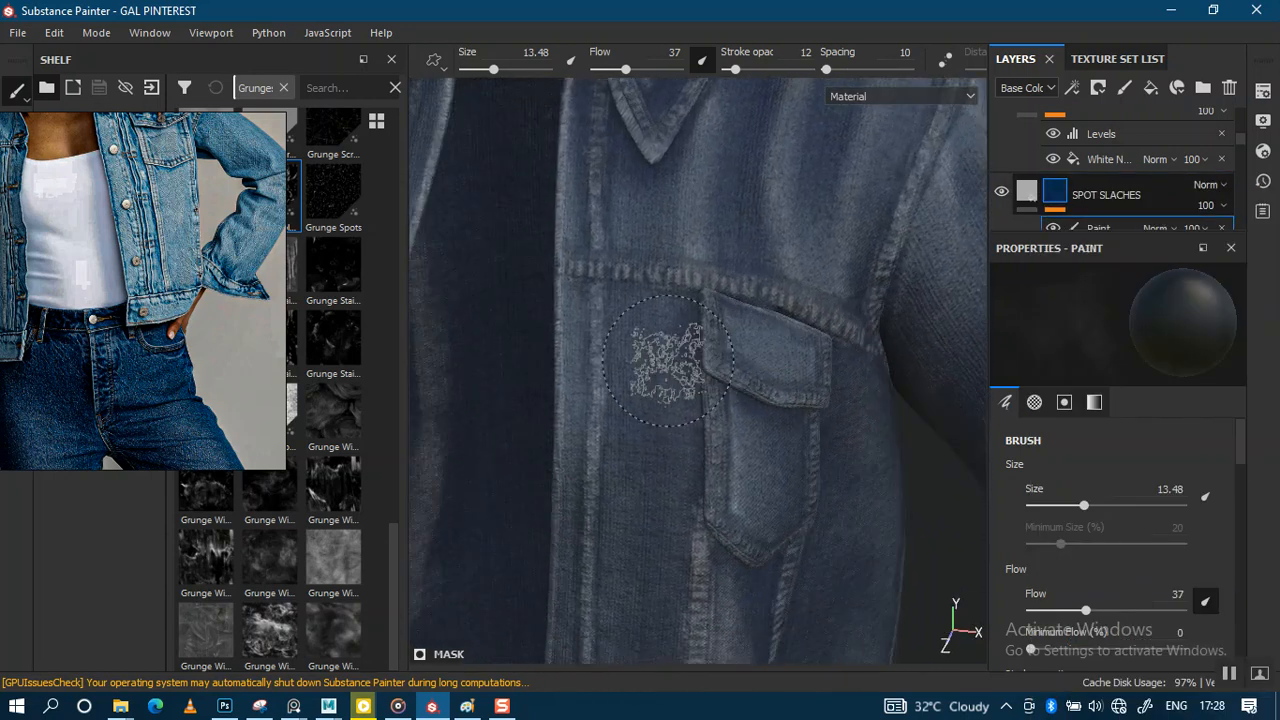
{"action": "key", "text": "x"}
{"action": "mouse_move", "coordinate": [666, 312]}
{"action": "left_mouse_down"}
{"action": "mouse_move", "coordinate": [646, 429]}
{"action": "mouse_move", "coordinate": [658, 380]}
{"action": "mouse_move", "coordinate": [668, 430]}
{"action": "mouse_move", "coordinate": [686, 343]}
{"action": "mouse_move", "coordinate": [770, 308]}
{"action": "mouse_move", "coordinate": [757, 271]}
{"action": "mouse_move", "coordinate": [680, 271]}
{"action": "mouse_move", "coordinate": [688, 291]}
{"action": "mouse_move", "coordinate": [770, 258]}
{"action": "left_mouse_up"}
{"action": "scroll", "coordinate": [1242, 155], "scroll_direction": "down", "scroll_amount": 1}
{"action": "scroll", "coordinate": [1242, 155], "scroll_direction": "up", "scroll_amount": 1}
{"action": "scroll", "coordinate": [1242, 155], "scroll_direction": "down", "scroll_amount": 2}
Step: Set the balance of the Clouds 2 fill in the SPOT SLACHES mask to 0.33, checking the splashes on the jacket's front
{"action": "left_click", "coordinate": [1167, 190]}
{"action": "scroll", "coordinate": [1150, 194], "scroll_direction": "down", "scroll_amount": 1}
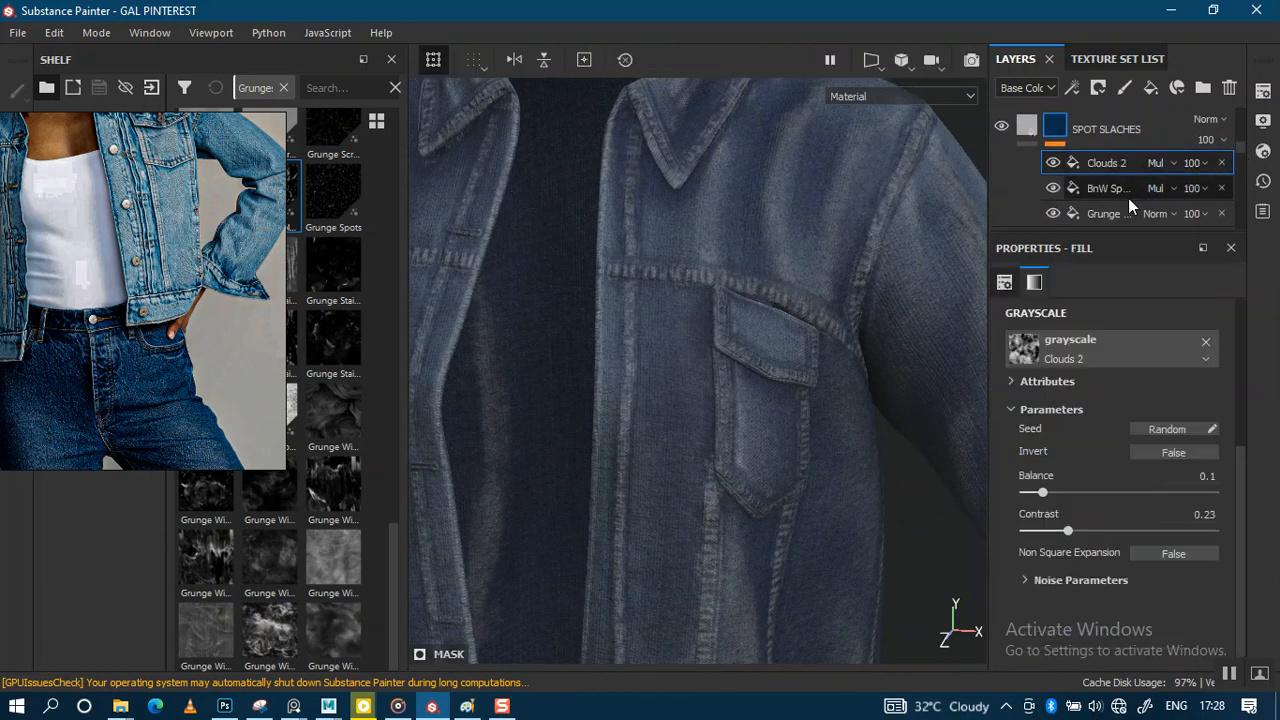
{"action": "mouse_move", "coordinate": [780, 377]}
{"action": "left_mouse_down", "text": "alt"}
{"action": "mouse_move", "coordinate": [757, 371]}
{"action": "mouse_move", "coordinate": [692, 210]}
{"action": "mouse_move", "coordinate": [786, 306]}
{"action": "mouse_move", "coordinate": [854, 223]}
{"action": "mouse_move", "coordinate": [770, 296]}
{"action": "mouse_move", "coordinate": [775, 357]}
{"action": "left_mouse_up", "text": "alt"}
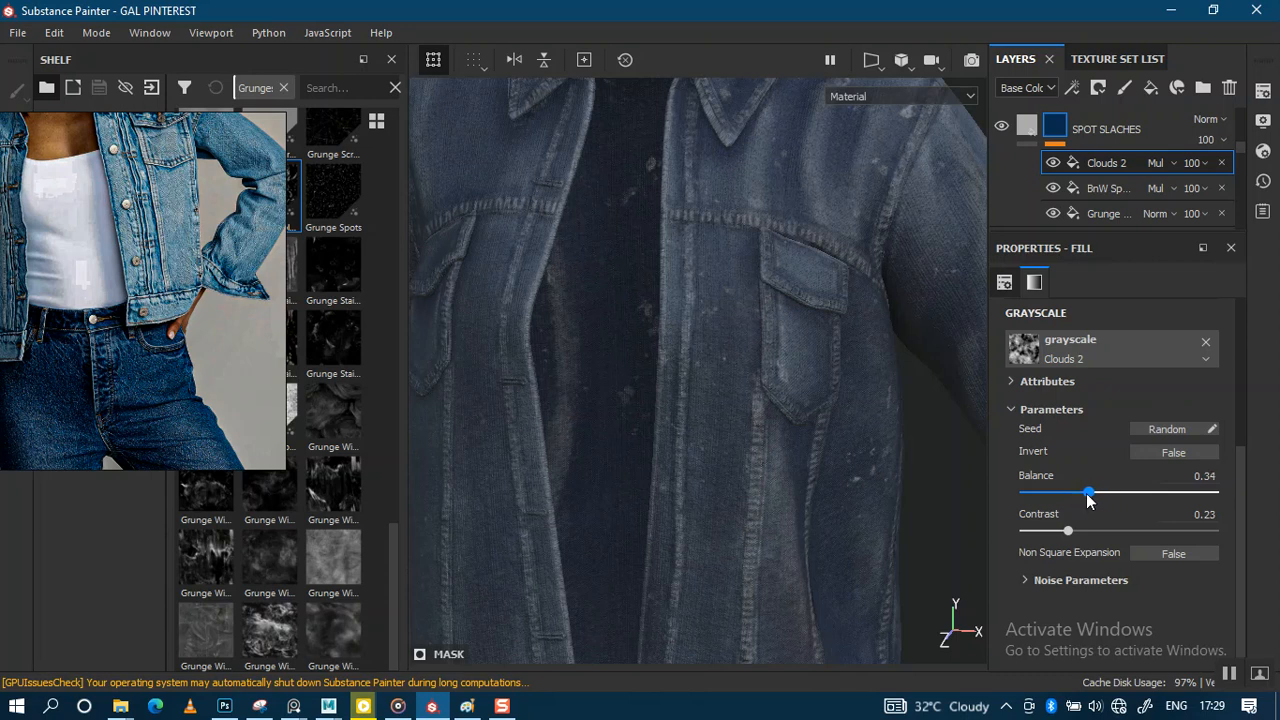
{"action": "left_click_drag", "start_coordinate": [730, 315], "coordinate": [976, 315], "text": "alt"}
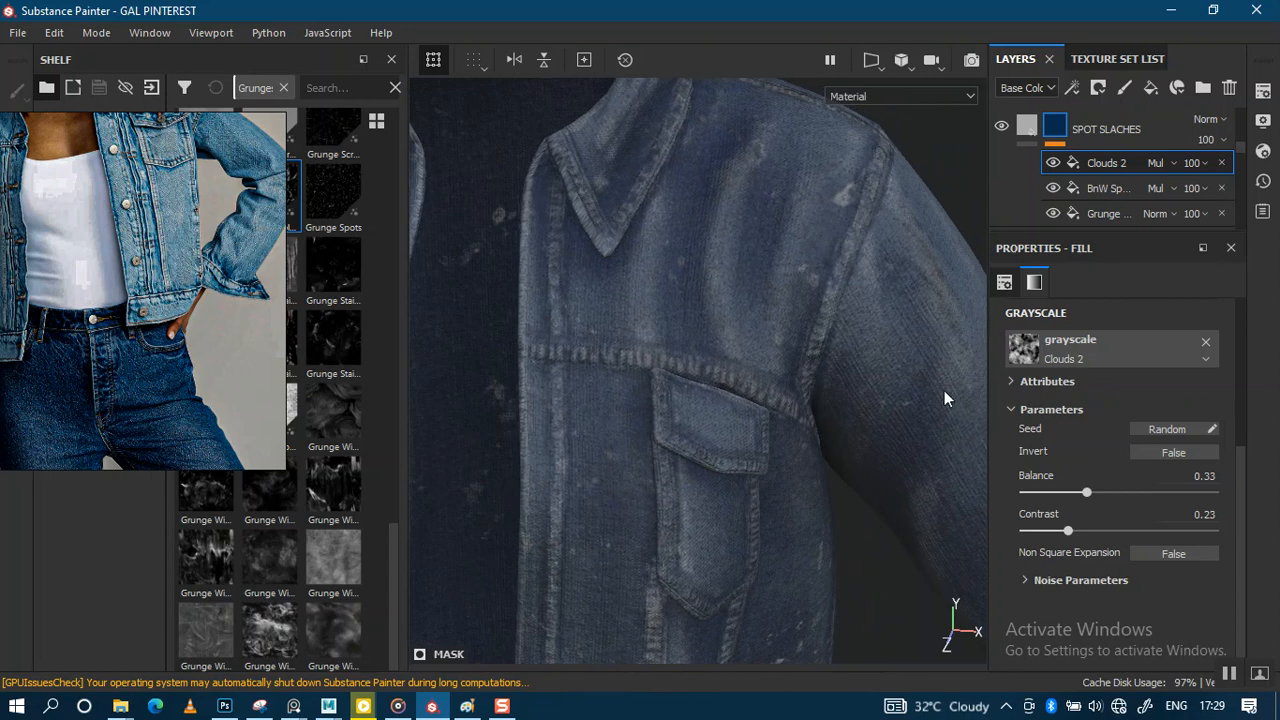
Step: Add a paint effect to the SPOT SLACHES mask and set the brush's stroke opacity to 100
{"action": "right_click", "coordinate": [1061, 137]}
{"action": "left_click", "coordinate": [1080, 519]}
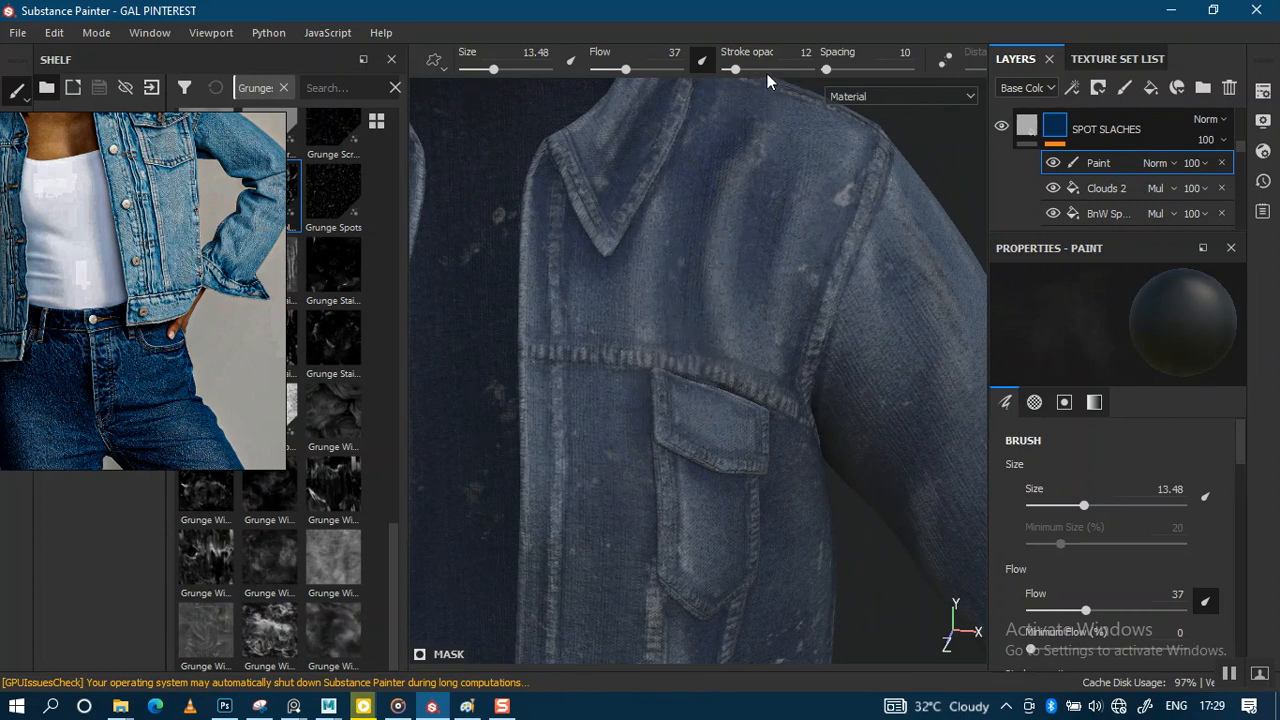
{"action": "left_click_drag", "start_coordinate": [768, 72], "coordinate": [812, 70]}
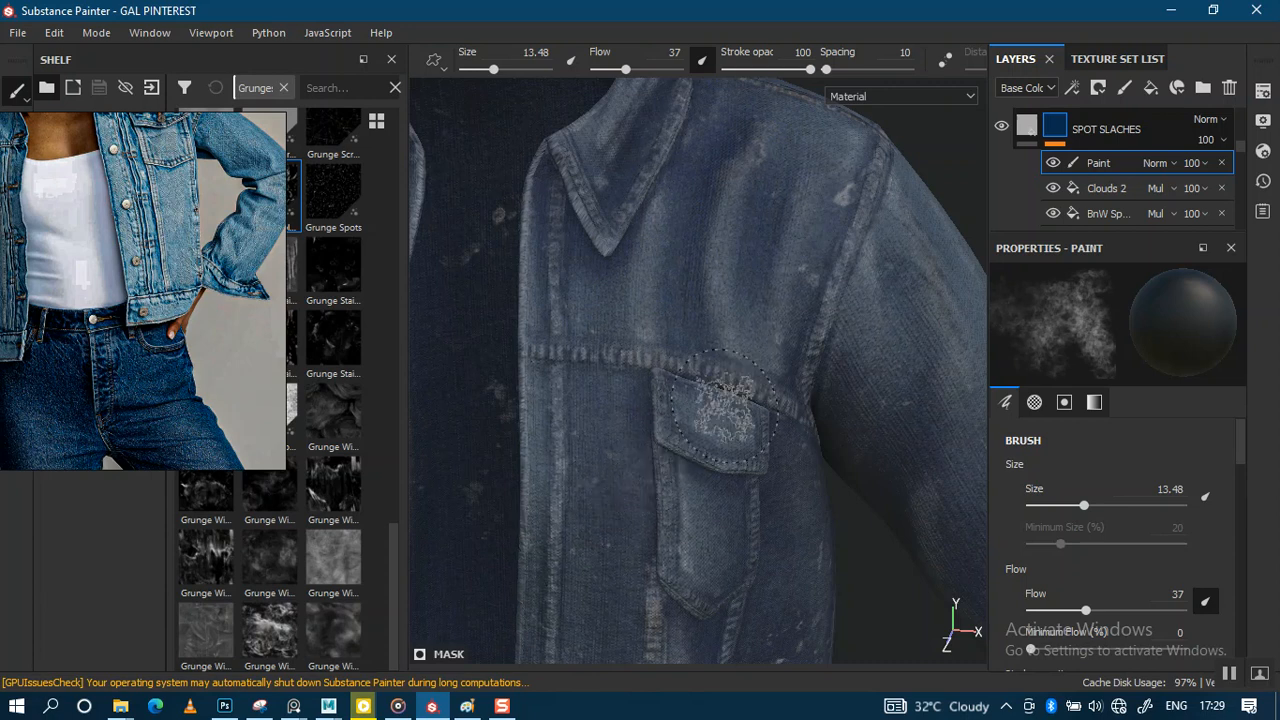
Step: Set the brush size to 16.58 and the flow to 94 for painting over the splashes on the jacket's back
{"action": "right_click_drag", "start_coordinate": [747, 486], "coordinate": [754, 343], "text": "alt"}
{"action": "middle_click_drag", "start_coordinate": [754, 385], "coordinate": [750, 228], "text": "alt"}
{"action": "left_click_drag", "start_coordinate": [750, 240], "coordinate": [571, 289], "text": "alt"}
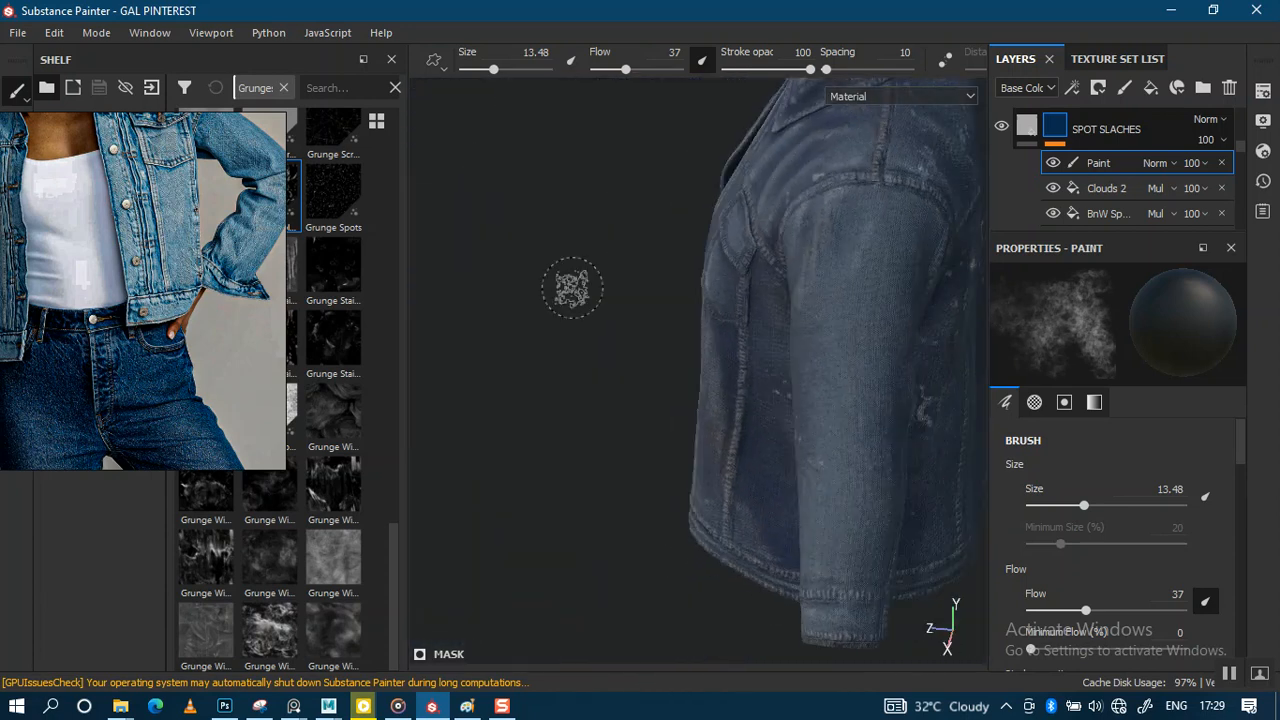
{"action": "middle_click_drag", "start_coordinate": [800, 322], "coordinate": [674, 332], "text": "alt"}
{"action": "mouse_move", "coordinate": [673, 332]}
{"action": "left_mouse_down", "text": "alt"}
{"action": "mouse_move", "coordinate": [826, 249]}
{"action": "mouse_move", "coordinate": [791, 371]}
{"action": "left_mouse_up", "text": "alt"}
{"action": "right_click_drag", "start_coordinate": [749, 380], "coordinate": [683, 377], "text": "ctrl"}
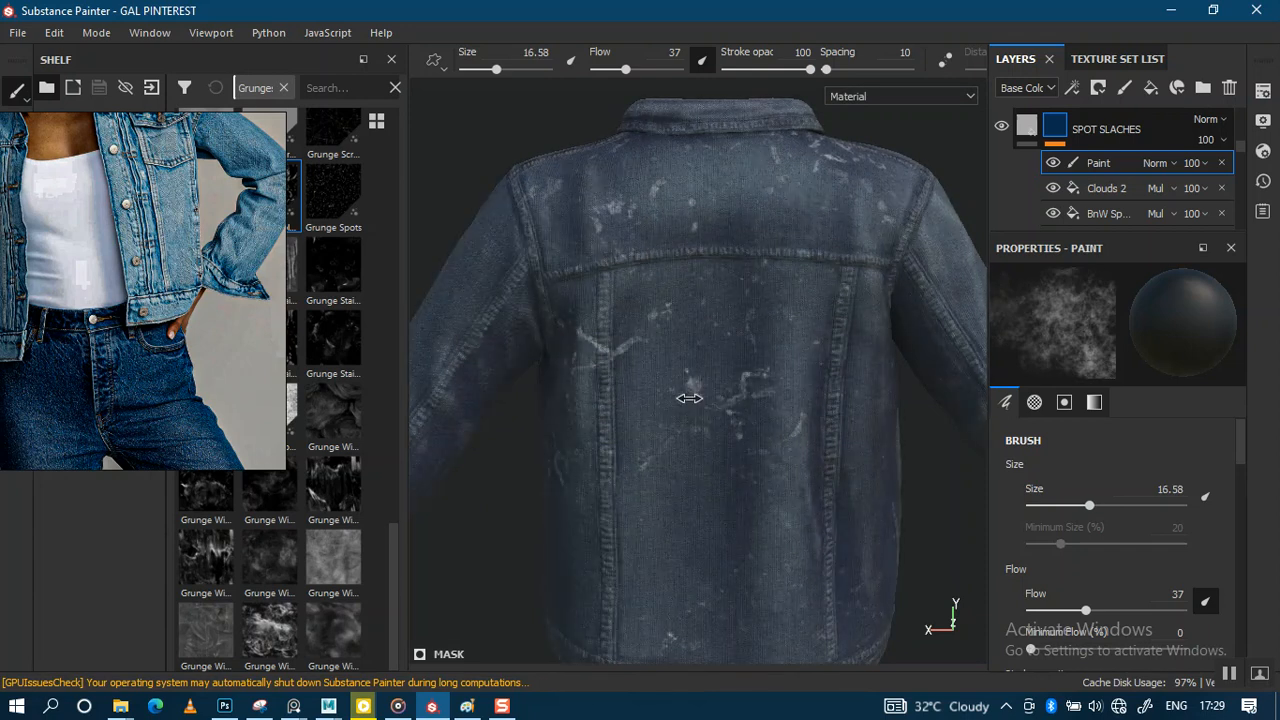
{"action": "middle_click_drag", "start_coordinate": [742, 346], "coordinate": [744, 440], "text": "alt"}
{"action": "right_click_drag", "start_coordinate": [745, 451], "coordinate": [718, 382], "text": "alt"}
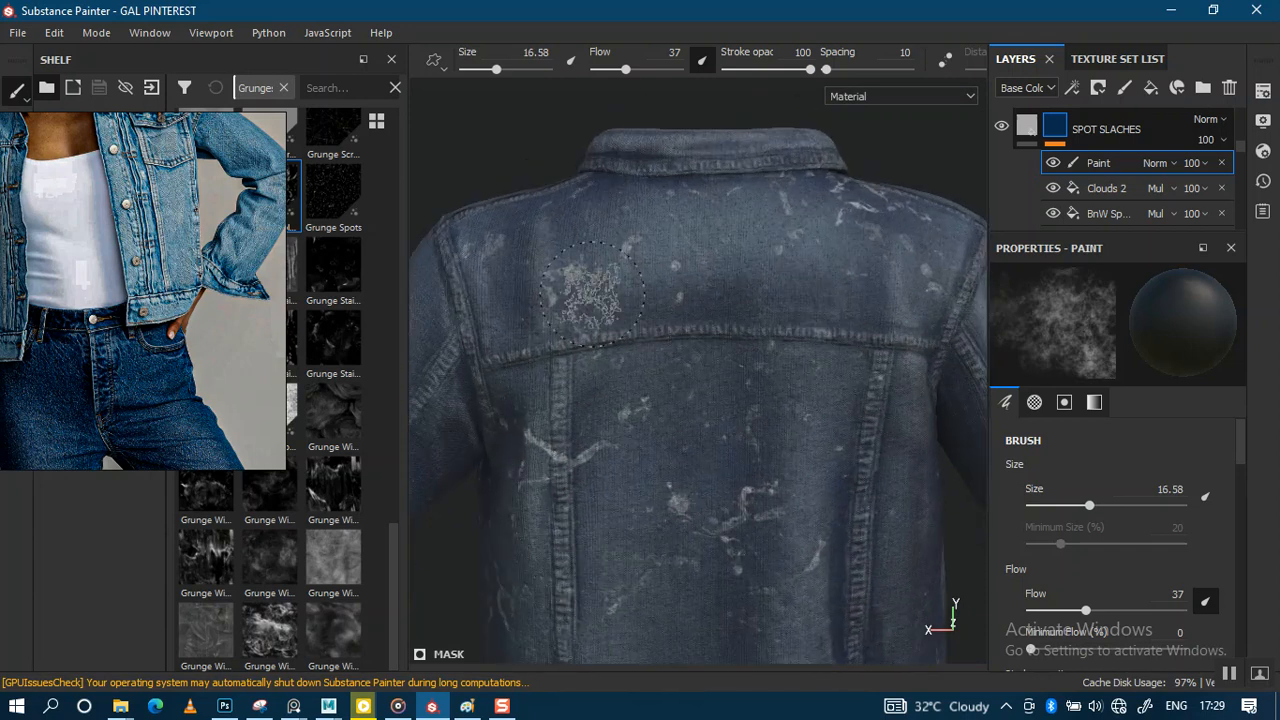
{"action": "left_click_drag", "start_coordinate": [625, 68], "coordinate": [675, 69]}
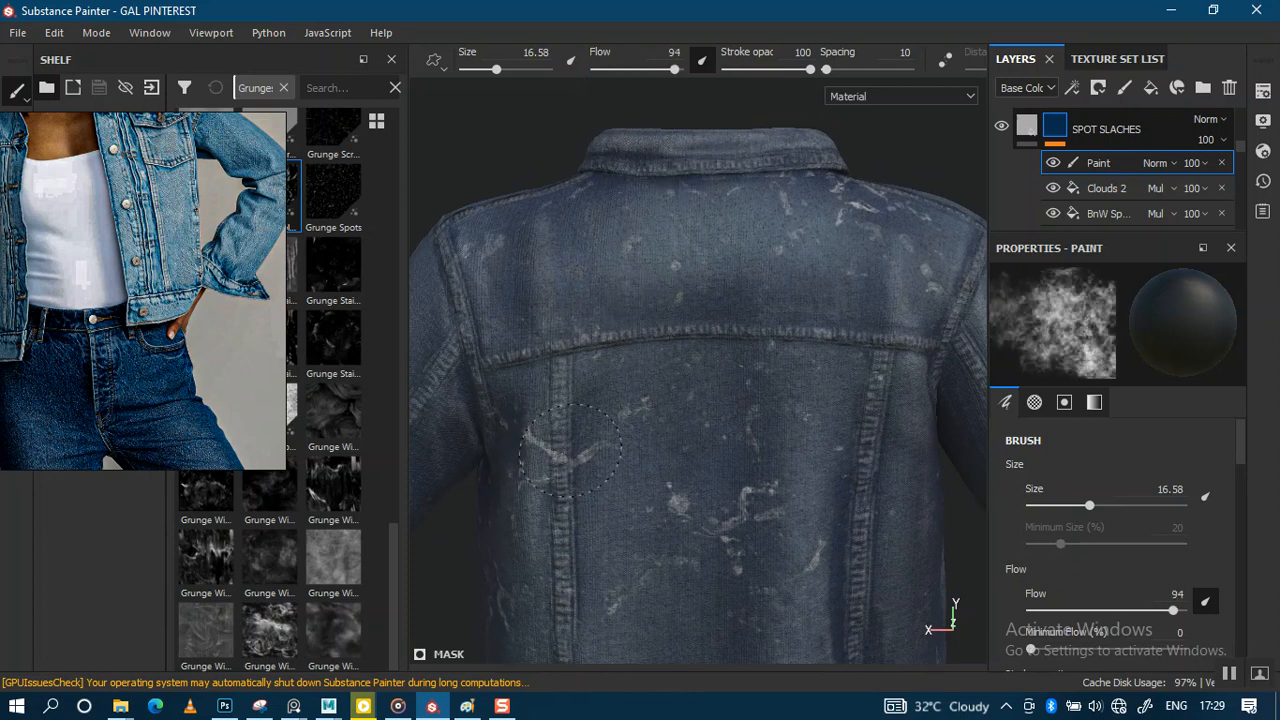
Step: Enlarge the brush to 29.95 and paint out the strongest splashes across the jacket's back in the SPOT SLACHES mask
{"action": "right_click_drag", "start_coordinate": [766, 455], "coordinate": [810, 455], "text": "ctrl"}
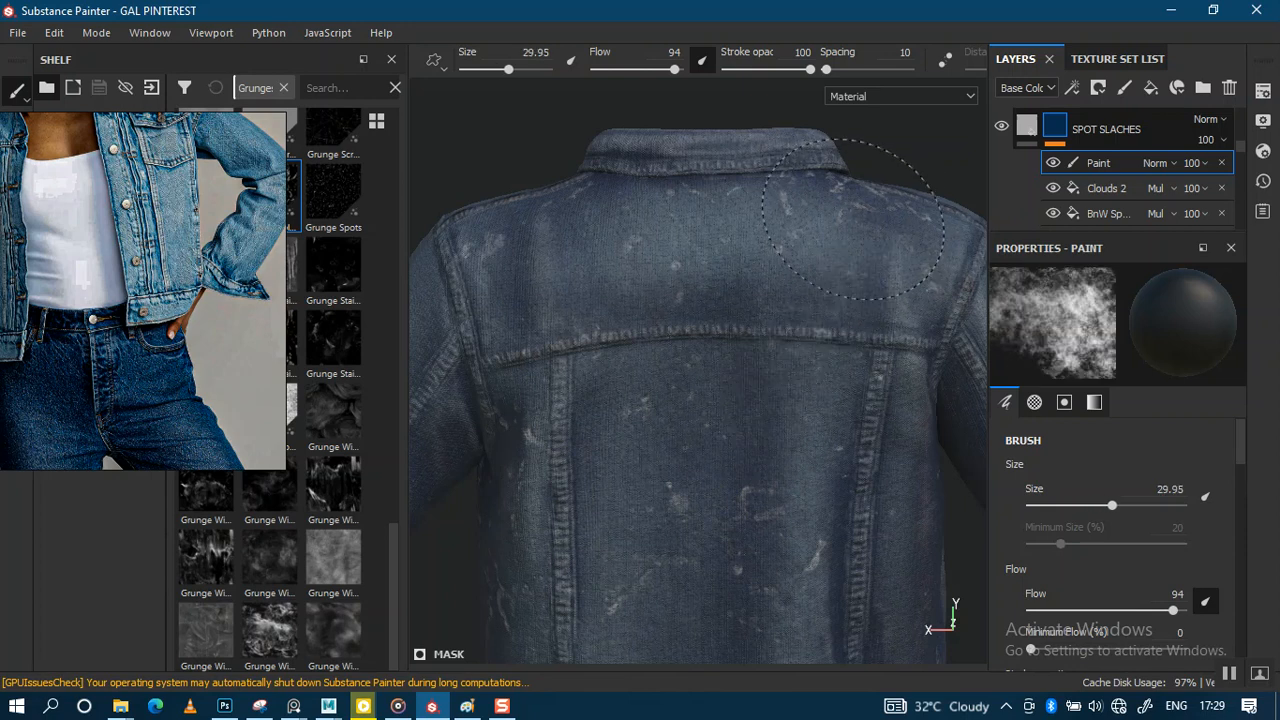
{"action": "middle_click_drag", "start_coordinate": [729, 266], "coordinate": [725, 302], "text": "alt"}
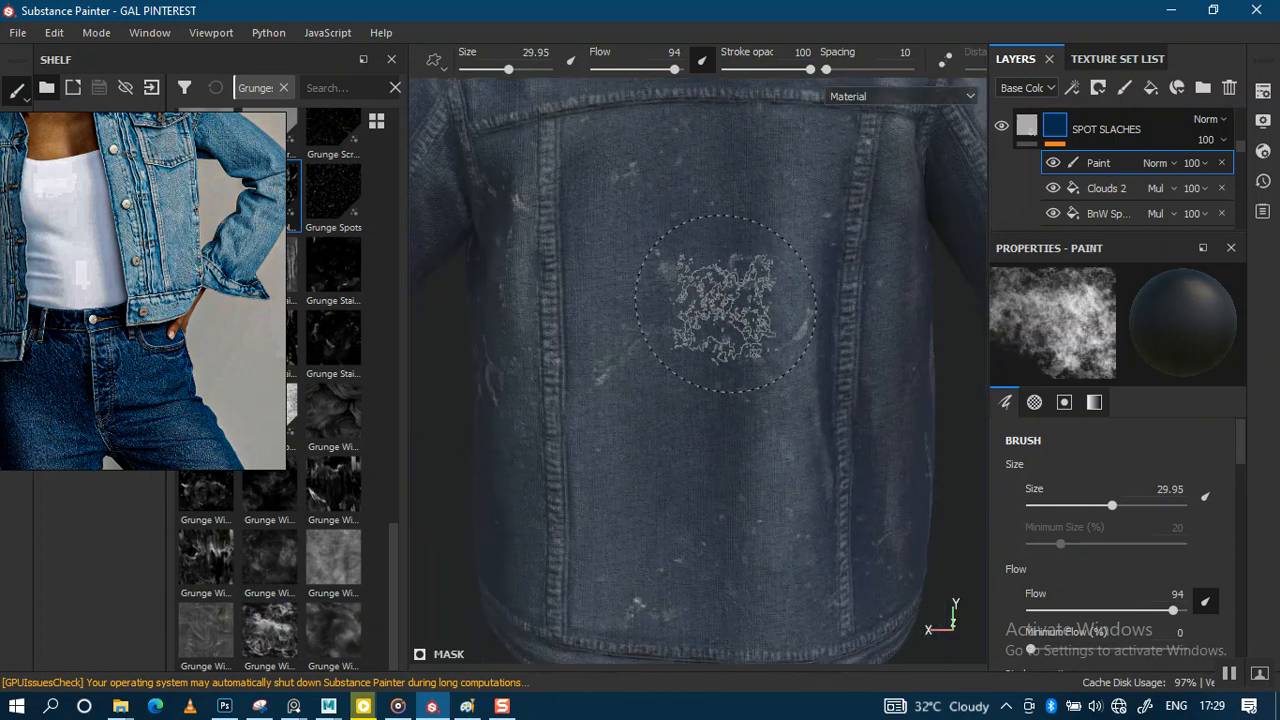
{"action": "left_click_drag", "start_coordinate": [528, 371], "coordinate": [705, 285], "text": "alt"}
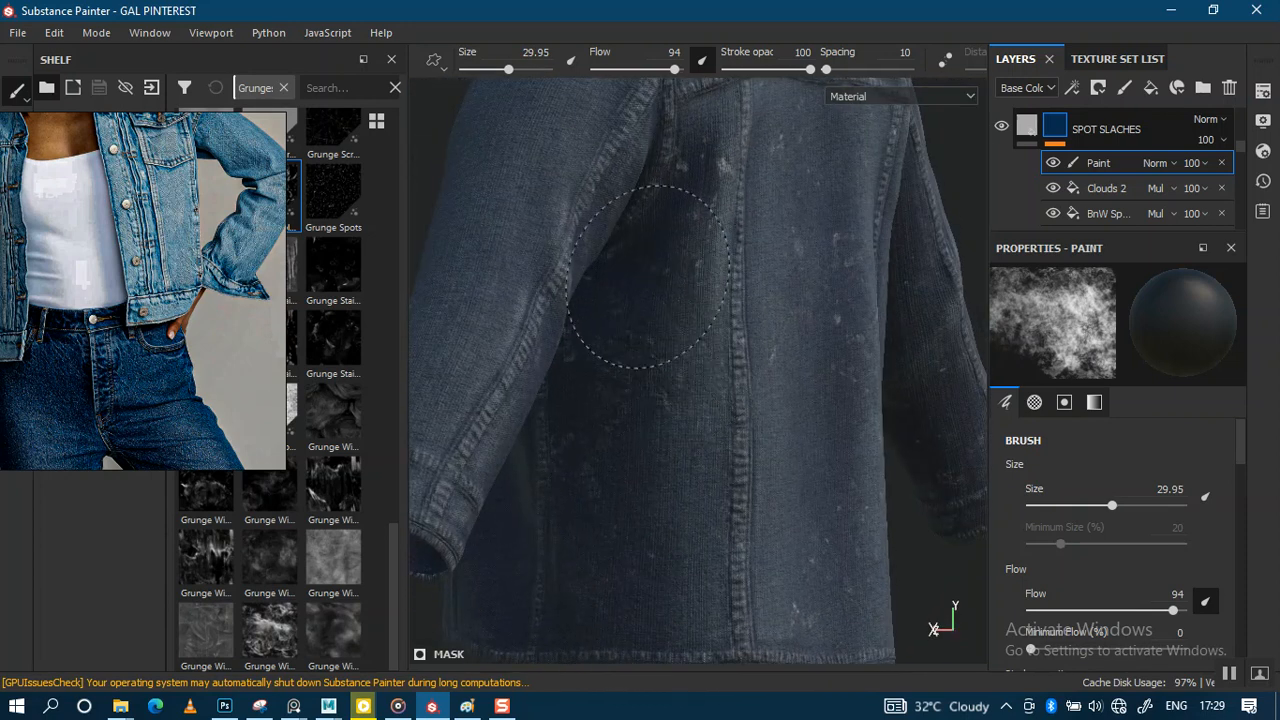
{"action": "mouse_move", "coordinate": [655, 372]}
{"action": "left_mouse_down", "text": "alt"}
{"action": "mouse_move", "coordinate": [663, 600]}
{"action": "mouse_move", "coordinate": [737, 429]}
{"action": "left_mouse_up", "text": "alt"}
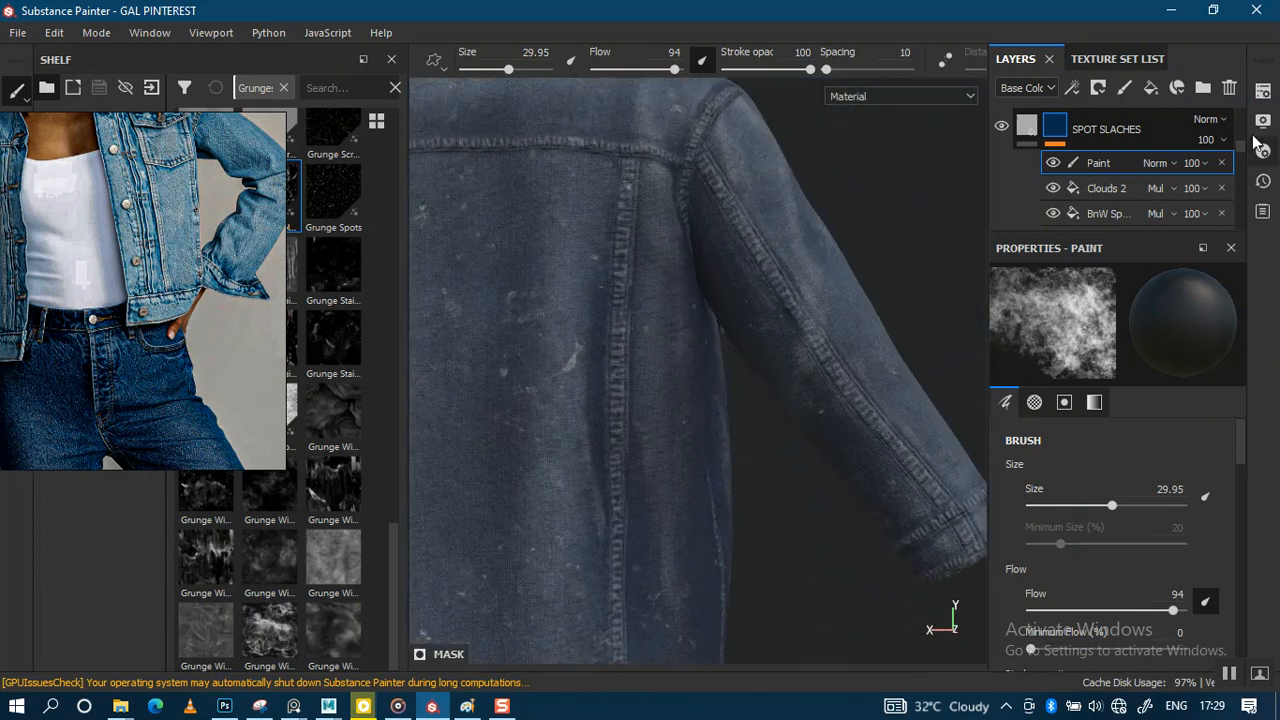
Step: Examine the remaining splashes on the jacket's front, chest pocket and inner back under rotated lighting
{"action": "left_click_drag", "start_coordinate": [740, 345], "coordinate": [929, 300], "text": "alt"}
{"action": "right_click_drag", "start_coordinate": [929, 300], "coordinate": [745, 390], "text": "shift"}
{"action": "mouse_move", "coordinate": [745, 390]}
{"action": "left_mouse_down", "text": "alt"}
{"action": "mouse_move", "coordinate": [726, 420]}
{"action": "mouse_move", "coordinate": [733, 345]}
{"action": "left_mouse_up", "text": "alt"}
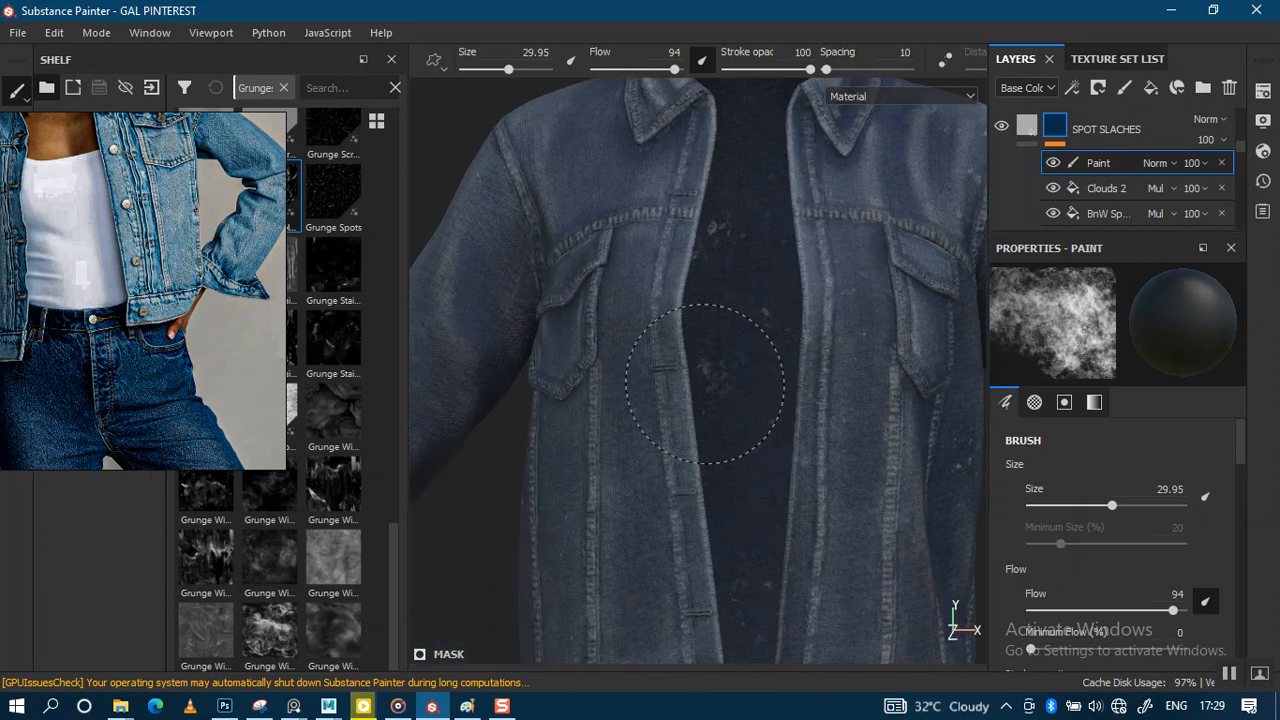
{"action": "left_click_drag", "start_coordinate": [760, 432], "coordinate": [728, 224], "text": "alt"}
{"action": "left_click_drag", "start_coordinate": [731, 303], "coordinate": [815, 438], "text": "alt"}
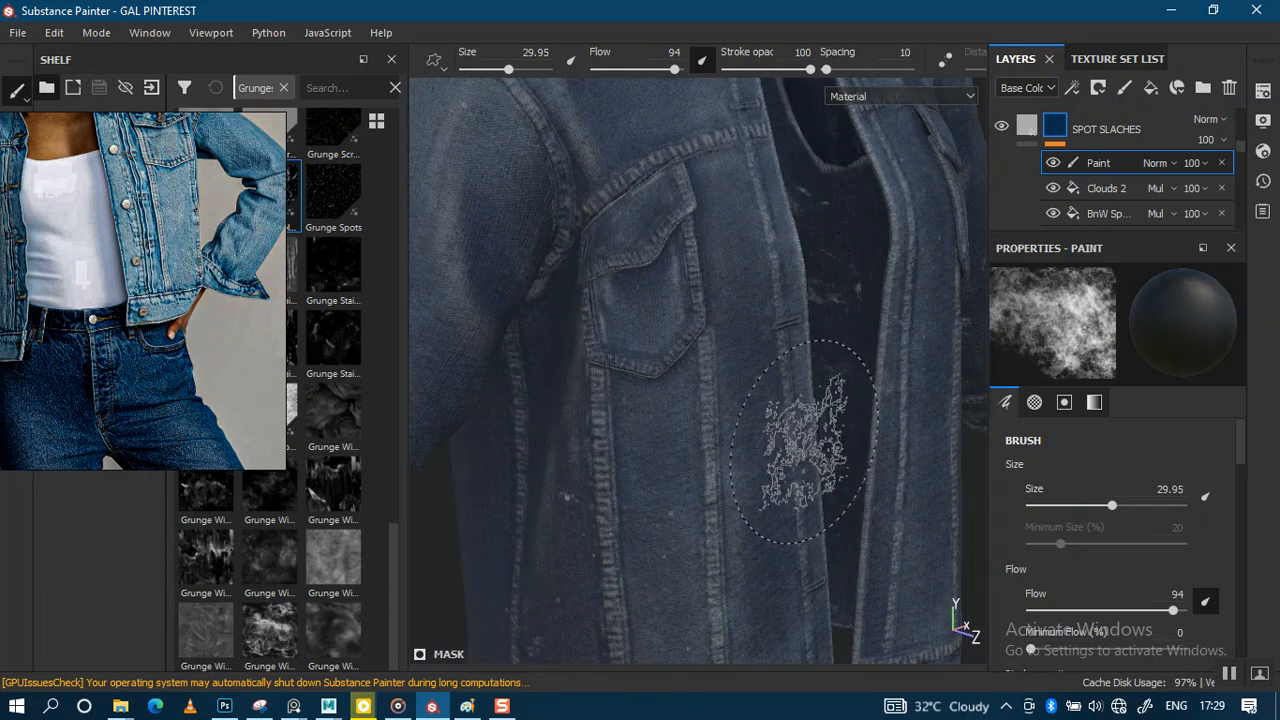
{"action": "right_click_drag", "start_coordinate": [786, 468], "coordinate": [715, 270], "text": "alt"}
{"action": "middle_click_drag", "start_coordinate": [730, 330], "coordinate": [786, 503], "text": "alt"}
{"action": "right_click_drag", "start_coordinate": [786, 503], "coordinate": [806, 615], "text": "alt"}
{"action": "mouse_move", "coordinate": [806, 615]}
{"action": "left_mouse_down", "text": "alt"}
{"action": "mouse_move", "coordinate": [745, 600]}
{"action": "mouse_move", "coordinate": [705, 415]}
{"action": "left_mouse_up", "text": "alt"}
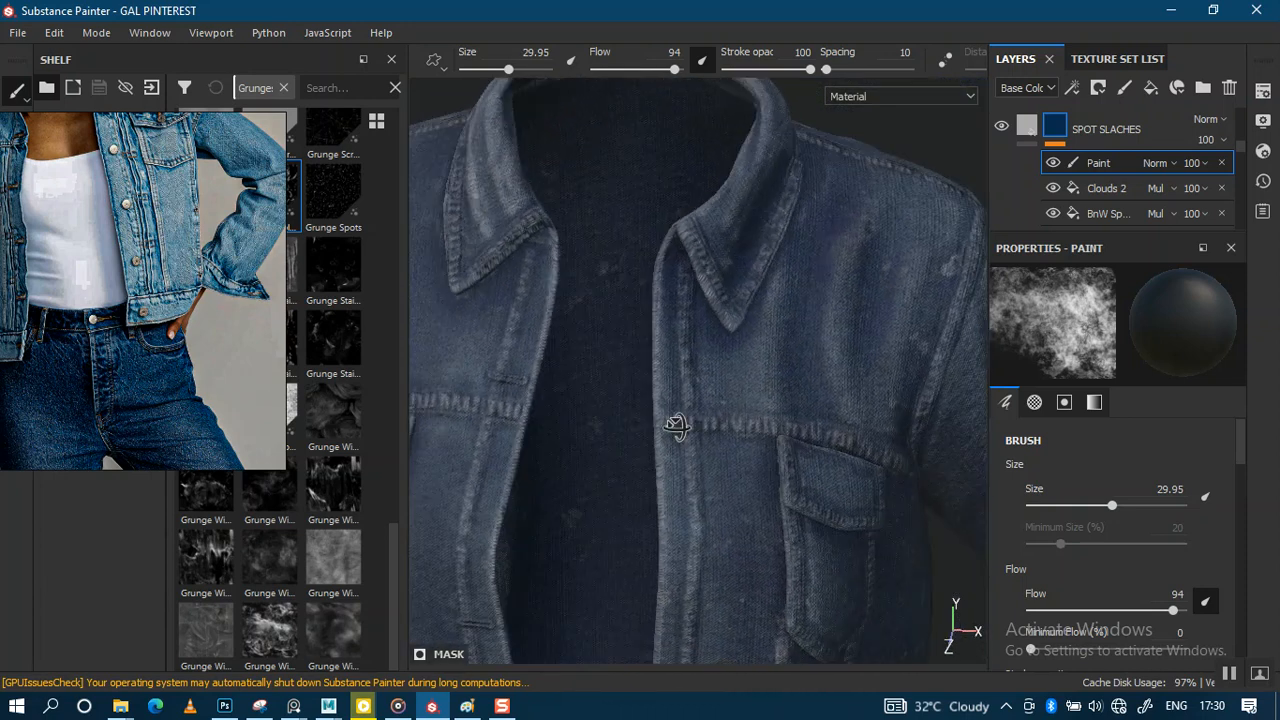
Step: Examine the collar, shoulders and front panels, comparing the denim wear with the reference photo
{"action": "right_click_drag", "start_coordinate": [730, 412], "coordinate": [680, 357], "text": "alt"}
{"action": "left_click_drag", "start_coordinate": [680, 357], "coordinate": [806, 354], "text": "alt"}
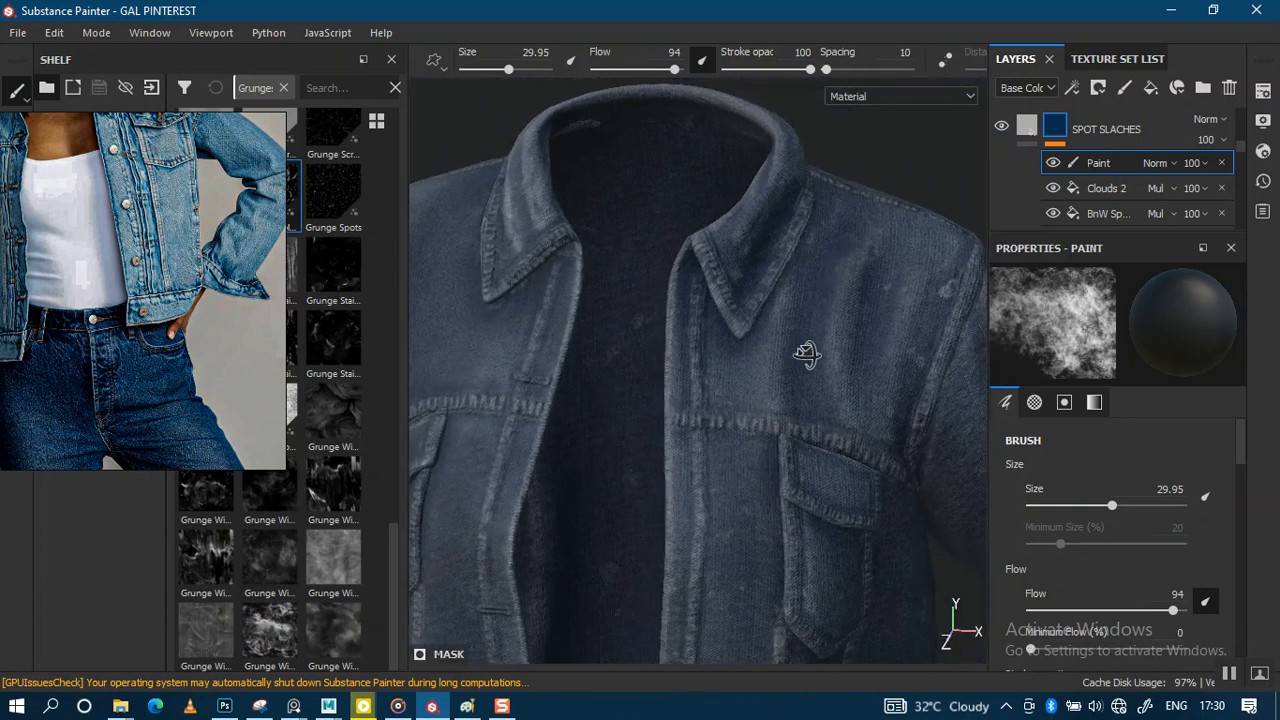
{"action": "right_click_drag", "start_coordinate": [806, 505], "coordinate": [793, 367], "text": "alt"}
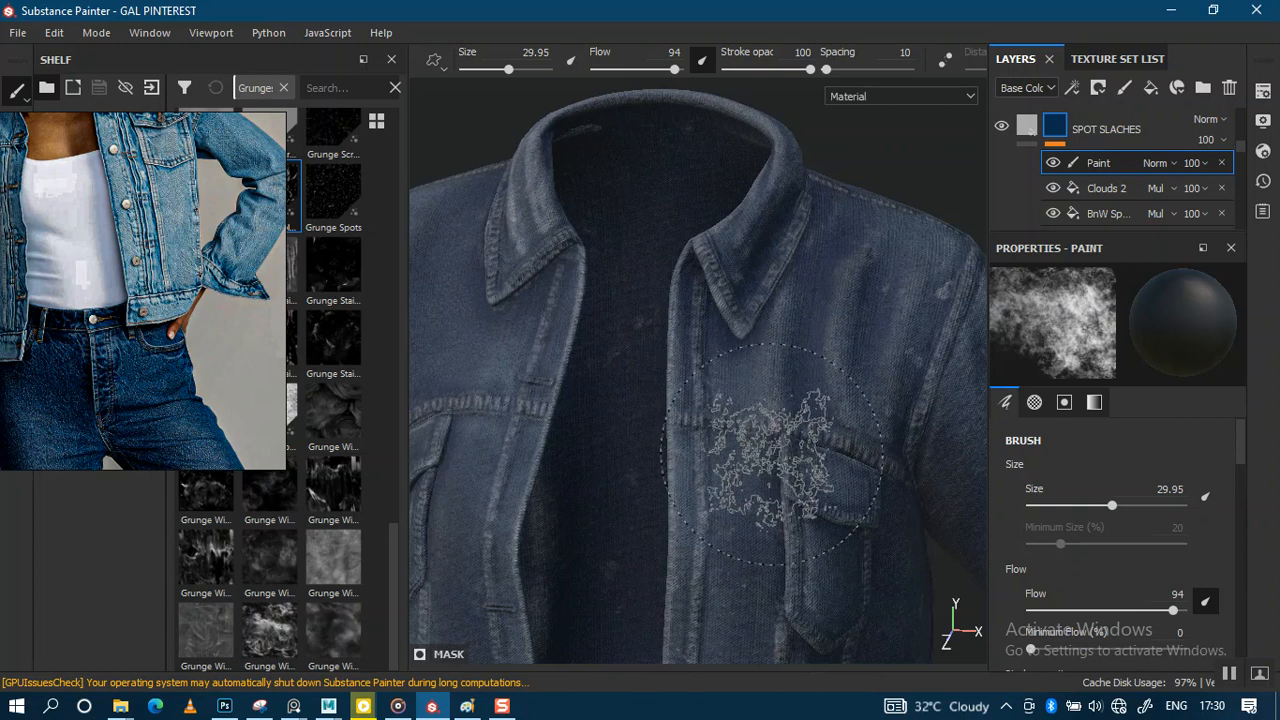
{"action": "right_click_drag", "start_coordinate": [772, 455], "coordinate": [766, 360], "text": "alt"}
{"action": "left_click_drag", "start_coordinate": [775, 464], "coordinate": [791, 360], "text": "alt"}
{"action": "middle_click_drag", "start_coordinate": [787, 416], "coordinate": [779, 343], "text": "alt"}
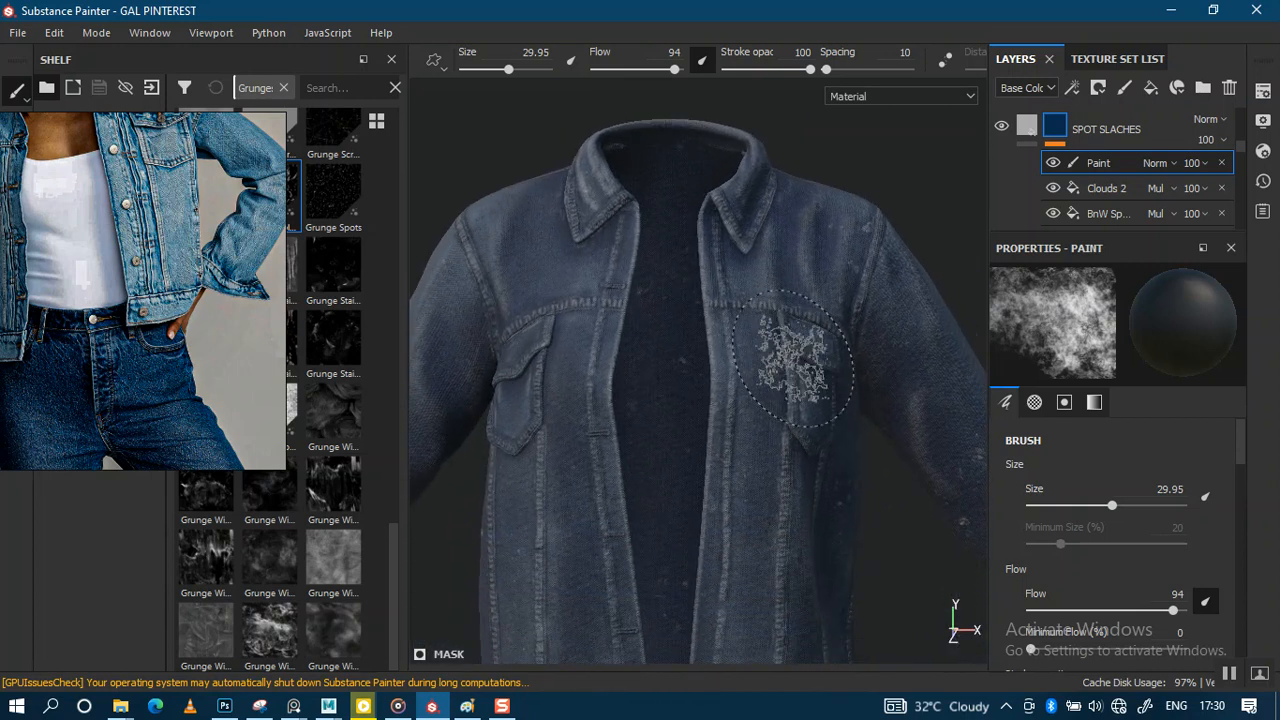
{"action": "left_click_drag", "start_coordinate": [782, 472], "coordinate": [750, 470], "text": "alt"}
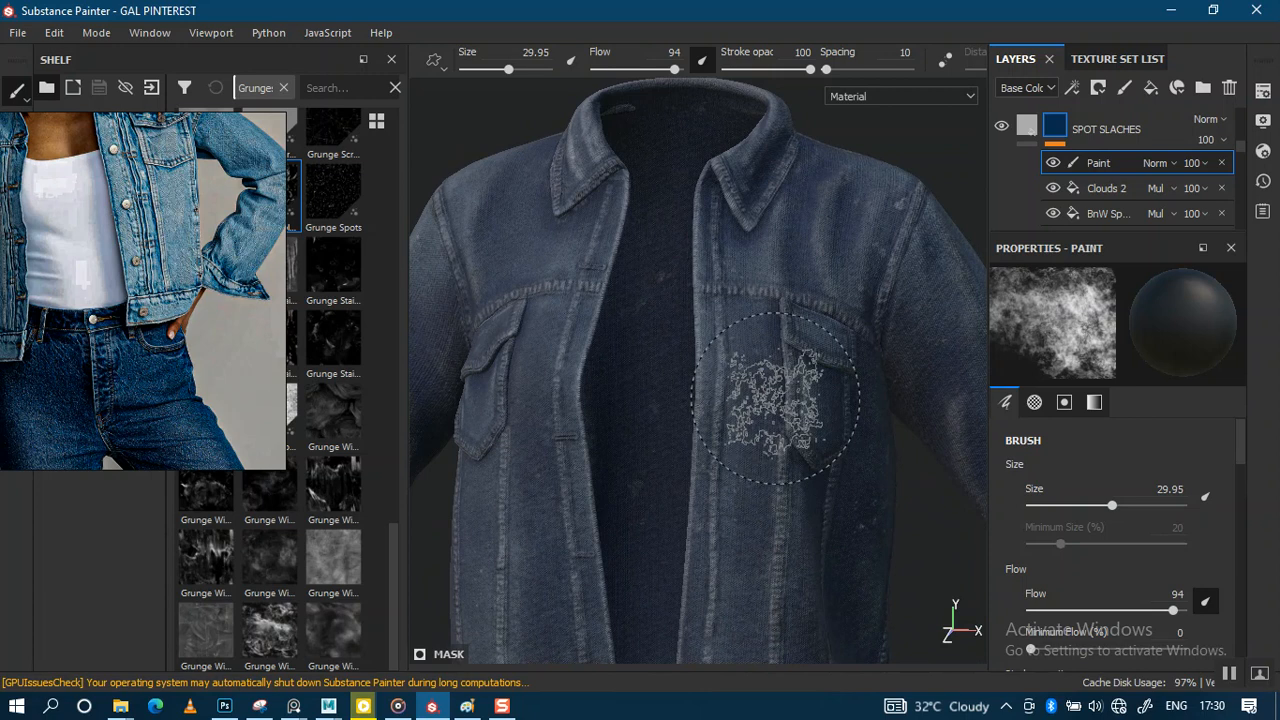
{"action": "right_click_drag", "start_coordinate": [776, 398], "coordinate": [754, 489], "text": "alt"}
{"action": "middle_click_drag", "start_coordinate": [748, 417], "coordinate": [731, 457], "text": "alt"}
{"action": "right_click_drag", "start_coordinate": [740, 448], "coordinate": [746, 349], "text": "alt"}
{"action": "mouse_move", "coordinate": [745, 350]}
{"action": "left_mouse_down", "text": "alt"}
{"action": "mouse_move", "coordinate": [691, 371]}
{"action": "mouse_move", "coordinate": [768, 370]}
{"action": "left_mouse_up", "text": "alt"}
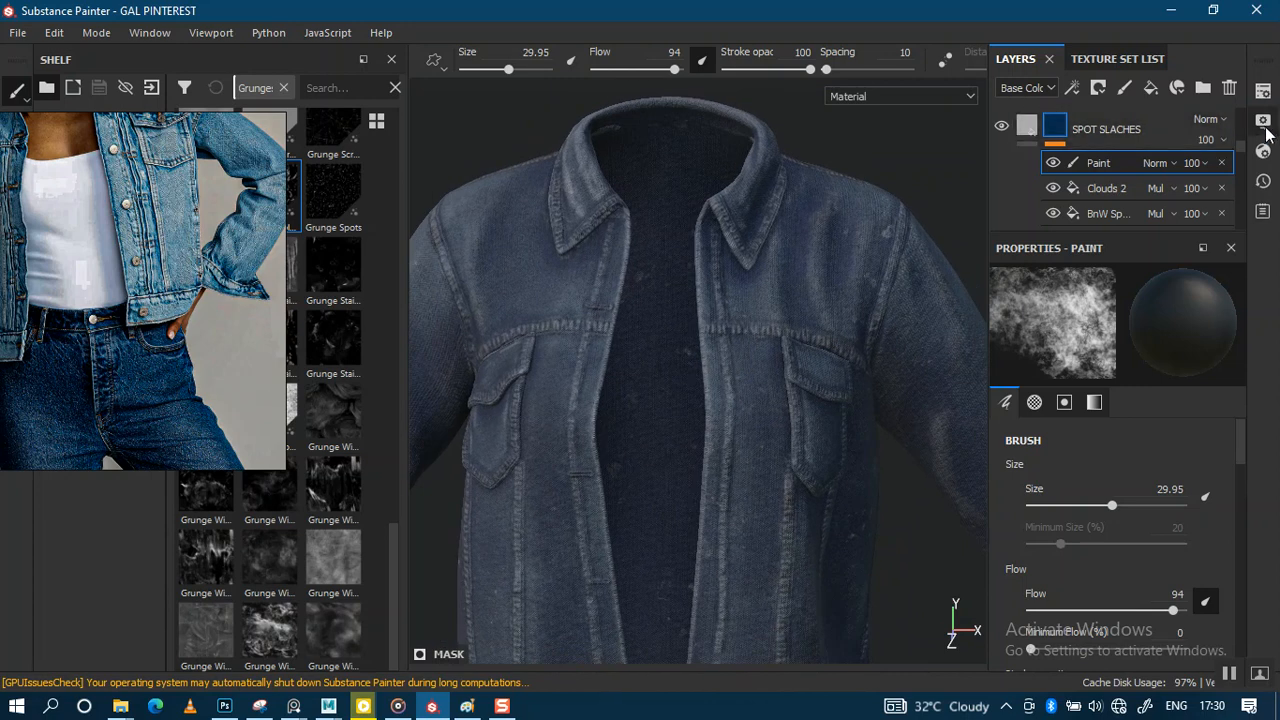
Step: Enable viewport shadows and rotate the environment lighting to 243 while viewing the jacket's front
{"action": "left_click", "coordinate": [1260, 128]}
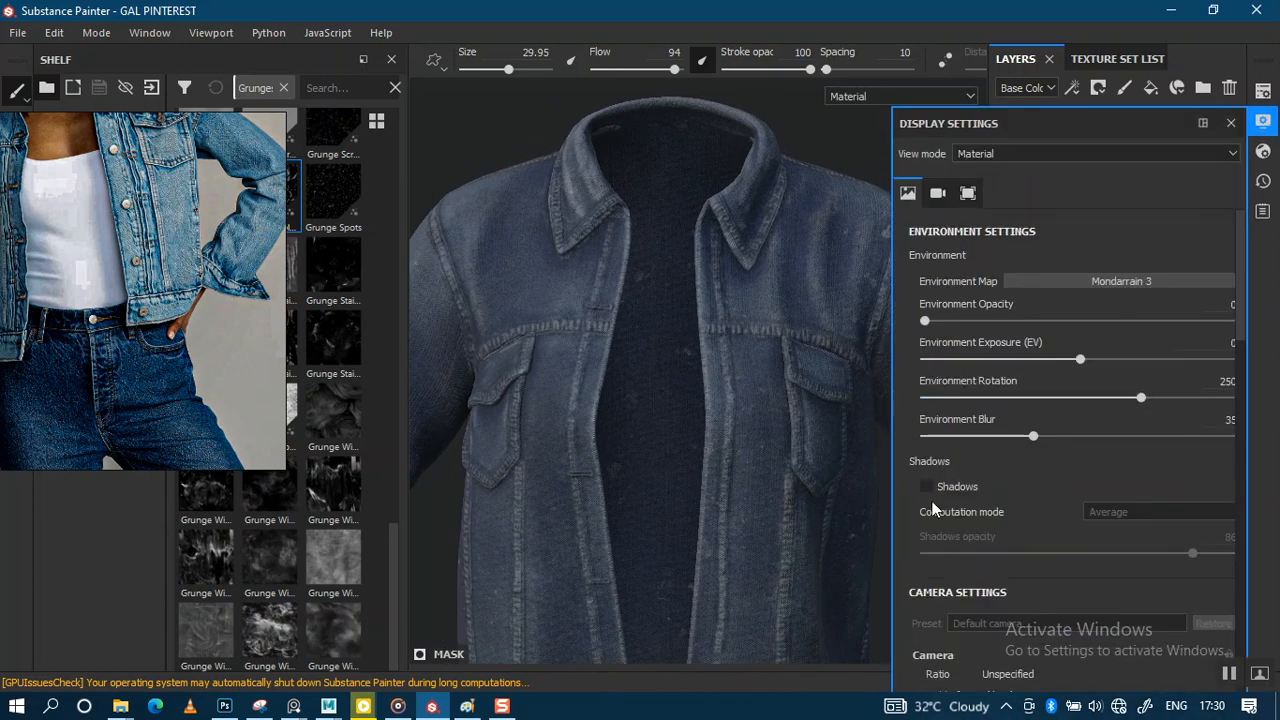
{"action": "left_click", "coordinate": [927, 487]}
{"action": "middle_click_drag", "start_coordinate": [743, 471], "coordinate": [720, 360], "text": "alt"}
{"action": "mouse_move", "coordinate": [743, 375]}
{"action": "right_mouse_down", "text": "alt"}
{"action": "mouse_move", "coordinate": [789, 446]}
{"action": "mouse_move", "coordinate": [806, 531]}
{"action": "right_mouse_up", "text": "alt"}
{"action": "right_click_drag", "start_coordinate": [806, 431], "coordinate": [738, 218], "text": "alt"}
{"action": "mouse_move", "coordinate": [765, 343]}
{"action": "left_mouse_down", "text": "alt"}
{"action": "mouse_move", "coordinate": [746, 351]}
{"action": "mouse_move", "coordinate": [774, 354]}
{"action": "mouse_move", "coordinate": [753, 352]}
{"action": "left_mouse_up", "text": "alt"}
{"action": "middle_click_drag", "start_coordinate": [753, 352], "coordinate": [831, 318], "text": "alt"}
{"action": "mouse_move", "coordinate": [826, 338]}
{"action": "right_mouse_down", "text": "shift"}
{"action": "mouse_move", "coordinate": [794, 343]}
{"action": "mouse_move", "coordinate": [814, 343]}
{"action": "mouse_move", "coordinate": [798, 357]}
{"action": "right_mouse_up", "text": "shift"}
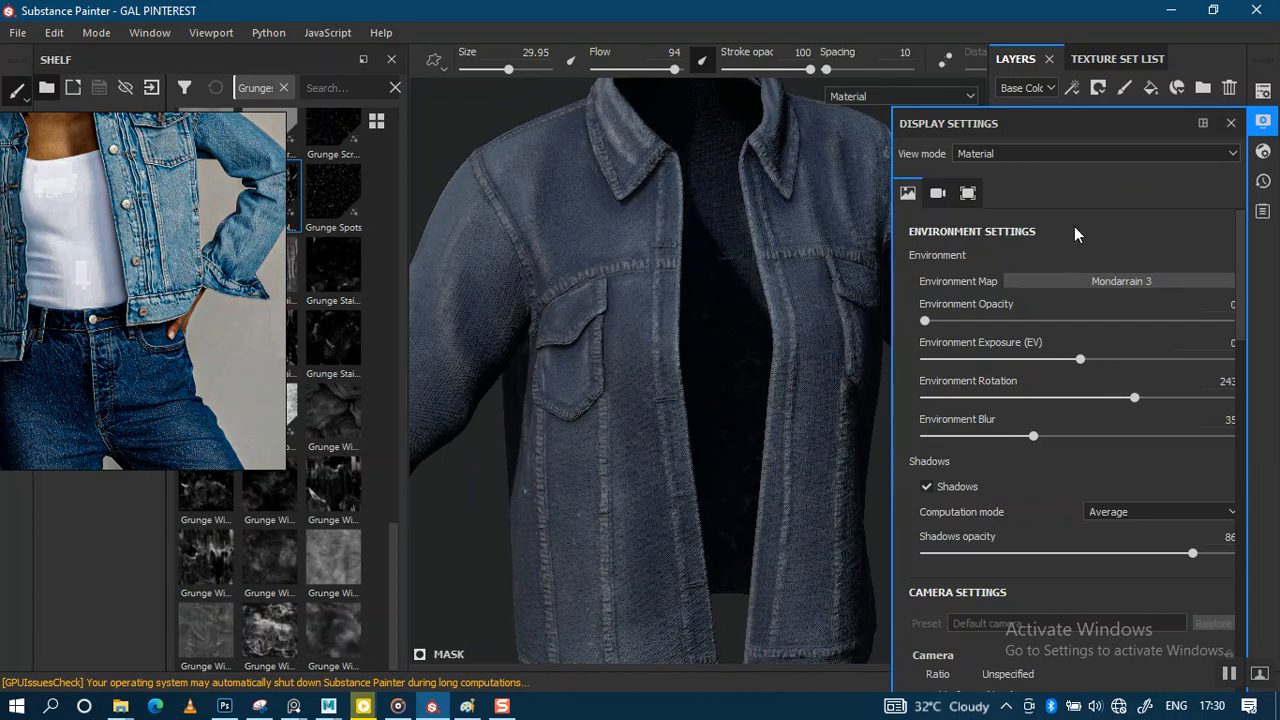
{"action": "left_click", "coordinate": [1231, 123]}
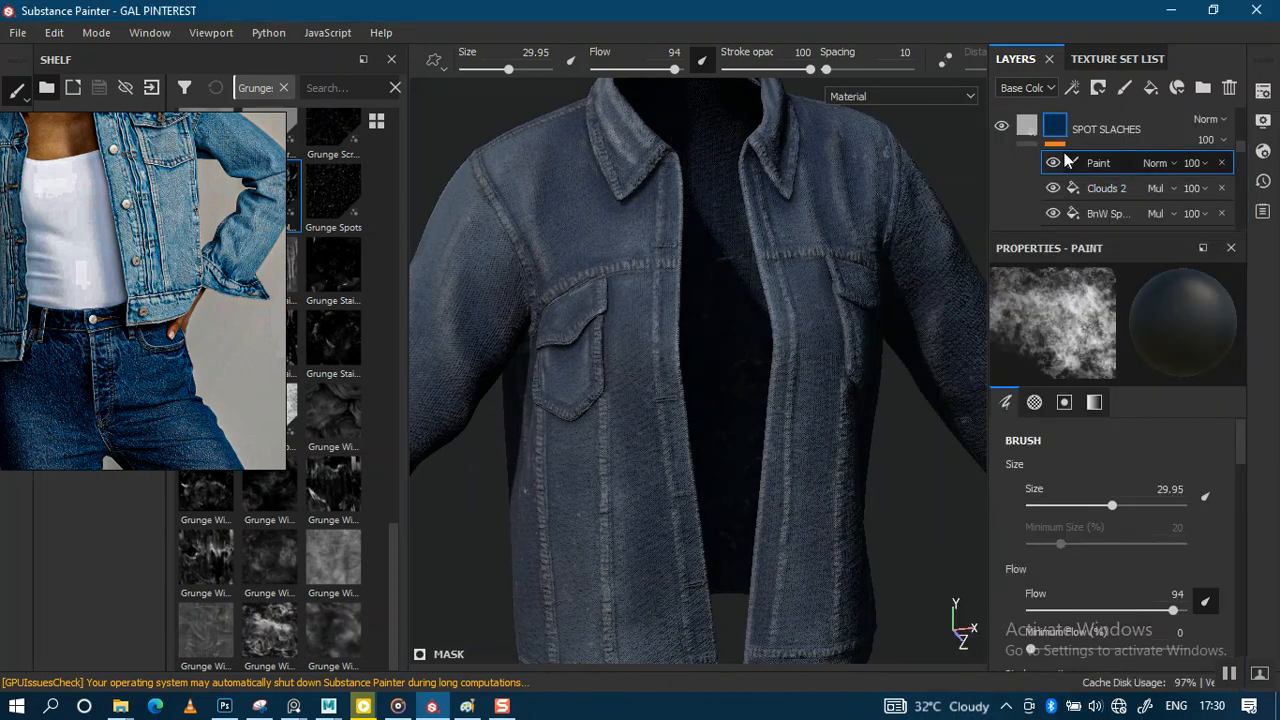
Step: Set the opacity of the Mask Editor effect on the JEAN FABRIC copy 2 layer to 51
{"action": "scroll", "coordinate": [1243, 151], "scroll_direction": "up", "scroll_amount": 5}
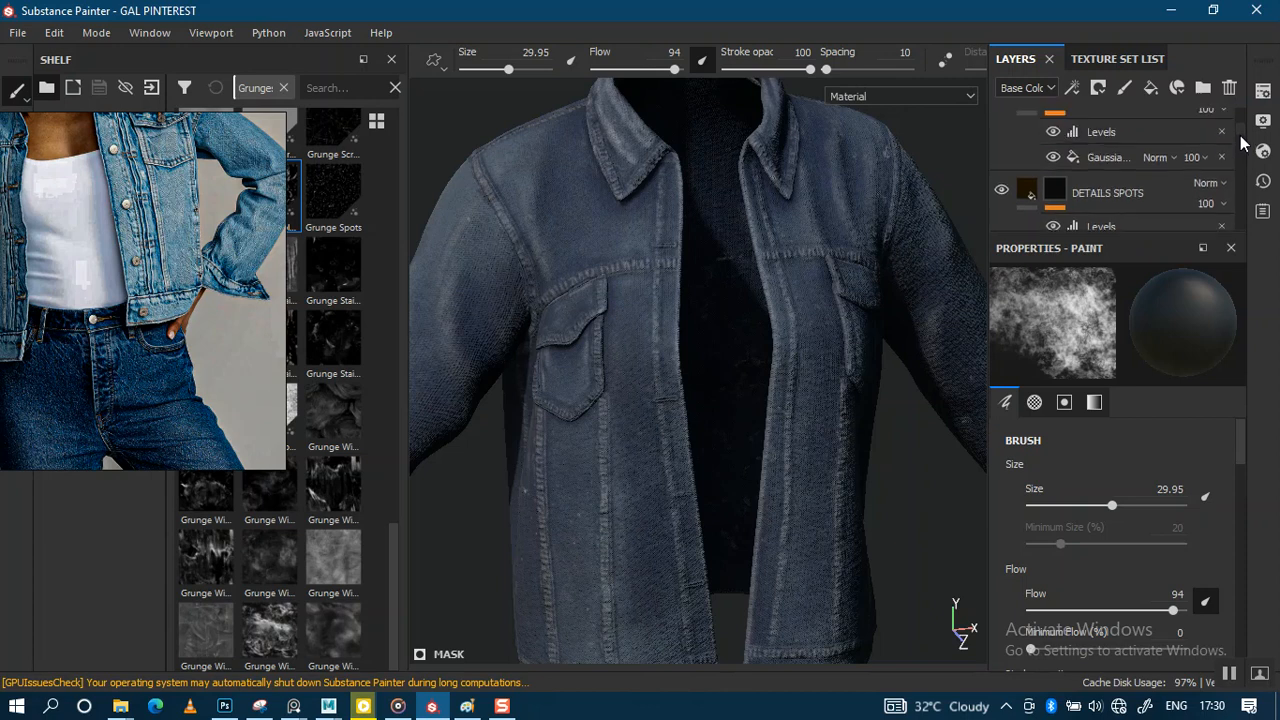
{"action": "scroll", "coordinate": [1243, 140], "scroll_direction": "down", "scroll_amount": 6}
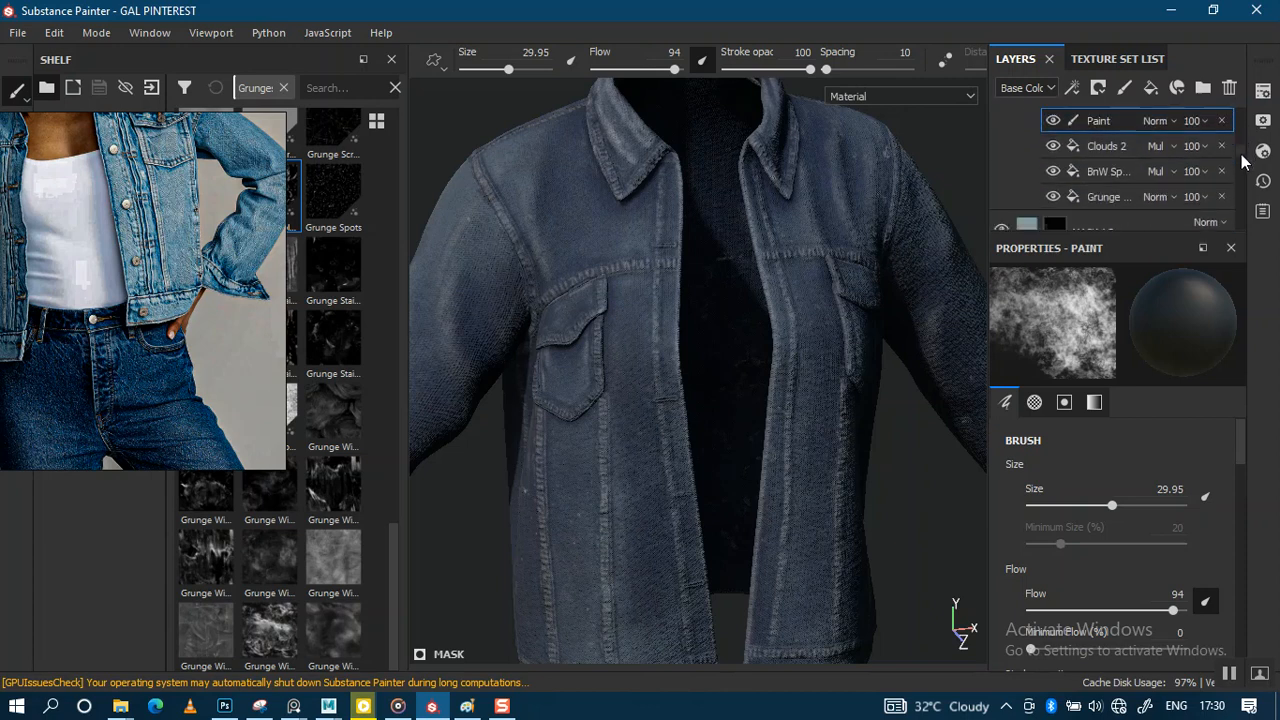
{"action": "scroll", "coordinate": [1243, 166], "scroll_direction": "down", "scroll_amount": 4}
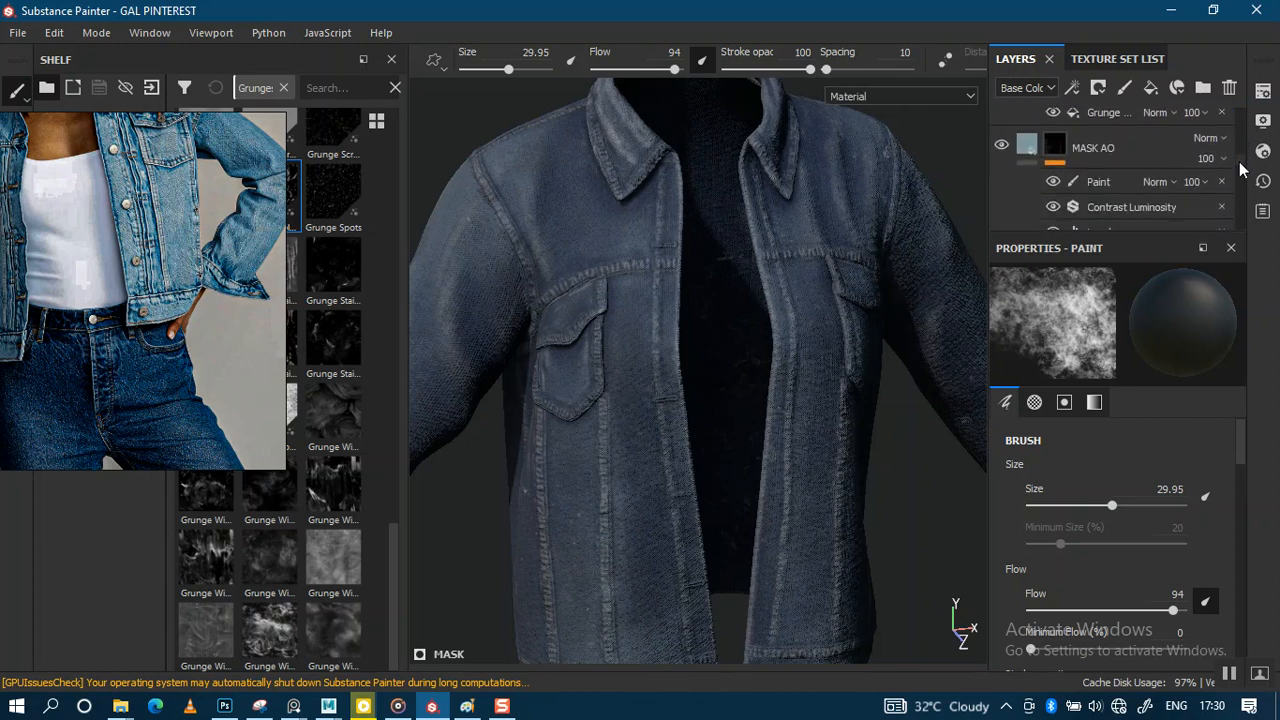
{"action": "scroll", "coordinate": [1241, 176], "scroll_direction": "down", "scroll_amount": 3}
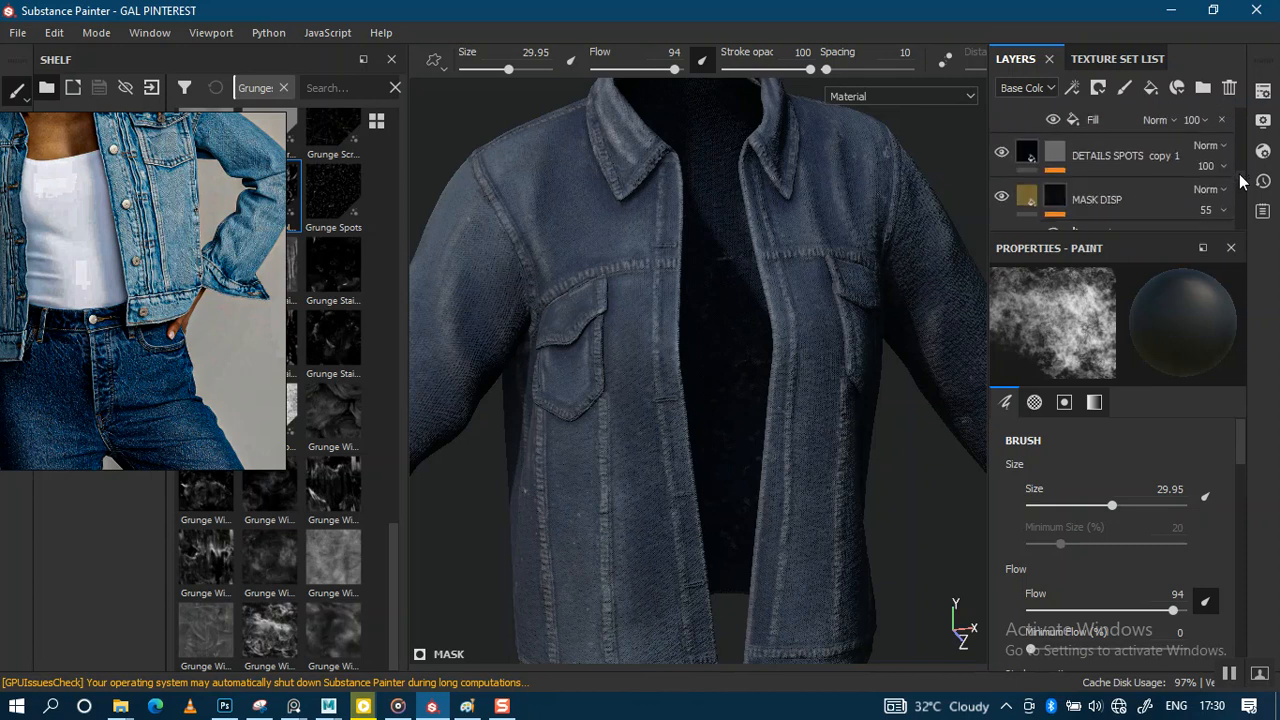
{"action": "scroll", "coordinate": [1241, 185], "scroll_direction": "down", "scroll_amount": 5}
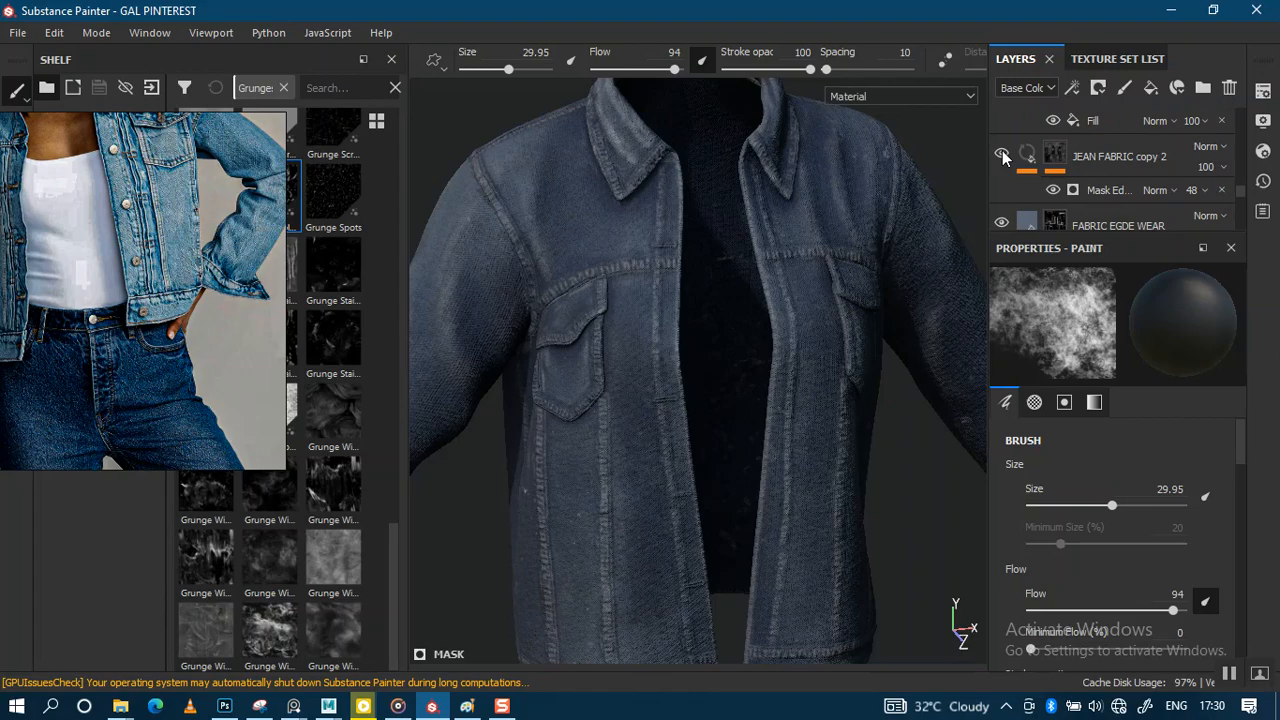
{"action": "left_click_drag", "start_coordinate": [812, 308], "coordinate": [606, 314], "text": "alt"}
{"action": "scroll", "coordinate": [791, 351], "scroll_direction": "up", "scroll_amount": 2}
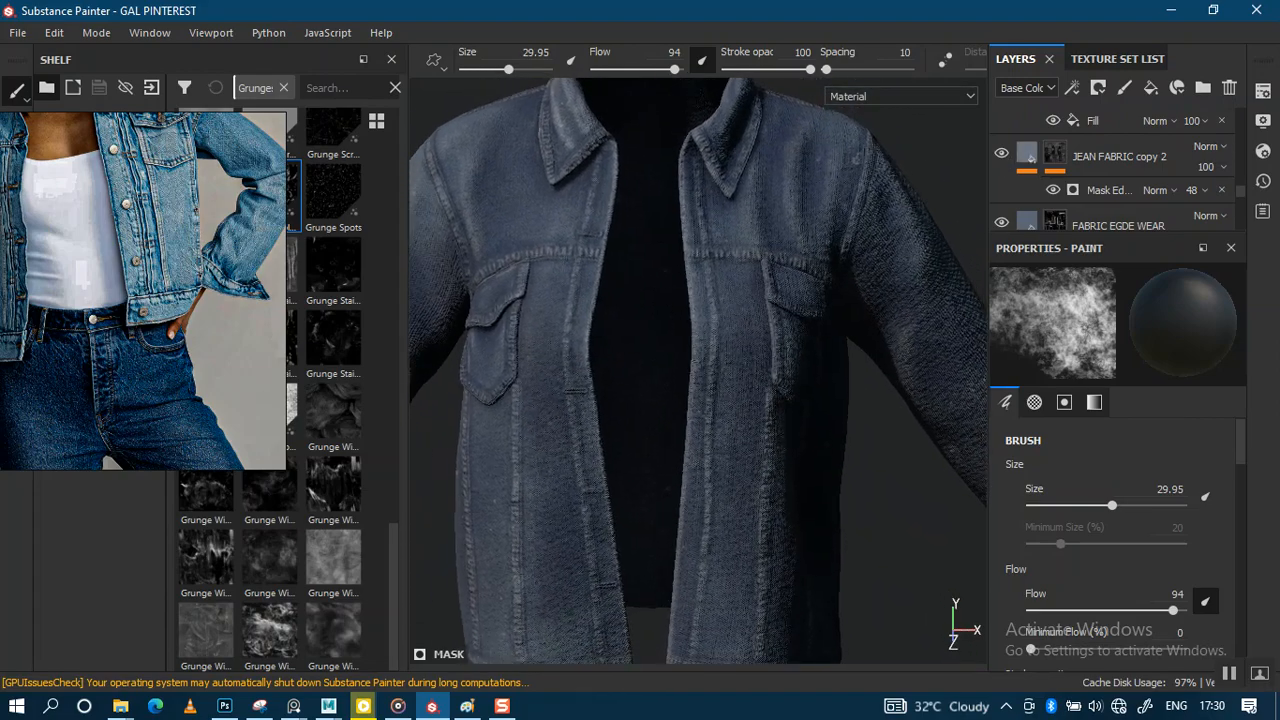
{"action": "left_click", "coordinate": [1203, 189]}
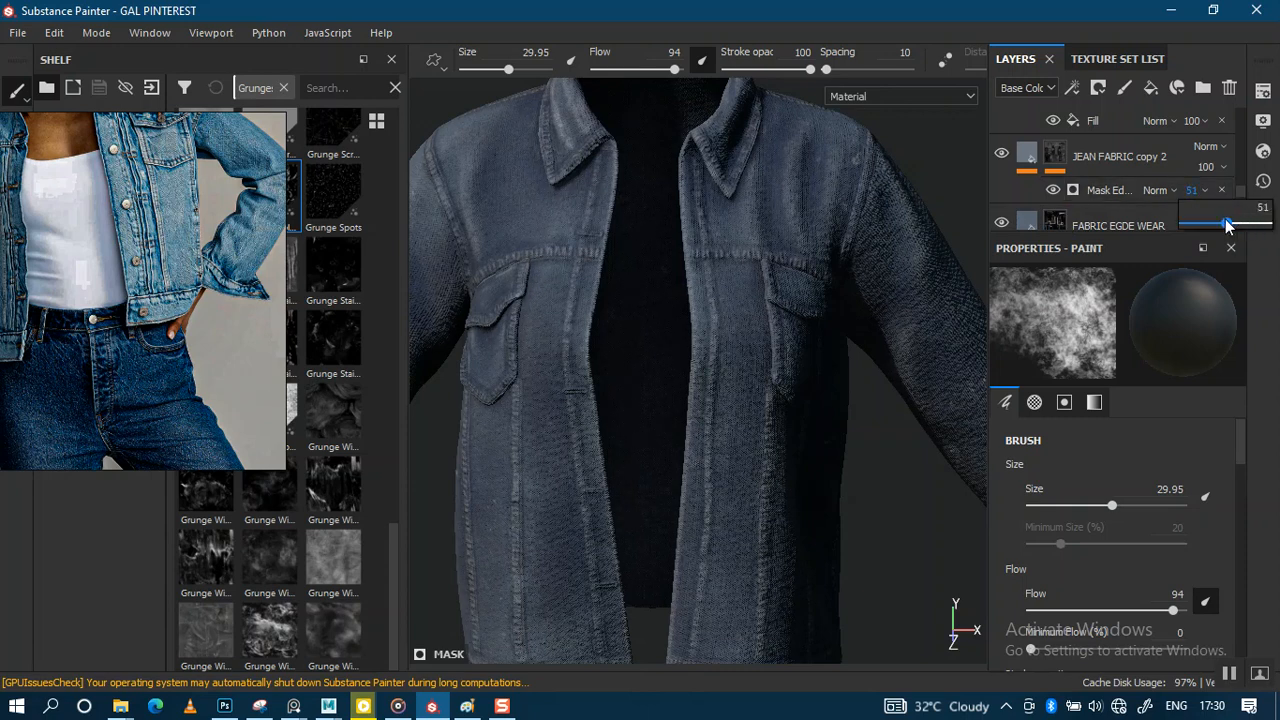
Step: Examine the fabric wear on the jacket's collar, shoulder and chest pocket up close under rotated lighting
{"action": "scroll", "coordinate": [1240, 205], "scroll_direction": "down", "scroll_amount": 3}
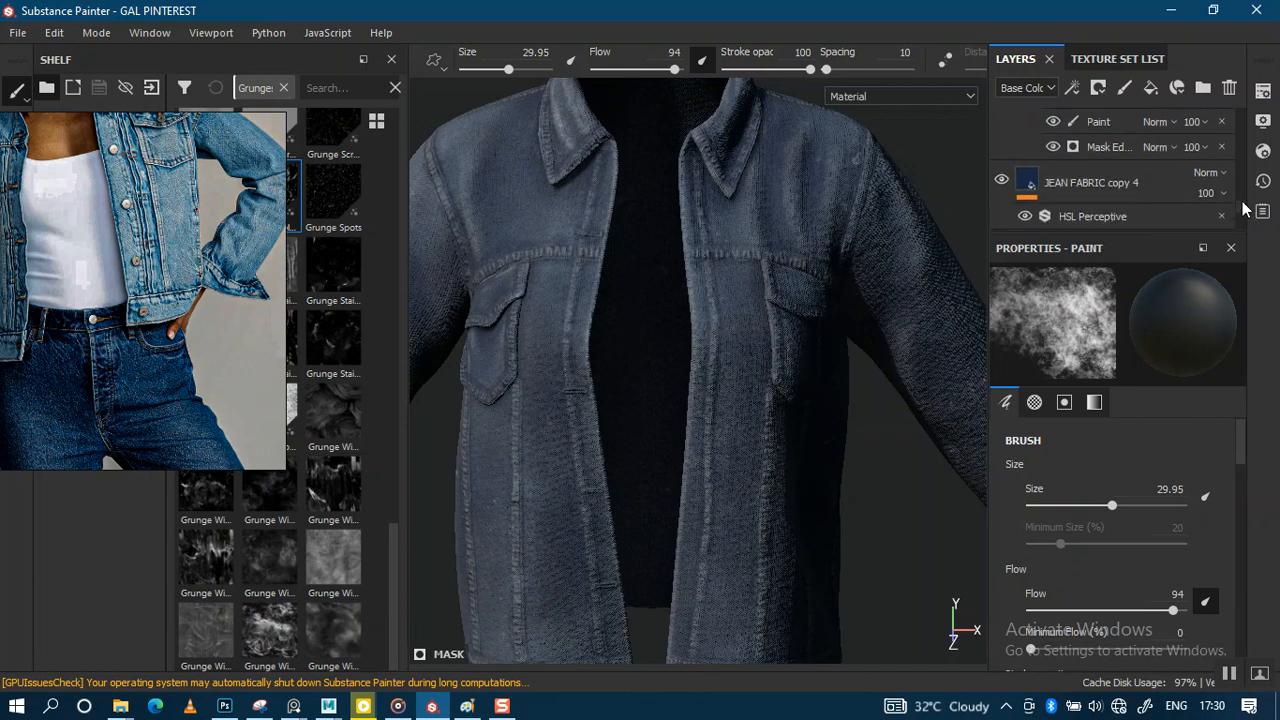
{"action": "scroll", "coordinate": [1241, 200], "scroll_direction": "up", "scroll_amount": 2}
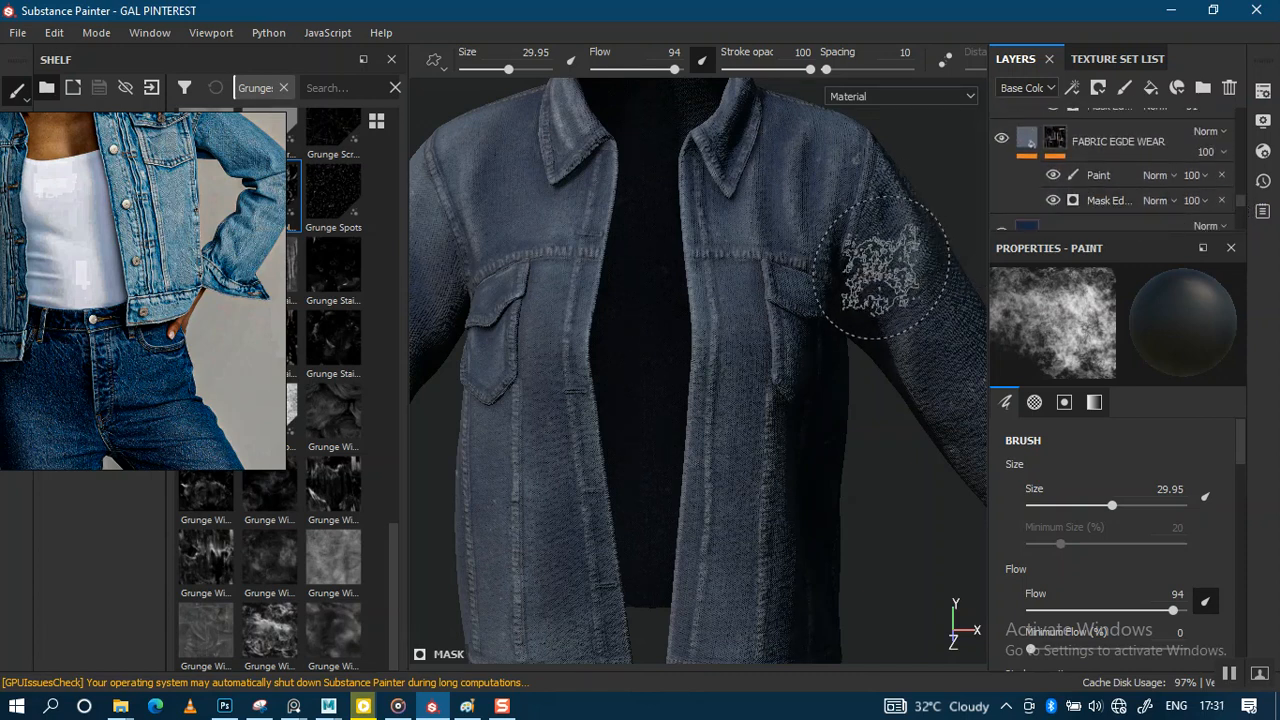
{"action": "mouse_move", "coordinate": [800, 300]}
{"action": "left_mouse_down", "text": "alt"}
{"action": "mouse_move", "coordinate": [757, 257]}
{"action": "mouse_move", "coordinate": [809, 277]}
{"action": "mouse_move", "coordinate": [786, 272]}
{"action": "left_mouse_up", "text": "alt"}
{"action": "middle_click_drag", "start_coordinate": [786, 272], "coordinate": [634, 351], "text": "alt"}
{"action": "middle_click_drag", "start_coordinate": [687, 248], "coordinate": [709, 286], "text": "alt"}
{"action": "right_click_drag", "start_coordinate": [709, 286], "coordinate": [768, 462], "text": "alt"}
{"action": "mouse_move", "coordinate": [808, 346]}
{"action": "right_mouse_down", "text": "shift"}
{"action": "mouse_move", "coordinate": [791, 341]}
{"action": "mouse_move", "coordinate": [826, 340]}
{"action": "right_mouse_up", "text": "shift"}
{"action": "mouse_move", "coordinate": [904, 274]}
{"action": "left_mouse_down", "text": "alt"}
{"action": "mouse_move", "coordinate": [663, 251]}
{"action": "mouse_move", "coordinate": [766, 349]}
{"action": "left_mouse_up", "text": "alt"}
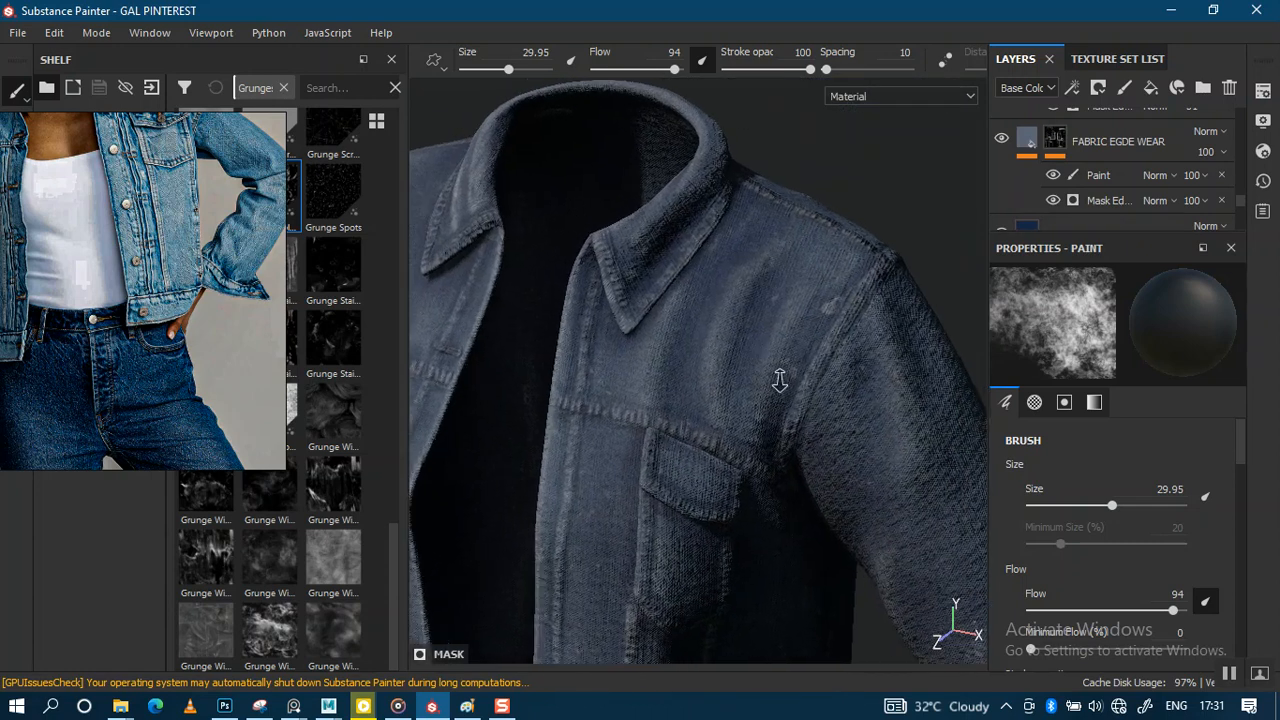
{"action": "scroll", "coordinate": [1238, 205], "scroll_direction": "up", "scroll_amount": 3}
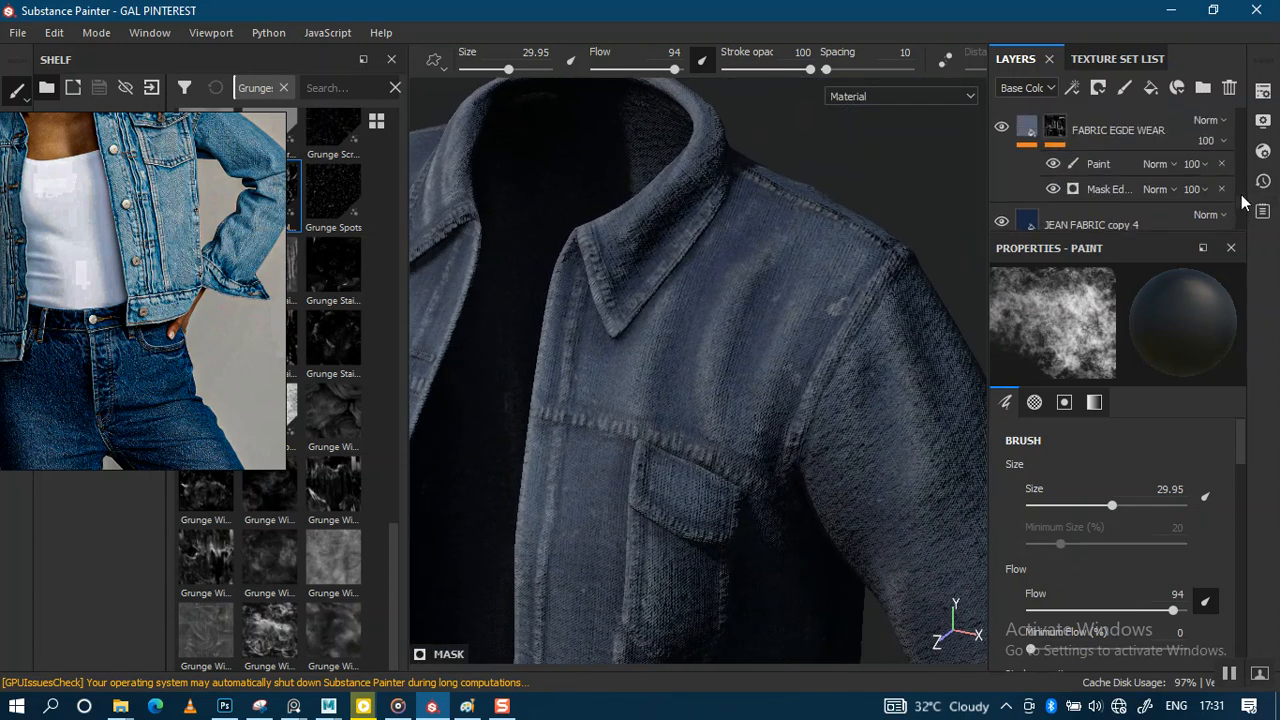
{"action": "left_click_drag", "start_coordinate": [1242, 190], "coordinate": [1242, 189]}
Step: Inspect the denim wear and spots across the whole front and back of the jacket under changing light
{"action": "right_click_drag", "start_coordinate": [760, 330], "coordinate": [731, 313], "text": "alt"}
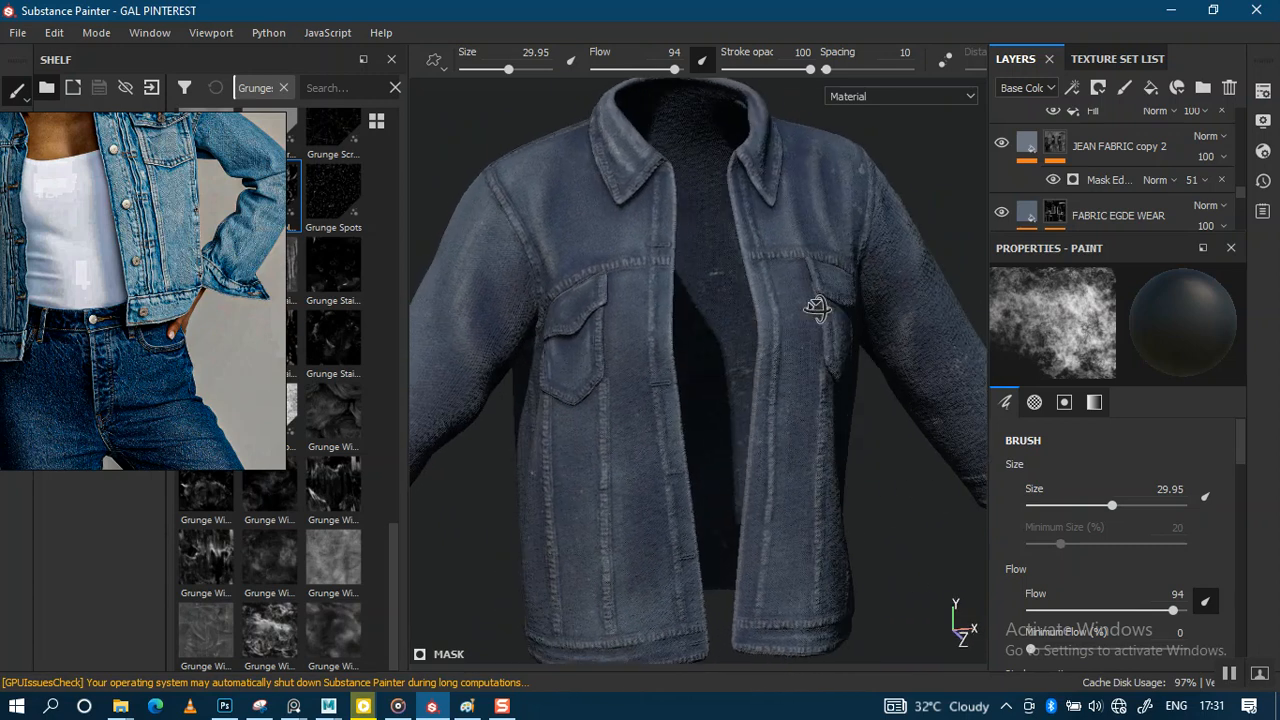
{"action": "left_click_drag", "start_coordinate": [860, 288], "coordinate": [787, 285], "text": "alt"}
{"action": "right_click_drag", "start_coordinate": [787, 285], "coordinate": [737, 298], "text": "shift"}
{"action": "middle_click_drag", "start_coordinate": [745, 292], "coordinate": [738, 346], "text": "alt"}
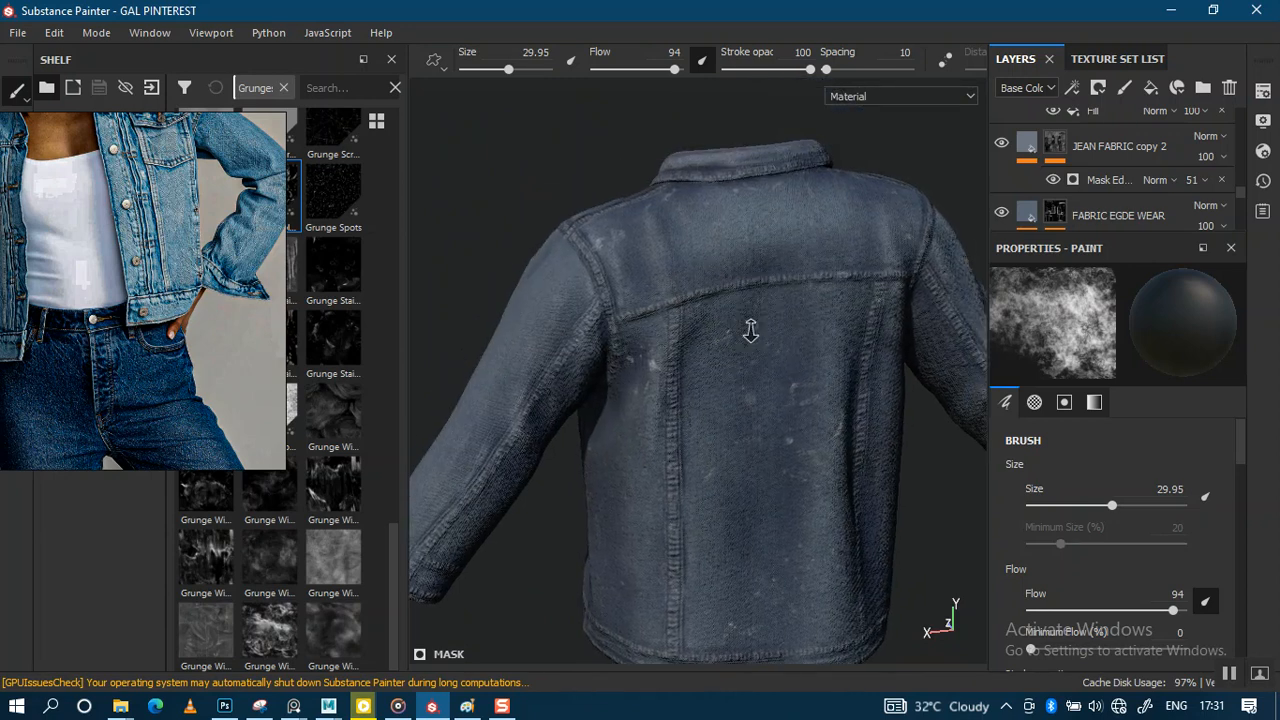
{"action": "right_click_drag", "start_coordinate": [749, 306], "coordinate": [803, 508], "text": "alt"}
{"action": "left_click_drag", "start_coordinate": [703, 371], "coordinate": [805, 365], "text": "alt"}
{"action": "left_click_drag", "start_coordinate": [696, 342], "coordinate": [908, 292], "text": "alt"}
{"action": "right_click_drag", "start_coordinate": [857, 335], "coordinate": [783, 318], "text": "shift"}
{"action": "middle_click_drag", "start_coordinate": [736, 342], "coordinate": [843, 319], "text": "alt"}
{"action": "right_click_drag", "start_coordinate": [843, 319], "coordinate": [858, 375], "text": "alt"}
{"action": "left_click_drag", "start_coordinate": [856, 335], "coordinate": [830, 332], "text": "alt"}
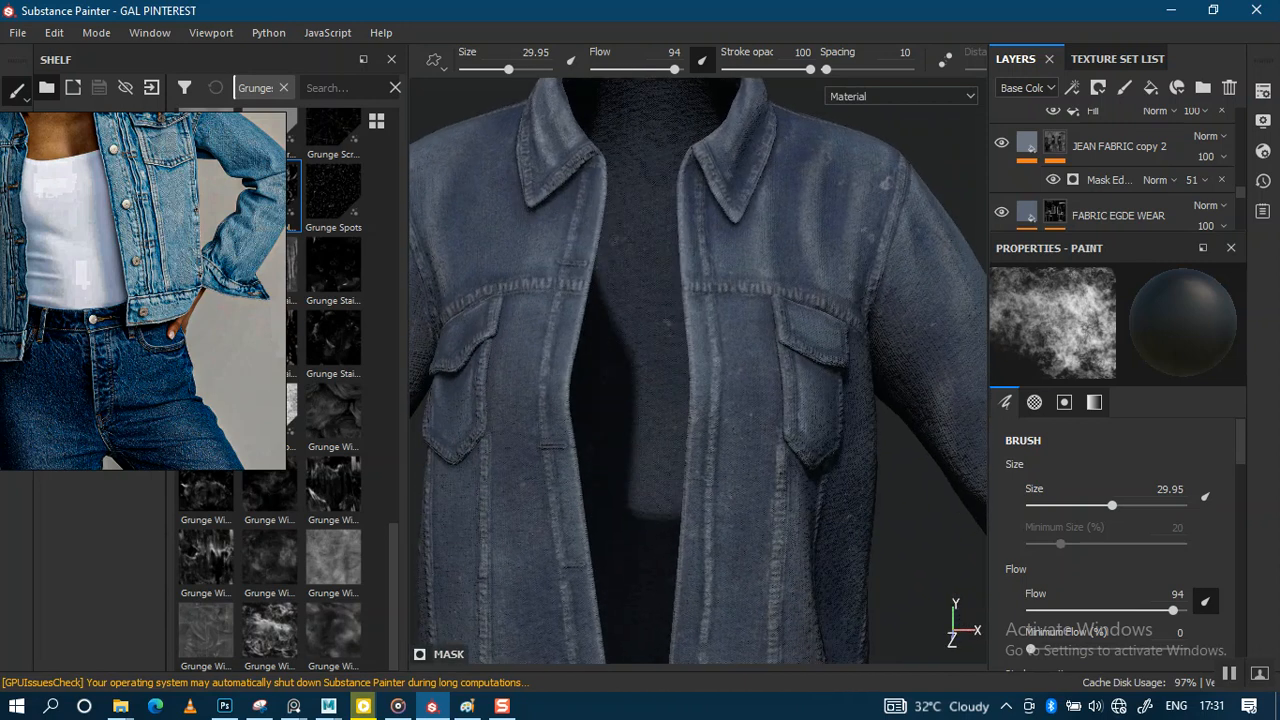
{"action": "left_click", "coordinate": [1264, 121]}
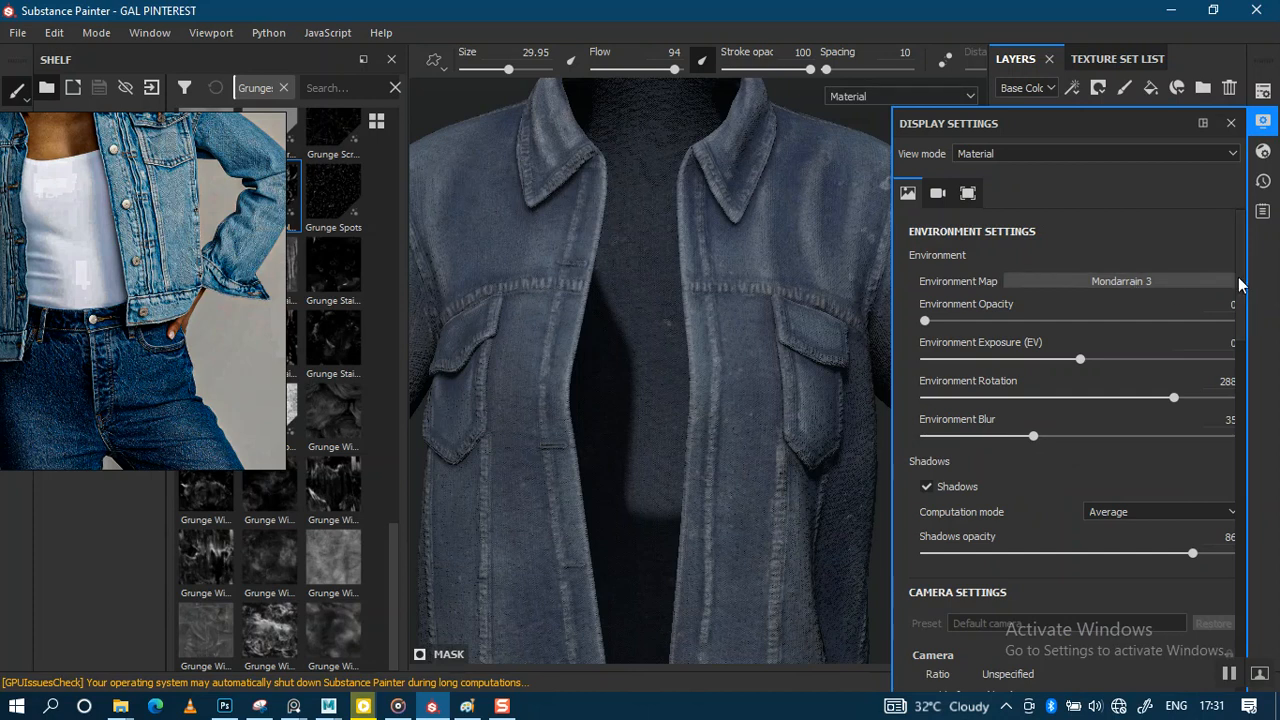
{"action": "left_click", "coordinate": [1231, 123]}
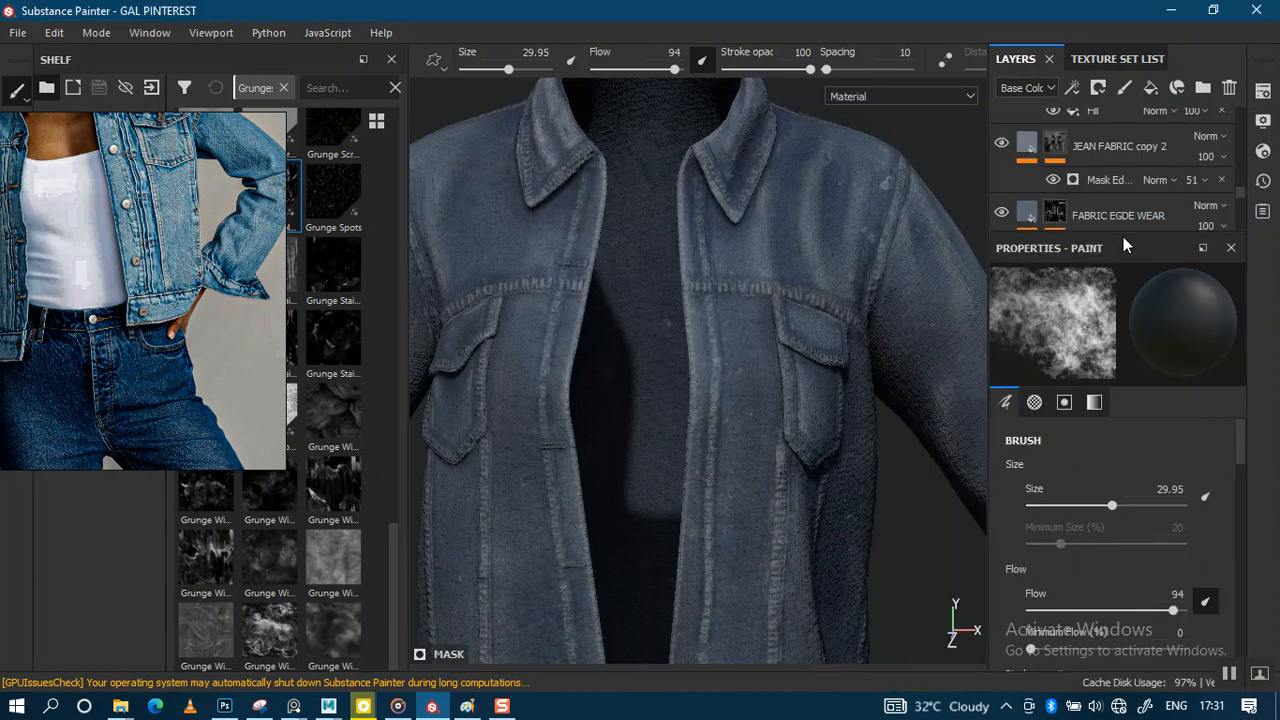
{"action": "left_click_drag", "start_coordinate": [1239, 192], "coordinate": [1247, 157]}
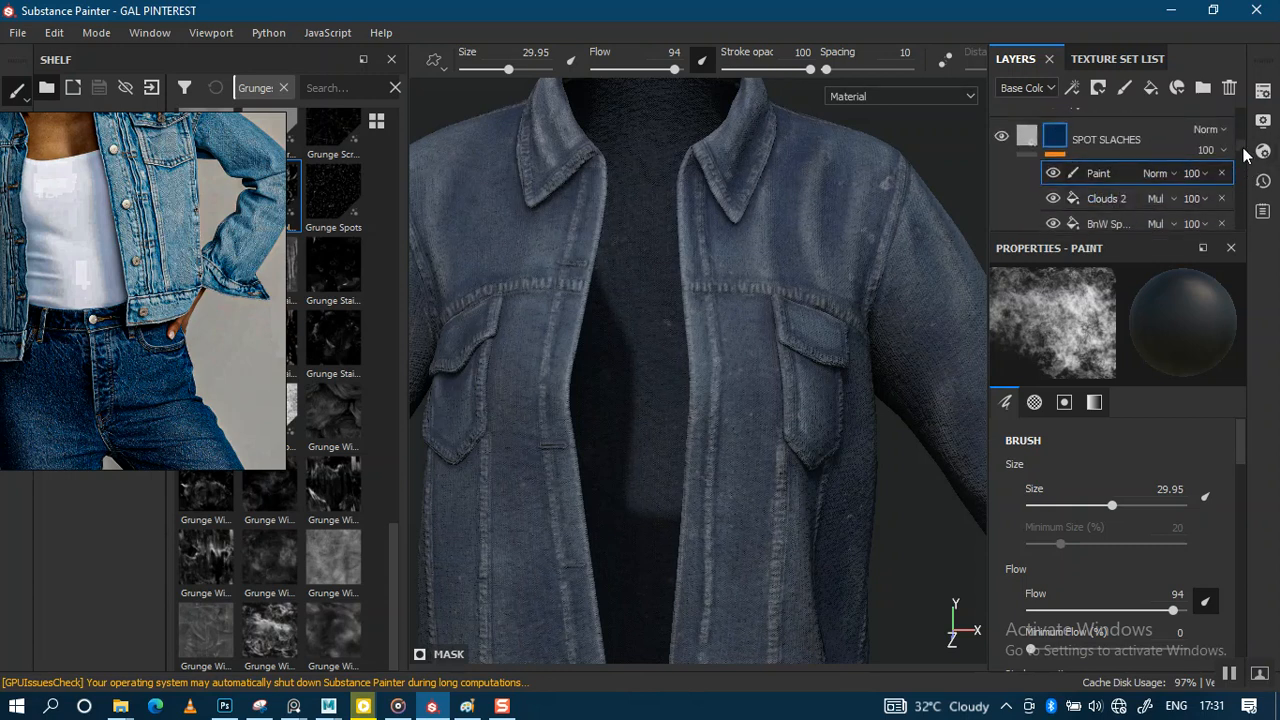
{"action": "mouse_move", "coordinate": [1242, 153]}
{"action": "left_mouse_down"}
{"action": "mouse_move", "coordinate": [1247, 220]}
{"action": "mouse_move", "coordinate": [1238, 134]}
{"action": "left_mouse_up"}
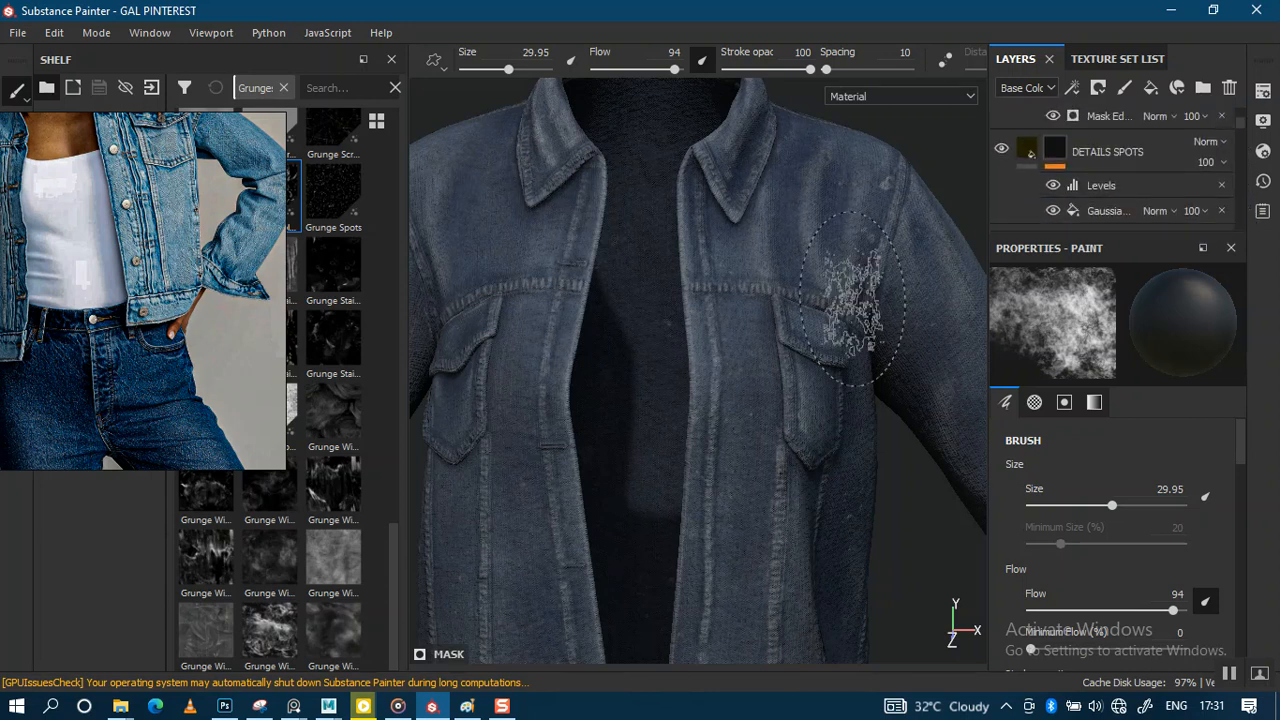
{"action": "scroll", "coordinate": [765, 289], "scroll_direction": "up", "scroll_amount": 1}
Step: Change the viewport's environment map to Soft 1Front and inspect the jacket's front and chest pocket under it
{"action": "left_click", "coordinate": [1263, 92]}
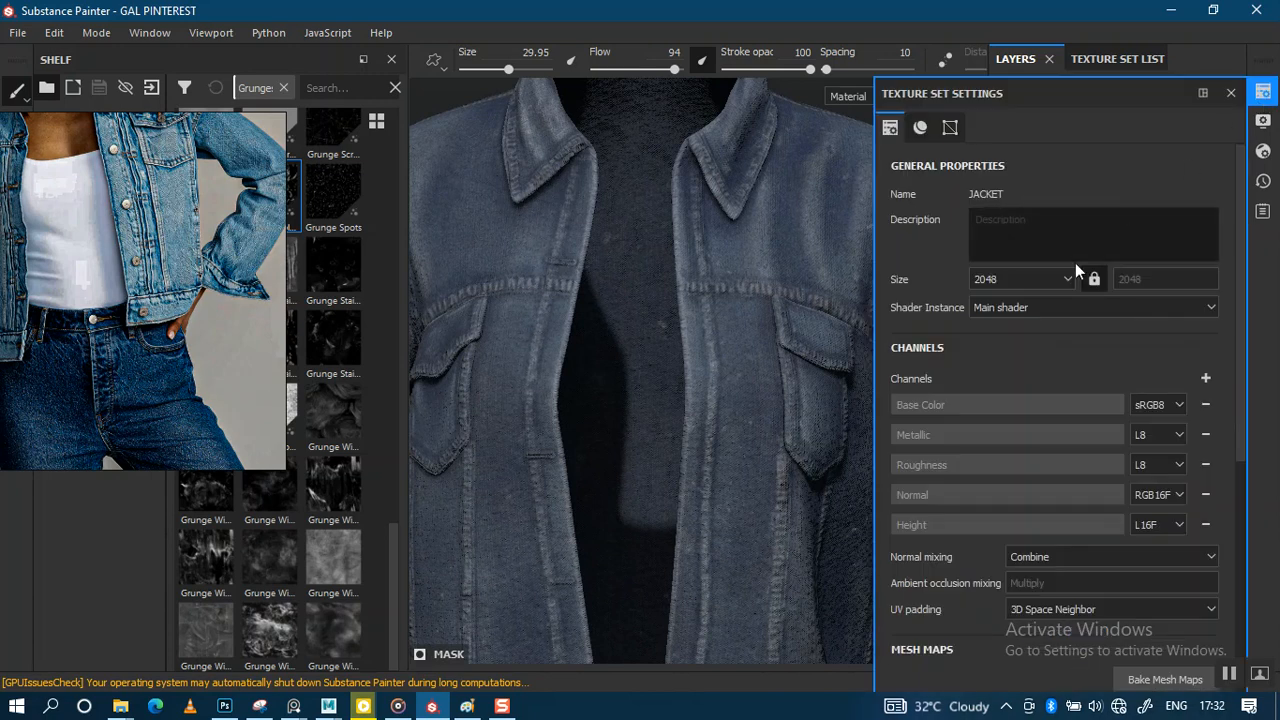
{"action": "left_click", "coordinate": [1263, 121]}
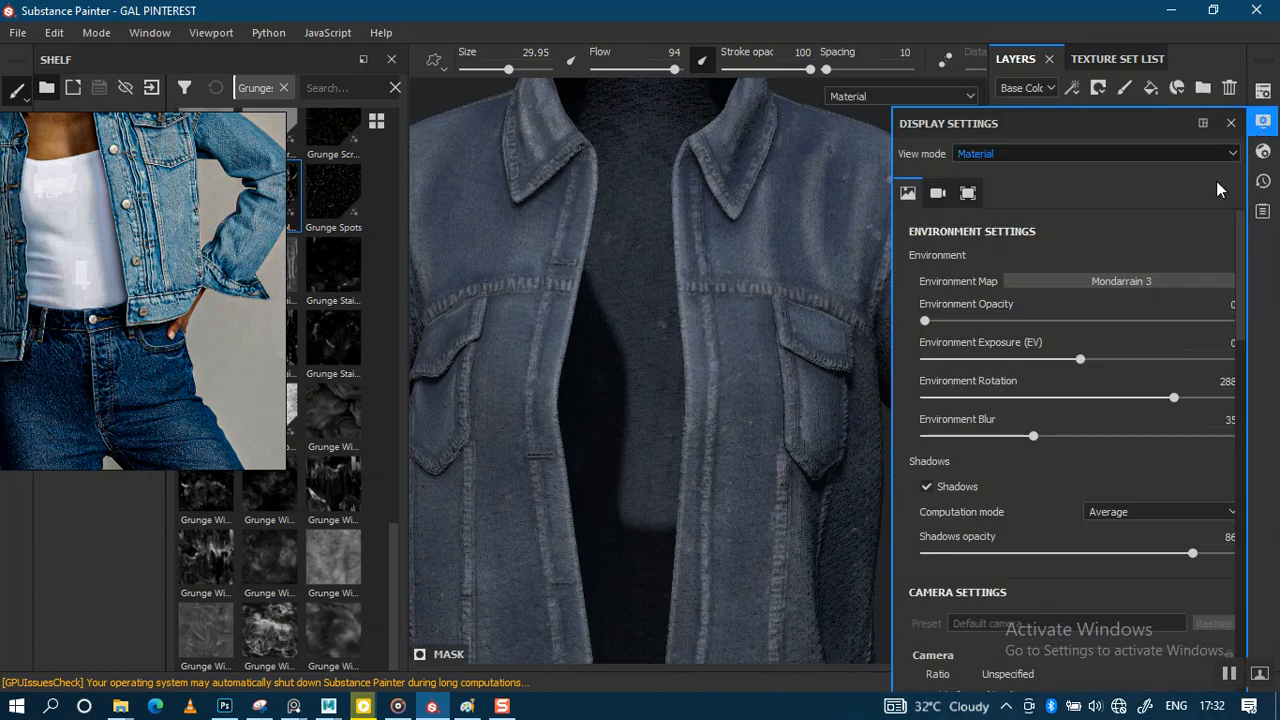
{"action": "left_click", "coordinate": [1152, 281]}
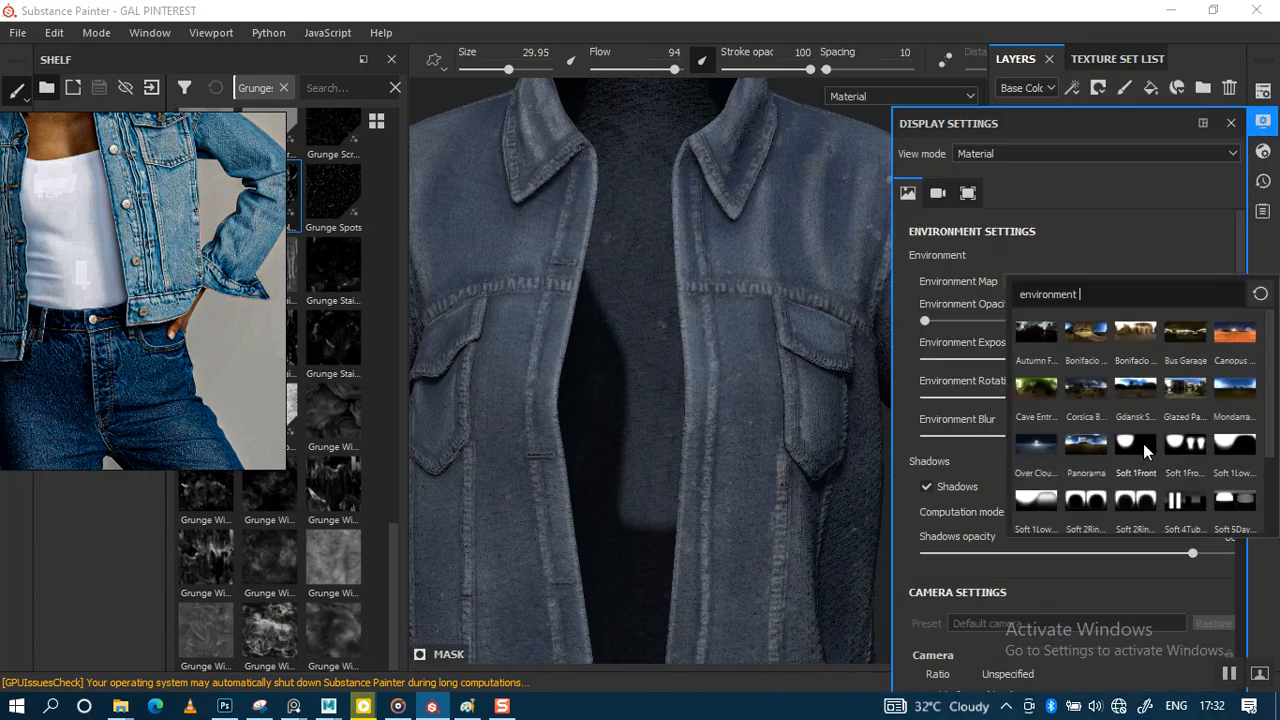
{"action": "left_click", "coordinate": [1143, 446]}
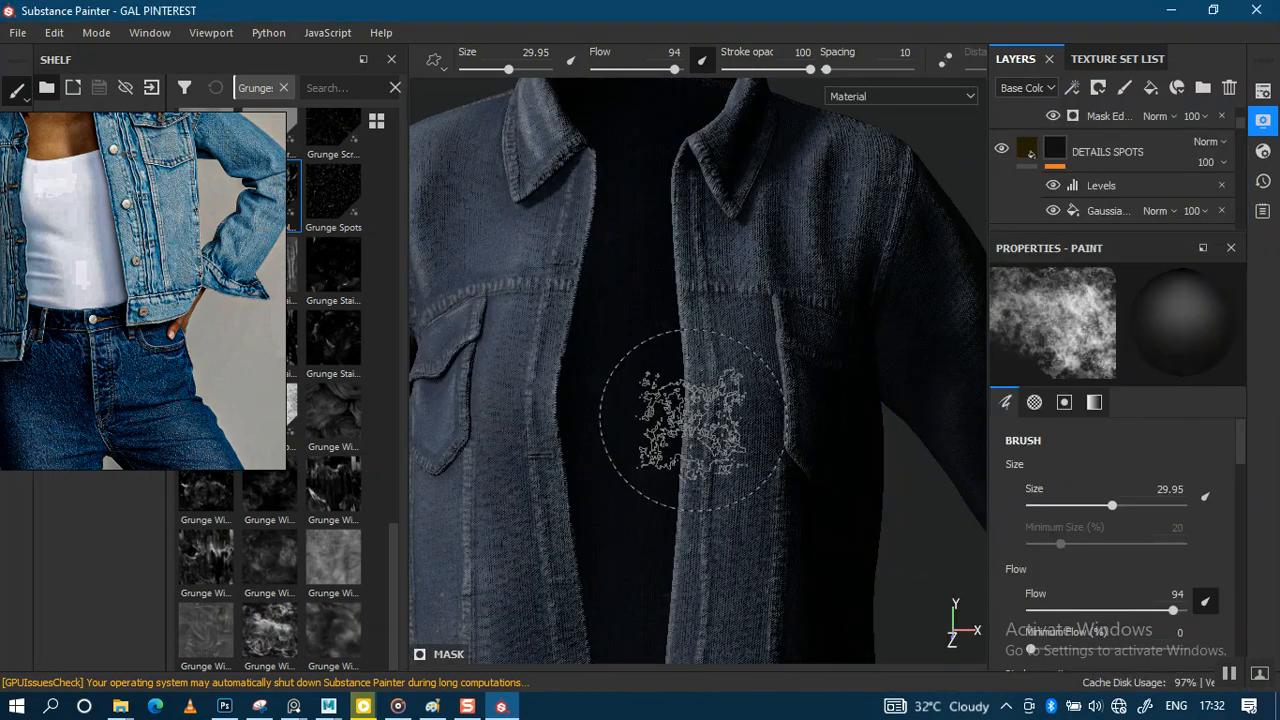
{"action": "right_click_drag", "start_coordinate": [778, 376], "coordinate": [742, 338], "text": "alt"}
{"action": "middle_click_drag", "start_coordinate": [742, 338], "coordinate": [758, 284], "text": "alt"}
{"action": "mouse_move", "coordinate": [758, 284]}
{"action": "right_mouse_down", "text": "alt"}
{"action": "mouse_move", "coordinate": [728, 296]}
{"action": "mouse_move", "coordinate": [814, 349]}
{"action": "mouse_move", "coordinate": [686, 377]}
{"action": "mouse_move", "coordinate": [783, 437]}
{"action": "right_mouse_up", "text": "alt"}
{"action": "middle_click_drag", "start_coordinate": [783, 437], "coordinate": [820, 393], "text": "alt"}
{"action": "mouse_move", "coordinate": [820, 393]}
{"action": "right_mouse_down", "text": "alt"}
{"action": "mouse_move", "coordinate": [805, 405]}
{"action": "mouse_move", "coordinate": [840, 475]}
{"action": "mouse_move", "coordinate": [840, 534]}
{"action": "mouse_move", "coordinate": [788, 390]}
{"action": "right_mouse_up", "text": "alt"}
{"action": "right_click_drag", "start_coordinate": [763, 288], "coordinate": [720, 225], "text": "alt"}
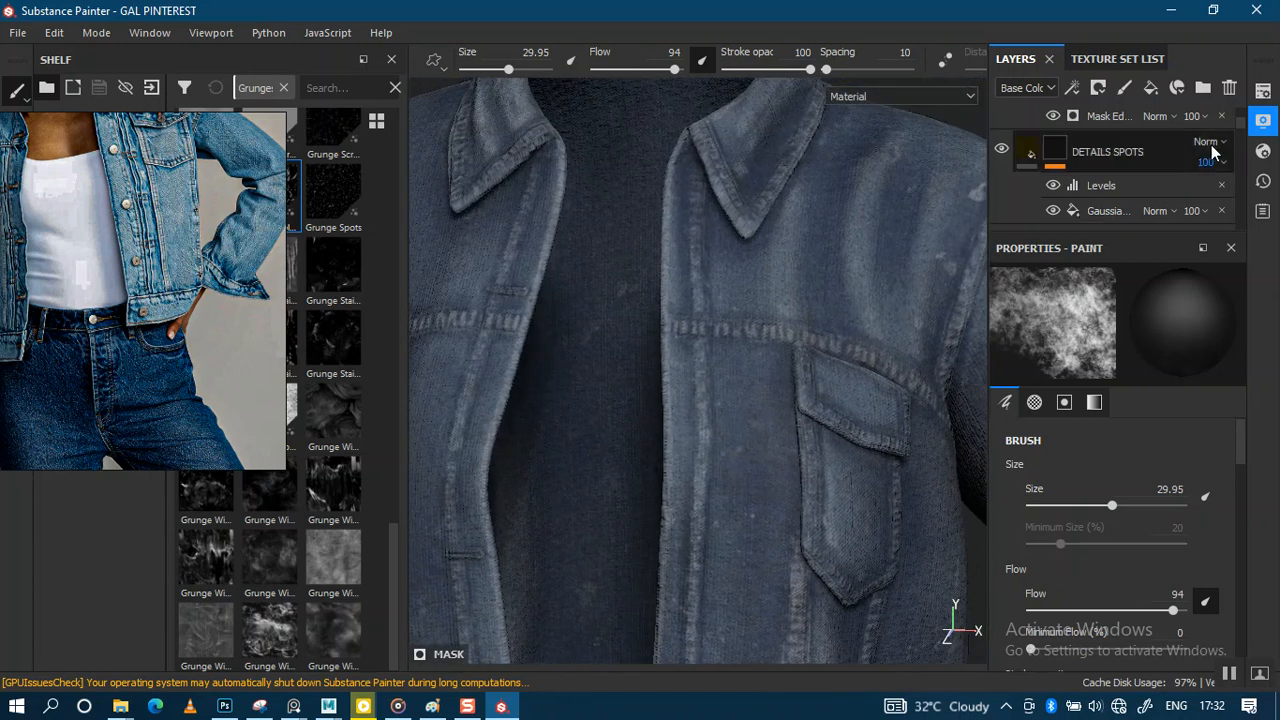
Step: Raise the JACKET texture set's size to 4096 and inspect the sharper denim on the jacket's front
{"action": "left_click", "coordinate": [1263, 91]}
{"action": "left_click", "coordinate": [1025, 283]}
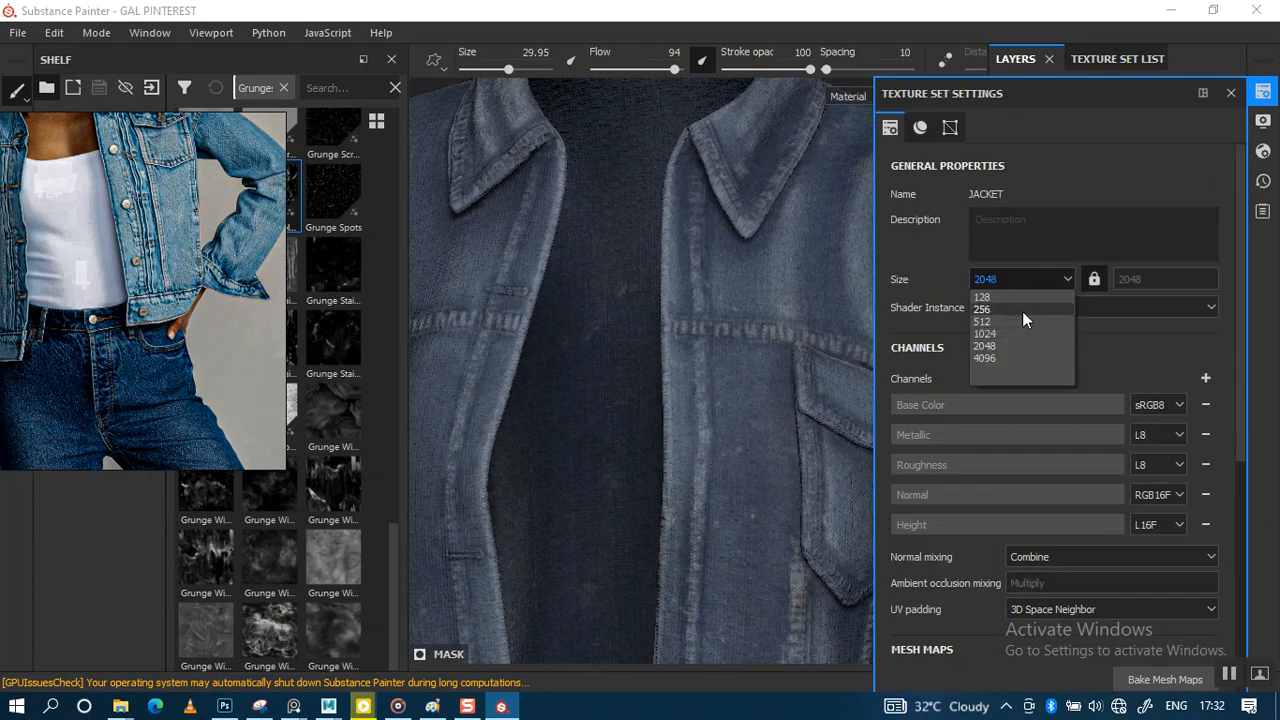
{"action": "left_click", "coordinate": [990, 358]}
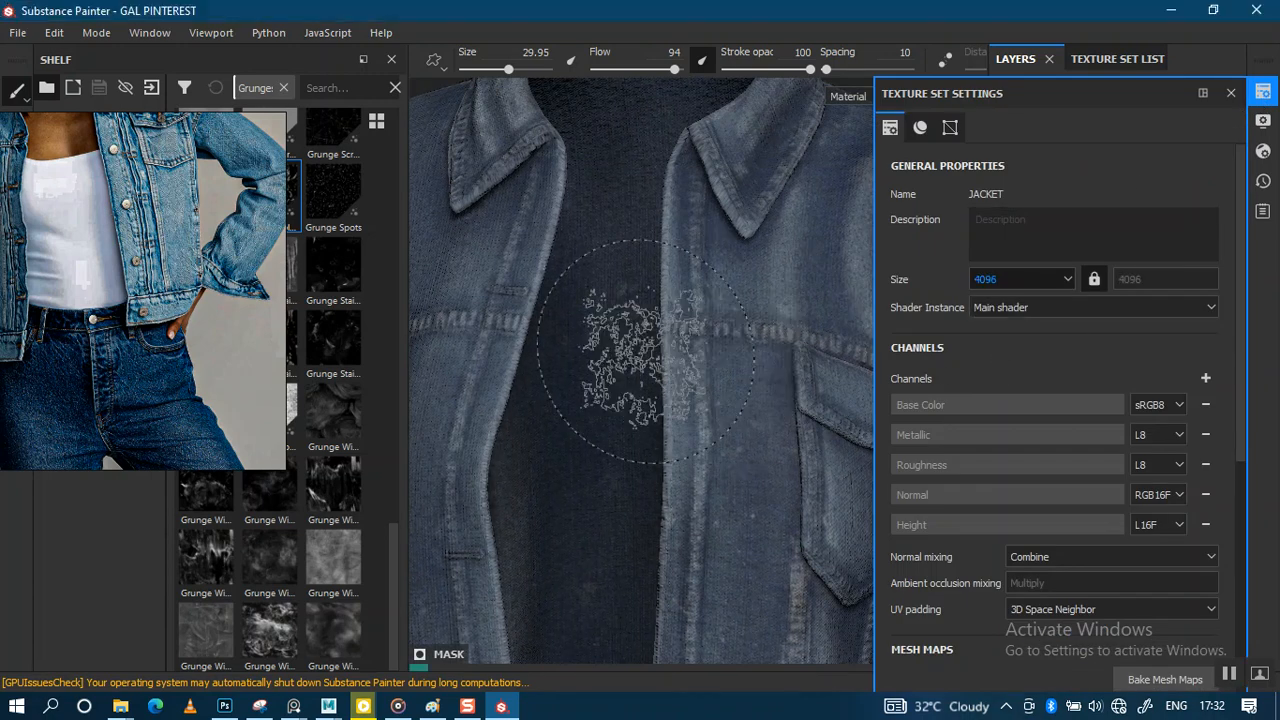
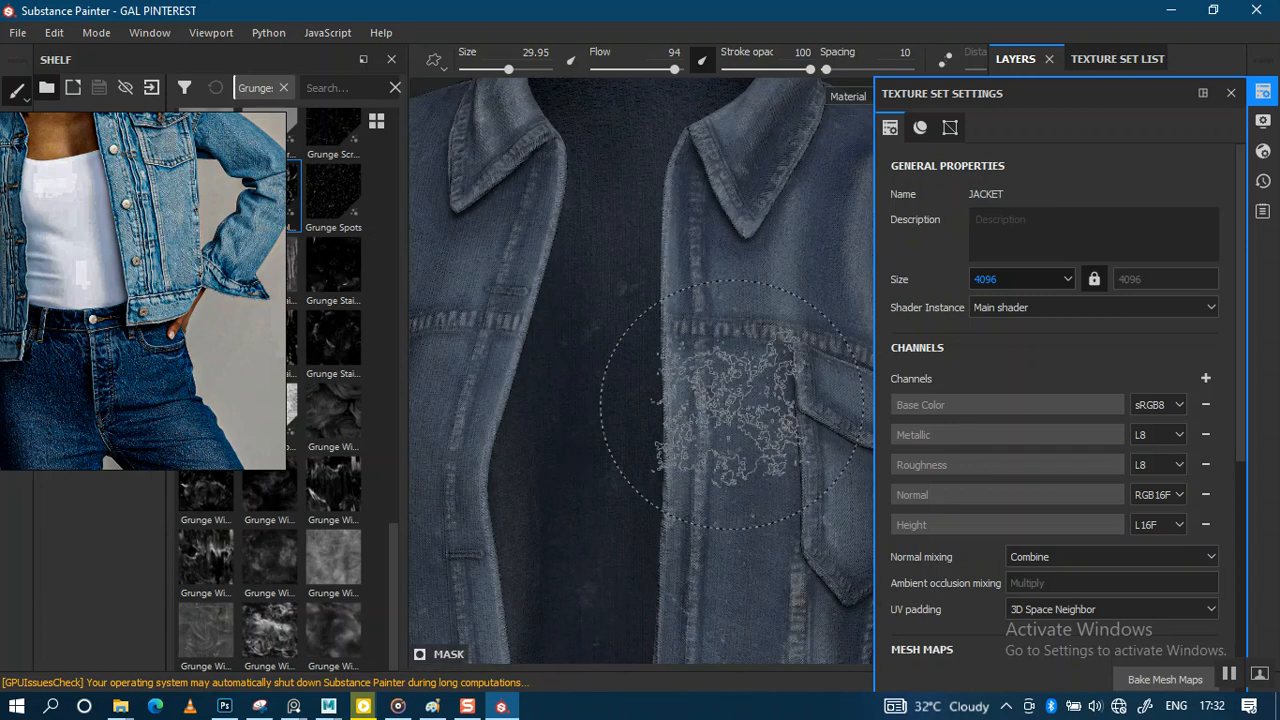
{"action": "left_click", "coordinate": [1231, 92]}
{"action": "scroll", "coordinate": [875, 360], "scroll_direction": "down", "scroll_amount": 5}
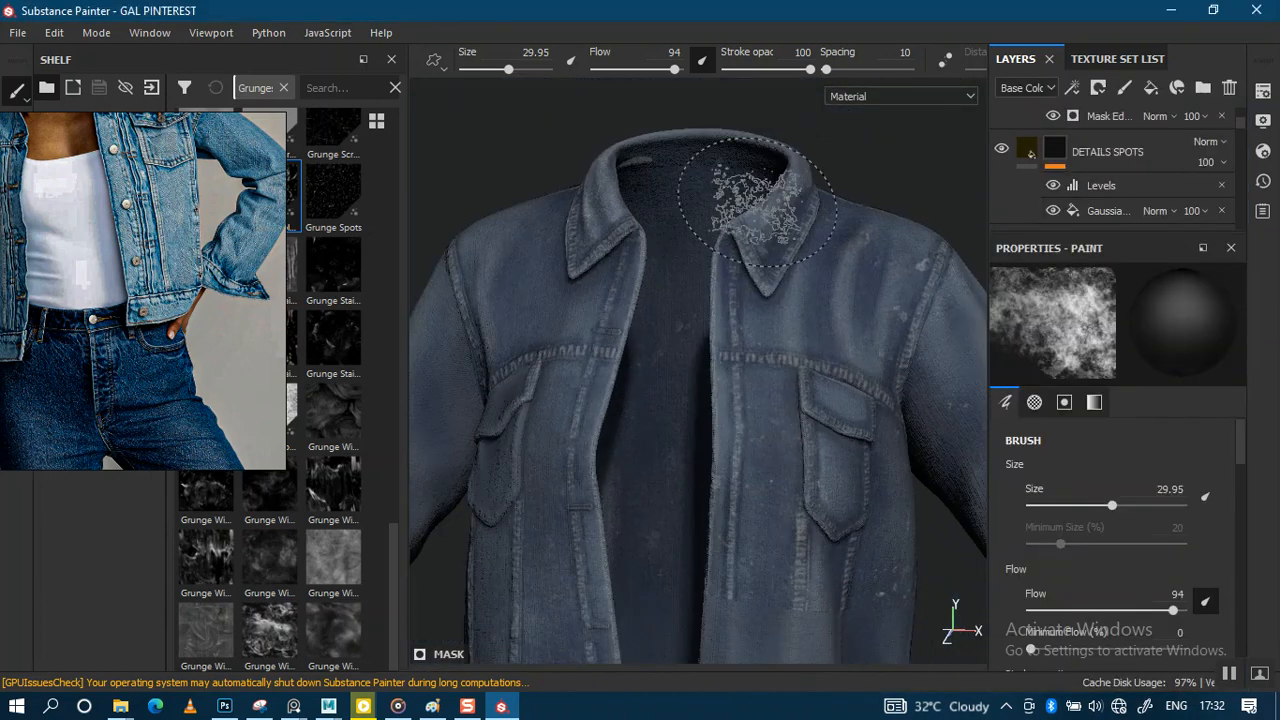
{"action": "middle_click_drag", "start_coordinate": [814, 334], "coordinate": [751, 305], "text": "alt"}
{"action": "left_click_drag", "start_coordinate": [751, 305], "coordinate": [714, 277], "text": "alt"}
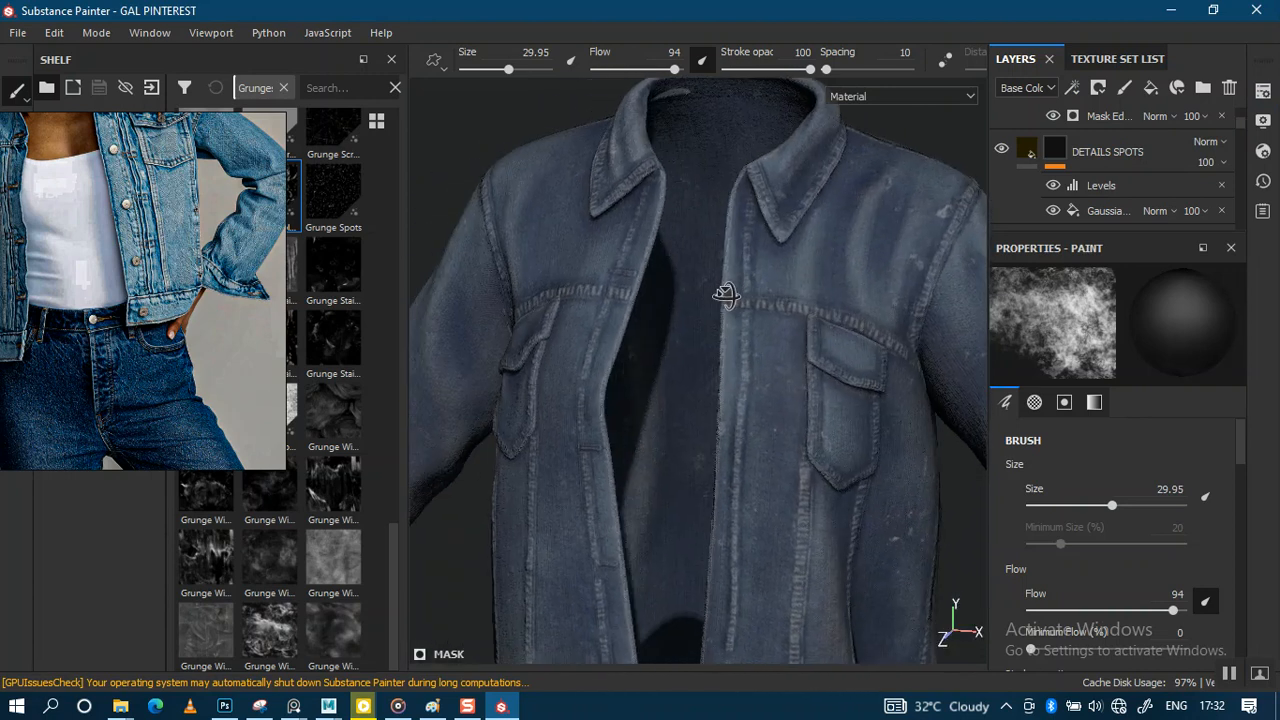
{"action": "right_click_drag", "start_coordinate": [751, 425], "coordinate": [809, 337], "text": "alt"}
{"action": "middle_click_drag", "start_coordinate": [776, 326], "coordinate": [790, 268], "text": "alt"}
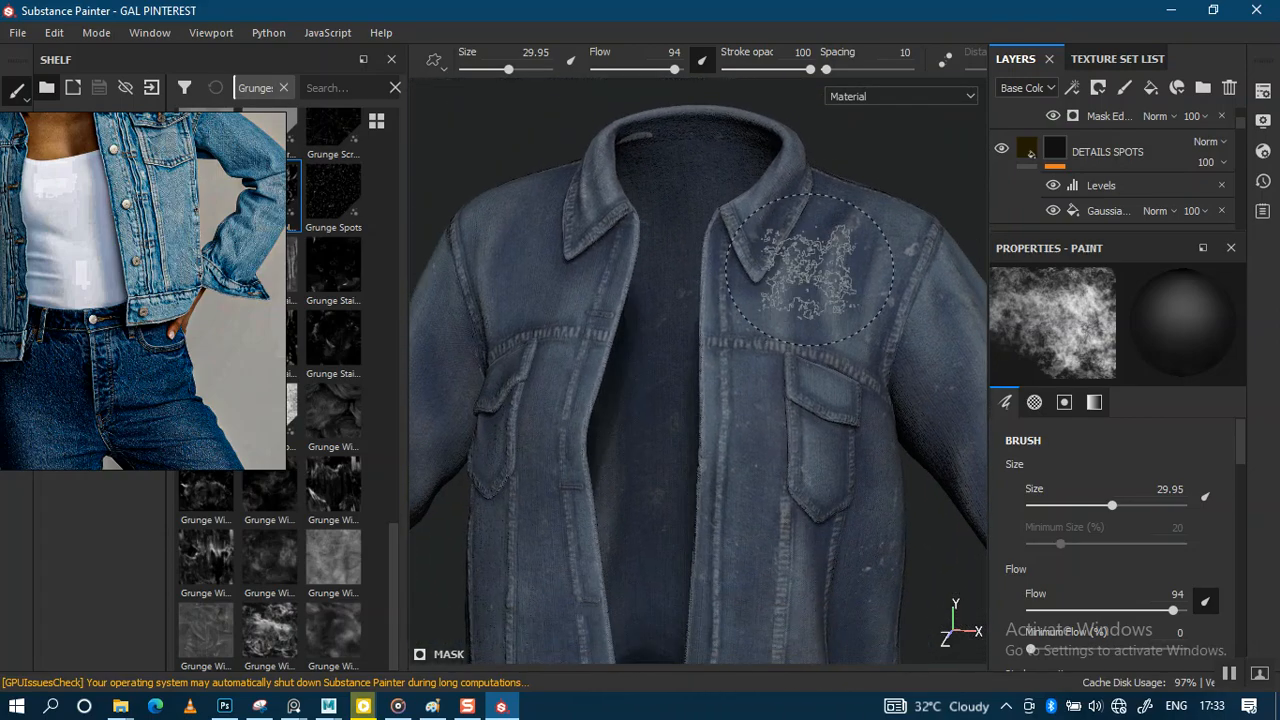
Step: Make the SHIRT texture set visible underneath the jacket
{"action": "left_click", "coordinate": [1118, 60]}
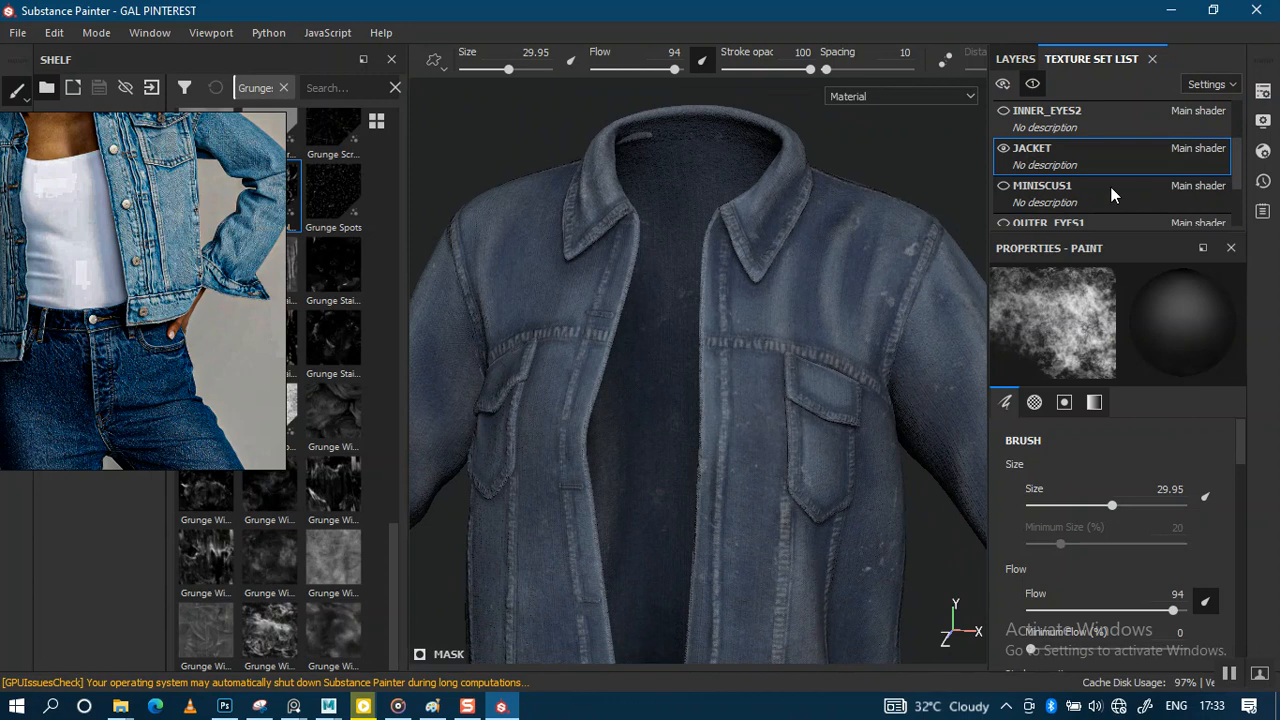
{"action": "scroll", "coordinate": [1234, 195], "scroll_direction": "down", "scroll_amount": 2}
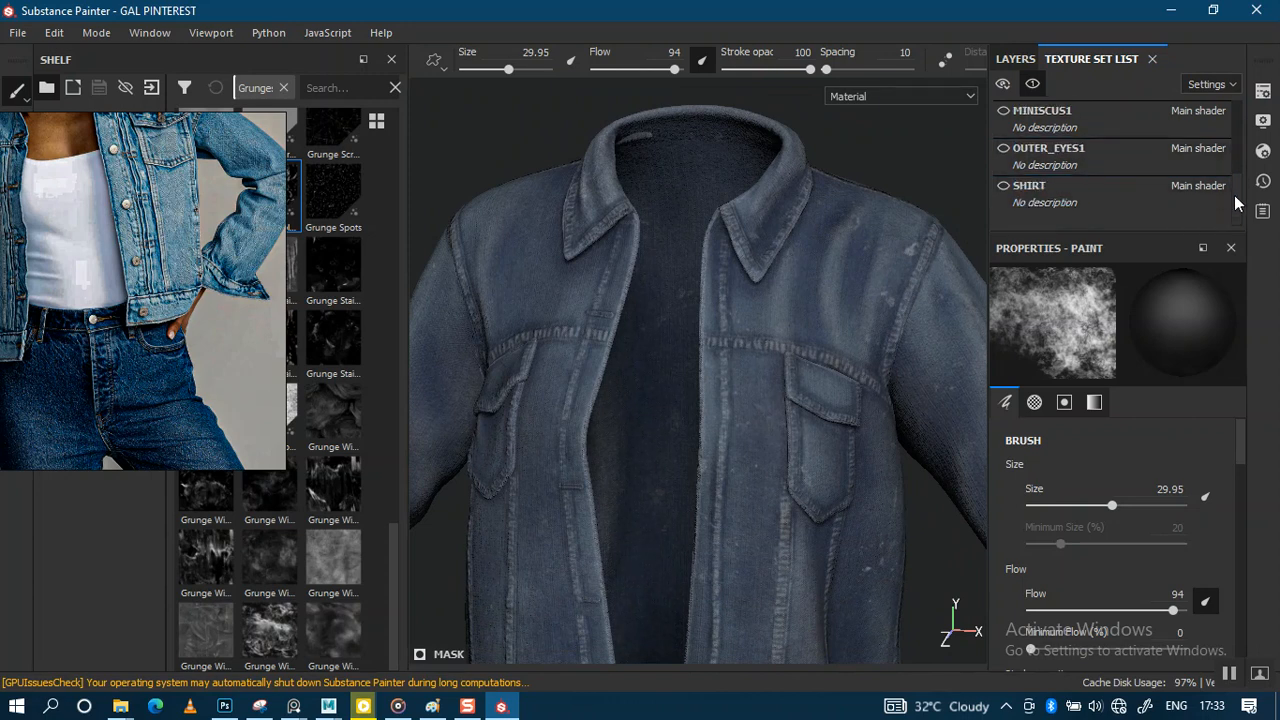
{"action": "left_click", "coordinate": [1002, 186]}
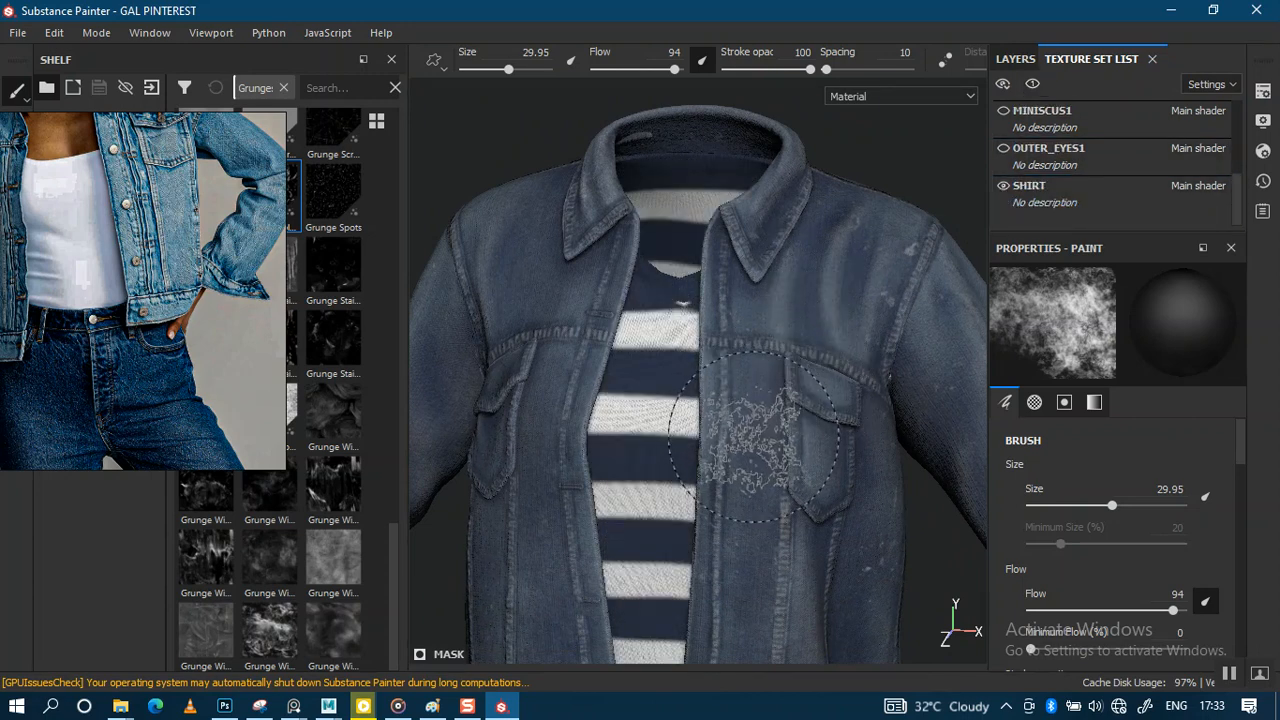
Step: Examine the jacket together with the striped shirt, both from a distance and closer, with the interface panels temporarily hidden
{"action": "left_click_drag", "start_coordinate": [752, 360], "coordinate": [825, 362], "text": "alt"}
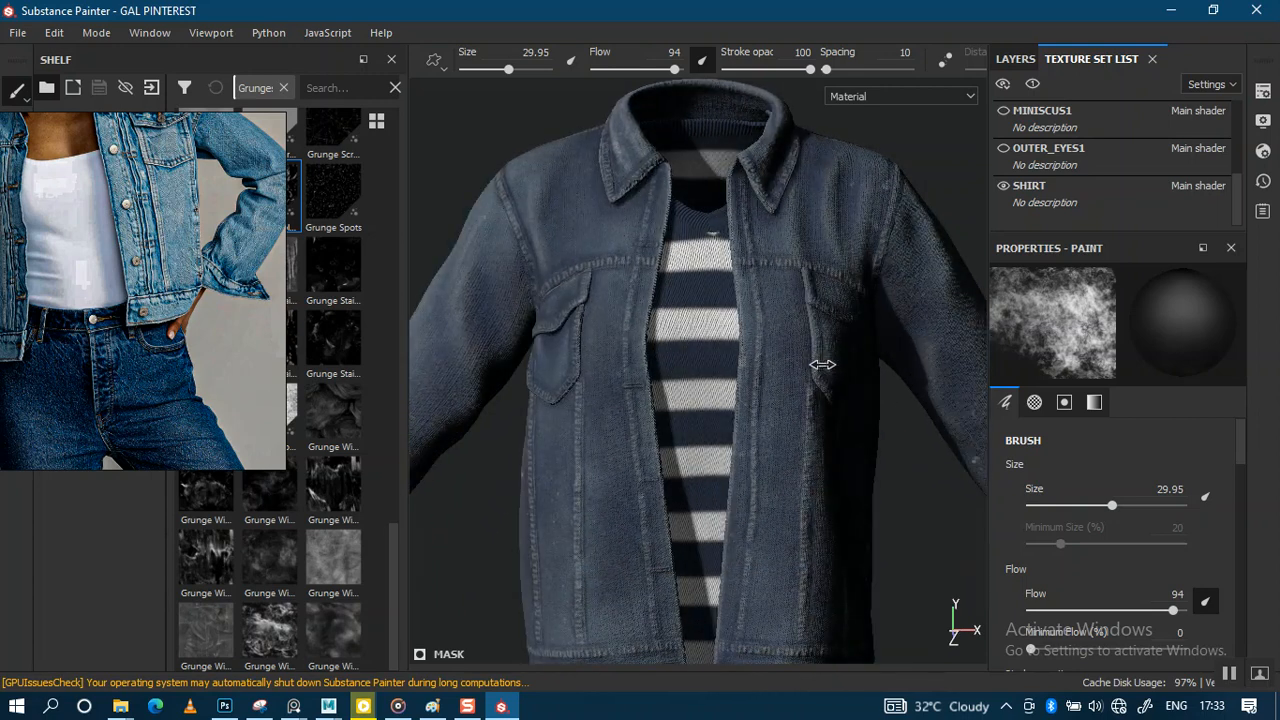
{"action": "scroll", "coordinate": [834, 429], "scroll_direction": "down", "scroll_amount": 2}
{"action": "left_click_drag", "start_coordinate": [834, 429], "coordinate": [780, 323], "text": "alt"}
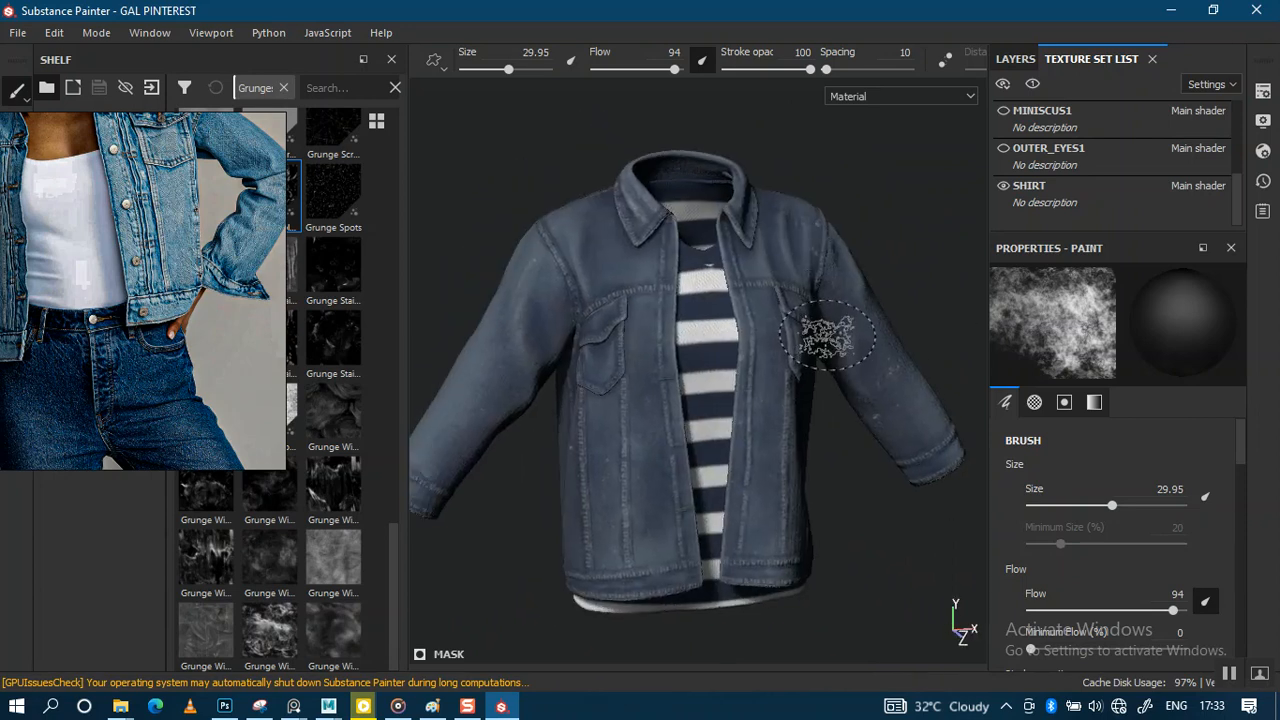
{"action": "key", "text": "Tab"}
{"action": "right_click_drag", "start_coordinate": [808, 350], "coordinate": [796, 446], "text": "alt"}
{"action": "scroll", "coordinate": [858, 320], "scroll_direction": "up", "scroll_amount": 2}
{"action": "left_click_drag", "start_coordinate": [829, 349], "coordinate": [797, 322], "text": "alt"}
{"action": "middle_click_drag", "start_coordinate": [797, 322], "coordinate": [823, 386], "text": "alt"}
{"action": "mouse_move", "coordinate": [823, 386]}
{"action": "right_mouse_down", "text": "alt"}
{"action": "mouse_move", "coordinate": [823, 471]}
{"action": "mouse_move", "coordinate": [783, 588]}
{"action": "mouse_move", "coordinate": [765, 320]}
{"action": "right_mouse_up", "text": "alt"}
{"action": "key", "text": "Tab"}
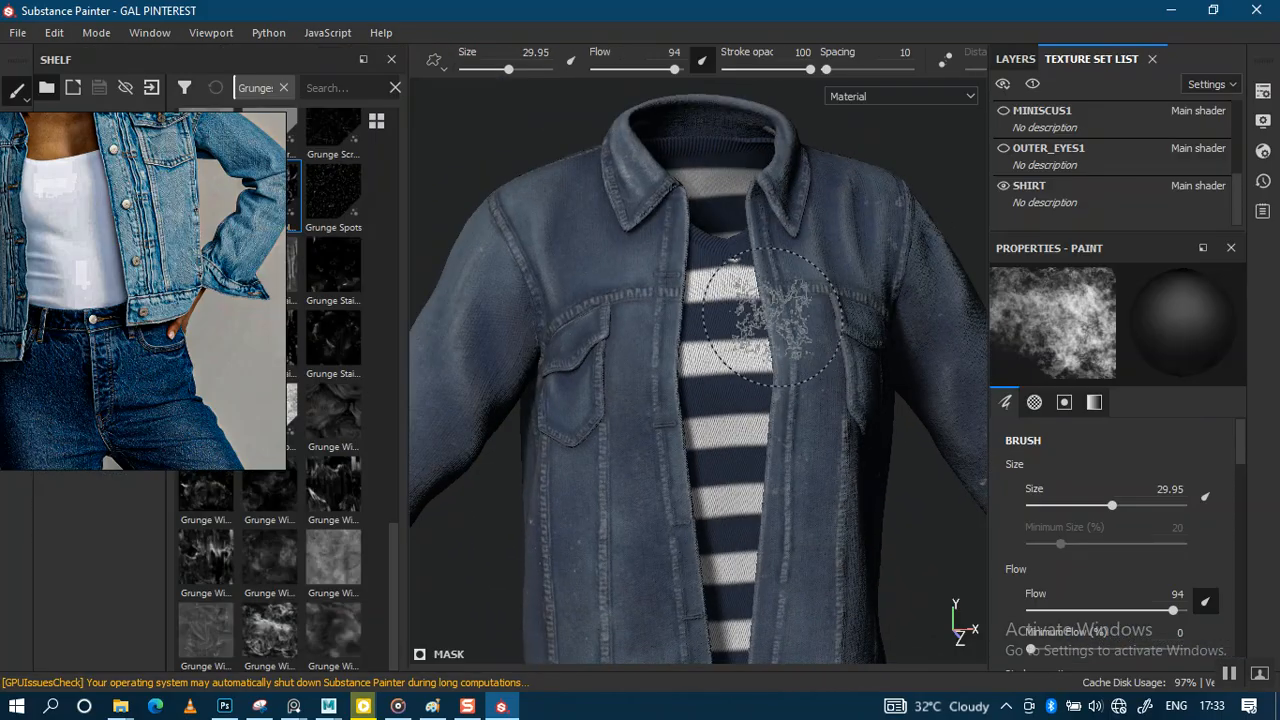
Step: Add a new paint layer above JEAN FABRIC copy 3 and attach an empty filter to it
{"action": "left_click", "coordinate": [1012, 59]}
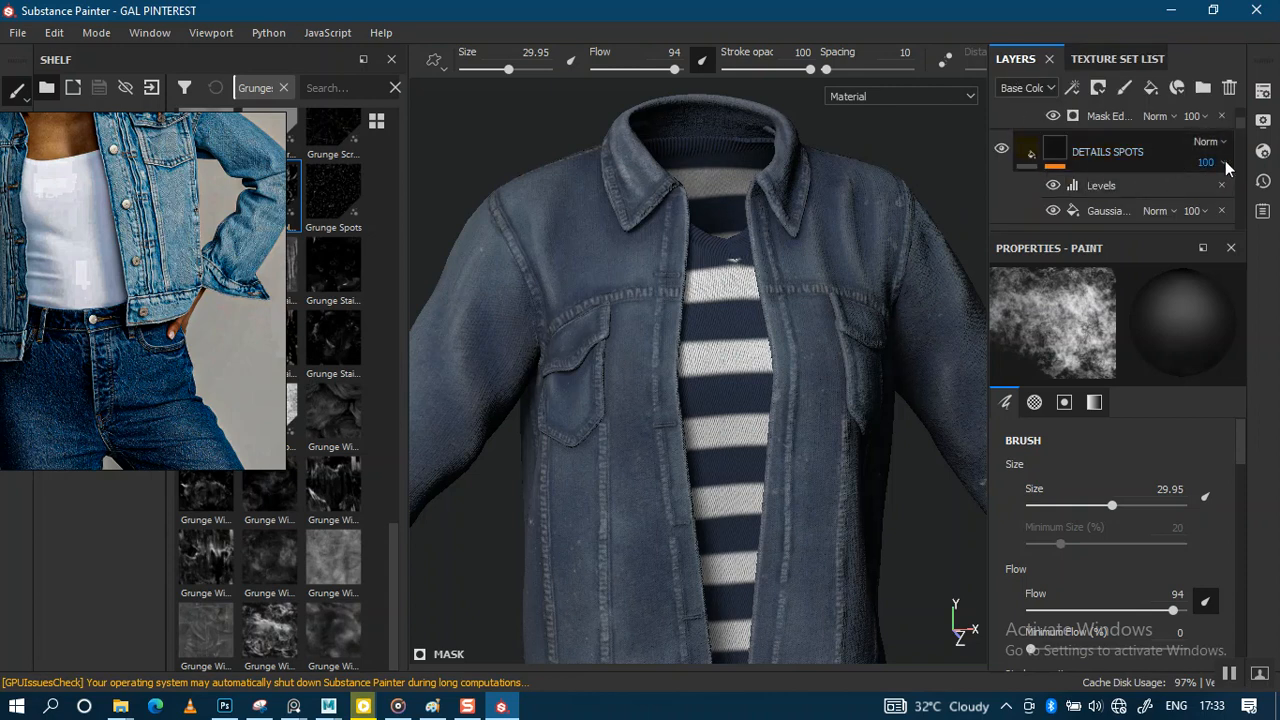
{"action": "scroll", "coordinate": [1209, 160], "scroll_direction": "up", "scroll_amount": 2}
{"action": "left_click", "coordinate": [1143, 130]}
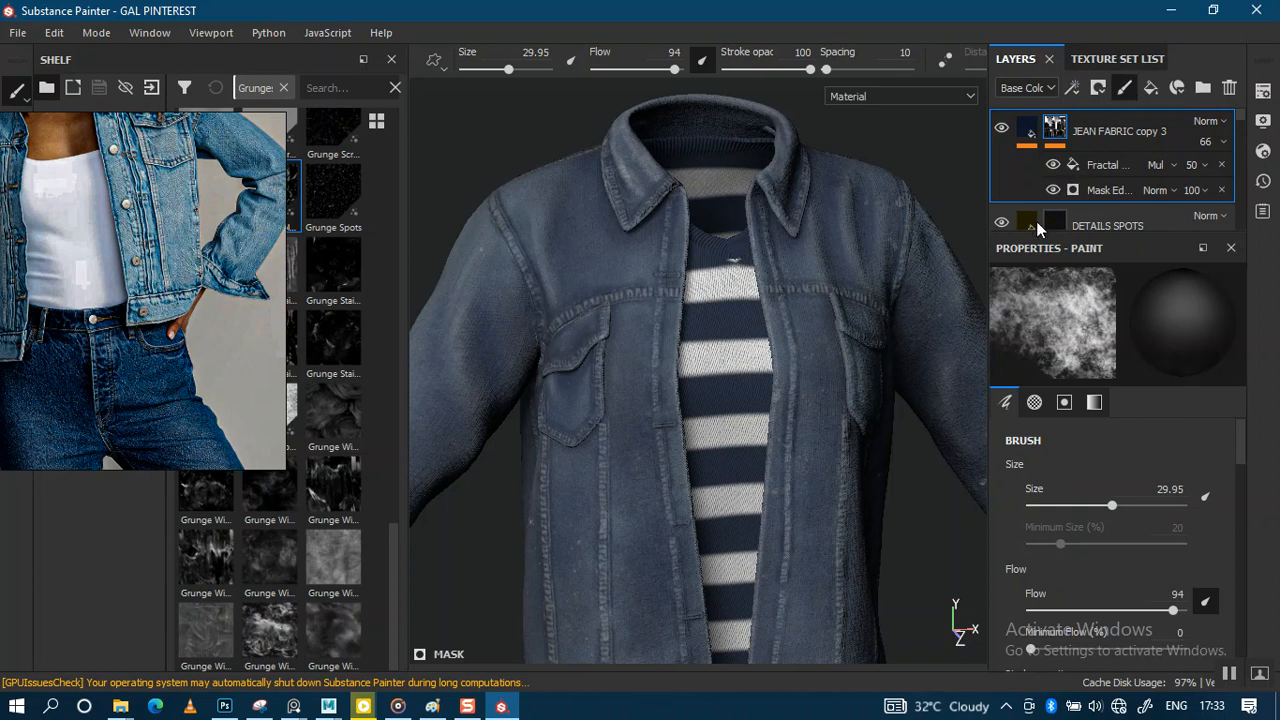
{"action": "key", "text": "ctrl+shift+l"}
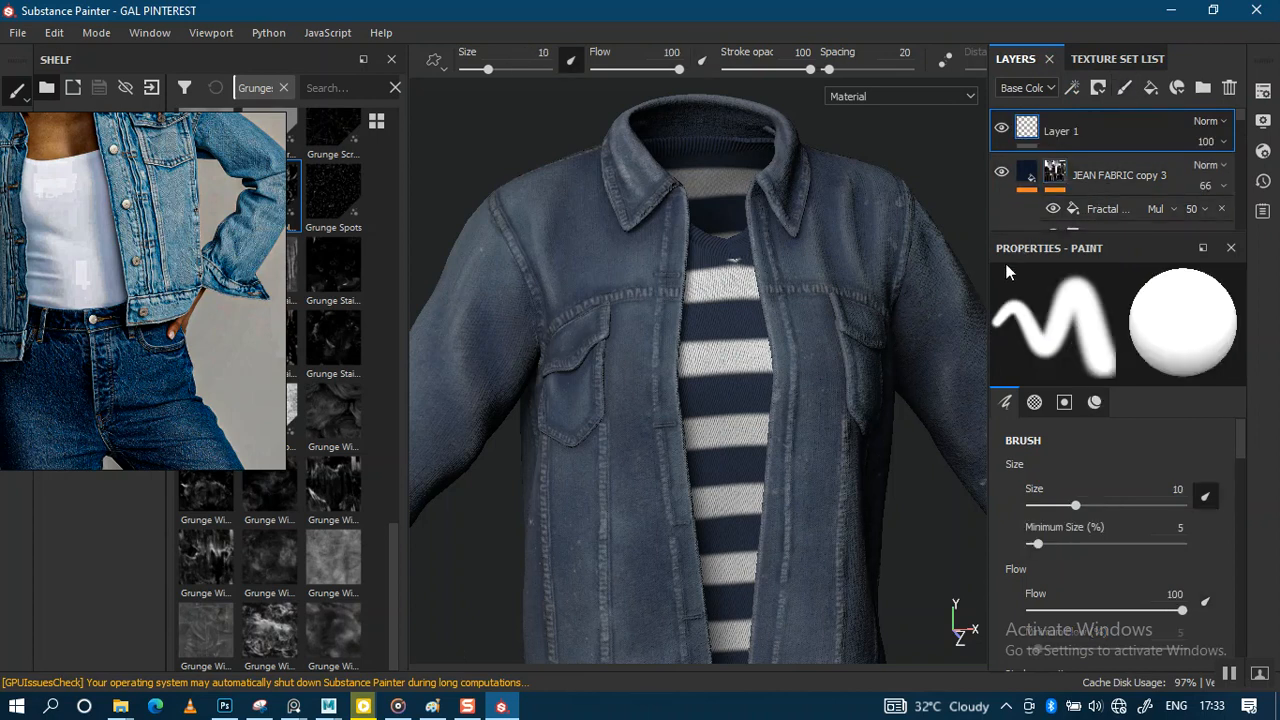
{"action": "right_click", "coordinate": [1032, 122]}
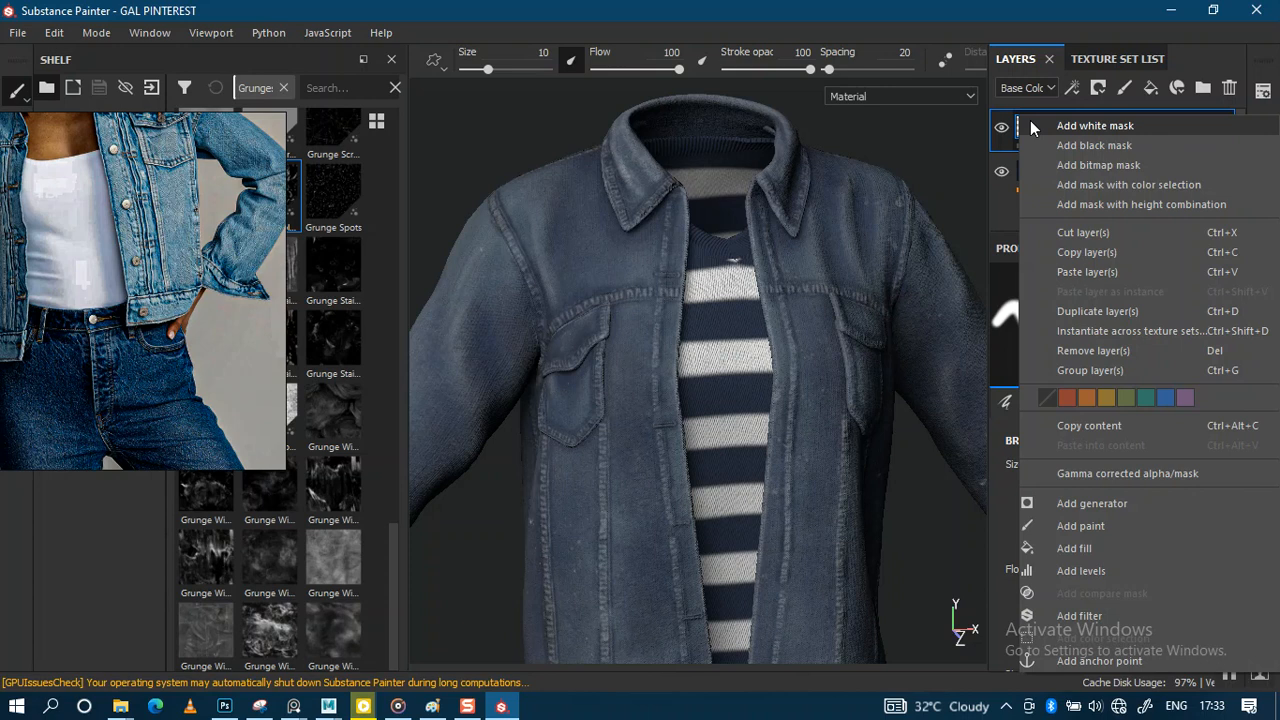
{"action": "left_click", "coordinate": [1081, 615]}
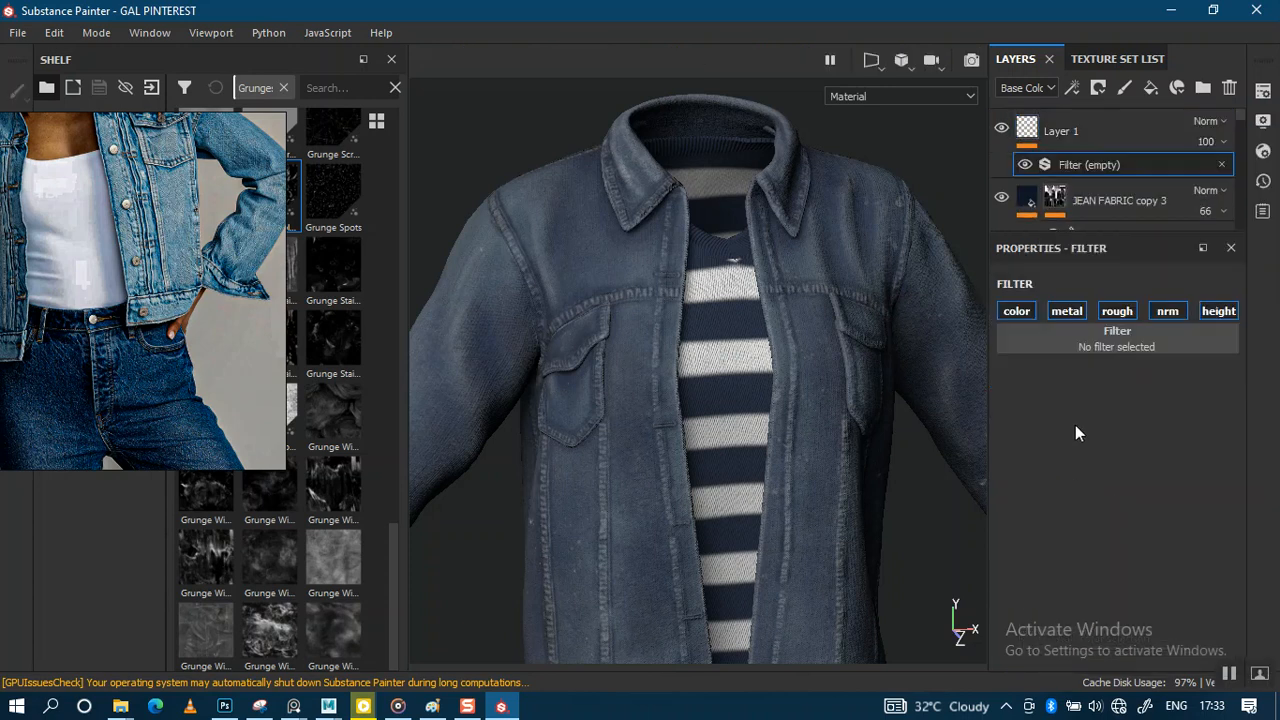
Step: Assign the Sharpen filter to the new layer's filter slot and set the layer's blending mode to Passthrough
{"action": "left_click", "coordinate": [1071, 335]}
{"action": "type", "text": "CONT"}
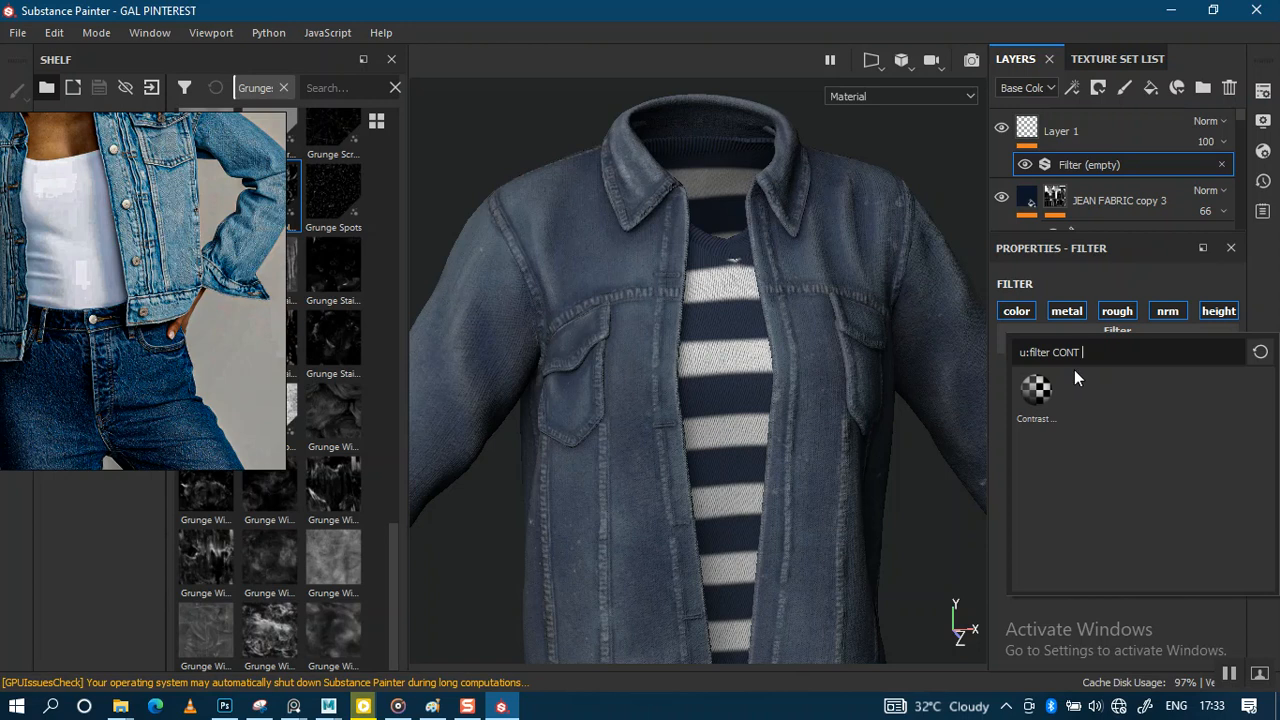
{"action": "key", "text": "BackSpace"}
{"action": "key", "text": "BackSpace"}
{"action": "key", "text": "BackSpace"}
{"action": "key", "text": "BackSpace"}
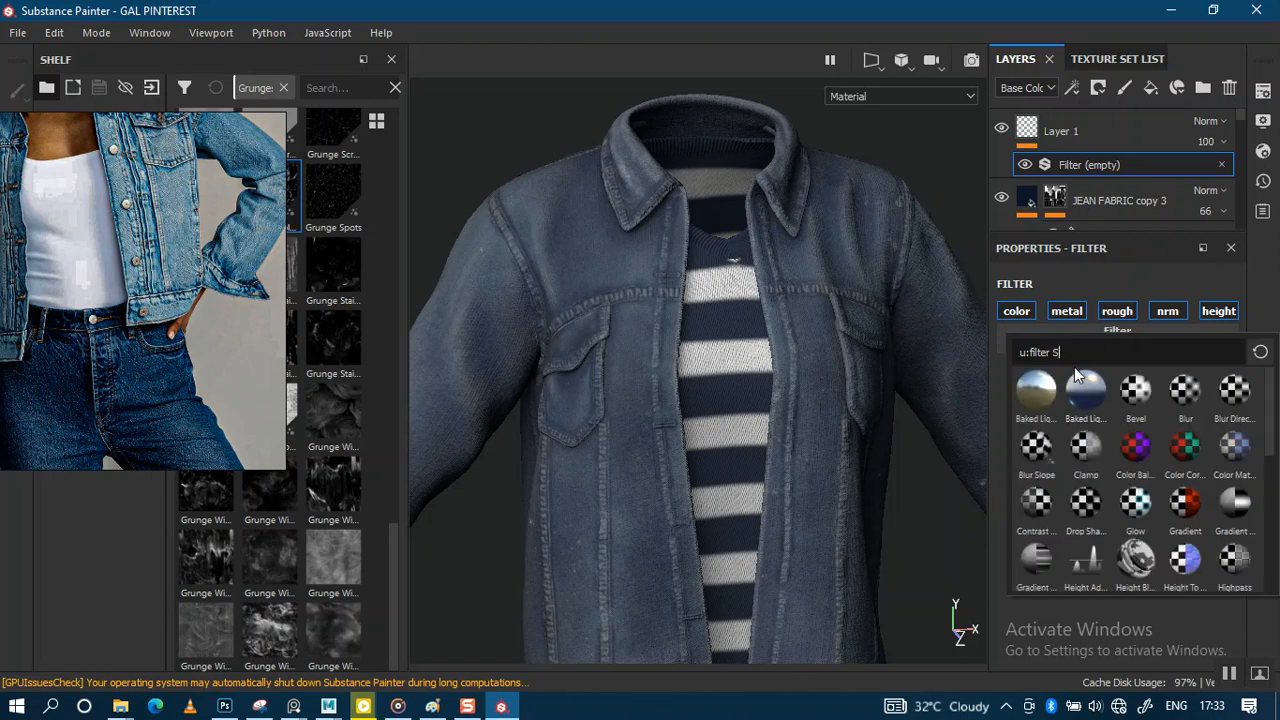
{"action": "type", "text": "SHA"}
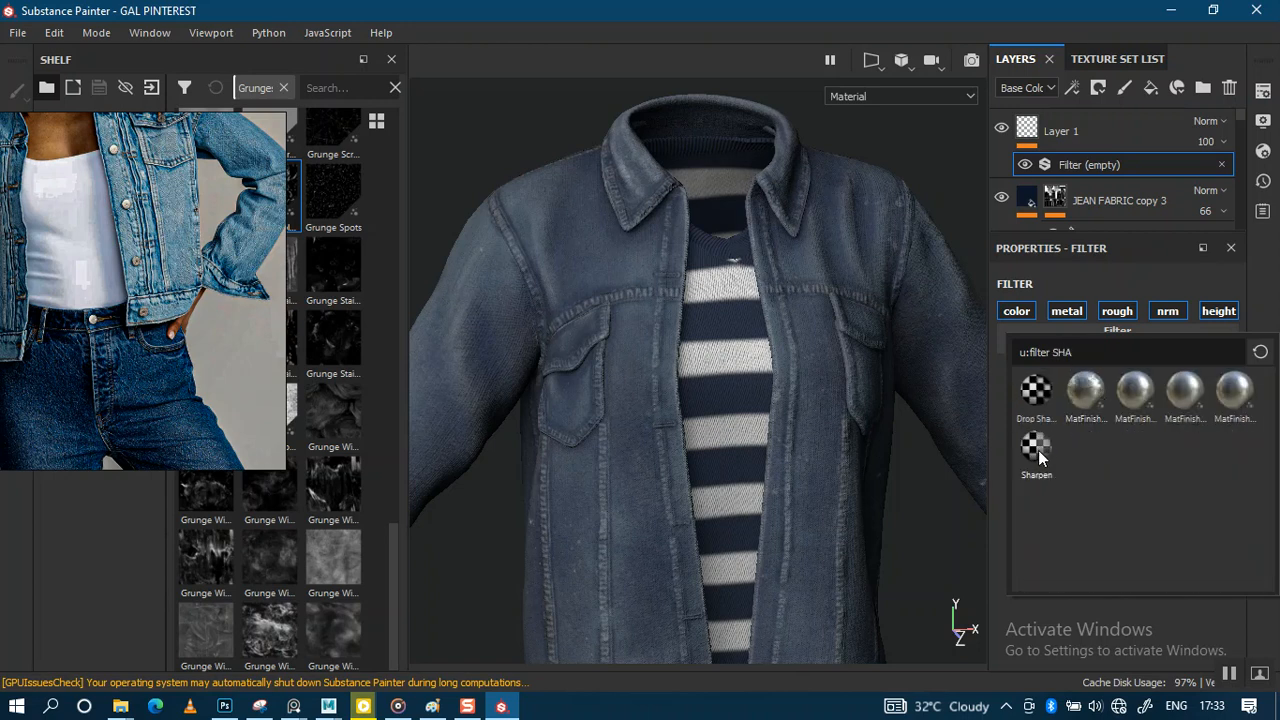
{"action": "left_click", "coordinate": [1036, 450]}
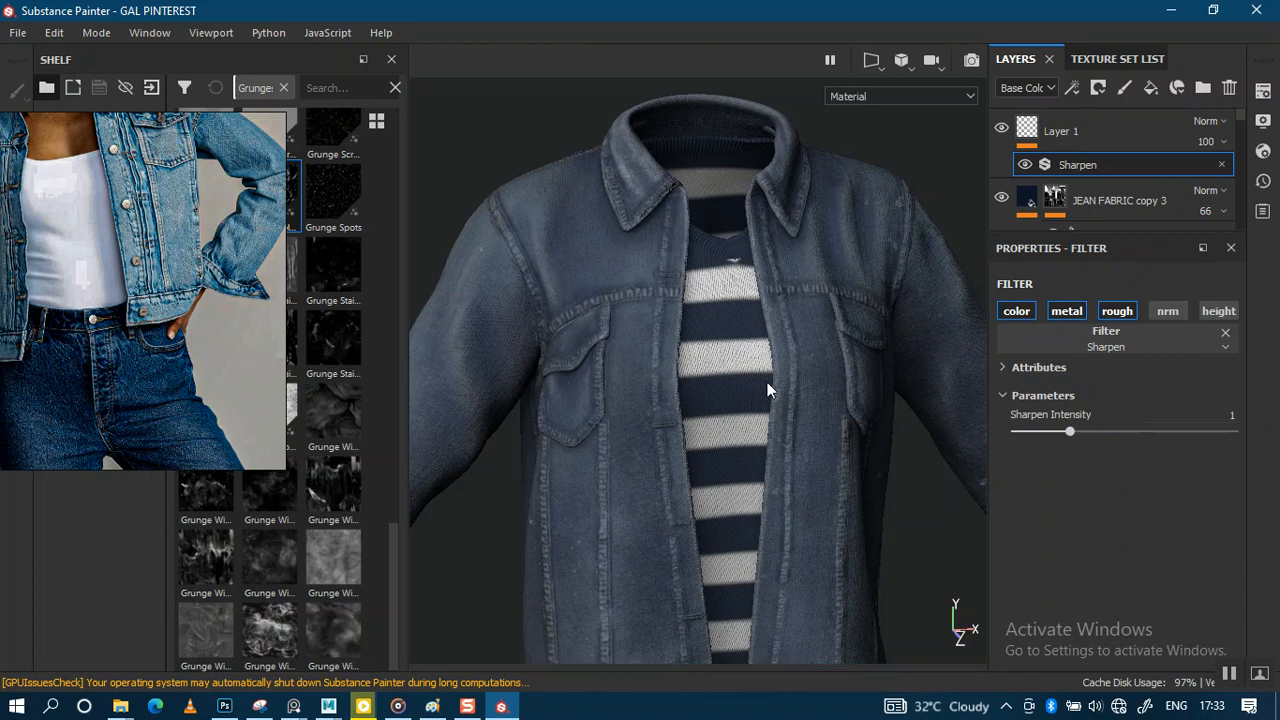
{"action": "left_click", "coordinate": [1220, 120]}
{"action": "left_click", "coordinate": [1179, 32]}
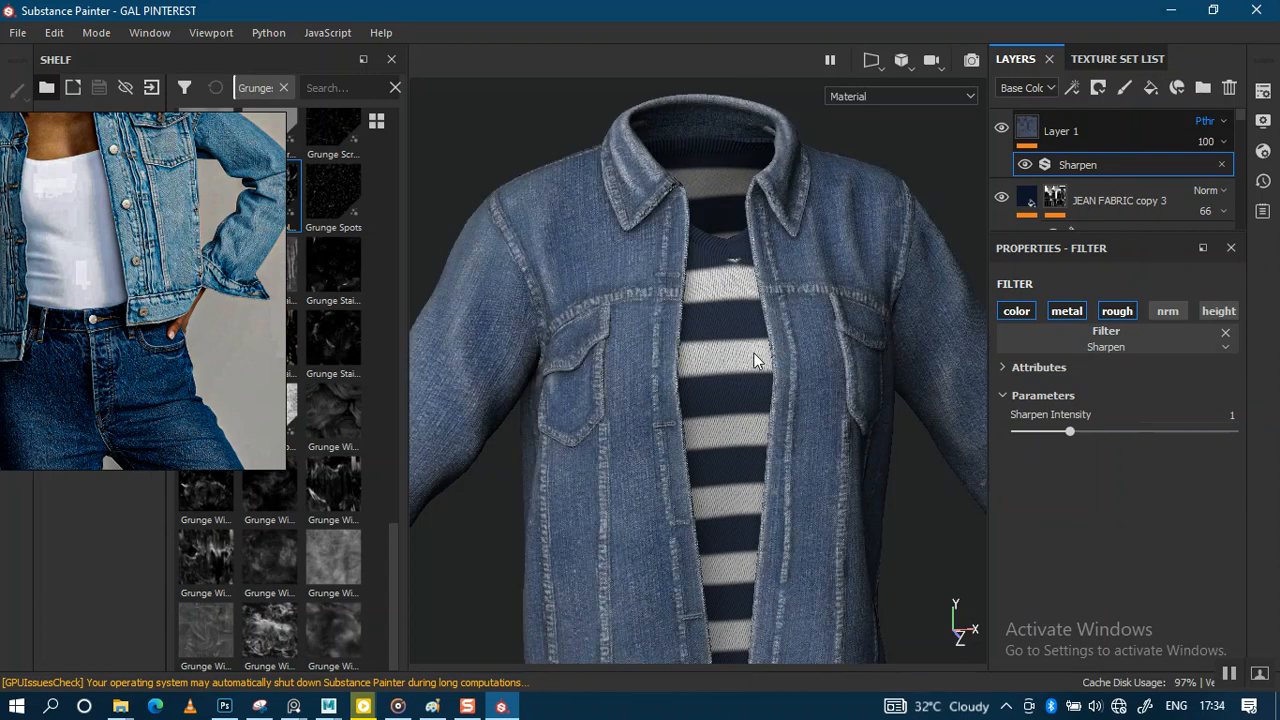
Step: Examine the sharpened denim around the chest pockets and set the Sharpen Intensity to 0.95
{"action": "right_click_drag", "start_coordinate": [719, 376], "coordinate": [707, 393], "text": "alt"}
{"action": "middle_click_drag", "start_coordinate": [707, 393], "coordinate": [670, 398], "text": "alt"}
{"action": "right_click_drag", "start_coordinate": [702, 432], "coordinate": [762, 434], "text": "alt"}
{"action": "left_click_drag", "start_coordinate": [770, 385], "coordinate": [714, 400], "text": "alt"}
{"action": "middle_click_drag", "start_coordinate": [706, 398], "coordinate": [738, 368], "text": "alt"}
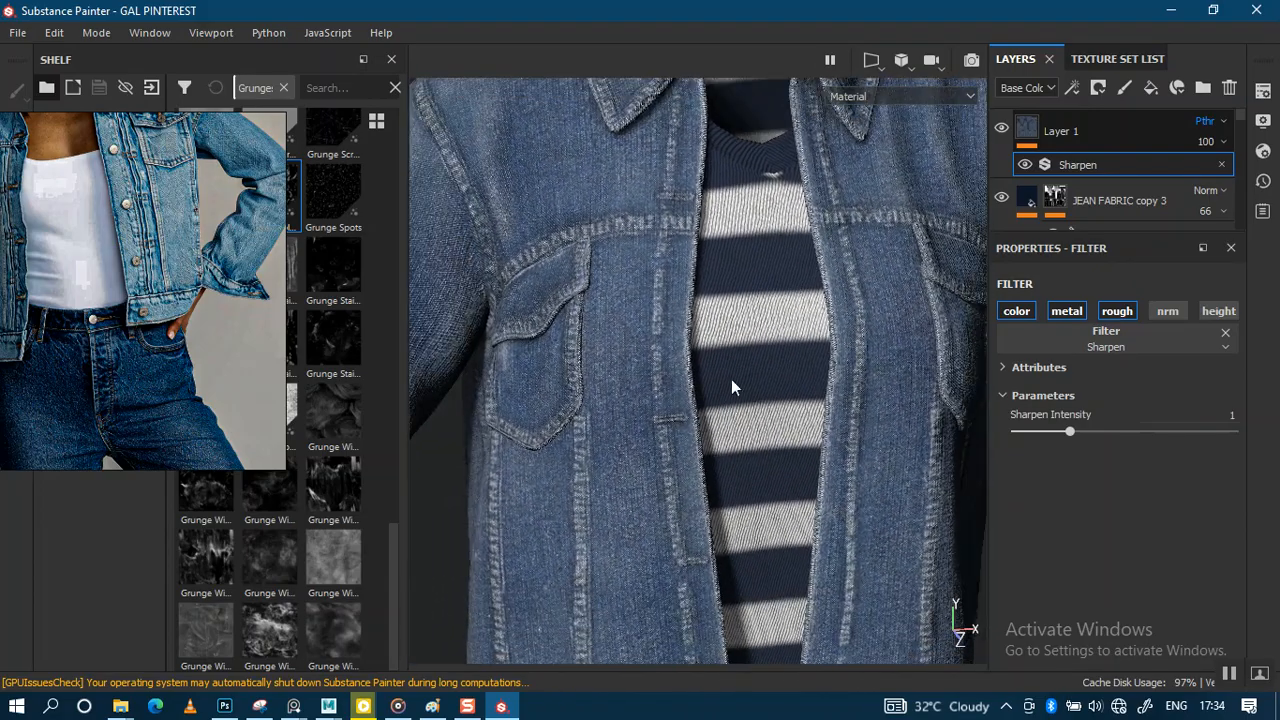
{"action": "right_click_drag", "start_coordinate": [738, 366], "coordinate": [703, 302], "text": "alt"}
{"action": "left_click_drag", "start_coordinate": [703, 302], "coordinate": [700, 378], "text": "alt"}
{"action": "middle_click_drag", "start_coordinate": [788, 378], "coordinate": [737, 407], "text": "alt"}
{"action": "right_click_drag", "start_coordinate": [737, 407], "coordinate": [822, 366], "text": "alt"}
{"action": "left_click_drag", "start_coordinate": [822, 366], "coordinate": [894, 446], "text": "alt"}
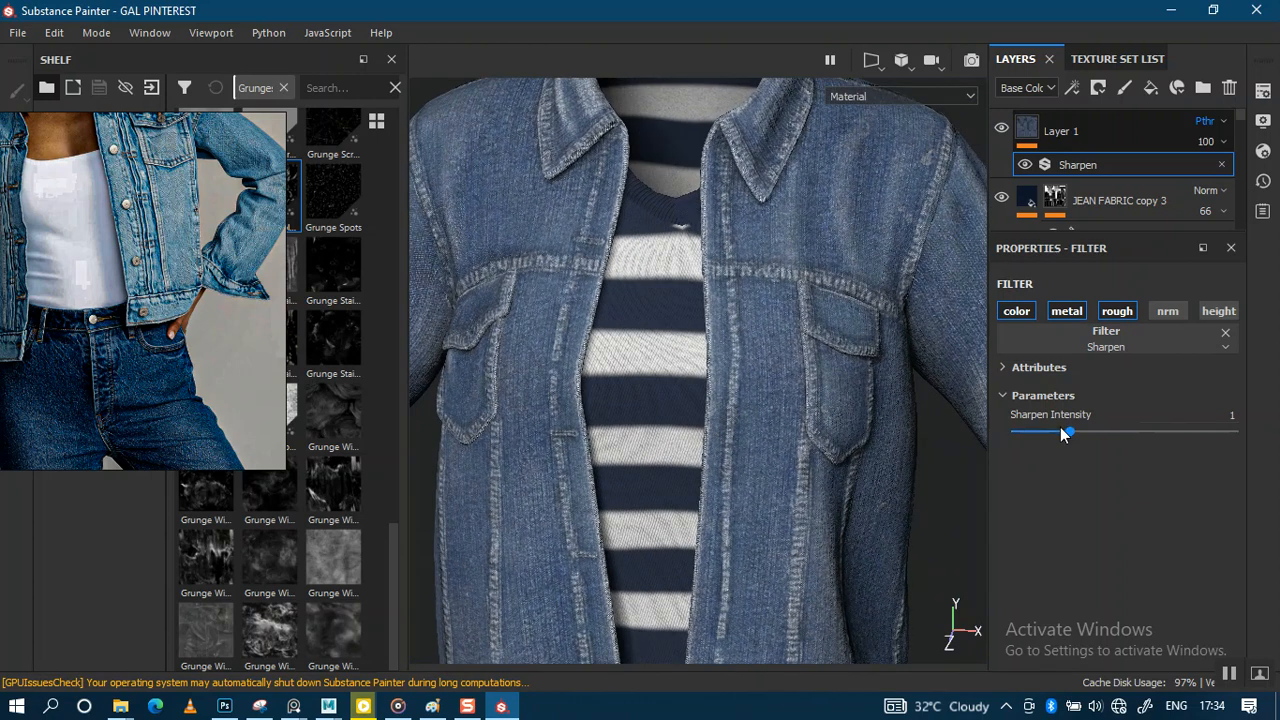
{"action": "left_click_drag", "start_coordinate": [1053, 432], "coordinate": [1036, 428]}
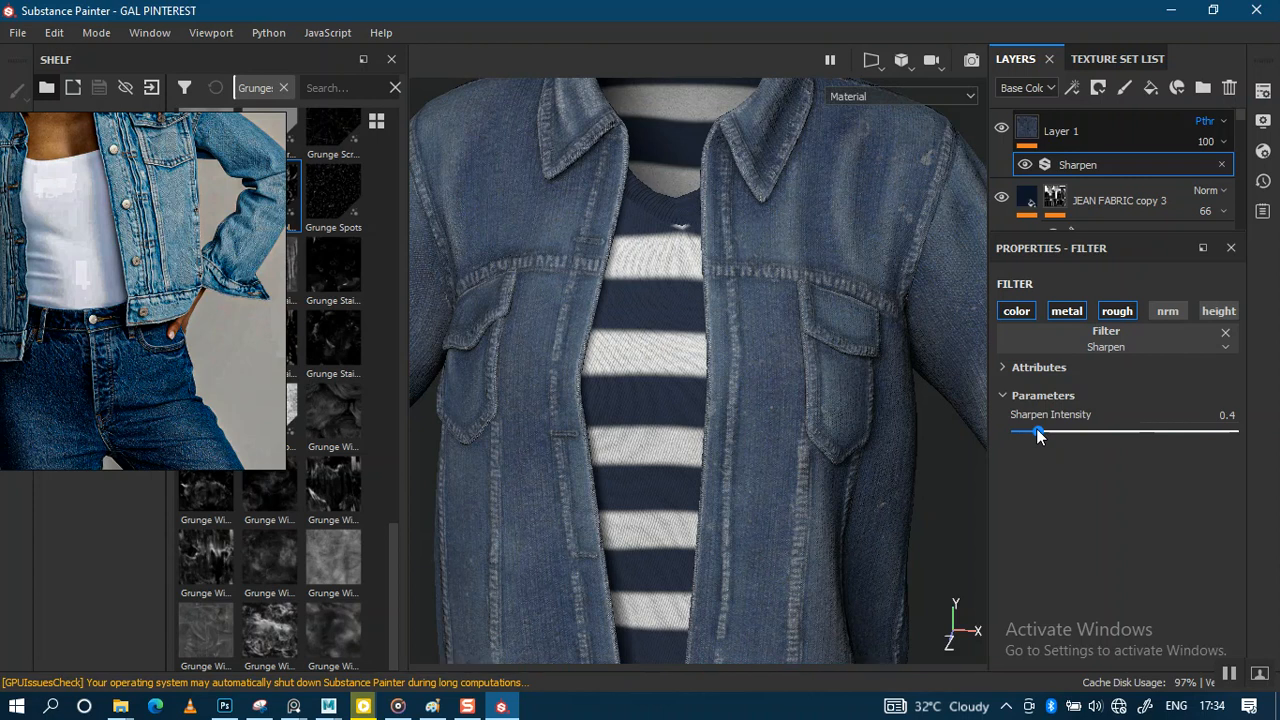
{"action": "mouse_move", "coordinate": [1058, 433]}
{"action": "left_mouse_down"}
{"action": "mouse_move", "coordinate": [1096, 432]}
{"action": "mouse_move", "coordinate": [1066, 433]}
{"action": "left_mouse_up"}
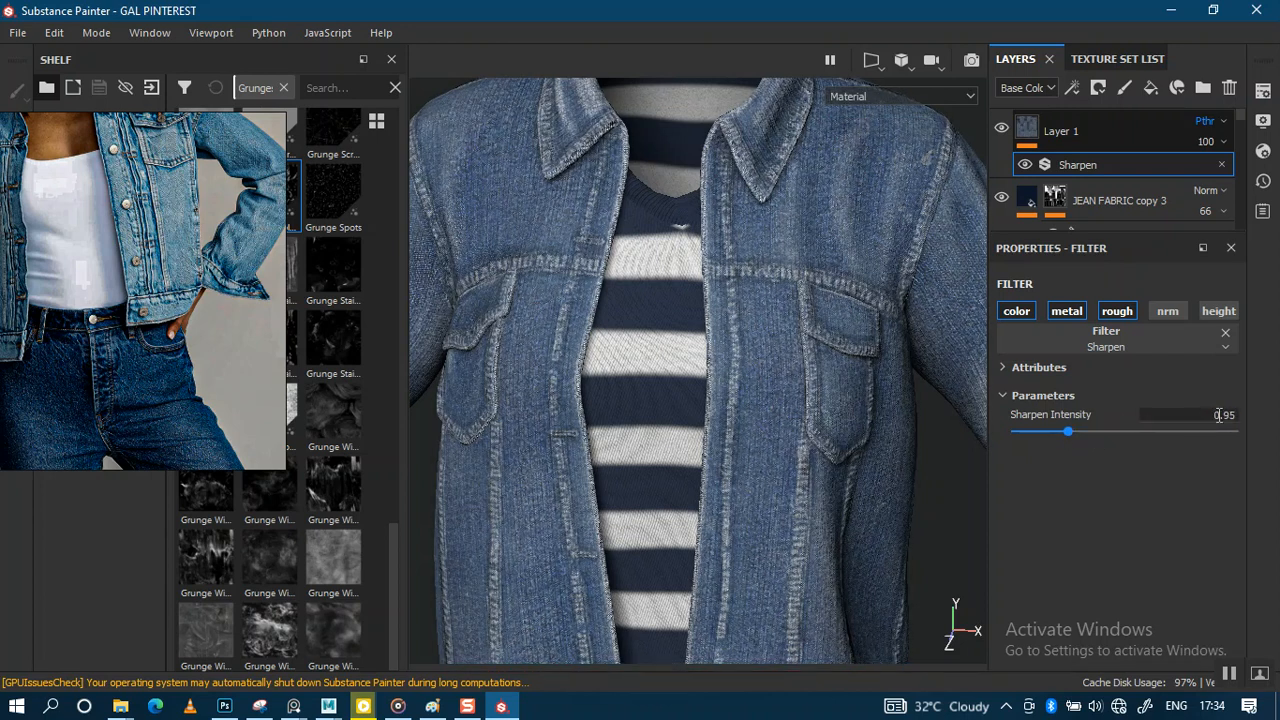
Step: Examine the sharpened jacket from the front and at an angle, from a distance and closer
{"action": "right_click_drag", "start_coordinate": [819, 416], "coordinate": [760, 234], "text": "alt"}
{"action": "left_click_drag", "start_coordinate": [760, 234], "coordinate": [757, 283], "text": "alt"}
{"action": "middle_click_drag", "start_coordinate": [756, 336], "coordinate": [750, 268], "text": "alt"}
{"action": "left_click_drag", "start_coordinate": [750, 268], "coordinate": [722, 283], "text": "alt"}
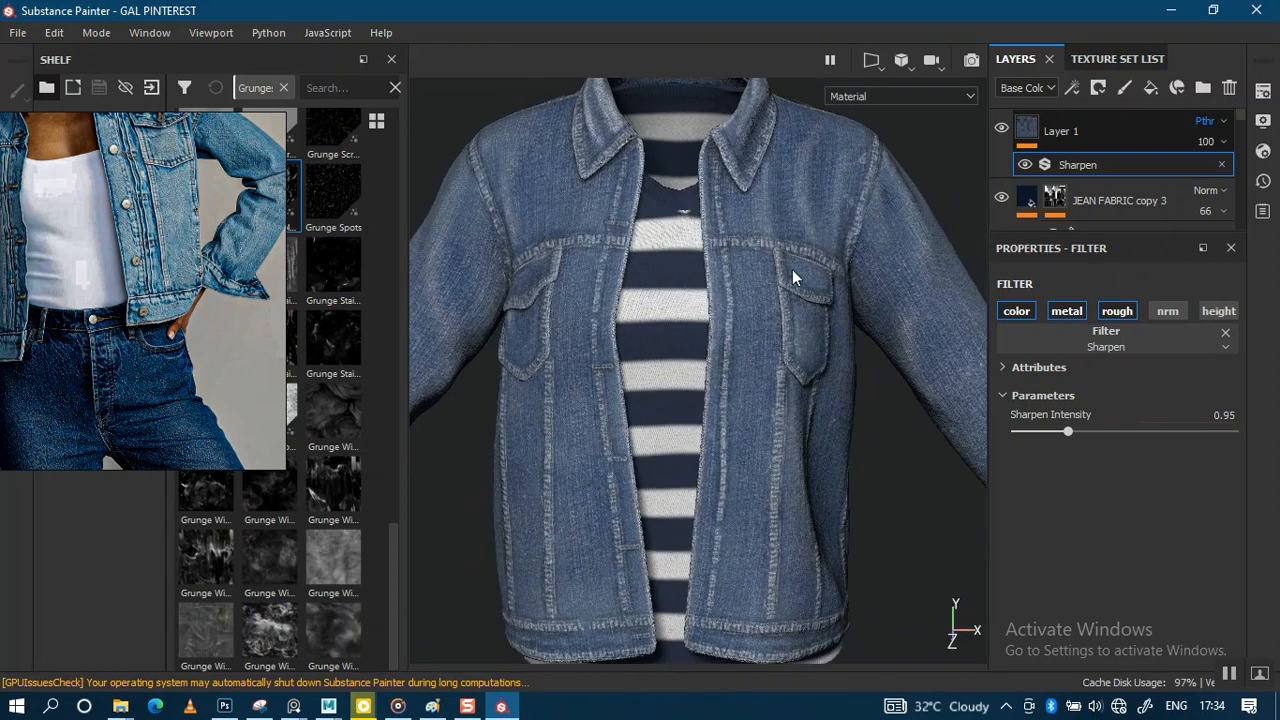
{"action": "middle_click_drag", "start_coordinate": [790, 273], "coordinate": [786, 285], "text": "alt"}
{"action": "left_click_drag", "start_coordinate": [786, 285], "coordinate": [705, 268], "text": "alt"}
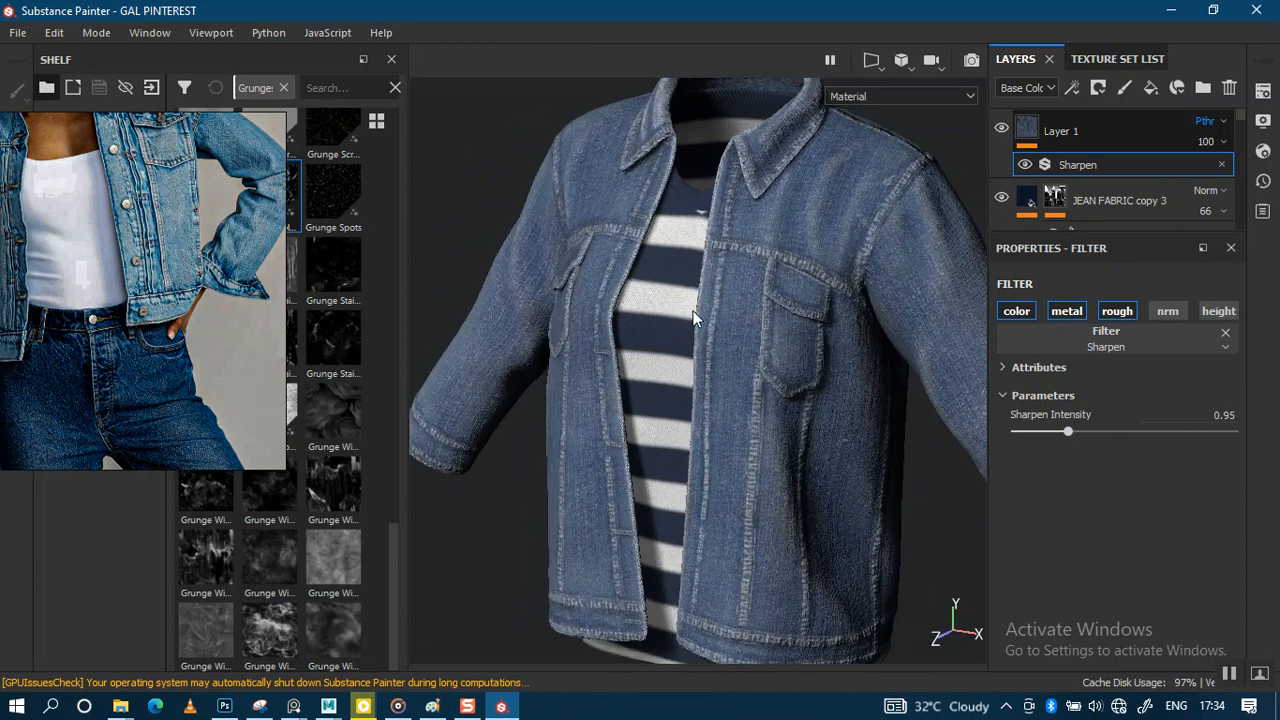
{"action": "right_click_drag", "start_coordinate": [696, 297], "coordinate": [698, 343], "text": "alt"}
{"action": "left_click_drag", "start_coordinate": [688, 296], "coordinate": [700, 288], "text": "alt"}
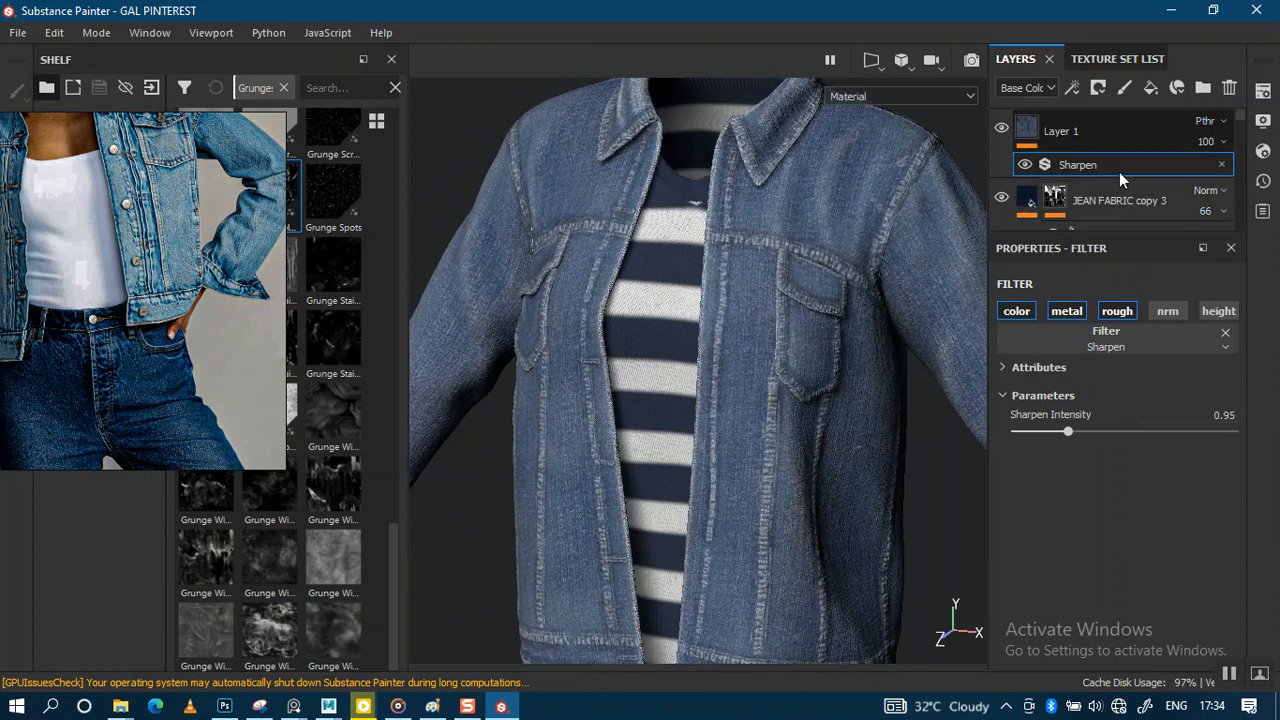
{"action": "left_click_drag", "start_coordinate": [737, 314], "coordinate": [750, 320], "text": "alt"}
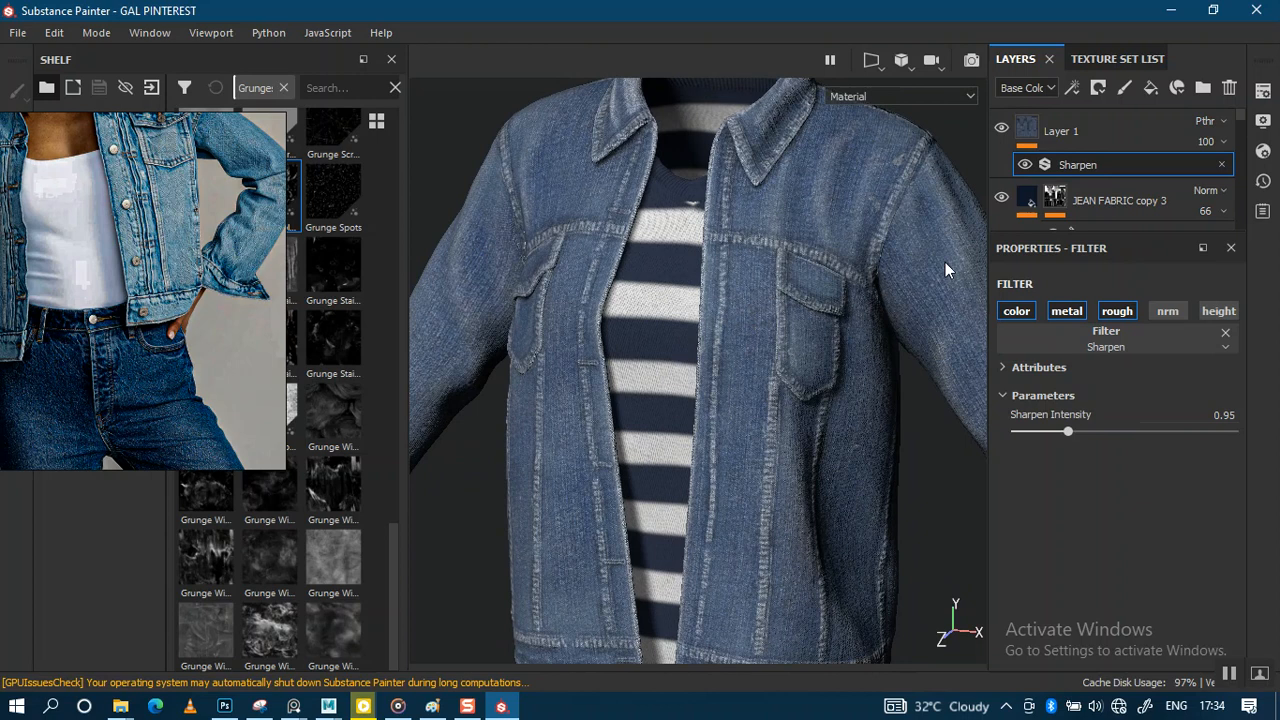
Step: Compare the jacket with and without the MASK AO and FABRIC EGDE WEAR layers, leaving both visible
{"action": "left_click_drag", "start_coordinate": [1241, 131], "coordinate": [1238, 169]}
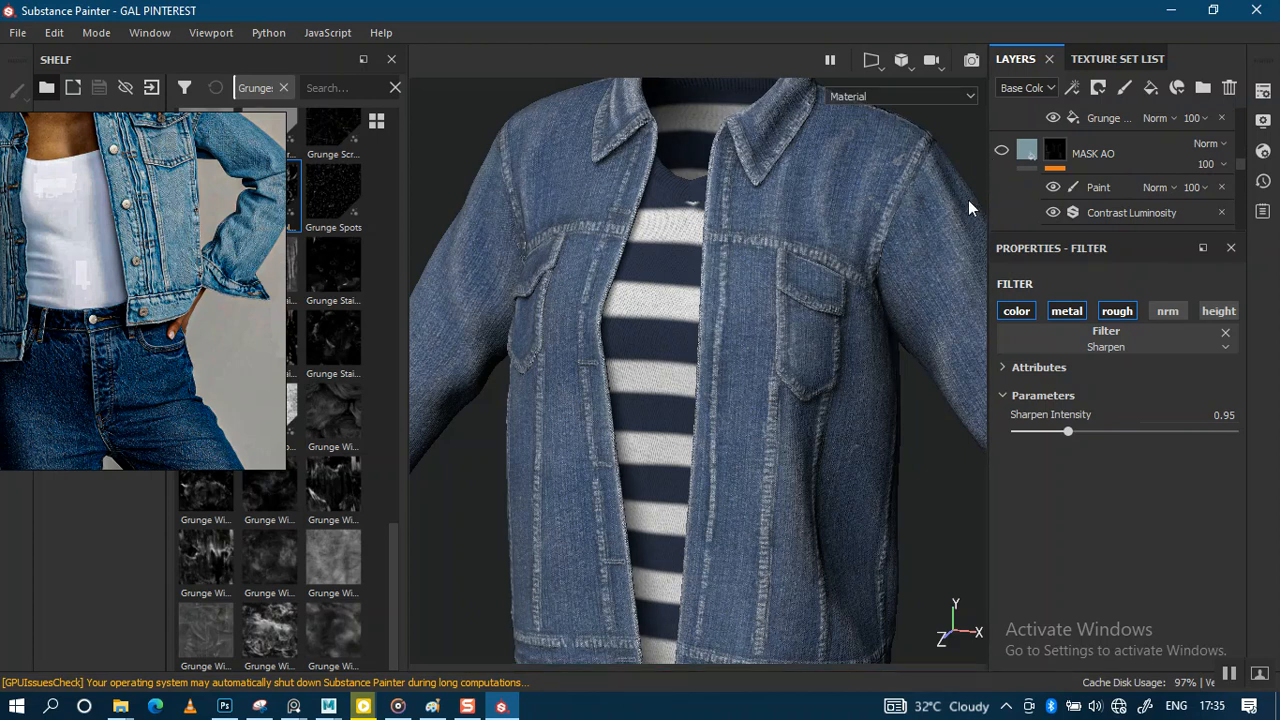
{"action": "left_click", "coordinate": [1002, 151]}
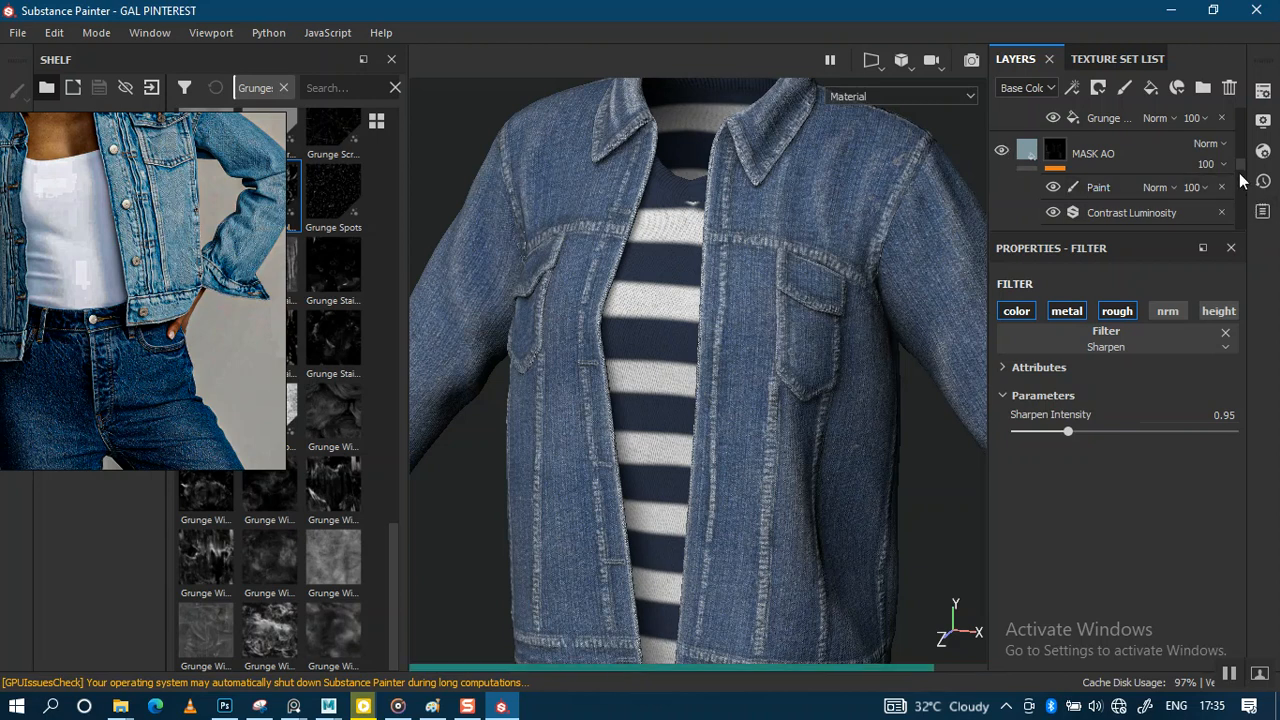
{"action": "scroll", "coordinate": [1240, 172], "scroll_direction": "down", "scroll_amount": 2}
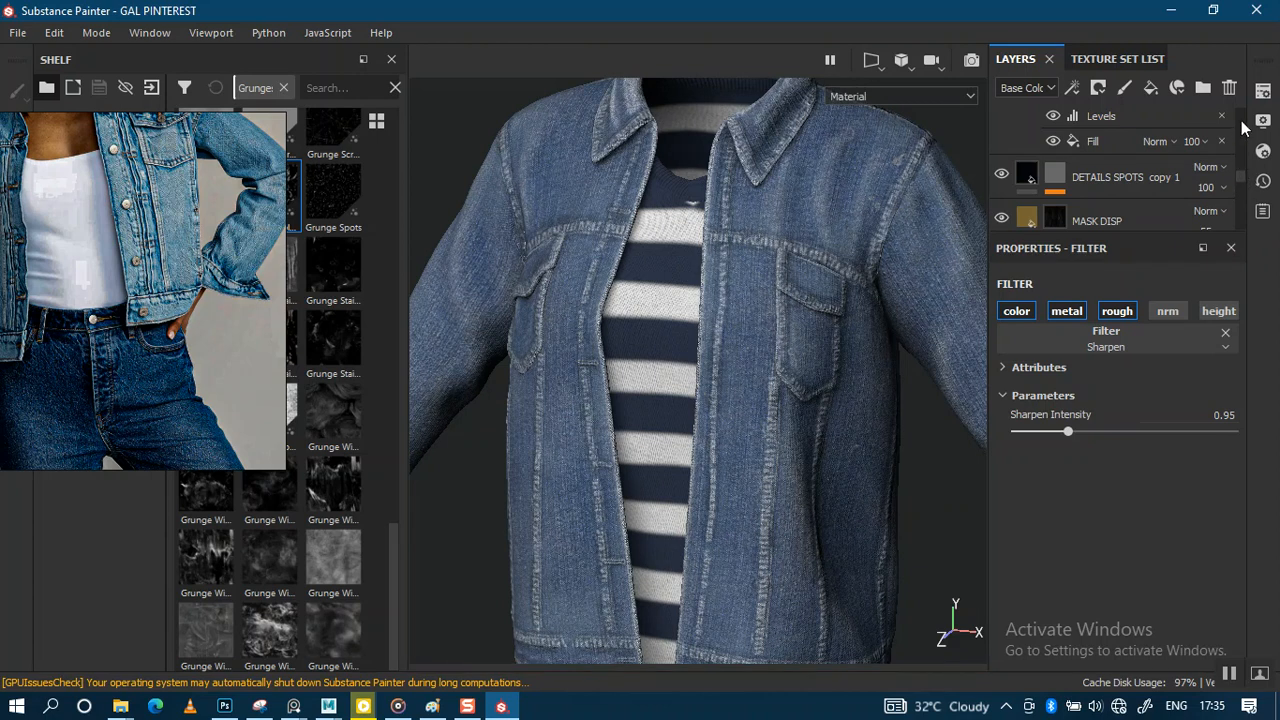
{"action": "mouse_move", "coordinate": [1241, 176]}
{"action": "left_mouse_down"}
{"action": "mouse_move", "coordinate": [1240, 151]}
{"action": "mouse_move", "coordinate": [1239, 196]}
{"action": "left_mouse_up"}
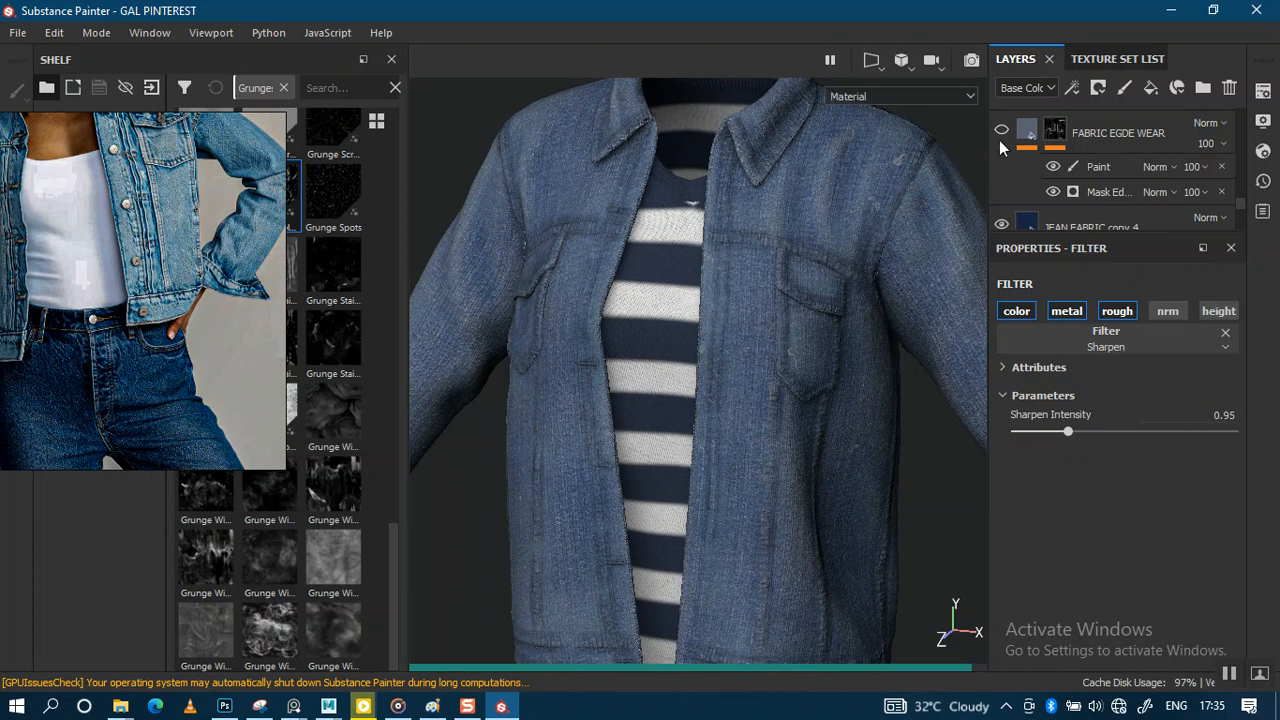
{"action": "left_click", "coordinate": [1001, 132]}
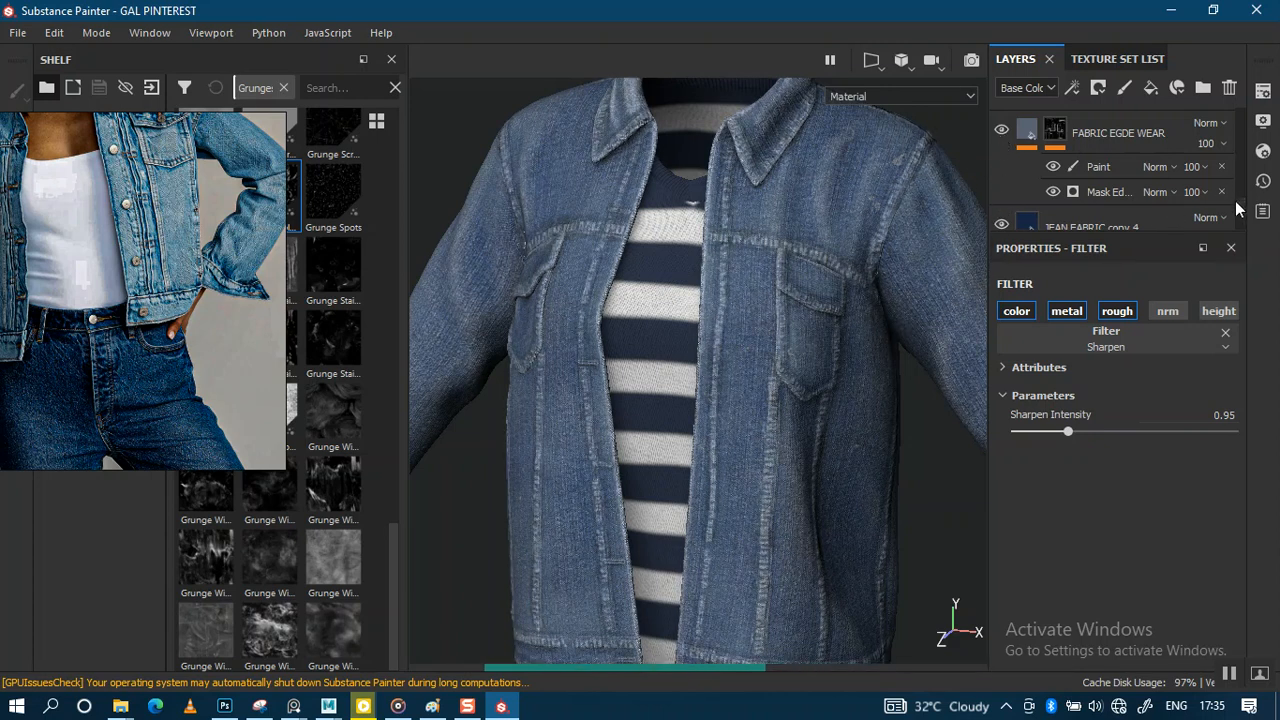
Step: Look through the jacket's layer stack, from the DETAILS SPOTS layer down to the JEAN FABRIC base layers
{"action": "scroll", "coordinate": [1238, 205], "scroll_direction": "down", "scroll_amount": 3}
{"action": "scroll", "coordinate": [1238, 204], "scroll_direction": "up", "scroll_amount": 2}
{"action": "scroll", "coordinate": [1238, 200], "scroll_direction": "up", "scroll_amount": 4}
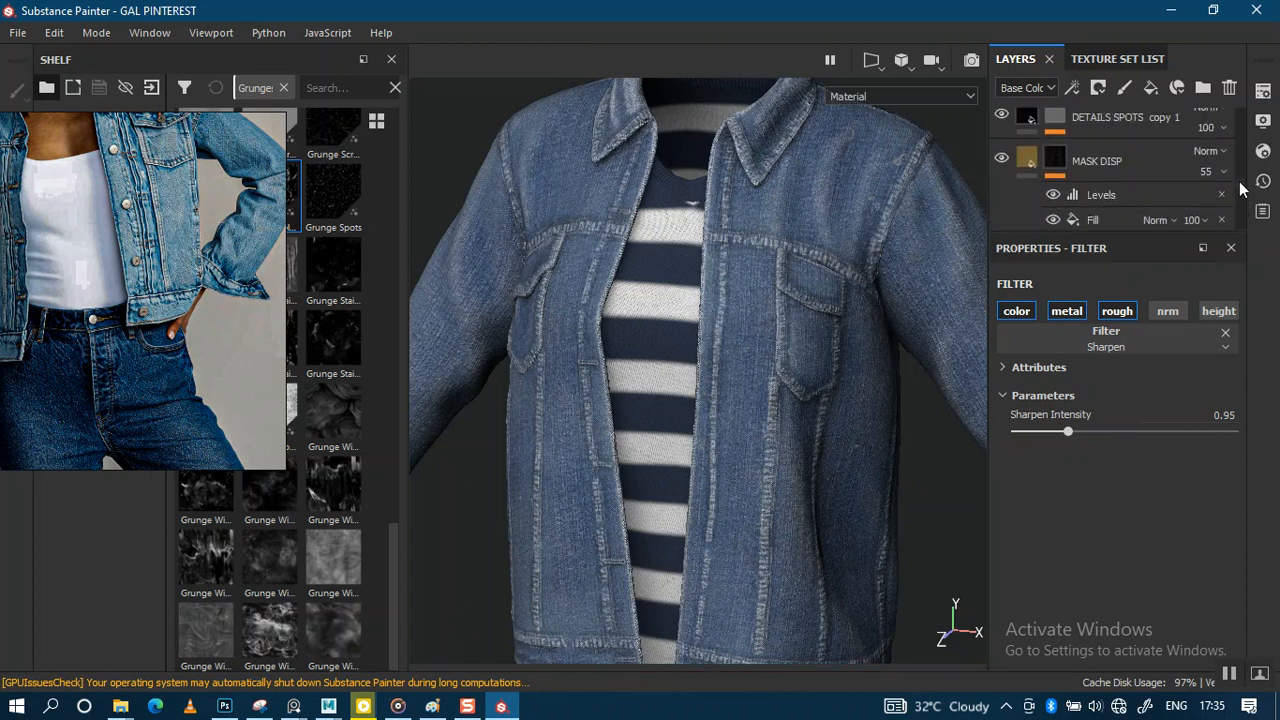
{"action": "scroll", "coordinate": [1240, 180], "scroll_direction": "down", "scroll_amount": 5}
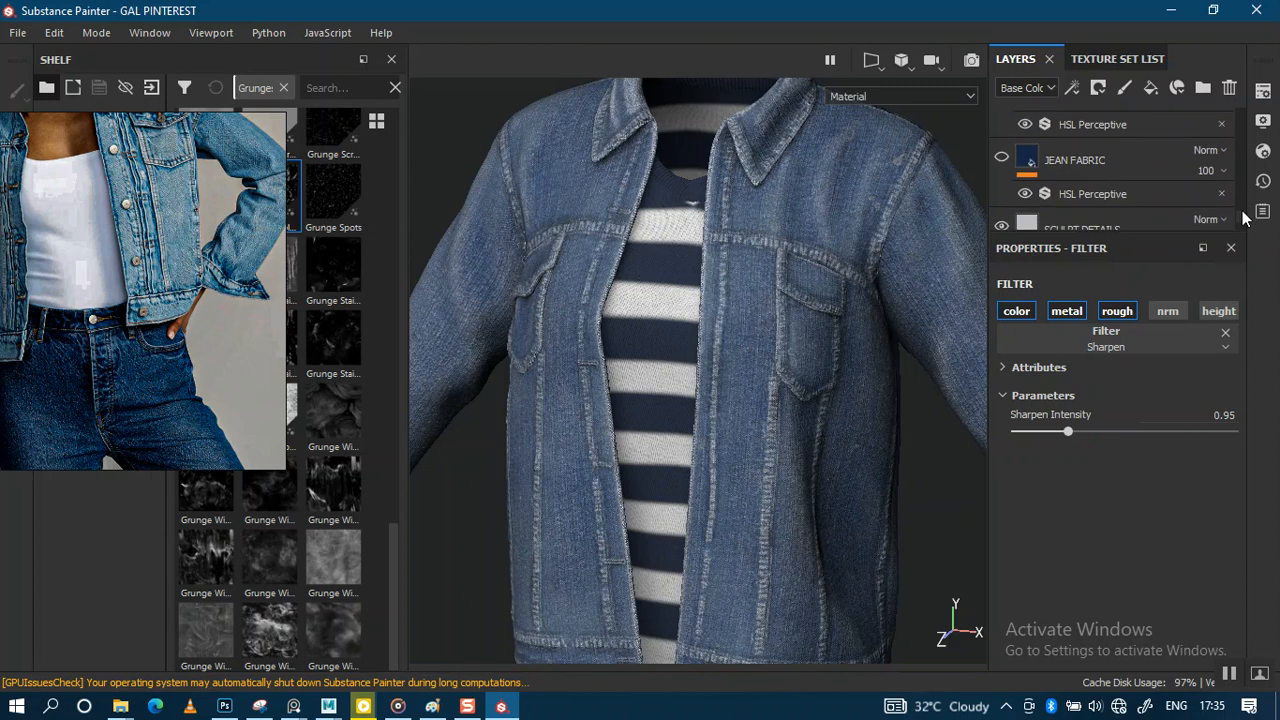
{"action": "scroll", "coordinate": [1242, 200], "scroll_direction": "up", "scroll_amount": 5}
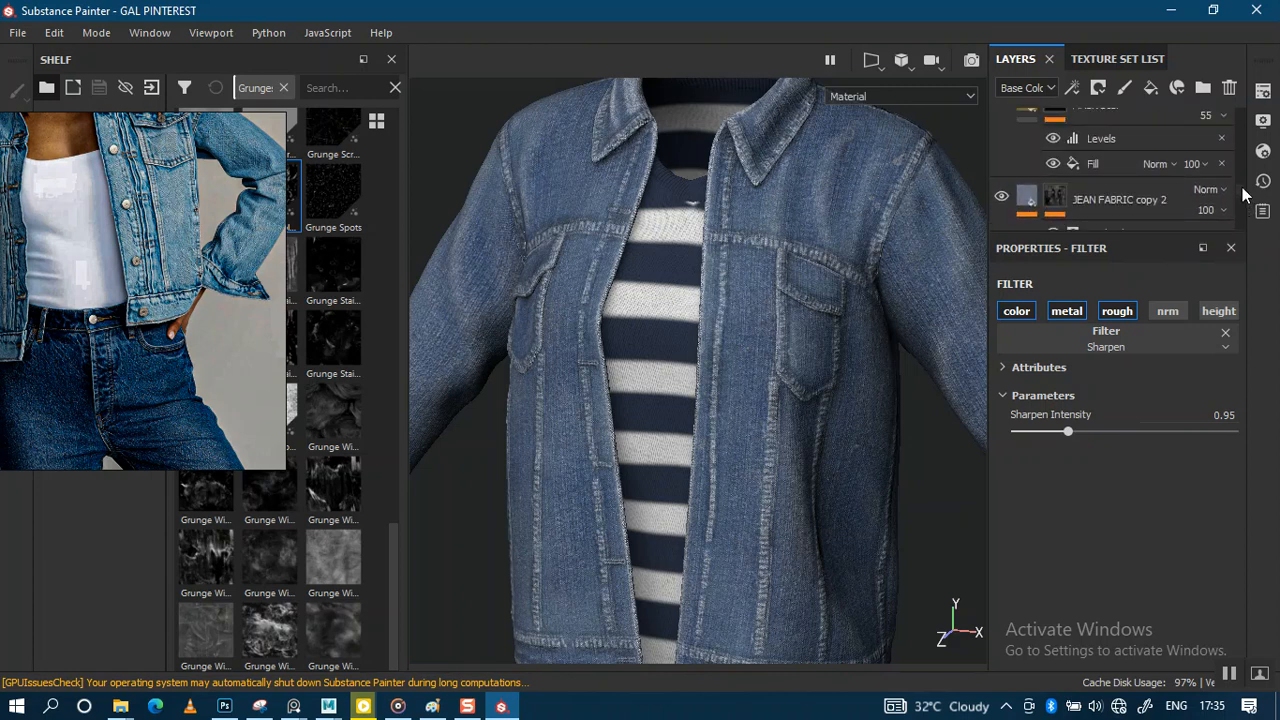
{"action": "scroll", "coordinate": [1245, 180], "scroll_direction": "up", "scroll_amount": 5}
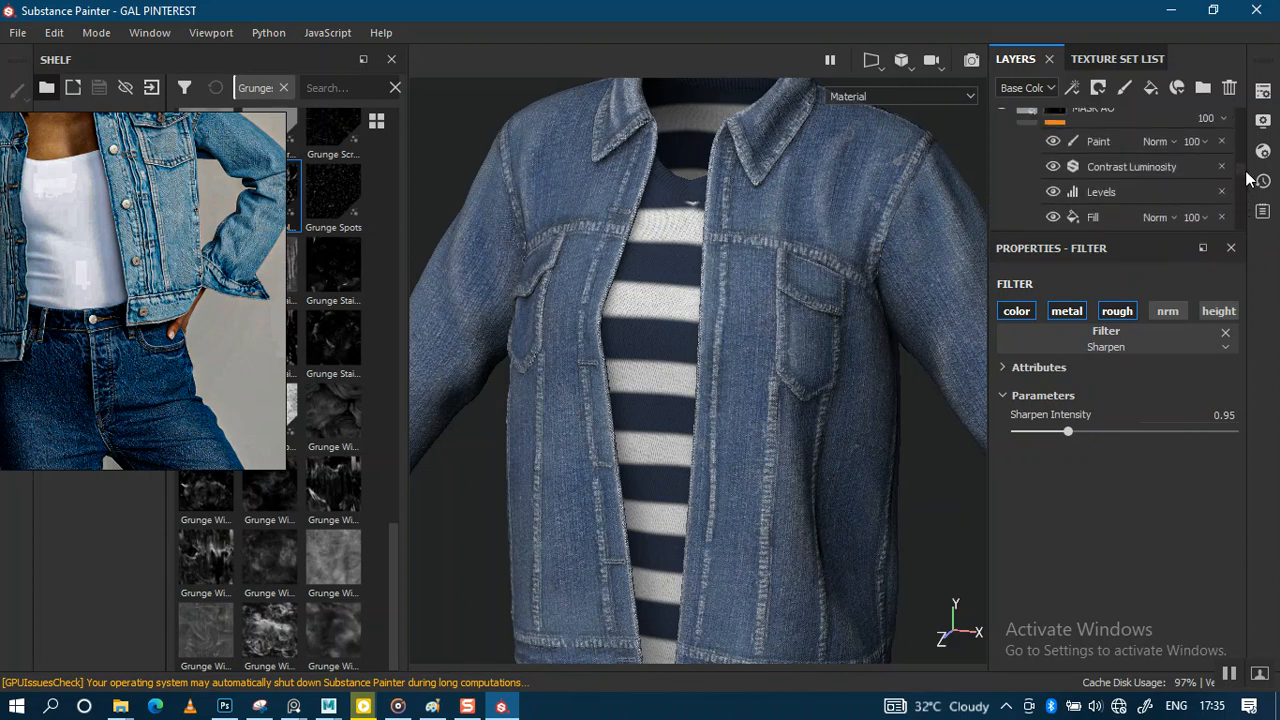
{"action": "scroll", "coordinate": [1246, 172], "scroll_direction": "up", "scroll_amount": 4}
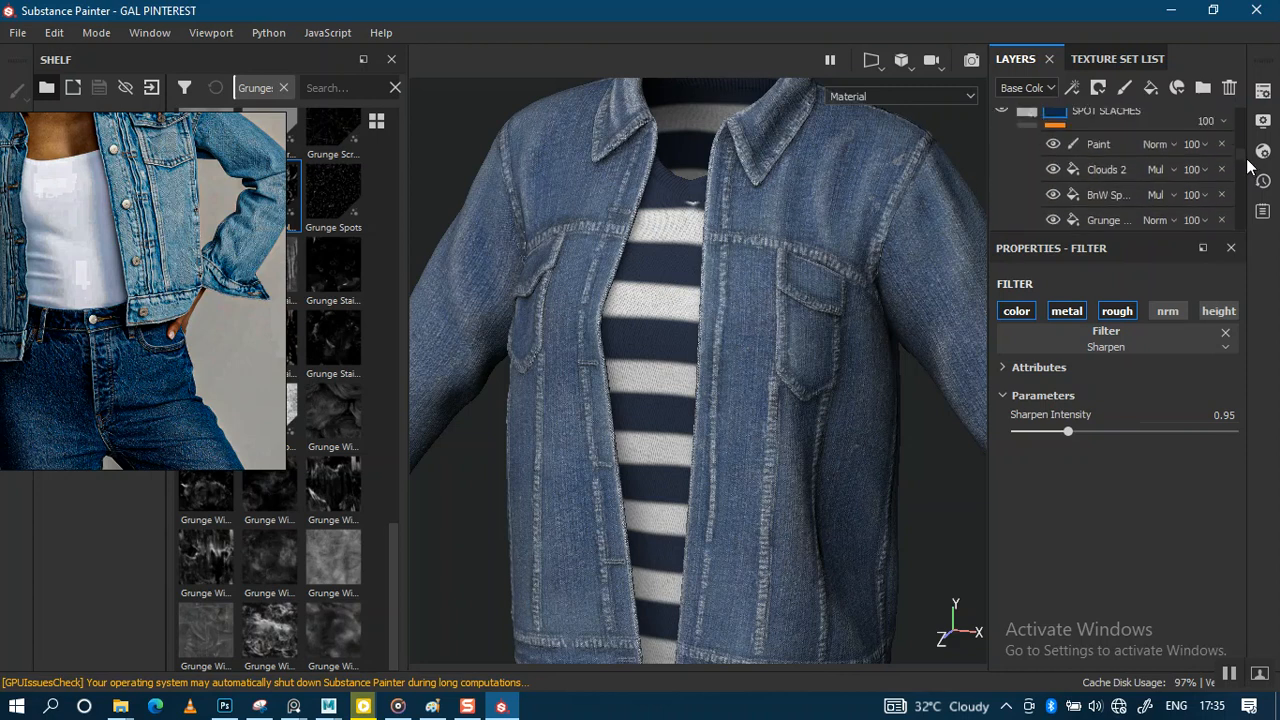
{"action": "scroll", "coordinate": [1247, 160], "scroll_direction": "up", "scroll_amount": 5}
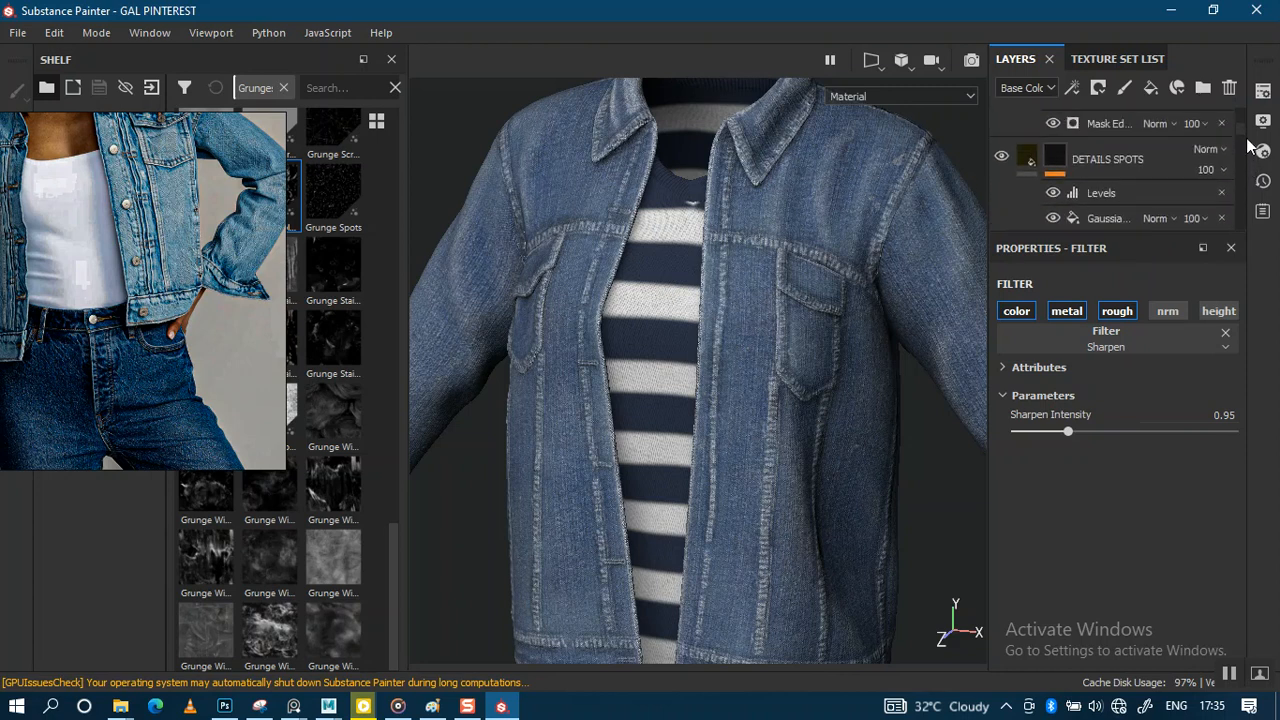
{"action": "scroll", "coordinate": [1245, 155], "scroll_direction": "down", "scroll_amount": 9}
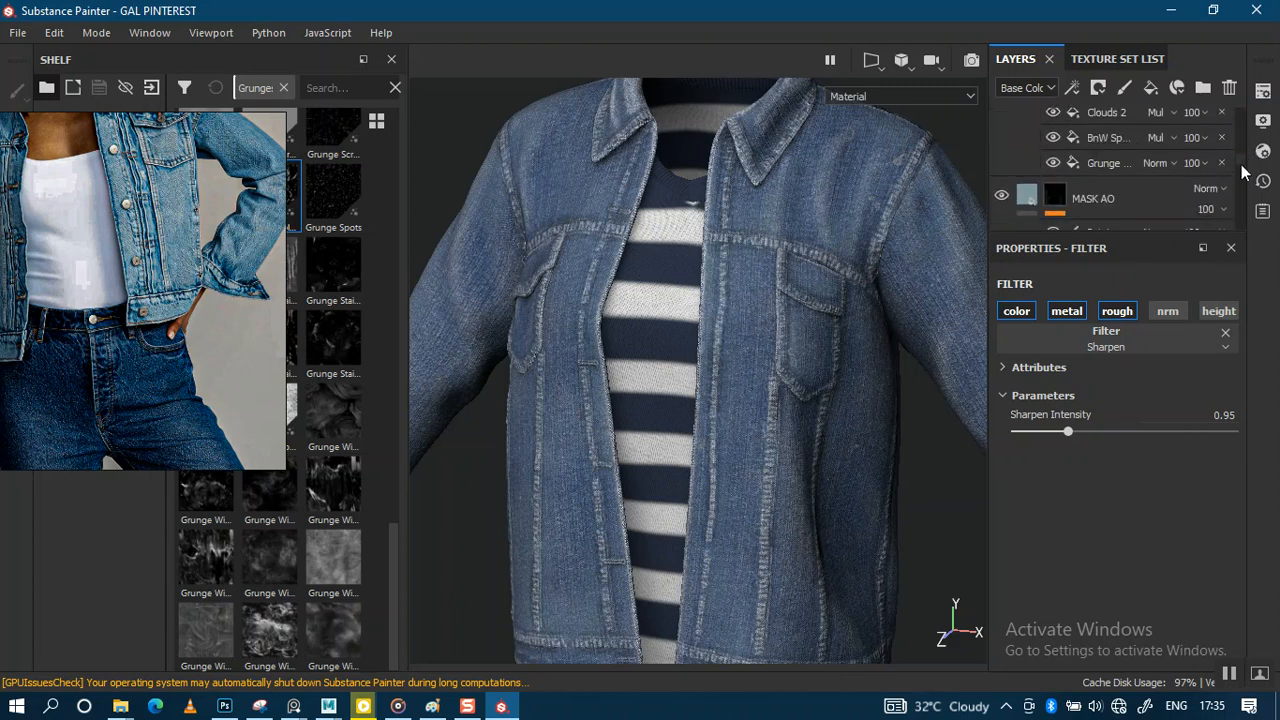
{"action": "scroll", "coordinate": [1242, 167], "scroll_direction": "down", "scroll_amount": 2}
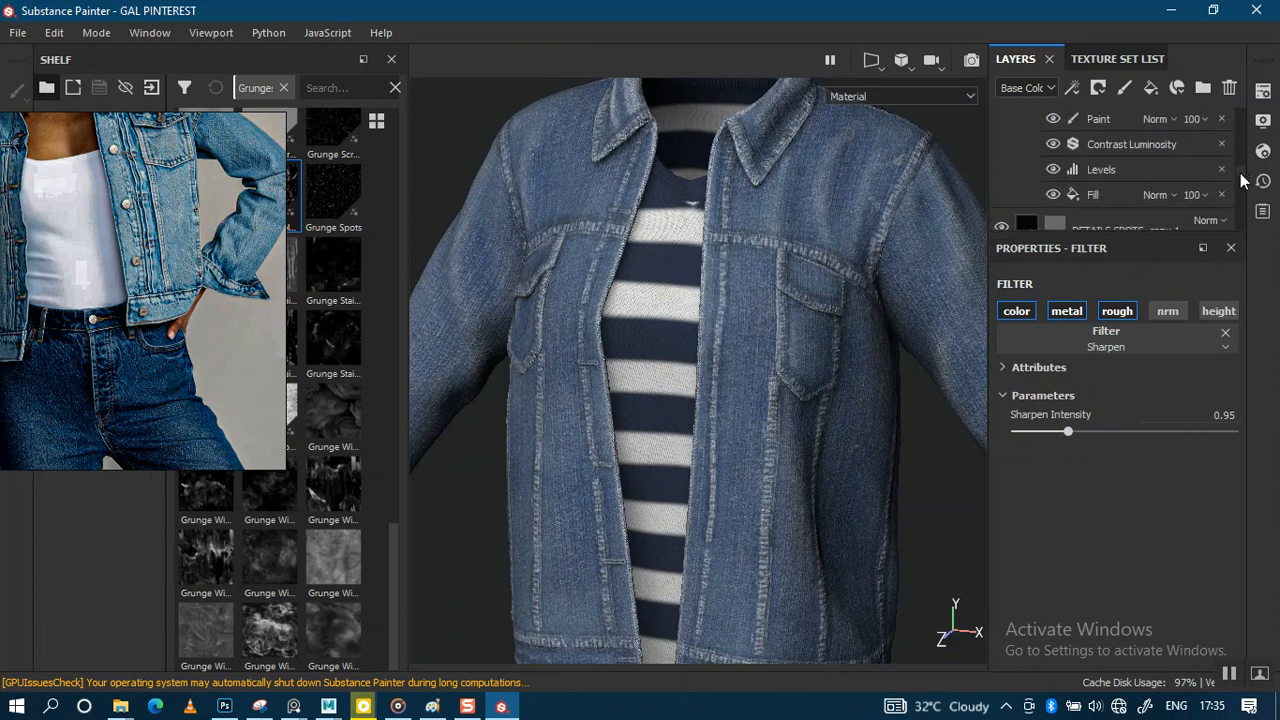
{"action": "scroll", "coordinate": [1240, 176], "scroll_direction": "down", "scroll_amount": 4}
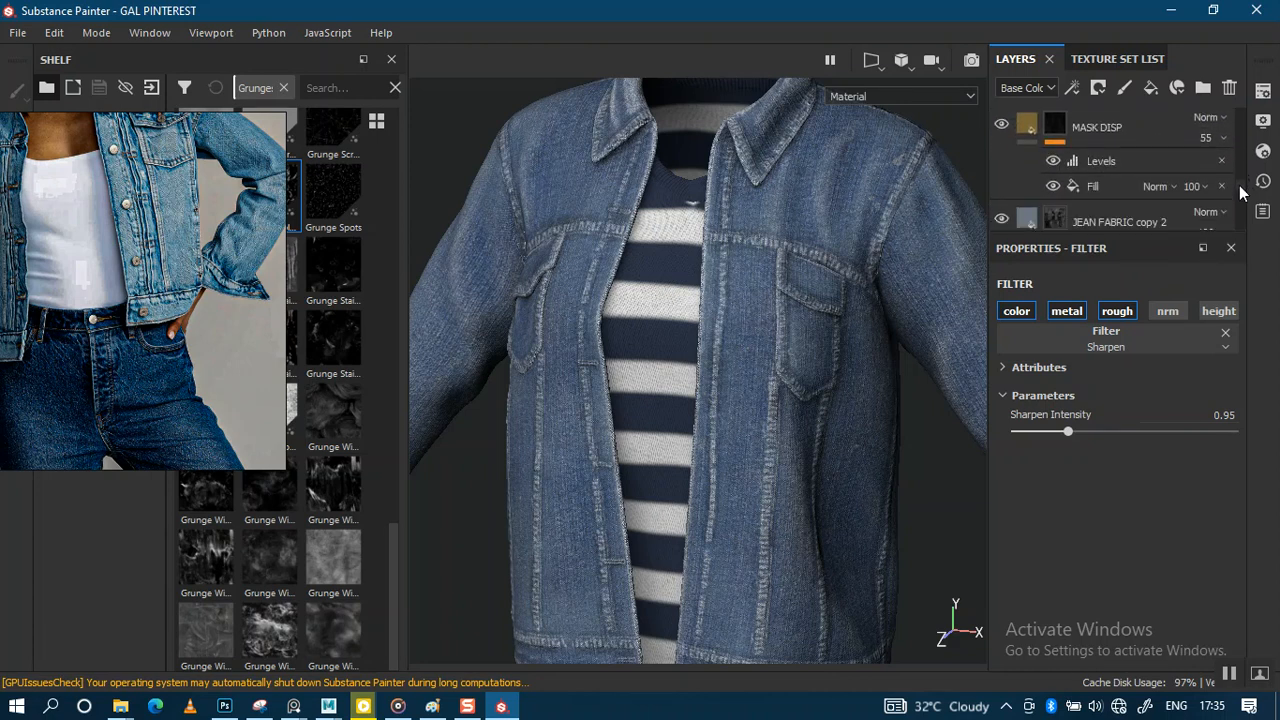
{"action": "scroll", "coordinate": [1238, 190], "scroll_direction": "down", "scroll_amount": 3}
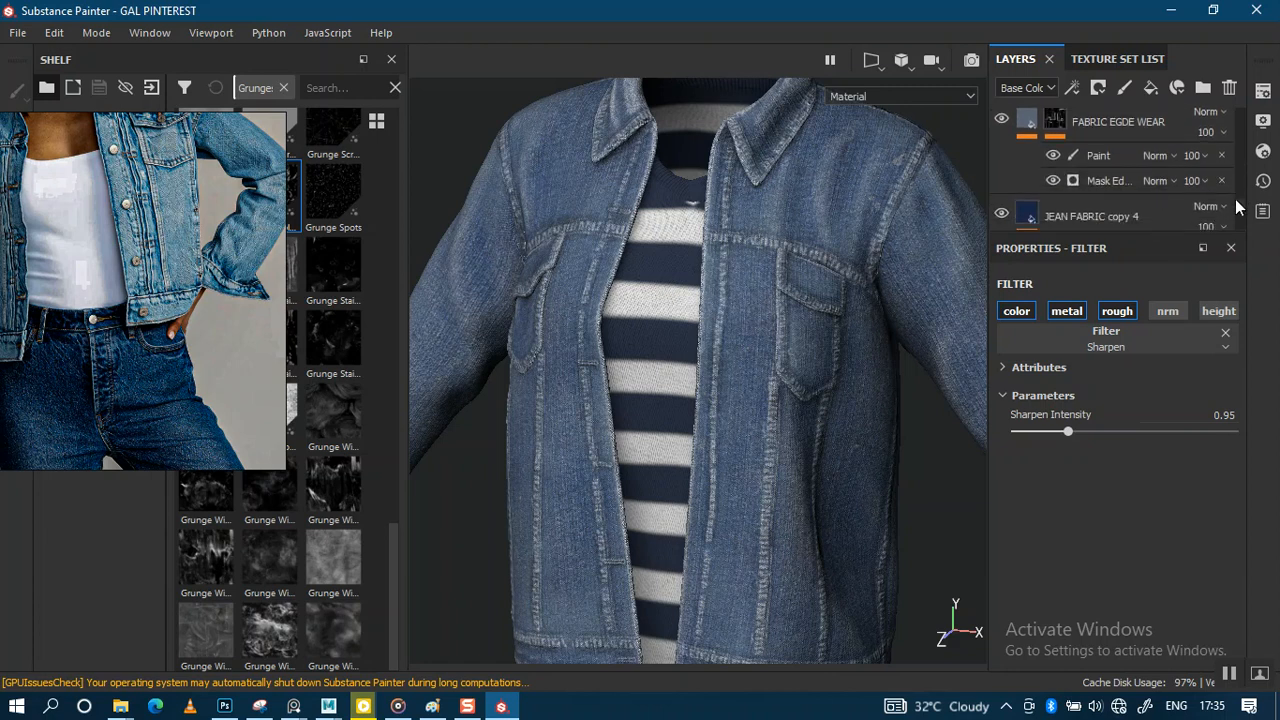
{"action": "scroll", "coordinate": [1236, 199], "scroll_direction": "up", "scroll_amount": 2}
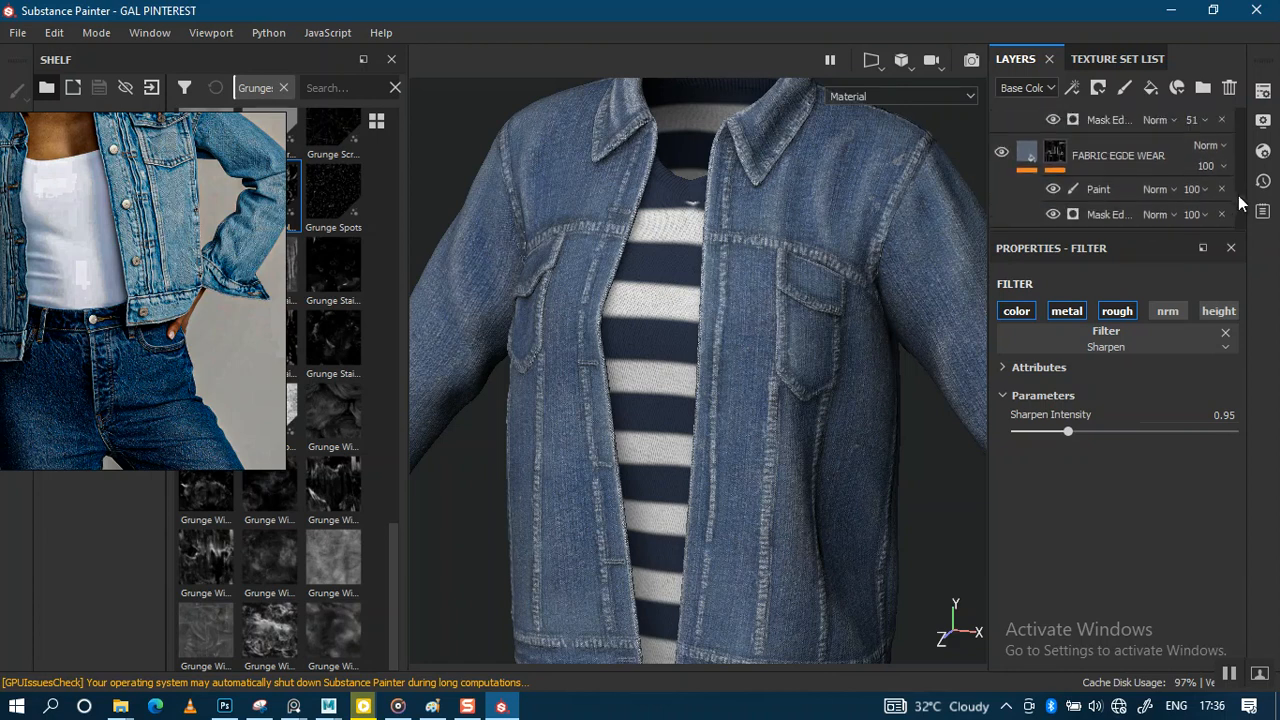
Step: Enlarge the layer stack's display area and bring the SPOT SLACHES and MASK AO layers into view
{"action": "scroll", "coordinate": [1239, 188], "scroll_direction": "up", "scroll_amount": 3}
{"action": "scroll", "coordinate": [1239, 185], "scroll_direction": "down", "scroll_amount": 2}
{"action": "scroll", "coordinate": [1239, 191], "scroll_direction": "down", "scroll_amount": 2}
{"action": "left_click_drag", "start_coordinate": [1138, 237], "coordinate": [1144, 388]}
{"action": "mouse_move", "coordinate": [1243, 328]}
{"action": "left_mouse_down"}
{"action": "mouse_move", "coordinate": [1244, 350]}
{"action": "mouse_move", "coordinate": [1256, 228]}
{"action": "left_mouse_up"}
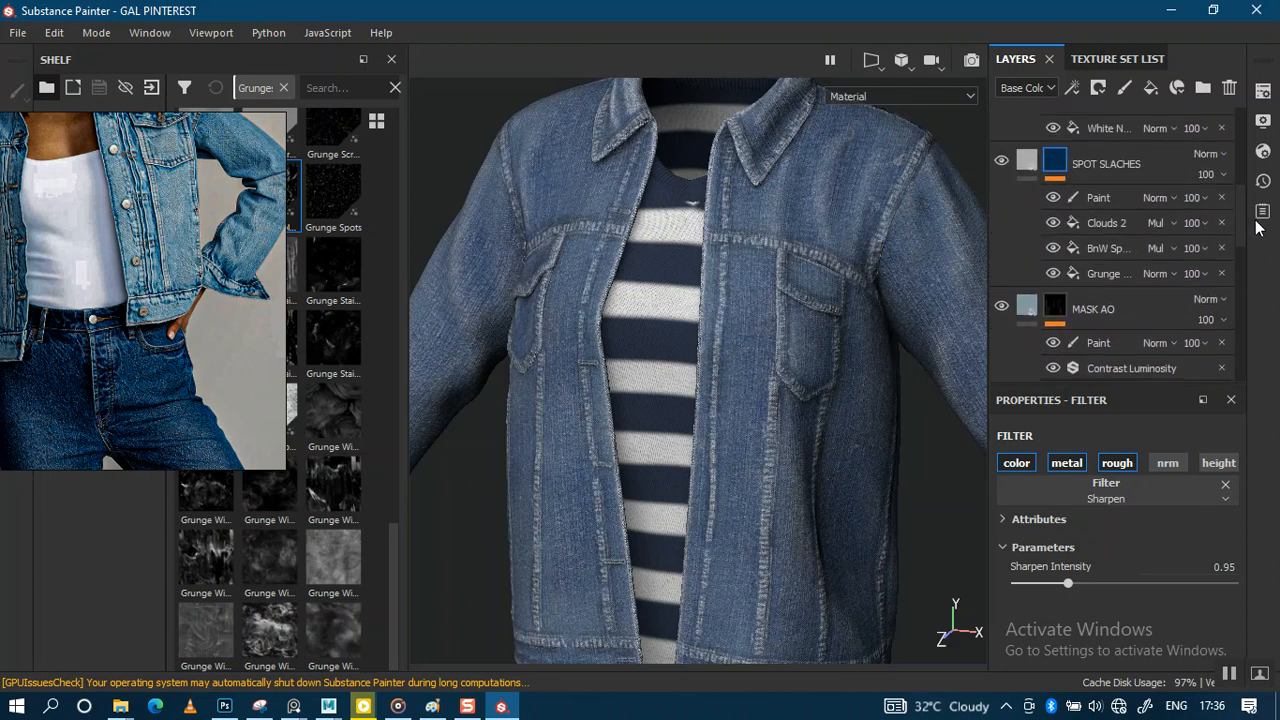
Step: Collapse the effects of the MASK AO layer and duplicate the layer
{"action": "left_click_drag", "start_coordinate": [1256, 227], "coordinate": [1260, 257]}
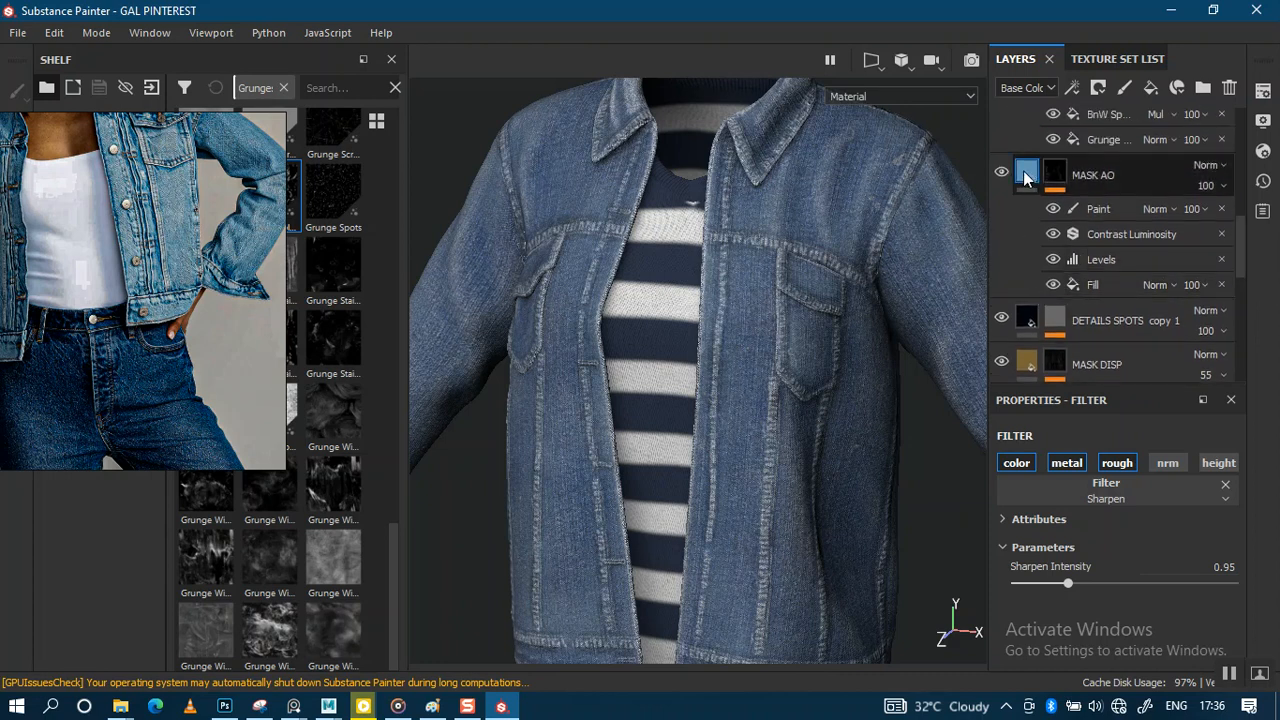
{"action": "left_click", "coordinate": [1048, 240]}
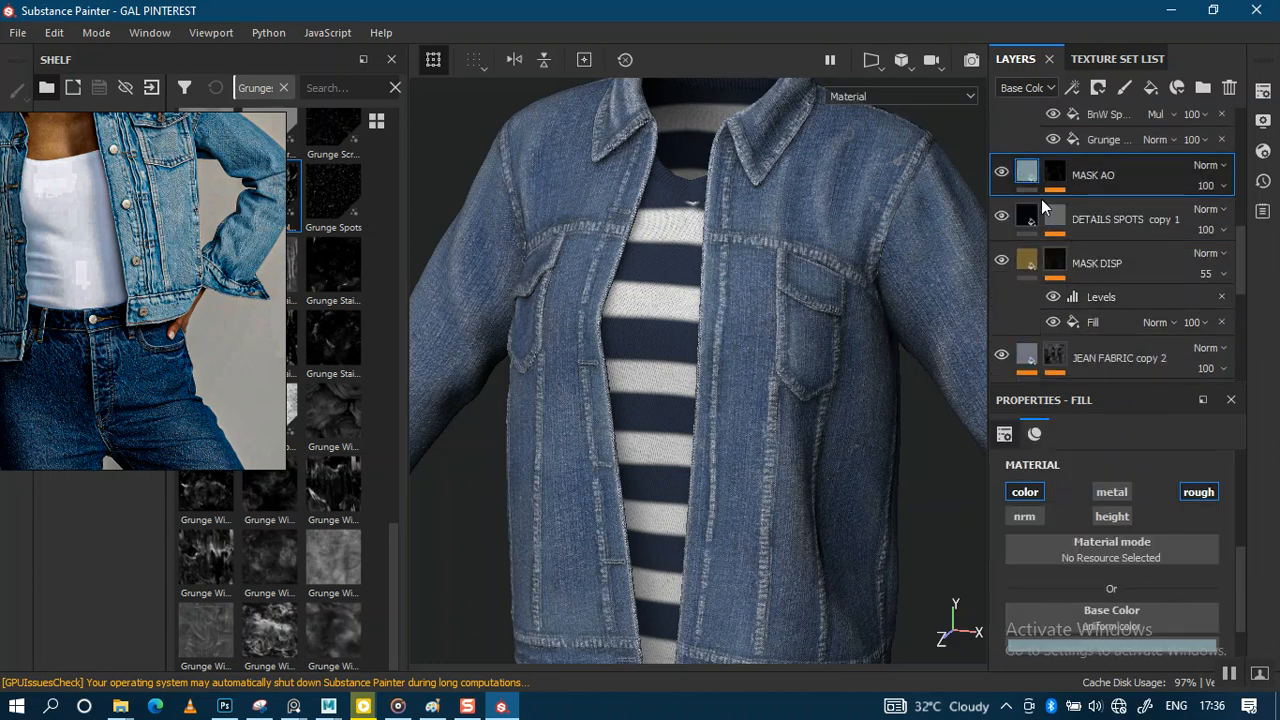
{"action": "scroll", "coordinate": [1245, 580], "scroll_direction": "down", "scroll_amount": 2}
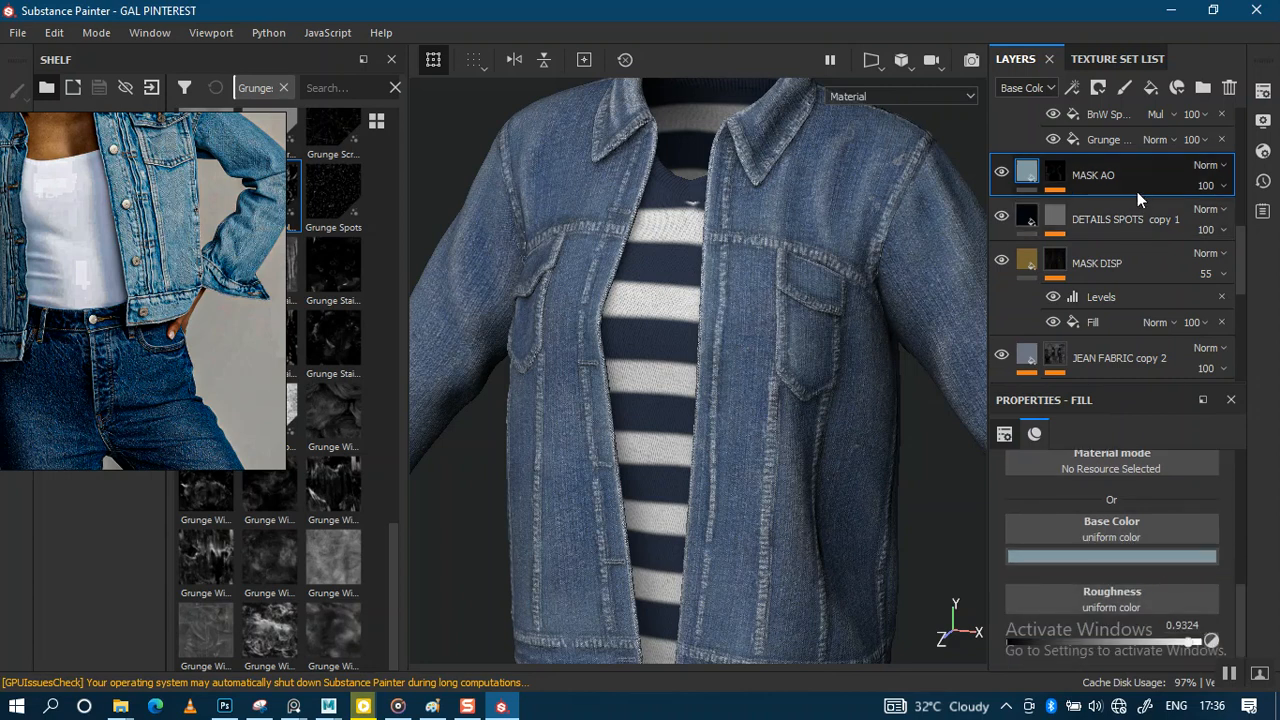
{"action": "key", "text": "ctrl+d"}
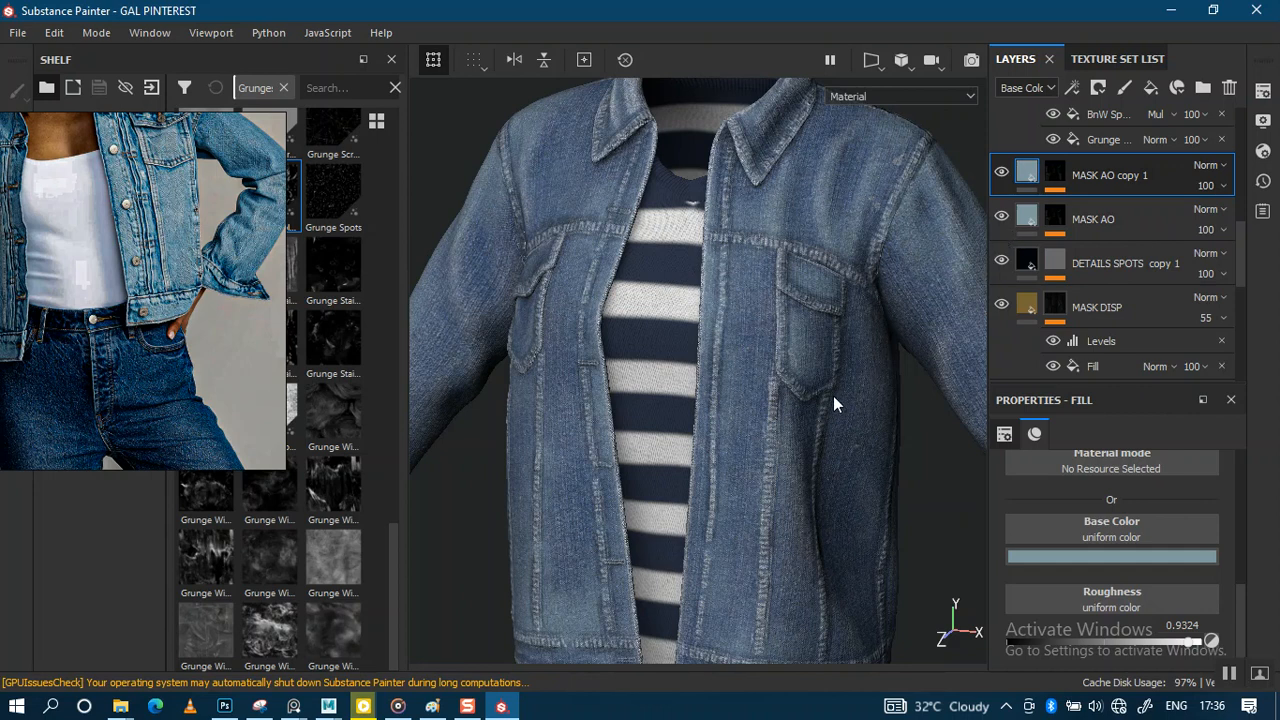
Step: Brighten the base color of the duplicated MASK AO layer to RGB 0.331, 0.481, 0.539 and check the jacket front
{"action": "left_click_drag", "start_coordinate": [815, 403], "coordinate": [808, 456], "text": "alt"}
{"action": "middle_click_drag", "start_coordinate": [774, 406], "coordinate": [832, 376], "text": "alt"}
{"action": "right_click_drag", "start_coordinate": [800, 371], "coordinate": [789, 400], "text": "alt"}
{"action": "mouse_move", "coordinate": [789, 400]}
{"action": "left_mouse_down", "text": "alt"}
{"action": "mouse_move", "coordinate": [777, 397]}
{"action": "mouse_move", "coordinate": [800, 399]}
{"action": "left_mouse_up", "text": "alt"}
{"action": "left_click", "coordinate": [1102, 558]}
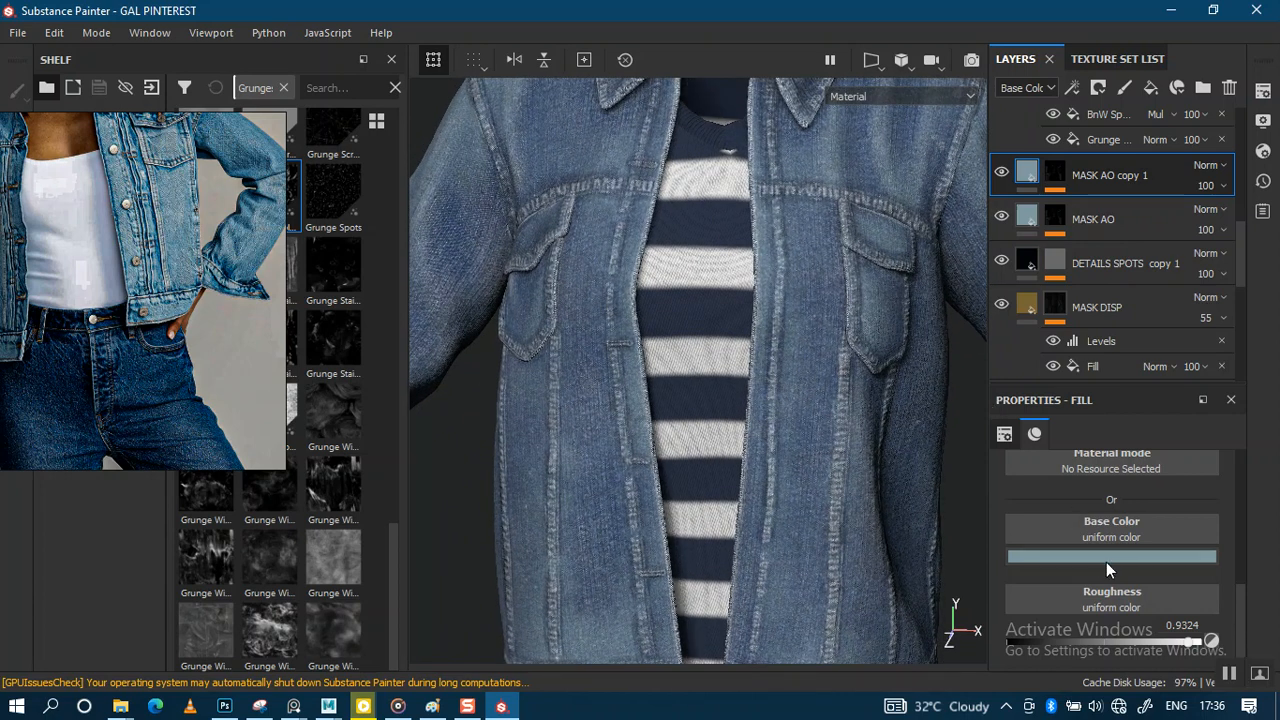
{"action": "left_click_drag", "start_coordinate": [1255, 422], "coordinate": [1254, 410]}
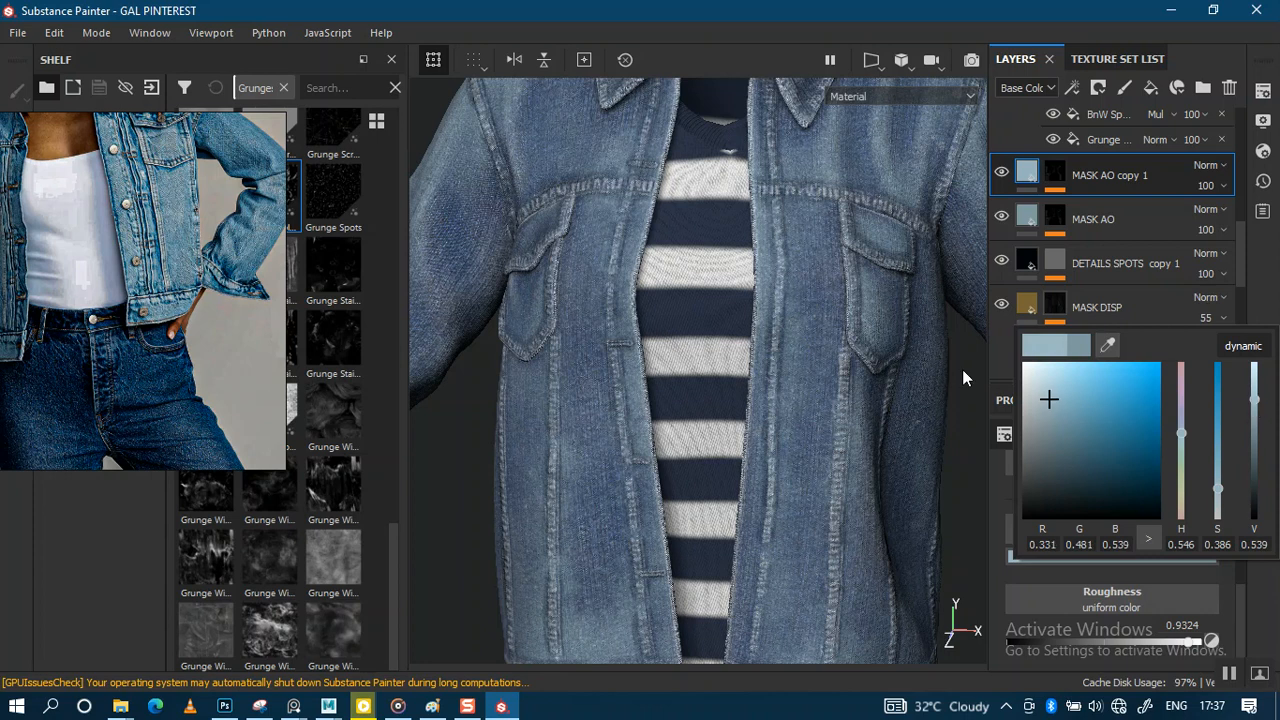
{"action": "scroll", "coordinate": [757, 354], "scroll_direction": "down", "scroll_amount": 5}
{"action": "left_click_drag", "start_coordinate": [797, 371], "coordinate": [869, 298], "text": "alt"}
{"action": "scroll", "coordinate": [810, 366], "scroll_direction": "up", "scroll_amount": 2}
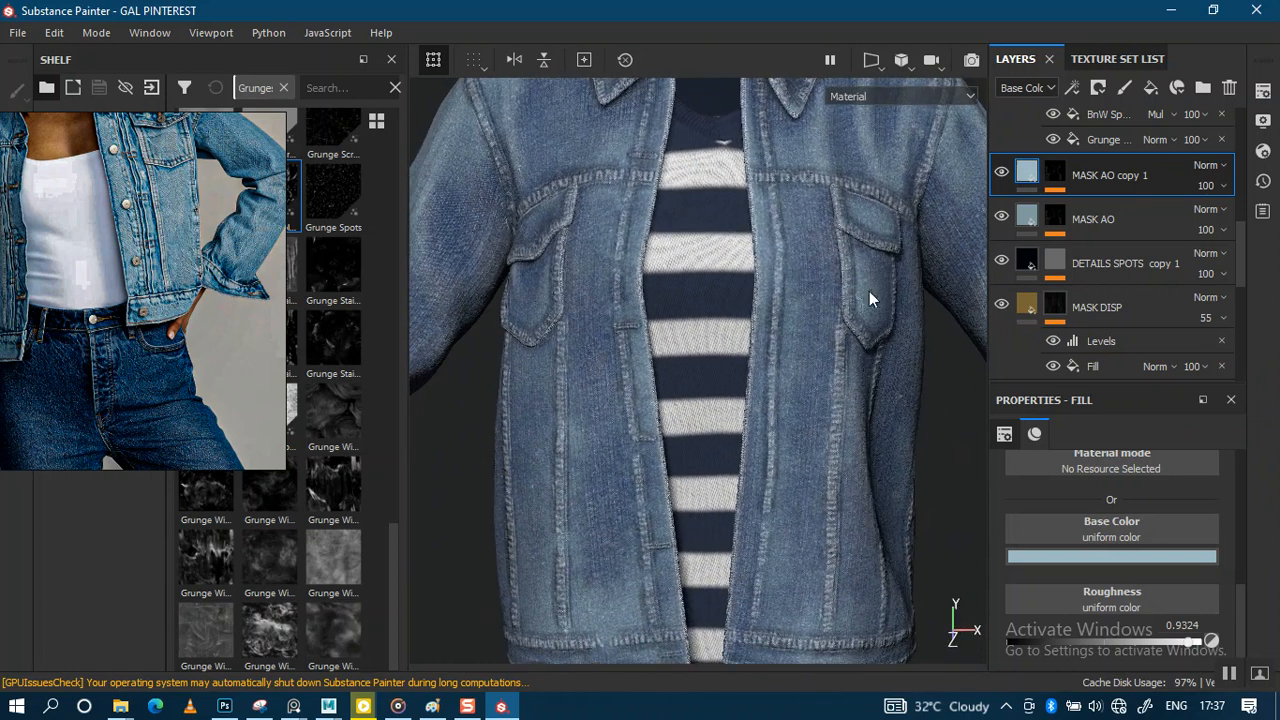
Step: Compare the jacket with and without the Levels effect in the original MASK AO layer's mask, leaving it enabled
{"action": "left_click_drag", "start_coordinate": [821, 335], "coordinate": [800, 350], "text": "alt"}
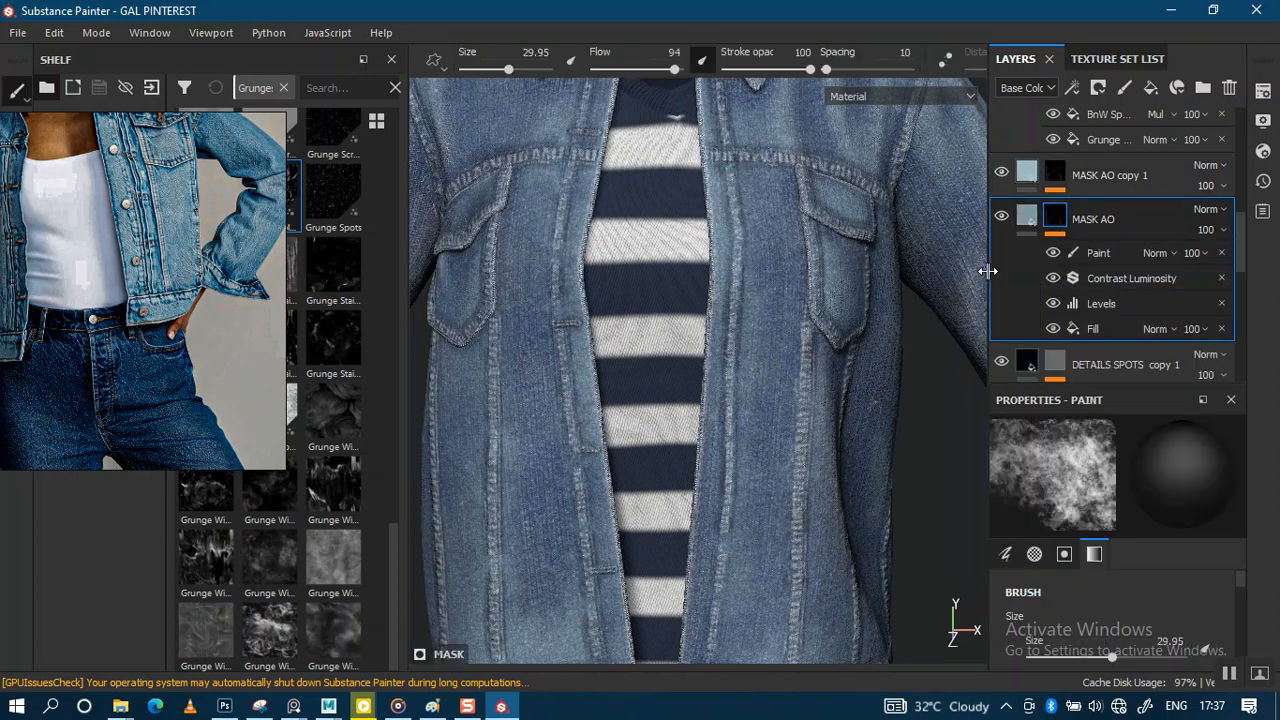
{"action": "left_click", "coordinate": [1095, 329]}
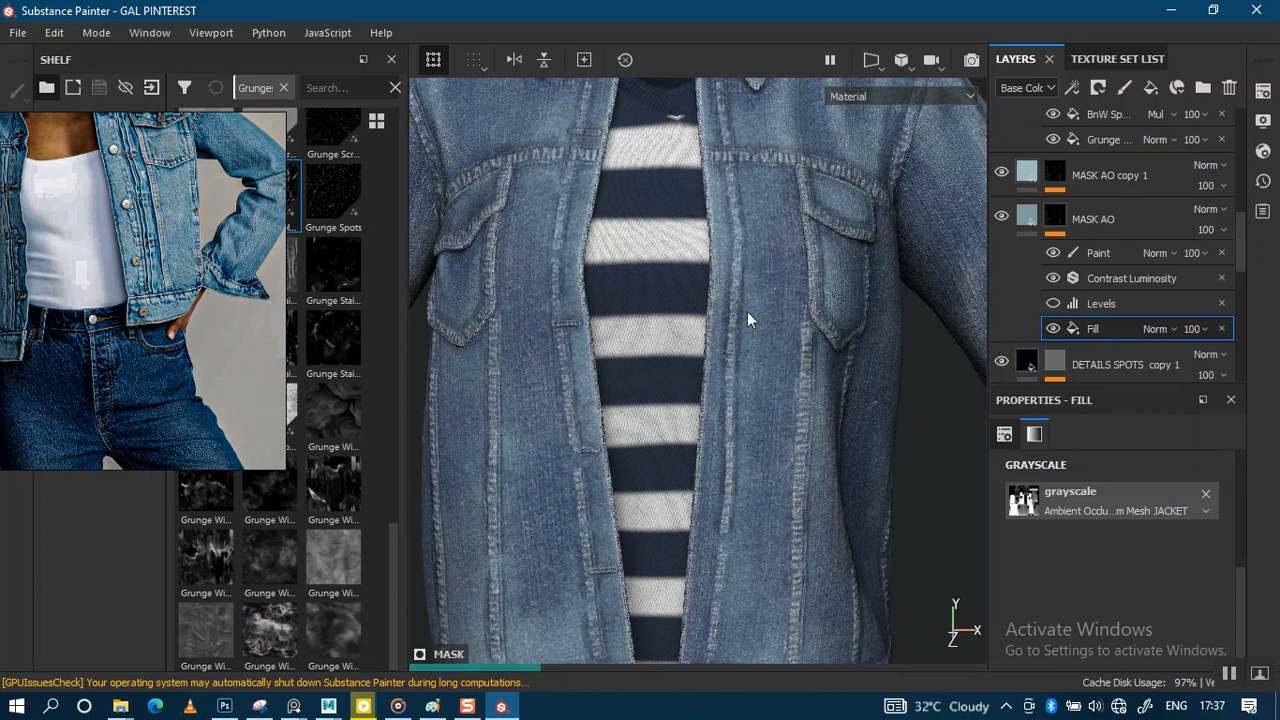
{"action": "scroll", "coordinate": [735, 315], "scroll_direction": "down", "scroll_amount": 3}
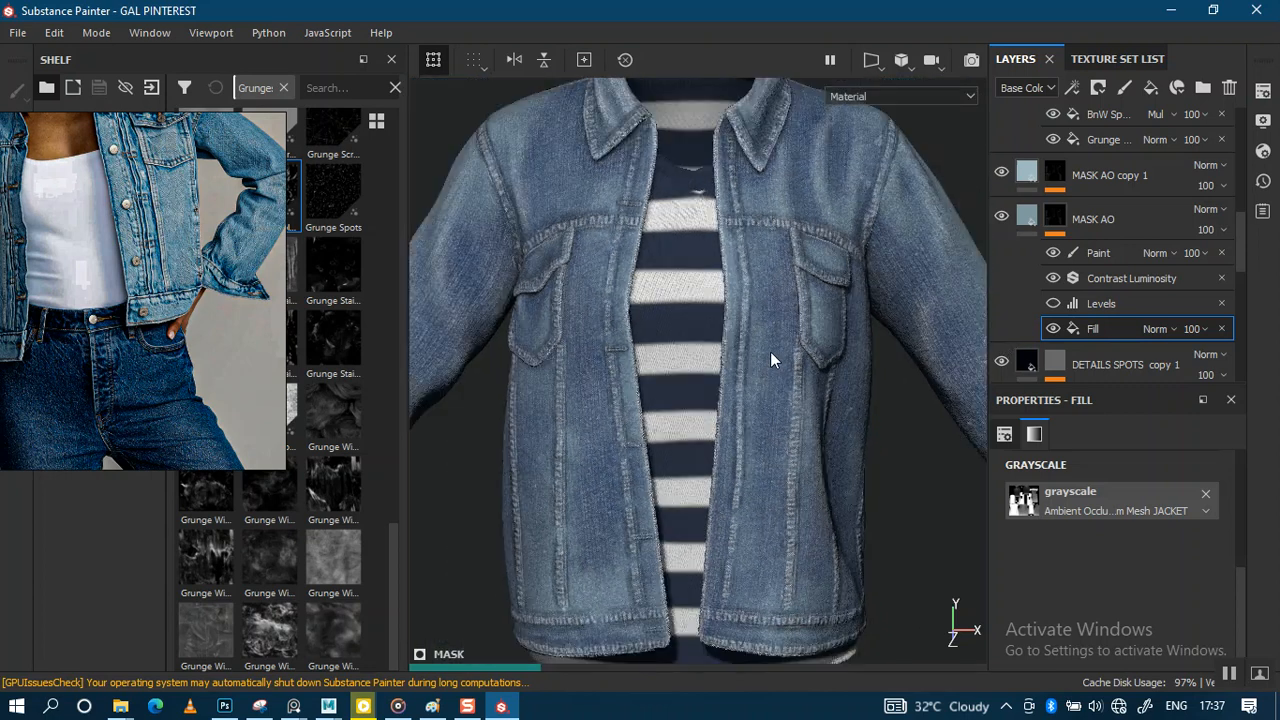
{"action": "scroll", "coordinate": [771, 290], "scroll_direction": "down", "scroll_amount": 2}
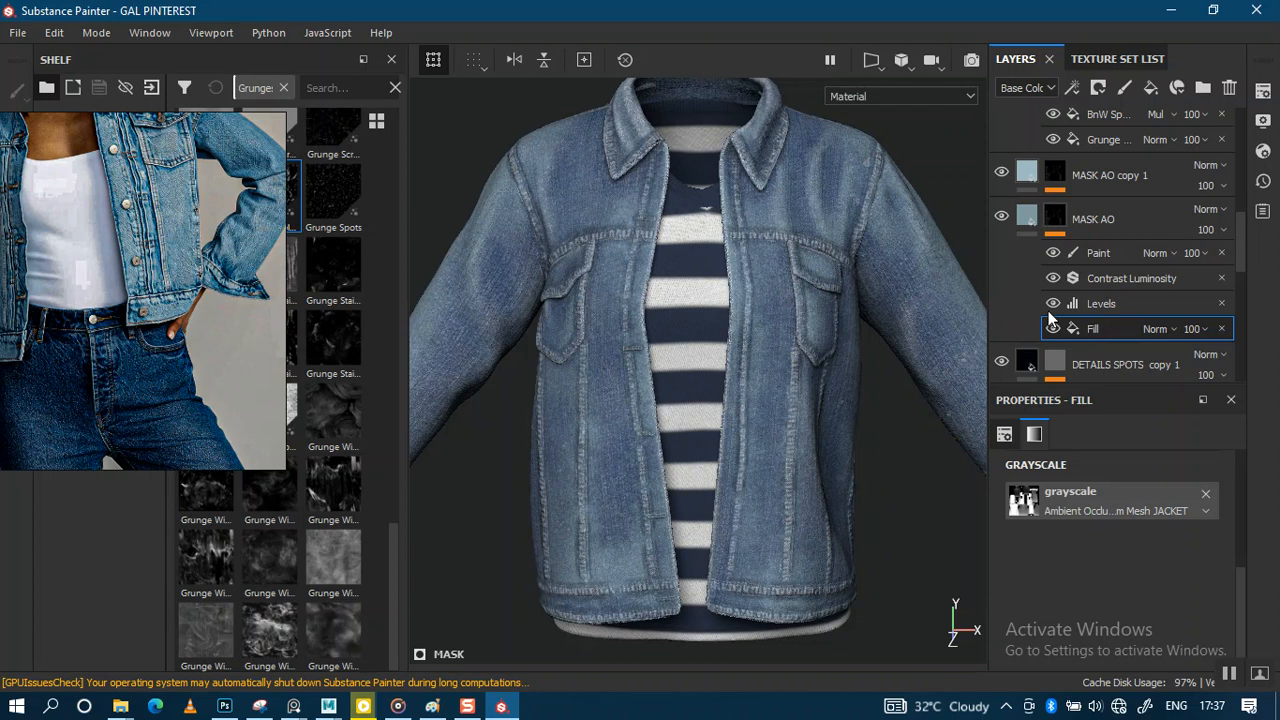
{"action": "right_click_drag", "start_coordinate": [860, 291], "coordinate": [781, 318], "text": "alt"}
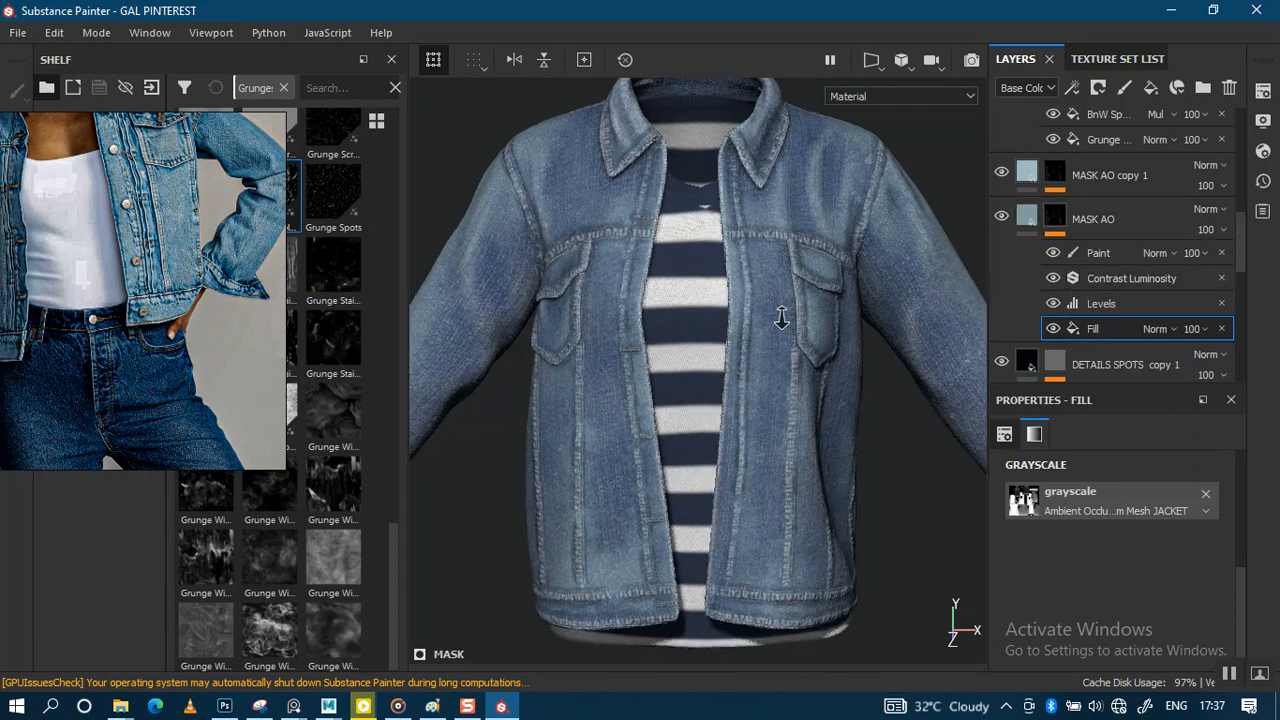
{"action": "mouse_move", "coordinate": [926, 306]}
{"action": "right_mouse_down", "text": "alt"}
{"action": "mouse_move", "coordinate": [821, 349]}
{"action": "mouse_move", "coordinate": [942, 293]}
{"action": "right_mouse_up", "text": "alt"}
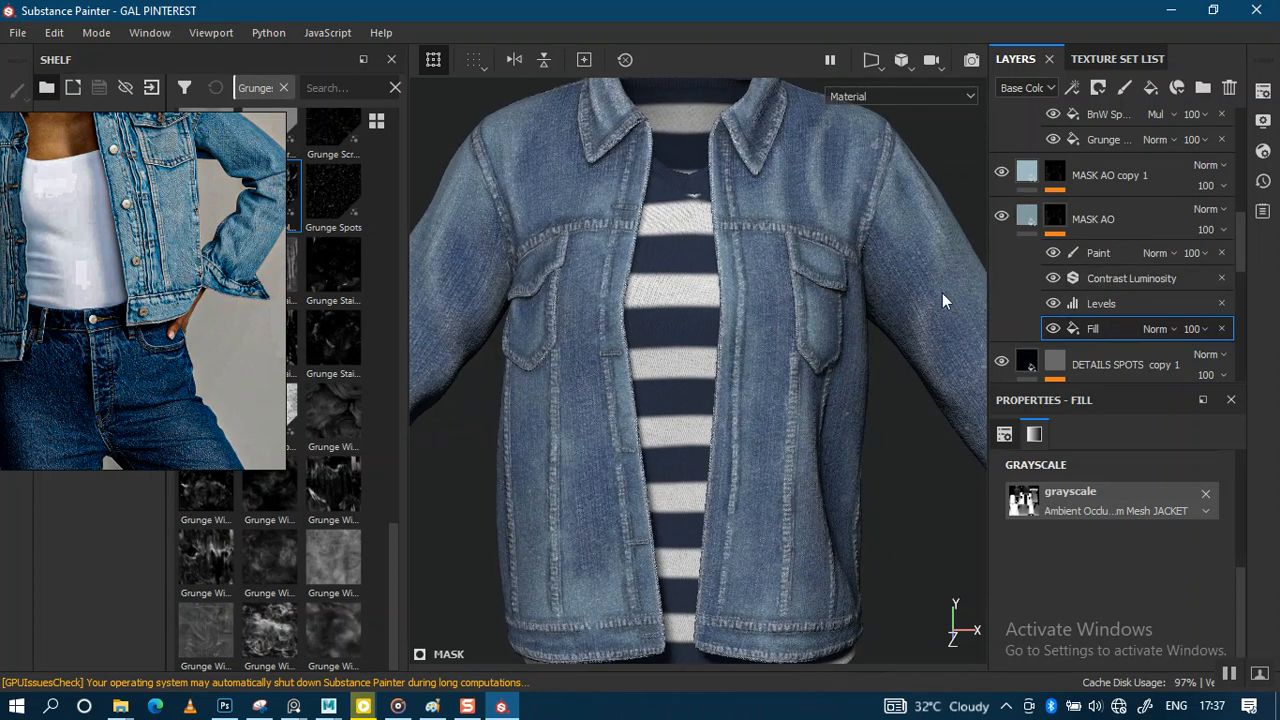
Step: Try painting a splash beside the chest pocket in the Paint effect of the SPOT SLACHES mask, and undo the stroke
{"action": "left_click", "coordinate": [1084, 226]}
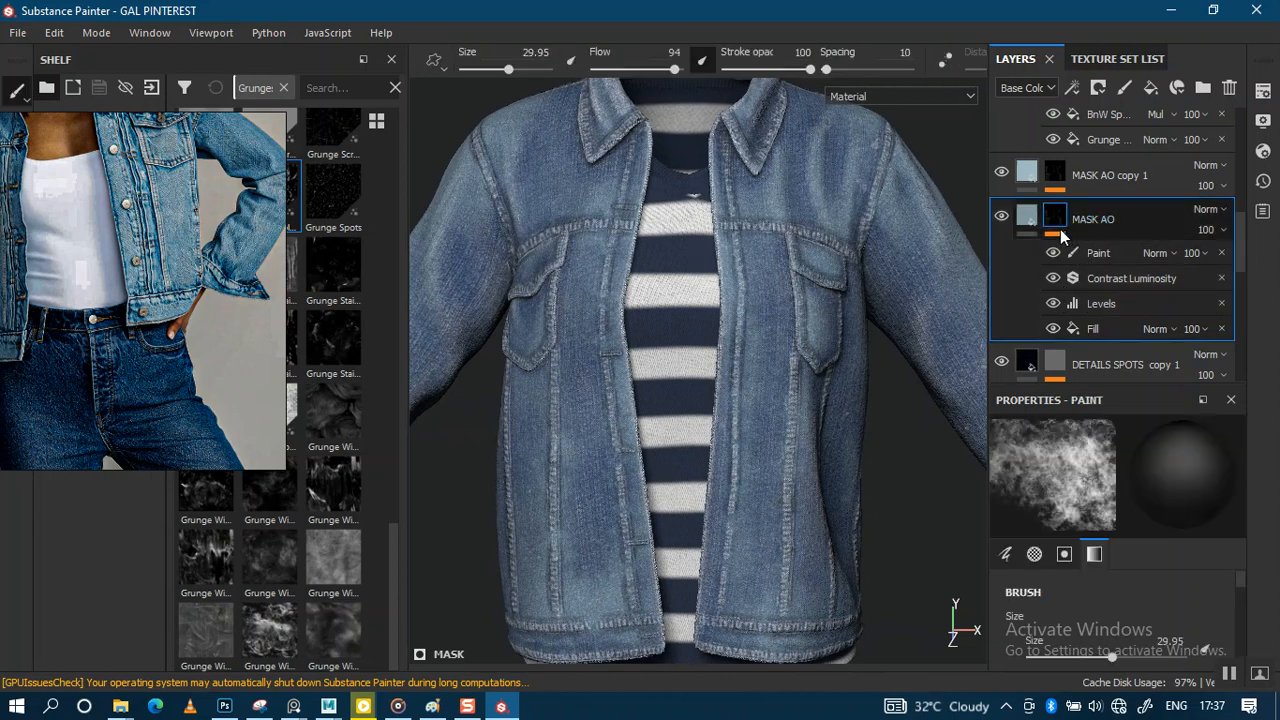
{"action": "left_click", "coordinate": [1110, 188]}
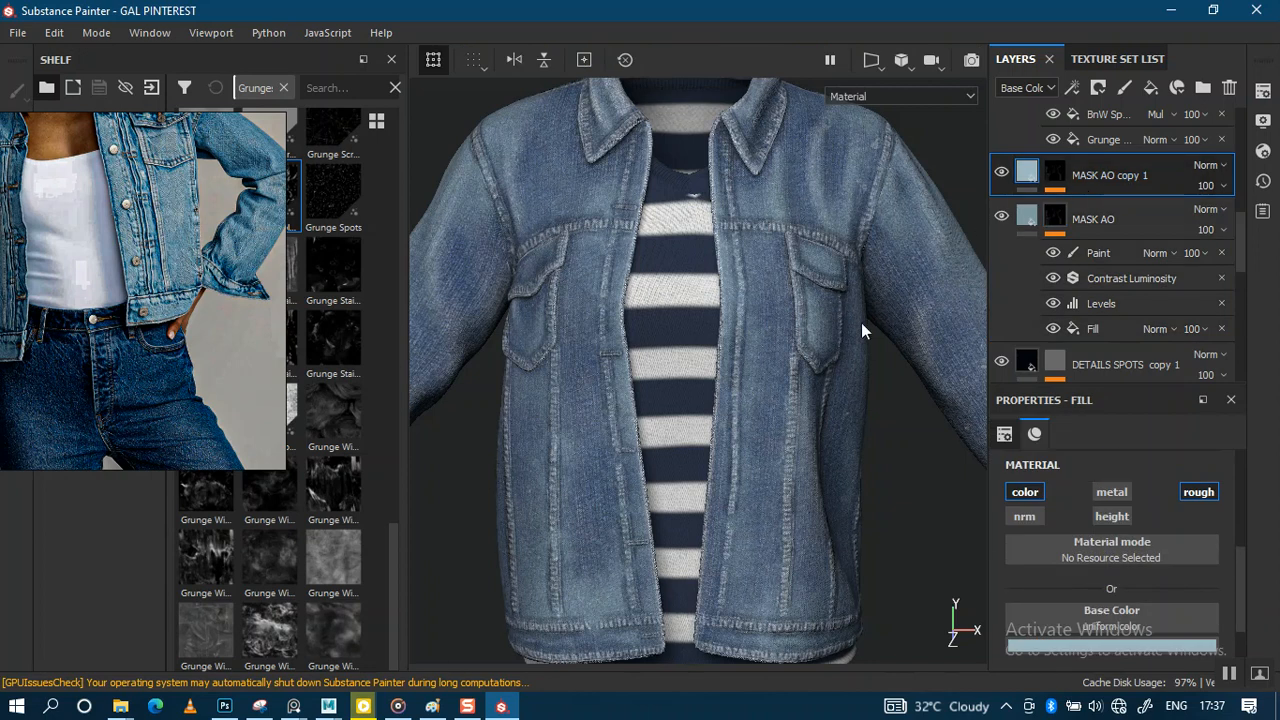
{"action": "scroll", "coordinate": [1235, 220], "scroll_direction": "up", "scroll_amount": 5}
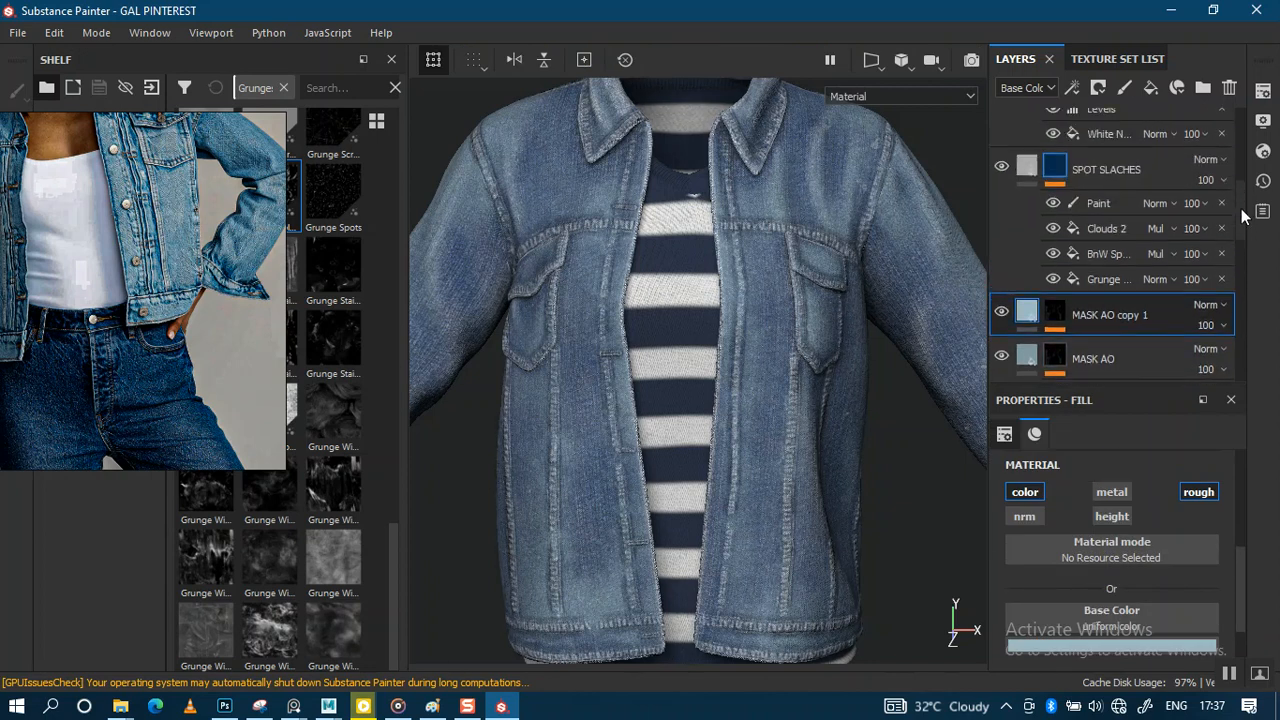
{"action": "scroll", "coordinate": [1240, 205], "scroll_direction": "up", "scroll_amount": 3}
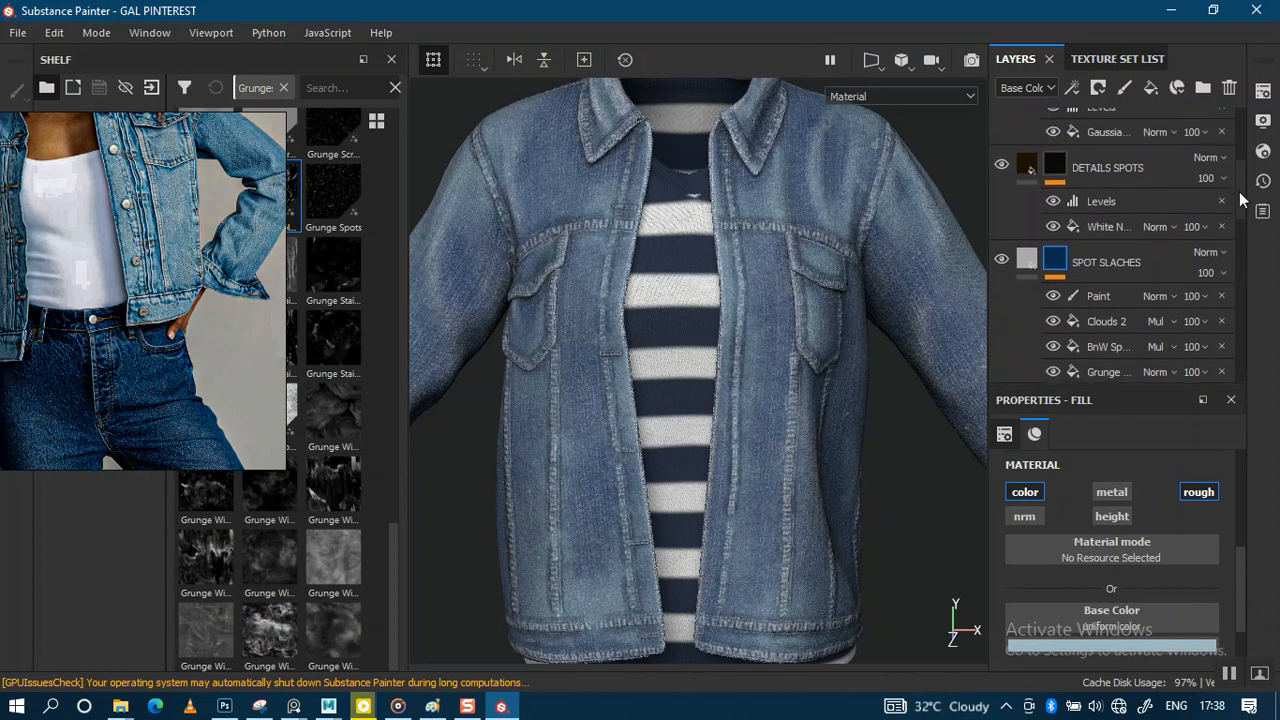
{"action": "scroll", "coordinate": [1239, 194], "scroll_direction": "down", "scroll_amount": 1}
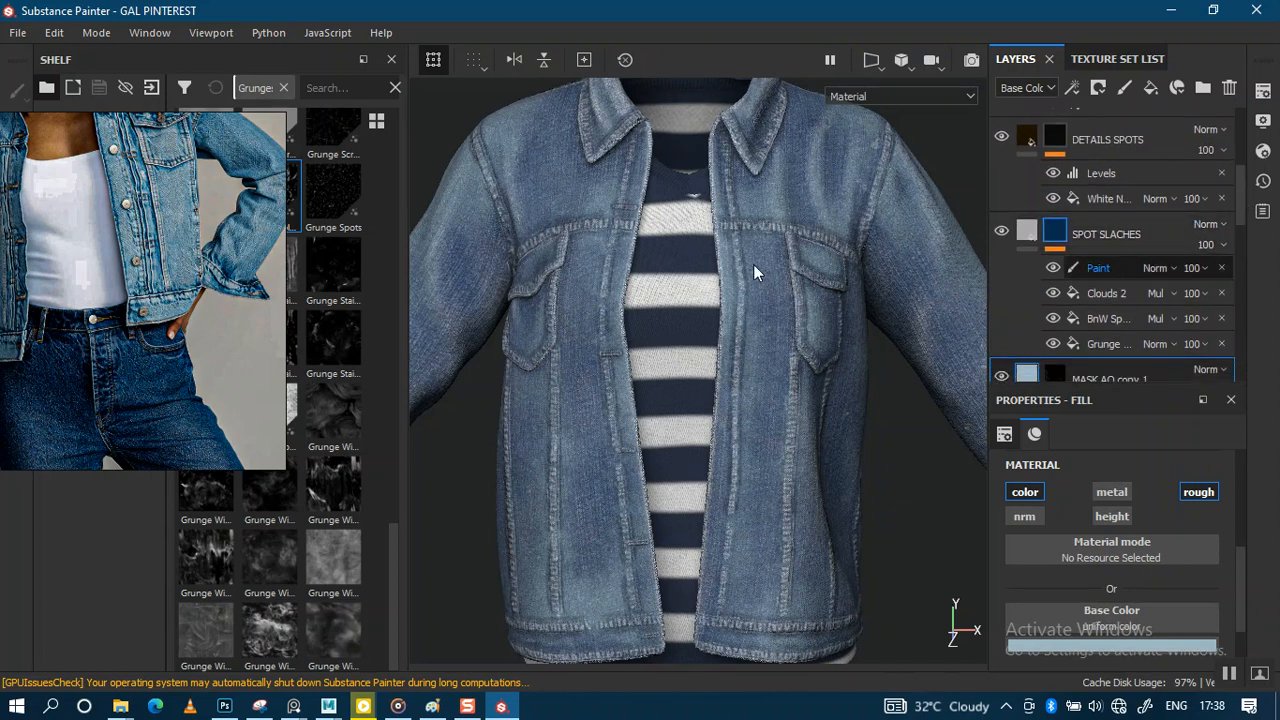
{"action": "scroll", "coordinate": [790, 360], "scroll_direction": "up", "scroll_amount": 3}
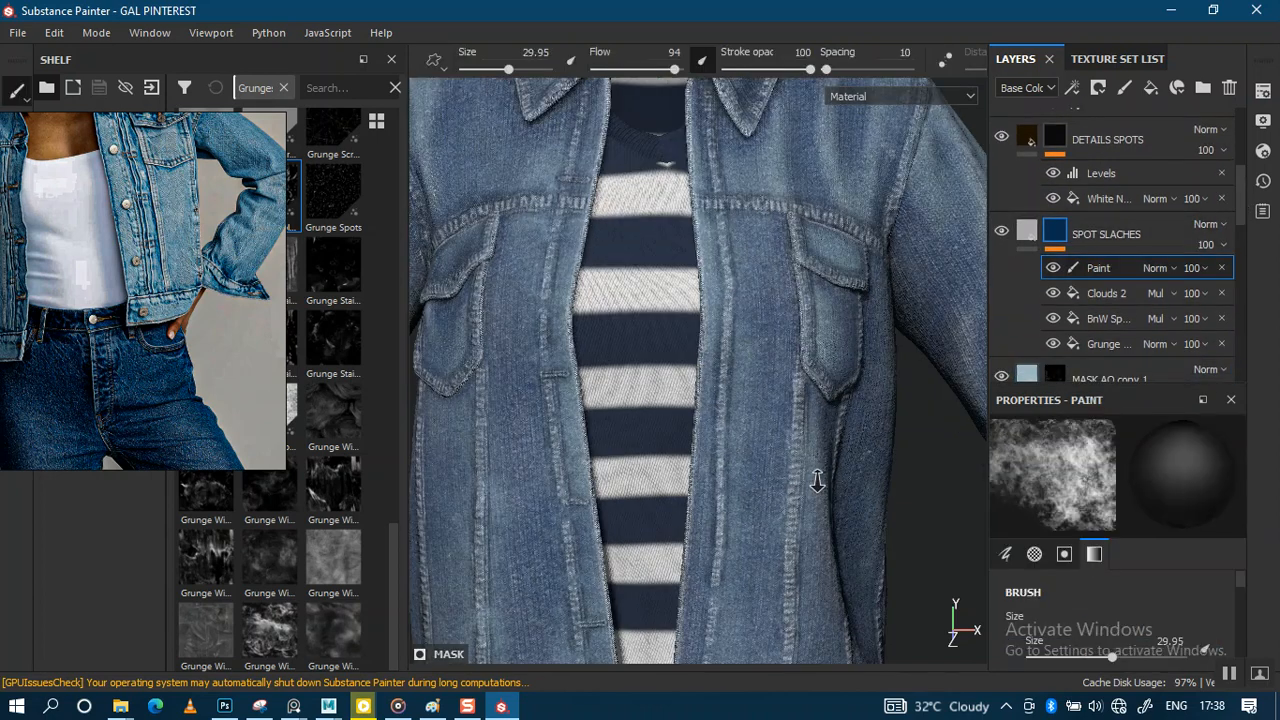
{"action": "left_click_drag", "start_coordinate": [756, 428], "coordinate": [763, 320]}
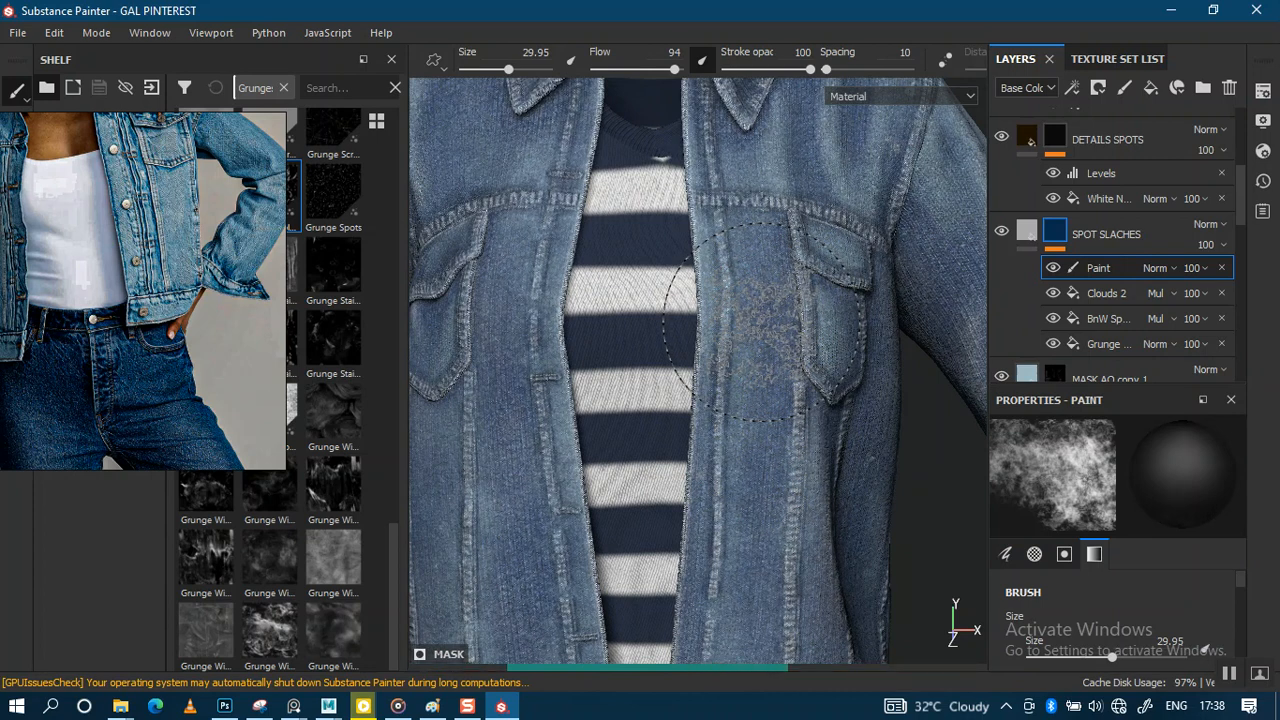
{"action": "key", "text": "ctrl+z"}
{"action": "scroll", "coordinate": [795, 345], "scroll_direction": "down", "scroll_amount": 1}
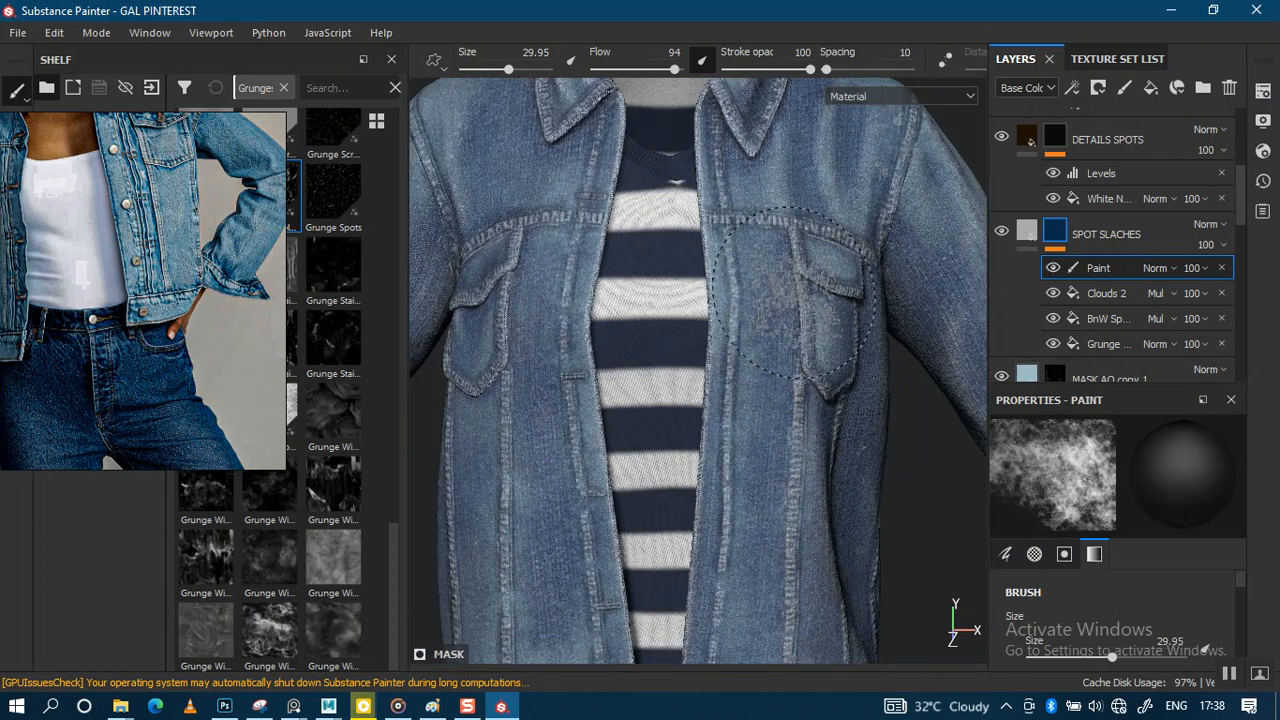
Step: Add a fill layer above SPOT SLACHES, disable its height and metal channels, and set its roughness to 0.9324
{"action": "left_click", "coordinate": [1083, 236]}
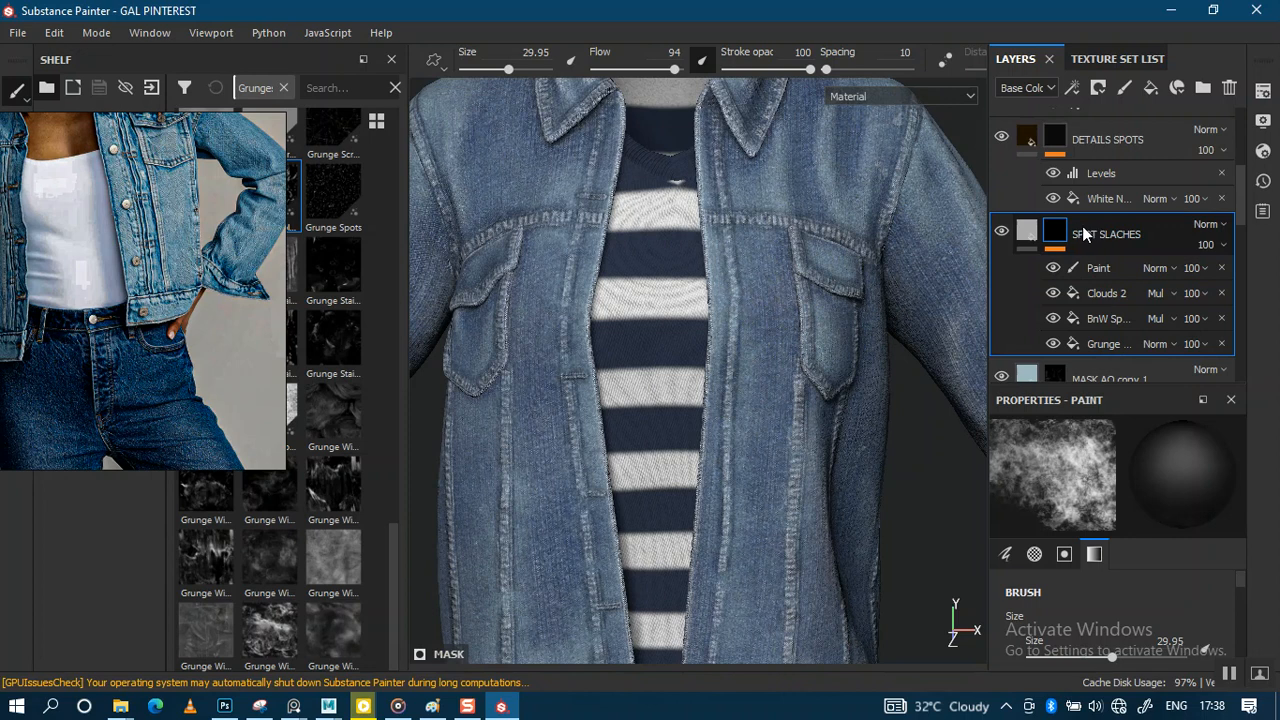
{"action": "left_click", "coordinate": [1150, 87]}
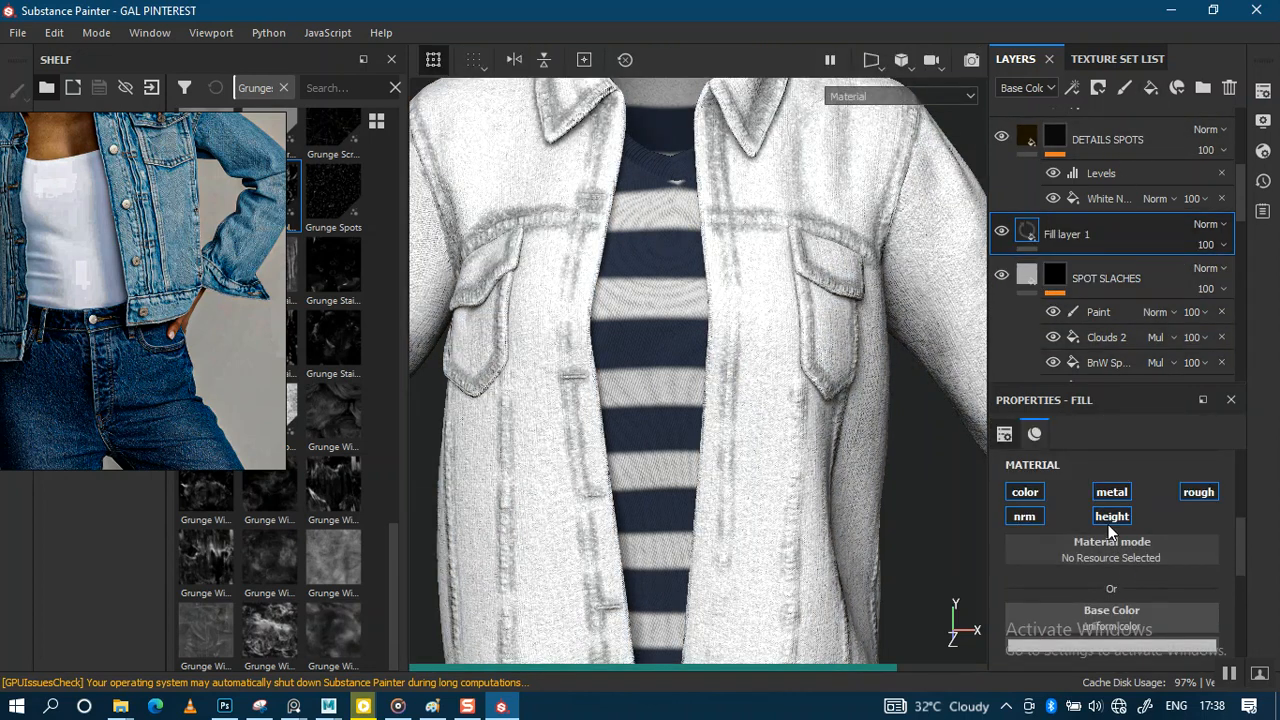
{"action": "left_click", "coordinate": [1102, 517]}
{"action": "left_click", "coordinate": [1113, 495]}
{"action": "left_click_drag", "start_coordinate": [1242, 553], "coordinate": [1241, 626]}
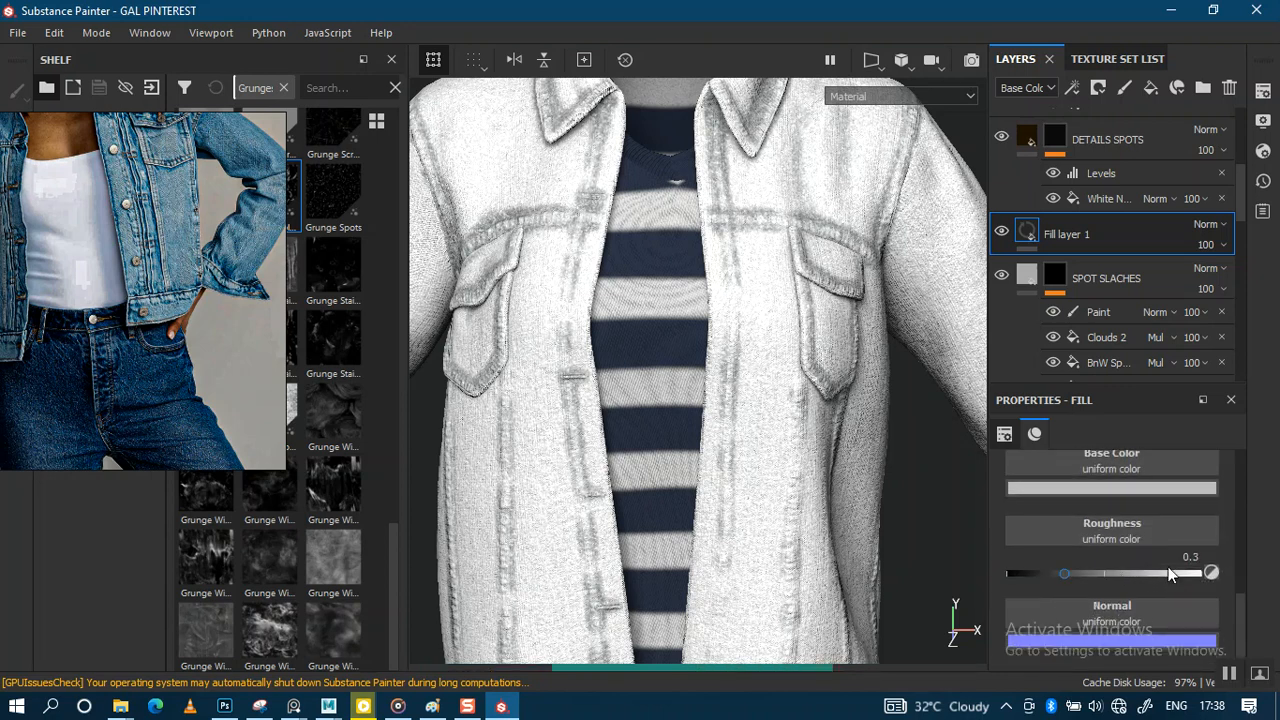
{"action": "left_click", "coordinate": [1189, 568]}
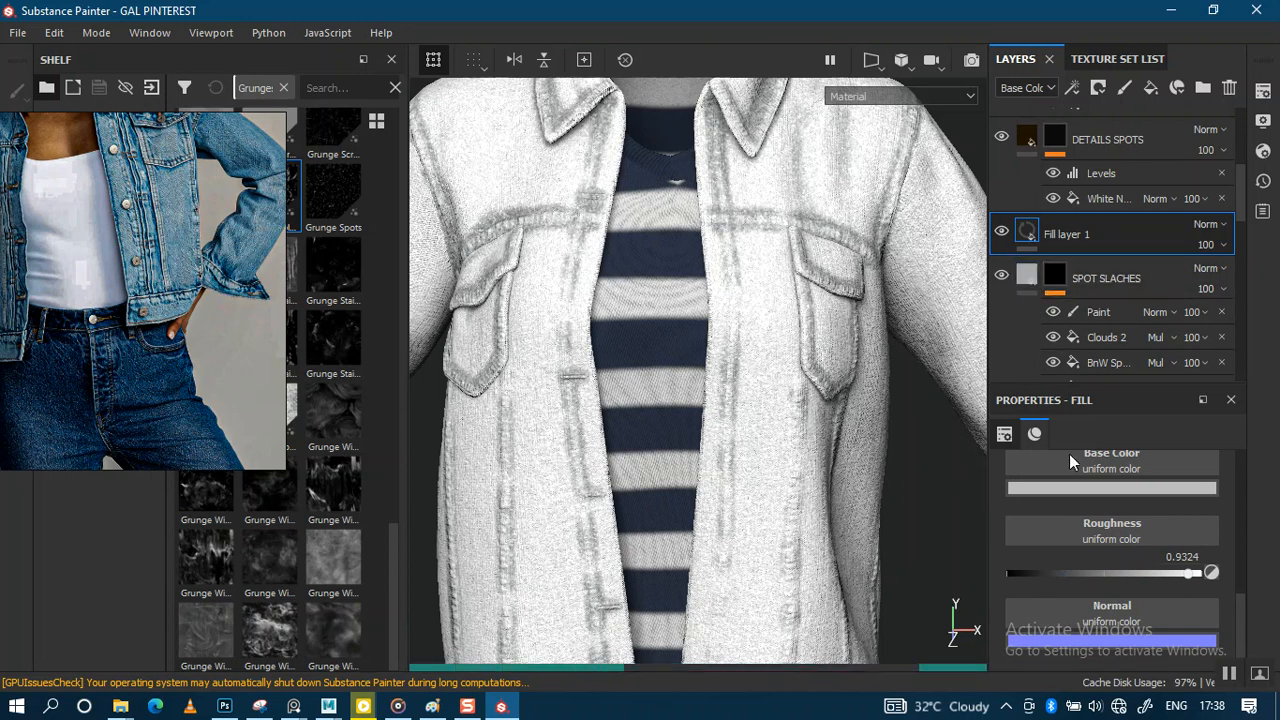
Step: Set the new fill layer's base color to light grey and give the layer a black mask
{"action": "left_click", "coordinate": [1071, 489]}
{"action": "left_click_drag", "start_coordinate": [1027, 350], "coordinate": [1011, 332]}
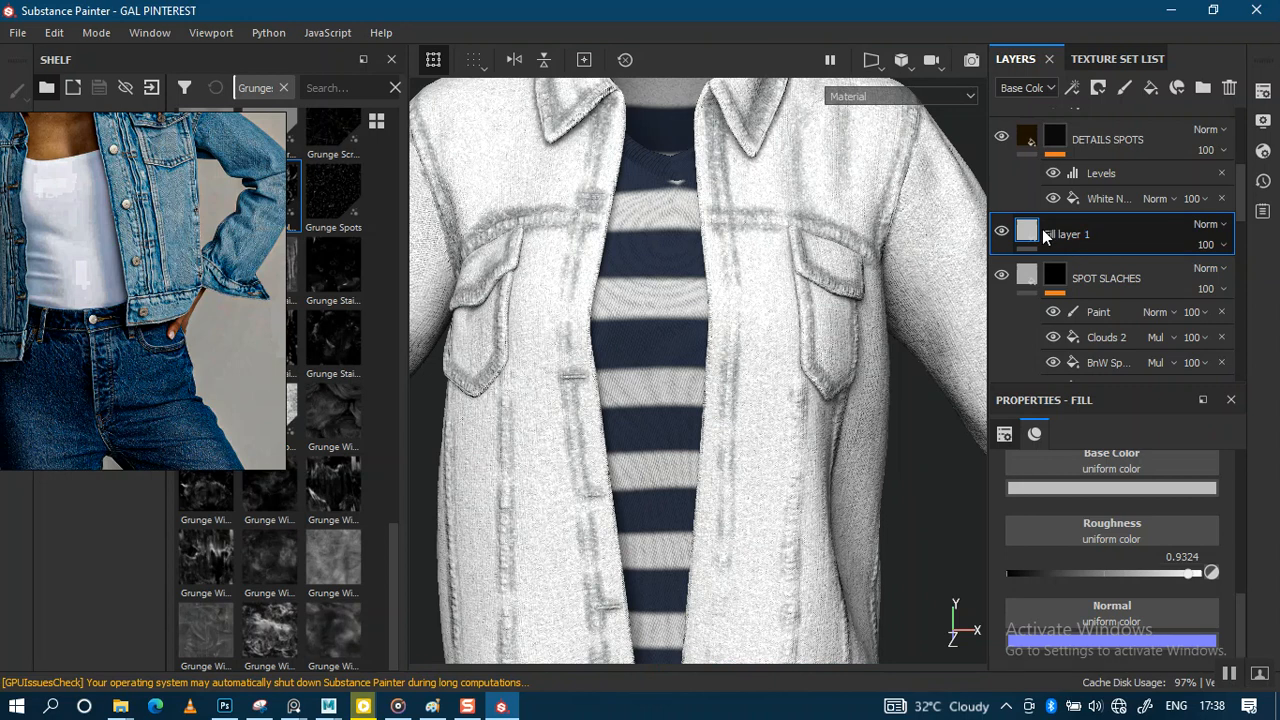
{"action": "right_click", "coordinate": [1040, 230]}
{"action": "left_click", "coordinate": [843, 31]}
{"action": "key", "text": "1"}
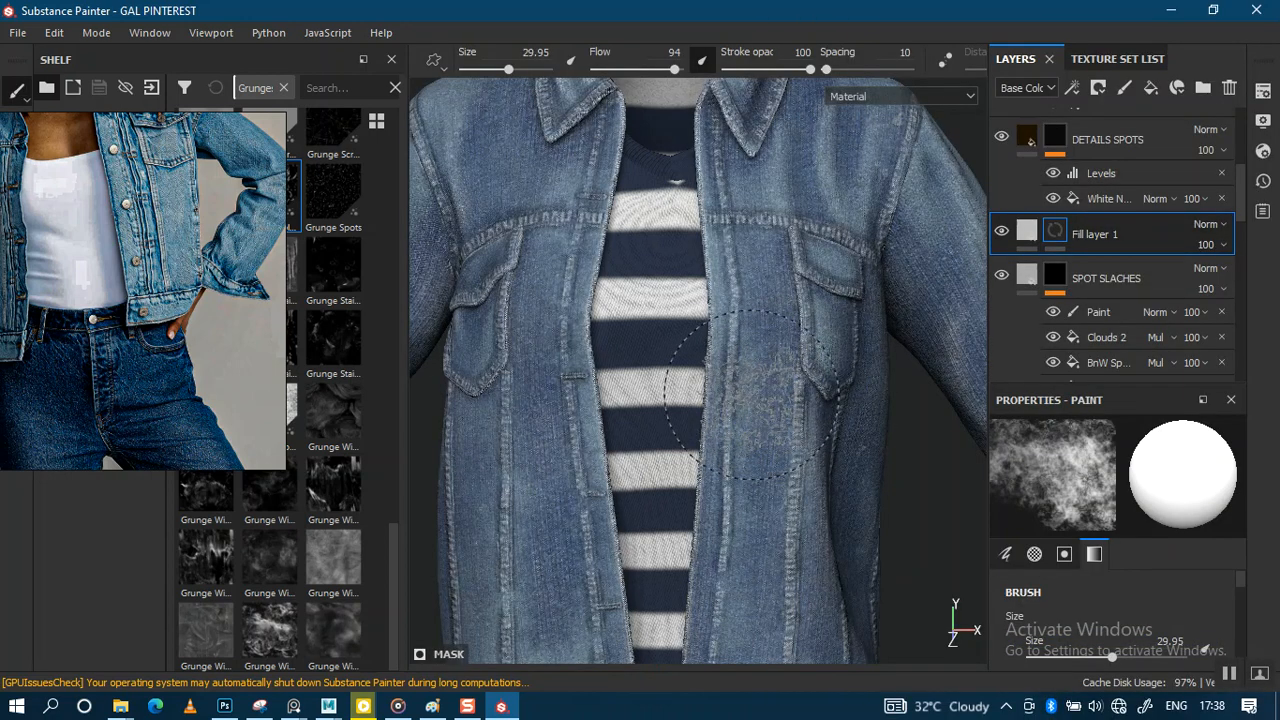
Step: Undo a test stroke on the jacket front and set the brush to size 21.83, flow 27 and stroke opacity 25
{"action": "right_click_drag", "start_coordinate": [768, 381], "coordinate": [742, 381], "text": "ctrl"}
{"action": "mouse_move", "coordinate": [745, 385]}
{"action": "left_mouse_down"}
{"action": "mouse_move", "coordinate": [757, 430]}
{"action": "mouse_move", "coordinate": [805, 306]}
{"action": "left_mouse_up"}
{"action": "key", "text": "ctrl+z"}
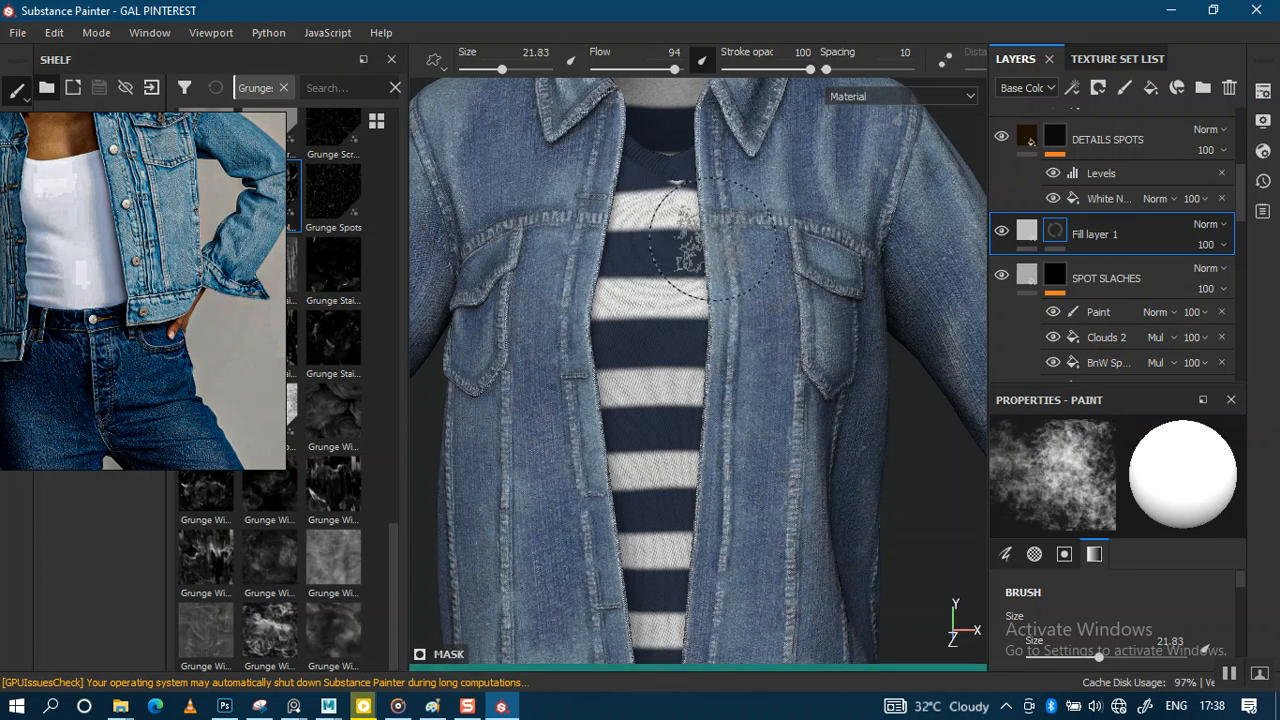
{"action": "left_click_drag", "start_coordinate": [772, 74], "coordinate": [617, 75]}
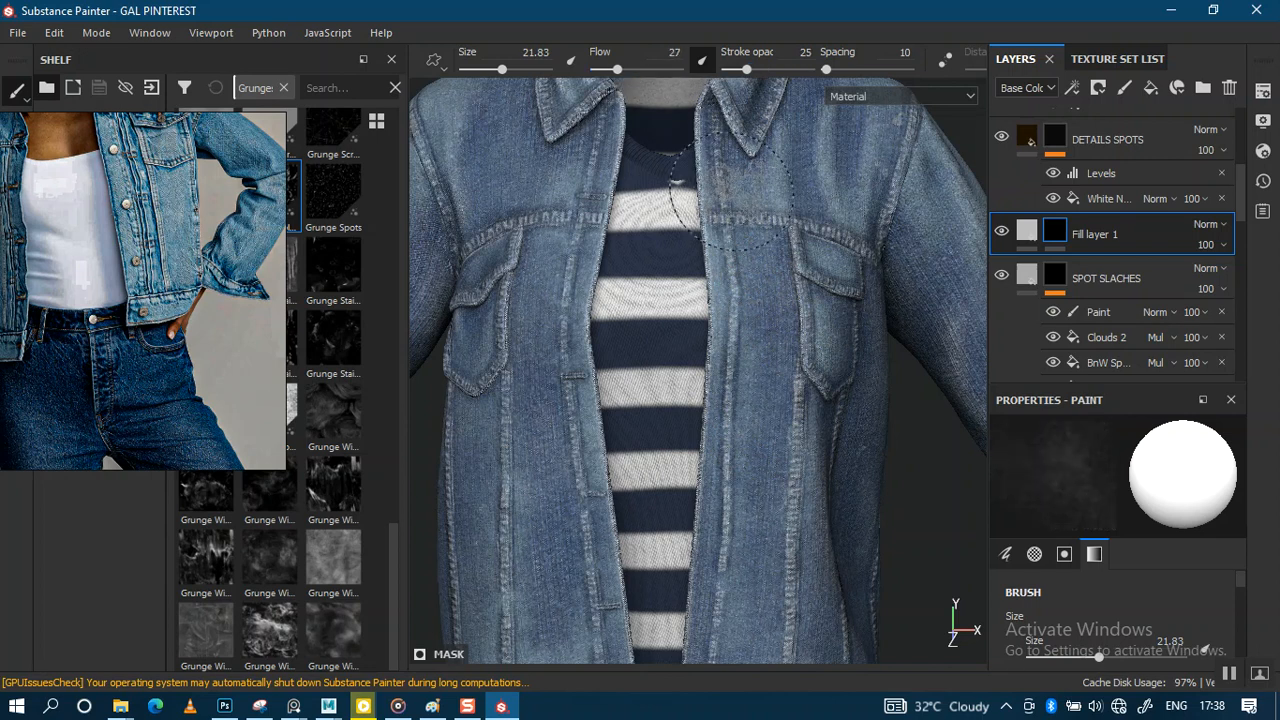
Step: Paint faint light wear on the upper chest near the shoulder seam in the fill layer's mask, reducing the brush size to 14.99 and 10.7
{"action": "middle_click_drag", "start_coordinate": [783, 267], "coordinate": [780, 453], "text": "alt"}
{"action": "left_click_drag", "start_coordinate": [780, 260], "coordinate": [690, 290], "text": "alt"}
{"action": "right_click_drag", "start_coordinate": [690, 290], "coordinate": [757, 430], "text": "alt"}
{"action": "mouse_move", "coordinate": [757, 430]}
{"action": "left_mouse_down", "text": "alt"}
{"action": "mouse_move", "coordinate": [700, 302]}
{"action": "mouse_move", "coordinate": [724, 314]}
{"action": "left_mouse_up", "text": "alt"}
{"action": "right_click_drag", "start_coordinate": [716, 326], "coordinate": [690, 326], "text": "ctrl"}
{"action": "mouse_move", "coordinate": [778, 458]}
{"action": "left_mouse_down", "text": "alt"}
{"action": "mouse_move", "coordinate": [766, 300]}
{"action": "mouse_move", "coordinate": [742, 314]}
{"action": "mouse_move", "coordinate": [774, 354]}
{"action": "mouse_move", "coordinate": [762, 262]}
{"action": "mouse_move", "coordinate": [742, 382]}
{"action": "mouse_move", "coordinate": [770, 224]}
{"action": "left_mouse_up", "text": "alt"}
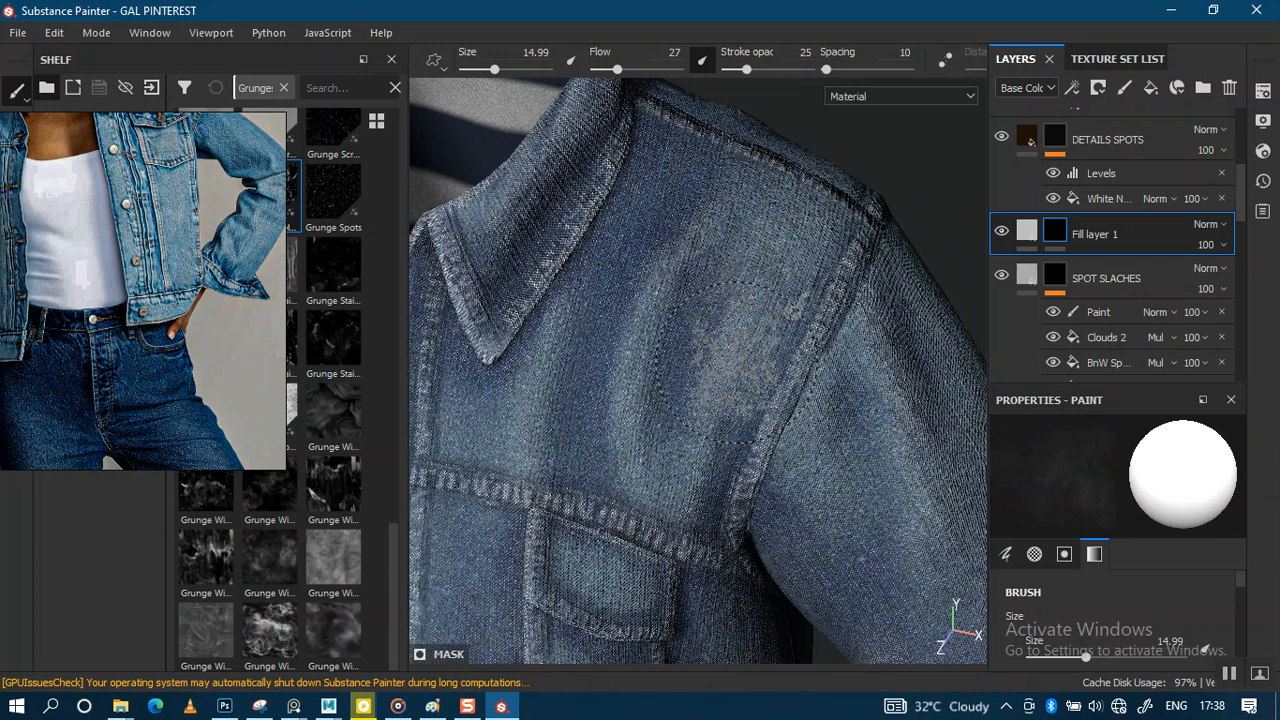
{"action": "right_click_drag", "start_coordinate": [793, 252], "coordinate": [782, 252], "text": "ctrl"}
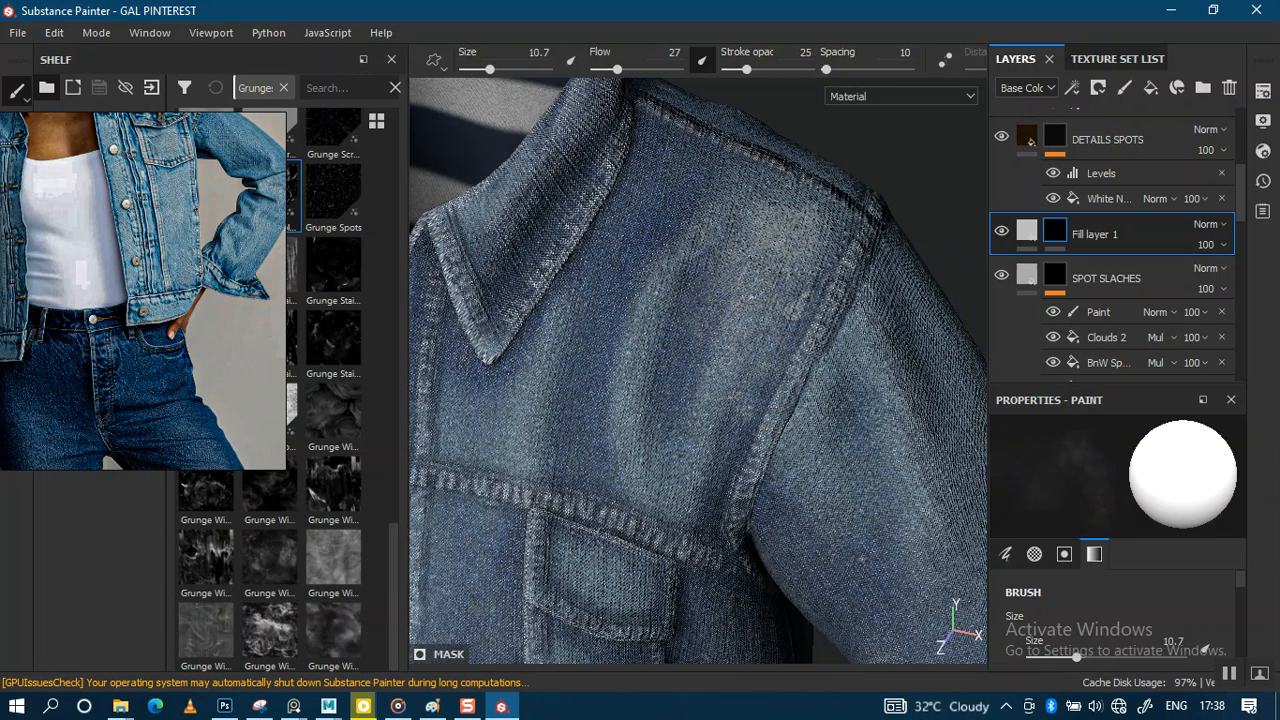
Step: Paint faint light wear on the chest panel between the collar tip and the yoke seam in the fill layer's mask
{"action": "left_click_drag", "start_coordinate": [770, 245], "coordinate": [782, 209], "text": "alt"}
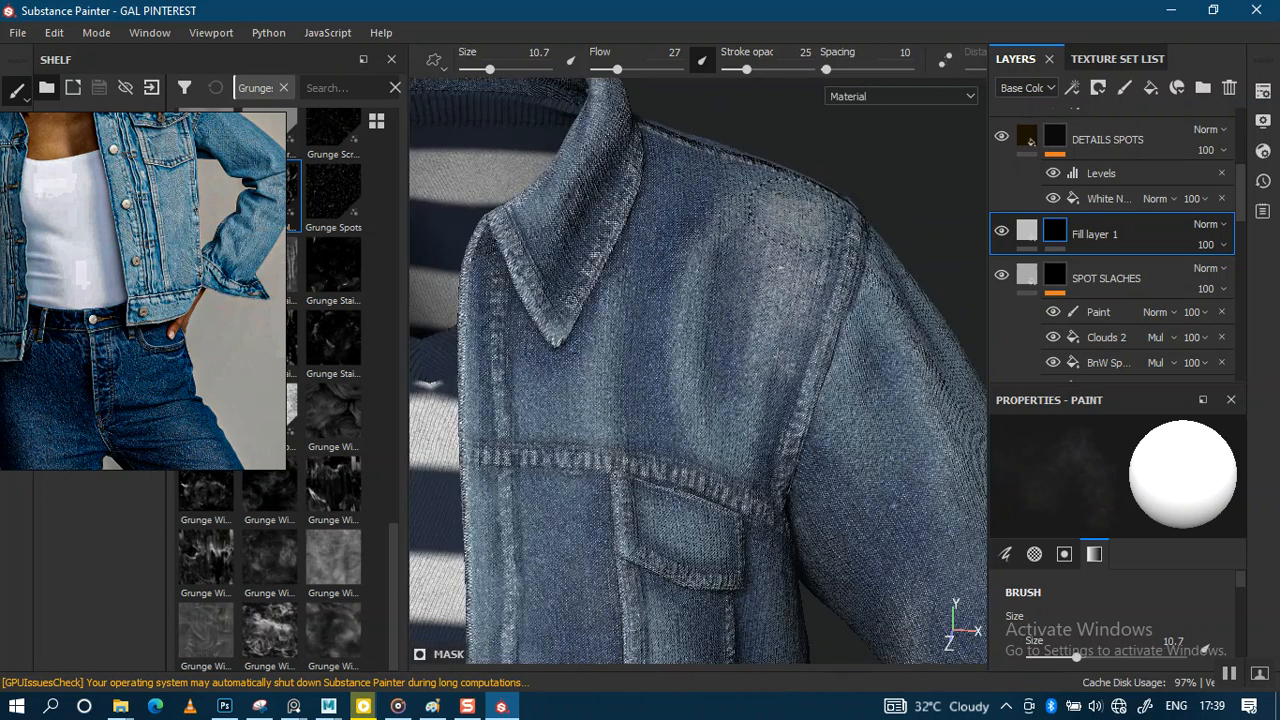
{"action": "left_click_drag", "start_coordinate": [566, 428], "coordinate": [610, 373]}
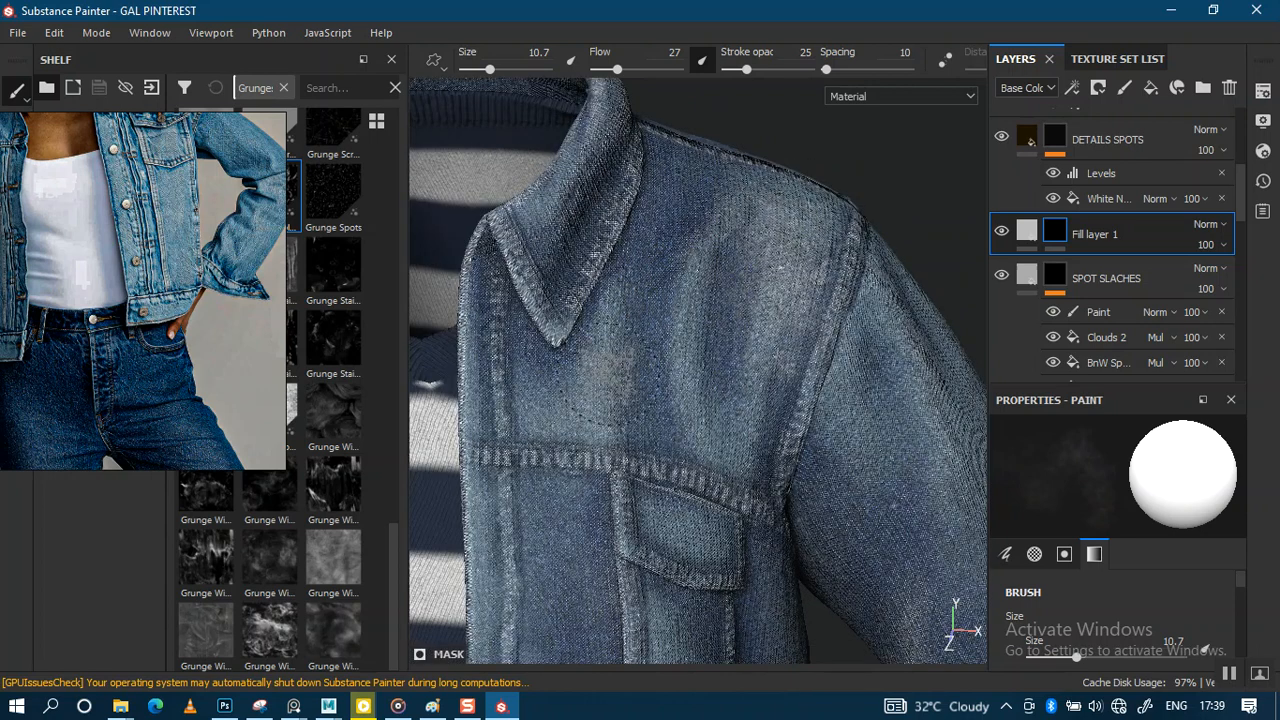
{"action": "left_click_drag", "start_coordinate": [708, 217], "coordinate": [710, 372], "text": "alt"}
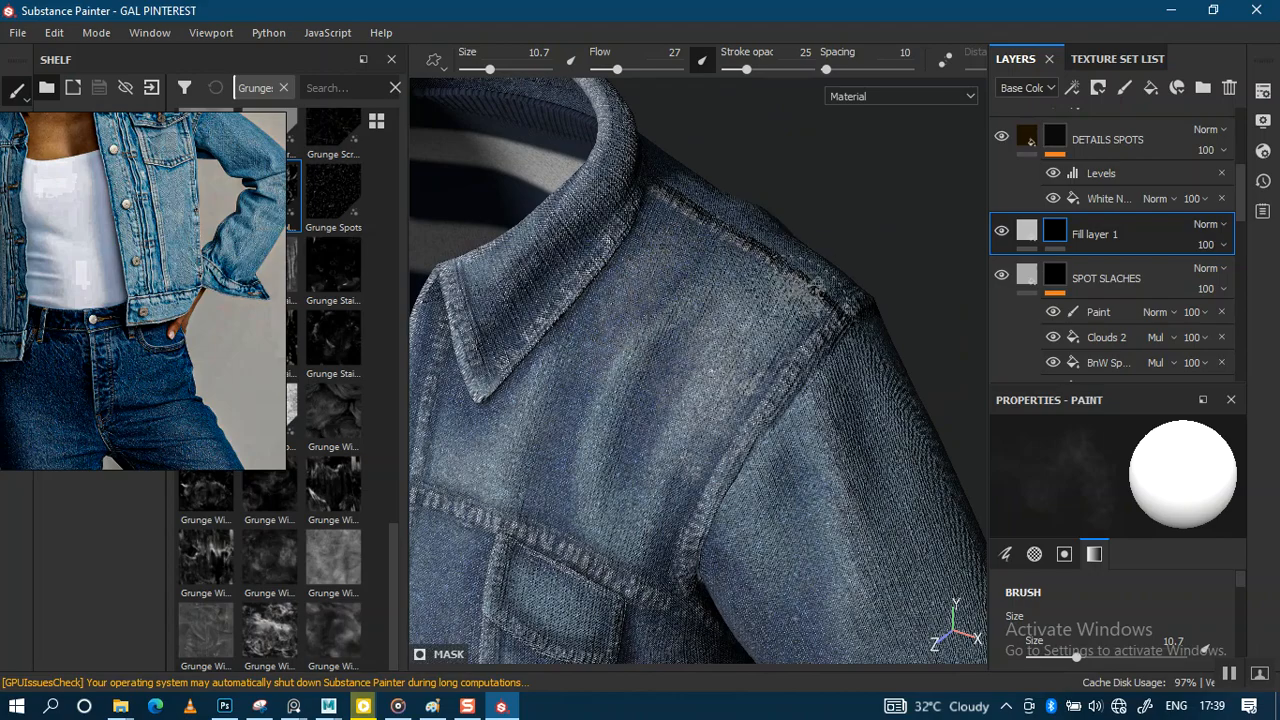
Step: Set the brush size to 16.58 and paint light wear on the opposite upper chest, from the shoulder seam to the collar tip
{"action": "left_click_drag", "start_coordinate": [784, 358], "coordinate": [735, 315], "text": "alt"}
{"action": "left_click_drag", "start_coordinate": [754, 249], "coordinate": [899, 170], "text": "alt"}
{"action": "mouse_move", "coordinate": [708, 262]}
{"action": "left_mouse_down", "text": "alt"}
{"action": "mouse_move", "coordinate": [651, 277]}
{"action": "mouse_move", "coordinate": [729, 366]}
{"action": "mouse_move", "coordinate": [750, 270]}
{"action": "mouse_move", "coordinate": [767, 254]}
{"action": "mouse_move", "coordinate": [722, 123]}
{"action": "mouse_move", "coordinate": [746, 137]}
{"action": "left_mouse_up", "text": "alt"}
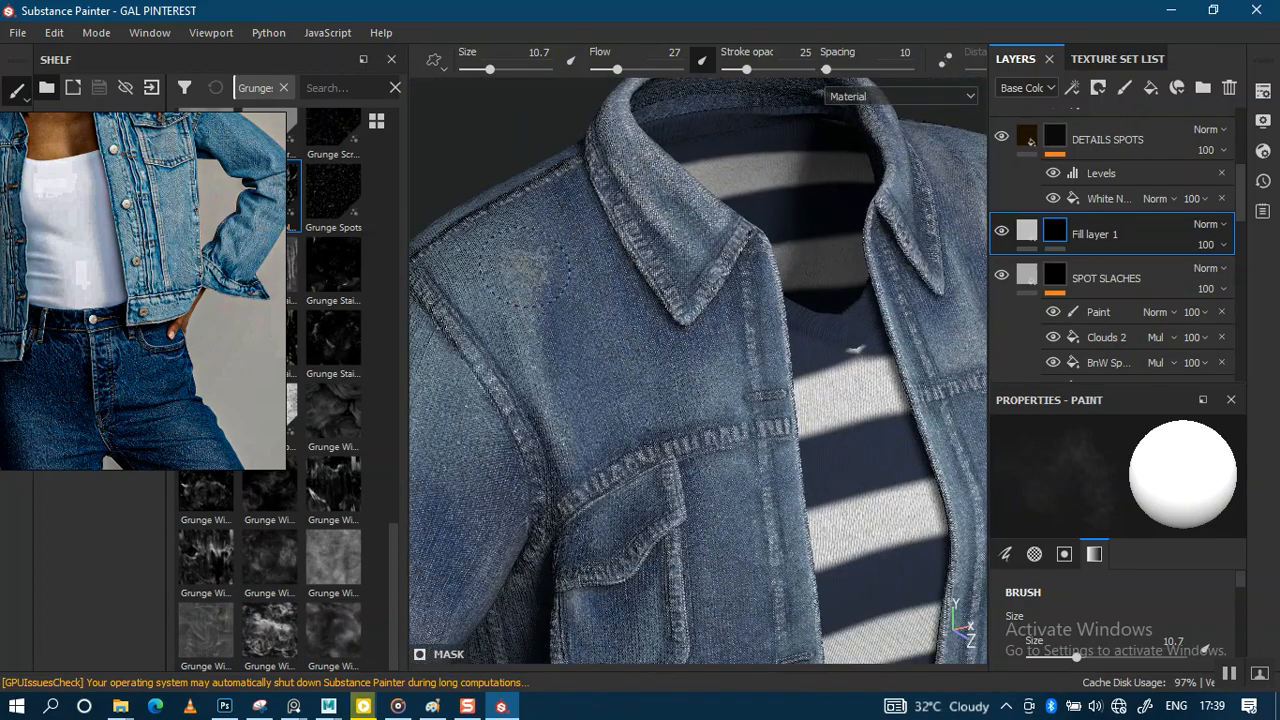
{"action": "right_click_drag", "start_coordinate": [505, 265], "coordinate": [560, 268], "text": "ctrl"}
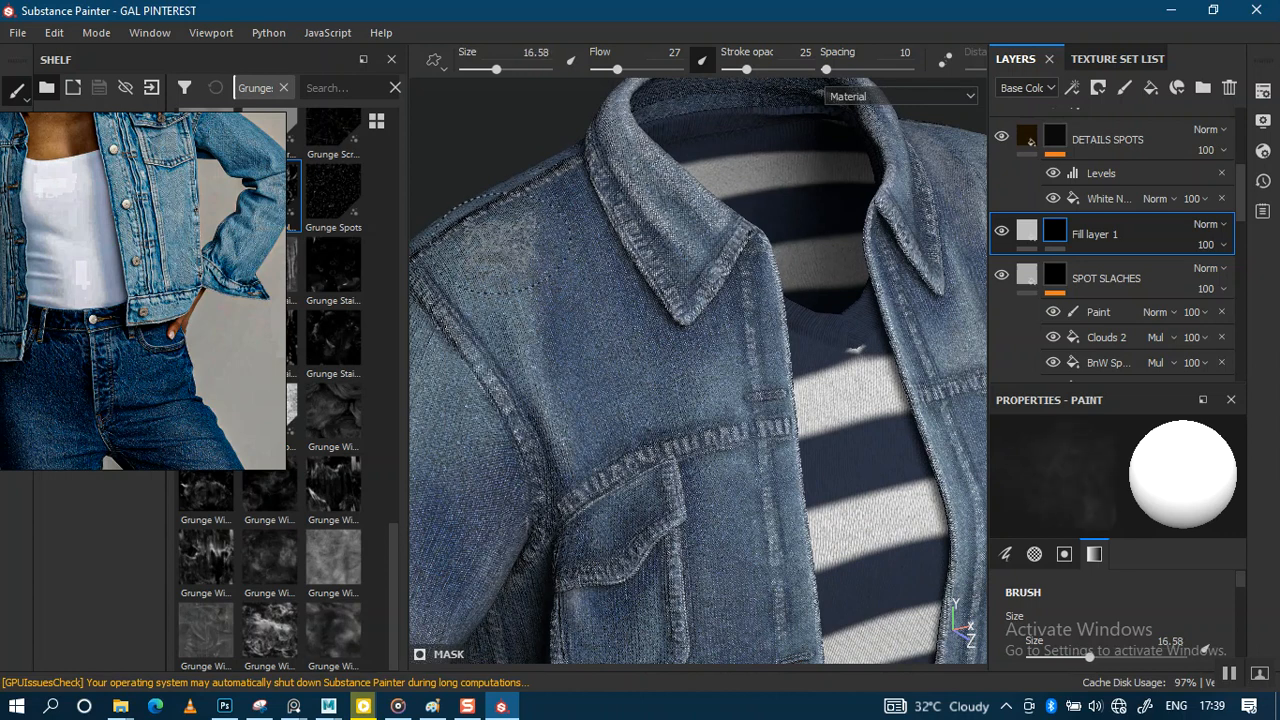
{"action": "left_click_drag", "start_coordinate": [597, 302], "coordinate": [612, 282]}
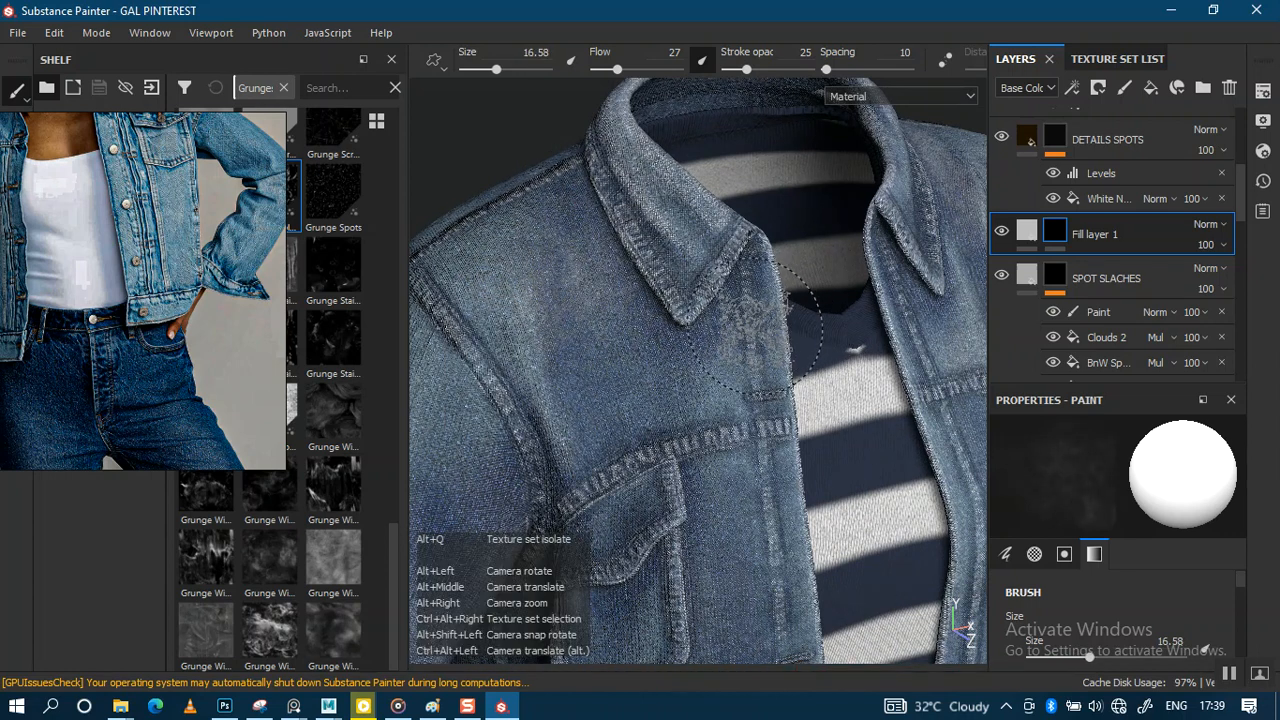
{"action": "middle_click_drag", "start_coordinate": [763, 333], "coordinate": [811, 238], "text": "alt"}
{"action": "left_click_drag", "start_coordinate": [811, 238], "coordinate": [826, 232], "text": "alt"}
{"action": "mouse_move", "coordinate": [647, 200]}
{"action": "left_mouse_down"}
{"action": "mouse_move", "coordinate": [586, 152]}
{"action": "mouse_move", "coordinate": [584, 133]}
{"action": "mouse_move", "coordinate": [716, 157]}
{"action": "left_mouse_up"}
{"action": "right_click_drag", "start_coordinate": [720, 165], "coordinate": [705, 166], "text": "ctrl"}
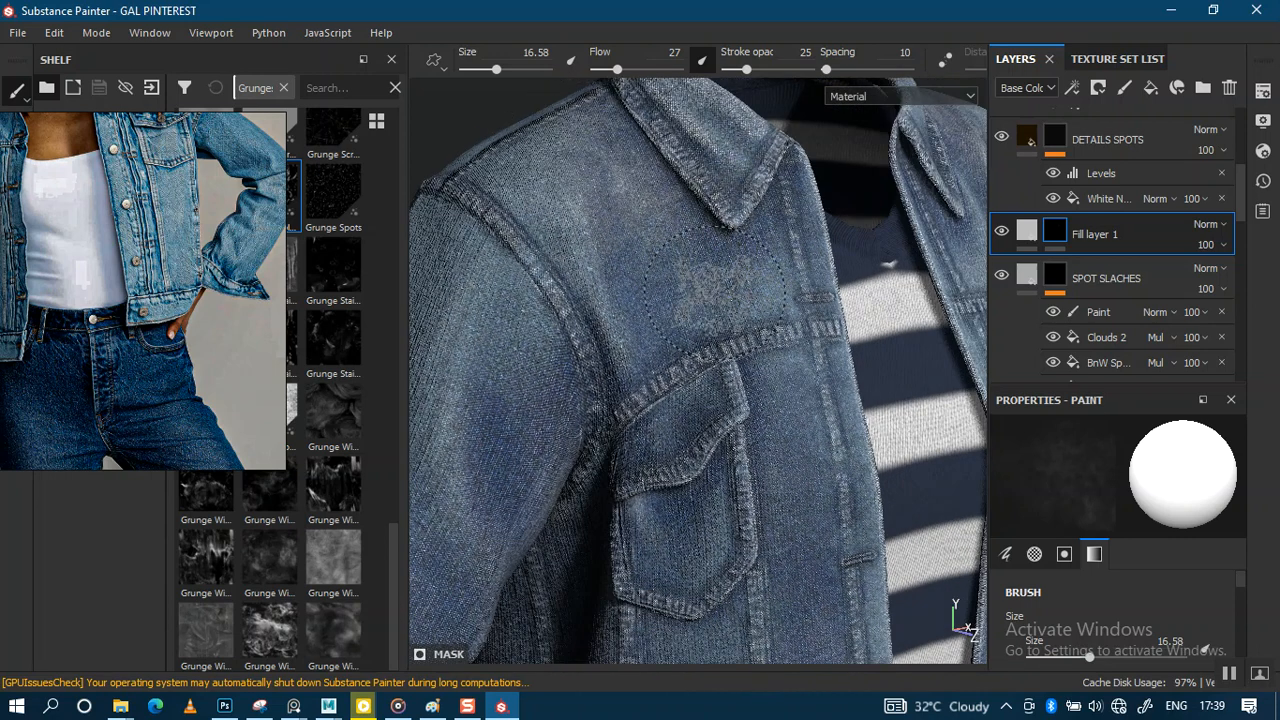
Step: Reduce the brush size to 10.7 and dab faint wear below the collar and on the adjoining upper sleeve
{"action": "left_click_drag", "start_coordinate": [705, 166], "coordinate": [690, 245], "text": "alt"}
{"action": "right_click_drag", "start_coordinate": [692, 250], "coordinate": [684, 252], "text": "ctrl"}
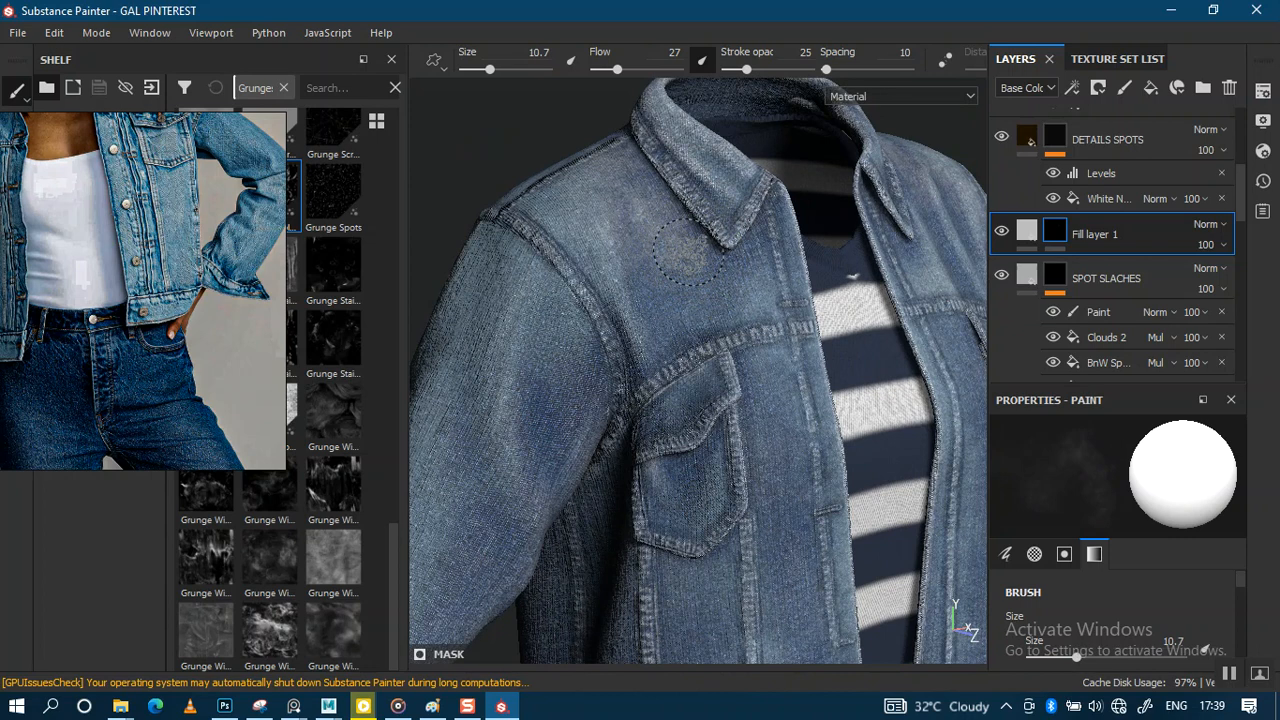
{"action": "mouse_move", "coordinate": [725, 318]}
{"action": "left_mouse_down", "text": "alt"}
{"action": "mouse_move", "coordinate": [766, 220]}
{"action": "mouse_move", "coordinate": [615, 270]}
{"action": "left_mouse_up", "text": "alt"}
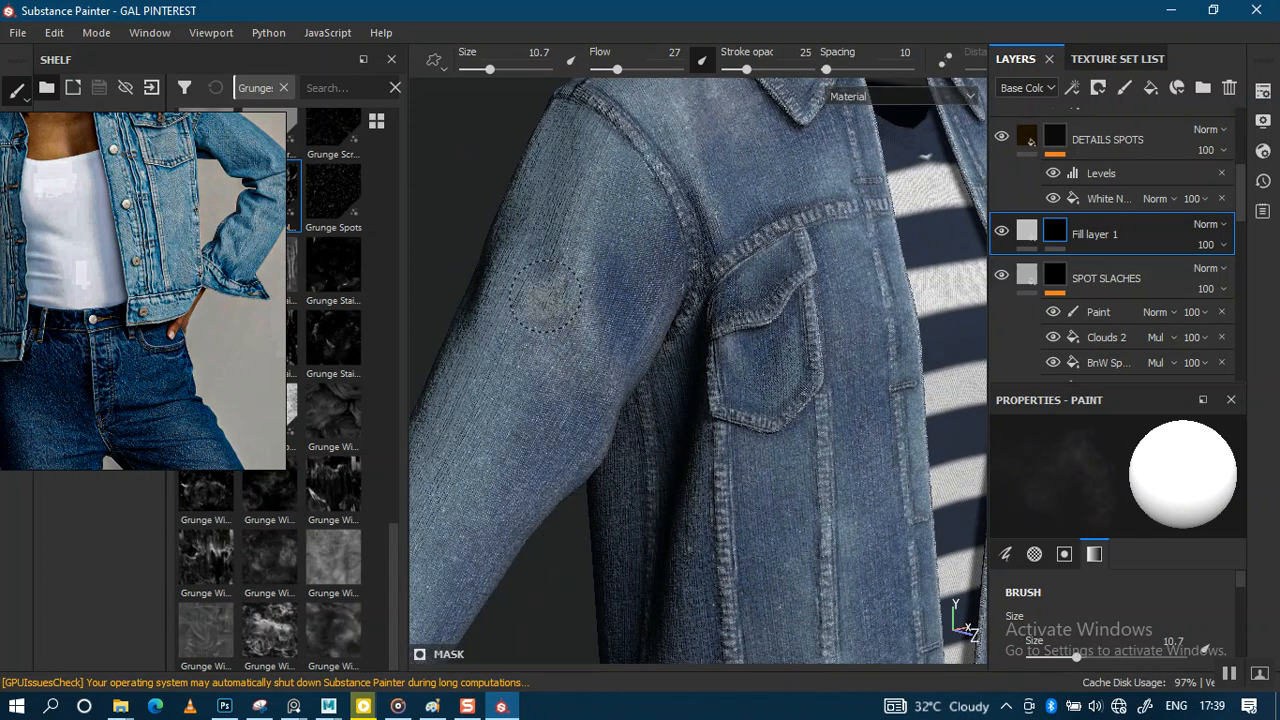
{"action": "mouse_move", "coordinate": [686, 277]}
{"action": "left_mouse_down", "text": "alt"}
{"action": "mouse_move", "coordinate": [614, 289]}
{"action": "mouse_move", "coordinate": [637, 199]}
{"action": "mouse_move", "coordinate": [733, 229]}
{"action": "left_mouse_up", "text": "alt"}
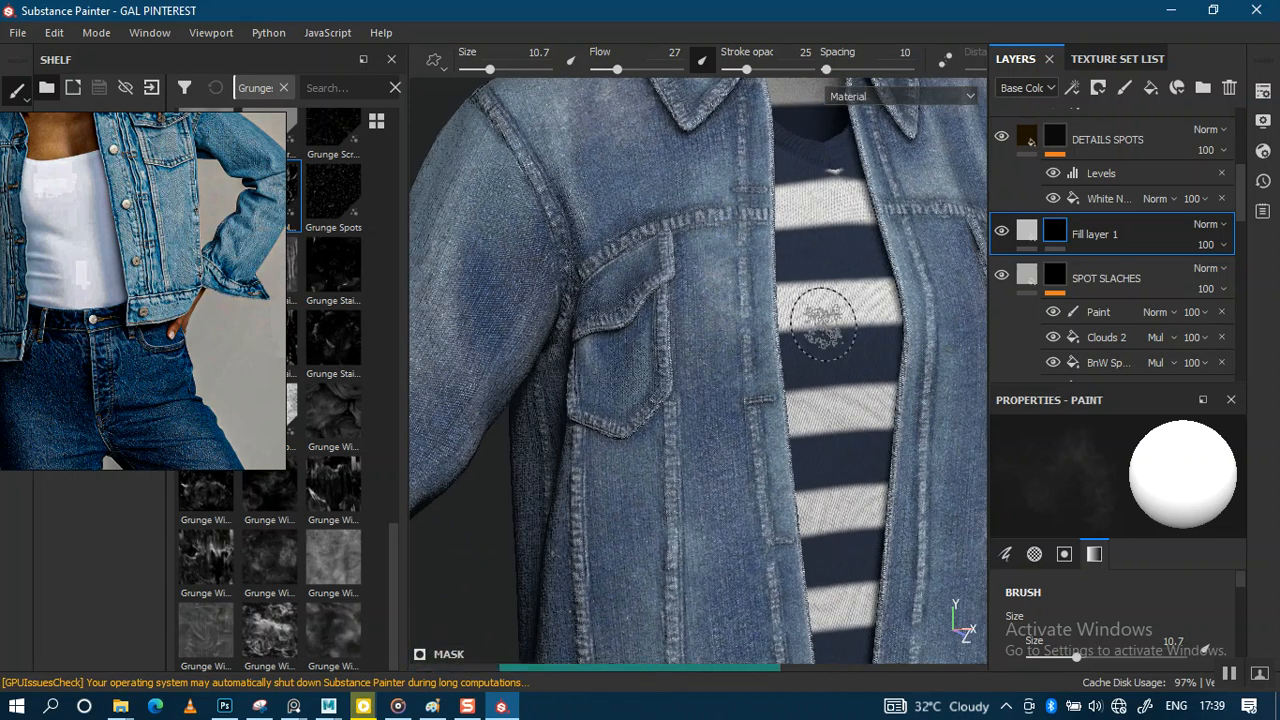
Step: Paint faint light wear along the other sleeve, from the underarm area down towards the cuff and up at the shoulder
{"action": "mouse_move", "coordinate": [829, 400]}
{"action": "left_mouse_down", "text": "alt"}
{"action": "mouse_move", "coordinate": [818, 232]}
{"action": "mouse_move", "coordinate": [733, 268]}
{"action": "mouse_move", "coordinate": [708, 363]}
{"action": "mouse_move", "coordinate": [766, 220]}
{"action": "left_mouse_up", "text": "alt"}
{"action": "right_click_drag", "start_coordinate": [766, 220], "coordinate": [783, 520], "text": "alt"}
{"action": "mouse_move", "coordinate": [783, 520]}
{"action": "left_mouse_down", "text": "alt"}
{"action": "mouse_move", "coordinate": [650, 380]}
{"action": "mouse_move", "coordinate": [720, 320]}
{"action": "left_mouse_up", "text": "alt"}
{"action": "mouse_move", "coordinate": [720, 320]}
{"action": "right_mouse_down", "text": "shift"}
{"action": "mouse_move", "coordinate": [737, 314]}
{"action": "mouse_move", "coordinate": [697, 323]}
{"action": "right_mouse_up", "text": "shift"}
{"action": "left_click_drag", "start_coordinate": [745, 392], "coordinate": [766, 297], "text": "alt"}
{"action": "mouse_move", "coordinate": [766, 297]}
{"action": "right_mouse_down", "text": "alt"}
{"action": "mouse_move", "coordinate": [820, 457]}
{"action": "mouse_move", "coordinate": [786, 364]}
{"action": "right_mouse_up", "text": "alt"}
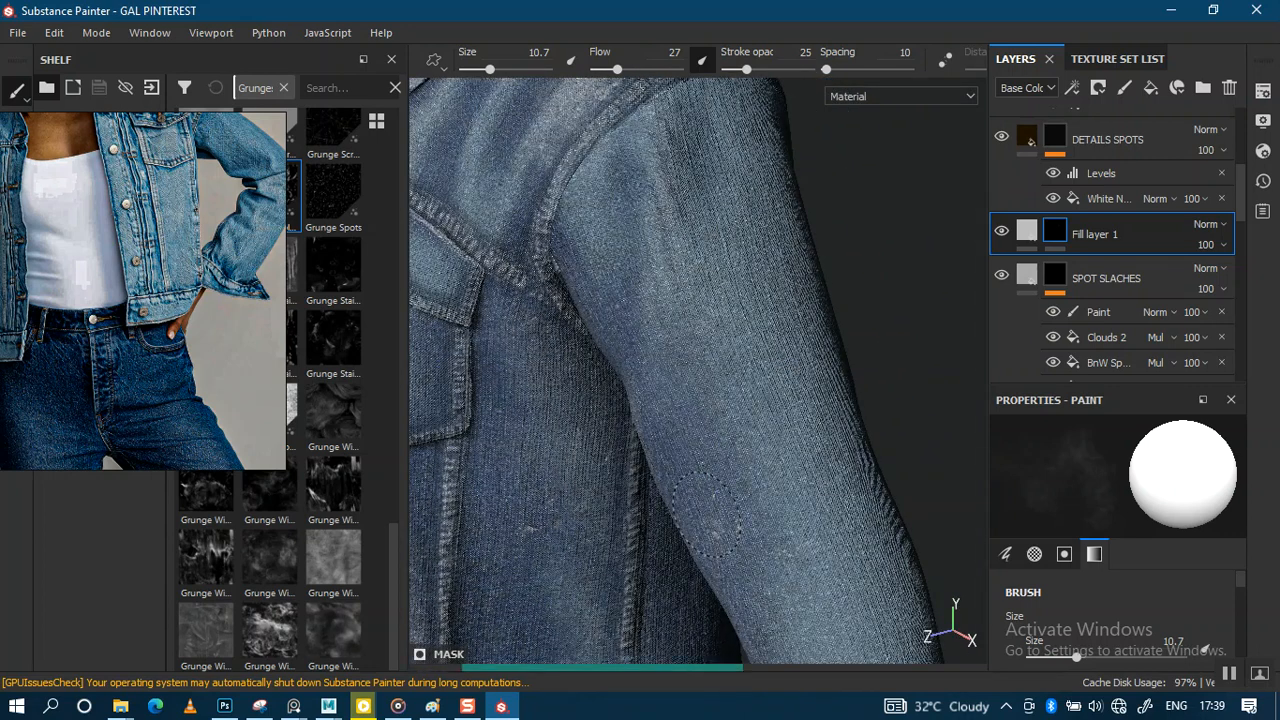
{"action": "middle_click_drag", "start_coordinate": [845, 425], "coordinate": [755, 243], "text": "alt"}
{"action": "left_click_drag", "start_coordinate": [757, 243], "coordinate": [711, 291], "text": "alt"}
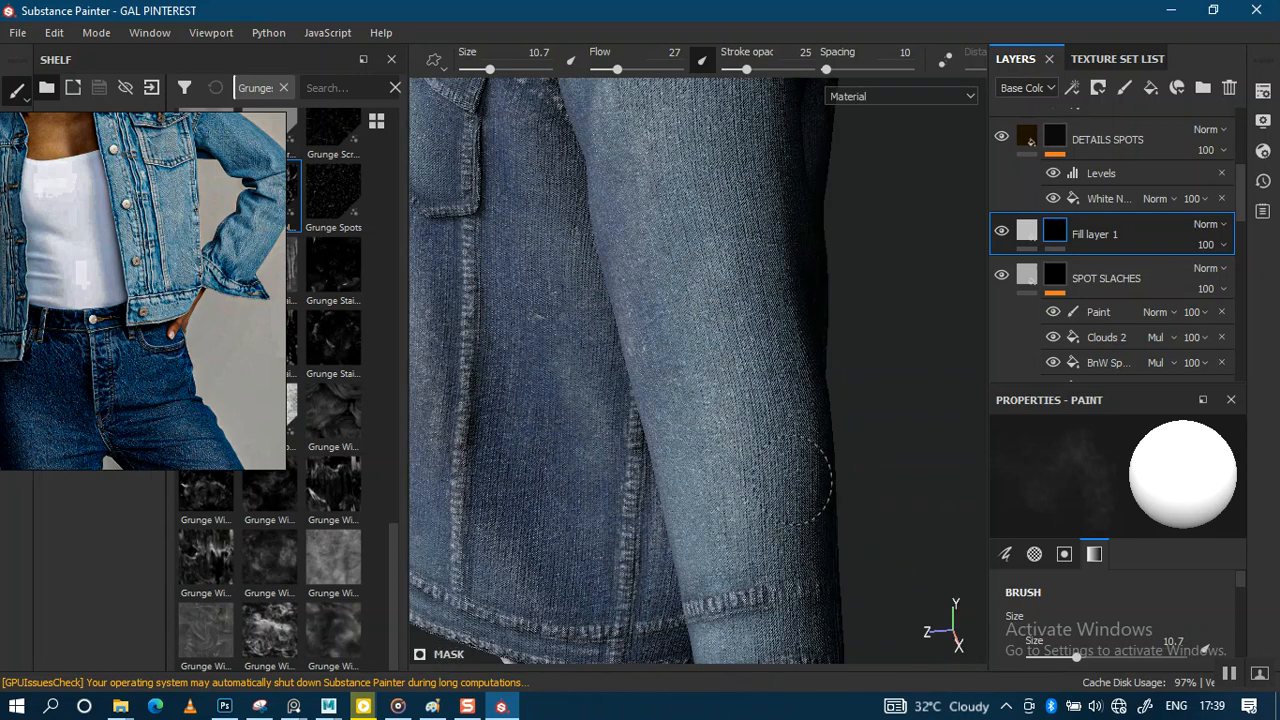
{"action": "middle_click_drag", "start_coordinate": [806, 240], "coordinate": [750, 487], "text": "alt"}
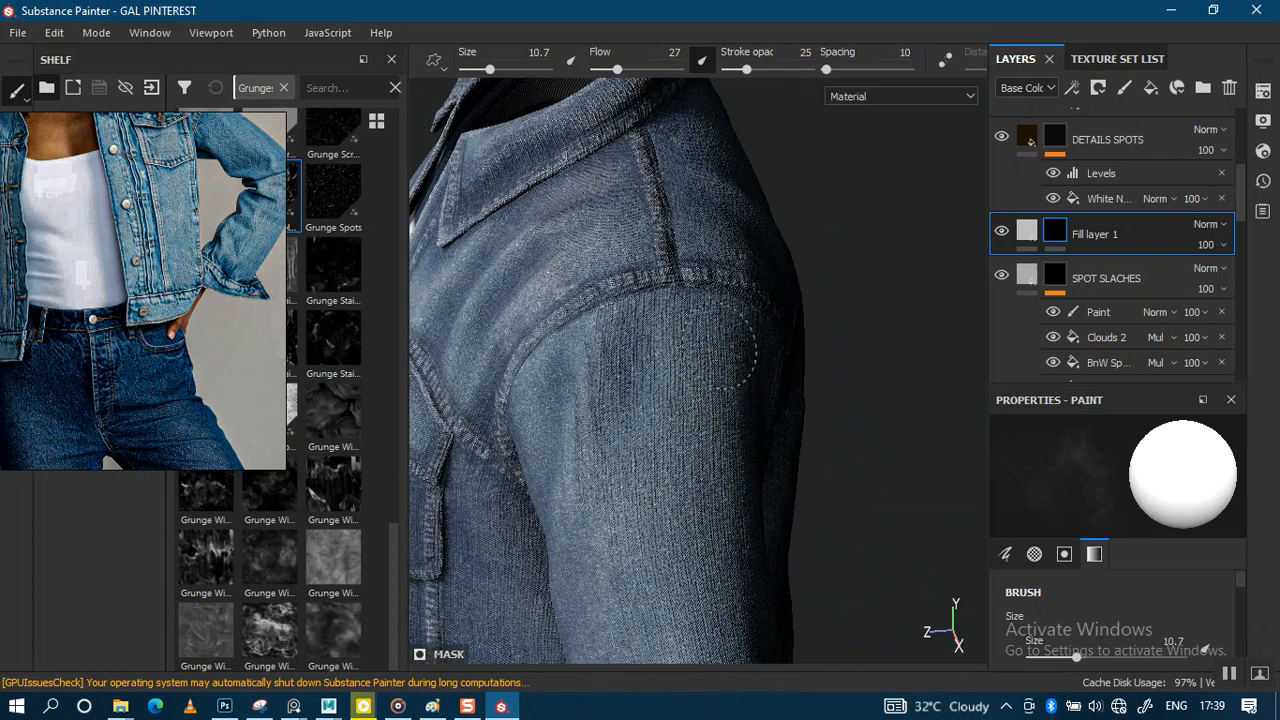
Step: Paint light wear on the back yoke and back panel with brush size 14.99, and save the project
{"action": "left_click_drag", "start_coordinate": [735, 450], "coordinate": [762, 283], "text": "alt"}
{"action": "mouse_move", "coordinate": [704, 293]}
{"action": "left_mouse_down", "text": "alt"}
{"action": "mouse_move", "coordinate": [674, 288]}
{"action": "mouse_move", "coordinate": [660, 312]}
{"action": "left_mouse_up", "text": "alt"}
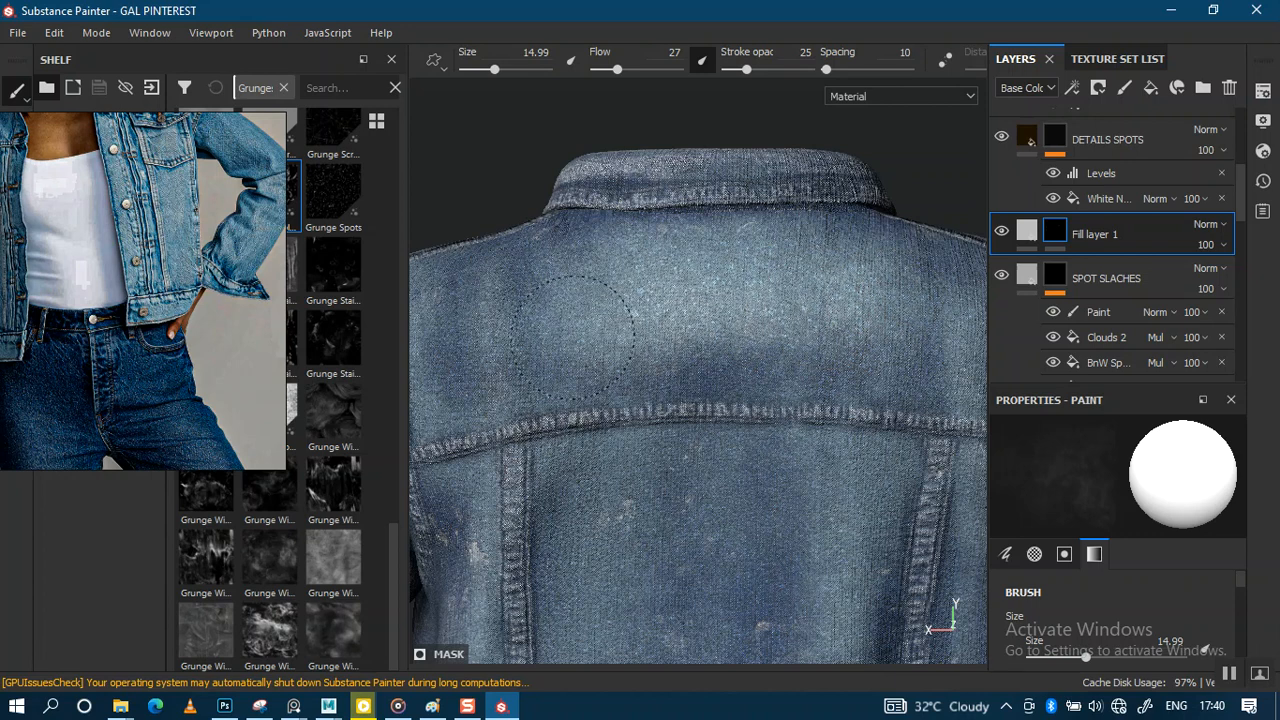
{"action": "mouse_move", "coordinate": [742, 340]}
{"action": "left_mouse_down", "text": "alt"}
{"action": "mouse_move", "coordinate": [914, 243]}
{"action": "mouse_move", "coordinate": [880, 262]}
{"action": "mouse_move", "coordinate": [600, 290]}
{"action": "left_mouse_up", "text": "alt"}
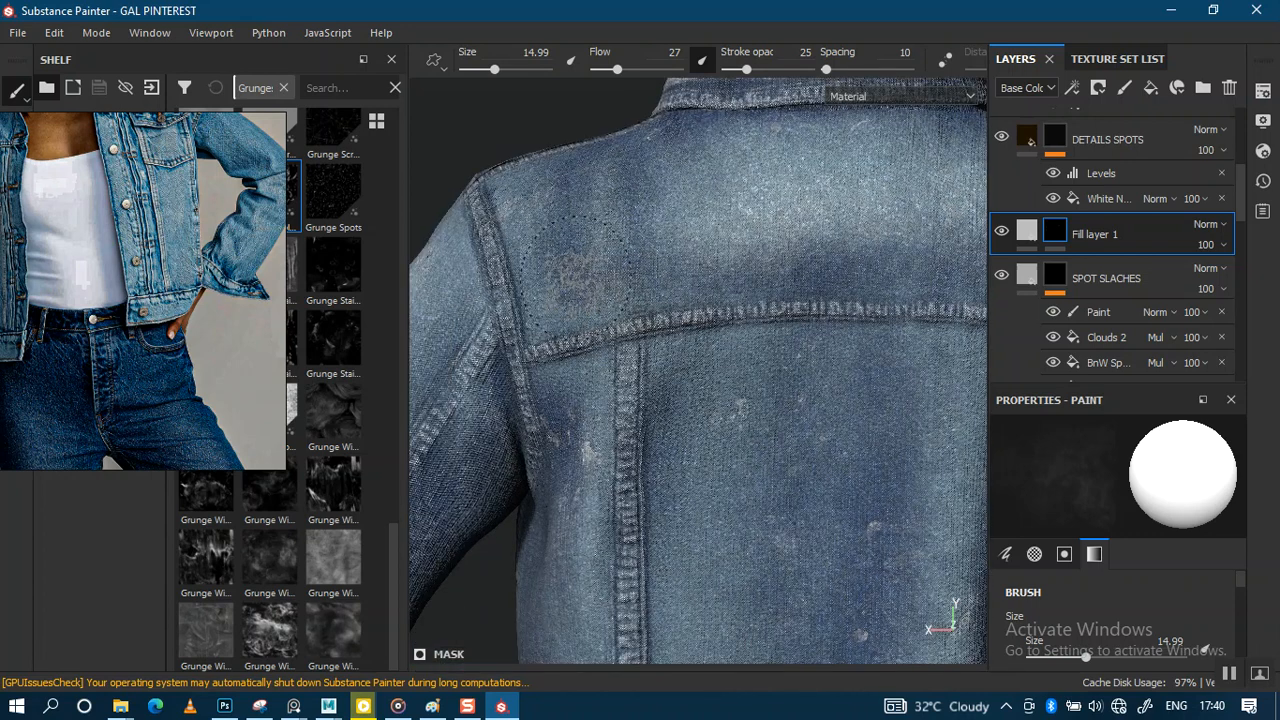
{"action": "middle_click_drag", "start_coordinate": [748, 376], "coordinate": [741, 190], "text": "alt"}
{"action": "mouse_move", "coordinate": [800, 334]}
{"action": "left_mouse_down", "text": "alt"}
{"action": "mouse_move", "coordinate": [577, 297]}
{"action": "mouse_move", "coordinate": [711, 280]}
{"action": "mouse_move", "coordinate": [665, 180]}
{"action": "left_mouse_up", "text": "alt"}
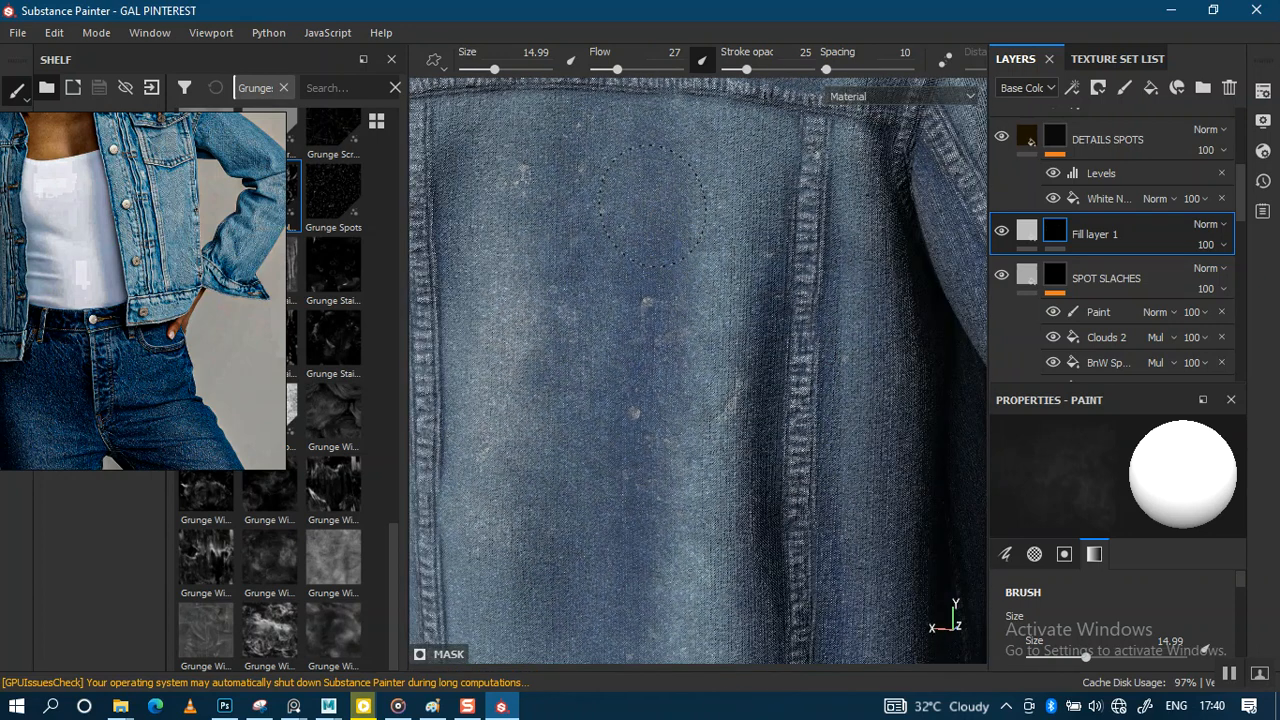
{"action": "mouse_move", "coordinate": [766, 357]}
{"action": "left_mouse_down", "text": "alt"}
{"action": "mouse_move", "coordinate": [734, 389]}
{"action": "mouse_move", "coordinate": [676, 362]}
{"action": "left_mouse_up", "text": "alt"}
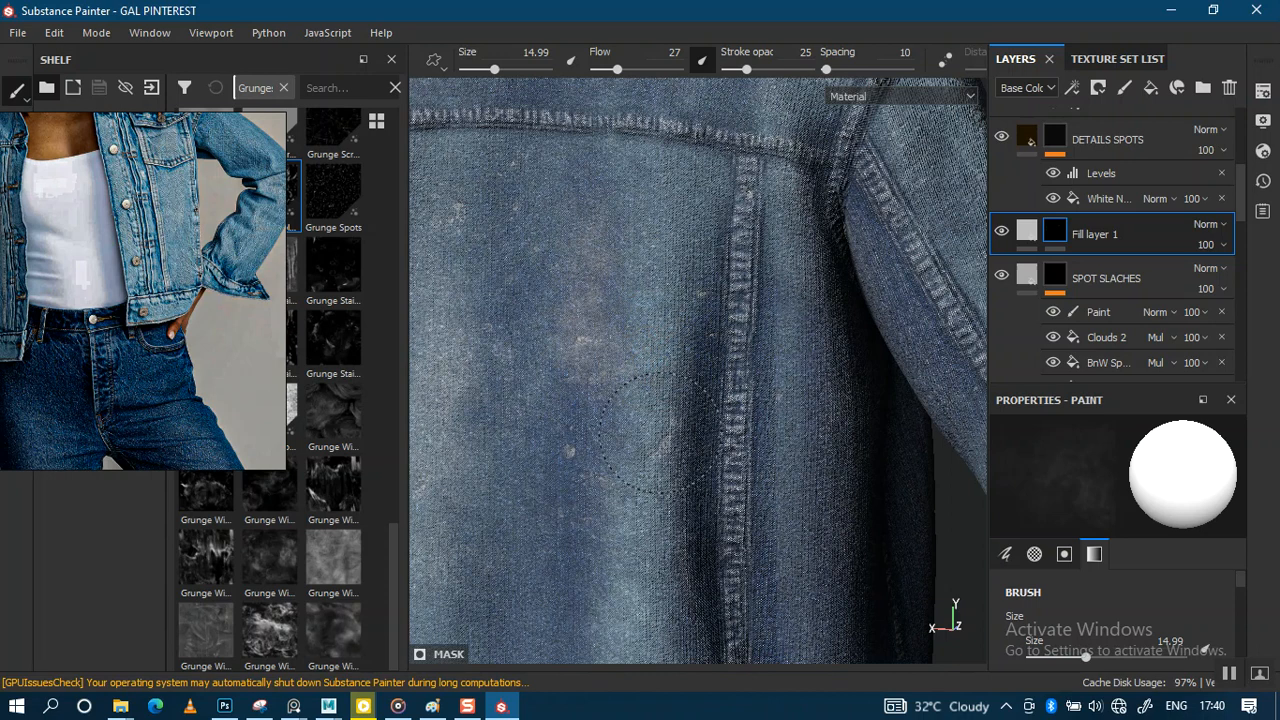
{"action": "left_click_drag", "start_coordinate": [654, 549], "coordinate": [709, 266], "text": "alt"}
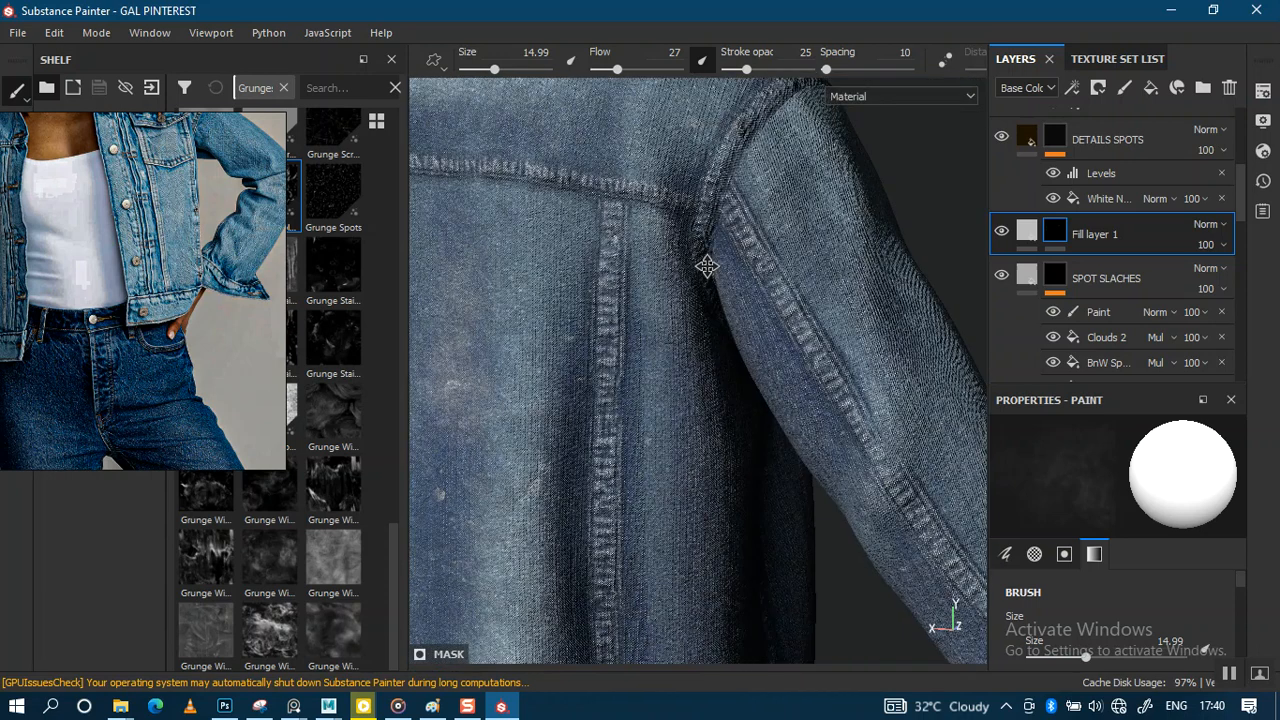
{"action": "key", "text": "ctrl+s"}
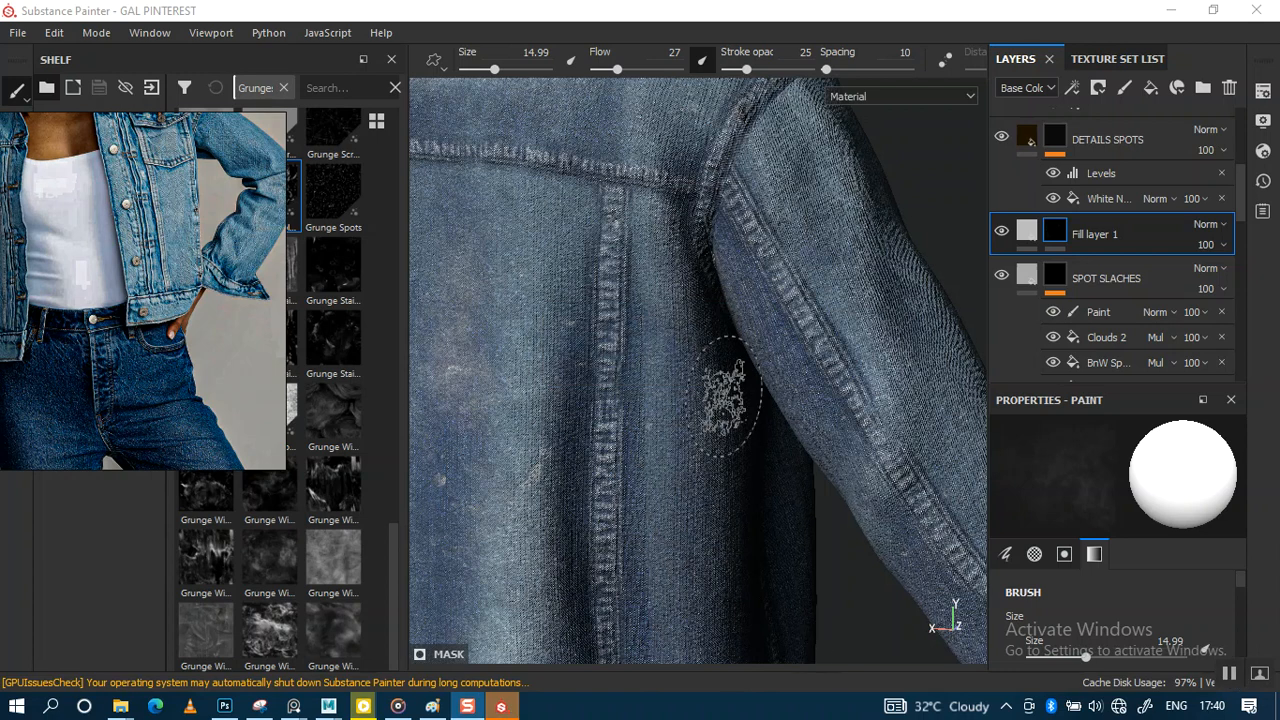
Step: Add light wear to the back side panel and to the back yoke below the collar
{"action": "left_click_drag", "start_coordinate": [737, 371], "coordinate": [735, 415], "text": "alt"}
{"action": "left_click", "coordinate": [743, 369]}
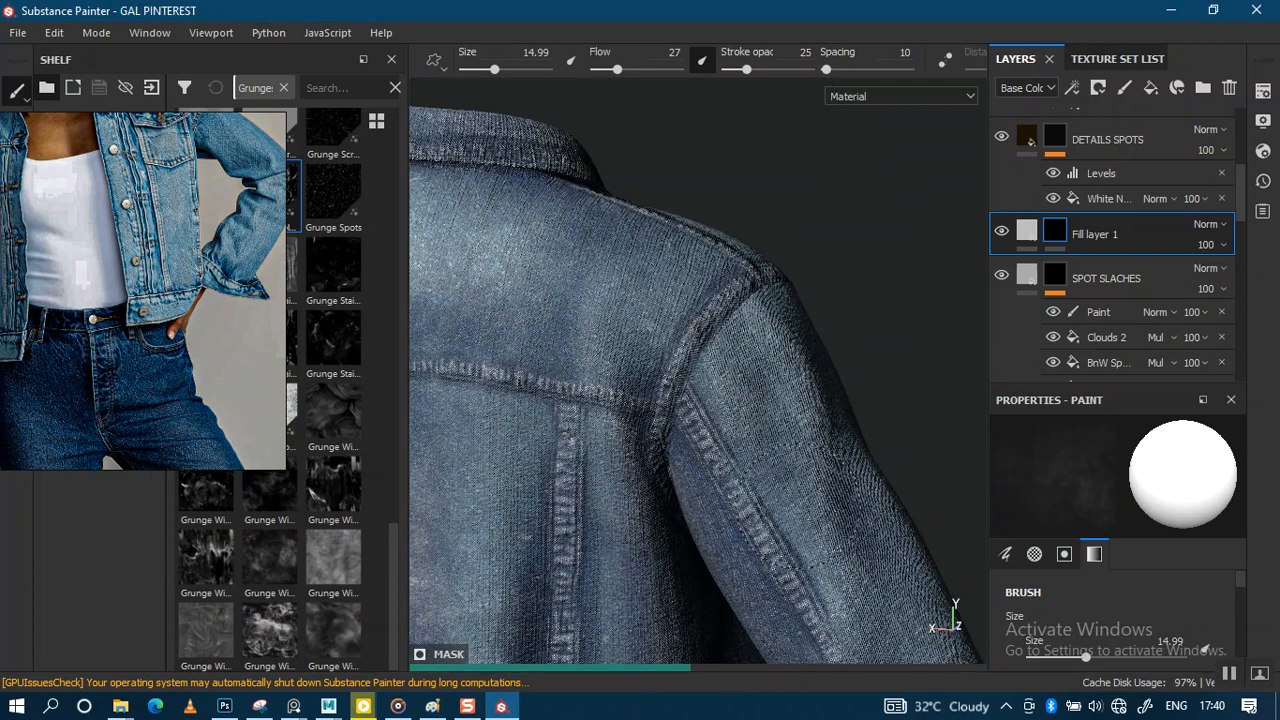
{"action": "mouse_move", "coordinate": [585, 270]}
{"action": "middle_mouse_down", "text": "alt"}
{"action": "mouse_move", "coordinate": [652, 328]}
{"action": "mouse_move", "coordinate": [796, 514]}
{"action": "middle_mouse_up", "text": "alt"}
{"action": "mouse_move", "coordinate": [796, 514]}
{"action": "left_mouse_down", "text": "alt"}
{"action": "mouse_move", "coordinate": [750, 415]}
{"action": "mouse_move", "coordinate": [690, 374]}
{"action": "left_mouse_up", "text": "alt"}
{"action": "left_click", "coordinate": [500, 386]}
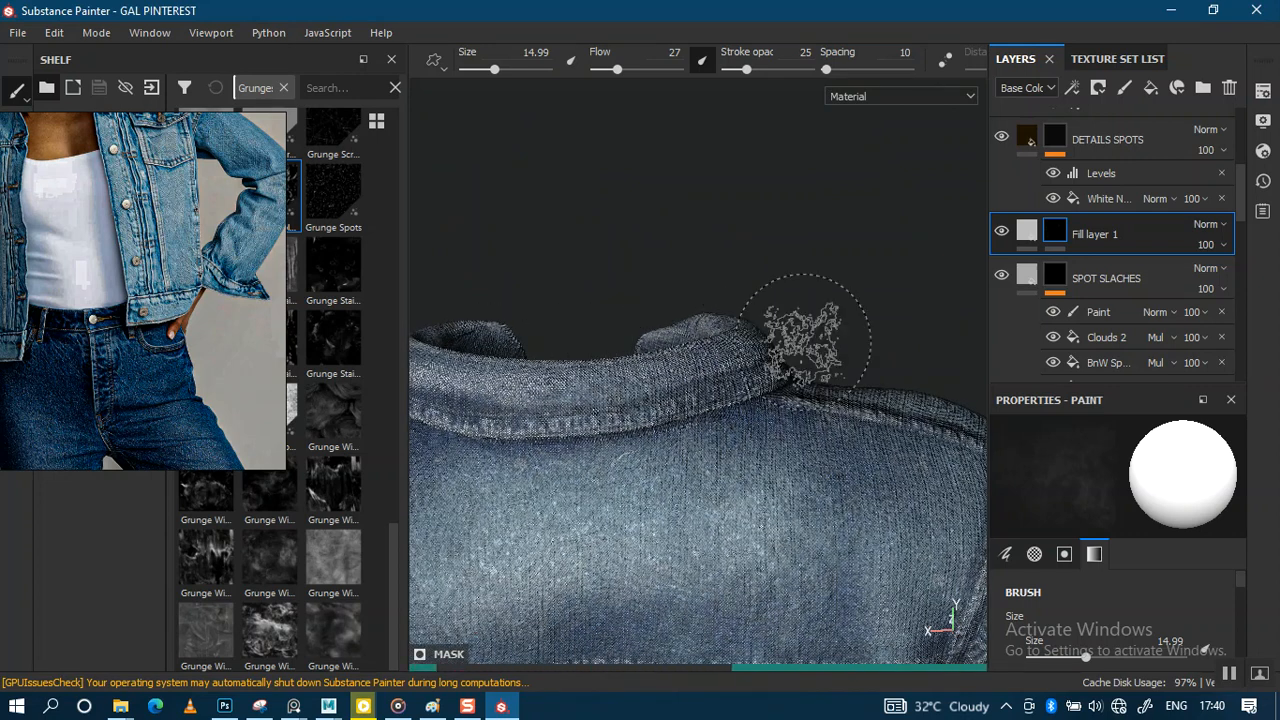
{"action": "right_click_drag", "start_coordinate": [712, 261], "coordinate": [676, 208], "text": "alt"}
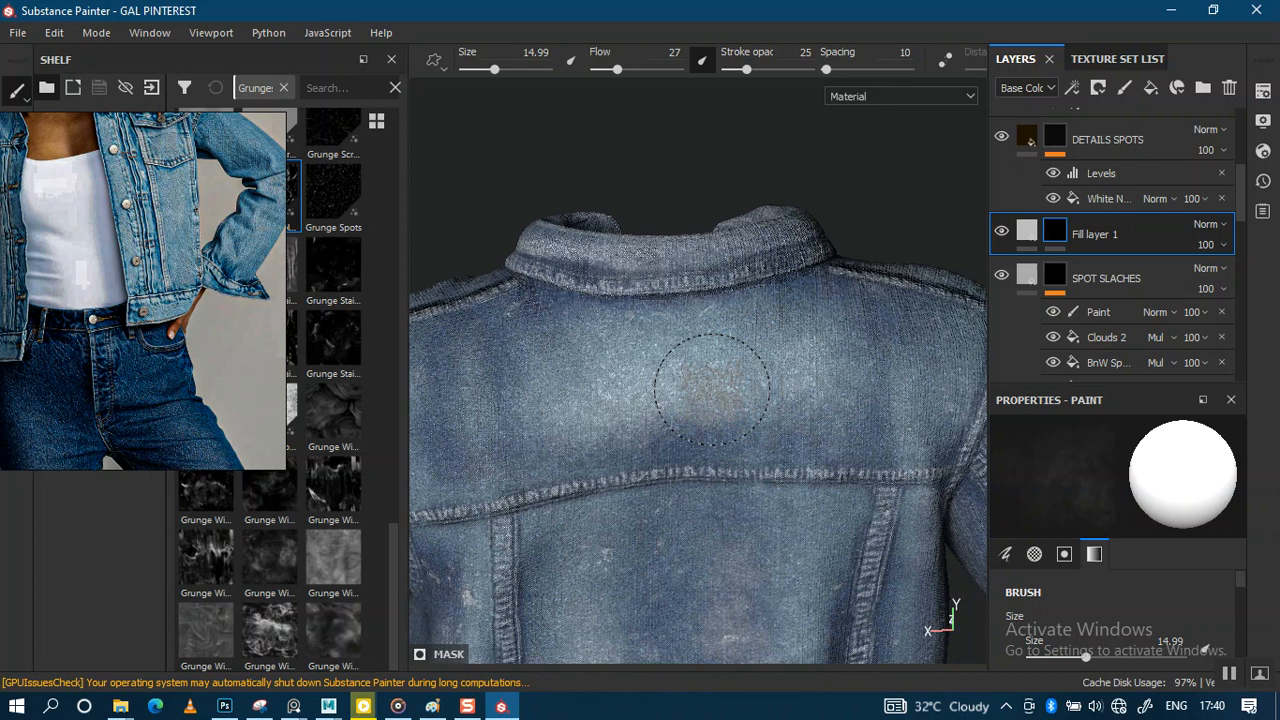
{"action": "middle_click_drag", "start_coordinate": [640, 494], "coordinate": [657, 386], "text": "alt"}
{"action": "right_click_drag", "start_coordinate": [657, 386], "coordinate": [690, 345], "text": "alt"}
{"action": "middle_click_drag", "start_coordinate": [715, 357], "coordinate": [775, 324], "text": "alt"}
{"action": "mouse_move", "coordinate": [775, 324]}
{"action": "left_mouse_down", "text": "alt"}
{"action": "mouse_move", "coordinate": [777, 357]}
{"action": "mouse_move", "coordinate": [674, 371]}
{"action": "mouse_move", "coordinate": [640, 366]}
{"action": "mouse_move", "coordinate": [615, 333]}
{"action": "left_mouse_up", "text": "alt"}
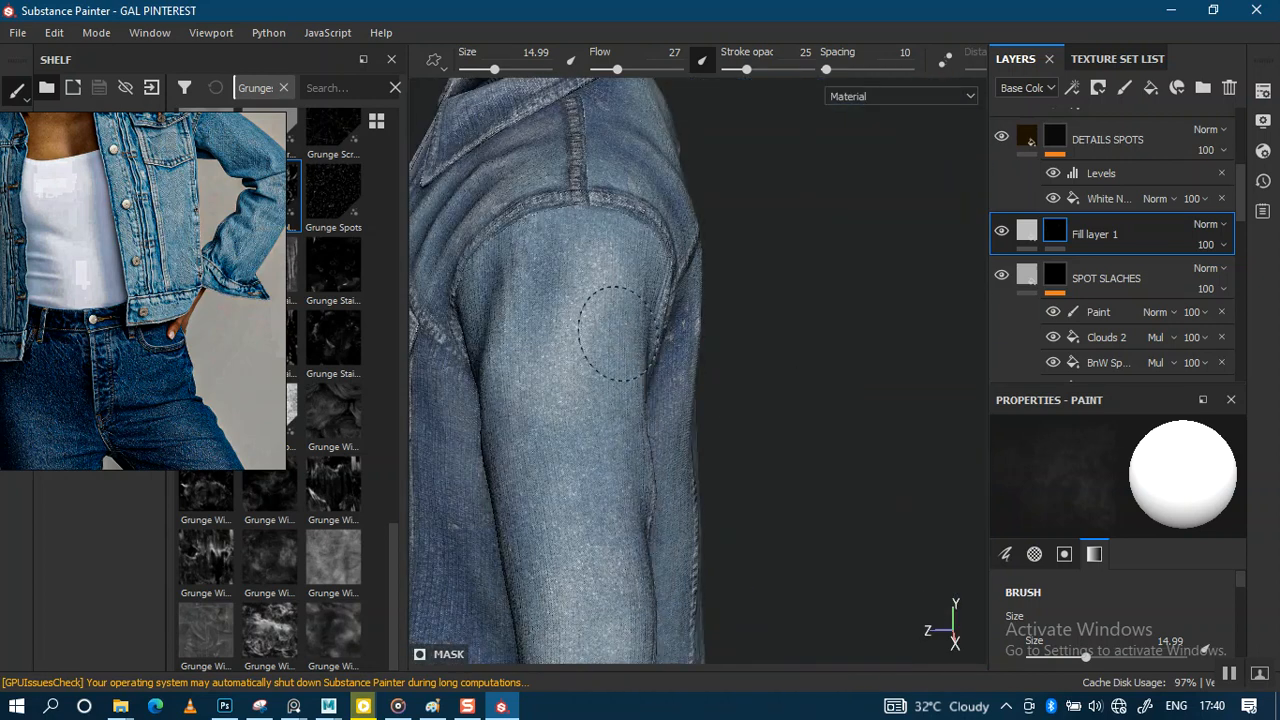
Step: Touch up the light wear around the chest pockets, reducing the brush size to 9.43, and undo the last stroke
{"action": "left_click_drag", "start_coordinate": [645, 505], "coordinate": [765, 388], "text": "alt"}
{"action": "right_click_drag", "start_coordinate": [765, 388], "coordinate": [716, 362], "text": "shift"}
{"action": "mouse_move", "coordinate": [716, 362]}
{"action": "left_mouse_down", "text": "alt"}
{"action": "mouse_move", "coordinate": [700, 458]}
{"action": "mouse_move", "coordinate": [677, 367]}
{"action": "left_mouse_up", "text": "alt"}
{"action": "right_click_drag", "start_coordinate": [677, 367], "coordinate": [728, 590], "text": "alt"}
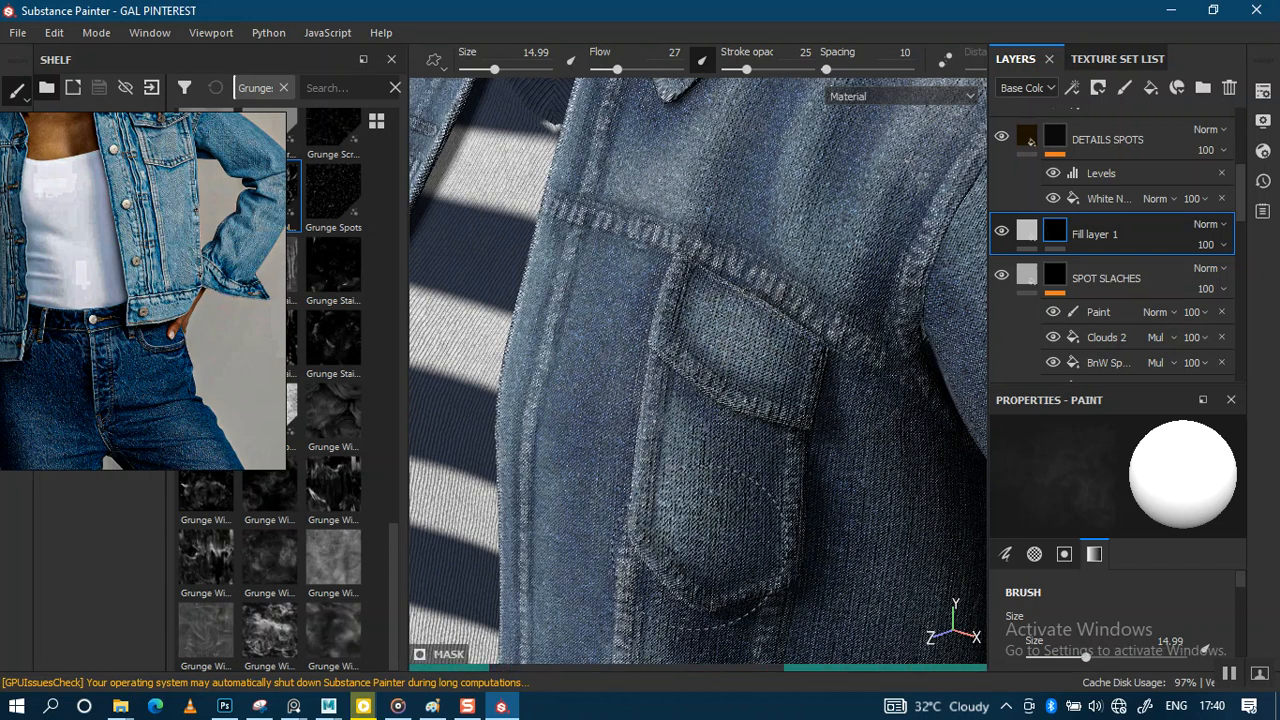
{"action": "right_click_drag", "start_coordinate": [819, 485], "coordinate": [715, 425], "text": "alt"}
{"action": "mouse_move", "coordinate": [715, 425]}
{"action": "left_mouse_down", "text": "alt"}
{"action": "mouse_move", "coordinate": [749, 402]}
{"action": "mouse_move", "coordinate": [723, 429]}
{"action": "left_mouse_up", "text": "alt"}
{"action": "right_click_drag", "start_coordinate": [723, 429], "coordinate": [849, 586], "text": "alt"}
{"action": "left_click_drag", "start_coordinate": [849, 586], "coordinate": [807, 492], "text": "alt"}
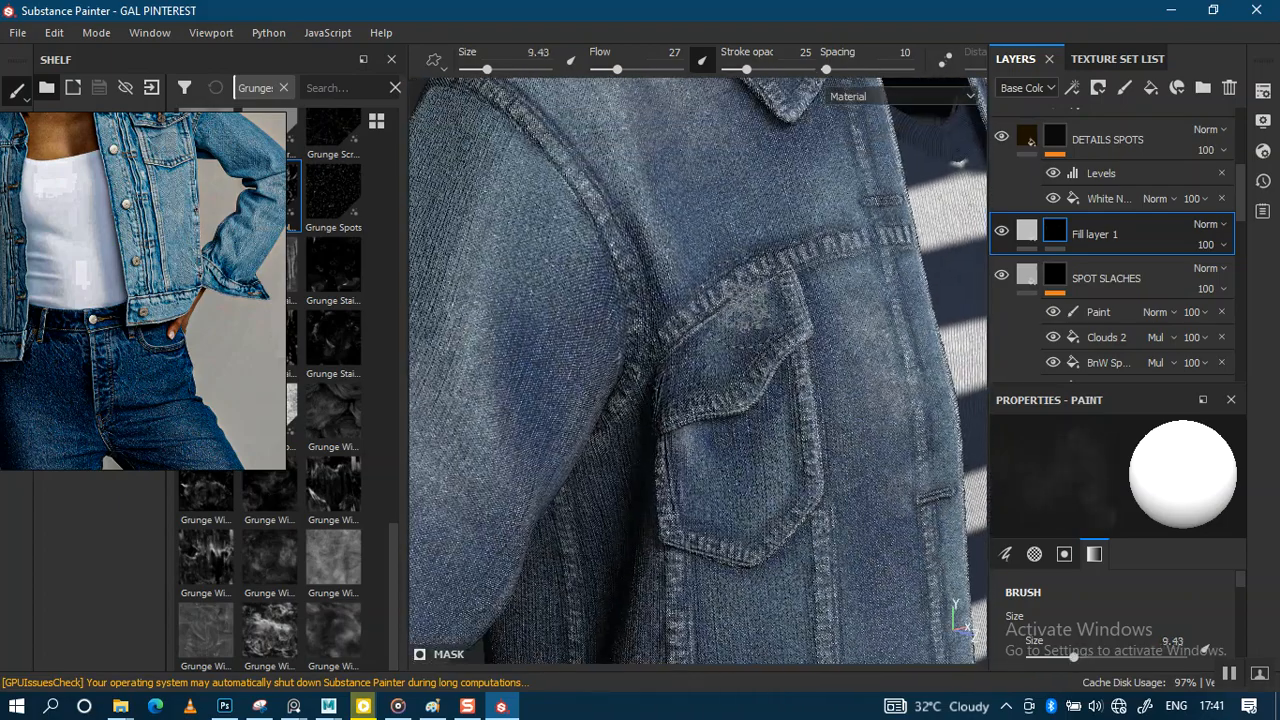
{"action": "key", "text": "ctrl+z"}
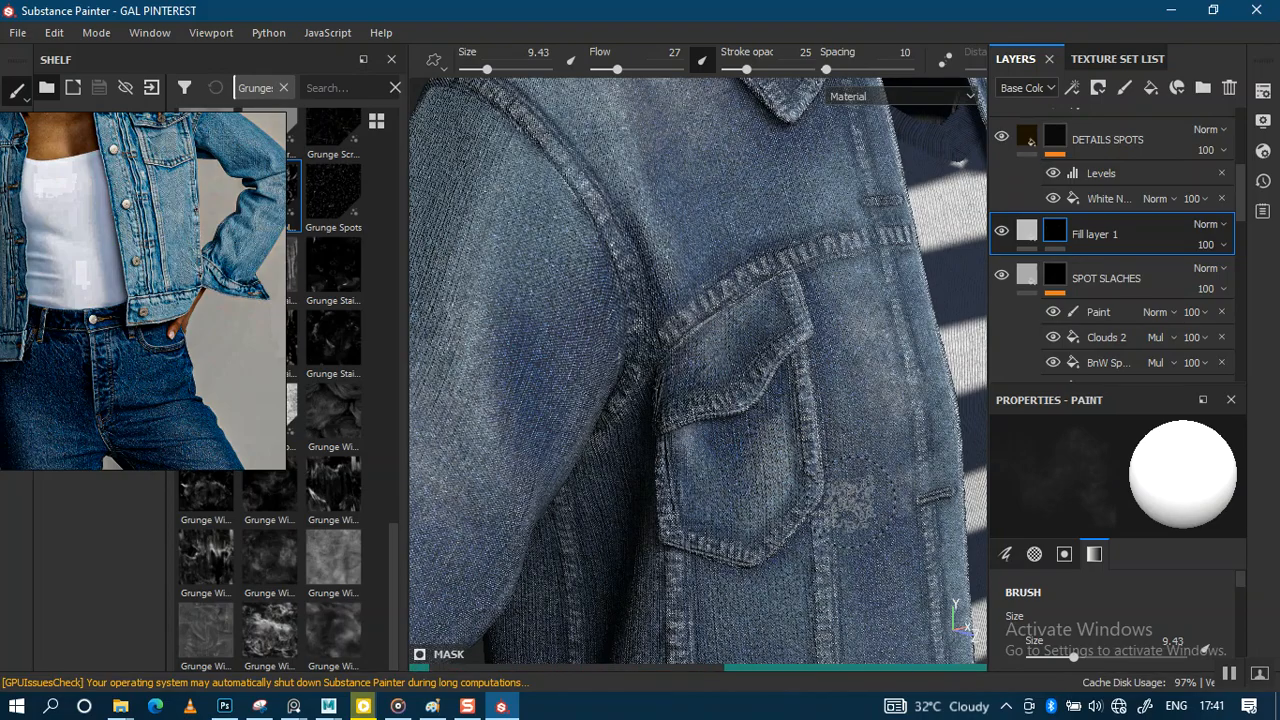
Step: Set the brush size to 16.58 and paint light wear on the lower front panel just above the hem
{"action": "right_click_drag", "start_coordinate": [853, 503], "coordinate": [779, 565], "text": "alt"}
{"action": "middle_click_drag", "start_coordinate": [779, 565], "coordinate": [789, 422], "text": "alt"}
{"action": "left_click_drag", "start_coordinate": [789, 422], "coordinate": [755, 368], "text": "alt"}
{"action": "right_click_drag", "start_coordinate": [755, 368], "coordinate": [706, 449], "text": "alt"}
{"action": "middle_click_drag", "start_coordinate": [706, 449], "coordinate": [721, 365], "text": "alt"}
{"action": "mouse_move", "coordinate": [707, 428]}
{"action": "left_mouse_down"}
{"action": "mouse_move", "coordinate": [702, 400]}
{"action": "mouse_move", "coordinate": [754, 459]}
{"action": "left_mouse_up"}
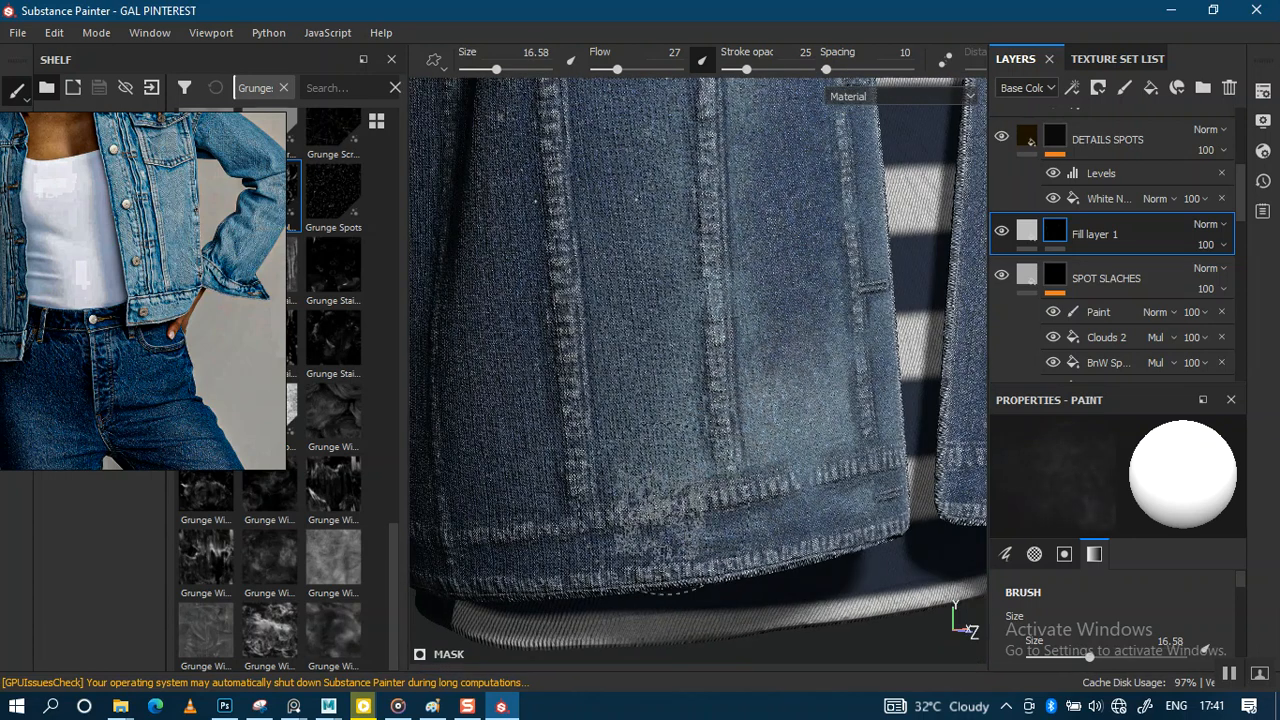
Step: Reduce the brush size to 10.7 and touch up the wear along the bottom hem band
{"action": "left_click_drag", "start_coordinate": [662, 545], "coordinate": [738, 532], "text": "alt"}
{"action": "right_click_drag", "start_coordinate": [672, 556], "coordinate": [645, 556], "text": "ctrl"}
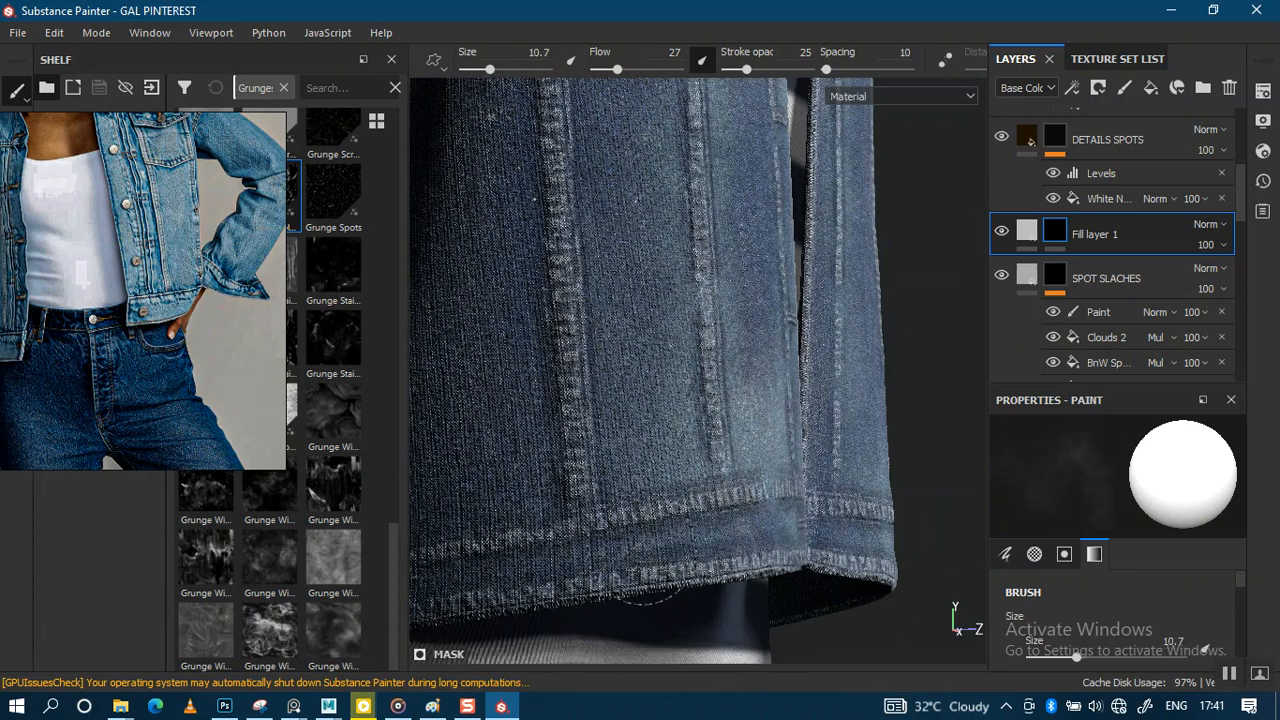
{"action": "left_click_drag", "start_coordinate": [838, 494], "coordinate": [718, 540], "text": "alt"}
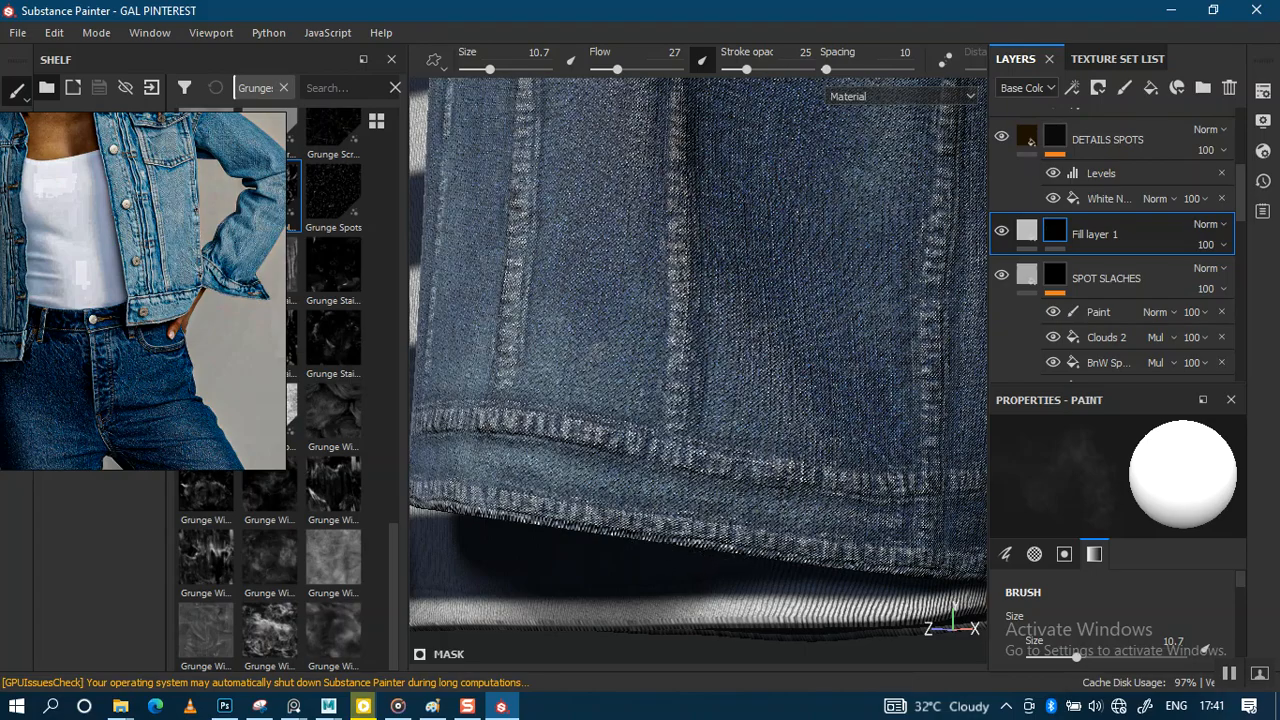
Step: Paint light wear on the lower panel below the opposite chest pocket, between the vertical seams, enlarging the brush to 20
{"action": "right_click_drag", "start_coordinate": [842, 487], "coordinate": [806, 249], "text": "alt"}
{"action": "left_click_drag", "start_coordinate": [806, 249], "coordinate": [806, 383], "text": "alt"}
{"action": "right_click_drag", "start_coordinate": [806, 383], "coordinate": [826, 480], "text": "alt"}
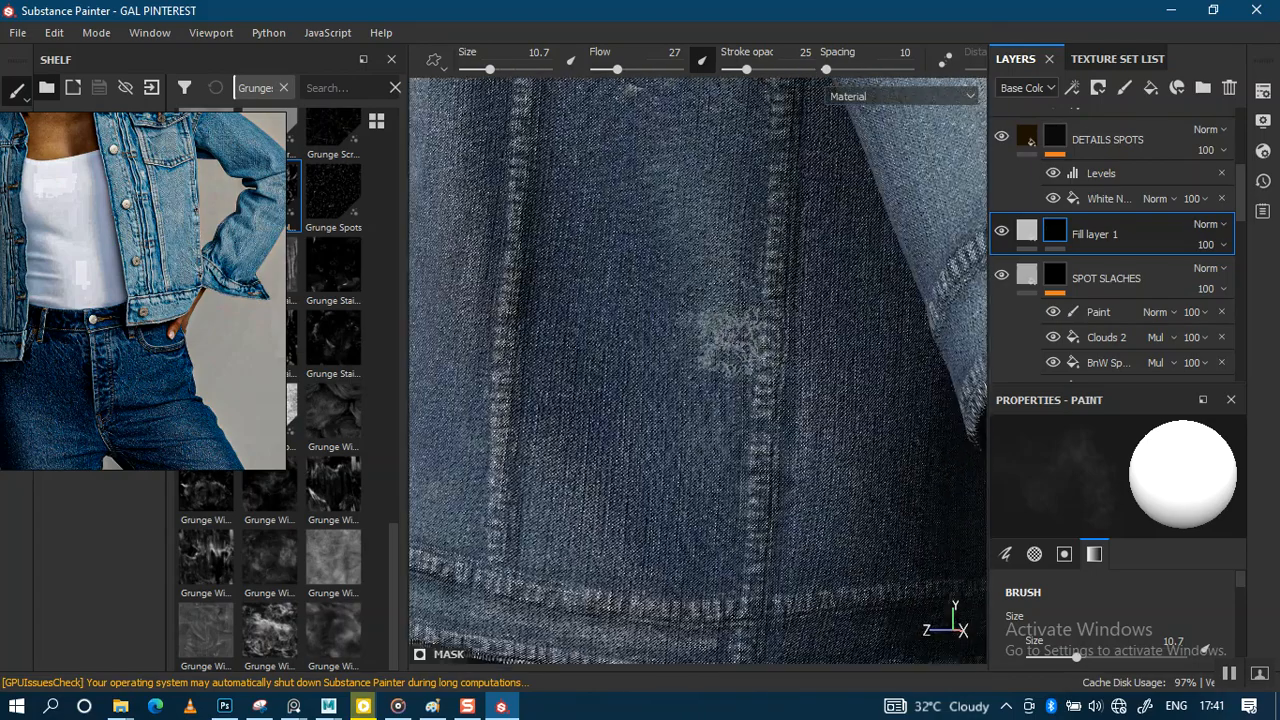
{"action": "middle_click_drag", "start_coordinate": [752, 418], "coordinate": [746, 444], "text": "alt"}
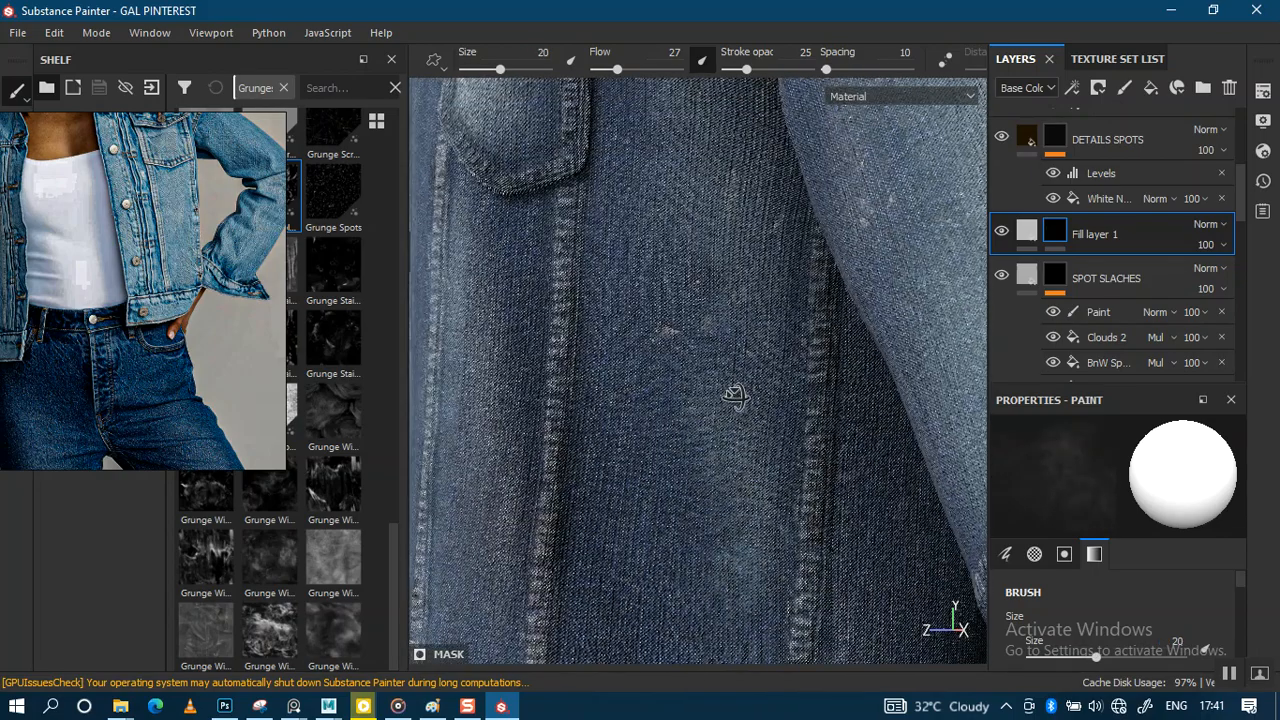
{"action": "left_click_drag", "start_coordinate": [746, 444], "coordinate": [657, 345], "text": "alt"}
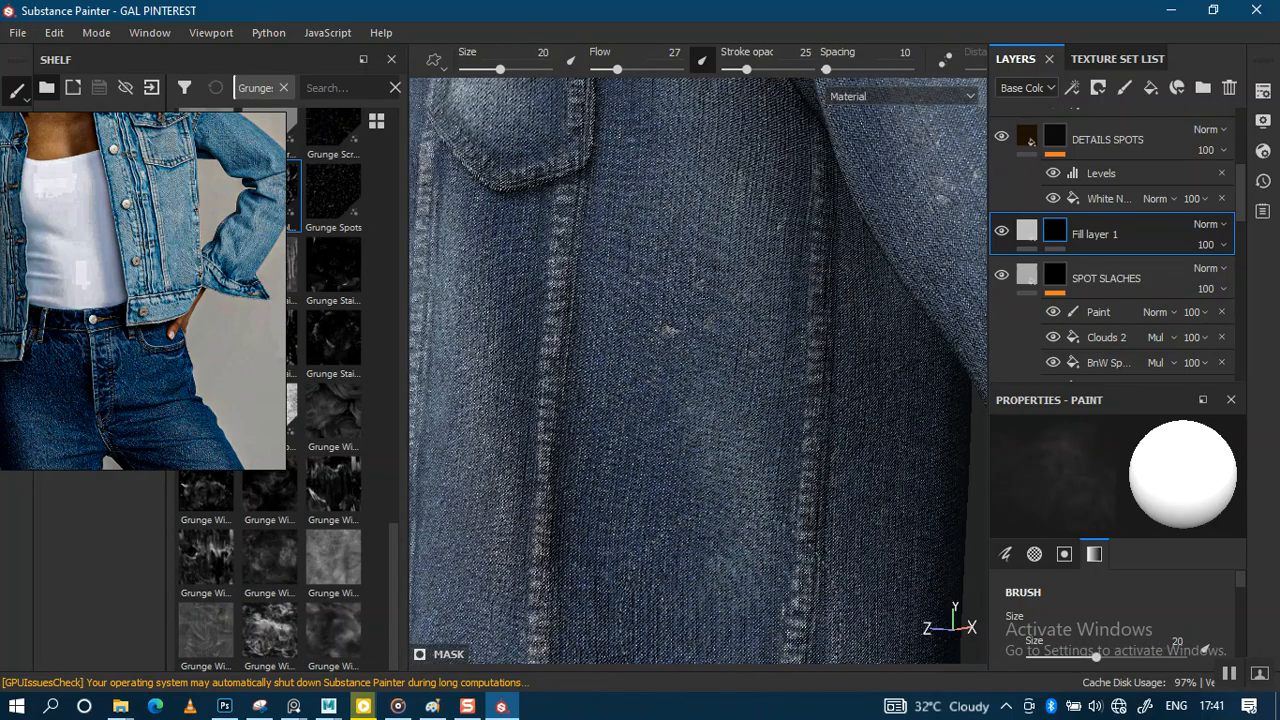
Step: Examine the painted wear across the jacket's lower panels, sleeves and front from several angles
{"action": "right_click_drag", "start_coordinate": [711, 137], "coordinate": [677, 31], "text": "alt"}
{"action": "middle_click_drag", "start_coordinate": [691, 206], "coordinate": [648, 486], "text": "alt"}
{"action": "left_click_drag", "start_coordinate": [656, 299], "coordinate": [722, 247], "text": "alt"}
{"action": "right_click_drag", "start_coordinate": [724, 250], "coordinate": [743, 266], "text": "alt"}
{"action": "left_click_drag", "start_coordinate": [743, 266], "coordinate": [698, 248], "text": "alt"}
{"action": "middle_click_drag", "start_coordinate": [700, 325], "coordinate": [752, 121], "text": "alt"}
{"action": "middle_click_drag", "start_coordinate": [750, 297], "coordinate": [740, 66], "text": "alt"}
{"action": "right_click_drag", "start_coordinate": [735, 272], "coordinate": [656, 190], "text": "alt"}
{"action": "middle_click_drag", "start_coordinate": [640, 135], "coordinate": [722, 288], "text": "alt"}
{"action": "left_click_drag", "start_coordinate": [725, 290], "coordinate": [840, 151], "text": "alt"}
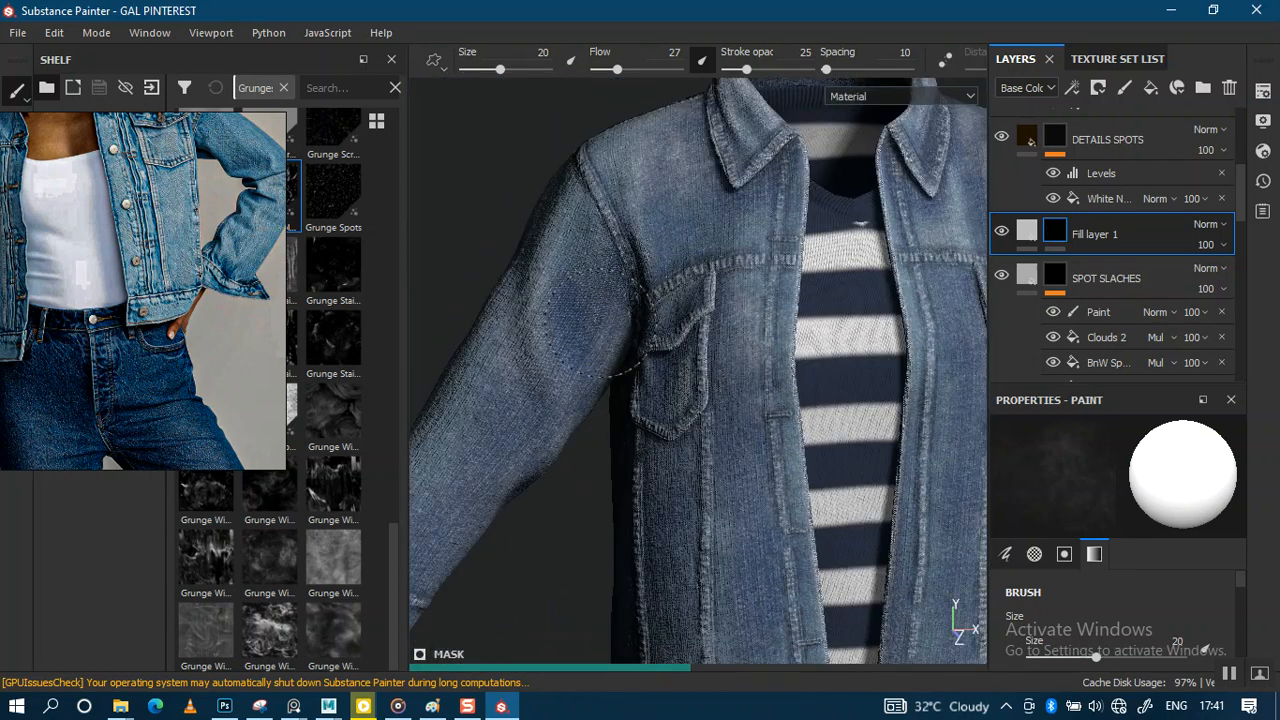
Step: Reduce the brush size to 7.13 and touch up light wear along the lower sleeve down to its cuff
{"action": "middle_click_drag", "start_coordinate": [654, 388], "coordinate": [724, 308], "text": "alt"}
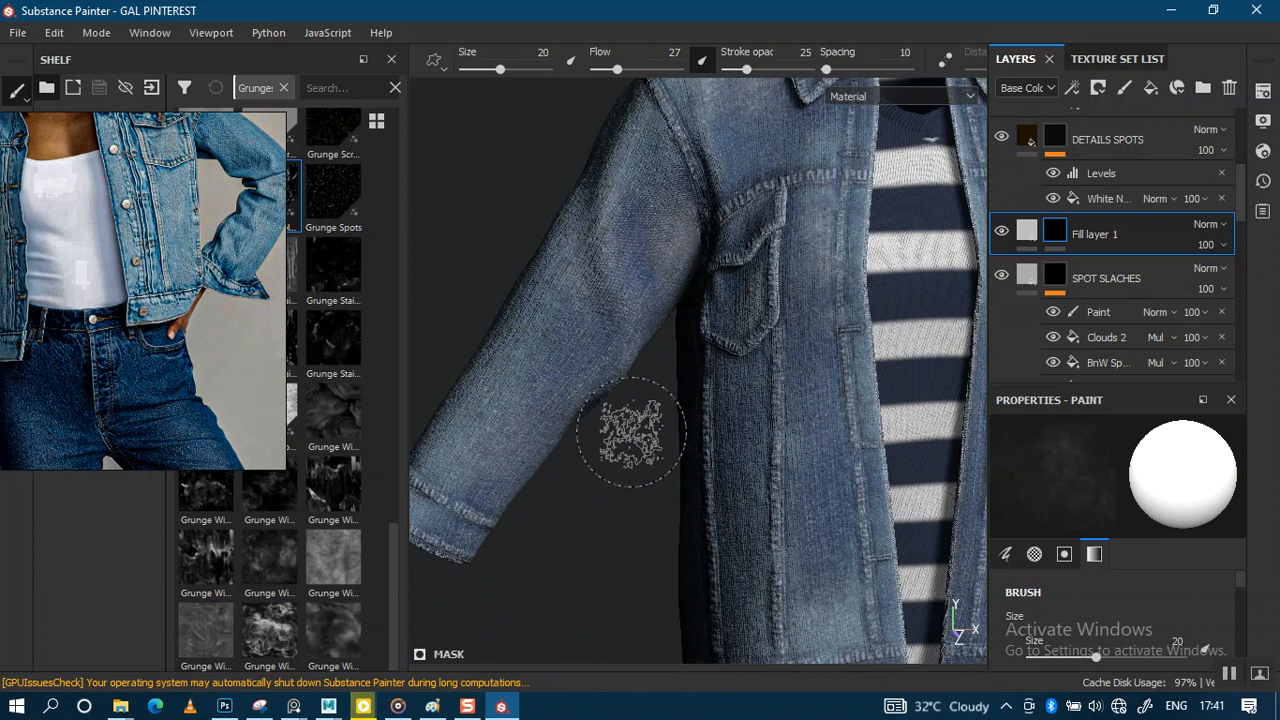
{"action": "middle_click_drag", "start_coordinate": [623, 429], "coordinate": [766, 271], "text": "alt"}
{"action": "mouse_move", "coordinate": [766, 271]}
{"action": "right_mouse_down", "text": "alt"}
{"action": "mouse_move", "coordinate": [753, 520]}
{"action": "mouse_move", "coordinate": [669, 472]}
{"action": "right_mouse_up", "text": "alt"}
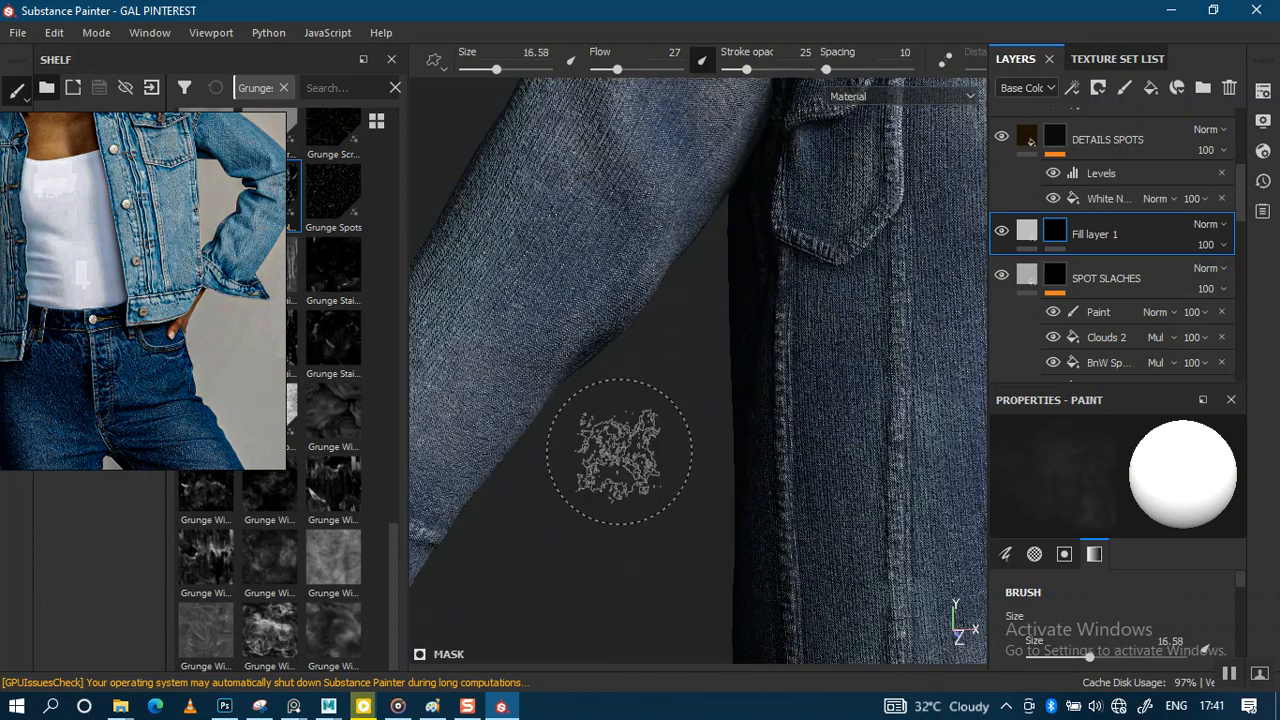
{"action": "left_click_drag", "start_coordinate": [554, 509], "coordinate": [786, 309], "text": "alt"}
{"action": "middle_click_drag", "start_coordinate": [786, 309], "coordinate": [926, 261], "text": "alt"}
{"action": "middle_click_drag", "start_coordinate": [480, 545], "coordinate": [869, 309], "text": "alt"}
{"action": "mouse_move", "coordinate": [869, 309]}
{"action": "left_mouse_down", "text": "alt"}
{"action": "mouse_move", "coordinate": [763, 366]}
{"action": "mouse_move", "coordinate": [755, 390]}
{"action": "left_mouse_up", "text": "alt"}
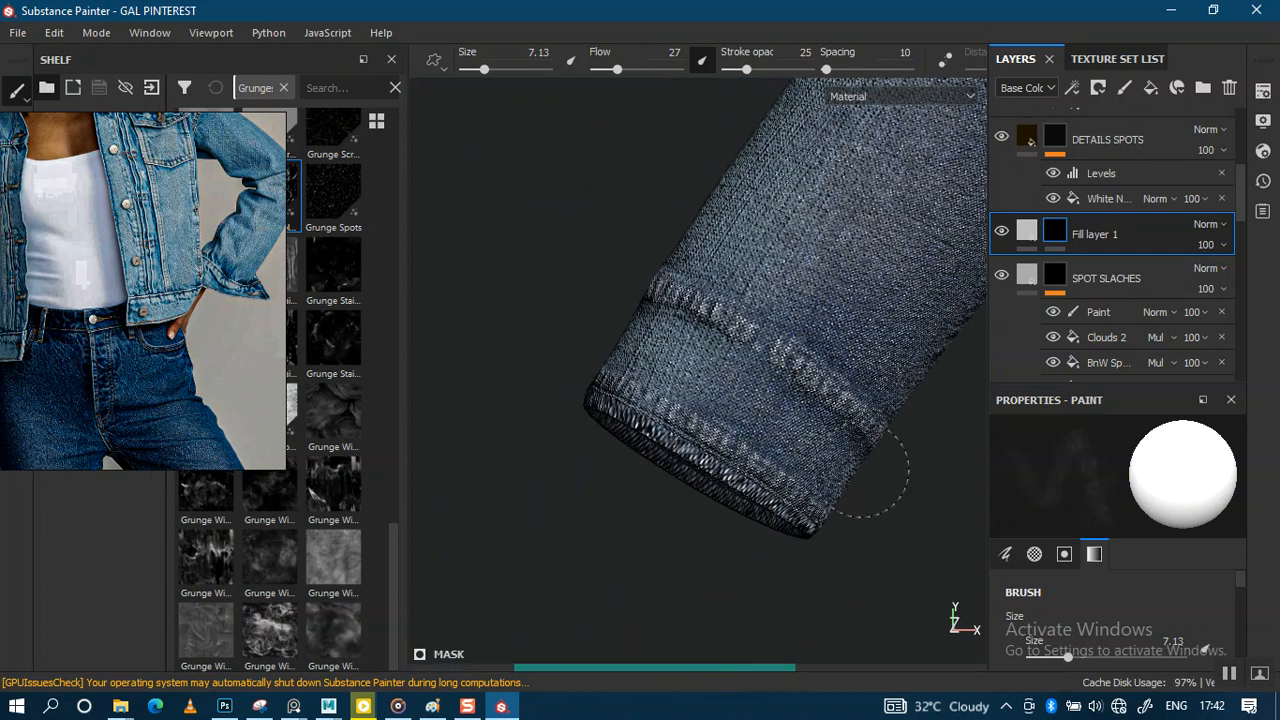
Step: Paint light wear around the sleeve cuff and on the denim just above the cuff seam
{"action": "left_click_drag", "start_coordinate": [676, 331], "coordinate": [871, 371], "text": "alt"}
{"action": "right_click_drag", "start_coordinate": [871, 371], "coordinate": [830, 370], "text": "shift"}
{"action": "left_click_drag", "start_coordinate": [830, 370], "coordinate": [720, 437], "text": "alt"}
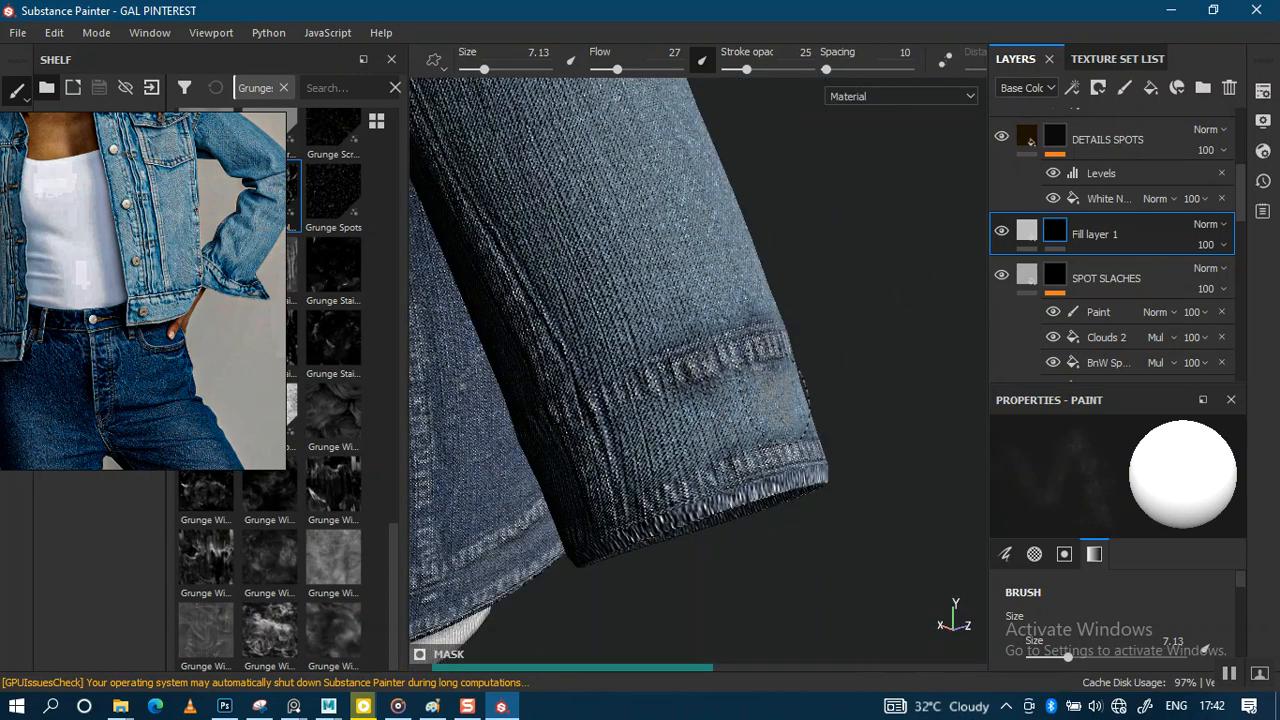
{"action": "left_click_drag", "start_coordinate": [894, 328], "coordinate": [870, 340], "text": "alt"}
{"action": "right_click_drag", "start_coordinate": [870, 340], "coordinate": [795, 349], "text": "shift"}
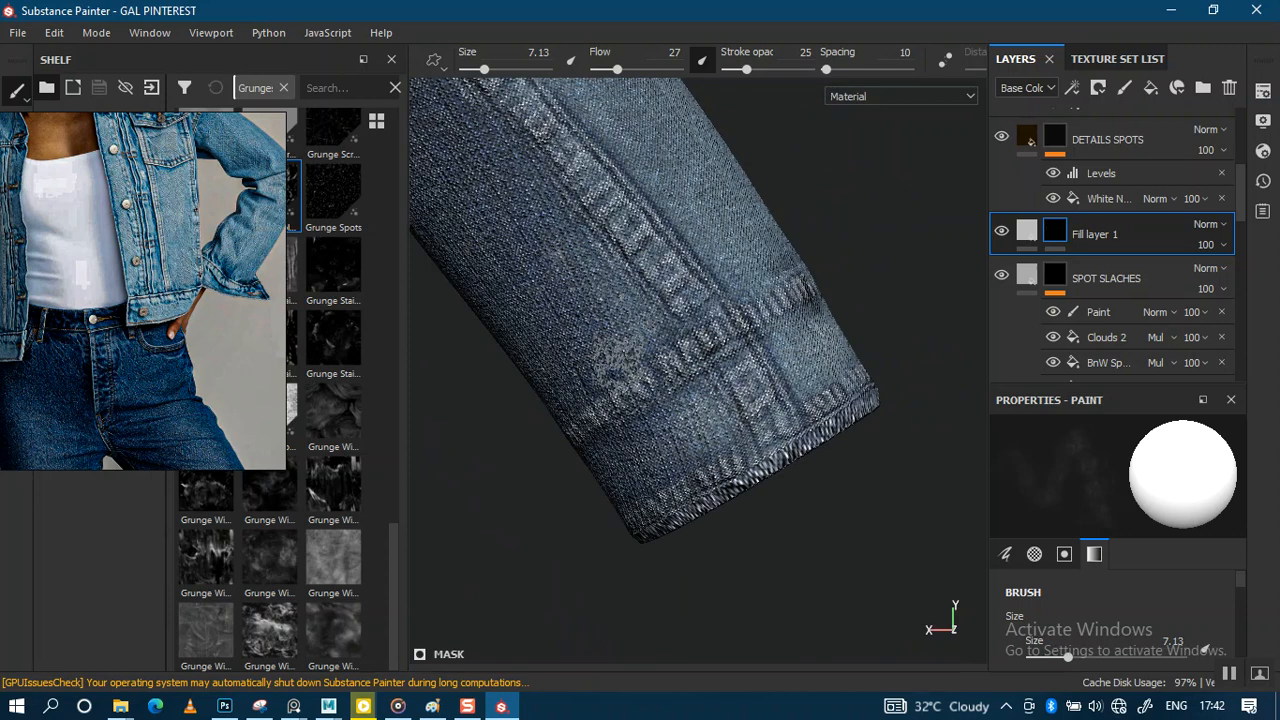
{"action": "middle_click_drag", "start_coordinate": [588, 258], "coordinate": [688, 428], "text": "alt"}
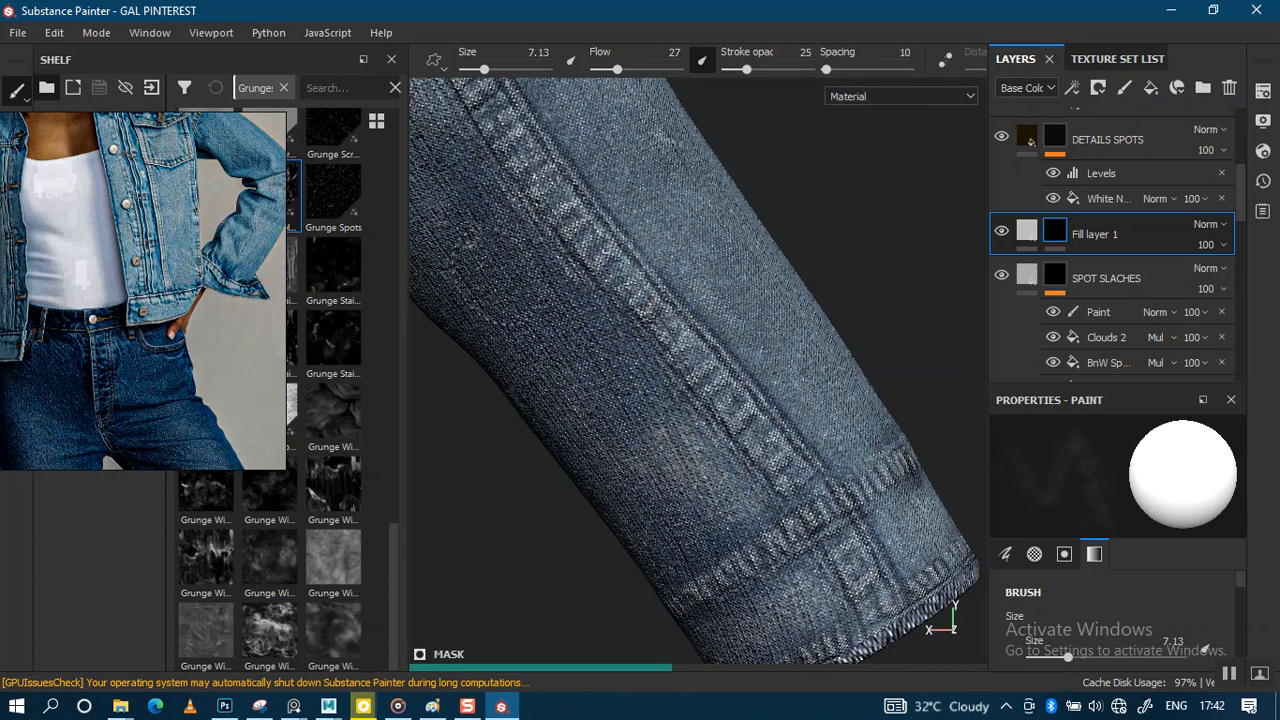
Step: Examine the painted wear up the sleeve, around the jacket and down the front panels to the hem
{"action": "right_click_drag", "start_coordinate": [651, 126], "coordinate": [688, 92], "text": "alt"}
{"action": "middle_click_drag", "start_coordinate": [695, 238], "coordinate": [768, 318], "text": "alt"}
{"action": "right_click_drag", "start_coordinate": [735, 200], "coordinate": [640, 12], "text": "alt"}
{"action": "middle_click_drag", "start_coordinate": [657, 137], "coordinate": [768, 244], "text": "alt"}
{"action": "left_click_drag", "start_coordinate": [768, 244], "coordinate": [778, 238], "text": "alt"}
{"action": "middle_click_drag", "start_coordinate": [606, 275], "coordinate": [717, 257], "text": "alt"}
{"action": "right_click_drag", "start_coordinate": [706, 228], "coordinate": [676, 190], "text": "alt"}
{"action": "middle_click_drag", "start_coordinate": [674, 190], "coordinate": [645, 261], "text": "alt"}
{"action": "mouse_move", "coordinate": [645, 261]}
{"action": "left_mouse_down", "text": "alt"}
{"action": "mouse_move", "coordinate": [674, 278]}
{"action": "mouse_move", "coordinate": [637, 280]}
{"action": "left_mouse_up", "text": "alt"}
{"action": "middle_click_drag", "start_coordinate": [655, 256], "coordinate": [672, 178], "text": "alt"}
{"action": "right_click_drag", "start_coordinate": [672, 178], "coordinate": [775, 180], "text": "alt"}
{"action": "middle_click_drag", "start_coordinate": [755, 203], "coordinate": [748, 274], "text": "alt"}
{"action": "left_click_drag", "start_coordinate": [748, 274], "coordinate": [888, 262], "text": "alt"}
{"action": "right_click_drag", "start_coordinate": [800, 261], "coordinate": [670, 259], "text": "shift"}
{"action": "left_click_drag", "start_coordinate": [662, 262], "coordinate": [708, 266], "text": "alt"}
{"action": "middle_click_drag", "start_coordinate": [708, 266], "coordinate": [778, 143], "text": "alt"}
{"action": "right_click_drag", "start_coordinate": [735, 400], "coordinate": [738, 508], "text": "alt"}
{"action": "middle_click_drag", "start_coordinate": [740, 330], "coordinate": [745, 205], "text": "alt"}
{"action": "right_click_drag", "start_coordinate": [742, 375], "coordinate": [753, 455], "text": "alt"}
{"action": "middle_click_drag", "start_coordinate": [712, 308], "coordinate": [690, 163], "text": "alt"}
{"action": "right_click_drag", "start_coordinate": [712, 410], "coordinate": [729, 510], "text": "alt"}
Step: Reduce the brush size to 6.1 and paint faint wear along the front panel's vertical seams below the chest pocket
{"action": "right_click_drag", "start_coordinate": [683, 436], "coordinate": [690, 436], "text": "ctrl"}
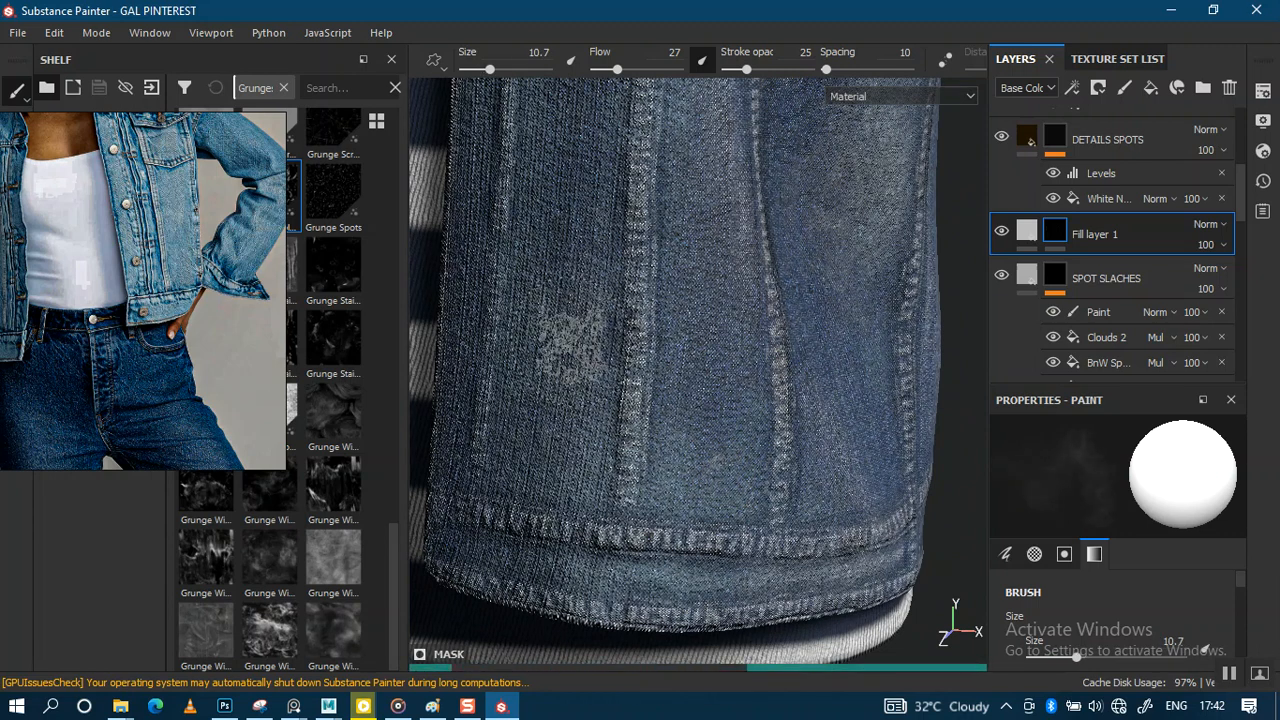
{"action": "right_click_drag", "start_coordinate": [570, 340], "coordinate": [562, 340], "text": "ctrl"}
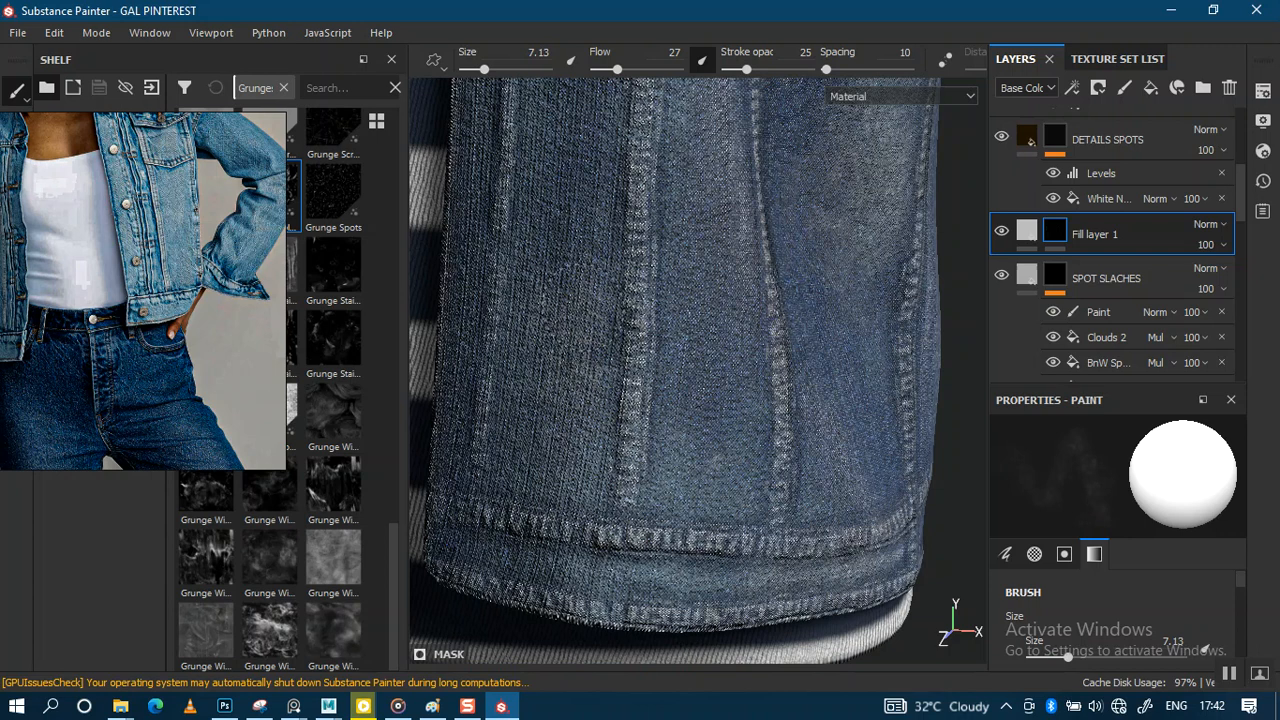
{"action": "middle_click_drag", "start_coordinate": [622, 384], "coordinate": [620, 463], "text": "alt"}
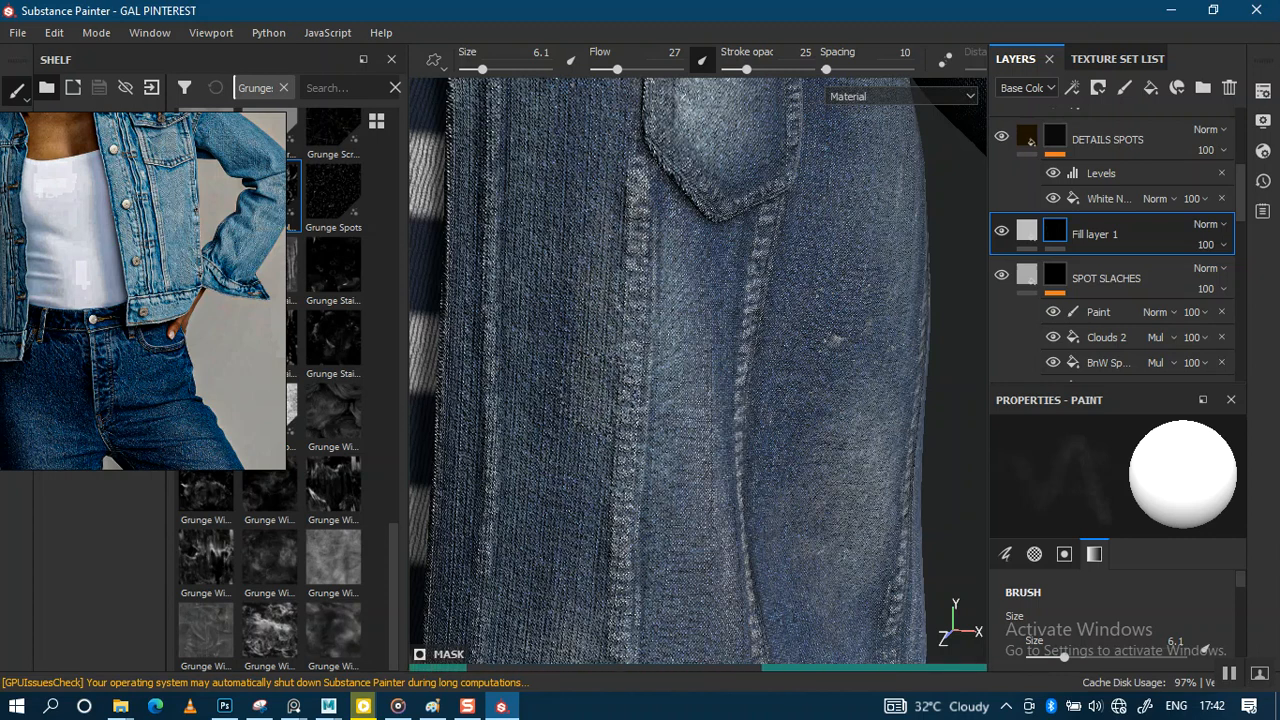
{"action": "right_click_drag", "start_coordinate": [662, 276], "coordinate": [660, 165], "text": "alt"}
Step: Touch up light wear on the opposite upper front, along the placket edge beneath the collar point
{"action": "middle_click_drag", "start_coordinate": [600, 190], "coordinate": [720, 308], "text": "alt"}
{"action": "right_click_drag", "start_coordinate": [720, 505], "coordinate": [597, 346], "text": "alt"}
{"action": "middle_click_drag", "start_coordinate": [597, 346], "coordinate": [687, 418], "text": "alt"}
{"action": "right_click_drag", "start_coordinate": [687, 418], "coordinate": [560, 240], "text": "alt"}
{"action": "middle_click_drag", "start_coordinate": [490, 242], "coordinate": [700, 300], "text": "alt"}
{"action": "right_click_drag", "start_coordinate": [700, 300], "coordinate": [708, 370], "text": "alt"}
{"action": "left_click_drag", "start_coordinate": [708, 370], "coordinate": [722, 232], "text": "alt"}
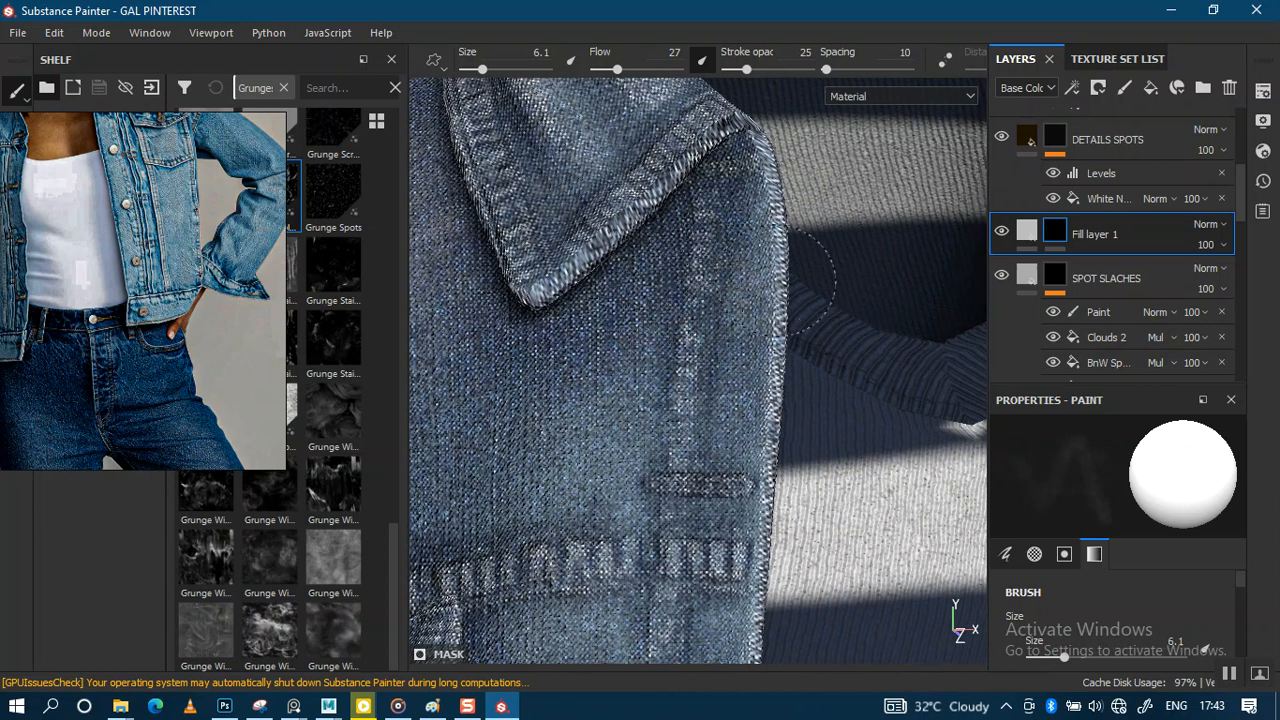
{"action": "left_click_drag", "start_coordinate": [700, 370], "coordinate": [860, 340], "text": "alt"}
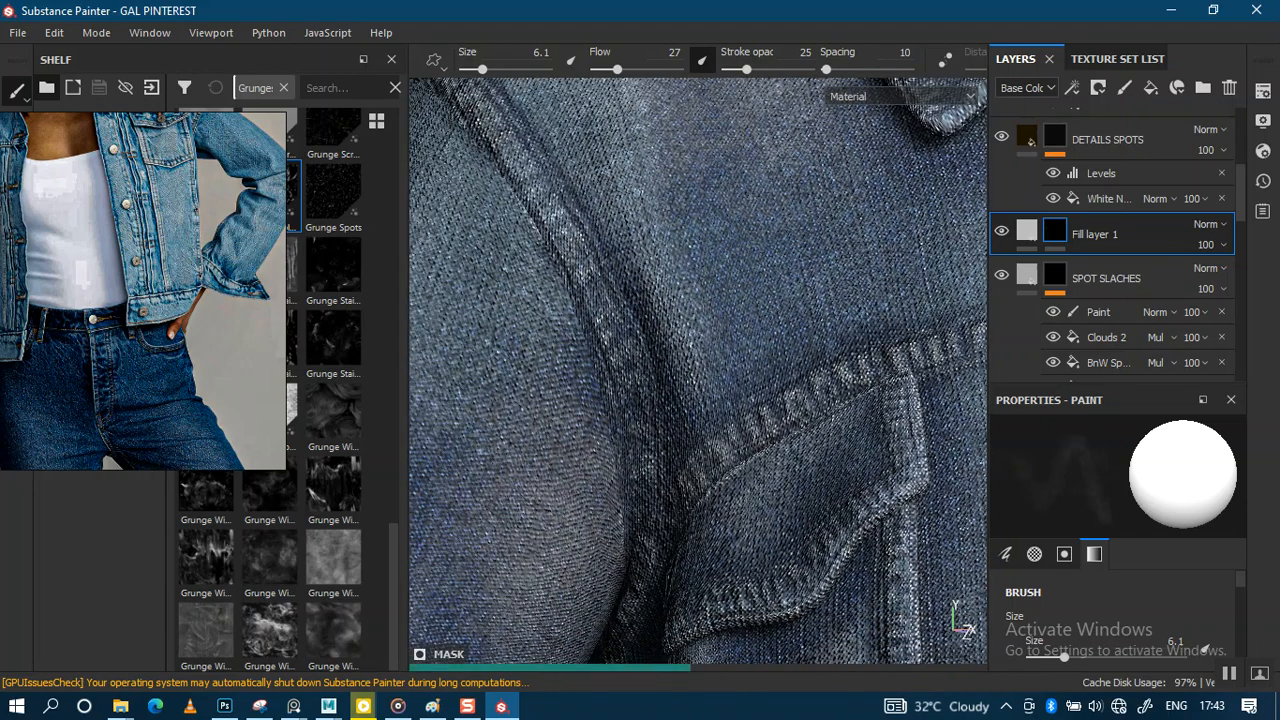
Step: Paint light wear on the upper chest between the armhole seam and the collar
{"action": "left_click_drag", "start_coordinate": [468, 392], "coordinate": [513, 328], "text": "alt"}
{"action": "middle_click_drag", "start_coordinate": [514, 329], "coordinate": [672, 378], "text": "alt"}
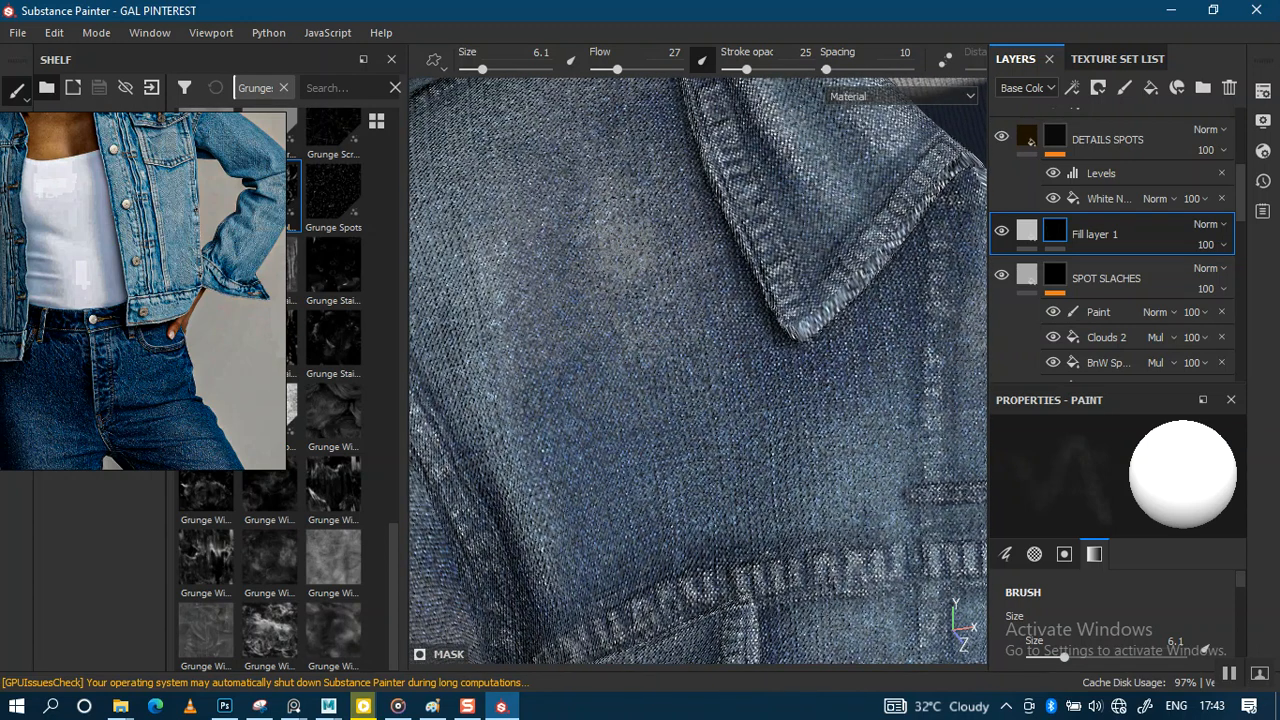
{"action": "left_click_drag", "start_coordinate": [525, 406], "coordinate": [600, 380], "text": "alt"}
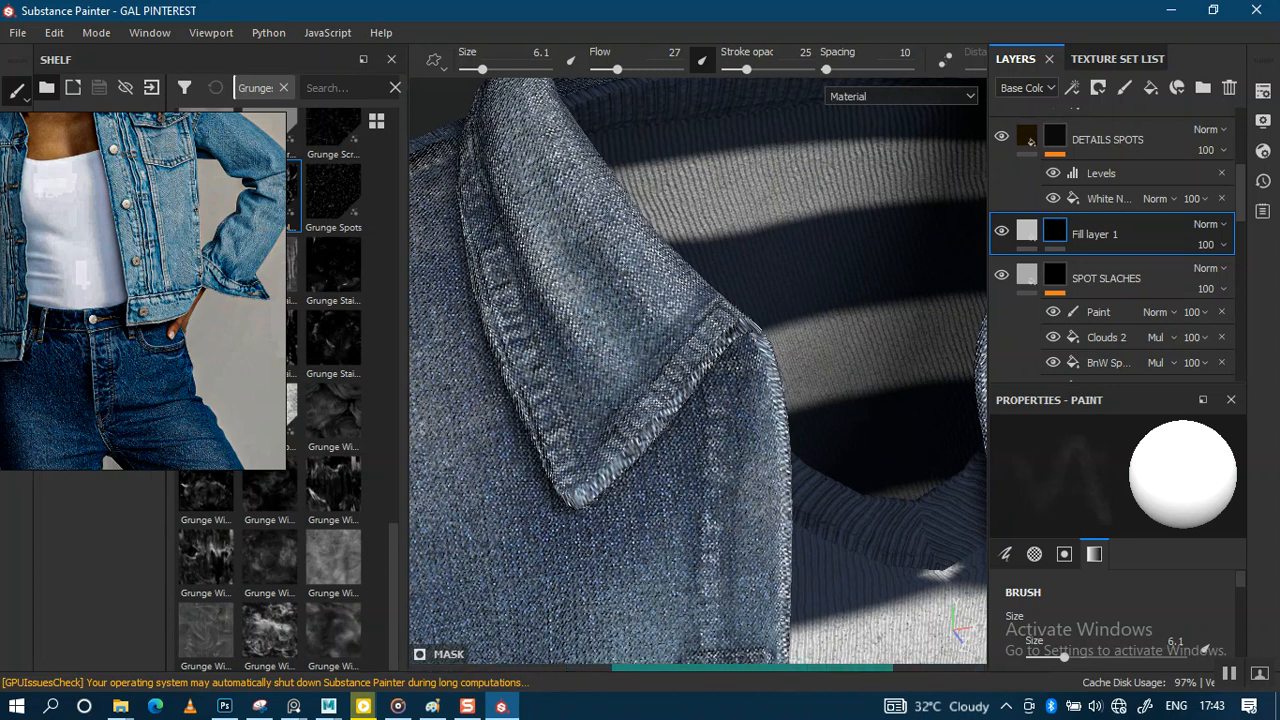
Step: Touch up light wear on the opposite collar flap and the chest area below it
{"action": "scroll", "coordinate": [725, 289], "scroll_direction": "down", "scroll_amount": 3}
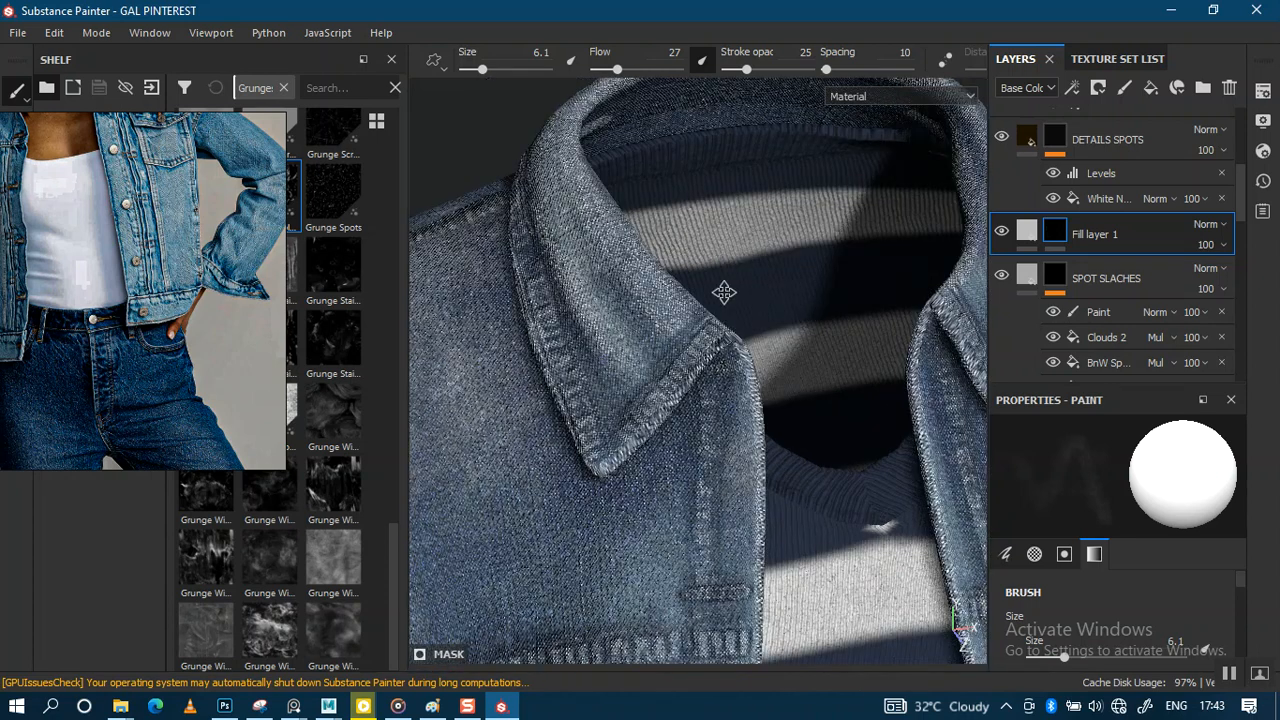
{"action": "scroll", "coordinate": [700, 300], "scroll_direction": "up", "scroll_amount": 4}
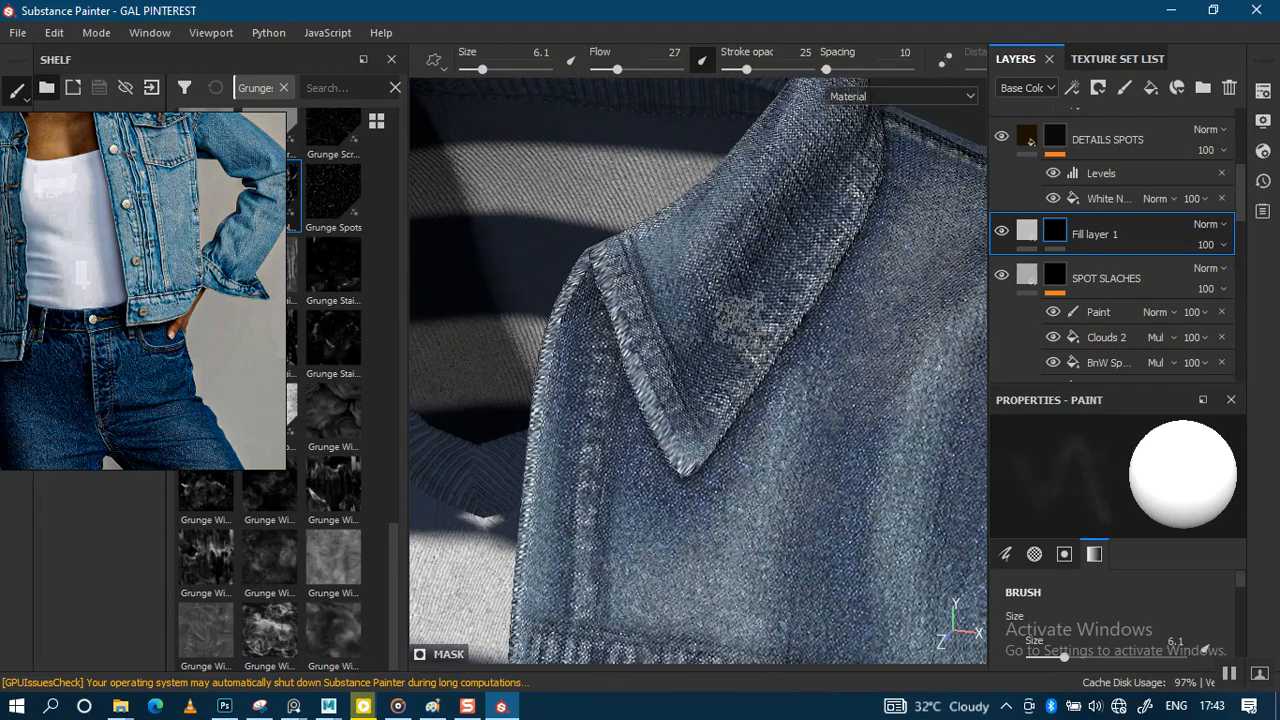
{"action": "mouse_move", "coordinate": [706, 286]}
{"action": "left_mouse_down", "text": "alt"}
{"action": "mouse_move", "coordinate": [722, 264]}
{"action": "mouse_move", "coordinate": [740, 266]}
{"action": "left_mouse_up", "text": "alt"}
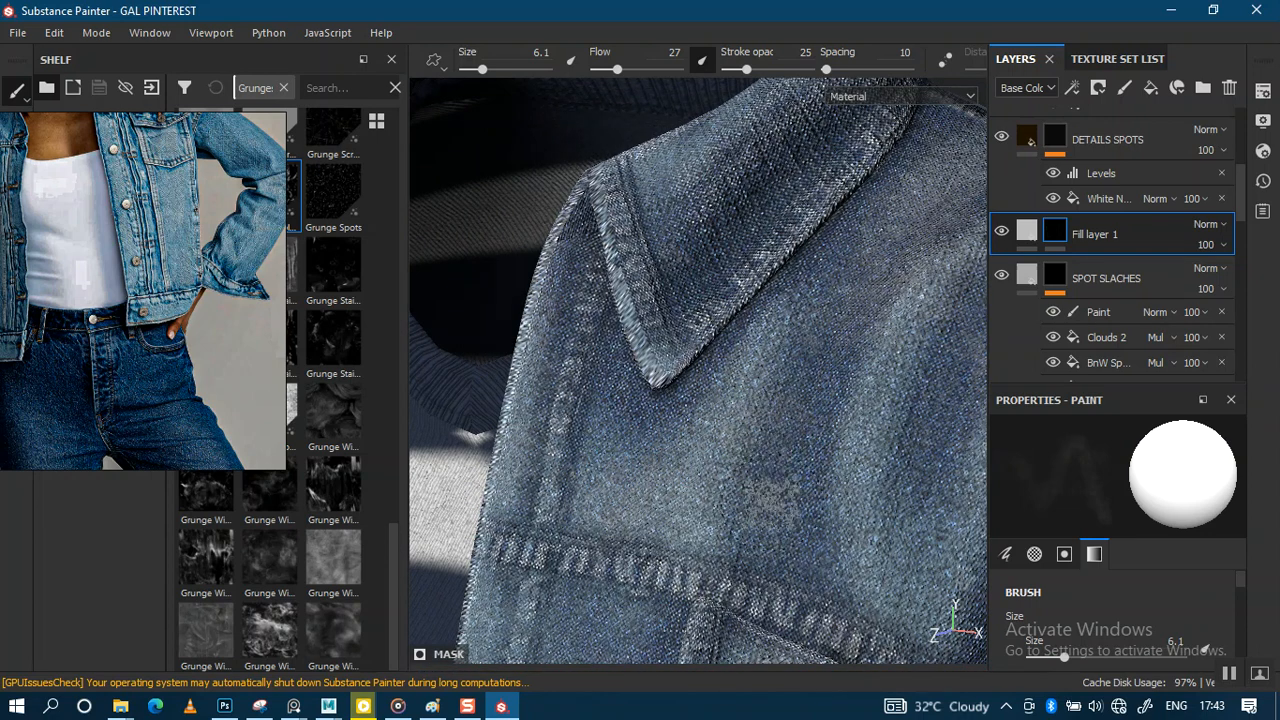
Step: Lower the opacity of Fill layer 1 to 68 and check the overall wear on the jacket's front
{"action": "scroll", "coordinate": [745, 410], "scroll_direction": "down", "scroll_amount": 5}
{"action": "middle_click_drag", "start_coordinate": [746, 407], "coordinate": [738, 264], "text": "alt"}
{"action": "left_click_drag", "start_coordinate": [708, 466], "coordinate": [770, 466], "text": "alt"}
{"action": "middle_click_drag", "start_coordinate": [770, 466], "coordinate": [857, 409], "text": "alt"}
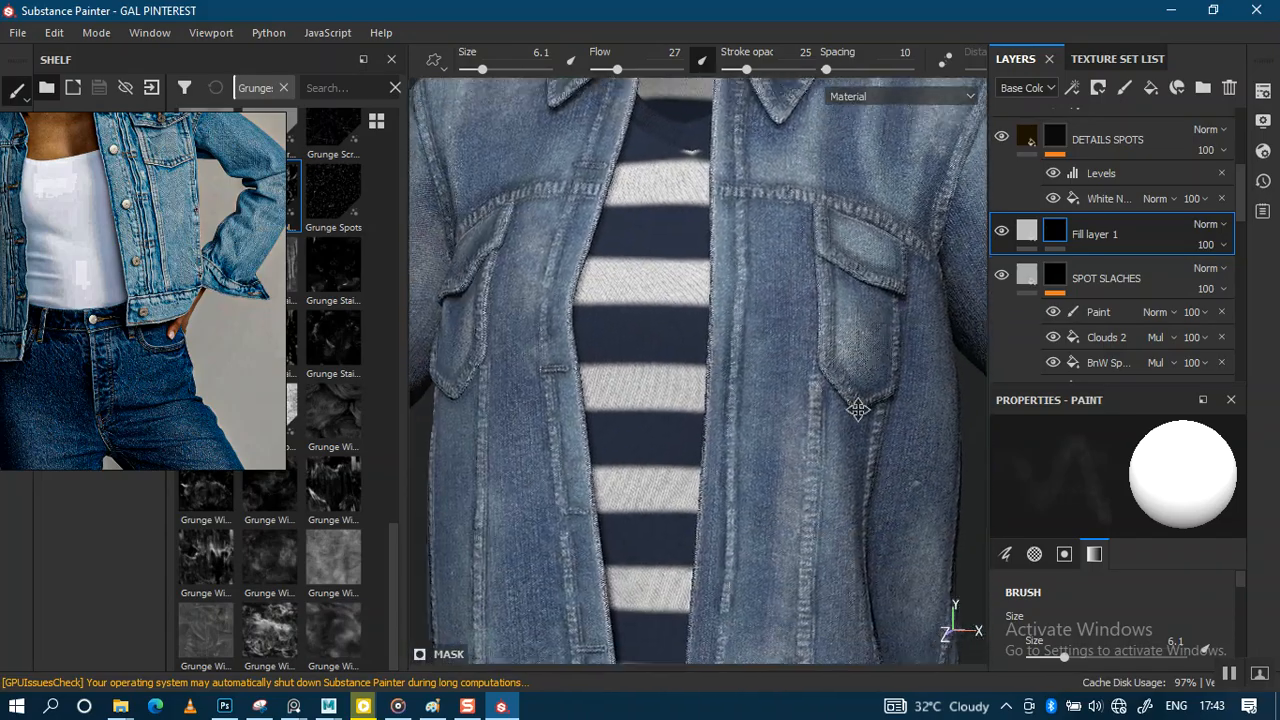
{"action": "scroll", "coordinate": [857, 409], "scroll_direction": "down", "scroll_amount": 3}
{"action": "left_click_drag", "start_coordinate": [857, 409], "coordinate": [905, 352], "text": "alt"}
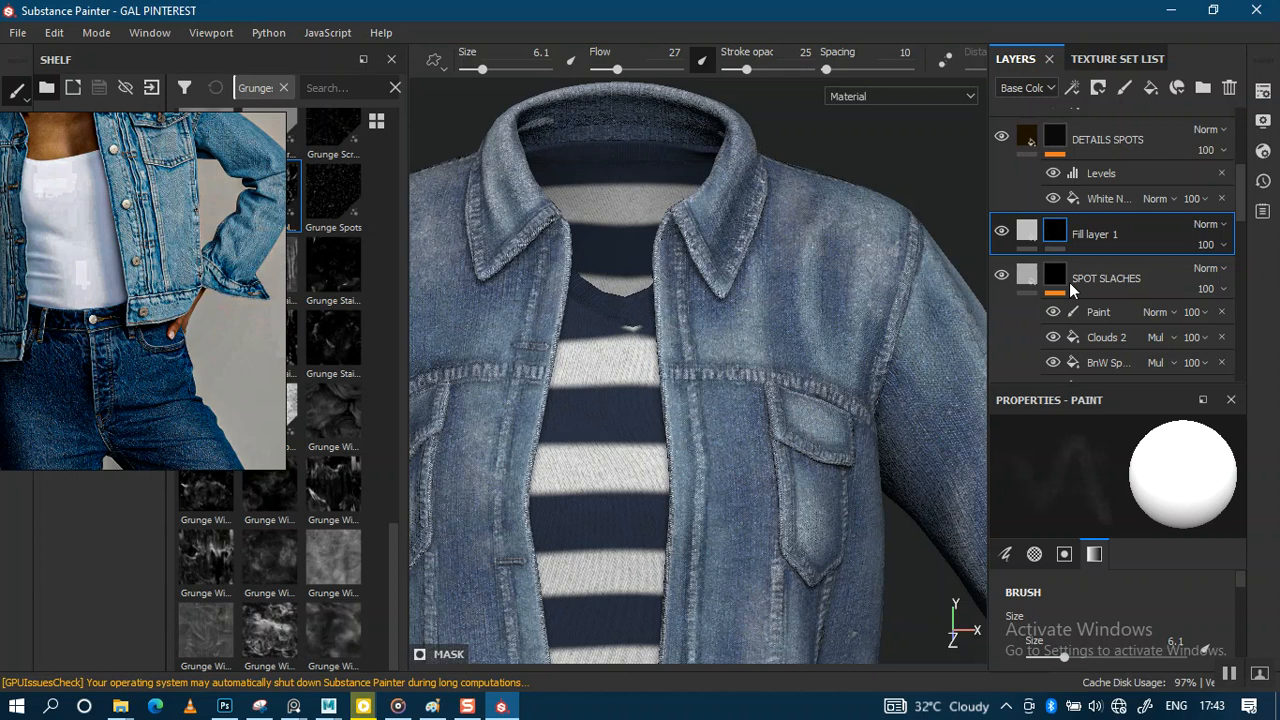
{"action": "left_click", "coordinate": [1223, 246]}
{"action": "left_click", "coordinate": [1246, 280]}
{"action": "left_click_drag", "start_coordinate": [1246, 284], "coordinate": [1248, 284]}
{"action": "right_click_drag", "start_coordinate": [840, 386], "coordinate": [761, 328], "text": "alt"}
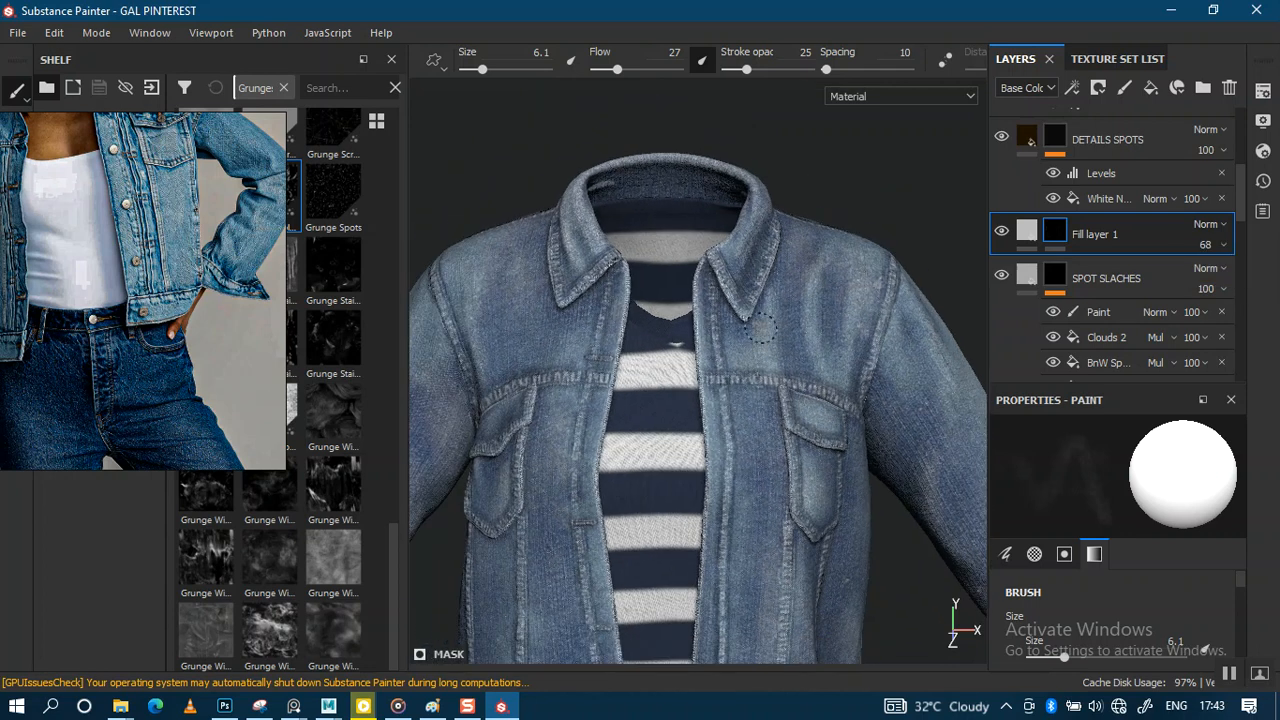
{"action": "middle_click_drag", "start_coordinate": [776, 380], "coordinate": [784, 288], "text": "alt"}
{"action": "right_click_drag", "start_coordinate": [782, 300], "coordinate": [795, 391], "text": "alt"}
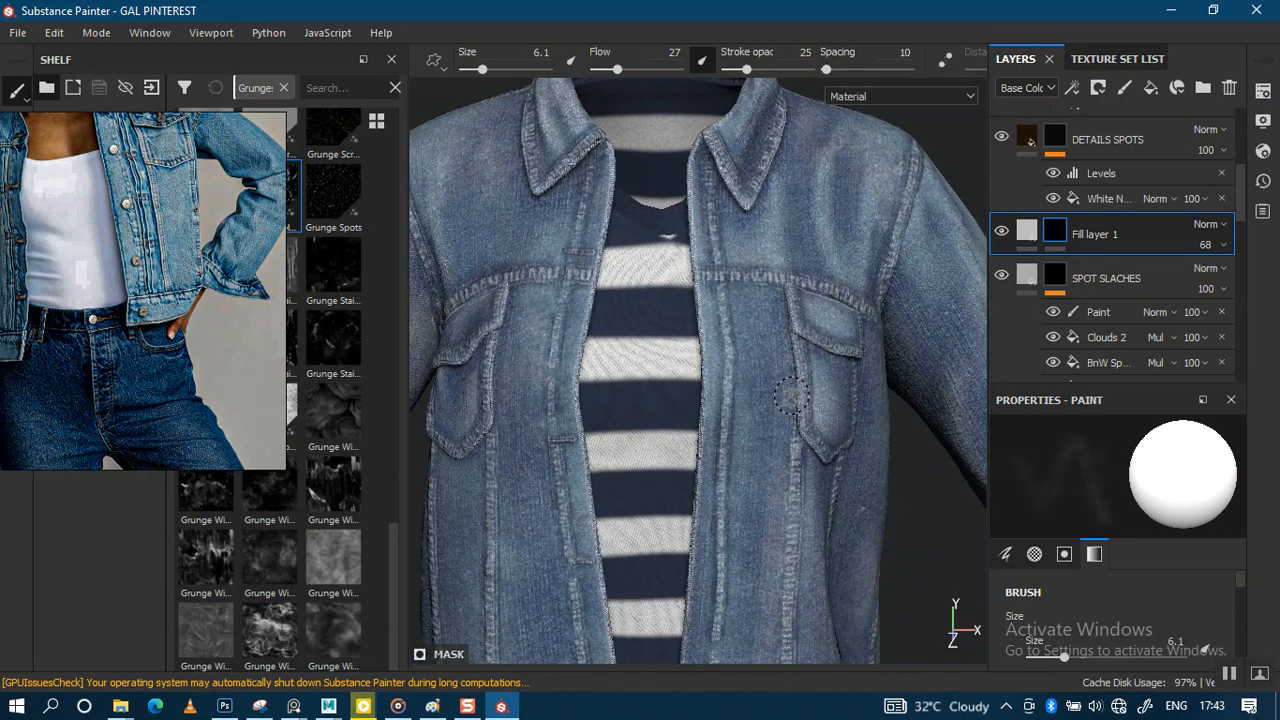
{"action": "right_click_drag", "start_coordinate": [700, 540], "coordinate": [711, 566], "text": "alt"}
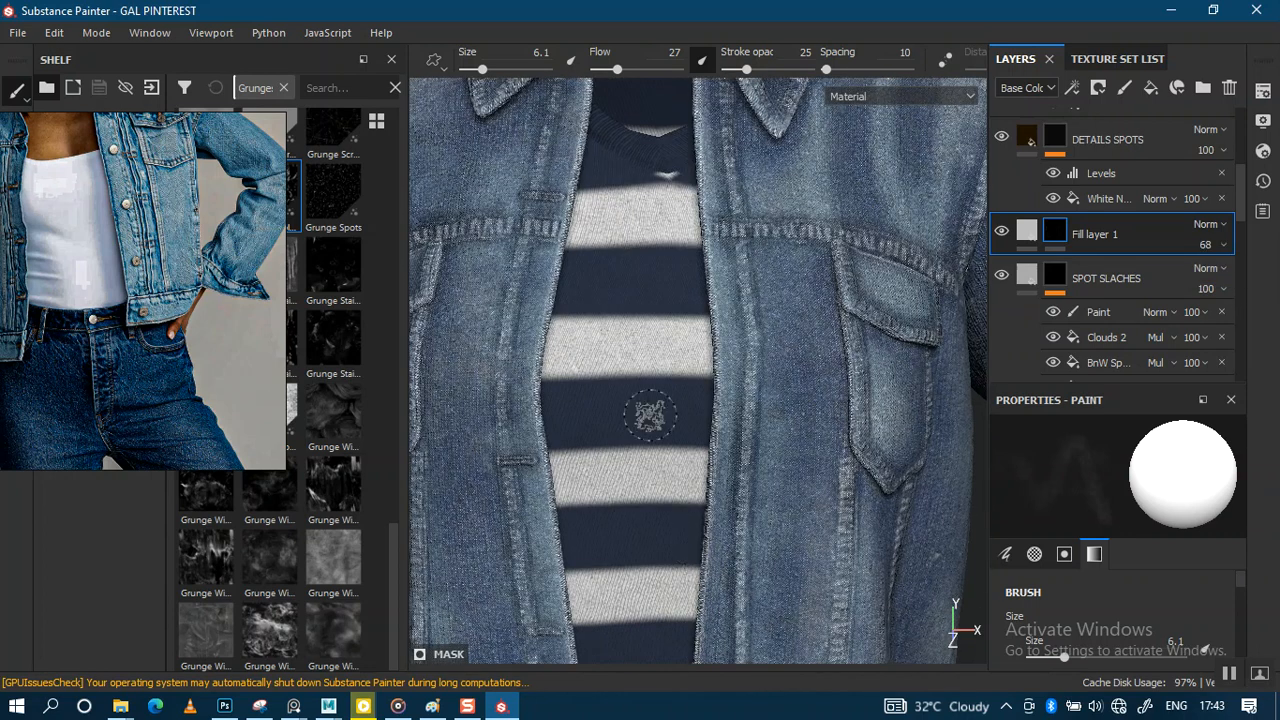
Step: Switch to the SHIRT texture set's layers and collapse the WHITE folder
{"action": "left_click", "coordinate": [1121, 64]}
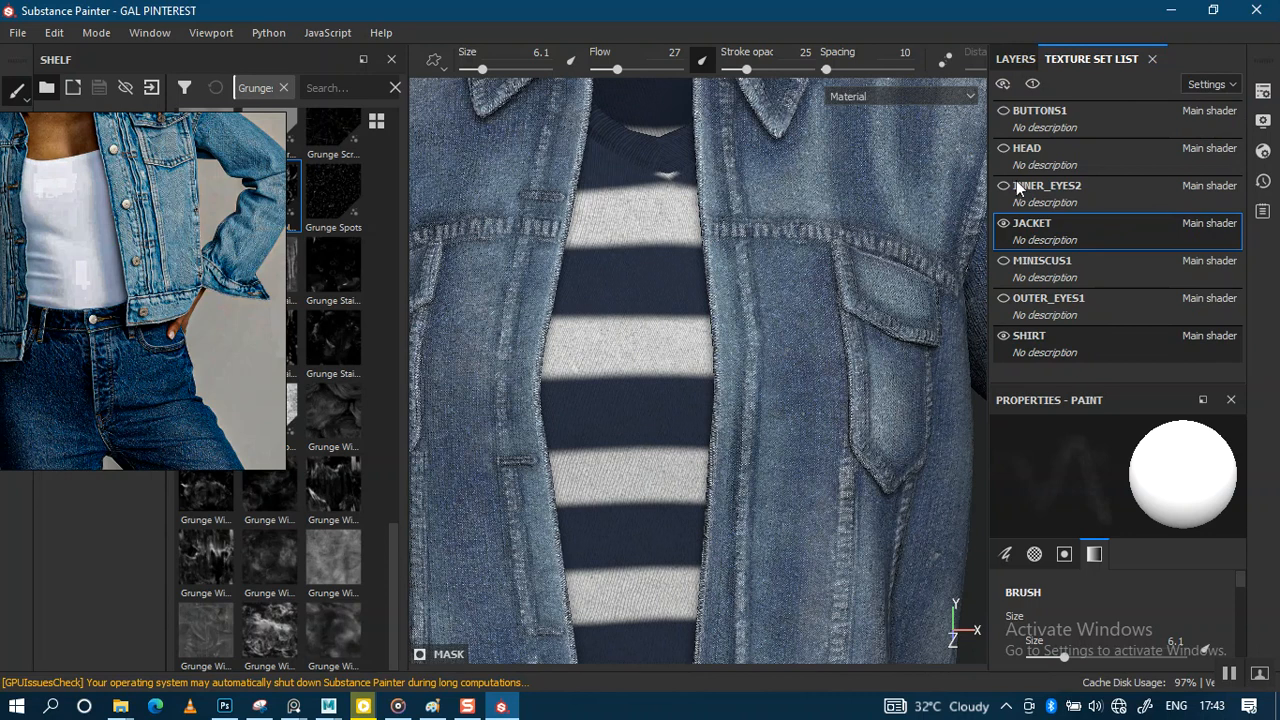
{"action": "left_click", "coordinate": [1019, 62]}
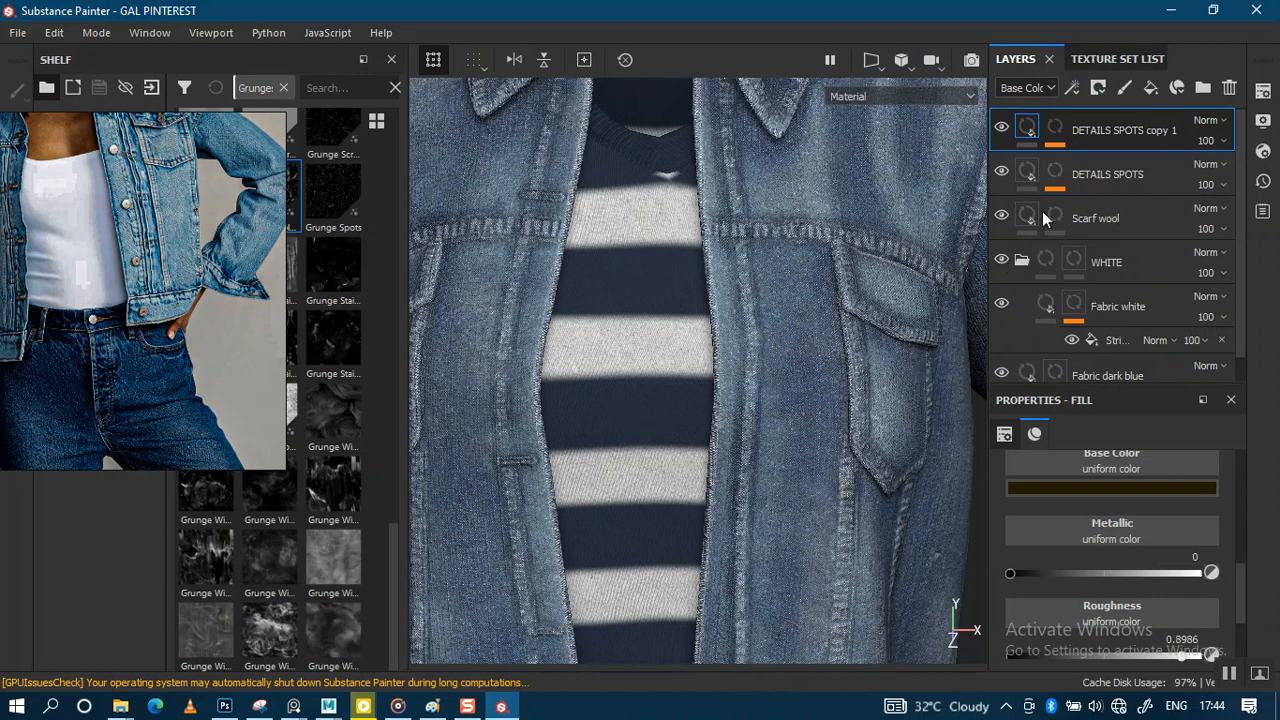
{"action": "left_click", "coordinate": [1021, 261]}
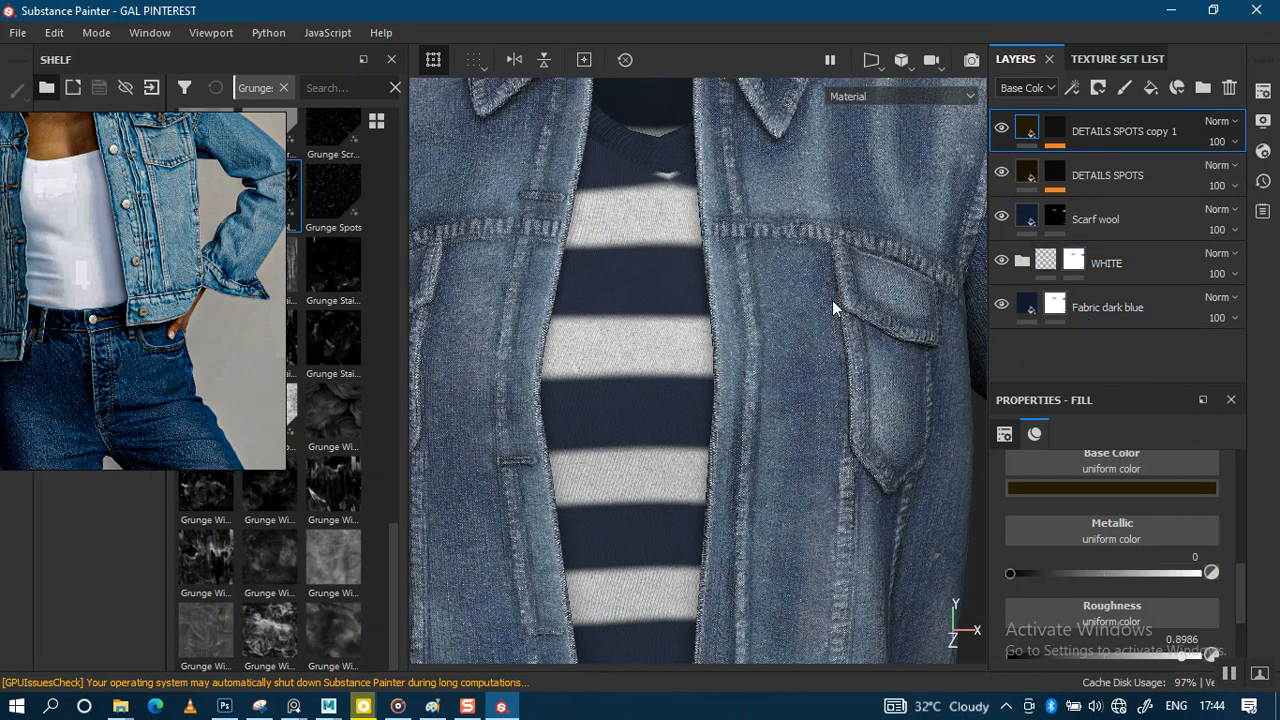
Step: Frame the front of the jacket and shirt and save the project
{"action": "right_click_drag", "start_coordinate": [731, 468], "coordinate": [725, 280], "text": "alt"}
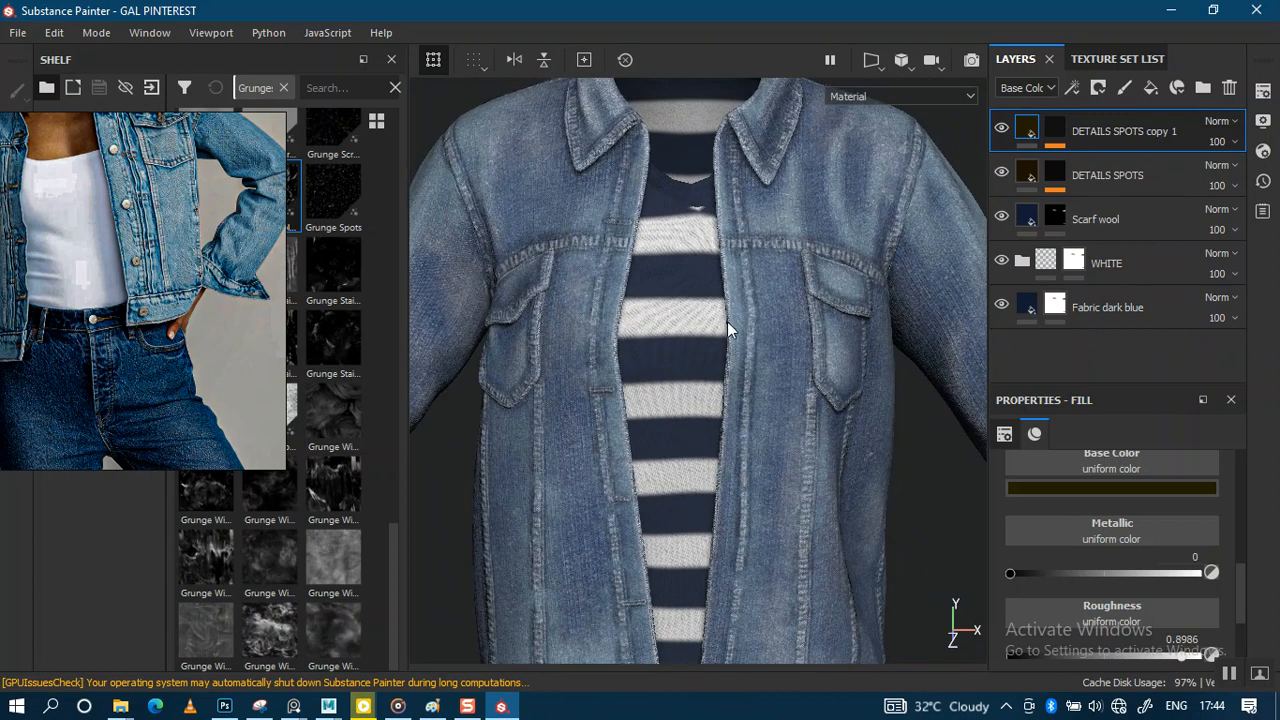
{"action": "right_click_drag", "start_coordinate": [729, 331], "coordinate": [739, 265], "text": "alt"}
{"action": "key", "text": "ctrl+s"}
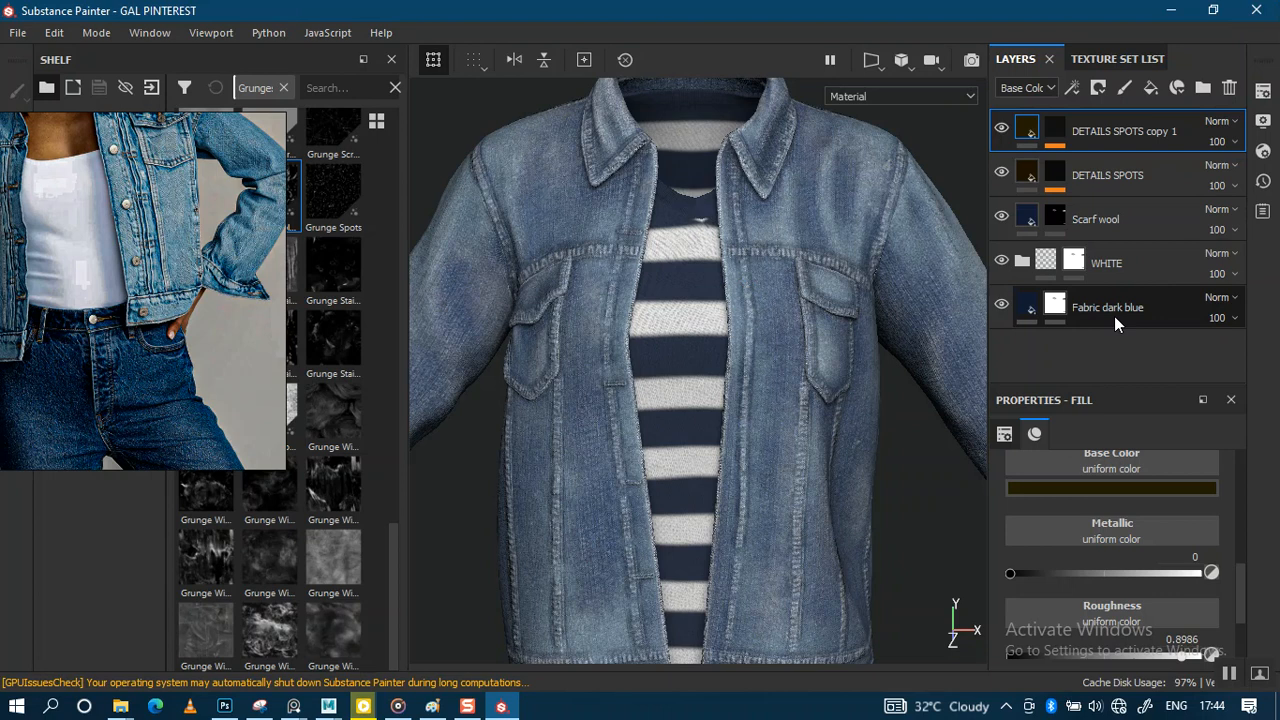
Step: Group the Scarf wool, WHITE and Fabric dark blue layers into a folder named BLUE and collapse it
{"action": "left_click", "coordinate": [1126, 218]}
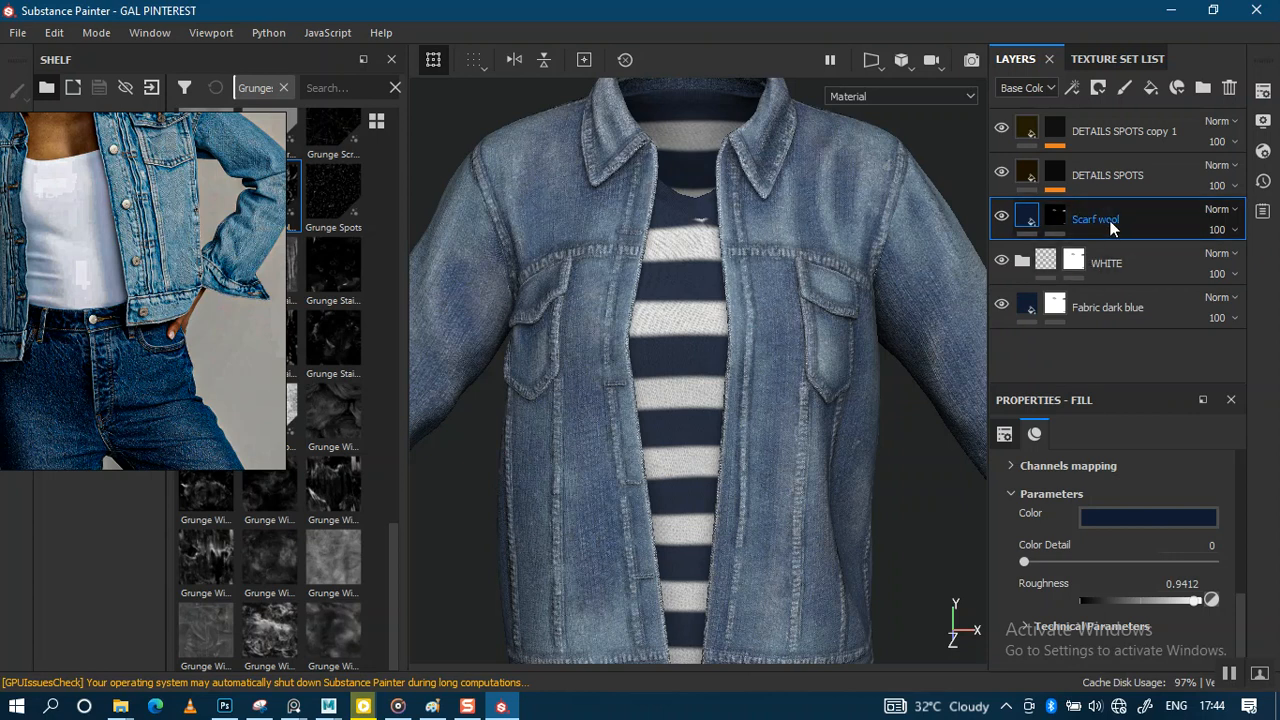
{"action": "left_click", "coordinate": [1134, 310], "text": "shift"}
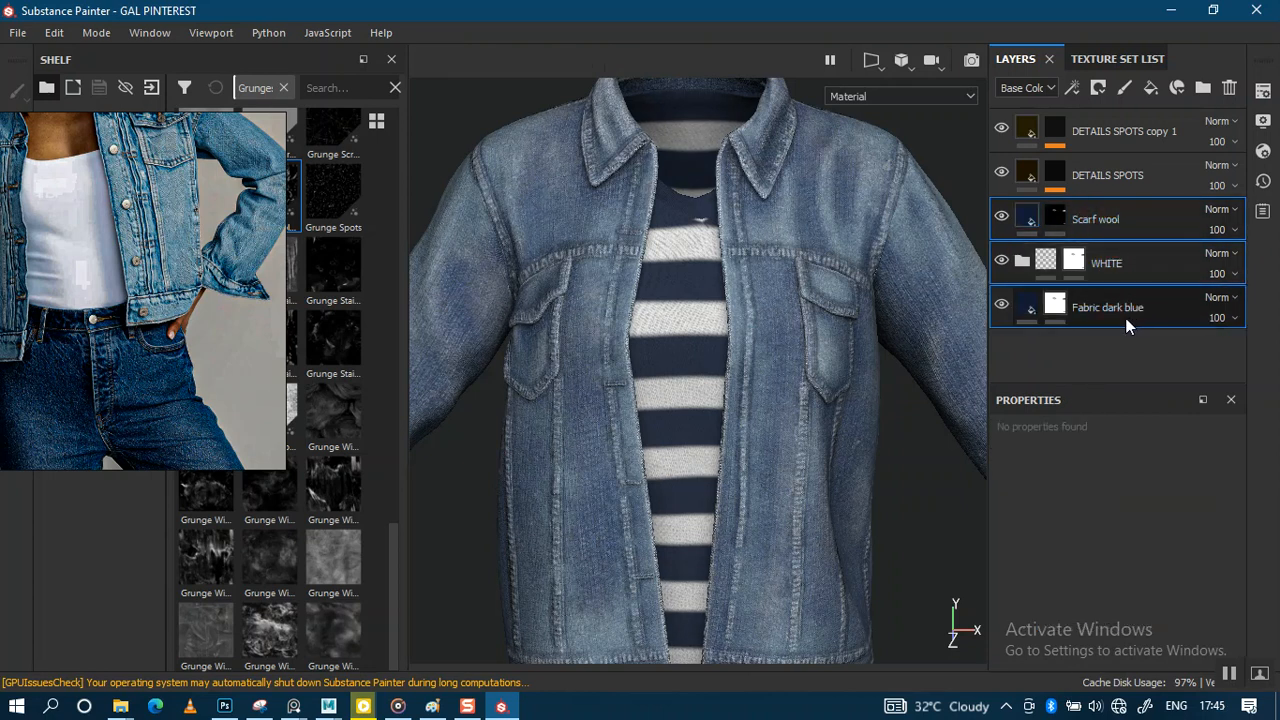
{"action": "key", "text": "ctrl+g"}
{"action": "double_click", "coordinate": [1085, 221]}
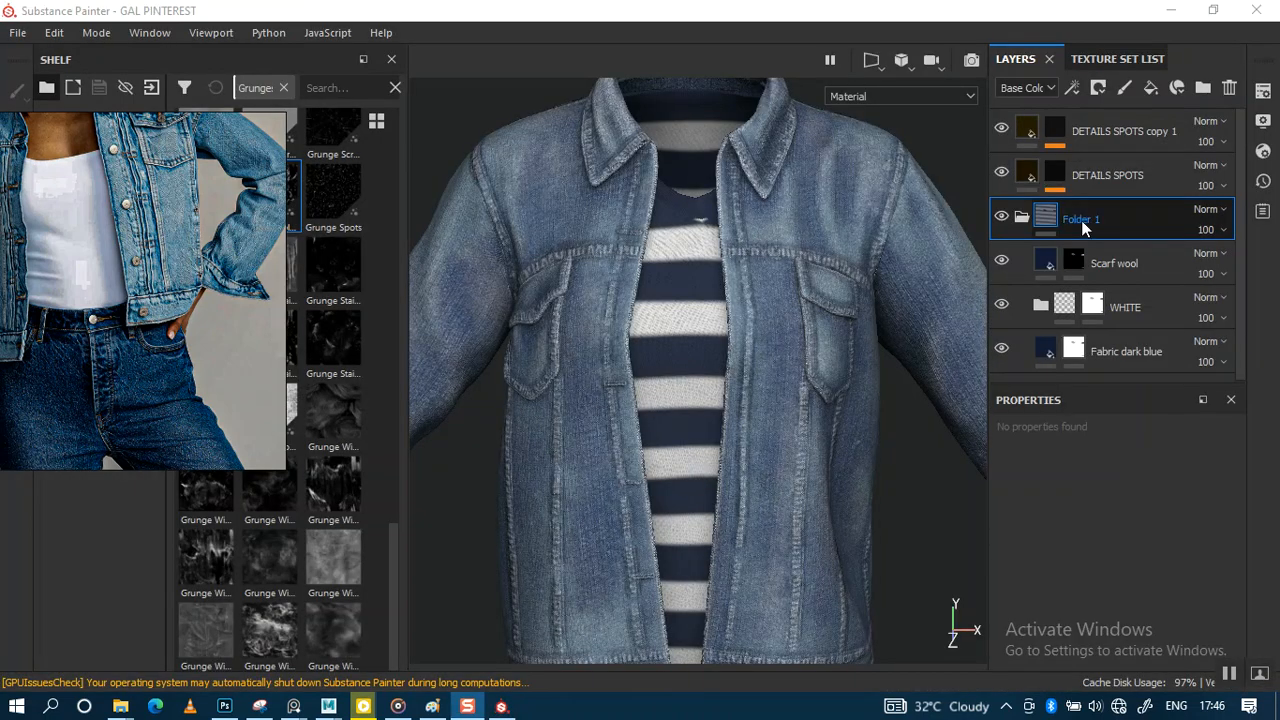
{"action": "double_click", "coordinate": [1079, 220]}
{"action": "type", "text": "BLUE"}
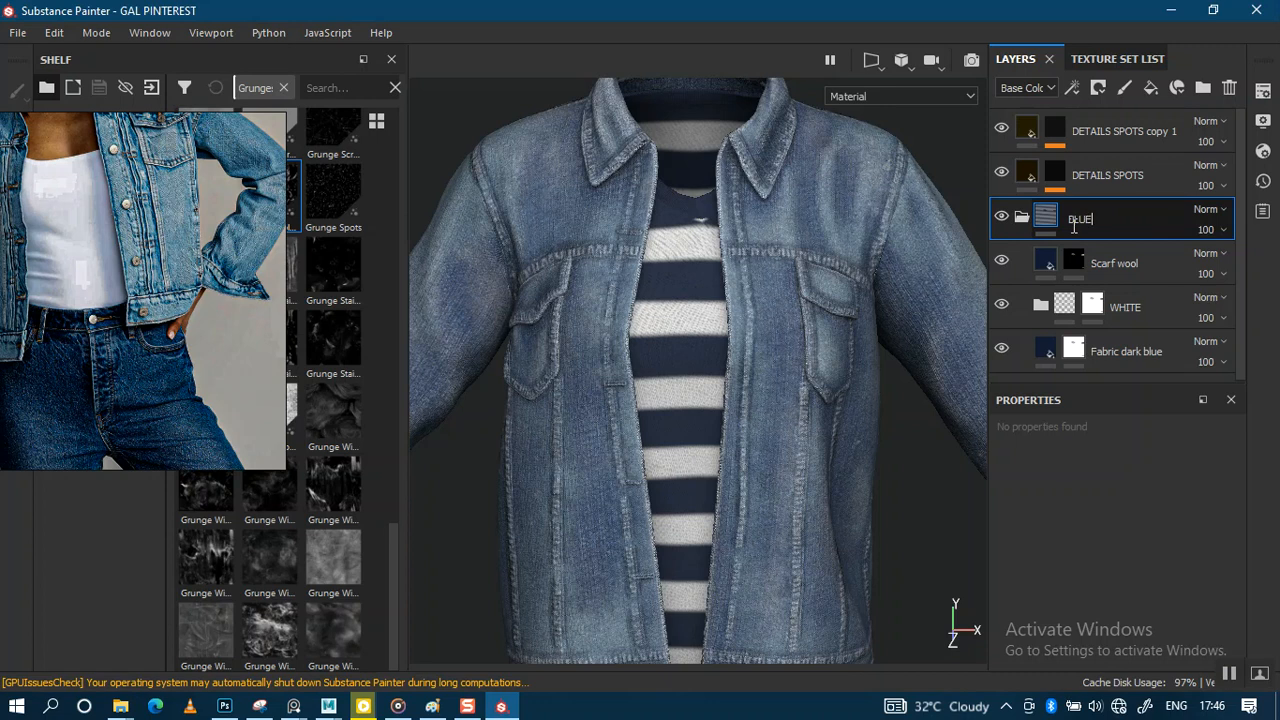
{"action": "key", "text": "Return"}
{"action": "left_click", "coordinate": [1022, 218]}
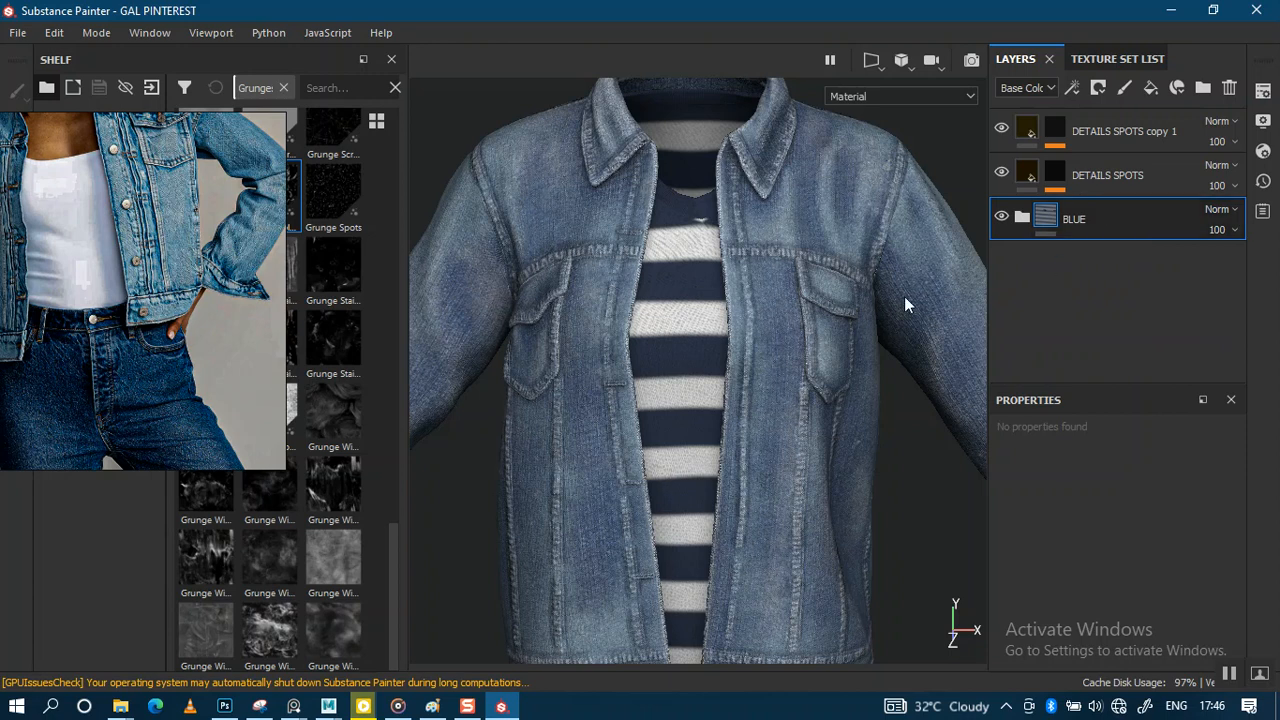
Step: Show only the SHIRT texture set in the viewport and return to its layer stack
{"action": "left_click", "coordinate": [1143, 130]}
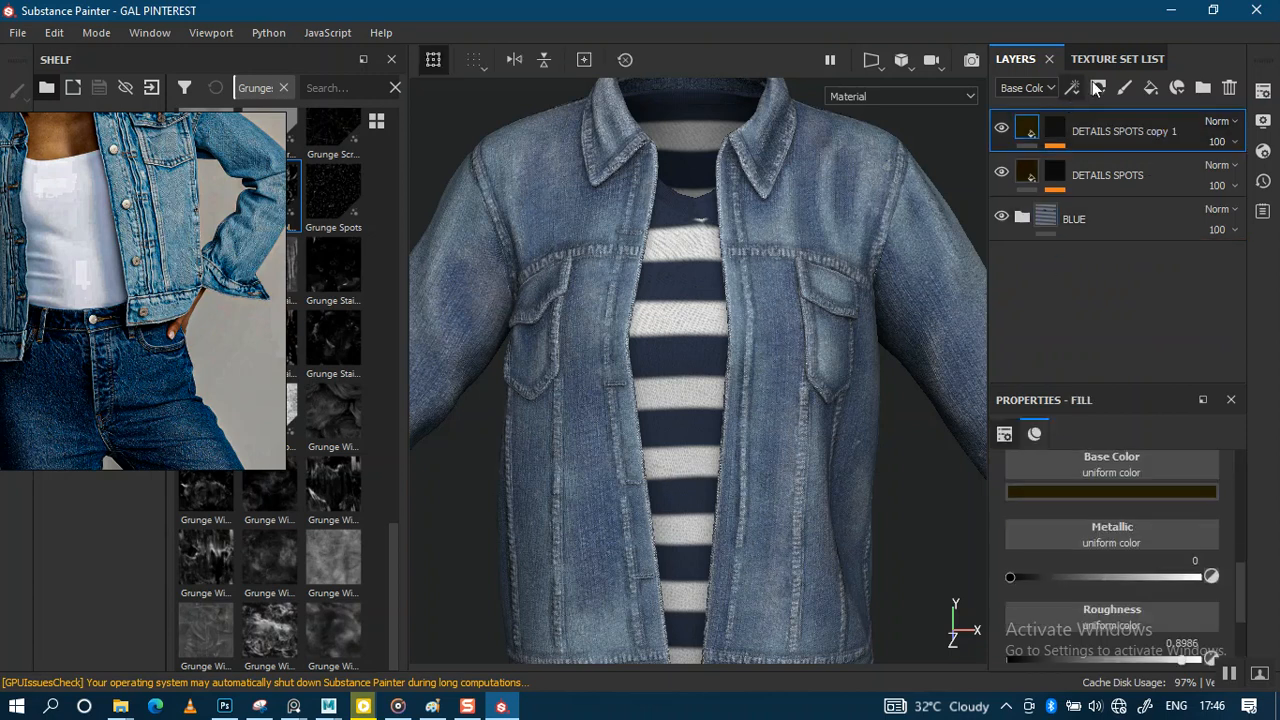
{"action": "left_click", "coordinate": [1112, 58]}
{"action": "left_click", "coordinate": [1003, 336]}
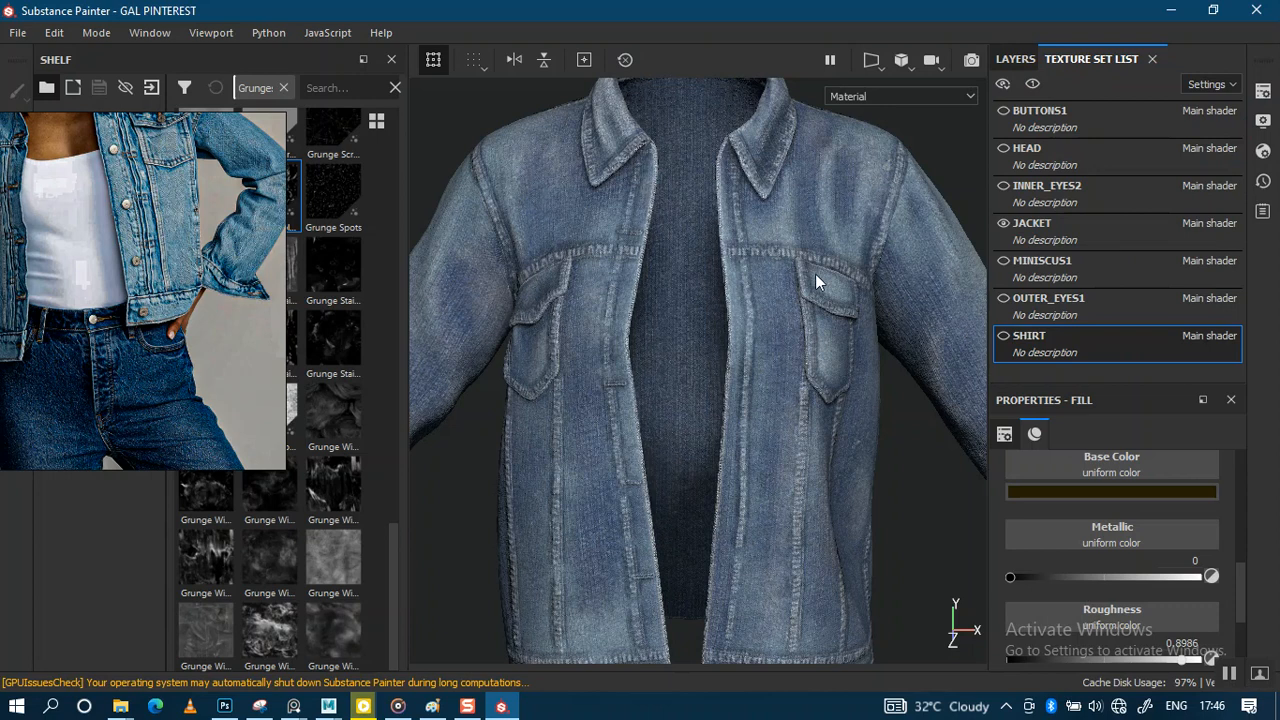
{"action": "left_click", "coordinate": [1003, 336]}
{"action": "left_click", "coordinate": [1032, 86]}
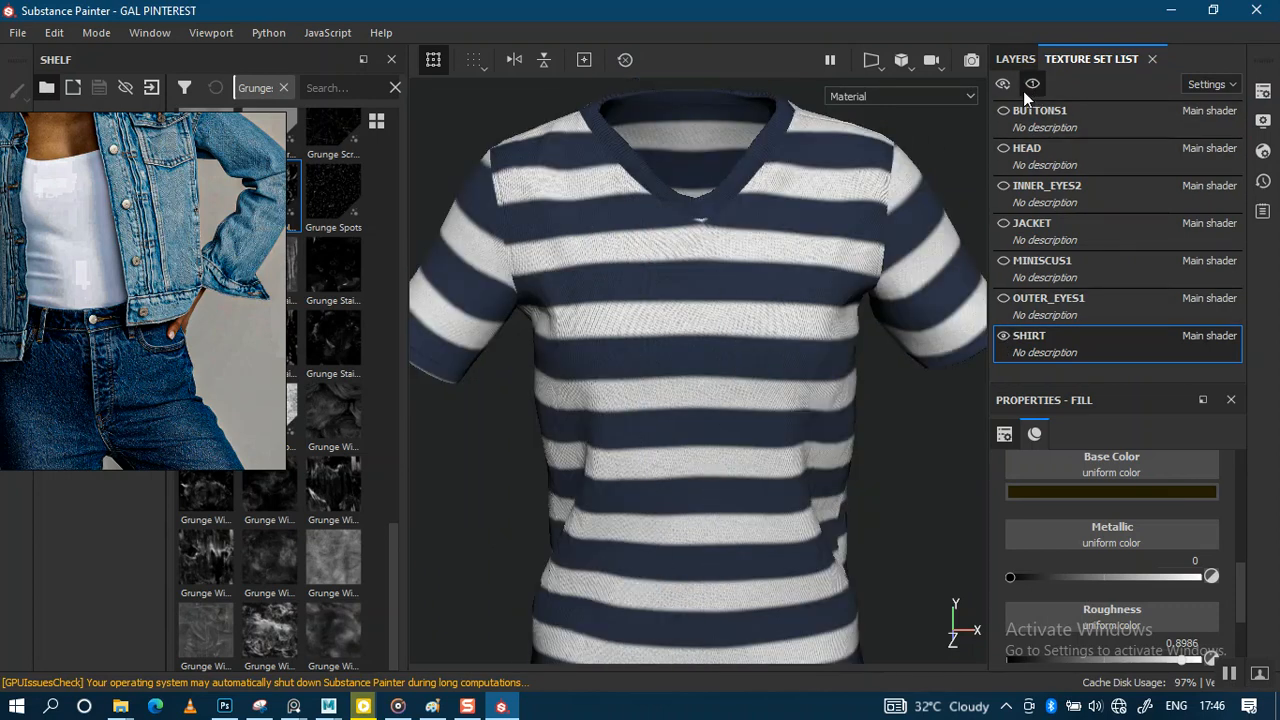
{"action": "left_click", "coordinate": [1015, 58]}
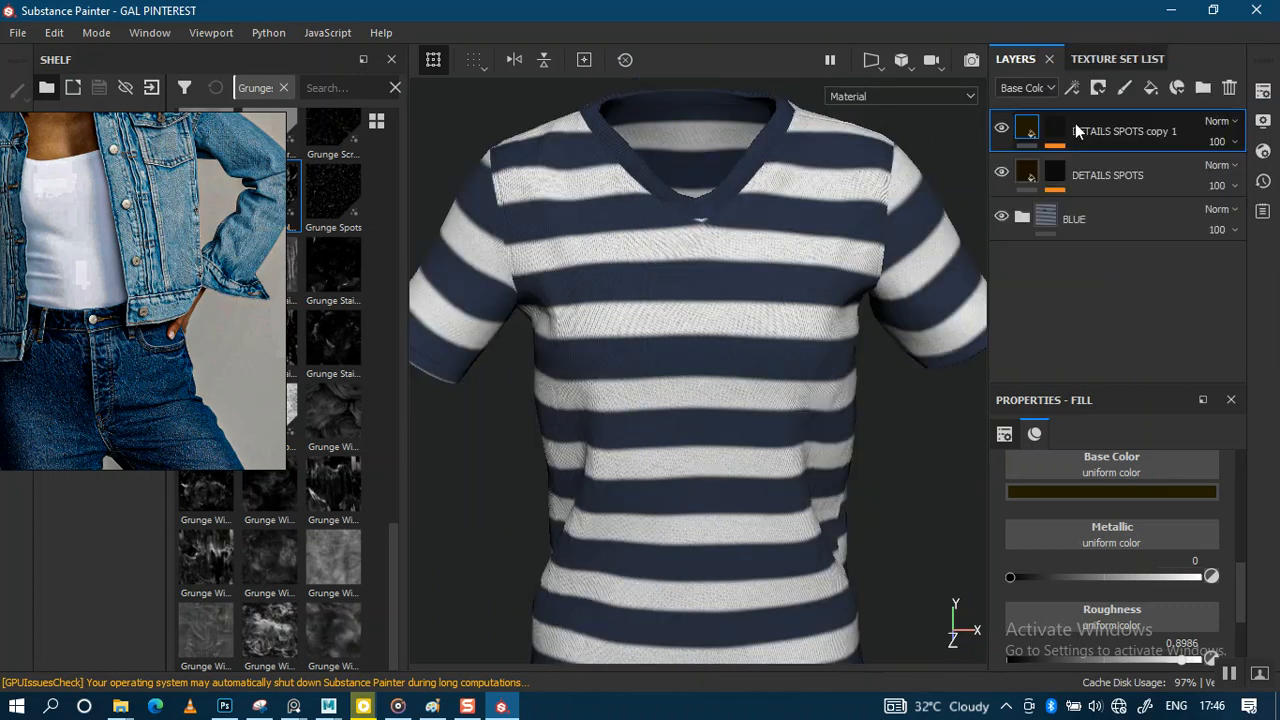
Step: Add a paint layer above DETAILS SPOTS copy 1 with a Sharpen filter and set its base color blending mode to Passthrough
{"action": "left_click", "coordinate": [1124, 87]}
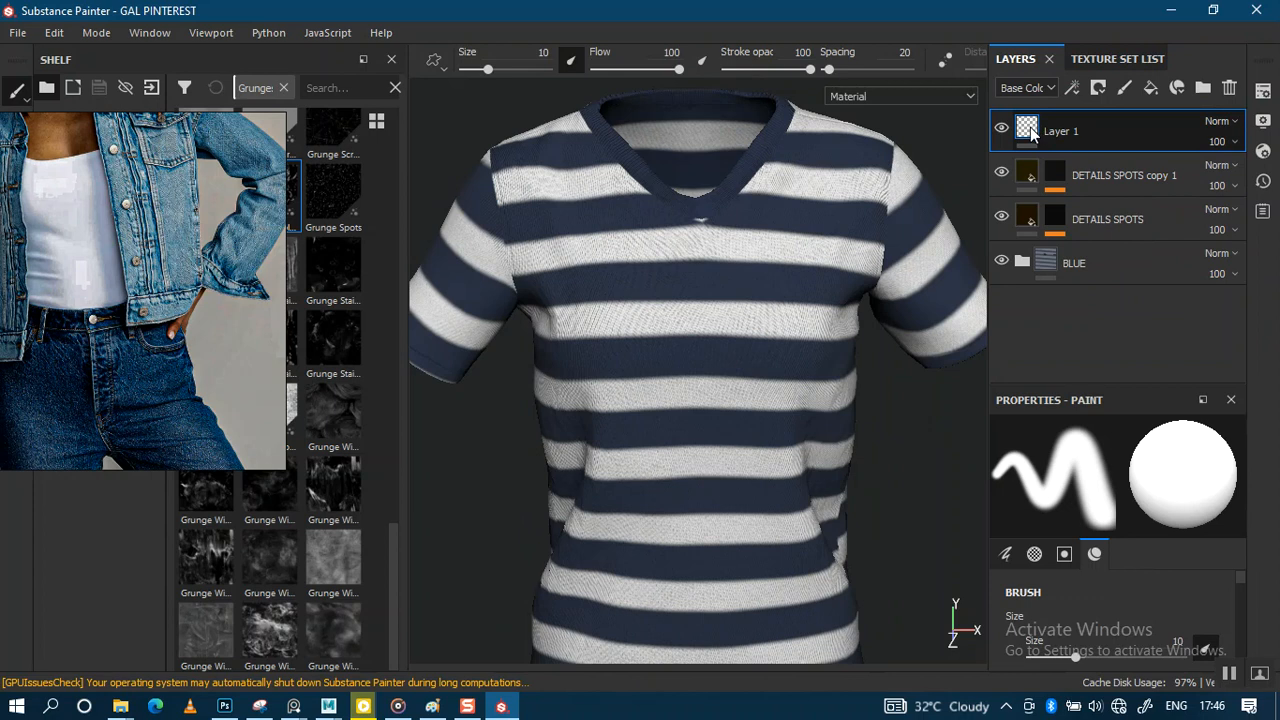
{"action": "right_click", "coordinate": [1033, 136]}
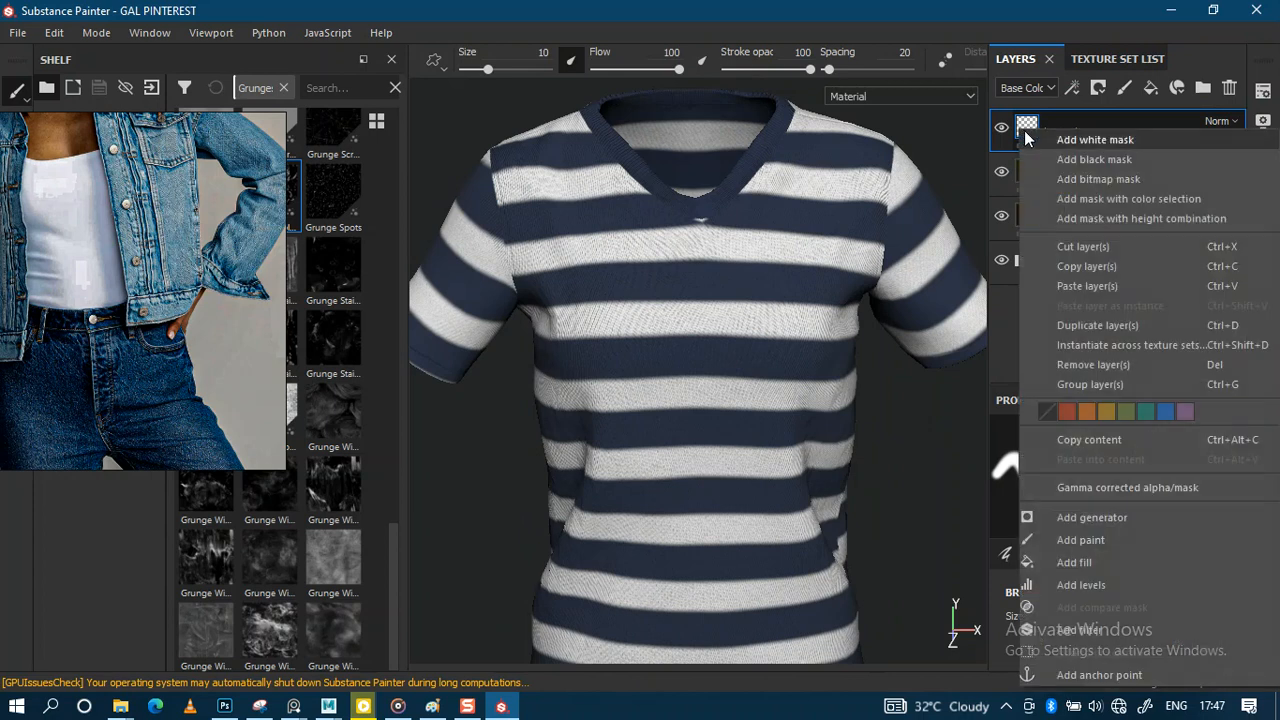
{"action": "left_click", "coordinate": [1077, 631]}
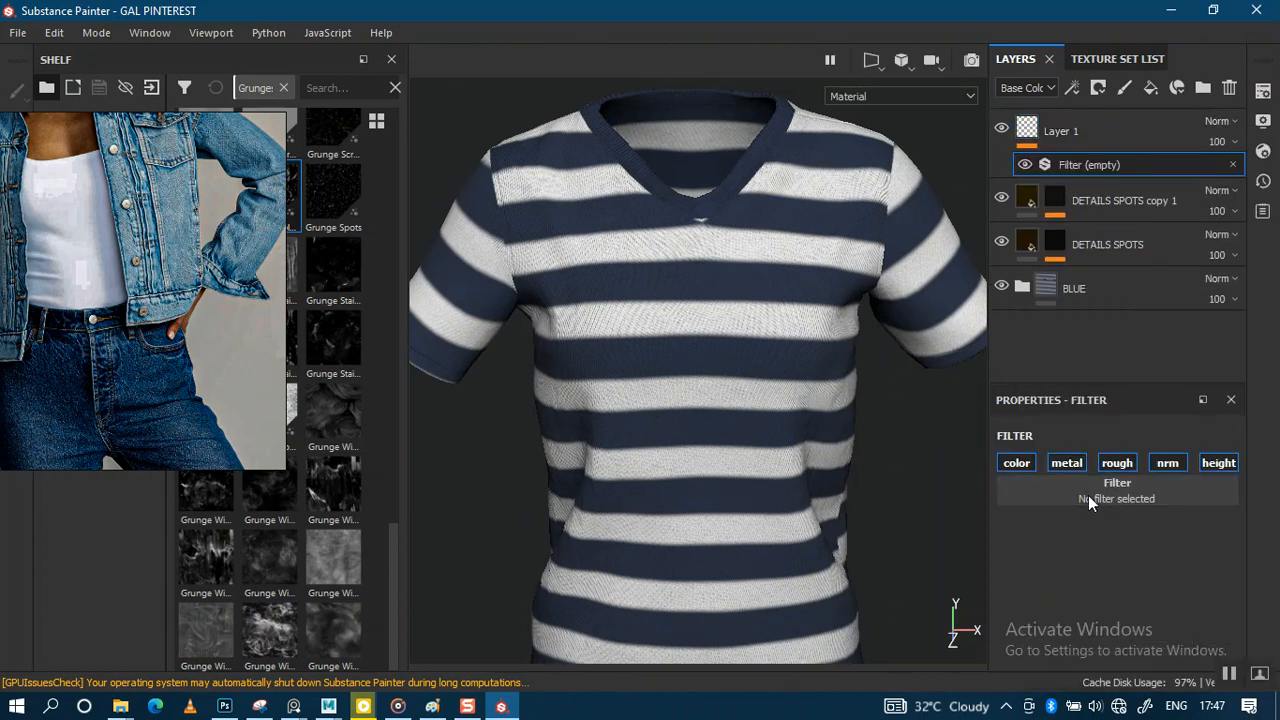
{"action": "left_click", "coordinate": [1088, 497]}
{"action": "left_click", "coordinate": [1040, 360]}
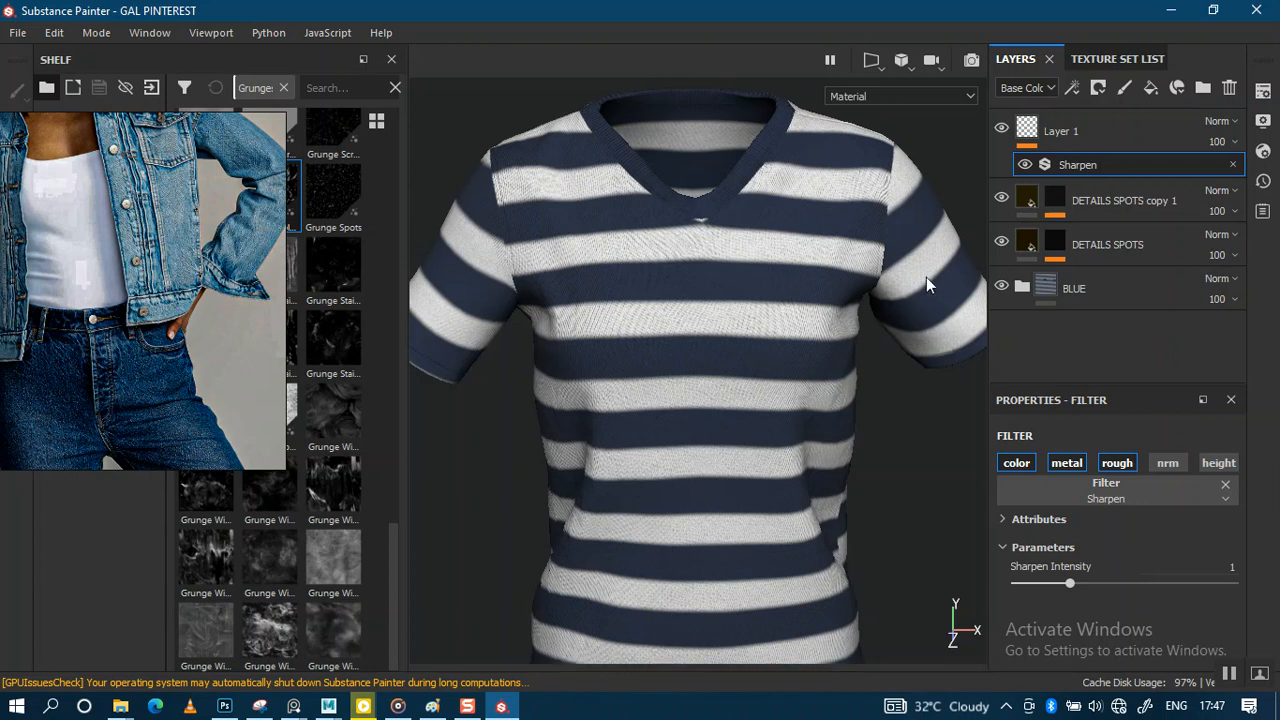
{"action": "left_click", "coordinate": [1226, 122]}
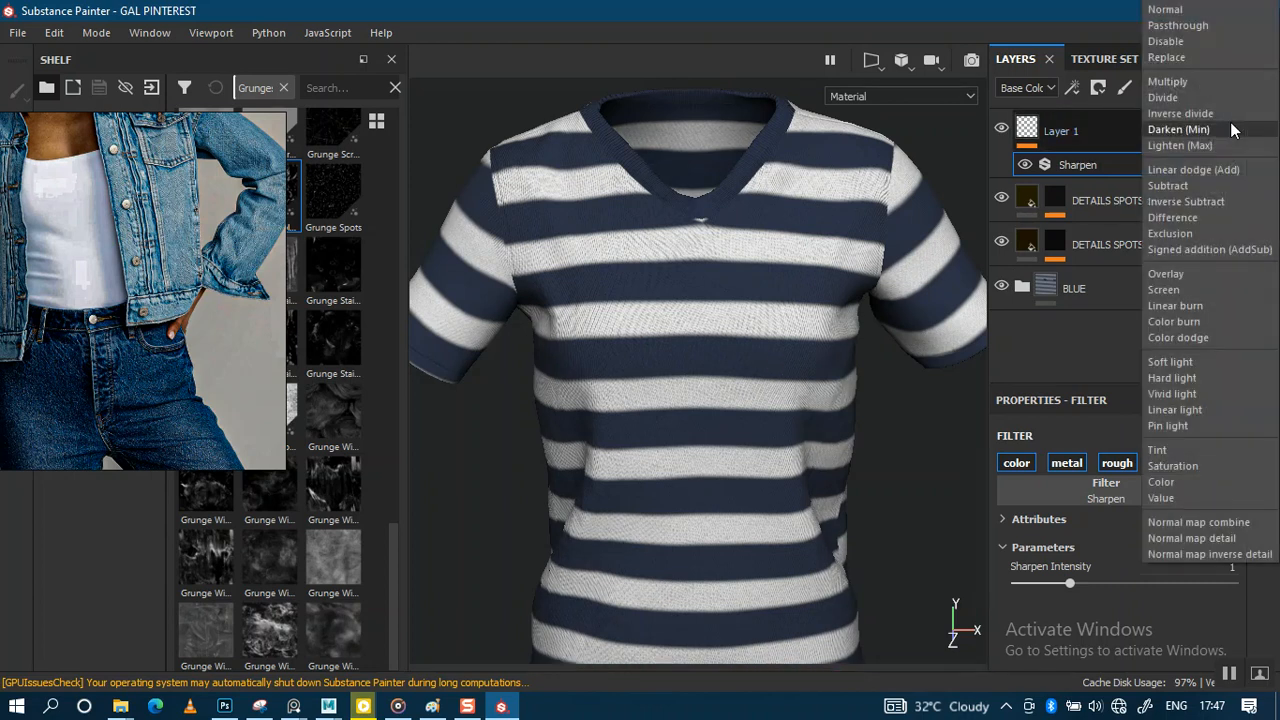
{"action": "left_click", "coordinate": [1190, 27]}
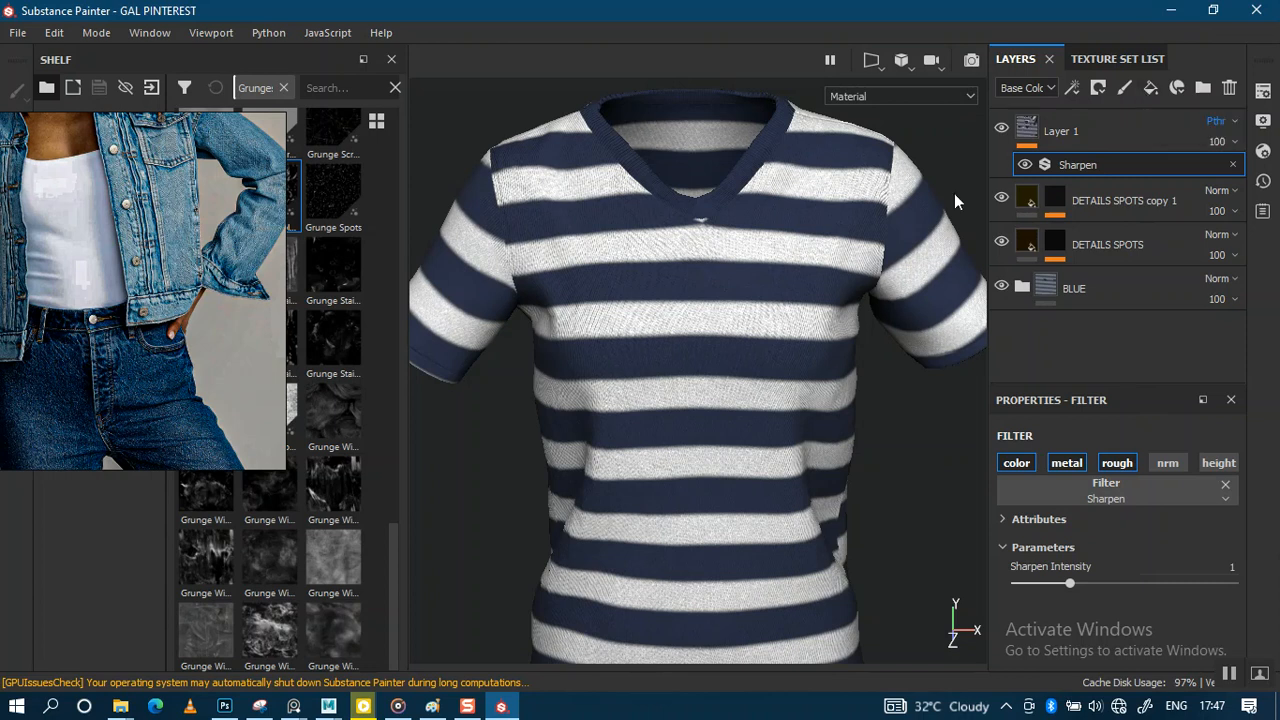
{"action": "mouse_move", "coordinate": [754, 294]}
{"action": "left_mouse_down", "text": "alt"}
{"action": "mouse_move", "coordinate": [753, 310]}
{"action": "mouse_move", "coordinate": [755, 285]}
{"action": "left_mouse_up", "text": "alt"}
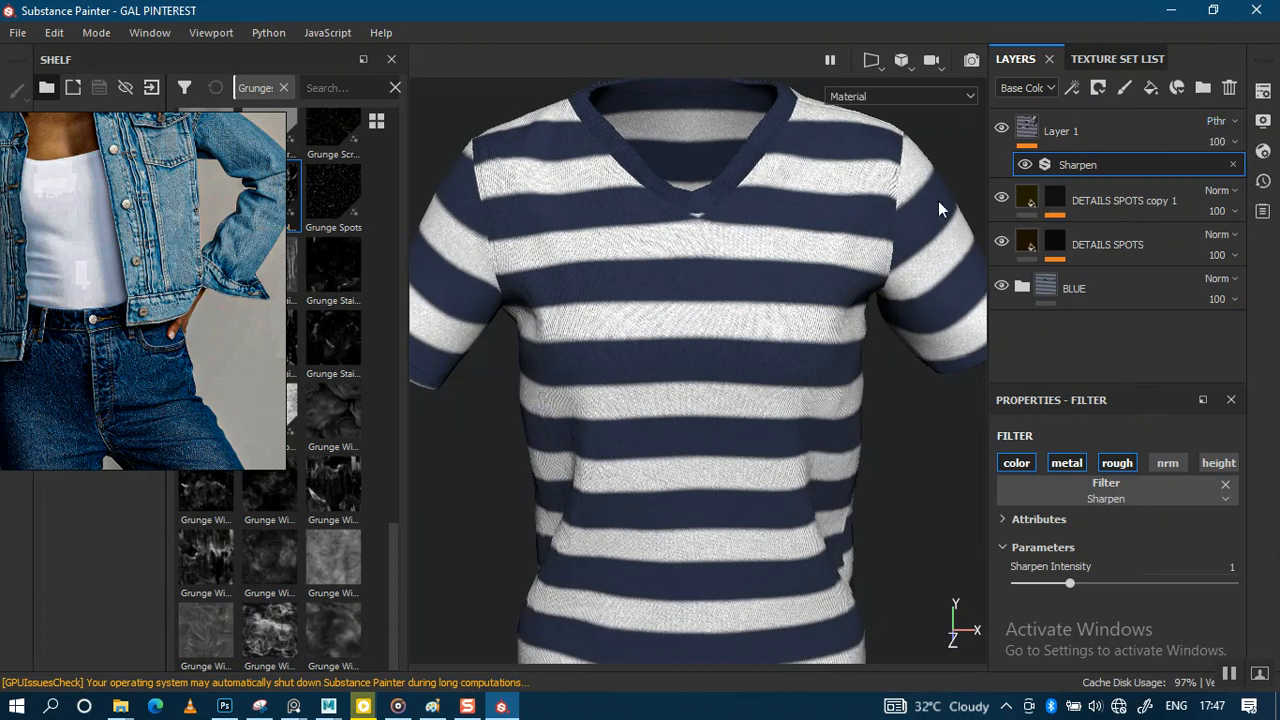
Step: Duplicate the BLUE folder and rename the copy YELLOW
{"action": "left_click", "coordinate": [1087, 284]}
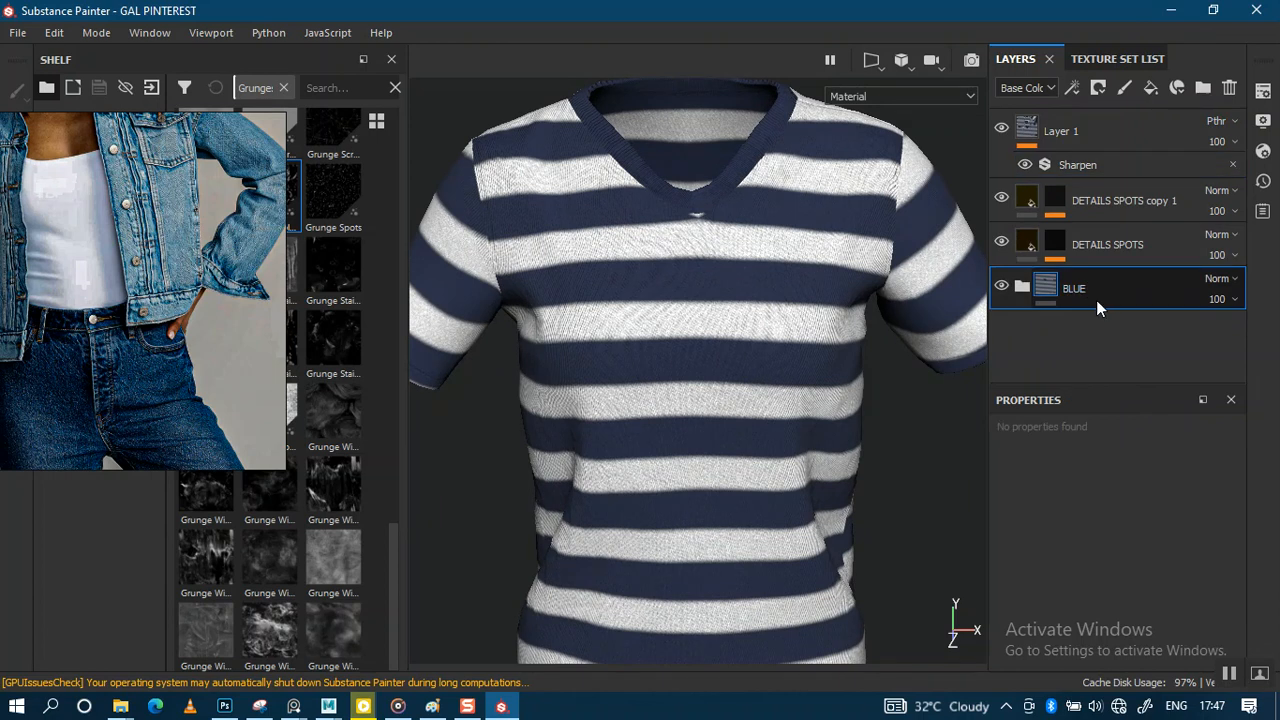
{"action": "key", "text": "ctrl+d"}
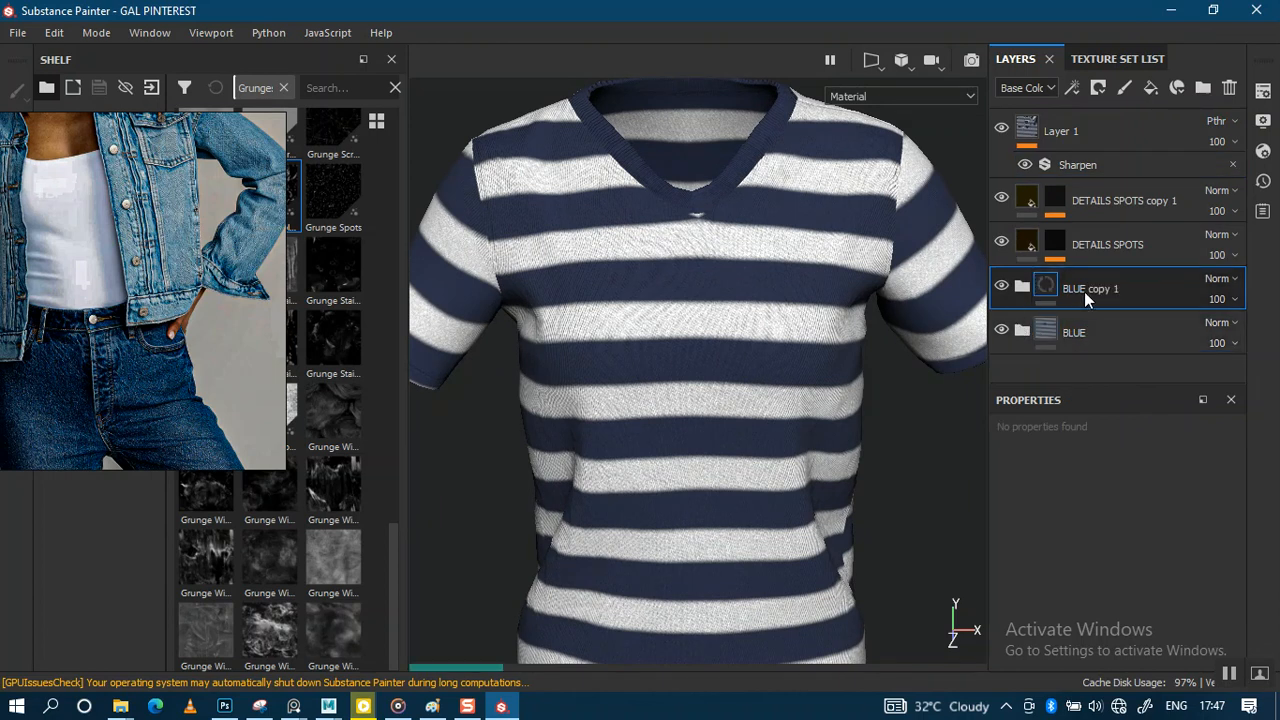
{"action": "double_click", "coordinate": [1088, 289]}
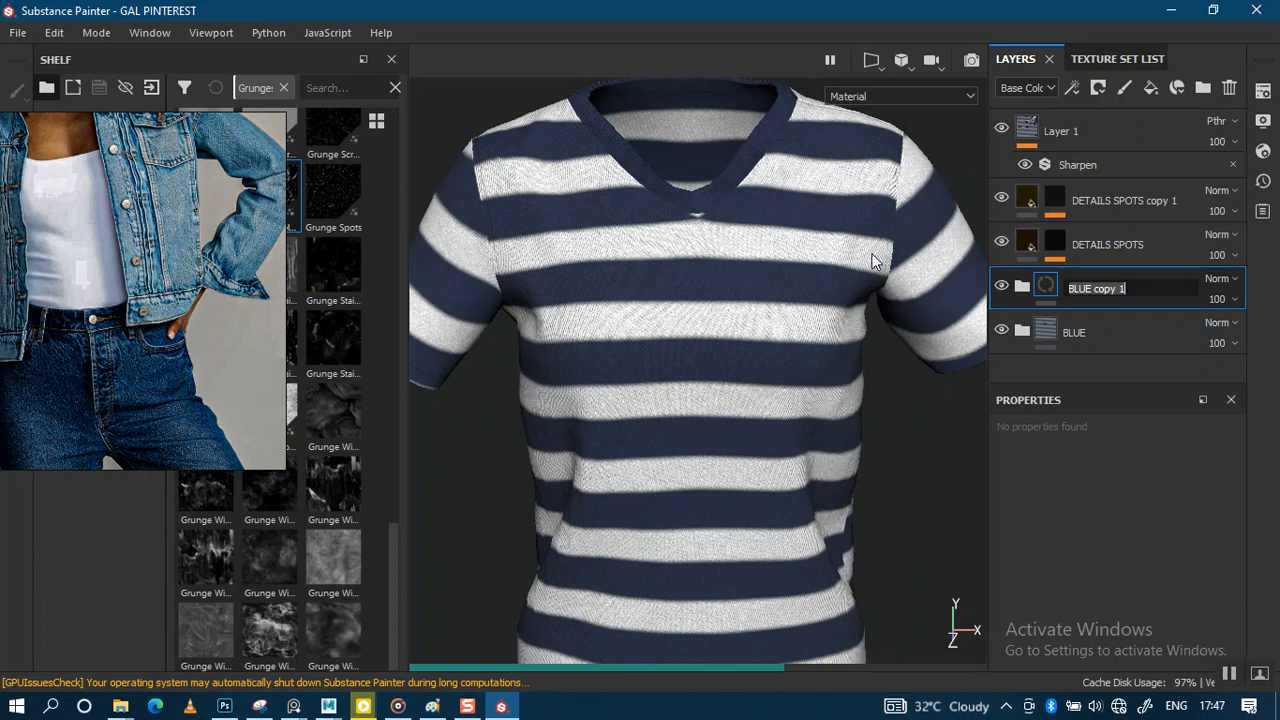
{"action": "type", "text": "YELLOW"}
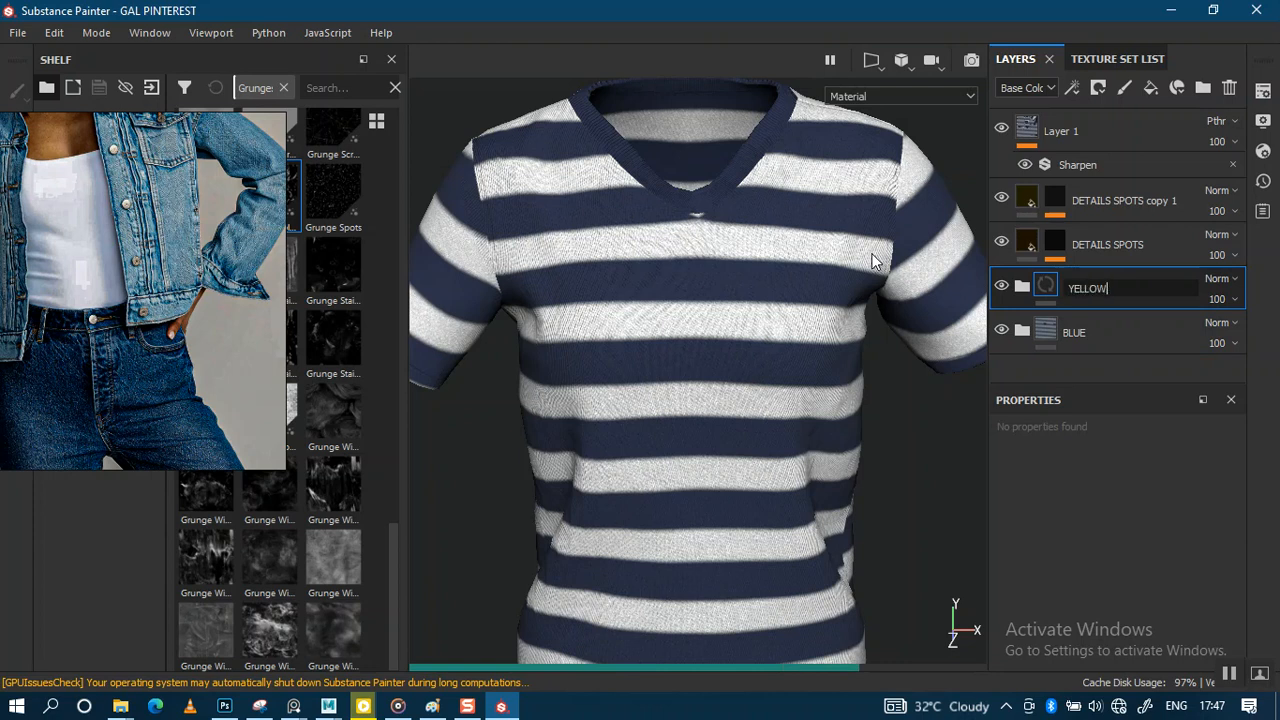
{"action": "key", "text": "Return"}
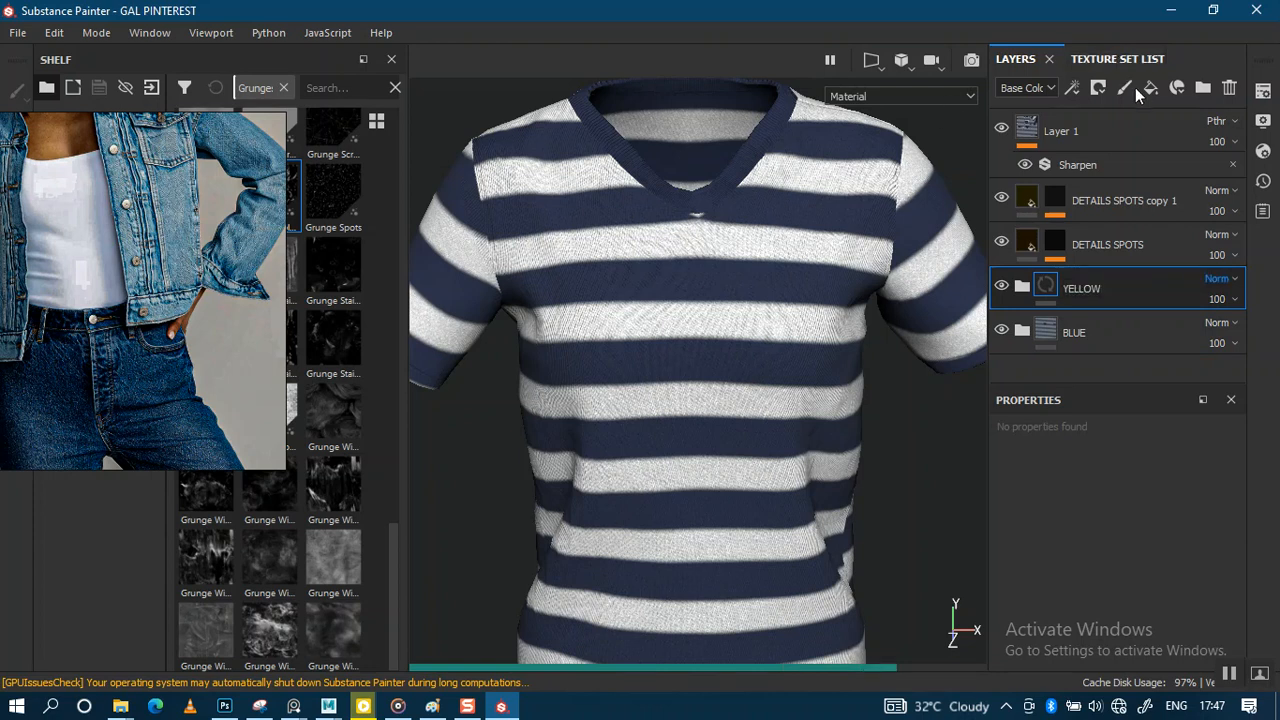
Step: Show the JACKET texture set alongside the shirt and expand the YELLOW folder in the SHIRT layer stack
{"action": "left_click", "coordinate": [1107, 60]}
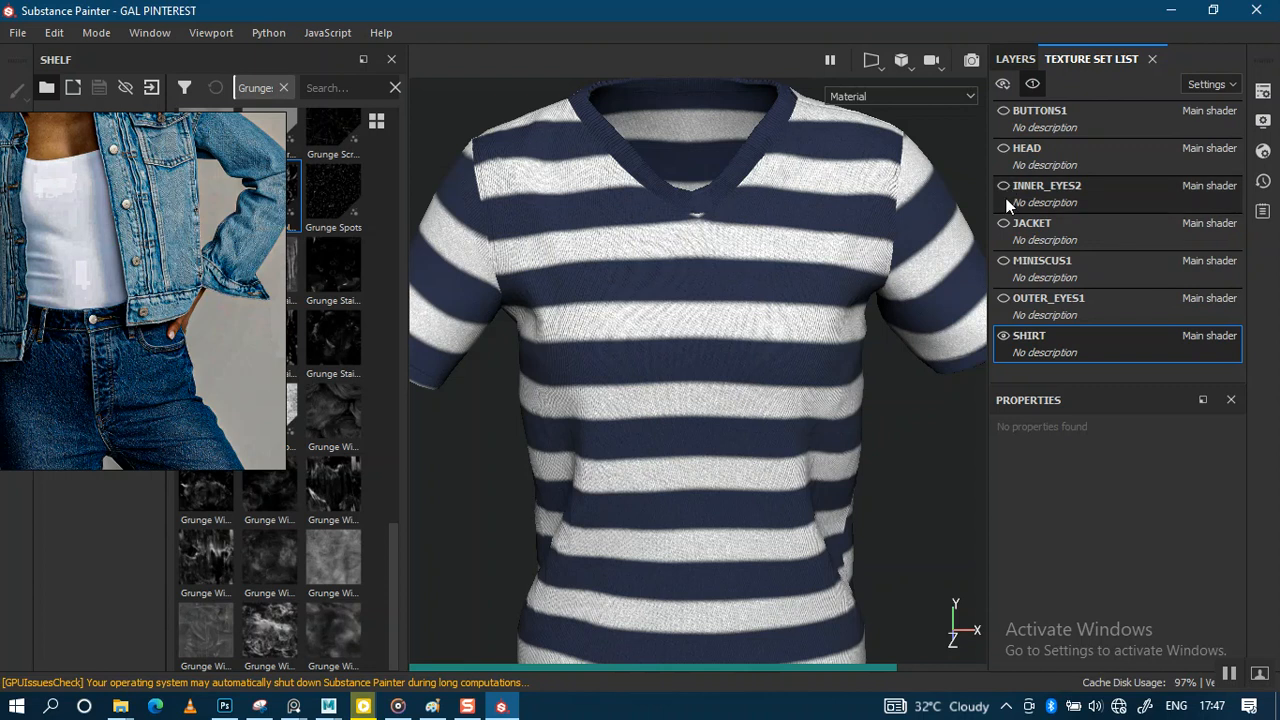
{"action": "left_click", "coordinate": [1003, 223]}
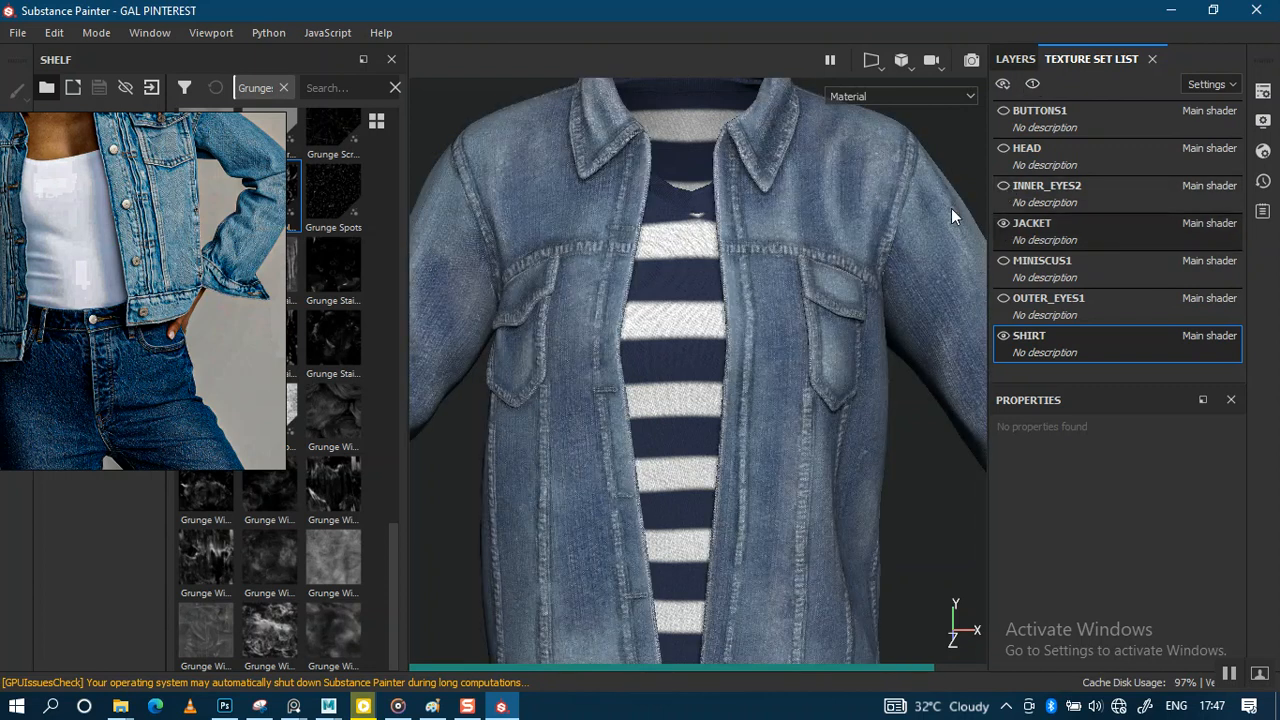
{"action": "left_click", "coordinate": [1017, 61]}
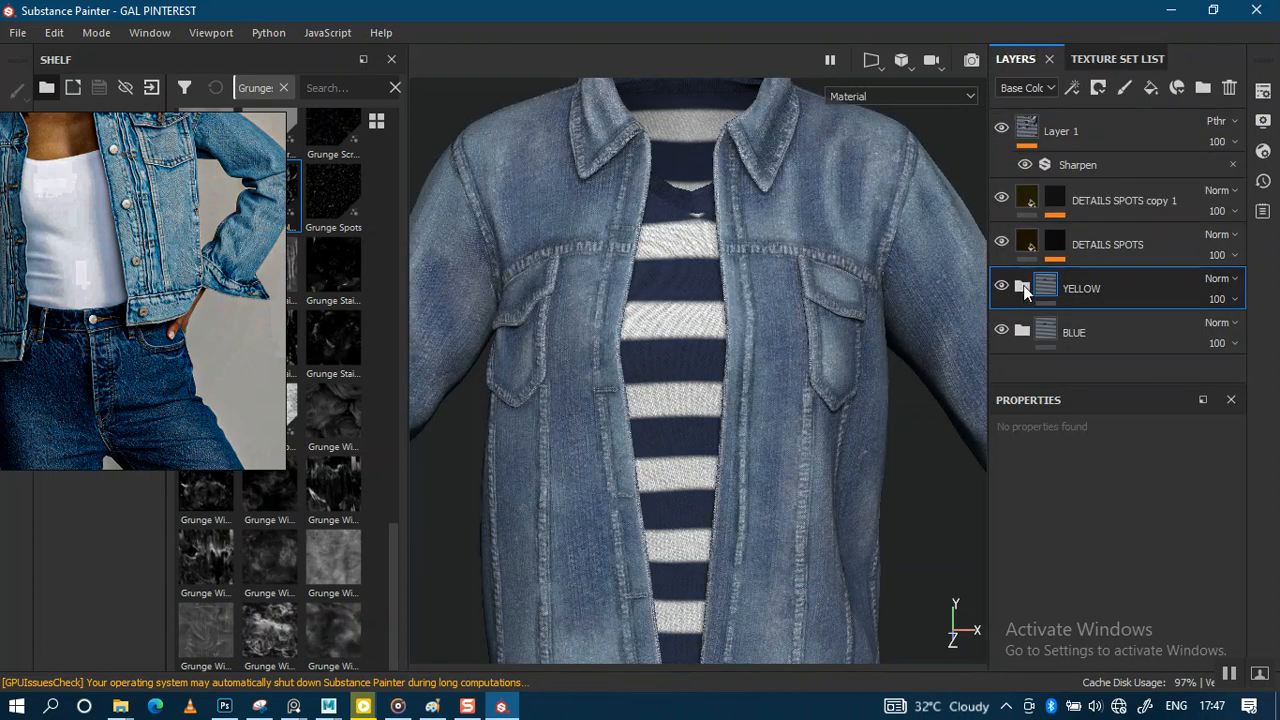
{"action": "left_click", "coordinate": [1021, 286]}
{"action": "scroll", "coordinate": [1070, 260], "scroll_direction": "down", "scroll_amount": 3}
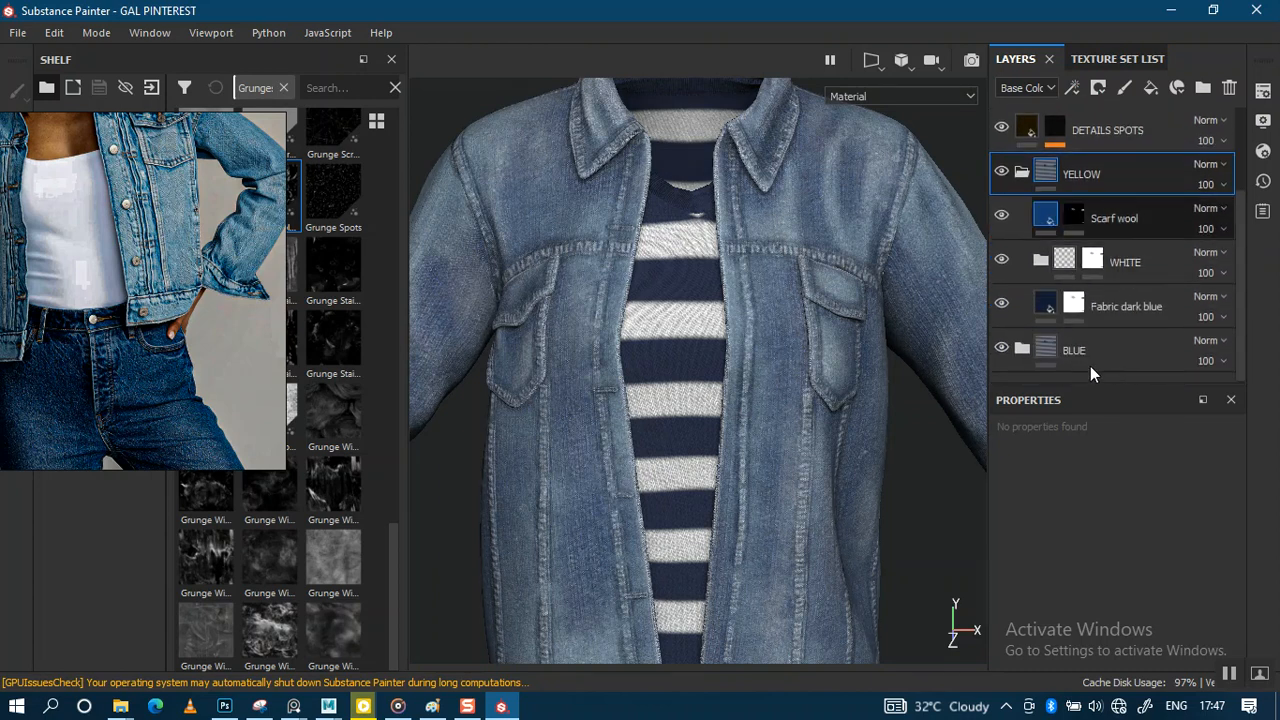
Step: Hide the BLUE folder and try a mustard yellow for the Scarf wool layer in the YELLOW folder
{"action": "left_click", "coordinate": [1030, 222]}
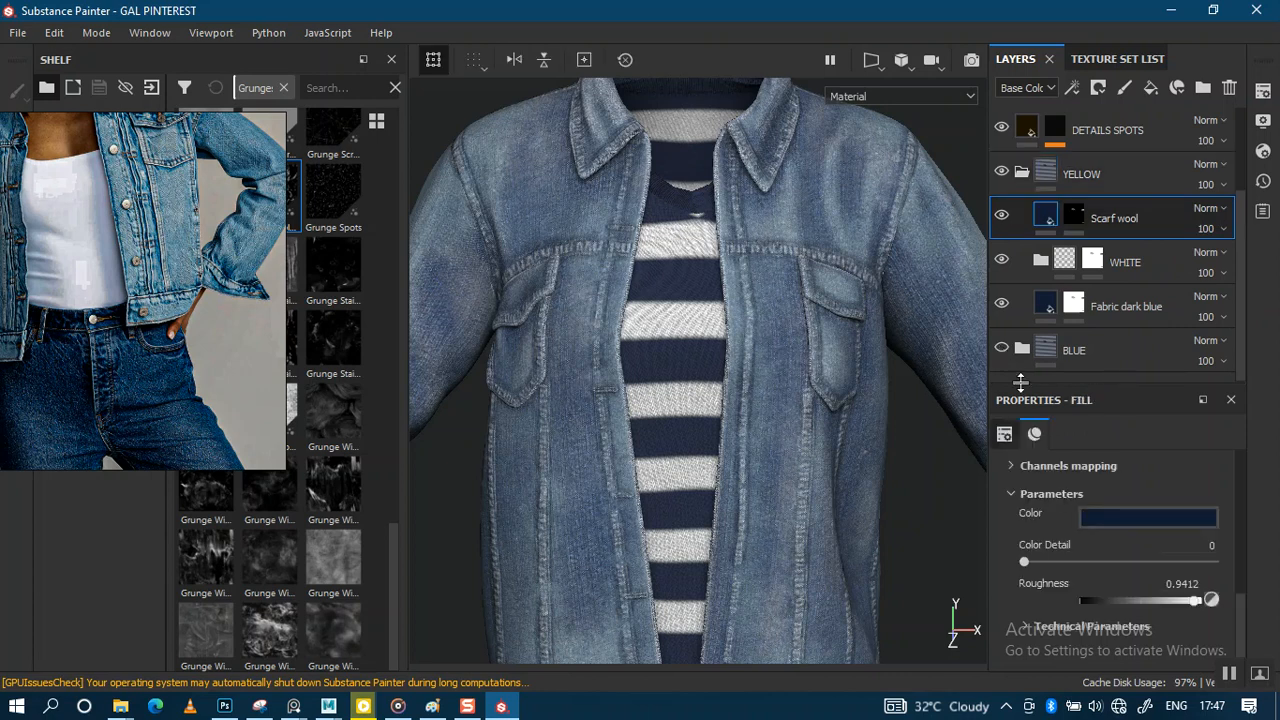
{"action": "left_click", "coordinate": [1148, 517]}
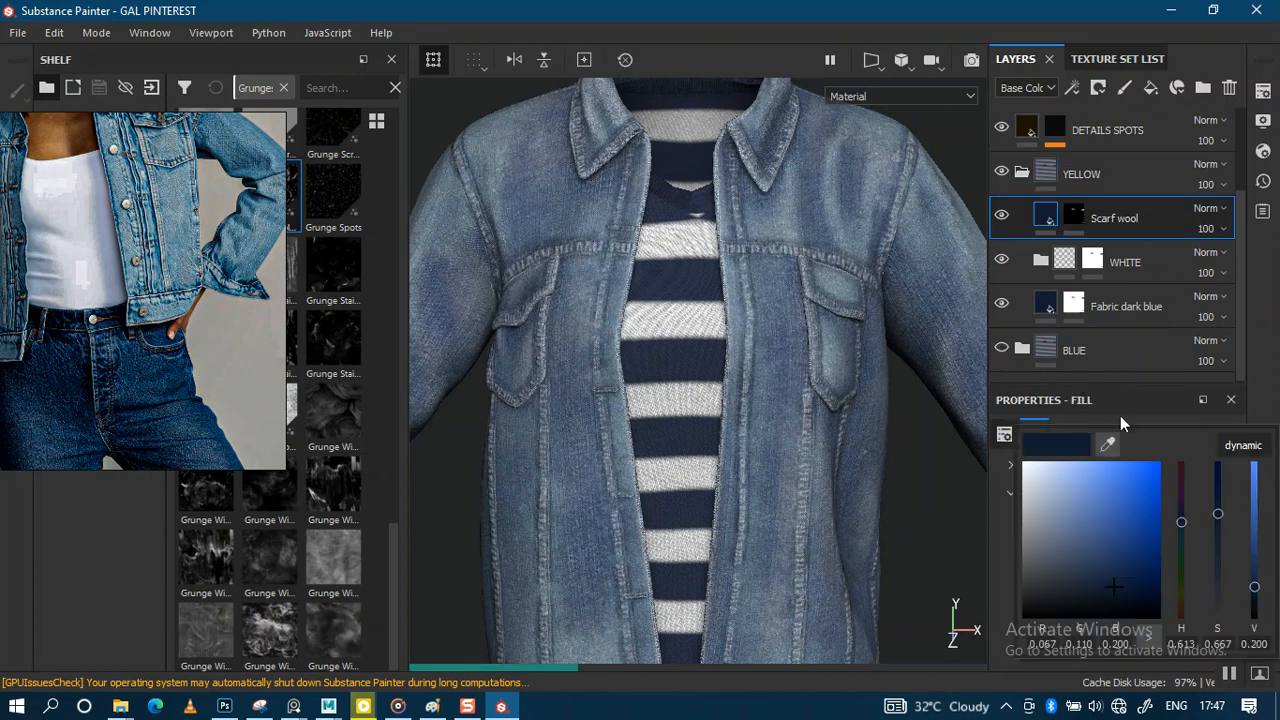
{"action": "left_click_drag", "start_coordinate": [1180, 504], "coordinate": [1181, 495]}
{"action": "left_click_drag", "start_coordinate": [1181, 449], "coordinate": [1182, 466]}
{"action": "left_click", "coordinate": [1181, 468]}
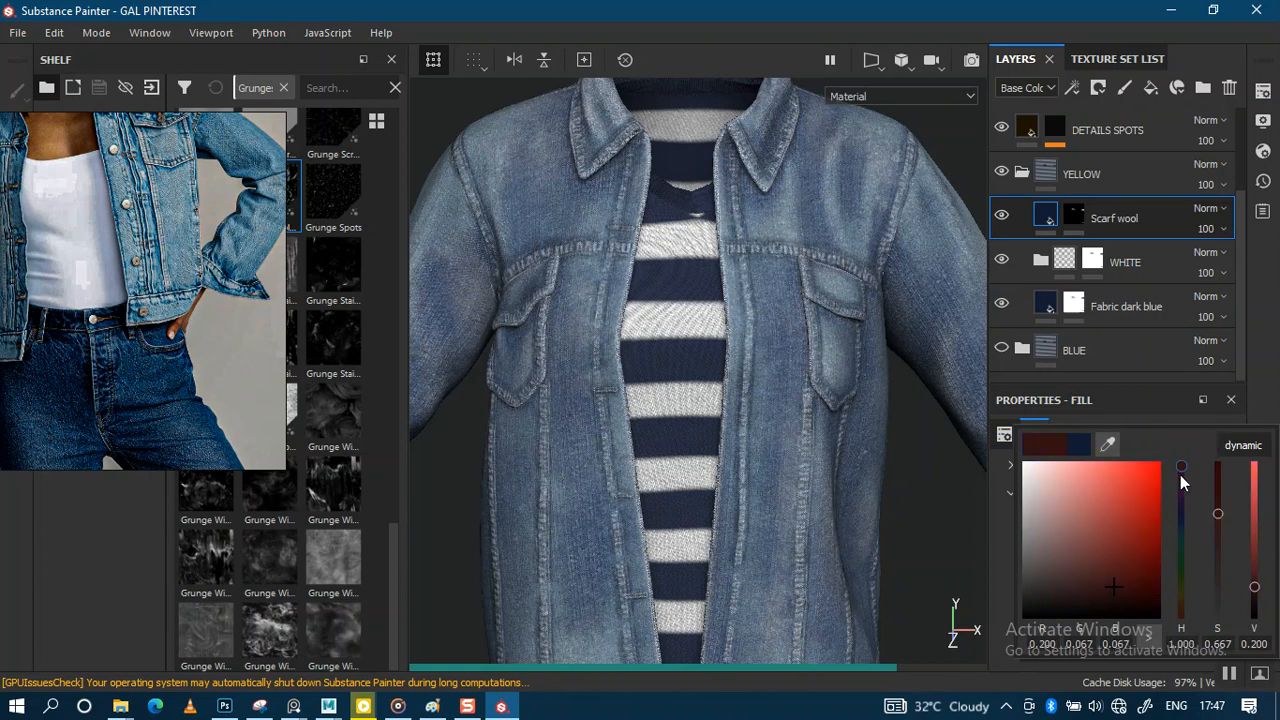
{"action": "left_click_drag", "start_coordinate": [1179, 475], "coordinate": [1183, 596]}
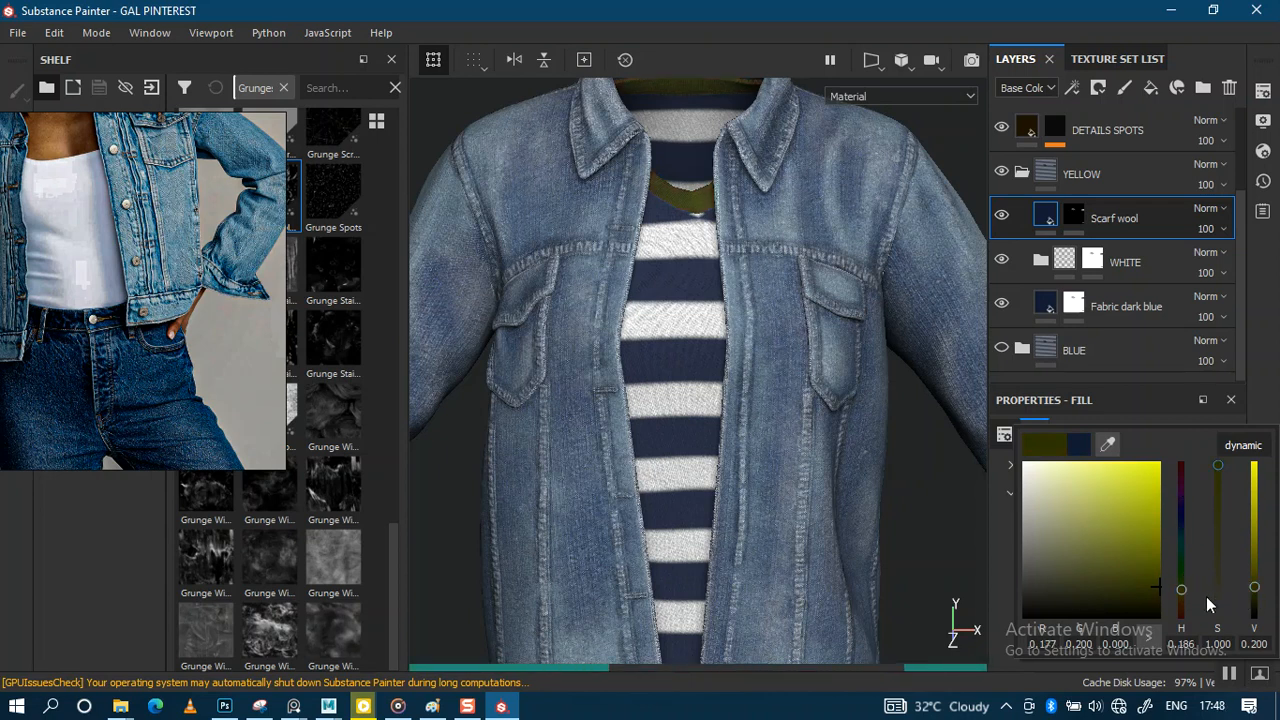
{"action": "left_click_drag", "start_coordinate": [1266, 553], "coordinate": [1257, 478]}
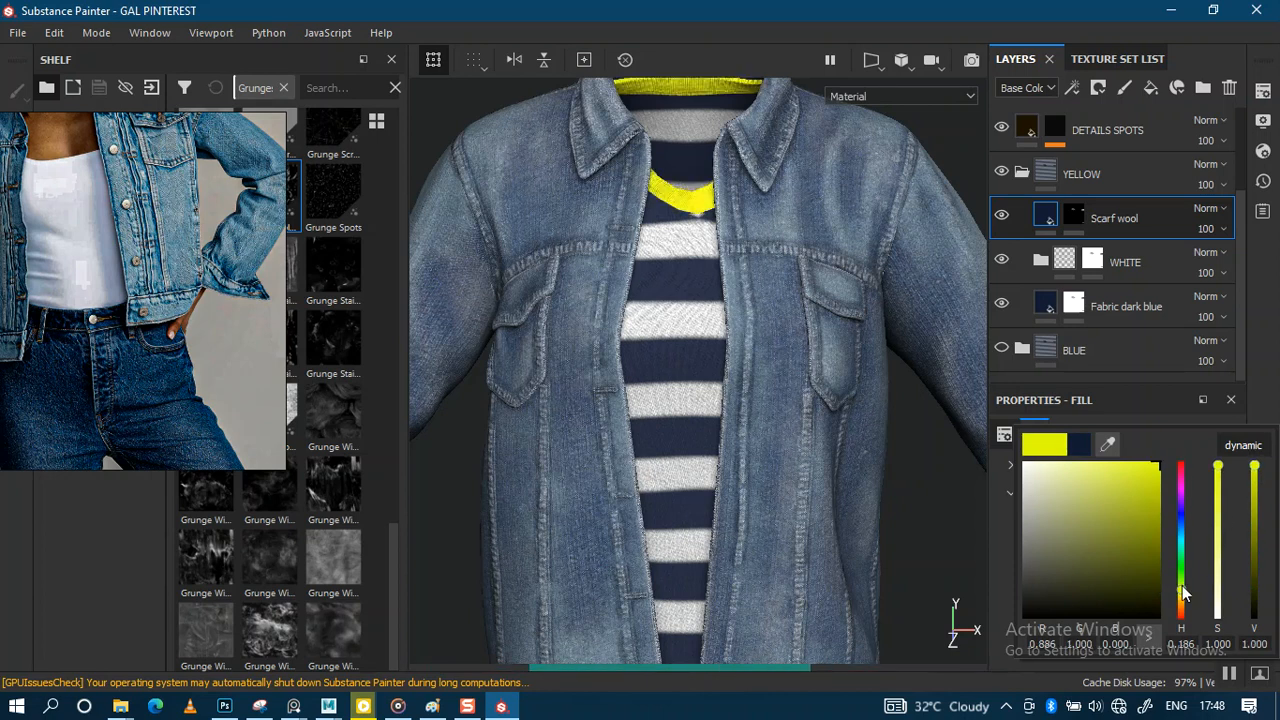
{"action": "left_click", "coordinate": [1182, 587]}
{"action": "left_click_drag", "start_coordinate": [1182, 588], "coordinate": [1182, 589]}
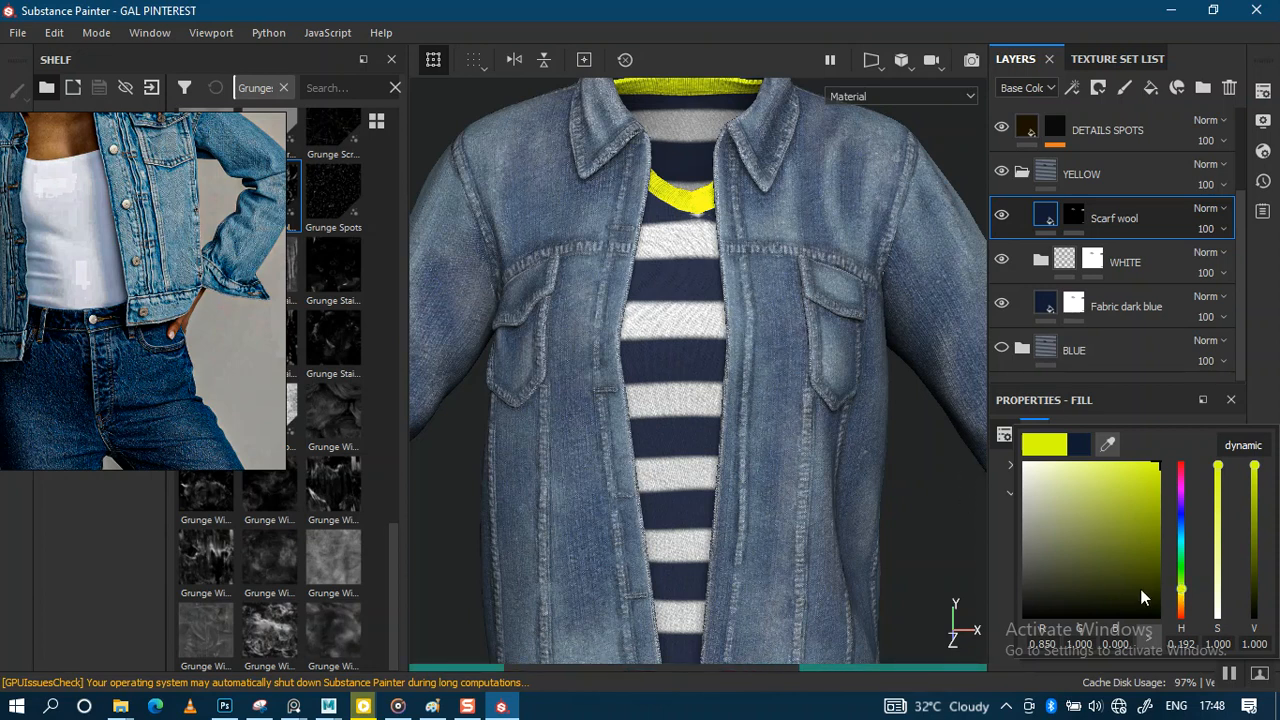
{"action": "left_click", "coordinate": [1181, 599]}
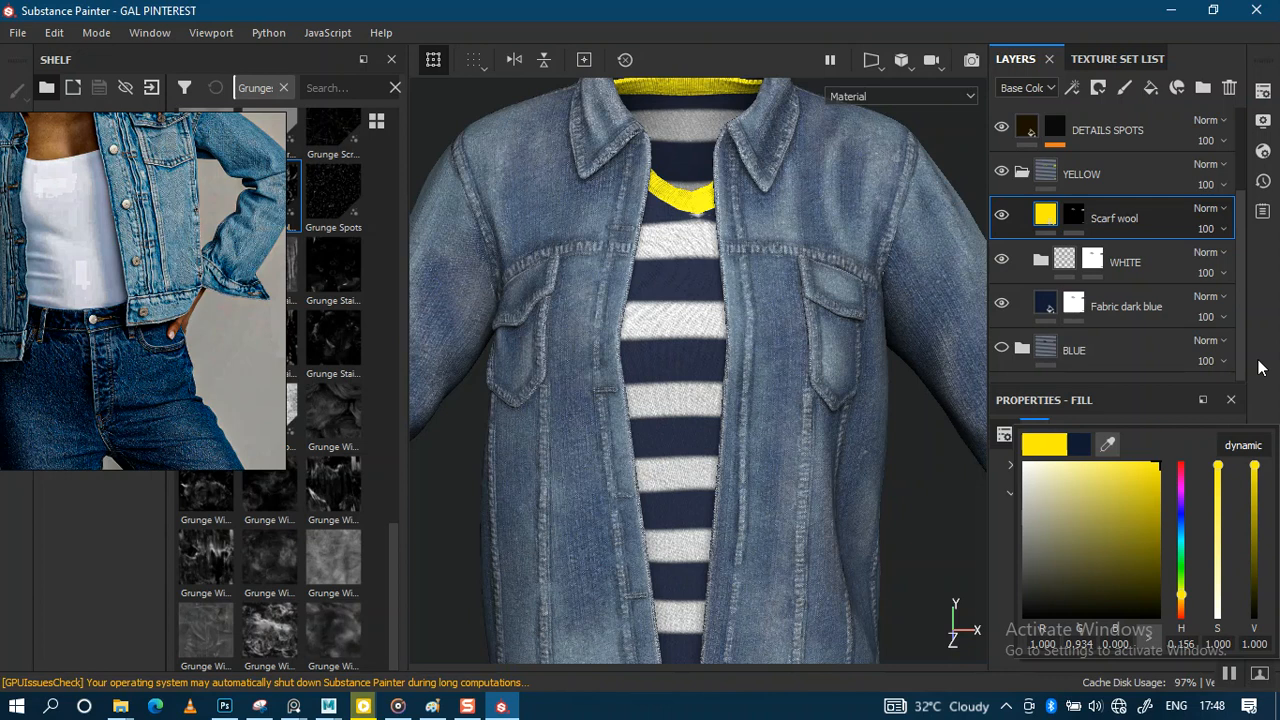
{"action": "left_click_drag", "start_coordinate": [1255, 507], "coordinate": [1257, 530]}
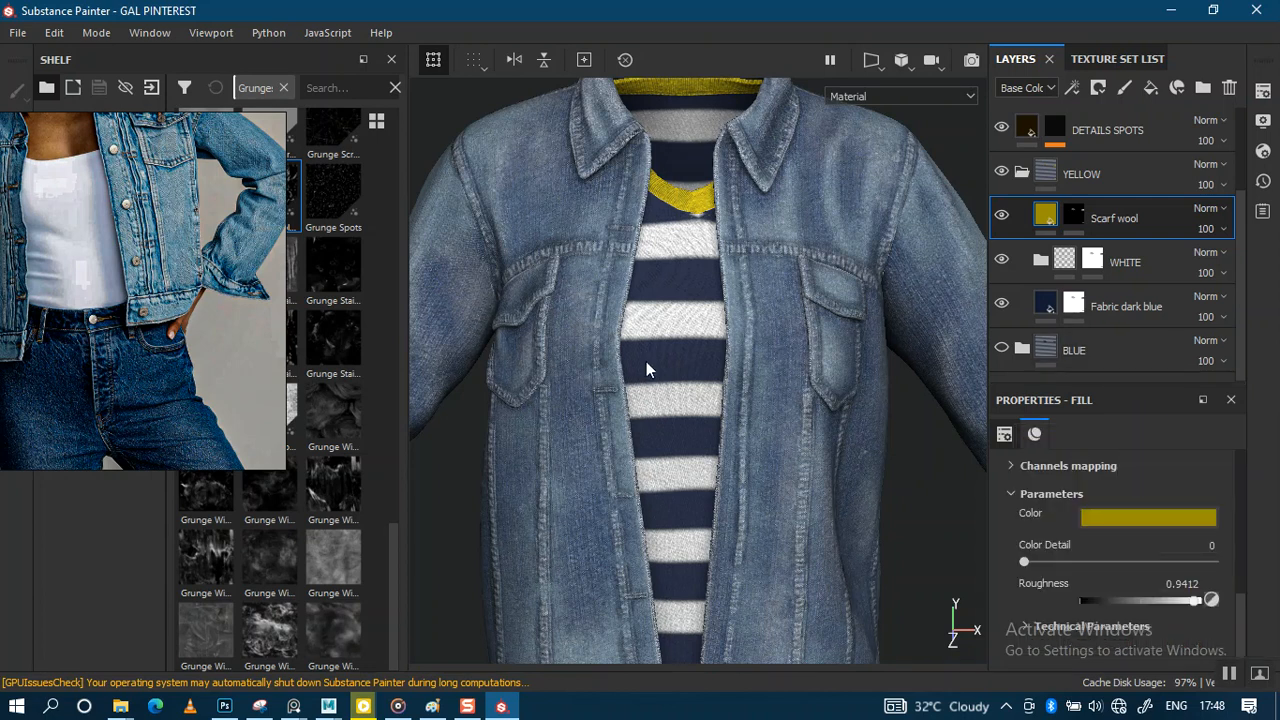
Step: Try the collar's yellow on the Fabric dark blue layer by sampling it in the Base Color view, and return to the Material view
{"action": "key", "text": "c"}
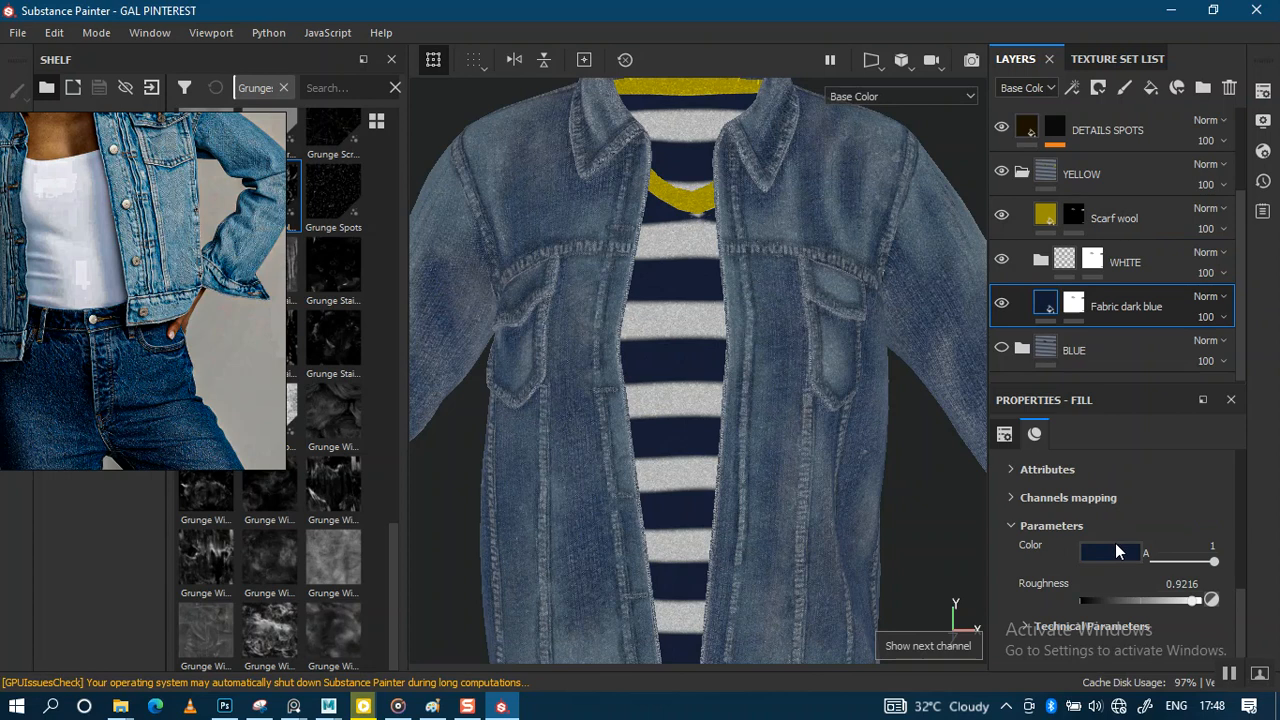
{"action": "left_click", "coordinate": [1115, 552]}
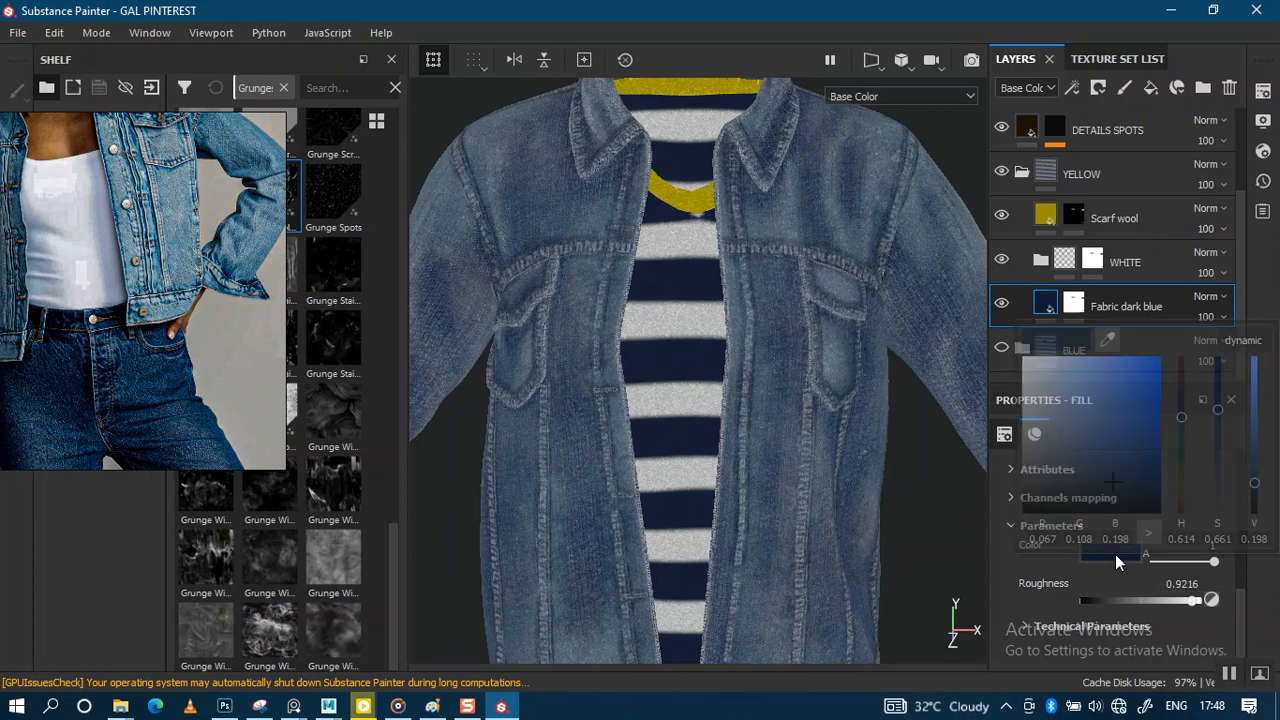
{"action": "left_click", "coordinate": [1115, 337]}
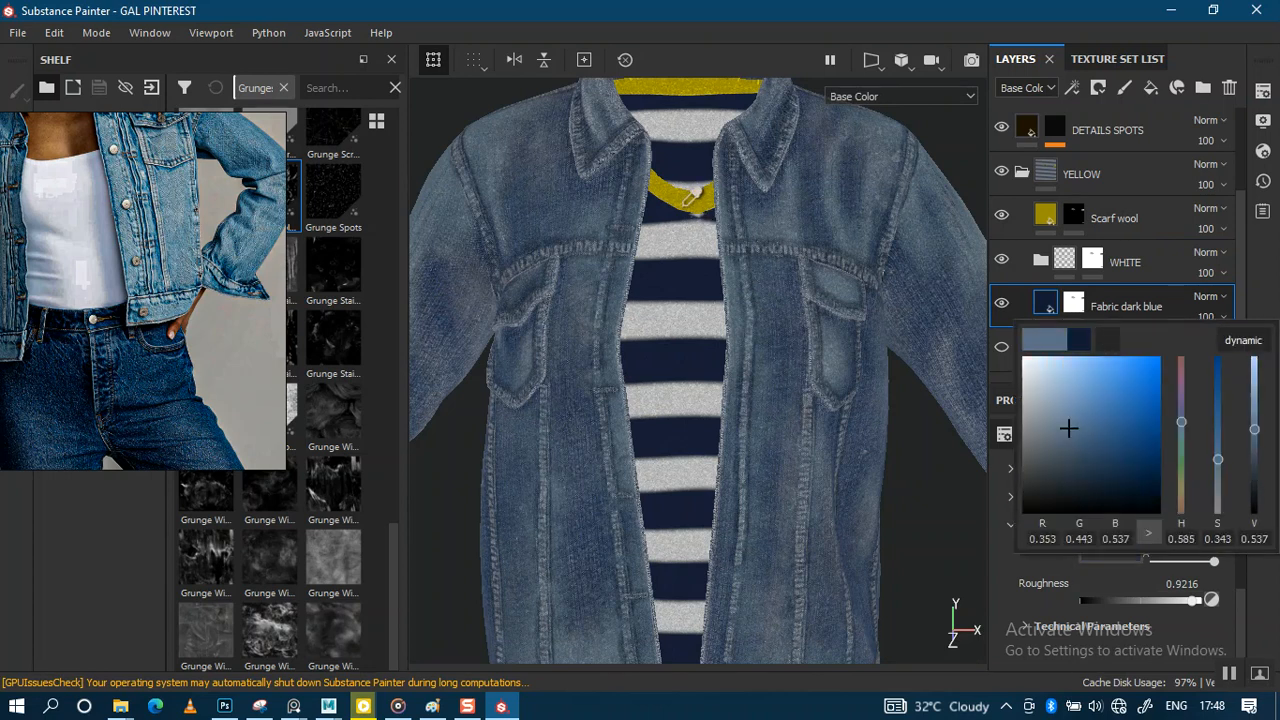
{"action": "left_click", "coordinate": [694, 190]}
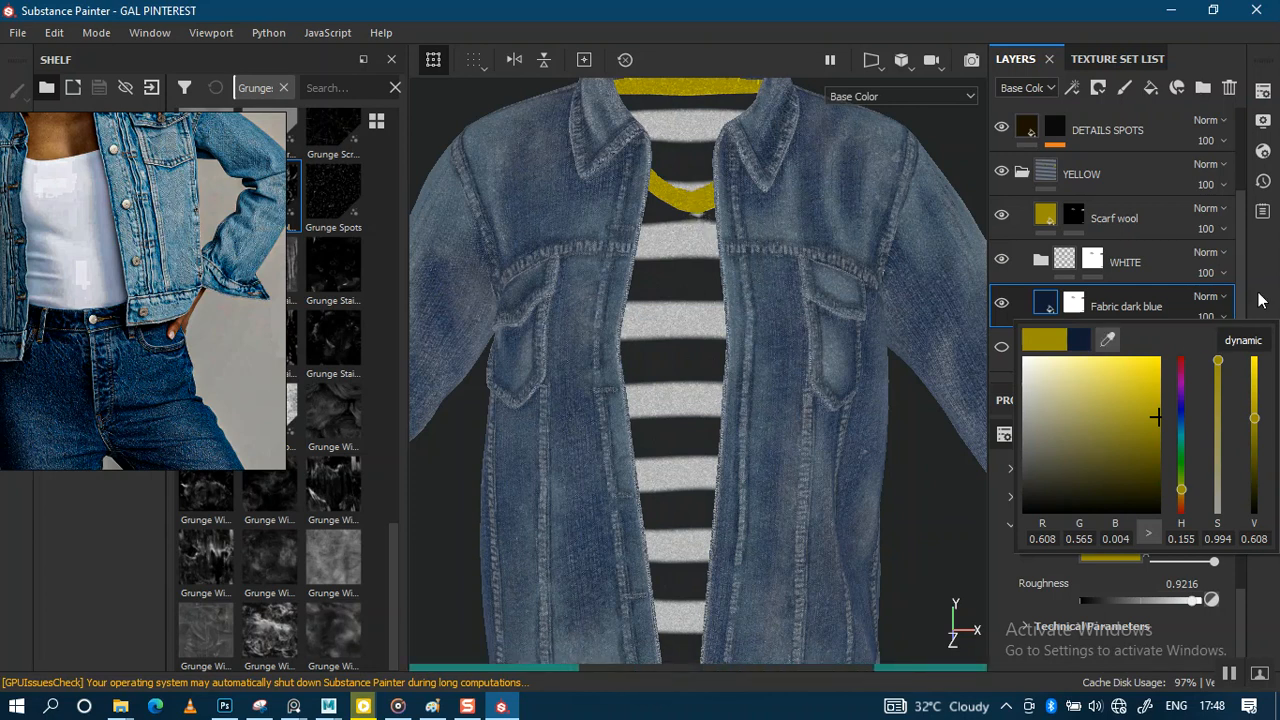
{"action": "left_click", "coordinate": [1258, 298]}
{"action": "left_click_drag", "start_coordinate": [748, 427], "coordinate": [740, 414], "text": "alt"}
{"action": "key", "text": "m"}
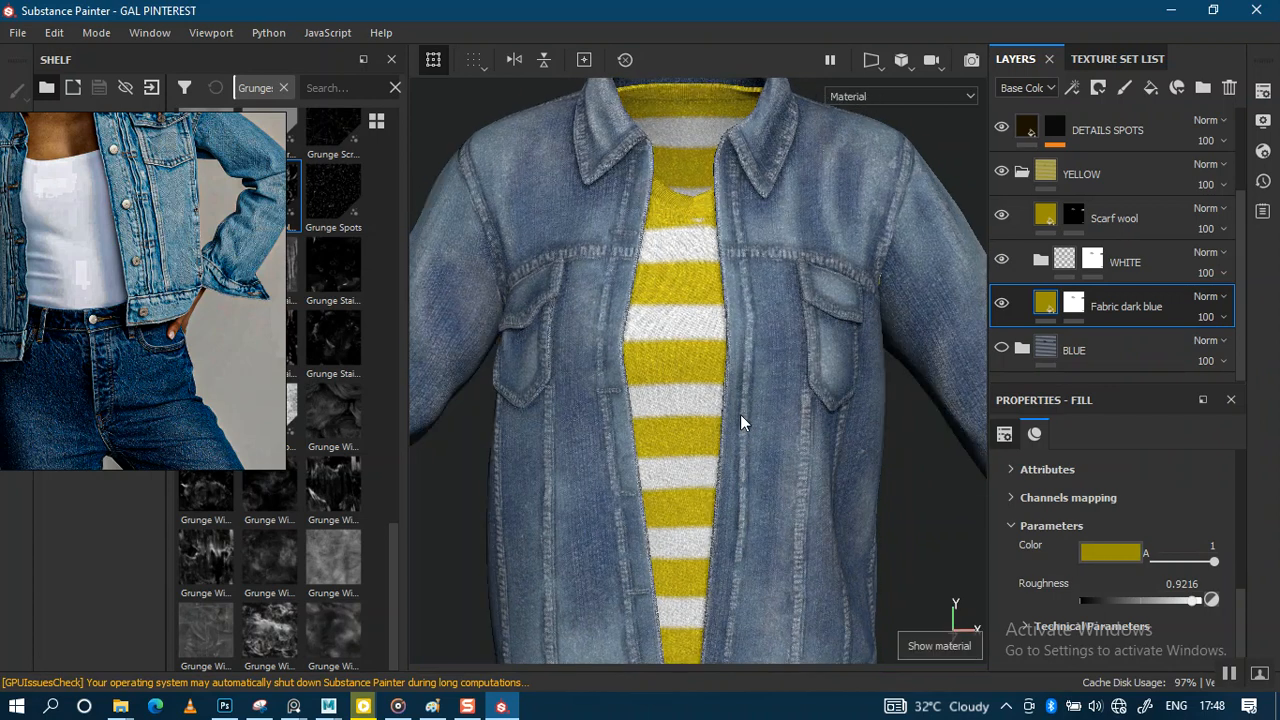
Step: Examine the yellow-striped shirt under the denim jacket from several distances and angles
{"action": "right_click_drag", "start_coordinate": [740, 414], "coordinate": [706, 276], "text": "alt"}
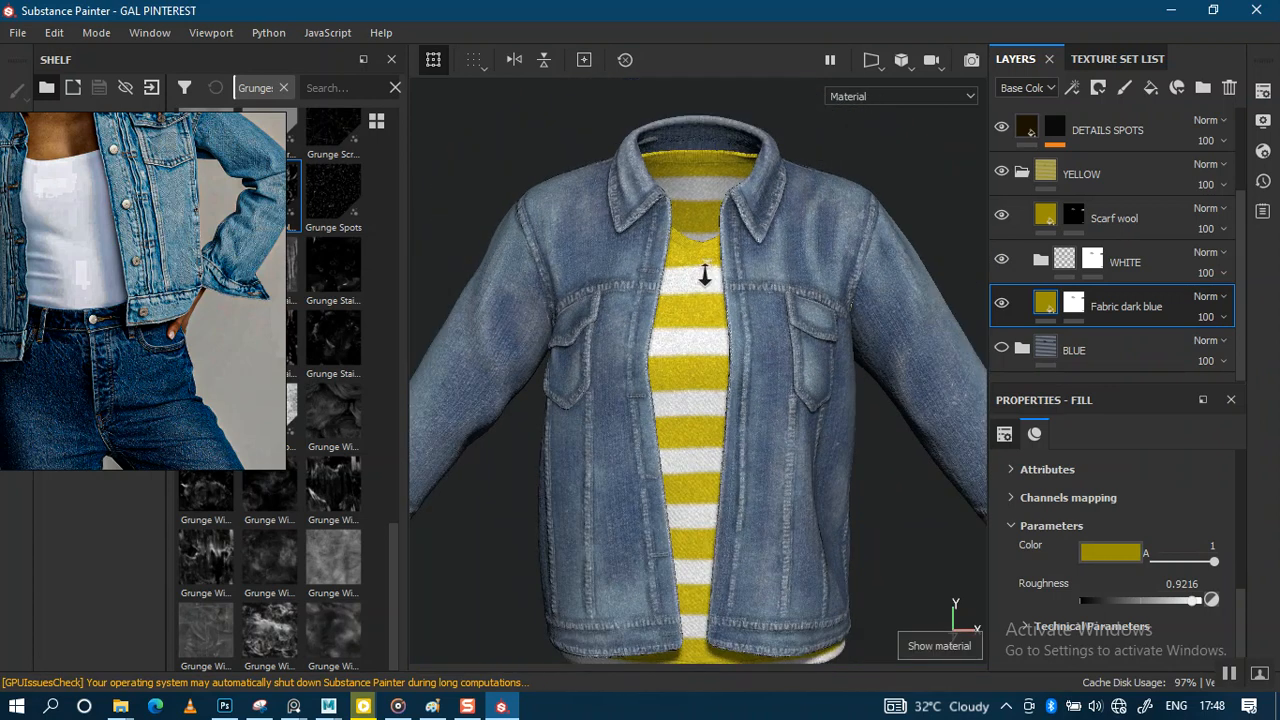
{"action": "right_click_drag", "start_coordinate": [729, 362], "coordinate": [685, 490], "text": "alt"}
{"action": "mouse_move", "coordinate": [642, 381]}
{"action": "left_mouse_down", "text": "alt"}
{"action": "mouse_move", "coordinate": [763, 390]}
{"action": "mouse_move", "coordinate": [648, 375]}
{"action": "left_mouse_up", "text": "alt"}
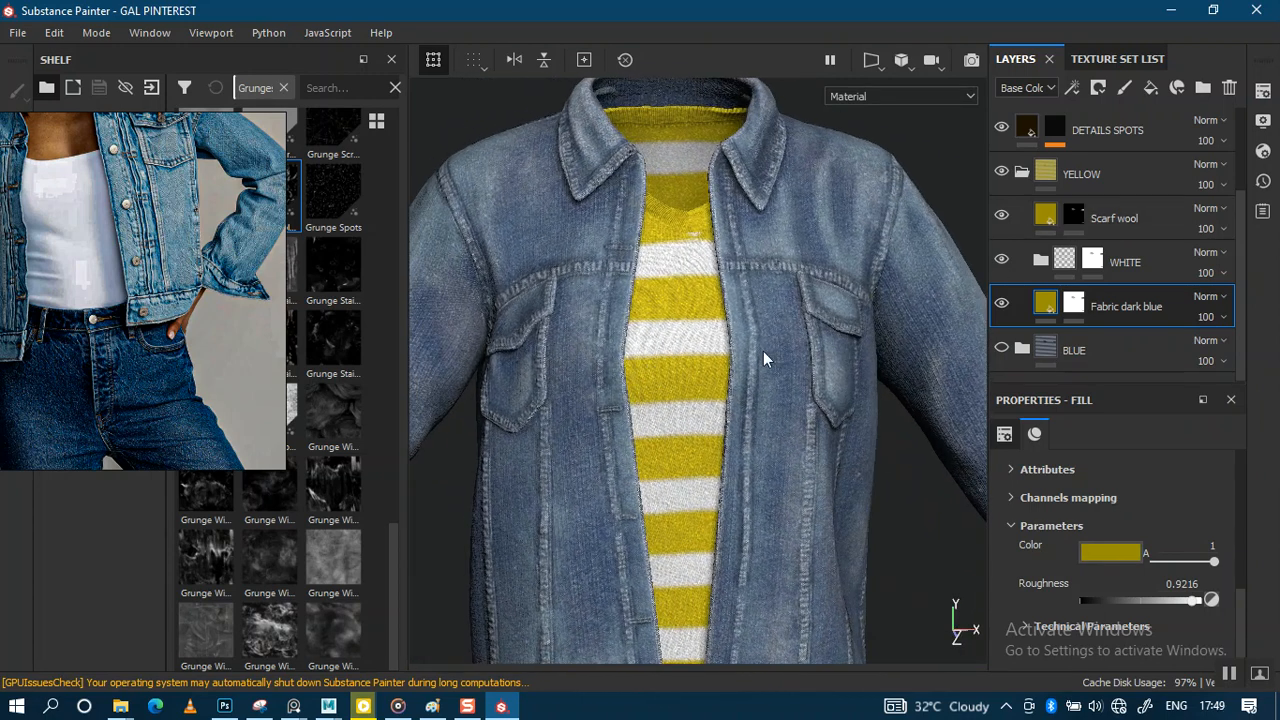
{"action": "right_click_drag", "start_coordinate": [766, 358], "coordinate": [703, 230], "text": "alt"}
{"action": "mouse_move", "coordinate": [713, 254]}
{"action": "left_mouse_down", "text": "alt"}
{"action": "mouse_move", "coordinate": [697, 271]}
{"action": "mouse_move", "coordinate": [717, 274]}
{"action": "left_mouse_up", "text": "alt"}
{"action": "right_click_drag", "start_coordinate": [734, 360], "coordinate": [714, 460], "text": "alt"}
{"action": "middle_click_drag", "start_coordinate": [719, 402], "coordinate": [698, 354], "text": "alt"}
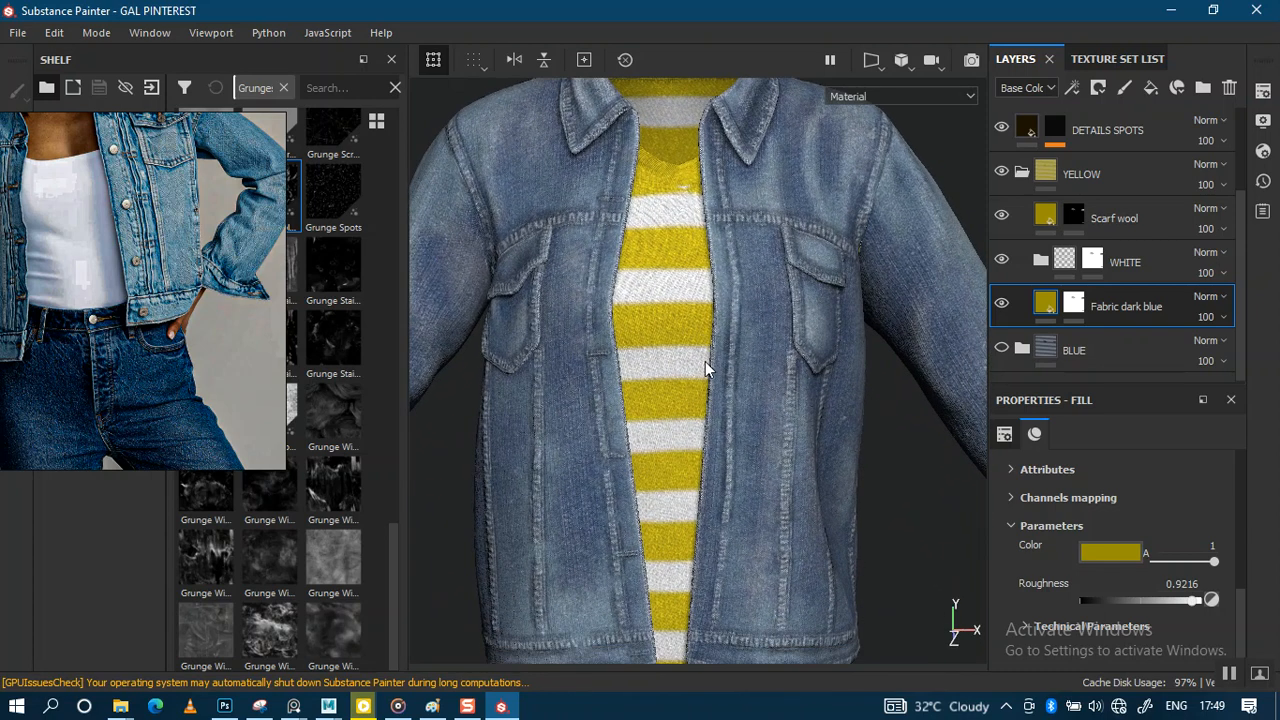
{"action": "right_click_drag", "start_coordinate": [707, 376], "coordinate": [714, 423], "text": "alt"}
Step: Undo the yellow recolouring of the Scarf wool and Fabric dark blue layers and the hiding of the BLUE folder
{"action": "key", "text": "ctrl+z"}
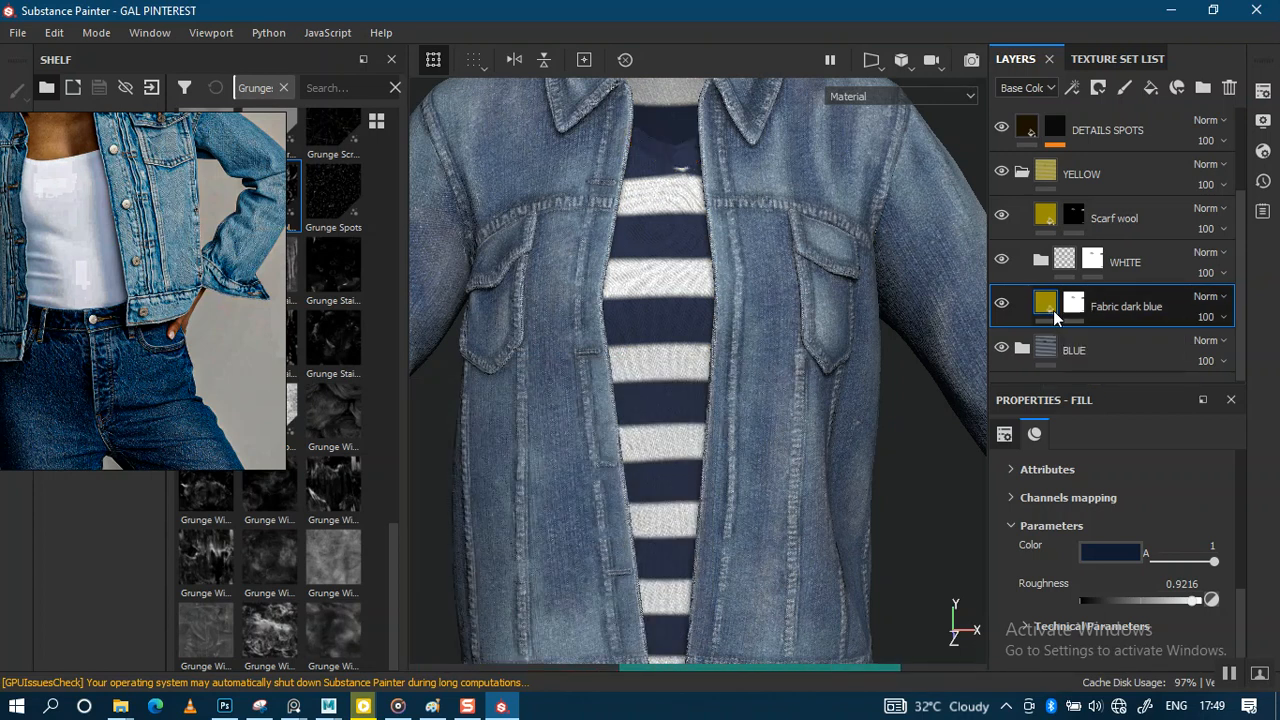
{"action": "mouse_move", "coordinate": [1049, 305]}
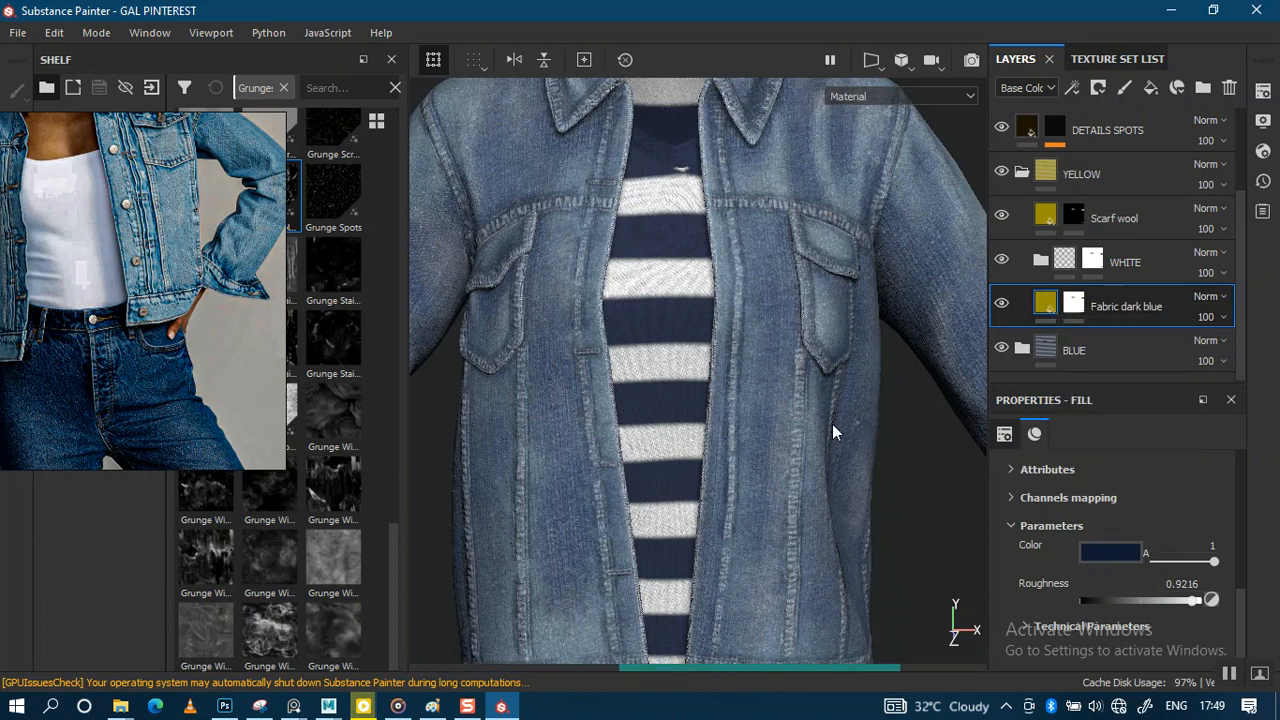
{"action": "right_click_drag", "start_coordinate": [840, 440], "coordinate": [820, 346], "text": "alt"}
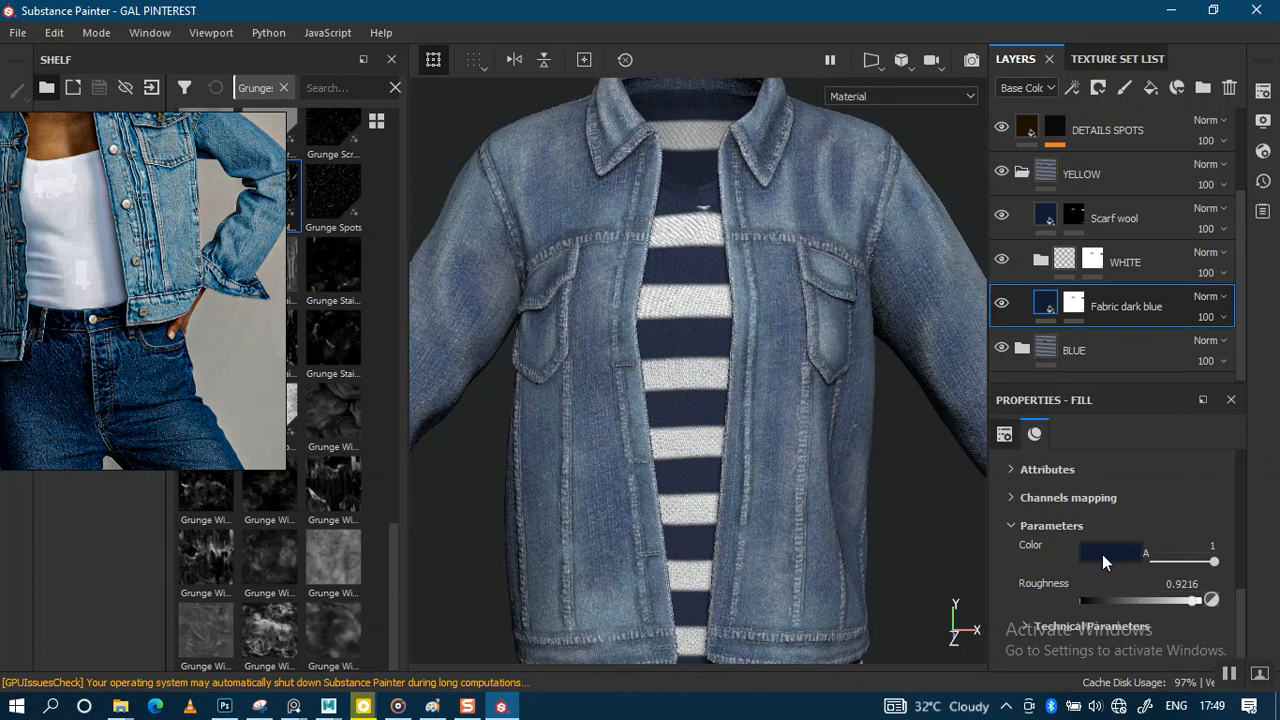
Step: Recolour the Fabric dark blue layer in the YELLOW folder bright red, with hue 1.000 and value 0.820
{"action": "left_click", "coordinate": [1102, 554]}
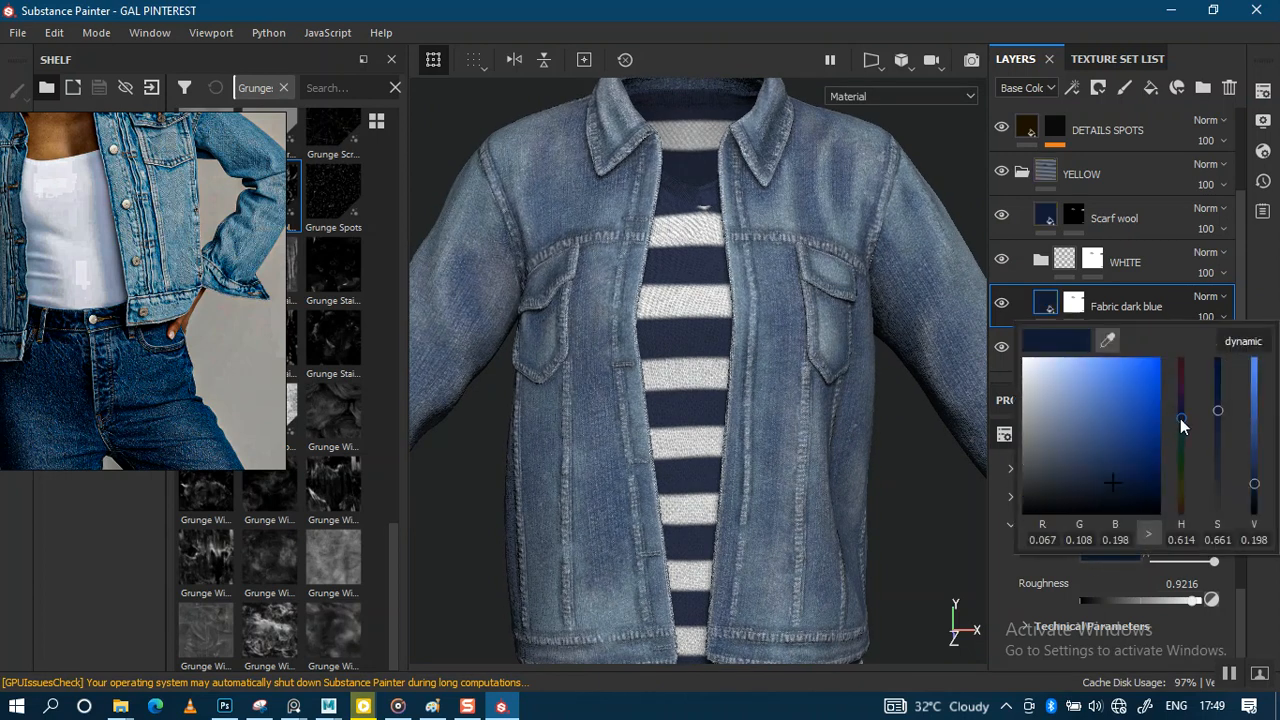
{"action": "left_click_drag", "start_coordinate": [1179, 419], "coordinate": [1181, 360]}
{"action": "left_click_drag", "start_coordinate": [1224, 400], "coordinate": [1217, 331]}
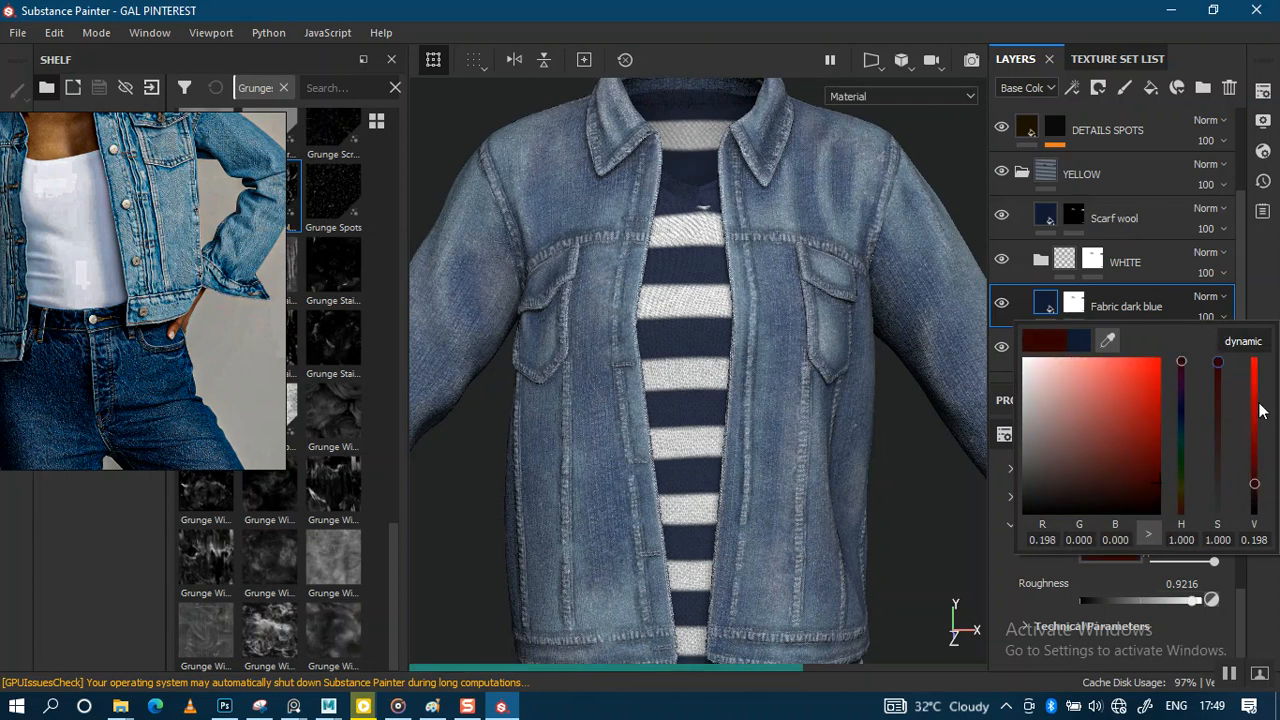
{"action": "left_click", "coordinate": [1256, 388]}
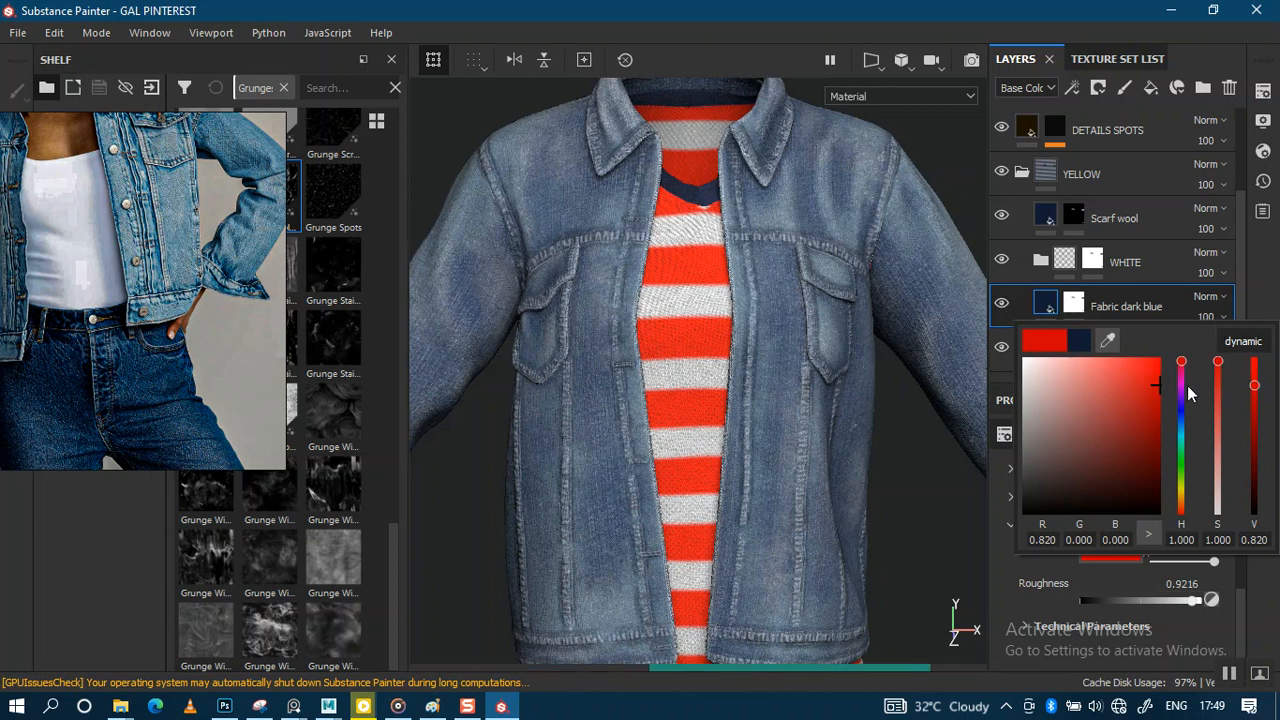
{"action": "left_click_drag", "start_coordinate": [1216, 386], "coordinate": [1216, 405]}
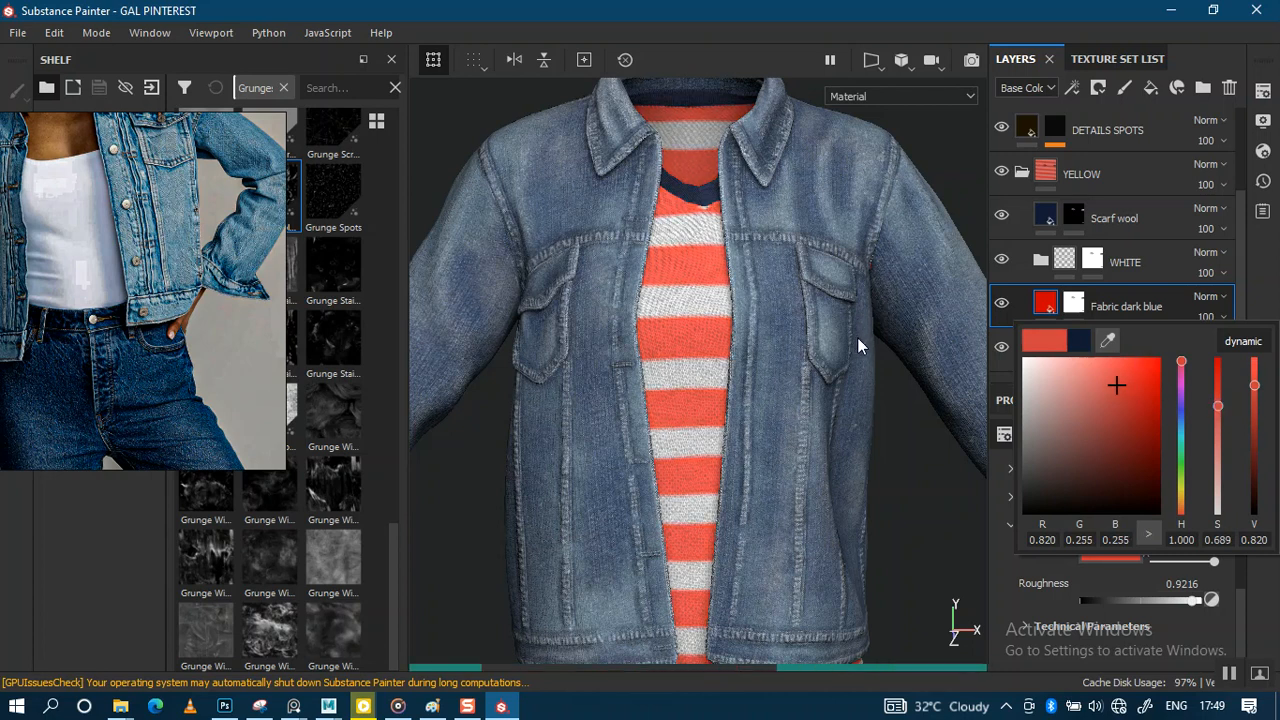
{"action": "left_click_drag", "start_coordinate": [1218, 398], "coordinate": [1218, 383]}
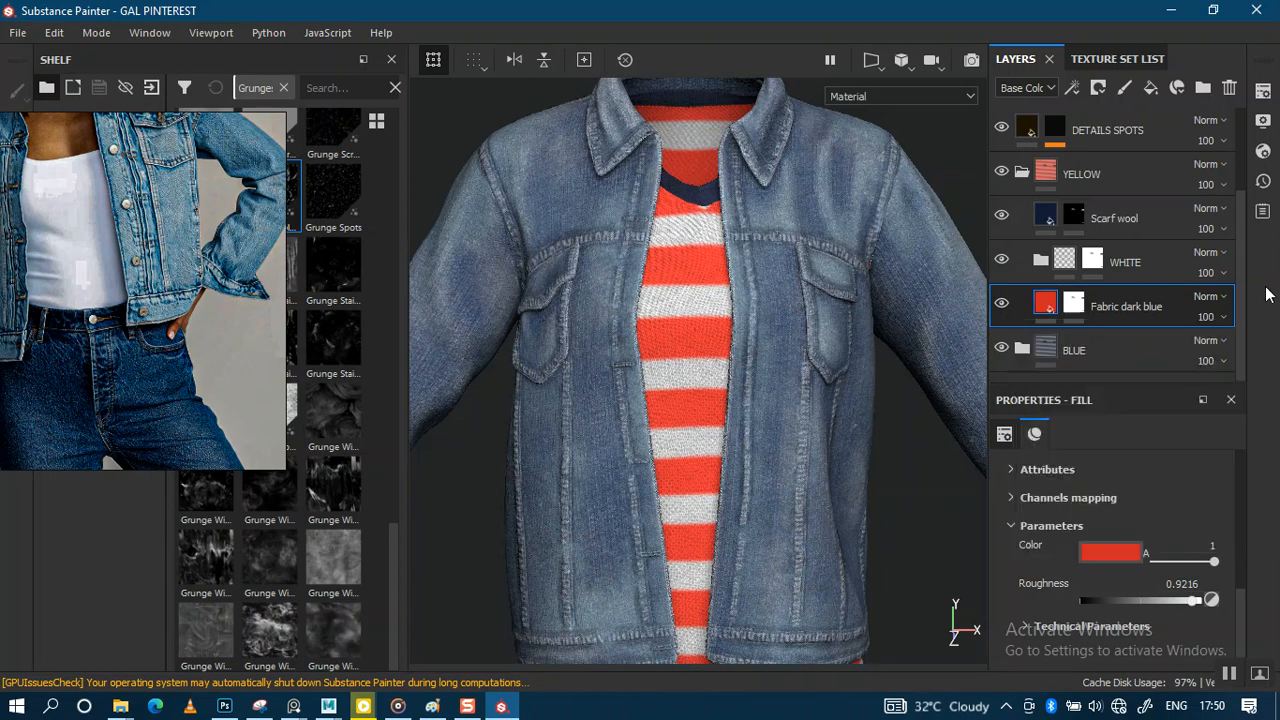
Step: Set the Scarf wool layer in the YELLOW folder to a near-black colour of RGB 0.053, 0.053, 0.054
{"action": "left_click", "coordinate": [1050, 224]}
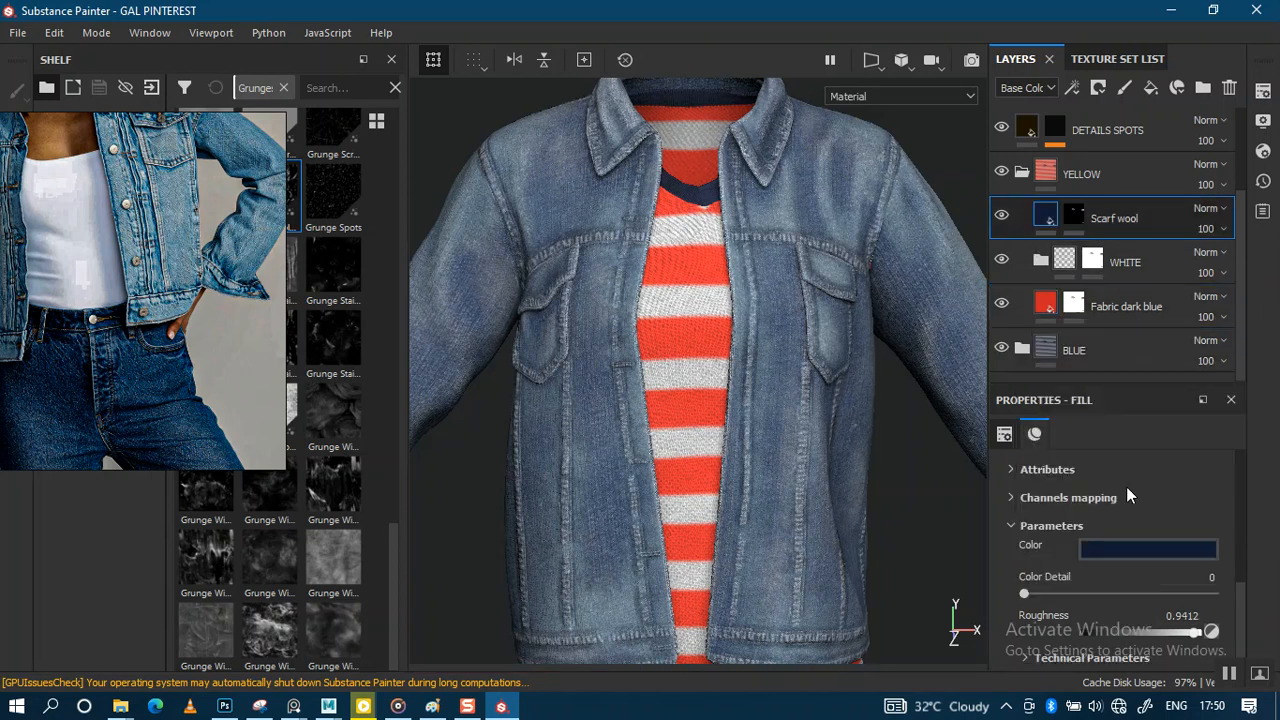
{"action": "left_click", "coordinate": [1134, 549]}
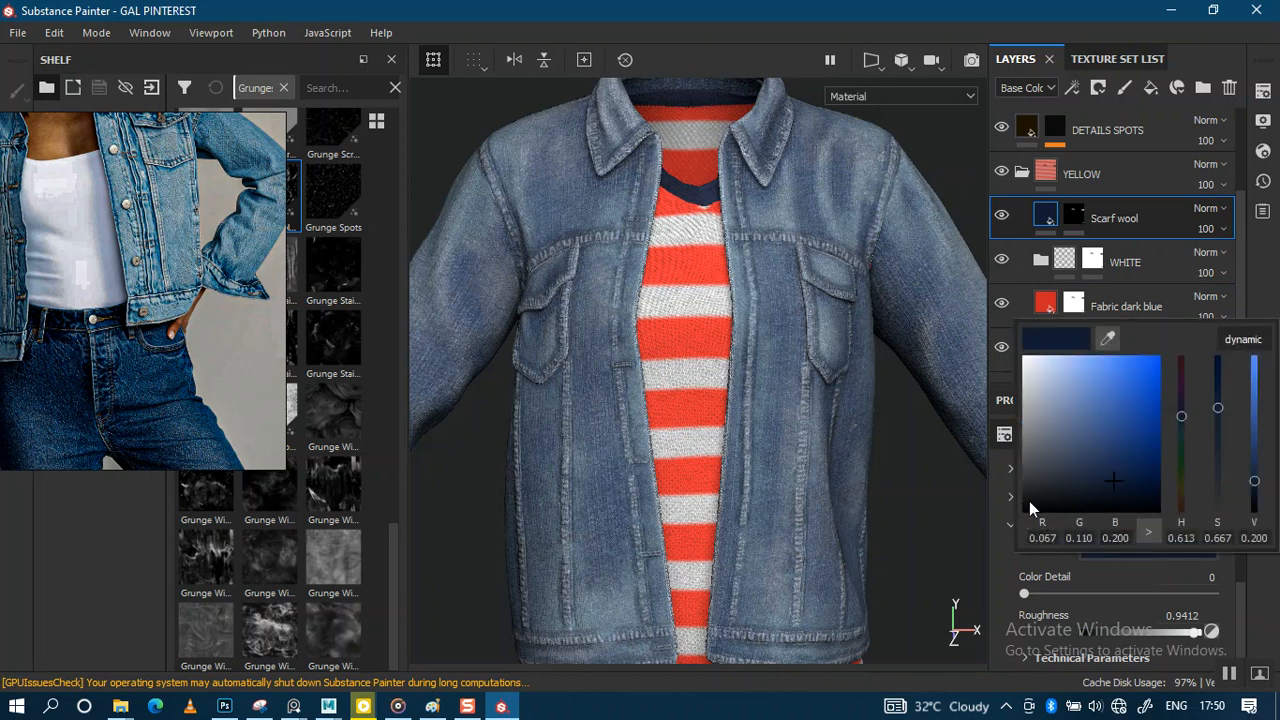
{"action": "left_click", "coordinate": [1026, 504]}
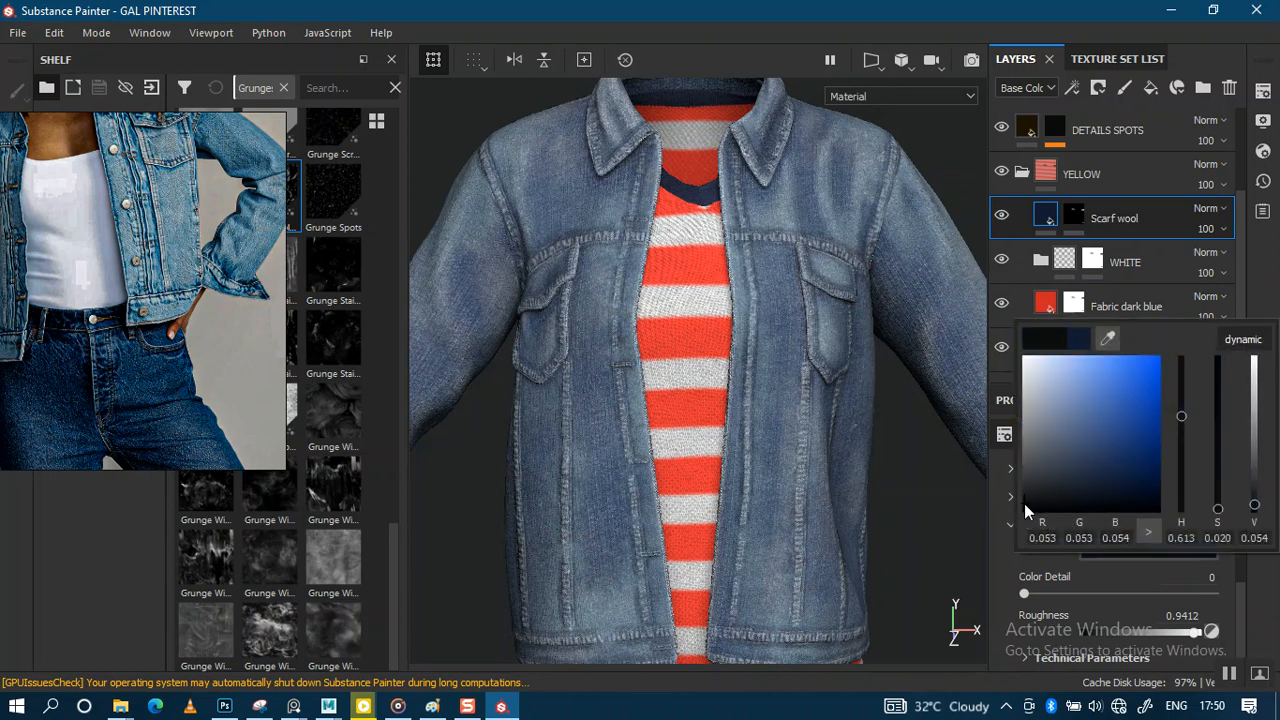
{"action": "left_click", "coordinate": [1248, 305]}
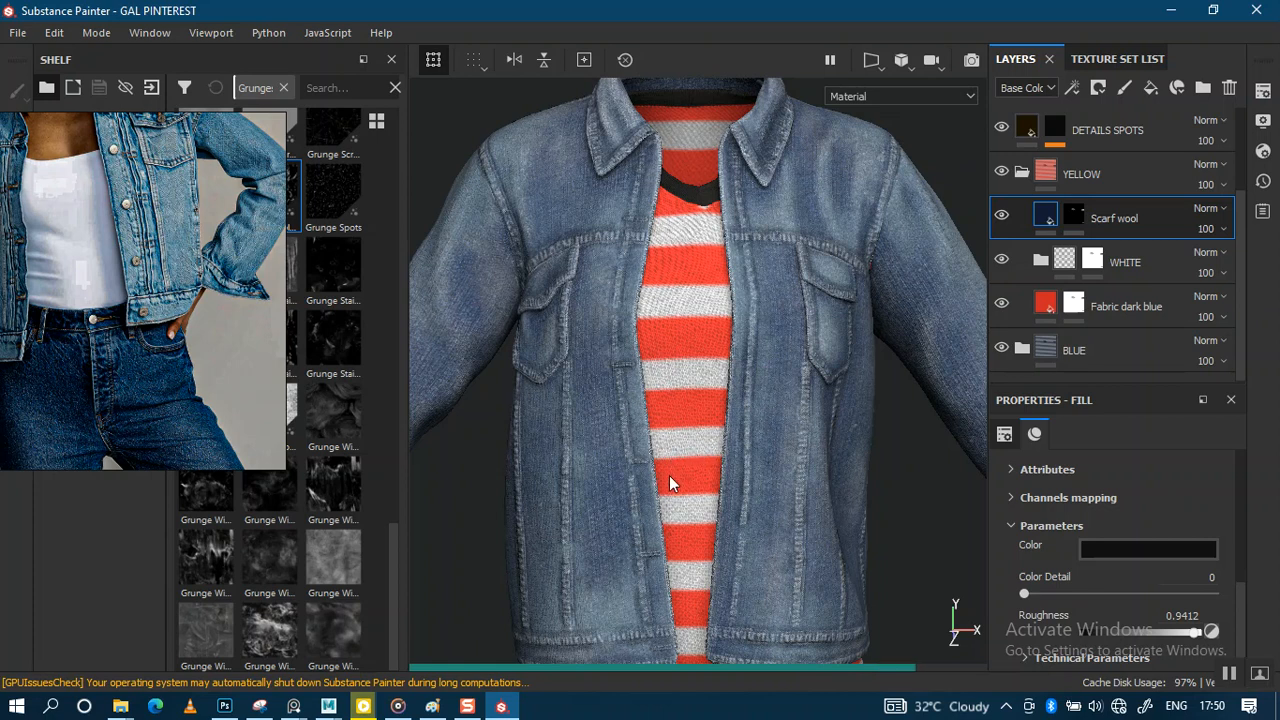
Step: Collapse the YELLOW folder and hide it so the shirt uses the BLUE folder's colours
{"action": "key", "text": "alt"}
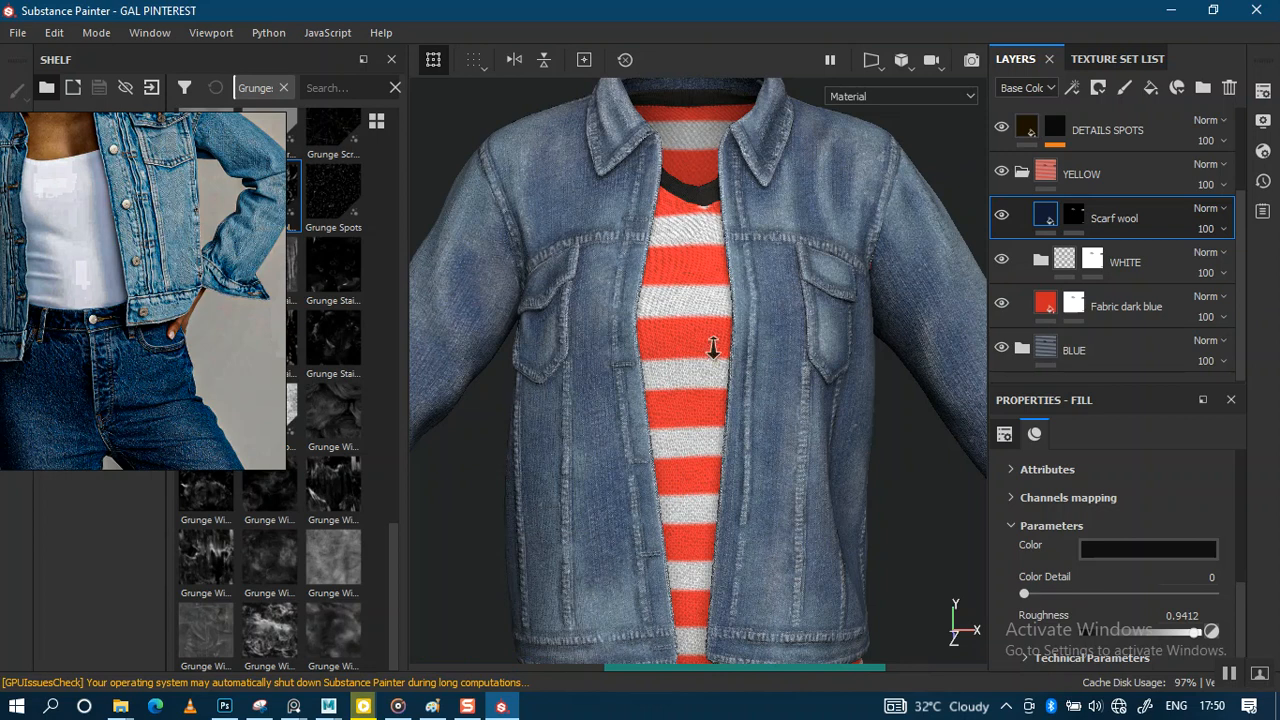
{"action": "scroll", "coordinate": [714, 440], "scroll_direction": "down", "scroll_amount": 3}
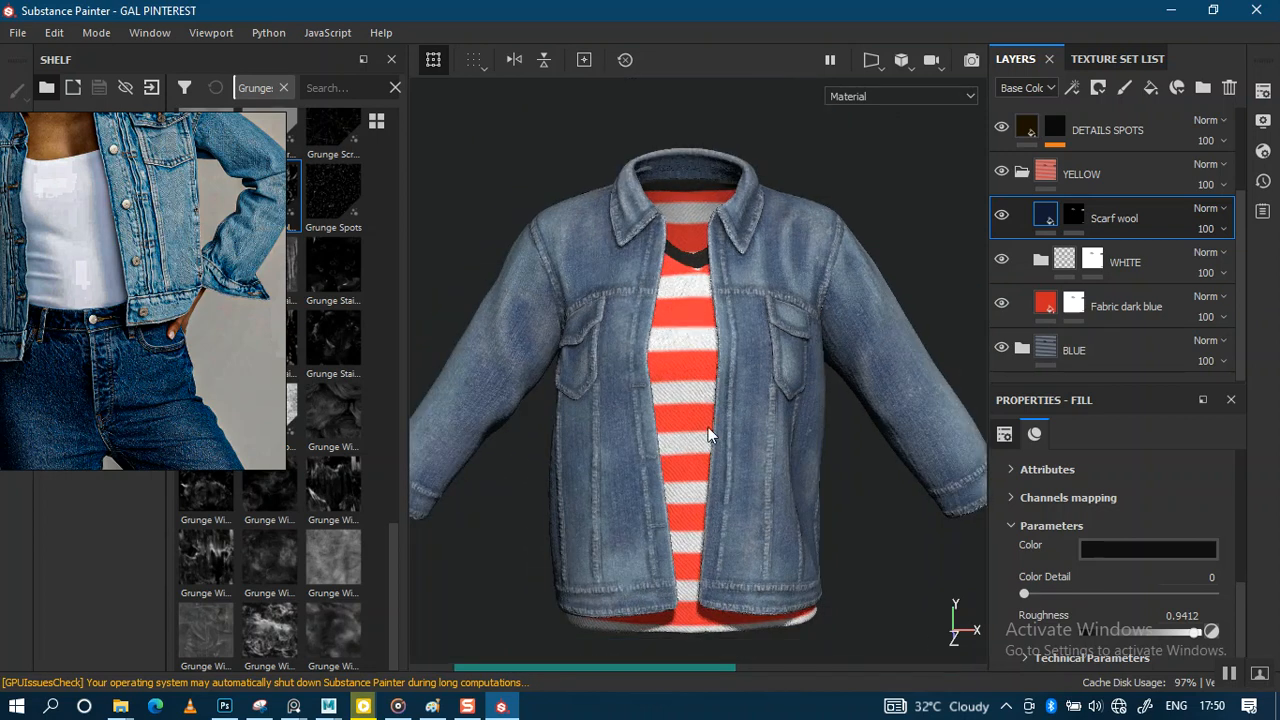
{"action": "right_click_drag", "start_coordinate": [709, 435], "coordinate": [708, 318], "text": "alt"}
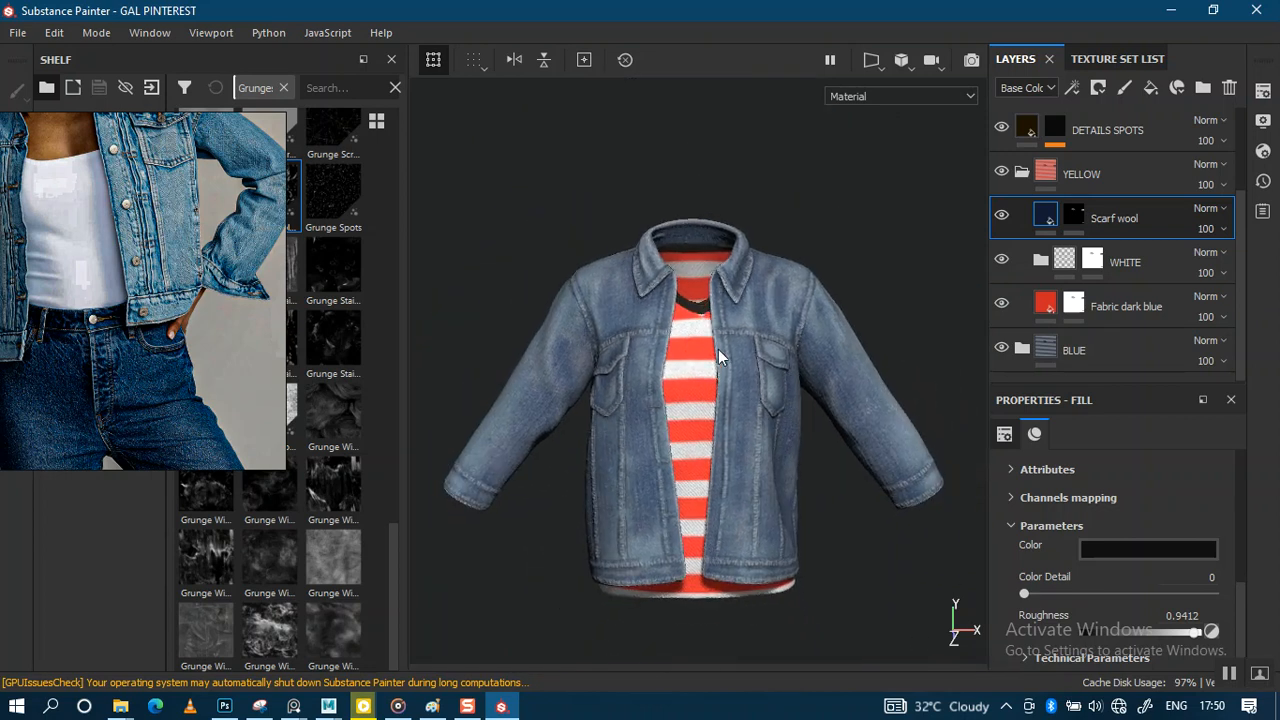
{"action": "left_click_drag", "start_coordinate": [731, 400], "coordinate": [725, 450], "text": "alt"}
{"action": "right_click_drag", "start_coordinate": [725, 450], "coordinate": [720, 385], "text": "alt"}
{"action": "left_click_drag", "start_coordinate": [720, 385], "coordinate": [695, 404], "text": "alt"}
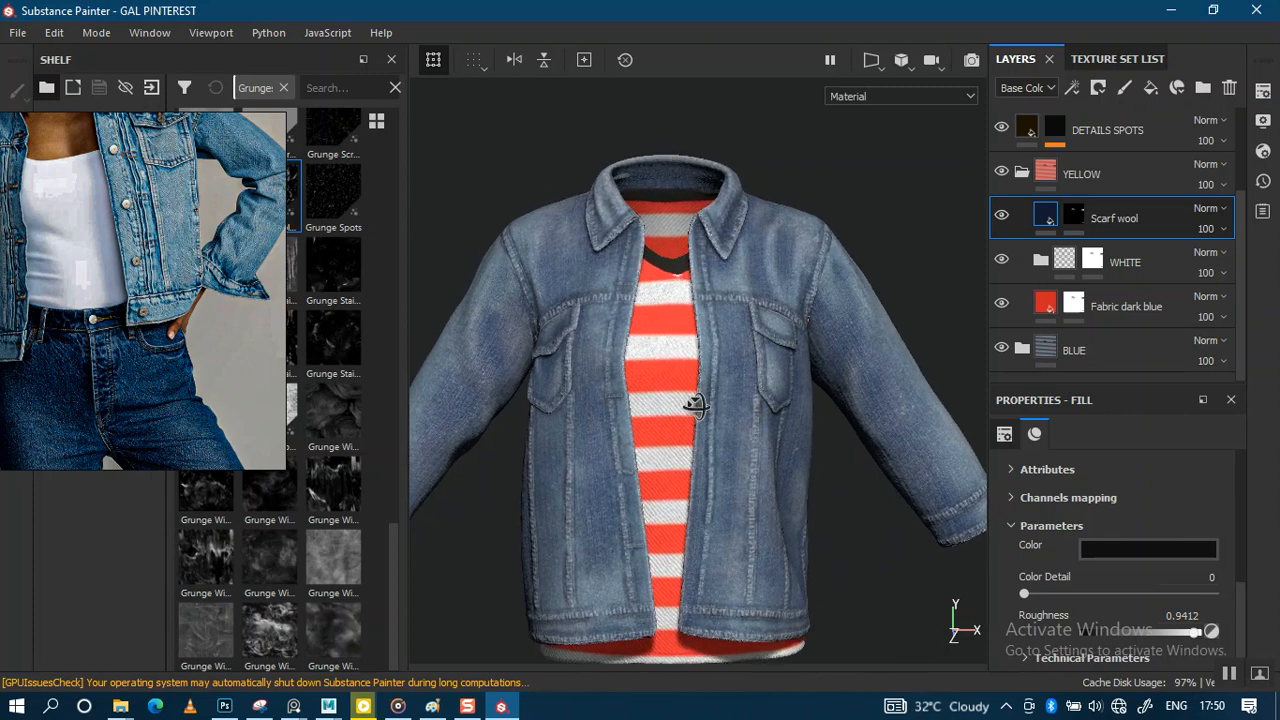
{"action": "left_click", "coordinate": [1020, 179]}
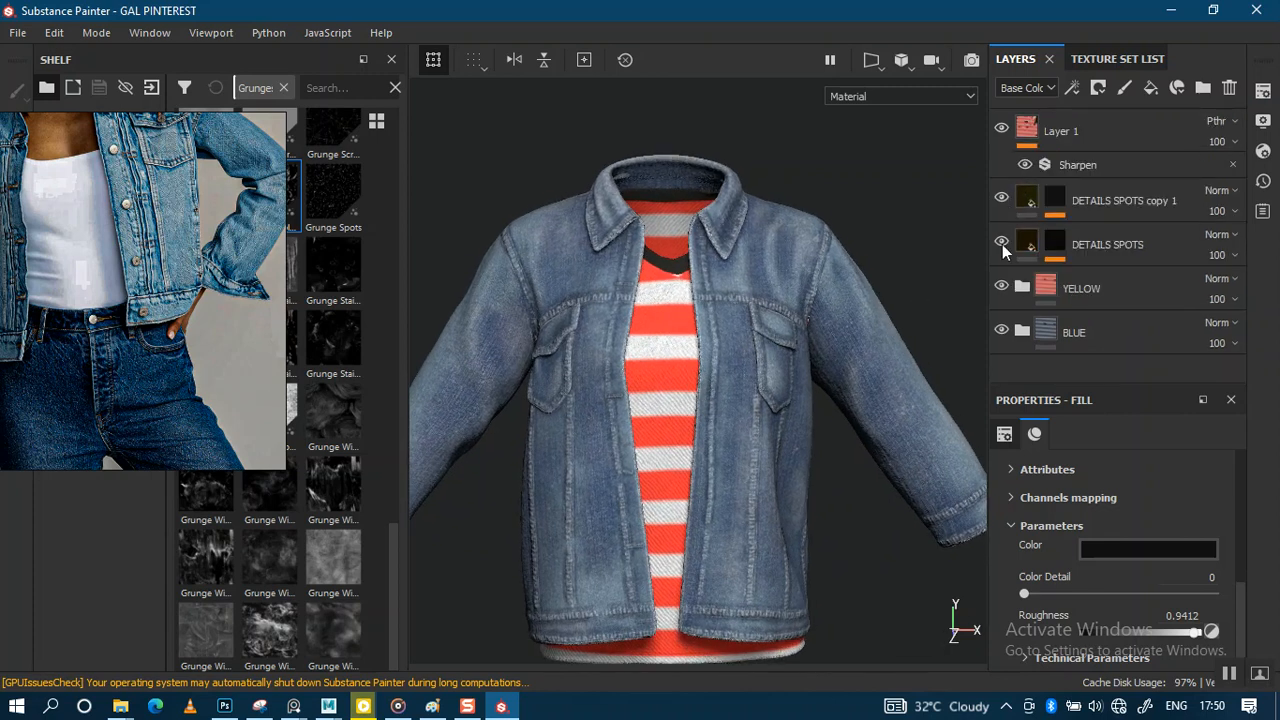
{"action": "left_click", "coordinate": [1001, 286]}
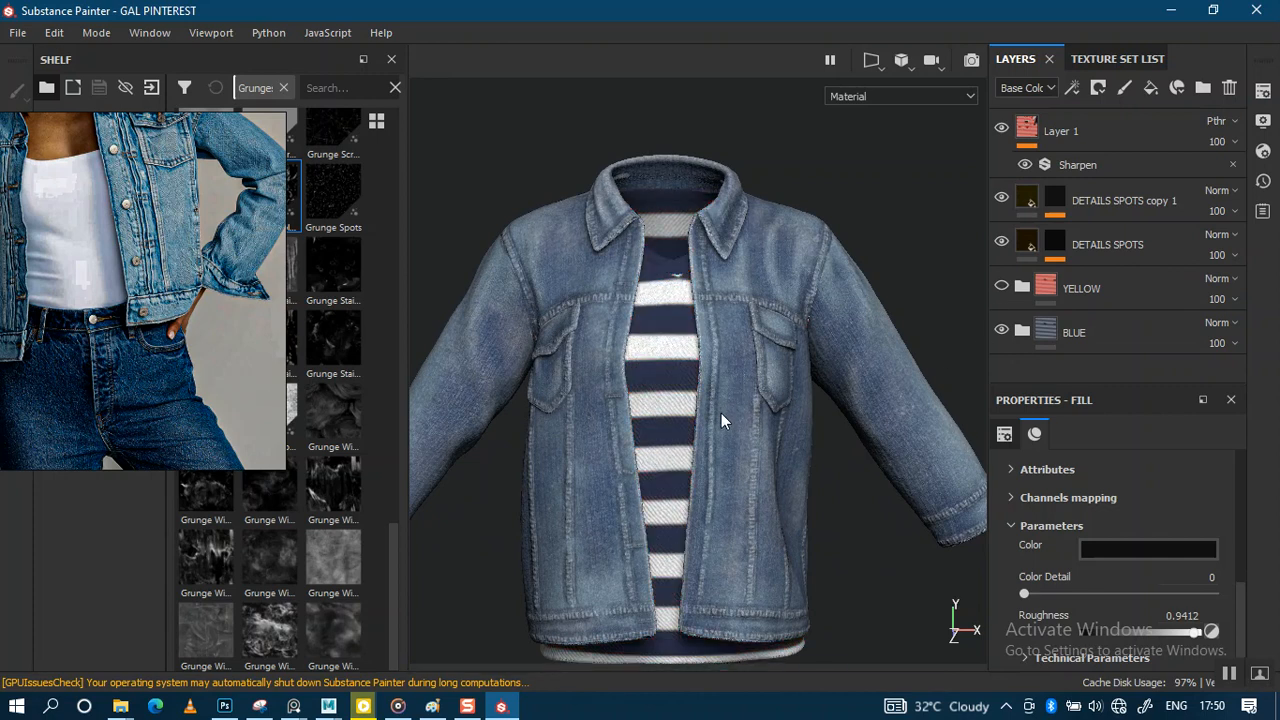
Step: Show the 3D view without the side panels and examine the blue-striped version under rotated environment lighting
{"action": "left_click_drag", "start_coordinate": [724, 409], "coordinate": [803, 378], "text": "alt"}
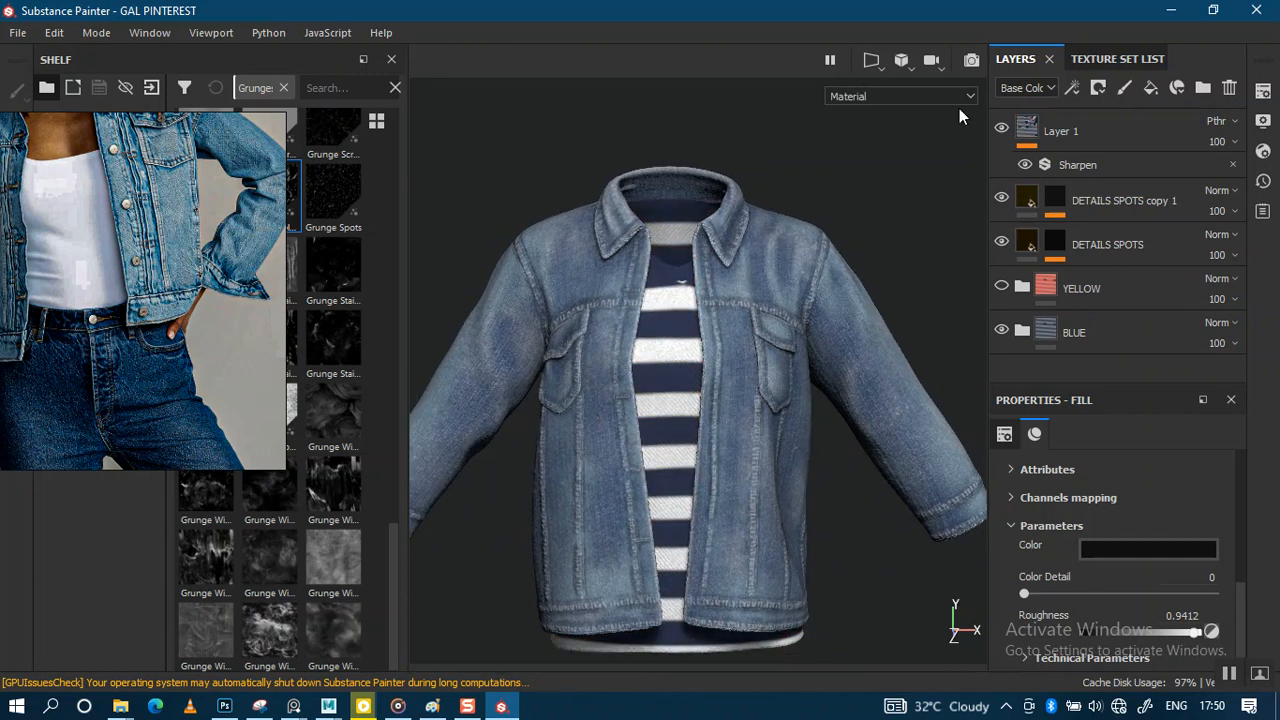
{"action": "key", "text": "Tab"}
{"action": "left_click_drag", "start_coordinate": [826, 329], "coordinate": [869, 298], "text": "alt"}
{"action": "right_click_drag", "start_coordinate": [869, 298], "coordinate": [849, 357], "text": "shift"}
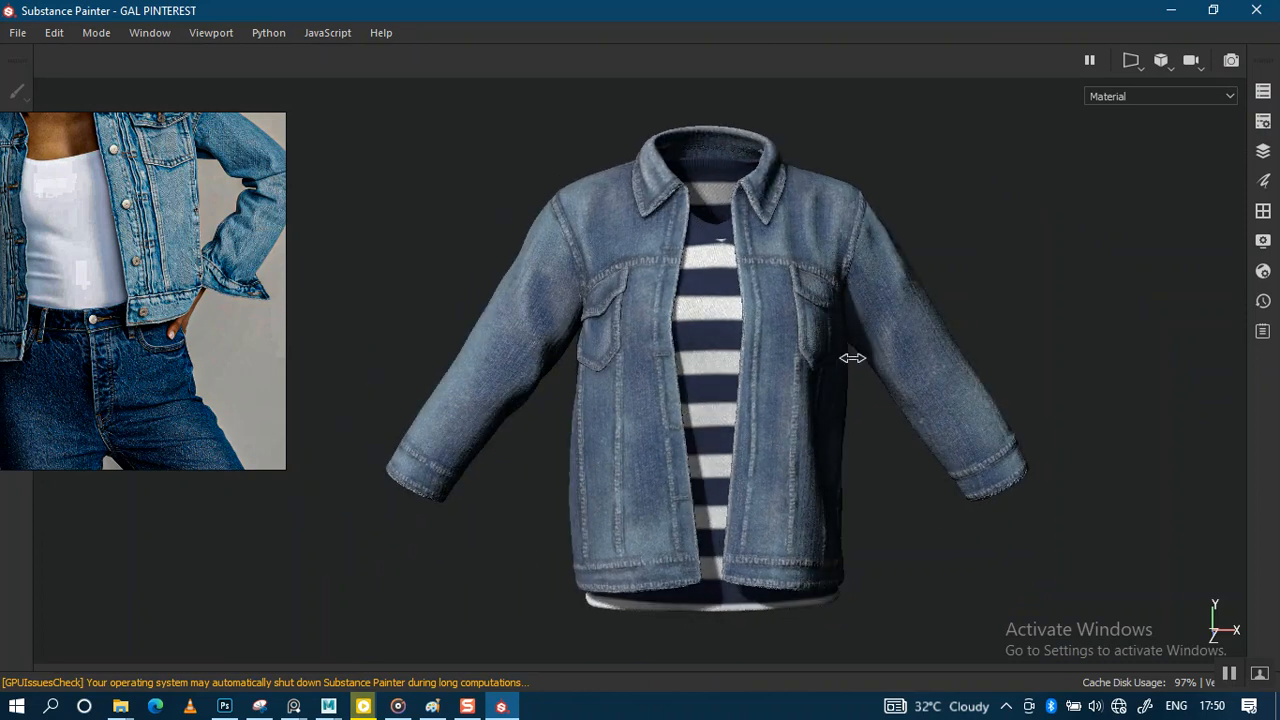